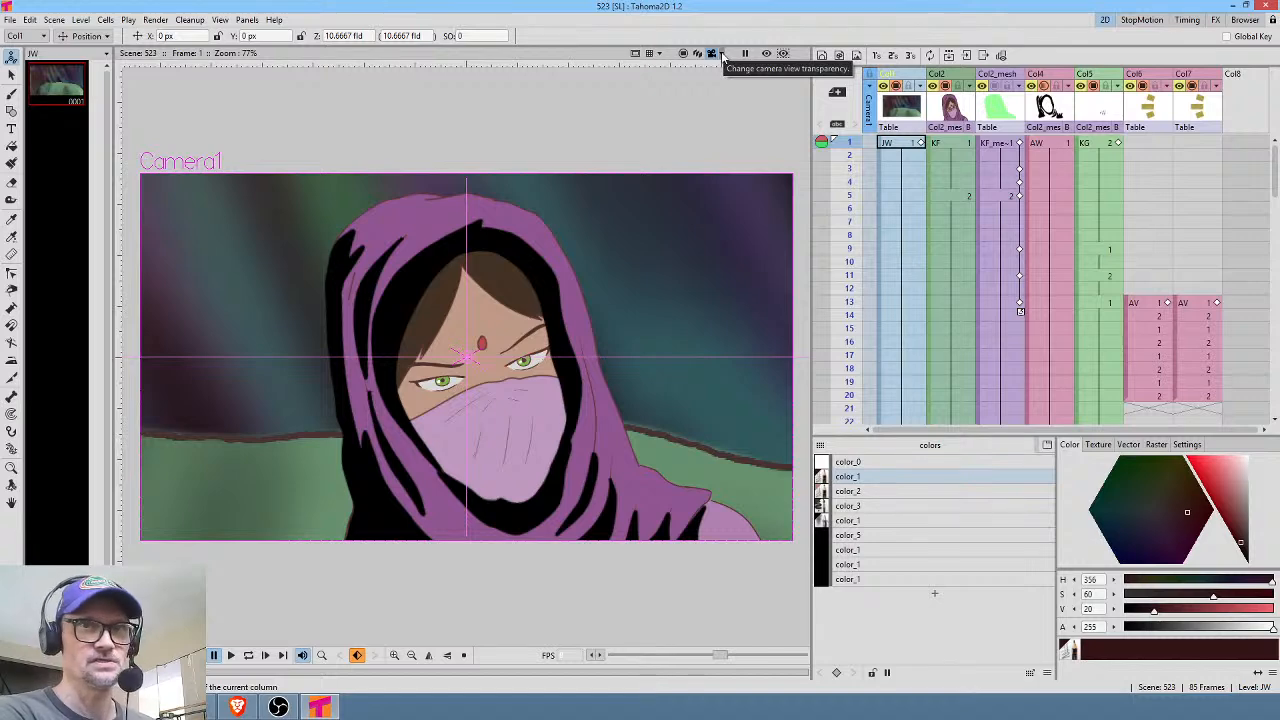
Lower the camera view opacity to about half and view the whole background artwork outside the camera frame.
{"action": "left_click", "coordinate": [722, 57]}
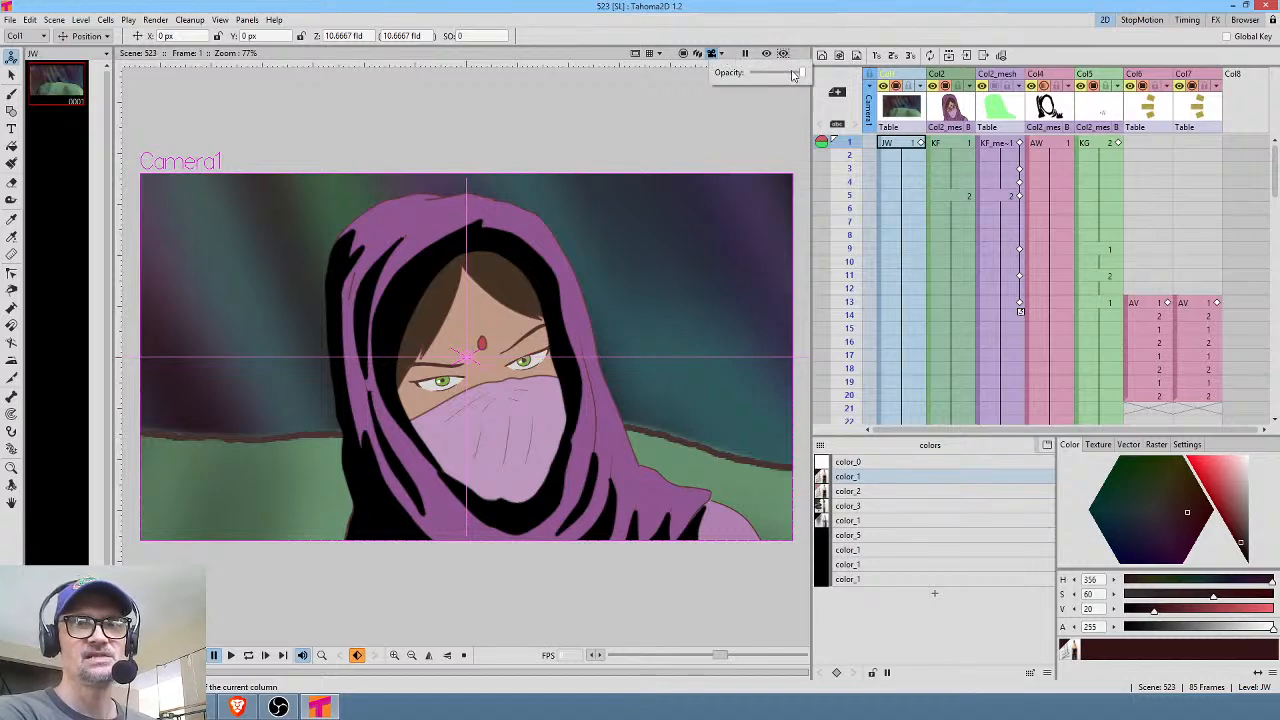
{"action": "left_click_drag", "start_coordinate": [801, 73], "coordinate": [769, 75]}
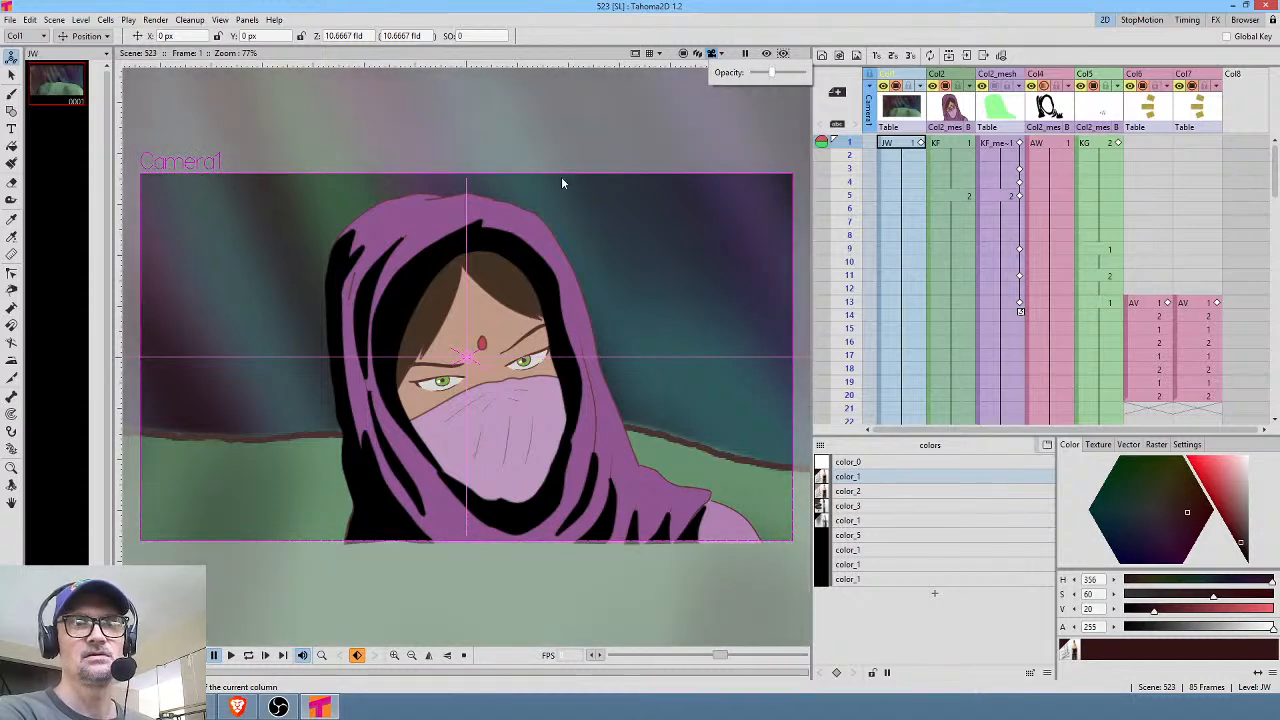
{"action": "left_click", "coordinate": [590, 14]}
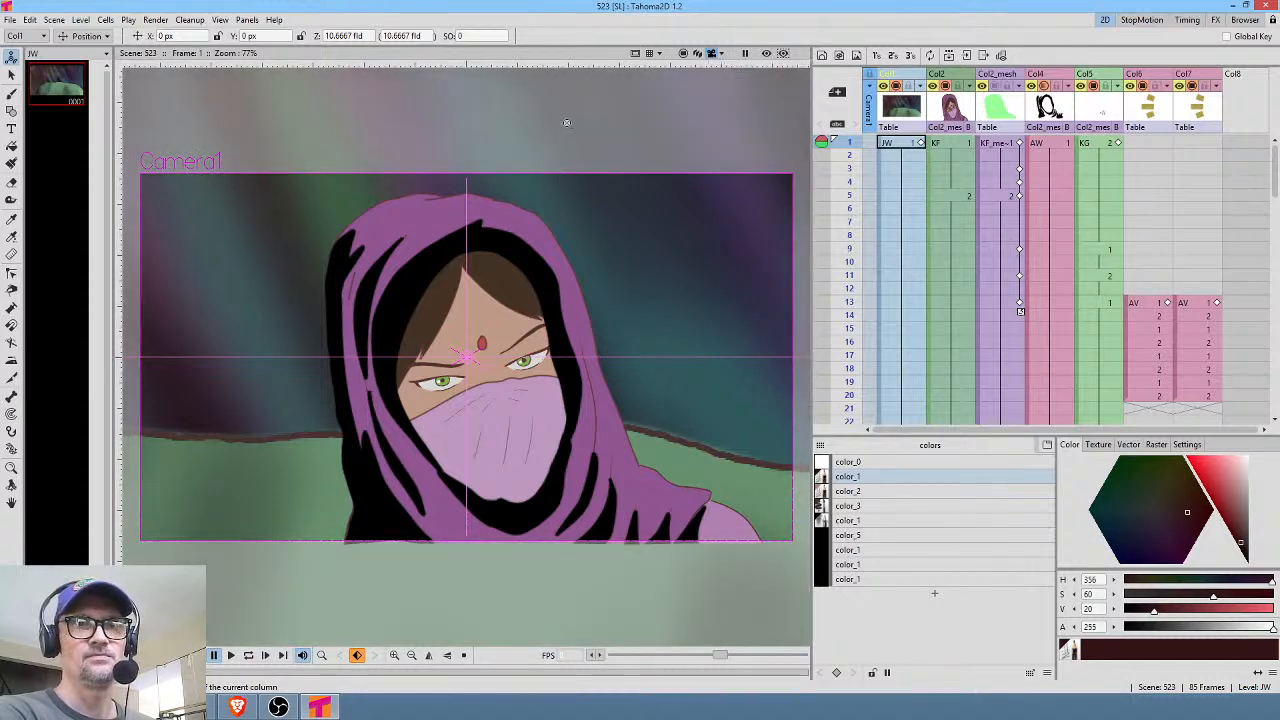
{"action": "scroll", "coordinate": [566, 123], "scroll_direction": "down", "scroll_amount": 2}
{"action": "scroll", "coordinate": [566, 124], "scroll_direction": "down", "scroll_amount": 6}
{"action": "left_click_drag", "start_coordinate": [613, 136], "coordinate": [573, 291]}
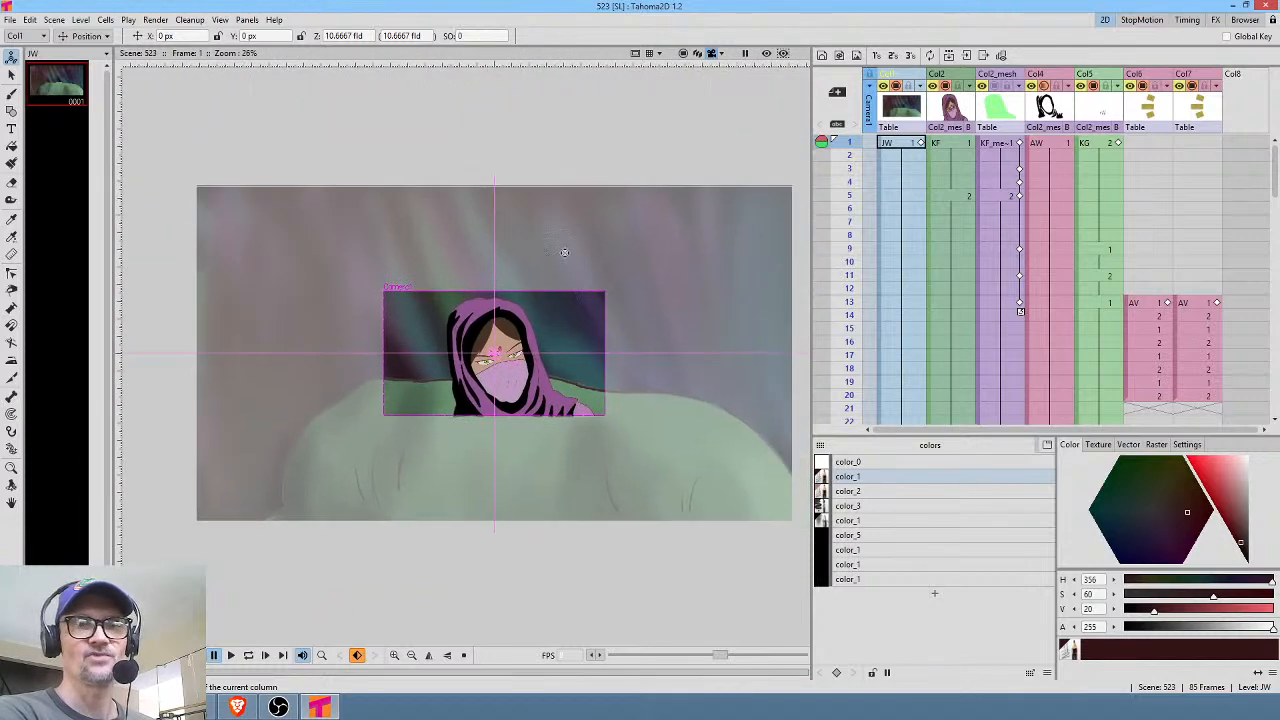
Restore the camera view to full opacity and frame the character's face in the viewer.
{"action": "left_click", "coordinate": [716, 54]}
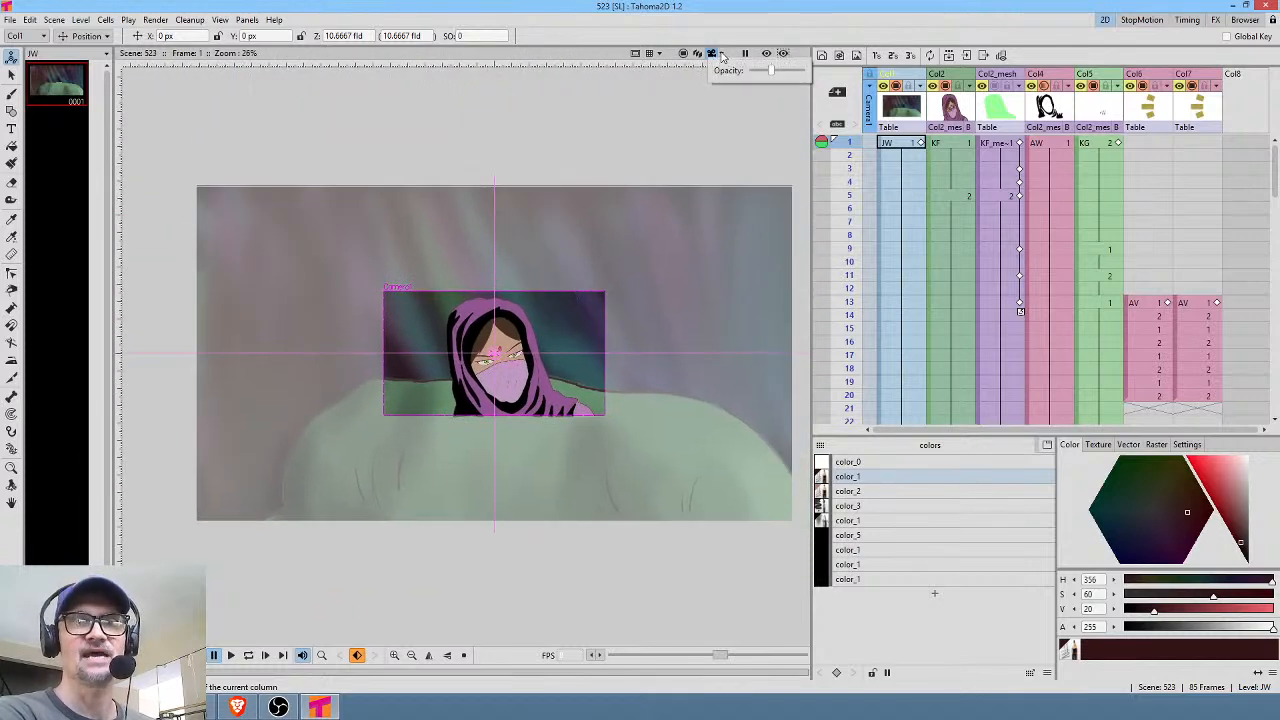
{"action": "left_click_drag", "start_coordinate": [775, 75], "coordinate": [800, 72]}
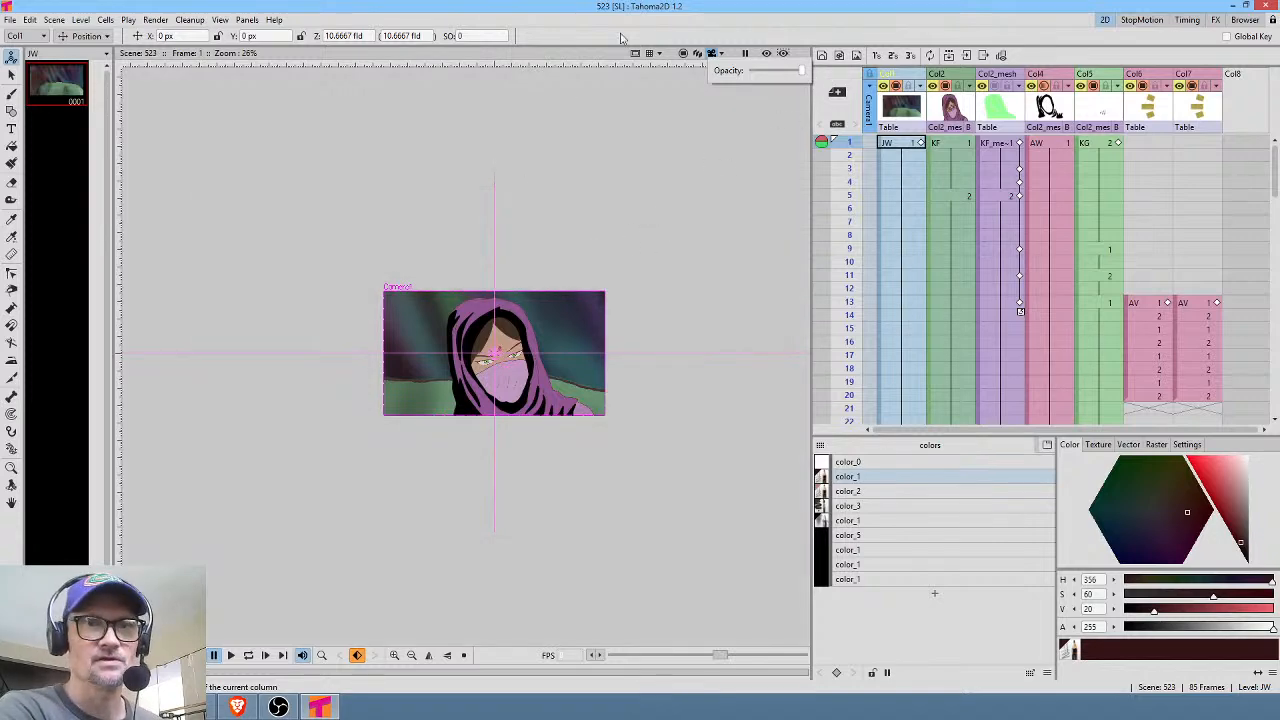
{"action": "left_click", "coordinate": [589, 95]}
{"action": "scroll", "coordinate": [485, 288], "scroll_direction": "up", "scroll_amount": 3}
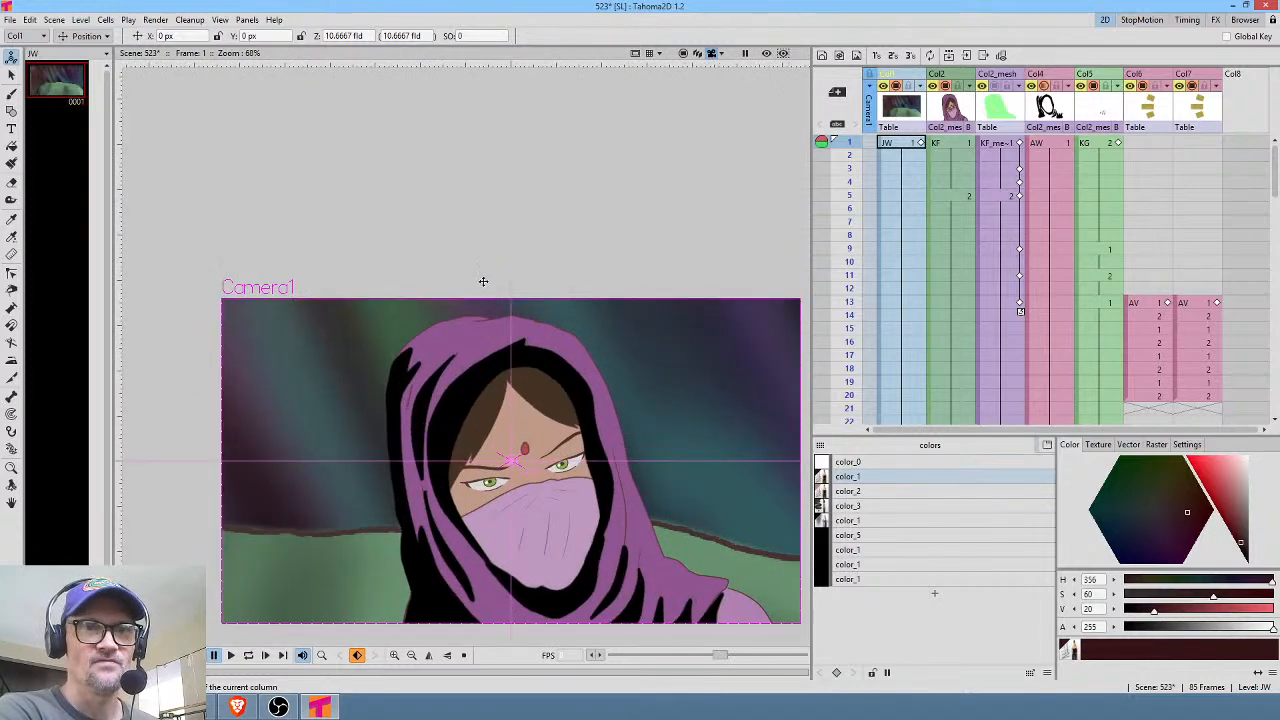
{"action": "left_click_drag", "start_coordinate": [586, 356], "coordinate": [560, 302]}
{"action": "scroll", "coordinate": [560, 302], "scroll_direction": "up", "scroll_amount": 3}
{"action": "left_click_drag", "start_coordinate": [617, 399], "coordinate": [642, 275]}
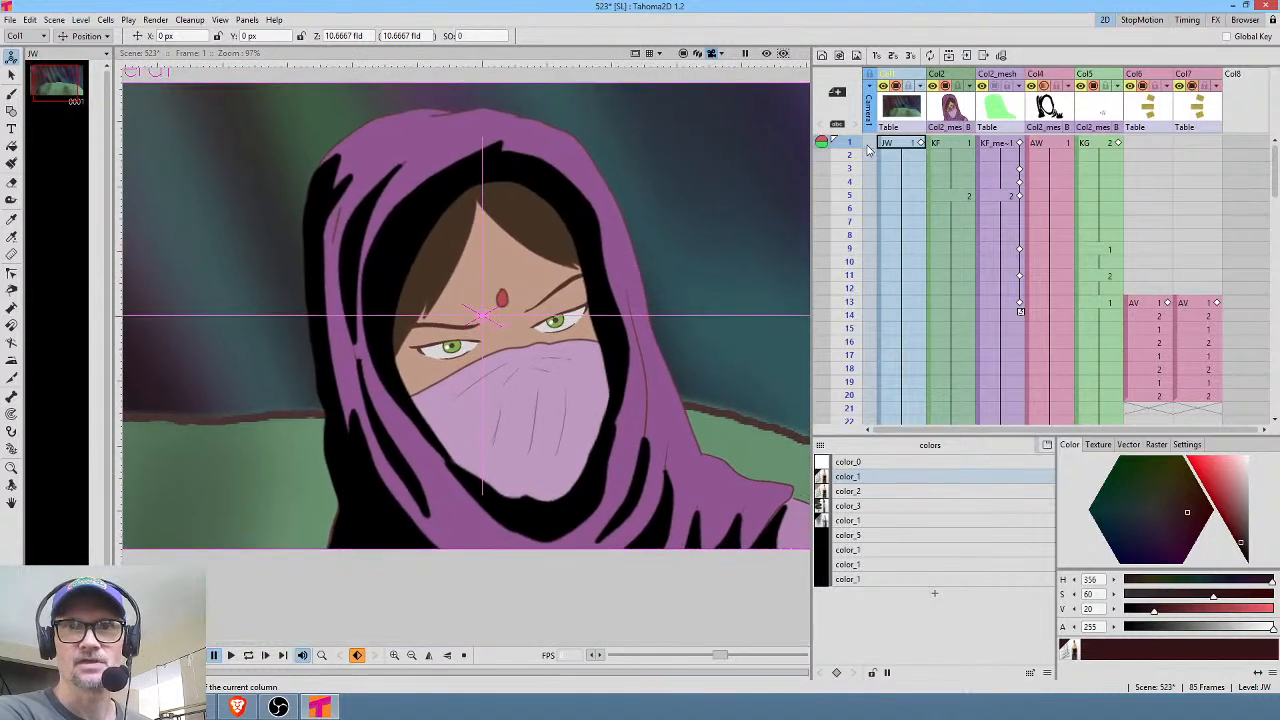
Move the current frame to frame 5.
{"action": "left_click", "coordinate": [855, 207]}
{"action": "mouse_move", "coordinate": [858, 230]}
{"action": "left_mouse_down"}
{"action": "mouse_move", "coordinate": [863, 241]}
{"action": "mouse_move", "coordinate": [861, 155]}
{"action": "mouse_move", "coordinate": [864, 229]}
{"action": "mouse_move", "coordinate": [869, 197]}
{"action": "left_mouse_up"}
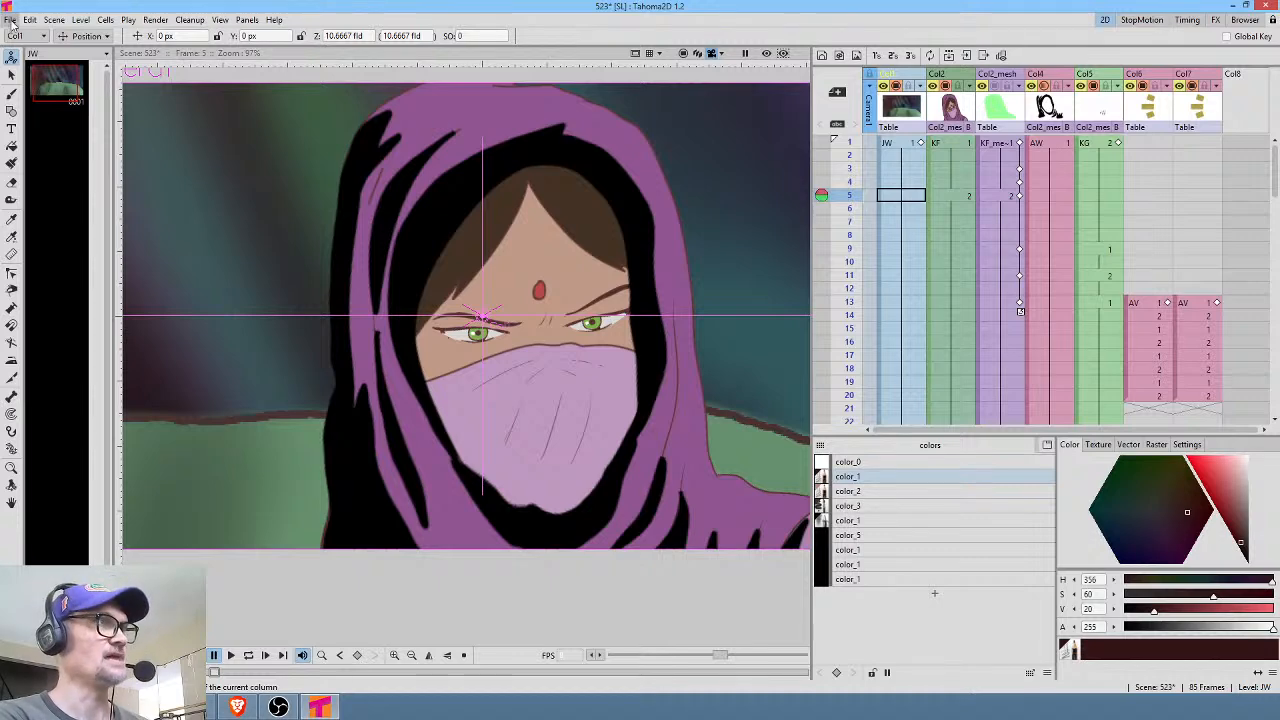
{"action": "left_click", "coordinate": [10, 20]}
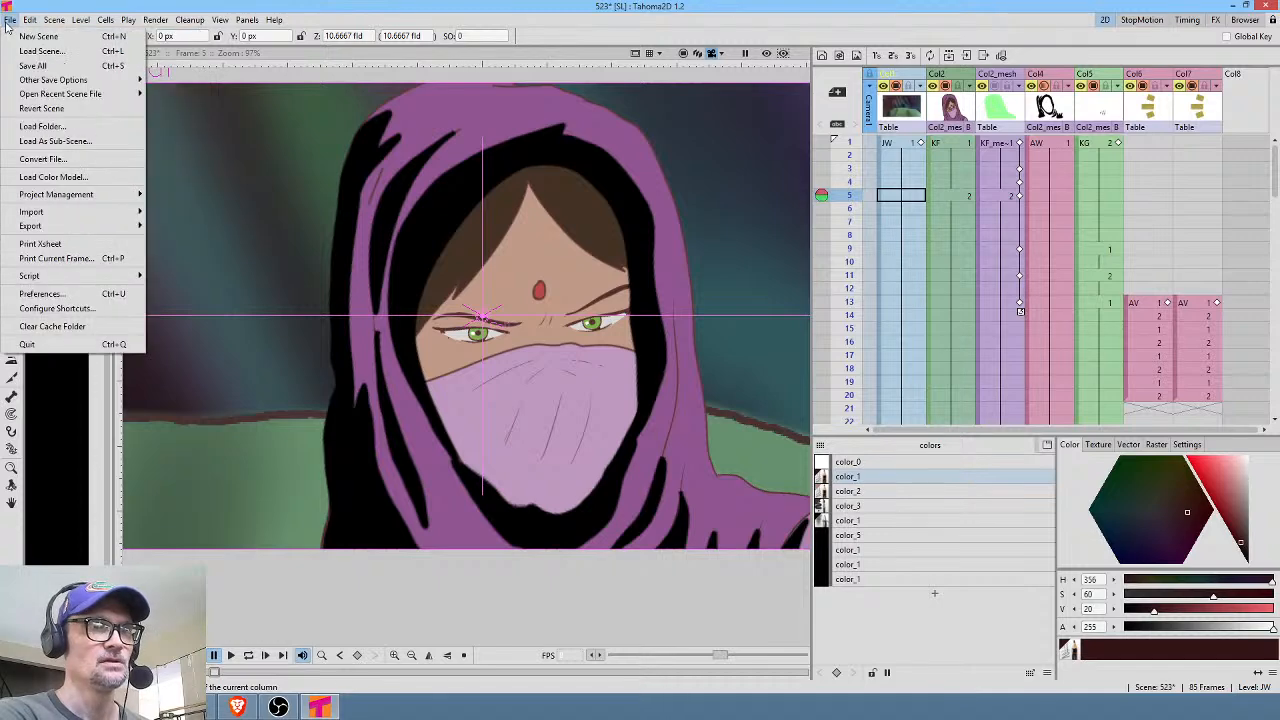
{"action": "mouse_move", "coordinate": [72, 96]}
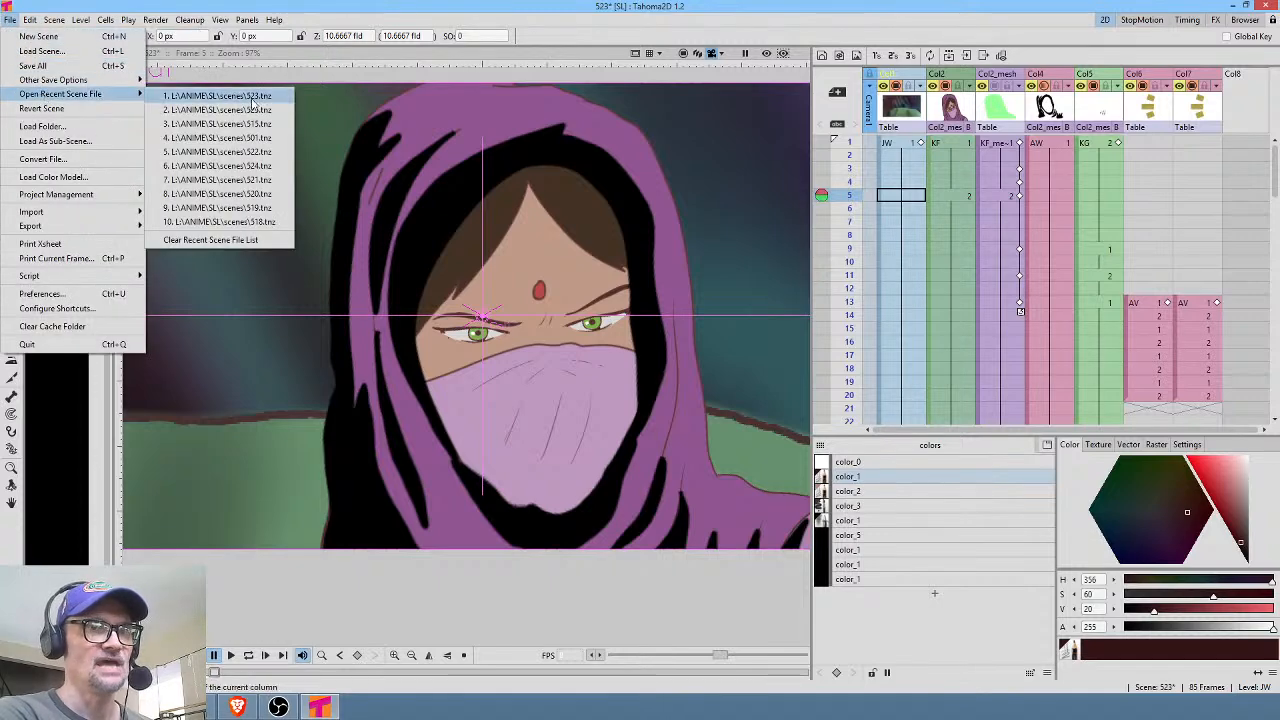
{"action": "mouse_move", "coordinate": [274, 20]}
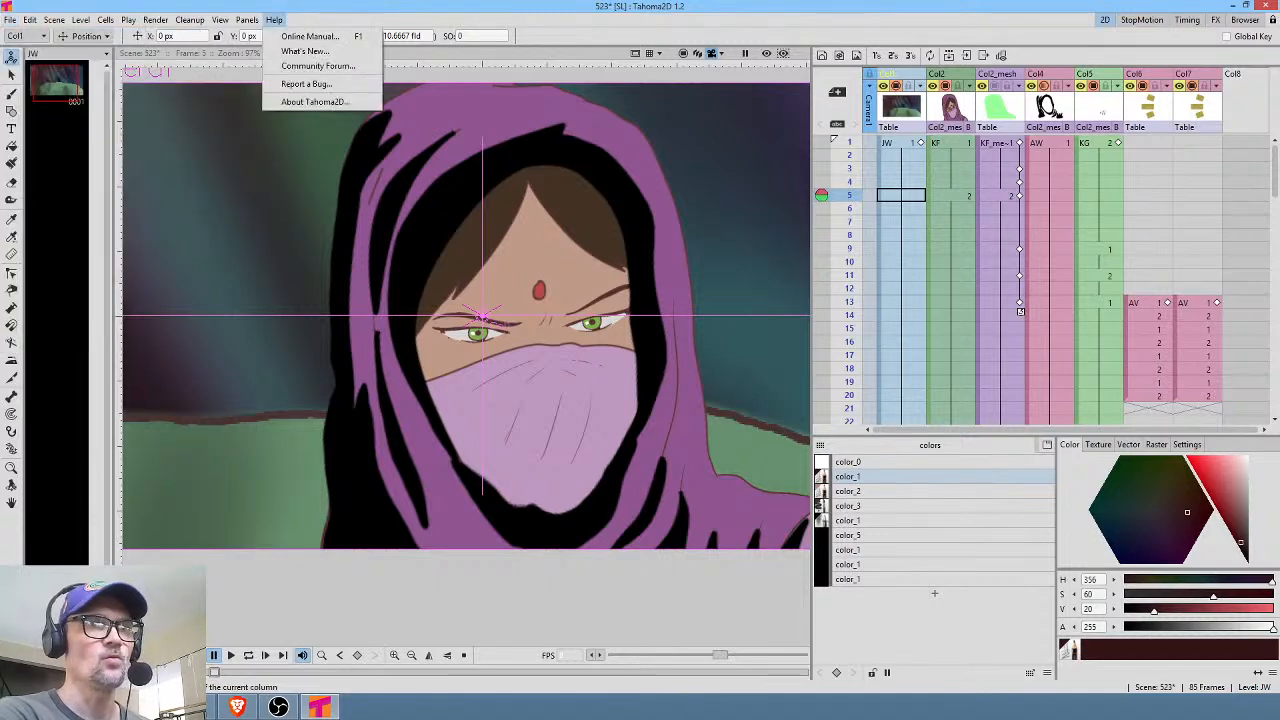
{"action": "left_click", "coordinate": [569, 17]}
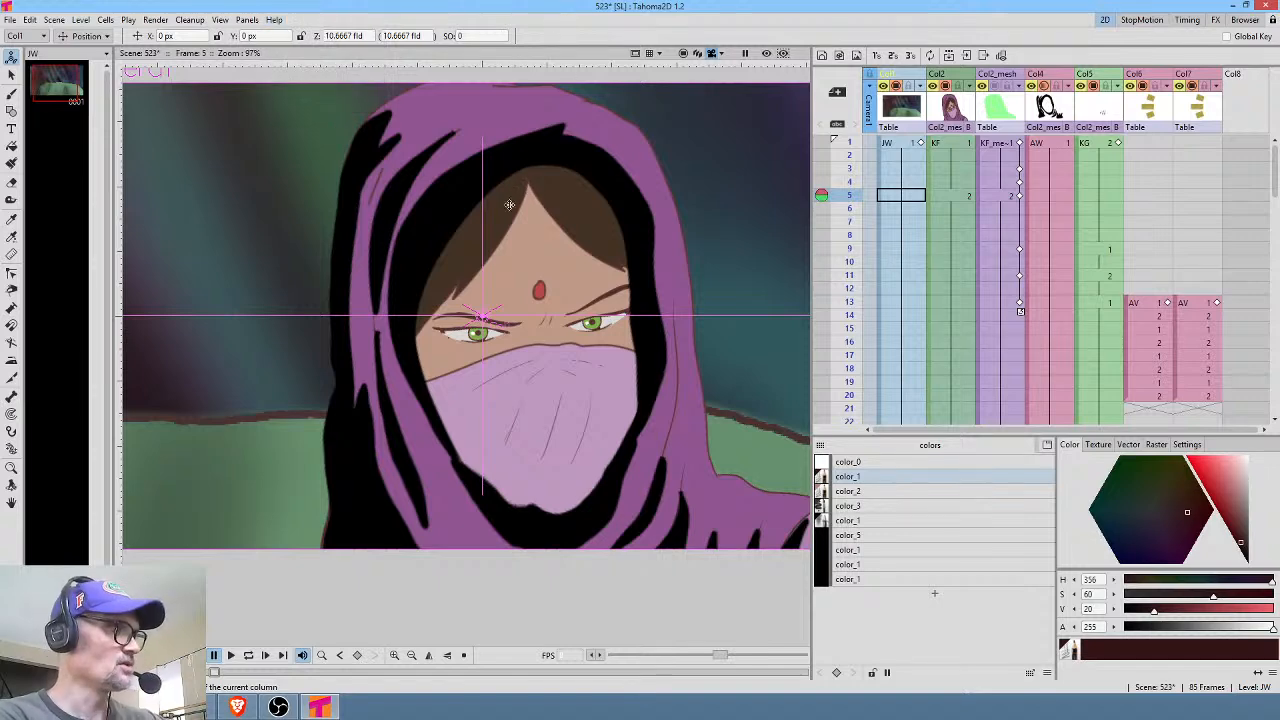
Turn on the rendered preview in the viewer and open the Fx Schematic.
{"action": "left_click", "coordinate": [767, 54]}
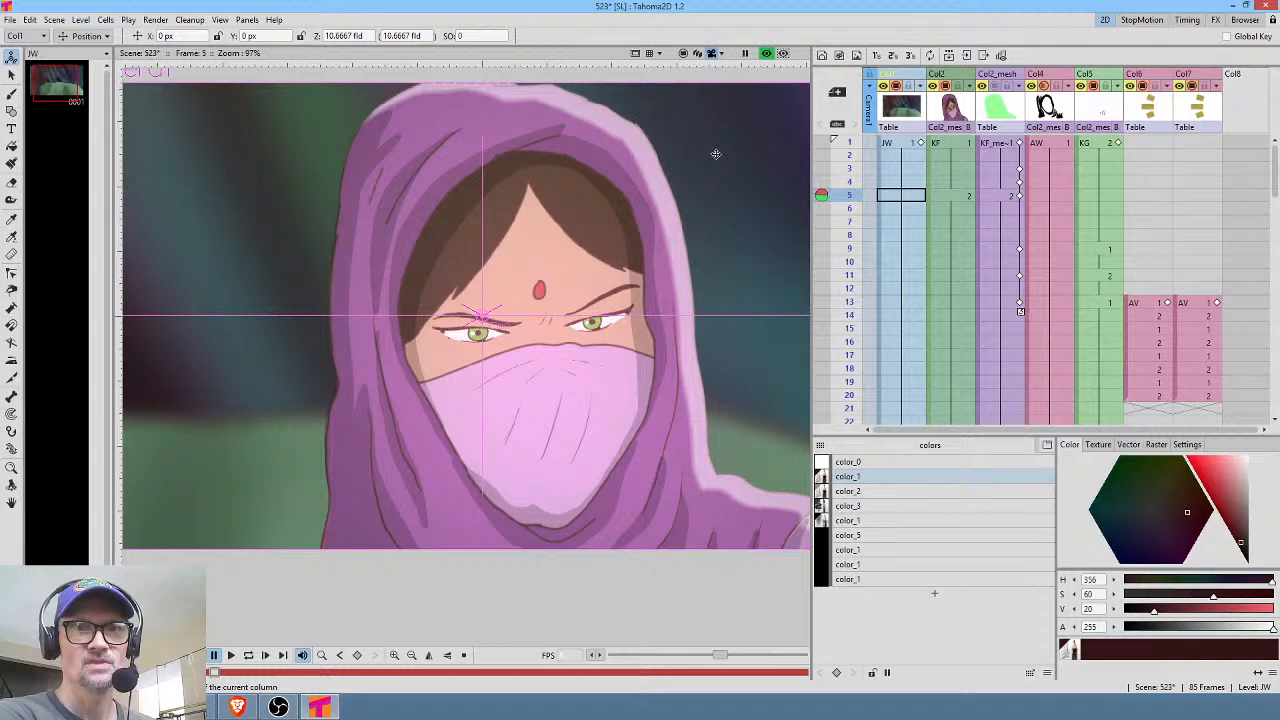
{"action": "left_click_drag", "start_coordinate": [716, 154], "coordinate": [667, 189]}
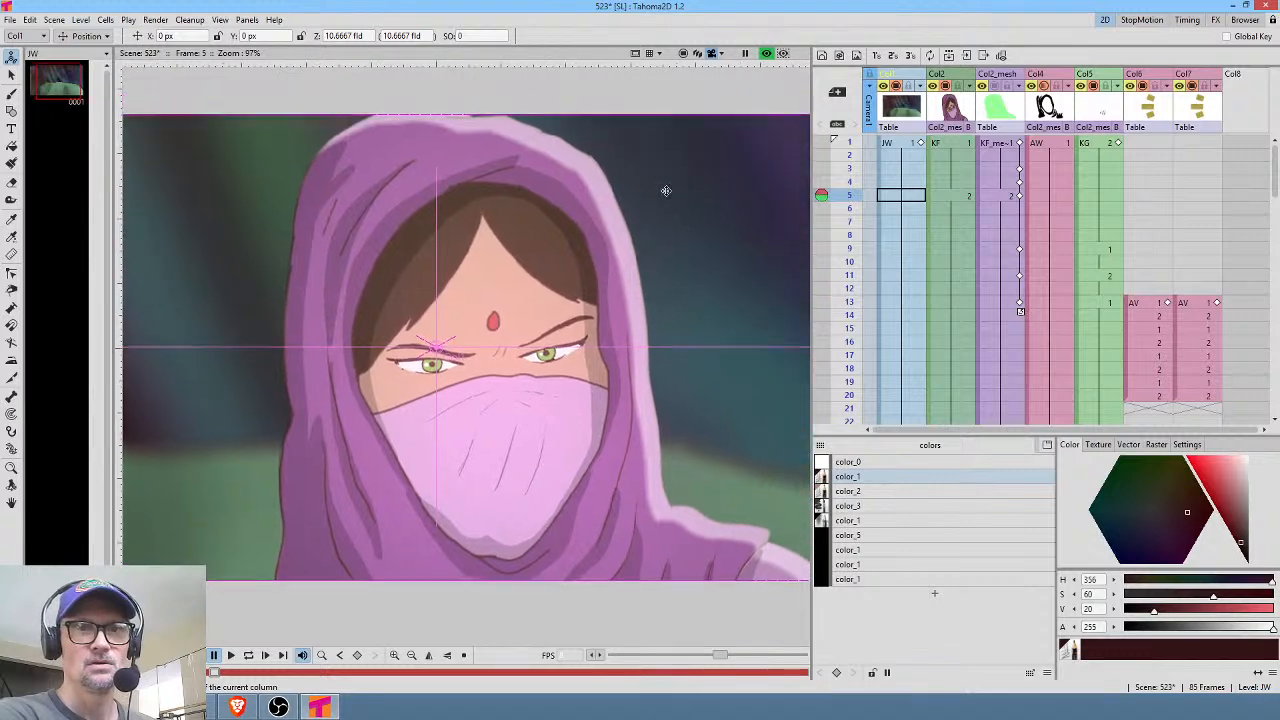
{"action": "key", "text": "ctrl+shift+f"}
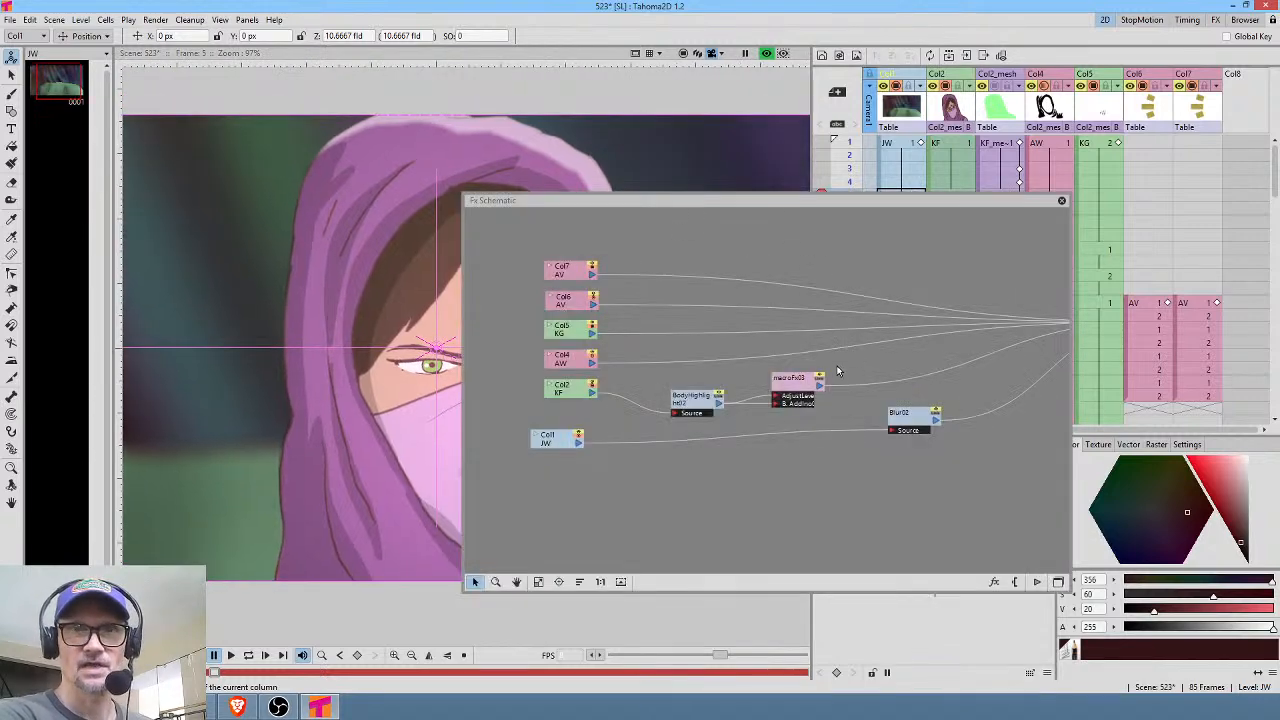
Delete the macroFx03 node following BodyHighlight02, with the schematic window narrowed to uncover the character's face.
{"action": "left_click", "coordinate": [809, 384]}
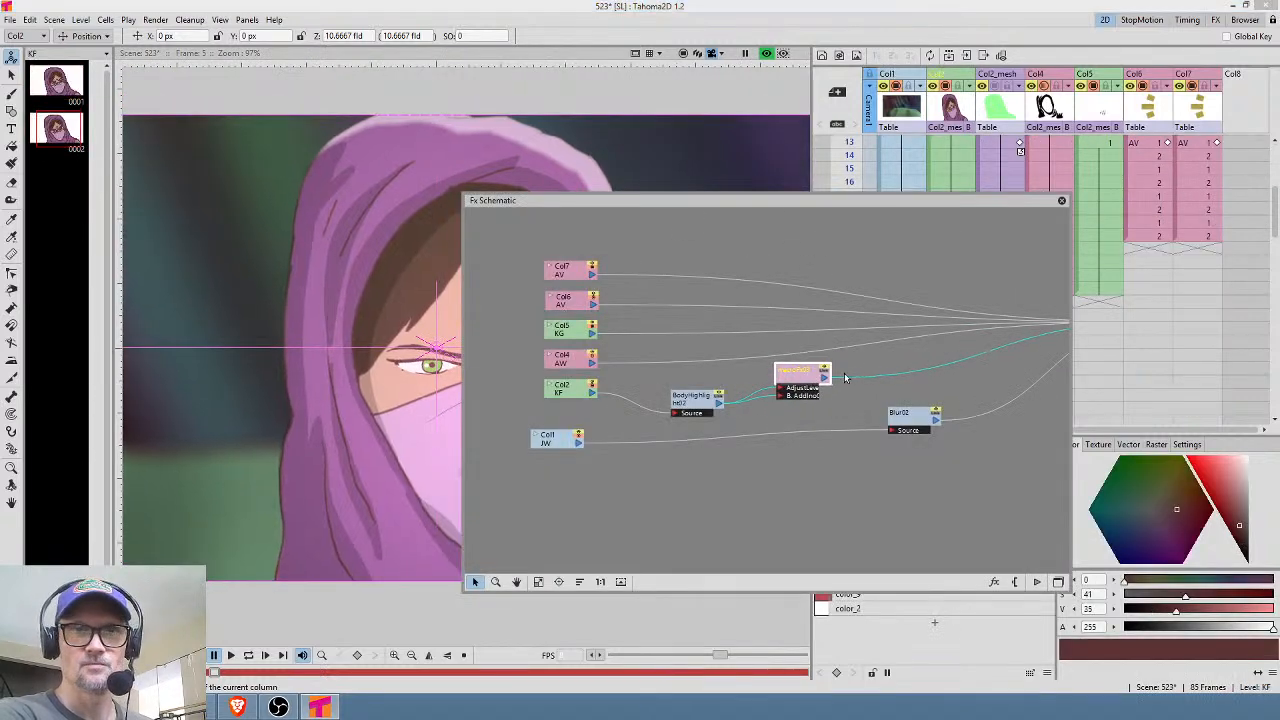
{"action": "scroll", "coordinate": [840, 376], "scroll_direction": "down", "scroll_amount": 1}
{"action": "scroll", "coordinate": [798, 387], "scroll_direction": "up", "scroll_amount": 4}
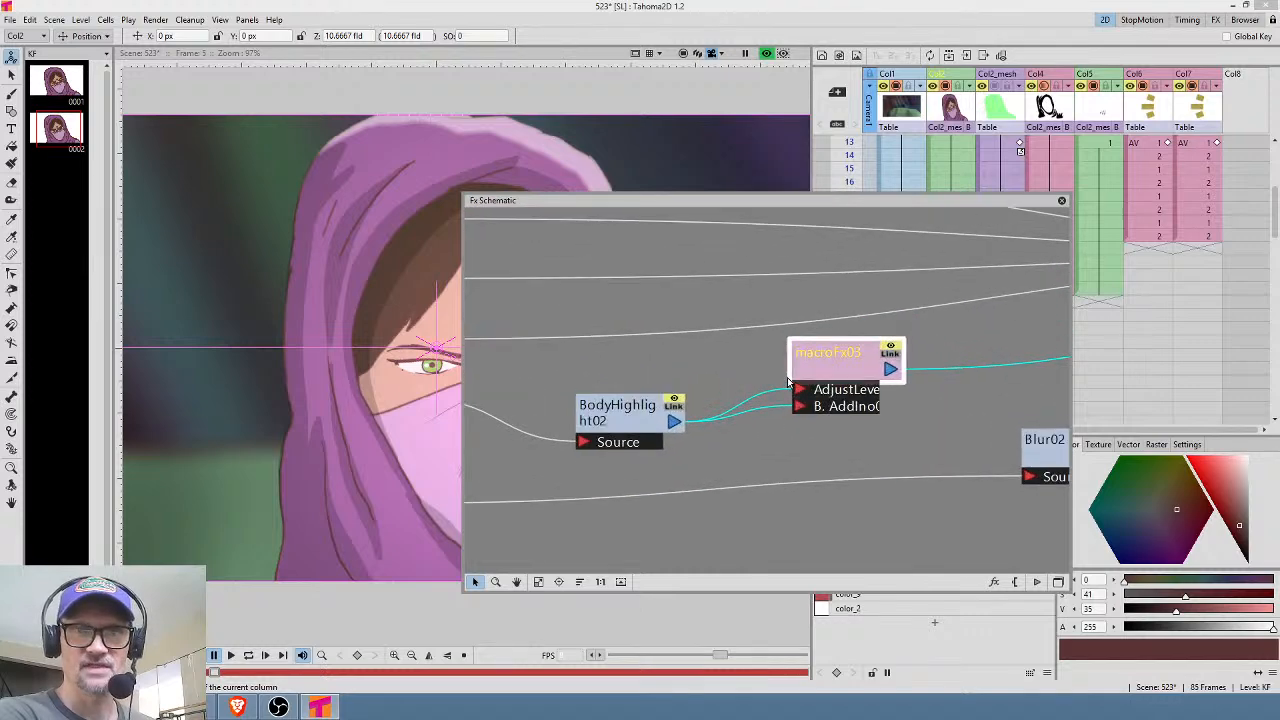
{"action": "left_click_drag", "start_coordinate": [840, 374], "coordinate": [812, 392]}
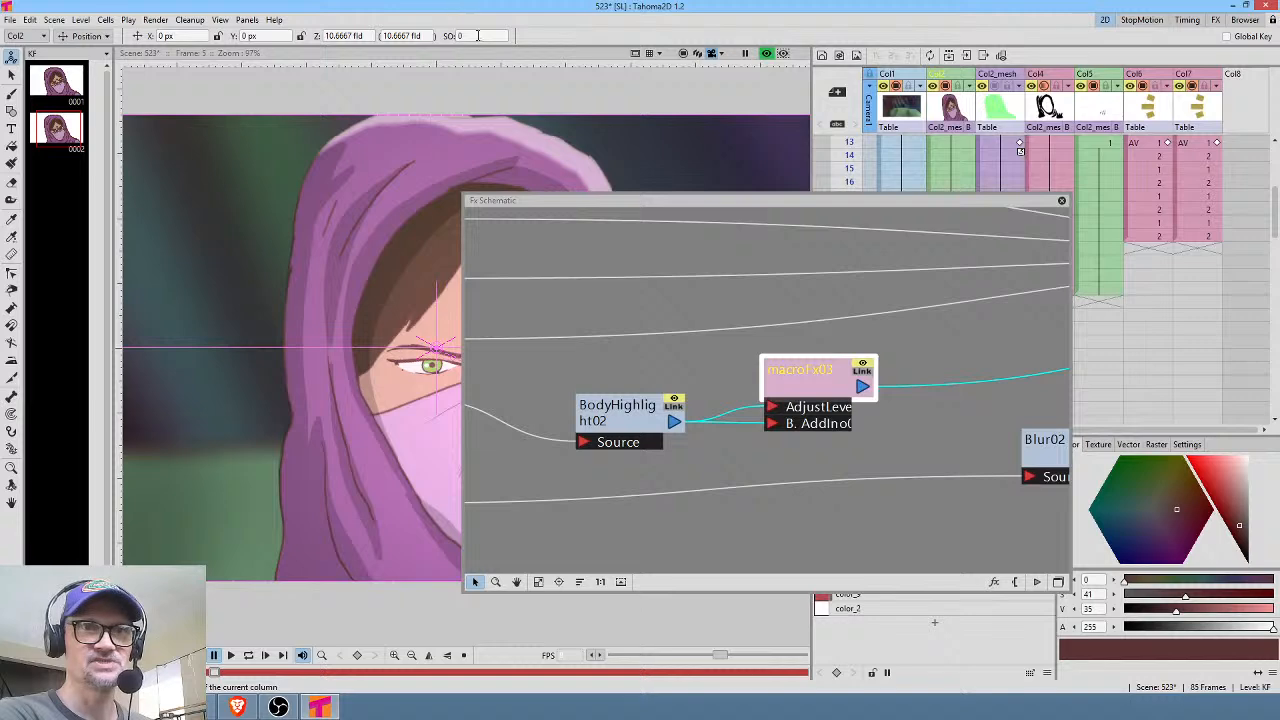
{"action": "left_click_drag", "start_coordinate": [462, 201], "coordinate": [674, 201]}
{"action": "mouse_move", "coordinate": [876, 357]}
{"action": "left_mouse_down"}
{"action": "mouse_move", "coordinate": [881, 343]}
{"action": "mouse_move", "coordinate": [888, 366]}
{"action": "left_mouse_up"}
{"action": "scroll", "coordinate": [868, 375], "scroll_direction": "down", "scroll_amount": 3}
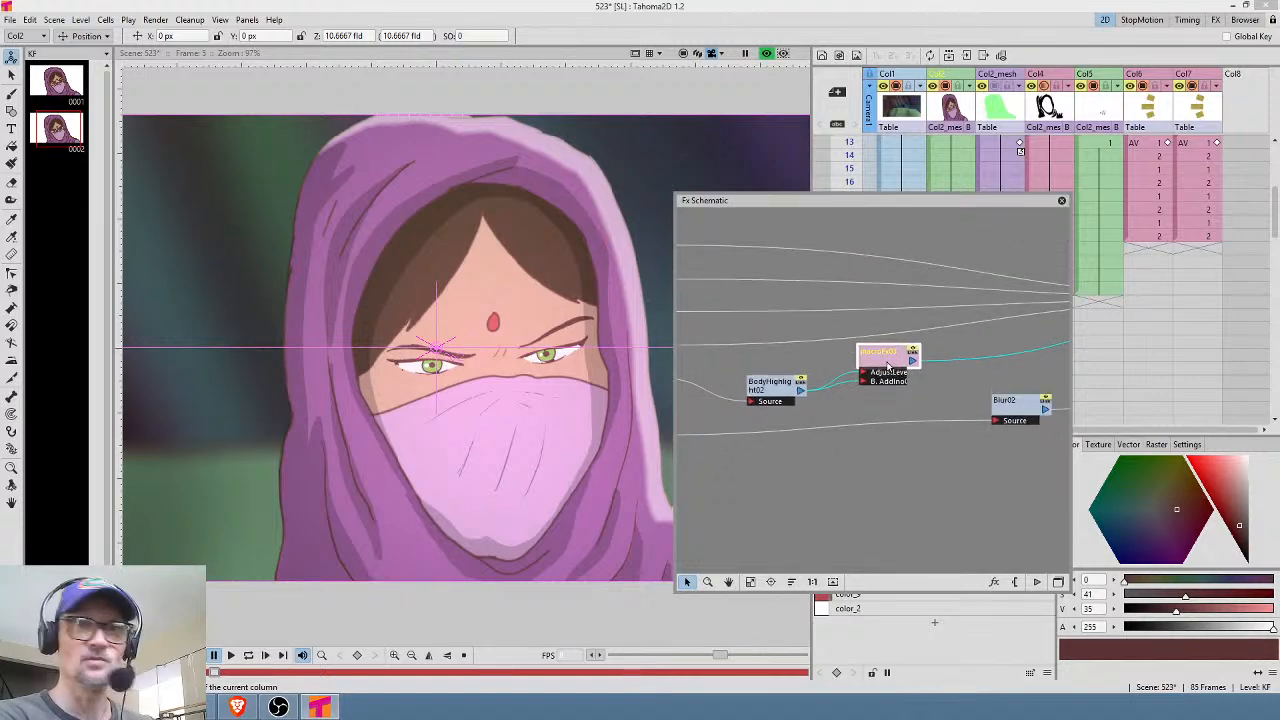
{"action": "key", "text": "Delete"}
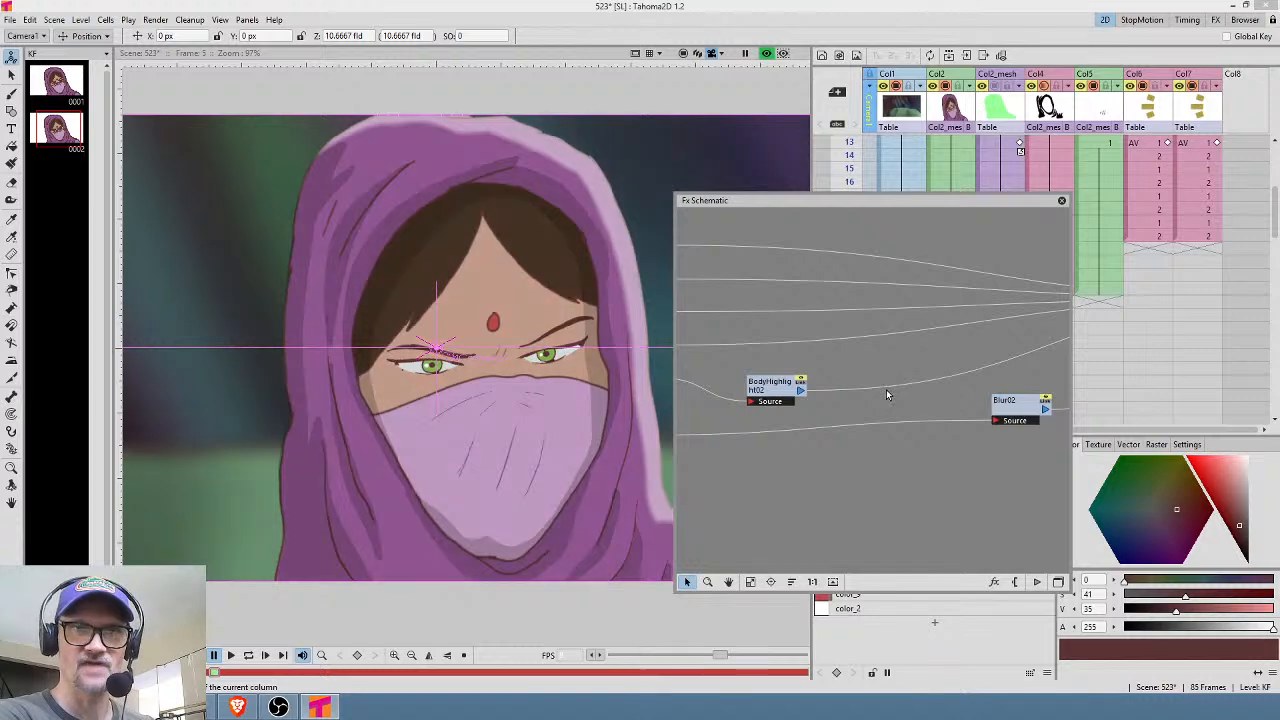
Insert the Daves_Bloom macro effect on the output link of the BodyHighlight02 node.
{"action": "right_click", "coordinate": [885, 388]}
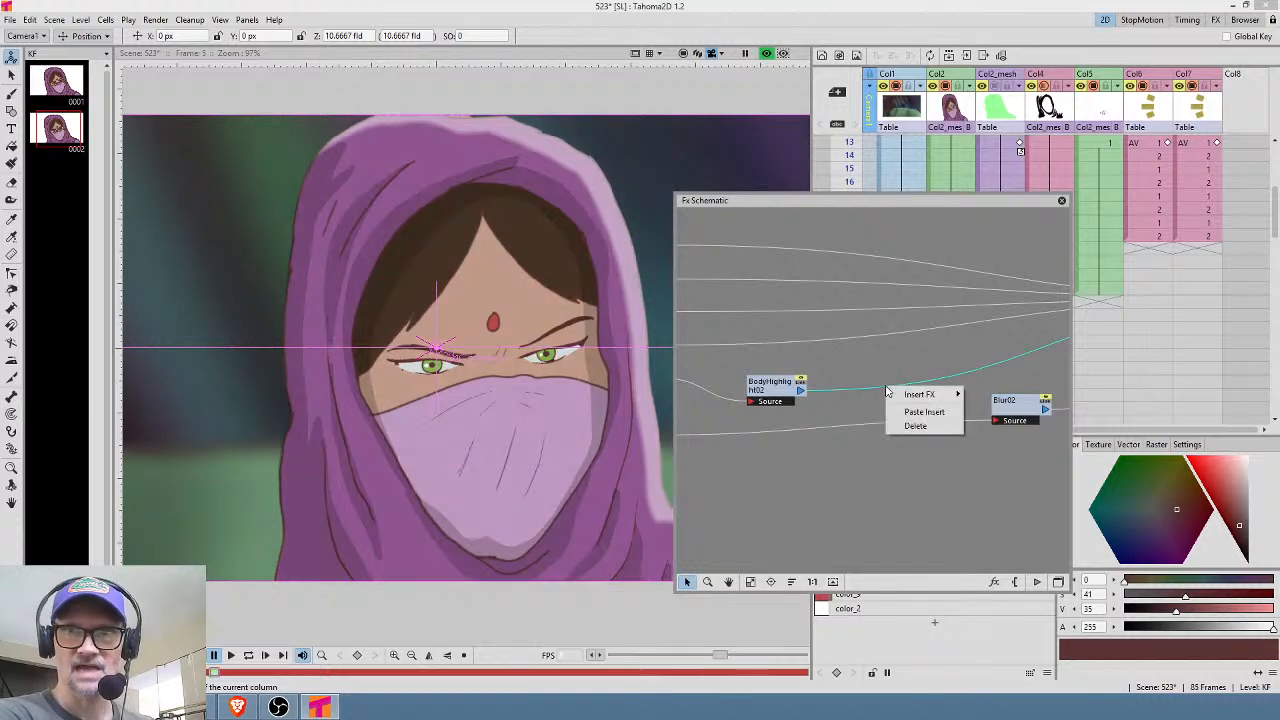
{"action": "mouse_move", "coordinate": [919, 394]}
{"action": "mouse_move", "coordinate": [1033, 608]}
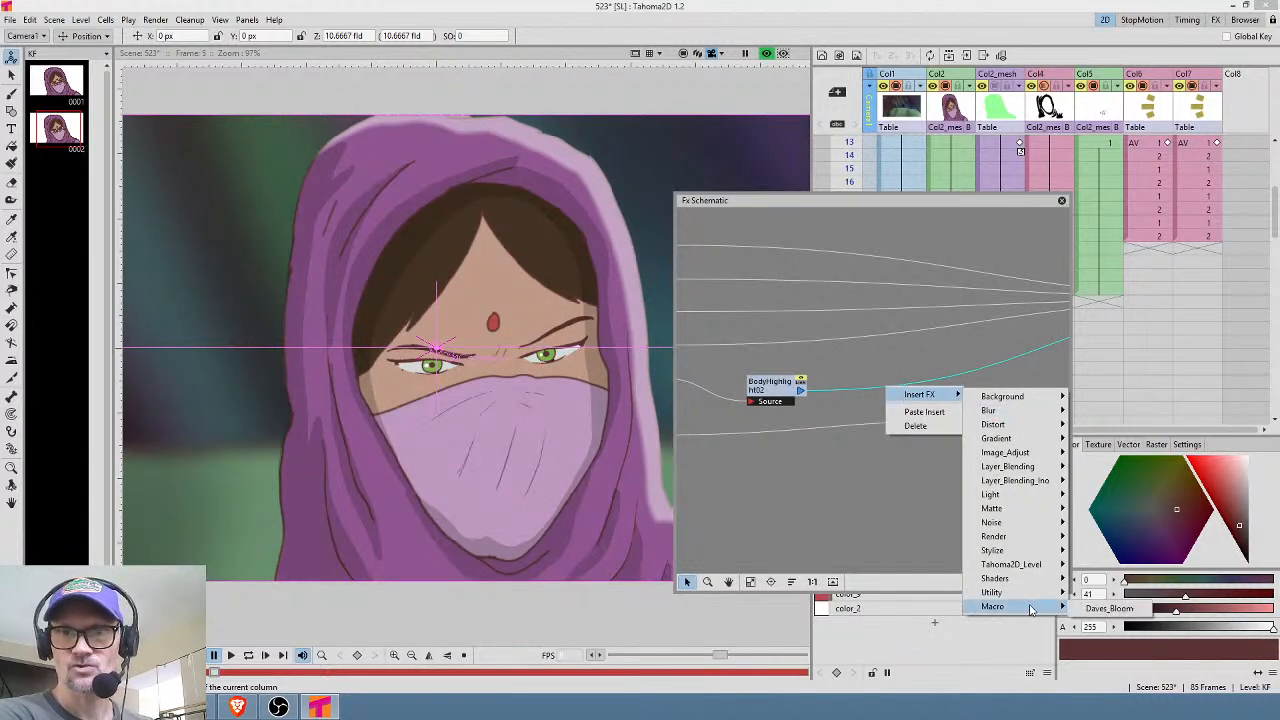
{"action": "left_click", "coordinate": [1106, 609]}
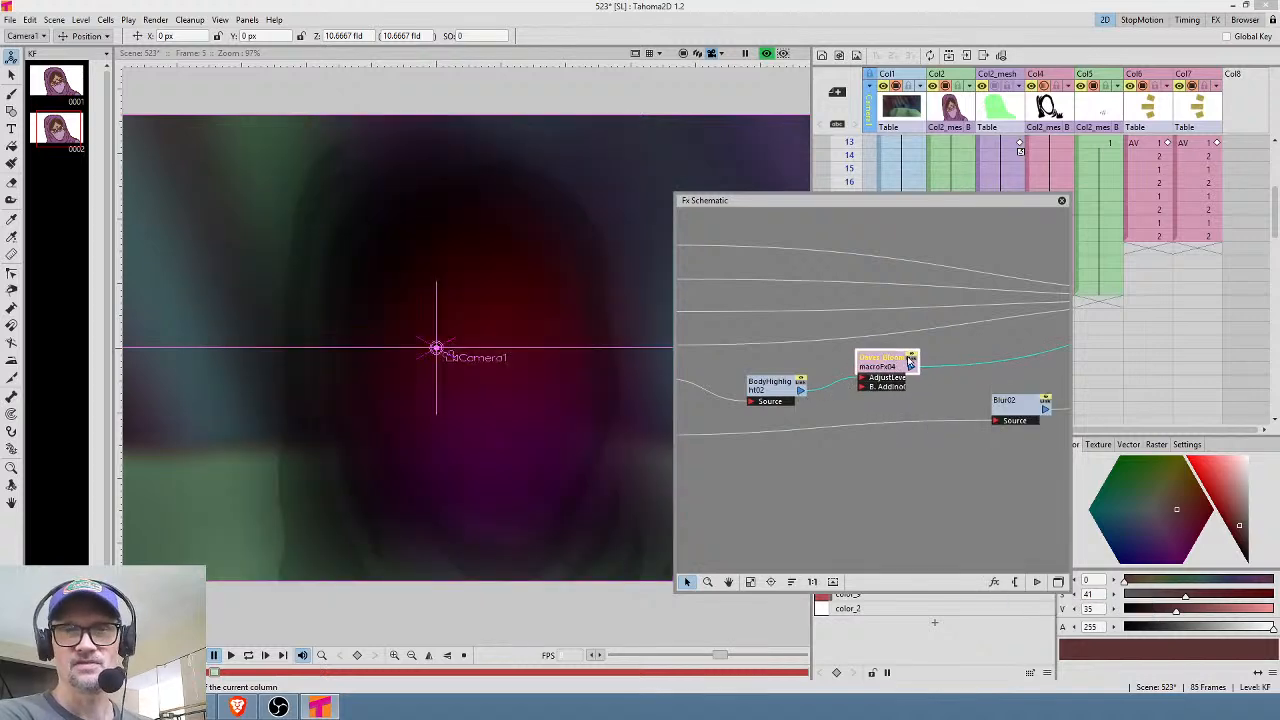
Connect BodyHighlight02's output to the second input of the Daves_Bloom macro as well.
{"action": "left_click", "coordinate": [800, 392]}
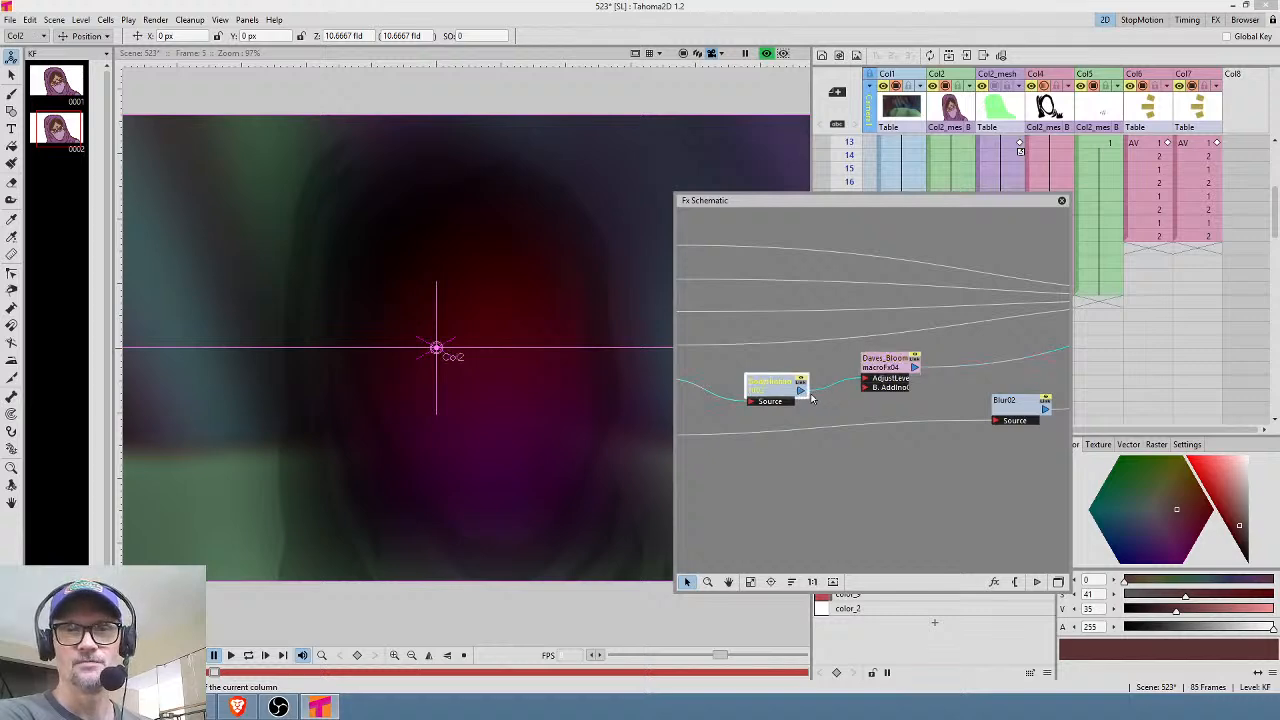
{"action": "left_click_drag", "start_coordinate": [786, 392], "coordinate": [785, 389]}
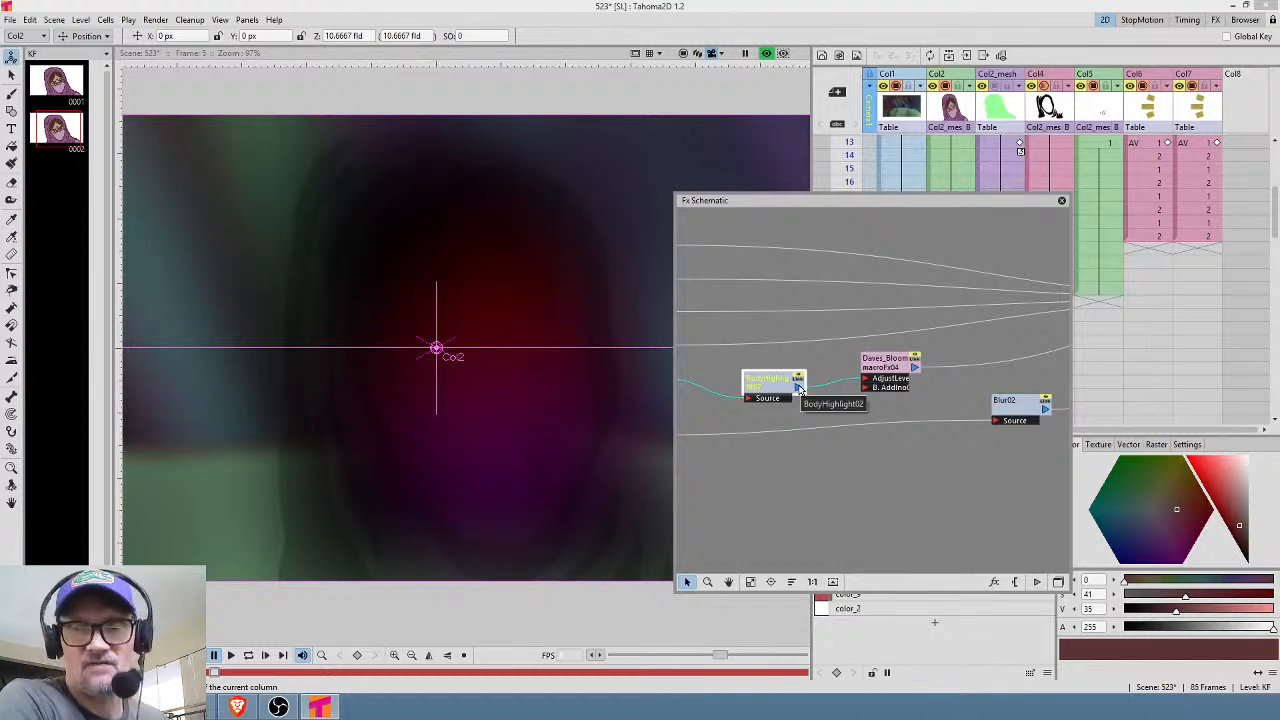
{"action": "left_click", "coordinate": [866, 389]}
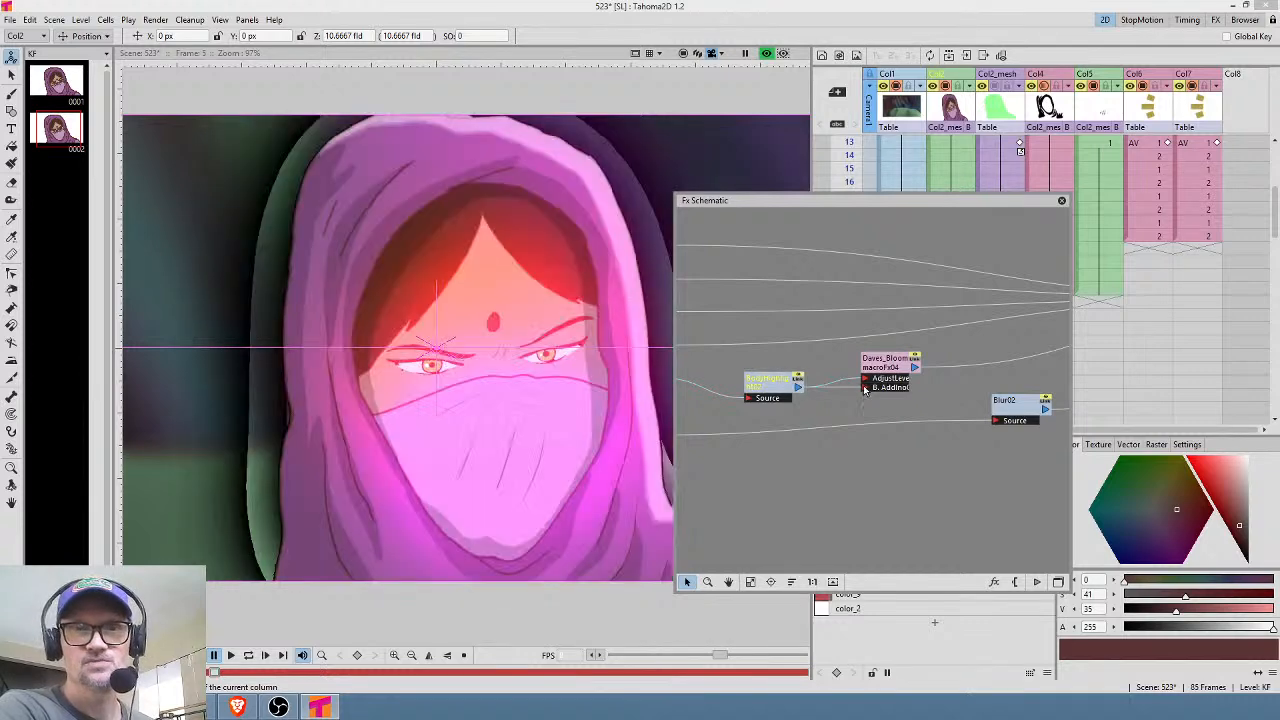
{"action": "left_click_drag", "start_coordinate": [900, 360], "coordinate": [876, 366]}
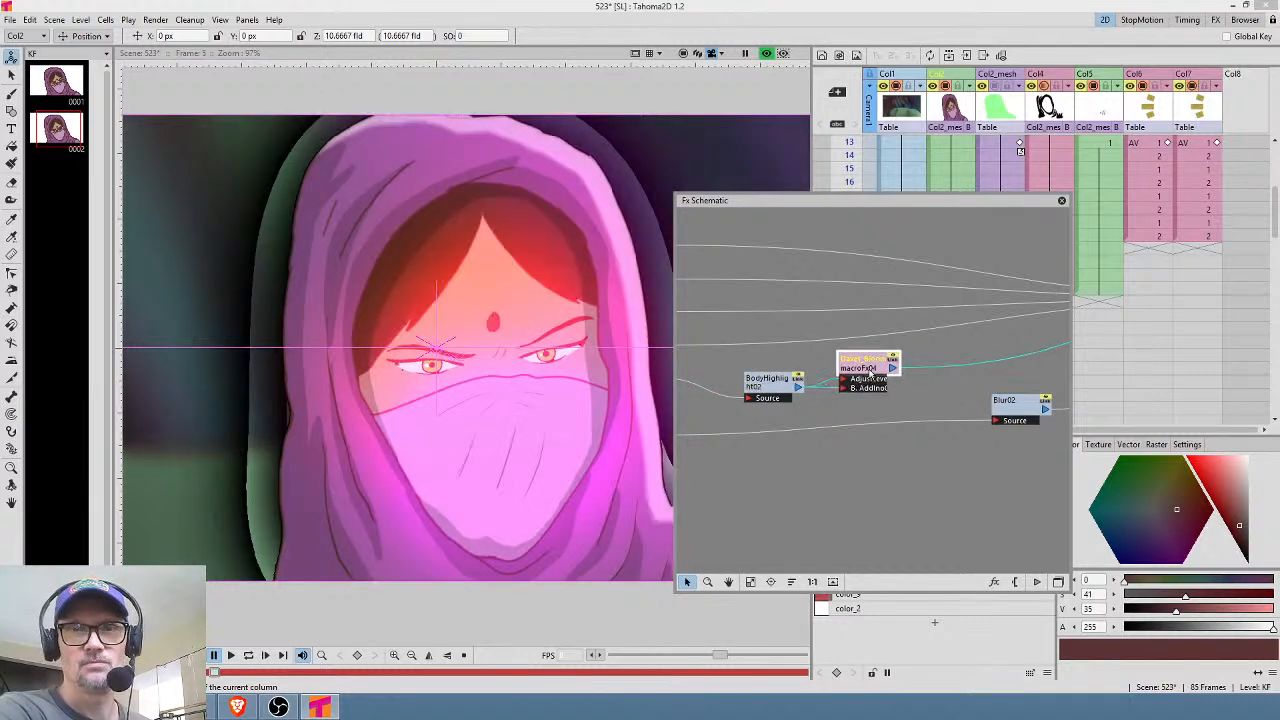
Examine the bloom in the preview and delete the Daves_Bloom macro node after BodyHighlight02.
{"action": "scroll", "coordinate": [512, 346], "scroll_direction": "down", "scroll_amount": 3}
{"action": "left_click_drag", "start_coordinate": [569, 347], "coordinate": [503, 350]}
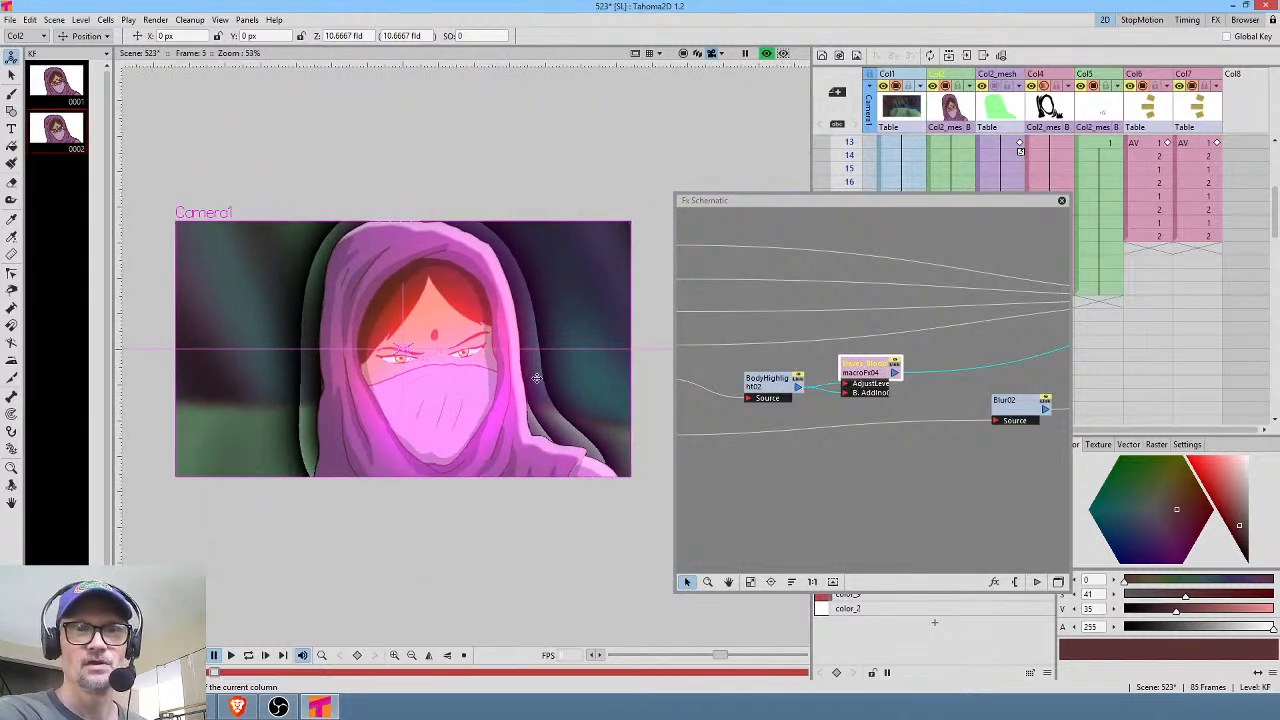
{"action": "scroll", "coordinate": [537, 382], "scroll_direction": "up", "scroll_amount": 3}
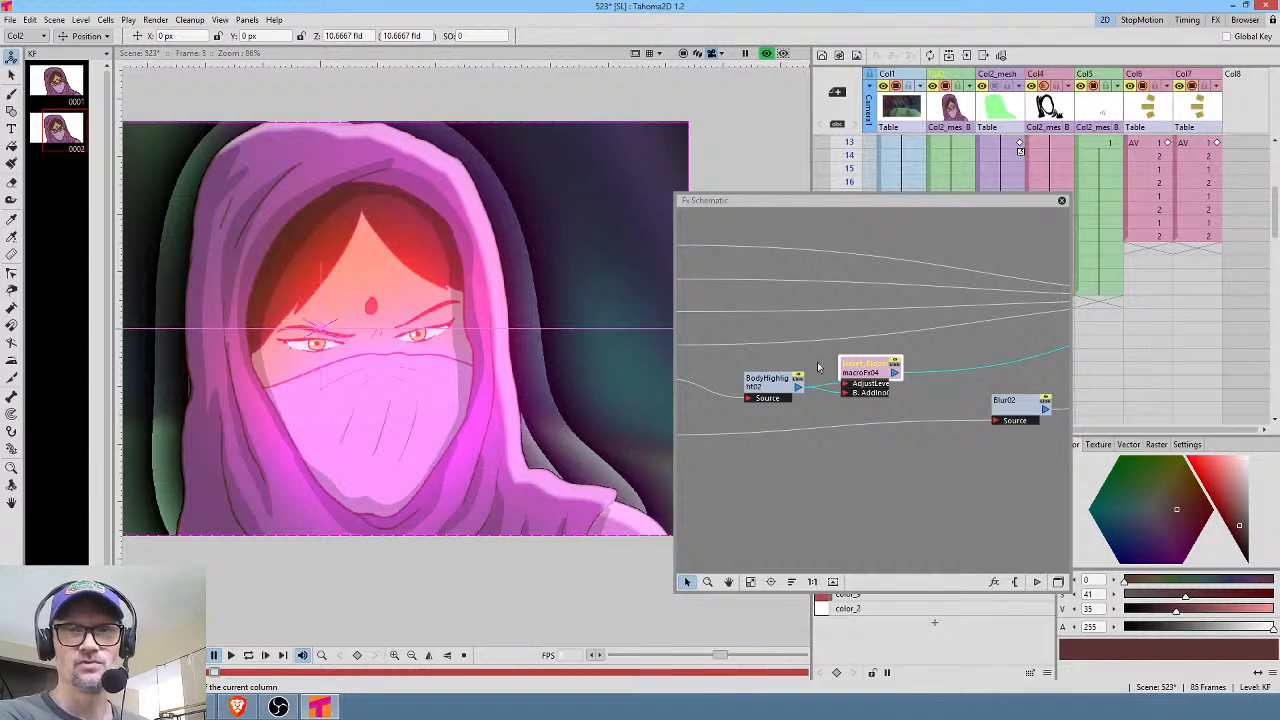
{"action": "left_click", "coordinate": [875, 379]}
{"action": "key", "text": "Delete"}
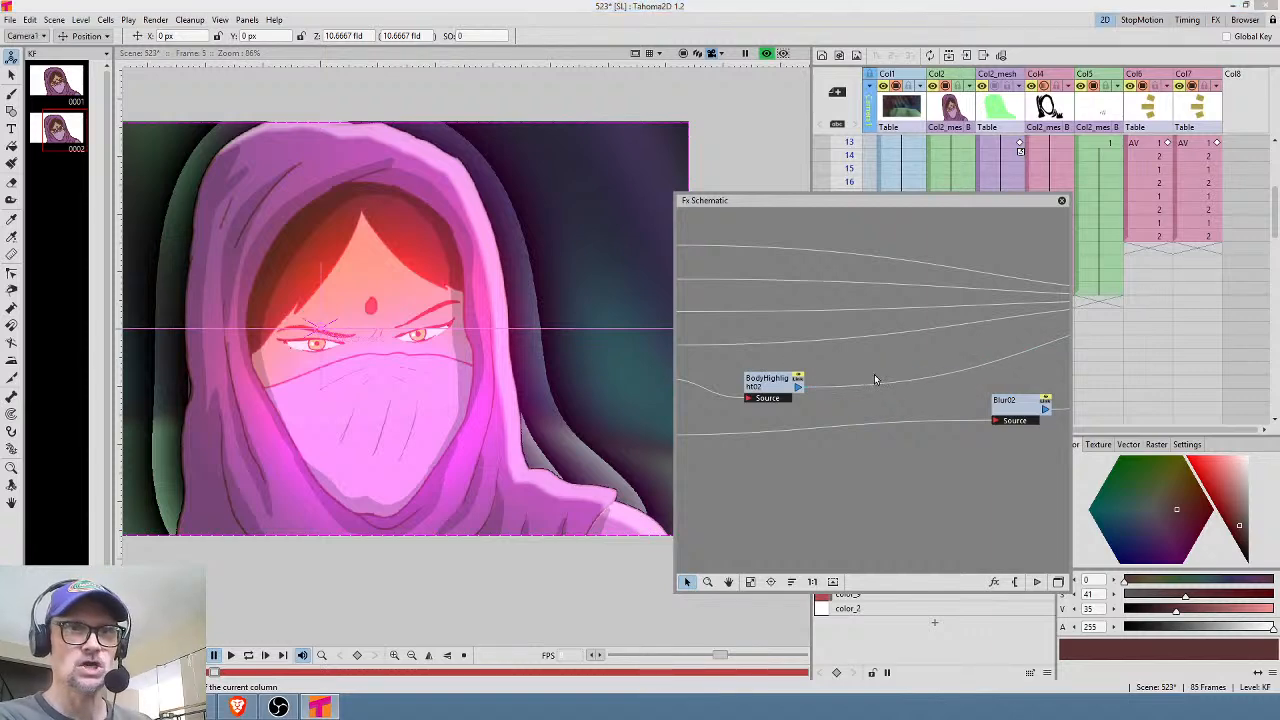
Make room before the Output node and insert the Daves_Bloom macro effect between the scene node and Output.
{"action": "scroll", "coordinate": [930, 378], "scroll_direction": "down", "scroll_amount": 3}
{"action": "left_click_drag", "start_coordinate": [1010, 354], "coordinate": [732, 384]}
{"action": "left_click_drag", "start_coordinate": [986, 358], "coordinate": [1022, 357]}
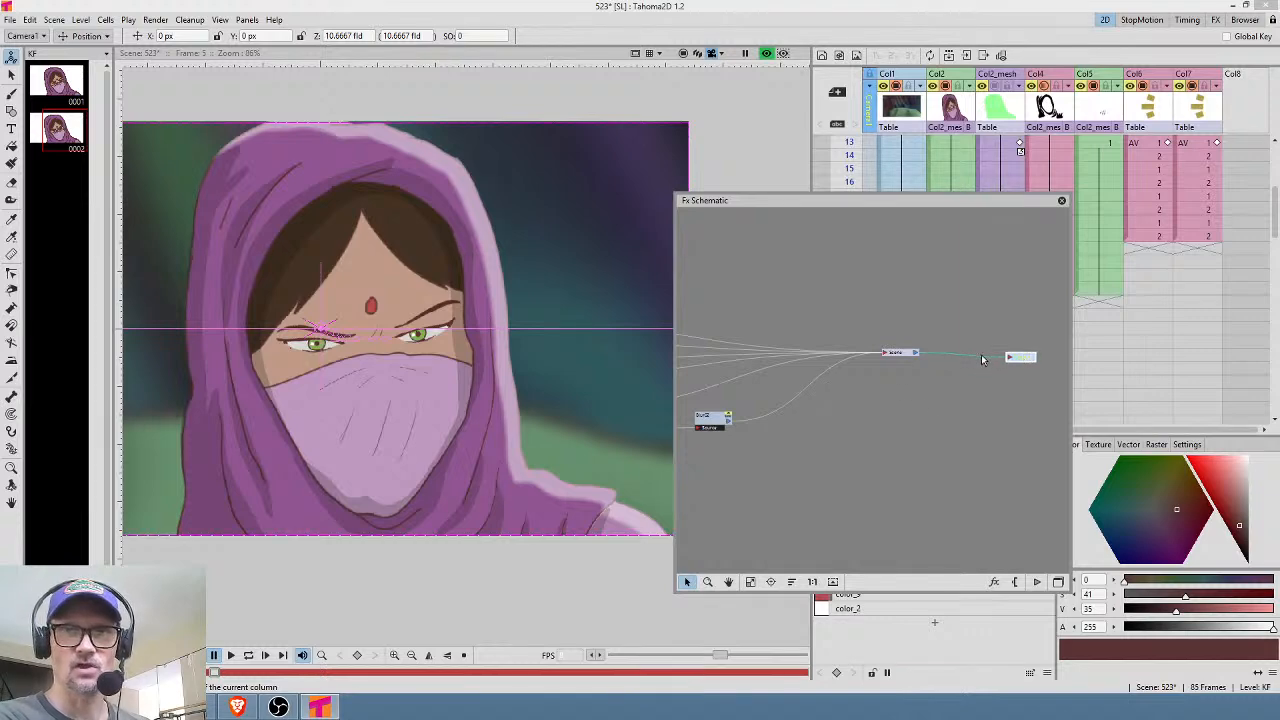
{"action": "right_click", "coordinate": [974, 361]}
{"action": "mouse_move", "coordinate": [1010, 366]}
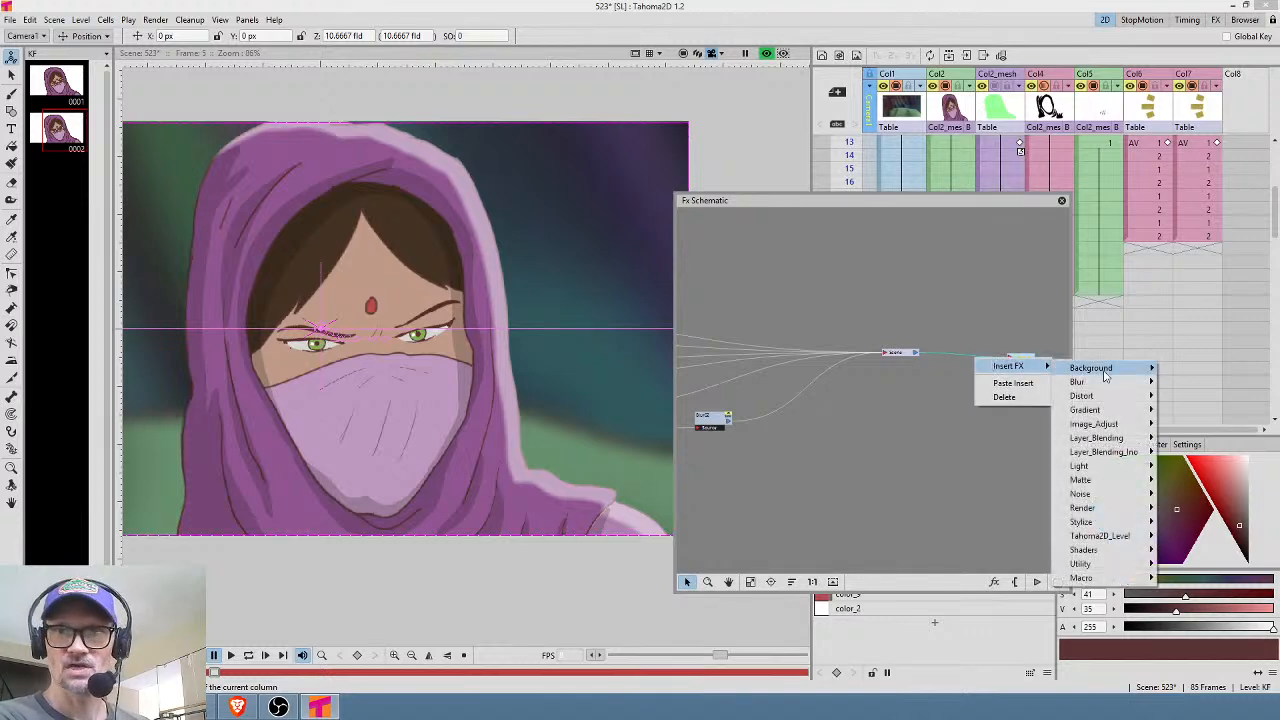
{"action": "mouse_move", "coordinate": [1115, 578]}
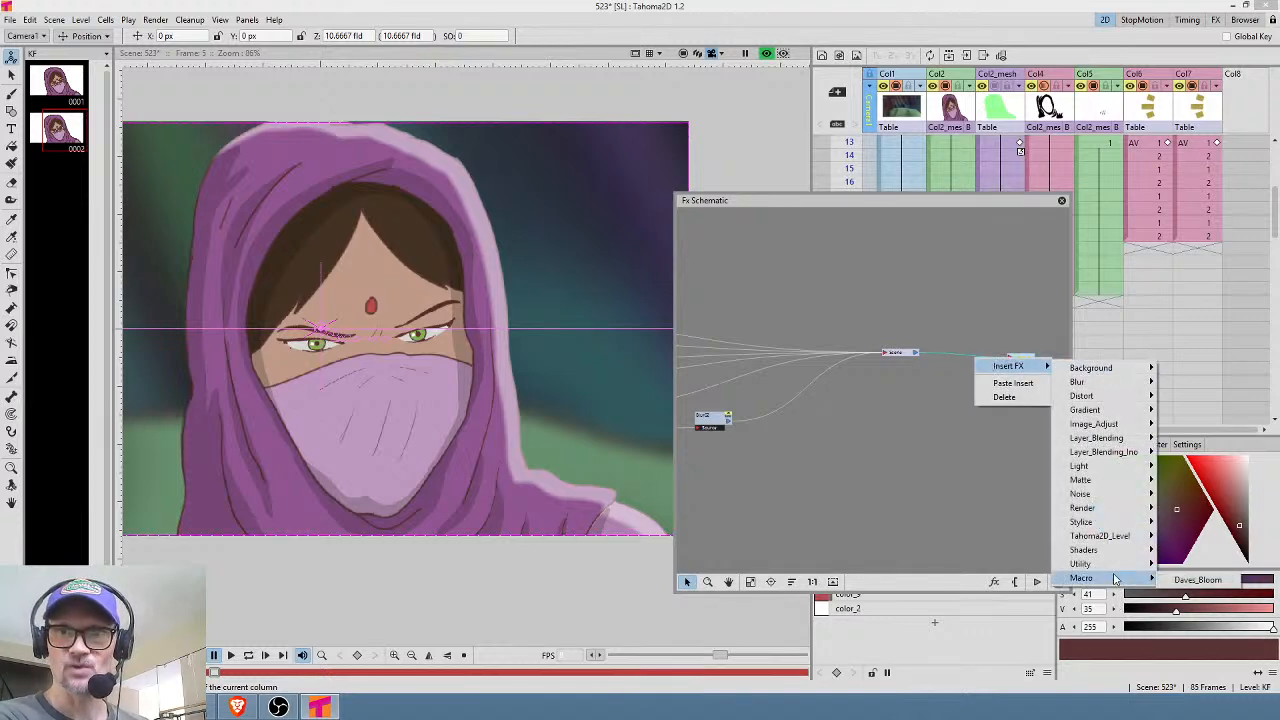
{"action": "left_click", "coordinate": [1231, 580]}
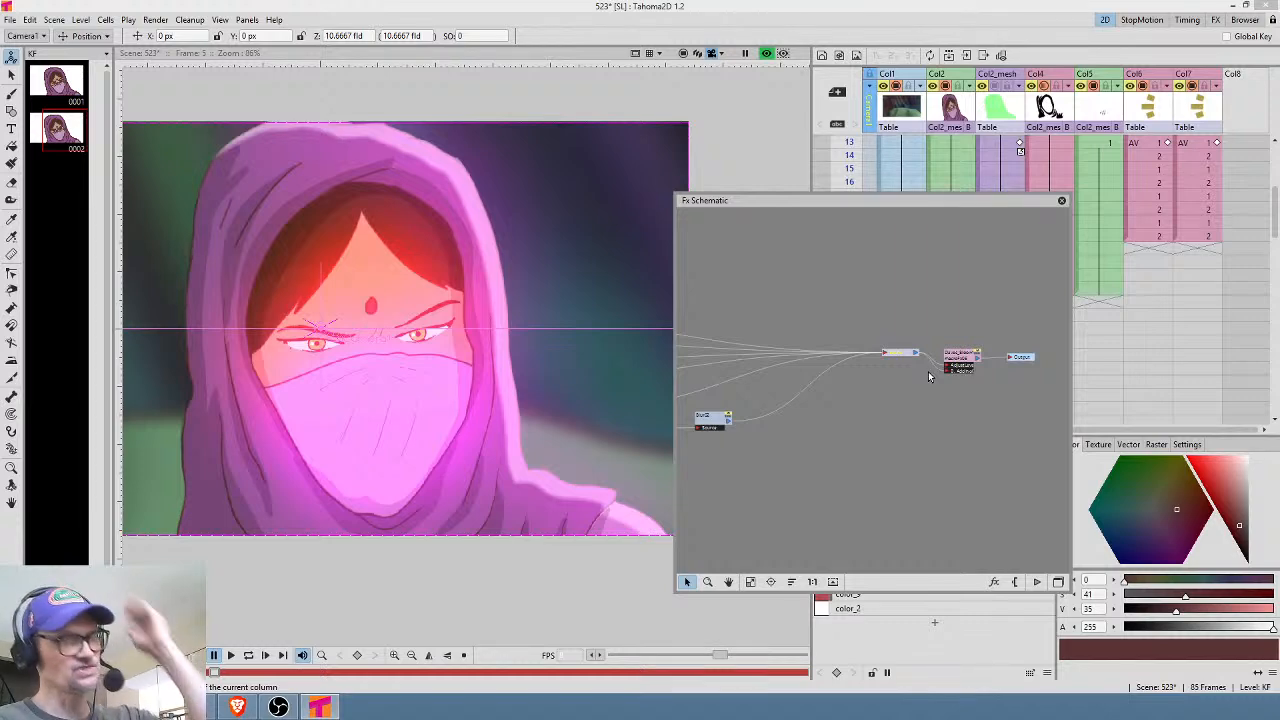
Open the Fx settings of the Daves_Bloom macro node before Output and place them over the preview.
{"action": "left_click", "coordinate": [963, 360]}
{"action": "left_click", "coordinate": [967, 364]}
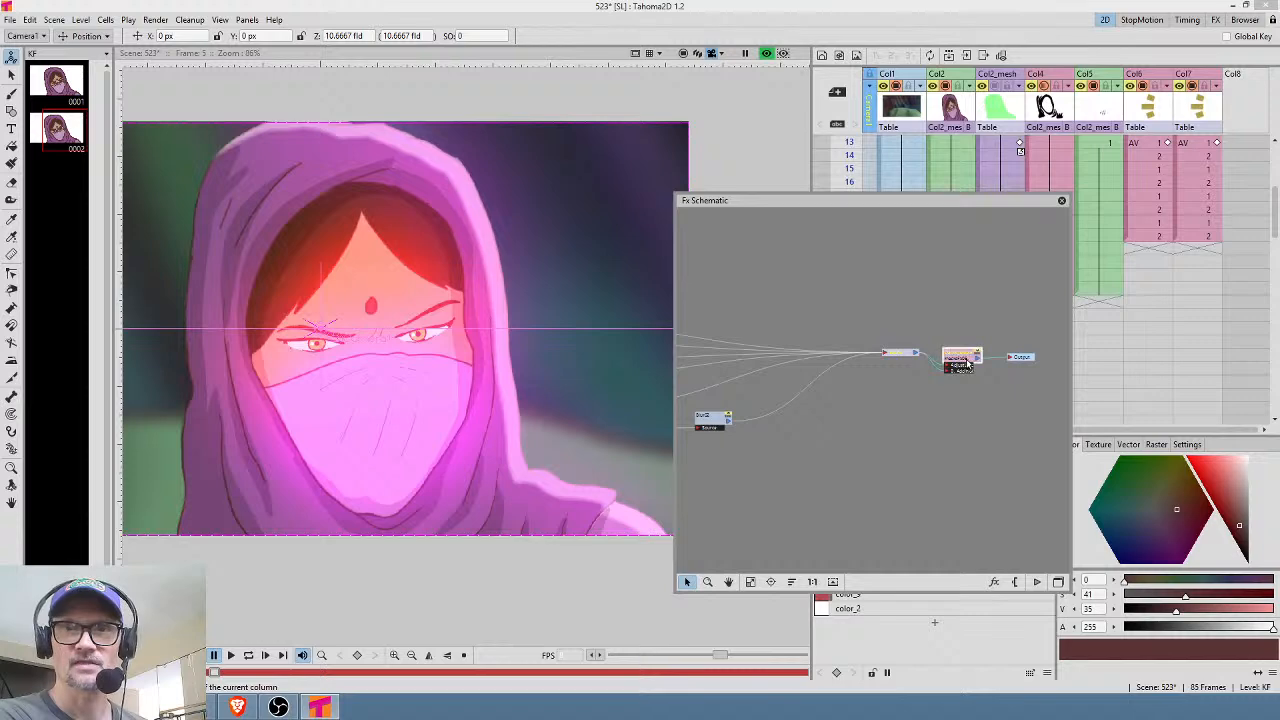
{"action": "double_click", "coordinate": [967, 364]}
{"action": "left_click_drag", "start_coordinate": [1073, 108], "coordinate": [445, 125]}
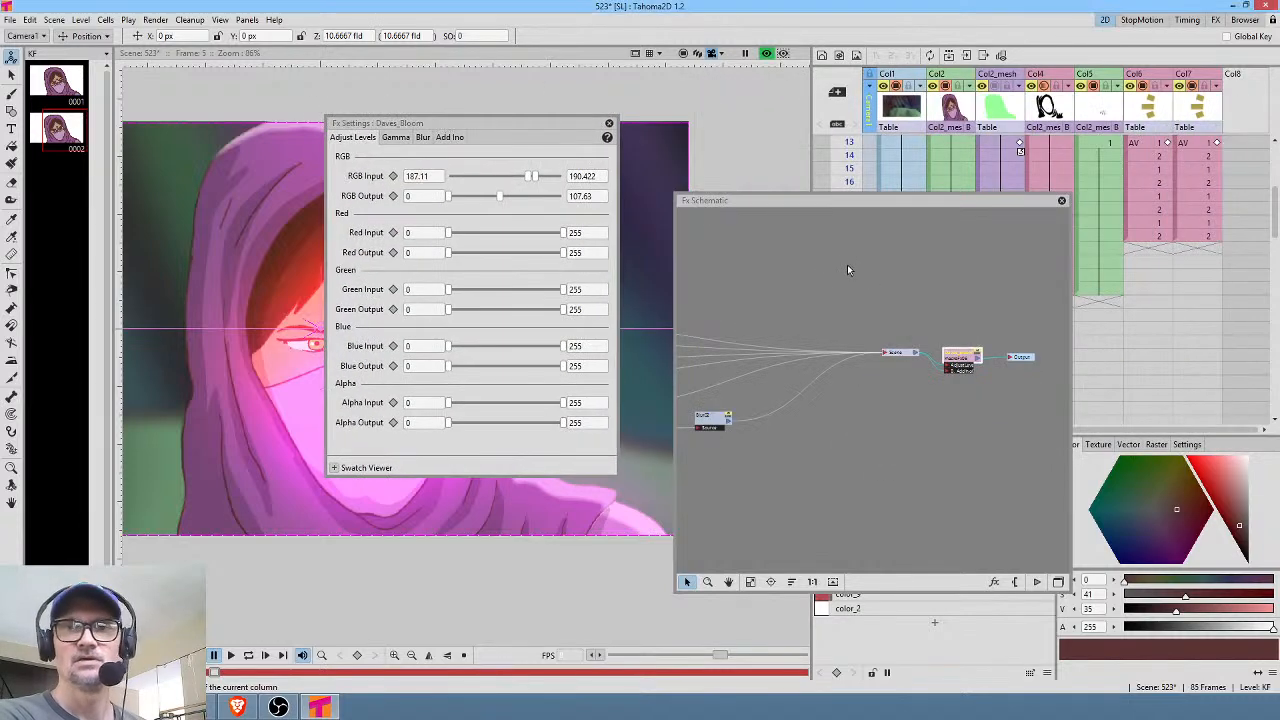
Open the Daves_Bloom macro, inspect its Adjust Levels, Blur and Add Ino nodes, and close the macro again.
{"action": "scroll", "coordinate": [980, 352], "scroll_direction": "up", "scroll_amount": 1}
{"action": "scroll", "coordinate": [980, 352], "scroll_direction": "up", "scroll_amount": 2}
{"action": "right_click", "coordinate": [930, 340]}
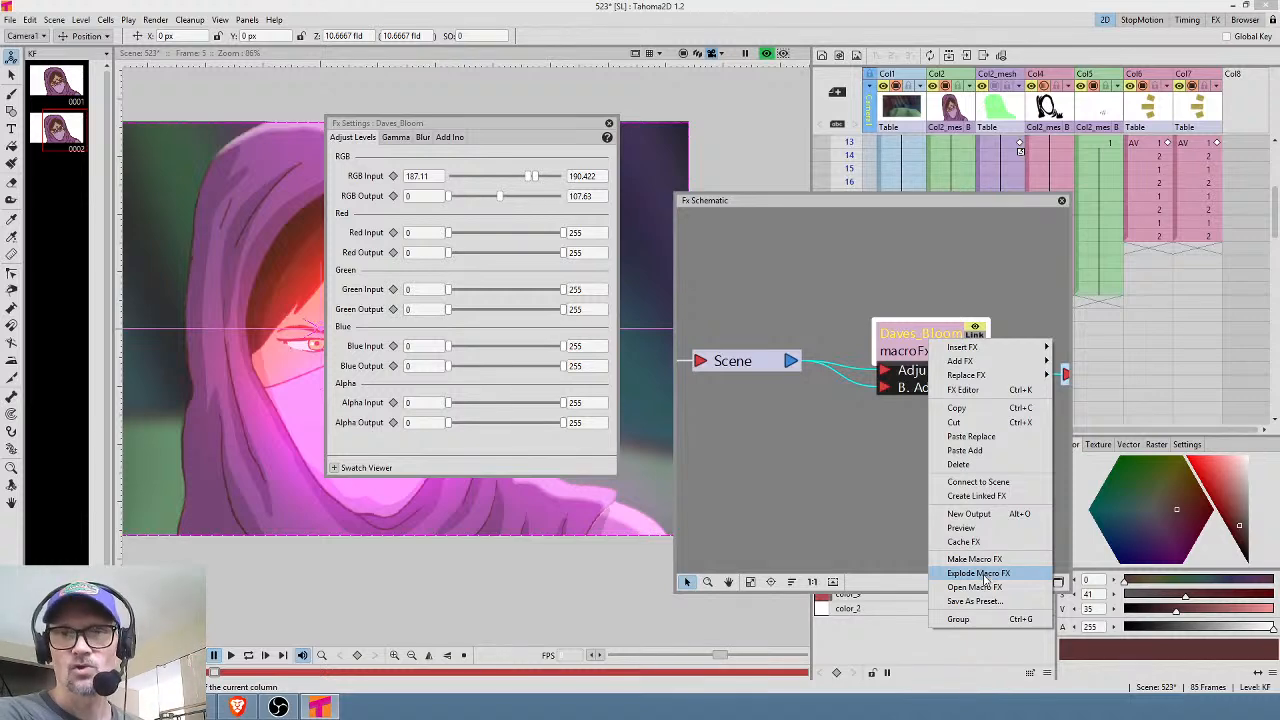
{"action": "left_click", "coordinate": [985, 587]}
{"action": "left_click_drag", "start_coordinate": [965, 397], "coordinate": [762, 316]}
{"action": "left_click", "coordinate": [757, 305]}
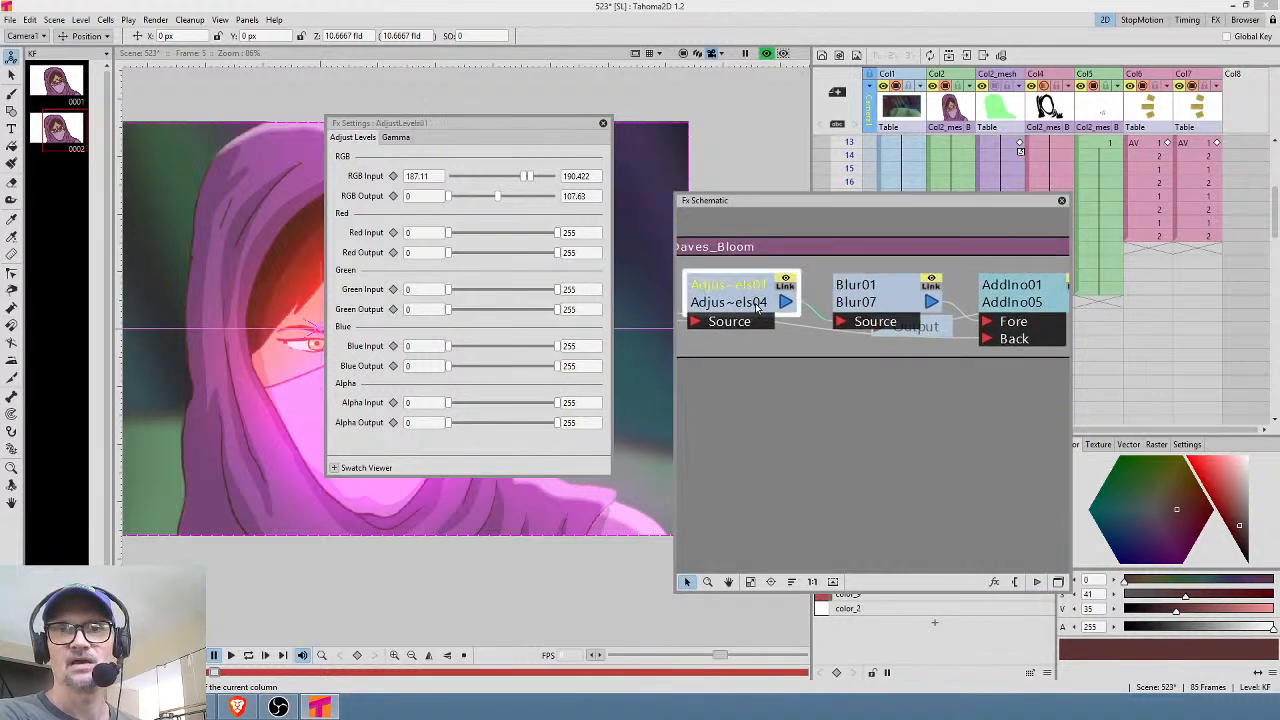
{"action": "left_click", "coordinate": [892, 314]}
{"action": "left_click", "coordinate": [1031, 313]}
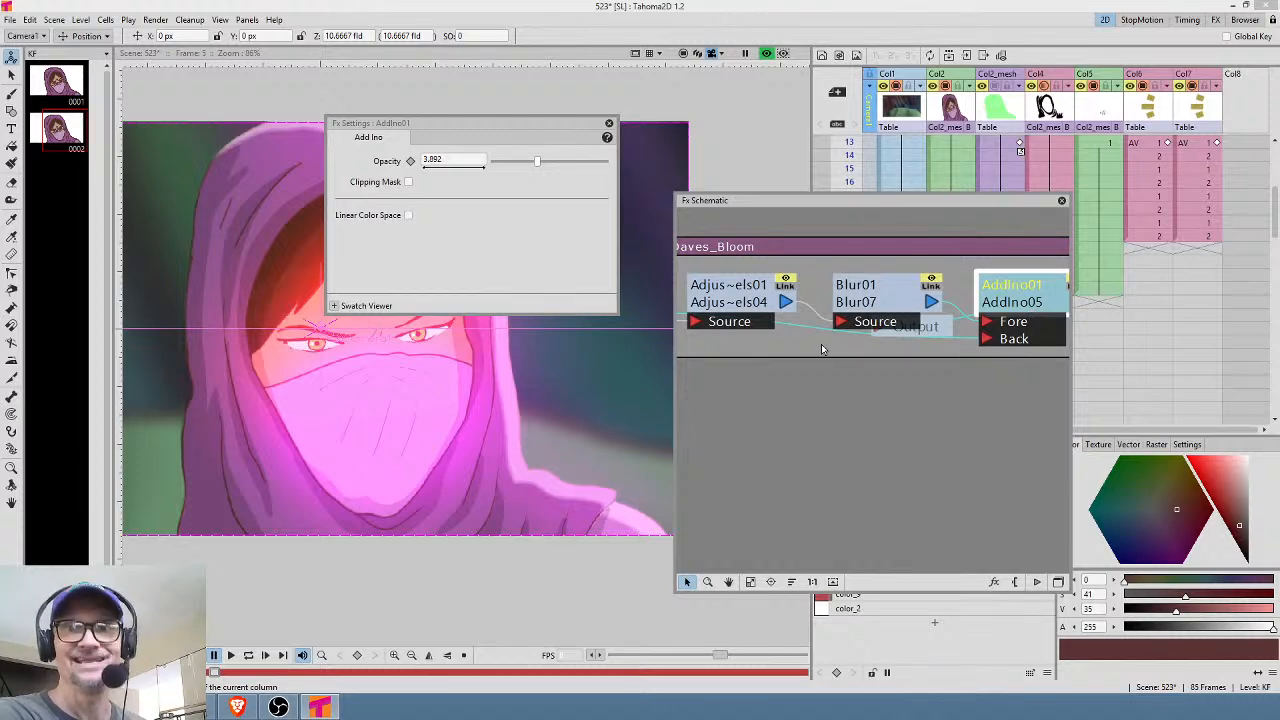
{"action": "scroll", "coordinate": [822, 348], "scroll_direction": "down", "scroll_amount": 2}
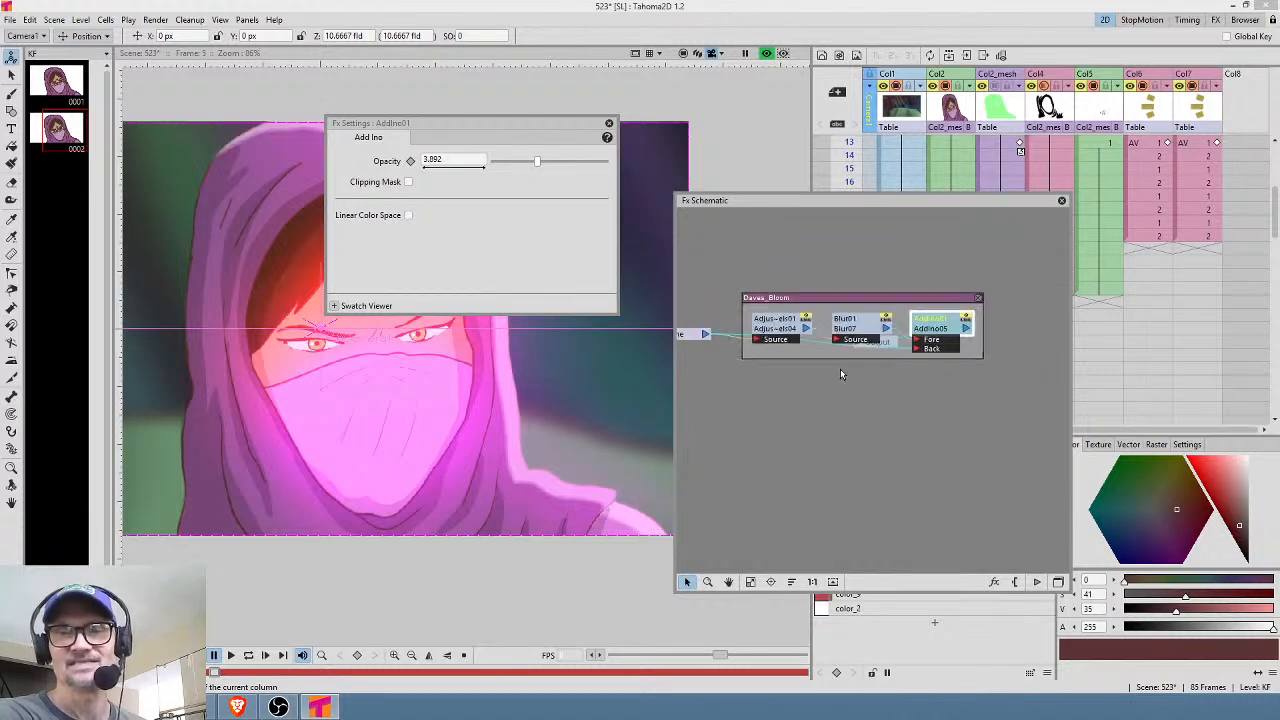
{"action": "left_click", "coordinate": [979, 298]}
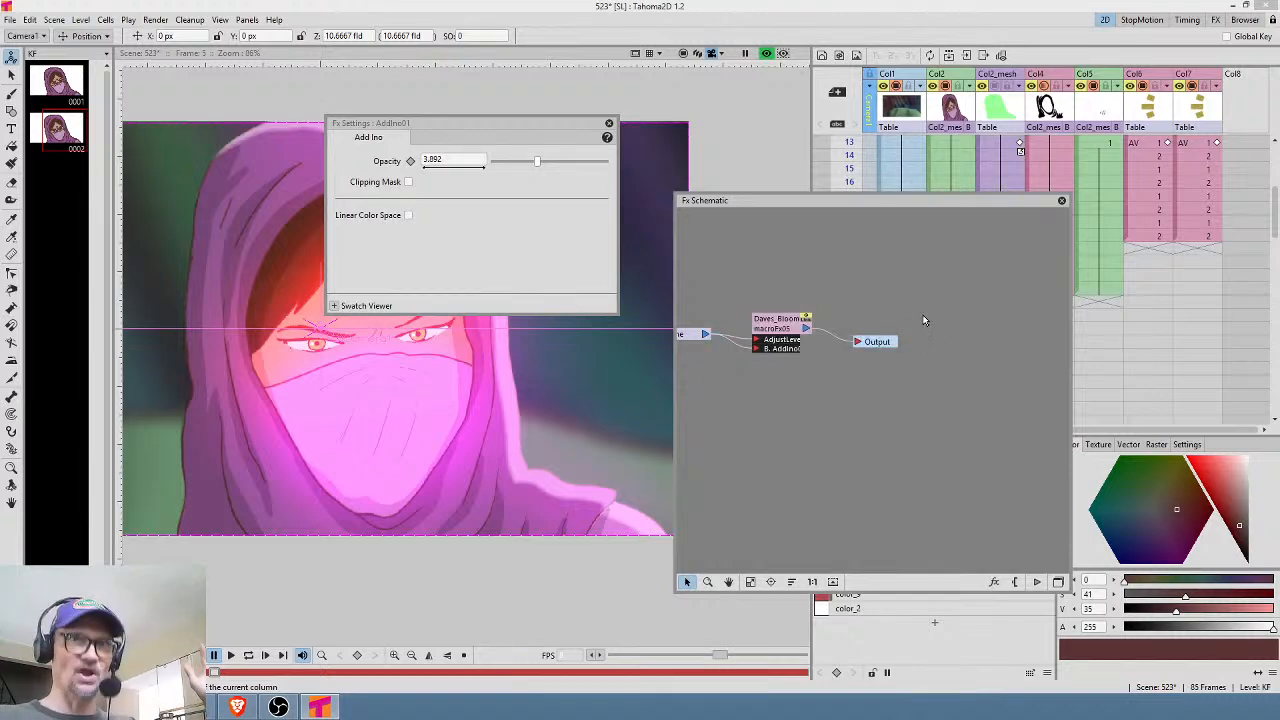
Review the Blur and Add Ino parameters in the Daves_Bloom macro's combined settings.
{"action": "left_click", "coordinate": [795, 335]}
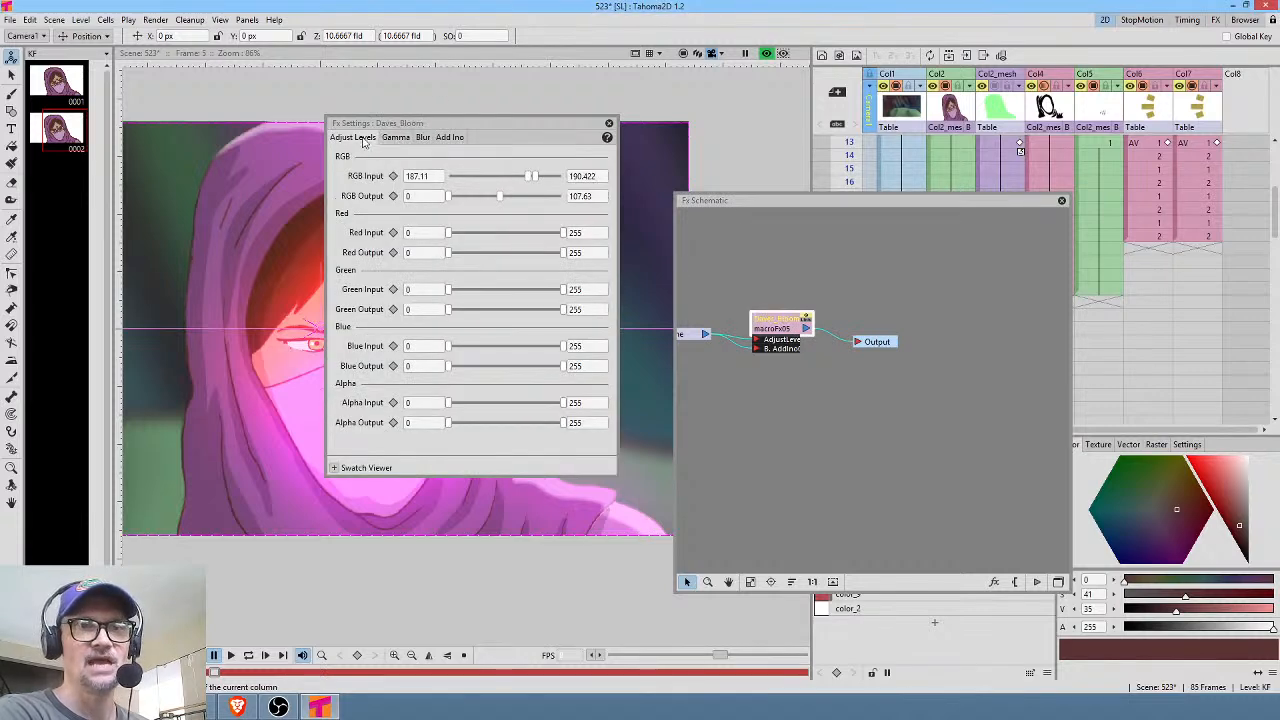
{"action": "left_click", "coordinate": [422, 138]}
{"action": "left_click", "coordinate": [448, 138]}
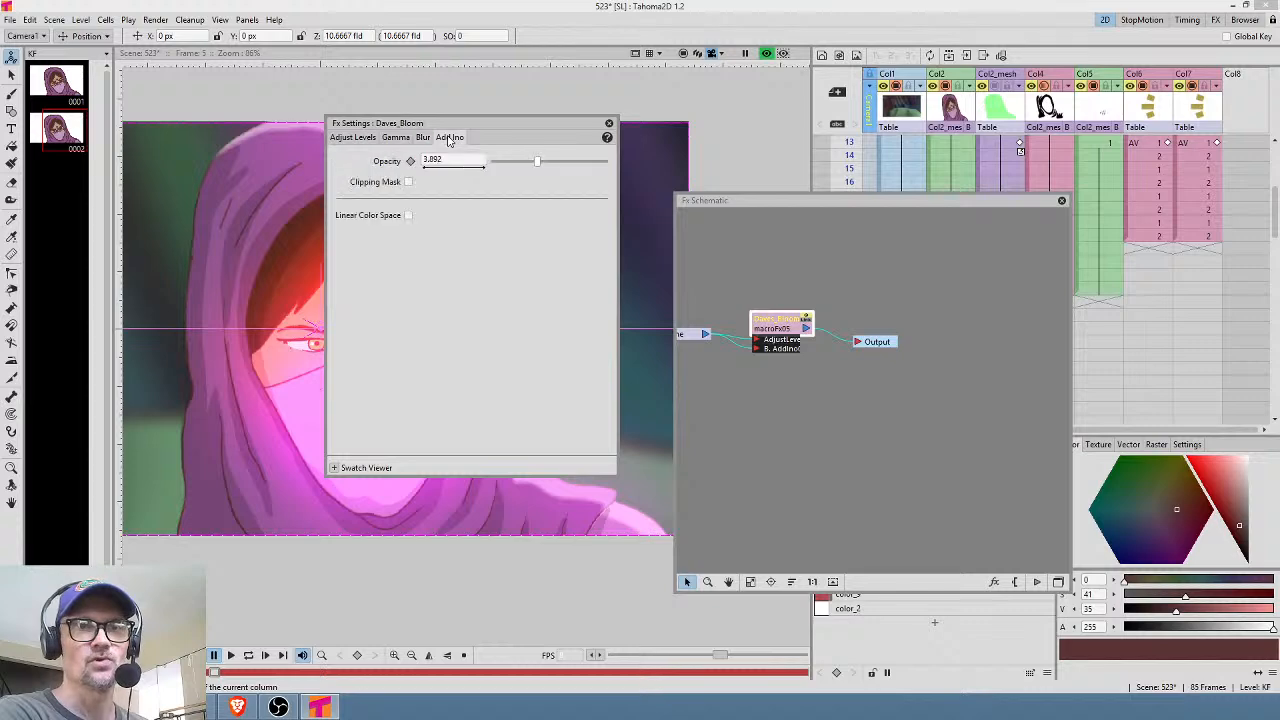
{"action": "left_click", "coordinate": [423, 138]}
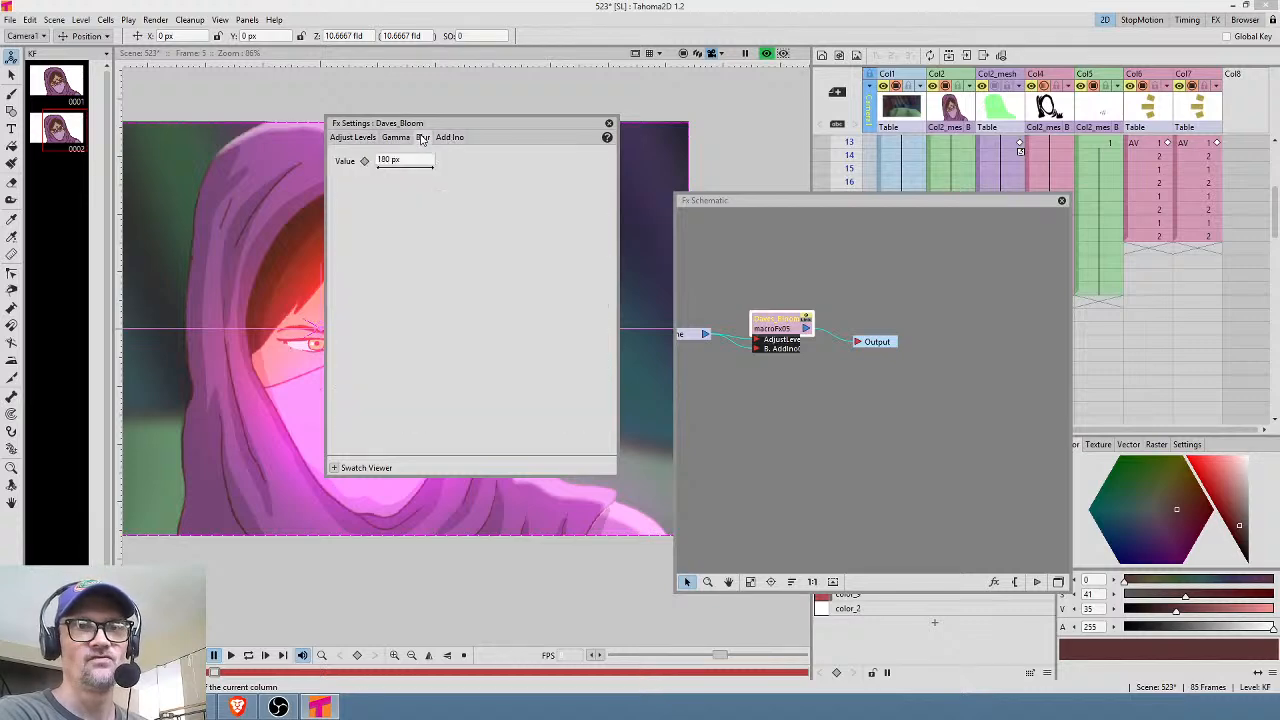
{"action": "left_click", "coordinate": [449, 138]}
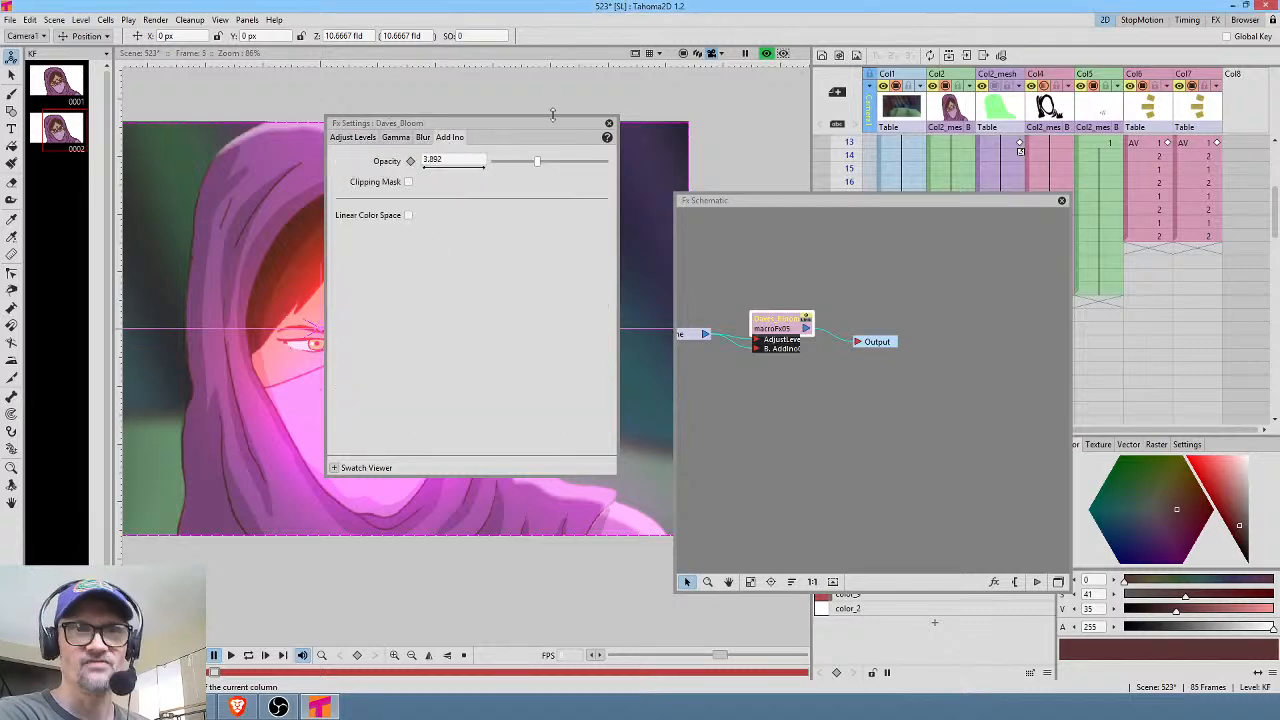
Uncover the preview, try the macro's RGB Output maximum at its extremes, and set it to about 23.5.
{"action": "left_click_drag", "start_coordinate": [537, 123], "coordinate": [815, 127]}
{"action": "left_click", "coordinate": [631, 141]}
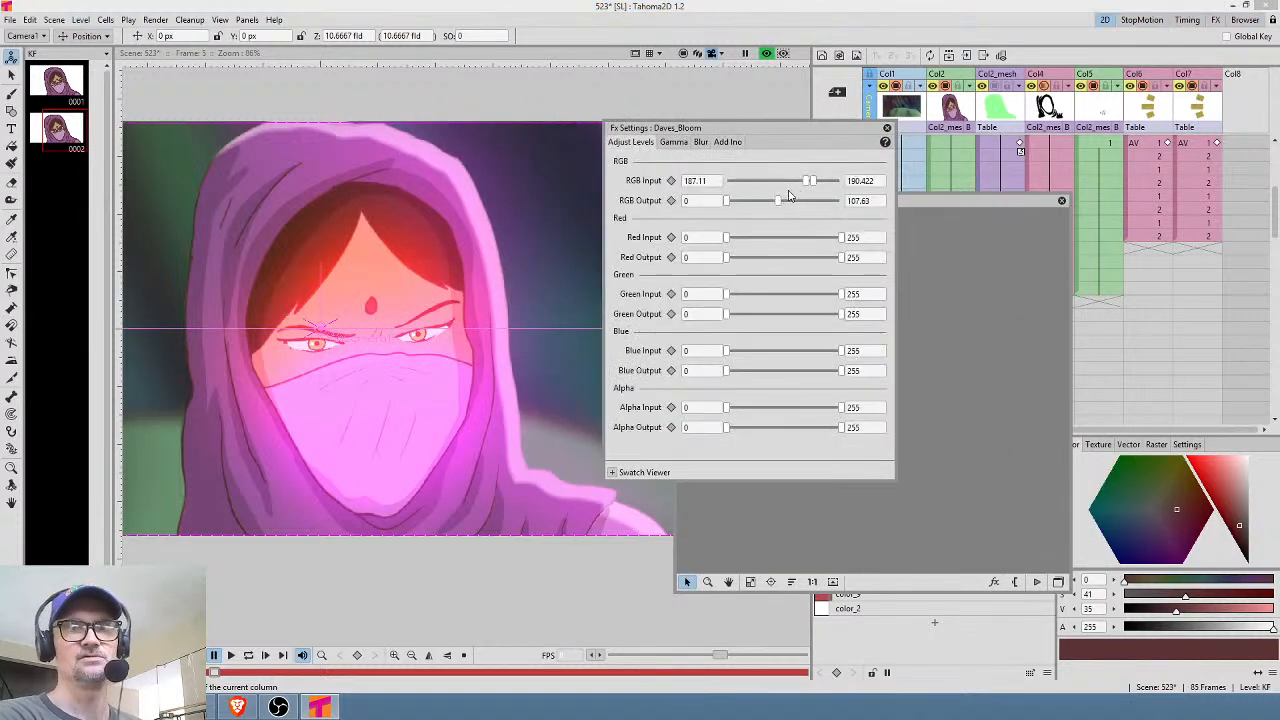
{"action": "left_click_drag", "start_coordinate": [778, 204], "coordinate": [870, 203]}
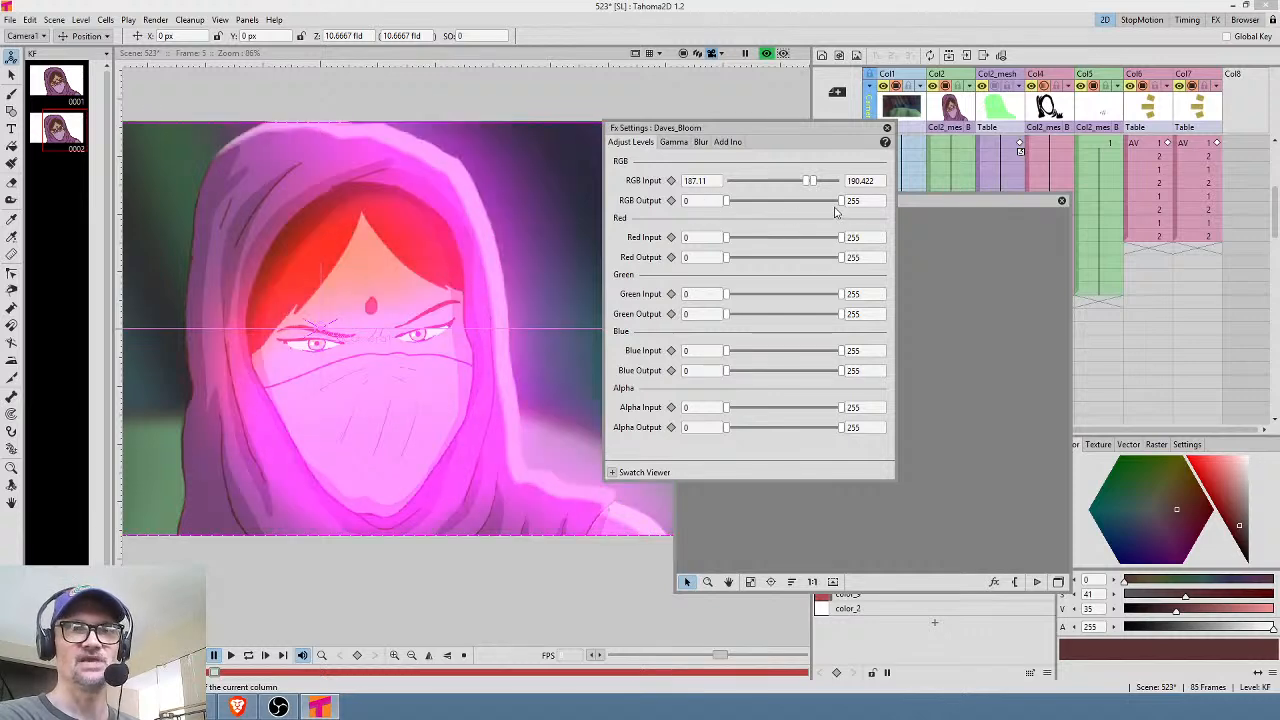
{"action": "left_click_drag", "start_coordinate": [840, 207], "coordinate": [670, 207]}
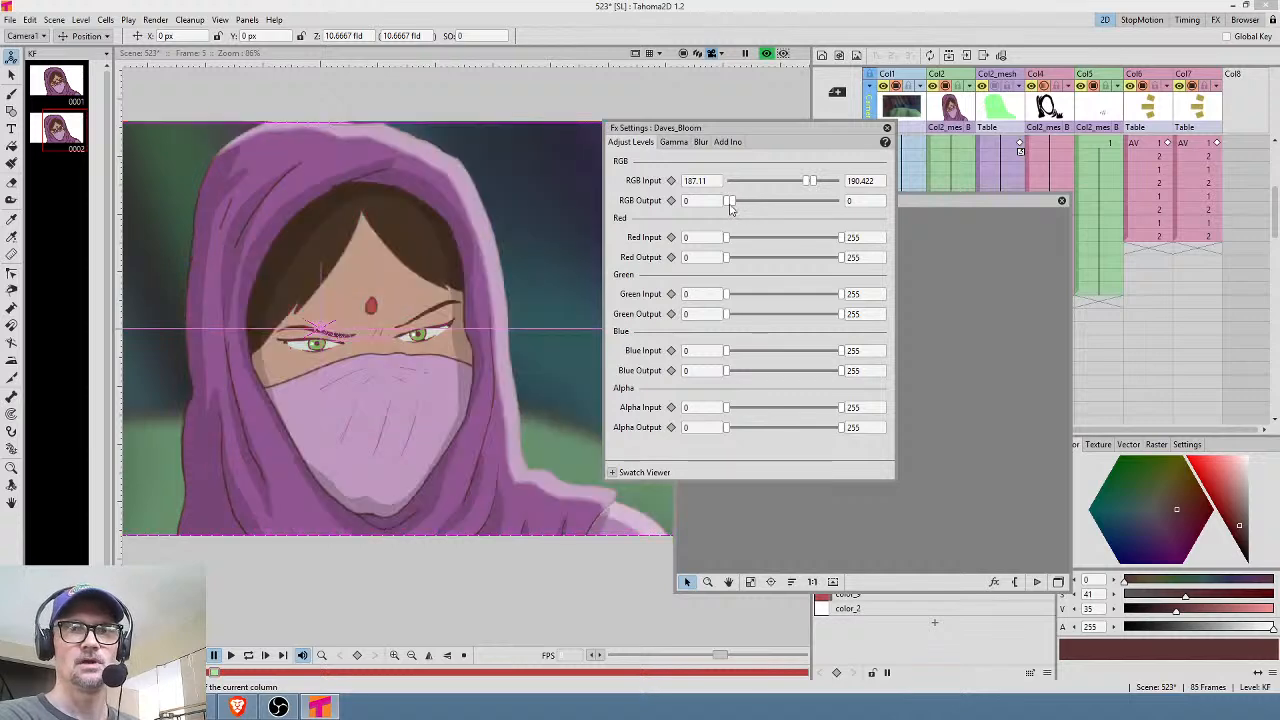
{"action": "left_click_drag", "start_coordinate": [733, 204], "coordinate": [739, 204]}
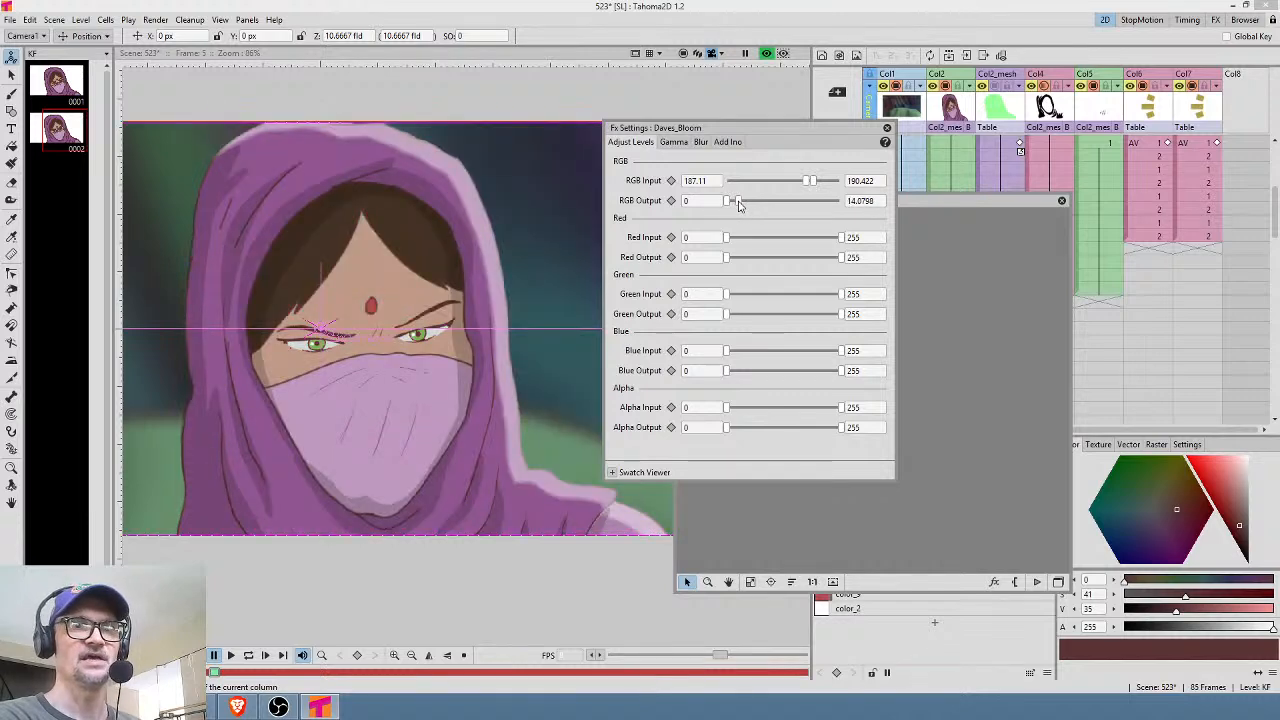
{"action": "left_click_drag", "start_coordinate": [739, 204], "coordinate": [745, 204]}
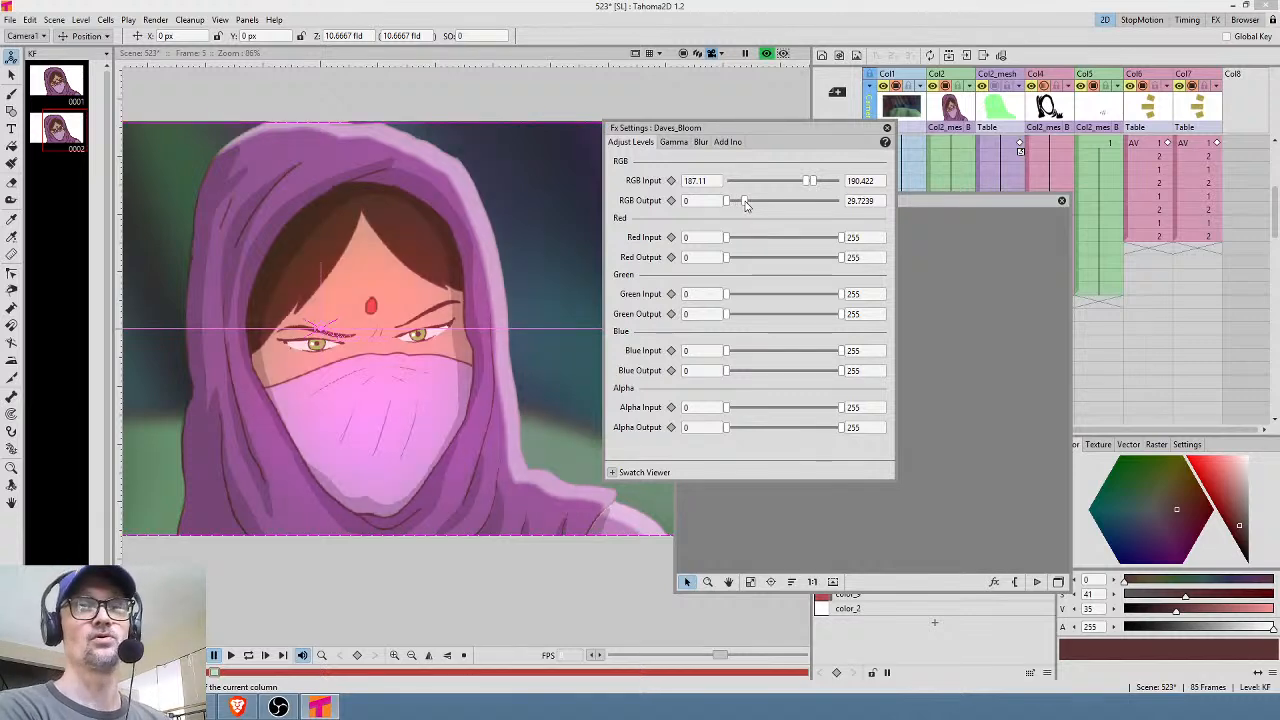
{"action": "left_click_drag", "start_coordinate": [745, 204], "coordinate": [743, 204]}
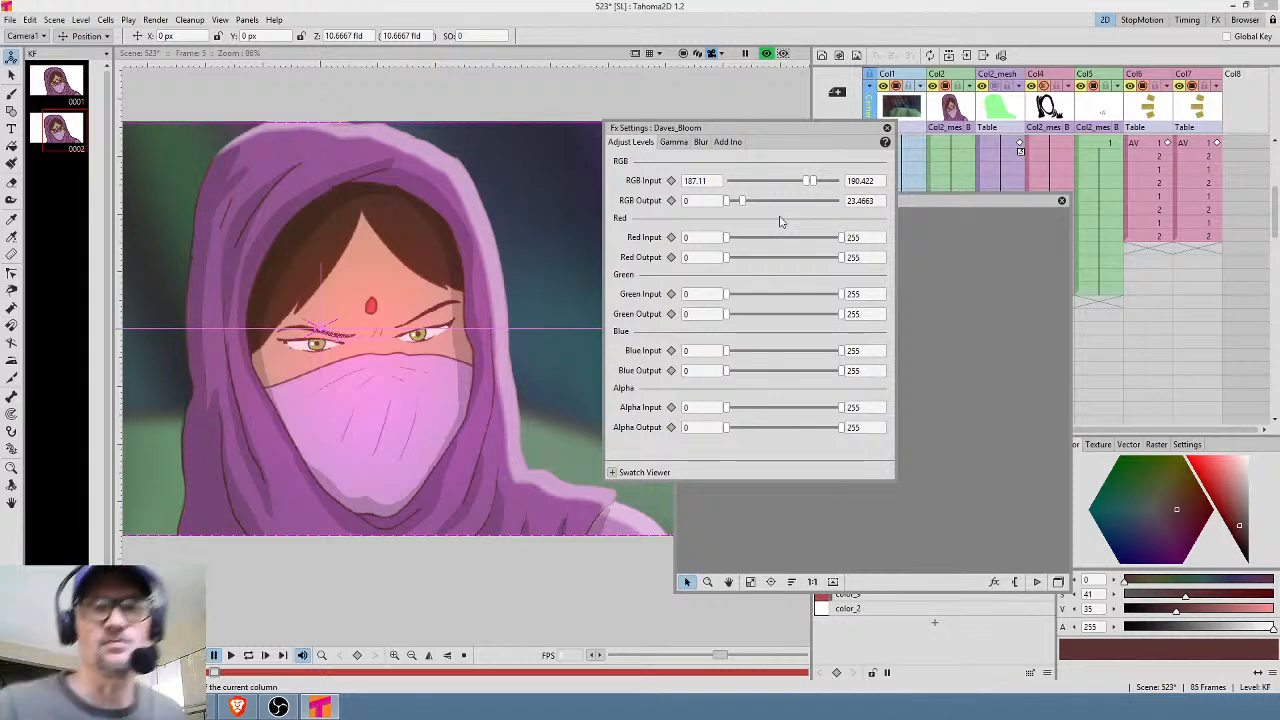
Close the Daves_Bloom settings and spread the macro and Output nodes farther apart.
{"action": "left_click", "coordinate": [886, 128]}
{"action": "left_click_drag", "start_coordinate": [849, 281], "coordinate": [873, 261]}
{"action": "left_click_drag", "start_coordinate": [906, 323], "coordinate": [1005, 302]}
{"action": "left_click_drag", "start_coordinate": [812, 314], "coordinate": [833, 288]}
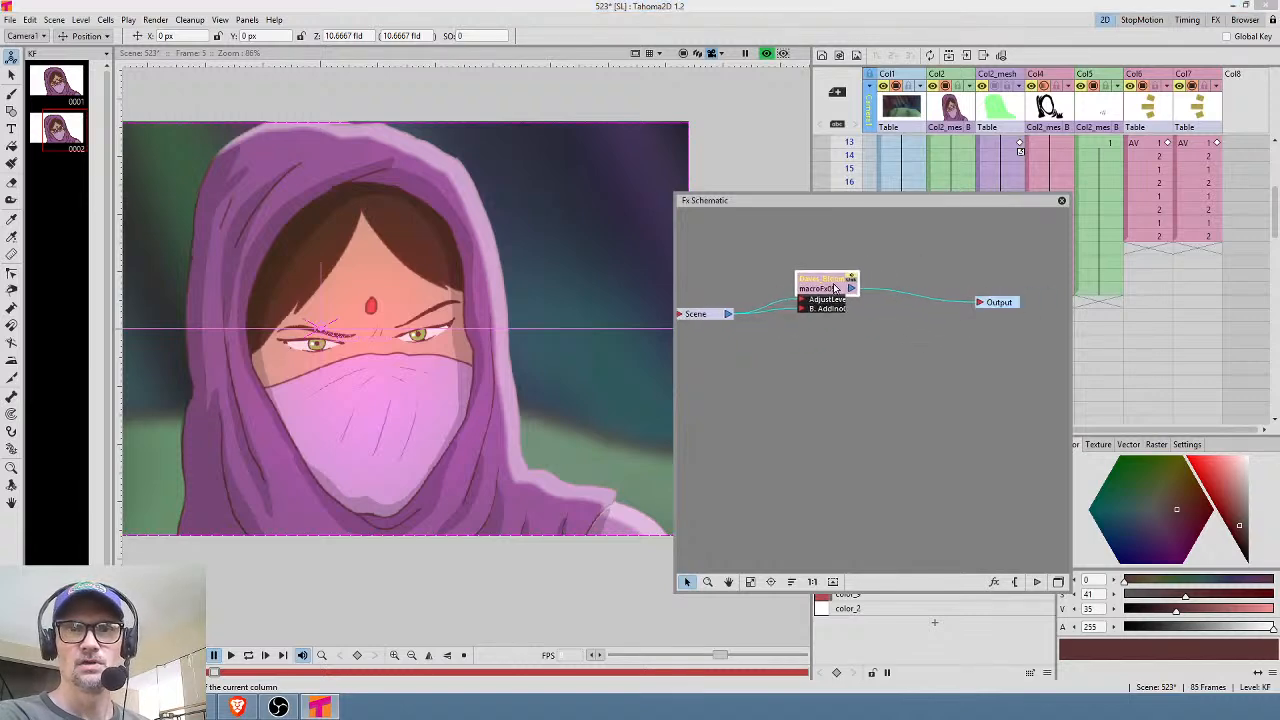
Explode the Daves_Bloom macro into its separate effect nodes and move the Output node clear of them.
{"action": "right_click", "coordinate": [833, 288]}
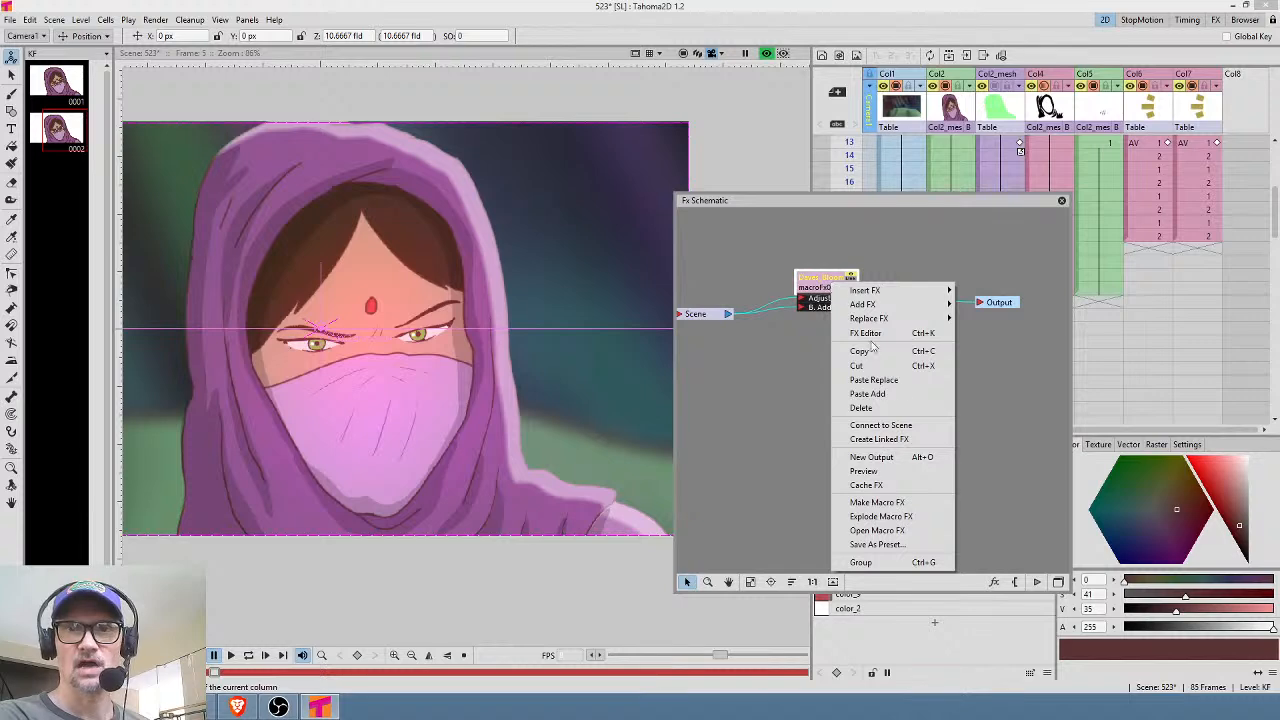
{"action": "left_click", "coordinate": [889, 518]}
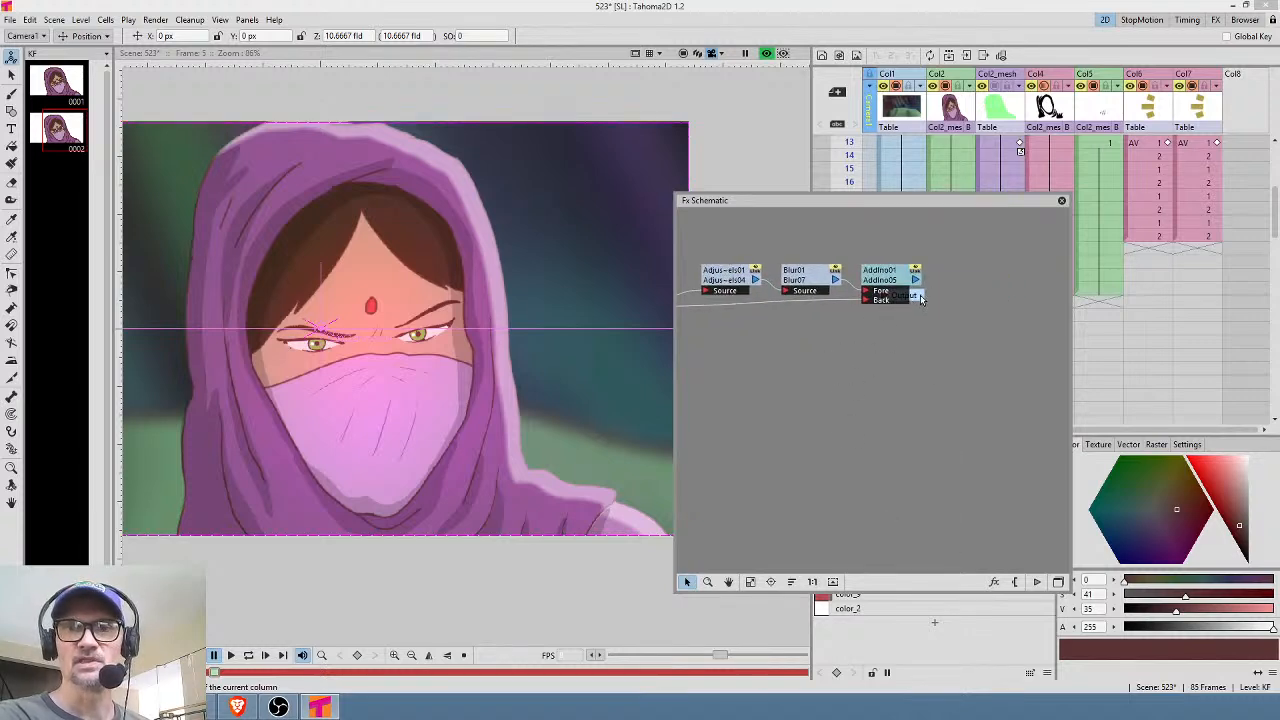
{"action": "left_click_drag", "start_coordinate": [918, 296], "coordinate": [1012, 318]}
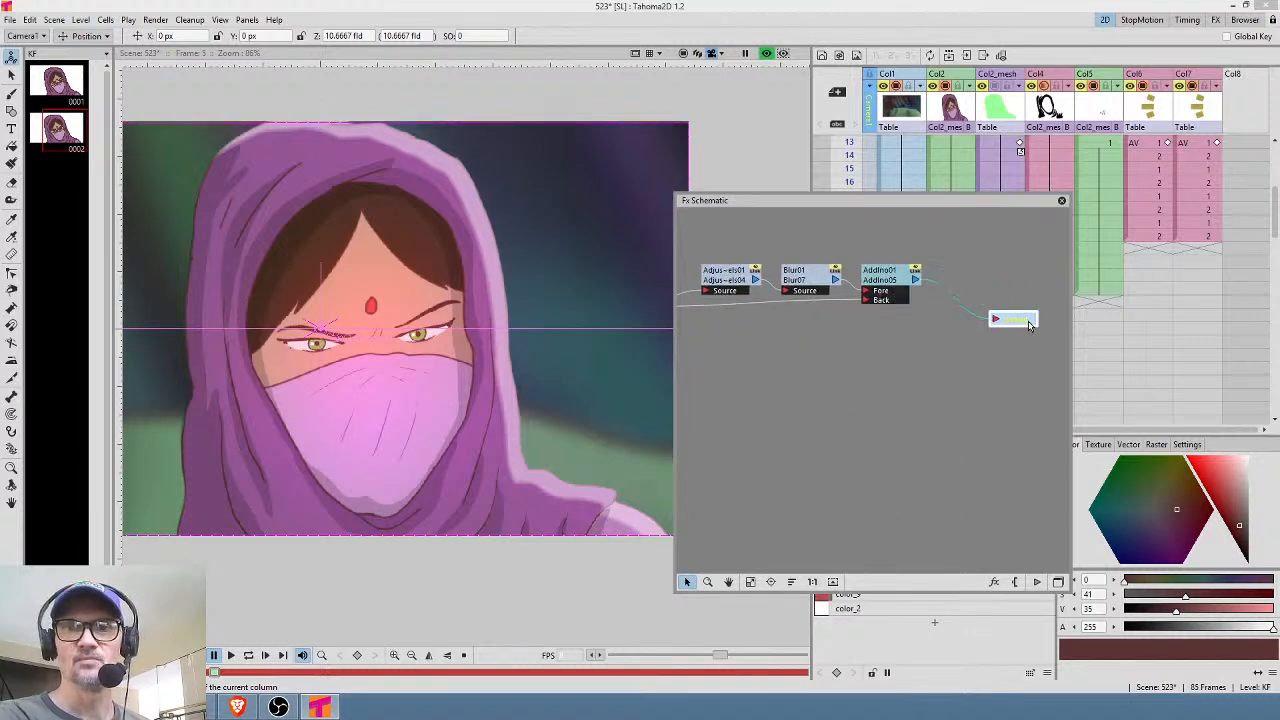
Connect the Adjust Levels node directly to Output to preview only the isolated highlights.
{"action": "left_click", "coordinate": [758, 283]}
{"action": "left_click_drag", "start_coordinate": [791, 307], "coordinate": [991, 320]}
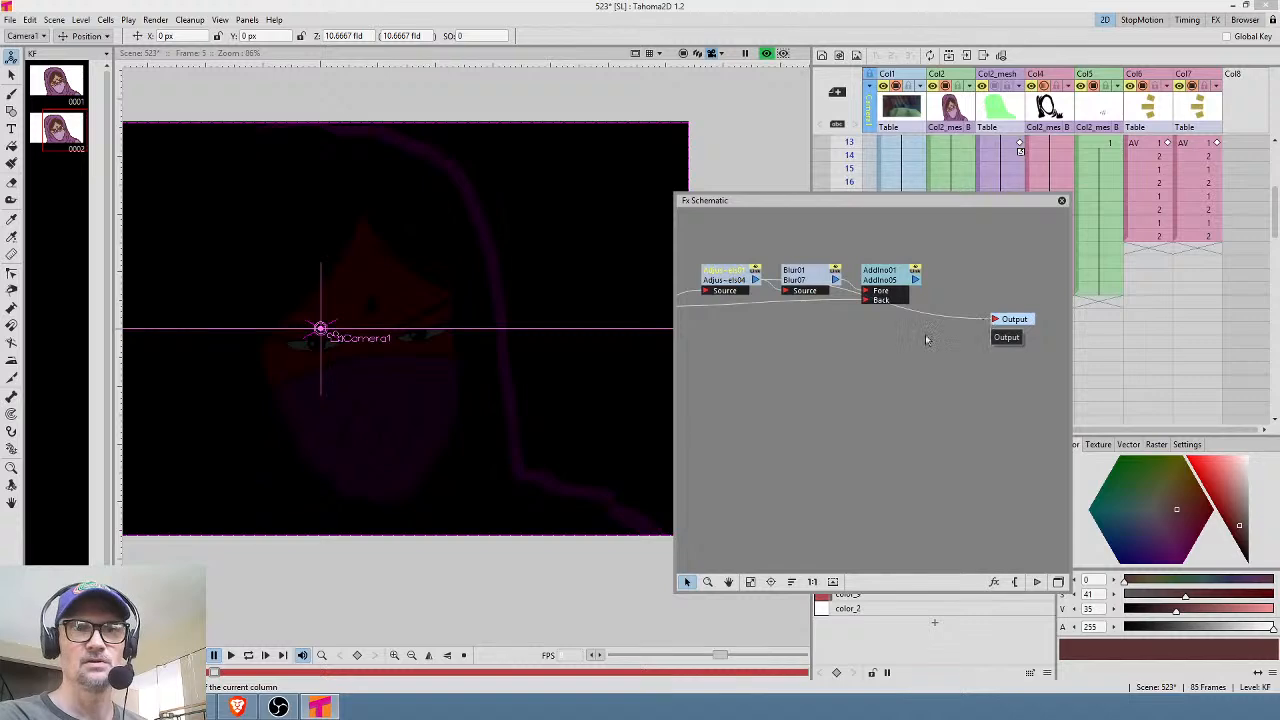
{"action": "scroll", "coordinate": [429, 363], "scroll_direction": "down", "scroll_amount": 4}
{"action": "scroll", "coordinate": [536, 350], "scroll_direction": "up", "scroll_amount": 2}
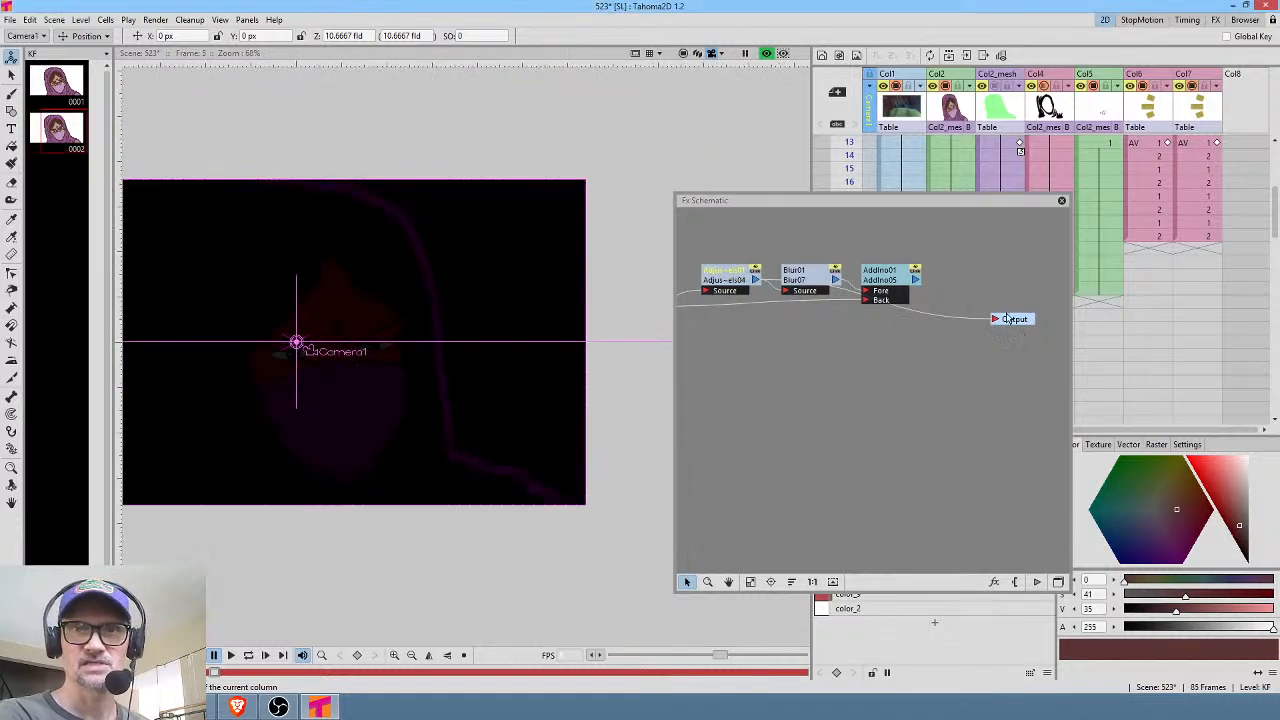
In the Adjust Levels node, set the RGB Output maximum to 255 and the RGB Input range to about 188.8–200.4.
{"action": "double_click", "coordinate": [704, 281]}
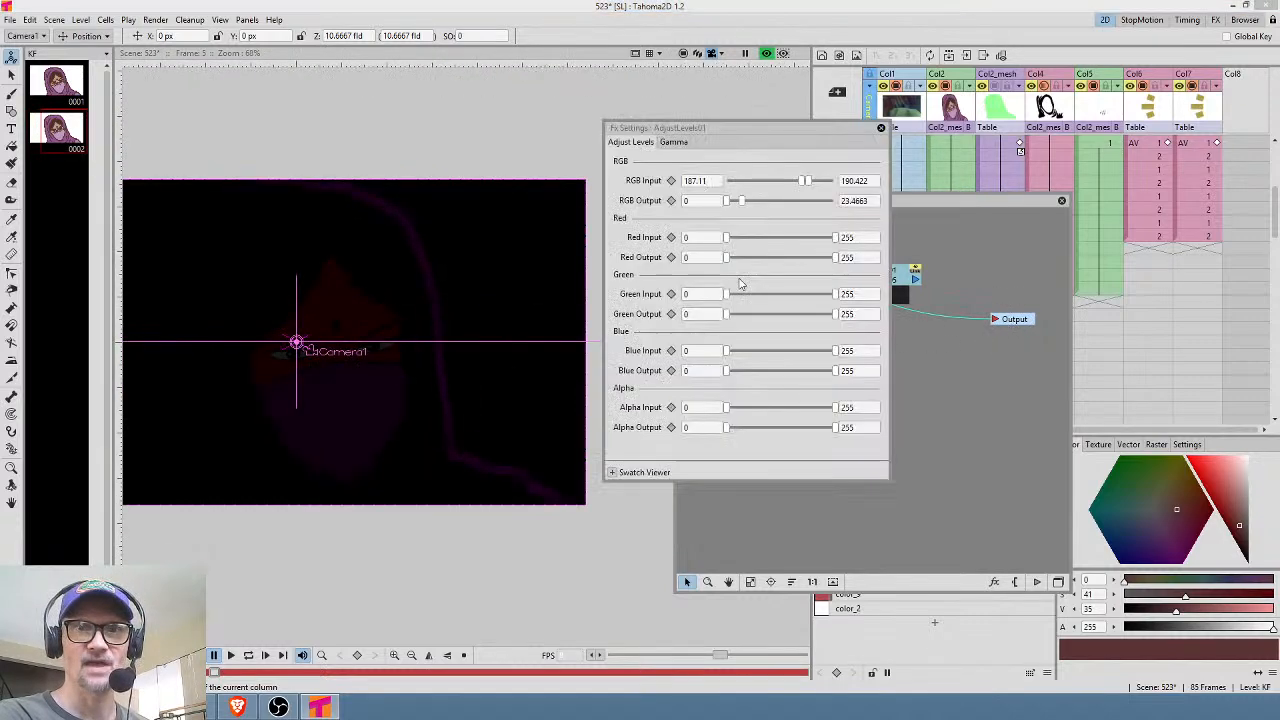
{"action": "left_click_drag", "start_coordinate": [742, 201], "coordinate": [880, 228]}
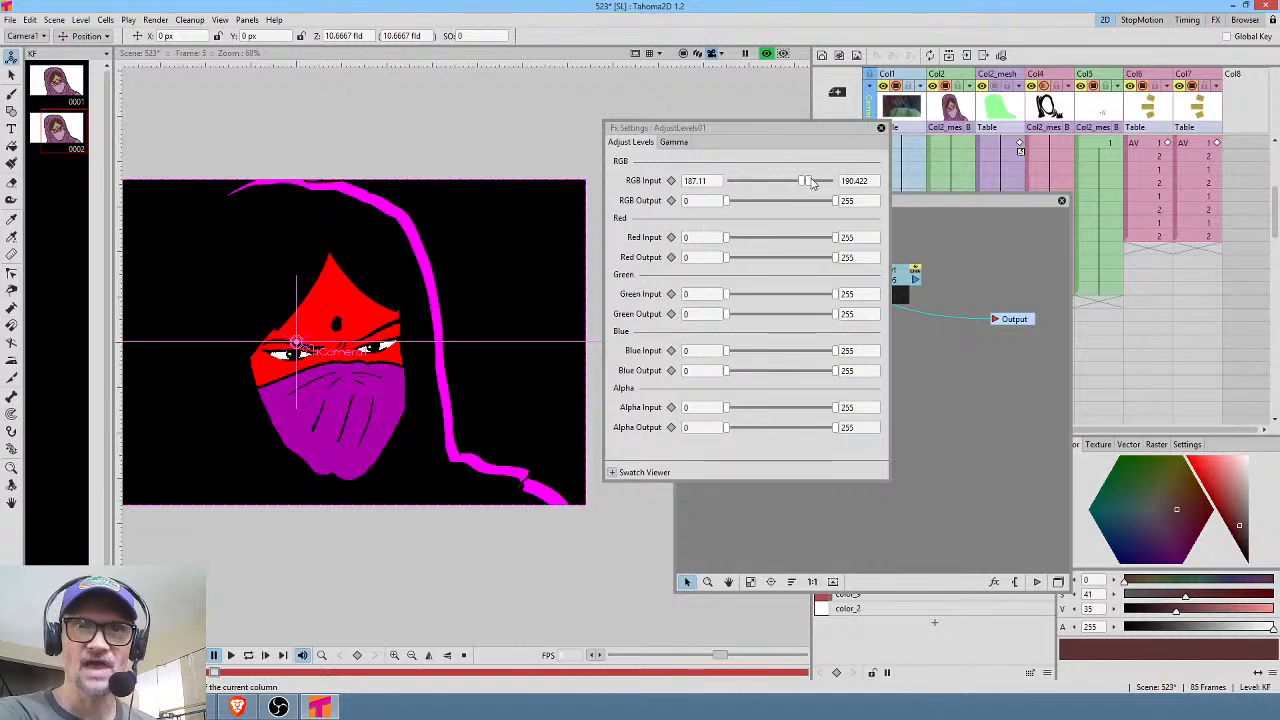
{"action": "left_click_drag", "start_coordinate": [808, 180], "coordinate": [816, 183]}
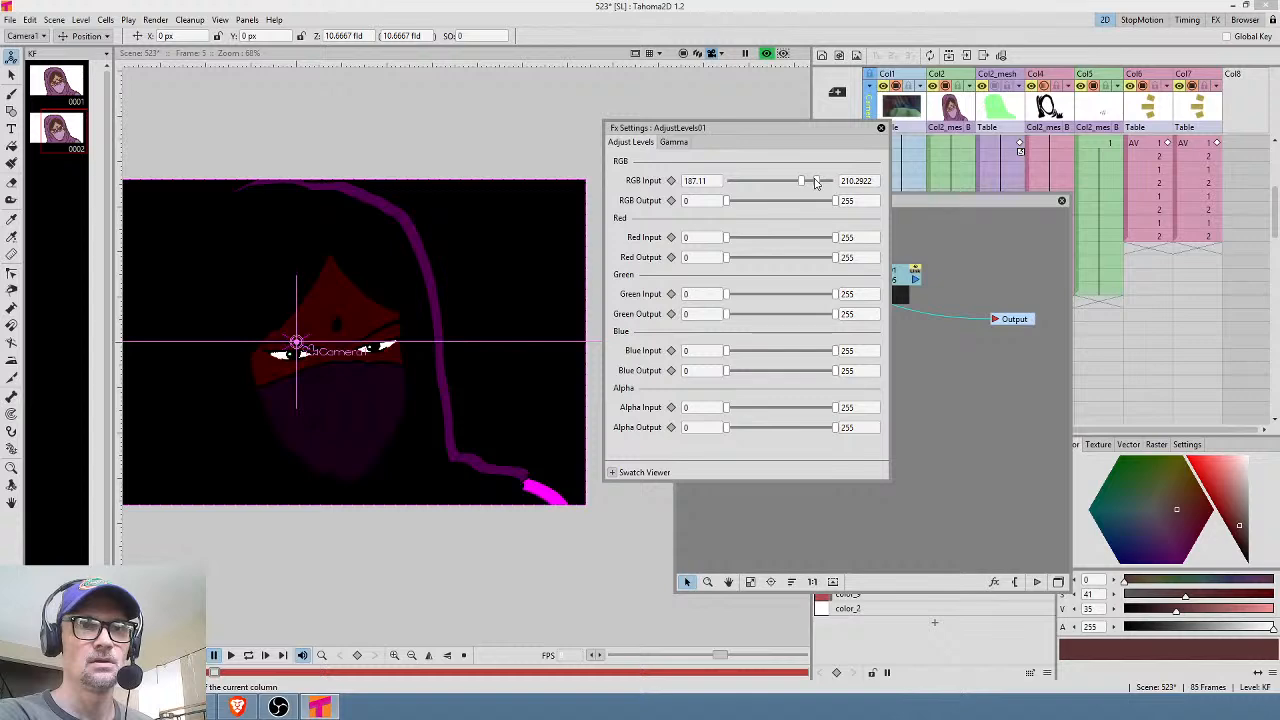
{"action": "left_click_drag", "start_coordinate": [817, 182], "coordinate": [815, 183]}
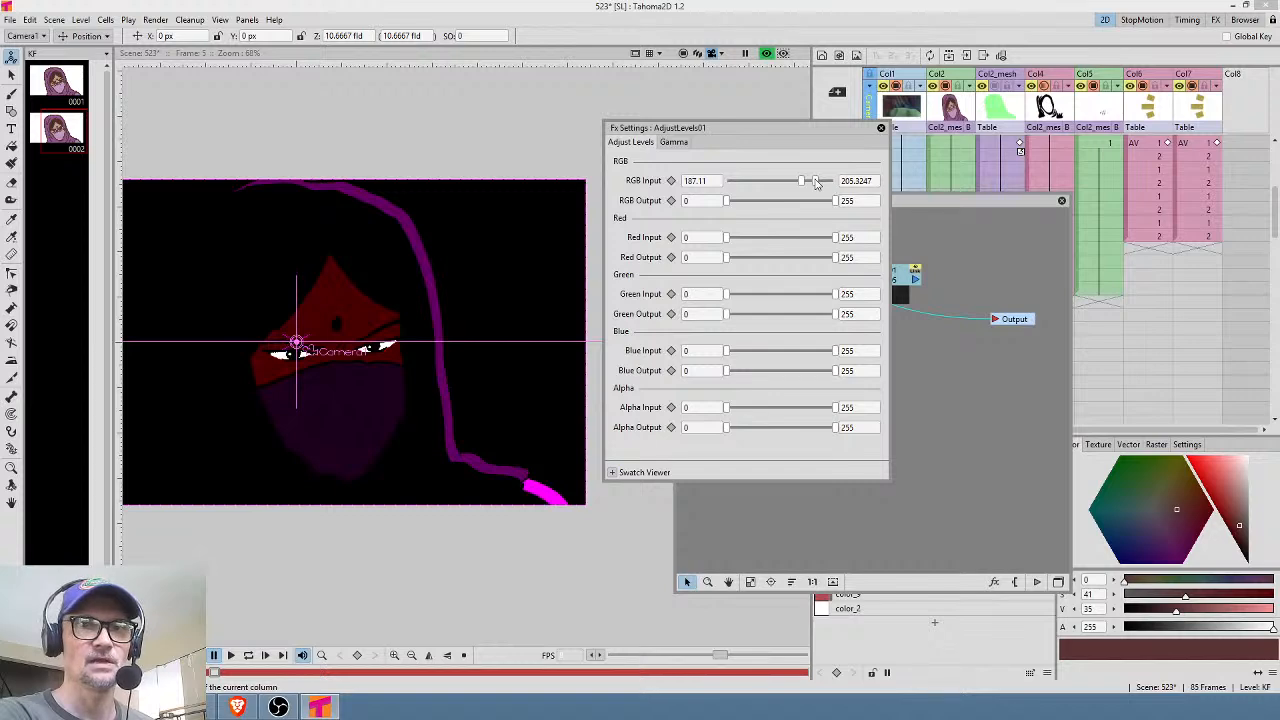
{"action": "left_click_drag", "start_coordinate": [815, 182], "coordinate": [817, 183]}
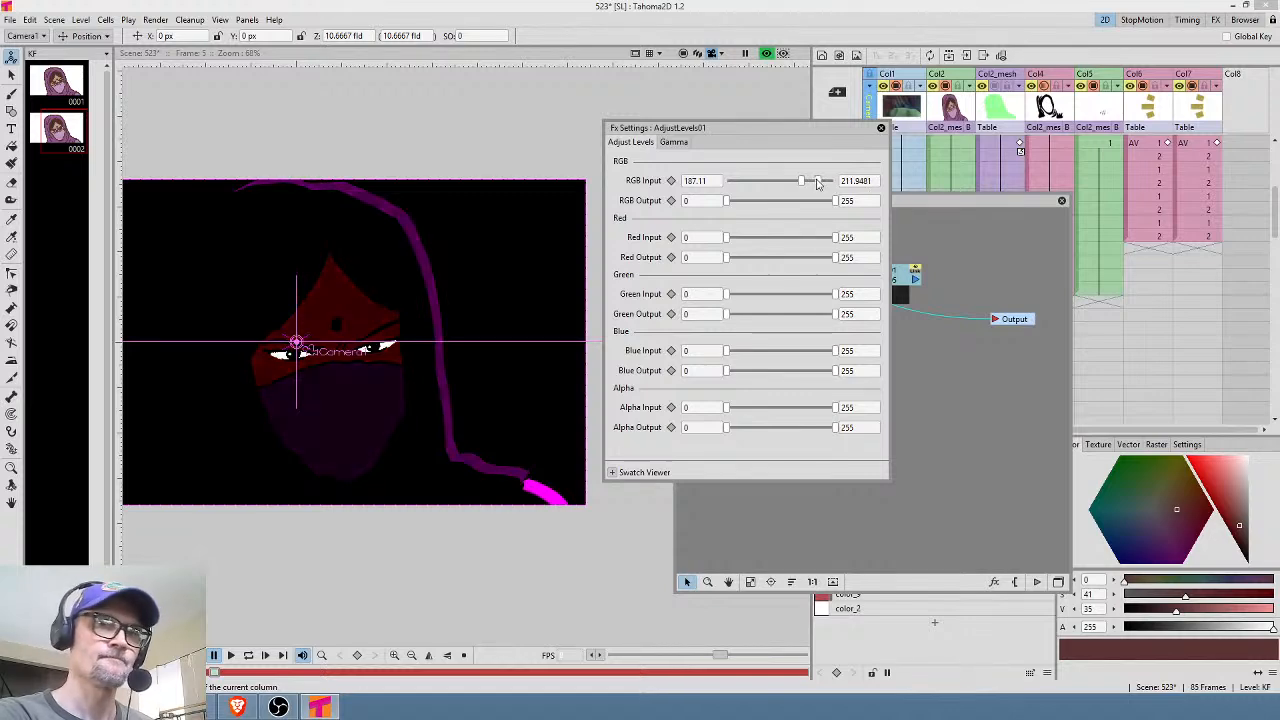
{"action": "mouse_move", "coordinate": [801, 183]}
{"action": "left_mouse_down"}
{"action": "mouse_move", "coordinate": [826, 186]}
{"action": "mouse_move", "coordinate": [797, 183]}
{"action": "left_mouse_up"}
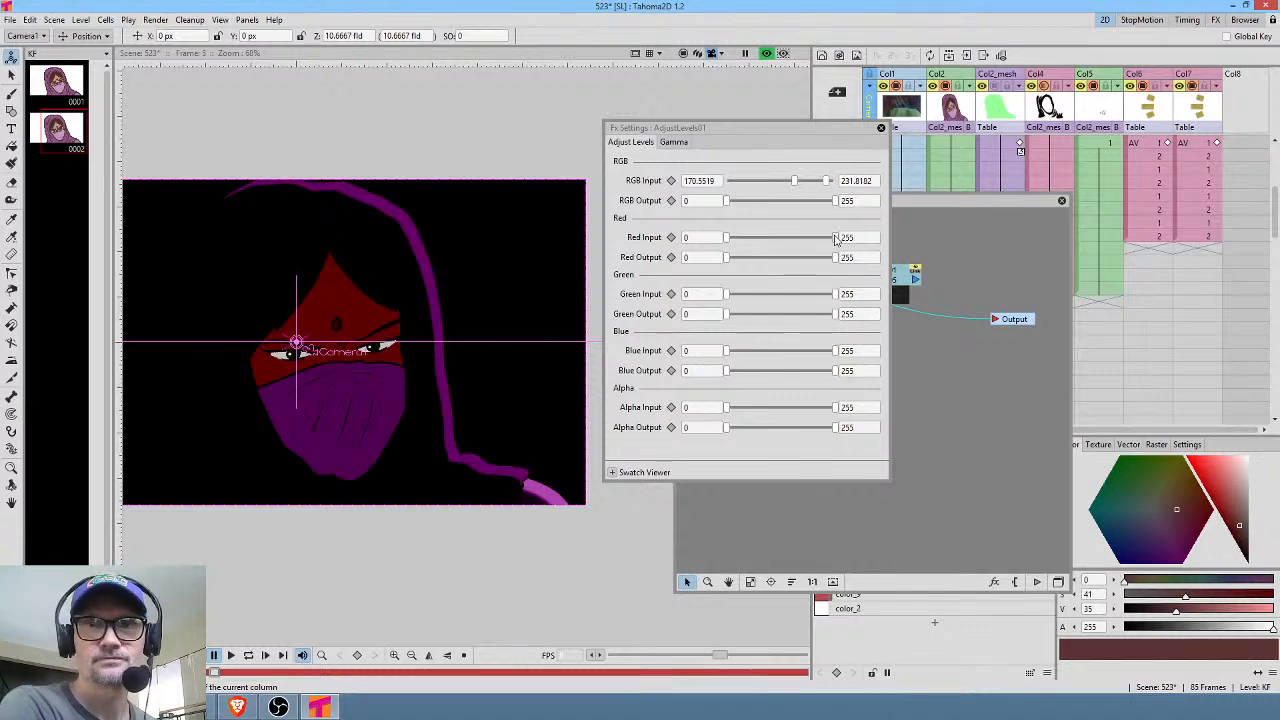
{"action": "left_click_drag", "start_coordinate": [796, 183], "coordinate": [804, 183]}
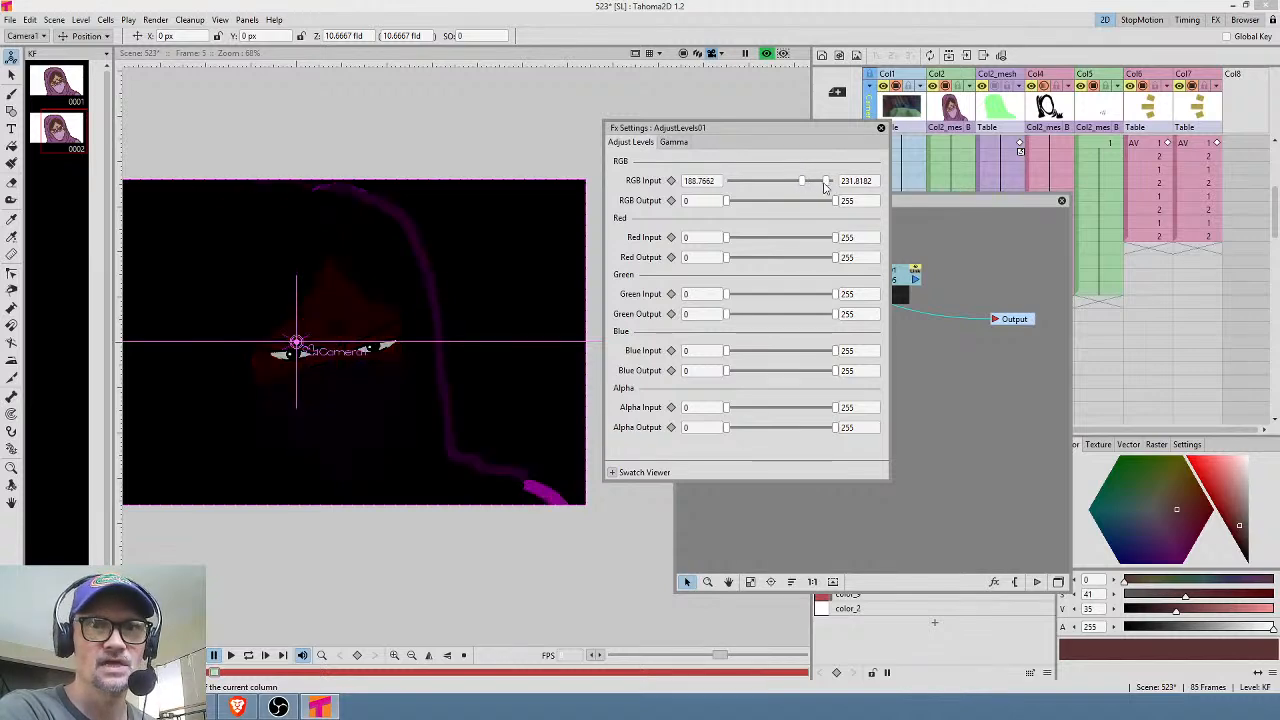
{"action": "left_click_drag", "start_coordinate": [828, 183], "coordinate": [816, 186]}
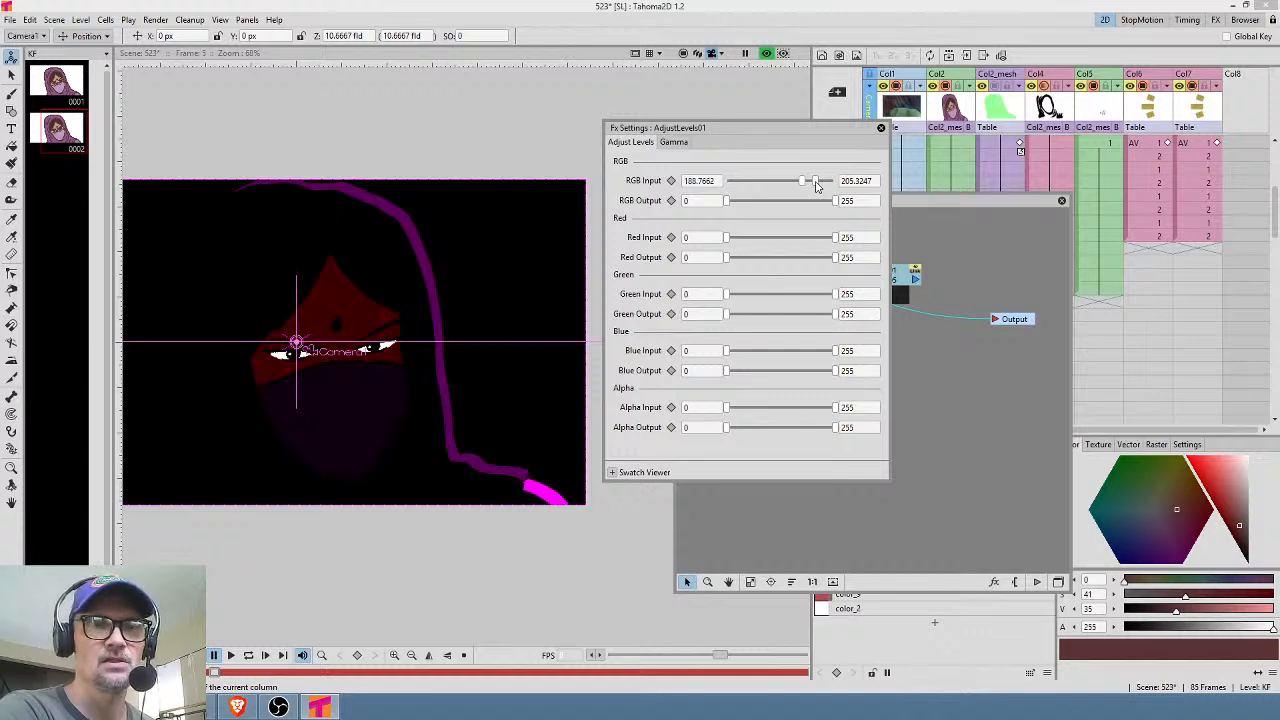
{"action": "left_click_drag", "start_coordinate": [816, 186], "coordinate": [814, 187]}
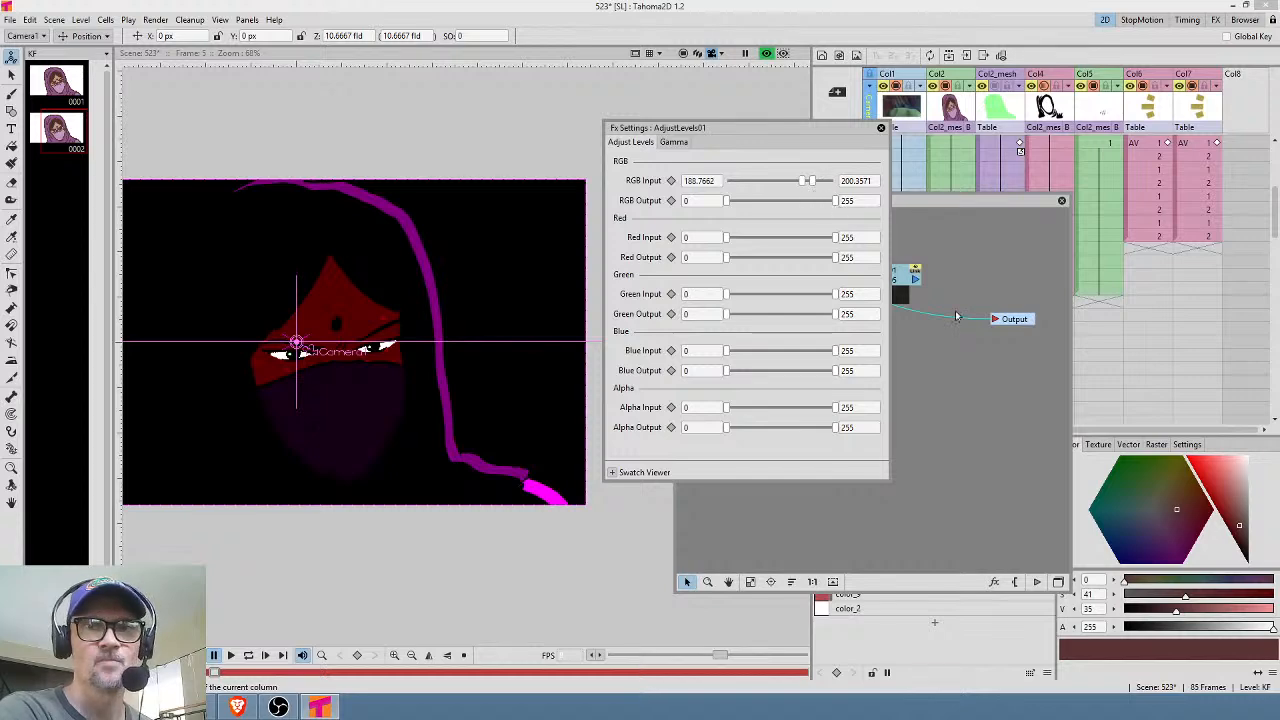
Reconnect the Add Ino node's output to the Output node.
{"action": "left_click", "coordinate": [915, 290]}
{"action": "left_click_drag", "start_coordinate": [986, 320], "coordinate": [995, 320]}
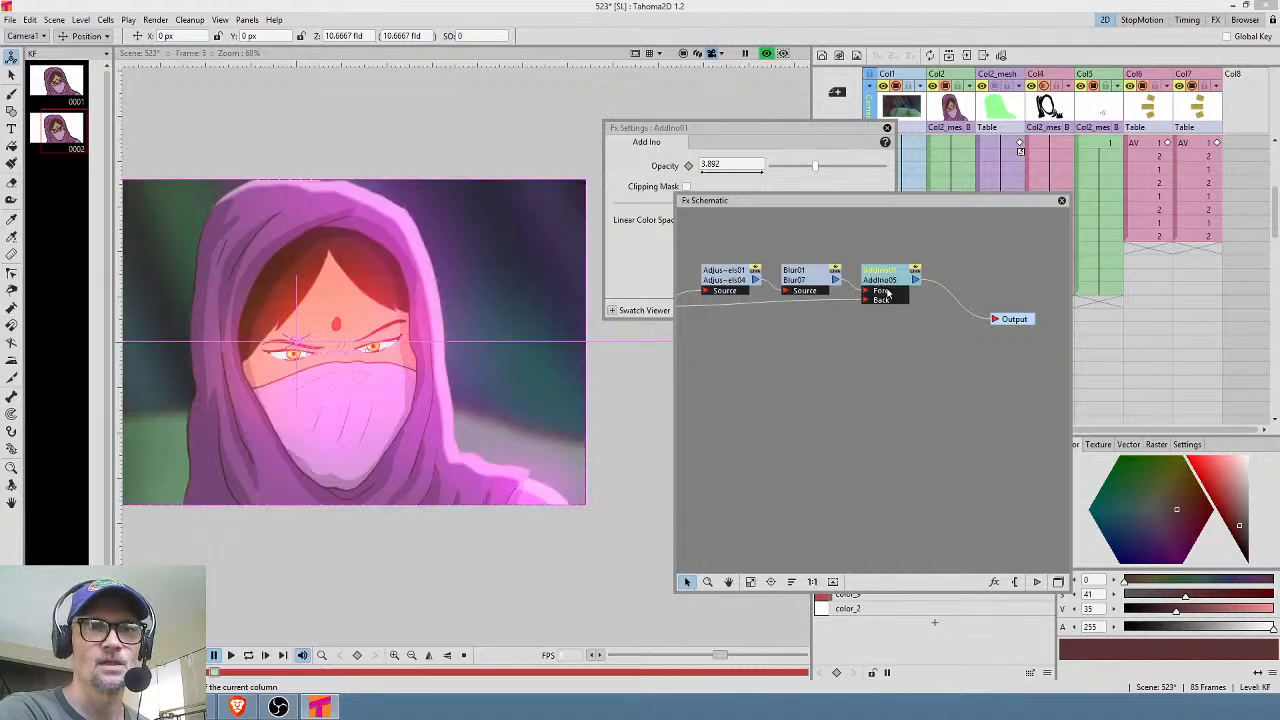
Lower the Adjust Levels node's RGB Output maximum to about 89.4 to soften the bloom.
{"action": "left_click", "coordinate": [748, 280]}
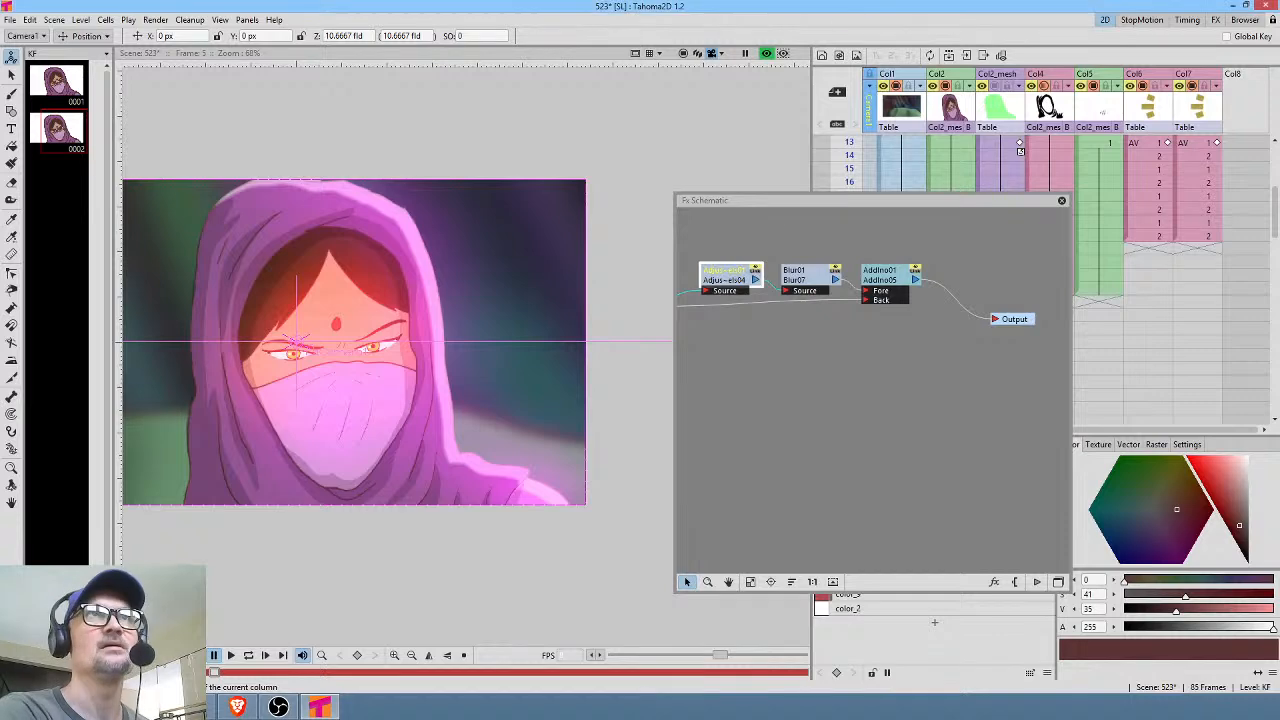
{"action": "double_click", "coordinate": [728, 276]}
{"action": "left_click_drag", "start_coordinate": [870, 8], "coordinate": [948, 174]}
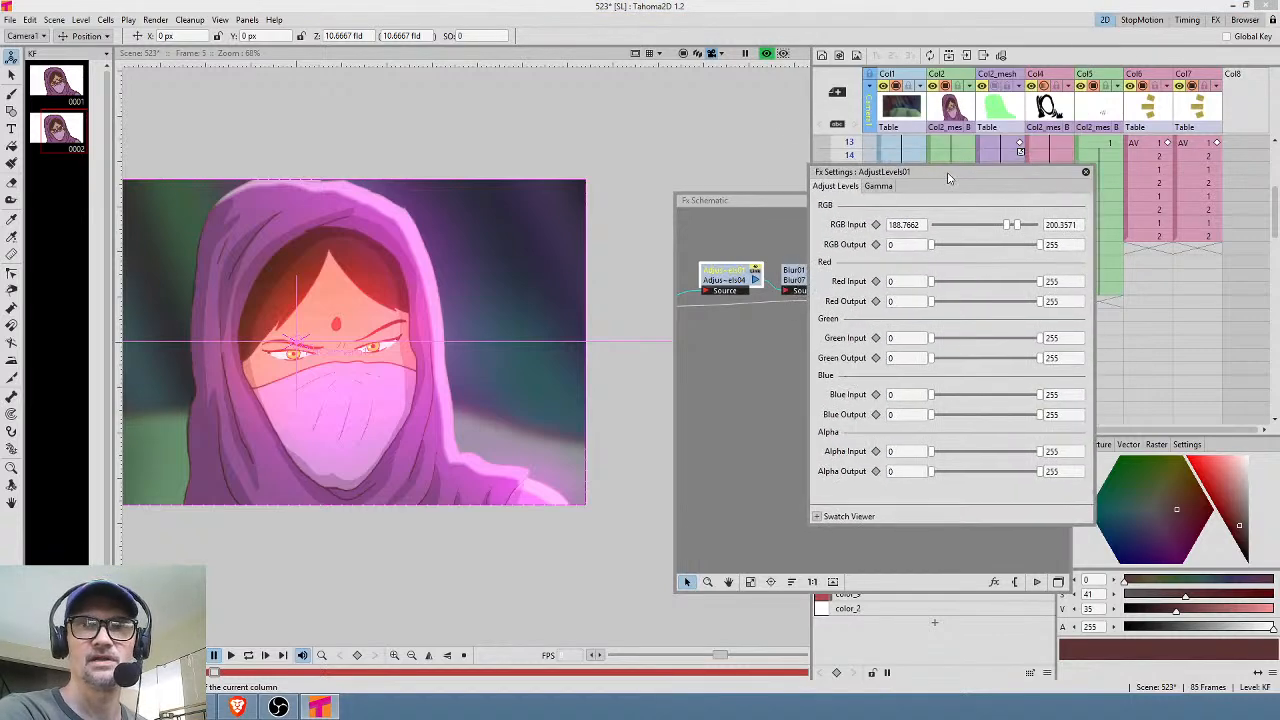
{"action": "left_click_drag", "start_coordinate": [1038, 248], "coordinate": [976, 249]}
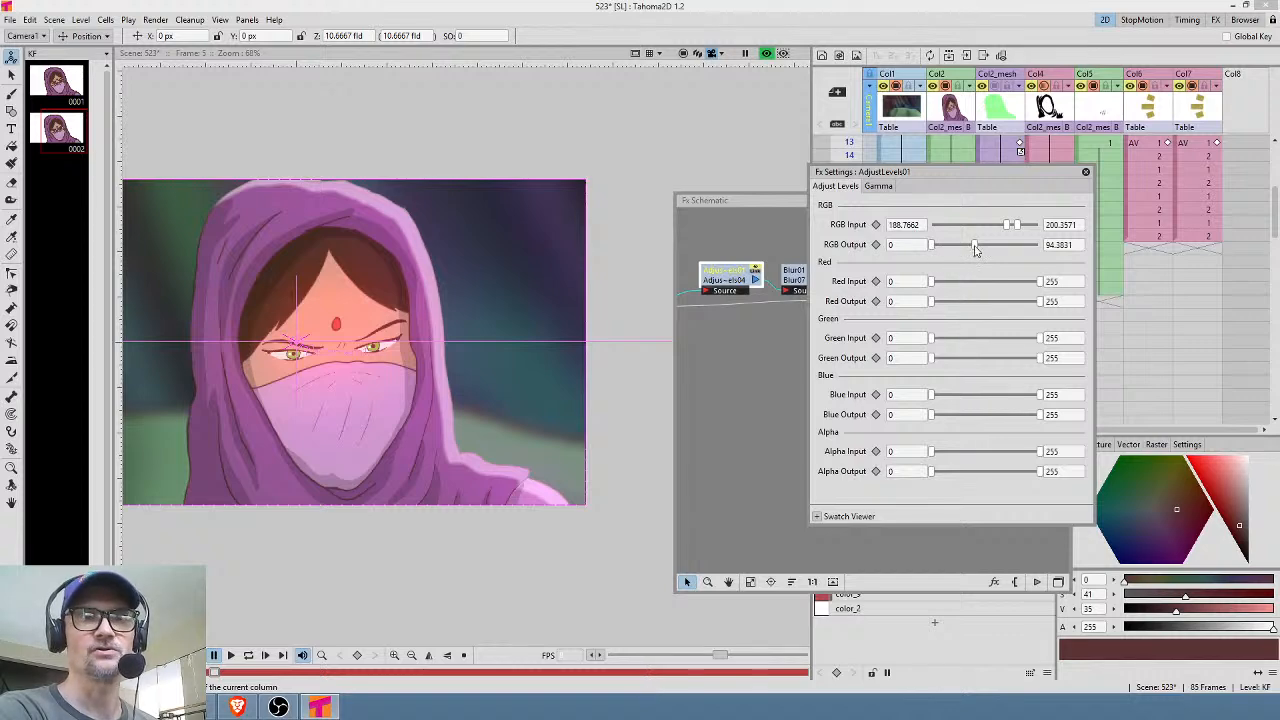
{"action": "left_click_drag", "start_coordinate": [977, 250], "coordinate": [975, 250]}
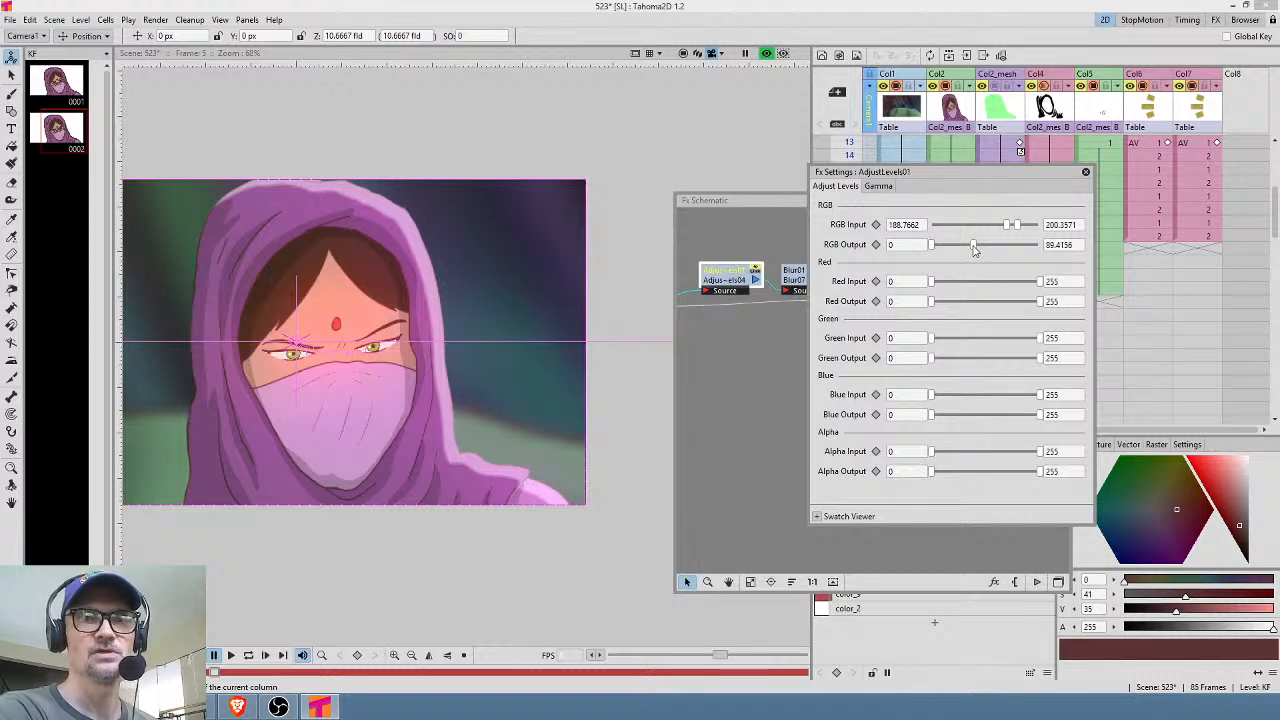
{"action": "left_click", "coordinate": [1085, 171]}
Examine the Blur node's settings and the effect chain leading to Output.
{"action": "double_click", "coordinate": [815, 280]}
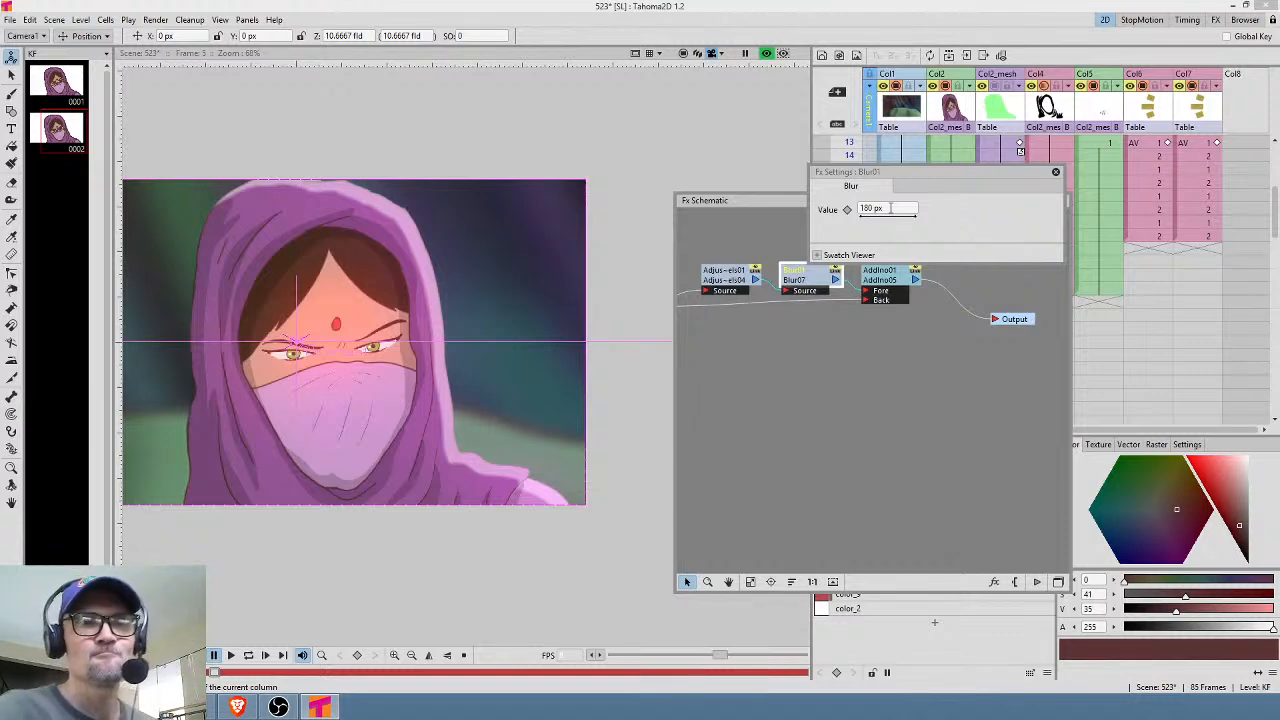
{"action": "left_click", "coordinate": [1054, 173]}
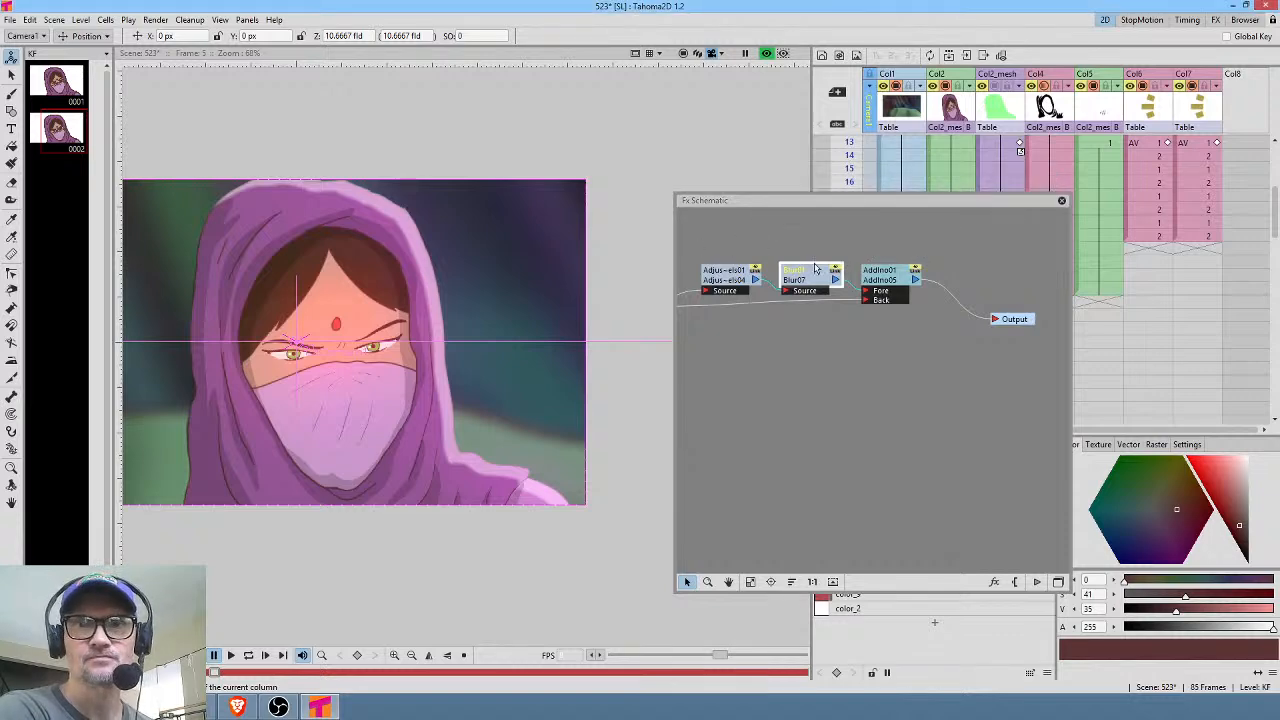
{"action": "scroll", "coordinate": [848, 303], "scroll_direction": "down", "scroll_amount": 5}
{"action": "scroll", "coordinate": [861, 309], "scroll_direction": "up", "scroll_amount": 7}
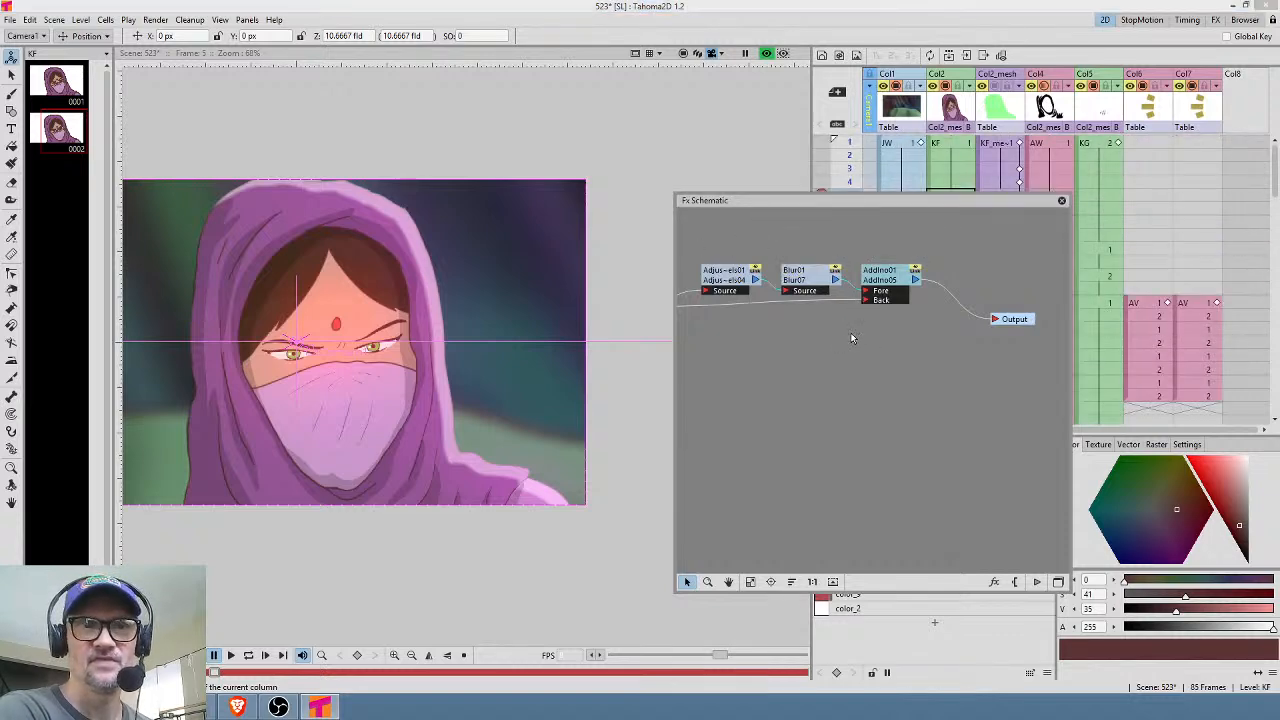
Raise the Adjust Levels and Blur nodes above the Scene connection and set the RGB Output maximum to about 67.9.
{"action": "scroll", "coordinate": [858, 320], "scroll_direction": "down", "scroll_amount": 5}
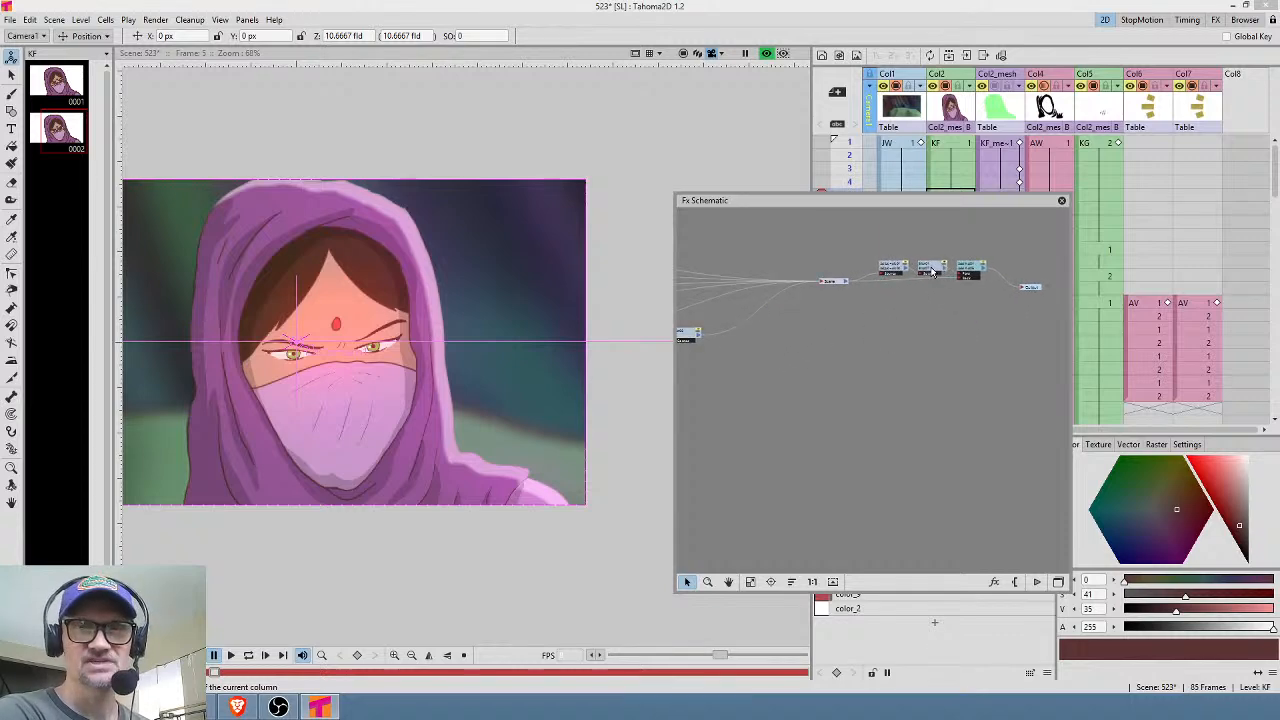
{"action": "left_click_drag", "start_coordinate": [897, 266], "coordinate": [932, 257]}
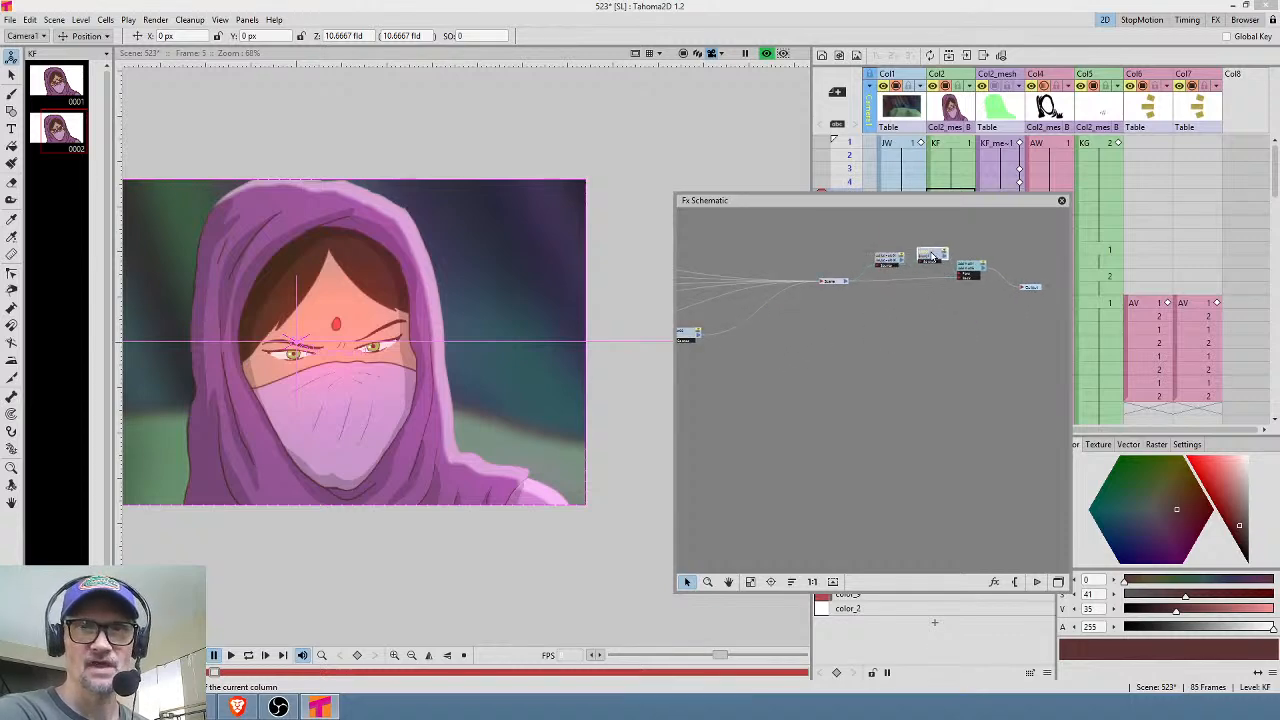
{"action": "double_click", "coordinate": [895, 264]}
{"action": "left_click_drag", "start_coordinate": [973, 249], "coordinate": [963, 249]}
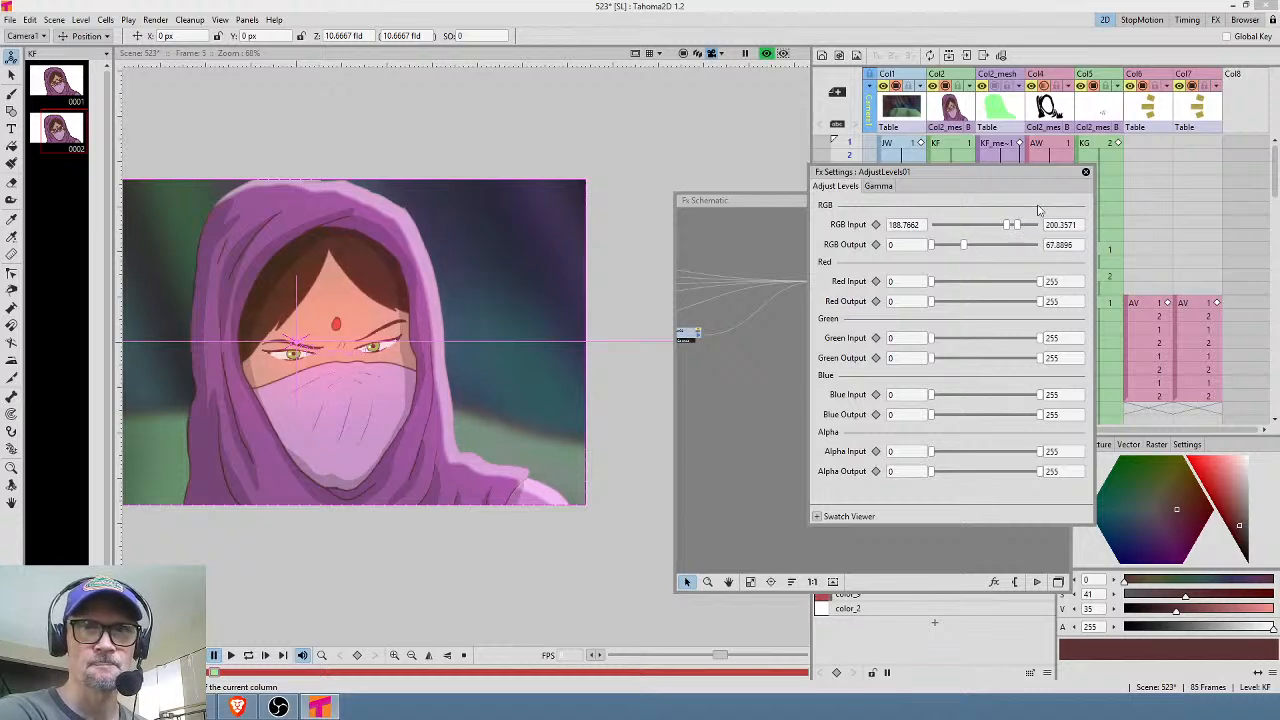
{"action": "left_click", "coordinate": [1085, 172]}
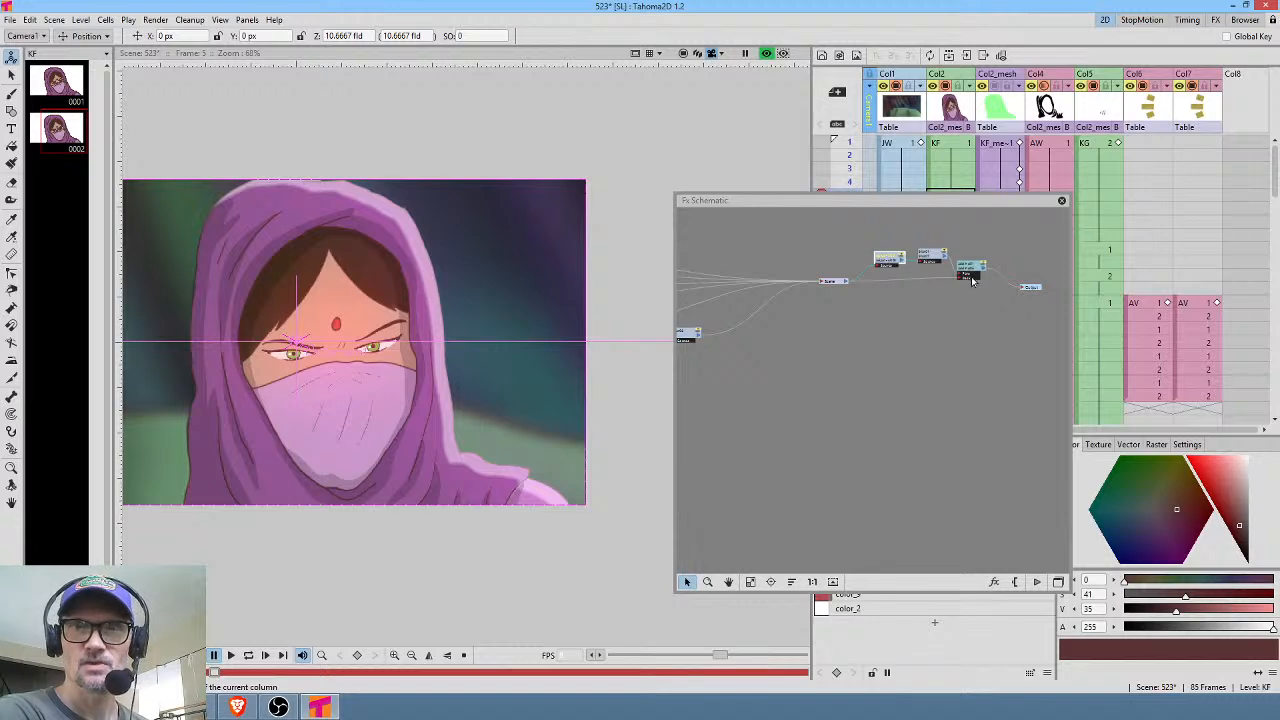
Connect the Scene node directly to Output to compare without bloom, and restore the Add Ino connection to Output.
{"action": "left_click_drag", "start_coordinate": [848, 282], "coordinate": [1023, 290]}
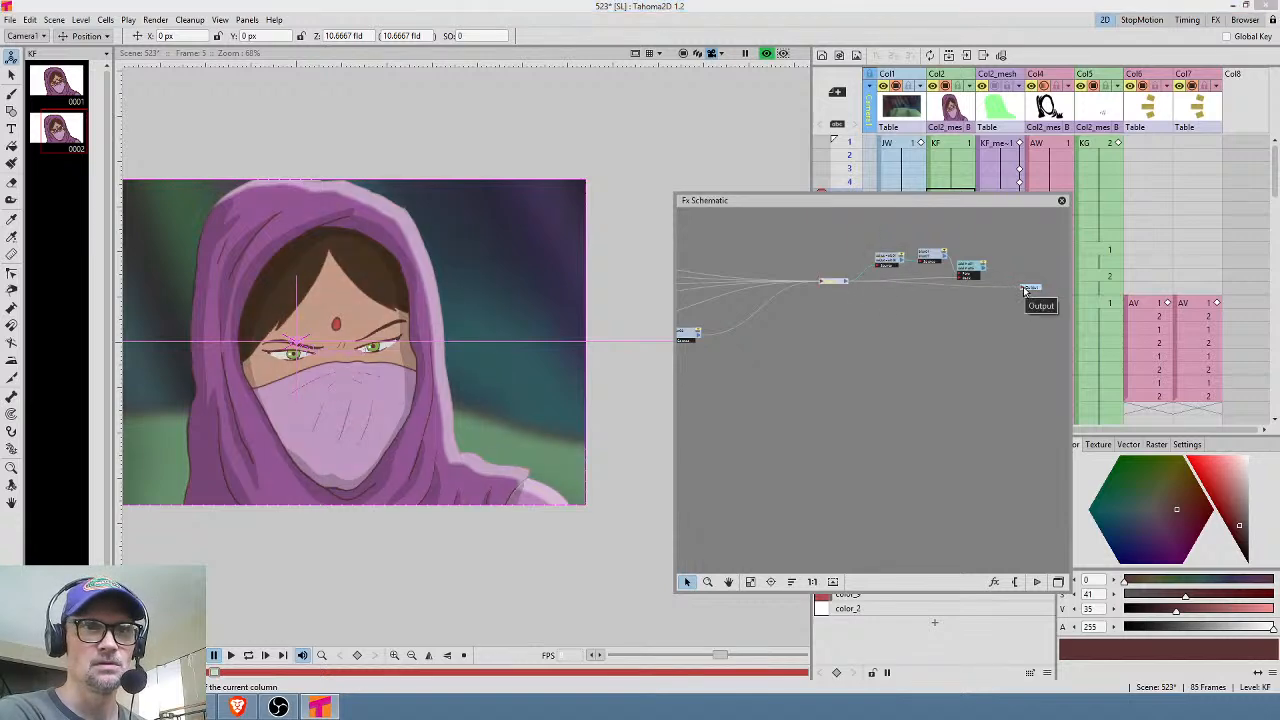
{"action": "left_click_drag", "start_coordinate": [985, 279], "coordinate": [1022, 291]}
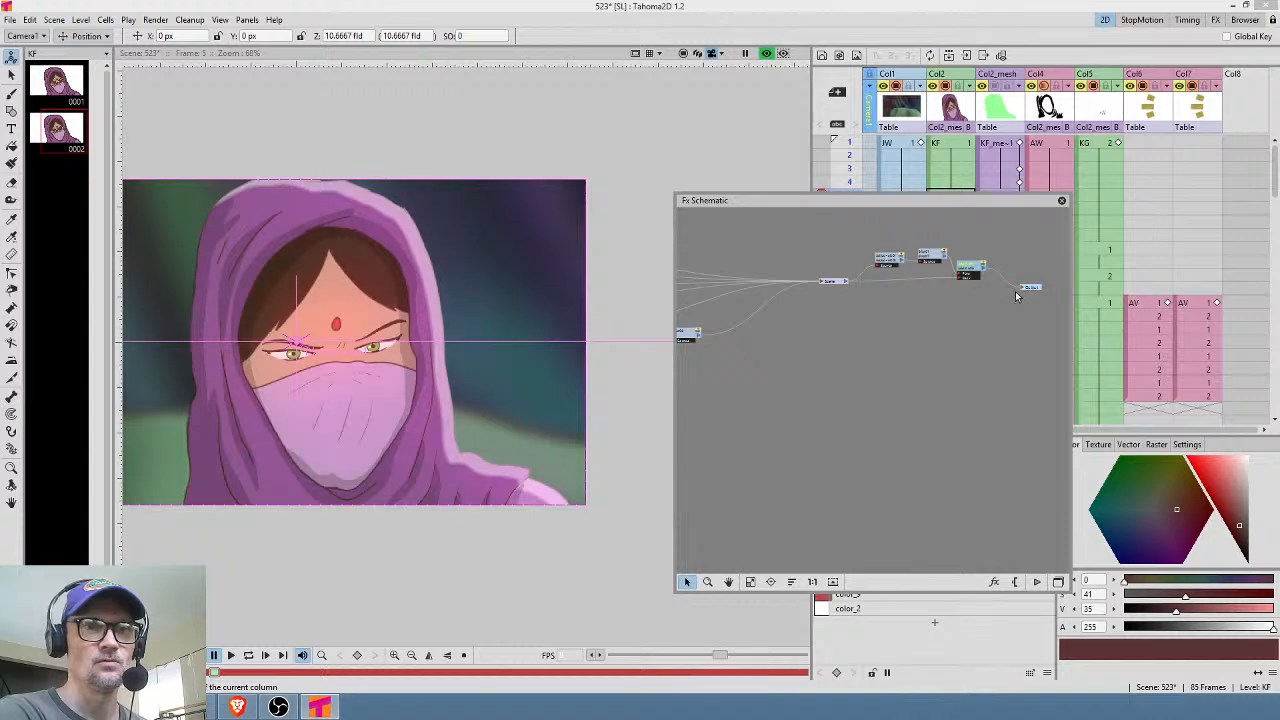
Shift the Scene node slightly down and set the Adjust Levels node's RGB Output maximum to about 56.3.
{"action": "left_click_drag", "start_coordinate": [834, 281], "coordinate": [835, 293]}
{"action": "scroll", "coordinate": [925, 280], "scroll_direction": "up", "scroll_amount": 6}
{"action": "scroll", "coordinate": [925, 280], "scroll_direction": "up", "scroll_amount": 1}
{"action": "left_click_drag", "start_coordinate": [948, 279], "coordinate": [925, 301]}
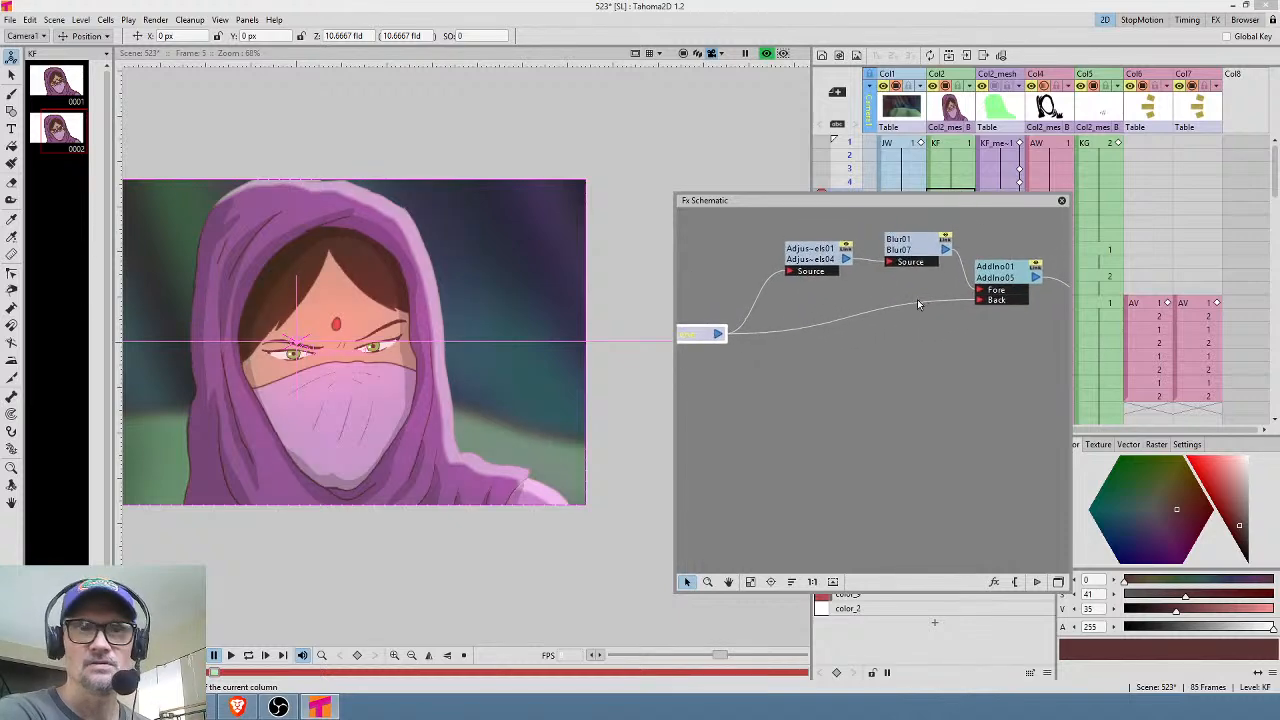
{"action": "double_click", "coordinate": [843, 258]}
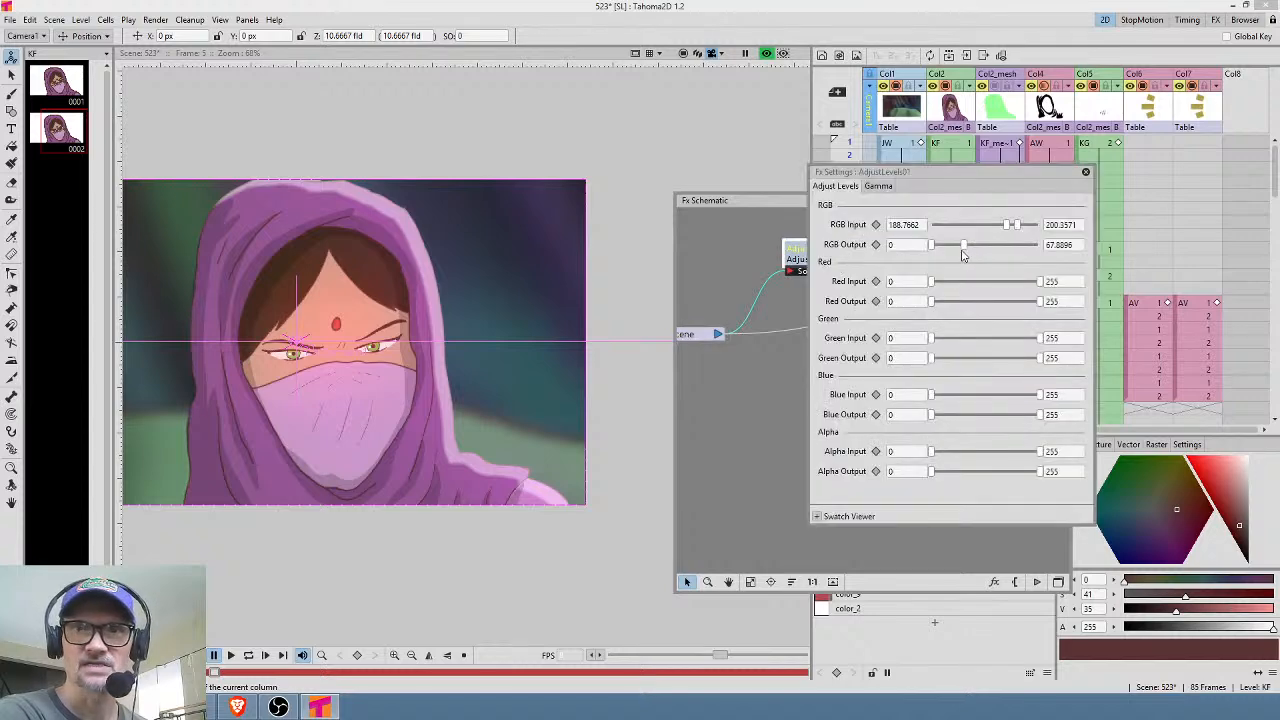
{"action": "left_click_drag", "start_coordinate": [963, 250], "coordinate": [958, 250]}
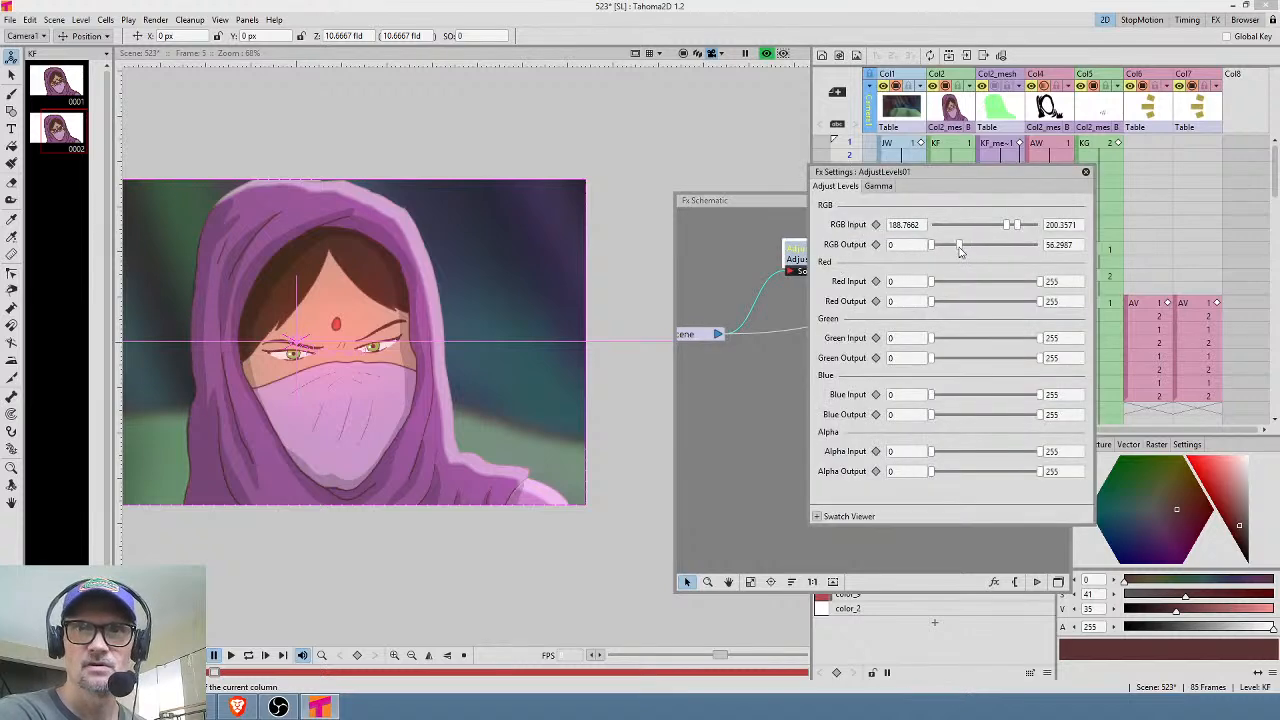
{"action": "left_click", "coordinate": [1086, 174]}
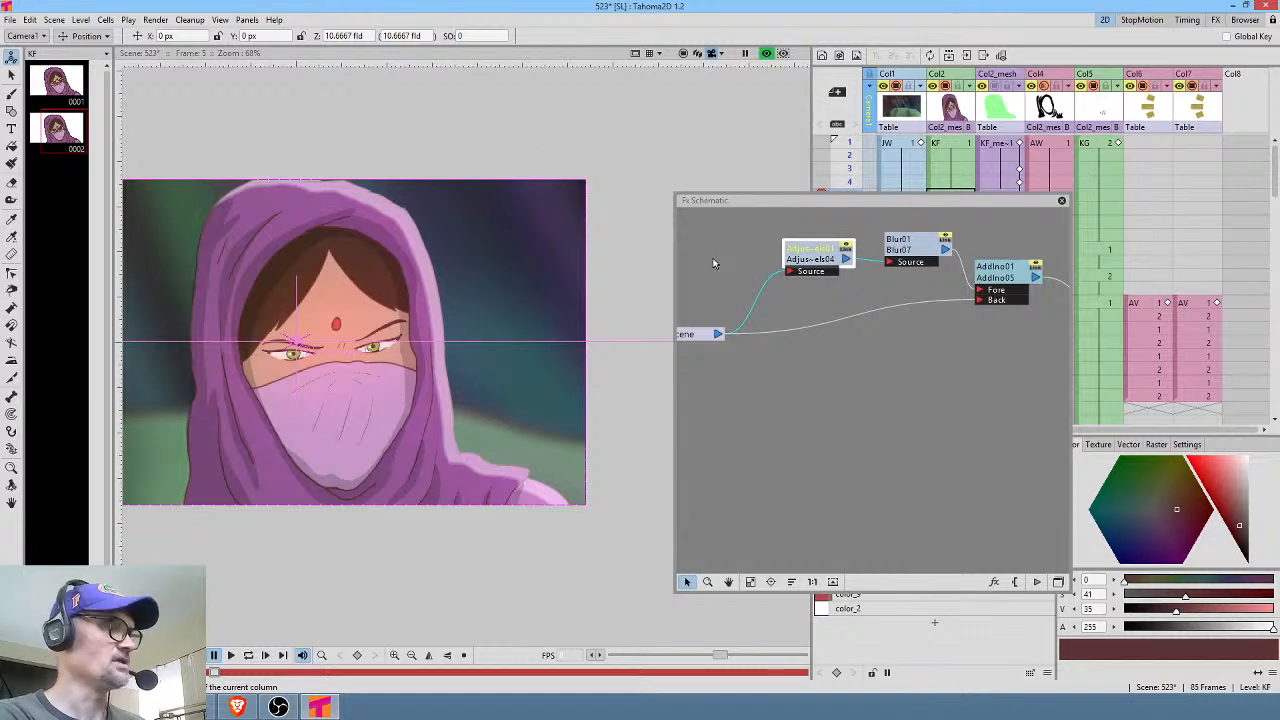
Render the 85-frame scene with the bloom effect and close the Fx Schematic.
{"action": "key", "text": "ctrl+shift+r"}
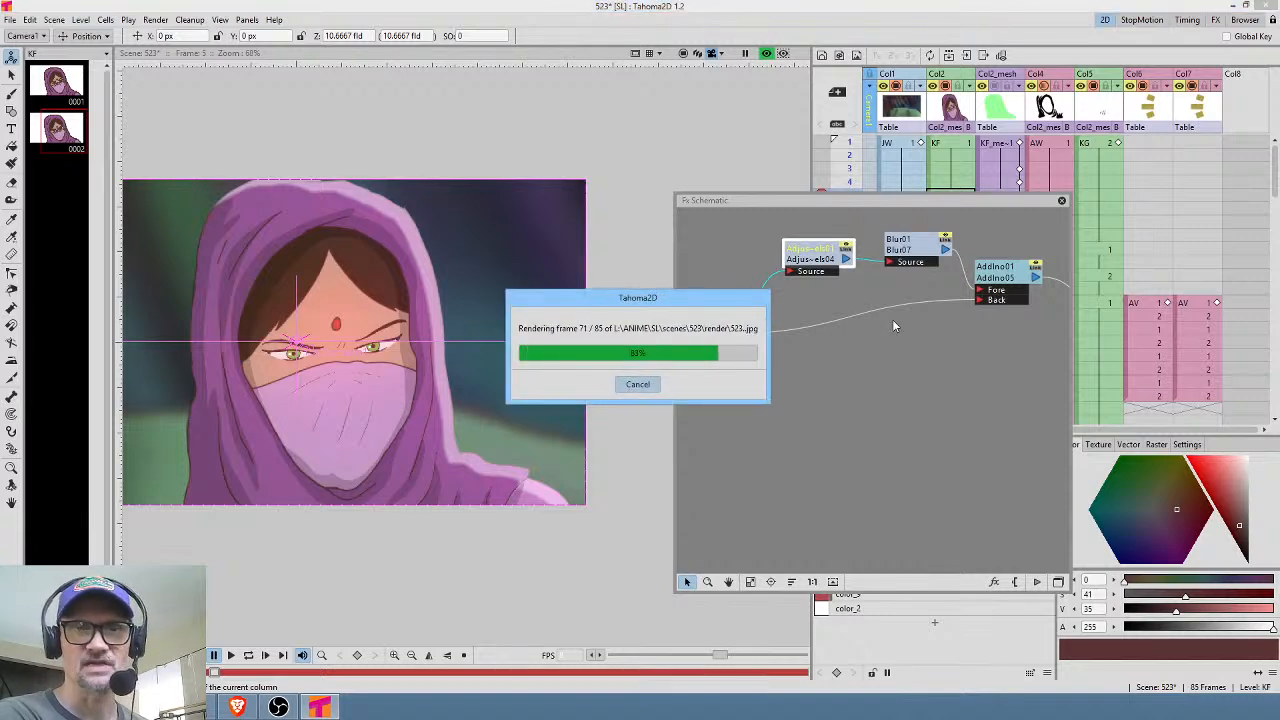
{"action": "left_click", "coordinate": [1062, 202]}
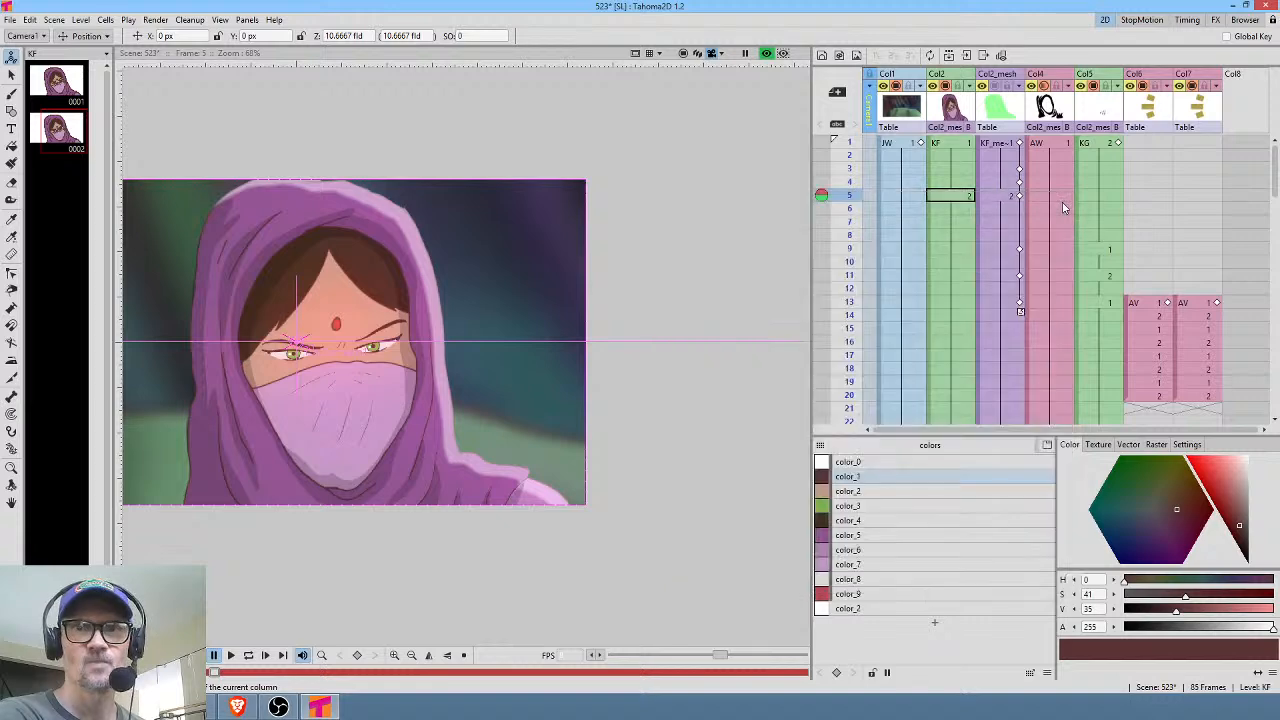
Save a copy of the scene as 526 in the project's scenes folder.
{"action": "left_click", "coordinate": [15, 22]}
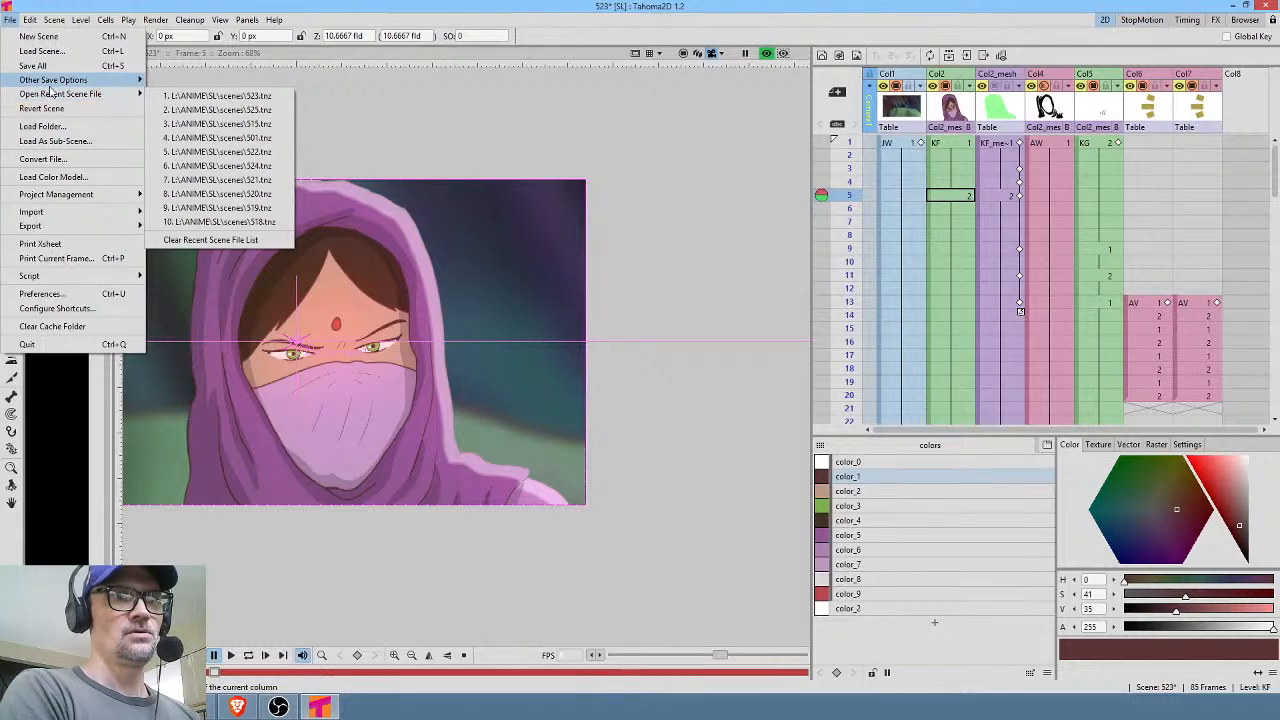
{"action": "mouse_move", "coordinate": [80, 84]}
{"action": "left_click", "coordinate": [188, 98]}
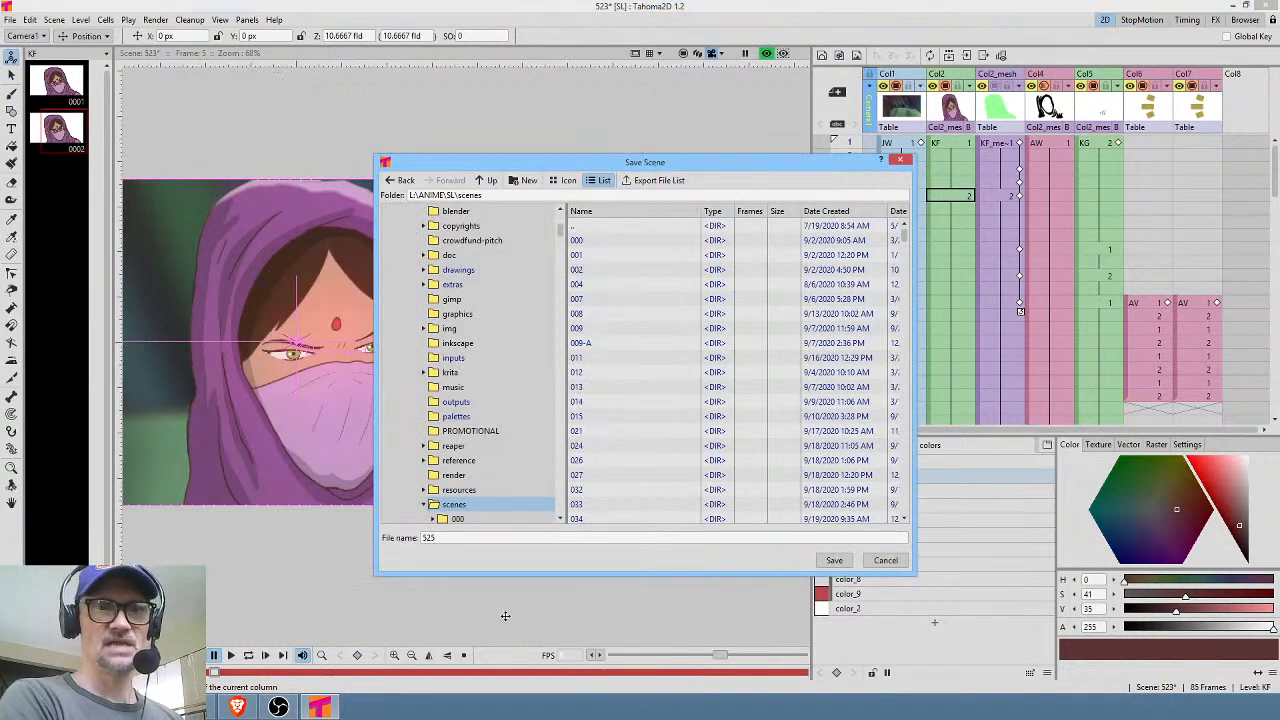
{"action": "left_click", "coordinate": [462, 538]}
{"action": "left_click", "coordinate": [462, 538]}
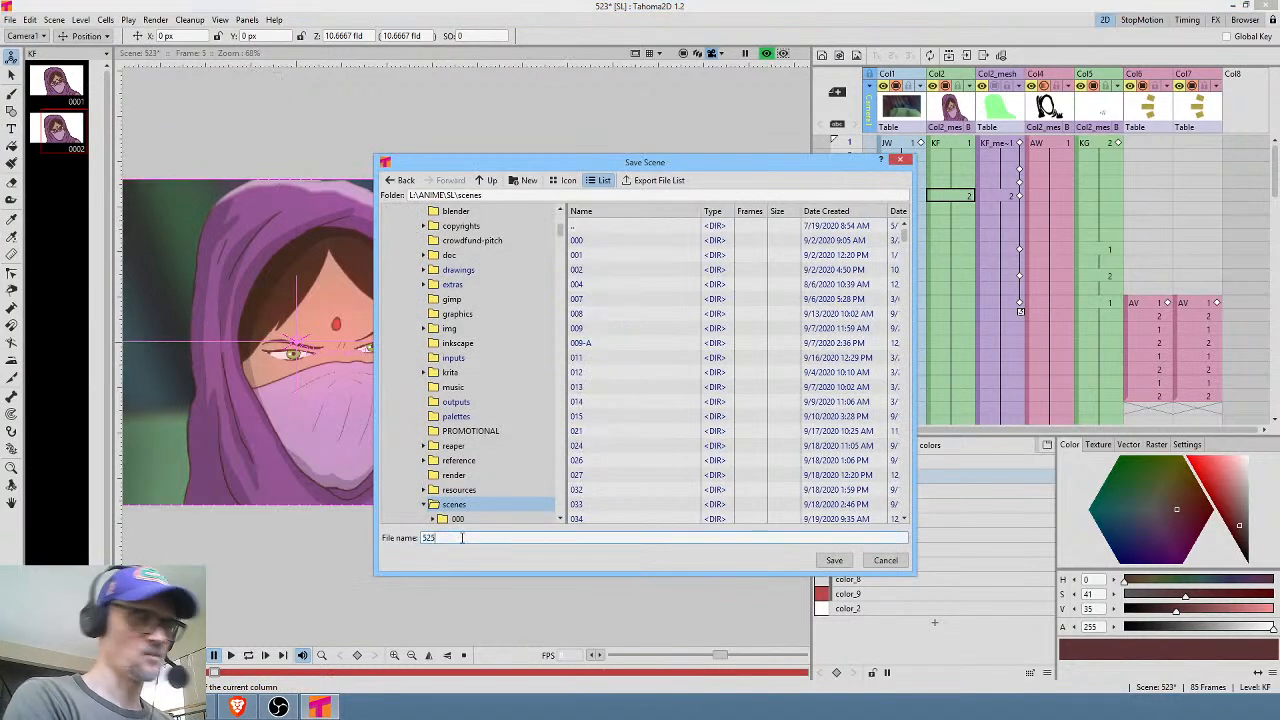
{"action": "key", "text": "BackSpace"}
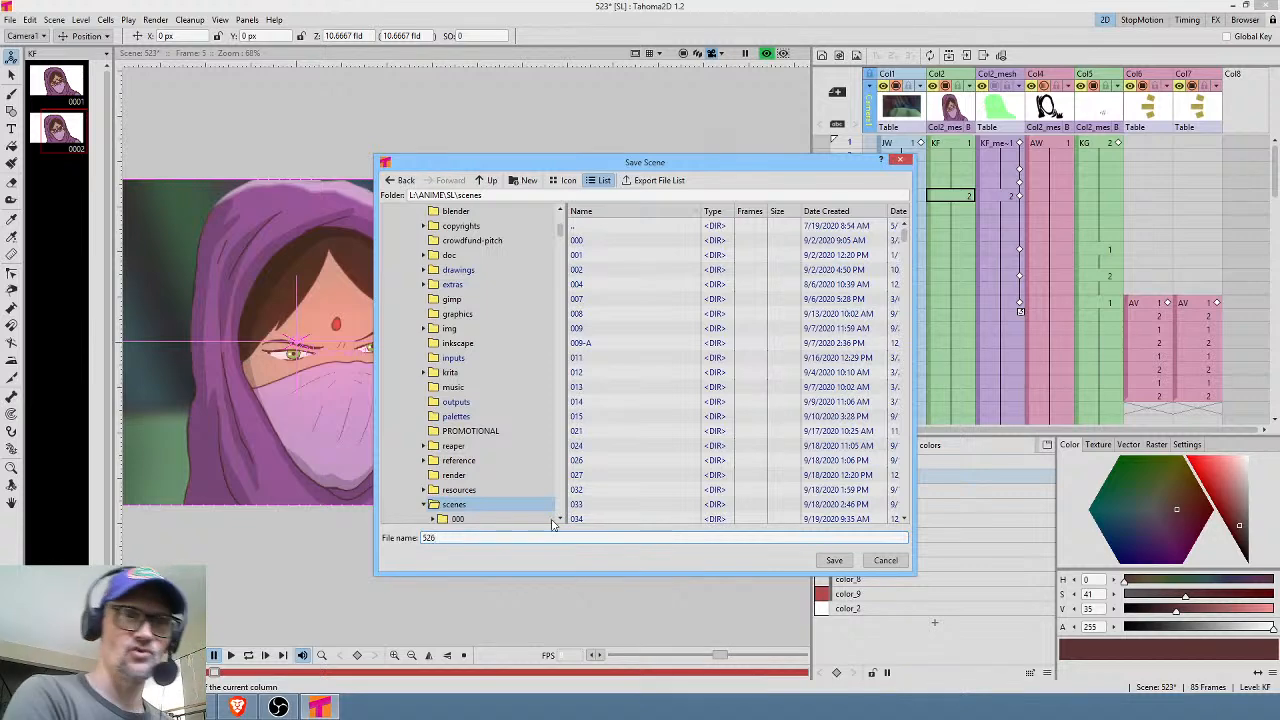
{"action": "left_click", "coordinate": [829, 560]}
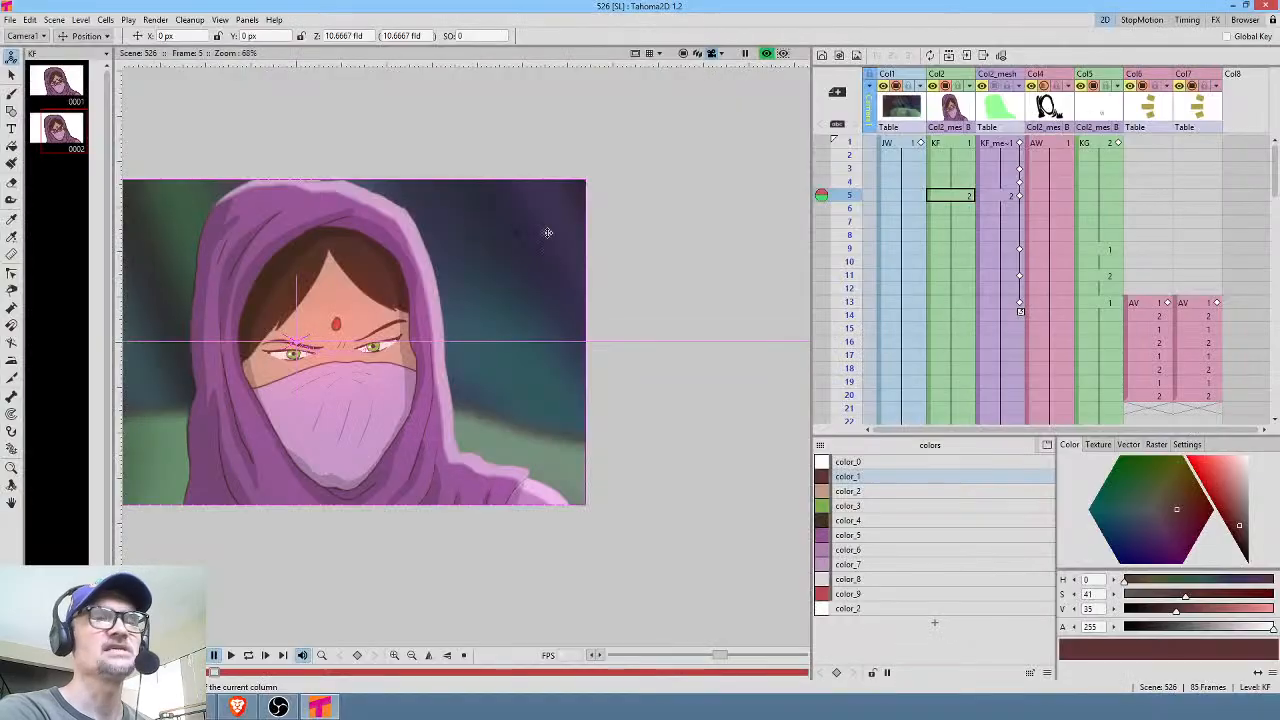
Set the render output folder to +scenes\526\render and save the scene.
{"action": "left_click", "coordinate": [157, 20]}
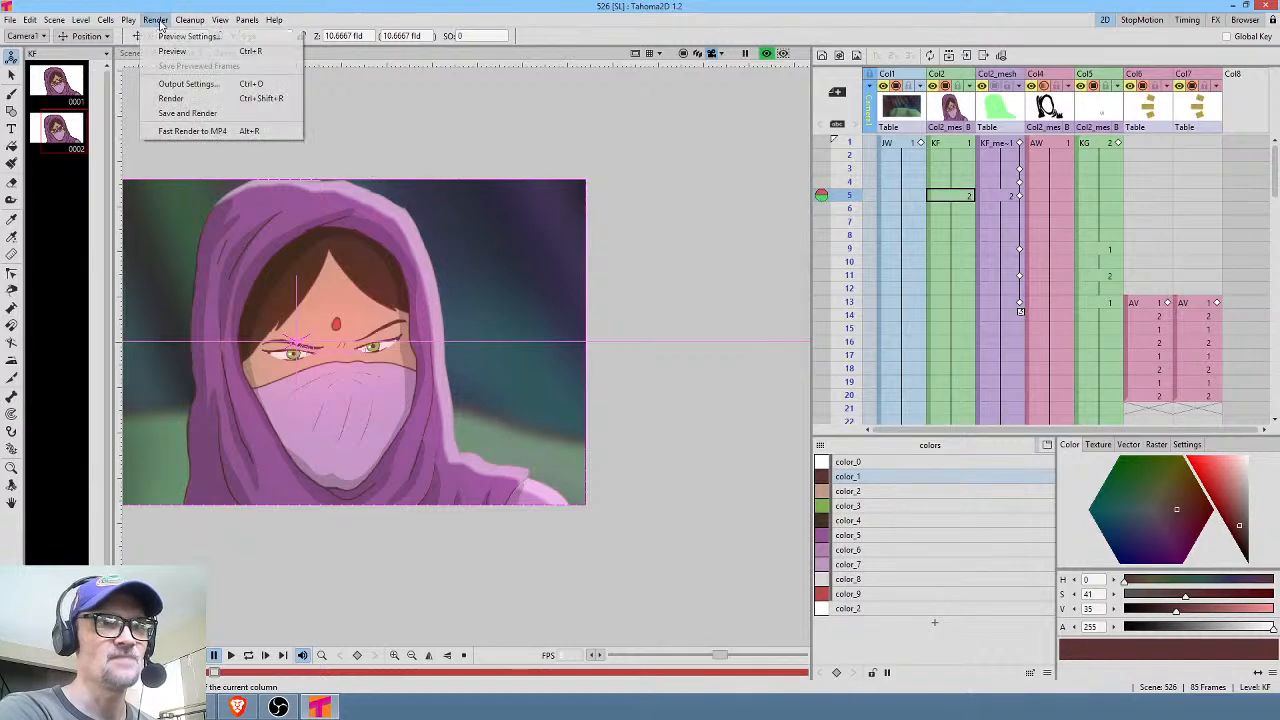
{"action": "left_click", "coordinate": [175, 83]}
{"action": "left_click", "coordinate": [518, 277]}
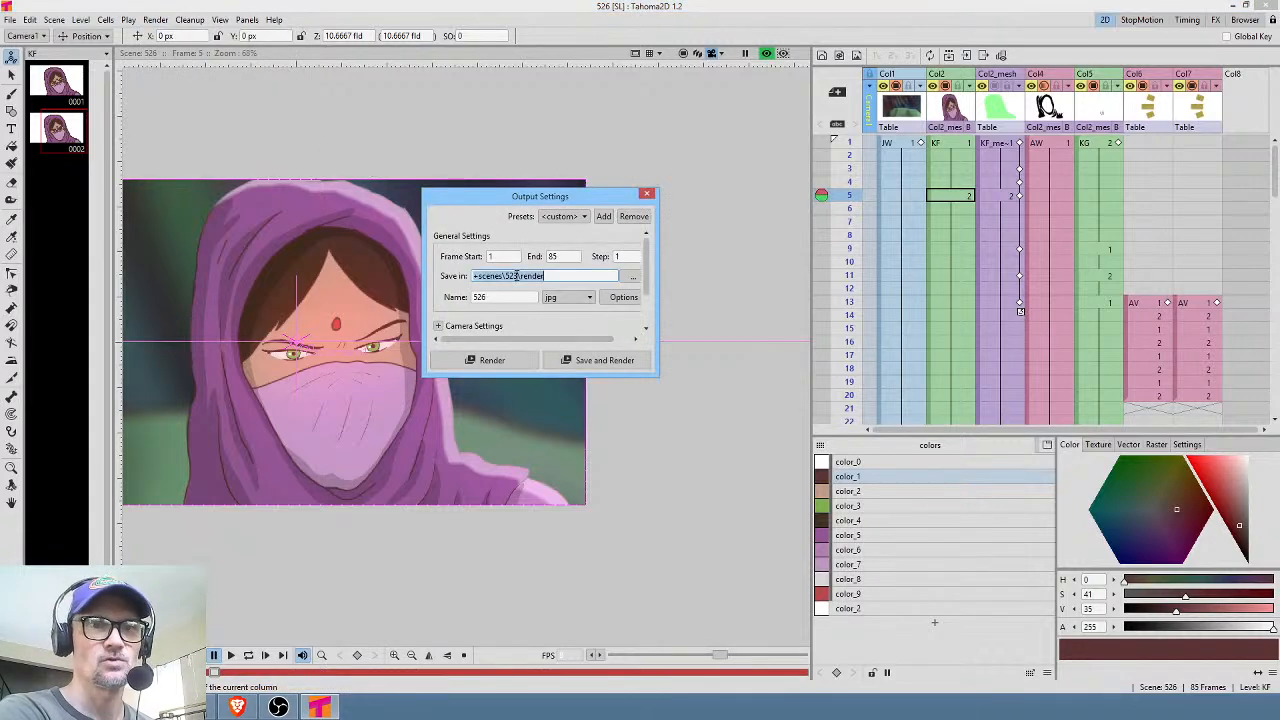
{"action": "left_click", "coordinate": [516, 277]}
{"action": "key", "text": "BackSpace"}
{"action": "type", "text": "6"}
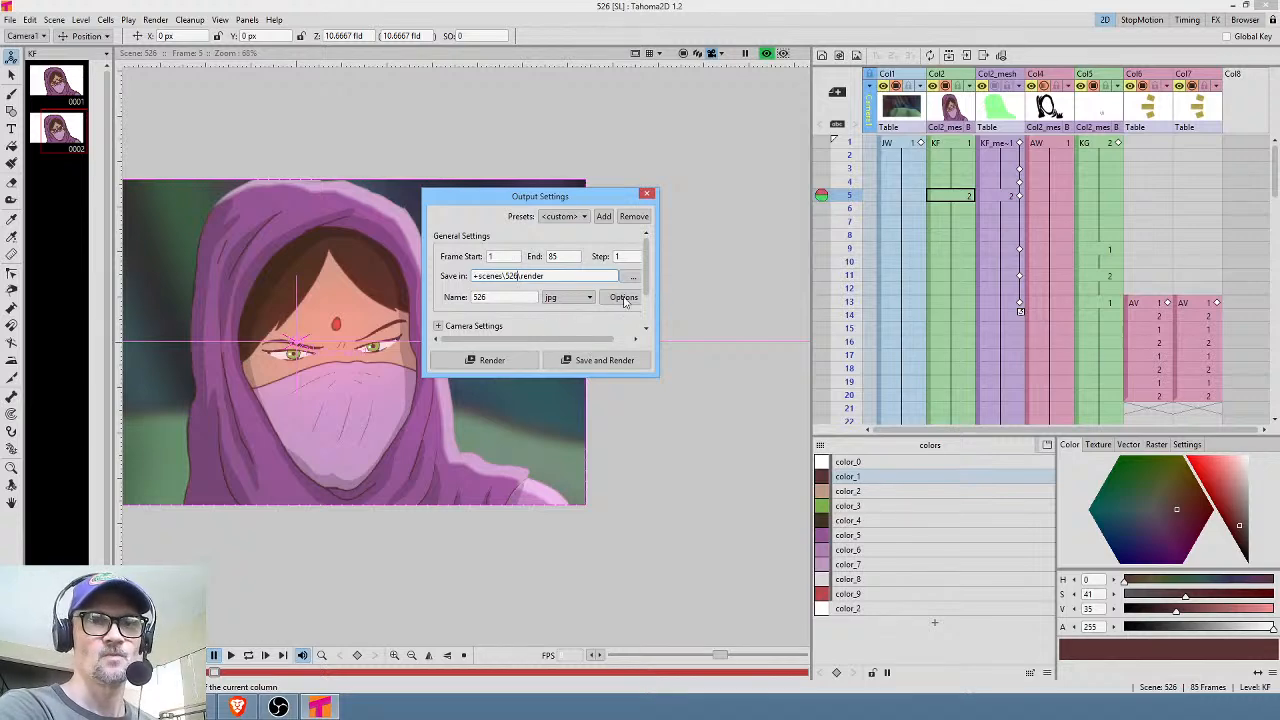
{"action": "left_click", "coordinate": [647, 193]}
{"action": "left_click", "coordinate": [9, 19]}
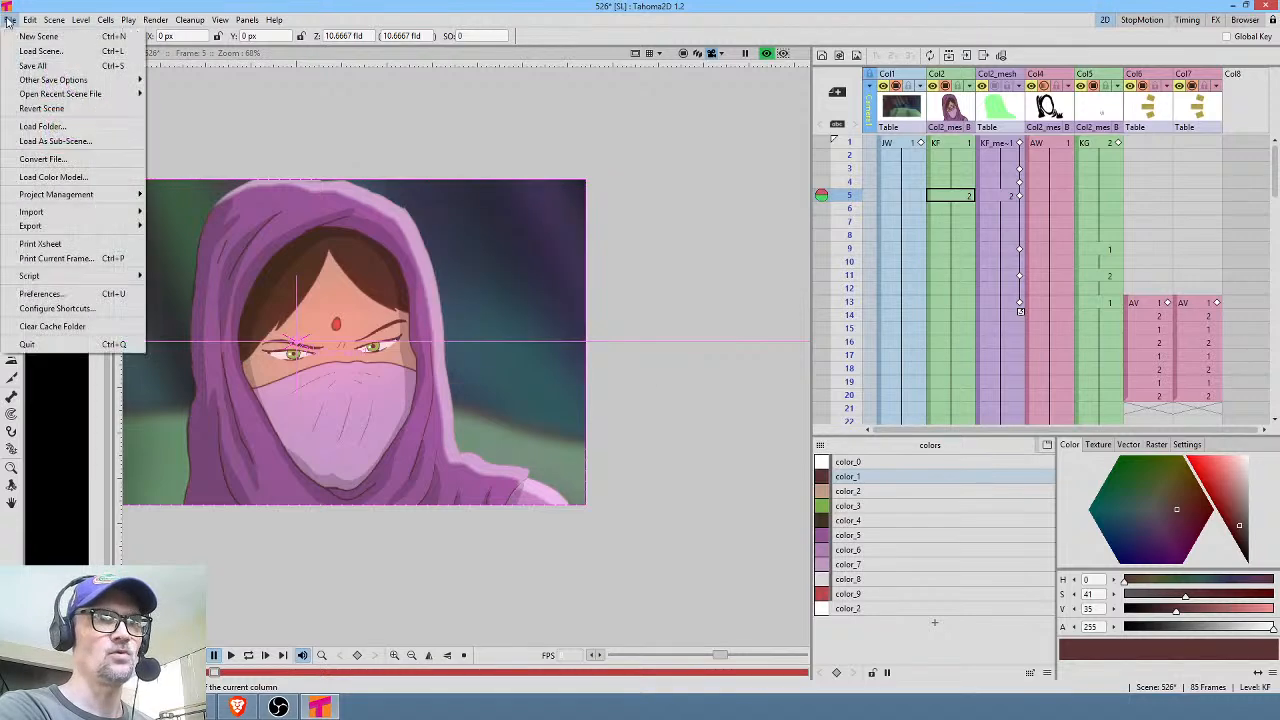
{"action": "left_click", "coordinate": [40, 60]}
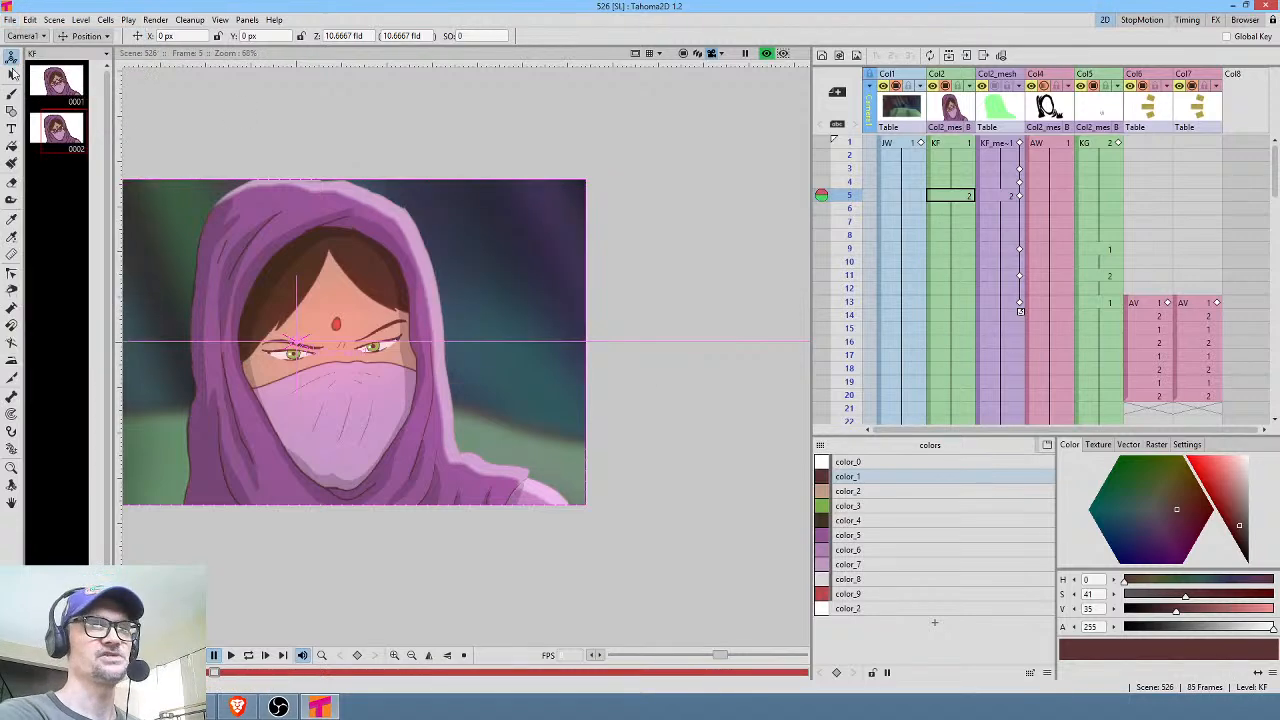
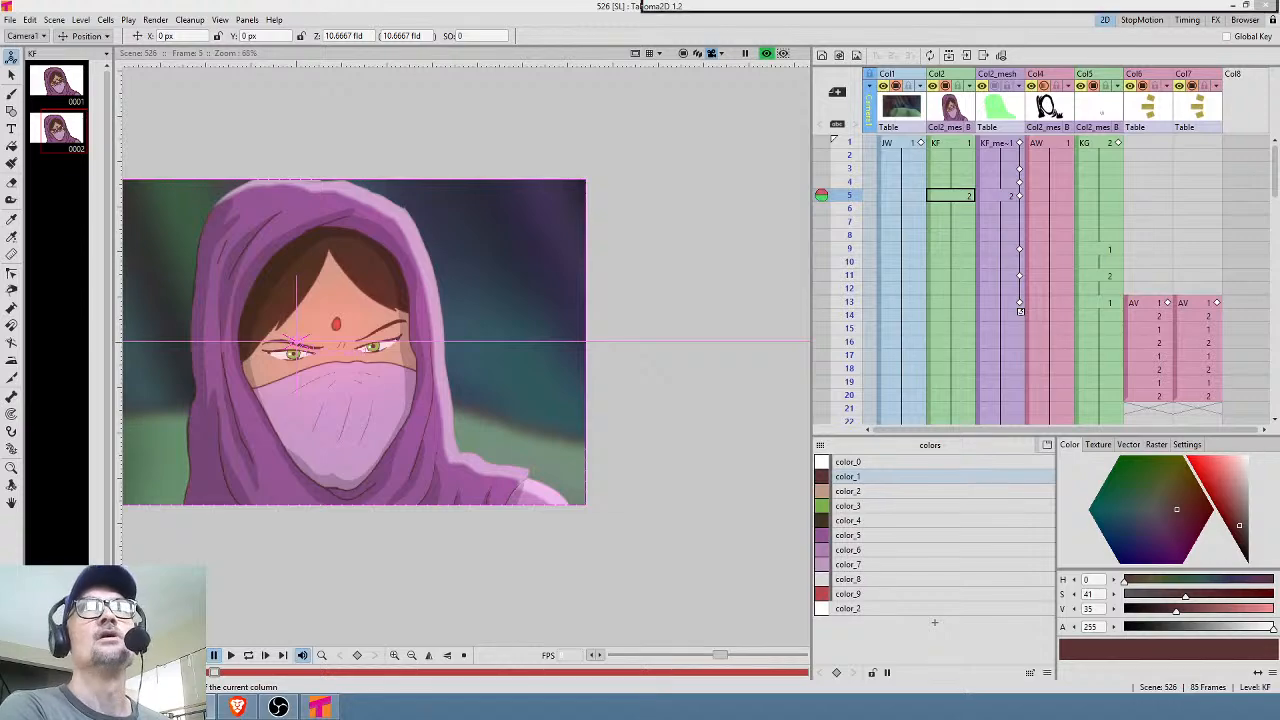
Switch to SALT AND LIGHT.odt in OpenOffice Writer, review the dialogue inside the tent, and return to Tahoma2D.
{"action": "key", "text": "alt+Tab"}
{"action": "scroll", "coordinate": [741, 276], "scroll_direction": "up", "scroll_amount": 5}
{"action": "scroll", "coordinate": [741, 276], "scroll_direction": "down", "scroll_amount": 12}
{"action": "scroll", "coordinate": [741, 270], "scroll_direction": "up", "scroll_amount": 6}
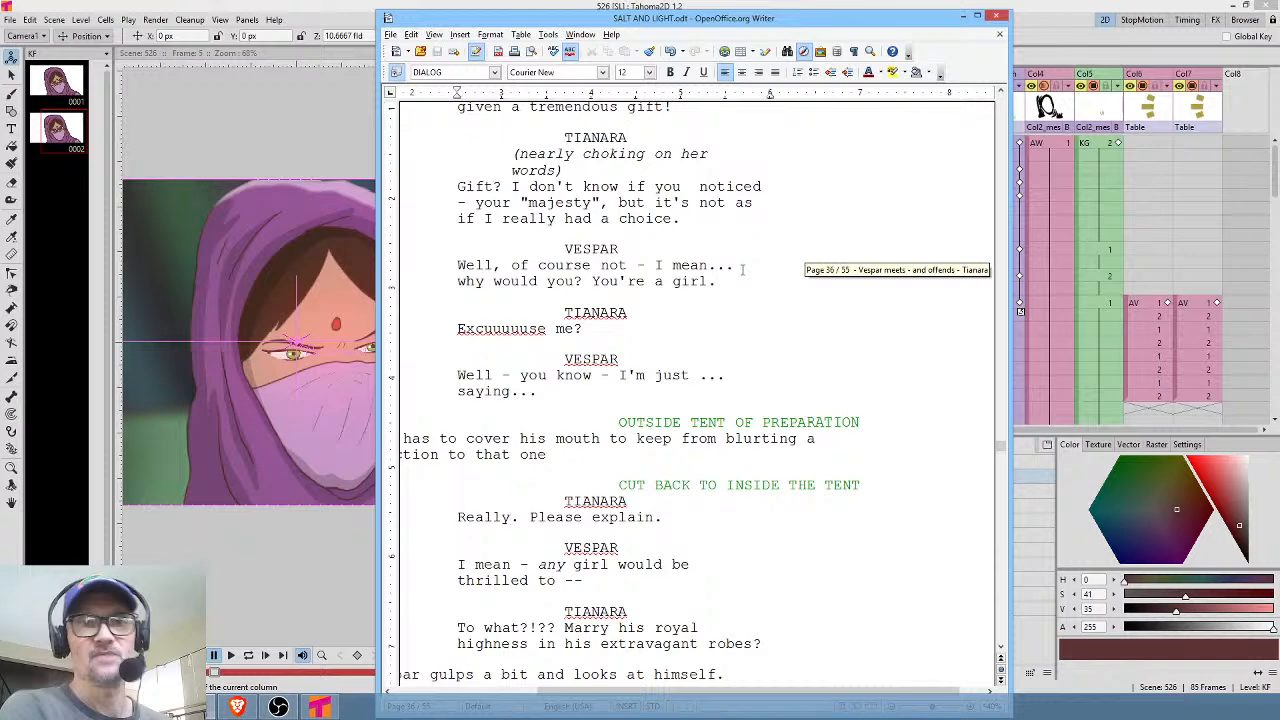
{"action": "left_click", "coordinate": [513, 517]}
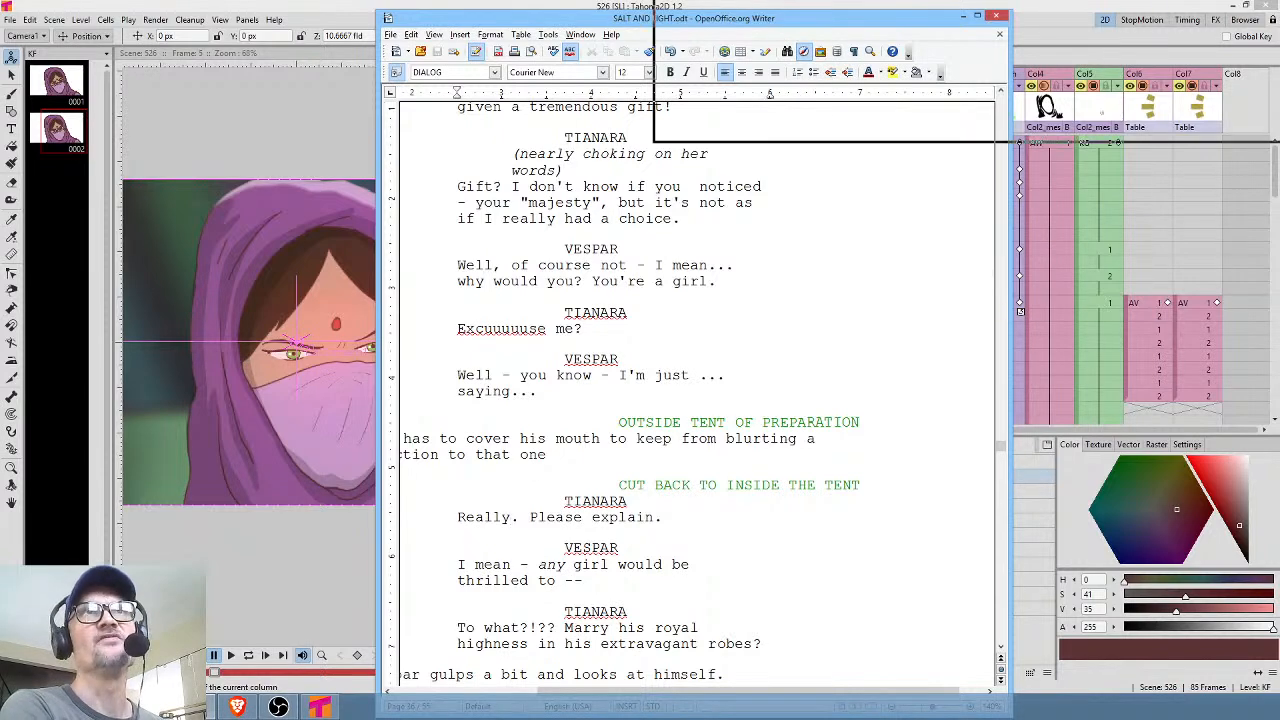
{"action": "key", "text": "alt+Tab"}
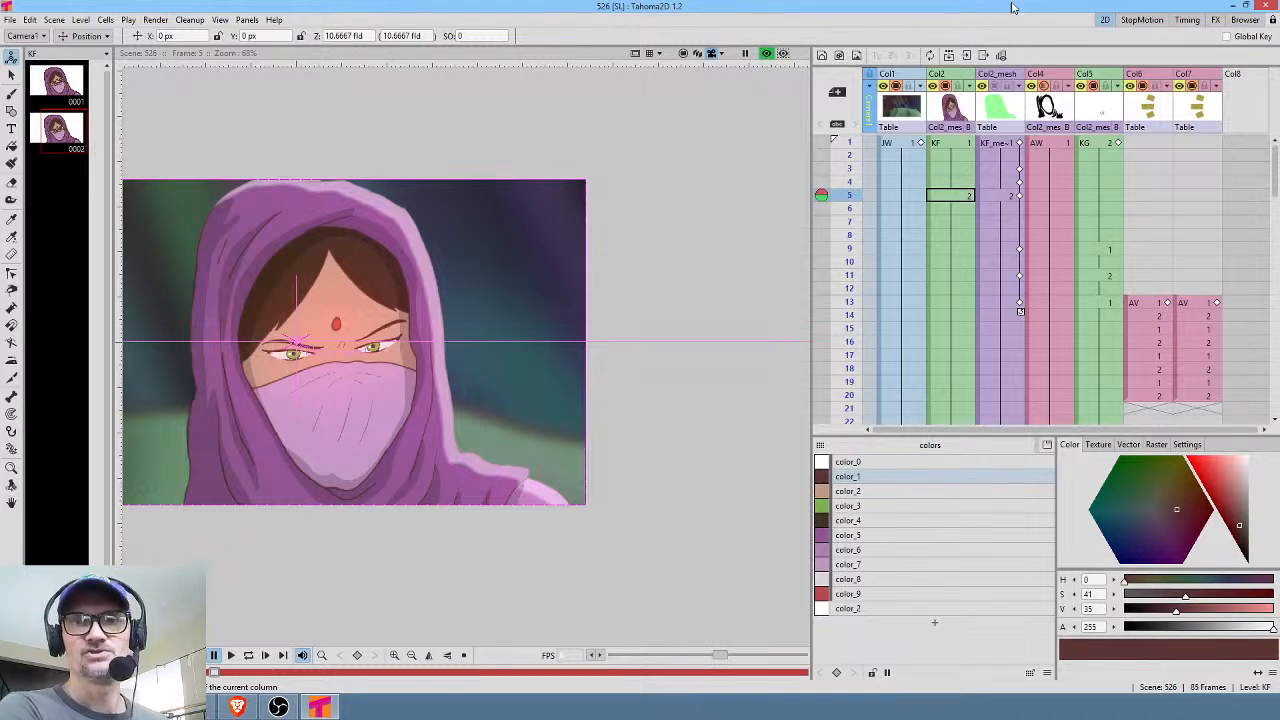
Move to frame 3 and turn off the viewer's rendered preview.
{"action": "left_click", "coordinate": [849, 181]}
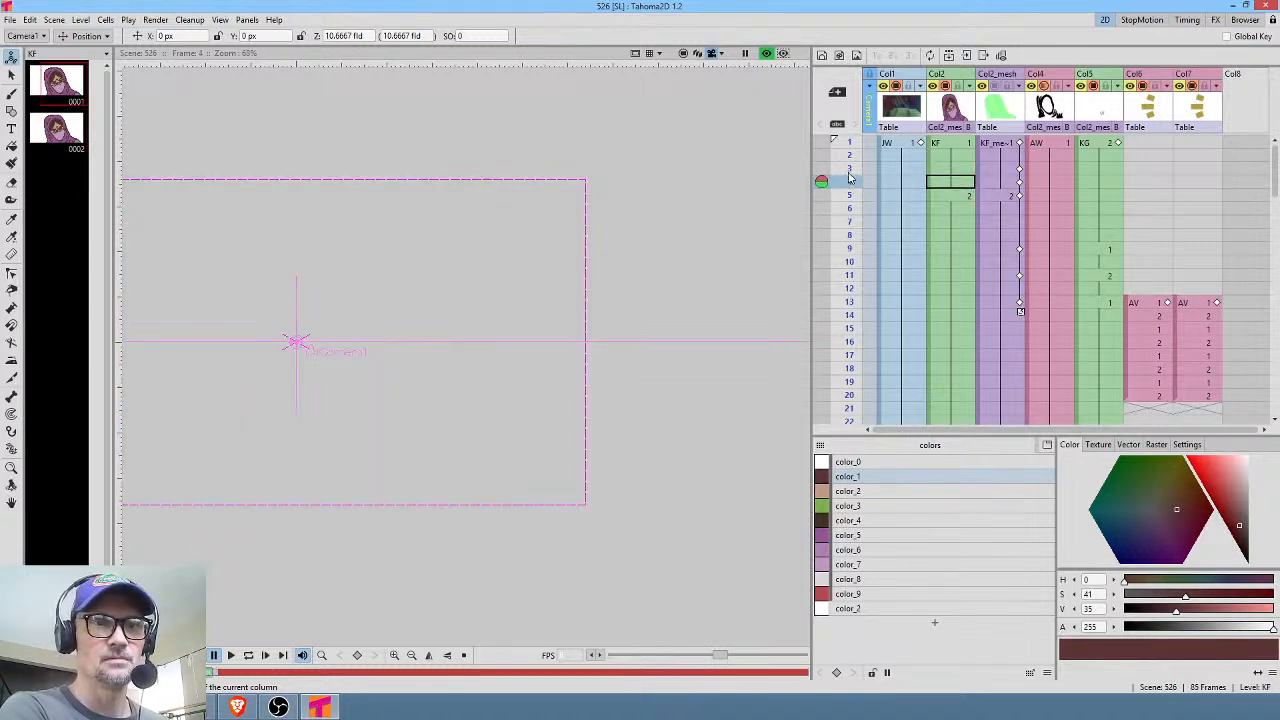
{"action": "left_click", "coordinate": [849, 168]}
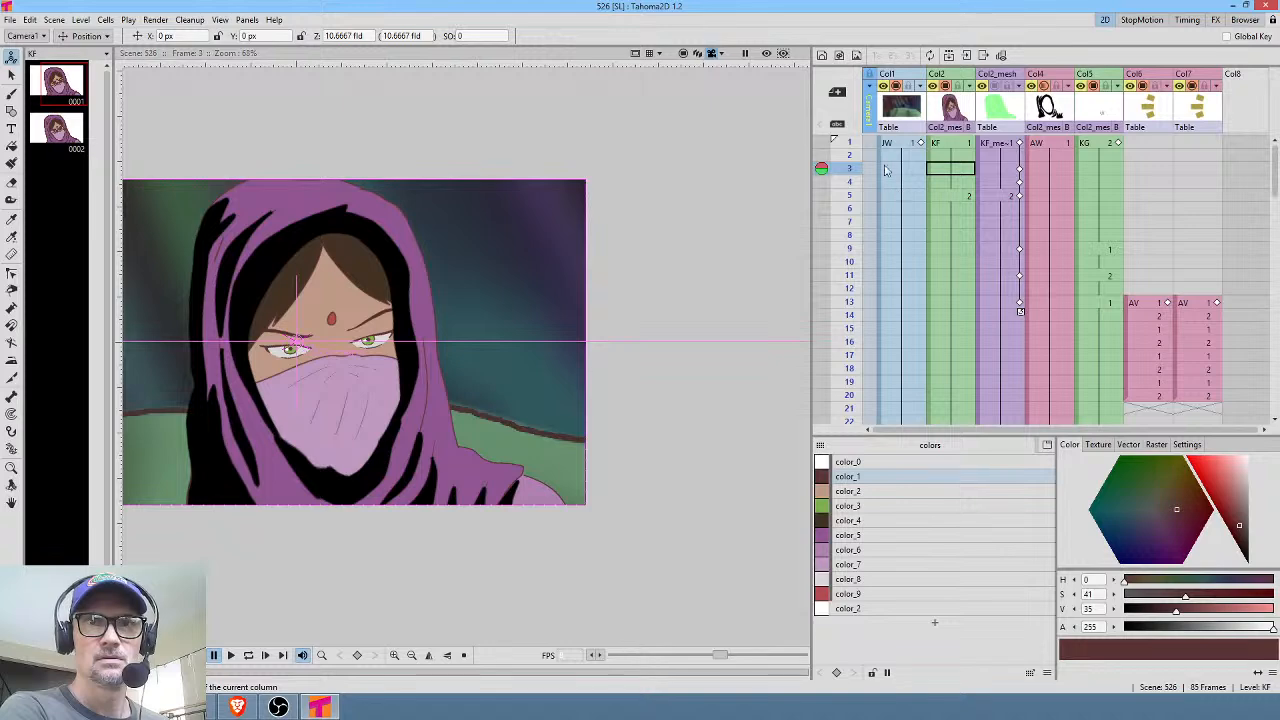
Delete the two AV columns, Col6 and Col7, from the Xsheet.
{"action": "mouse_move", "coordinate": [855, 143]}
{"action": "left_mouse_down"}
{"action": "mouse_move", "coordinate": [846, 224]}
{"action": "mouse_move", "coordinate": [846, 147]}
{"action": "mouse_move", "coordinate": [838, 208]}
{"action": "left_mouse_up"}
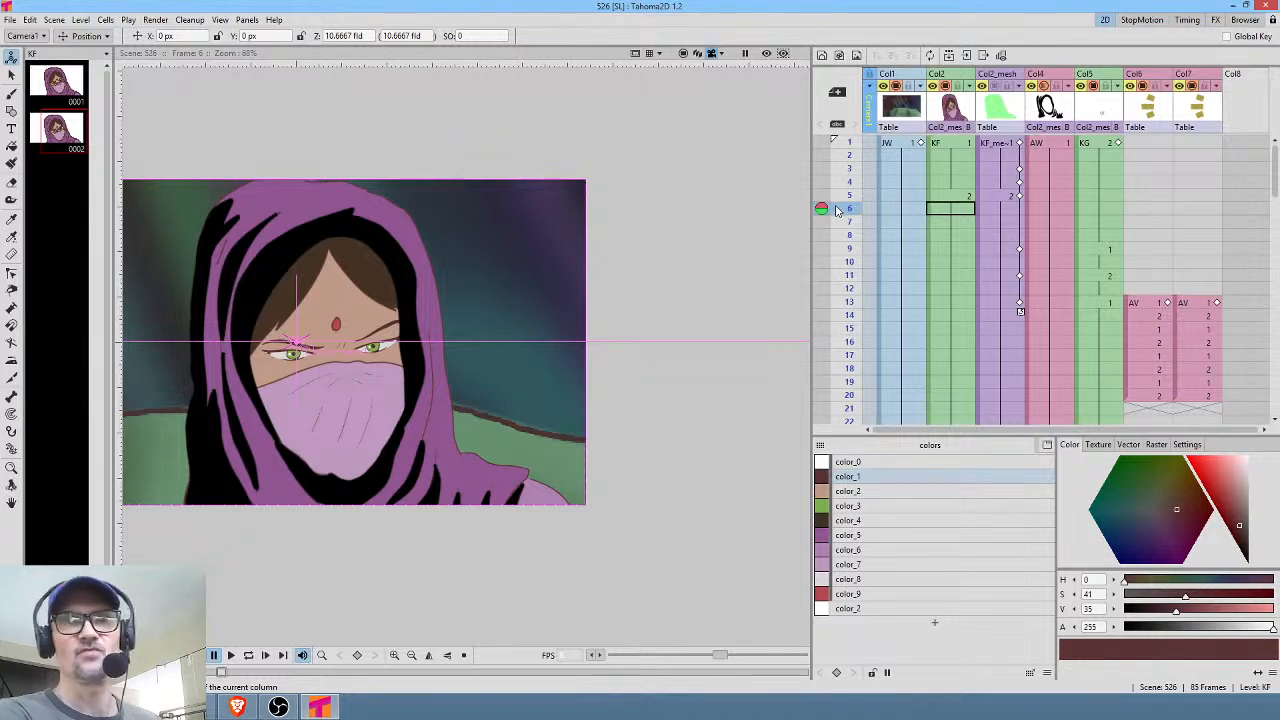
{"action": "mouse_move", "coordinate": [848, 213]}
{"action": "left_mouse_down"}
{"action": "mouse_move", "coordinate": [847, 308]}
{"action": "mouse_move", "coordinate": [862, 221]}
{"action": "left_mouse_up"}
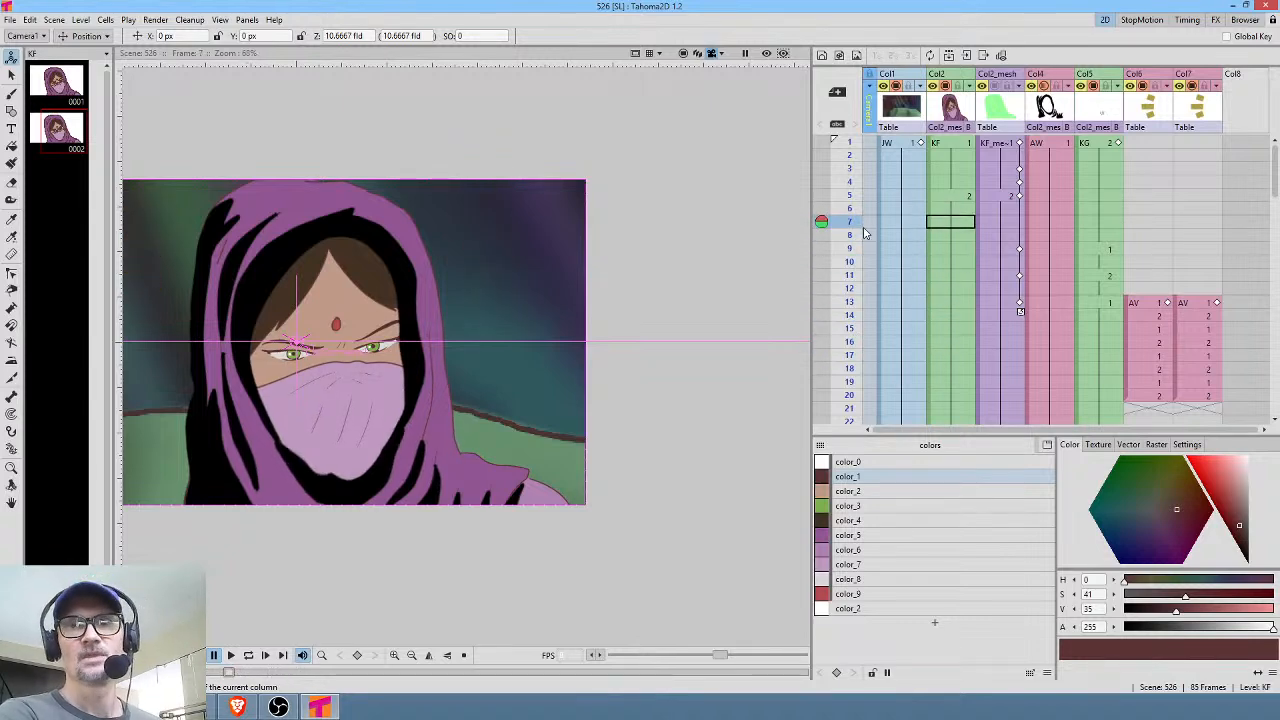
{"action": "left_click", "coordinate": [1154, 110]}
{"action": "left_click", "coordinate": [1194, 110]}
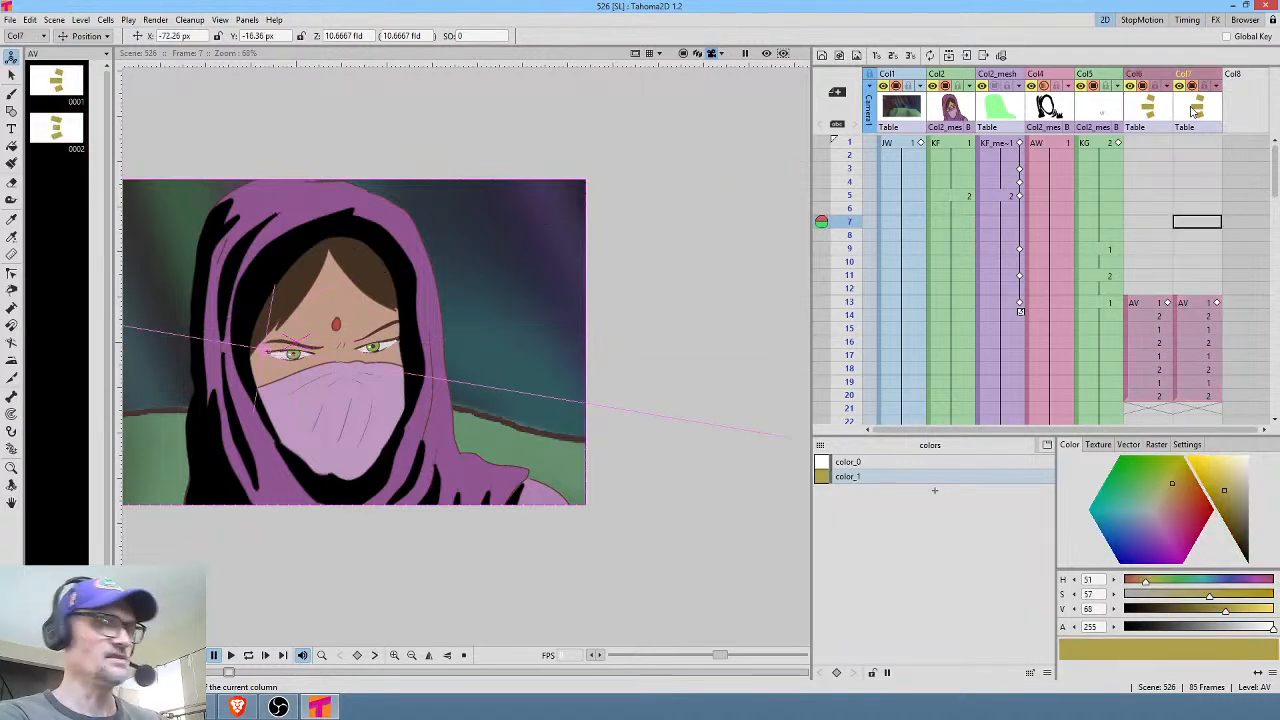
{"action": "key", "text": "Delete"}
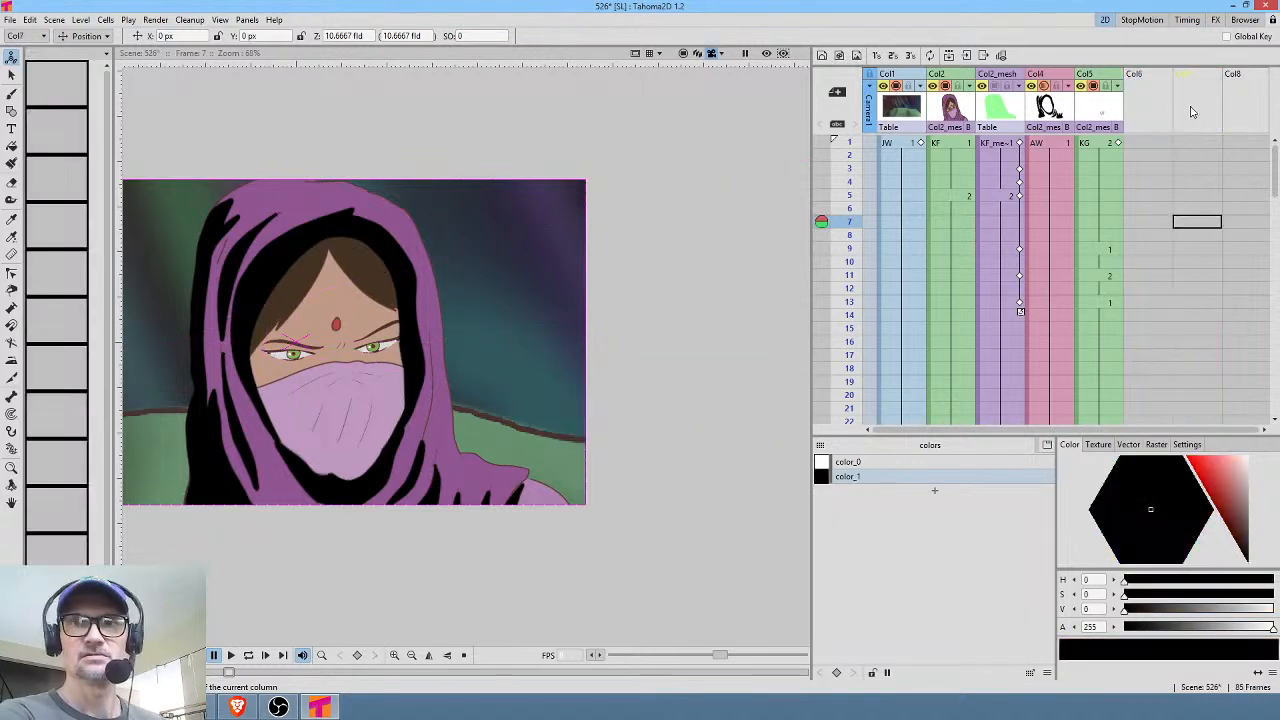
Remove all unused levels from the Scene Cast and save the scene.
{"action": "left_click", "coordinate": [251, 22]}
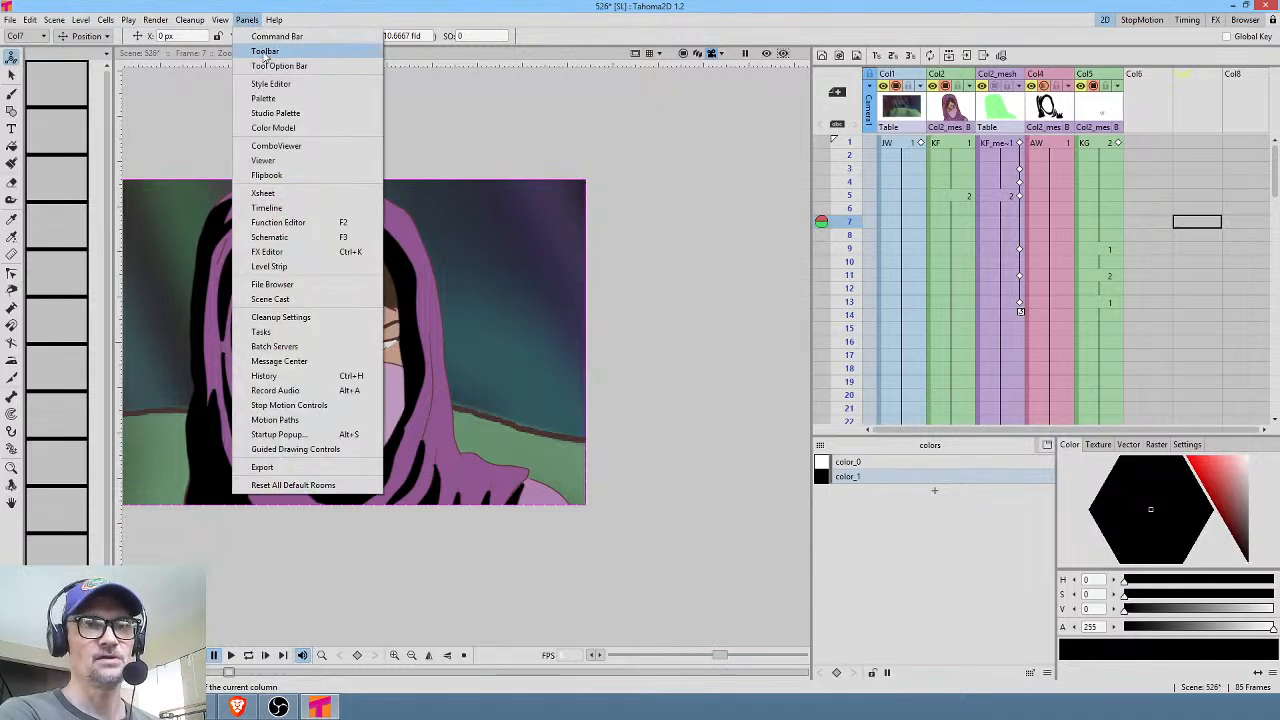
{"action": "left_click", "coordinate": [270, 297]}
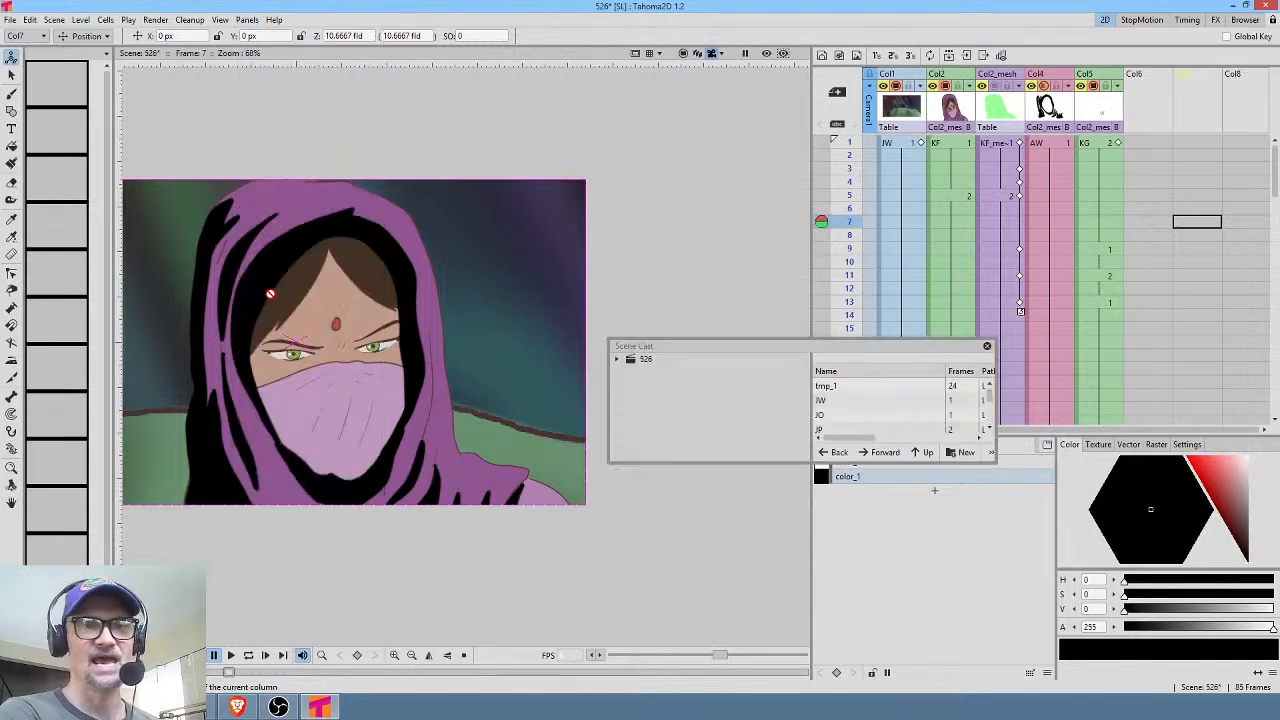
{"action": "right_click", "coordinate": [885, 401]}
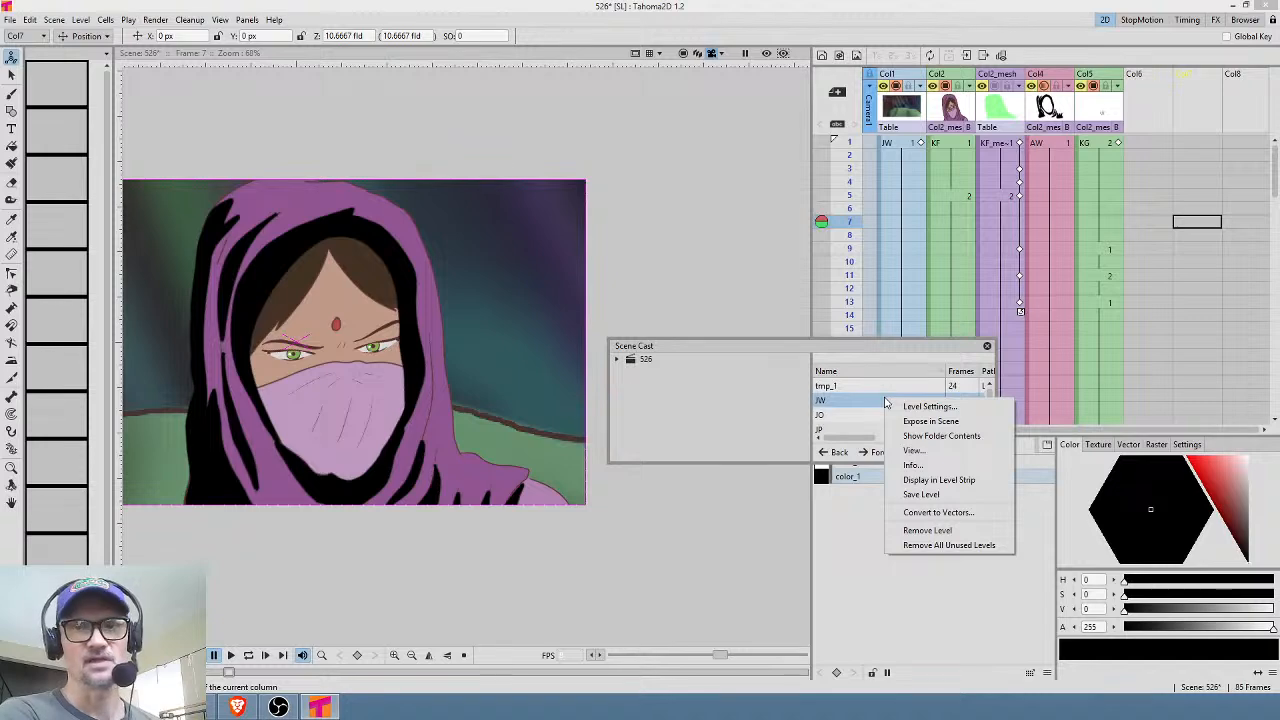
{"action": "left_click", "coordinate": [970, 546]}
{"action": "left_click", "coordinate": [986, 347]}
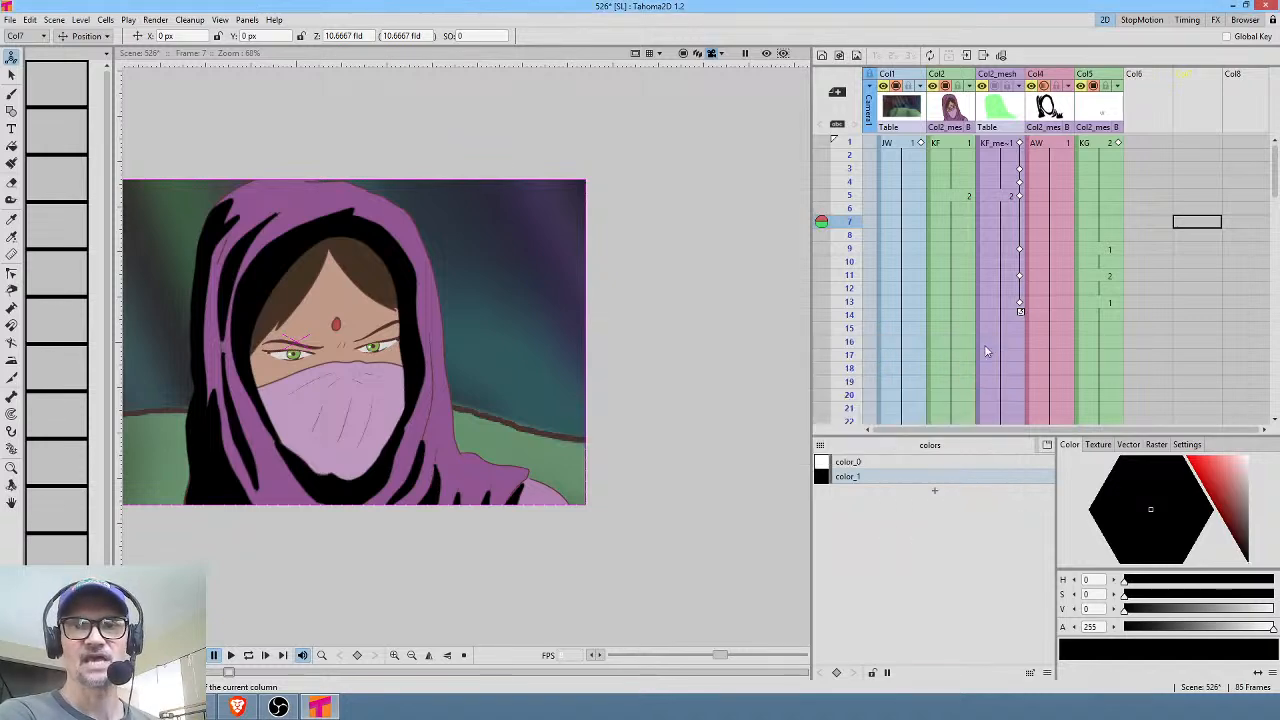
{"action": "left_click", "coordinate": [10, 20]}
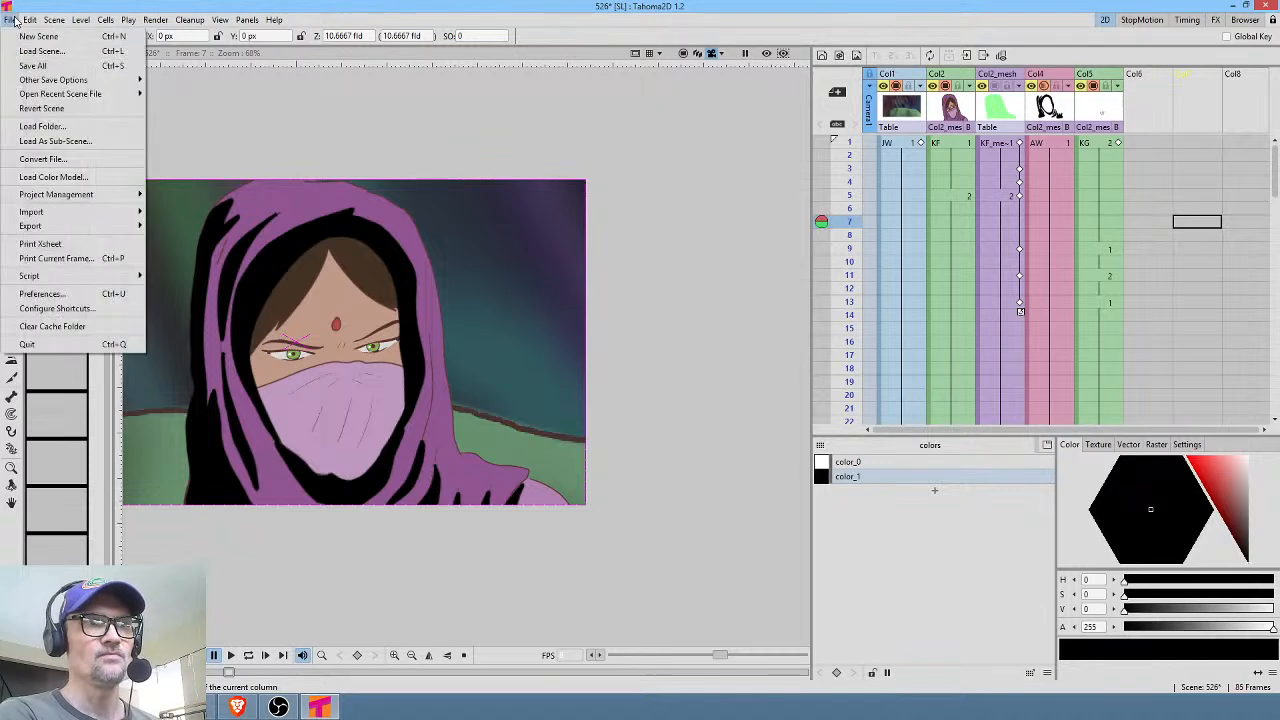
{"action": "left_click", "coordinate": [26, 66]}
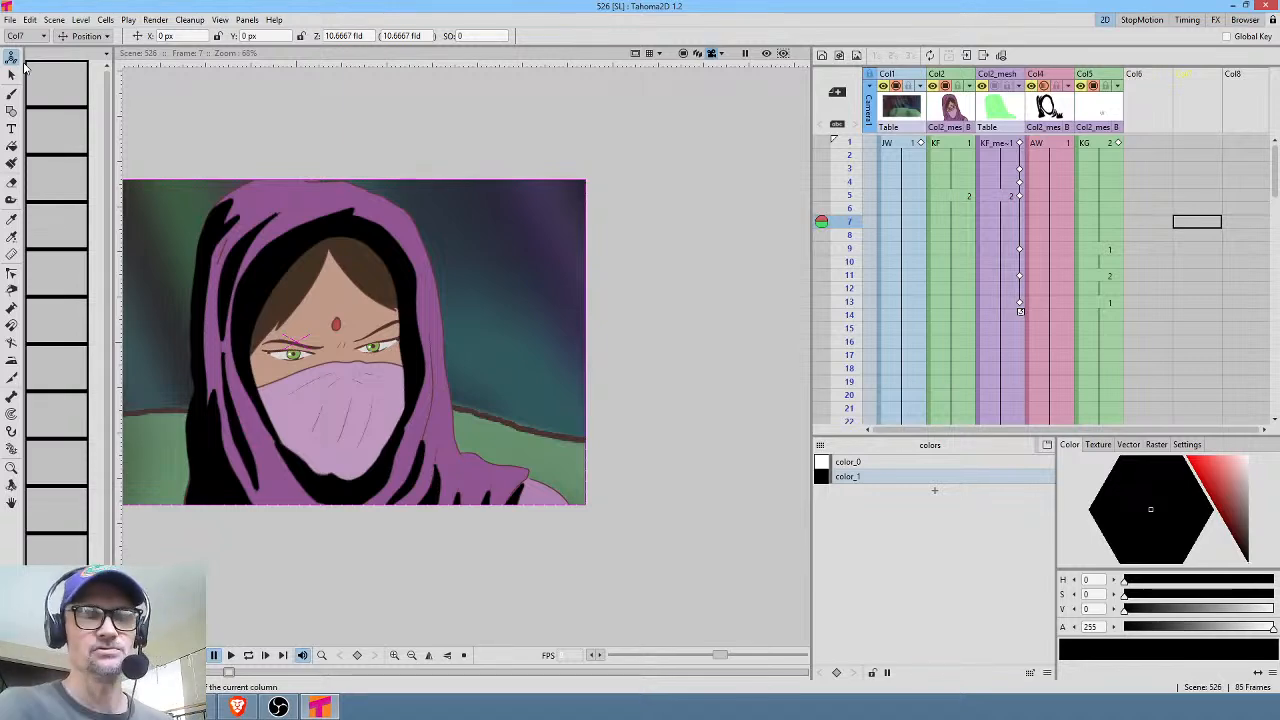
Centre the camera frame and review the character's motion from frame 1 and the Col2_mesh keyframes through frame 13.
{"action": "left_click_drag", "start_coordinate": [508, 317], "coordinate": [667, 310]}
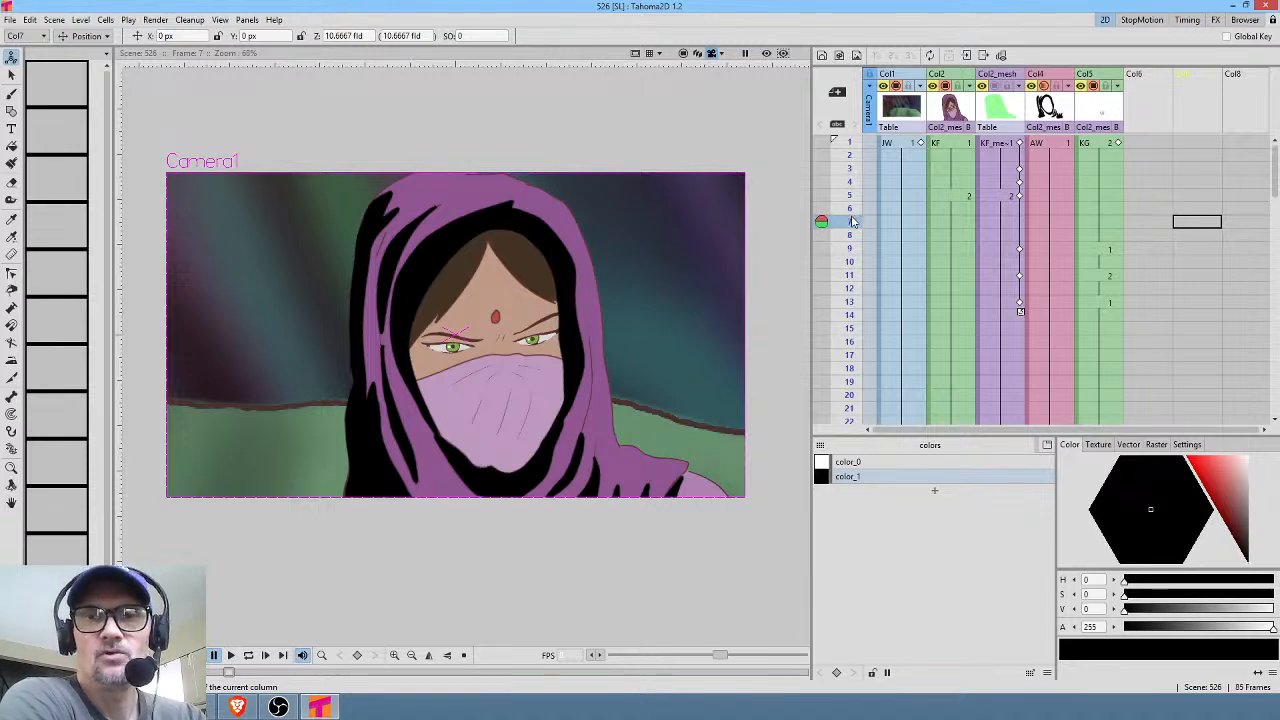
{"action": "mouse_move", "coordinate": [853, 221]}
{"action": "left_mouse_down"}
{"action": "mouse_move", "coordinate": [846, 138]}
{"action": "mouse_move", "coordinate": [852, 205]}
{"action": "mouse_move", "coordinate": [851, 150]}
{"action": "left_mouse_up"}
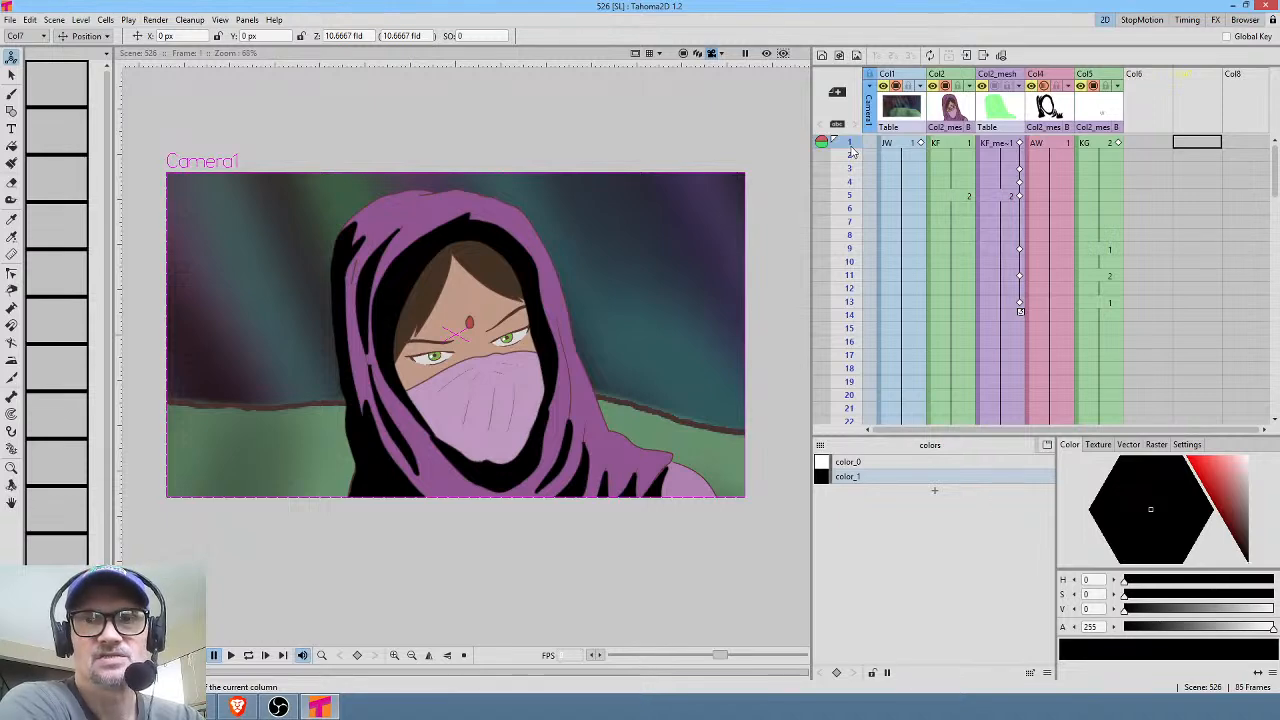
{"action": "mouse_move", "coordinate": [852, 150]}
{"action": "left_mouse_down"}
{"action": "mouse_move", "coordinate": [847, 212]}
{"action": "mouse_move", "coordinate": [843, 142]}
{"action": "left_mouse_up"}
{"action": "left_click", "coordinate": [1000, 221]}
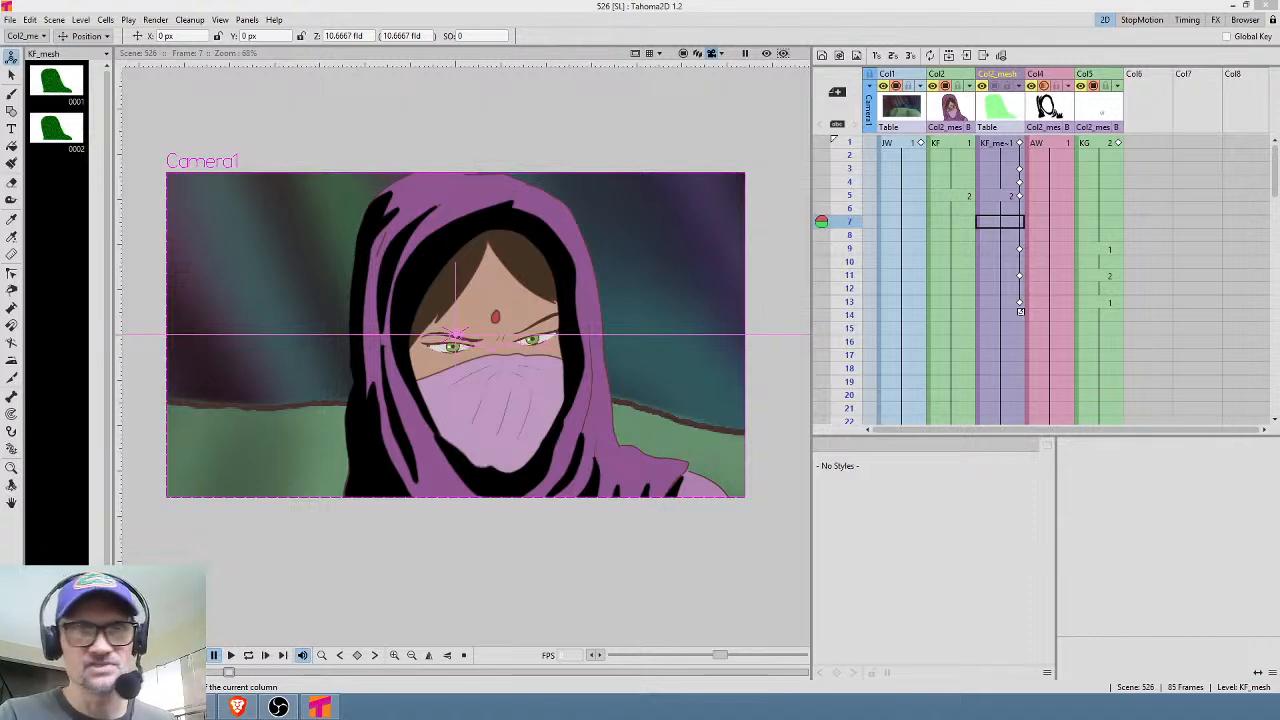
{"action": "left_click", "coordinate": [1012, 276]}
{"action": "left_click", "coordinate": [1012, 302]}
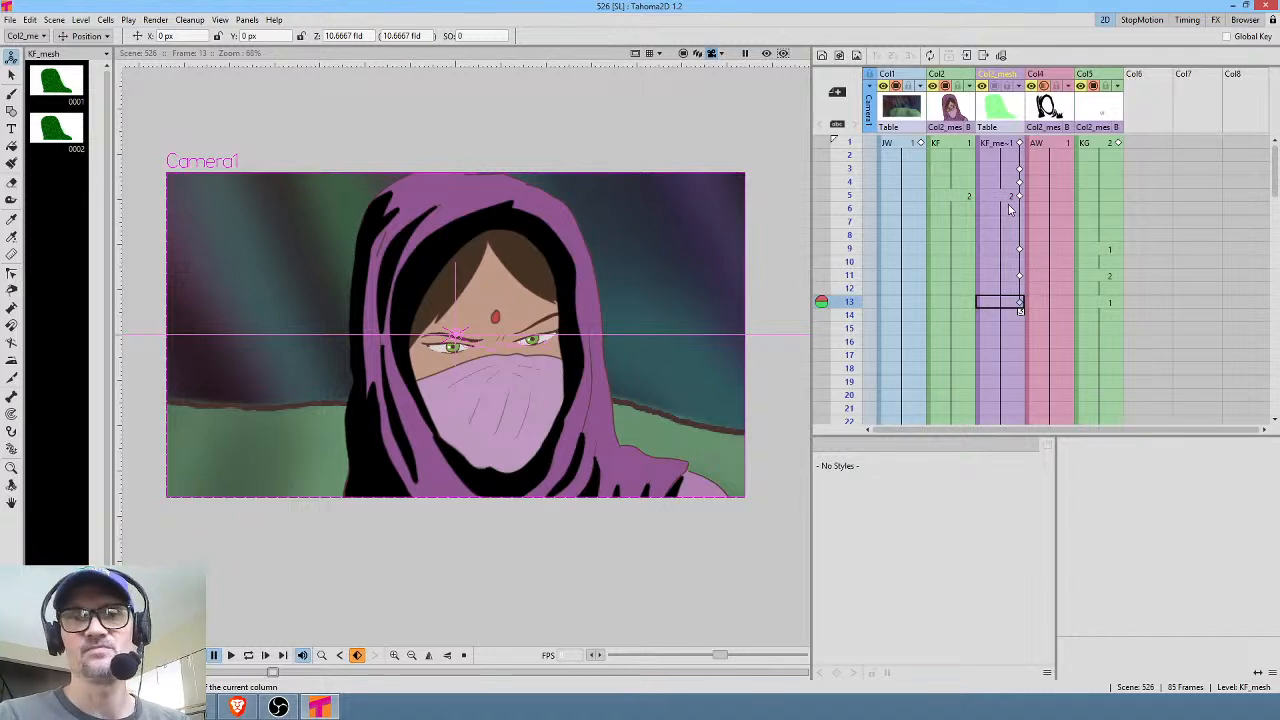
Show the Col2_mesh mesh in the viewer and inspect its skeleton at frames 3 and 1 with the Plastic tool in Animate mode.
{"action": "left_click", "coordinate": [995, 87]}
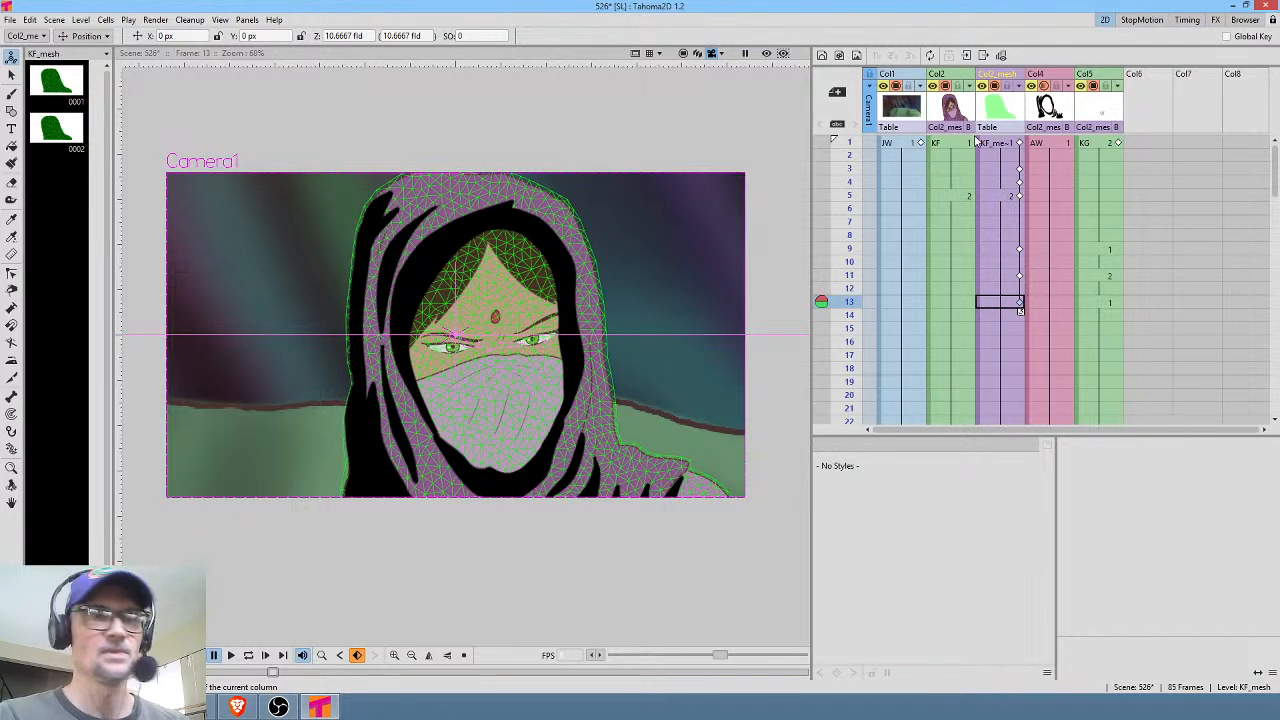
{"action": "key", "text": "x"}
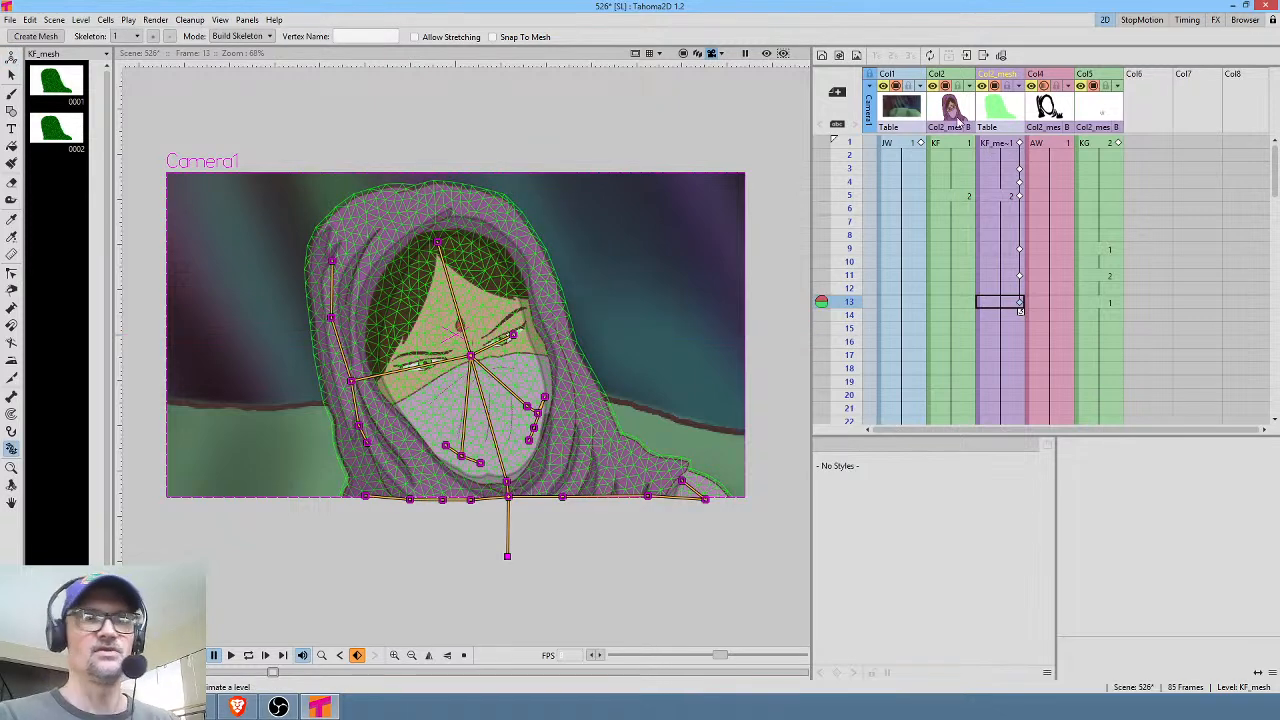
{"action": "left_click", "coordinate": [262, 37]}
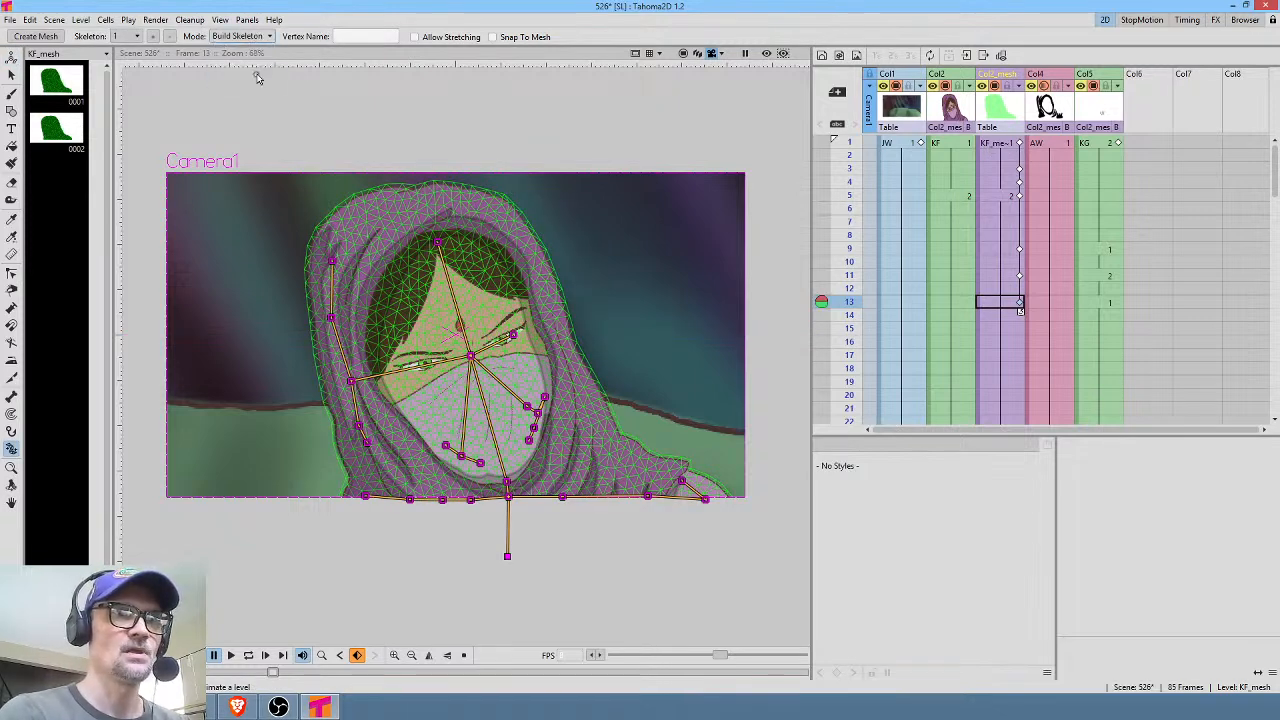
{"action": "left_click", "coordinate": [235, 78]}
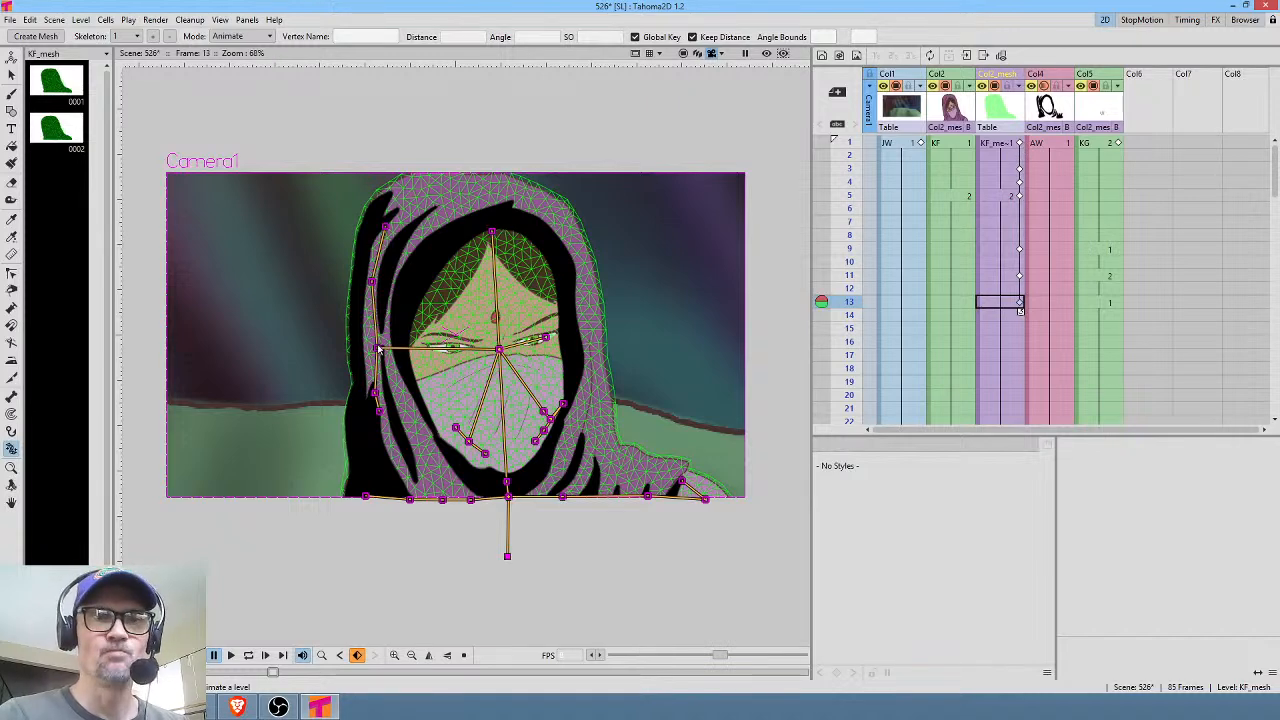
{"action": "mouse_move", "coordinate": [851, 154]}
{"action": "left_mouse_down"}
{"action": "mouse_move", "coordinate": [857, 248]}
{"action": "mouse_move", "coordinate": [853, 163]}
{"action": "left_mouse_up"}
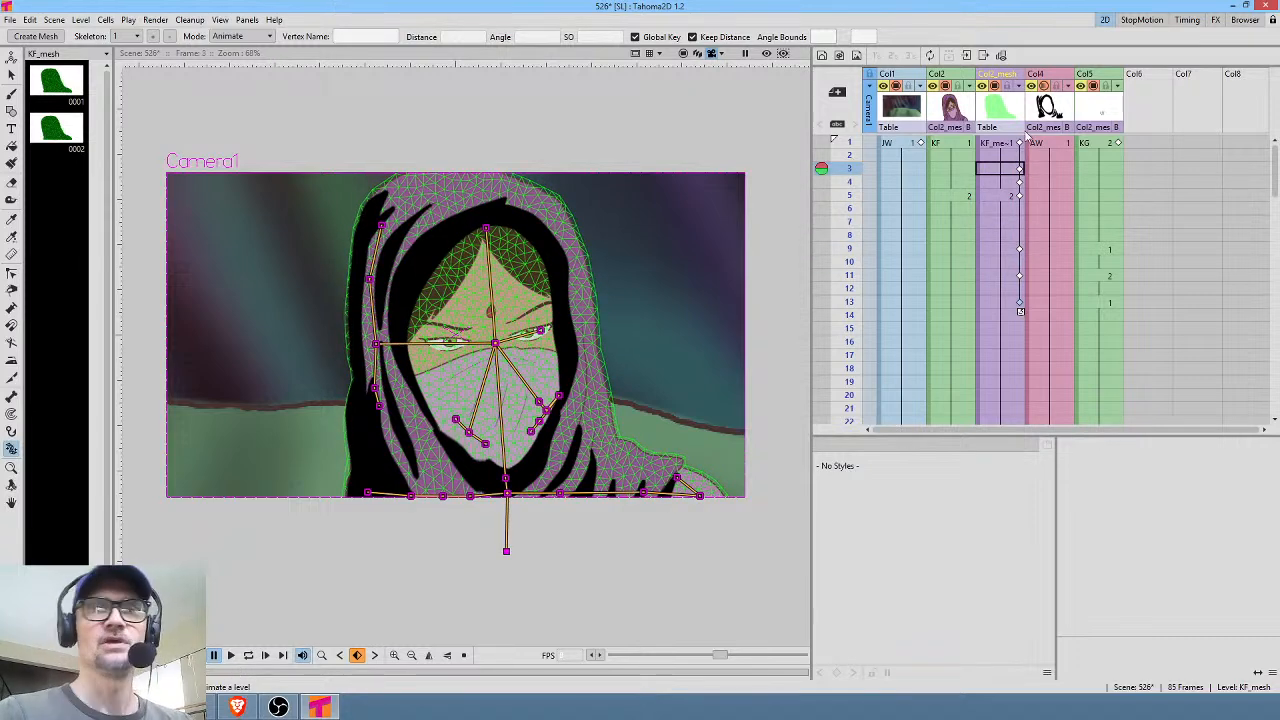
{"action": "left_click", "coordinate": [1010, 145]}
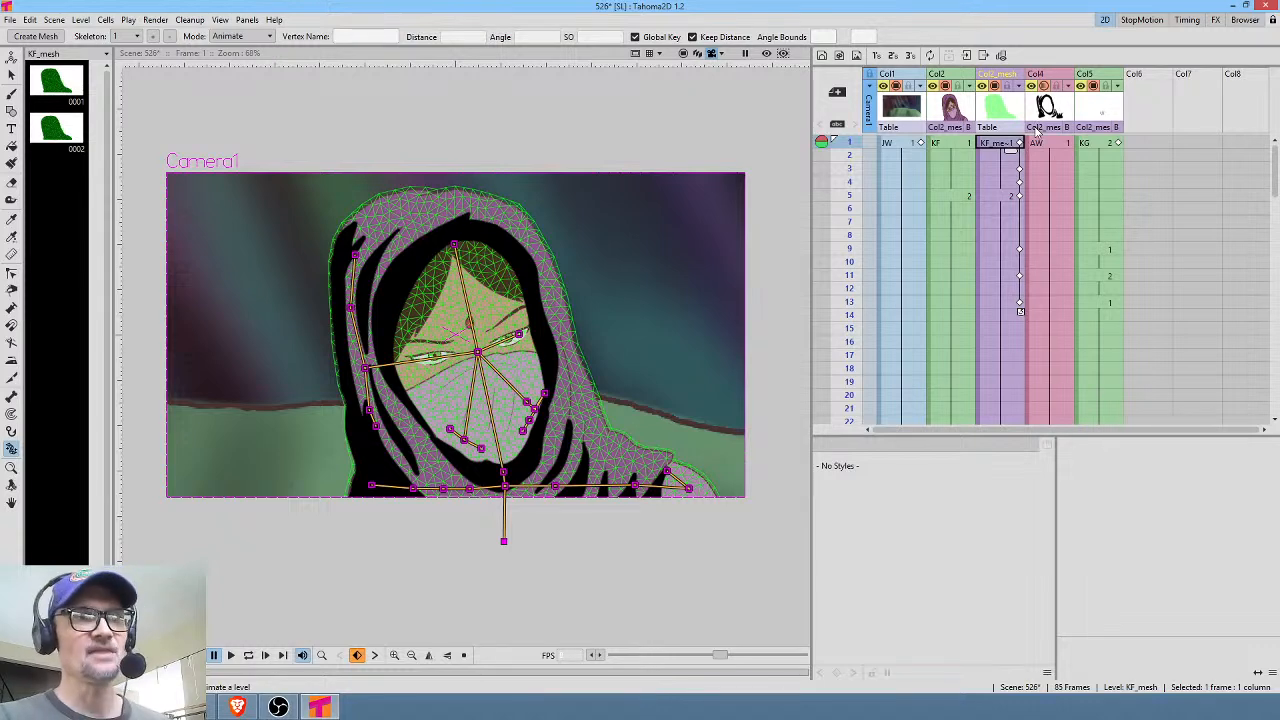
Select the Col2_mesh keyframe at frame 1 with the Animate tool and open an enlarged Function Editor.
{"action": "key", "text": "a"}
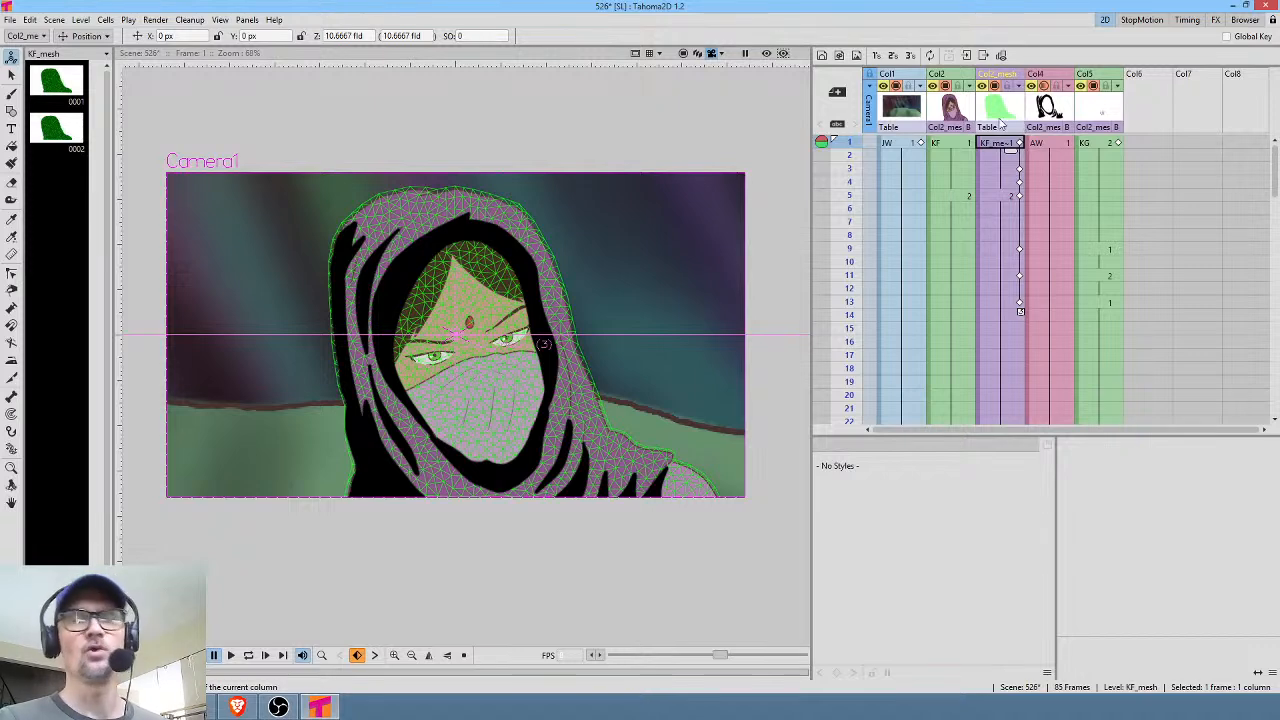
{"action": "left_click", "coordinate": [1021, 142]}
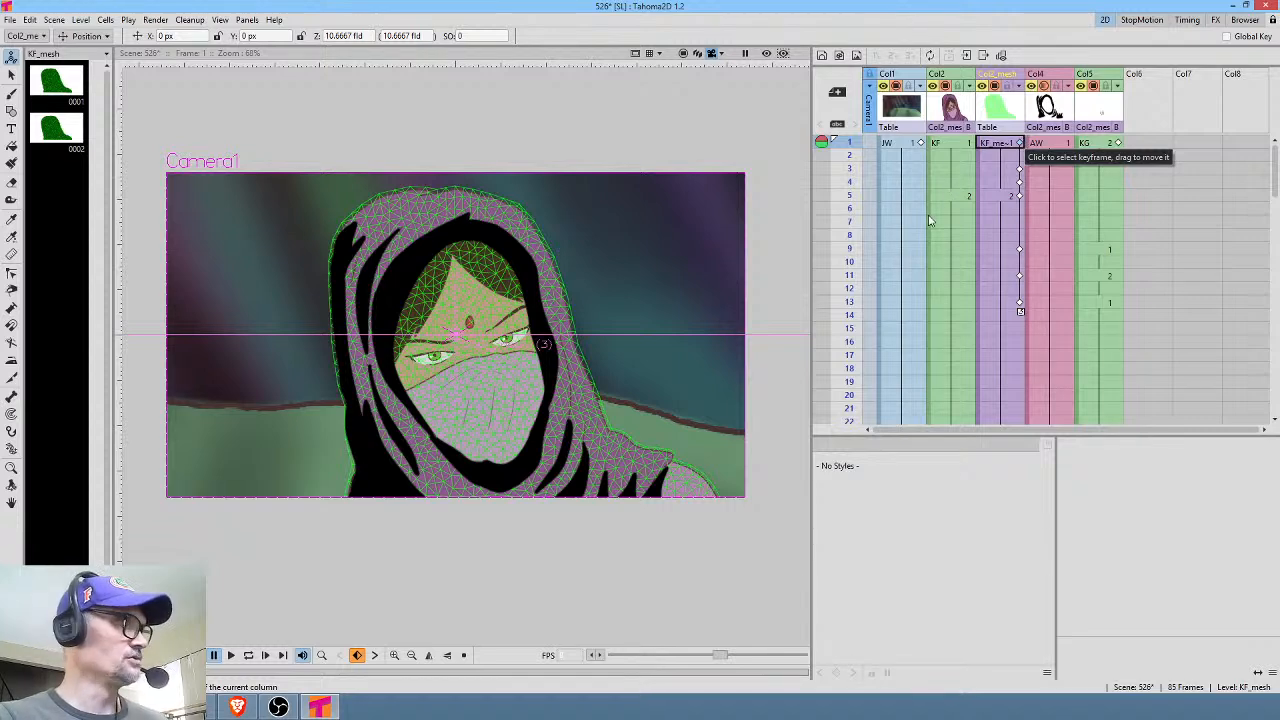
{"action": "key", "text": "ctrl+shift+f"}
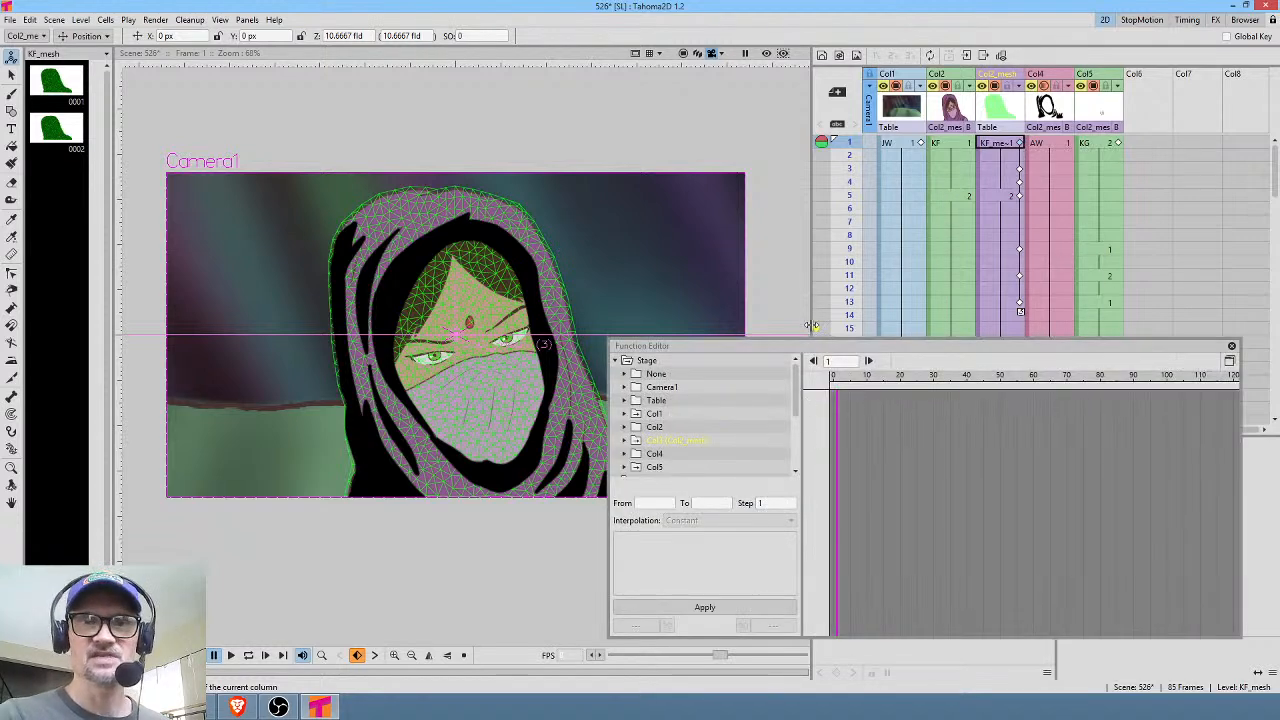
{"action": "left_click_drag", "start_coordinate": [800, 340], "coordinate": [789, 137]}
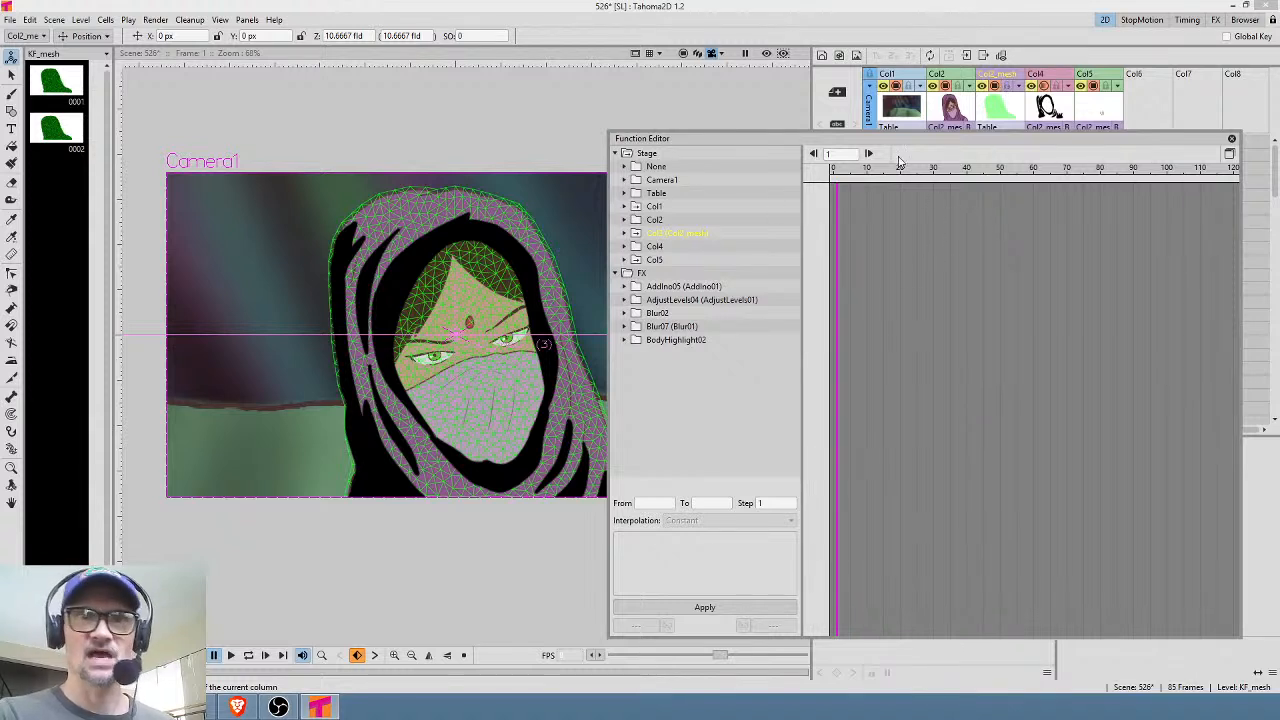
Display all animation curves of Col3 (Col2_mesh), including its Plastic Skeleton, in the Function Editor.
{"action": "left_click", "coordinate": [690, 236]}
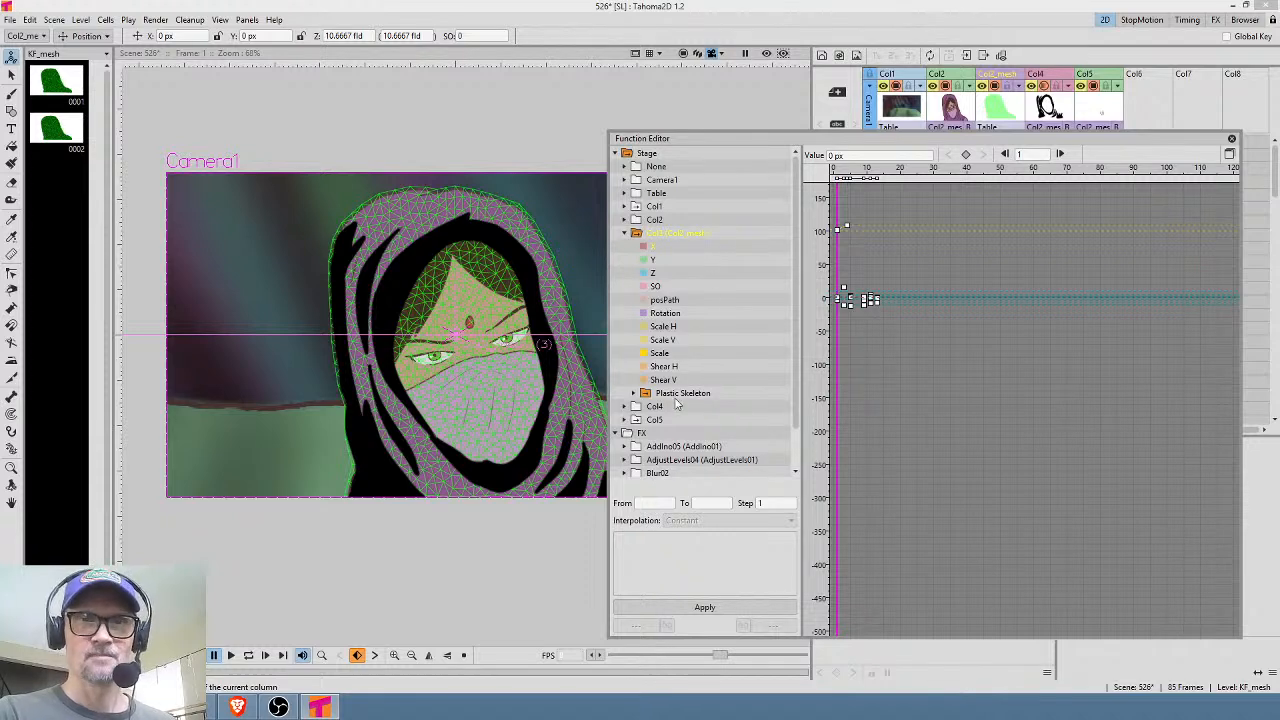
{"action": "left_click", "coordinate": [634, 393]}
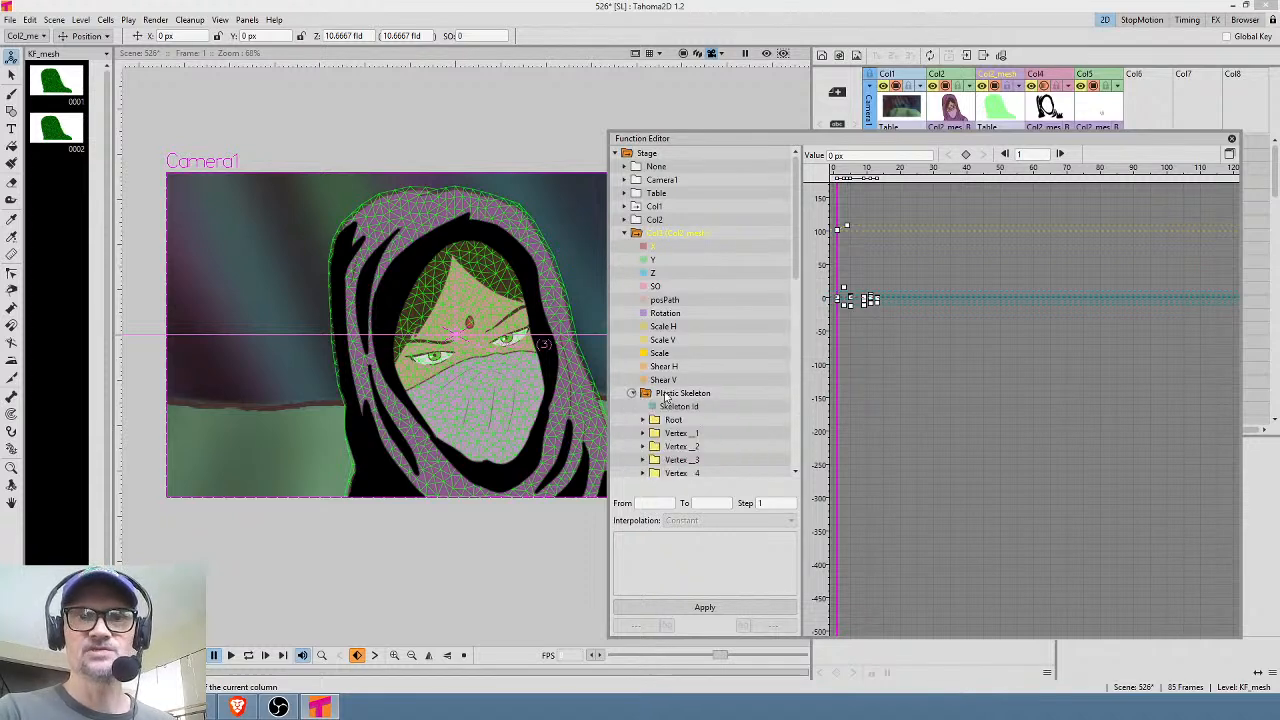
{"action": "left_click", "coordinate": [698, 392]}
{"action": "left_click", "coordinate": [631, 394]}
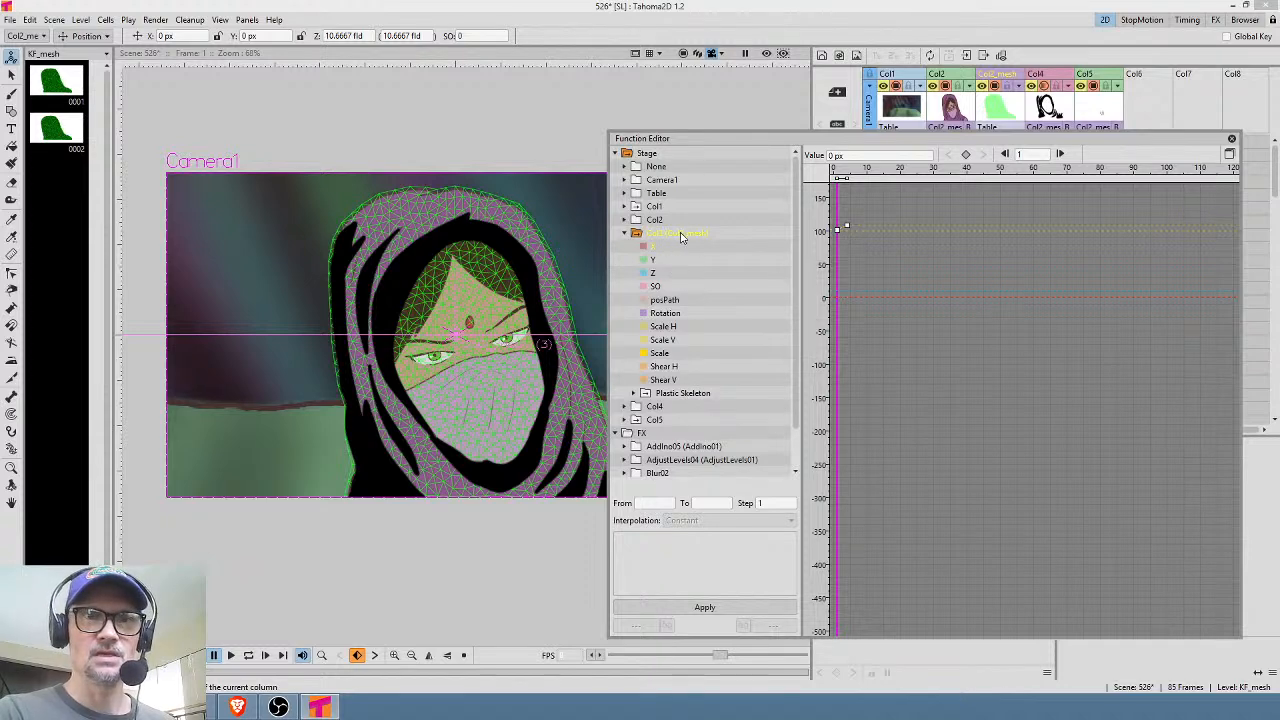
{"action": "left_click", "coordinate": [680, 237]}
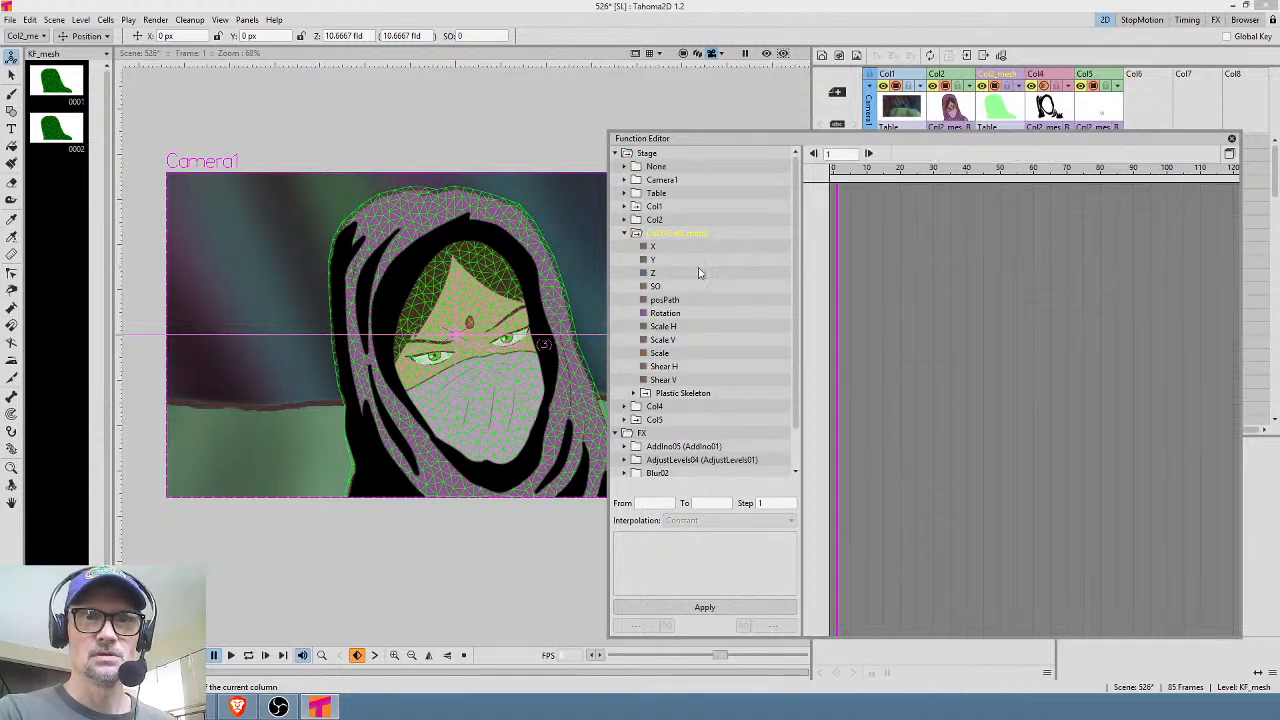
{"action": "left_click", "coordinate": [688, 330]}
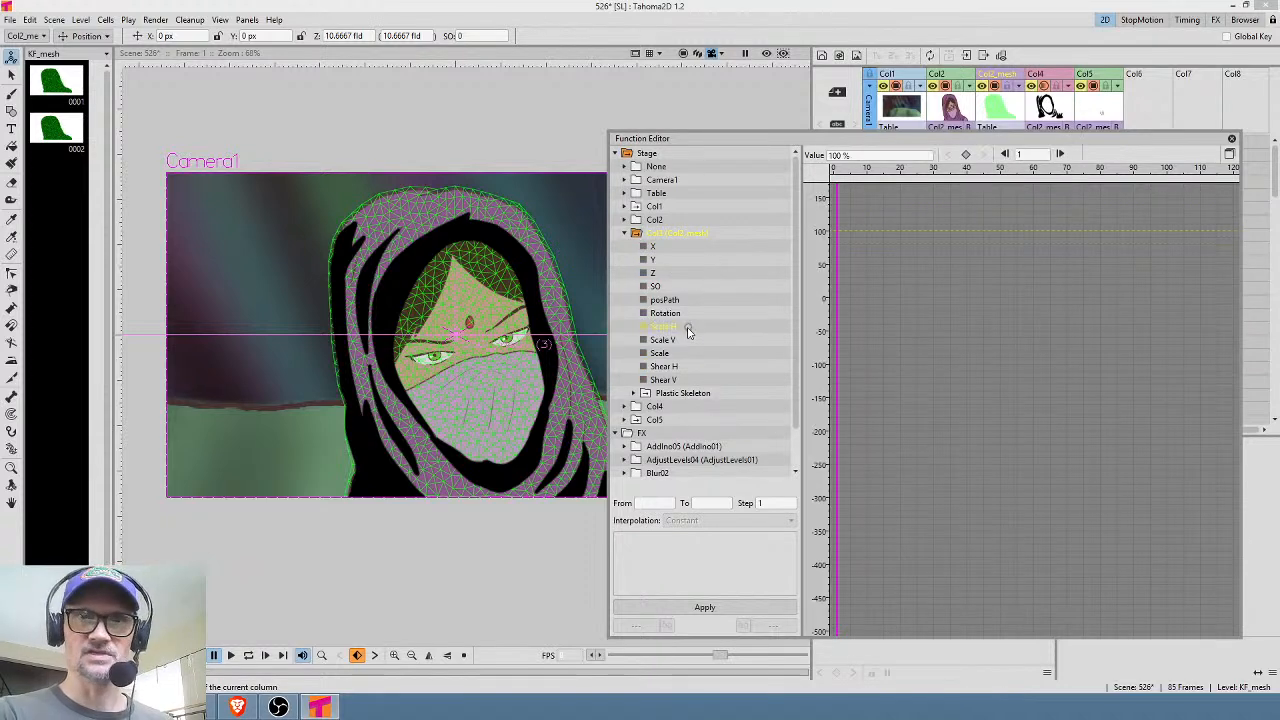
{"action": "left_click", "coordinate": [706, 234]}
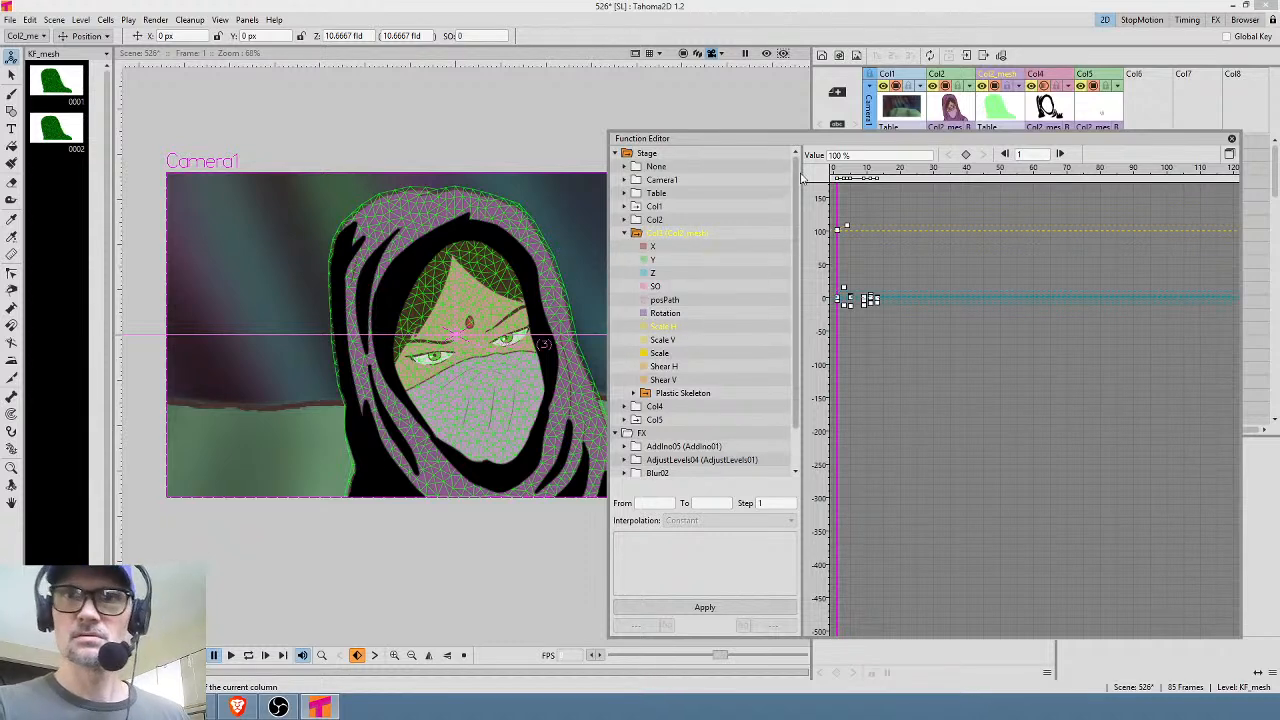
{"action": "left_click", "coordinate": [1048, 80]}
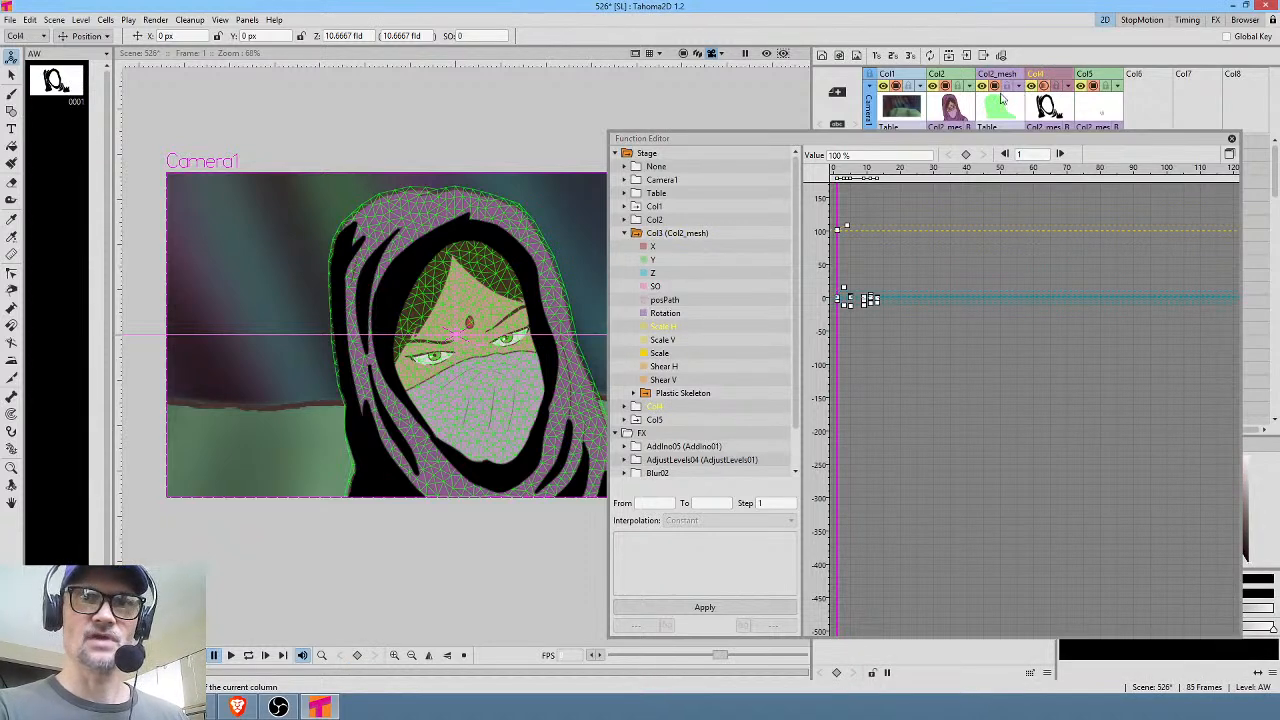
{"action": "left_click", "coordinate": [1005, 104]}
{"action": "left_click", "coordinate": [1050, 107]}
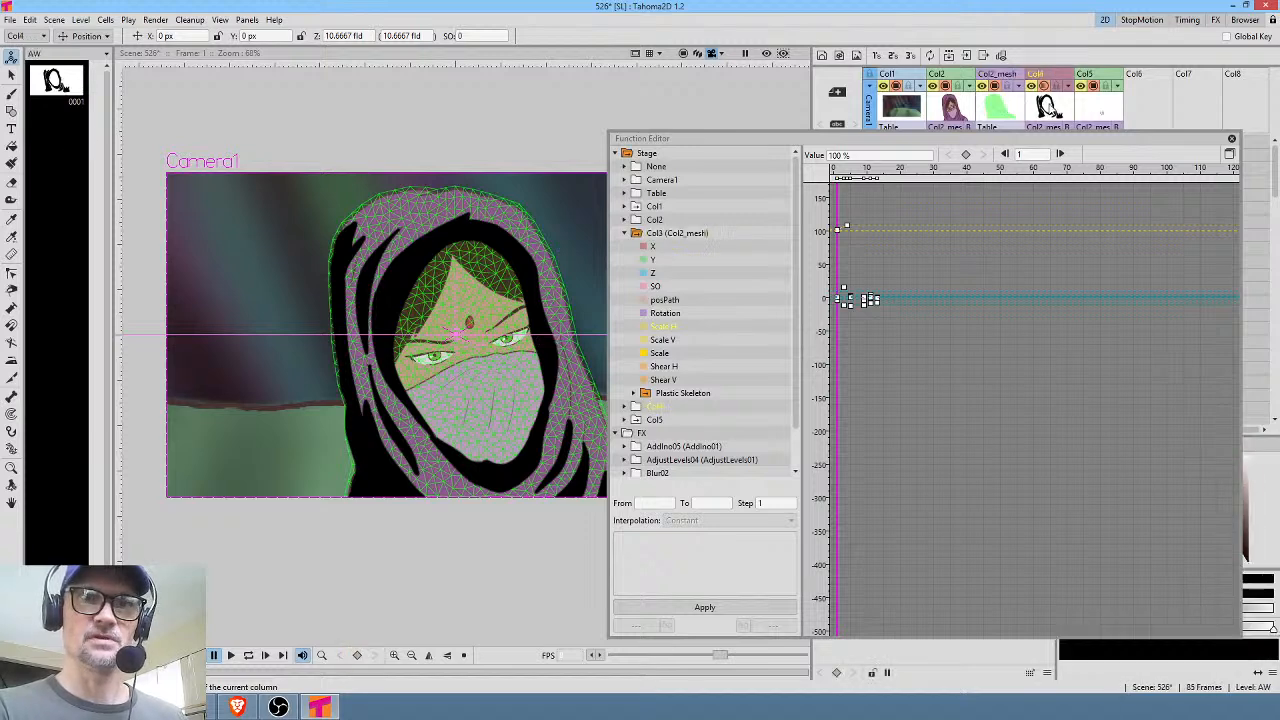
{"action": "left_click", "coordinate": [1105, 108]}
{"action": "left_click", "coordinate": [1054, 108]}
{"action": "left_click", "coordinate": [1005, 110]}
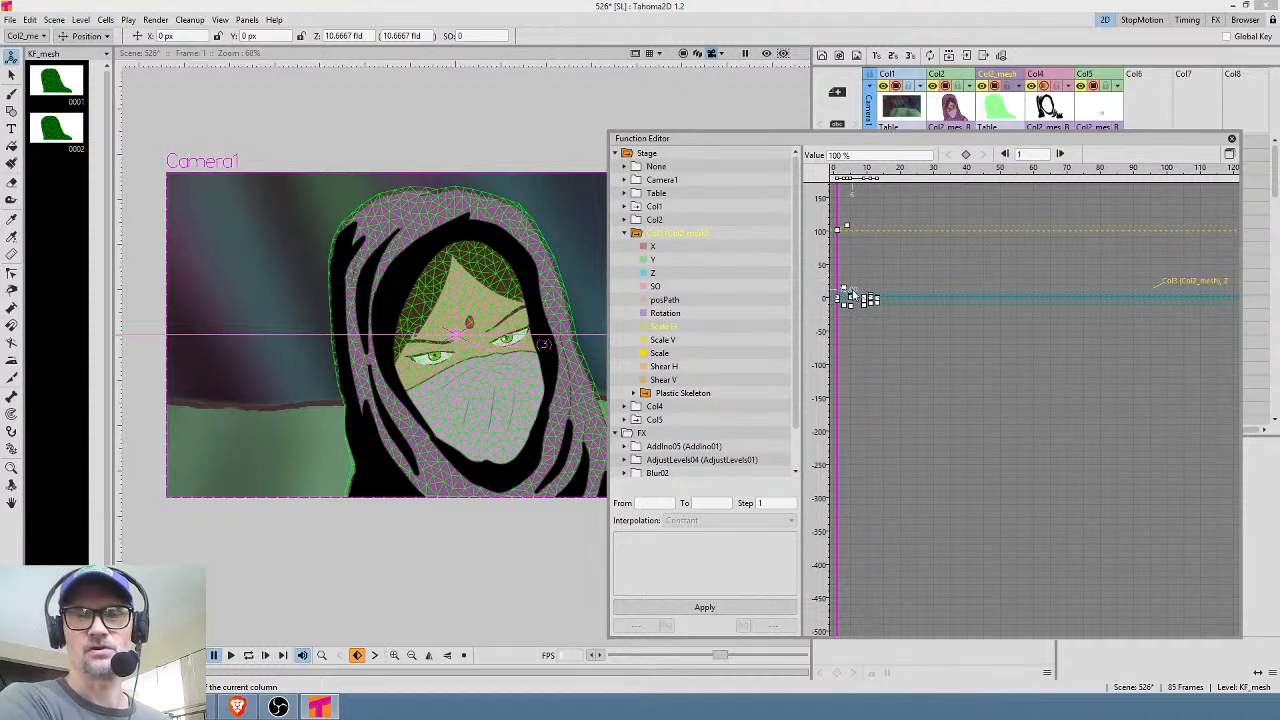
Widen the Function Editor and frame the Col2_mesh curve keyframes from frame 1 to frame 13.
{"action": "left_click_drag", "start_coordinate": [607, 326], "coordinate": [394, 310]}
{"action": "scroll", "coordinate": [718, 306], "scroll_direction": "up", "scroll_amount": 9}
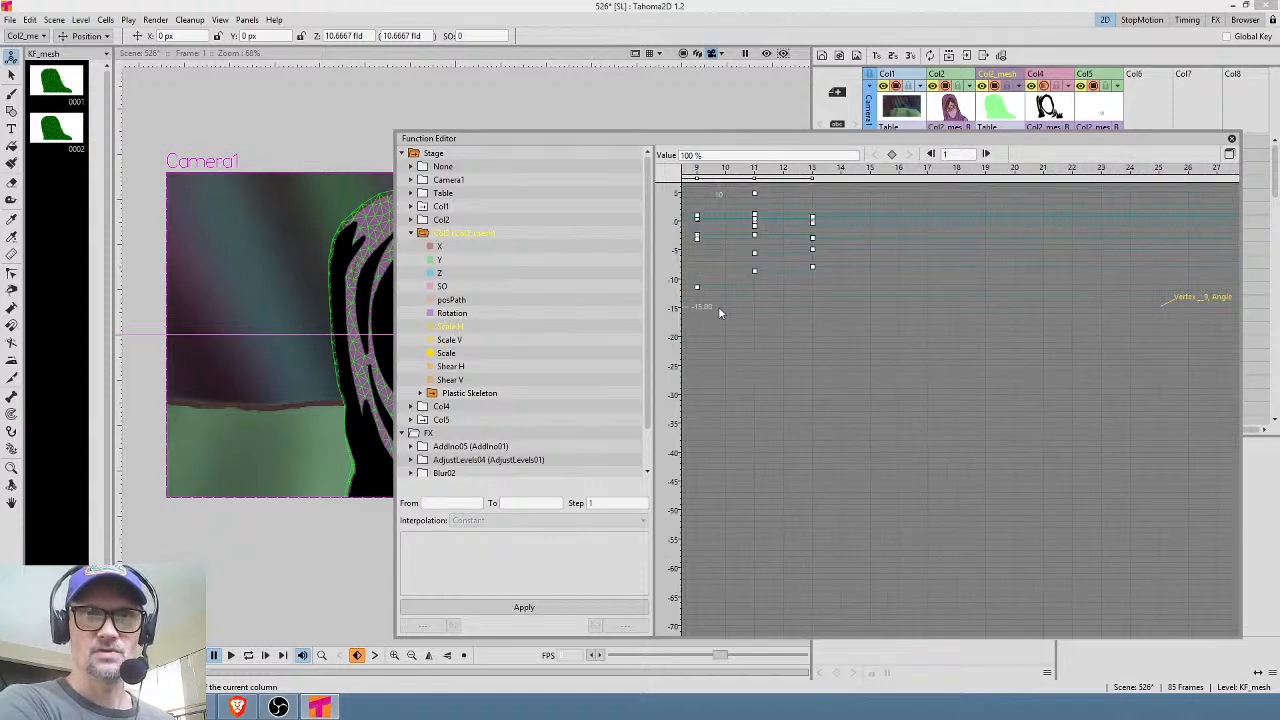
{"action": "left_click_drag", "start_coordinate": [772, 310], "coordinate": [1018, 392]}
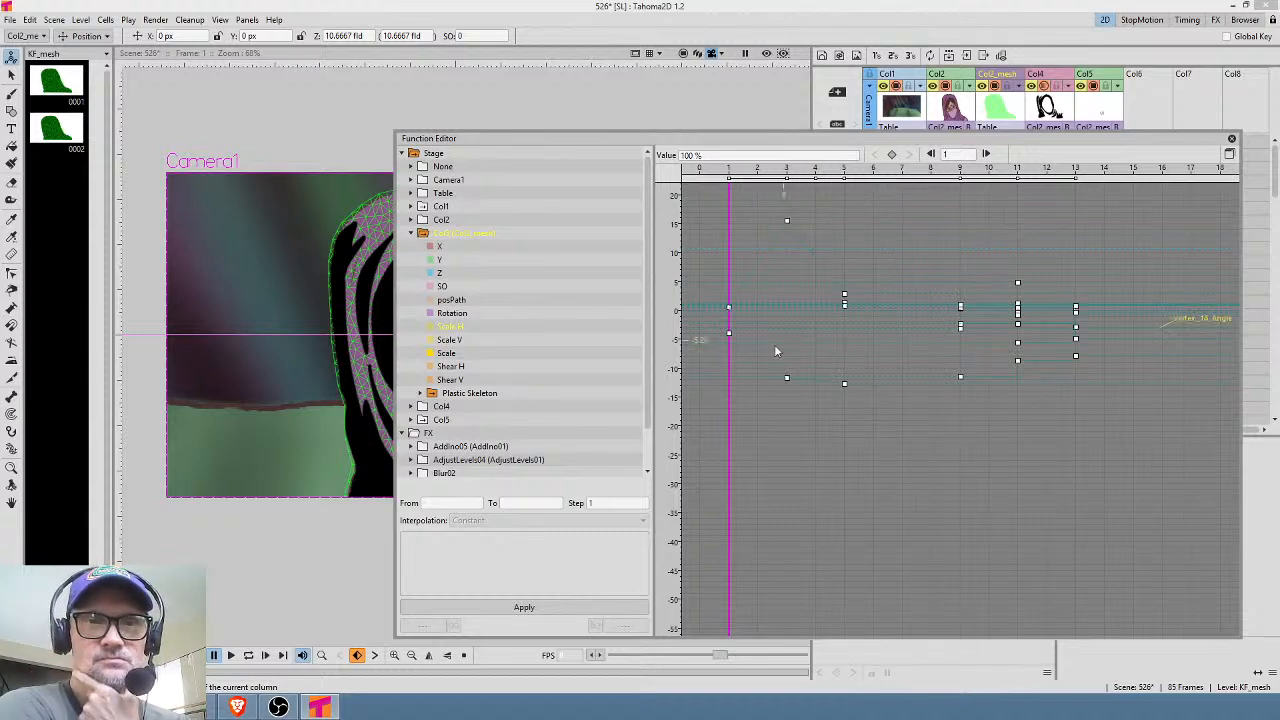
Compare the Function Editor's curve and spreadsheet views, and check the Scale V and Scale H channels of Col2_mesh in the spreadsheet.
{"action": "left_click", "coordinate": [1229, 155]}
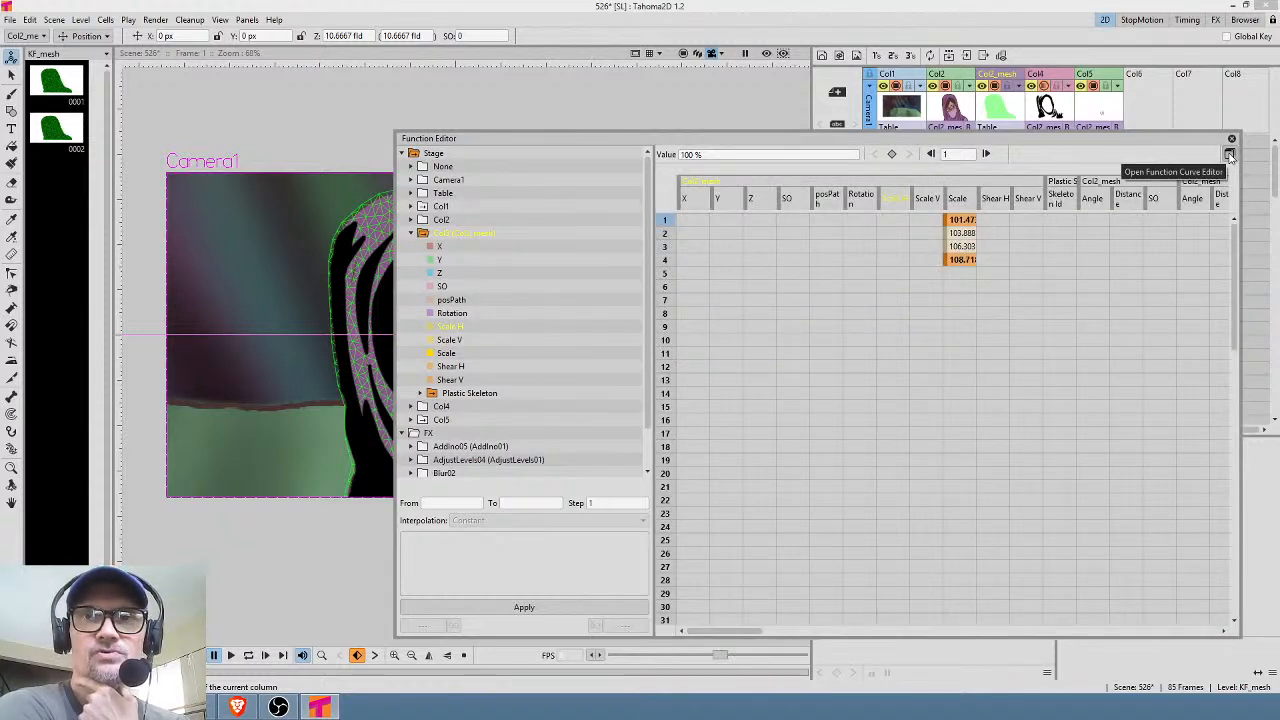
{"action": "left_click", "coordinate": [1229, 155]}
{"action": "left_click", "coordinate": [1229, 155]}
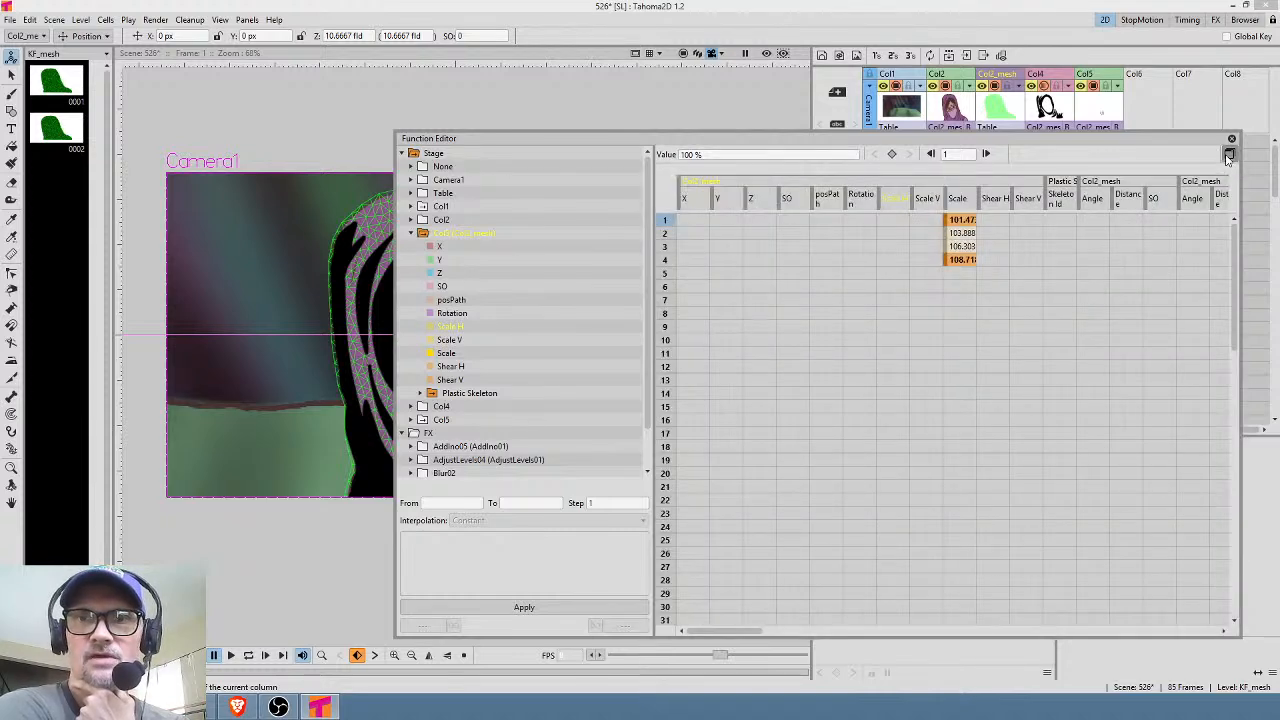
{"action": "left_click", "coordinate": [1229, 155]}
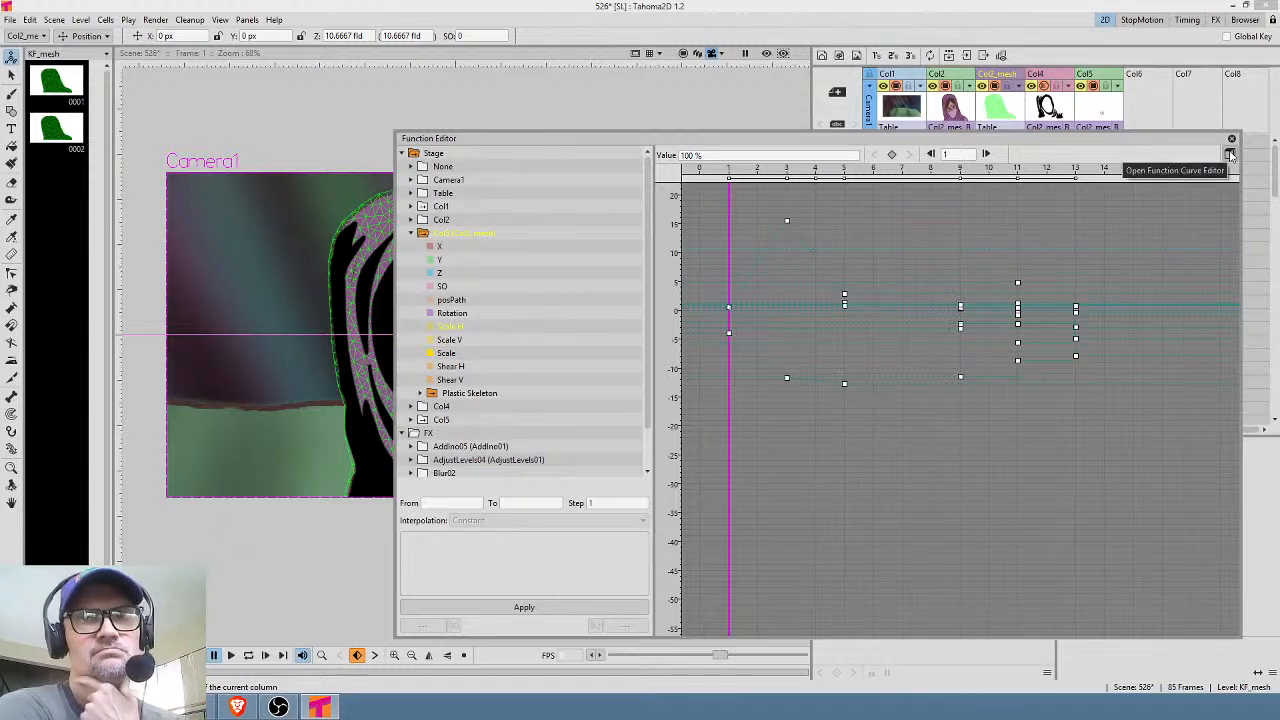
{"action": "left_click", "coordinate": [1229, 155]}
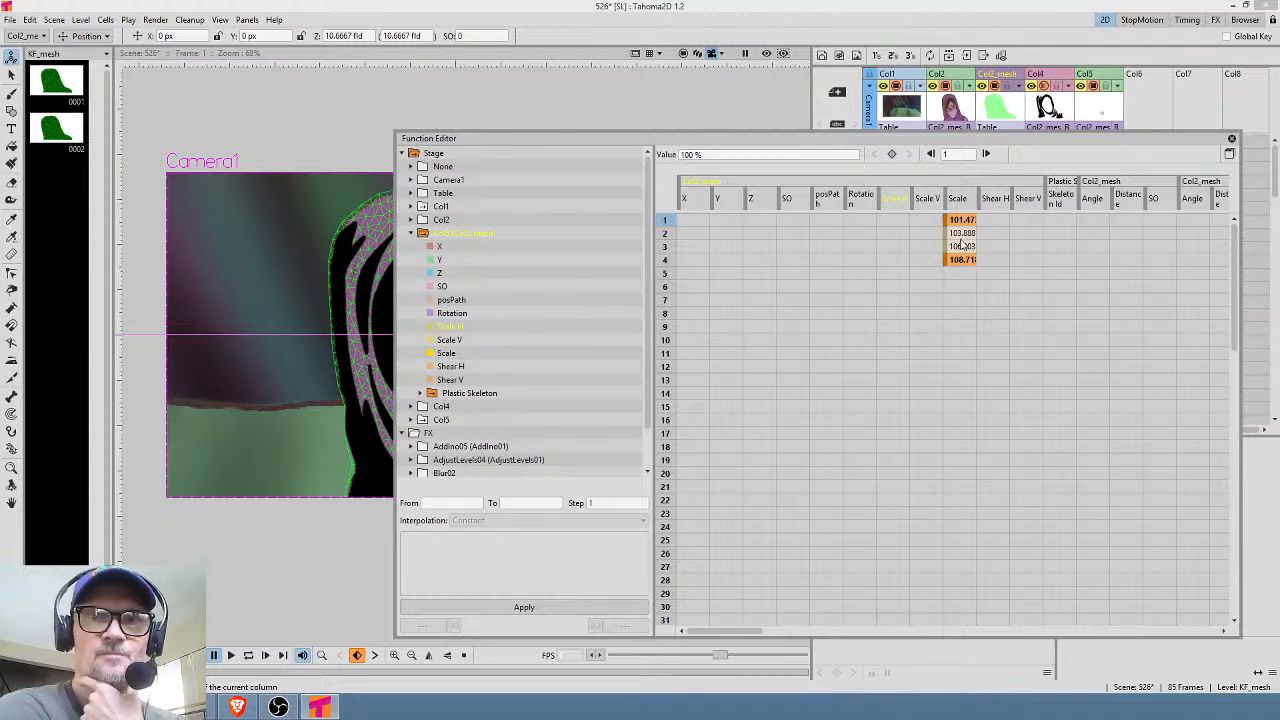
{"action": "left_click", "coordinate": [469, 341]}
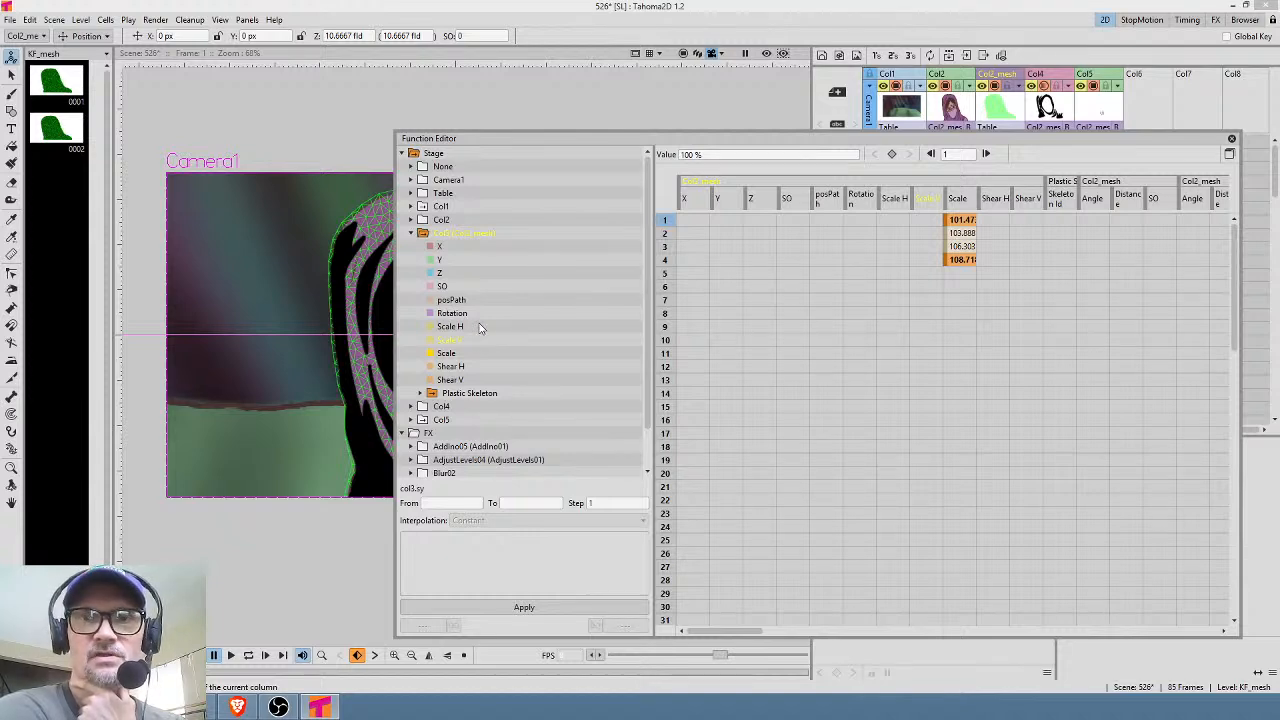
{"action": "left_click", "coordinate": [479, 328]}
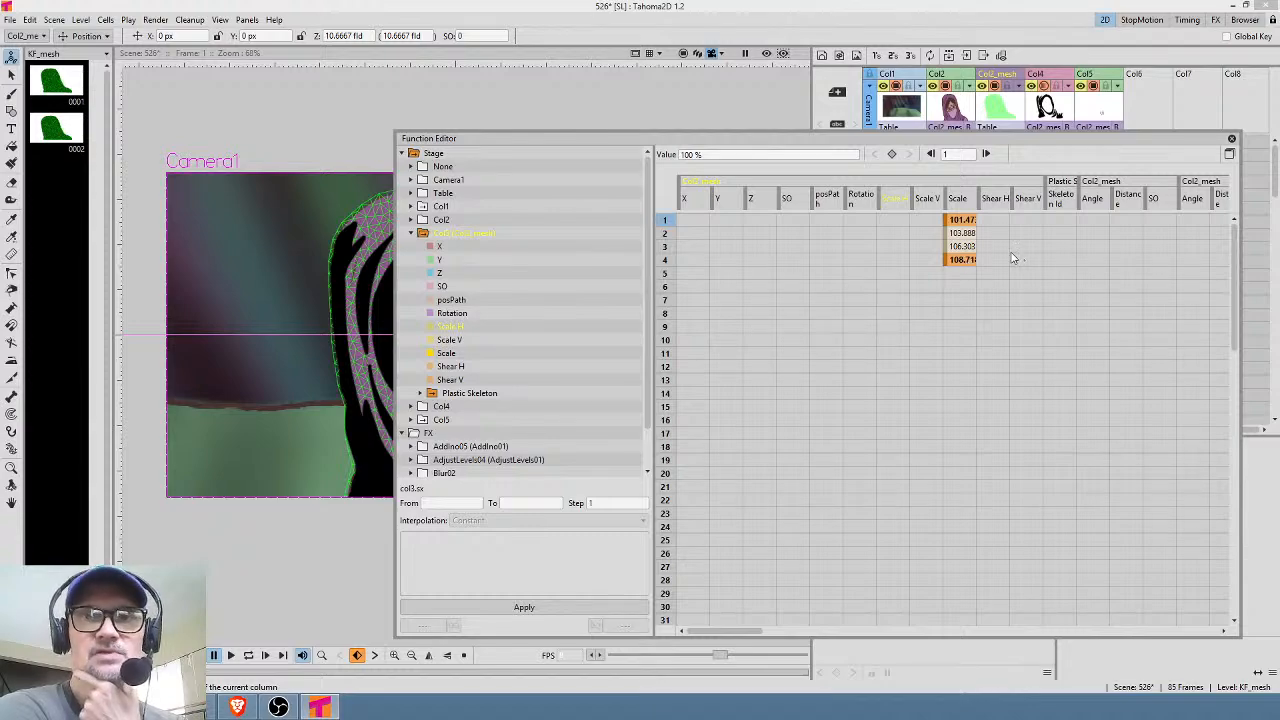
Delete the Scale values of Col2_mesh from frame 1 to frame 4 and close the Function Editor.
{"action": "mouse_move", "coordinate": [884, 142]}
{"action": "left_mouse_down"}
{"action": "mouse_move", "coordinate": [866, 127]}
{"action": "mouse_move", "coordinate": [822, 0]}
{"action": "mouse_move", "coordinate": [843, 0]}
{"action": "mouse_move", "coordinate": [866, 151]}
{"action": "mouse_move", "coordinate": [764, 106]}
{"action": "mouse_move", "coordinate": [944, 106]}
{"action": "mouse_move", "coordinate": [1085, 197]}
{"action": "mouse_move", "coordinate": [859, 150]}
{"action": "mouse_move", "coordinate": [958, 128]}
{"action": "mouse_move", "coordinate": [876, 141]}
{"action": "left_mouse_up"}
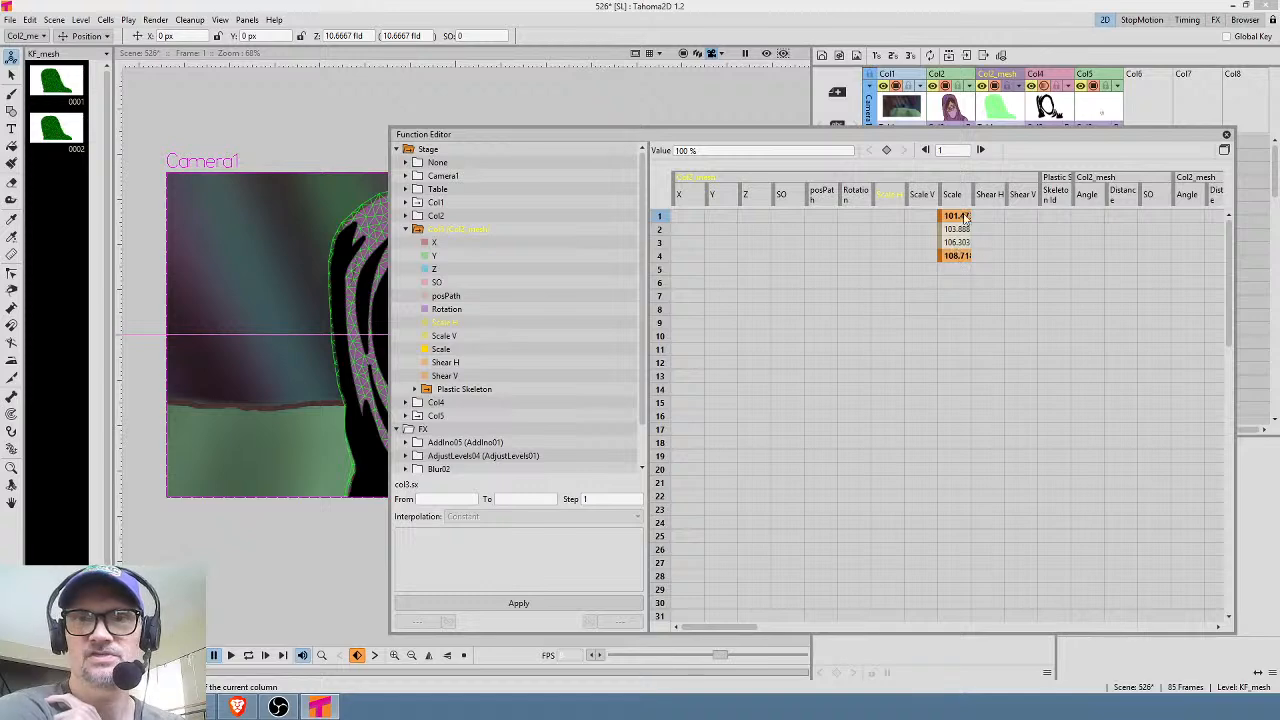
{"action": "left_click_drag", "start_coordinate": [957, 216], "coordinate": [957, 258]}
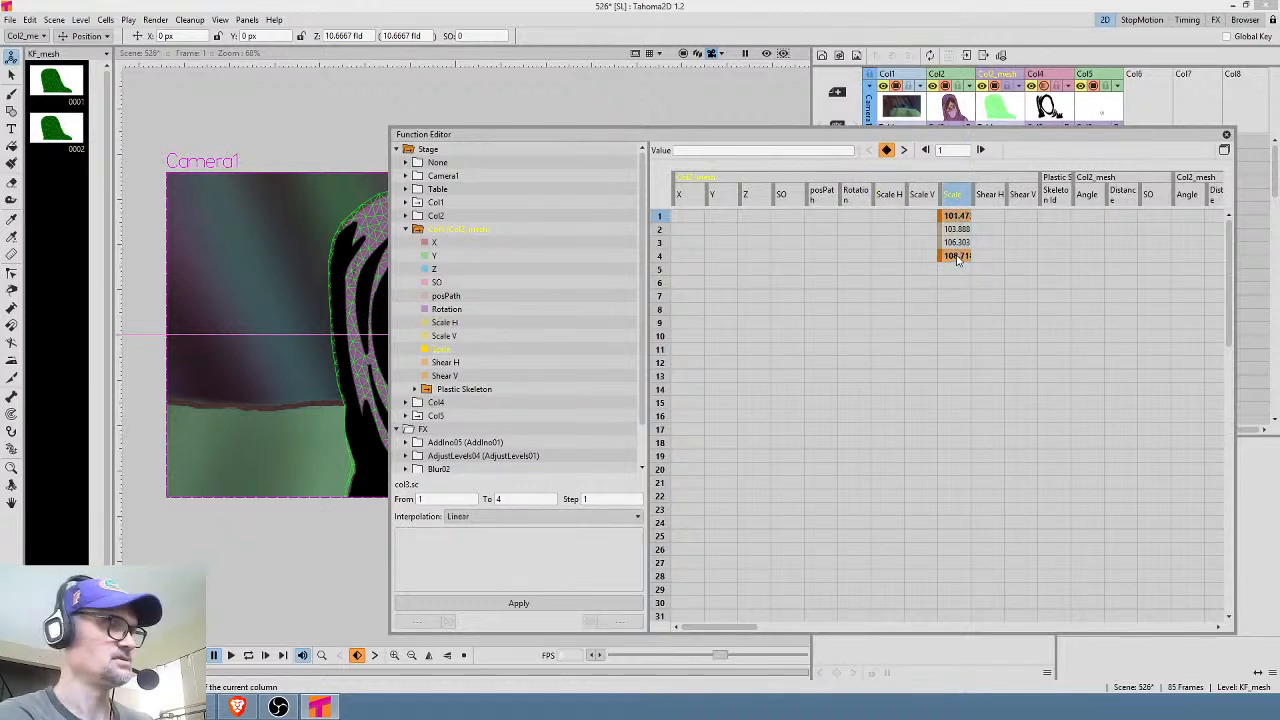
{"action": "key", "text": "Delete"}
{"action": "left_click_drag", "start_coordinate": [605, 130], "coordinate": [640, 0]}
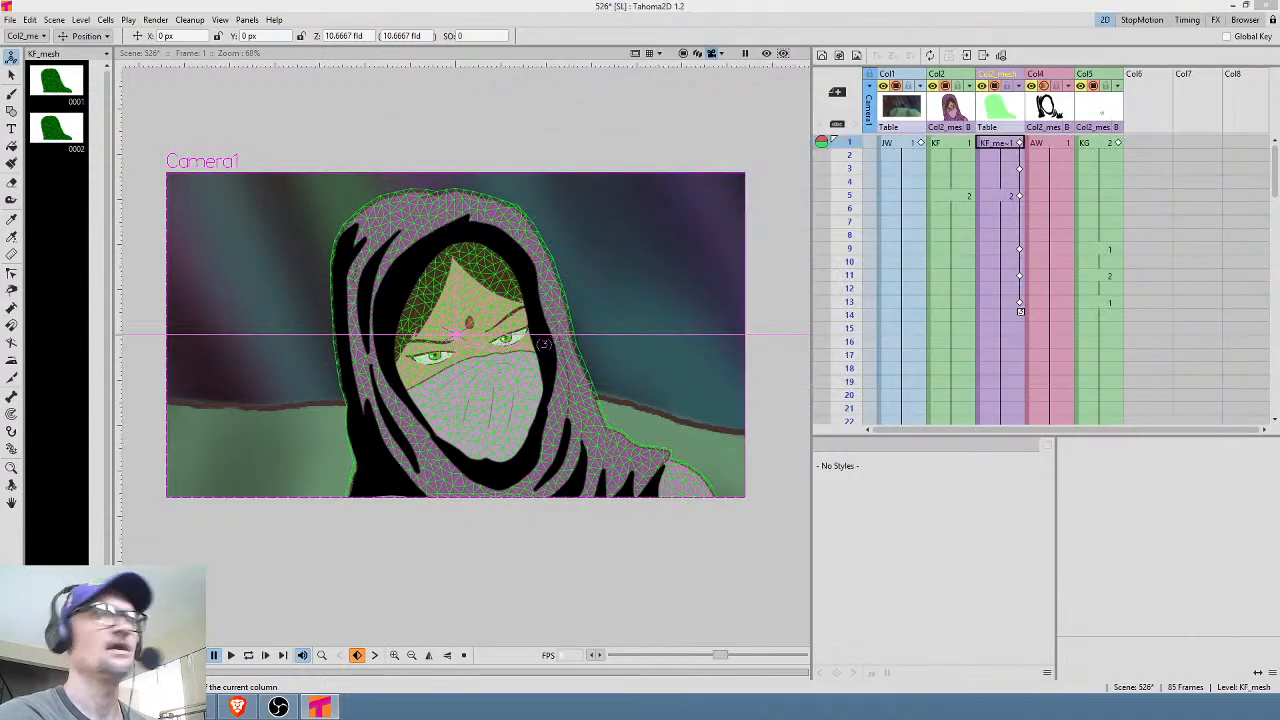
{"action": "mouse_move", "coordinate": [851, 148]}
{"action": "left_mouse_down"}
{"action": "mouse_move", "coordinate": [847, 343]}
{"action": "mouse_move", "coordinate": [849, 143]}
{"action": "left_mouse_up"}
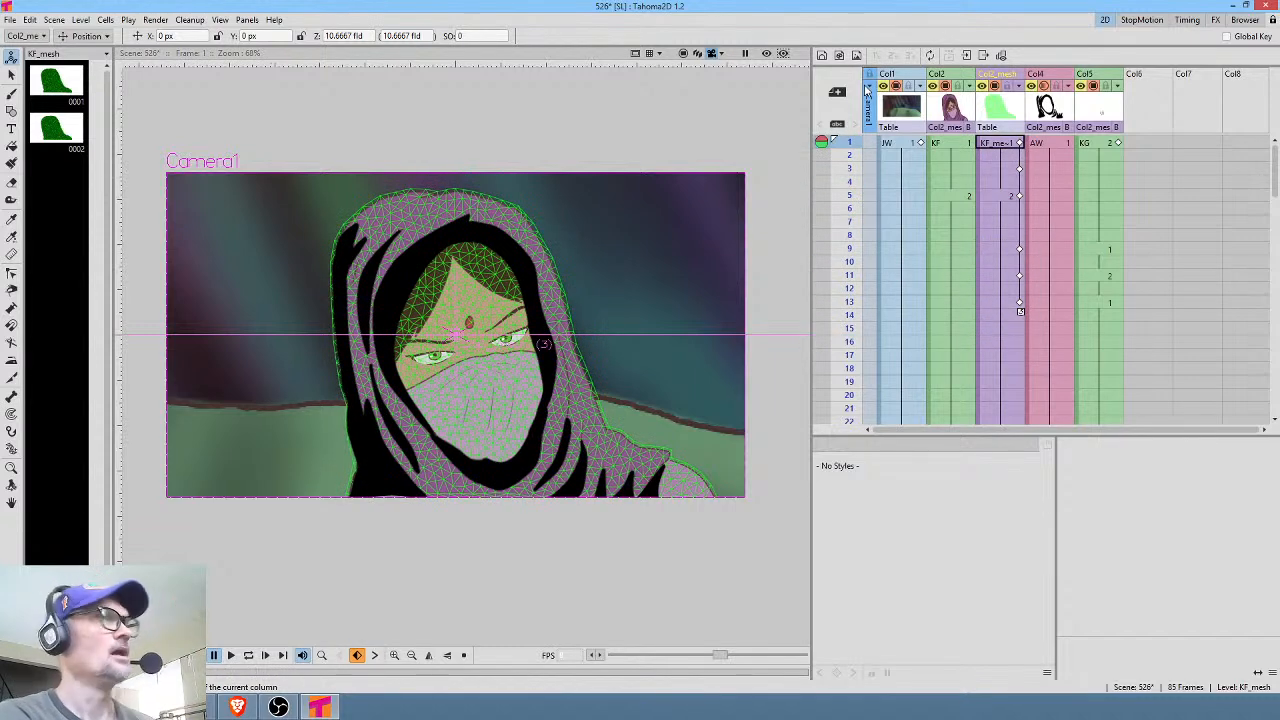
{"action": "left_click_drag", "start_coordinate": [0, 0], "coordinate": [1047, 111]}
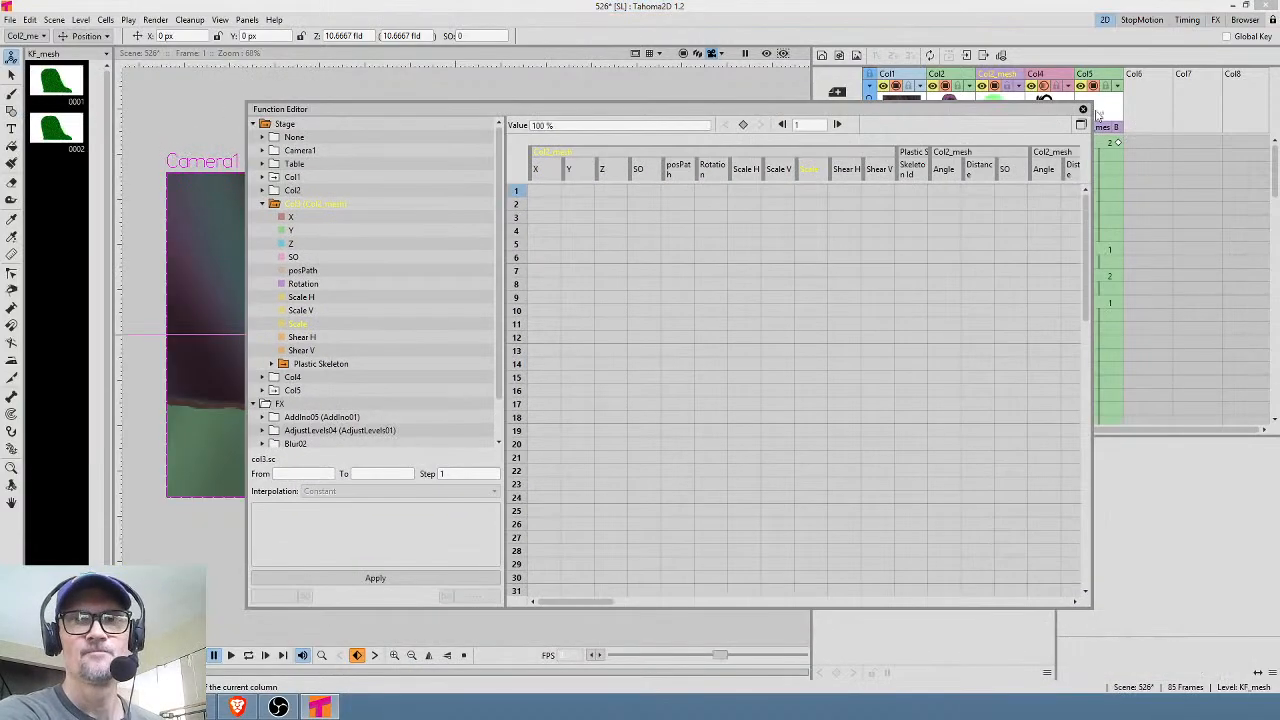
{"action": "left_click", "coordinate": [1082, 109]}
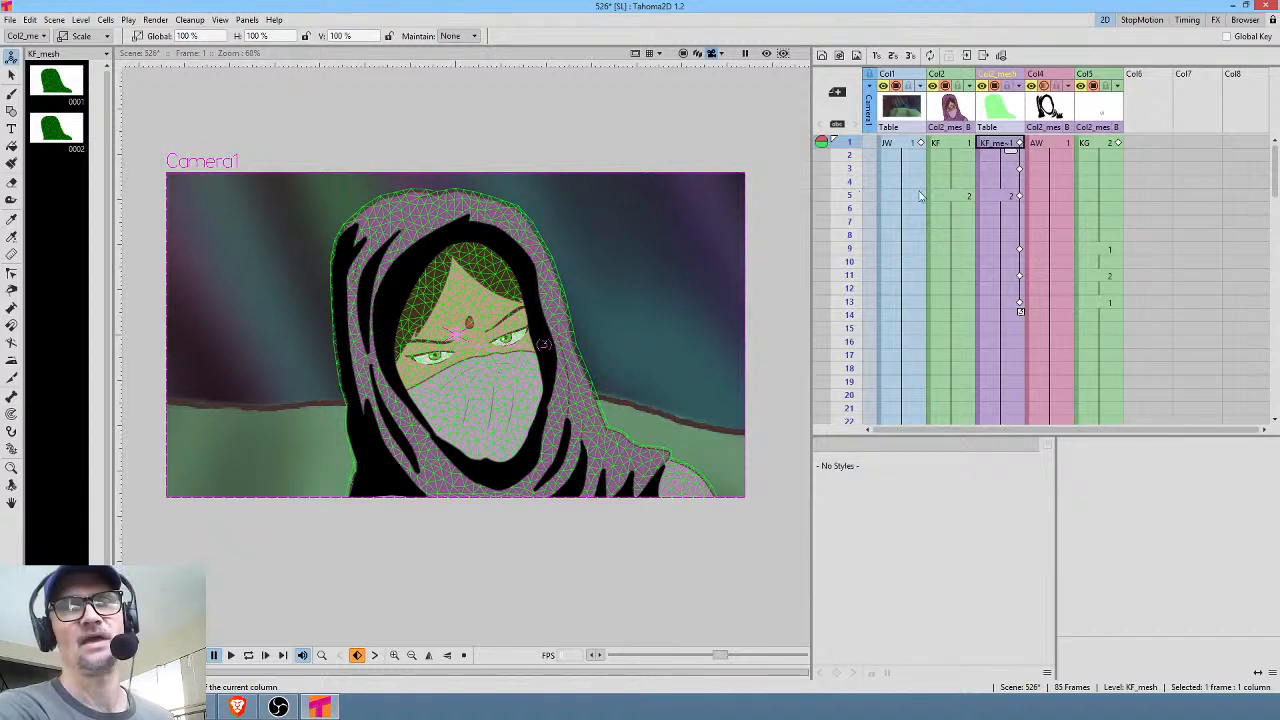
Scrub through the first 13 frames and check the Col2_mesh keyframes at frames 9, 11 and 13.
{"action": "mouse_move", "coordinate": [852, 145]}
{"action": "left_mouse_down"}
{"action": "mouse_move", "coordinate": [840, 263]}
{"action": "mouse_move", "coordinate": [822, 113]}
{"action": "left_mouse_up"}
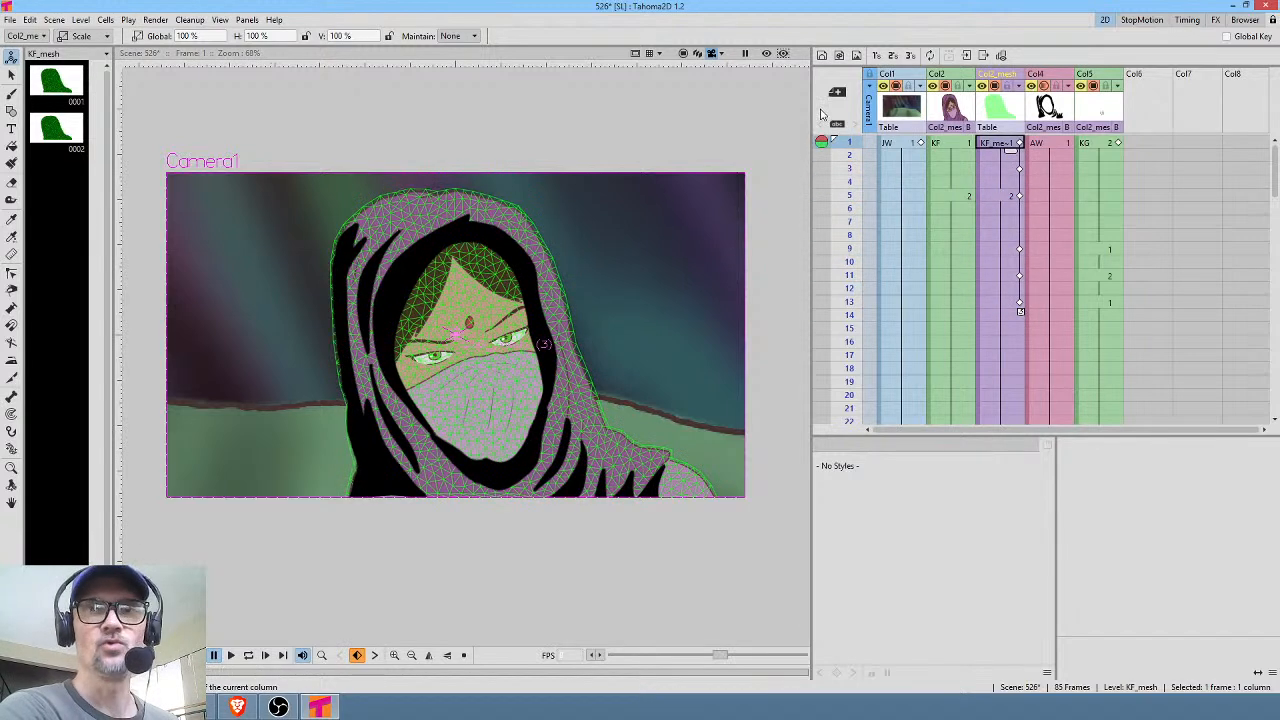
{"action": "left_click", "coordinate": [823, 181]}
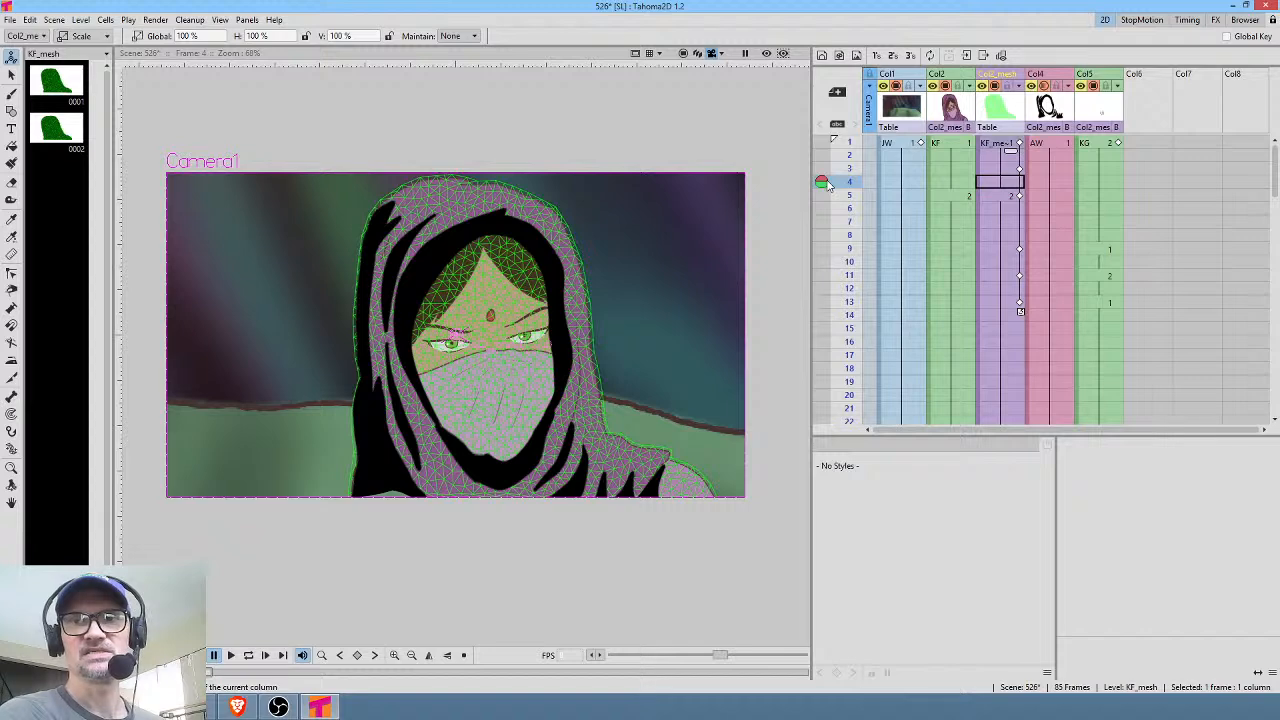
{"action": "mouse_move", "coordinate": [836, 187]}
{"action": "left_mouse_down"}
{"action": "mouse_move", "coordinate": [845, 337]}
{"action": "mouse_move", "coordinate": [845, 287]}
{"action": "mouse_move", "coordinate": [869, 258]}
{"action": "mouse_move", "coordinate": [875, 328]}
{"action": "mouse_move", "coordinate": [884, 240]}
{"action": "mouse_move", "coordinate": [900, 264]}
{"action": "left_mouse_up"}
{"action": "left_click_drag", "start_coordinate": [1037, 265], "coordinate": [1030, 262]}
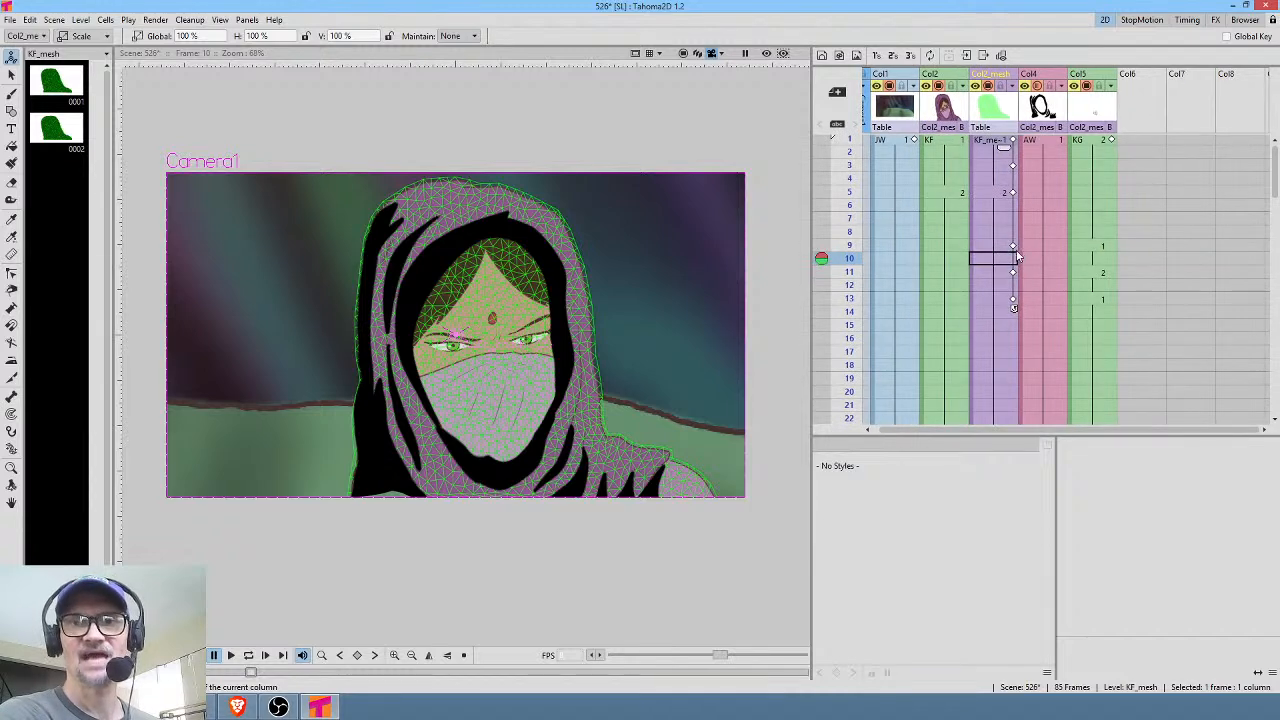
{"action": "left_click", "coordinate": [1013, 246]}
{"action": "left_click", "coordinate": [1013, 274]}
{"action": "left_click", "coordinate": [1013, 299]}
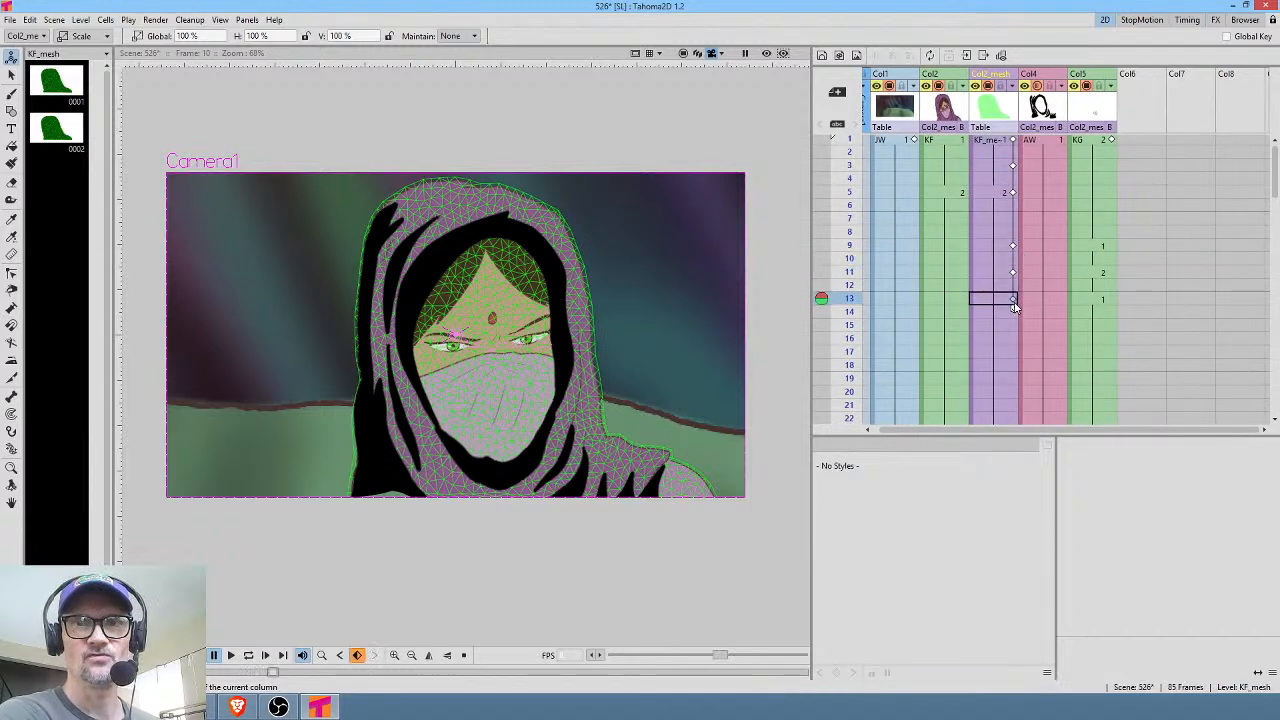
{"action": "left_click", "coordinate": [852, 233]}
{"action": "mouse_move", "coordinate": [852, 258]}
{"action": "left_mouse_down"}
{"action": "mouse_move", "coordinate": [853, 211]}
{"action": "mouse_move", "coordinate": [826, 362]}
{"action": "mouse_move", "coordinate": [868, 178]}
{"action": "mouse_move", "coordinate": [862, 133]}
{"action": "mouse_move", "coordinate": [858, 218]}
{"action": "left_mouse_up"}
{"action": "scroll", "coordinate": [586, 379], "scroll_direction": "up", "scroll_amount": 4}
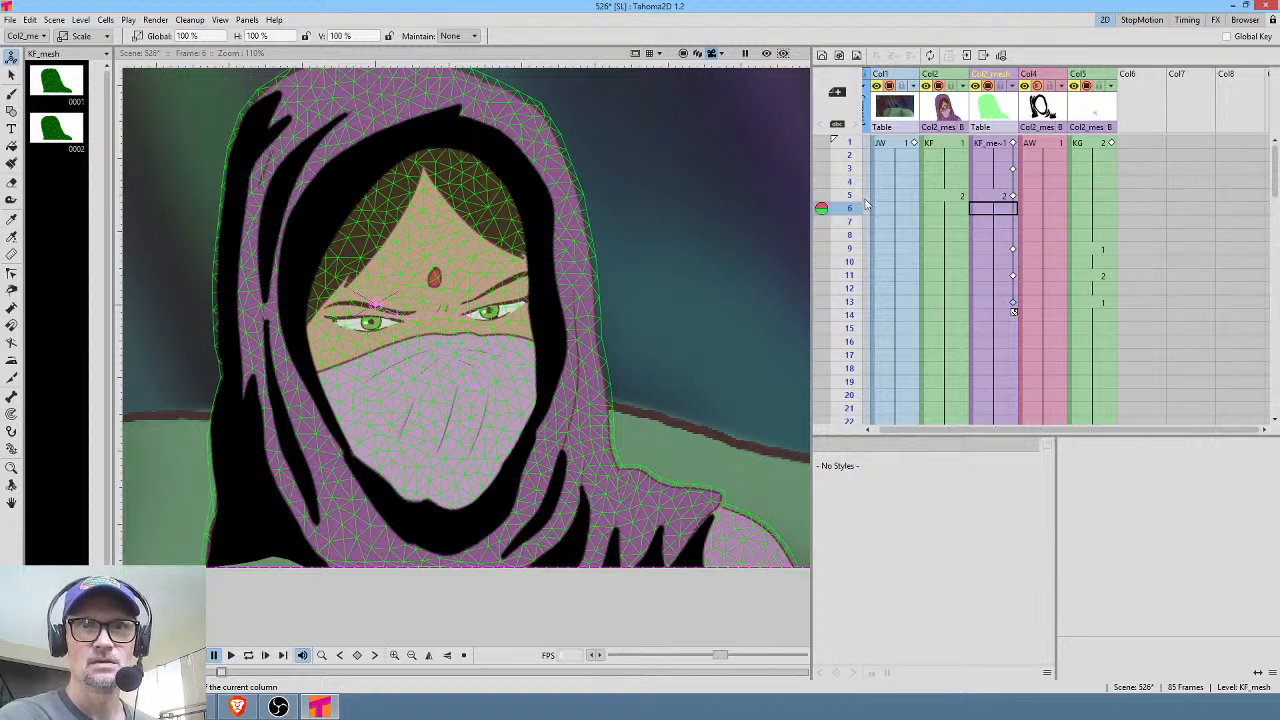
Cut frames 1 to 4 from the Col2 and Col2_mesh columns and check the motion over the opening frames.
{"action": "left_click", "coordinate": [948, 144]}
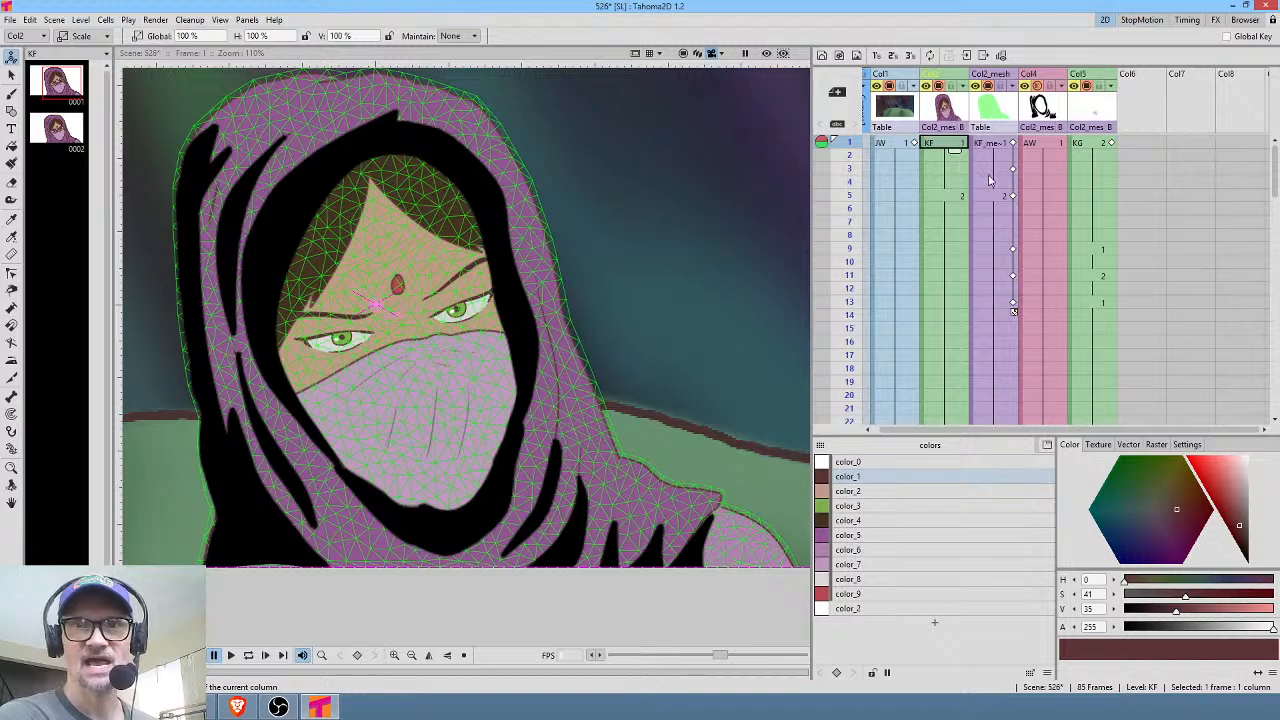
{"action": "left_click", "coordinate": [989, 179], "text": "shift"}
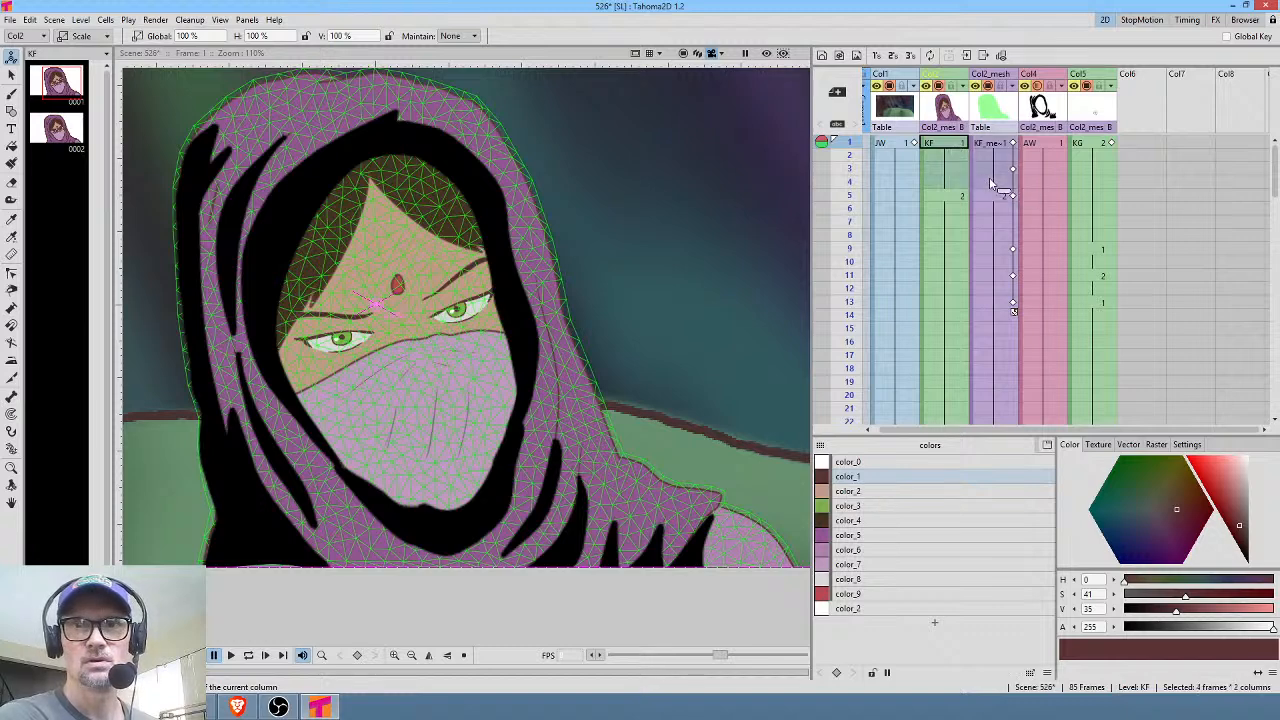
{"action": "key", "text": "ctrl+x"}
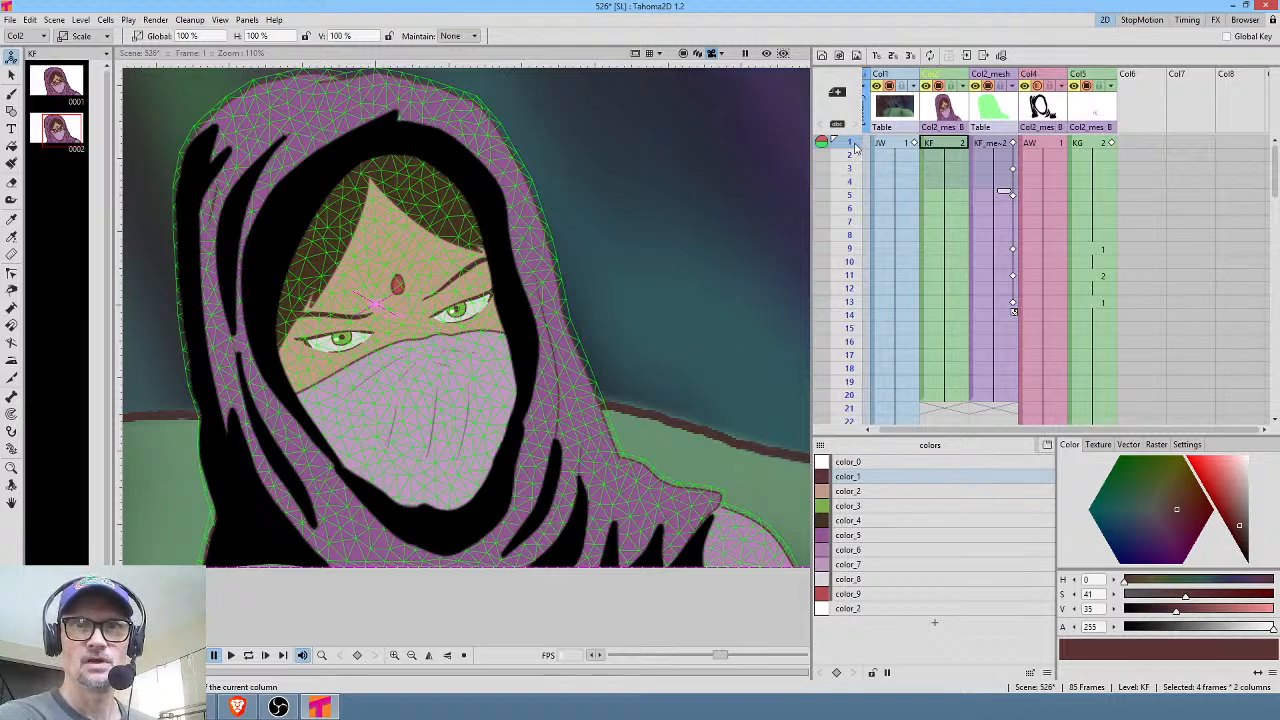
{"action": "key", "text": "Down"}
{"action": "key", "text": "Down"}
{"action": "key", "text": "Down"}
{"action": "key", "text": "Down"}
{"action": "key", "text": "Down"}
{"action": "key", "text": "Down"}
{"action": "key", "text": "Down"}
{"action": "left_click_drag", "start_coordinate": [855, 208], "coordinate": [857, 105]}
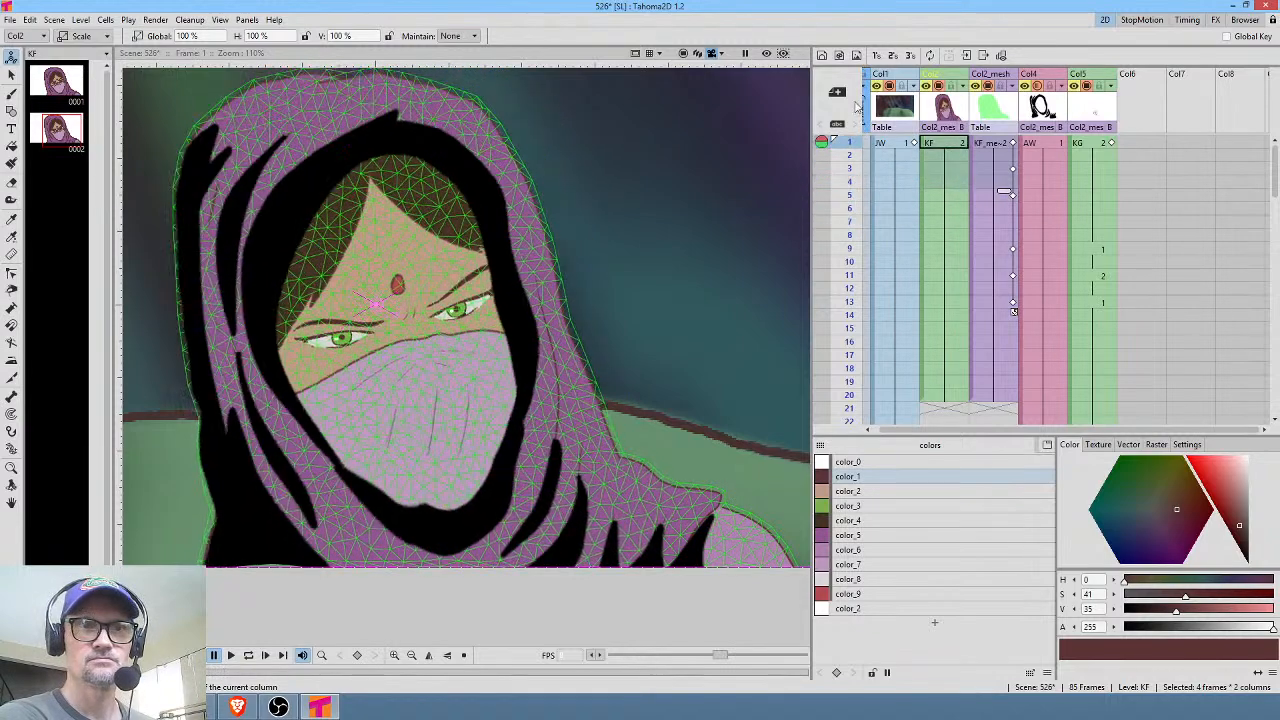
{"action": "left_click", "coordinate": [851, 195]}
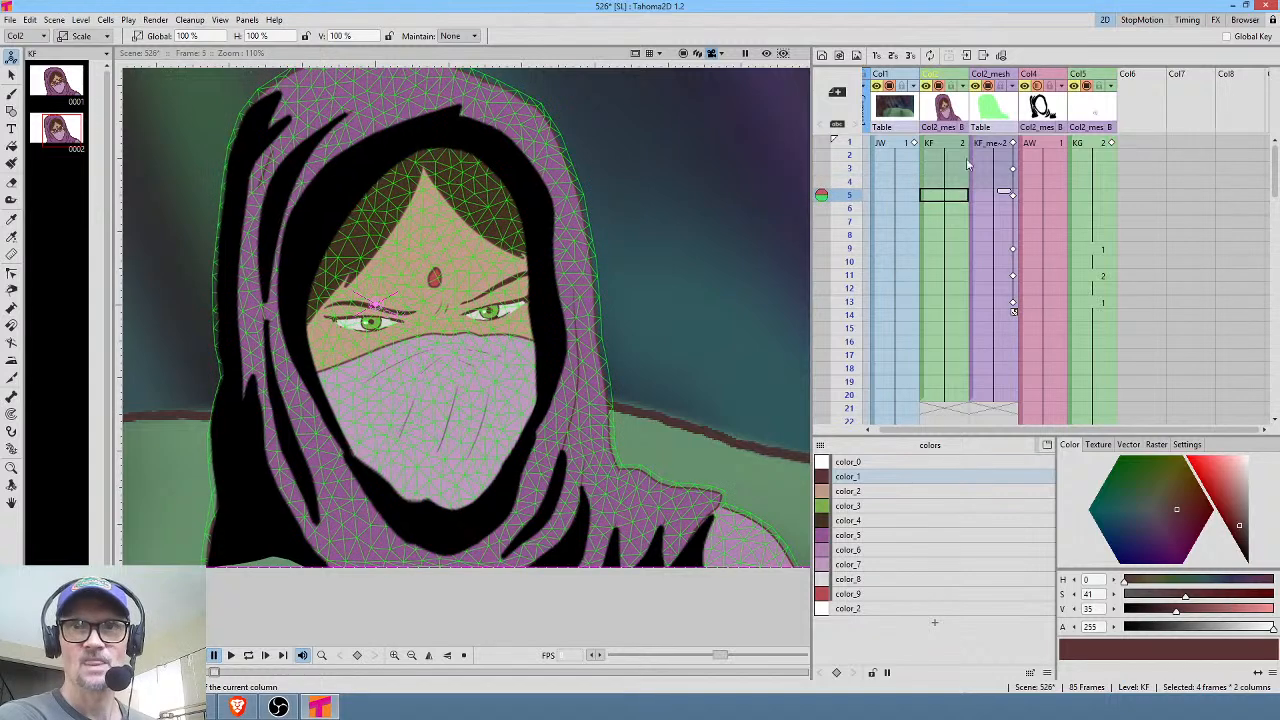
Swap the Col2_mesh keyframes of frames 1 and 5, parking one at frame 7 temporarily, and scrub through the new motion.
{"action": "key", "text": "Up"}
{"action": "key", "text": "Up"}
{"action": "key", "text": "Up"}
{"action": "key", "text": "Up"}
{"action": "mouse_move", "coordinate": [1014, 145]}
{"action": "left_mouse_down"}
{"action": "mouse_move", "coordinate": [1018, 217]}
{"action": "mouse_move", "coordinate": [1020, 145]}
{"action": "left_mouse_up"}
{"action": "key", "text": "Down"}
{"action": "key", "text": "Down"}
{"action": "key", "text": "Down"}
{"action": "key", "text": "Down"}
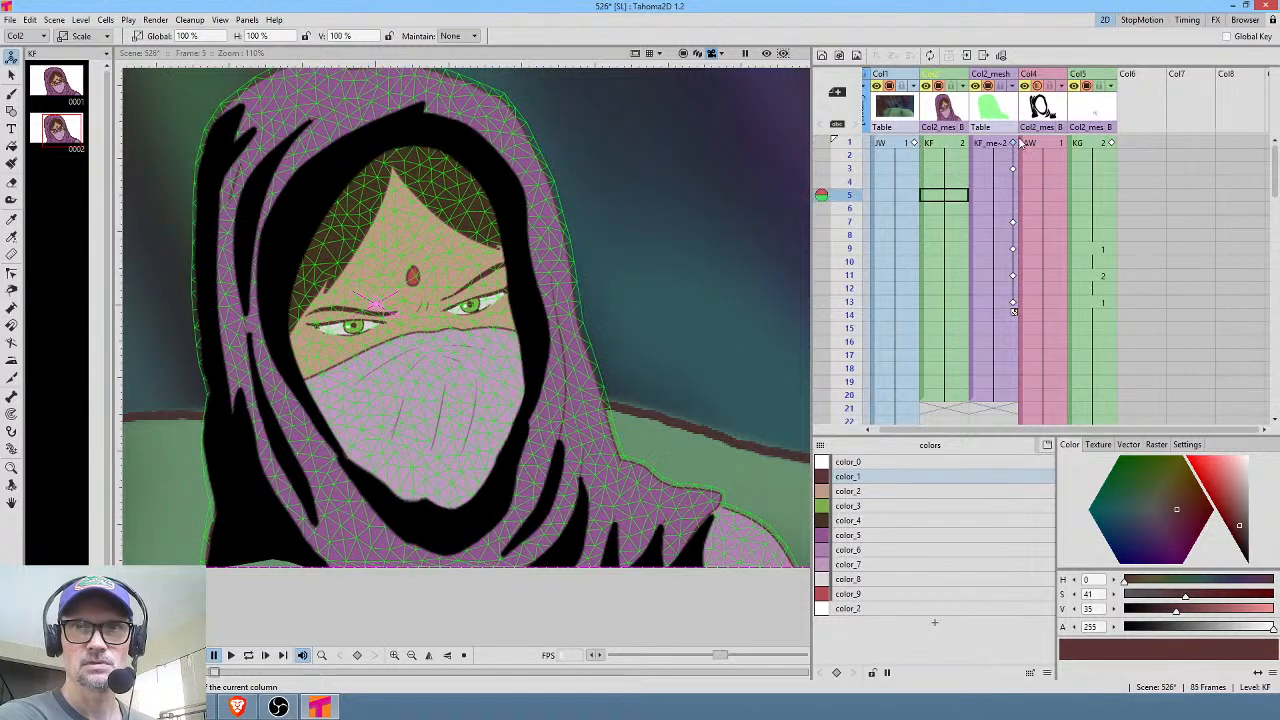
{"action": "key", "text": "Down"}
{"action": "key", "text": "Down"}
{"action": "left_click_drag", "start_coordinate": [1013, 223], "coordinate": [1015, 195]}
{"action": "left_click_drag", "start_coordinate": [847, 142], "coordinate": [876, 207]}
Try replacing the Col2 cells from frame 6 to frame 20 with drawing 2 of the KF level.
{"action": "left_click", "coordinate": [952, 211]}
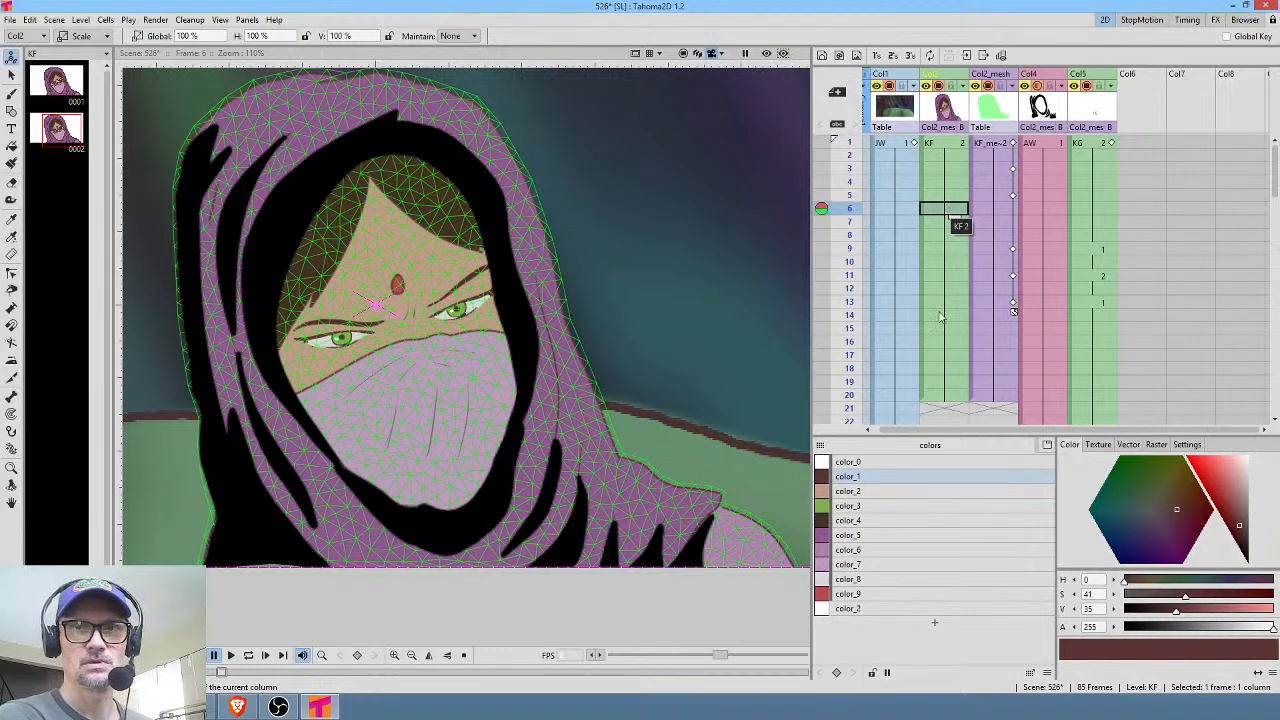
{"action": "left_click", "coordinate": [950, 398], "text": "shift"}
{"action": "key", "text": "Delete"}
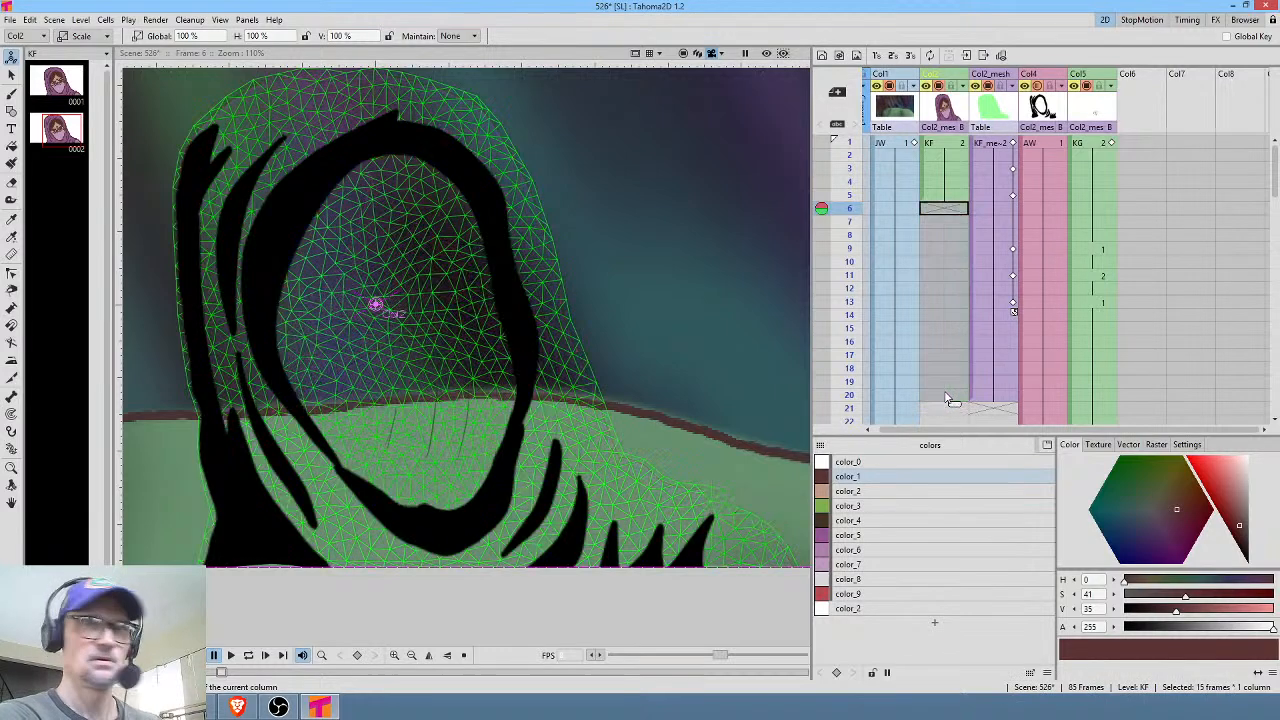
{"action": "left_click", "coordinate": [952, 211]}
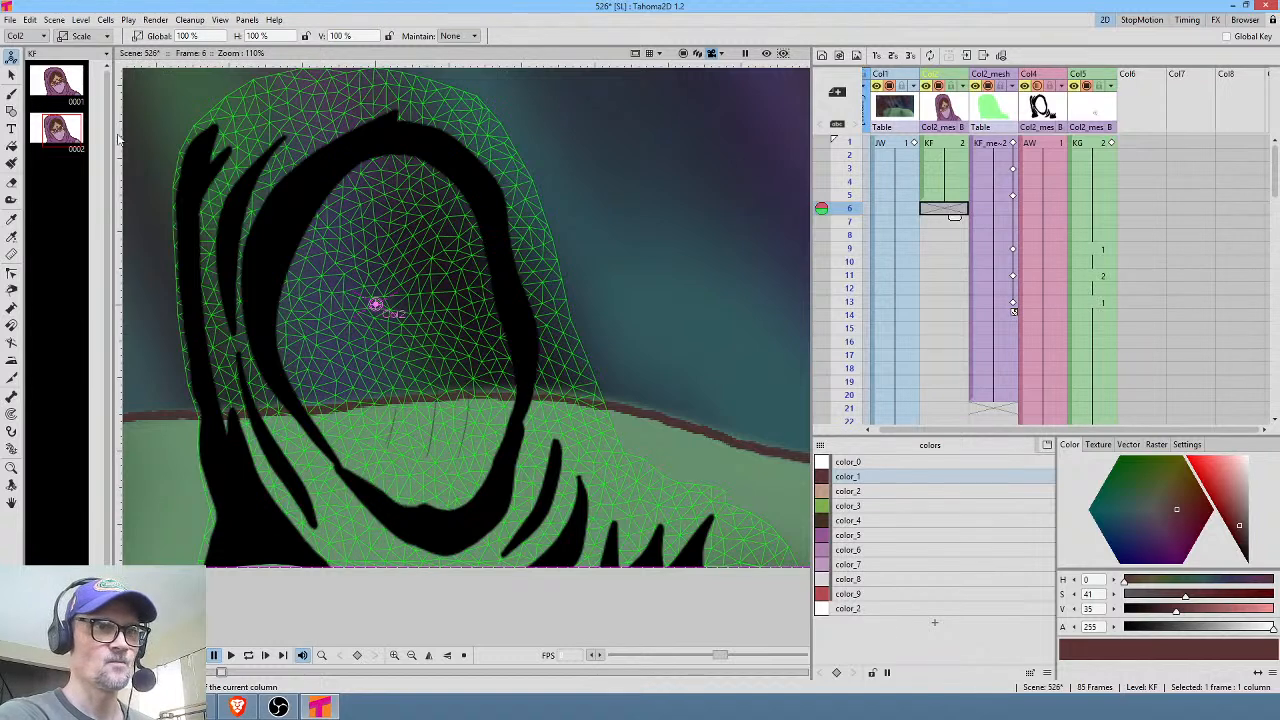
{"action": "left_click", "coordinate": [57, 128]}
{"action": "mouse_move", "coordinate": [57, 128]}
{"action": "left_mouse_down"}
{"action": "mouse_move", "coordinate": [947, 211]}
{"action": "mouse_move", "coordinate": [954, 408]}
{"action": "left_mouse_up"}
{"action": "left_click", "coordinate": [948, 210]}
{"action": "mouse_move", "coordinate": [846, 145]}
{"action": "left_mouse_down"}
{"action": "mouse_move", "coordinate": [851, 249]}
{"action": "mouse_move", "coordinate": [866, 131]}
{"action": "left_mouse_up"}
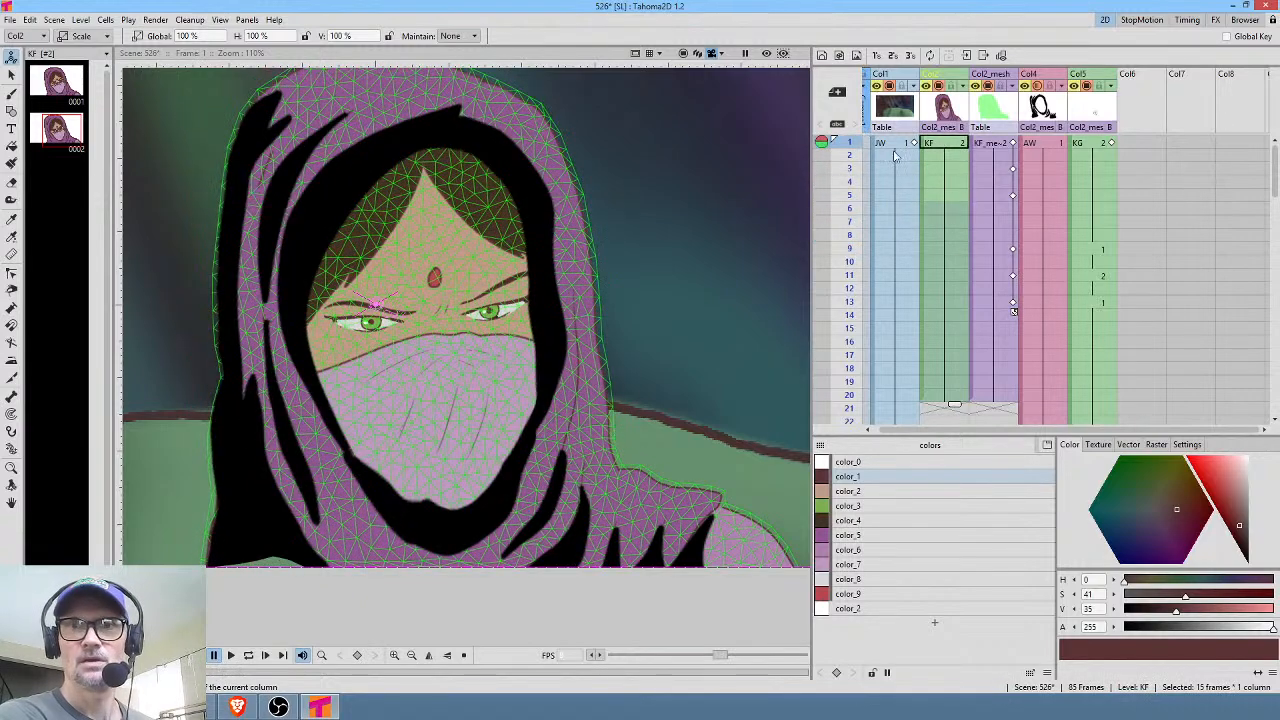
Undo the replacement of the Col2 cells from frame 6 onward.
{"action": "left_click", "coordinate": [948, 210]}
{"action": "key", "text": "ctrl+z"}
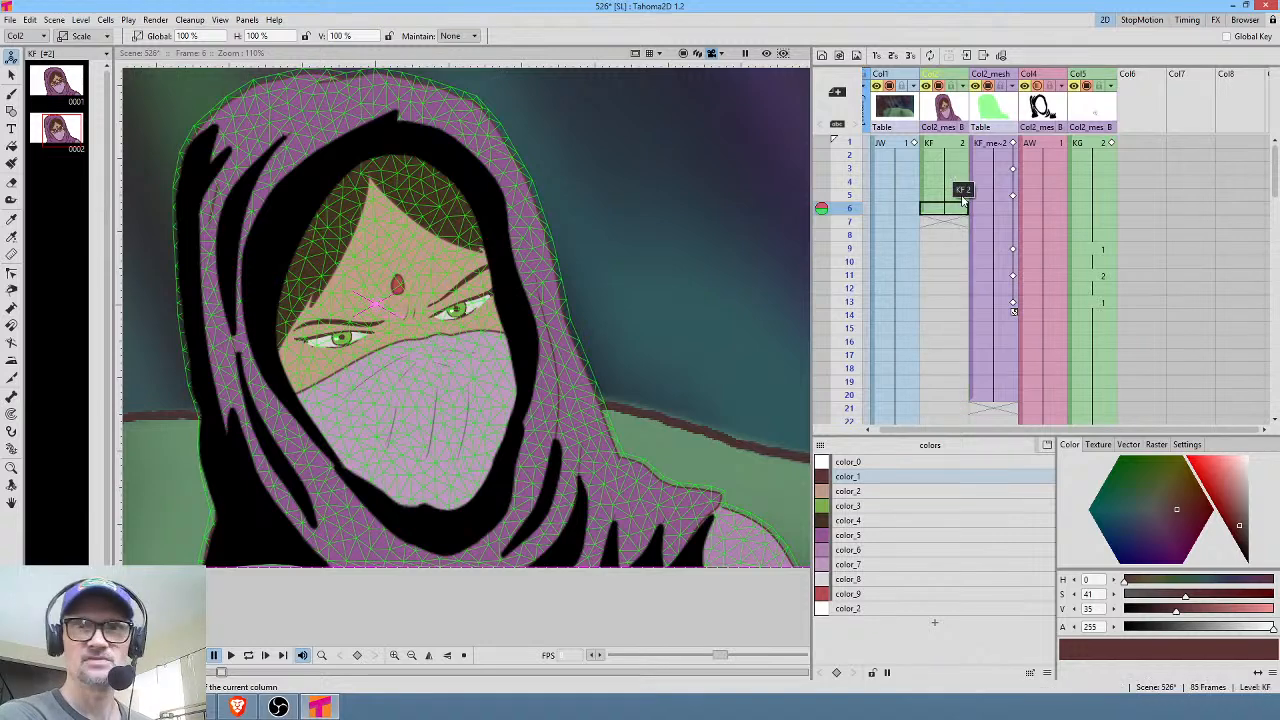
{"action": "key", "text": "ctrl+z"}
{"action": "key", "text": "ctrl+z"}
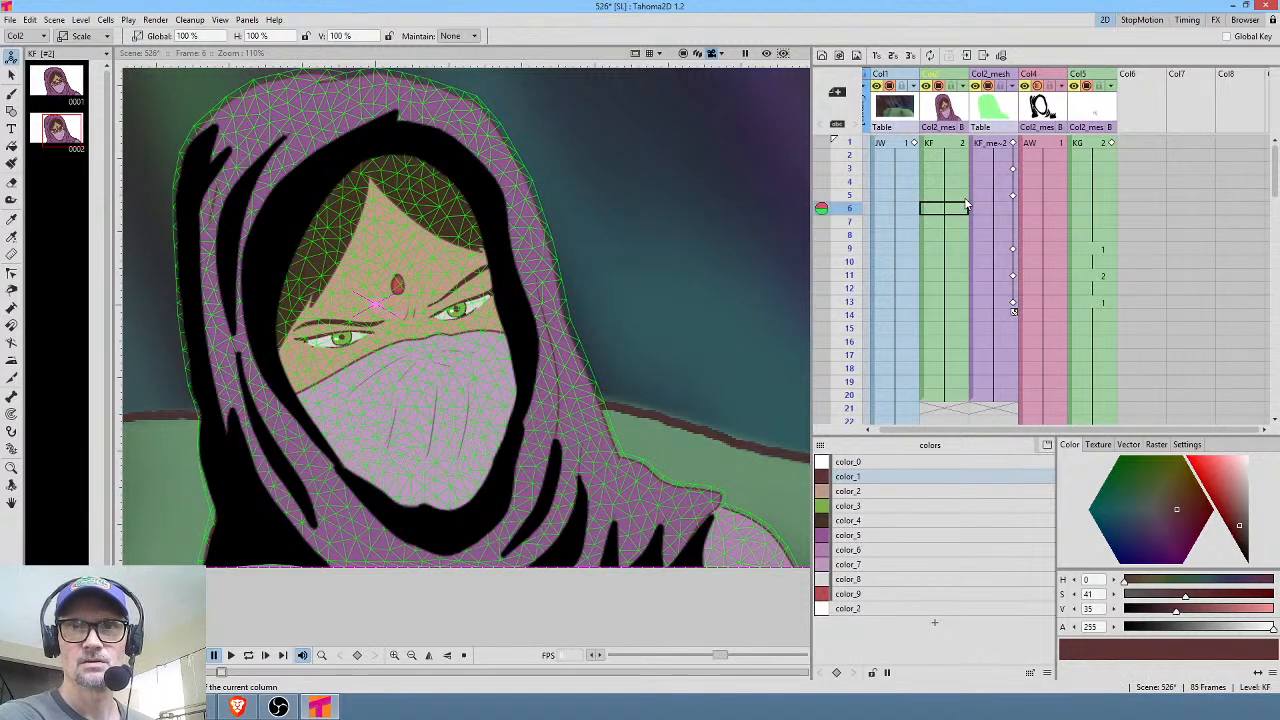
Replace Col2 frames 6 to 20 with KF drawing 1, and remove the cell at frame 5 so drawing 1 starts there.
{"action": "left_click", "coordinate": [955, 147]}
{"action": "left_click", "coordinate": [958, 212]}
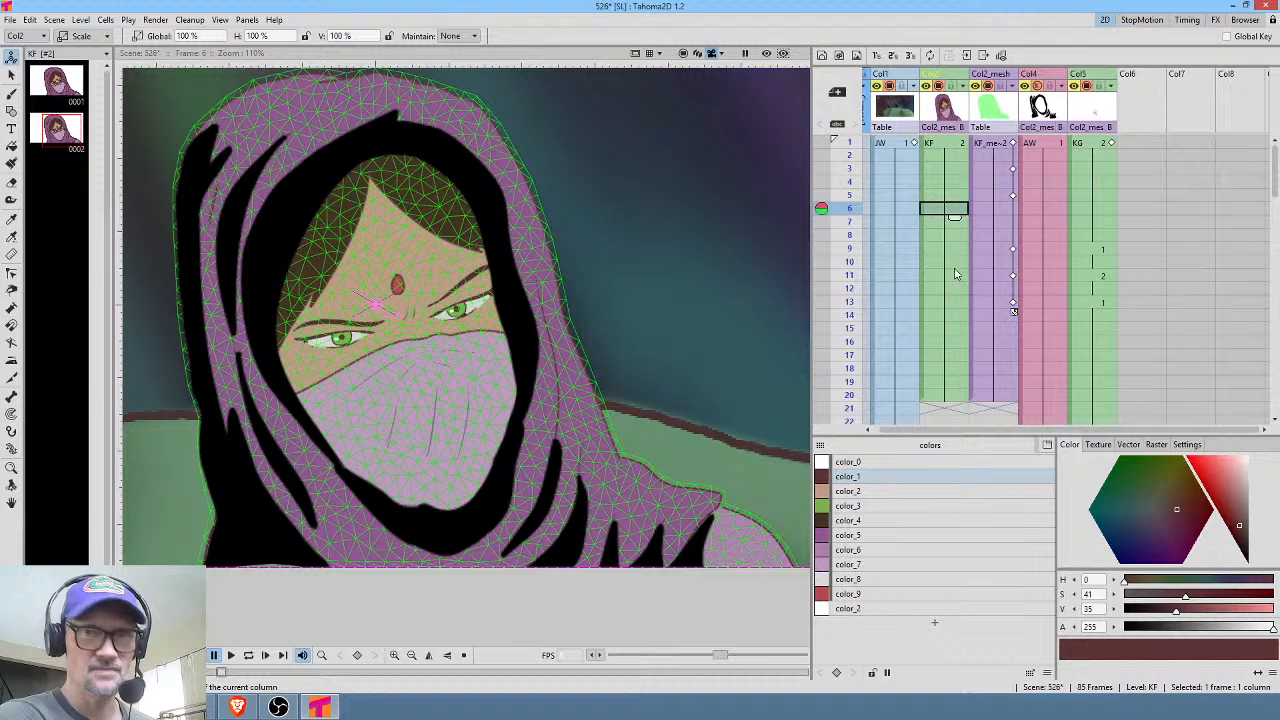
{"action": "left_click", "coordinate": [948, 398], "text": "shift"}
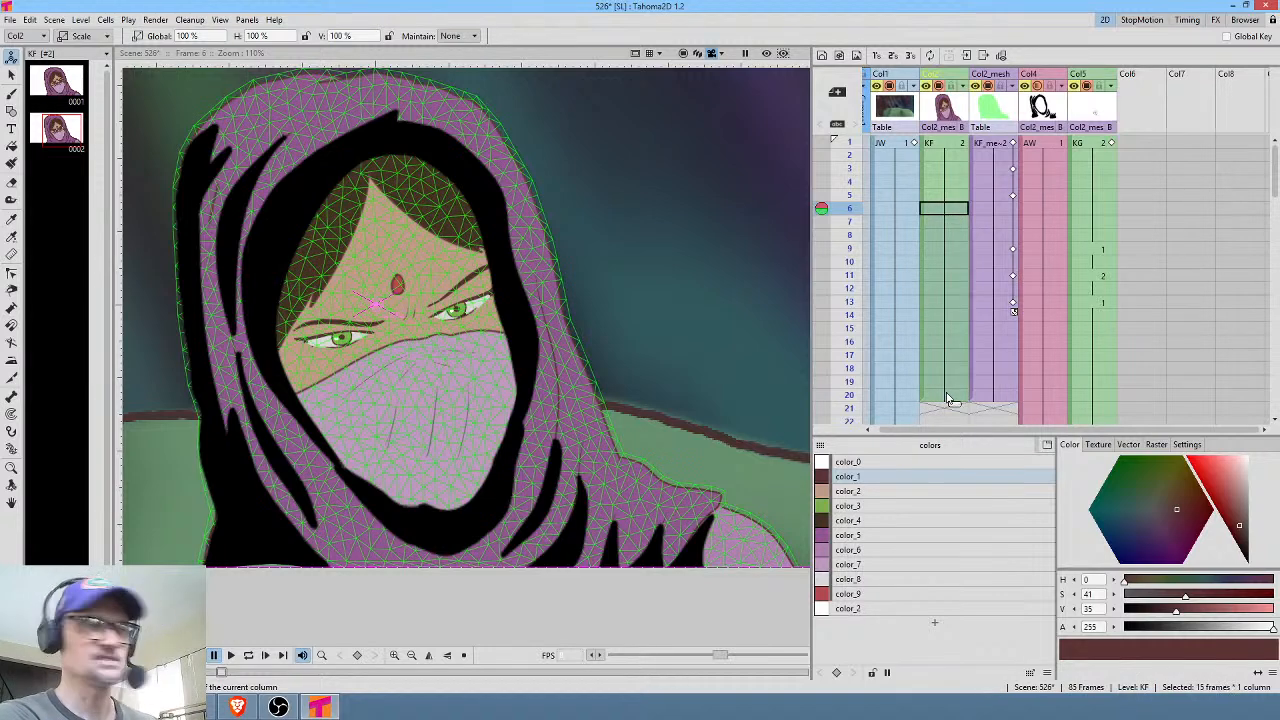
{"action": "key", "text": "Delete"}
{"action": "left_click", "coordinate": [57, 80]}
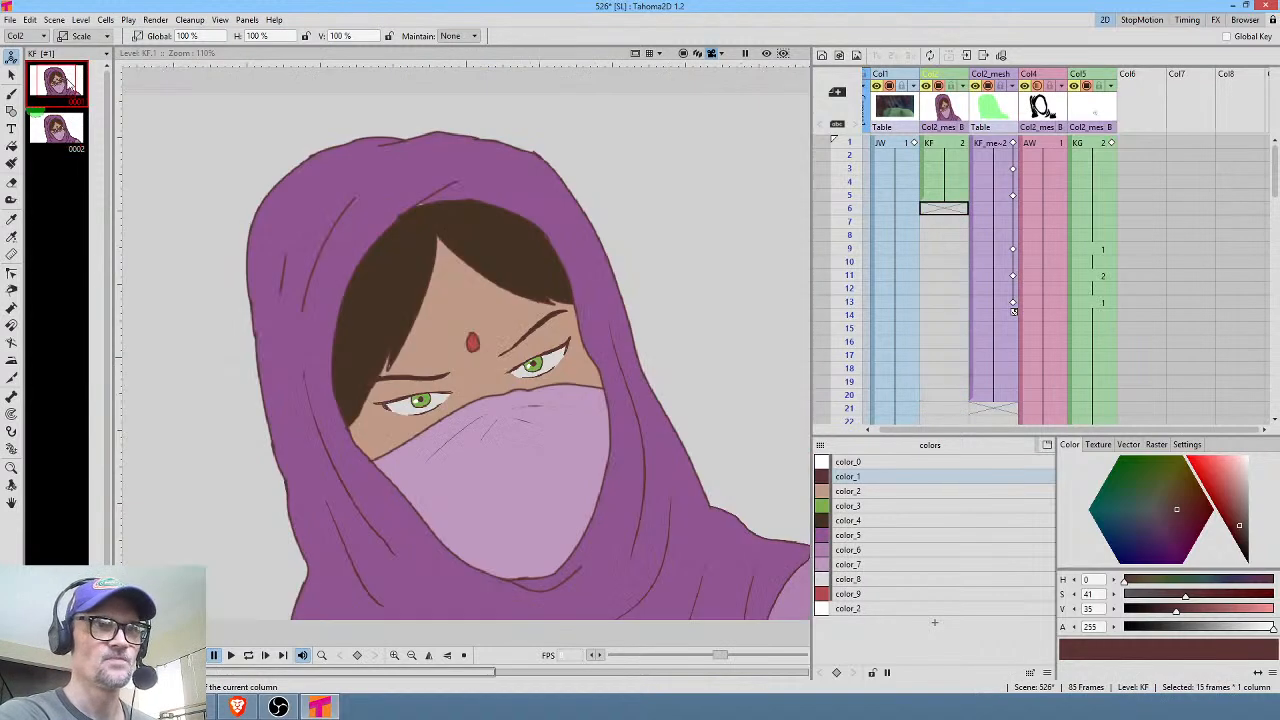
{"action": "left_click_drag", "start_coordinate": [66, 88], "coordinate": [948, 212]}
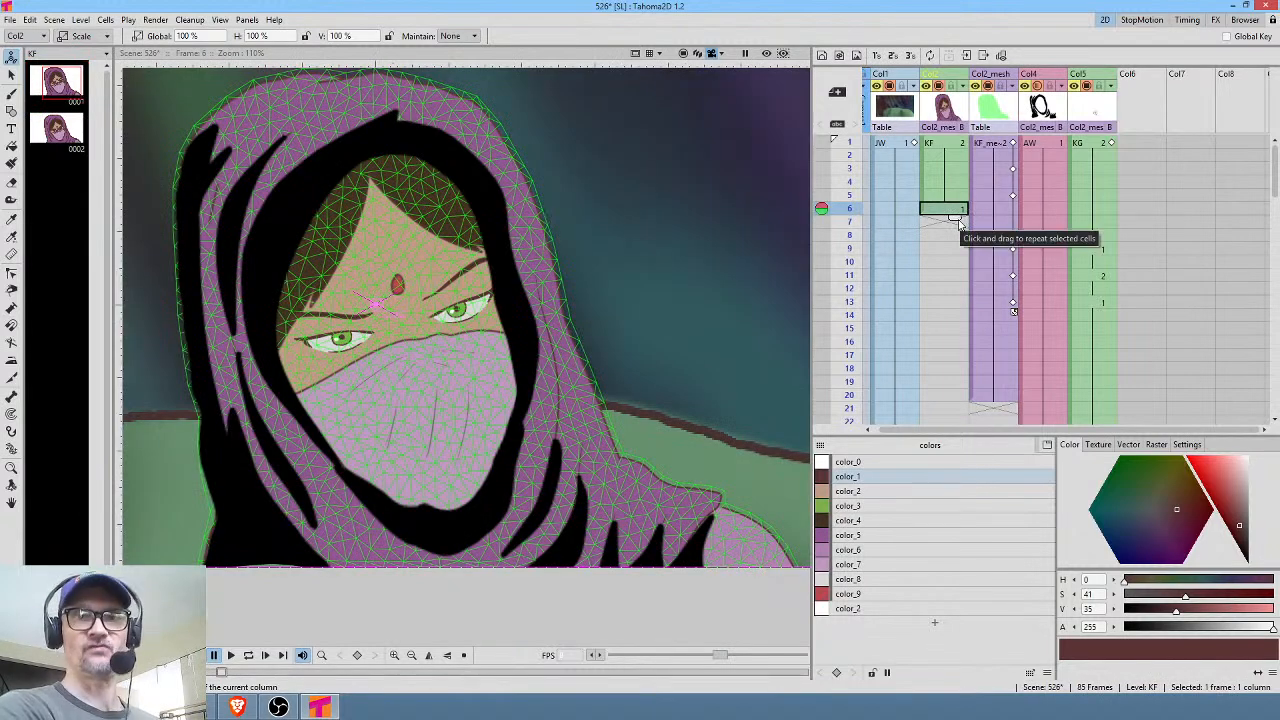
{"action": "left_click_drag", "start_coordinate": [958, 226], "coordinate": [955, 402]}
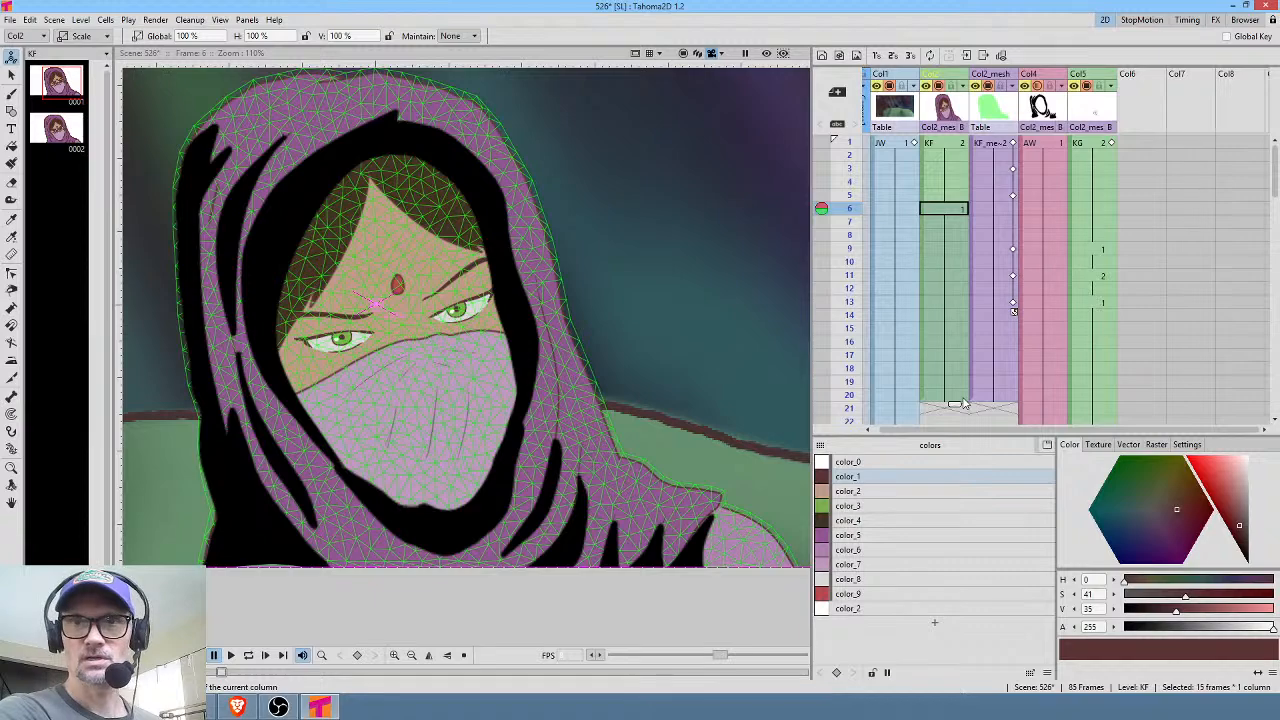
{"action": "left_click_drag", "start_coordinate": [848, 157], "coordinate": [846, 251]}
{"action": "left_click", "coordinate": [952, 199]}
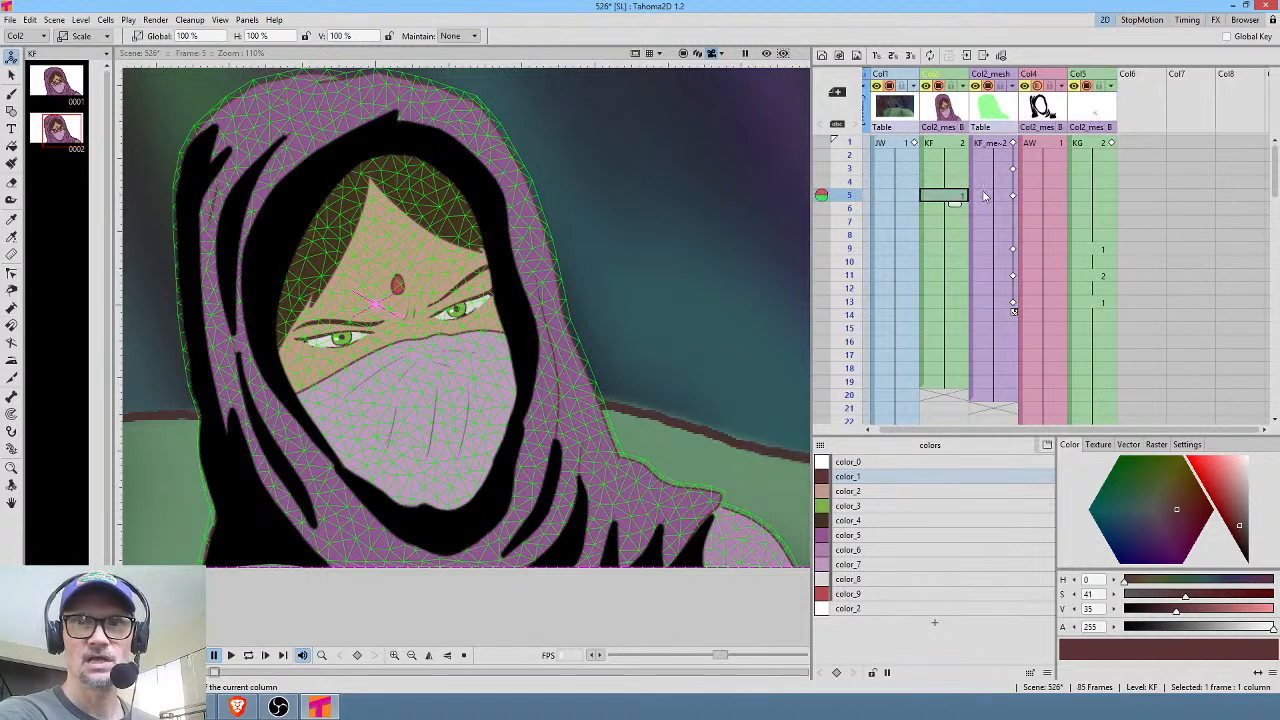
Remove one more Col2 cell so KF drawing 1 starts at frame 4, and scrub through the opening frames.
{"action": "left_click", "coordinate": [953, 182]}
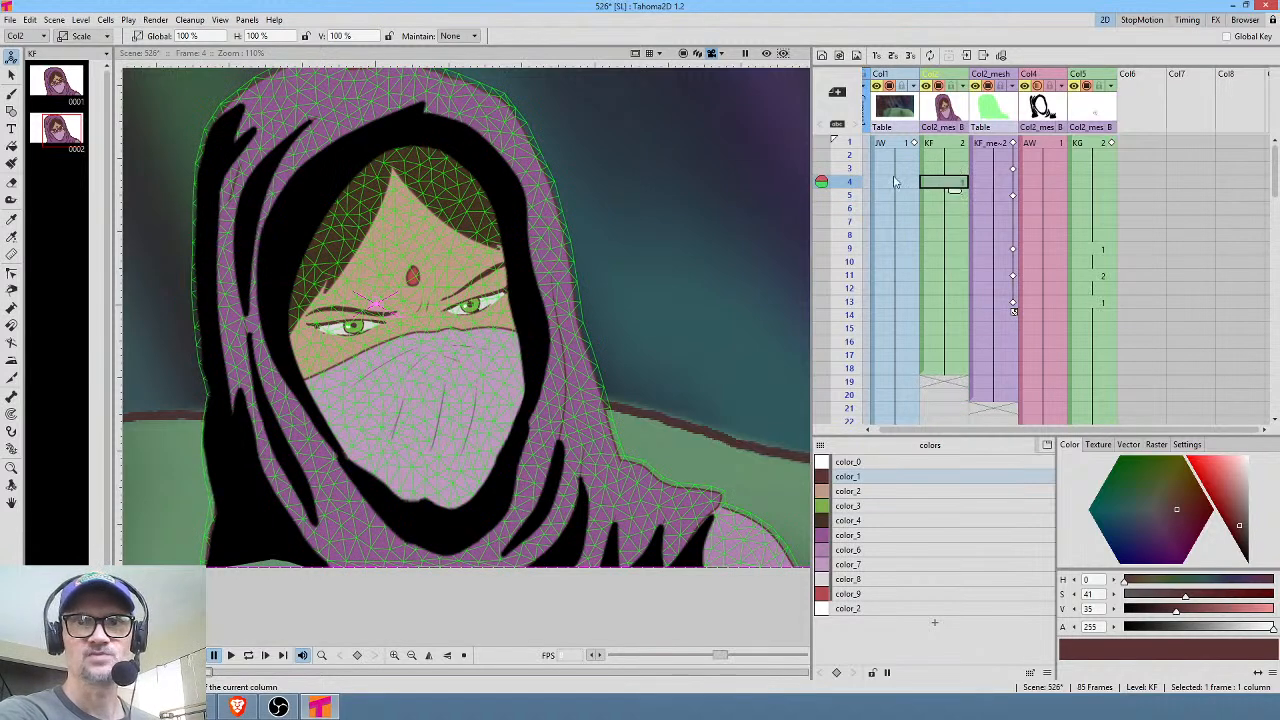
{"action": "left_click_drag", "start_coordinate": [849, 147], "coordinate": [880, 37]}
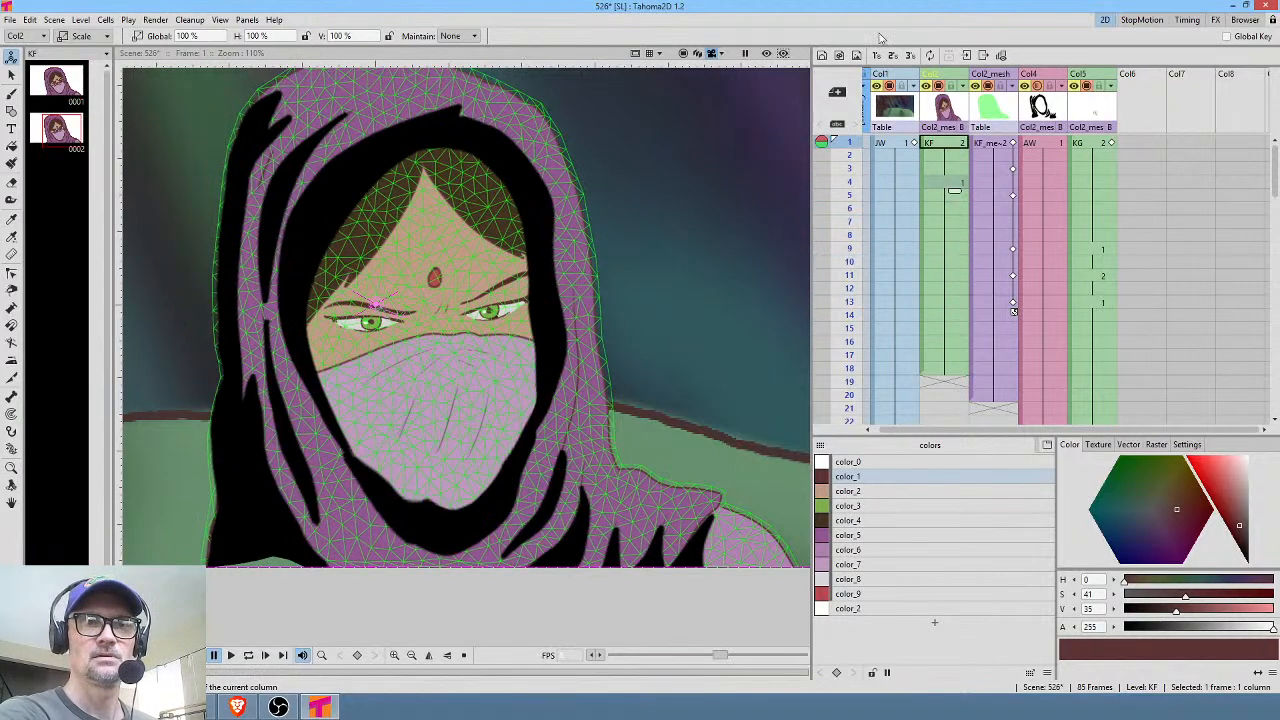
{"action": "left_click_drag", "start_coordinate": [871, 147], "coordinate": [850, 263]}
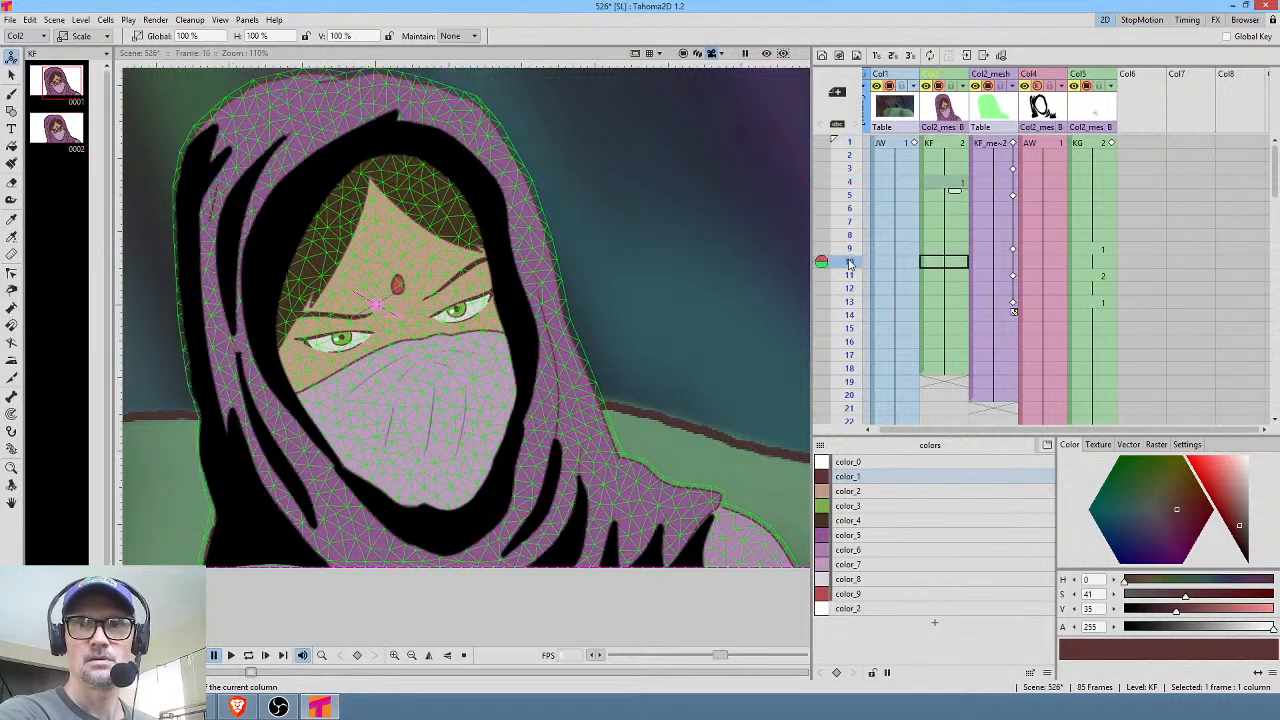
Try moving the Col2_mesh keyframes at frames 9, 11 and 13 to frames 7, 8 and 9, and scrub through the motion.
{"action": "left_click", "coordinate": [1014, 250]}
{"action": "left_click_drag", "start_coordinate": [1014, 252], "coordinate": [1017, 224]}
{"action": "left_click", "coordinate": [1012, 279]}
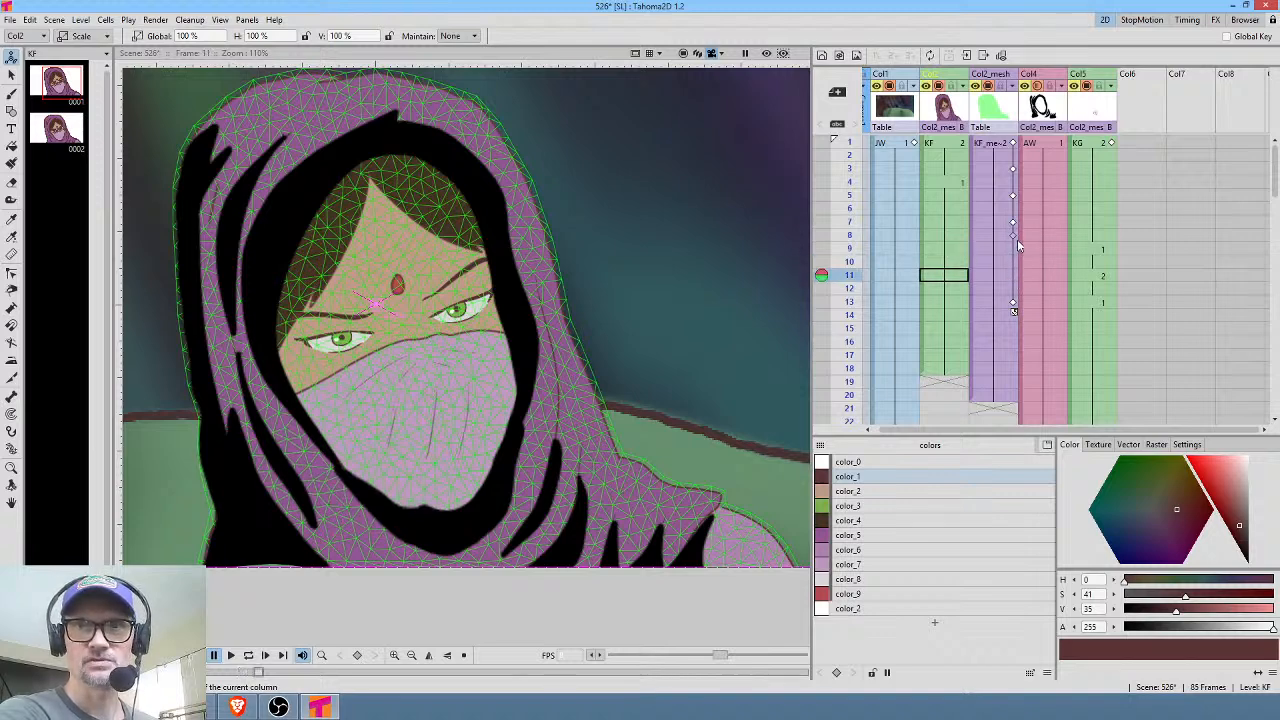
{"action": "left_click", "coordinate": [1014, 303]}
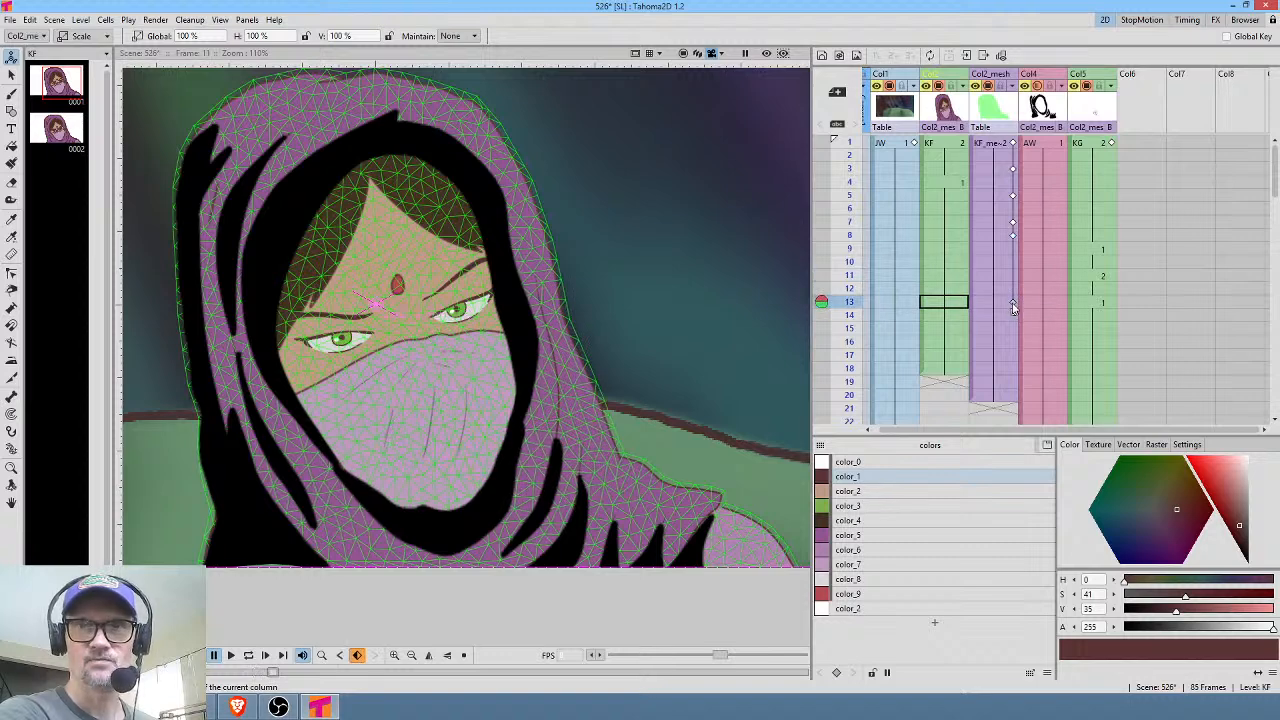
{"action": "left_click_drag", "start_coordinate": [1014, 305], "coordinate": [1014, 250]}
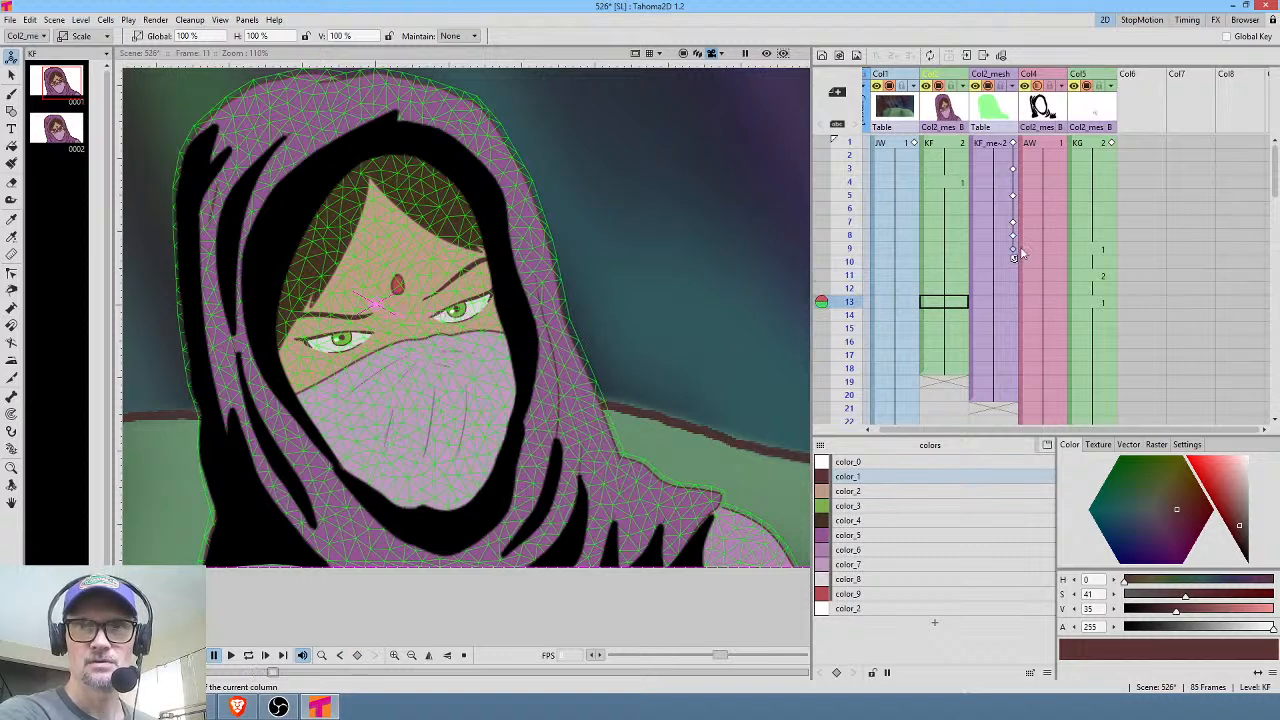
{"action": "left_click", "coordinate": [851, 146]}
{"action": "left_click_drag", "start_coordinate": [853, 152], "coordinate": [838, 318]}
{"action": "mouse_move", "coordinate": [845, 368]}
{"action": "left_mouse_down"}
{"action": "mouse_move", "coordinate": [850, 268]}
{"action": "mouse_move", "coordinate": [850, 325]}
{"action": "mouse_move", "coordinate": [868, 247]}
{"action": "mouse_move", "coordinate": [858, 181]}
{"action": "mouse_move", "coordinate": [885, 278]}
{"action": "mouse_move", "coordinate": [1045, 250]}
{"action": "mouse_move", "coordinate": [1015, 240]}
{"action": "left_mouse_up"}
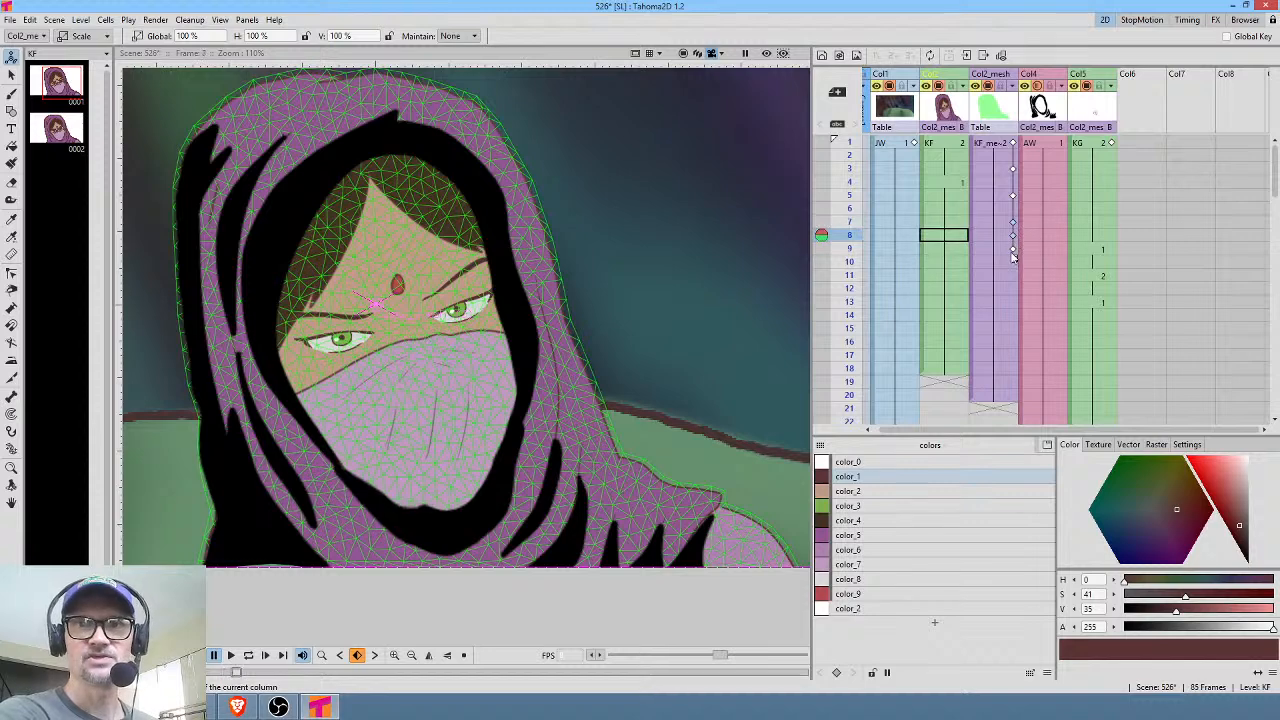
Delete the three Col2_mesh keyframes at frames 7, 8 and 9.
{"action": "left_click", "coordinate": [1010, 251]}
{"action": "left_click", "coordinate": [1013, 249]}
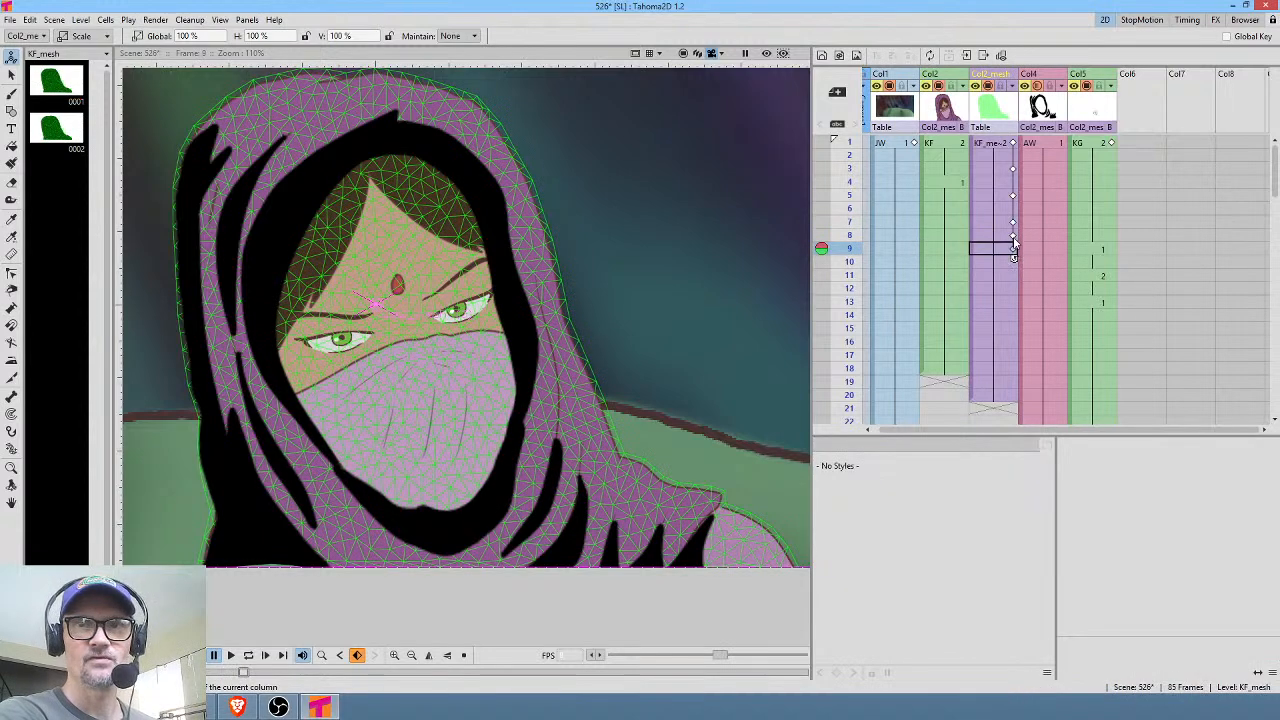
{"action": "left_click", "coordinate": [1012, 234]}
{"action": "left_click", "coordinate": [1013, 225]}
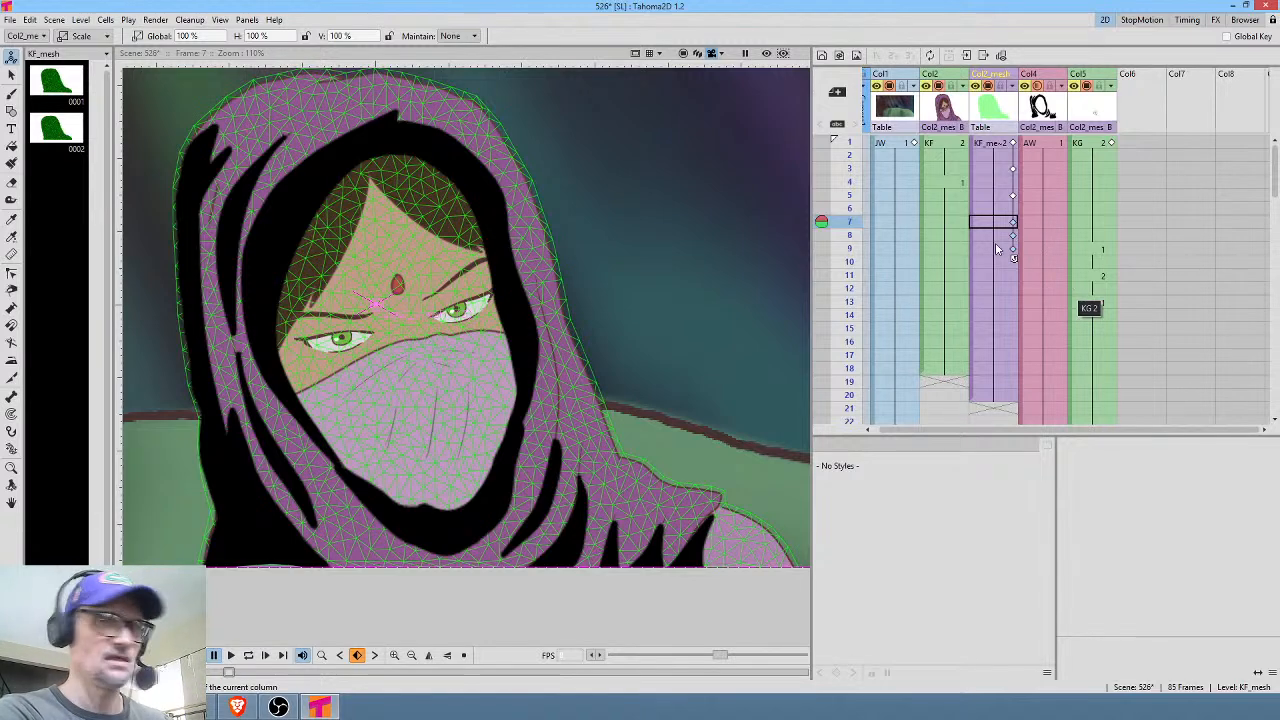
{"action": "key", "text": "ctrl+z"}
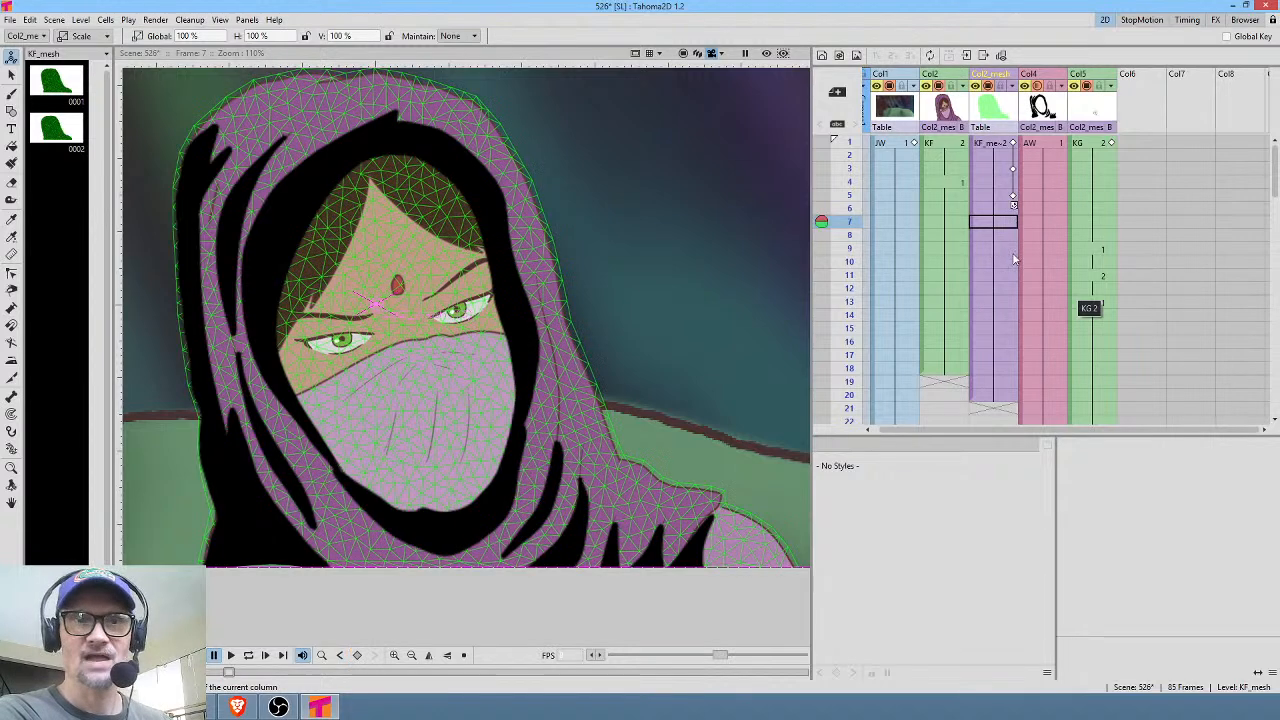
Scrub through the head movement and play it in a loop from frame 1 to check its timing.
{"action": "mouse_move", "coordinate": [855, 145]}
{"action": "left_mouse_down"}
{"action": "mouse_move", "coordinate": [859, 294]}
{"action": "mouse_move", "coordinate": [860, 208]}
{"action": "mouse_move", "coordinate": [860, 262]}
{"action": "mouse_move", "coordinate": [891, 185]}
{"action": "mouse_move", "coordinate": [900, 275]}
{"action": "mouse_move", "coordinate": [916, 134]}
{"action": "mouse_move", "coordinate": [898, 313]}
{"action": "mouse_move", "coordinate": [905, 157]}
{"action": "mouse_move", "coordinate": [897, 262]}
{"action": "mouse_move", "coordinate": [927, 122]}
{"action": "mouse_move", "coordinate": [929, 247]}
{"action": "left_mouse_up"}
{"action": "left_click", "coordinate": [954, 252]}
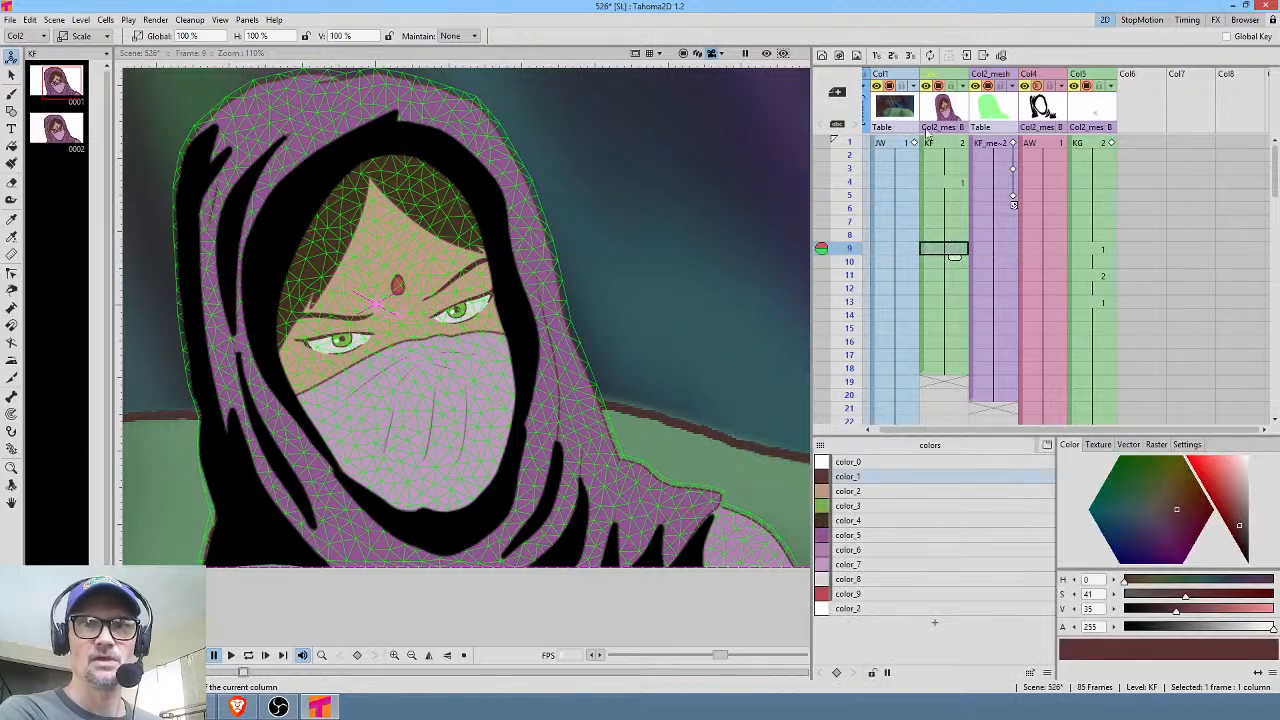
{"action": "left_click", "coordinate": [849, 146]}
{"action": "key", "text": "l"}
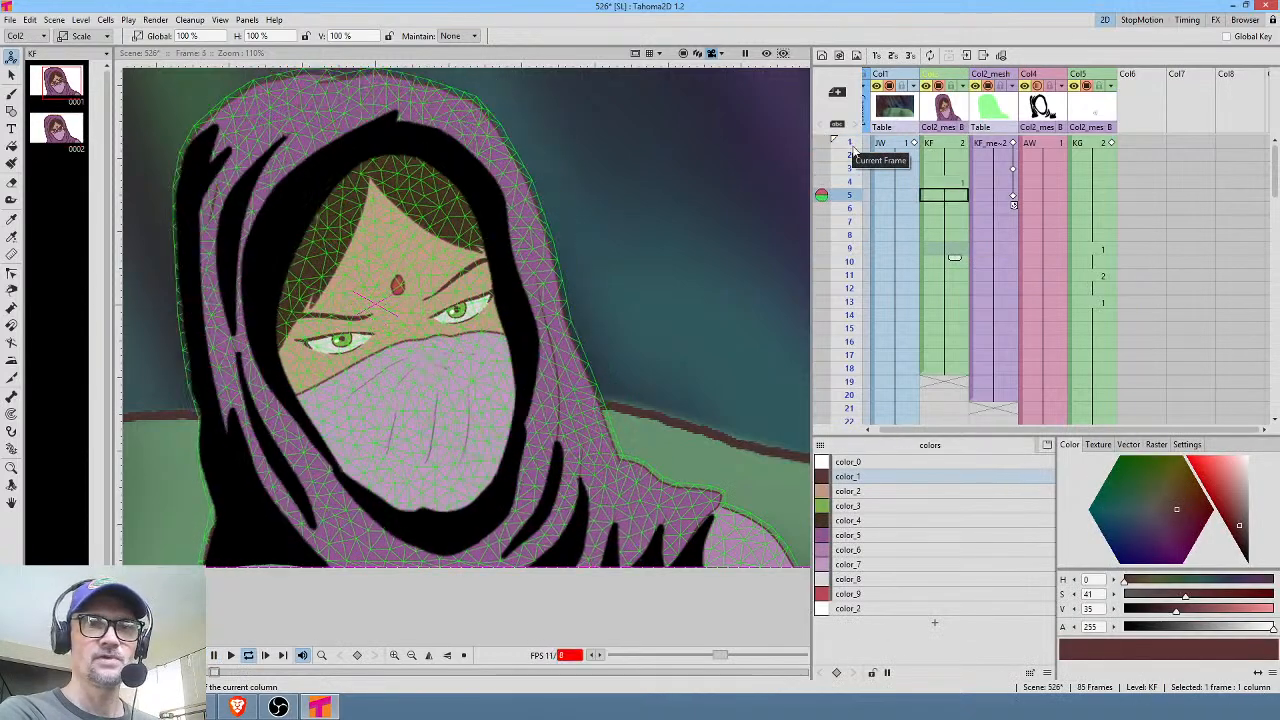
{"action": "key", "text": "l"}
Duplicate the KF drawing at Col2 frame 12 as a new drawing and delete the cells from frame 13 to frame 18.
{"action": "left_click", "coordinate": [940, 290]}
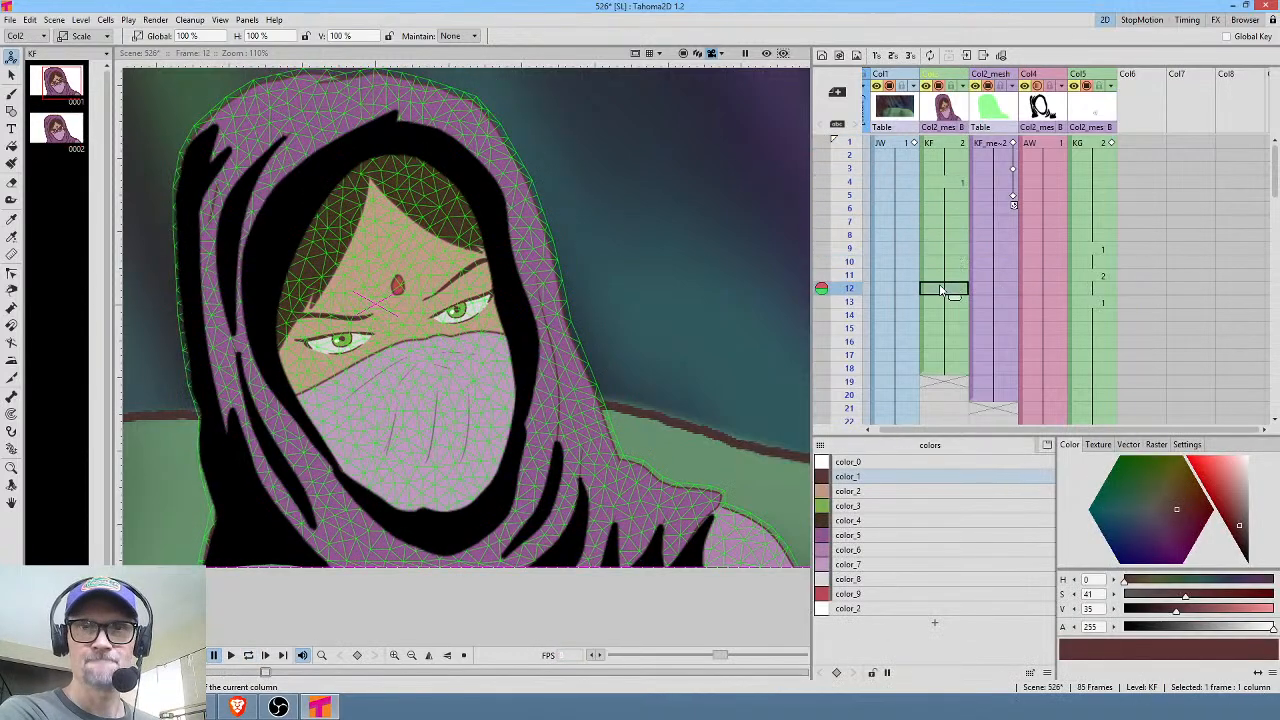
{"action": "key", "text": "d"}
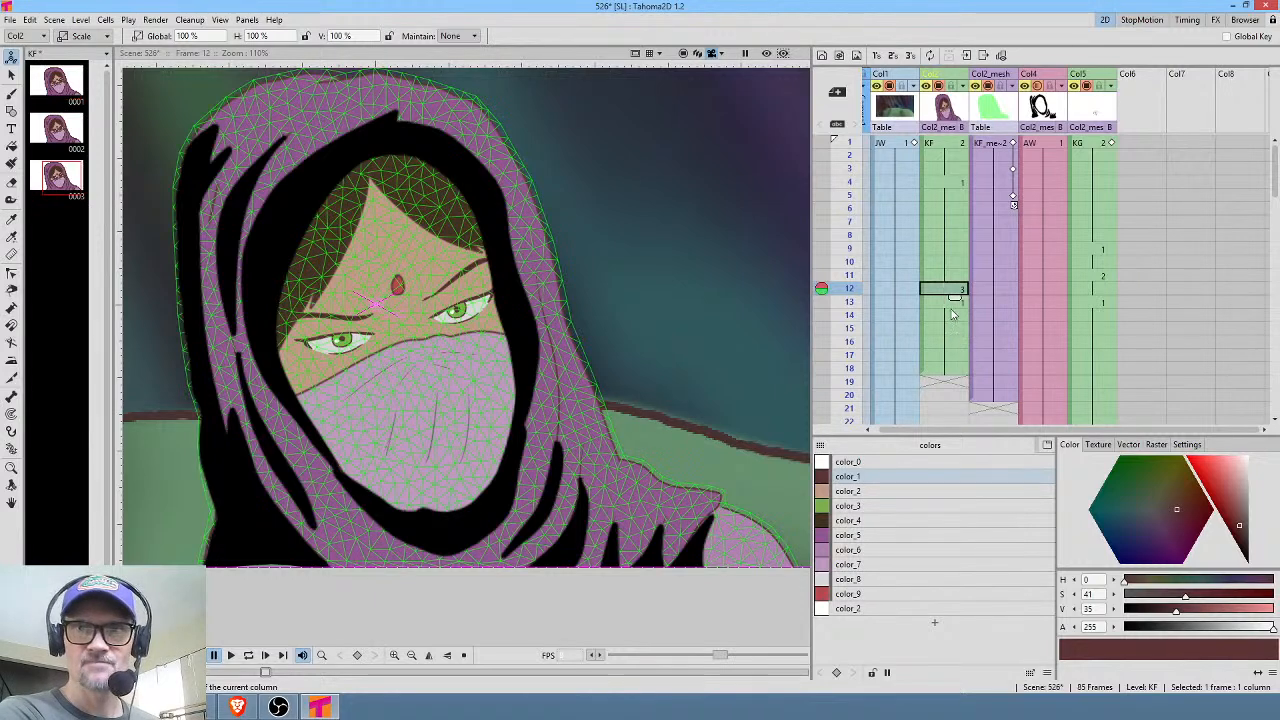
{"action": "left_click", "coordinate": [940, 307]}
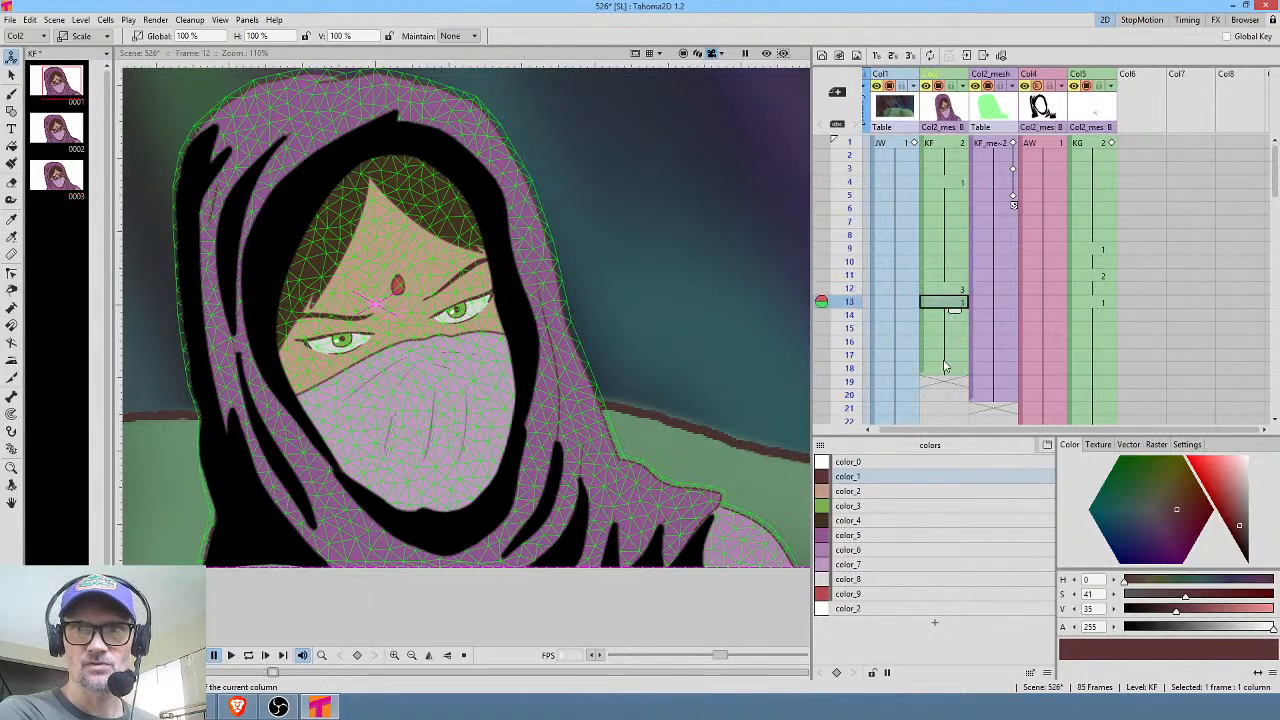
{"action": "left_click", "coordinate": [943, 376], "text": "shift"}
{"action": "key", "text": "Delete"}
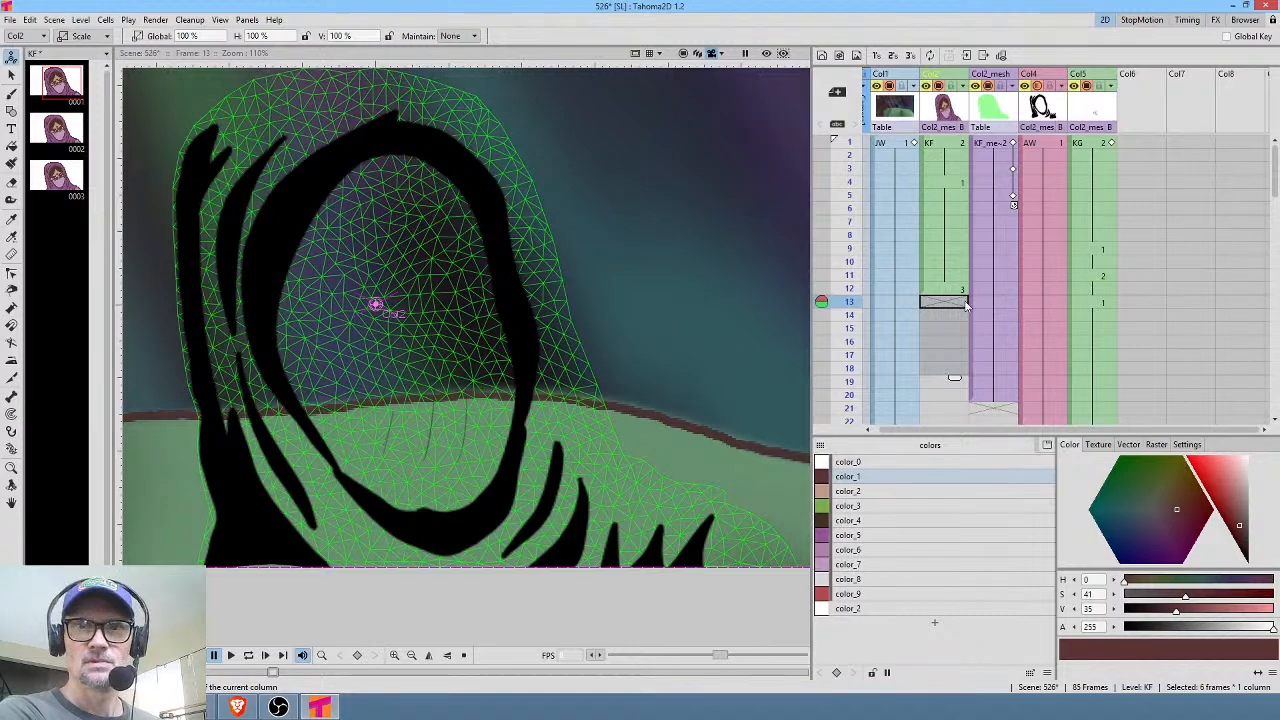
Open KF drawing 3 for editing and erase both eyebrows, including the skin fill around them, with the Eraser.
{"action": "left_click", "coordinate": [958, 291]}
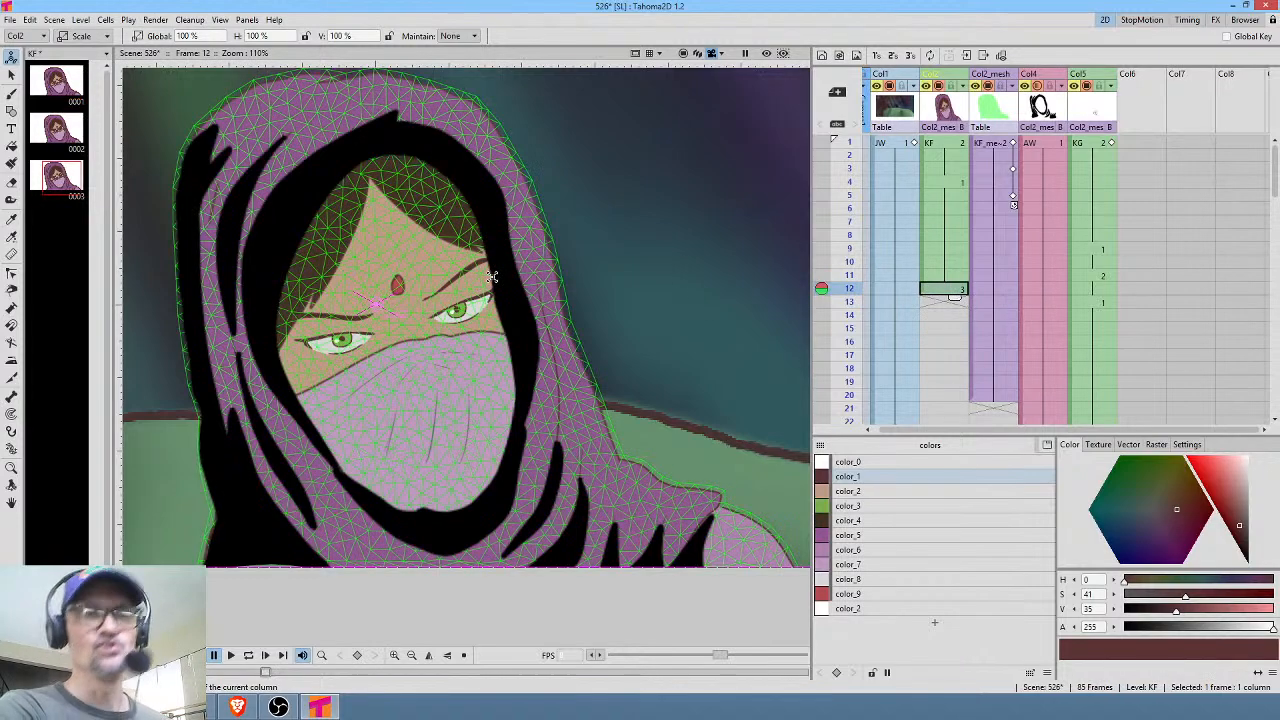
{"action": "scroll", "coordinate": [455, 308], "scroll_direction": "up", "scroll_amount": 4}
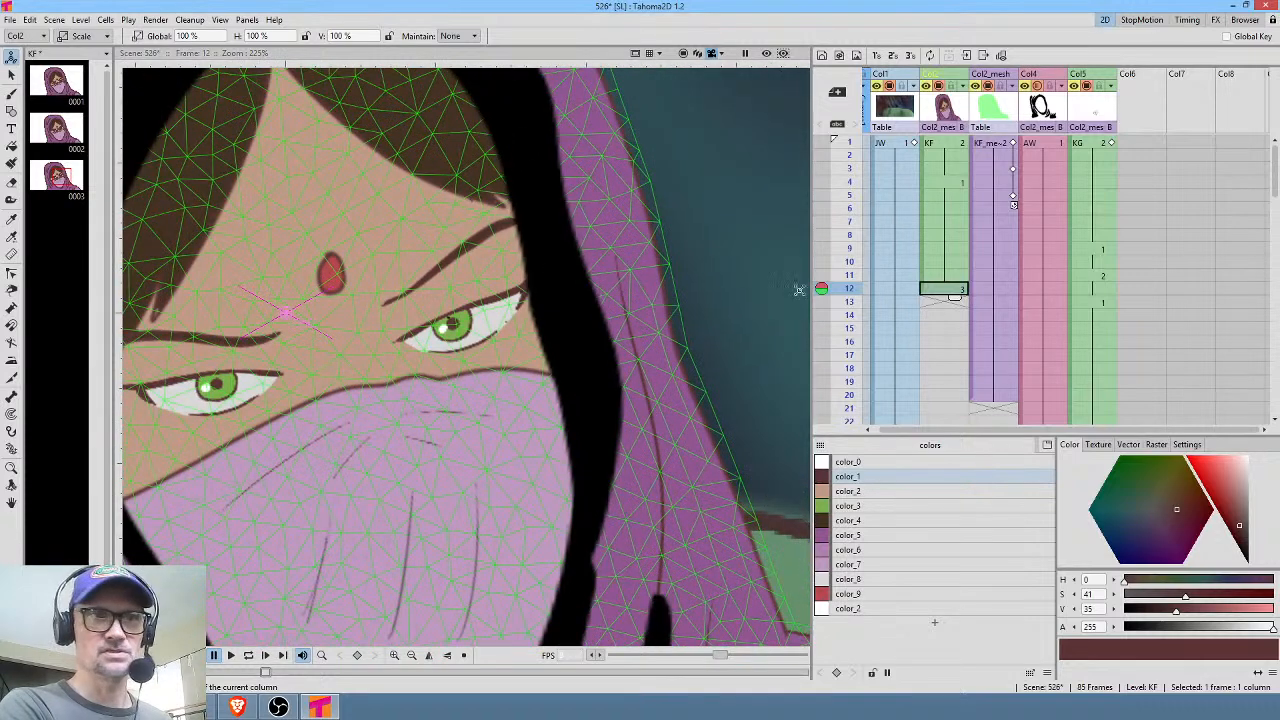
{"action": "left_click", "coordinate": [58, 175]}
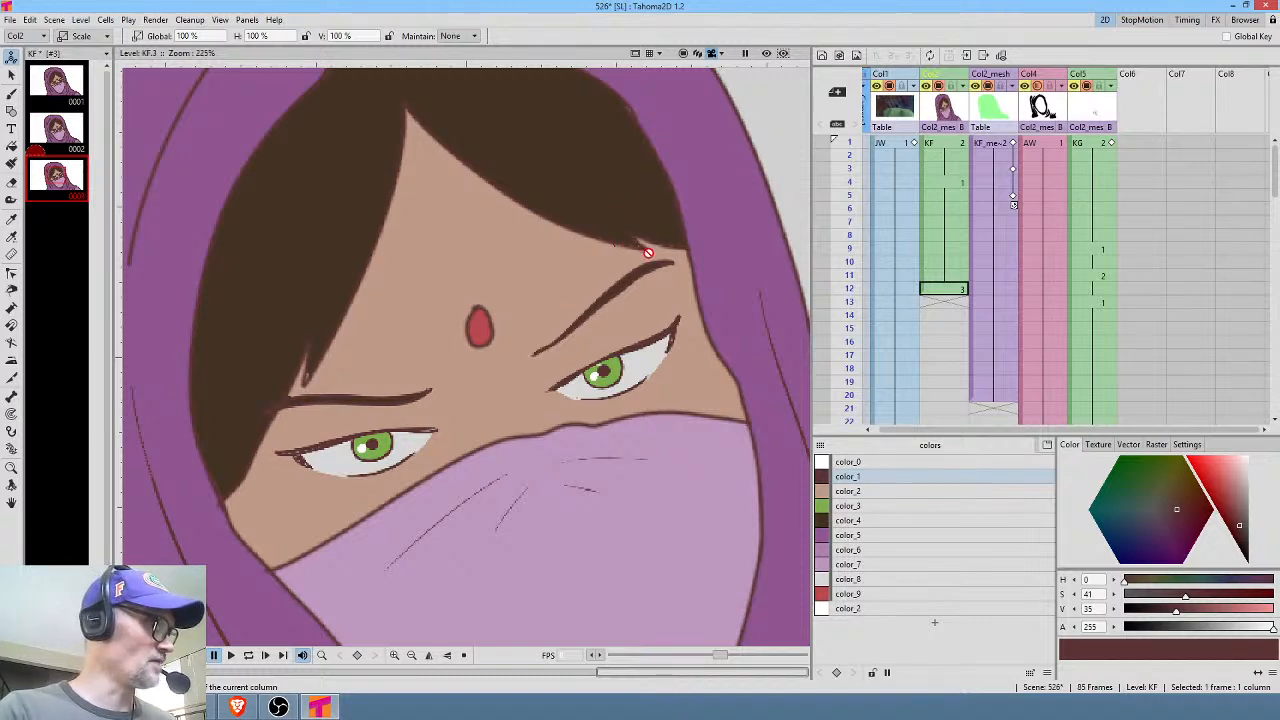
{"action": "key", "text": "a"}
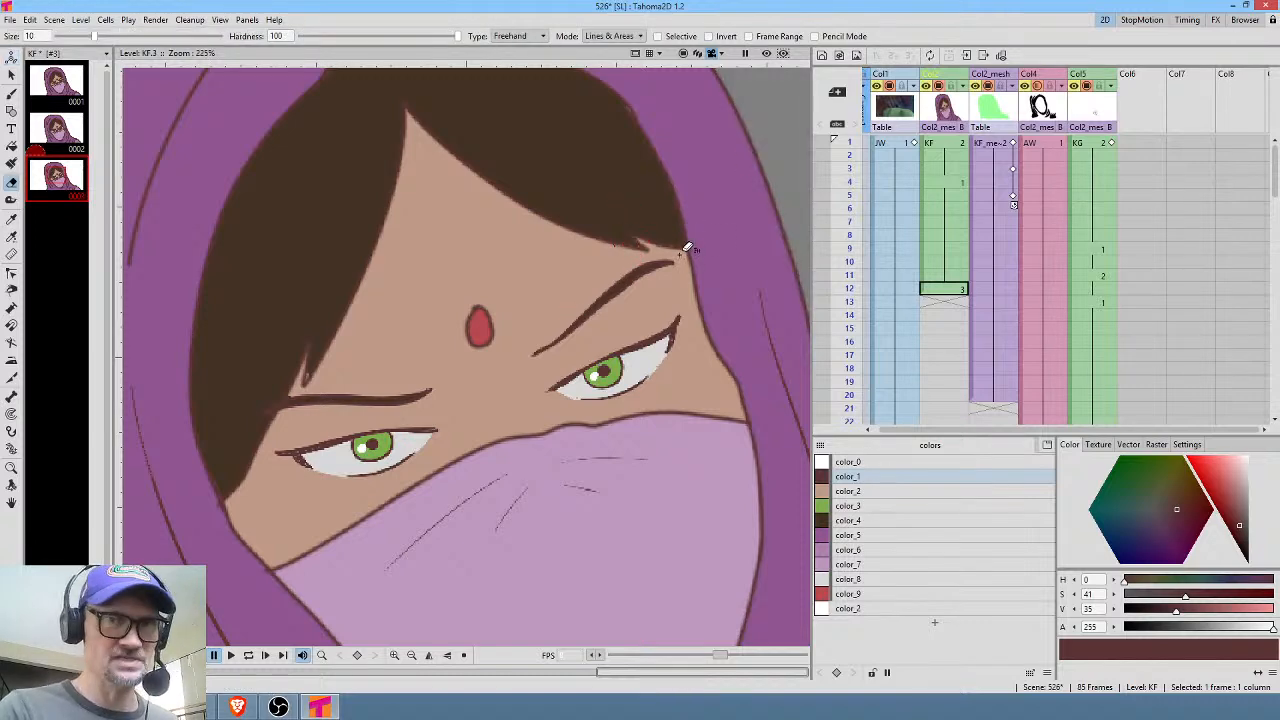
{"action": "mouse_move", "coordinate": [685, 249]}
{"action": "left_mouse_down"}
{"action": "mouse_move", "coordinate": [635, 258]}
{"action": "mouse_move", "coordinate": [534, 315]}
{"action": "mouse_move", "coordinate": [510, 364]}
{"action": "mouse_move", "coordinate": [580, 354]}
{"action": "mouse_move", "coordinate": [679, 288]}
{"action": "mouse_move", "coordinate": [638, 250]}
{"action": "mouse_move", "coordinate": [565, 262]}
{"action": "mouse_move", "coordinate": [528, 287]}
{"action": "mouse_move", "coordinate": [510, 325]}
{"action": "mouse_move", "coordinate": [540, 350]}
{"action": "left_mouse_up"}
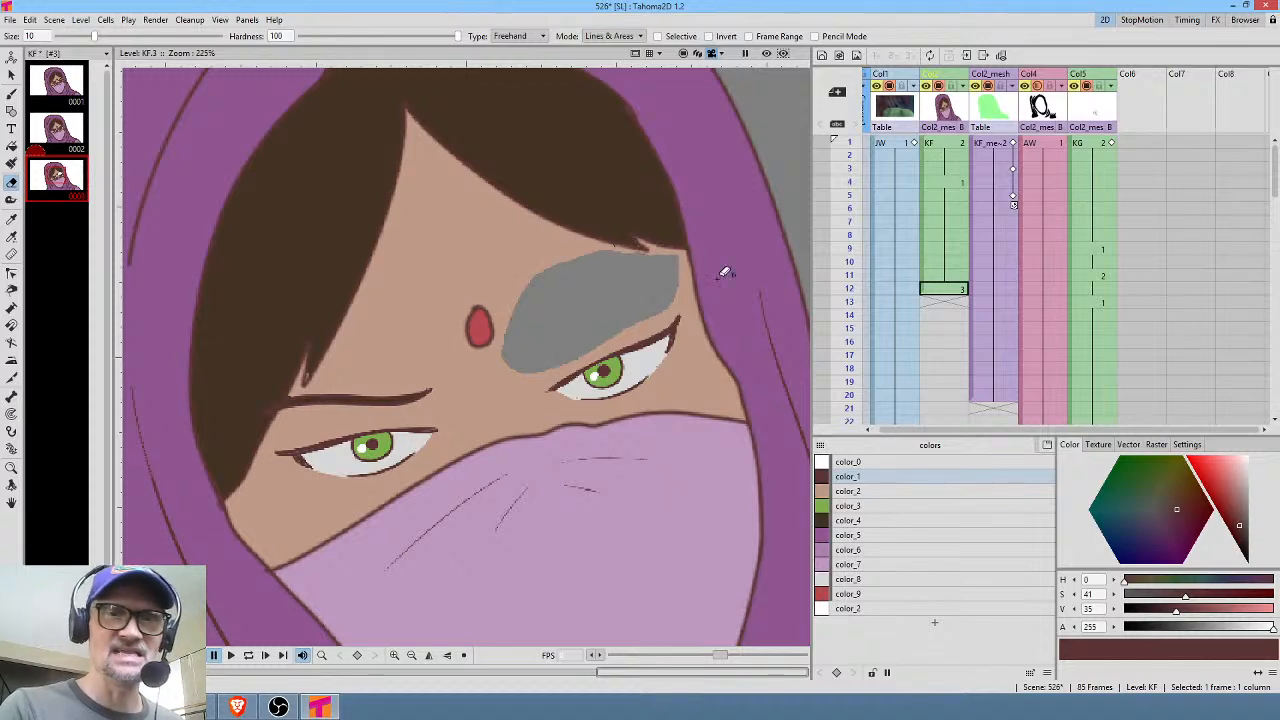
{"action": "mouse_move", "coordinate": [432, 372]}
{"action": "left_mouse_down"}
{"action": "mouse_move", "coordinate": [299, 390]}
{"action": "mouse_move", "coordinate": [275, 425]}
{"action": "mouse_move", "coordinate": [305, 435]}
{"action": "mouse_move", "coordinate": [440, 410]}
{"action": "mouse_move", "coordinate": [462, 370]}
{"action": "mouse_move", "coordinate": [447, 350]}
{"action": "left_mouse_up"}
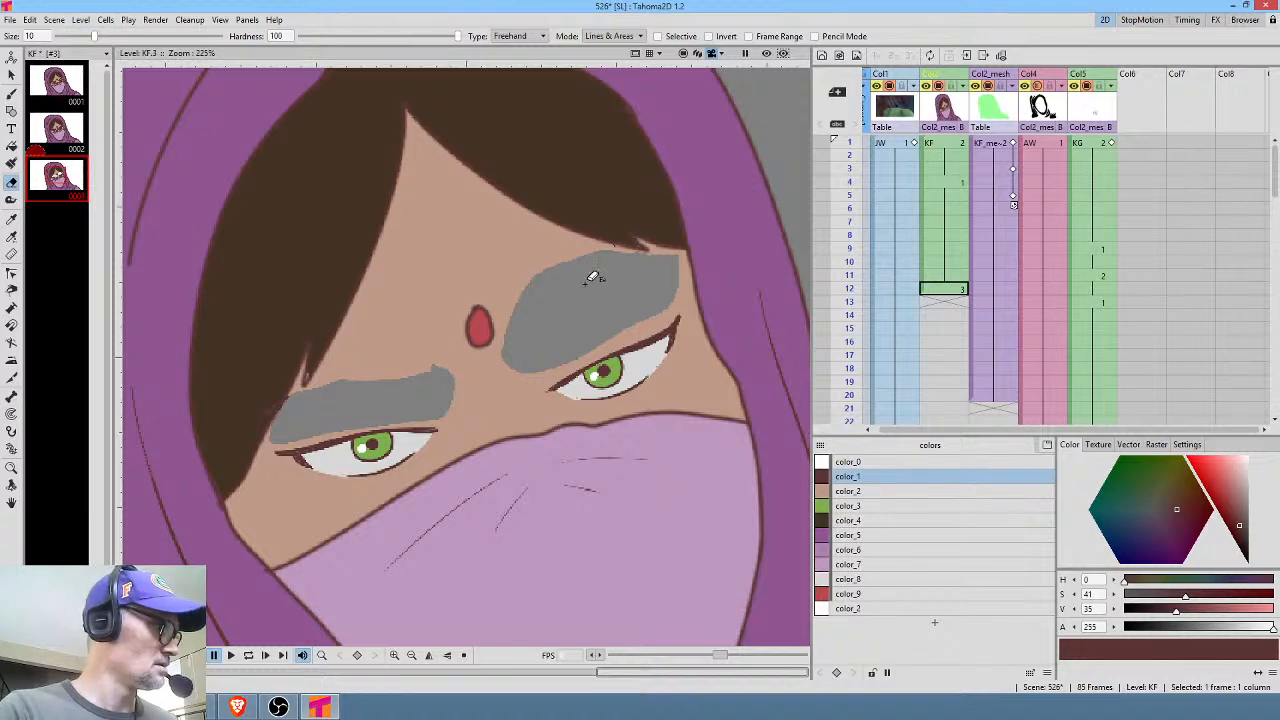
Outline two new eyebrows in the erased areas of KF drawing 3 with the Brush in color_1, sloping down towards the nose.
{"action": "key", "text": "b"}
{"action": "key", "text": "Up"}
{"action": "key", "text": "Down"}
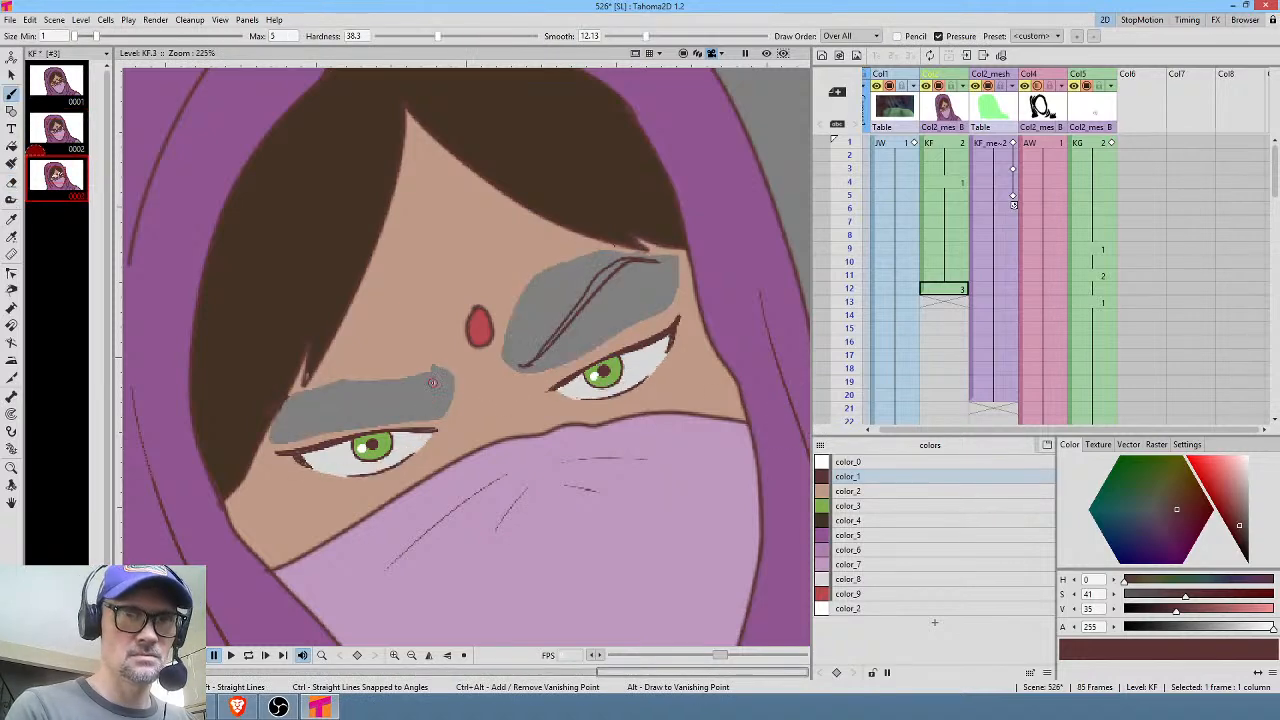
{"action": "left_click_drag", "start_coordinate": [428, 398], "coordinate": [278, 440]}
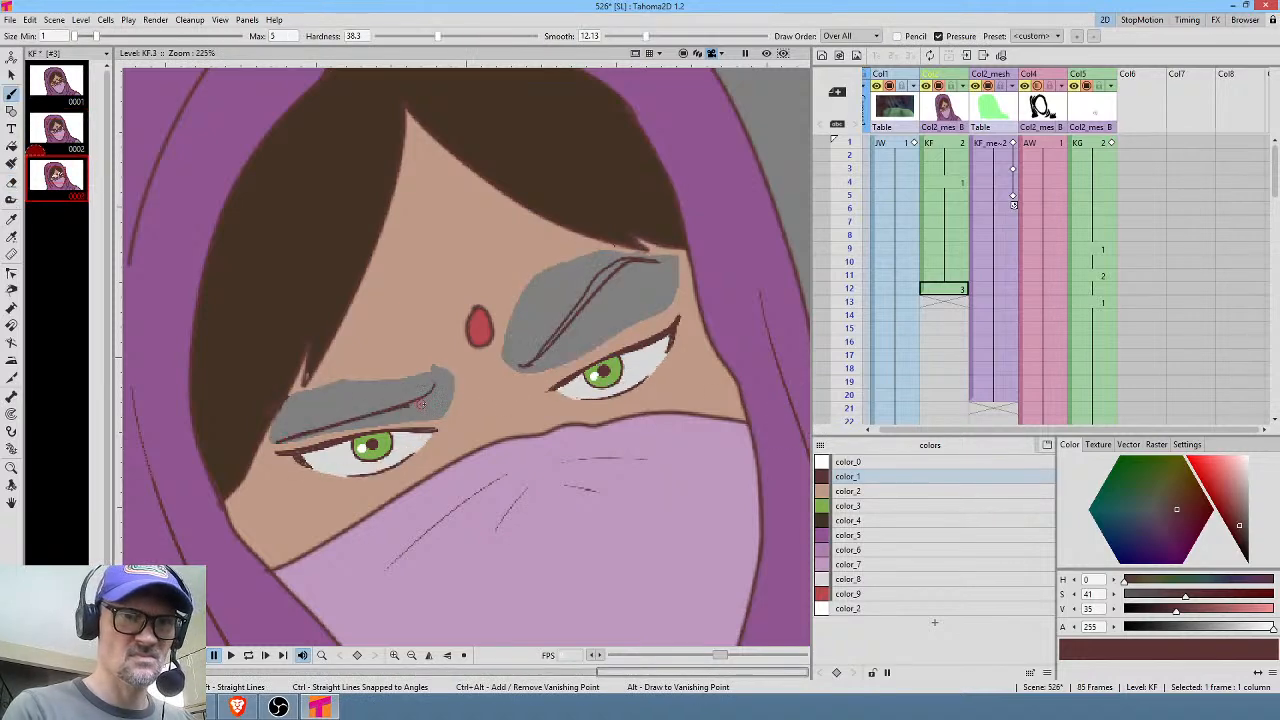
{"action": "key", "text": "Up"}
{"action": "key", "text": "Down"}
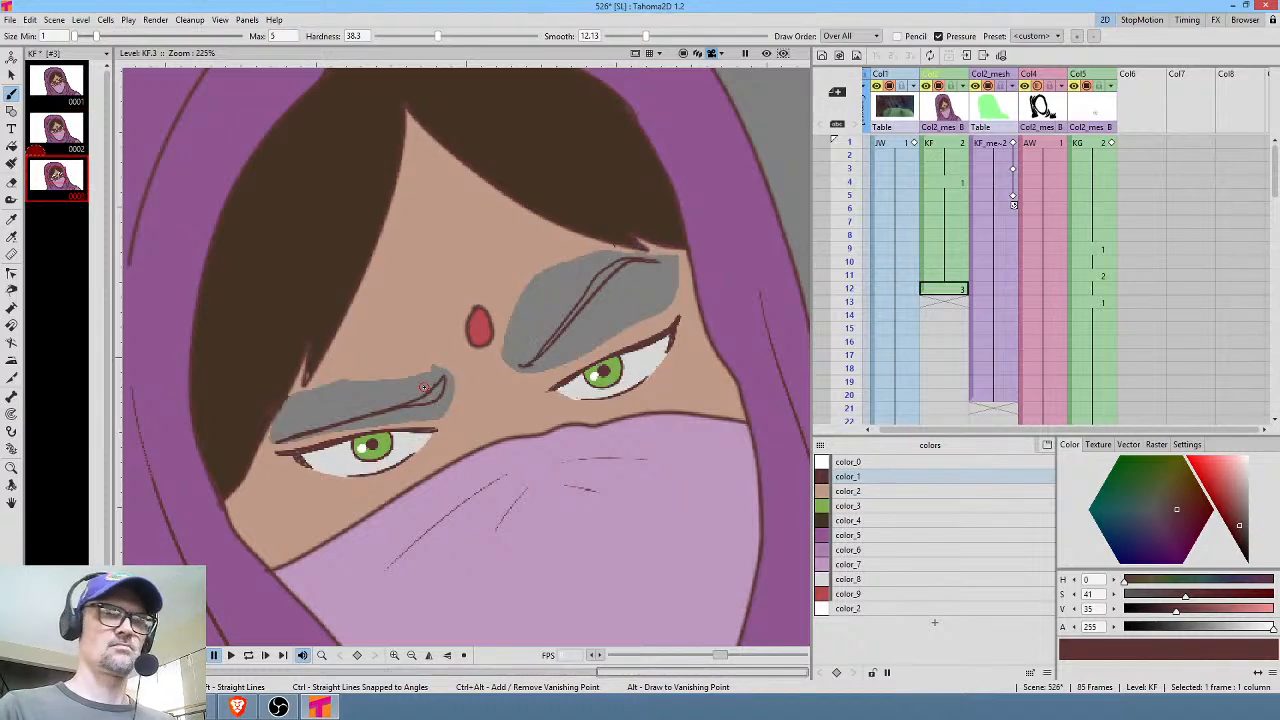
Extend KF drawing 3 in Col2 from frame 12 to frame 20 and scrub through the scene.
{"action": "scroll", "coordinate": [546, 369], "scroll_direction": "down", "scroll_amount": 6}
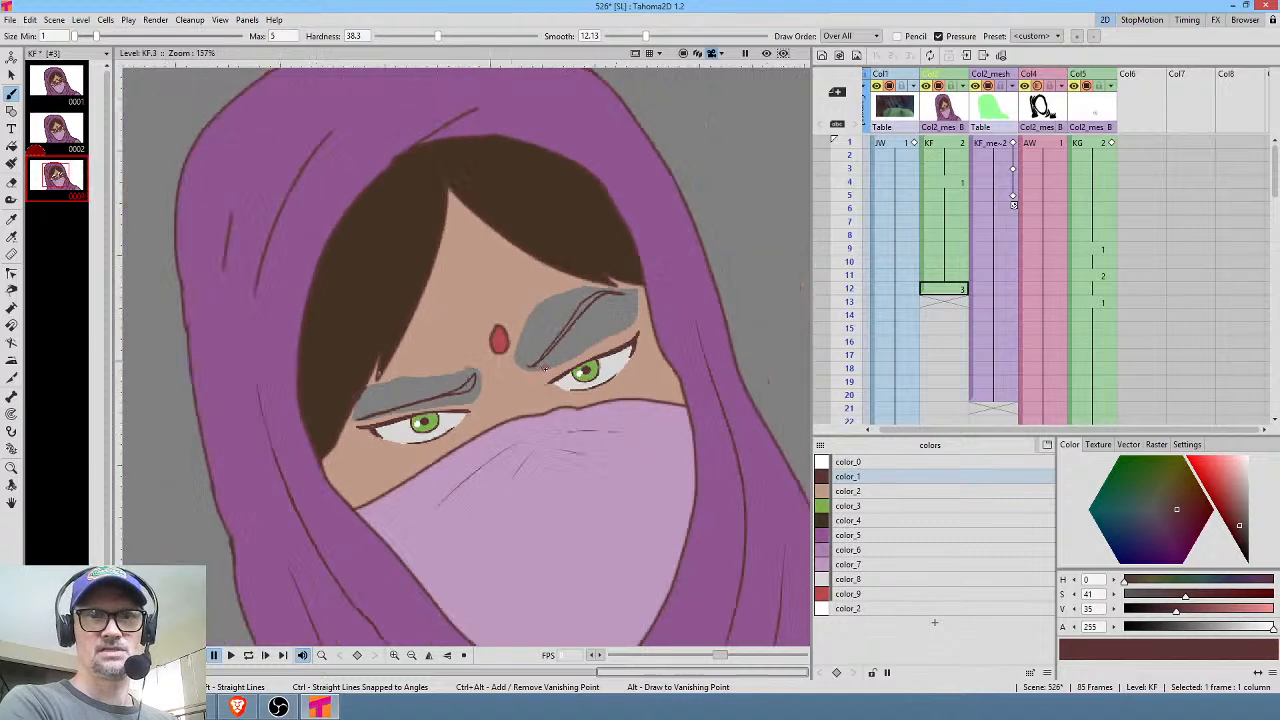
{"action": "mouse_move", "coordinate": [855, 195]}
{"action": "left_mouse_down"}
{"action": "mouse_move", "coordinate": [866, 337]}
{"action": "mouse_move", "coordinate": [870, 290]}
{"action": "left_mouse_up"}
{"action": "left_click", "coordinate": [955, 291]}
{"action": "left_click_drag", "start_coordinate": [955, 298], "coordinate": [955, 404]}
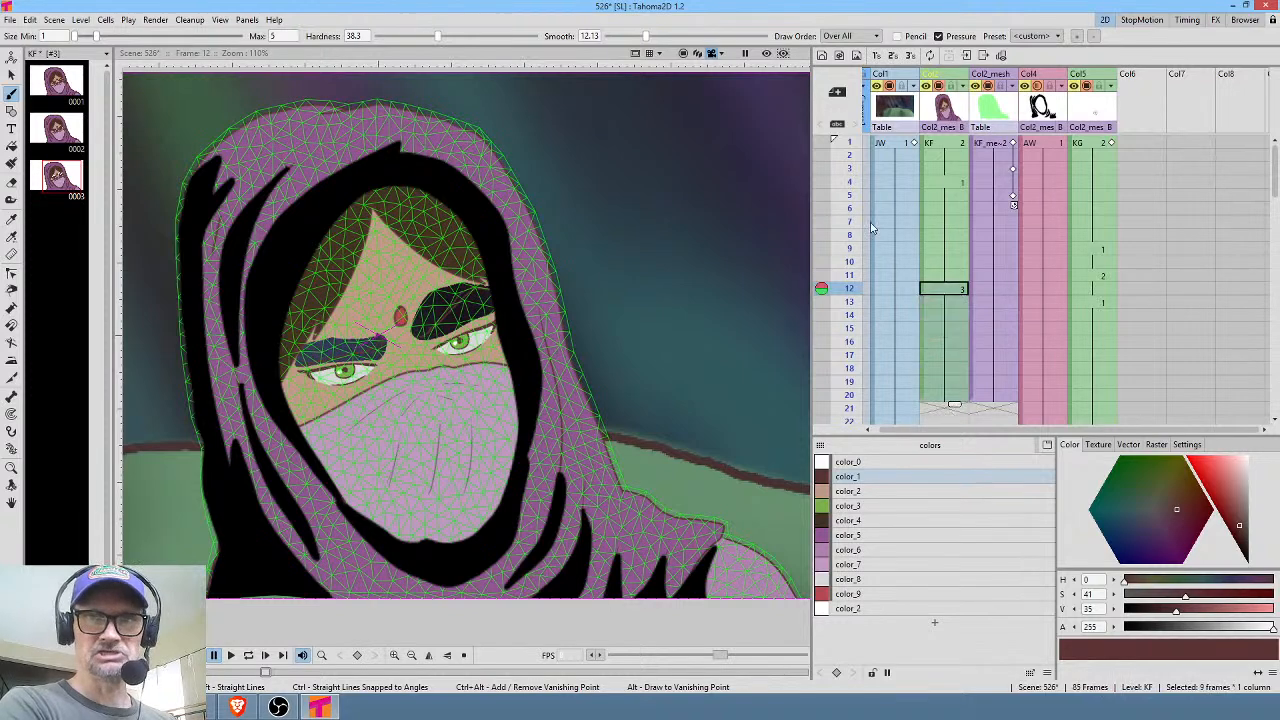
{"action": "left_click_drag", "start_coordinate": [840, 143], "coordinate": [890, 180]}
Fill the erased skin around both eyebrows of KF drawing 3 with color_2, using the Fill tool in Normal type.
{"action": "left_click", "coordinate": [951, 292]}
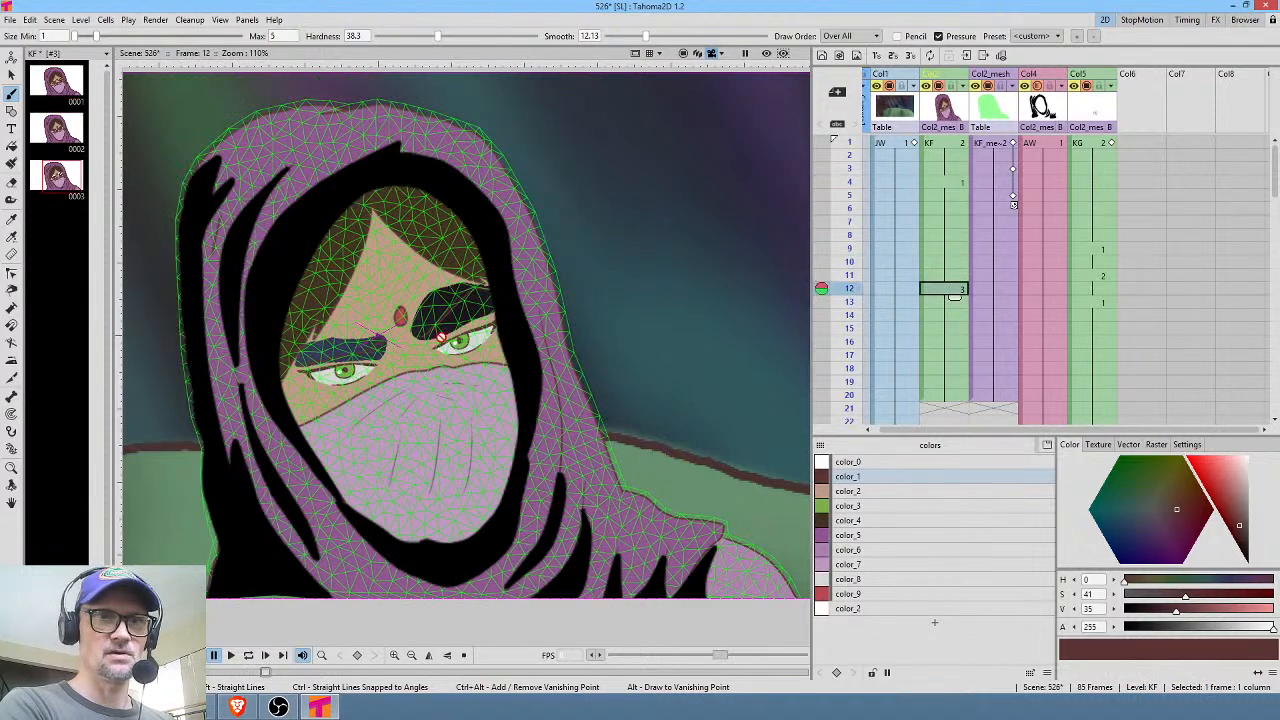
{"action": "left_click", "coordinate": [68, 180]}
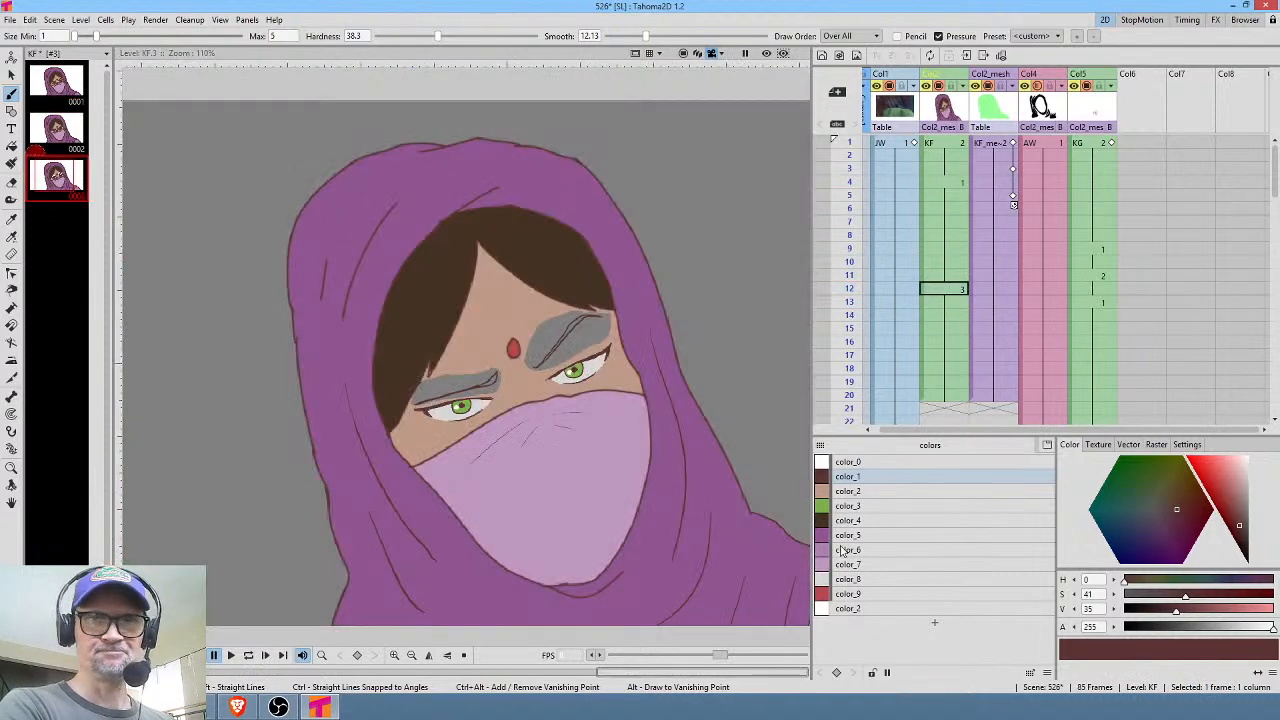
{"action": "left_click", "coordinate": [888, 491]}
{"action": "scroll", "coordinate": [595, 345], "scroll_direction": "up", "scroll_amount": 4}
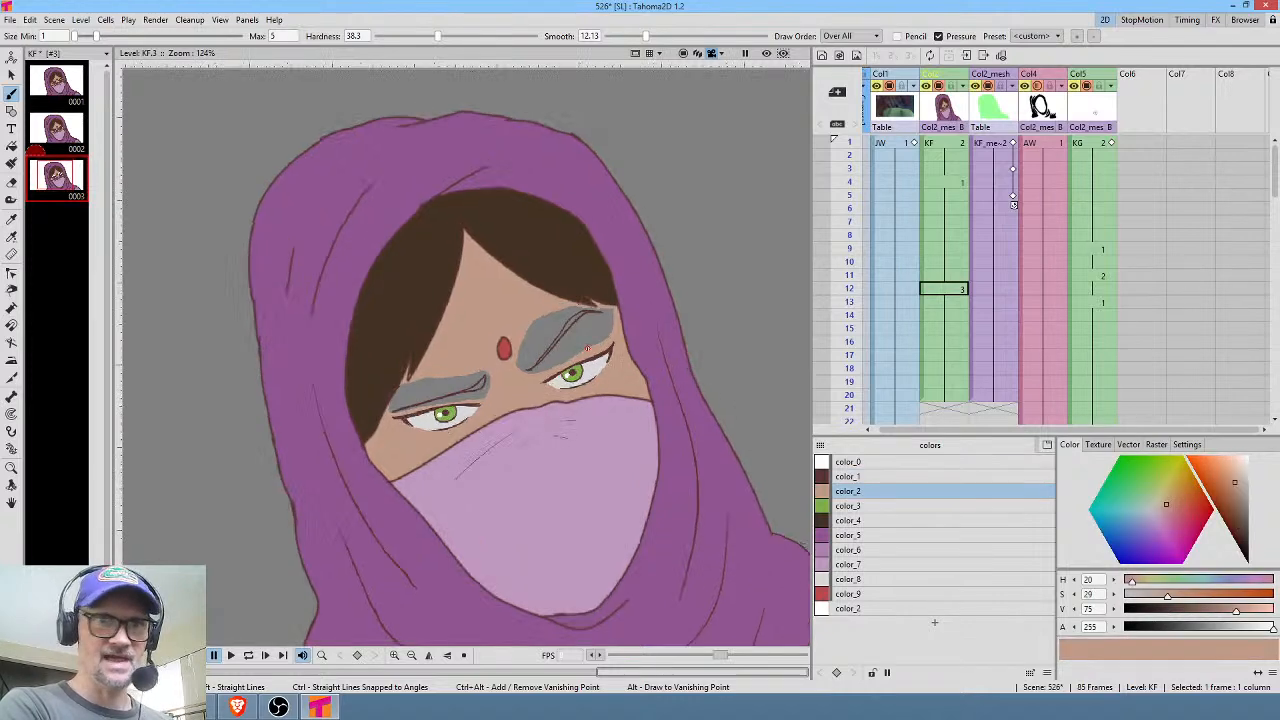
{"action": "key", "text": "f"}
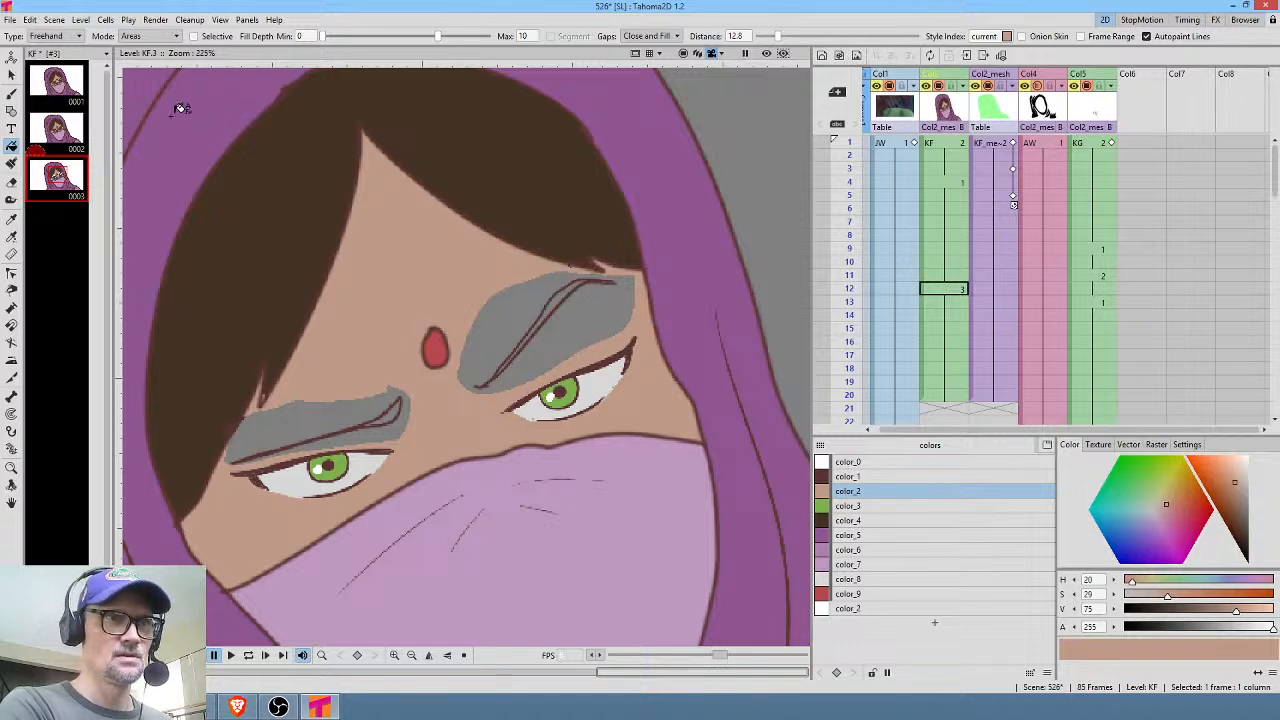
{"action": "left_click", "coordinate": [77, 36]}
{"action": "left_click", "coordinate": [43, 48]}
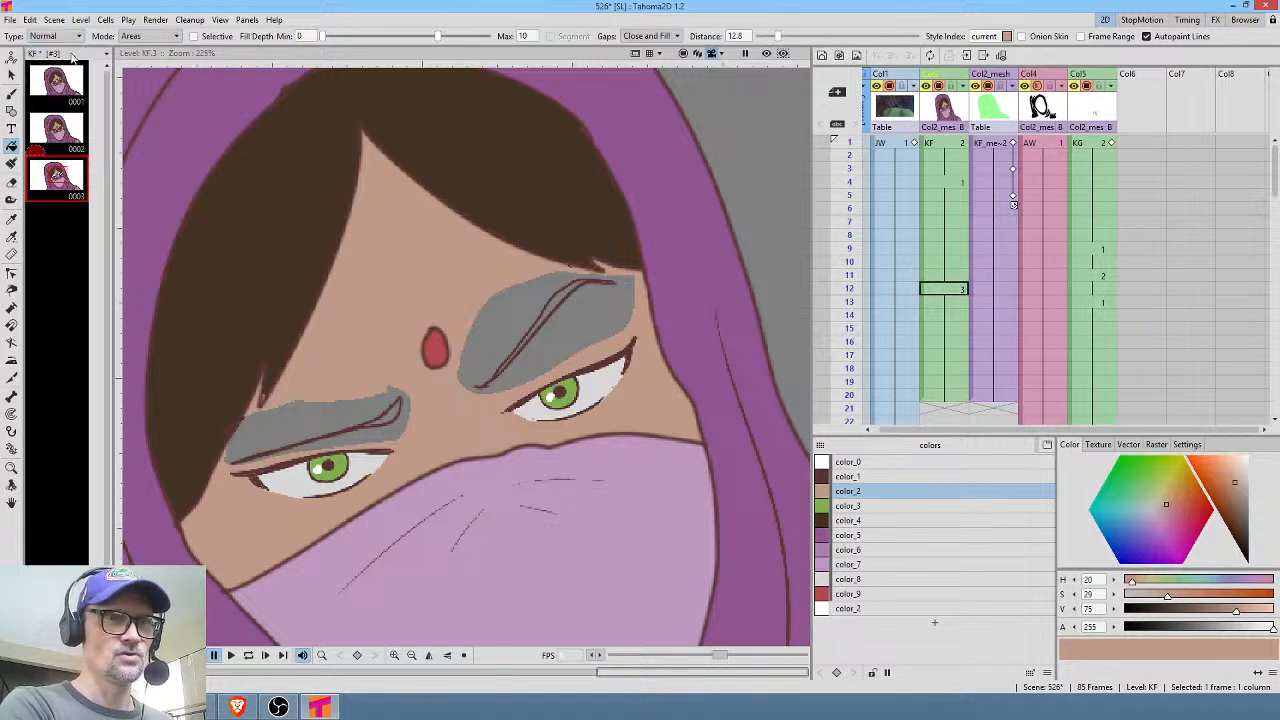
{"action": "left_click", "coordinate": [312, 422]}
{"action": "left_click", "coordinate": [596, 312]}
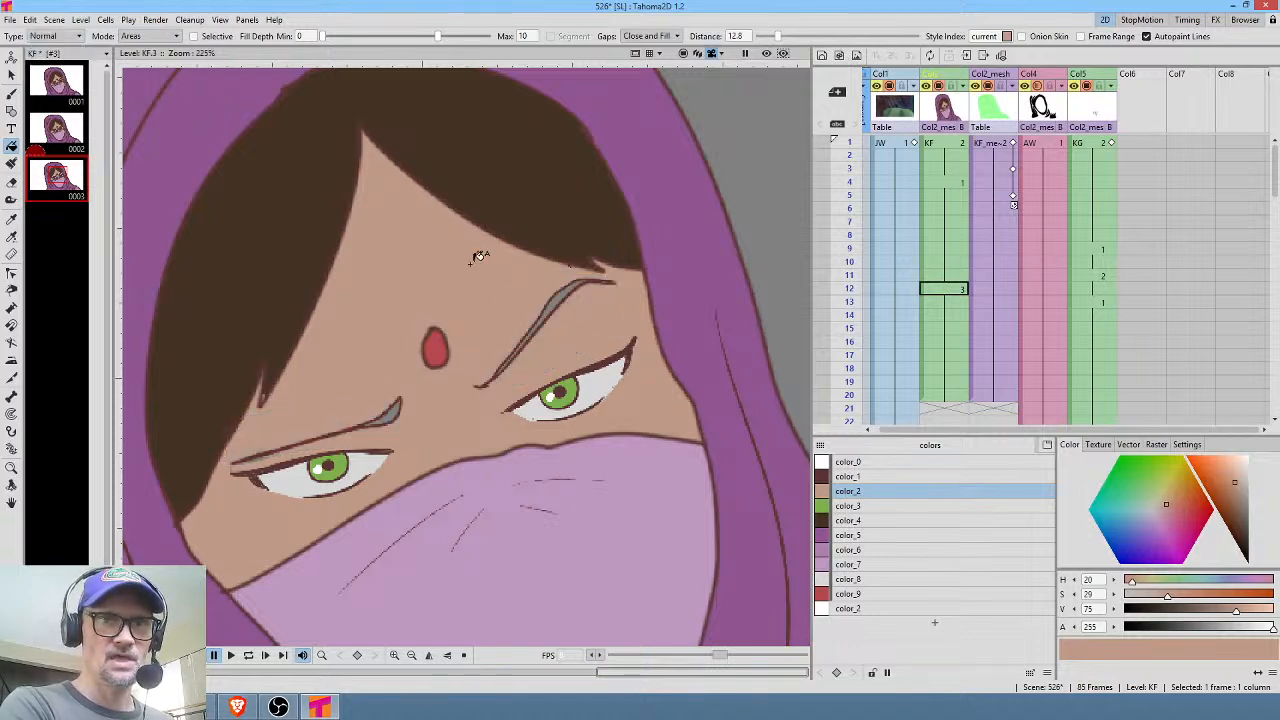
Fill the inside of both eyebrows with color_4, using the Fill tool in Freehand type.
{"action": "left_click", "coordinate": [870, 522]}
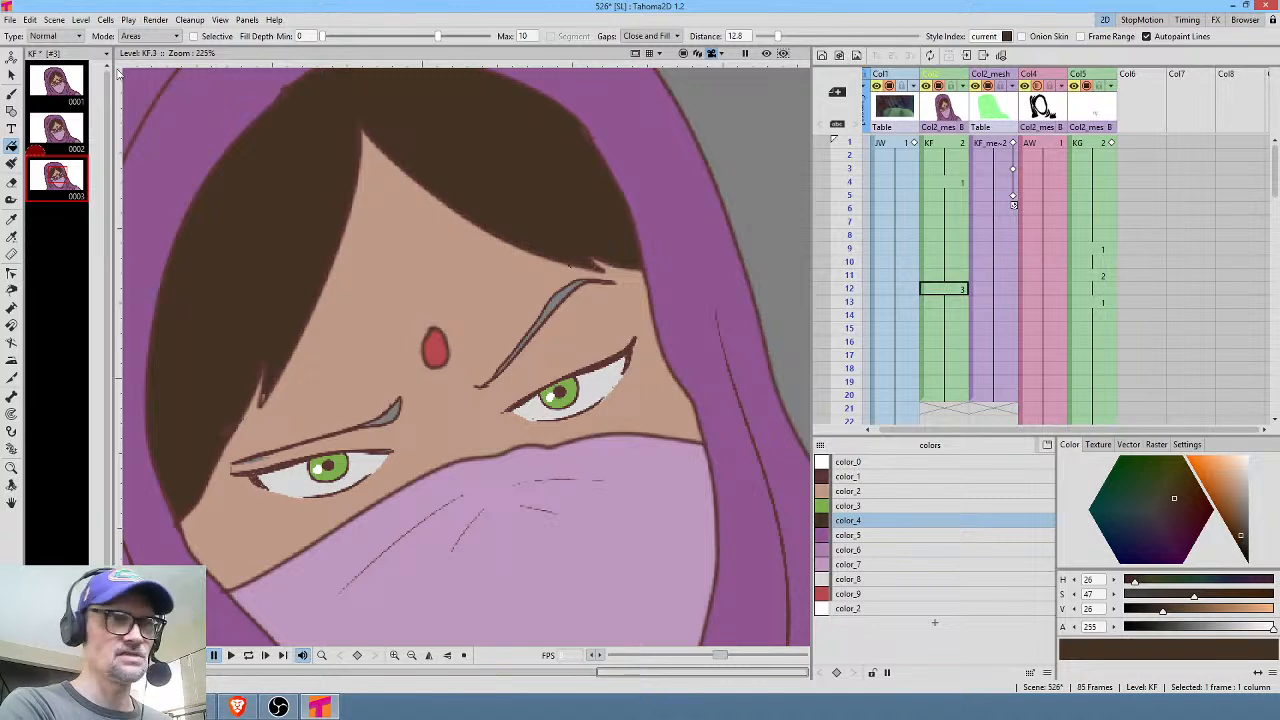
{"action": "left_click", "coordinate": [42, 36]}
{"action": "left_click", "coordinate": [66, 75]}
{"action": "mouse_move", "coordinate": [628, 273]}
{"action": "left_mouse_down"}
{"action": "mouse_move", "coordinate": [579, 271]}
{"action": "mouse_move", "coordinate": [533, 293]}
{"action": "mouse_move", "coordinate": [466, 373]}
{"action": "mouse_move", "coordinate": [468, 404]}
{"action": "mouse_move", "coordinate": [599, 321]}
{"action": "mouse_move", "coordinate": [638, 272]}
{"action": "left_mouse_up"}
{"action": "mouse_move", "coordinate": [398, 381]}
{"action": "left_mouse_down"}
{"action": "mouse_move", "coordinate": [233, 457]}
{"action": "mouse_move", "coordinate": [389, 430]}
{"action": "mouse_move", "coordinate": [398, 383]}
{"action": "left_mouse_up"}
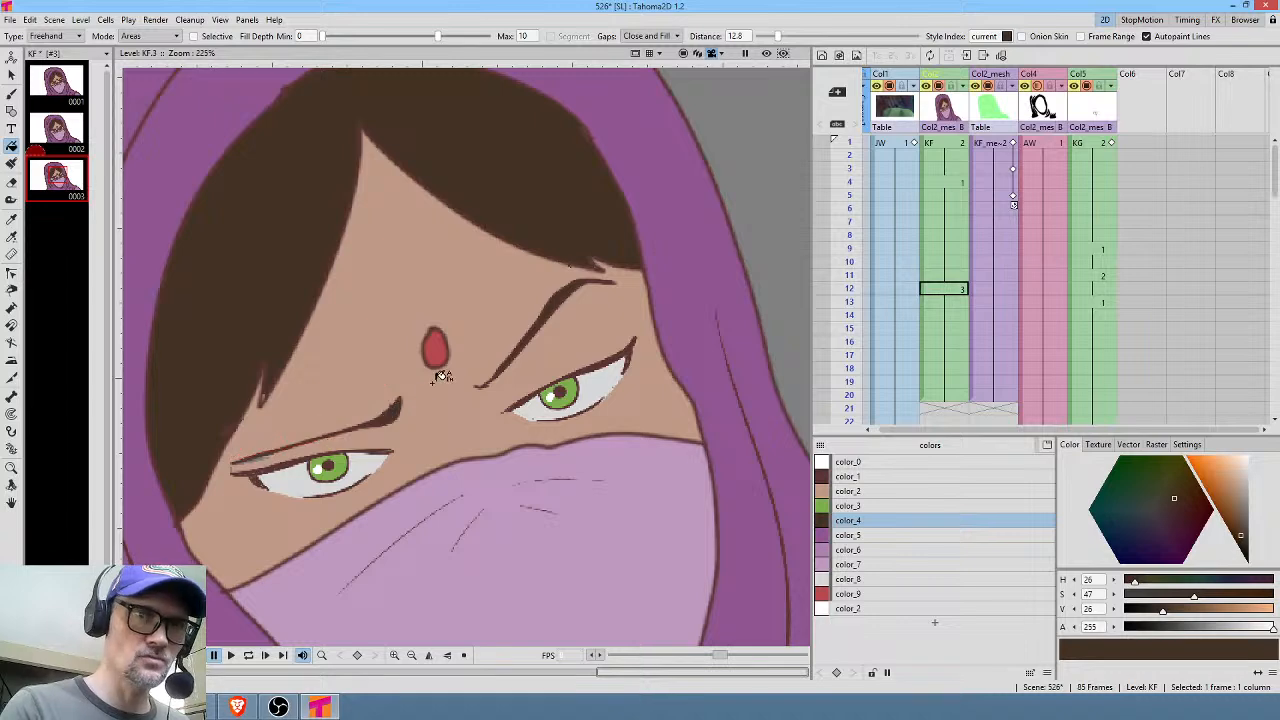
Fill the leftover gap beneath the left eyebrow of KF drawing 3 with color_2, then return to frame 1 of the scene.
{"action": "left_click", "coordinate": [871, 491]}
{"action": "mouse_move", "coordinate": [267, 451]}
{"action": "left_mouse_down"}
{"action": "mouse_move", "coordinate": [224, 467]}
{"action": "mouse_move", "coordinate": [281, 451]}
{"action": "left_mouse_up"}
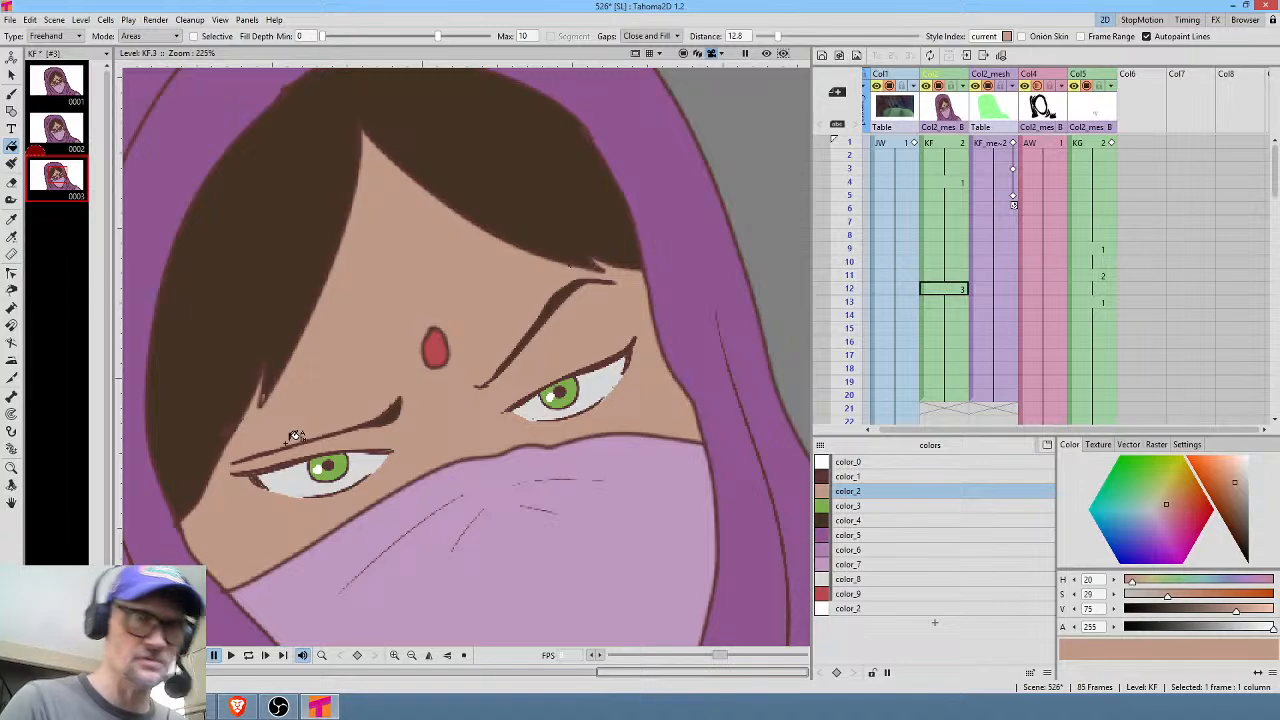
{"action": "left_click", "coordinate": [941, 146]}
{"action": "scroll", "coordinate": [573, 290], "scroll_direction": "down", "scroll_amount": 8}
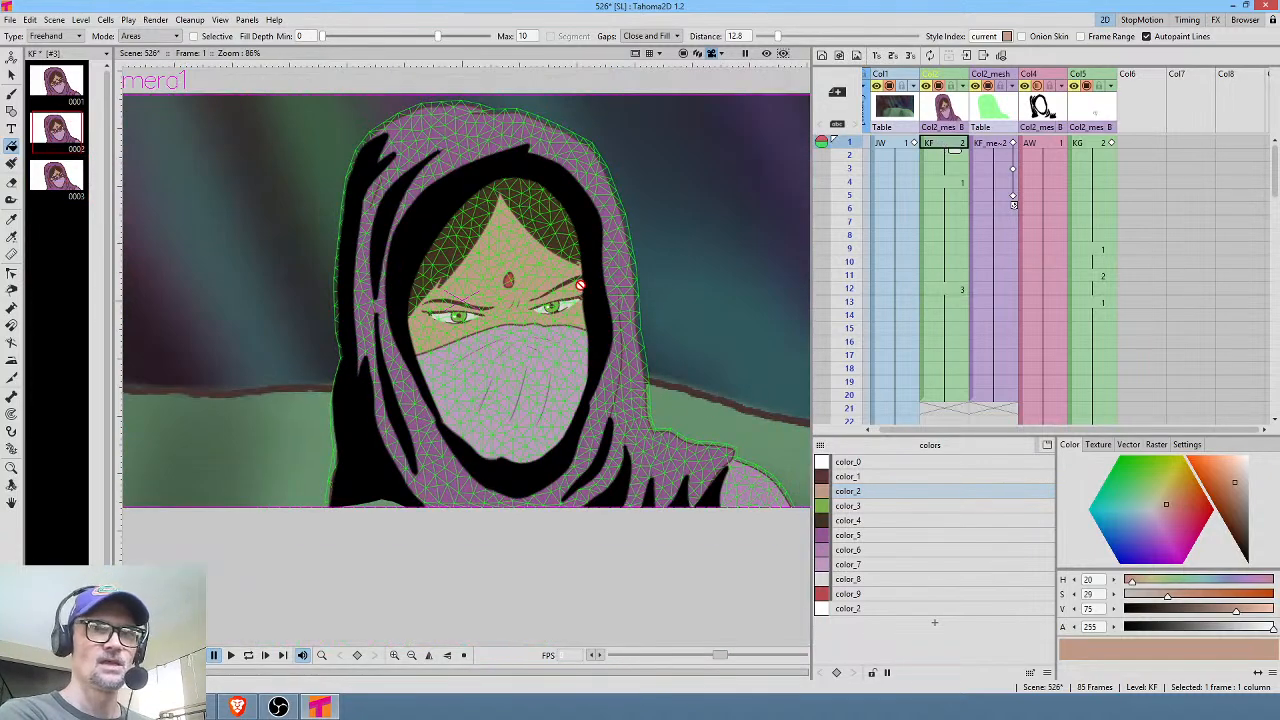
Turn off the Show Mesh overlay for Col2_mesh at frame 1, using the Plastic tool.
{"action": "left_click", "coordinate": [988, 87]}
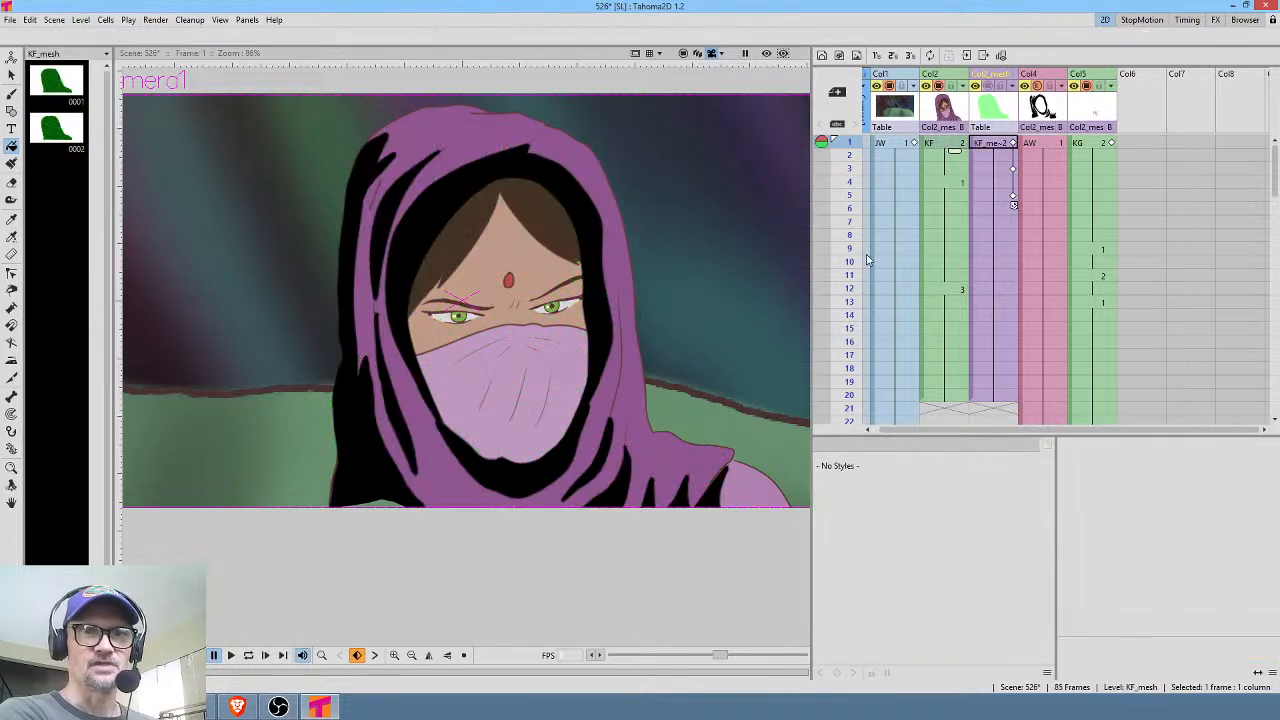
{"action": "left_click", "coordinate": [988, 87]}
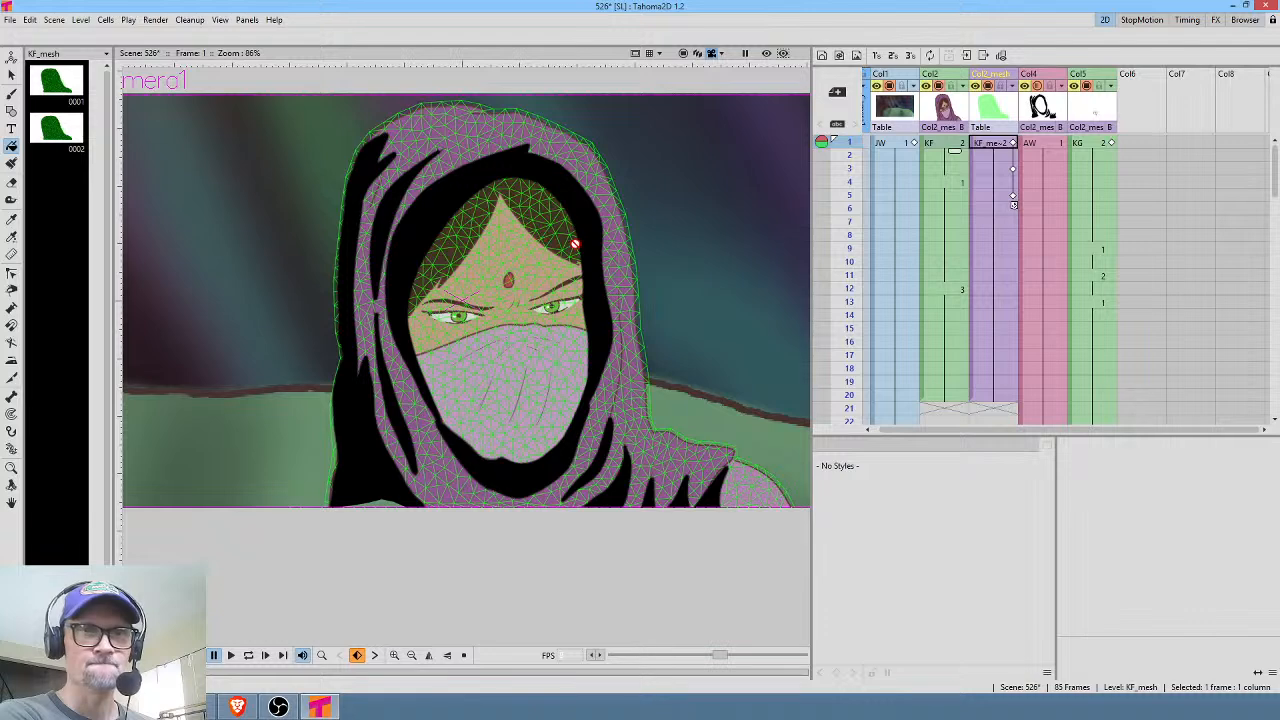
{"action": "key", "text": "x"}
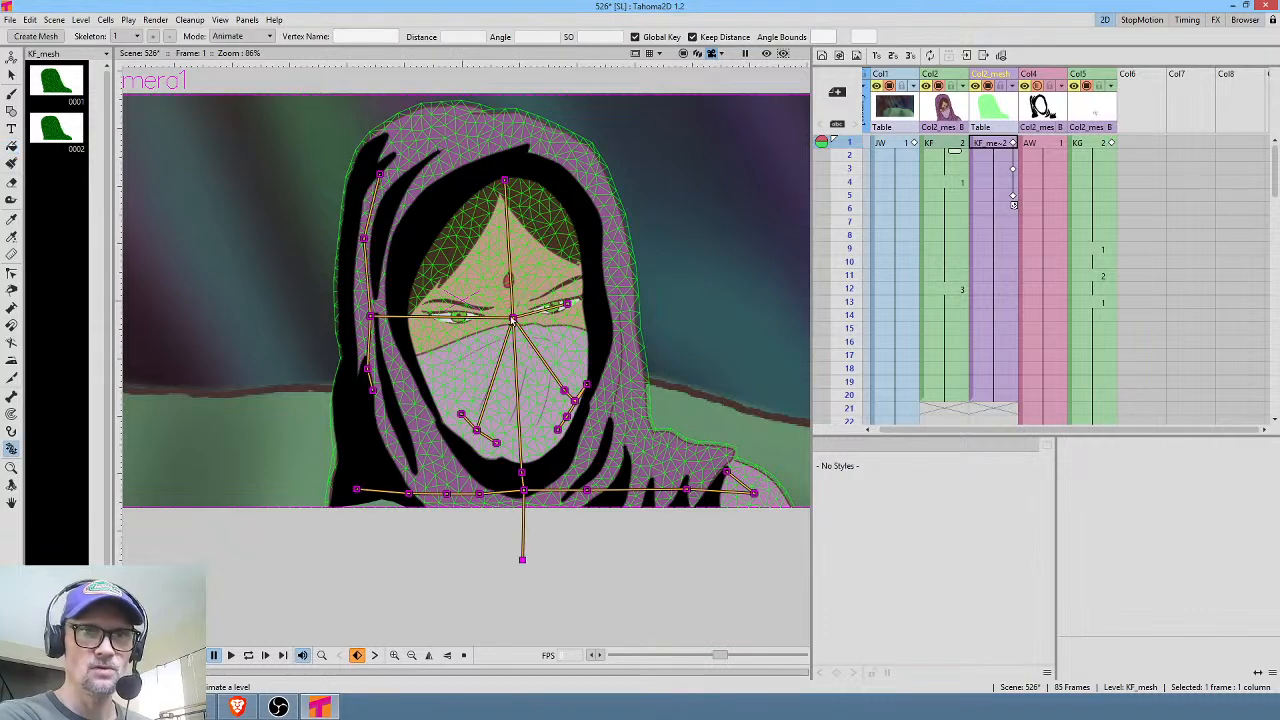
{"action": "right_click", "coordinate": [513, 318]}
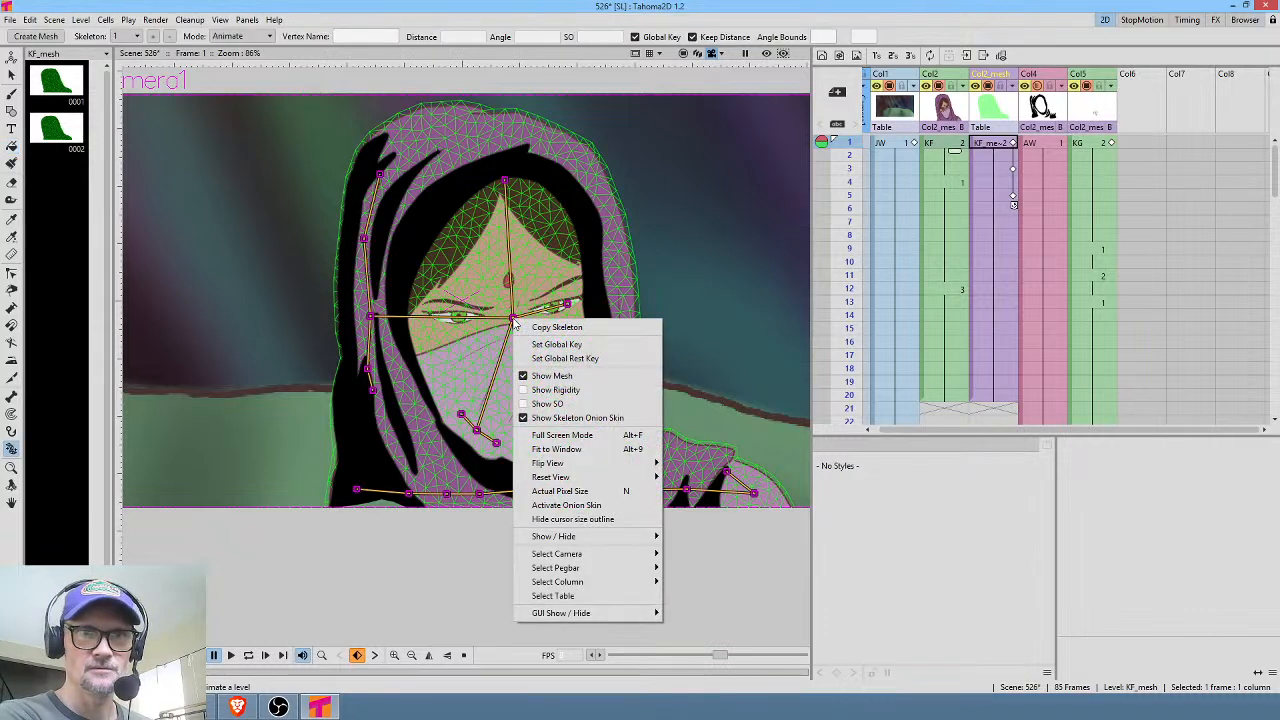
{"action": "left_click", "coordinate": [550, 376]}
Preview the Show Rigidity and Show SO overlays on the character's mesh one at a time, switching each off again.
{"action": "right_click", "coordinate": [513, 320]}
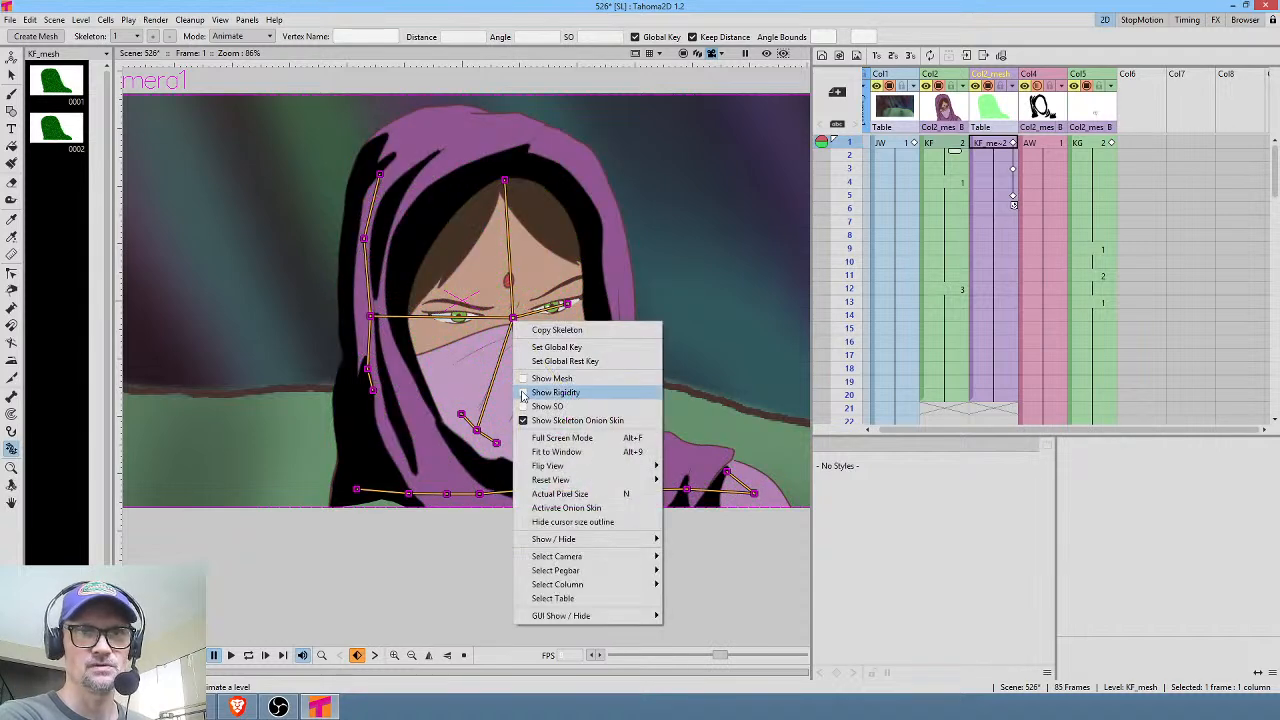
{"action": "left_click", "coordinate": [555, 392]}
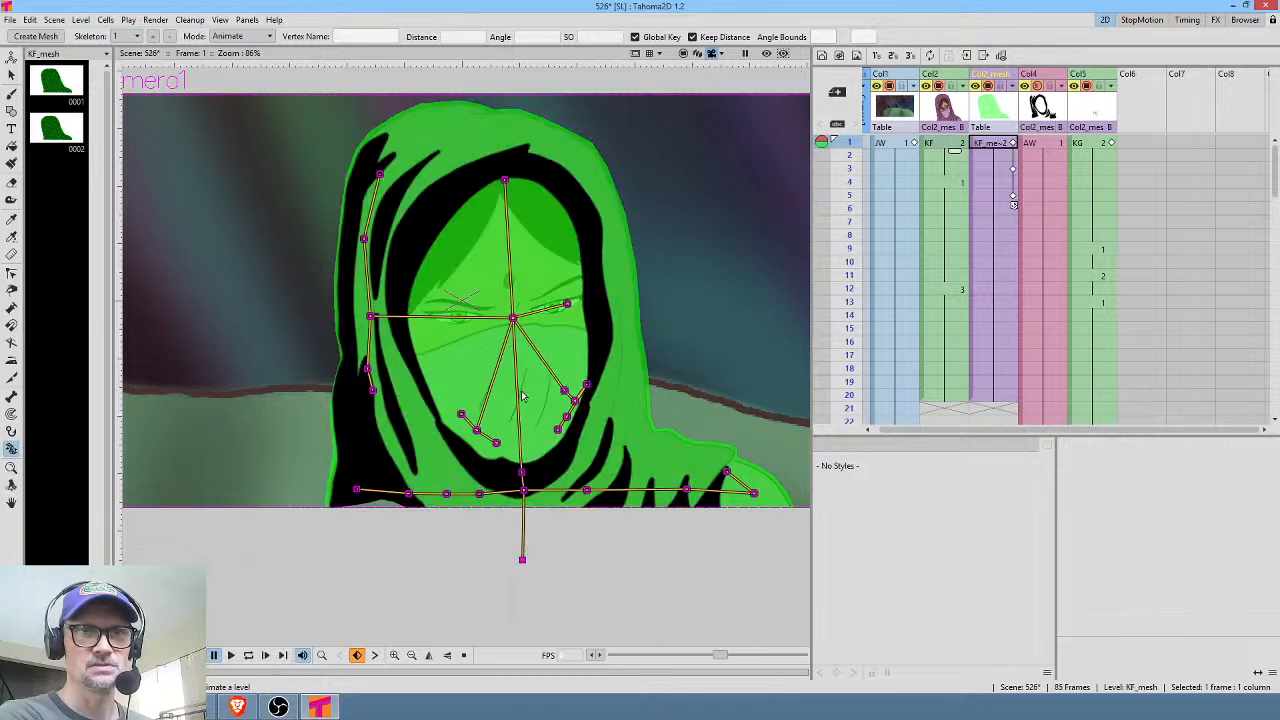
{"action": "right_click", "coordinate": [516, 320]}
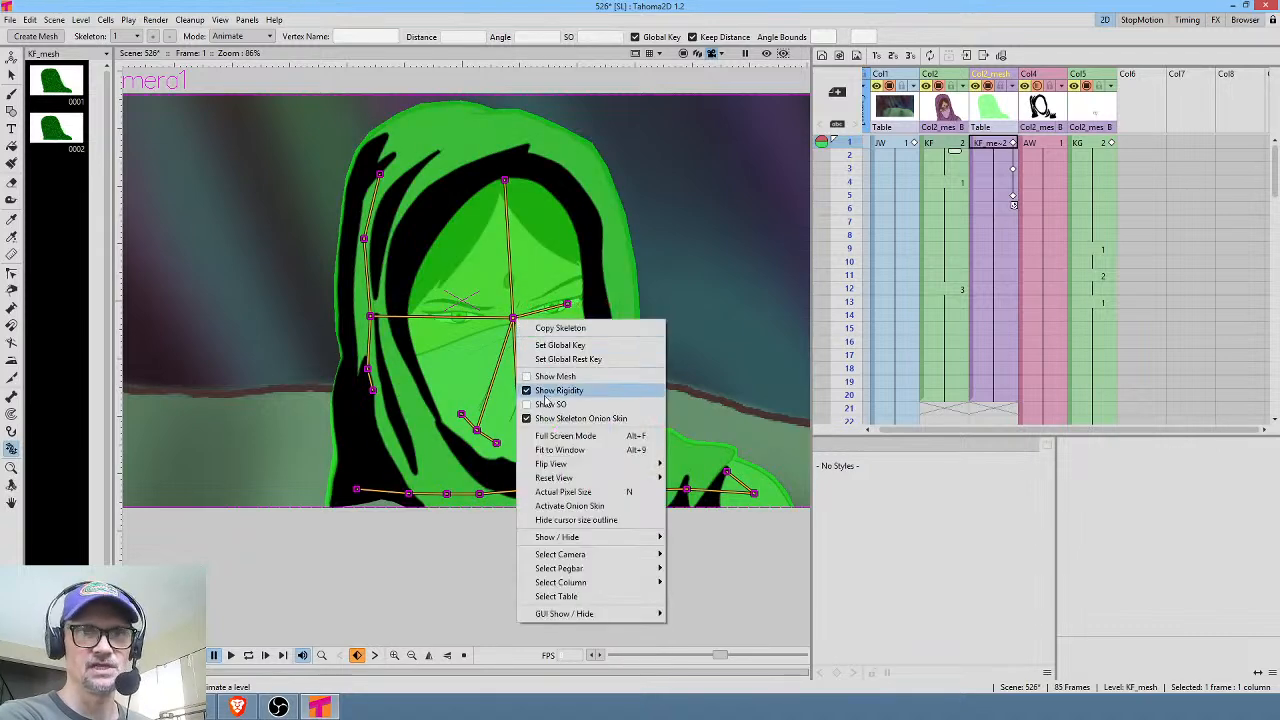
{"action": "left_click", "coordinate": [531, 392]}
{"action": "right_click", "coordinate": [511, 318]}
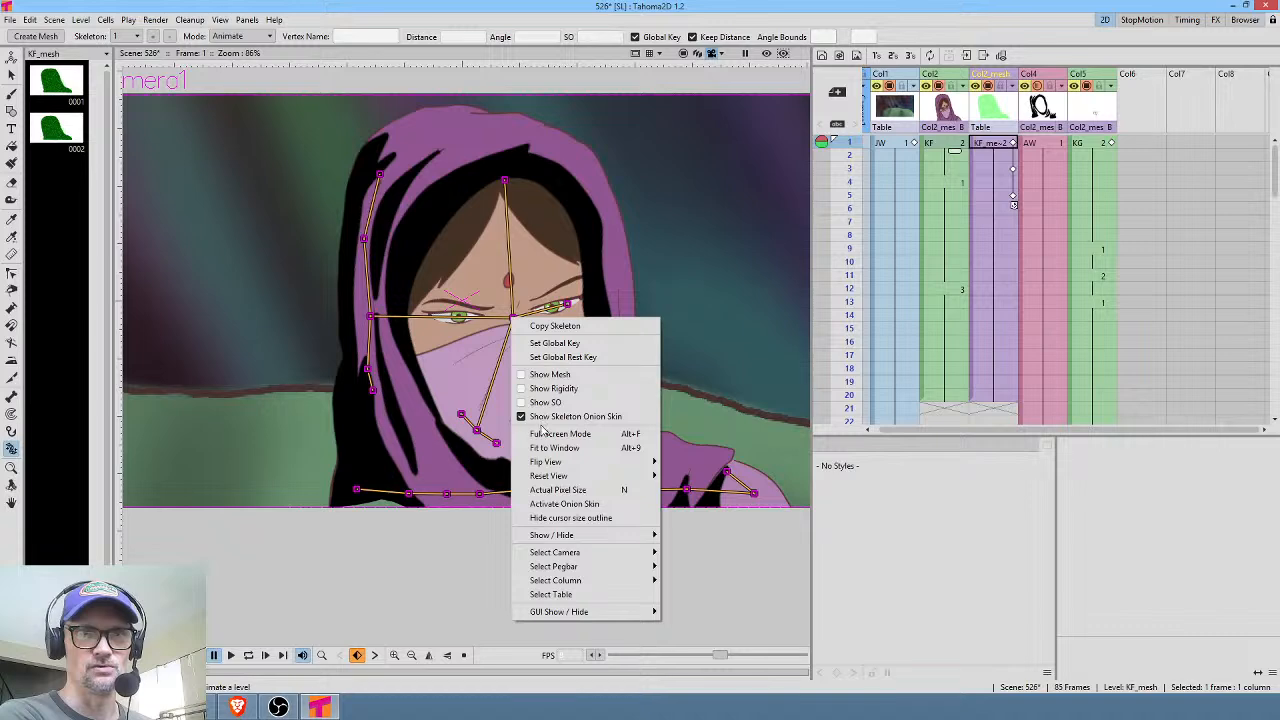
{"action": "left_click", "coordinate": [545, 402]}
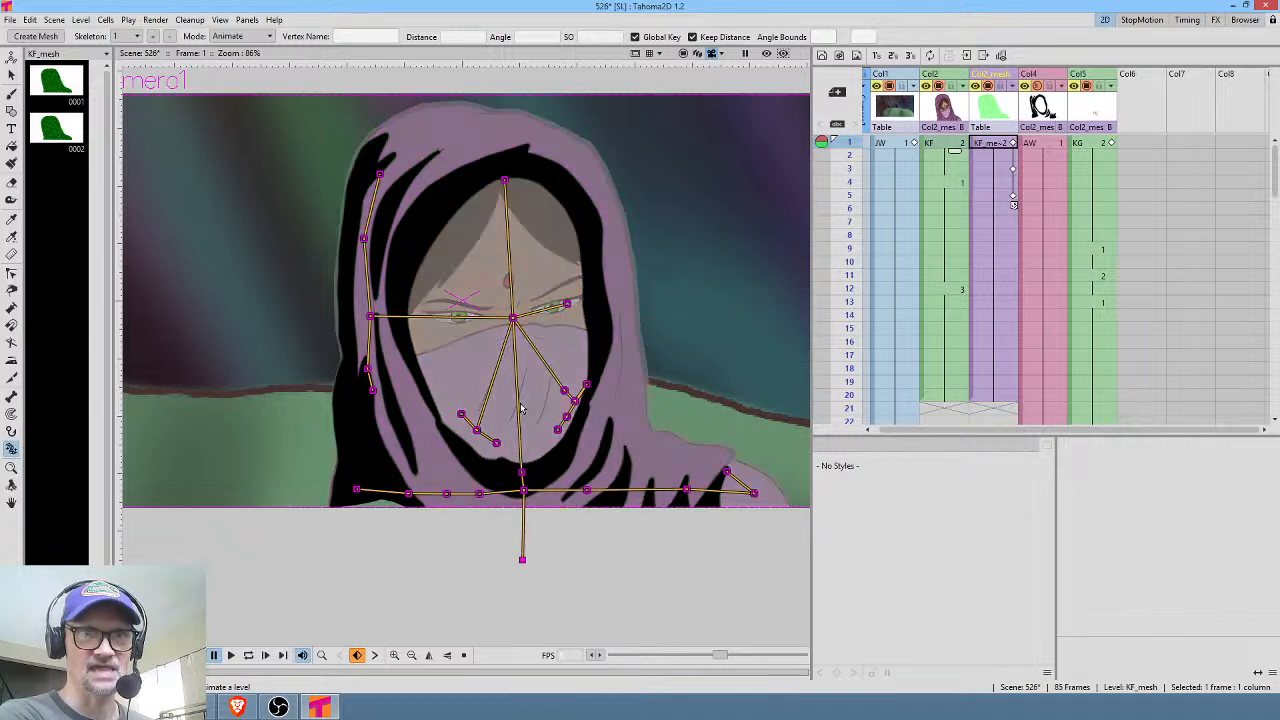
{"action": "right_click", "coordinate": [512, 318]}
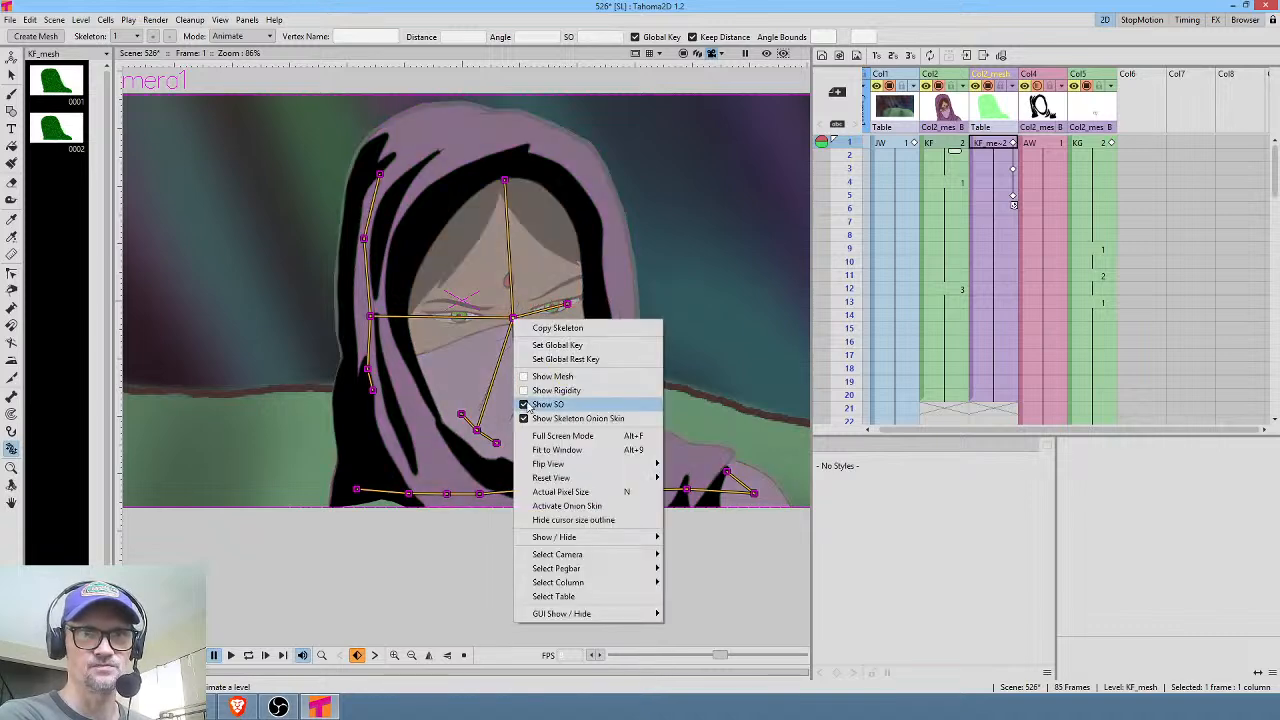
{"action": "left_click", "coordinate": [529, 404]}
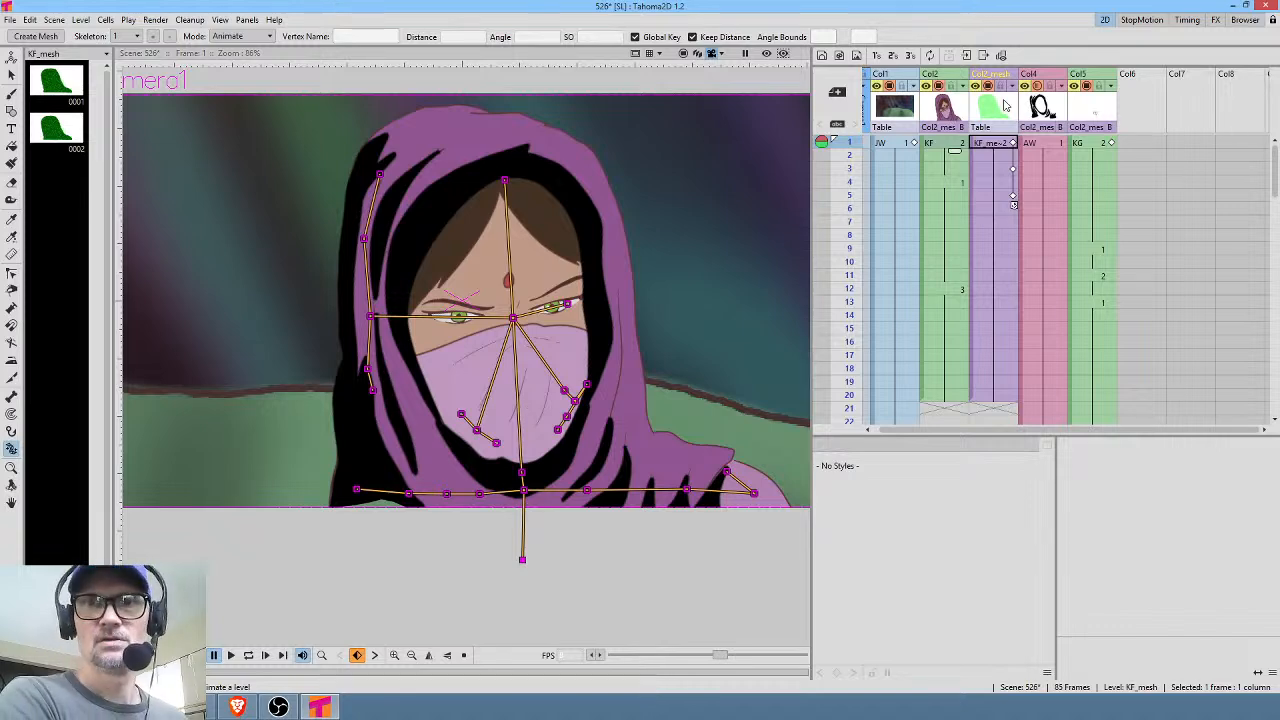
Cut frames 8 to 11 from the KF level in Col2 so that drawing 3 starts at frame 8.
{"action": "left_click_drag", "start_coordinate": [857, 147], "coordinate": [843, 84]}
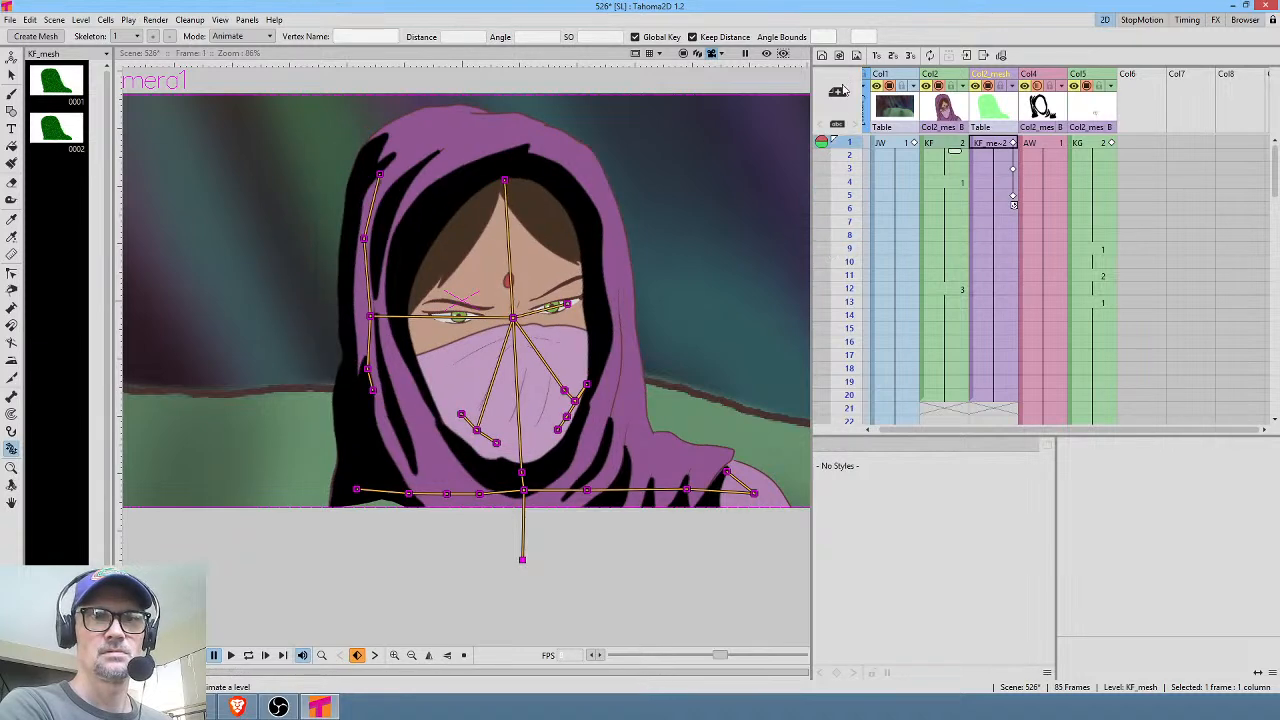
{"action": "left_click_drag", "start_coordinate": [829, 160], "coordinate": [819, 256]}
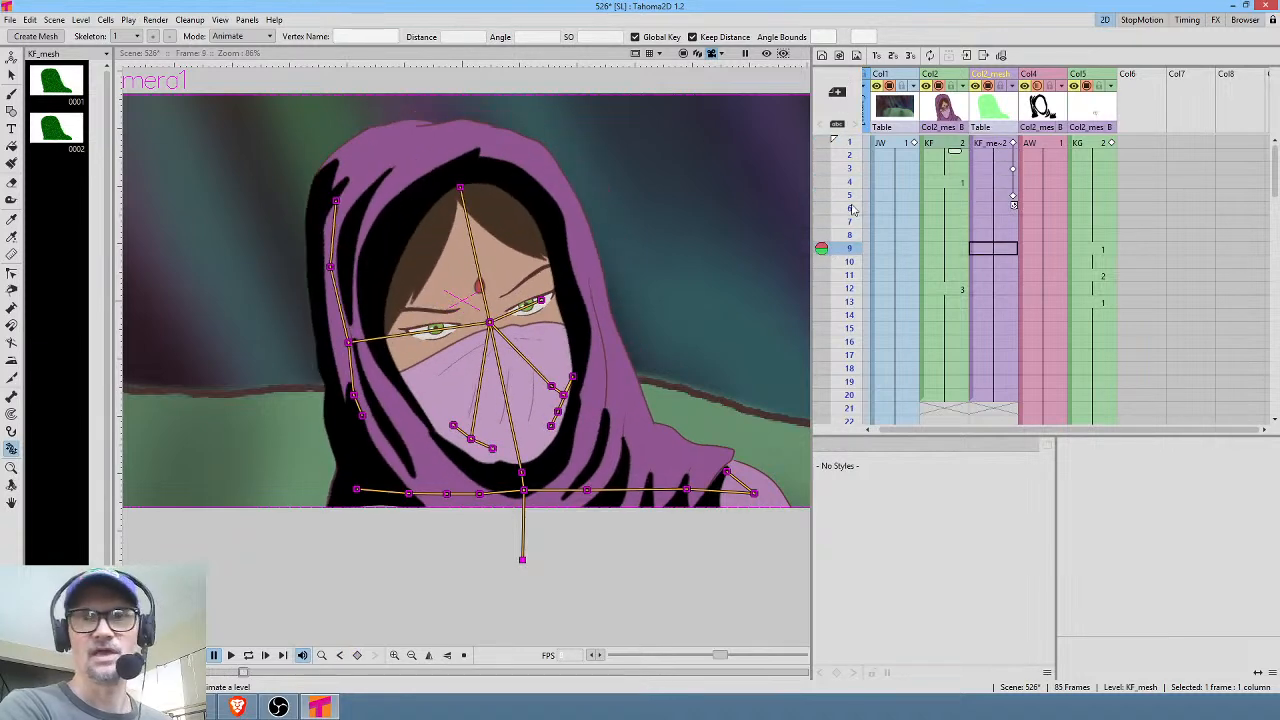
{"action": "left_click", "coordinate": [950, 235]}
{"action": "left_click", "coordinate": [947, 280], "text": "shift"}
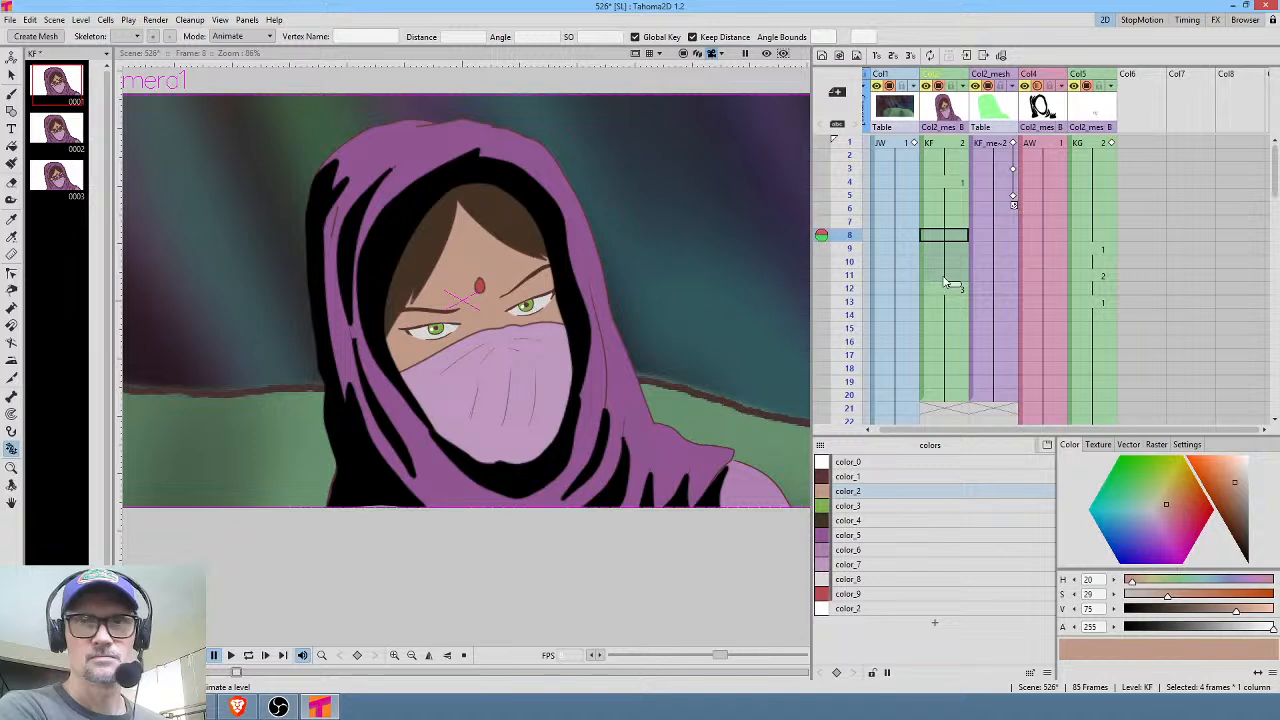
{"action": "key", "text": "ctrl+x"}
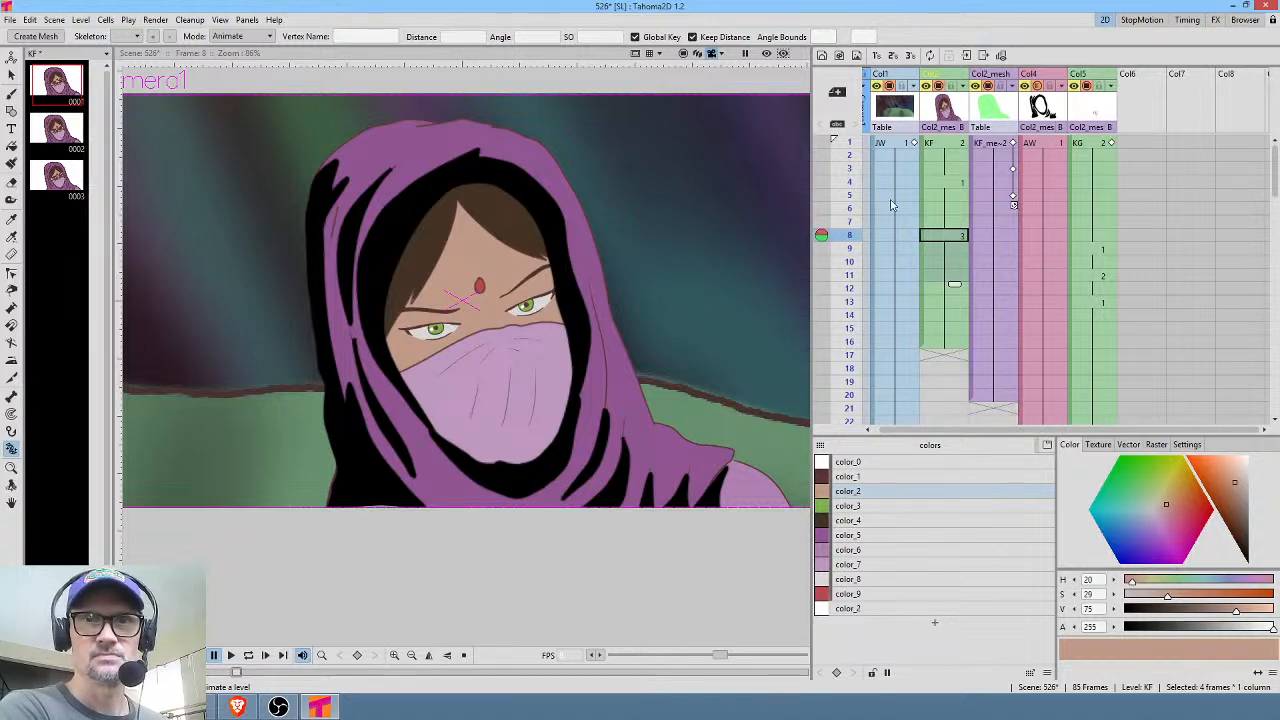
Cut frames 6 and 7 from Col2 so that KF drawing 3 starts at frame 6, and play the scene.
{"action": "mouse_move", "coordinate": [840, 145]}
{"action": "left_mouse_down"}
{"action": "mouse_move", "coordinate": [832, 268]}
{"action": "mouse_move", "coordinate": [847, 203]}
{"action": "left_mouse_up"}
{"action": "left_click", "coordinate": [950, 210]}
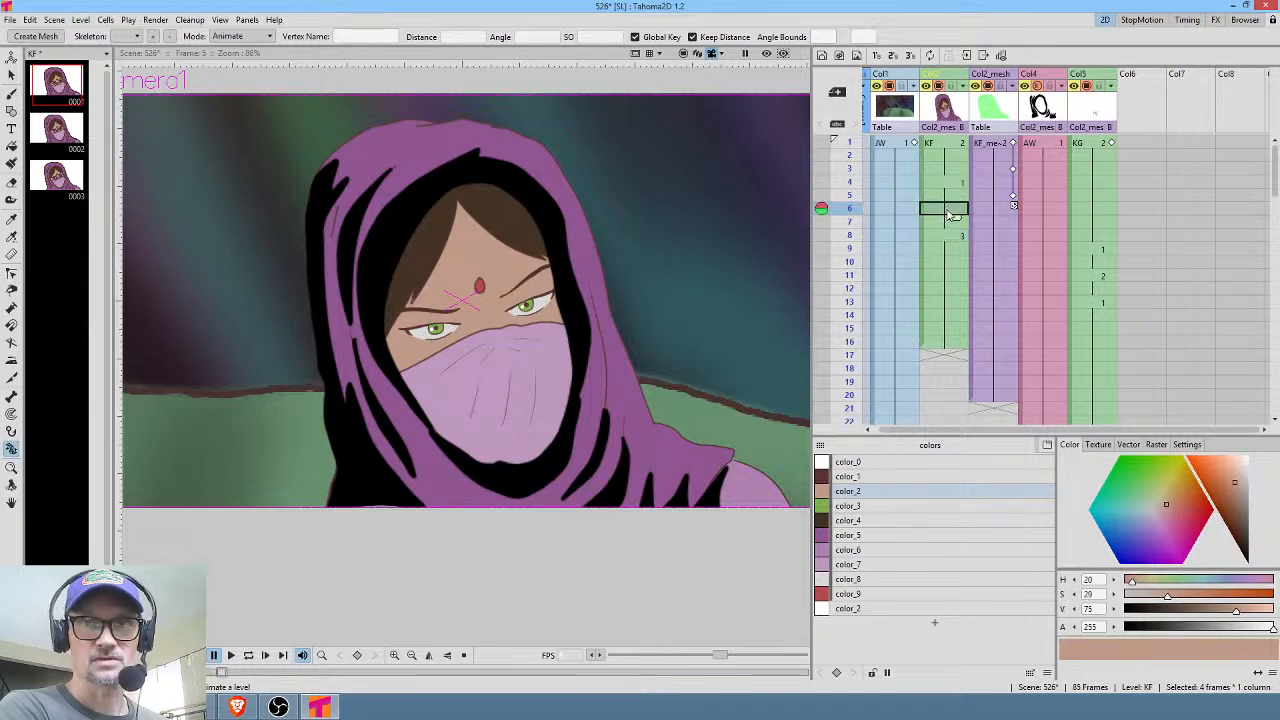
{"action": "left_click", "coordinate": [955, 226], "text": "shift"}
{"action": "key", "text": "ctrl+x"}
{"action": "mouse_move", "coordinate": [850, 147]}
{"action": "left_mouse_down"}
{"action": "mouse_move", "coordinate": [849, 255]}
{"action": "mouse_move", "coordinate": [850, 160]}
{"action": "left_mouse_up"}
{"action": "key", "text": "p"}
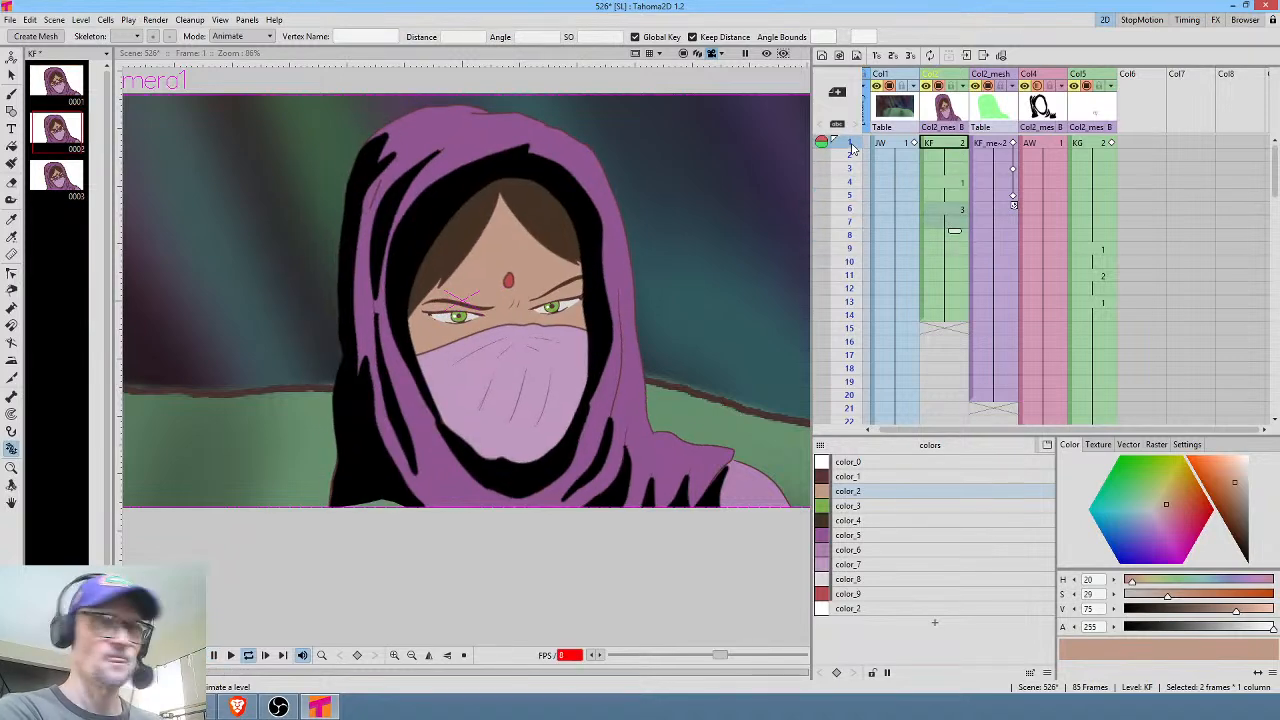
{"action": "key", "text": "p"}
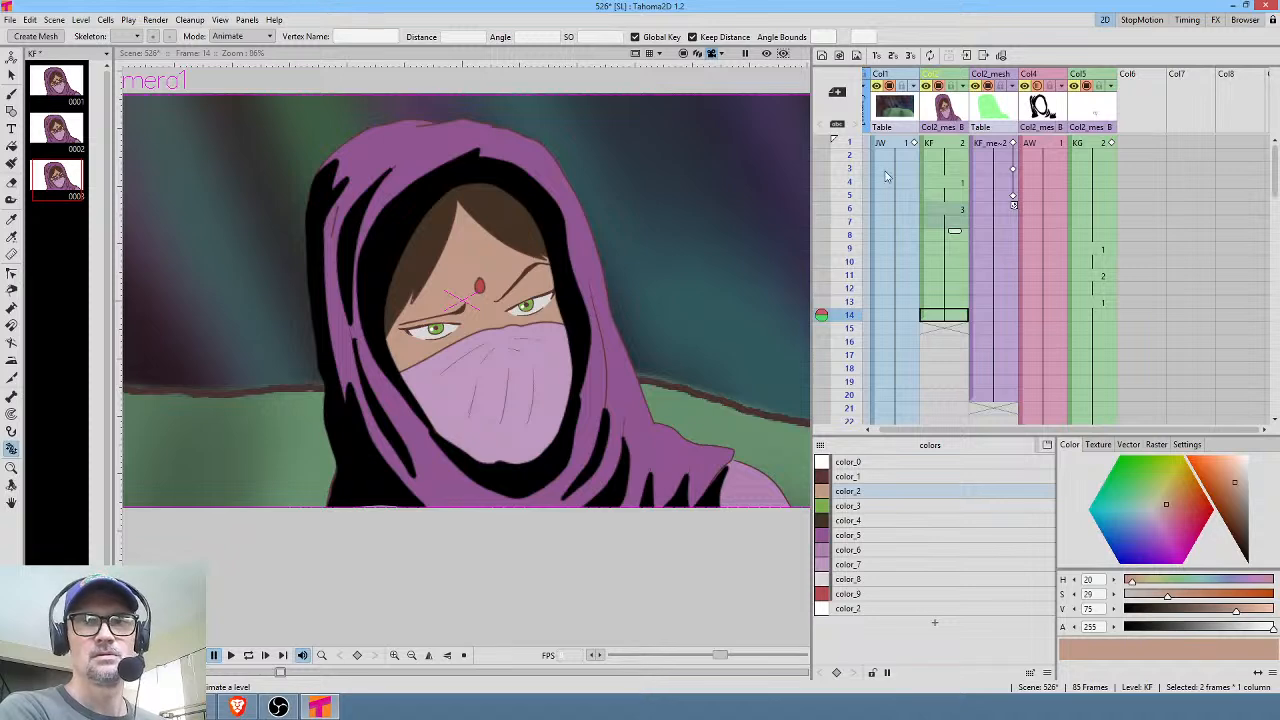
Select the left eyebrow of KF drawing 3 with a freehand selection, rotate it about -10° and move it down closer to the eye.
{"action": "left_click", "coordinate": [928, 210]}
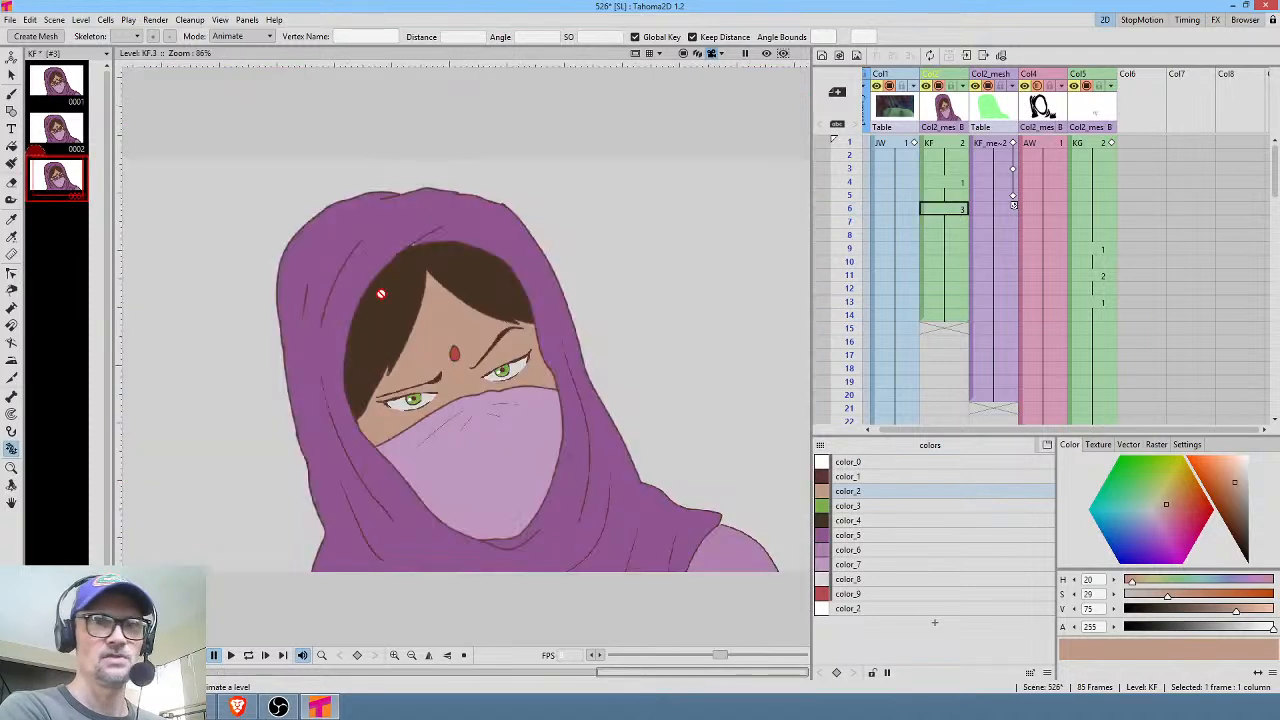
{"action": "scroll", "coordinate": [402, 356], "scroll_direction": "up", "scroll_amount": 8}
{"action": "left_click_drag", "start_coordinate": [605, 411], "coordinate": [654, 136]}
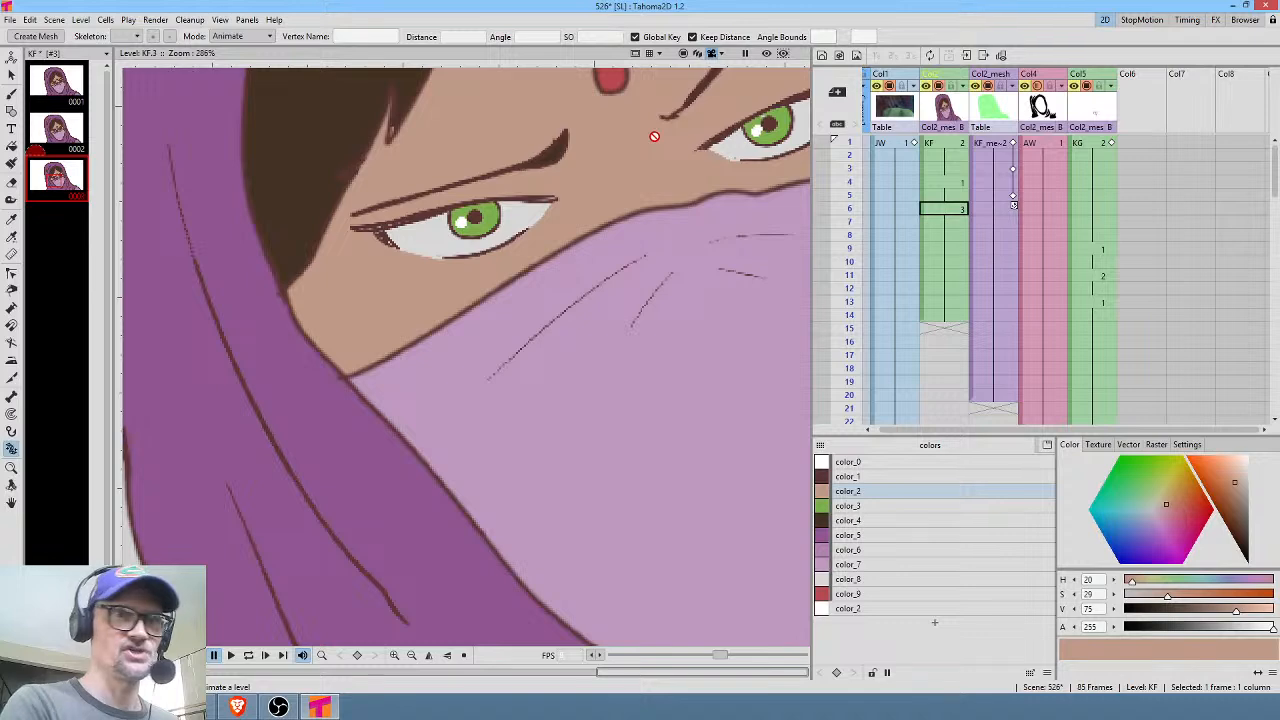
{"action": "mouse_move", "coordinate": [570, 228]}
{"action": "left_mouse_down"}
{"action": "mouse_move", "coordinate": [583, 314]}
{"action": "mouse_move", "coordinate": [610, 338]}
{"action": "left_mouse_up"}
{"action": "key", "text": "s"}
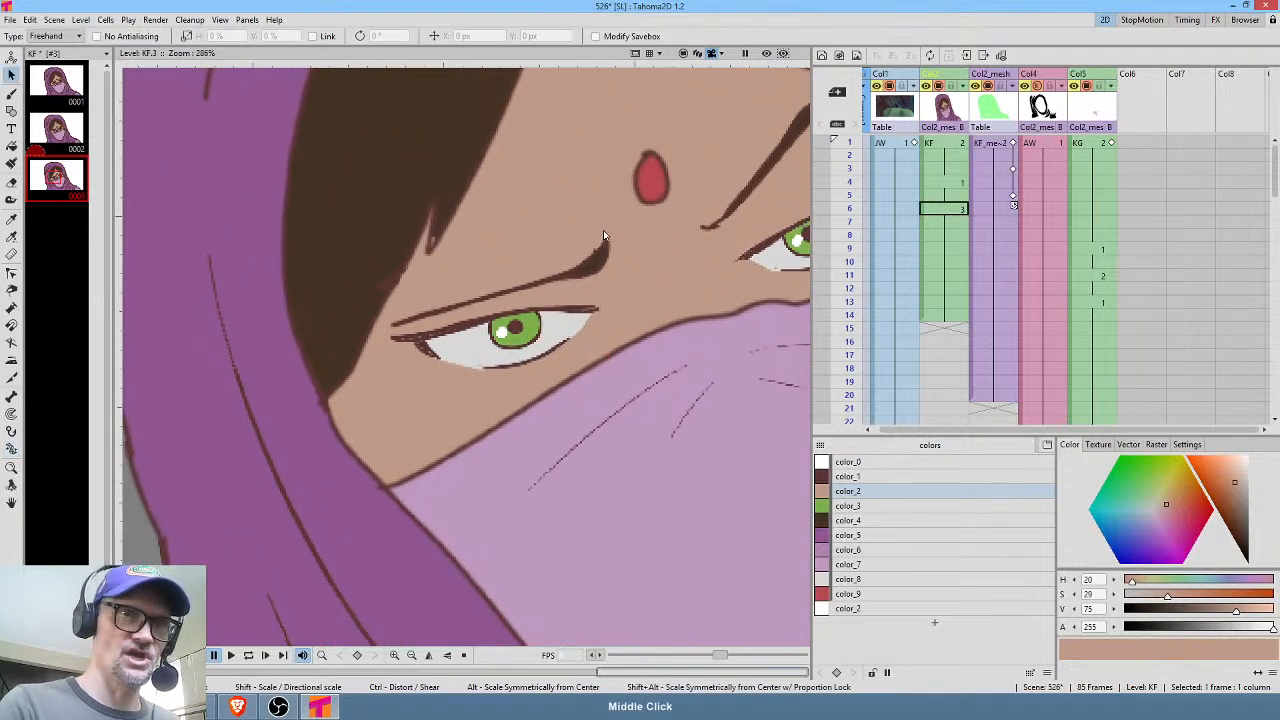
{"action": "left_click_drag", "start_coordinate": [604, 237], "coordinate": [403, 313]}
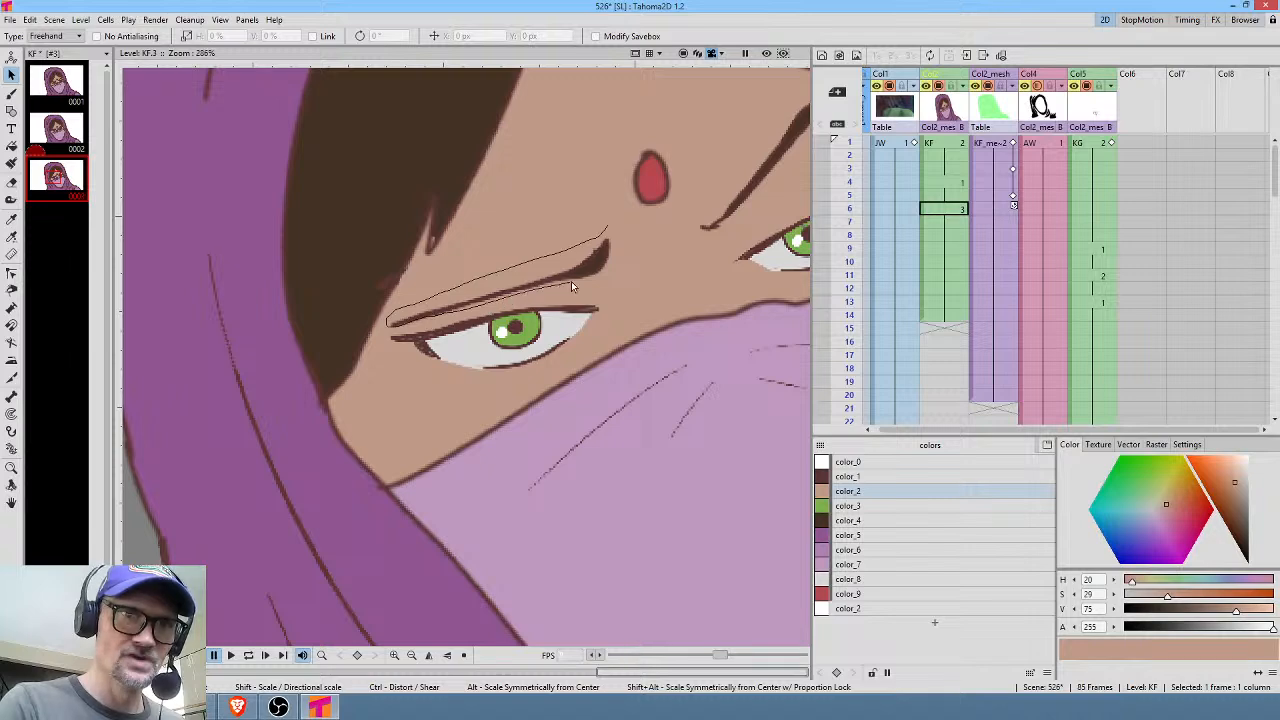
{"action": "mouse_move", "coordinate": [602, 280]}
{"action": "left_mouse_down"}
{"action": "mouse_move", "coordinate": [617, 222]}
{"action": "mouse_move", "coordinate": [601, 275]}
{"action": "left_mouse_up"}
{"action": "mouse_move", "coordinate": [626, 232]}
{"action": "left_mouse_down"}
{"action": "mouse_move", "coordinate": [638, 259]}
{"action": "mouse_move", "coordinate": [602, 288]}
{"action": "left_mouse_up"}
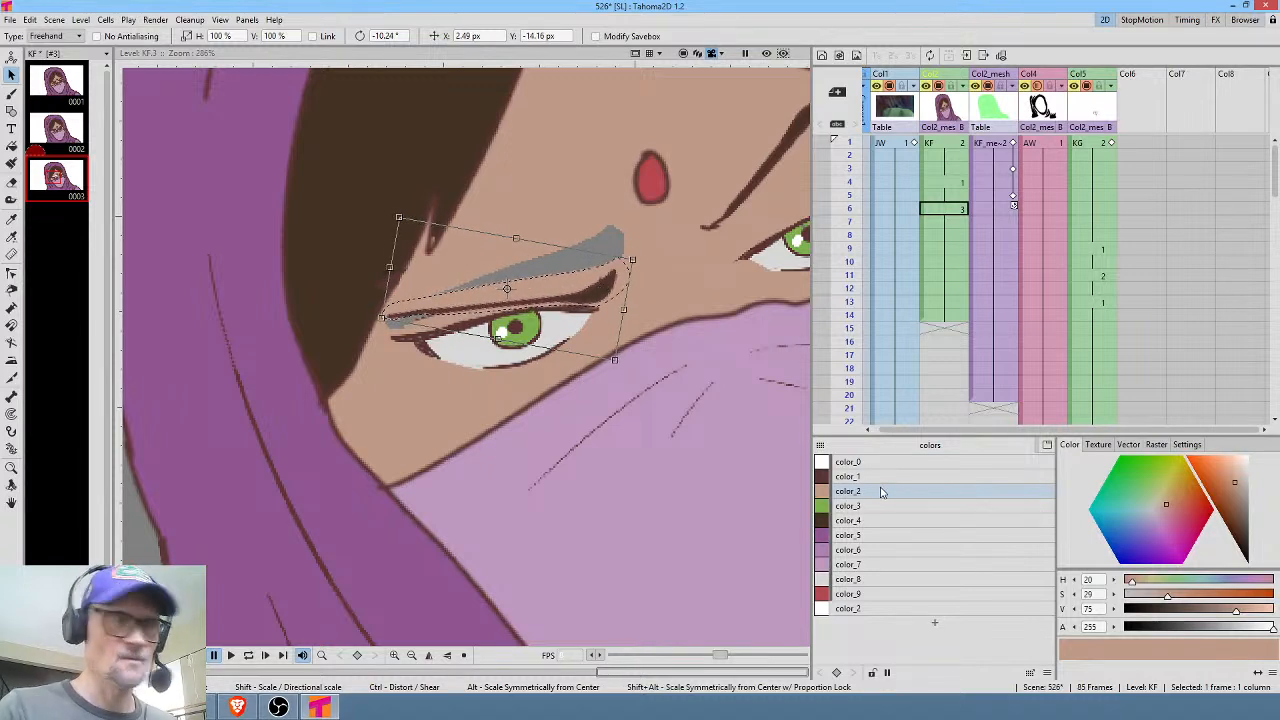
Fill the empty areas left around the moved eyebrow of KF drawing 3 with color_2, using the Fill tool in Freehand type.
{"action": "key", "text": "x"}
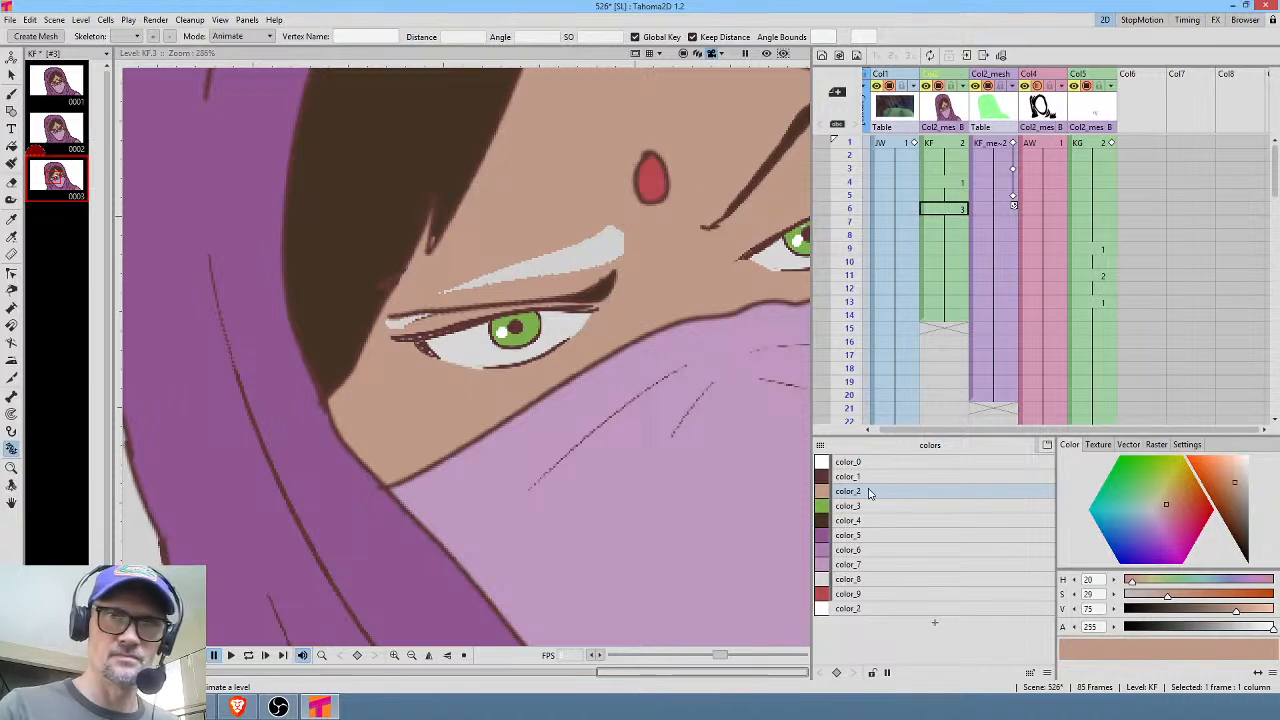
{"action": "left_click", "coordinate": [955, 210]}
{"action": "key", "text": "f"}
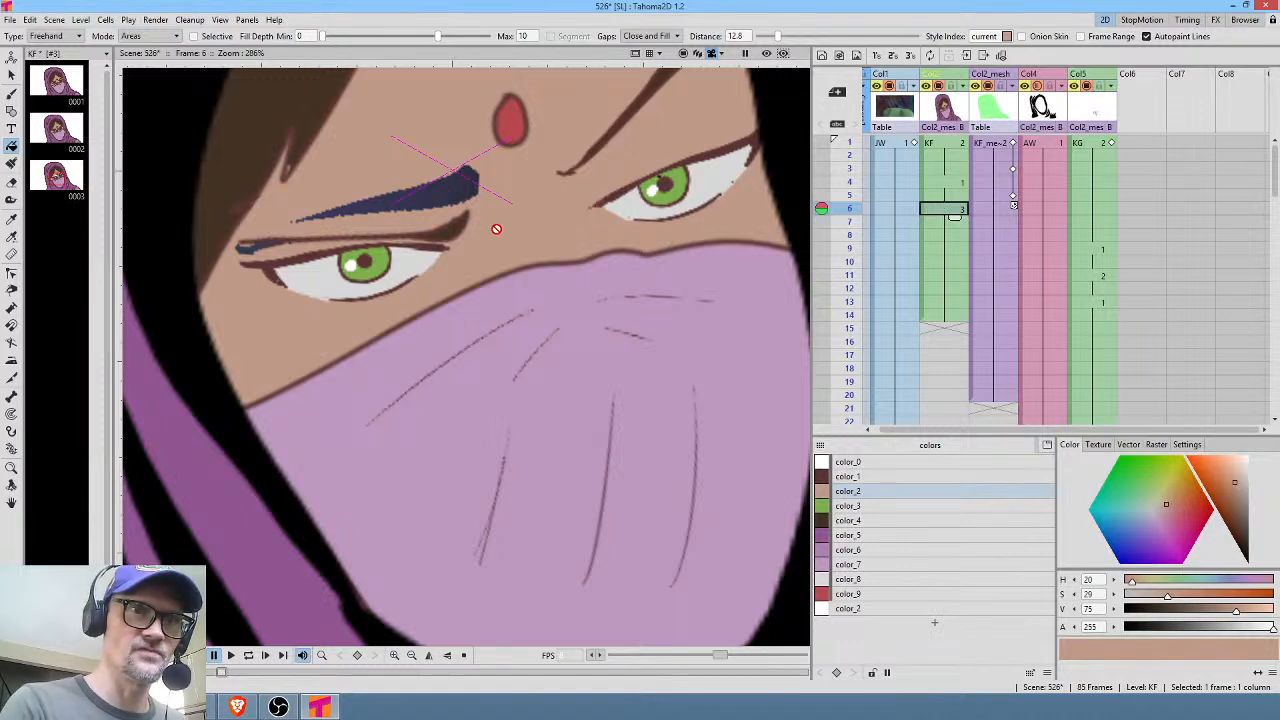
{"action": "left_click", "coordinate": [50, 180]}
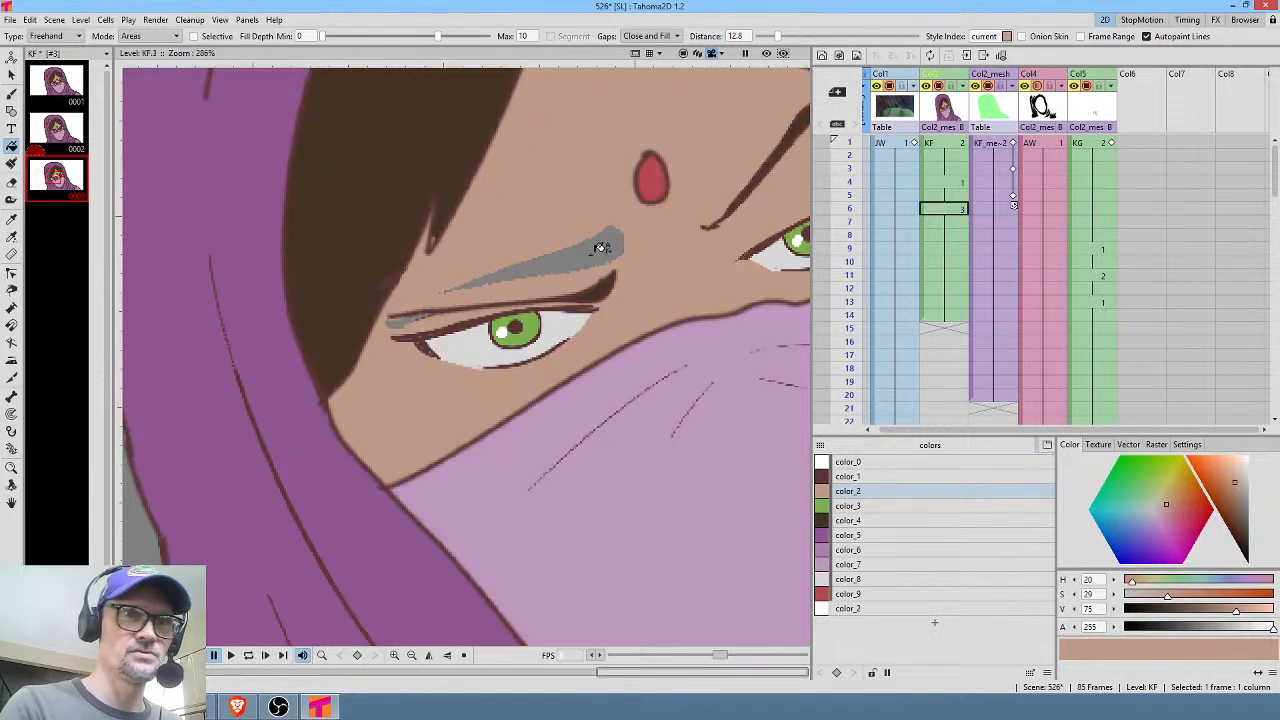
{"action": "mouse_move", "coordinate": [621, 210]}
{"action": "left_mouse_down"}
{"action": "mouse_move", "coordinate": [448, 270]}
{"action": "mouse_move", "coordinate": [438, 293]}
{"action": "mouse_move", "coordinate": [558, 281]}
{"action": "mouse_move", "coordinate": [650, 222]}
{"action": "left_mouse_up"}
{"action": "mouse_move", "coordinate": [541, 309]}
{"action": "left_mouse_down"}
{"action": "mouse_move", "coordinate": [429, 306]}
{"action": "mouse_move", "coordinate": [394, 320]}
{"action": "mouse_move", "coordinate": [472, 291]}
{"action": "left_mouse_up"}
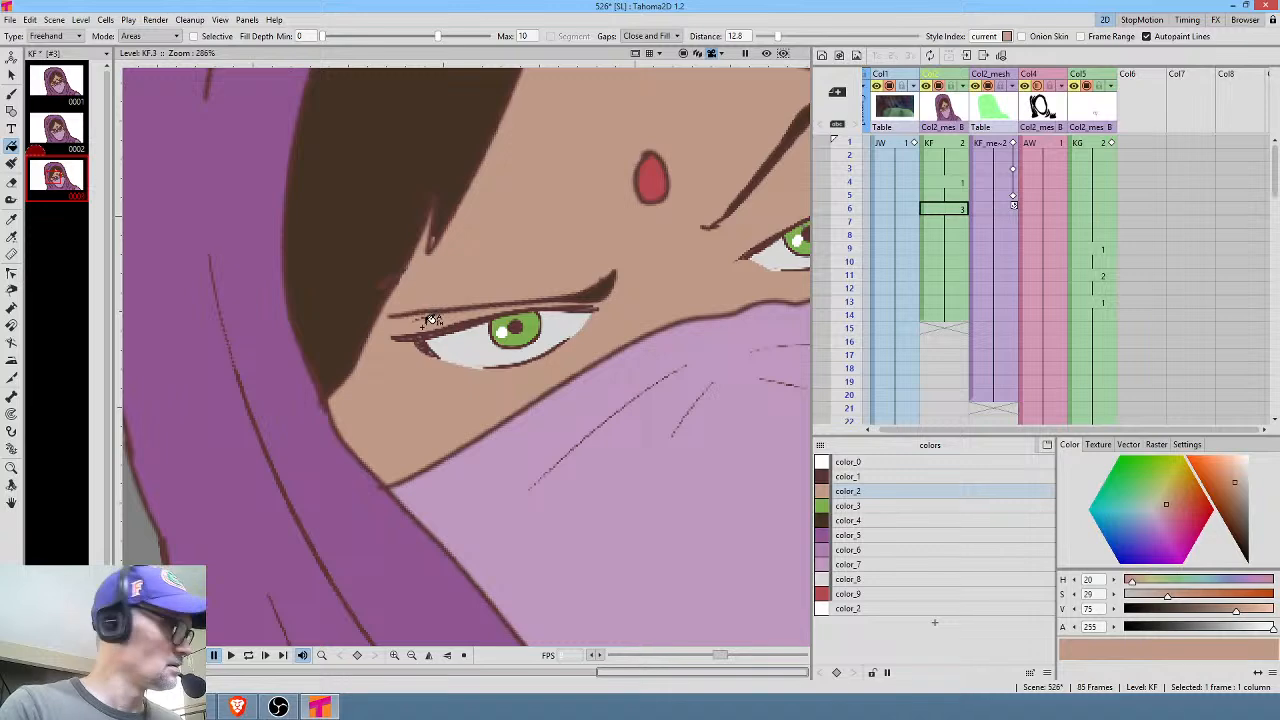
Paint over the stray line below the left eyebrow and the lower edges of both eyes in color_2, using the Paint Brush at size 4.
{"action": "left_click", "coordinate": [877, 490]}
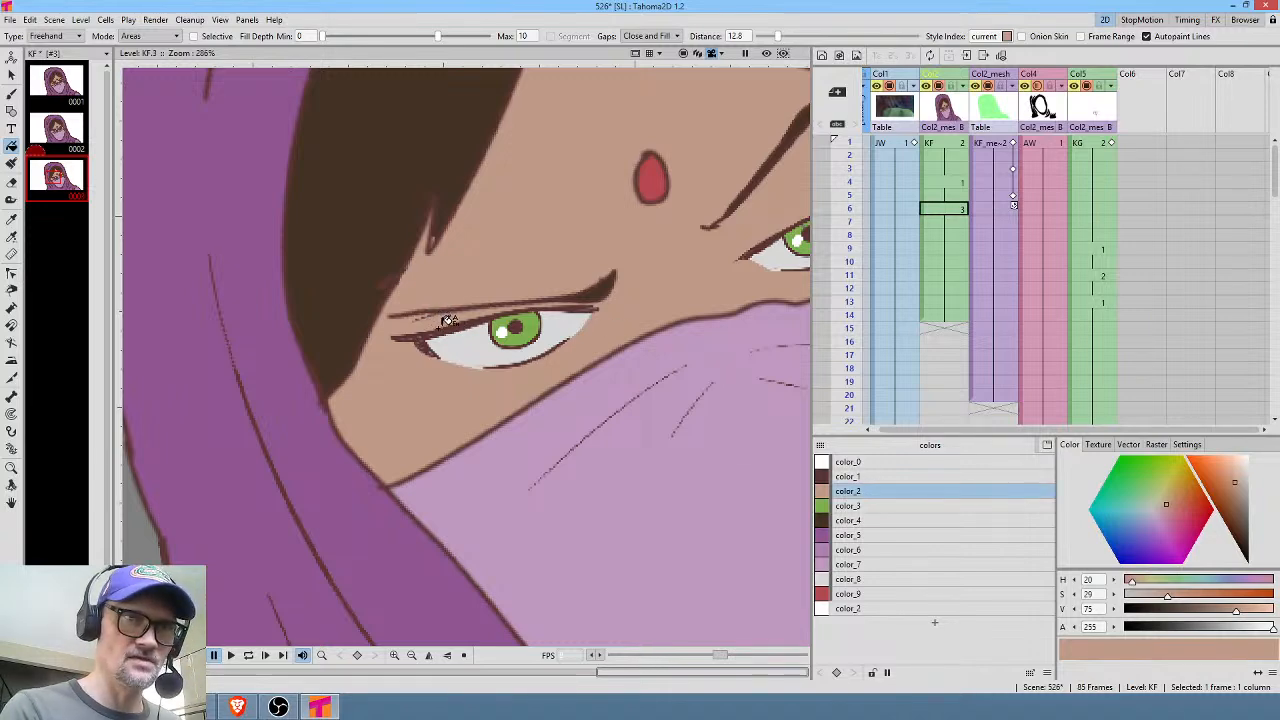
{"action": "key", "text": "b"}
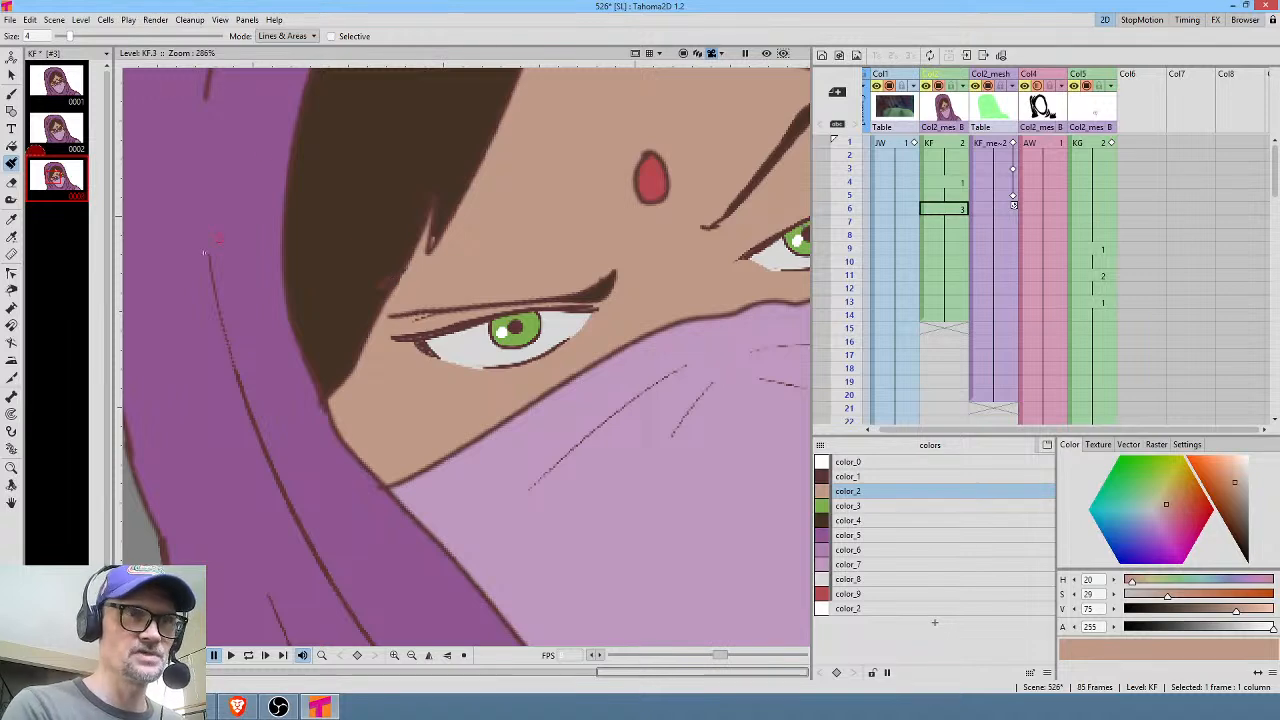
{"action": "left_click", "coordinate": [13, 161]}
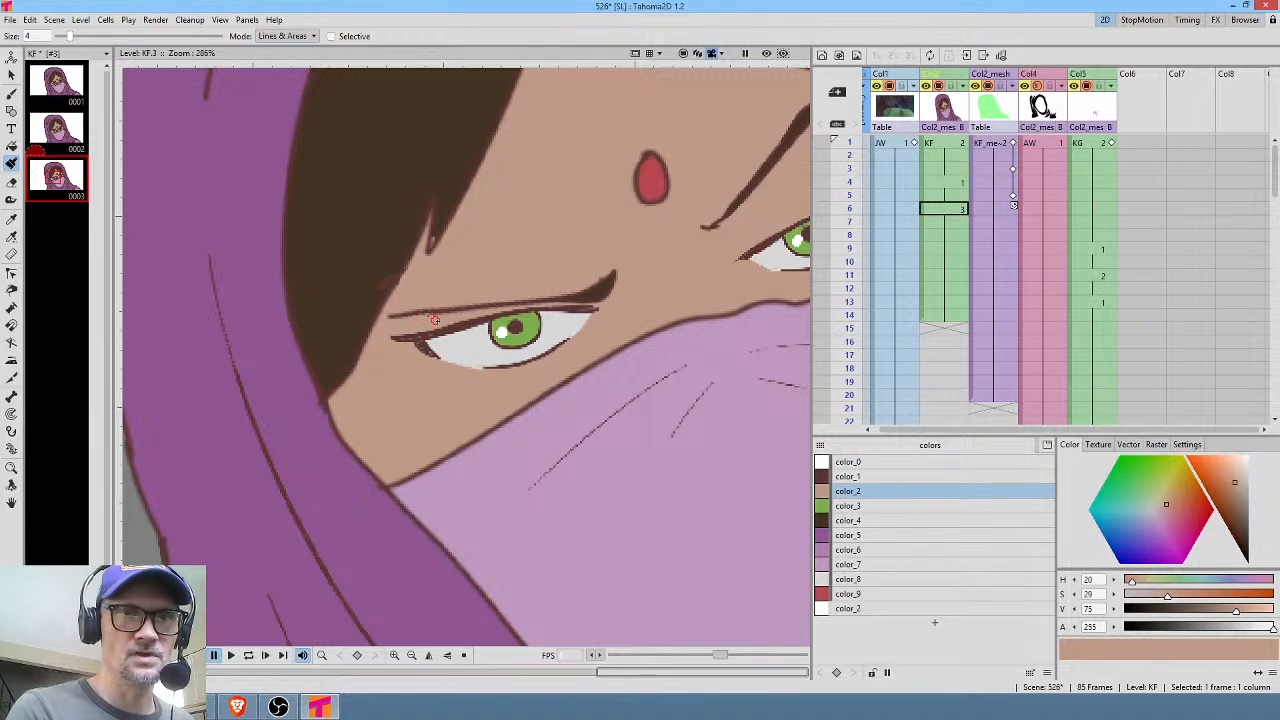
{"action": "left_click_drag", "start_coordinate": [631, 305], "coordinate": [392, 335]}
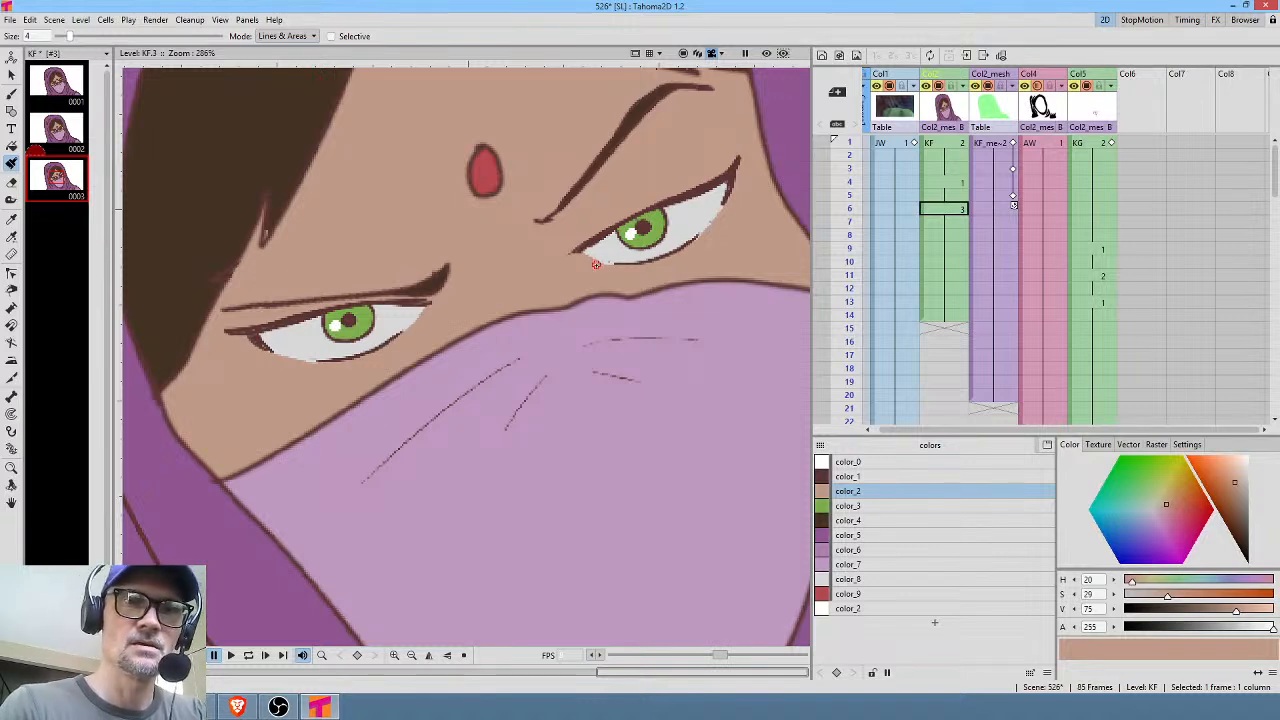
{"action": "mouse_move", "coordinate": [587, 264]}
{"action": "left_mouse_down"}
{"action": "mouse_move", "coordinate": [670, 240]}
{"action": "mouse_move", "coordinate": [740, 195]}
{"action": "mouse_move", "coordinate": [701, 235]}
{"action": "mouse_move", "coordinate": [643, 256]}
{"action": "left_mouse_up"}
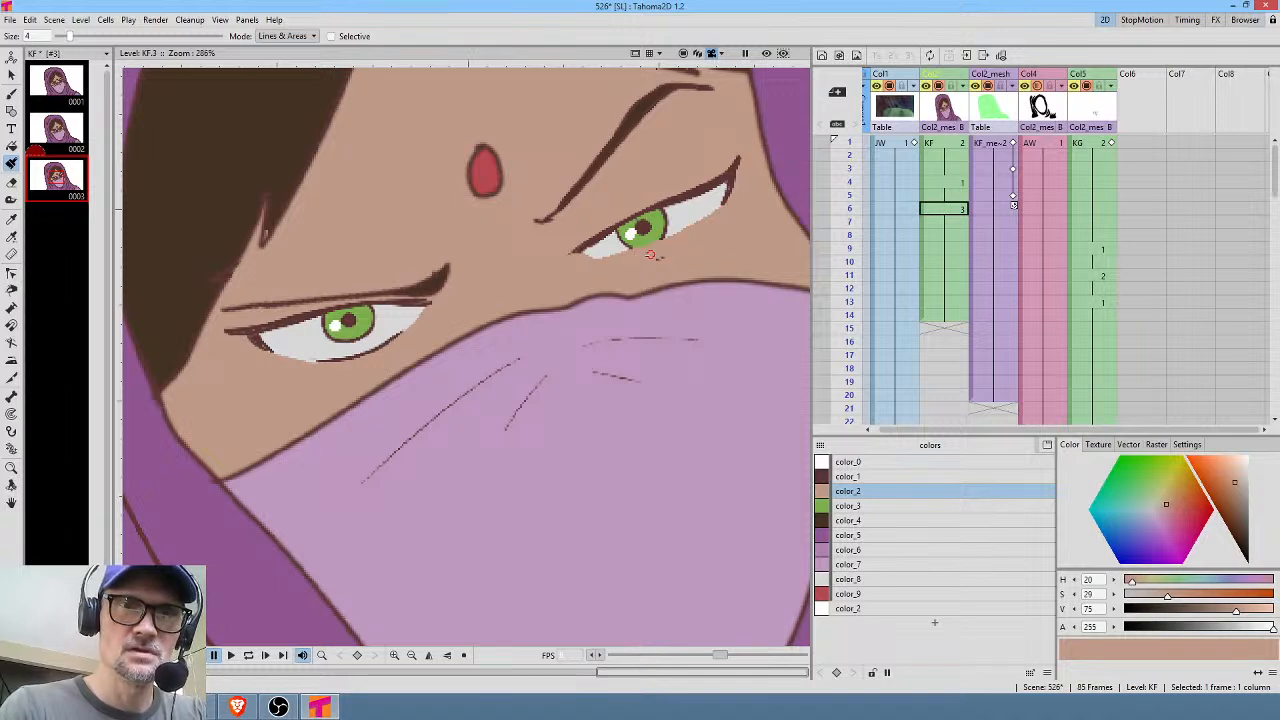
{"action": "mouse_move", "coordinate": [294, 356]}
{"action": "left_mouse_down"}
{"action": "mouse_move", "coordinate": [439, 307]}
{"action": "mouse_move", "coordinate": [356, 351]}
{"action": "mouse_move", "coordinate": [406, 329]}
{"action": "mouse_move", "coordinate": [393, 340]}
{"action": "mouse_move", "coordinate": [314, 357]}
{"action": "left_mouse_up"}
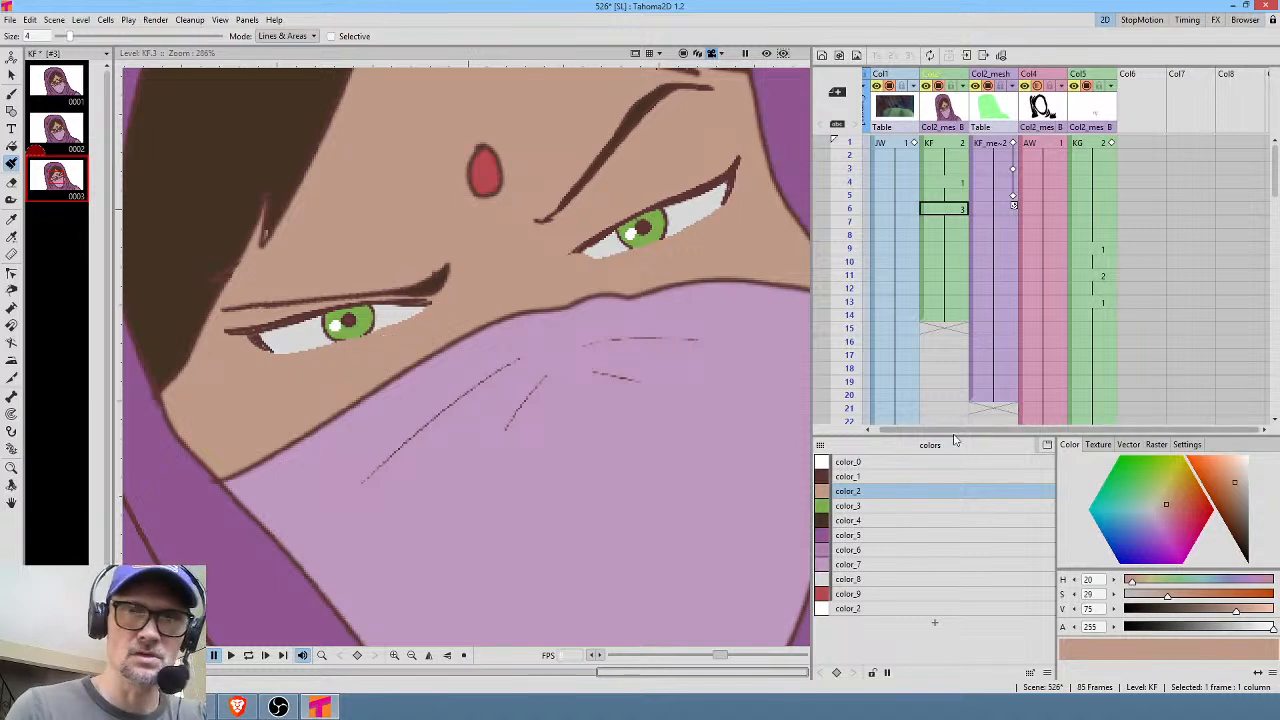
Redraw the lower outlines of both eyes in KF drawing 3 with the Brush in color_4.
{"action": "left_click", "coordinate": [876, 477]}
{"action": "left_click", "coordinate": [870, 521]}
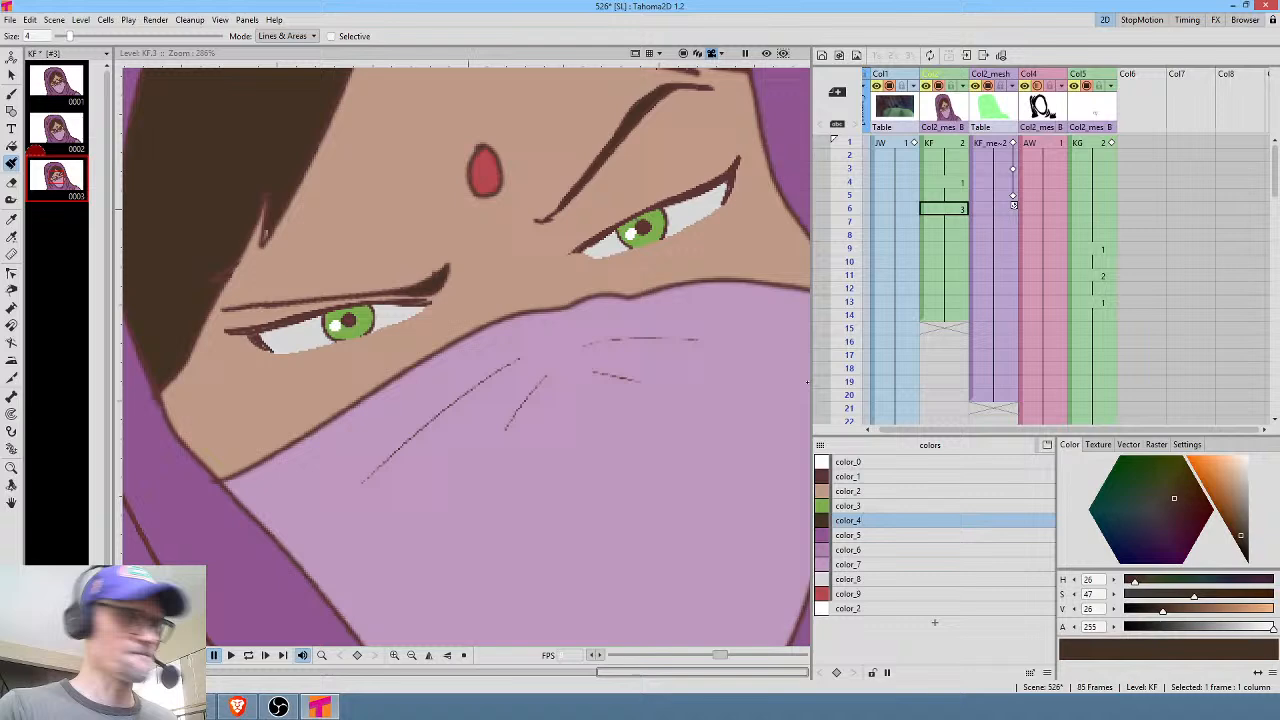
{"action": "key", "text": "b"}
{"action": "mouse_move", "coordinate": [636, 247]}
{"action": "left_mouse_down"}
{"action": "mouse_move", "coordinate": [687, 230]}
{"action": "mouse_move", "coordinate": [618, 254]}
{"action": "mouse_move", "coordinate": [724, 208]}
{"action": "left_mouse_up"}
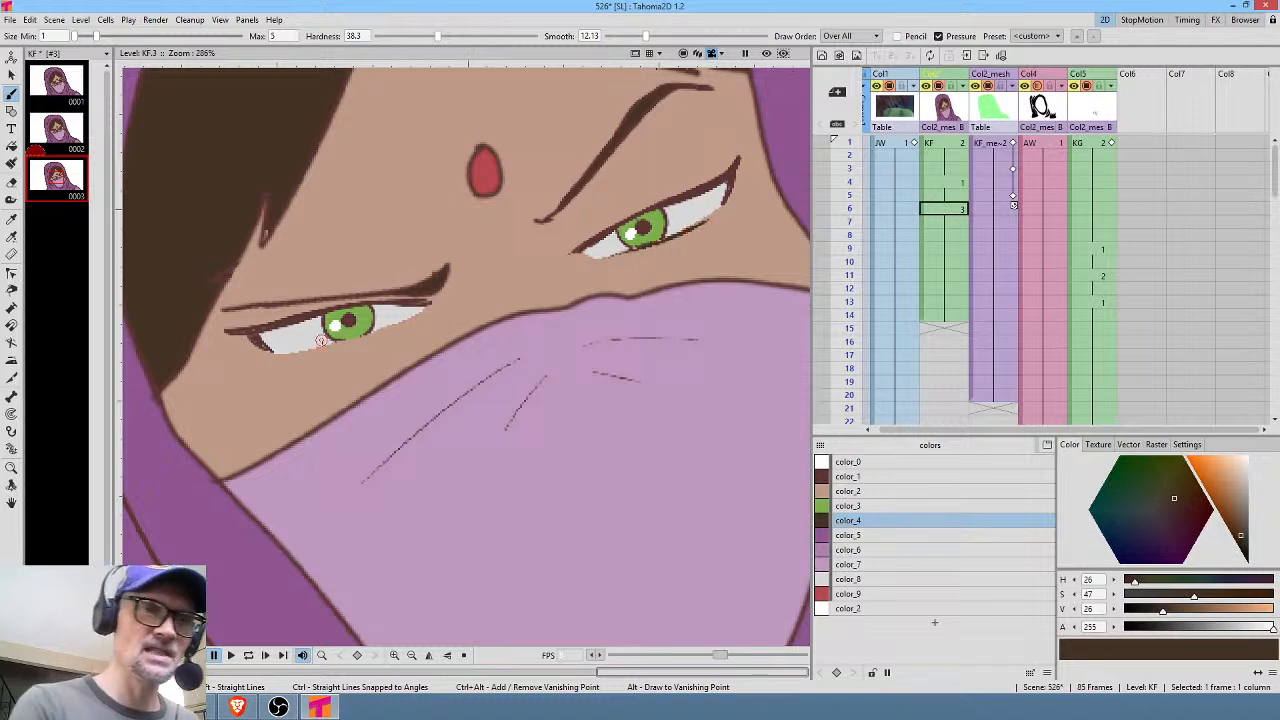
{"action": "mouse_move", "coordinate": [287, 352]}
{"action": "left_mouse_down"}
{"action": "mouse_move", "coordinate": [392, 329]}
{"action": "mouse_move", "coordinate": [433, 303]}
{"action": "left_mouse_up"}
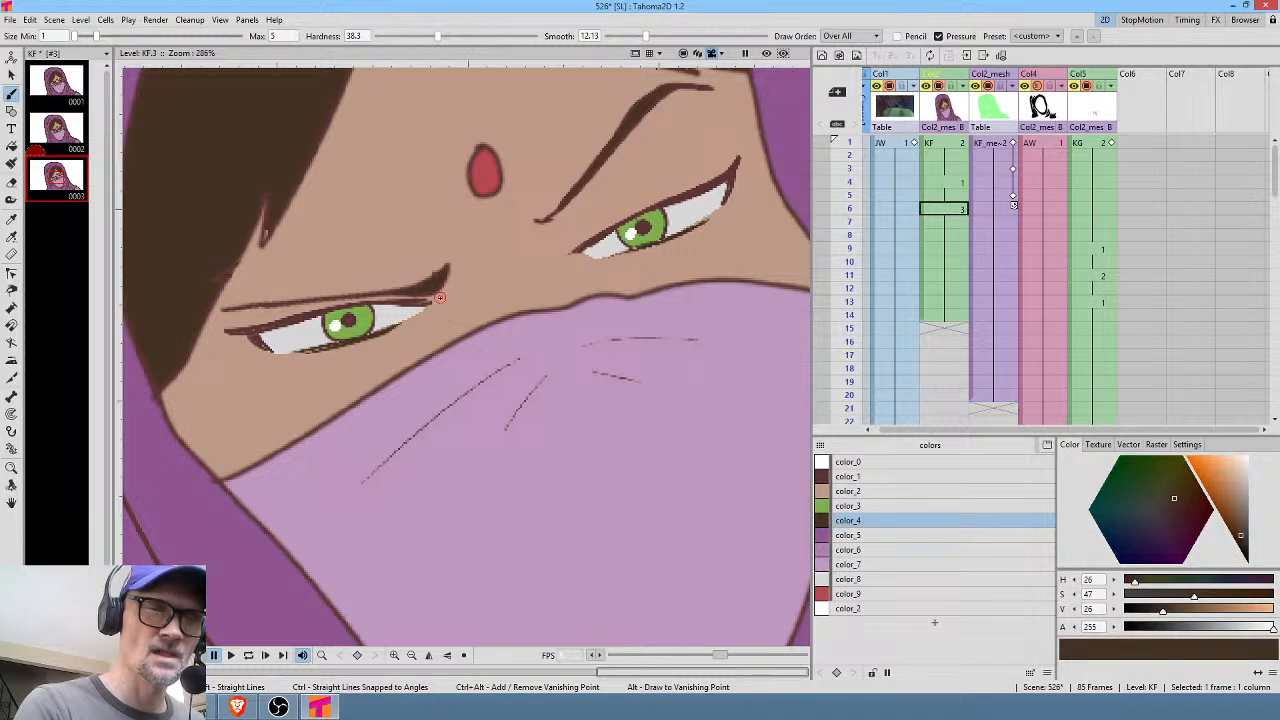
Play the scene from frame 1 to review the reworked eyes in motion.
{"action": "scroll", "coordinate": [449, 297], "scroll_direction": "down", "scroll_amount": 2}
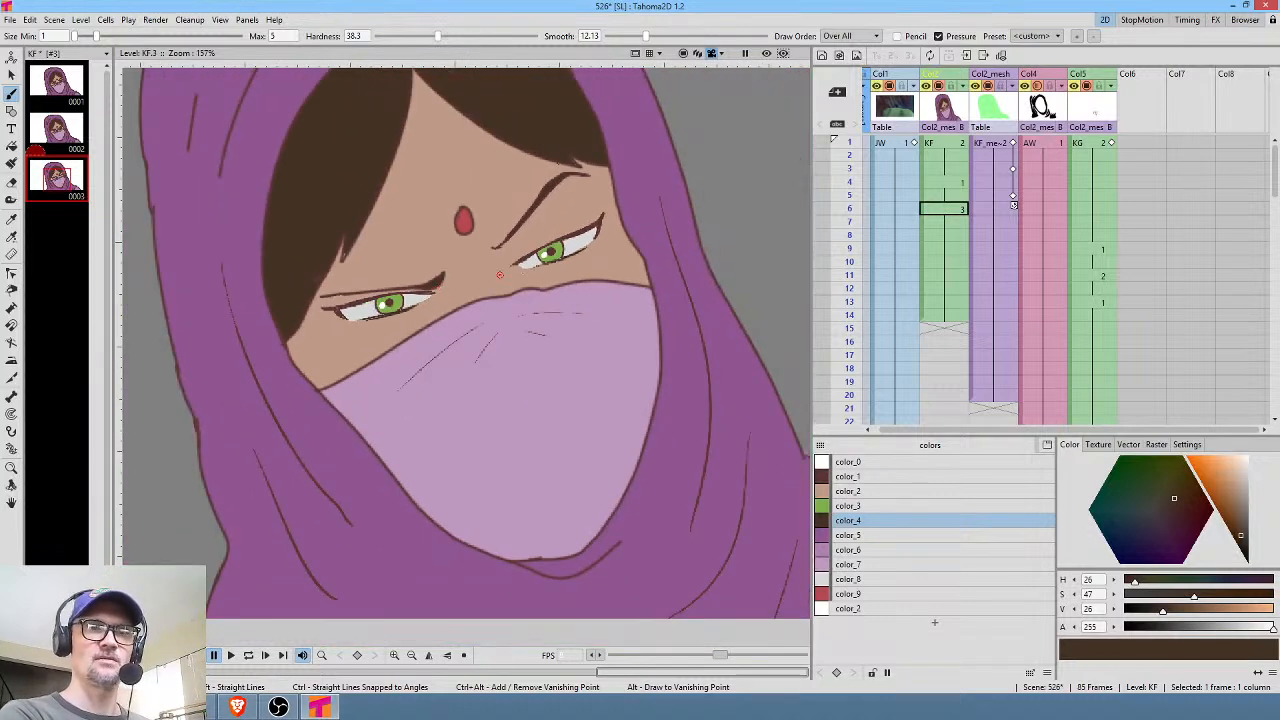
{"action": "left_click", "coordinate": [851, 144]}
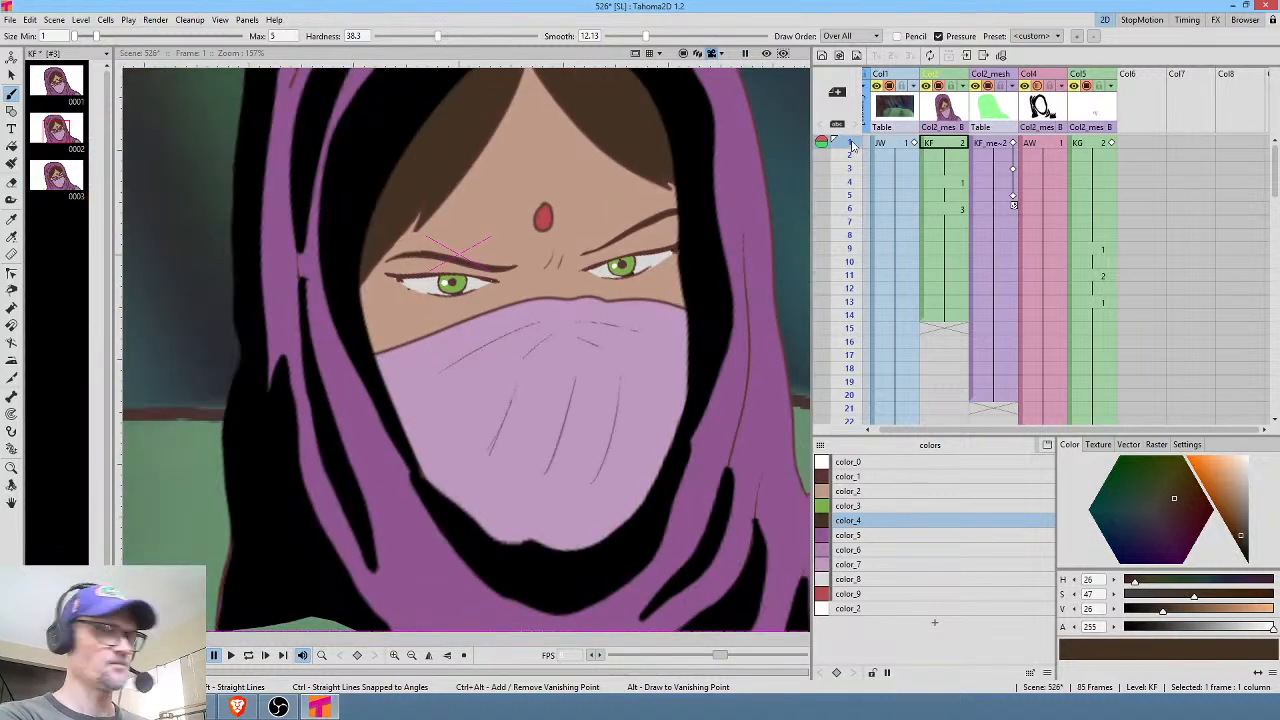
{"action": "key", "text": "l"}
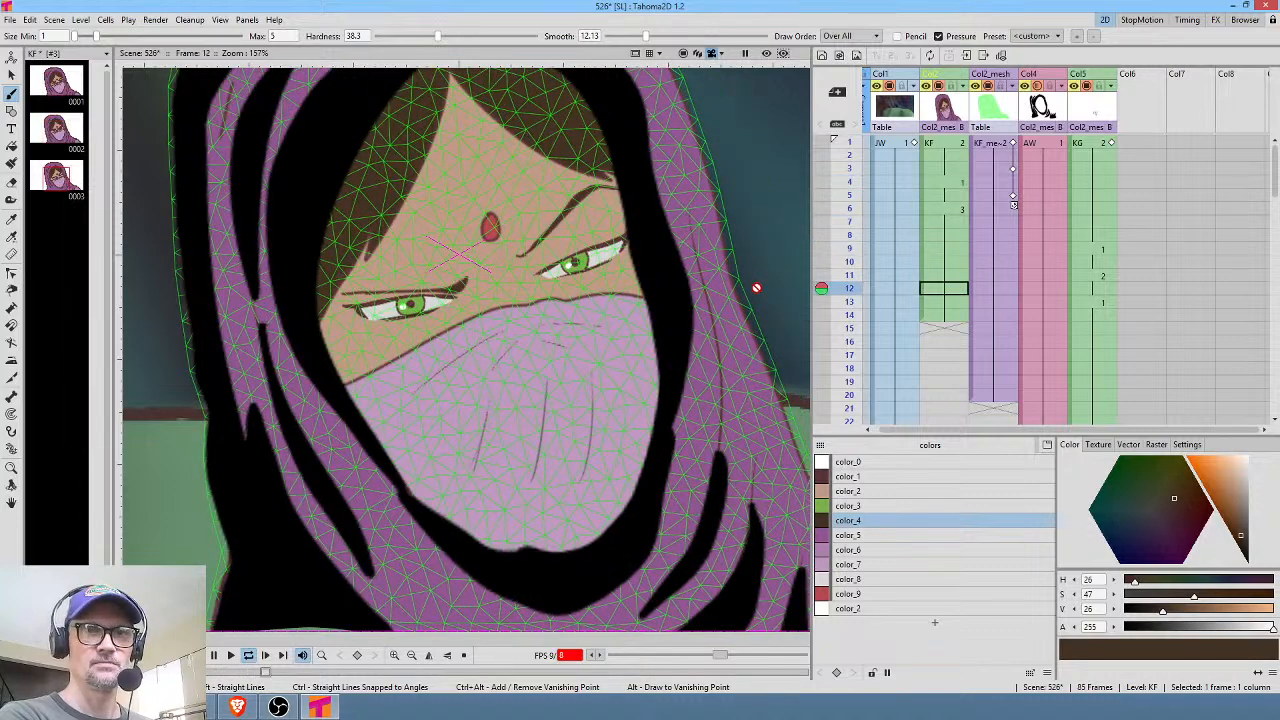
{"action": "key", "text": "l"}
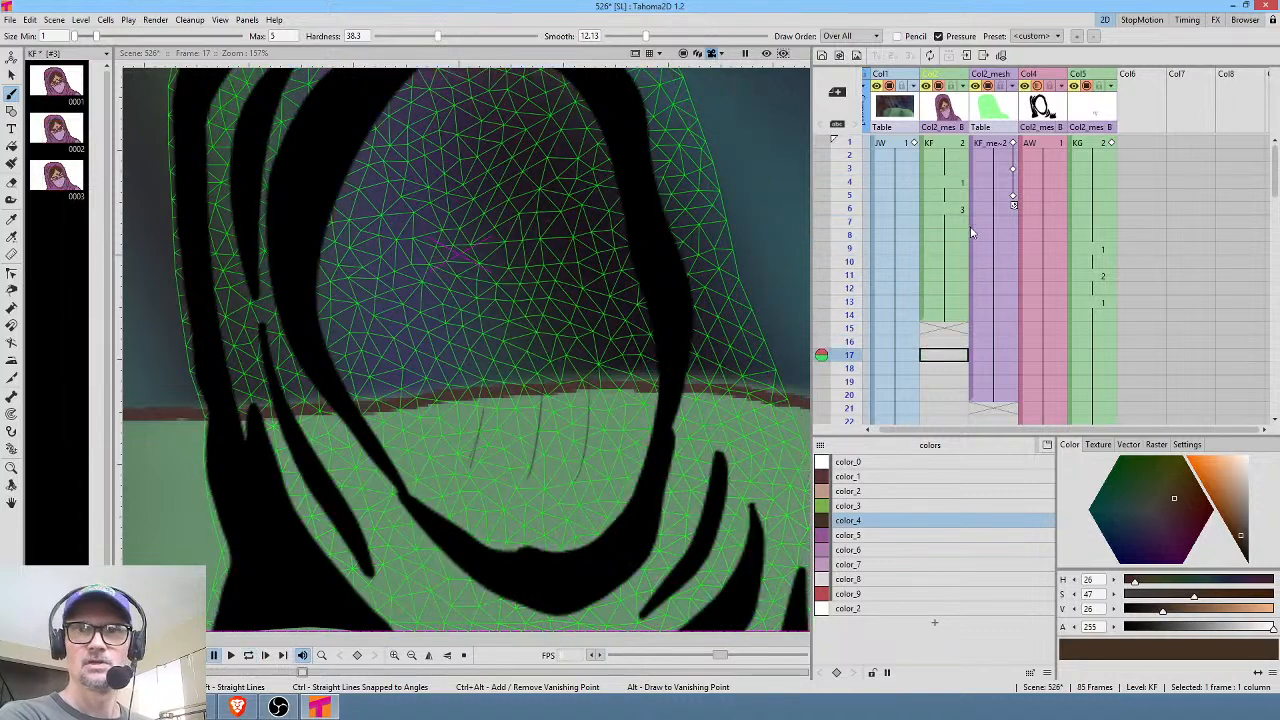
Delete three frames from Col5 at frame 6 so that KG drawing 1 starts there, and play the scene from frame 1.
{"action": "left_click", "coordinate": [1096, 208]}
{"action": "left_click", "coordinate": [1096, 242], "text": "shift"}
{"action": "key", "text": "Delete"}
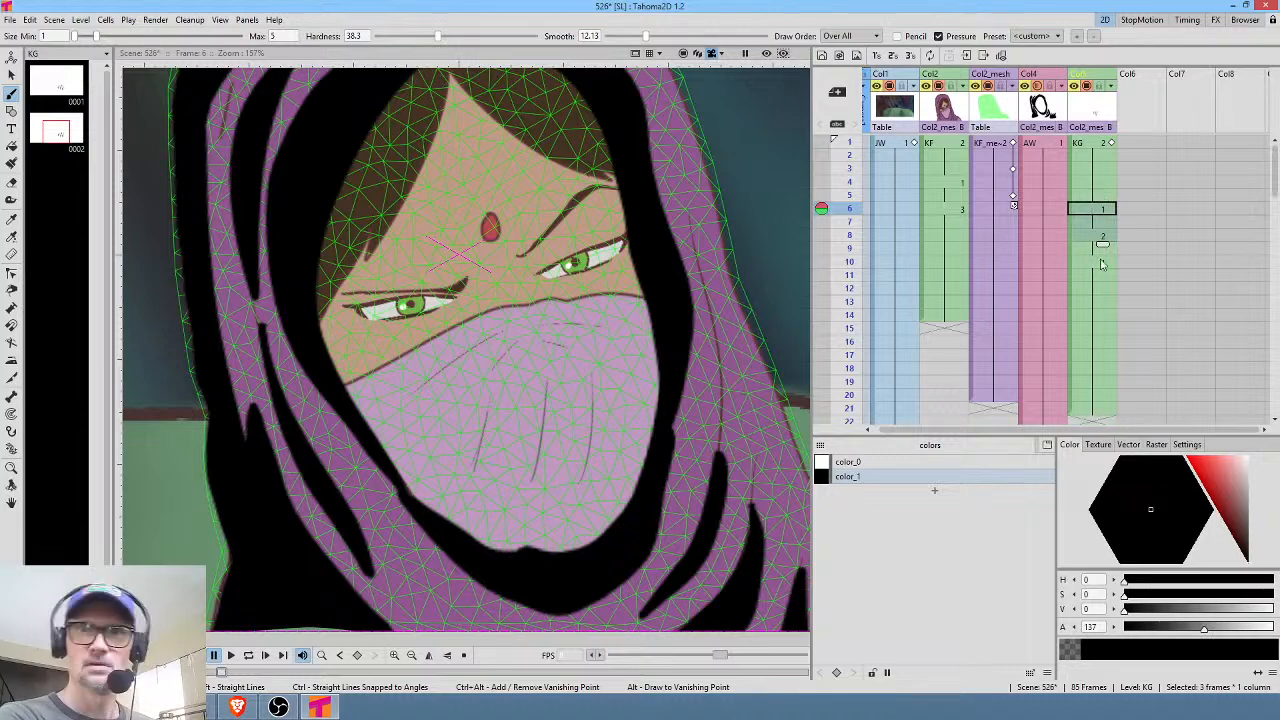
{"action": "left_click", "coordinate": [1094, 144]}
{"action": "scroll", "coordinate": [638, 323], "scroll_direction": "down", "scroll_amount": 2}
{"action": "key", "text": "l"}
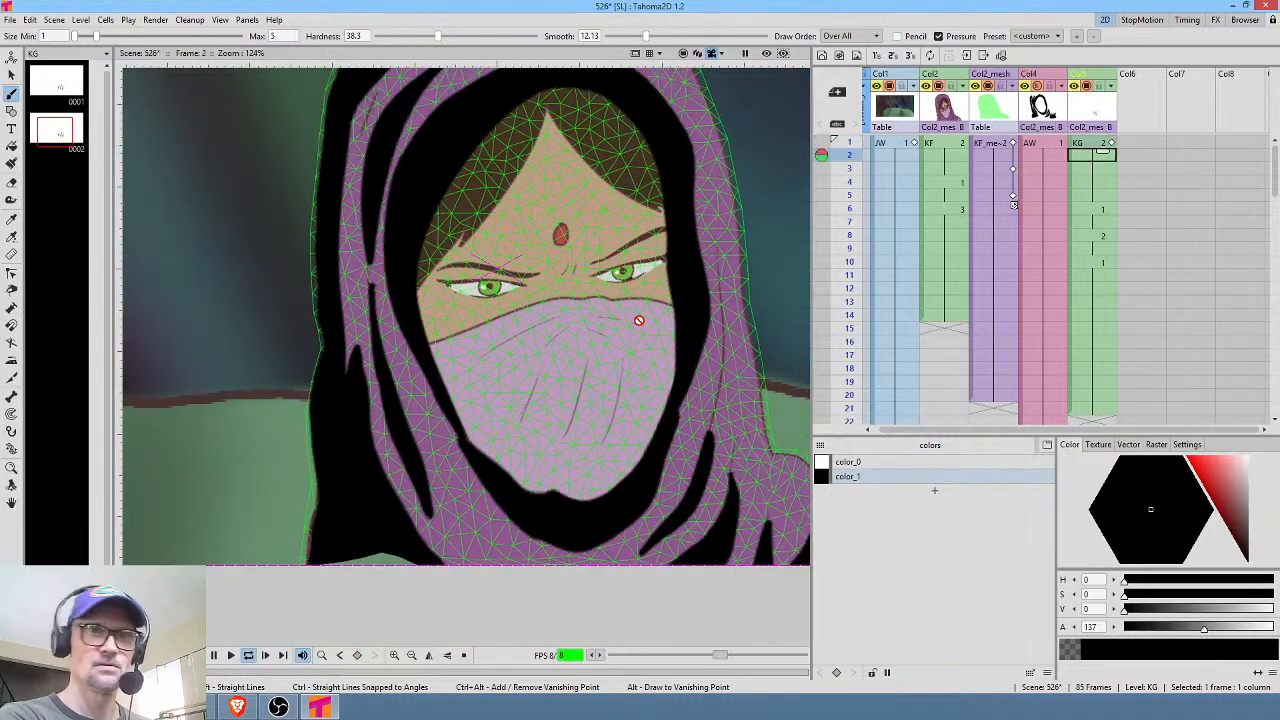
{"action": "key", "text": "l"}
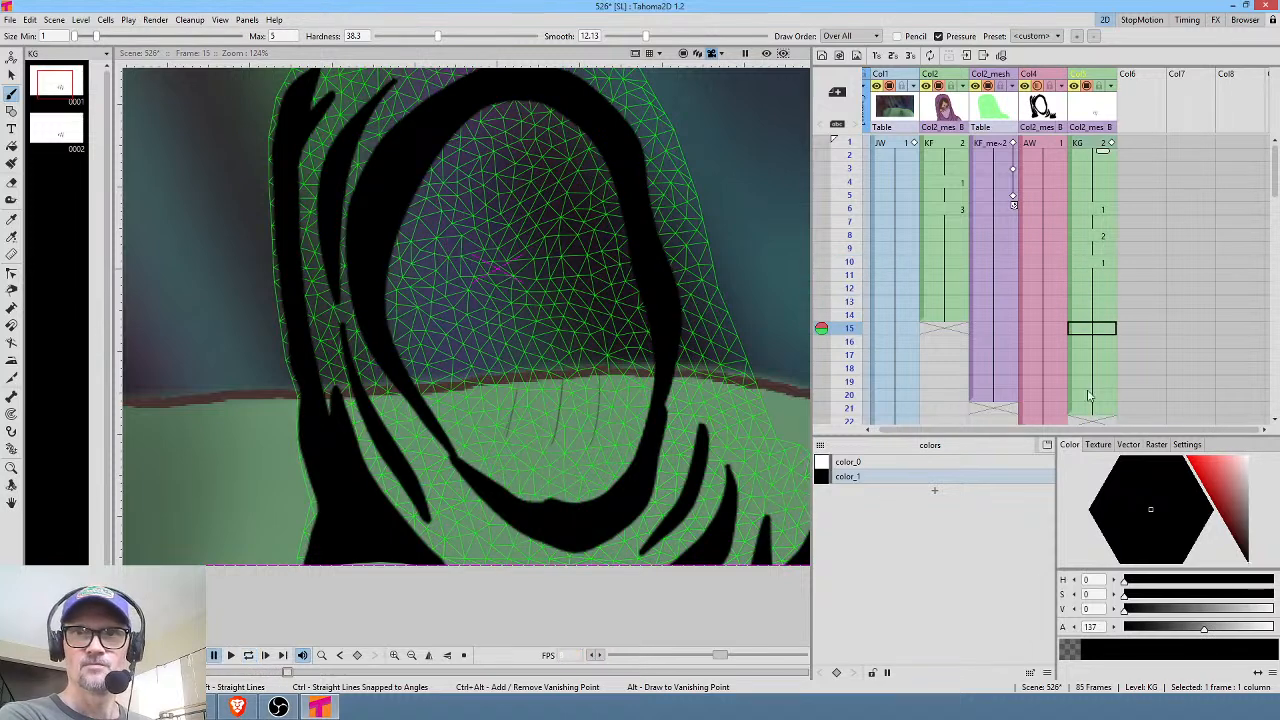
Extend KG drawing 2 in Col5 from frame 9 through frame 18, and play the scene.
{"action": "left_click", "coordinate": [1100, 146]}
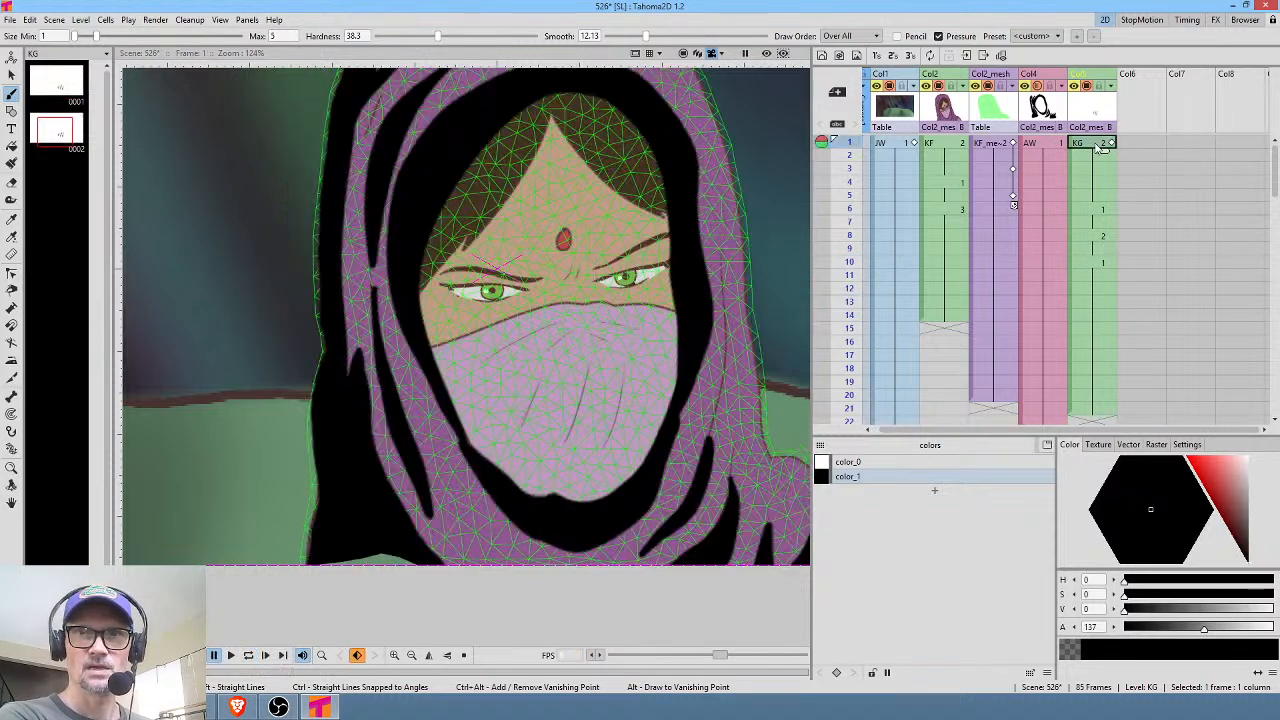
{"action": "left_click", "coordinate": [1104, 252]}
{"action": "left_click_drag", "start_coordinate": [1106, 238], "coordinate": [1116, 370]}
{"action": "key", "text": "alt+comma"}
{"action": "key", "text": "l"}
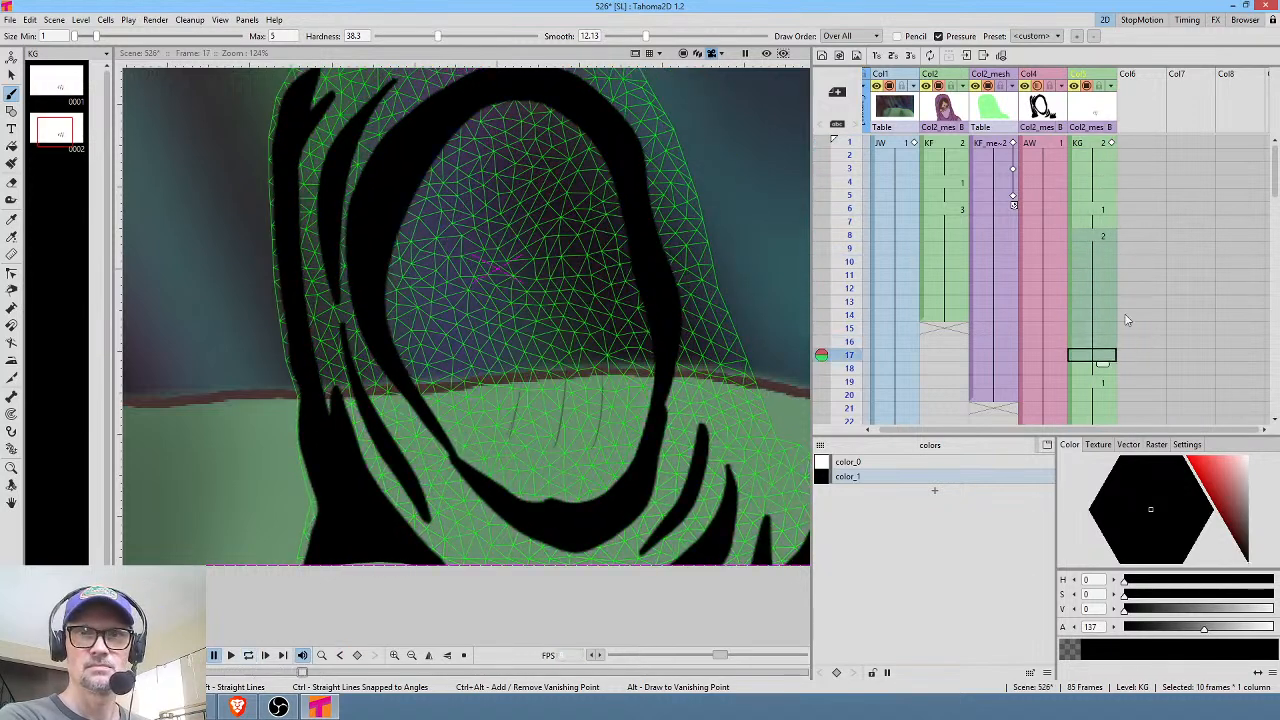
Extend KF drawing 3 in Col2 and the mesh in Col2_mesh to frame 48.
{"action": "left_click", "coordinate": [950, 315]}
{"action": "scroll", "coordinate": [1010, 280], "scroll_direction": "down", "scroll_amount": 6}
{"action": "scroll", "coordinate": [995, 262], "scroll_direction": "up", "scroll_amount": 4}
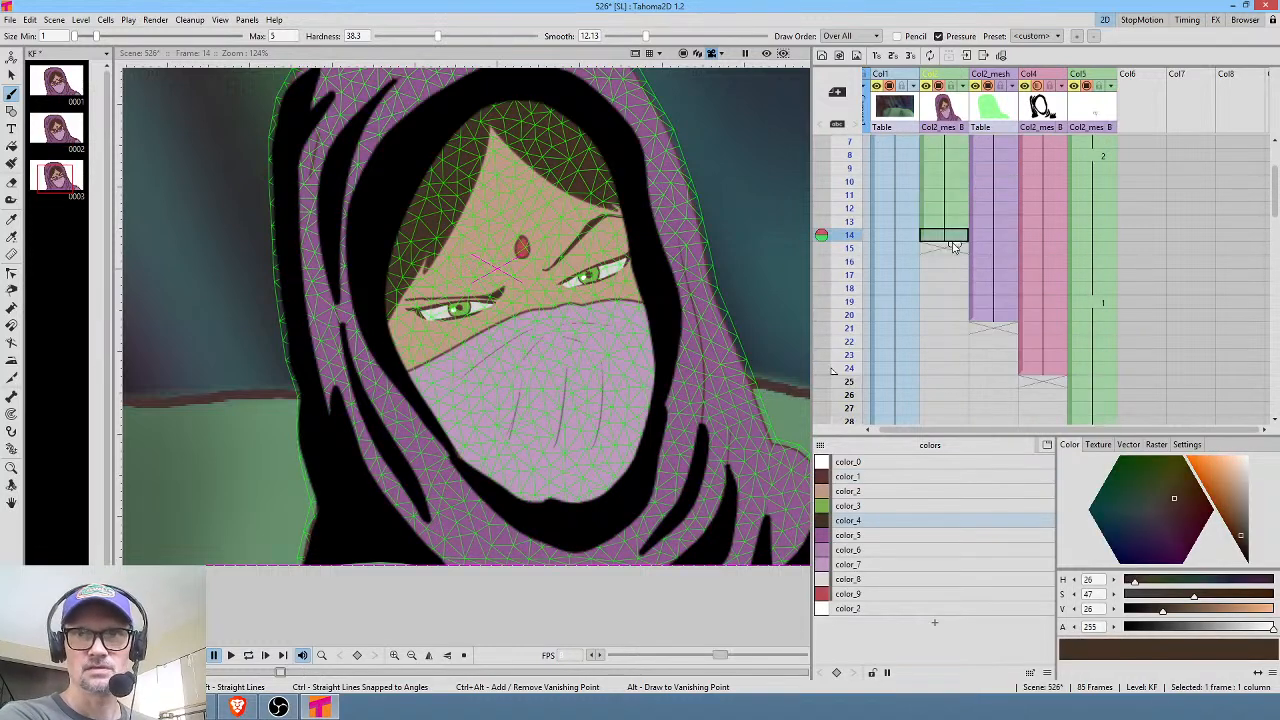
{"action": "left_click_drag", "start_coordinate": [956, 253], "coordinate": [926, 403]}
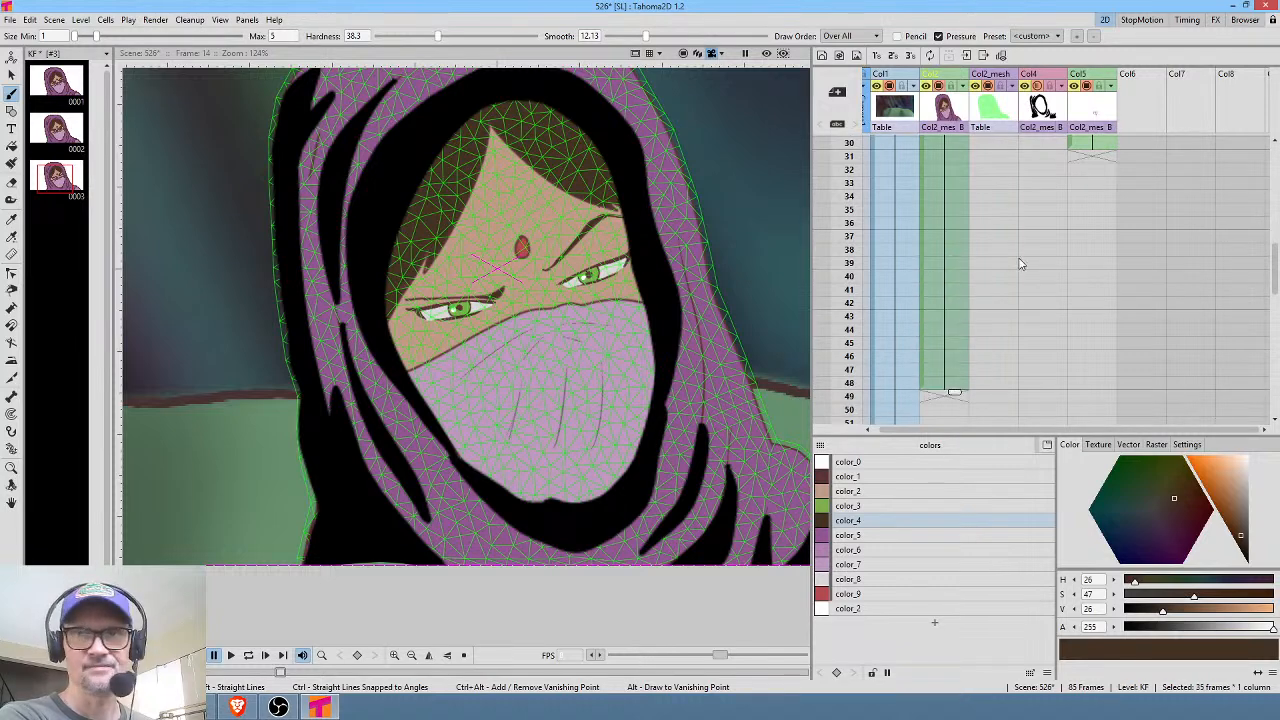
{"action": "scroll", "coordinate": [1019, 263], "scroll_direction": "up", "scroll_amount": 6}
{"action": "left_click_drag", "start_coordinate": [1003, 258], "coordinate": [989, 351]}
Delete the background cells of Col1 from frame 49 to the end.
{"action": "left_click", "coordinate": [890, 352]}
{"action": "scroll", "coordinate": [899, 364], "scroll_direction": "down", "scroll_amount": 14}
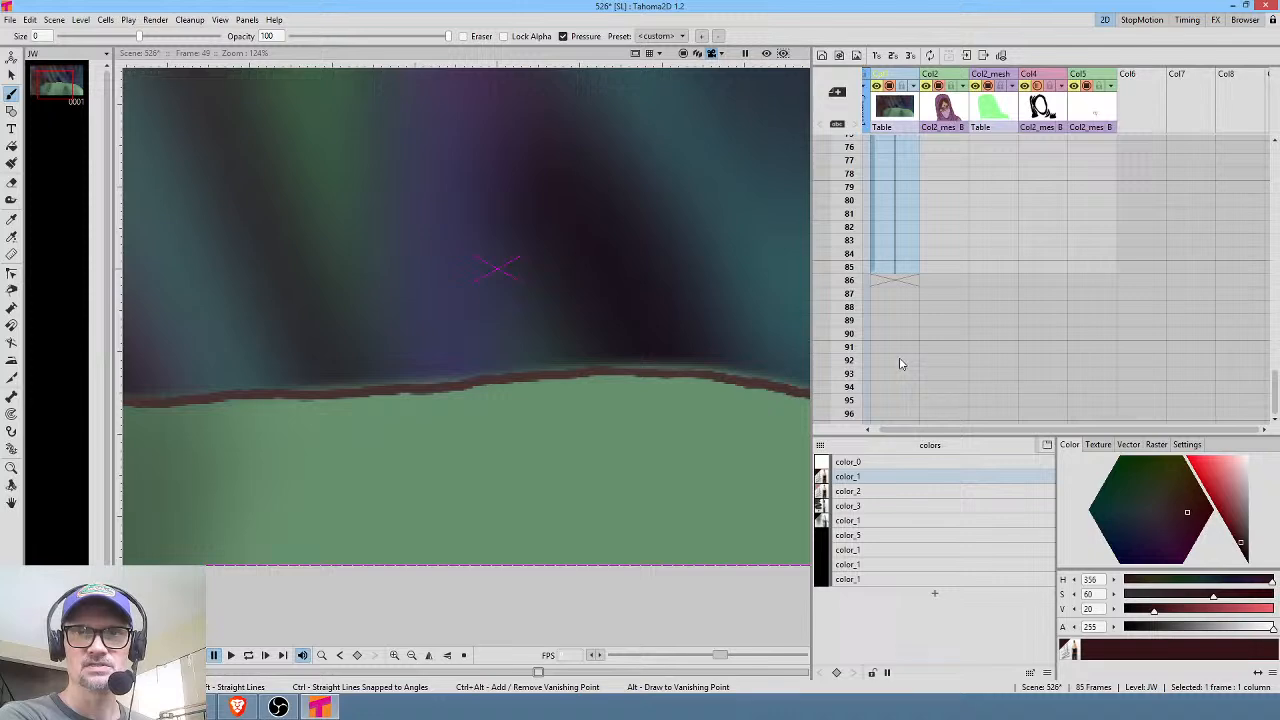
{"action": "left_click", "coordinate": [908, 290], "text": "shift"}
{"action": "key", "text": "Delete"}
{"action": "scroll", "coordinate": [940, 271], "scroll_direction": "up", "scroll_amount": 18}
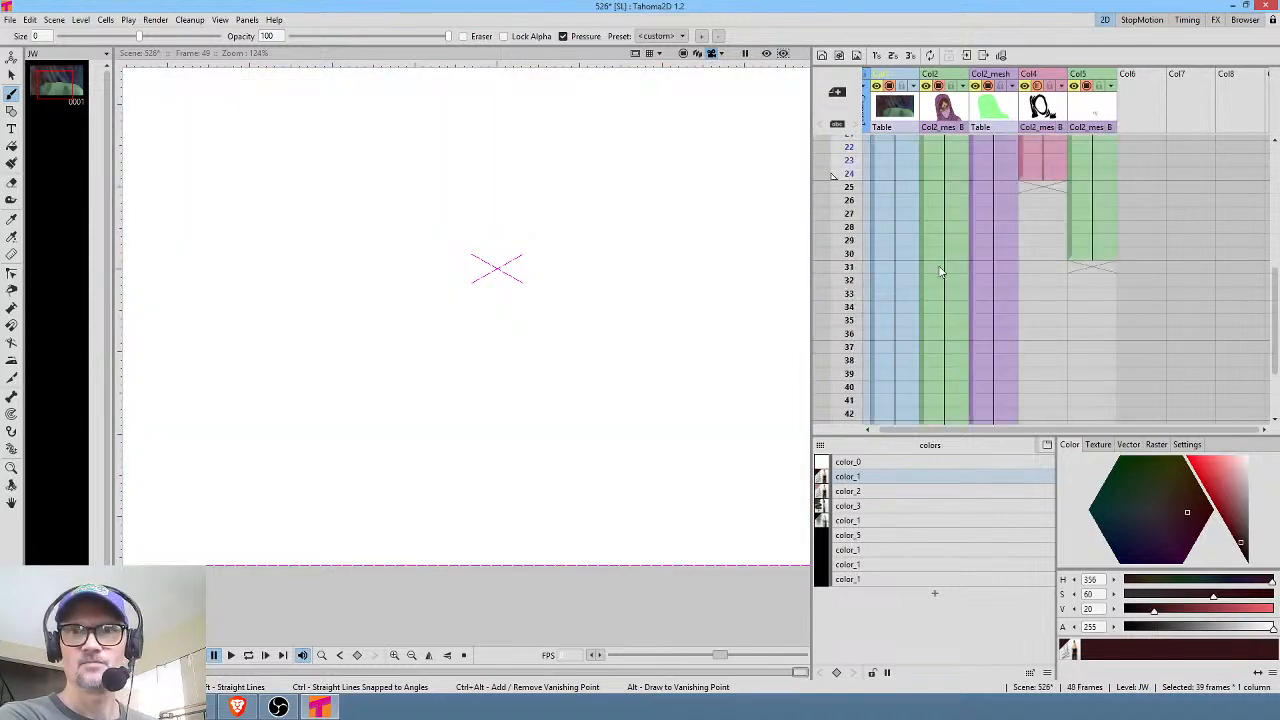
Extend the AW drawing in Col4 to frame 48.
{"action": "left_click", "coordinate": [1055, 176]}
{"action": "left_click_drag", "start_coordinate": [1054, 185], "coordinate": [1055, 294]}
{"action": "scroll", "coordinate": [1090, 333], "scroll_direction": "up", "scroll_amount": 12}
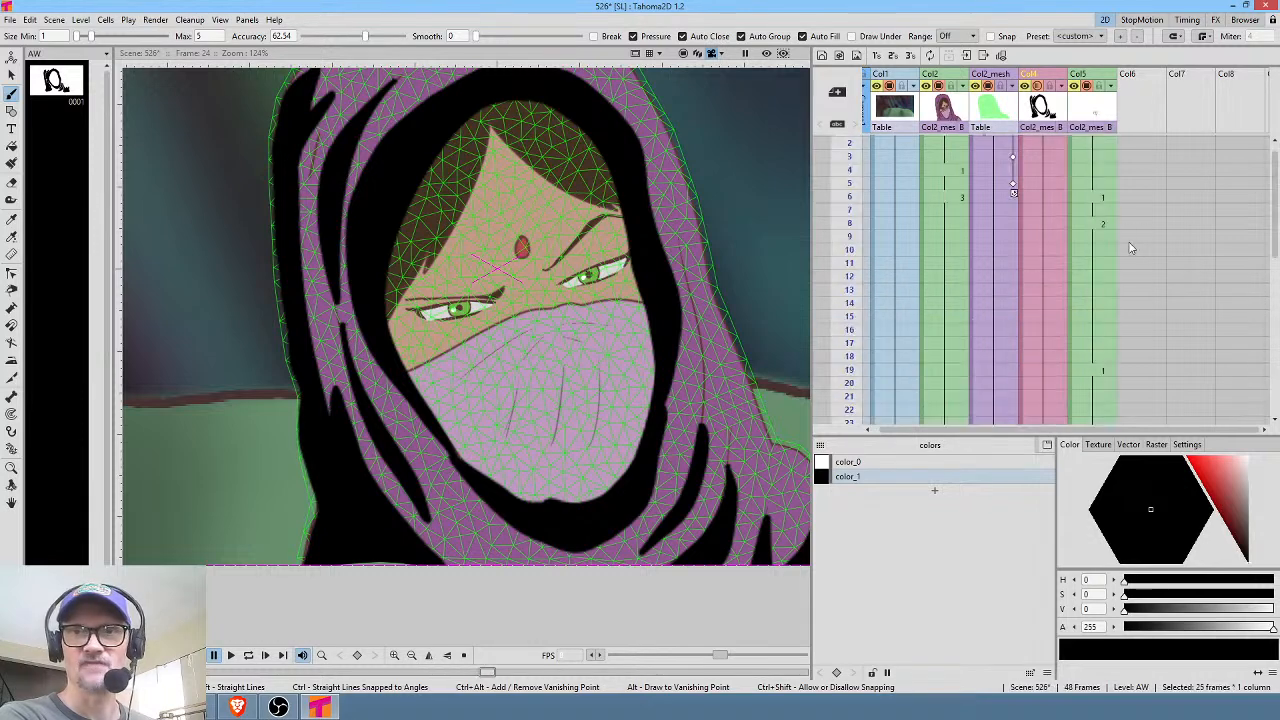
Extend KG drawing 1 in Col5 from frame 30 to frame 48.
{"action": "left_click", "coordinate": [1106, 396]}
{"action": "scroll", "coordinate": [1106, 386], "scroll_direction": "down", "scroll_amount": 8}
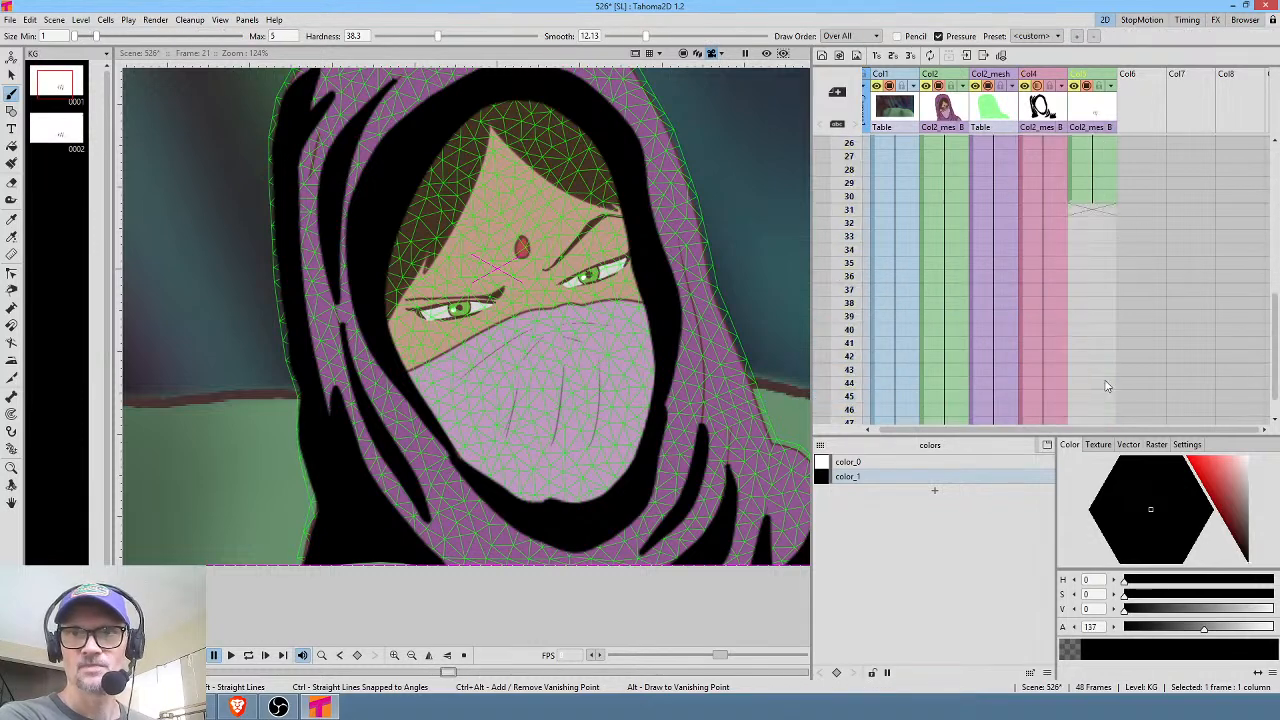
{"action": "left_click", "coordinate": [1094, 196]}
{"action": "left_click_drag", "start_coordinate": [1102, 205], "coordinate": [1102, 240]}
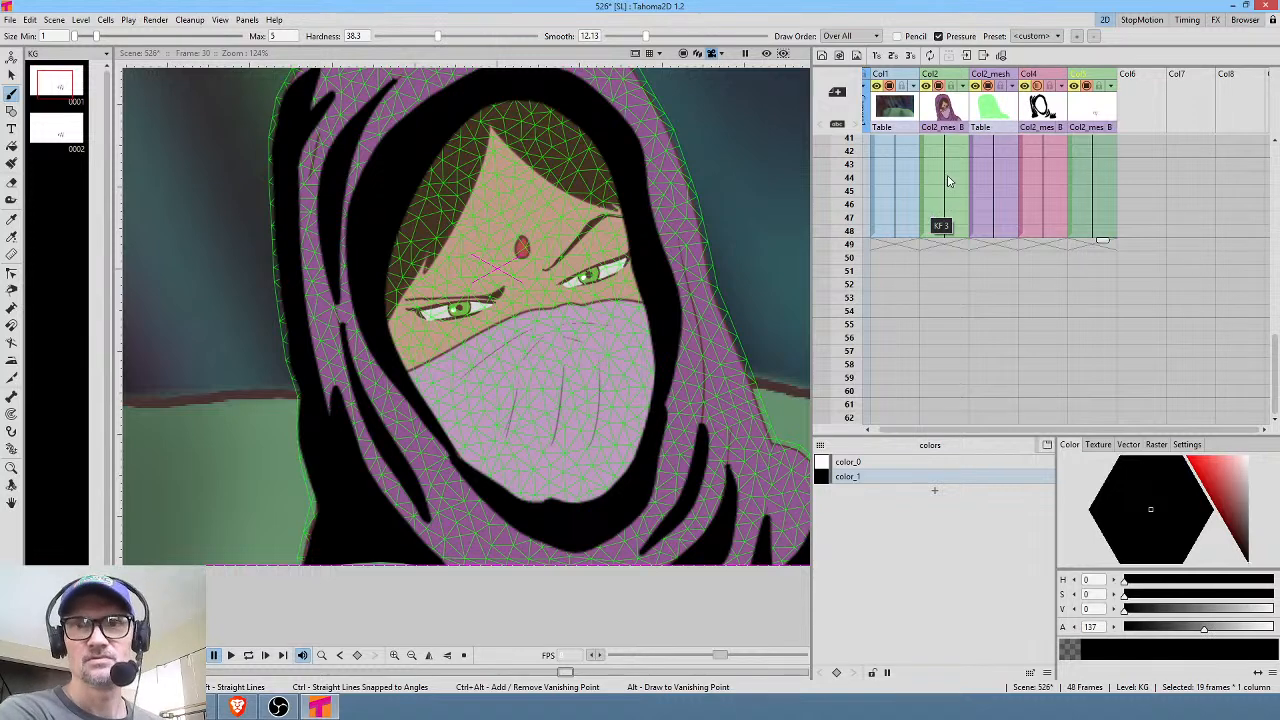
Scrub the timeline from frame 1 to frame 17 to examine the head turn and expression change in the full shot.
{"action": "scroll", "coordinate": [949, 182], "scroll_direction": "up", "scroll_amount": 10}
{"action": "left_click", "coordinate": [848, 143]}
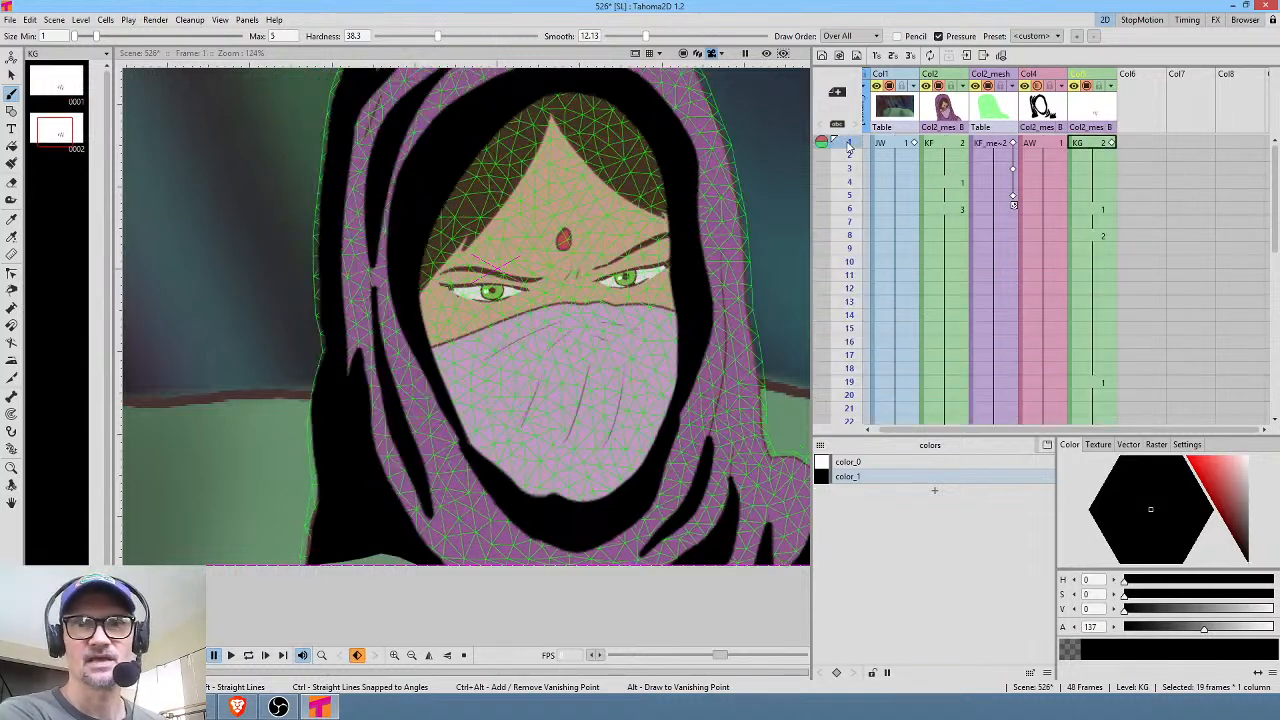
{"action": "left_click", "coordinate": [847, 156]}
{"action": "scroll", "coordinate": [632, 276], "scroll_direction": "down", "scroll_amount": 5}
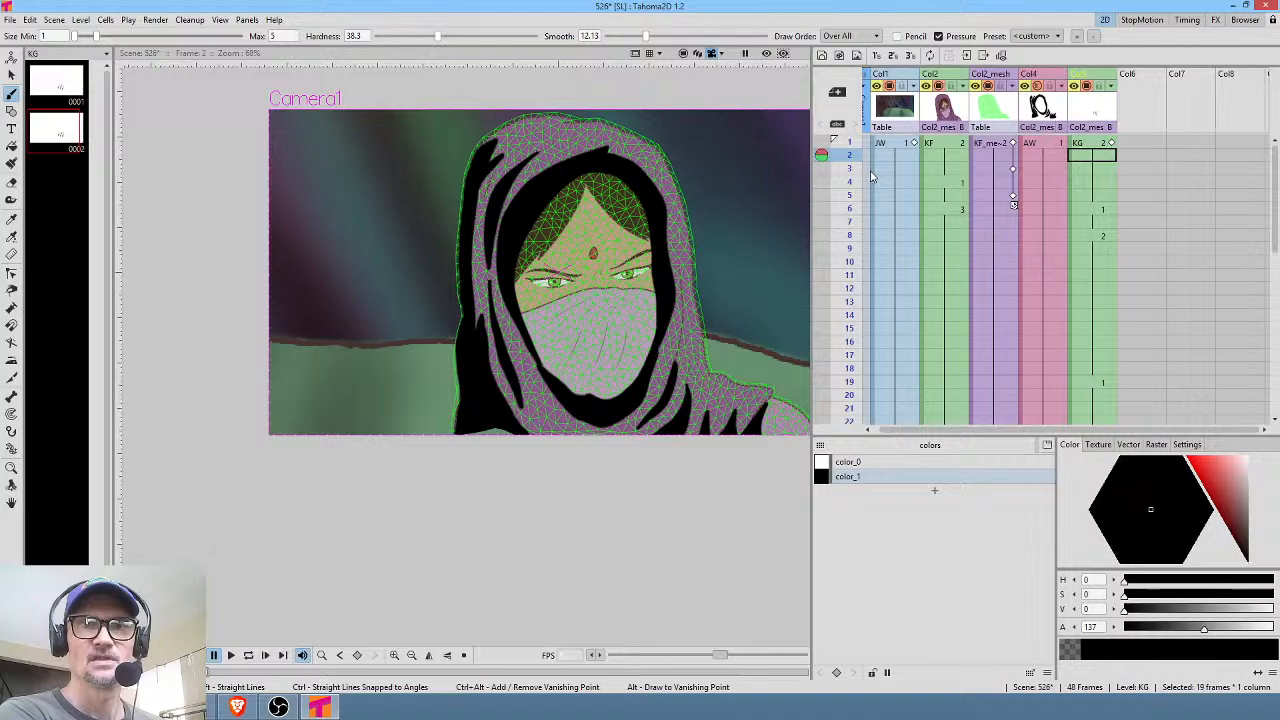
{"action": "scroll", "coordinate": [706, 260], "scroll_direction": "up", "scroll_amount": 3}
{"action": "scroll", "coordinate": [706, 260], "scroll_direction": "down", "scroll_amount": 2}
{"action": "left_click_drag", "start_coordinate": [849, 143], "coordinate": [847, 262]}
{"action": "mouse_move", "coordinate": [845, 200]}
{"action": "left_mouse_down"}
{"action": "mouse_move", "coordinate": [846, 288]}
{"action": "mouse_move", "coordinate": [821, 316]}
{"action": "mouse_move", "coordinate": [816, 390]}
{"action": "mouse_move", "coordinate": [821, 355]}
{"action": "left_mouse_up"}
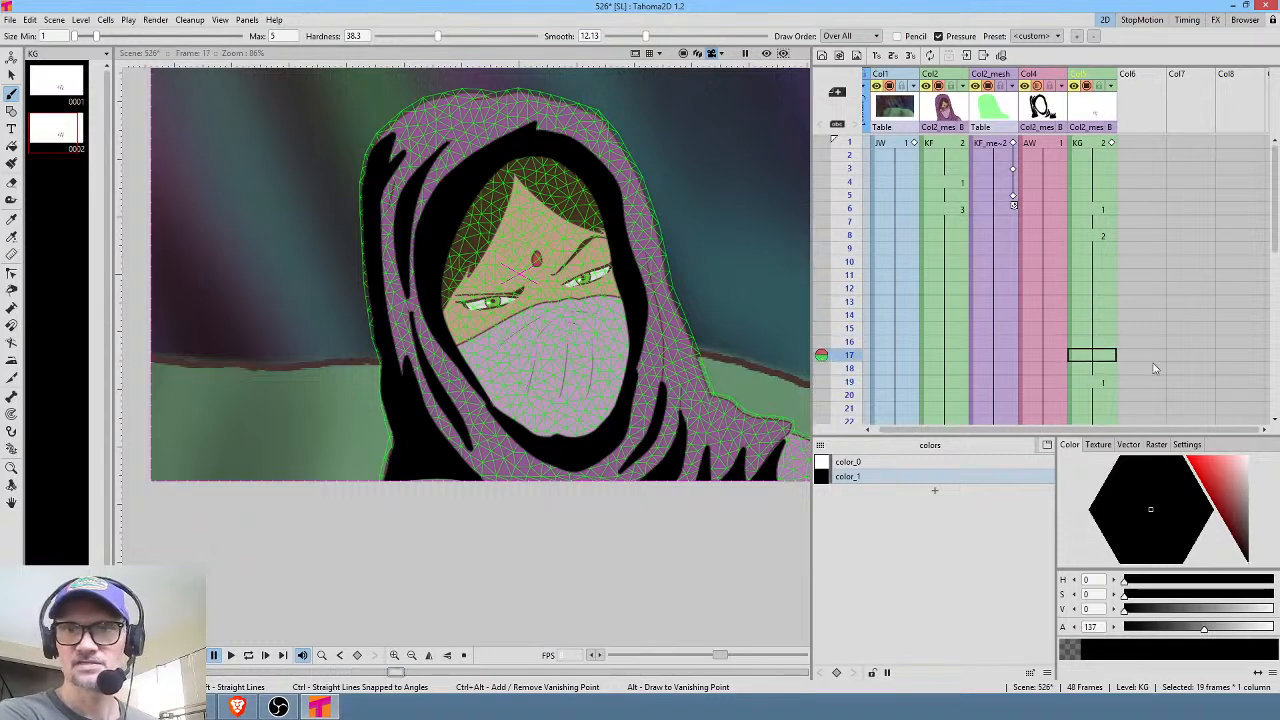
Delete the KG cells of Col5 from frame 19 through frame 48.
{"action": "scroll", "coordinate": [1158, 327], "scroll_direction": "down", "scroll_amount": 2}
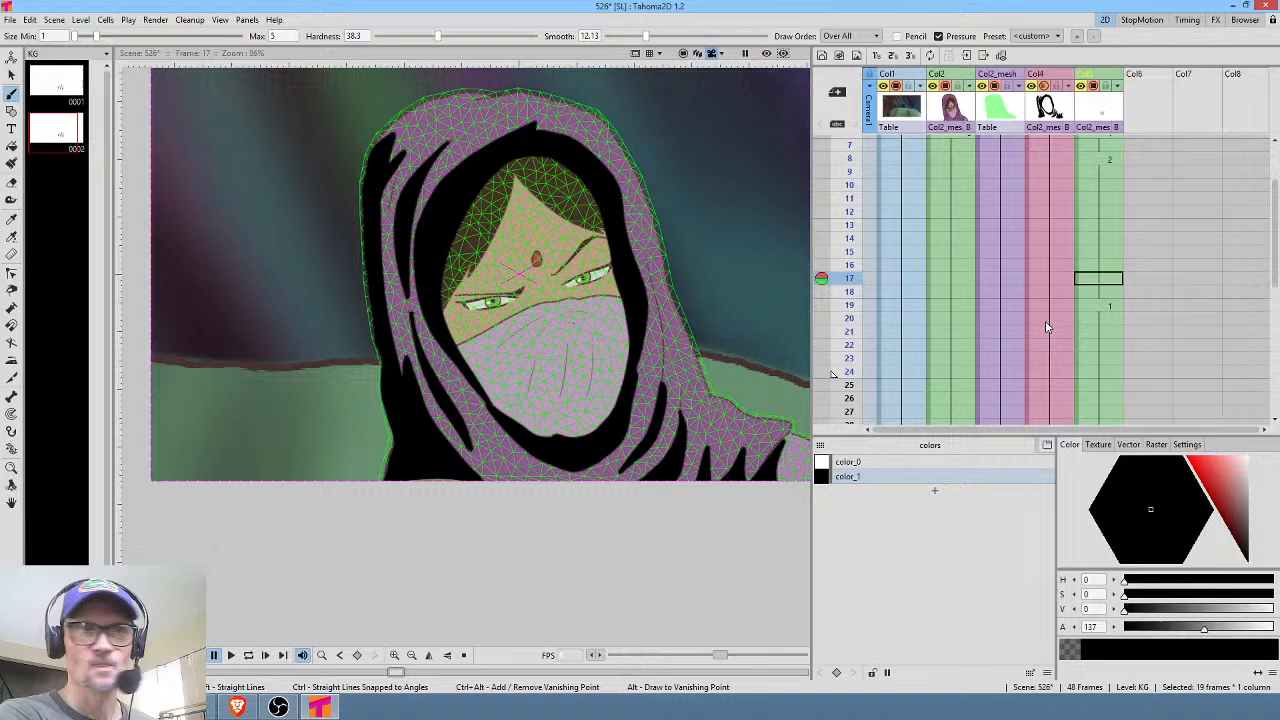
{"action": "left_click", "coordinate": [1104, 306]}
{"action": "scroll", "coordinate": [1148, 358], "scroll_direction": "down", "scroll_amount": 6}
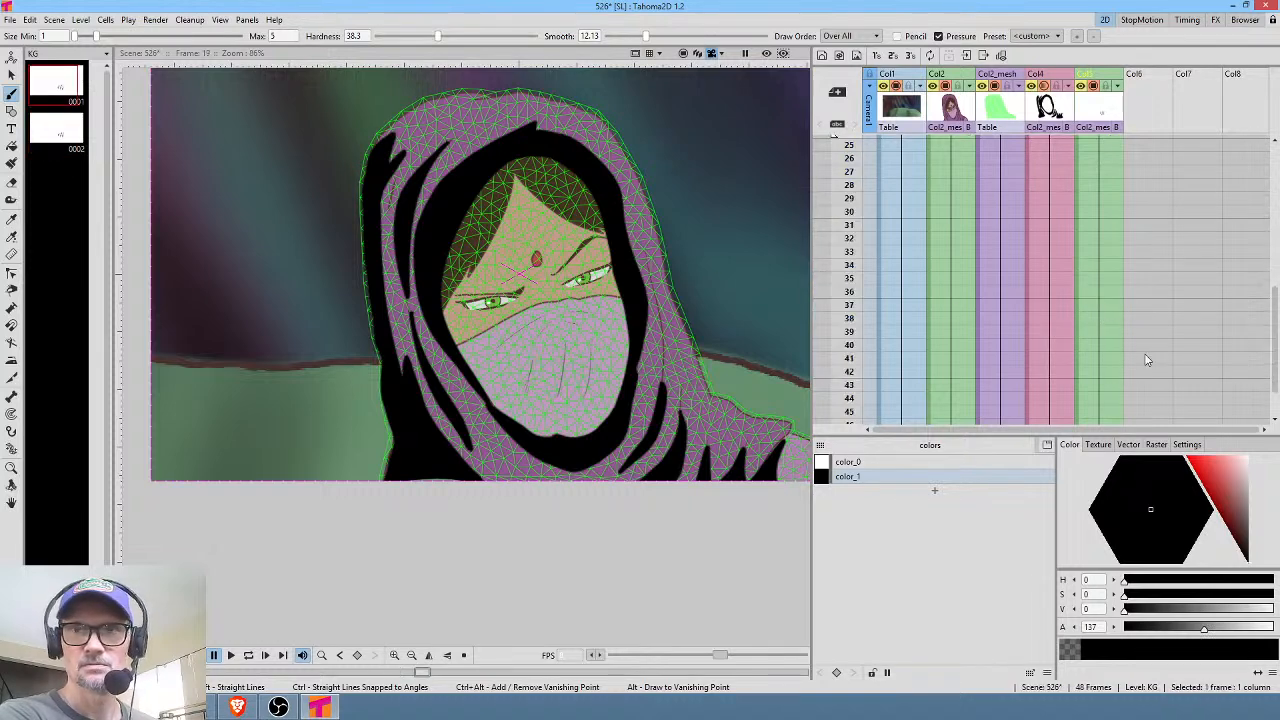
{"action": "scroll", "coordinate": [1148, 358], "scroll_direction": "down", "scroll_amount": 6}
{"action": "left_click", "coordinate": [1106, 213], "text": "shift"}
{"action": "key", "text": "Delete"}
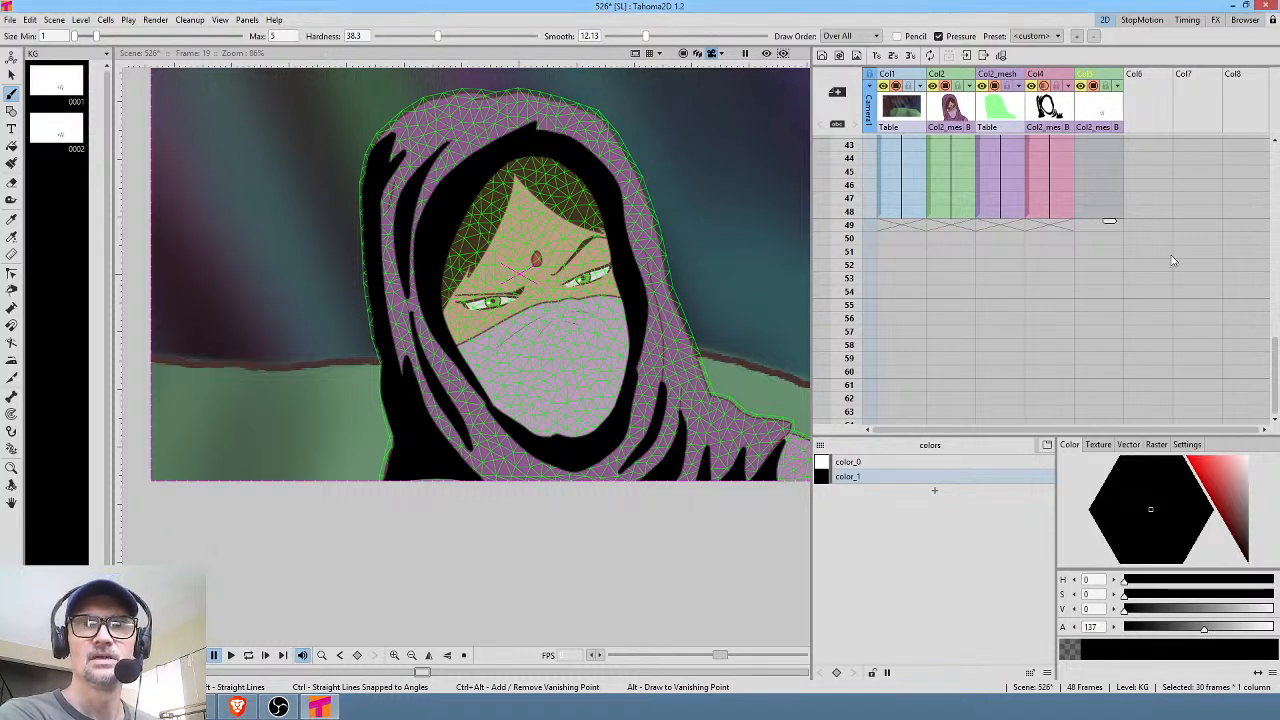
Place KG drawings 1 and 2 from the level strip into Col5 starting at frame 19.
{"action": "scroll", "coordinate": [1133, 226], "scroll_direction": "up", "scroll_amount": 12}
{"action": "scroll", "coordinate": [1133, 226], "scroll_direction": "up", "scroll_amount": 2}
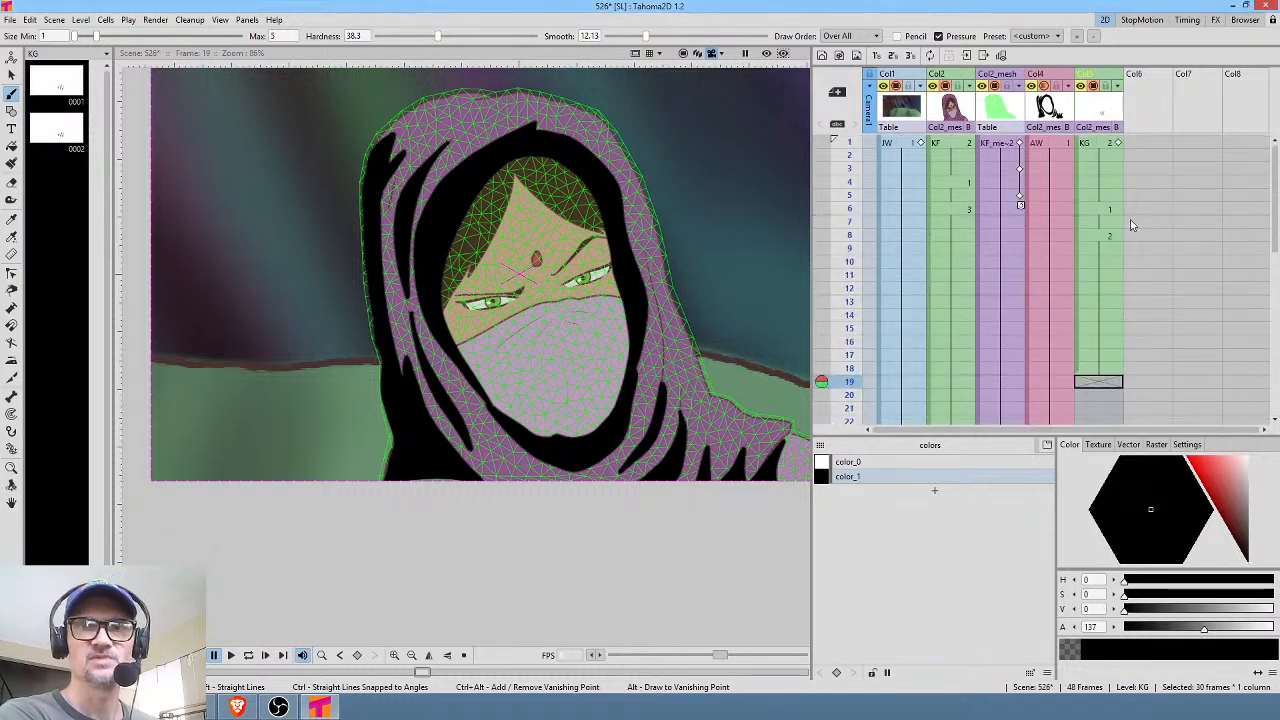
{"action": "left_click", "coordinate": [66, 95]}
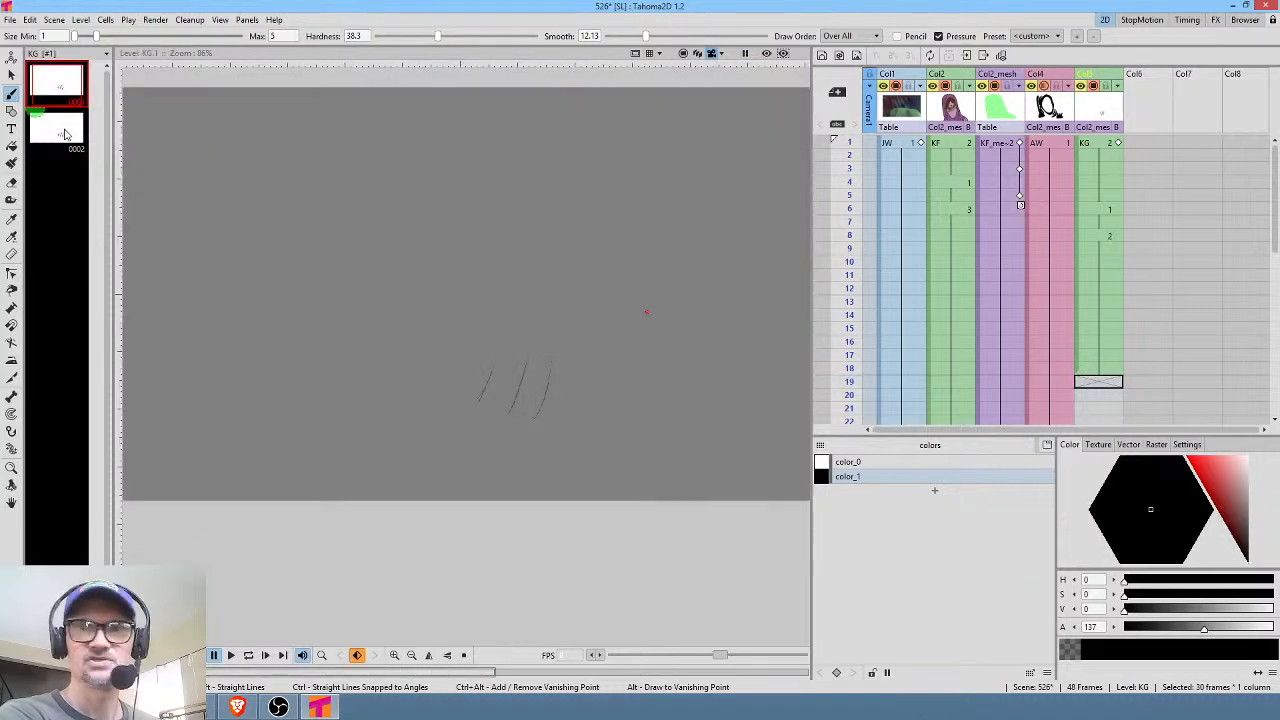
{"action": "left_click_drag", "start_coordinate": [64, 134], "coordinate": [1108, 389]}
Reframe the KG cells at frames 19 and 20 on 2's and paste a copy of the resulting four-frame cycle after it.
{"action": "scroll", "coordinate": [1168, 309], "scroll_direction": "down", "scroll_amount": 3}
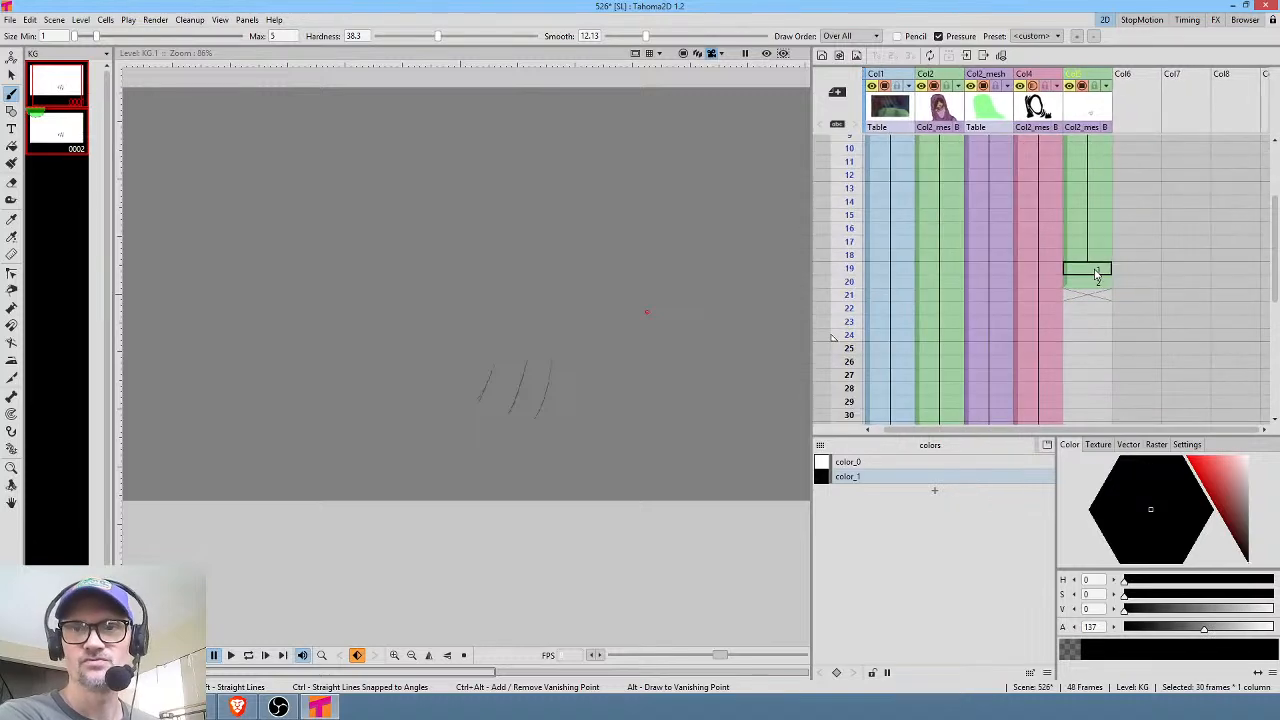
{"action": "left_click", "coordinate": [1095, 275]}
{"action": "left_click", "coordinate": [1095, 283], "text": "shift"}
{"action": "right_click", "coordinate": [1092, 271]}
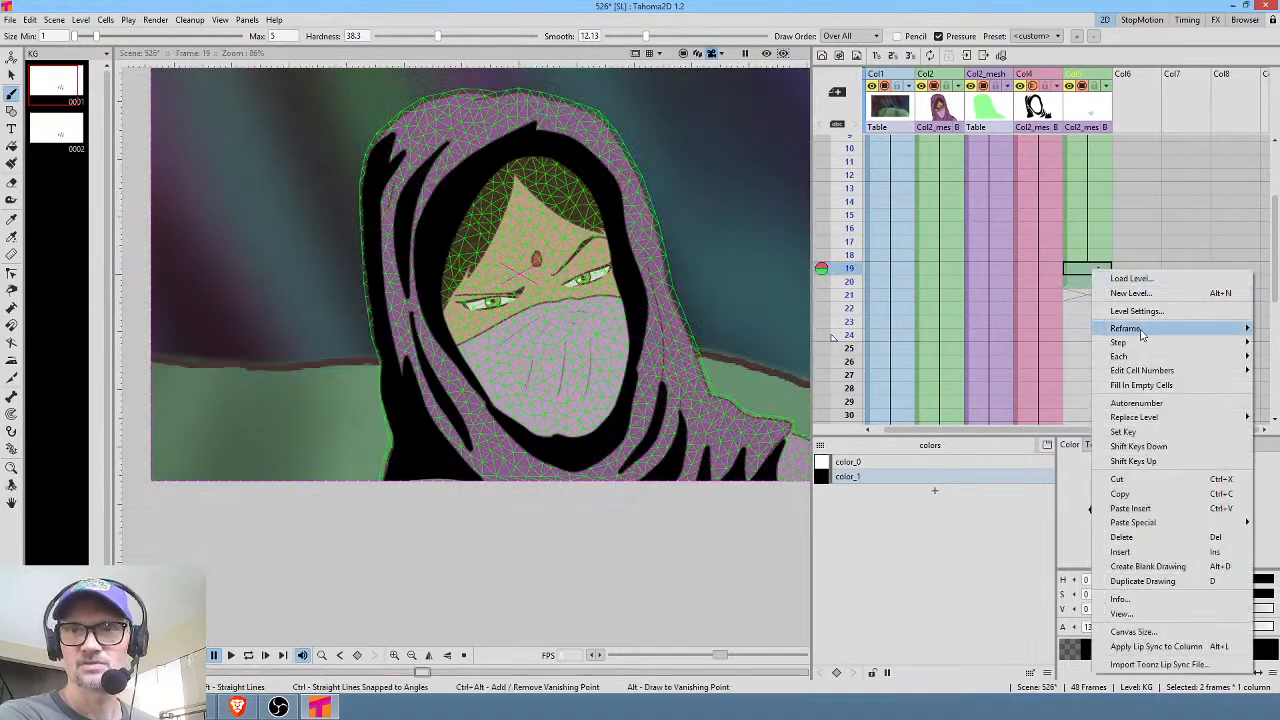
{"action": "mouse_move", "coordinate": [1125, 328]}
{"action": "left_click", "coordinate": [1017, 343]}
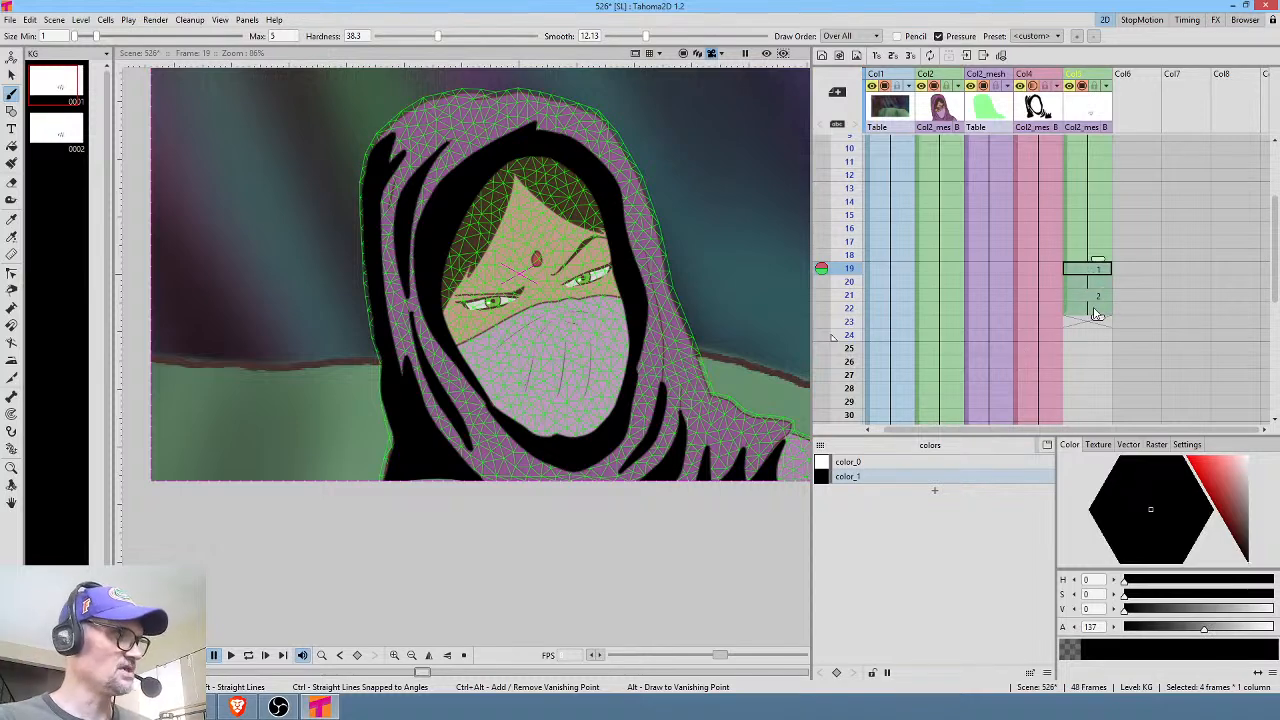
{"action": "key", "text": "ctrl+v"}
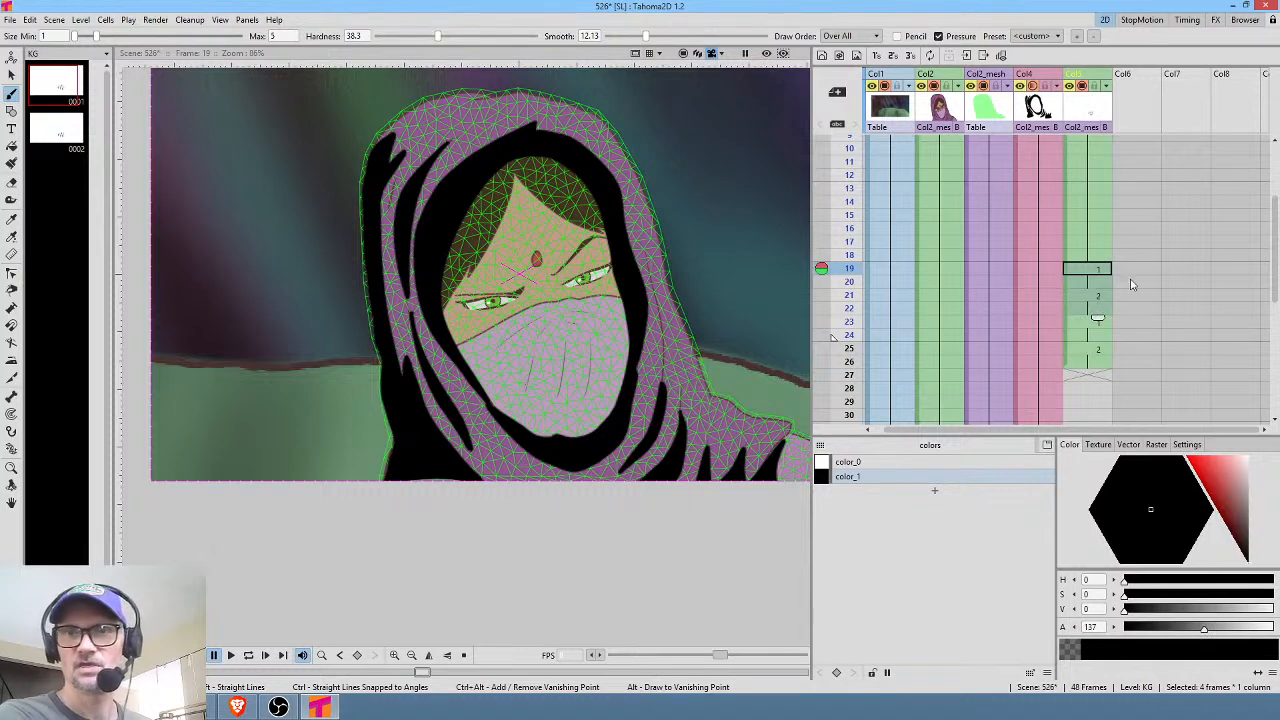
Extend KG drawing 2 in Col5 from frame 26 to frame 48.
{"action": "left_click", "coordinate": [1097, 347]}
{"action": "scroll", "coordinate": [1117, 360], "scroll_direction": "down", "scroll_amount": 4}
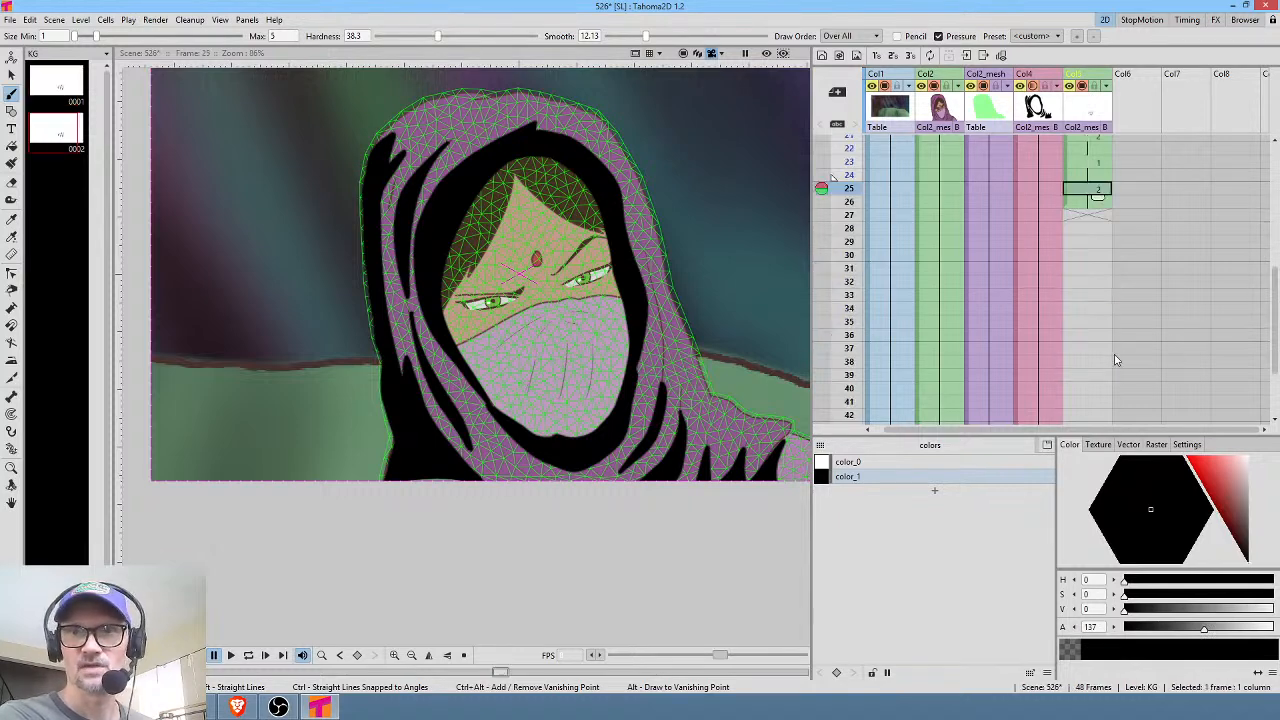
{"action": "left_click", "coordinate": [1103, 205]}
{"action": "left_click_drag", "start_coordinate": [1100, 213], "coordinate": [1097, 292]}
Frame the character in the viewer and play the 48-frame scene from frame 1.
{"action": "scroll", "coordinate": [630, 236], "scroll_direction": "up", "scroll_amount": 4}
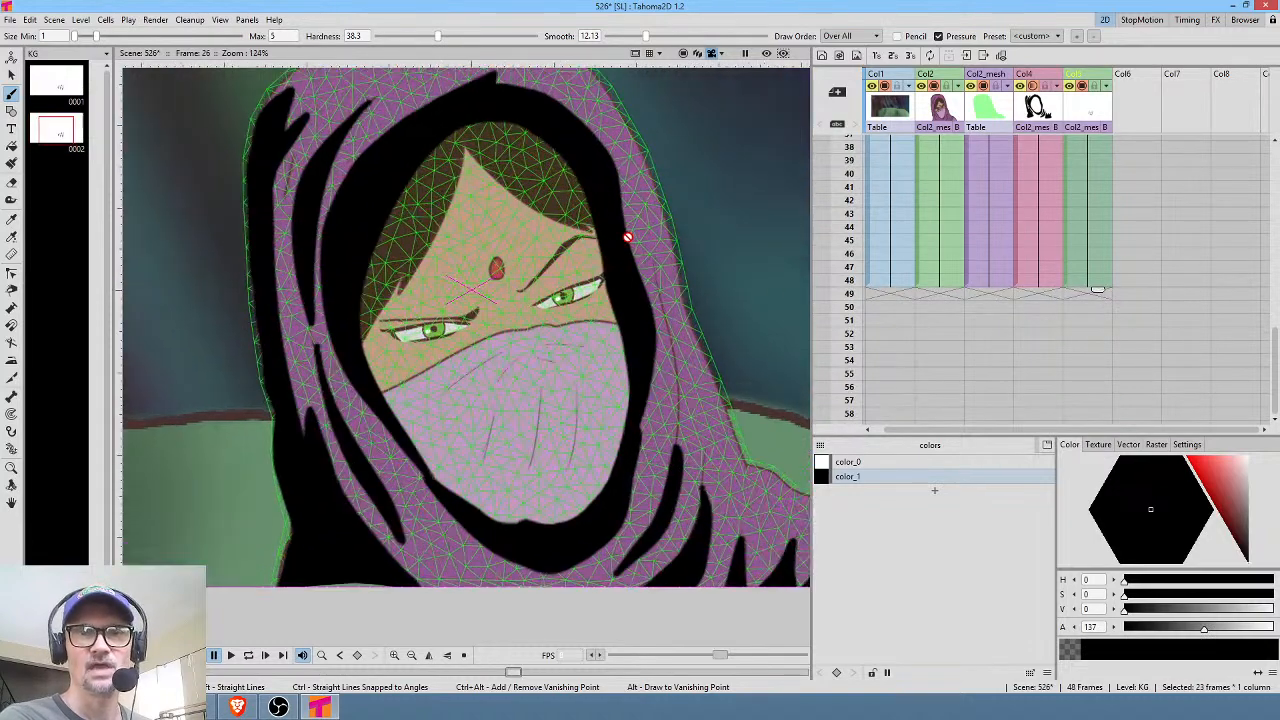
{"action": "left_click_drag", "start_coordinate": [679, 254], "coordinate": [633, 314]}
{"action": "scroll", "coordinate": [633, 313], "scroll_direction": "down", "scroll_amount": 2}
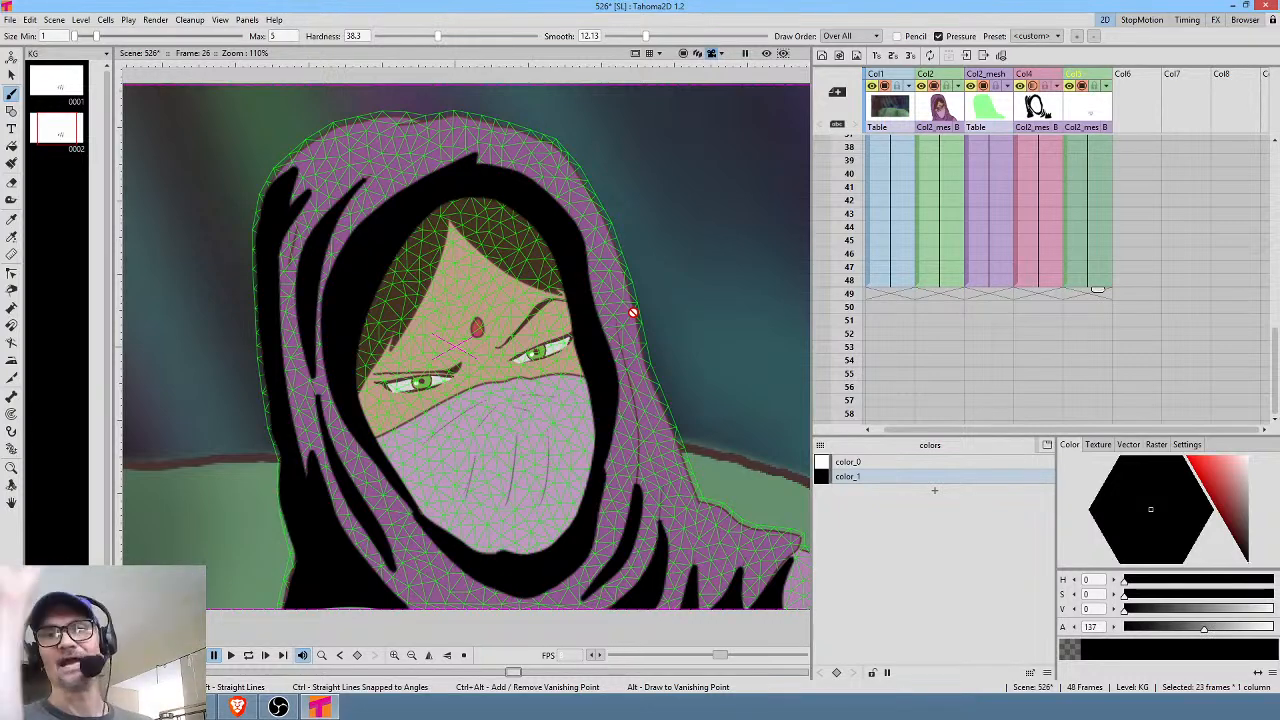
{"action": "key", "text": "alt+comma"}
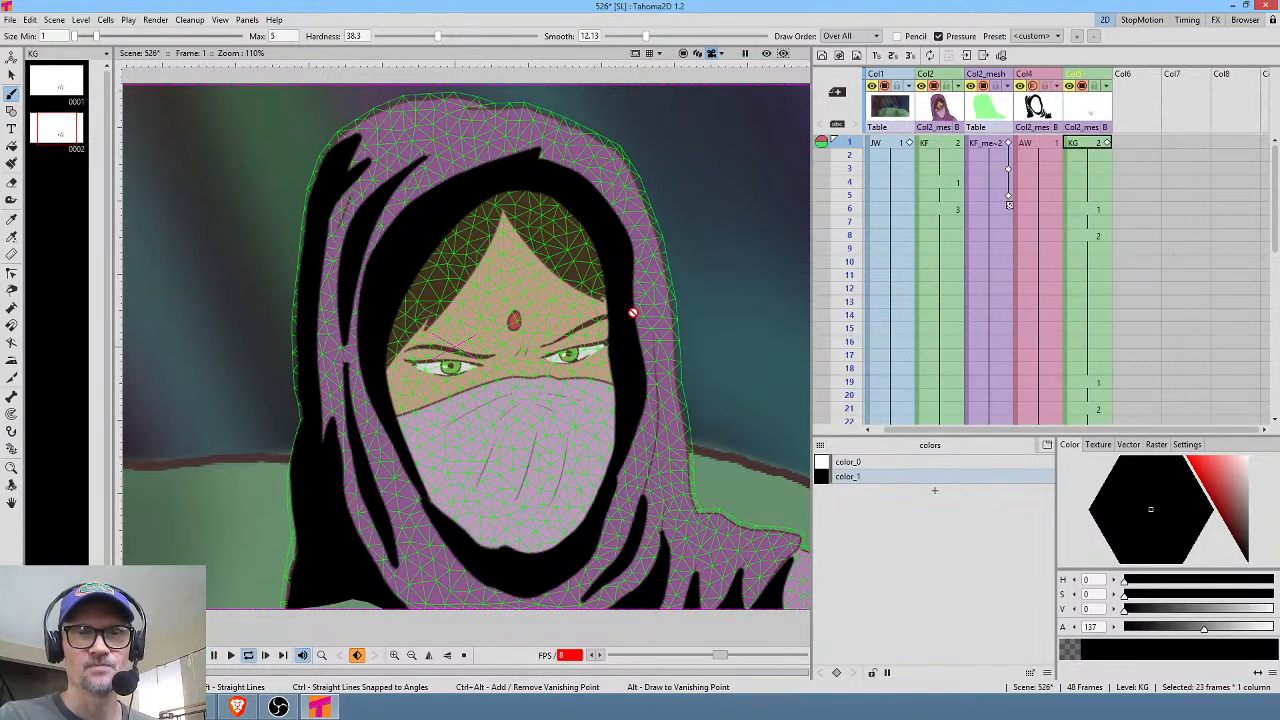
Play back the scene from frame 1 and stop the playback.
{"action": "key", "text": "p"}
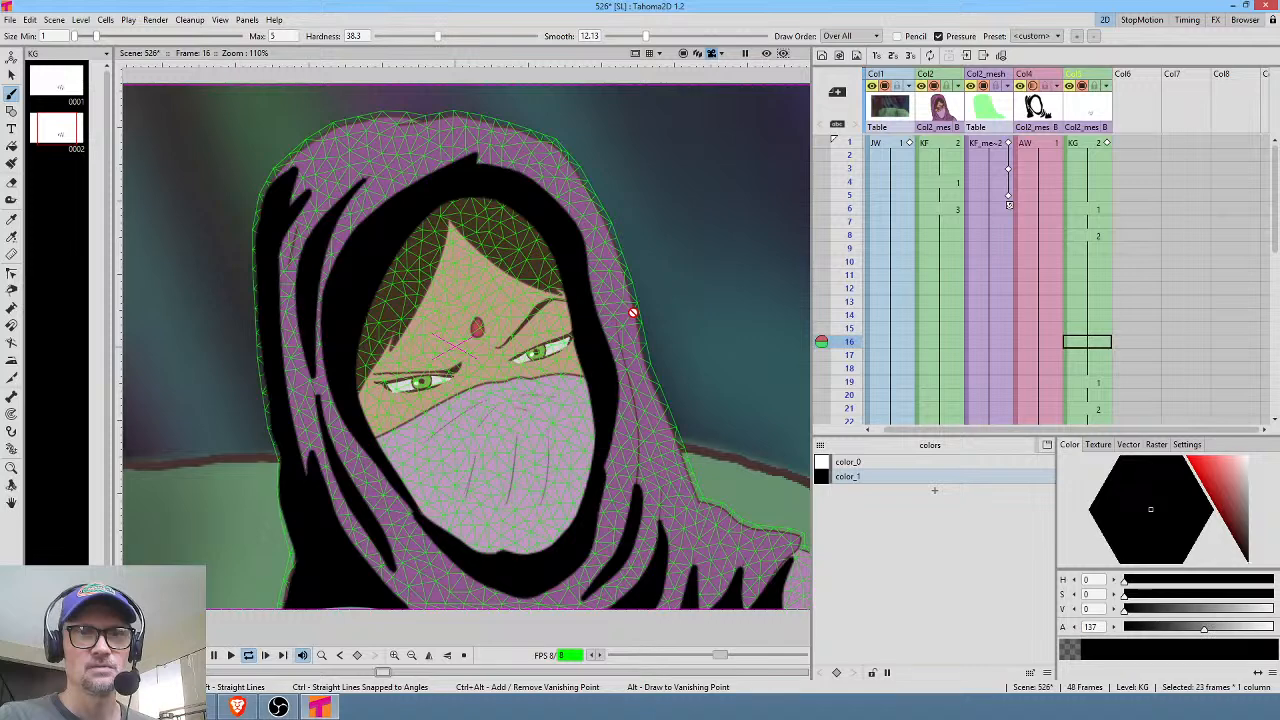
{"action": "key", "text": "p"}
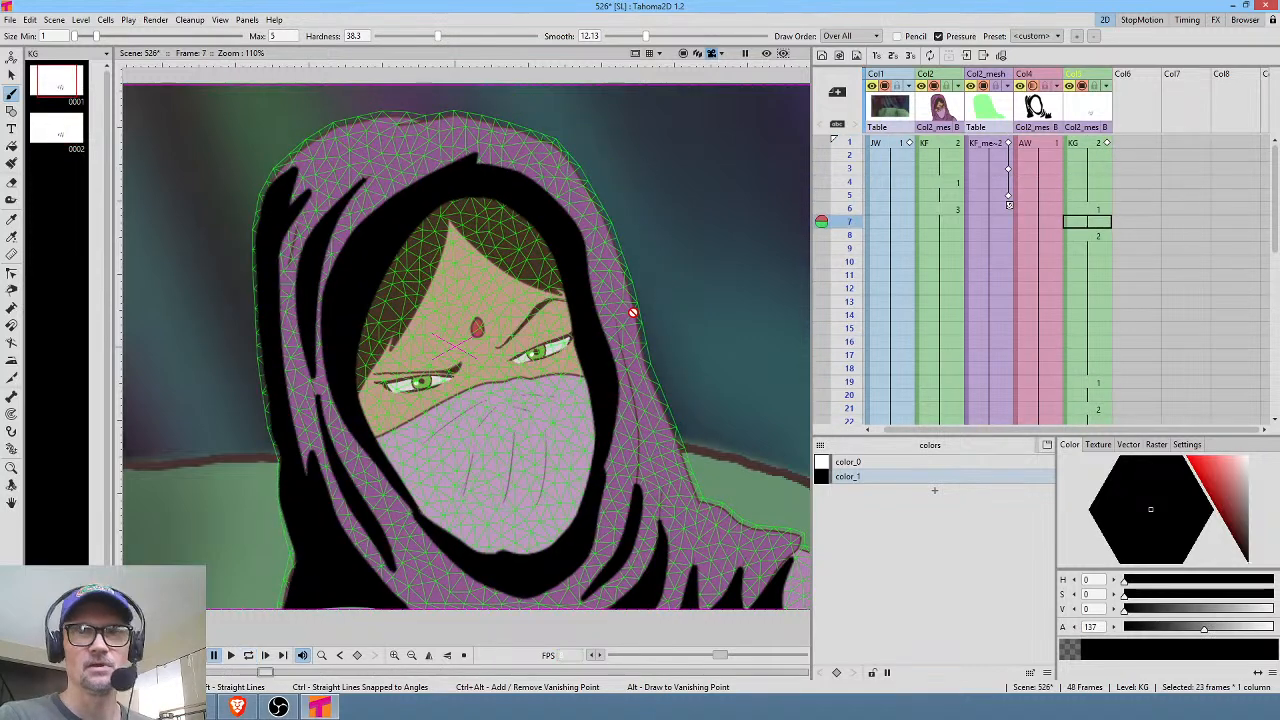
Insert frames at frame 47 across all columns to lengthen the final hold to frame 64.
{"action": "scroll", "coordinate": [1055, 385], "scroll_direction": "down", "scroll_amount": 10}
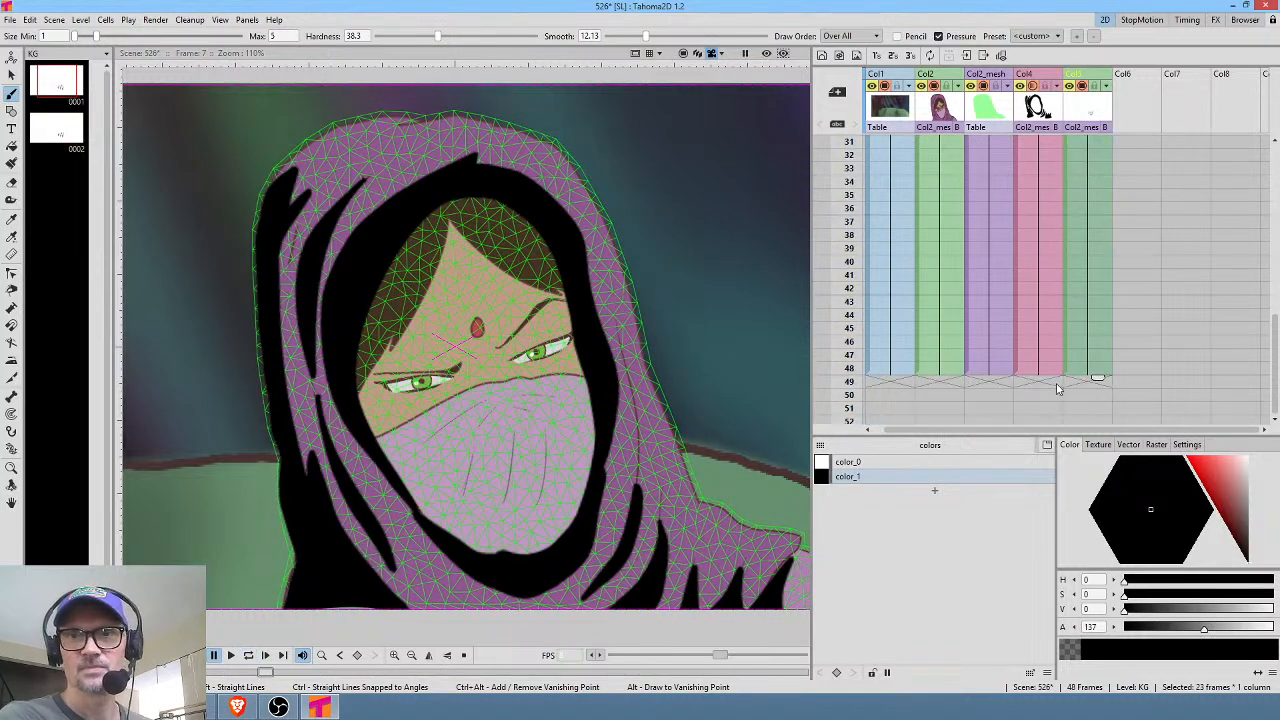
{"action": "left_click", "coordinate": [1092, 357]}
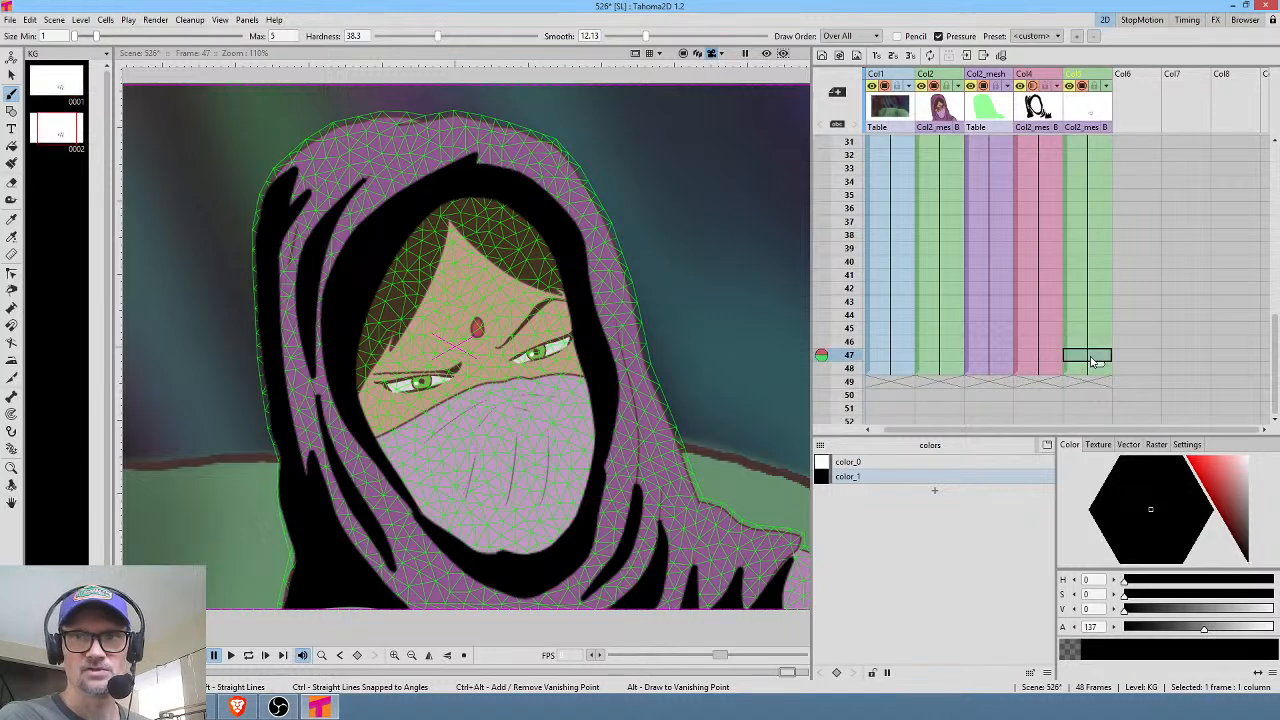
{"action": "key", "text": "Insert"}
{"action": "key", "text": "Insert"}
{"action": "key", "text": "Insert"}
{"action": "key", "text": "Insert"}
{"action": "key", "text": "Insert"}
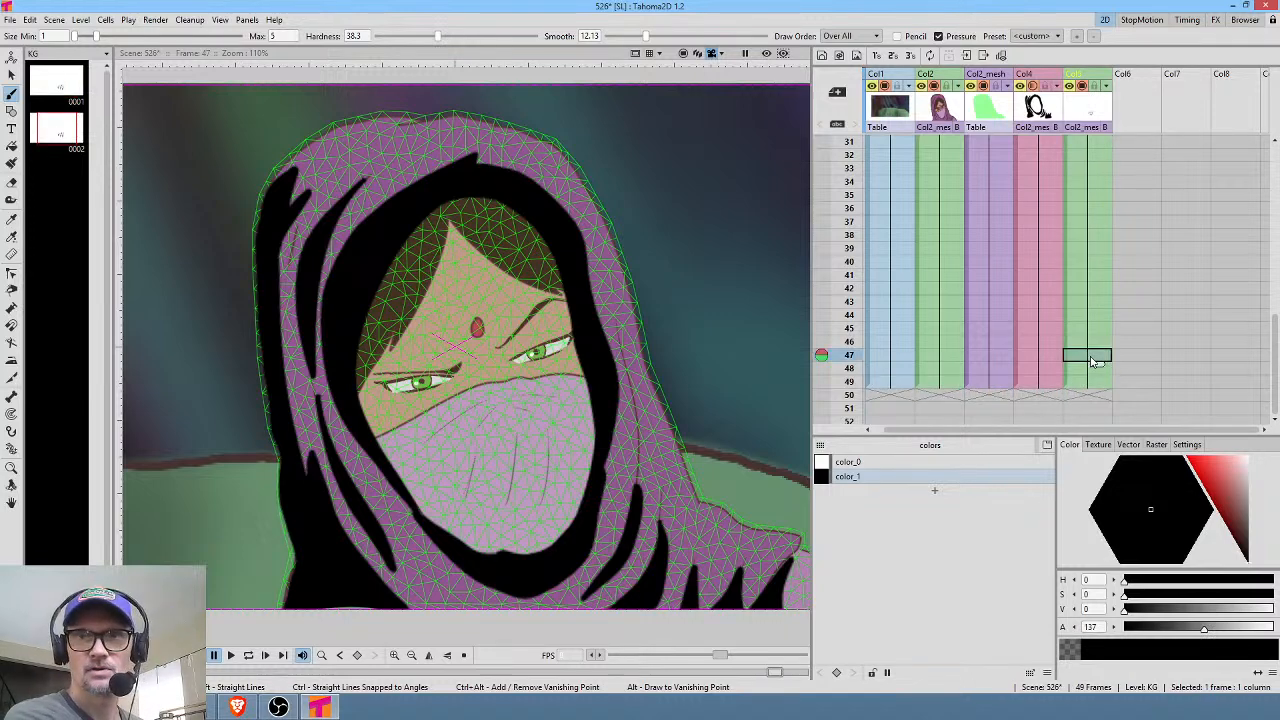
{"action": "scroll", "coordinate": [1093, 362], "scroll_direction": "down", "scroll_amount": 6}
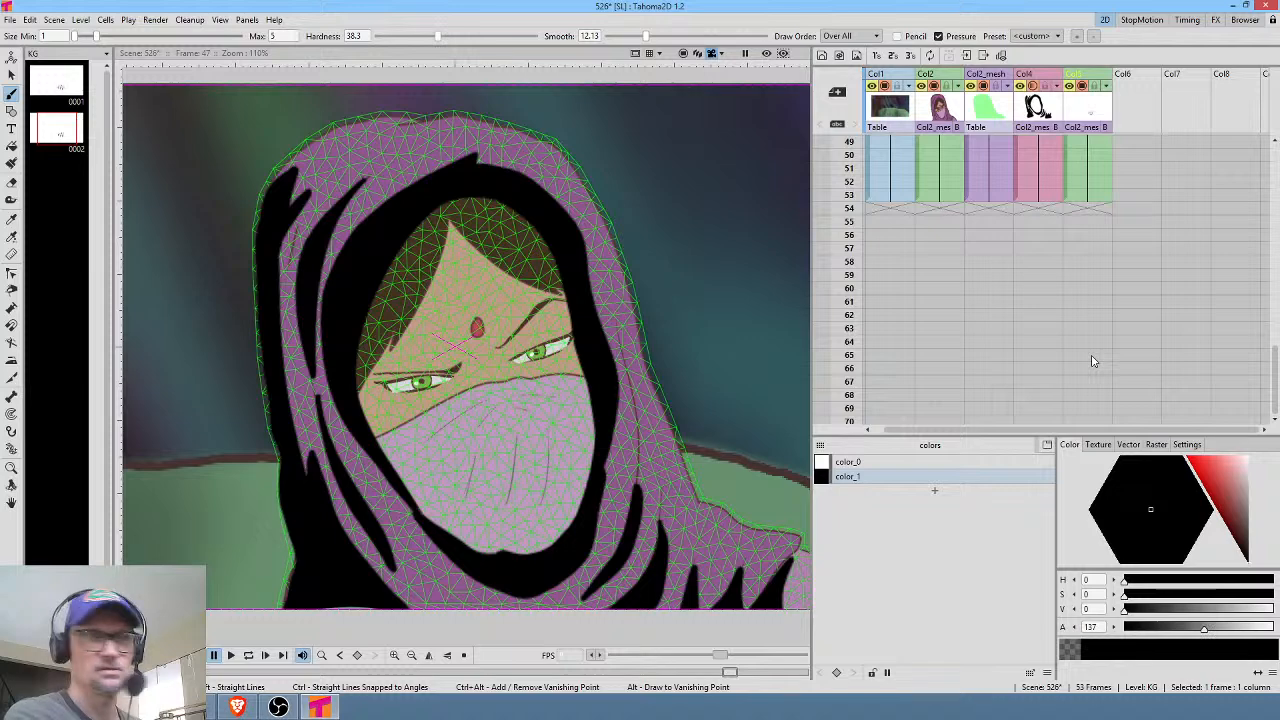
{"action": "key", "text": "Insert"}
{"action": "key", "text": "Insert"}
{"action": "key", "text": "Insert"}
{"action": "key", "text": "Insert"}
{"action": "key", "text": "Insert"}
{"action": "key", "text": "Insert"}
{"action": "key", "text": "Insert"}
{"action": "key", "text": "Insert"}
{"action": "key", "text": "Insert"}
{"action": "key", "text": "Insert"}
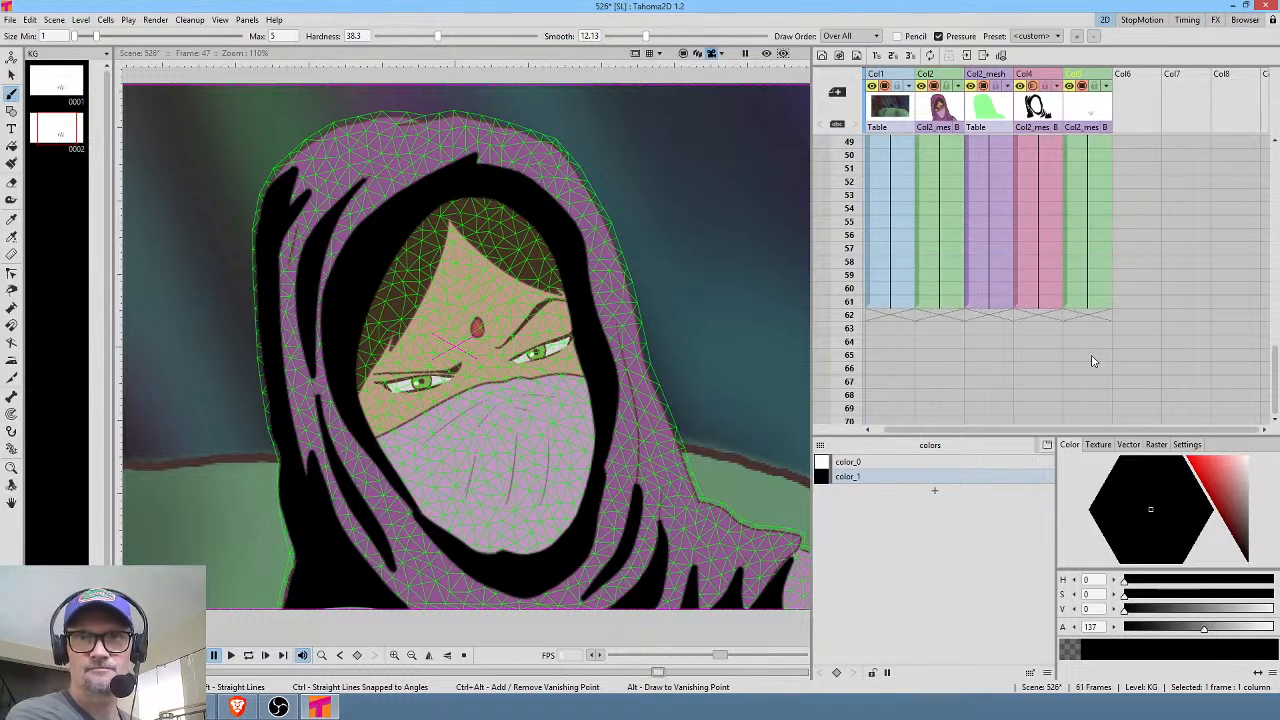
{"action": "key", "text": "Insert"}
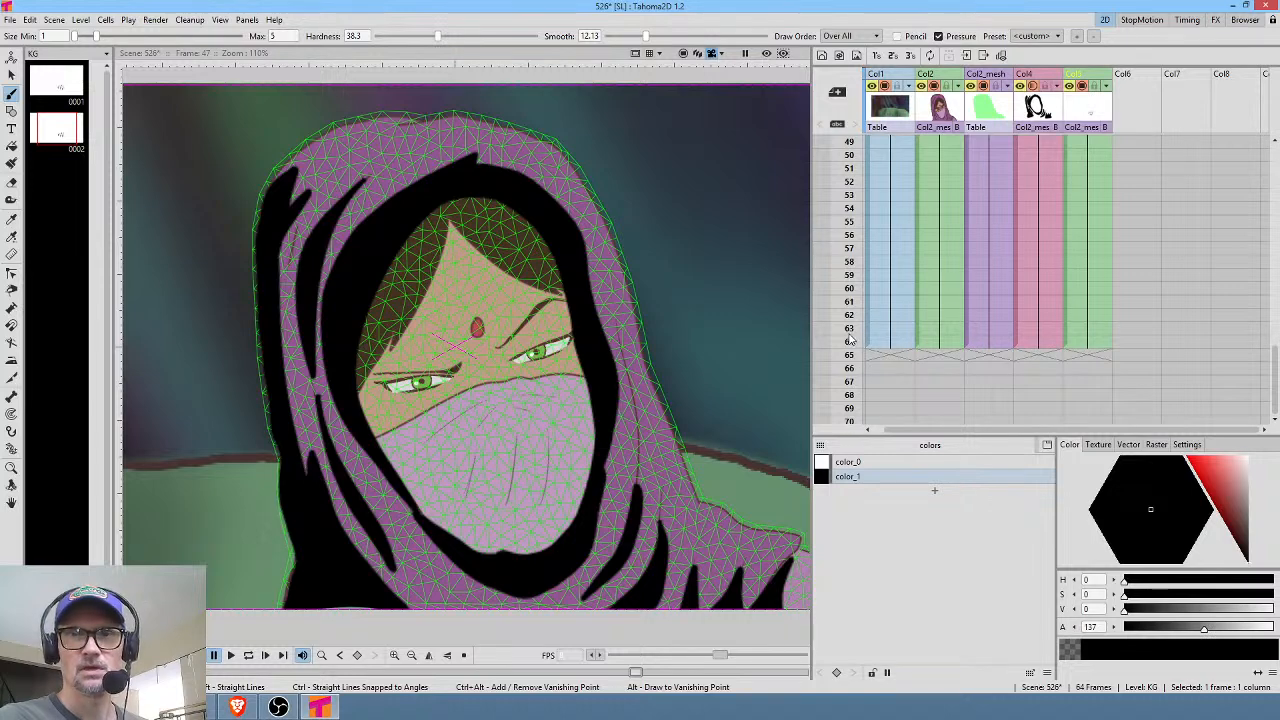
Undo the last seven frame insertions at frame 47.
{"action": "scroll", "coordinate": [955, 302], "scroll_direction": "up", "scroll_amount": 10}
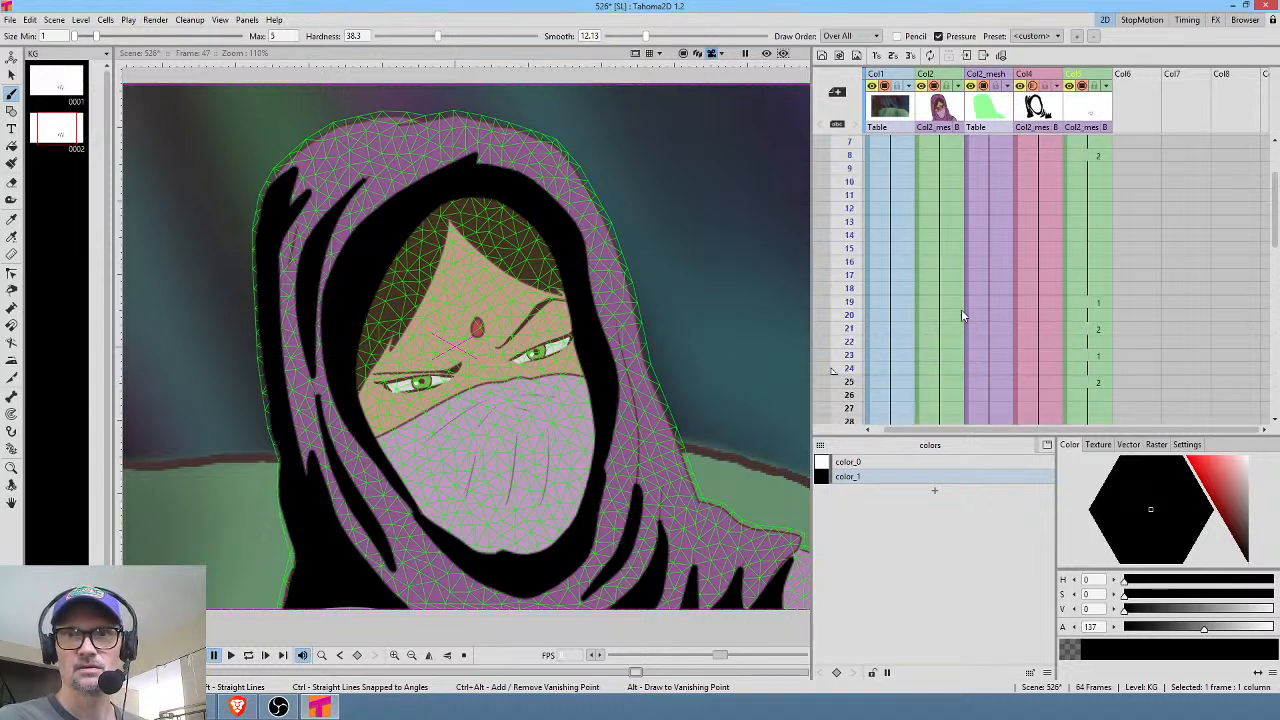
{"action": "scroll", "coordinate": [961, 309], "scroll_direction": "down", "scroll_amount": 6}
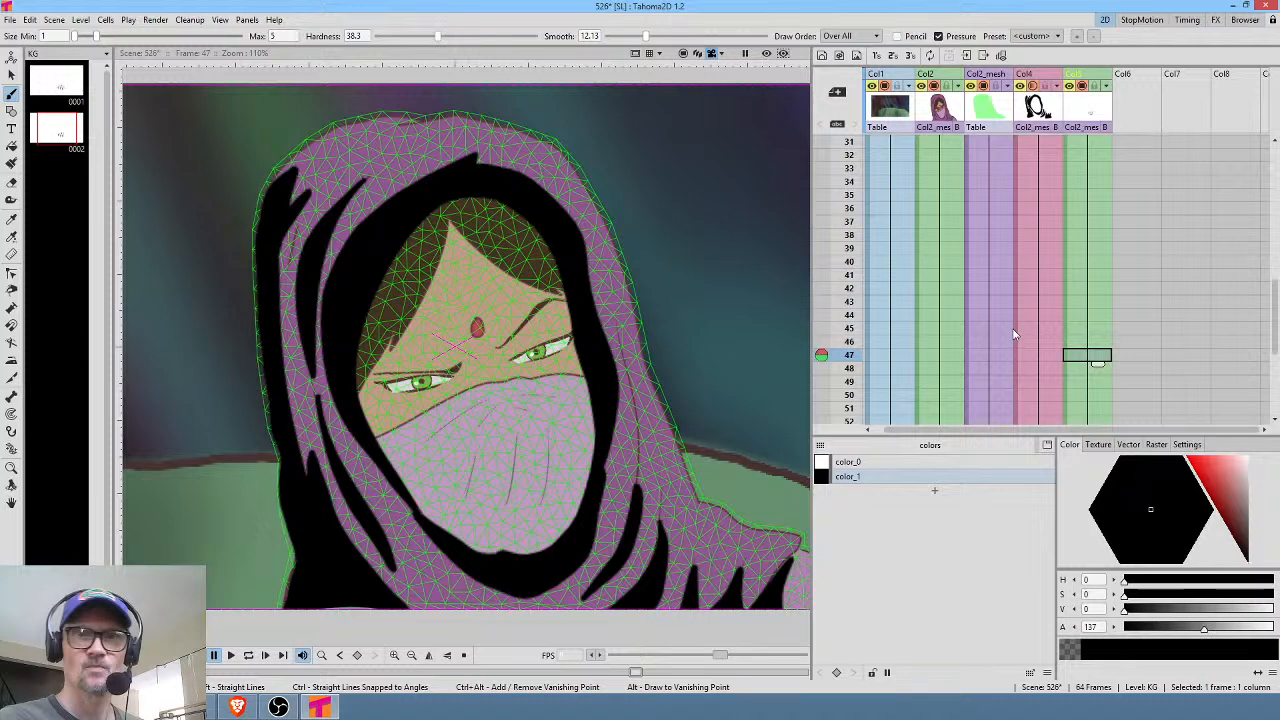
{"action": "scroll", "coordinate": [1008, 338], "scroll_direction": "down", "scroll_amount": 5}
{"action": "scroll", "coordinate": [1008, 338], "scroll_direction": "up", "scroll_amount": 3}
{"action": "key", "text": "ctrl+z"}
{"action": "key", "text": "ctrl+z"}
{"action": "key", "text": "ctrl+z"}
{"action": "key", "text": "ctrl+z"}
{"action": "key", "text": "ctrl+z"}
{"action": "key", "text": "ctrl+z"}
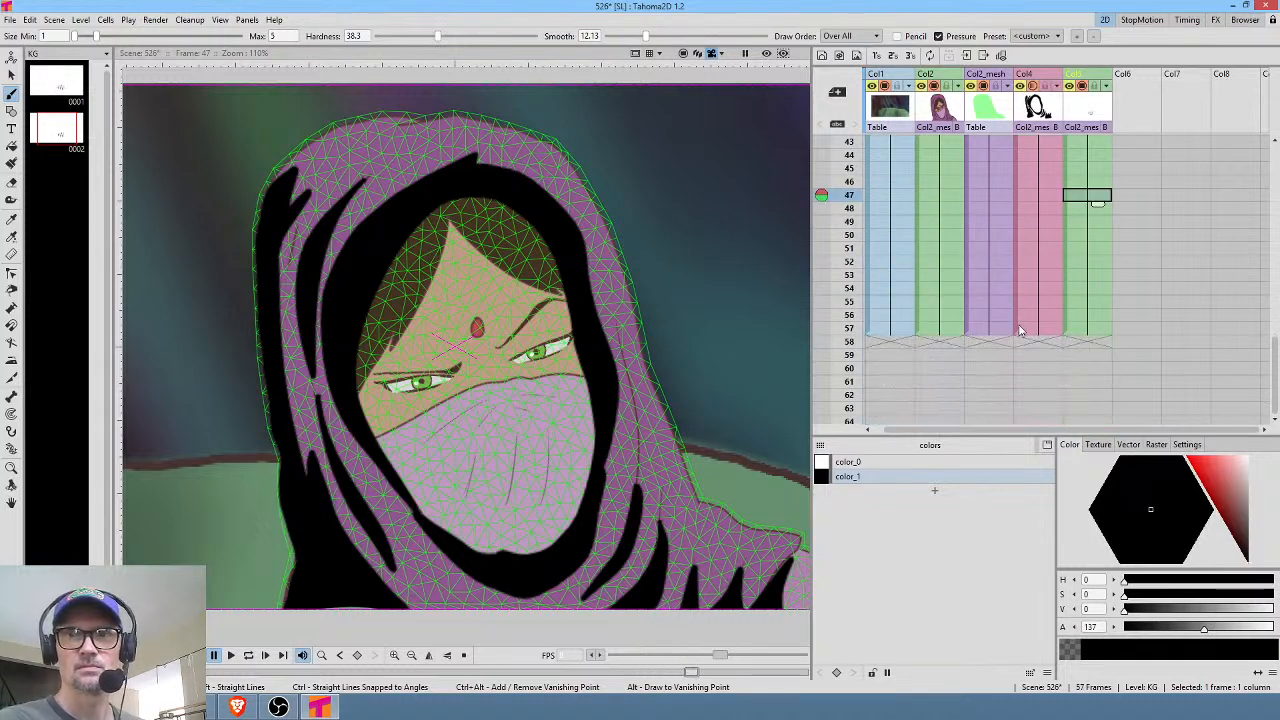
Check the new end of the columns in the xsheet and play the scene from frame 1.
{"action": "scroll", "coordinate": [1005, 318], "scroll_direction": "up", "scroll_amount": 6}
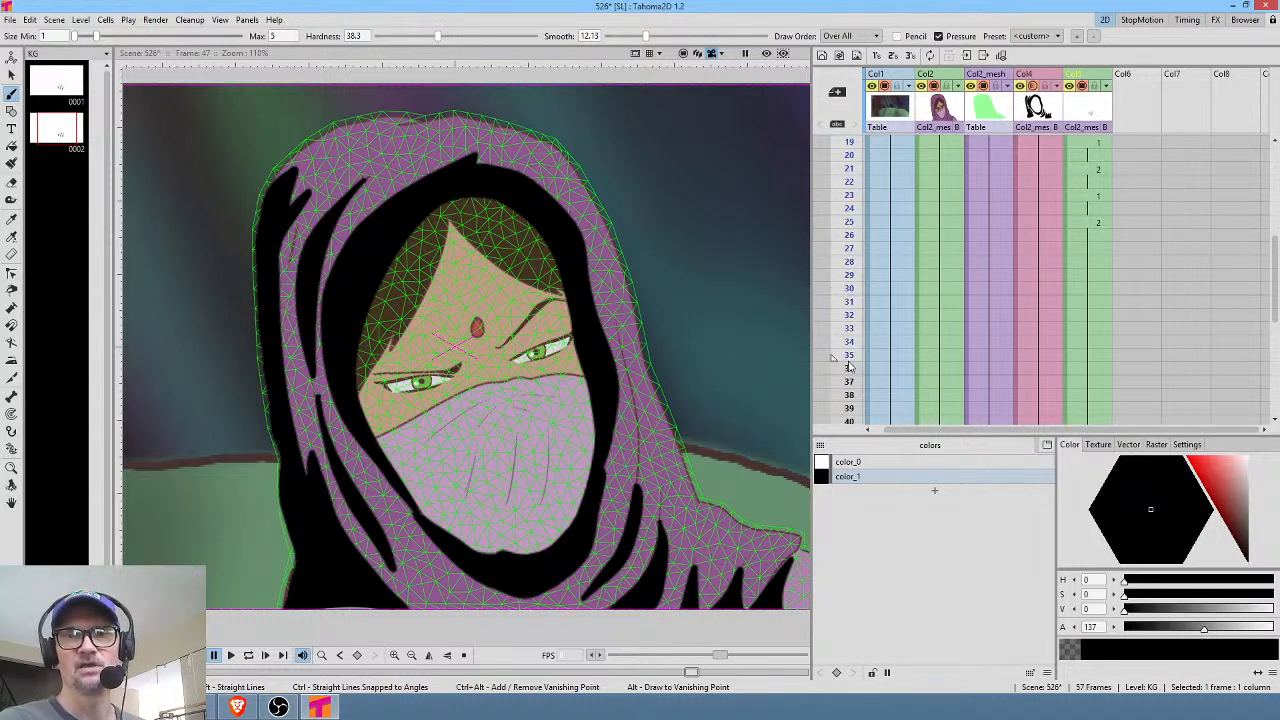
{"action": "scroll", "coordinate": [850, 400], "scroll_direction": "down", "scroll_amount": 3}
{"action": "scroll", "coordinate": [840, 441], "scroll_direction": "down", "scroll_amount": 6}
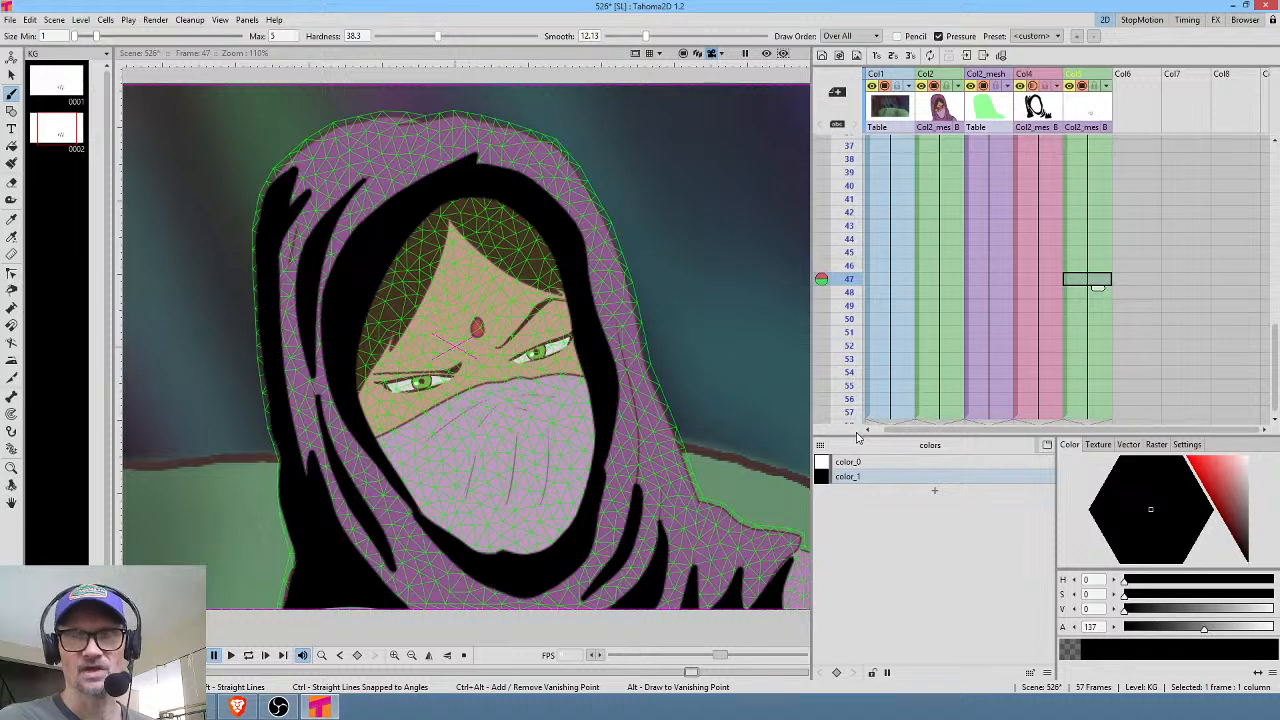
{"action": "scroll", "coordinate": [860, 362], "scroll_direction": "down", "scroll_amount": 2}
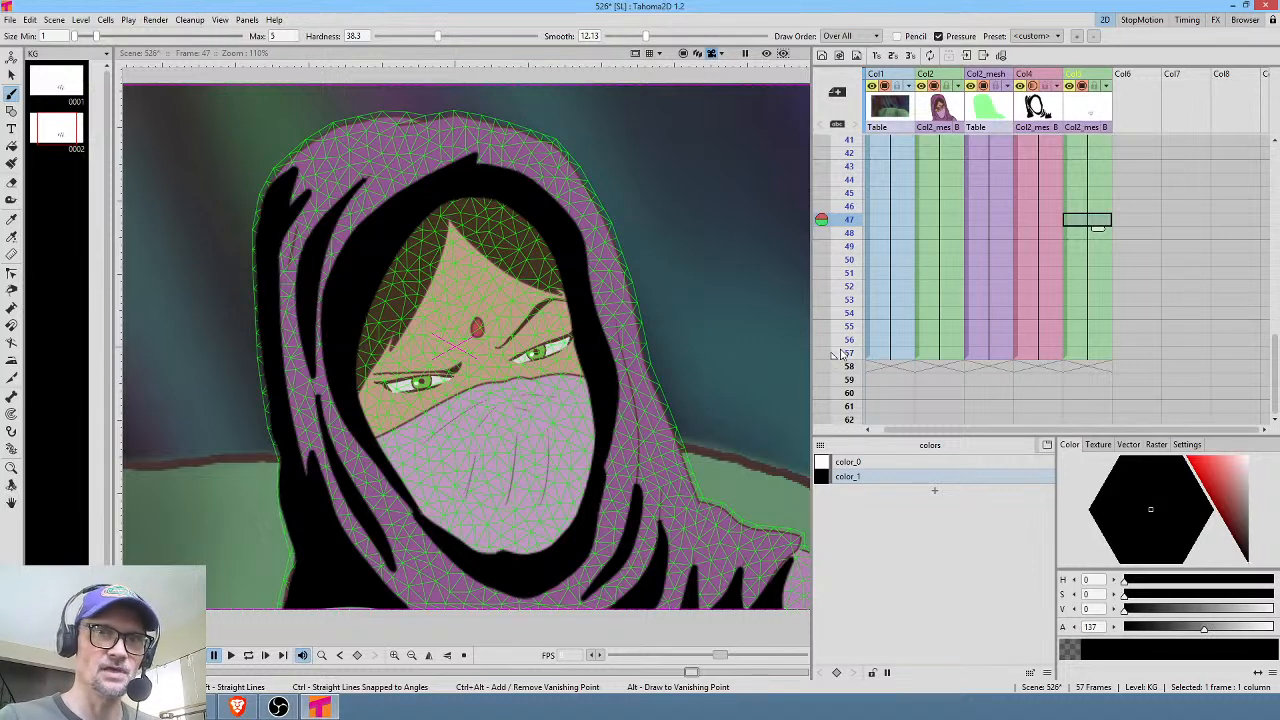
{"action": "key", "text": "Home"}
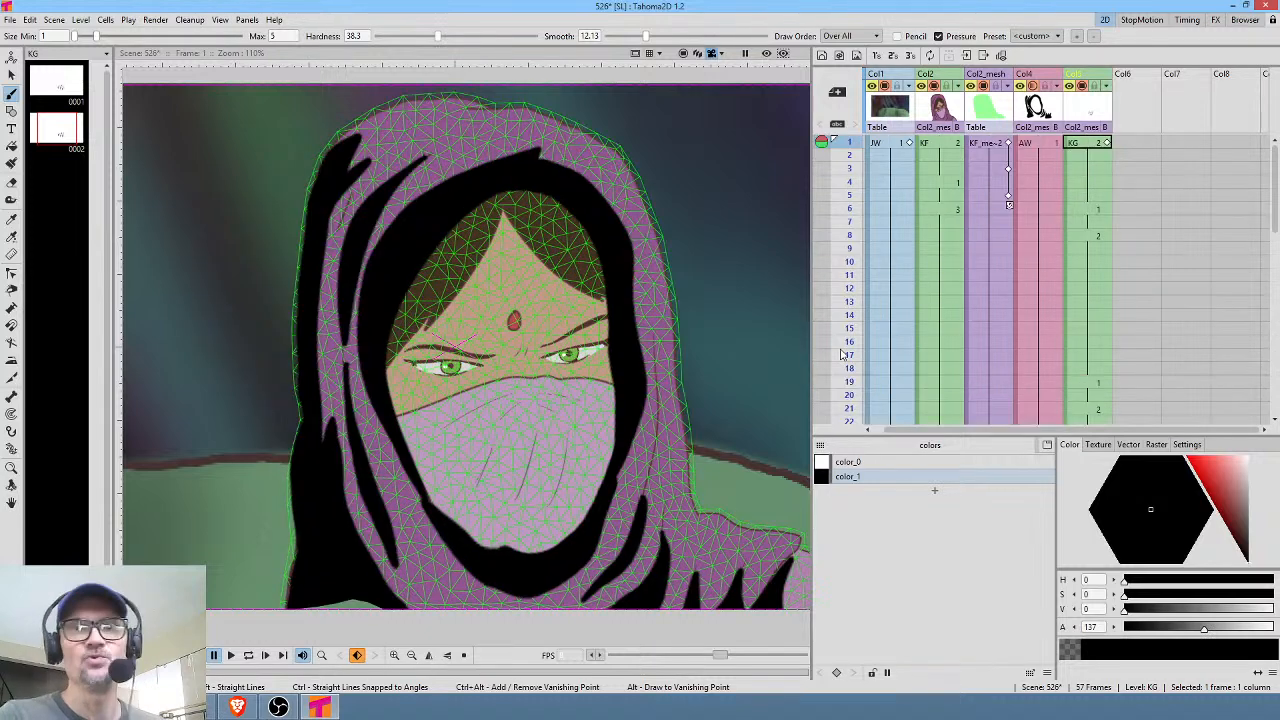
{"action": "key", "text": "l"}
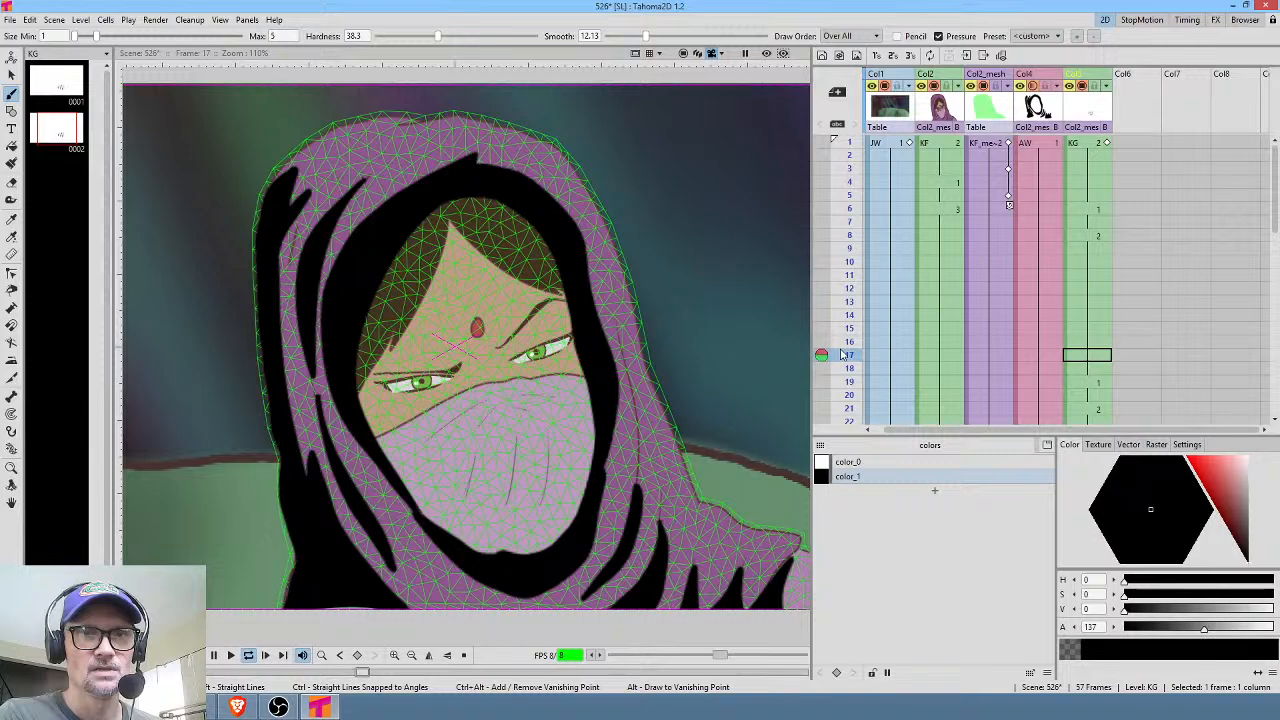
{"action": "key", "text": "l"}
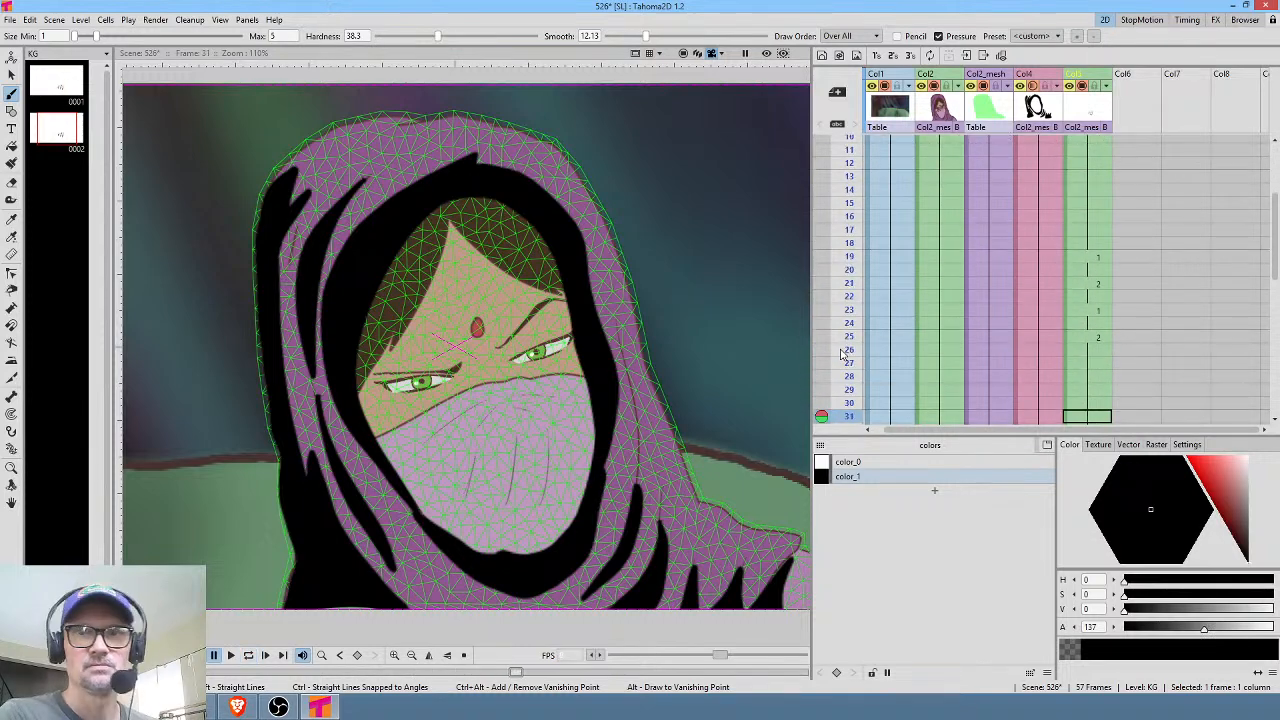
Delete the KF cells in Col2 from frame 21 through frame 57.
{"action": "left_click", "coordinate": [945, 283]}
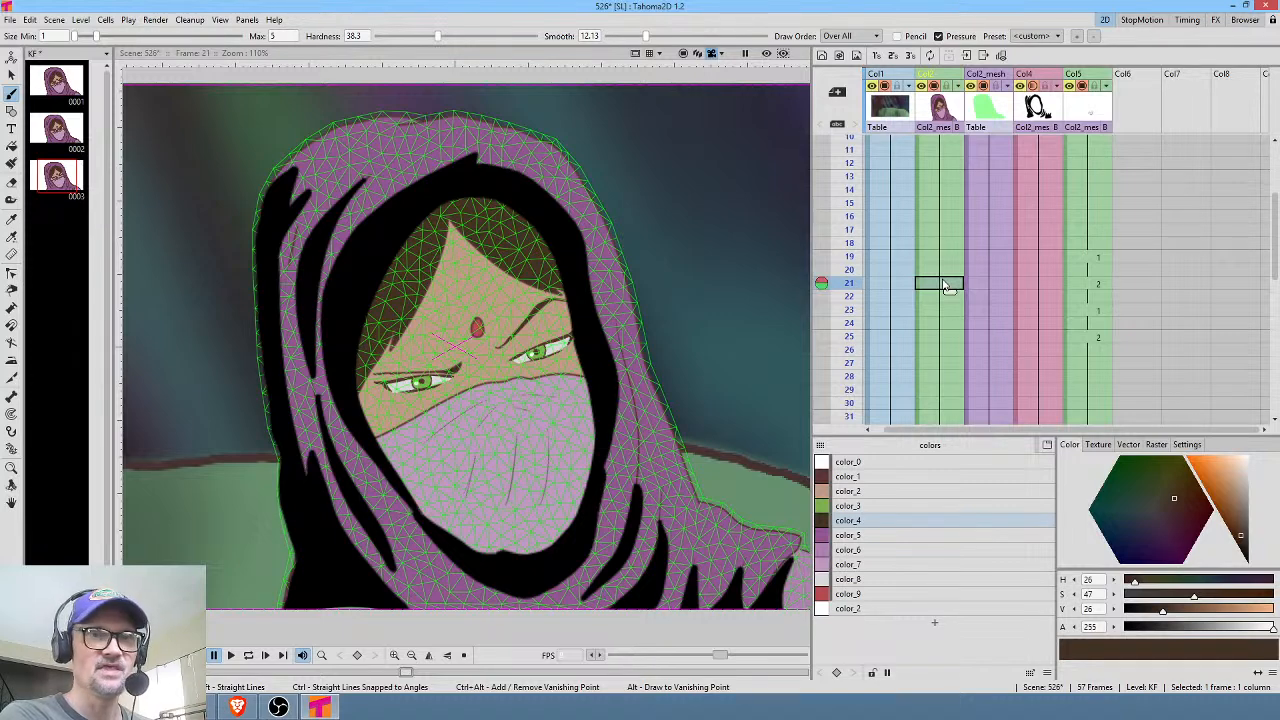
{"action": "scroll", "coordinate": [963, 295], "scroll_direction": "down", "scroll_amount": 10}
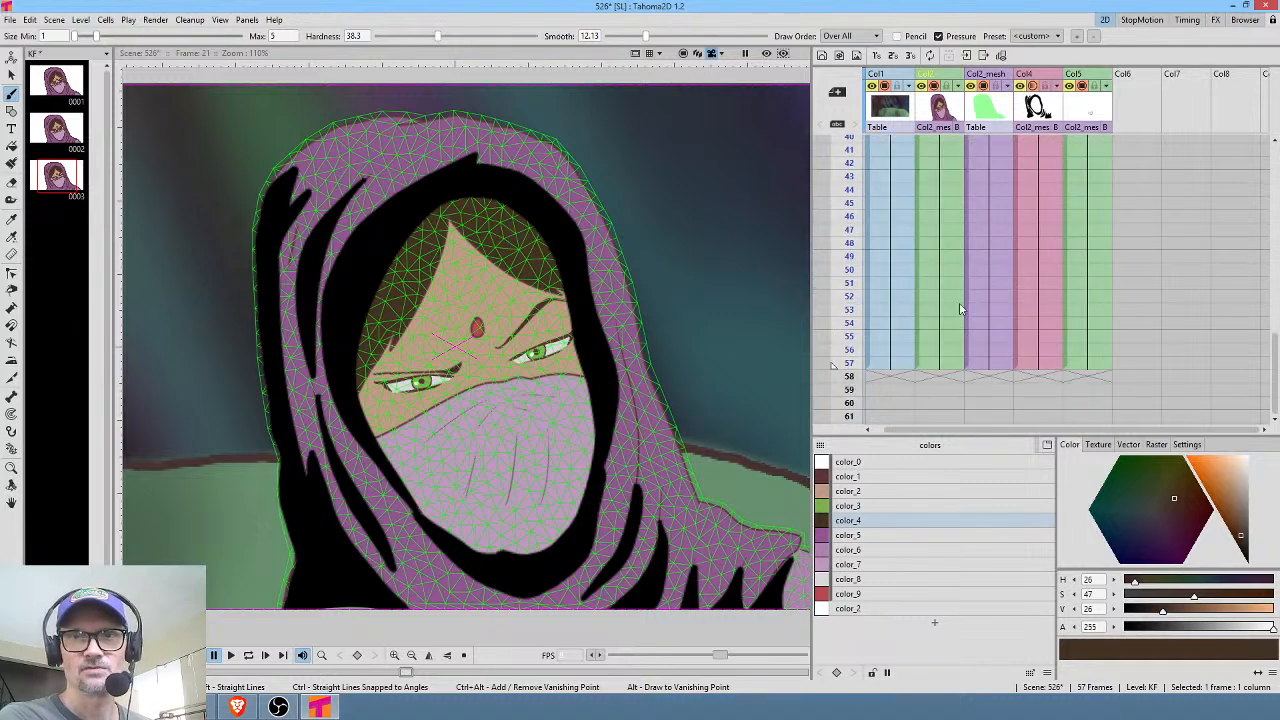
{"action": "left_click", "coordinate": [948, 367], "text": "shift"}
{"action": "key", "text": "Delete"}
{"action": "scroll", "coordinate": [948, 329], "scroll_direction": "up", "scroll_amount": 10}
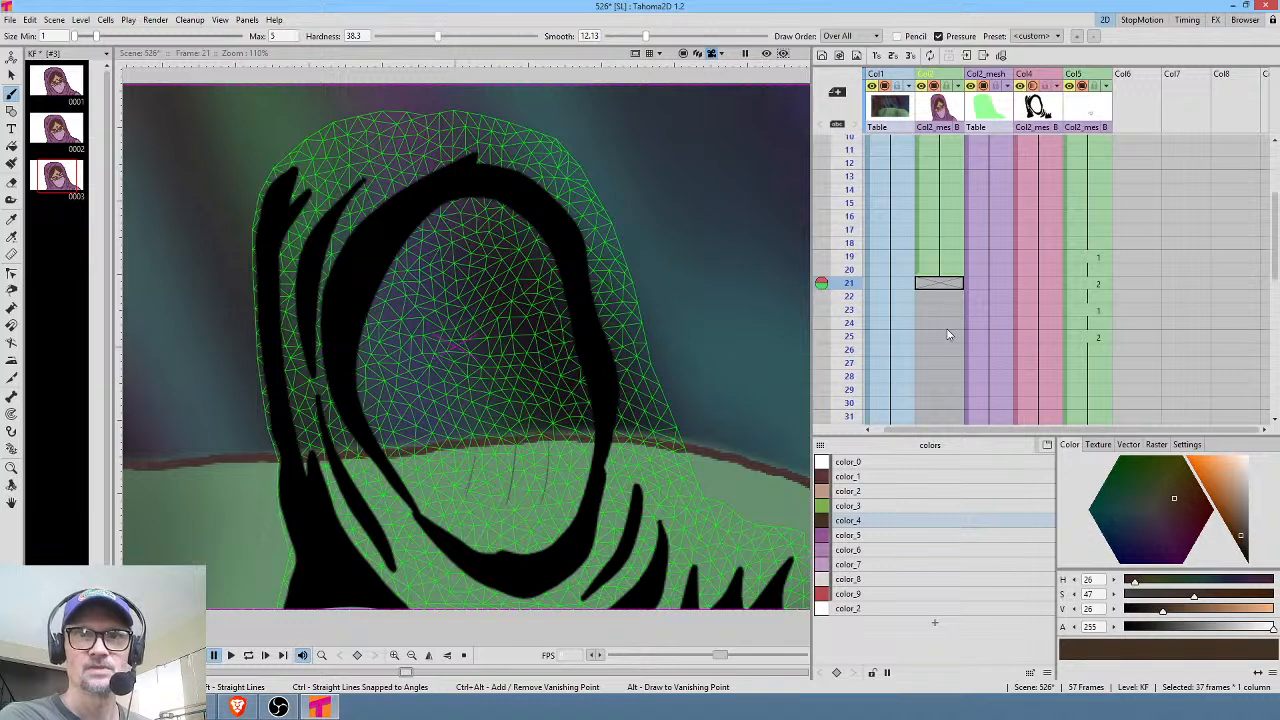
Place KF drawing 2 in Col2 at frame 21 and drawing 1 from frame 22 through frame 57.
{"action": "left_click", "coordinate": [949, 287]}
{"action": "left_click", "coordinate": [62, 128]}
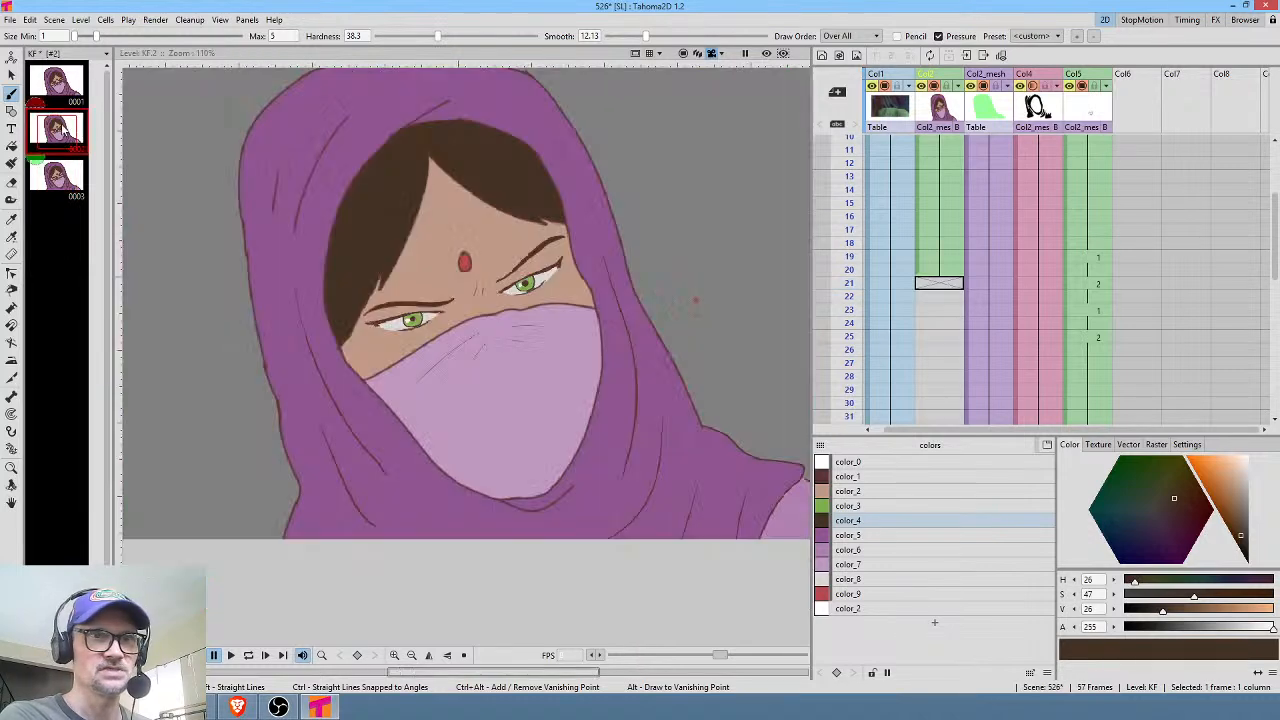
{"action": "left_click", "coordinate": [72, 190]}
{"action": "left_click", "coordinate": [62, 146]}
{"action": "left_click", "coordinate": [73, 86]}
{"action": "left_click", "coordinate": [62, 130]}
{"action": "mouse_move", "coordinate": [62, 128]}
{"action": "left_mouse_down"}
{"action": "mouse_move", "coordinate": [960, 272]}
{"action": "mouse_move", "coordinate": [916, 278]}
{"action": "mouse_move", "coordinate": [940, 285]}
{"action": "left_mouse_up"}
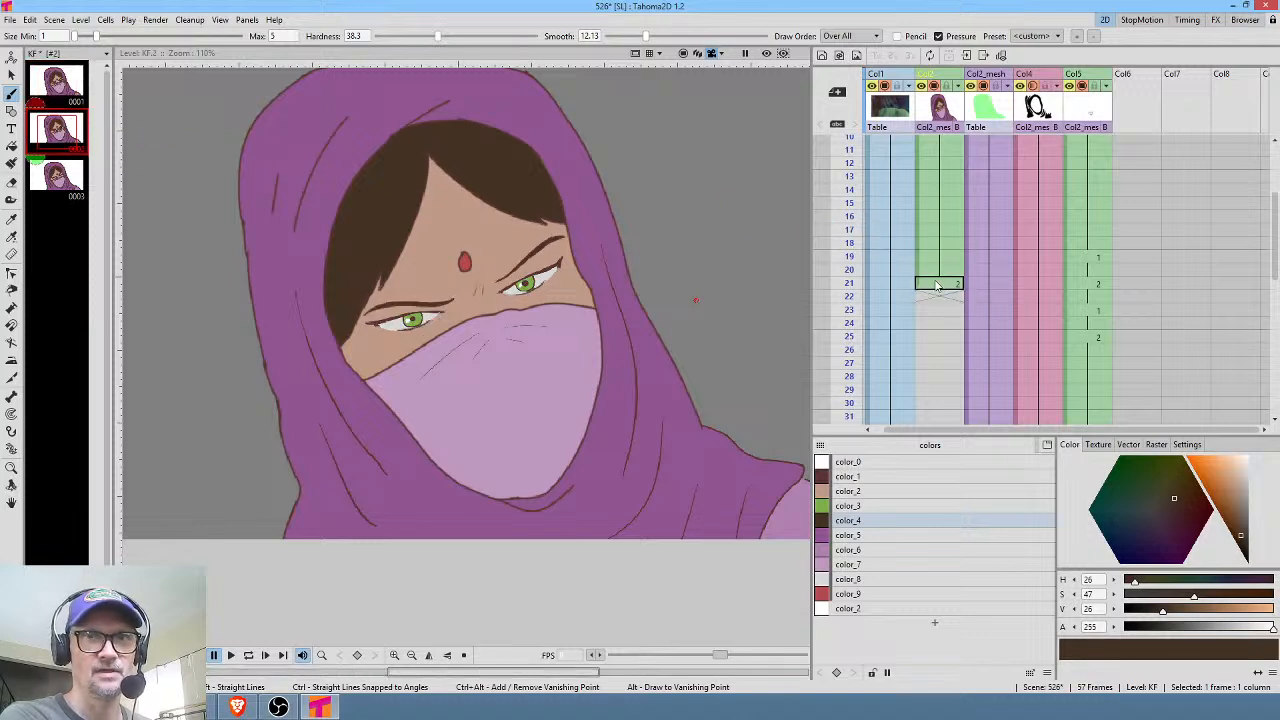
{"action": "left_click", "coordinate": [57, 84]}
{"action": "mouse_move", "coordinate": [60, 86]}
{"action": "left_mouse_down"}
{"action": "mouse_move", "coordinate": [870, 197]}
{"action": "mouse_move", "coordinate": [914, 282]}
{"action": "mouse_move", "coordinate": [953, 310]}
{"action": "mouse_move", "coordinate": [963, 445]}
{"action": "mouse_move", "coordinate": [951, 379]}
{"action": "left_mouse_up"}
{"action": "scroll", "coordinate": [934, 221], "scroll_direction": "up", "scroll_amount": 4}
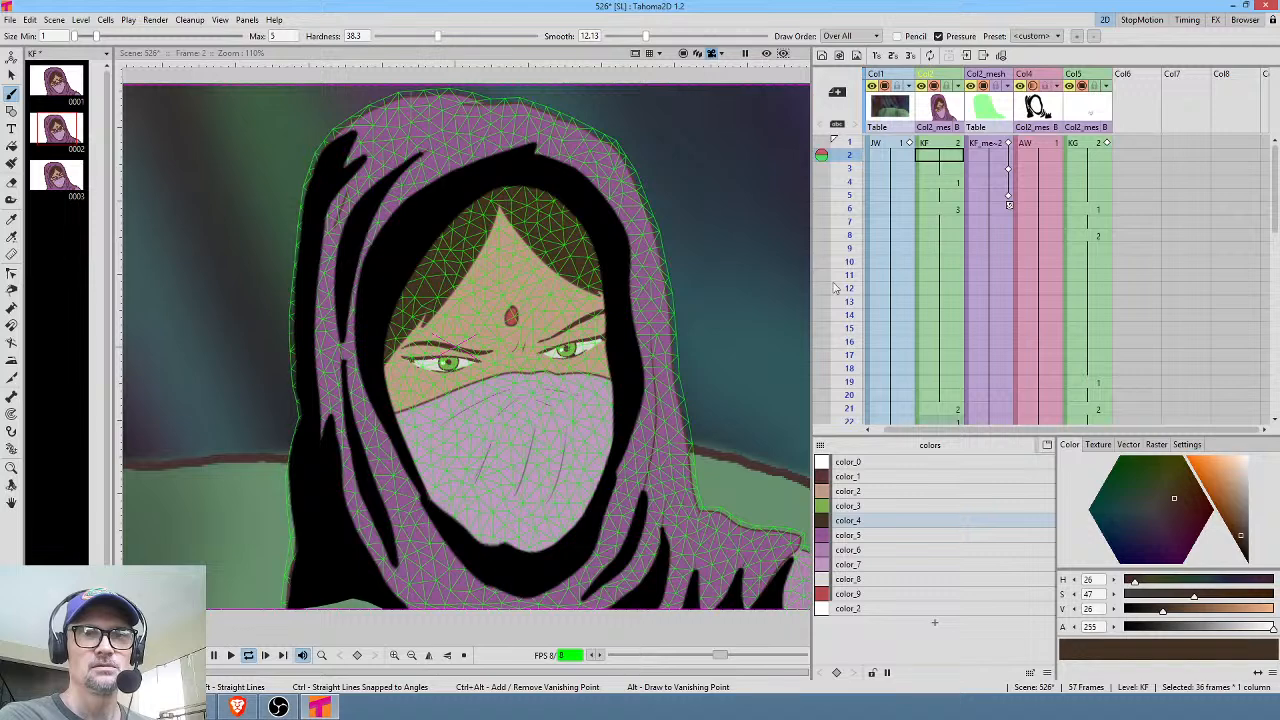
Try to hide the mesh overlay by using the Plastic tool on Col2_mesh and returning to the Brush on Col2.
{"action": "left_click", "coordinate": [990, 112]}
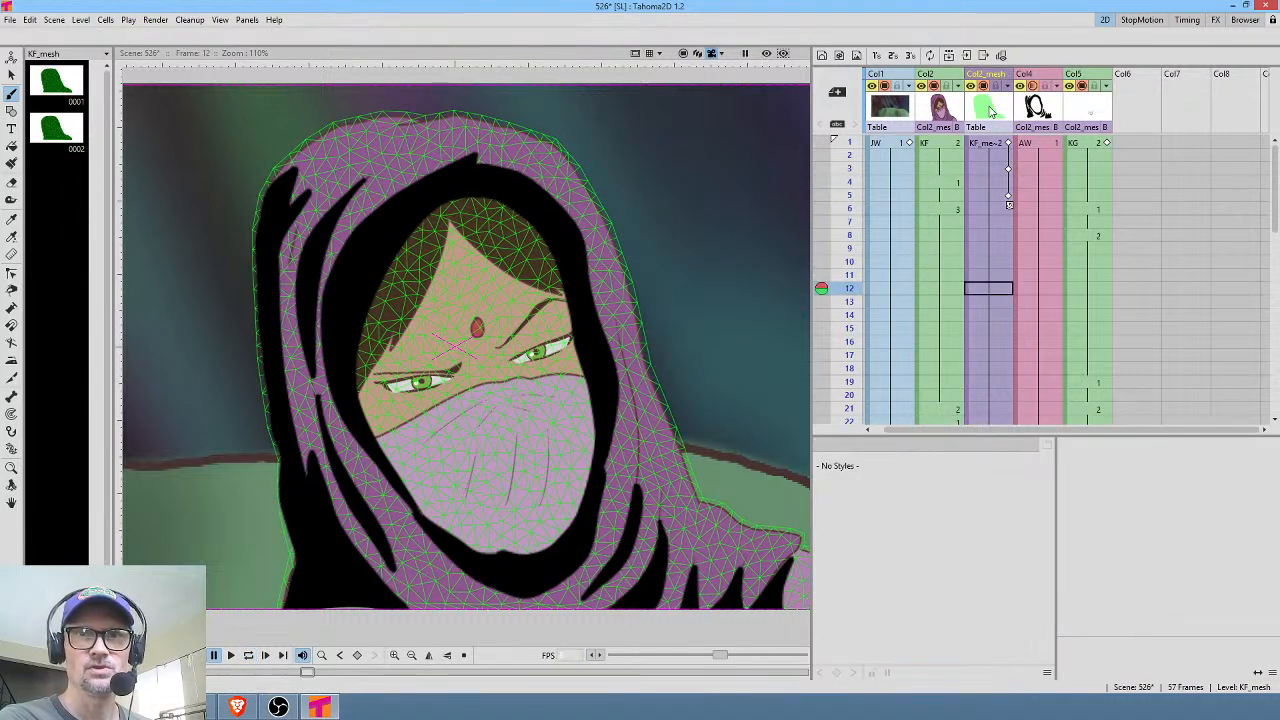
{"action": "key", "text": "x"}
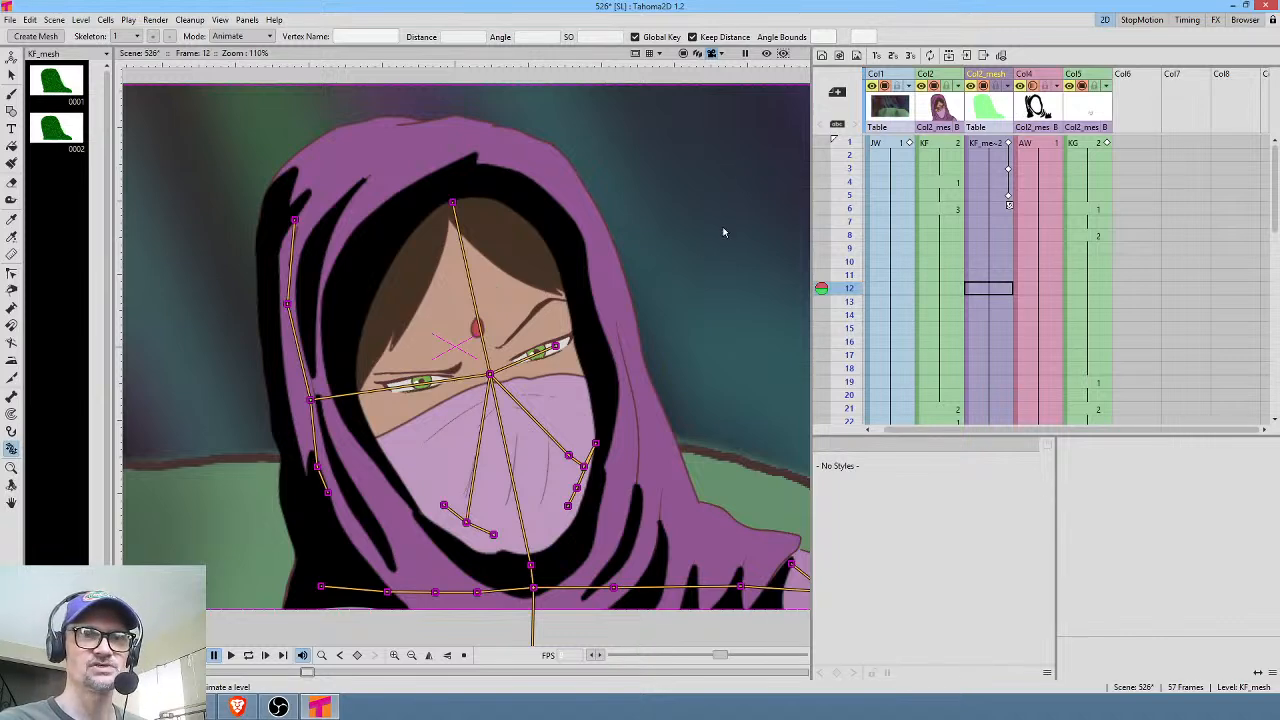
{"action": "left_click", "coordinate": [940, 110]}
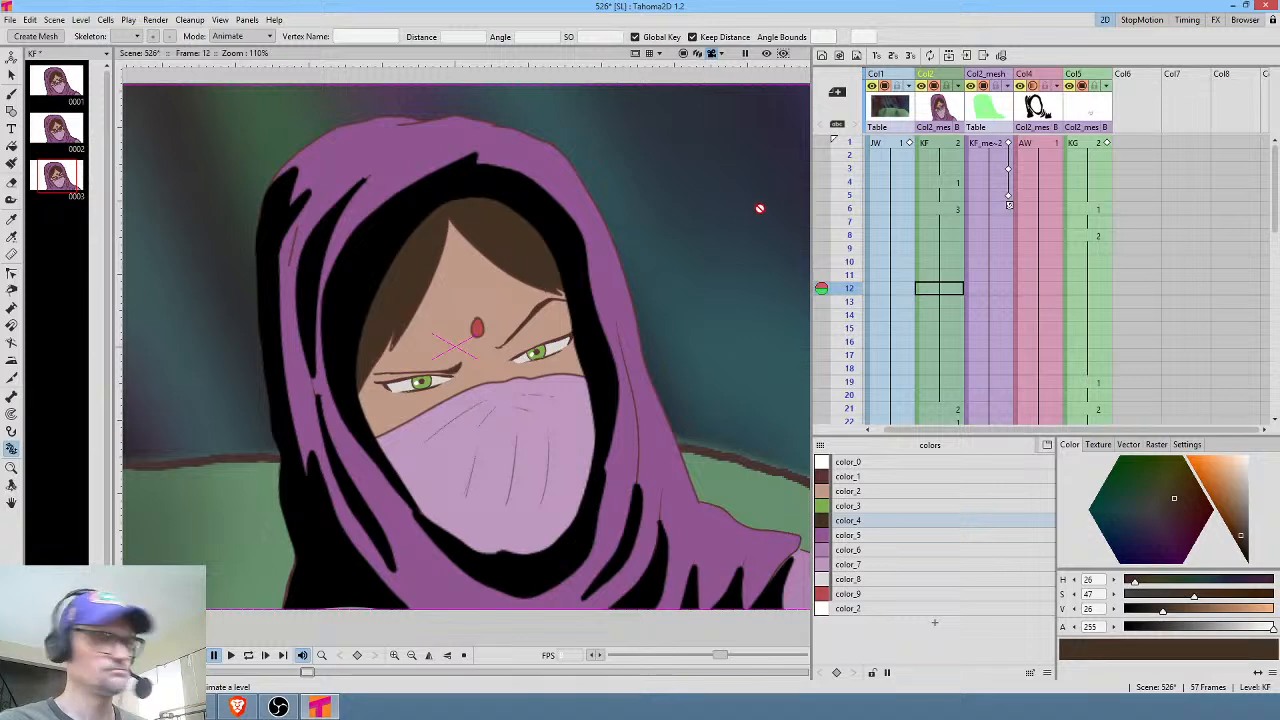
{"action": "key", "text": "b"}
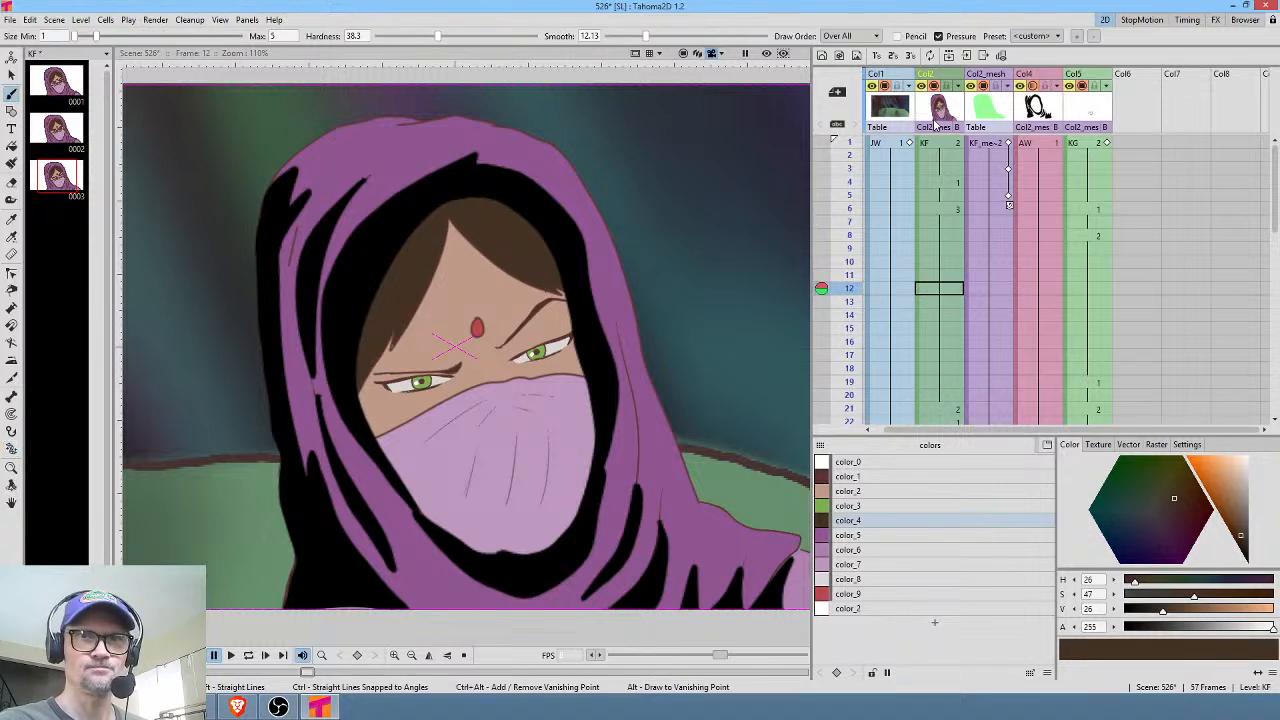
{"action": "left_click", "coordinate": [941, 155]}
{"action": "left_click", "coordinate": [943, 195]}
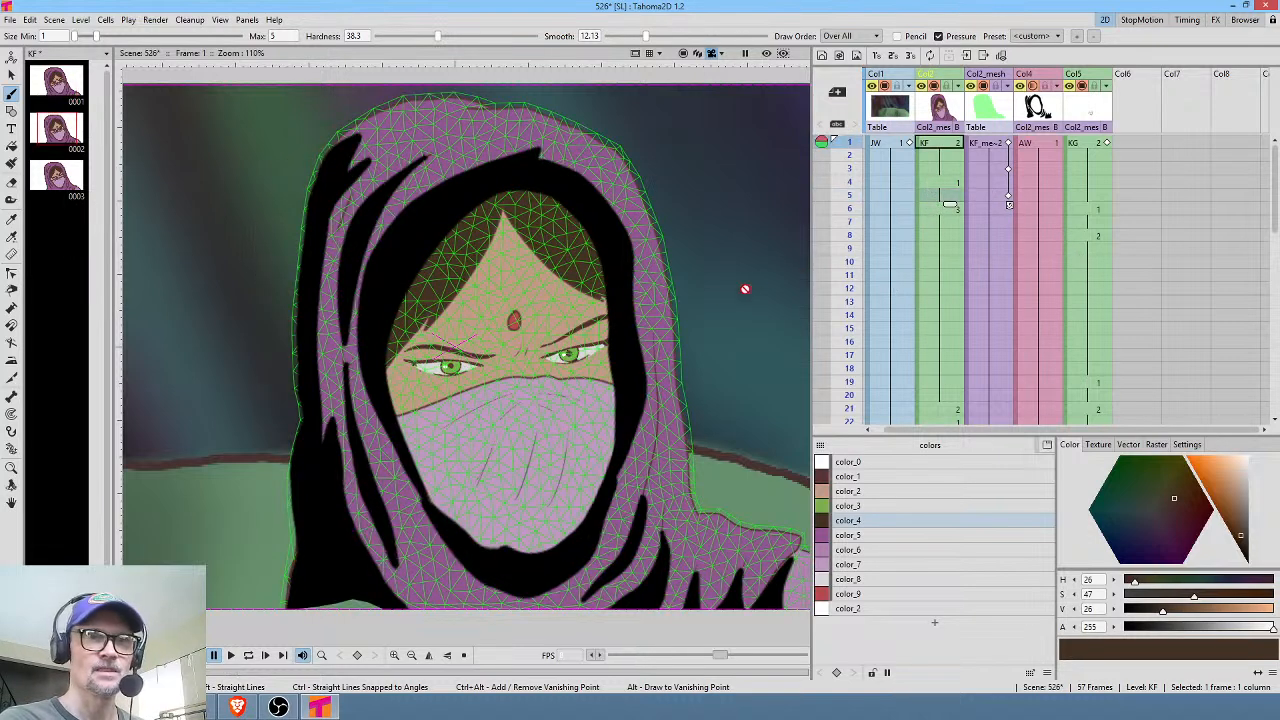
Hide the Col2_mesh overlay in the viewer and select the KF drawing at frame 1 in Col2.
{"action": "left_click", "coordinate": [950, 145]}
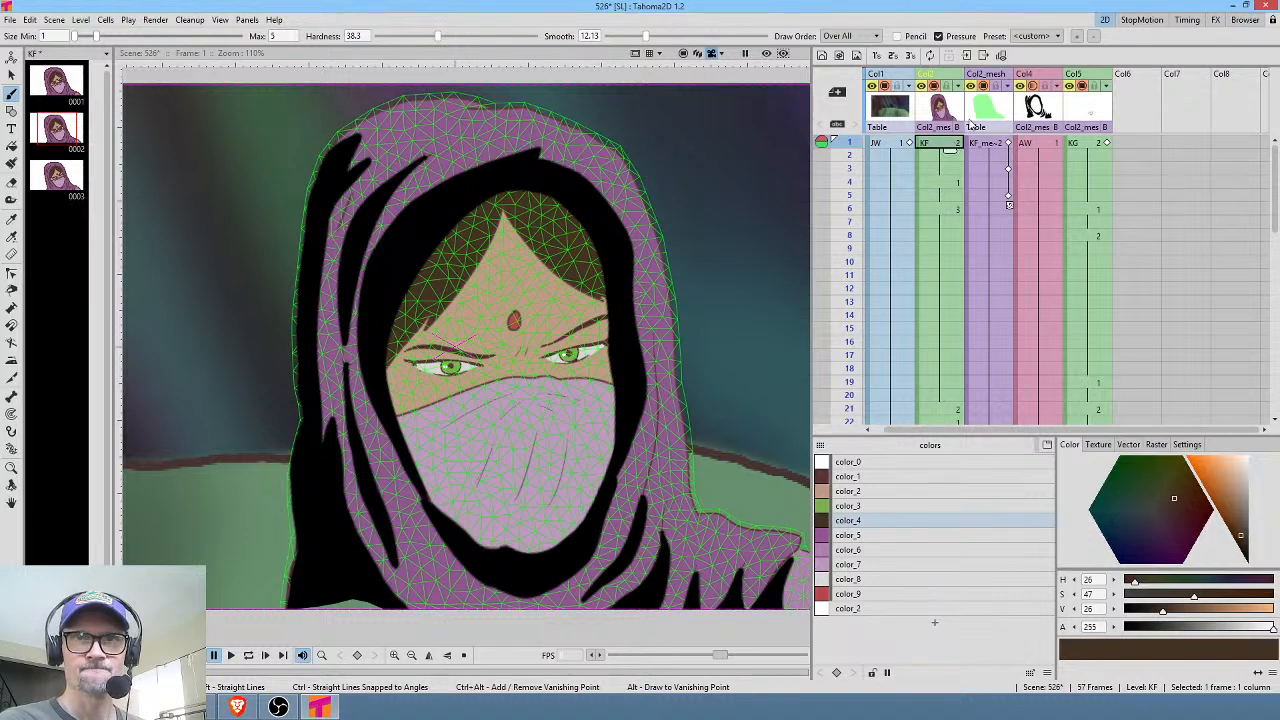
{"action": "left_click", "coordinate": [985, 143]}
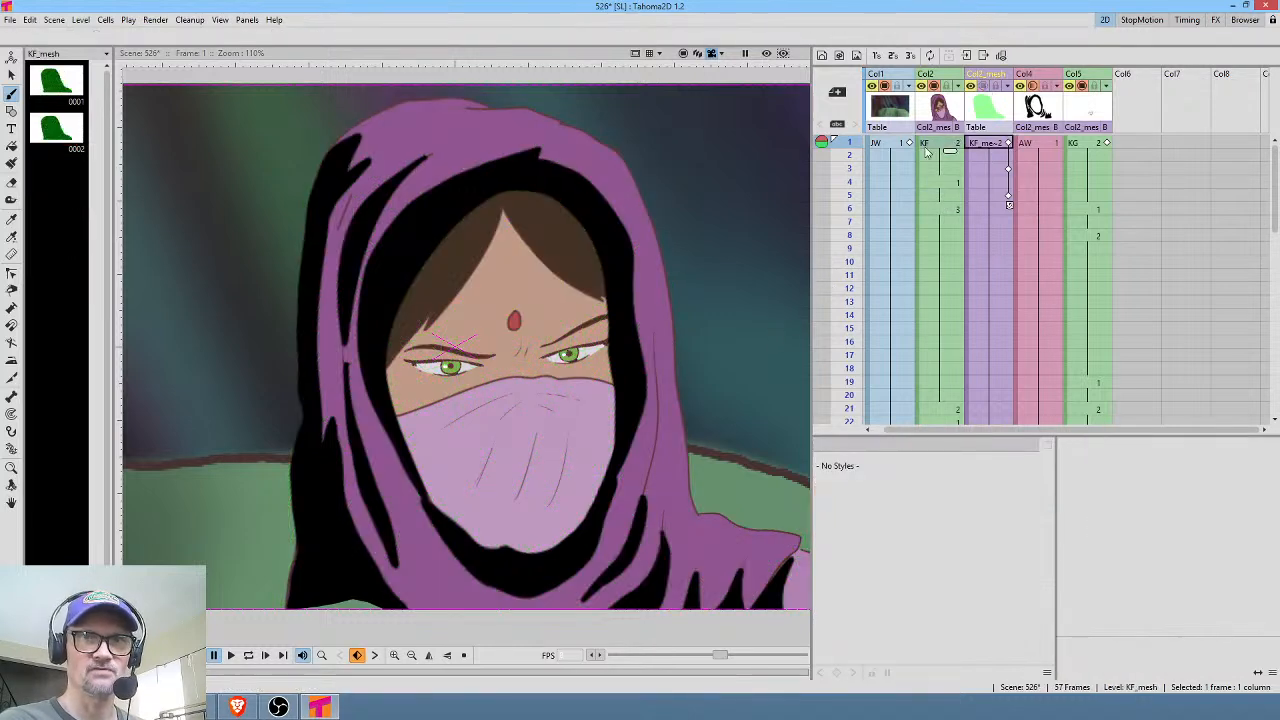
{"action": "left_click", "coordinate": [930, 145]}
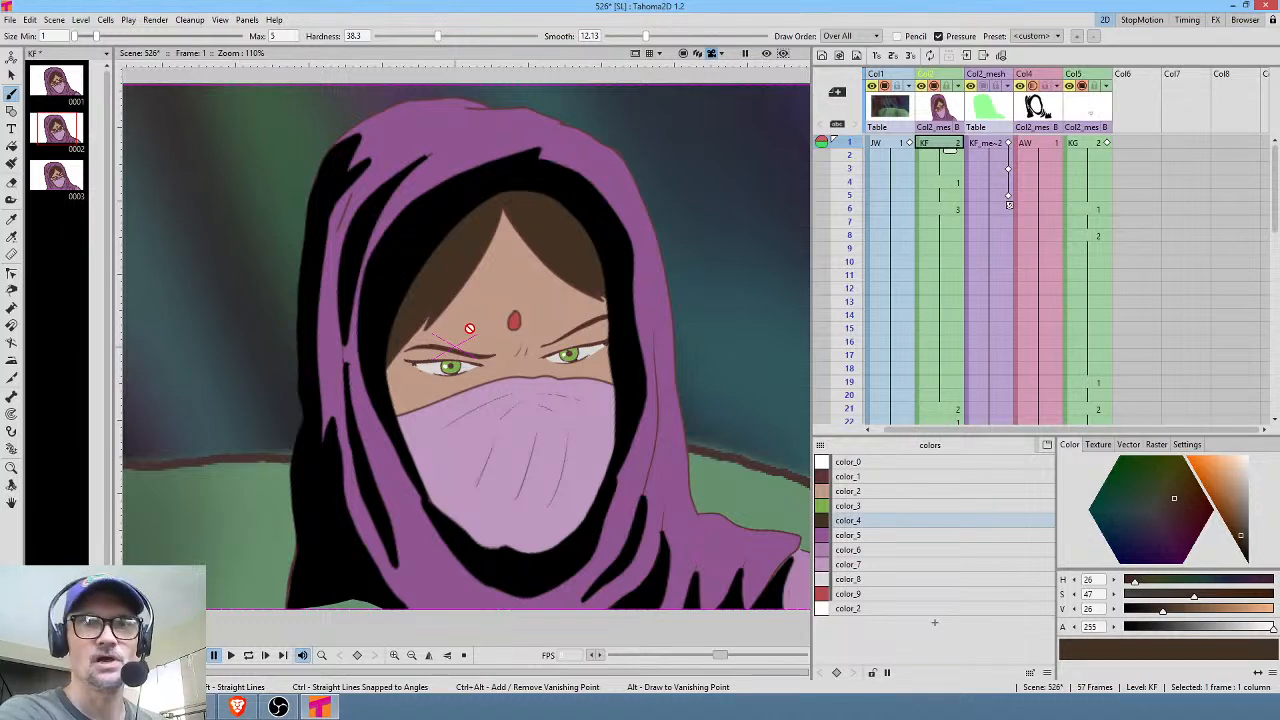
Play the scene from frame 1 without the mesh overlay to review the eye expression change.
{"action": "key", "text": "l"}
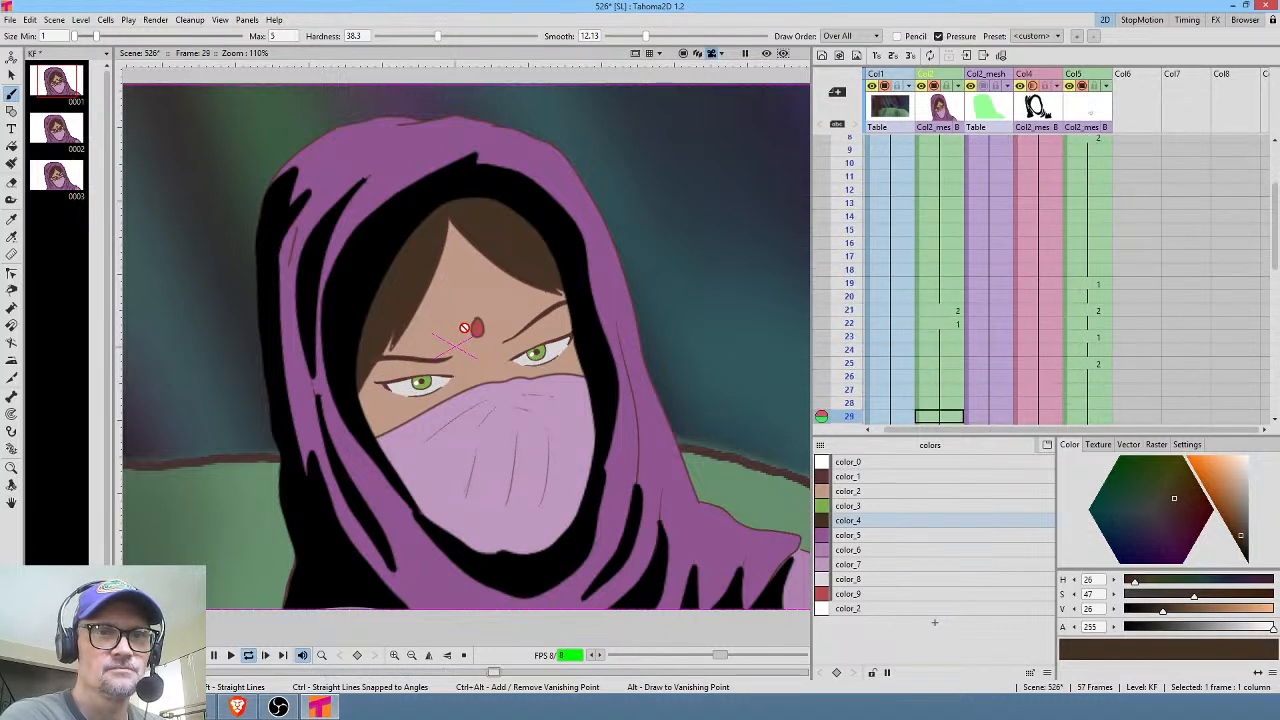
{"action": "key", "text": "l"}
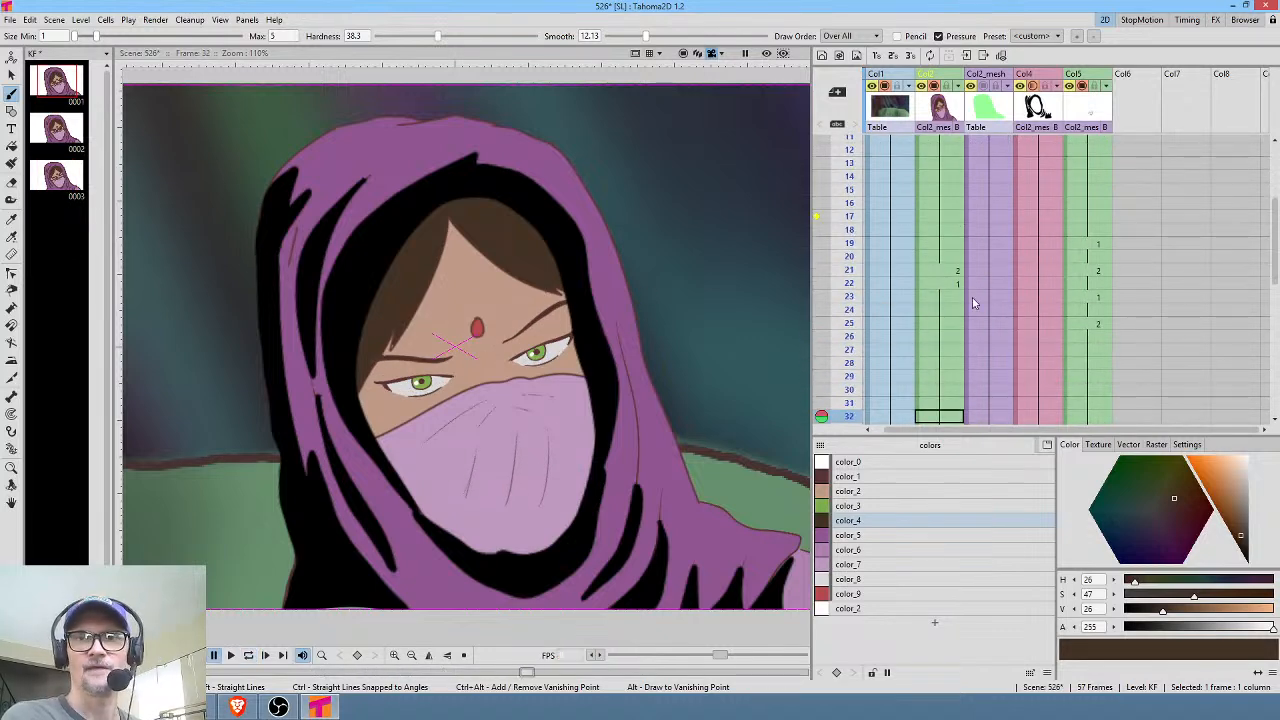
Check the default interpolation setting in the Animation preferences and close the preferences.
{"action": "scroll", "coordinate": [1054, 273], "scroll_direction": "up", "scroll_amount": 3}
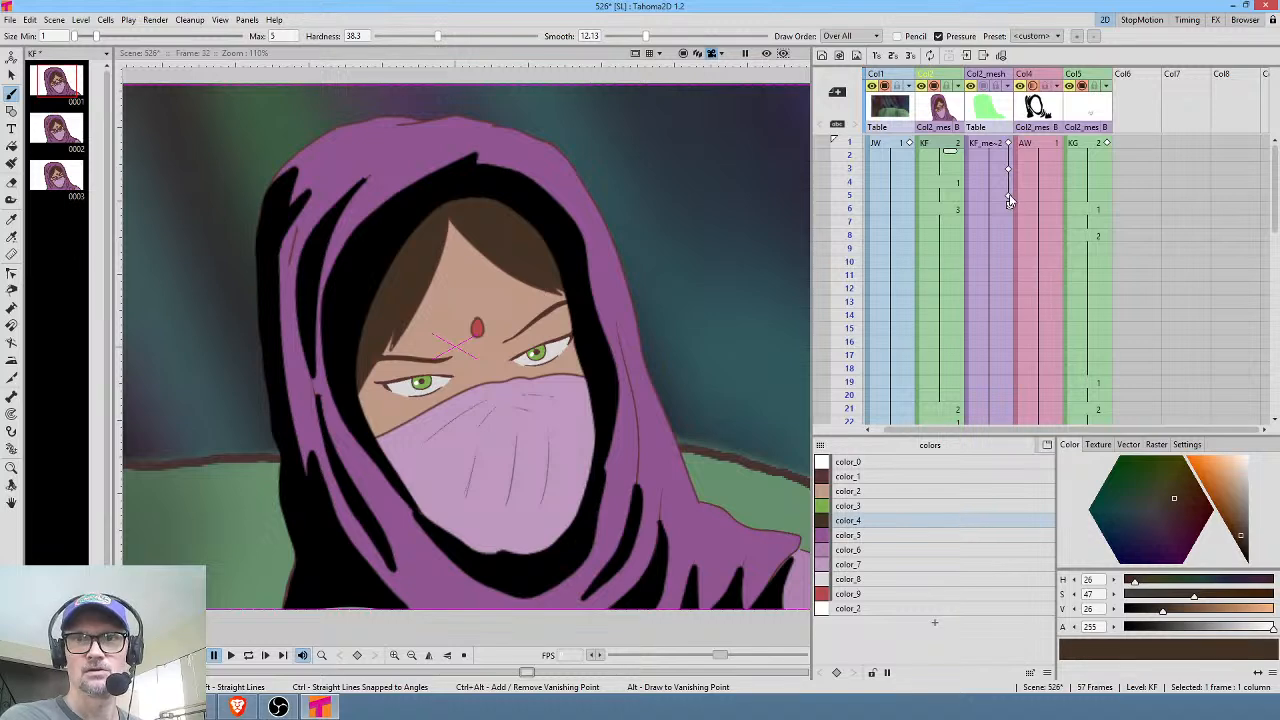
{"action": "left_click", "coordinate": [8, 16]}
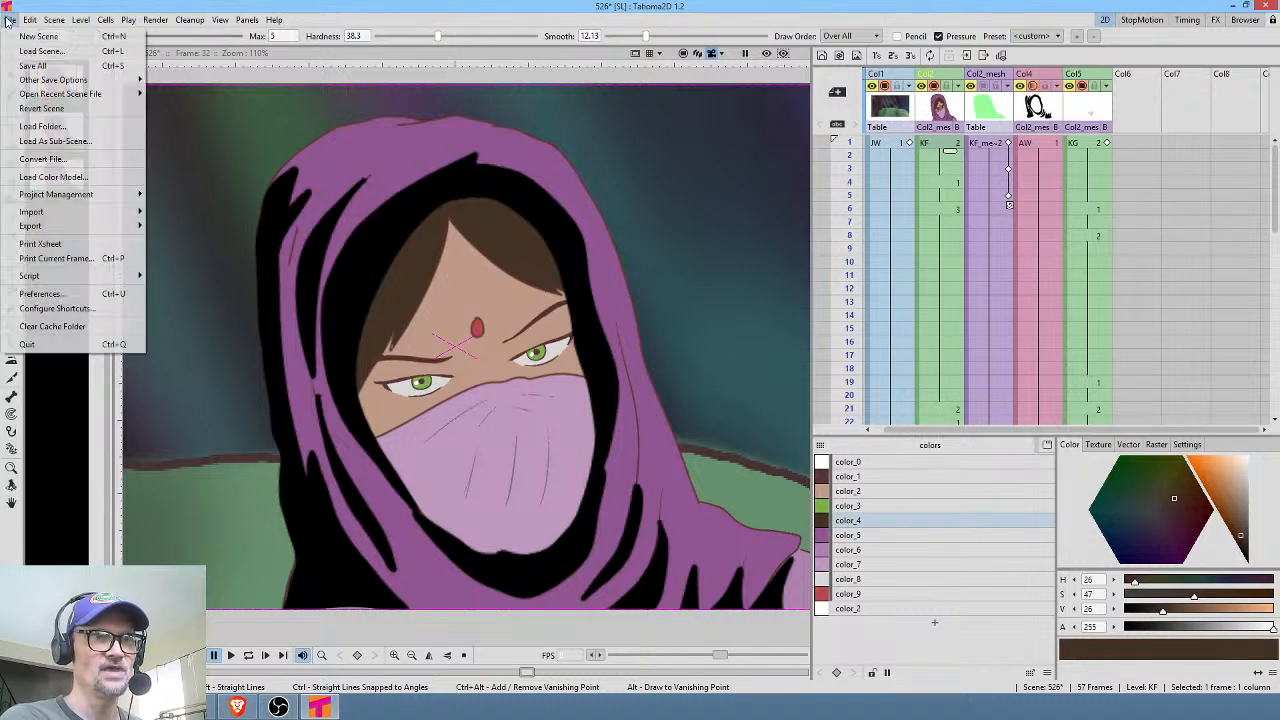
{"action": "left_click", "coordinate": [87, 292]}
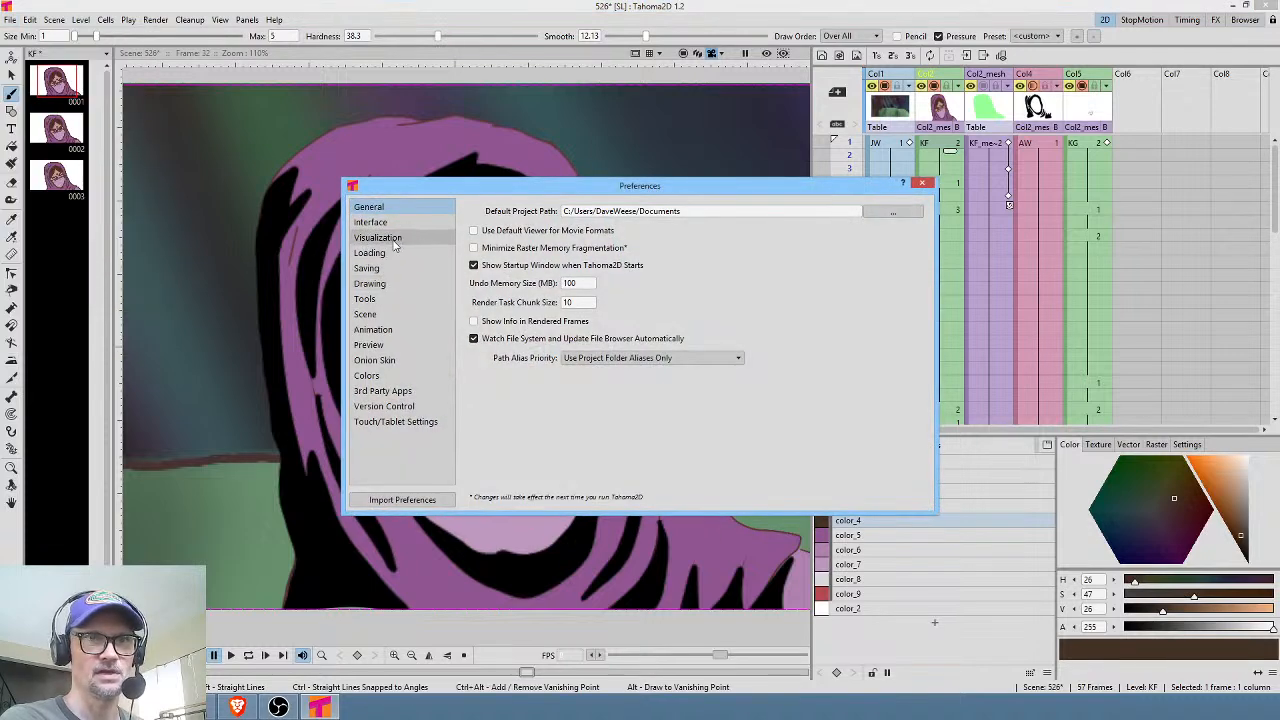
{"action": "left_click", "coordinate": [387, 331]}
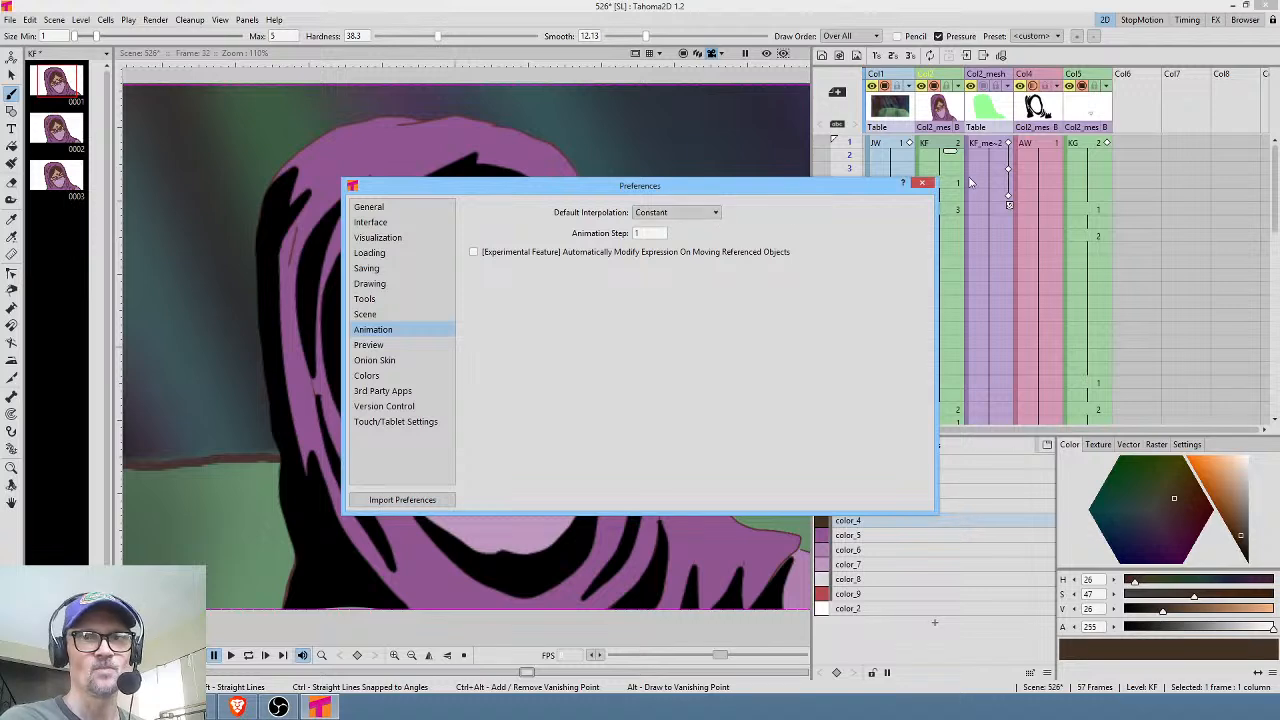
{"action": "left_click", "coordinate": [921, 183]}
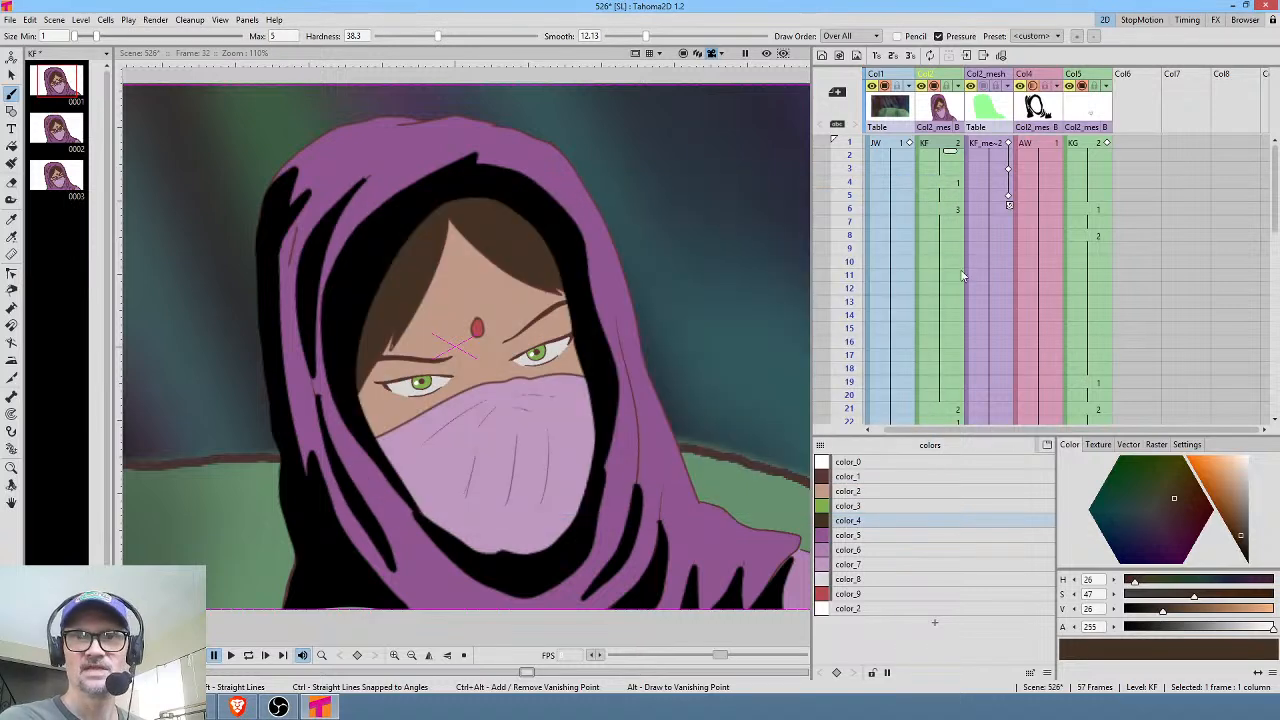
Copy the Col2_mesh keyframes from frames 3 and 1 and paste them in reverse order at frames 20 and 22.
{"action": "left_click", "coordinate": [1008, 197]}
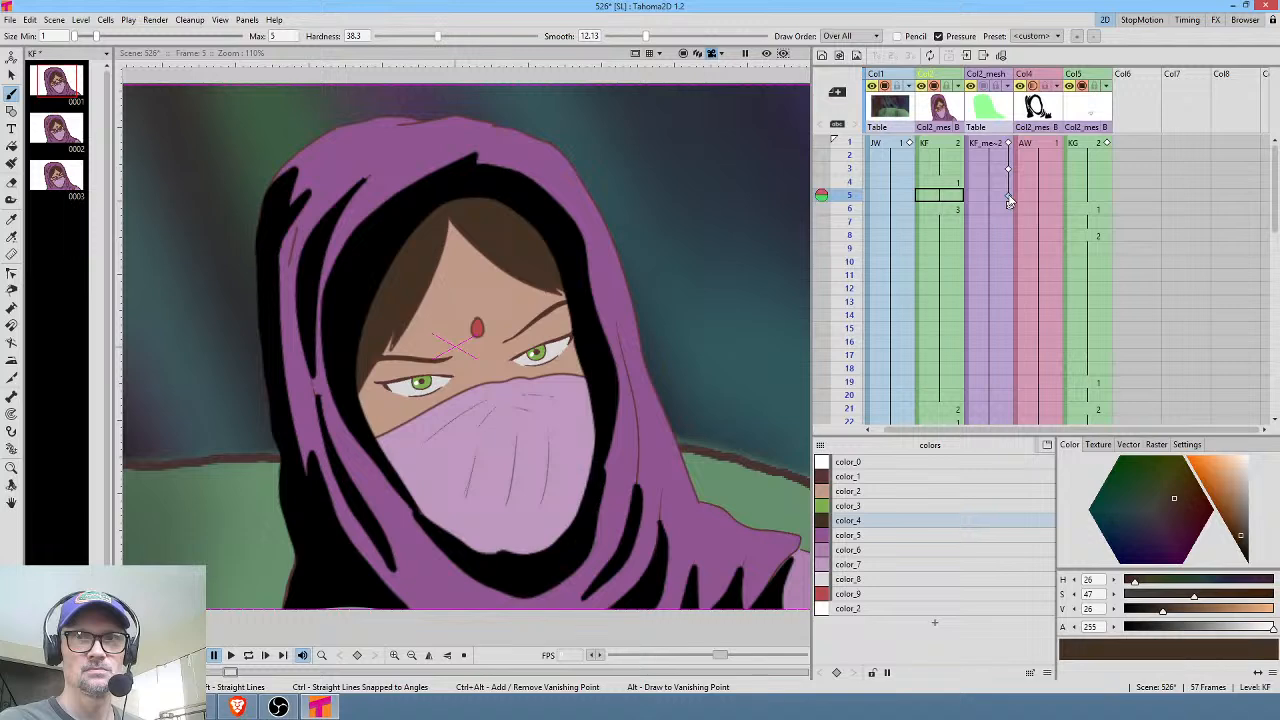
{"action": "left_click", "coordinate": [1010, 170]}
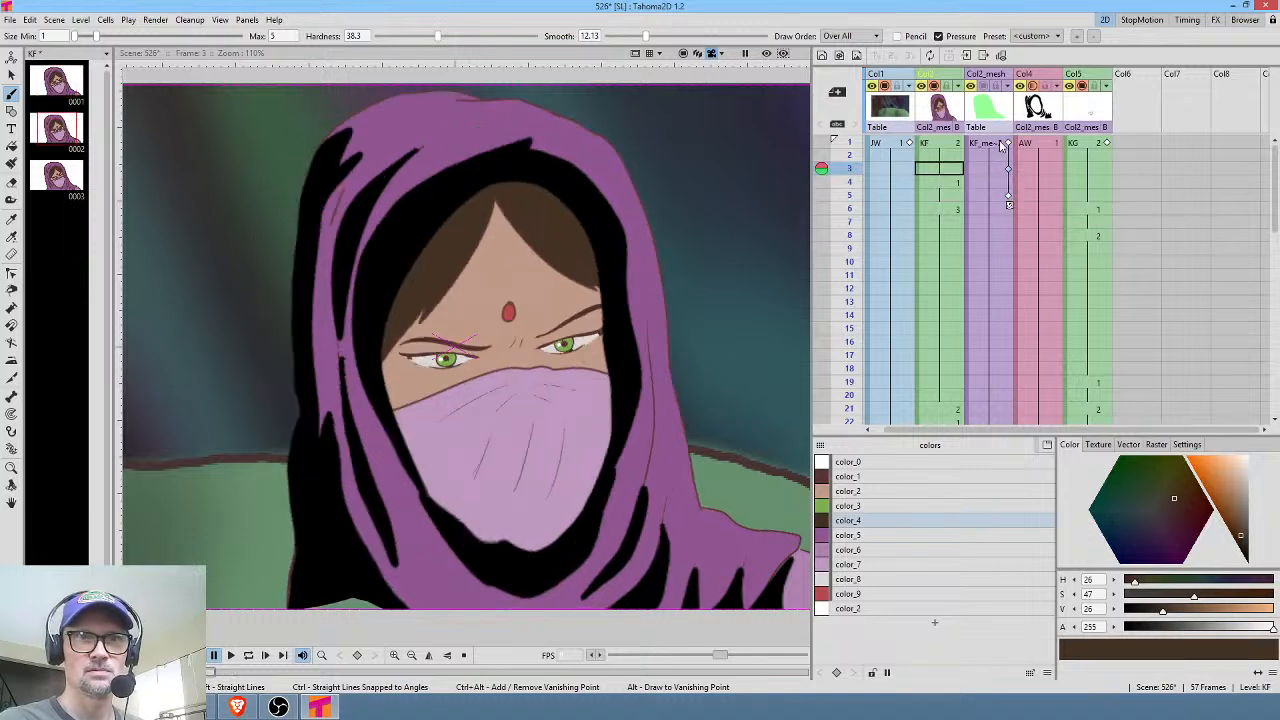
{"action": "left_click", "coordinate": [1001, 145]}
{"action": "left_click", "coordinate": [1010, 169]}
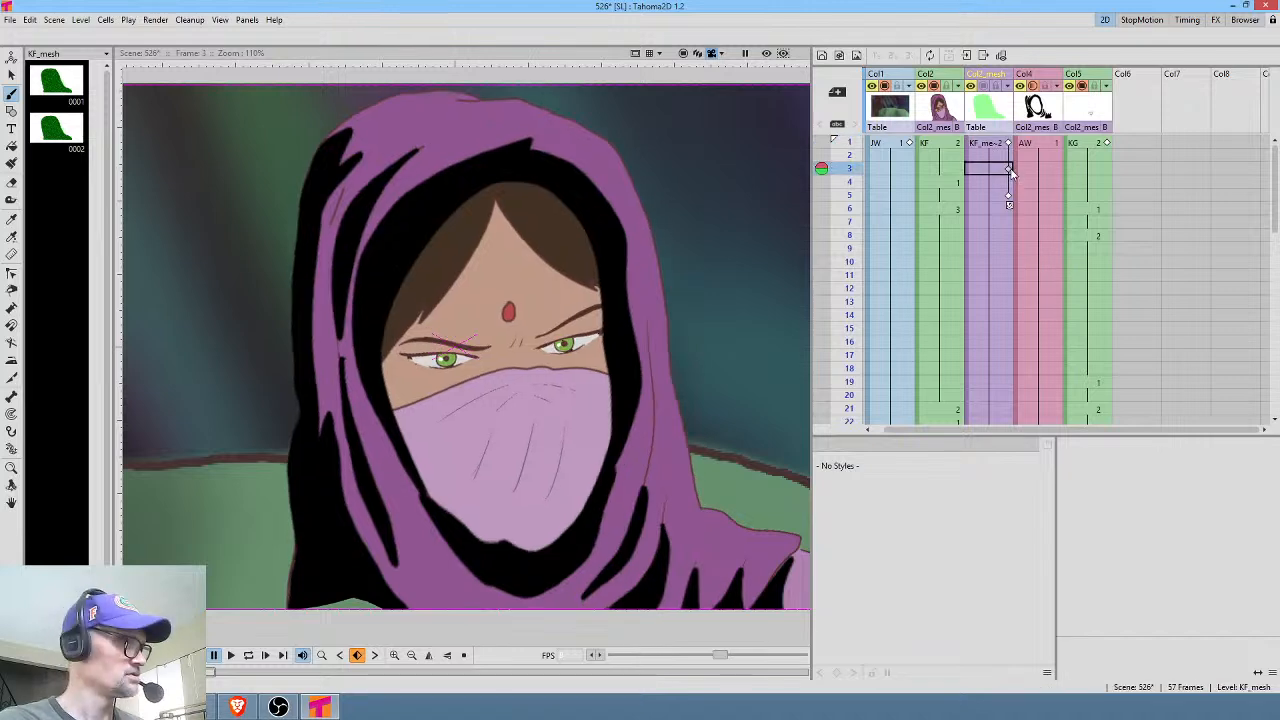
{"action": "left_click", "coordinate": [1008, 145]}
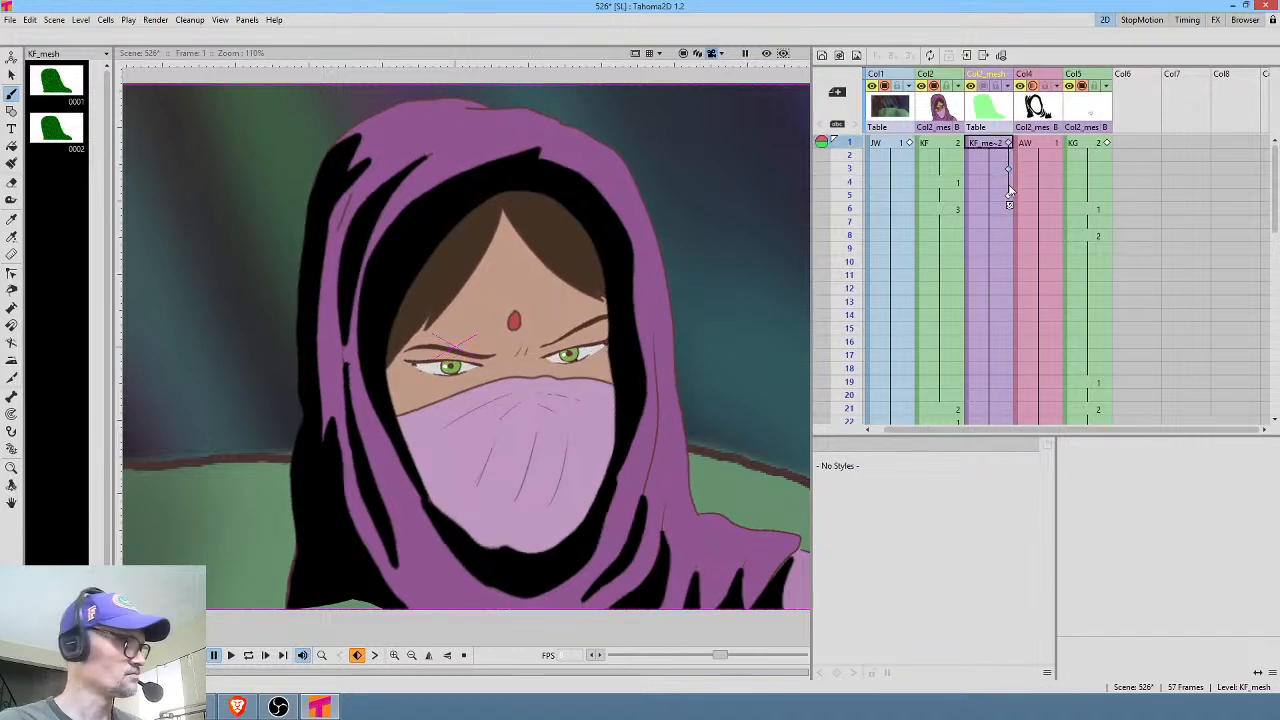
{"action": "scroll", "coordinate": [995, 258], "scroll_direction": "down", "scroll_amount": 4}
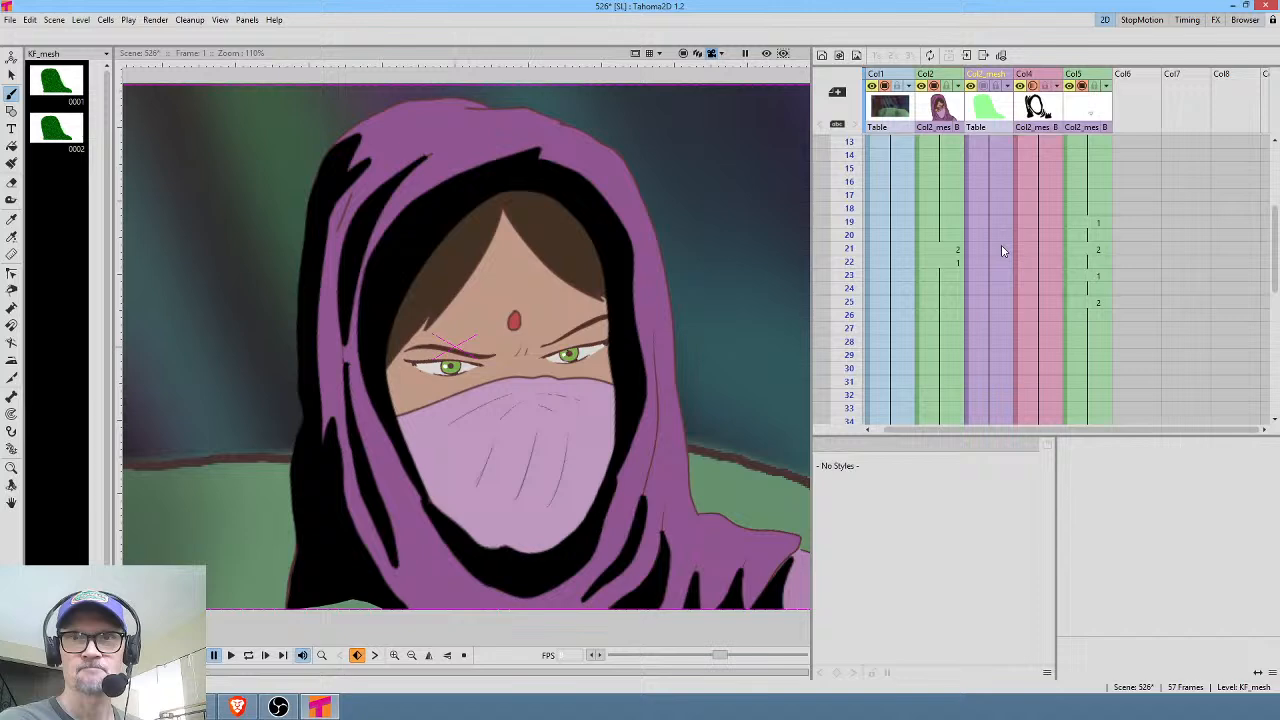
{"action": "left_click", "coordinate": [1000, 251]}
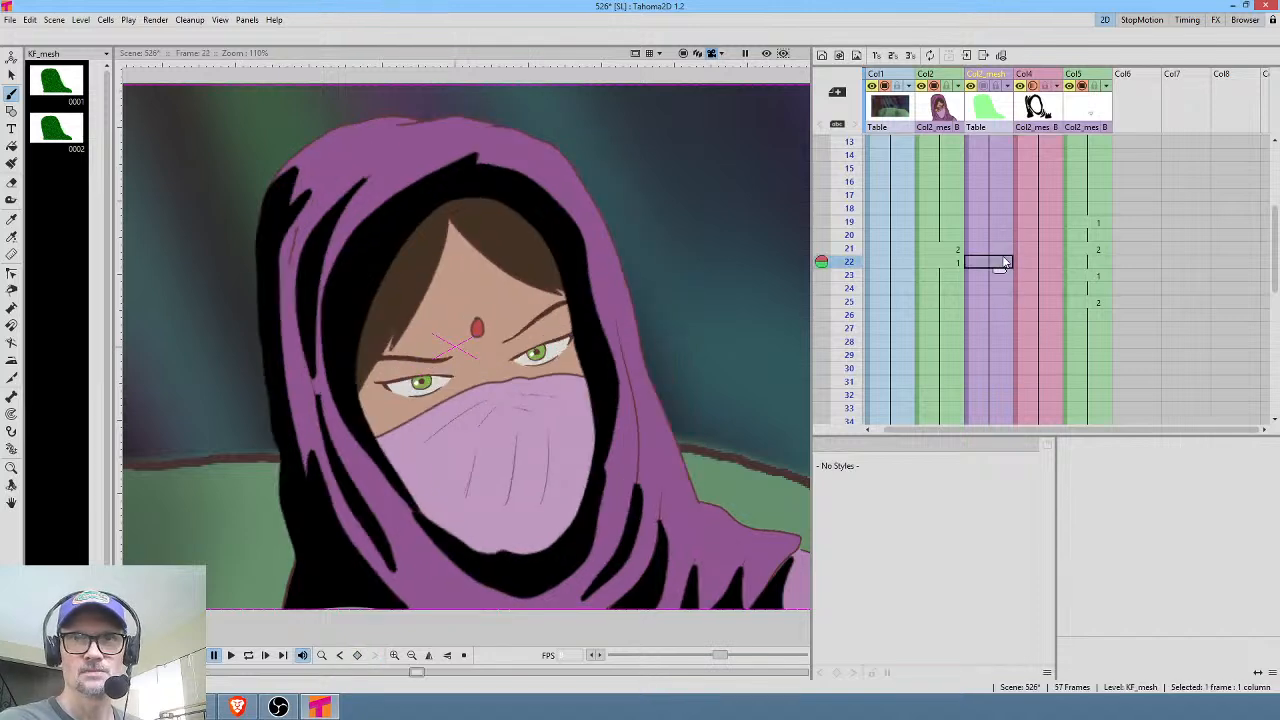
{"action": "left_click", "coordinate": [1006, 249]}
{"action": "left_click", "coordinate": [1008, 277]}
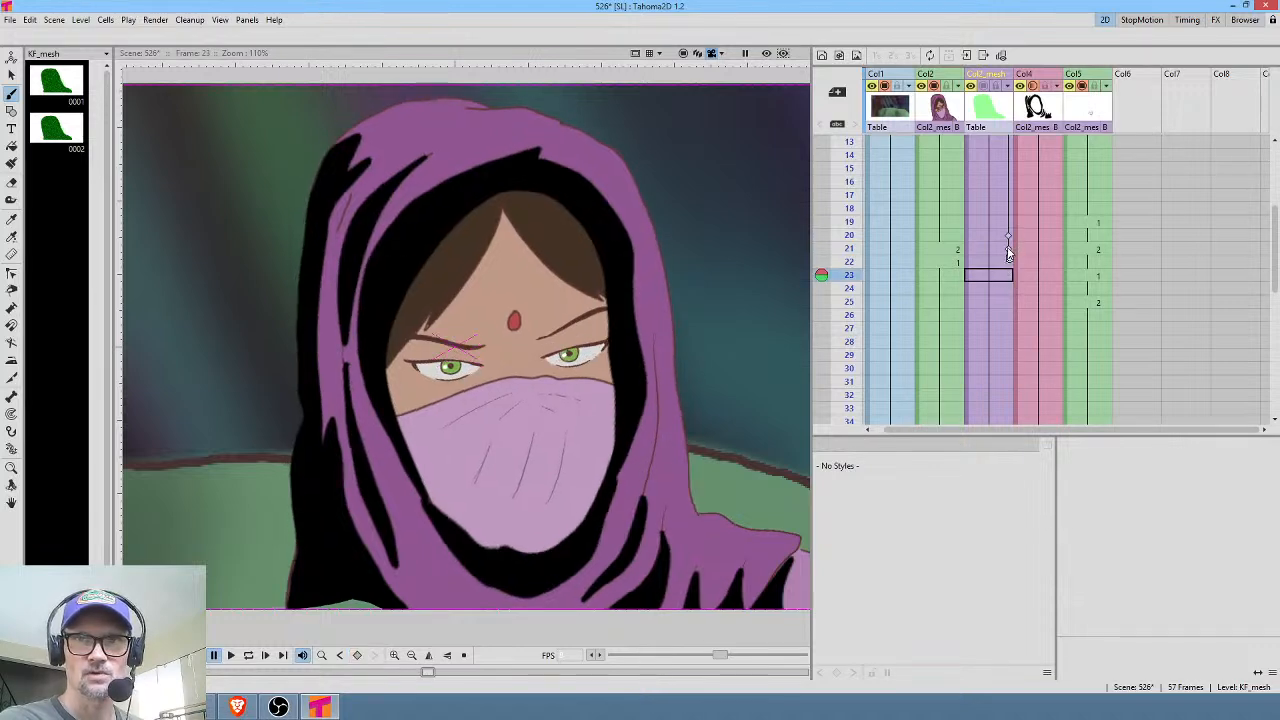
{"action": "left_click", "coordinate": [1008, 249]}
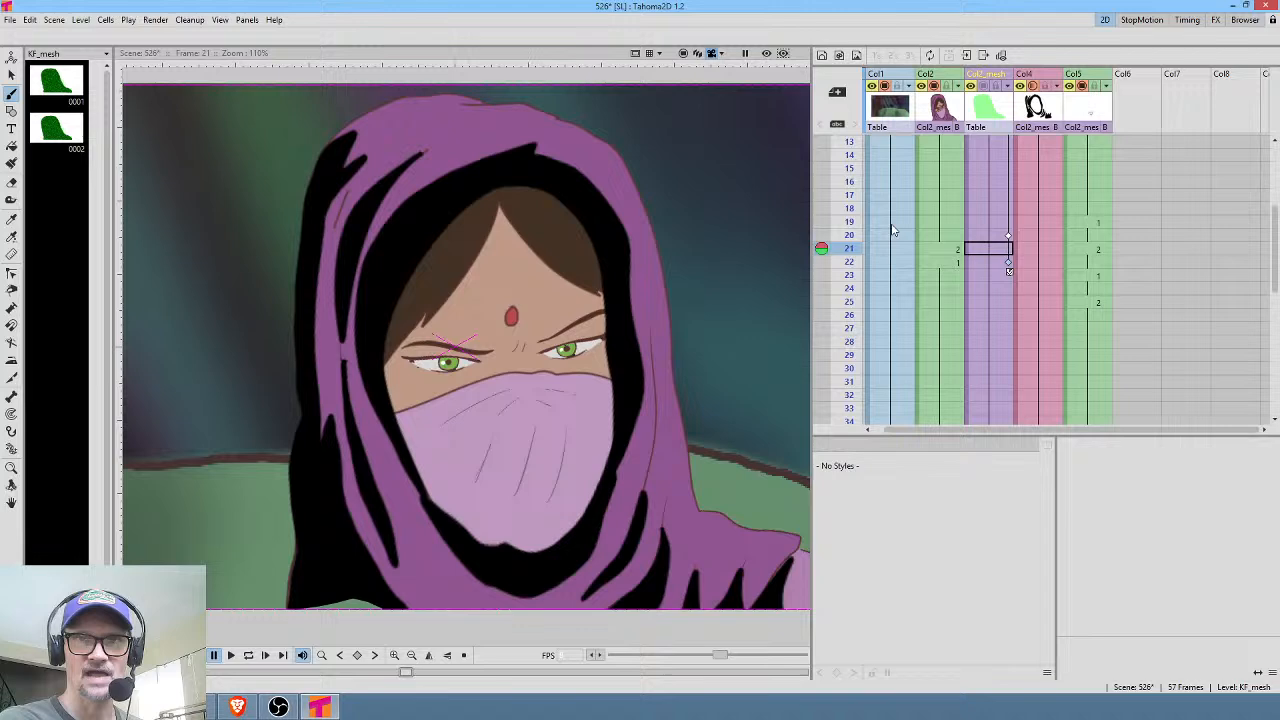
Paste the Col2_mesh keyframe from frame 5 at frame 19 and move the mesh keyframe after it to frame 20.
{"action": "left_click_drag", "start_coordinate": [852, 186], "coordinate": [882, 195]}
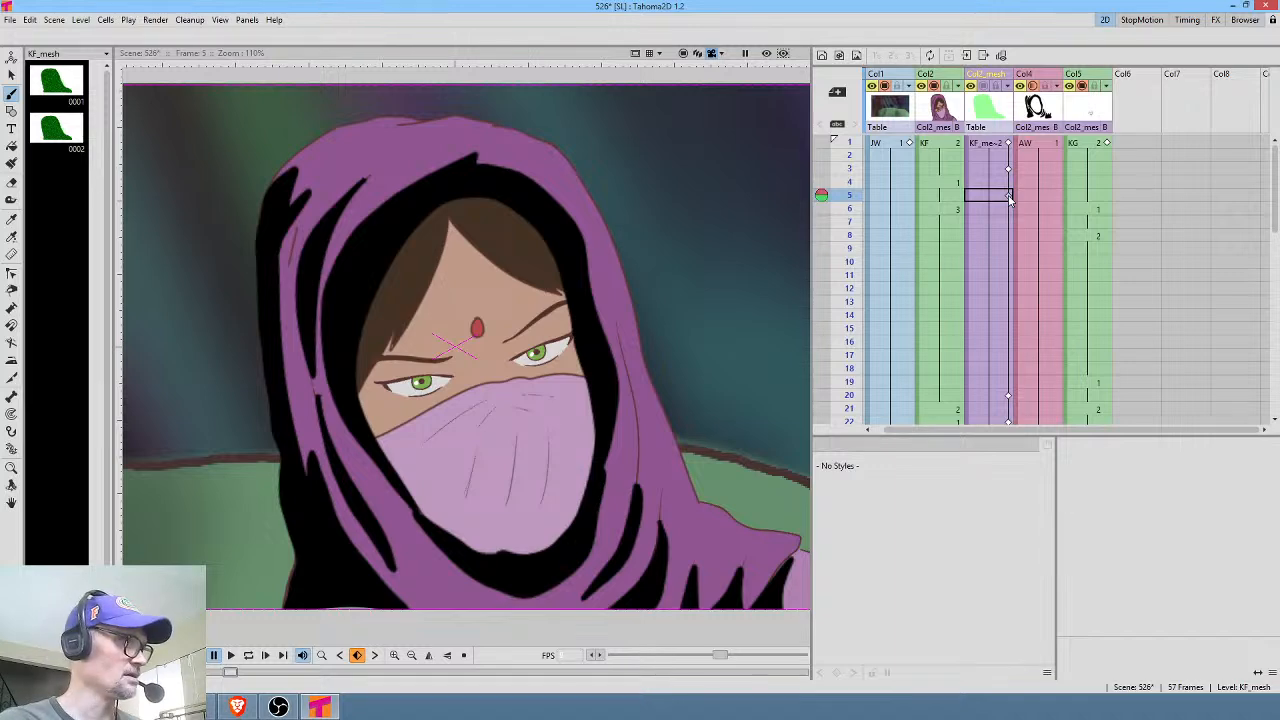
{"action": "left_click", "coordinate": [1005, 384]}
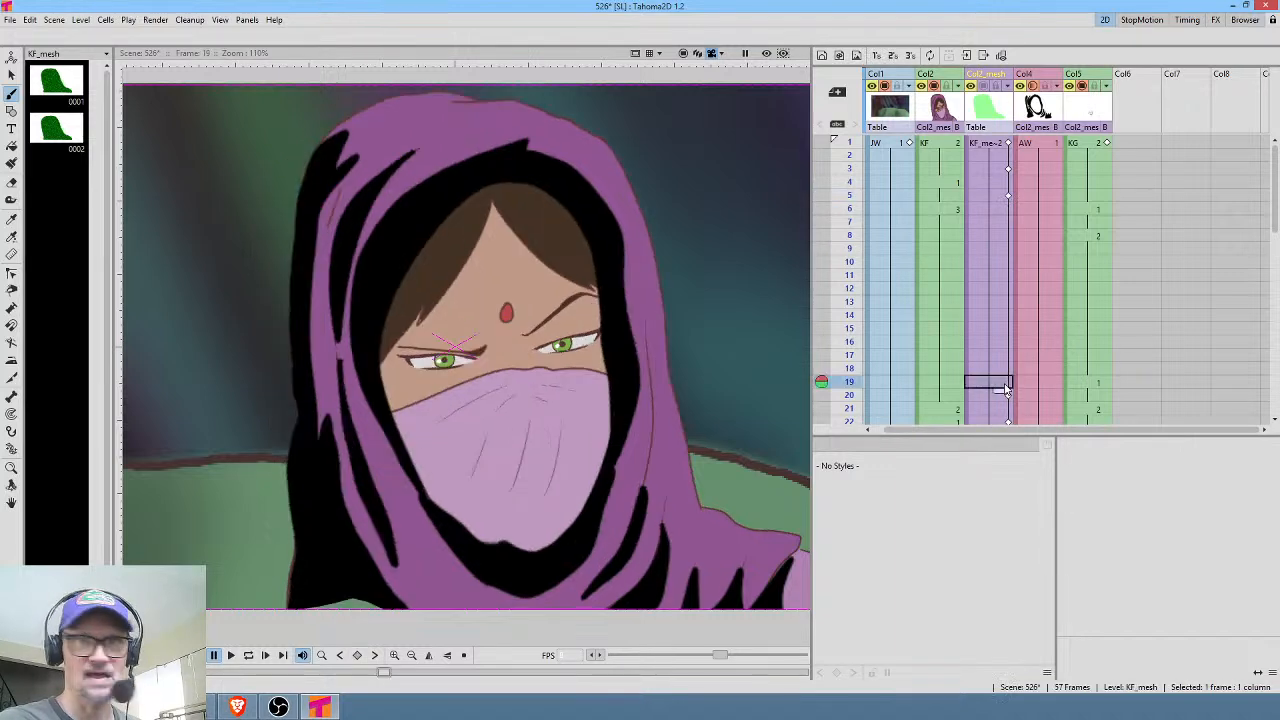
{"action": "left_click", "coordinate": [1007, 410]}
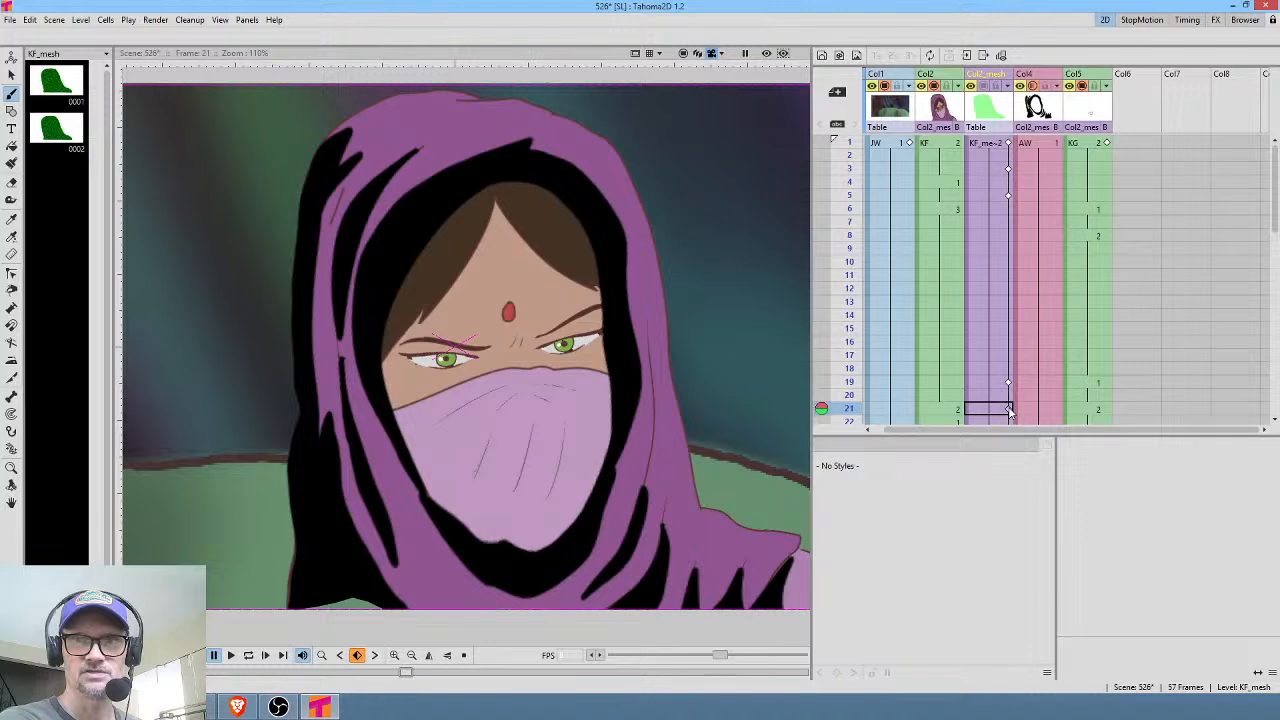
{"action": "left_click", "coordinate": [1009, 393]}
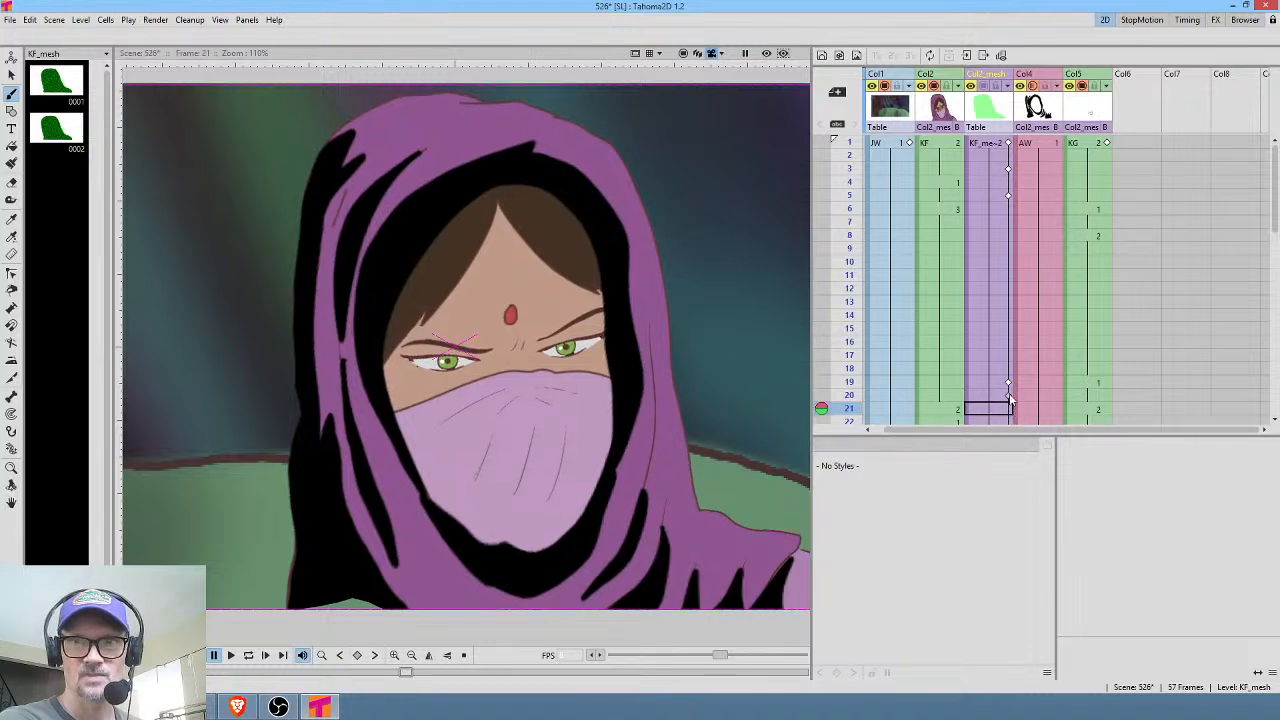
Compare the opening head movement with the new one and move the last Col2_mesh keyframe to frame 22.
{"action": "left_click", "coordinate": [851, 182]}
{"action": "left_click_drag", "start_coordinate": [854, 194], "coordinate": [873, 156]}
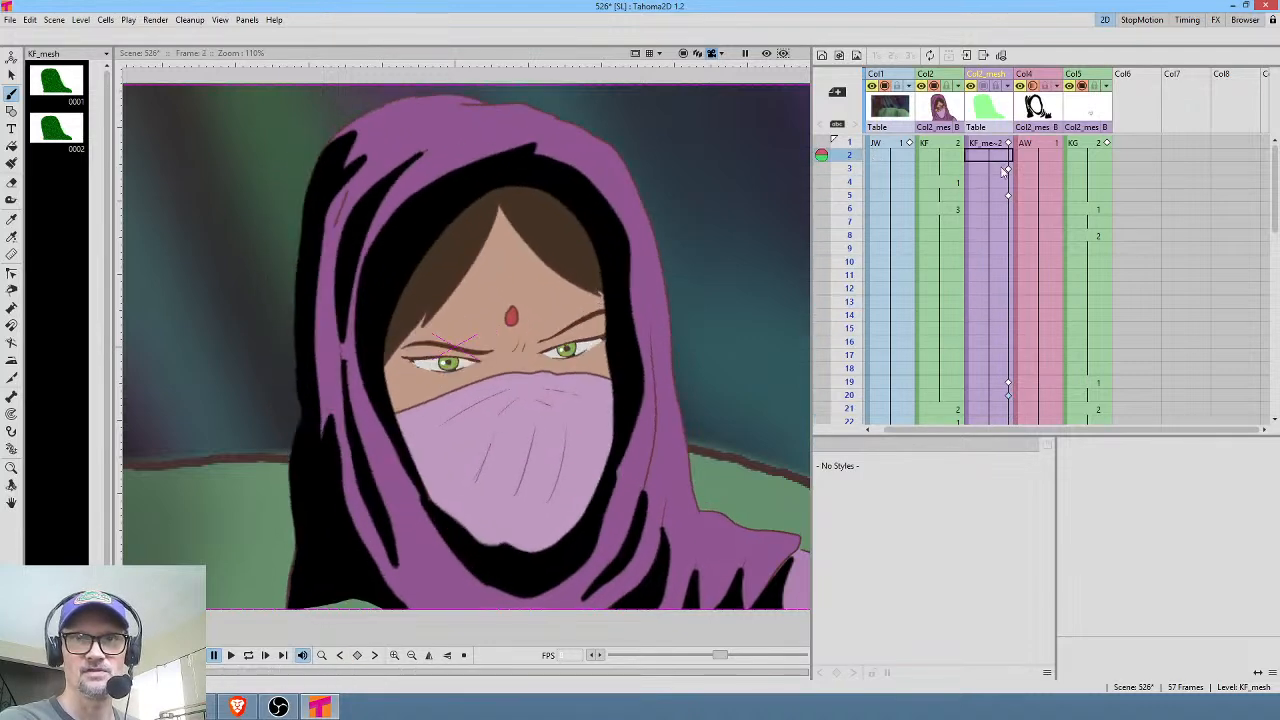
{"action": "scroll", "coordinate": [1008, 320], "scroll_direction": "down", "scroll_amount": 4}
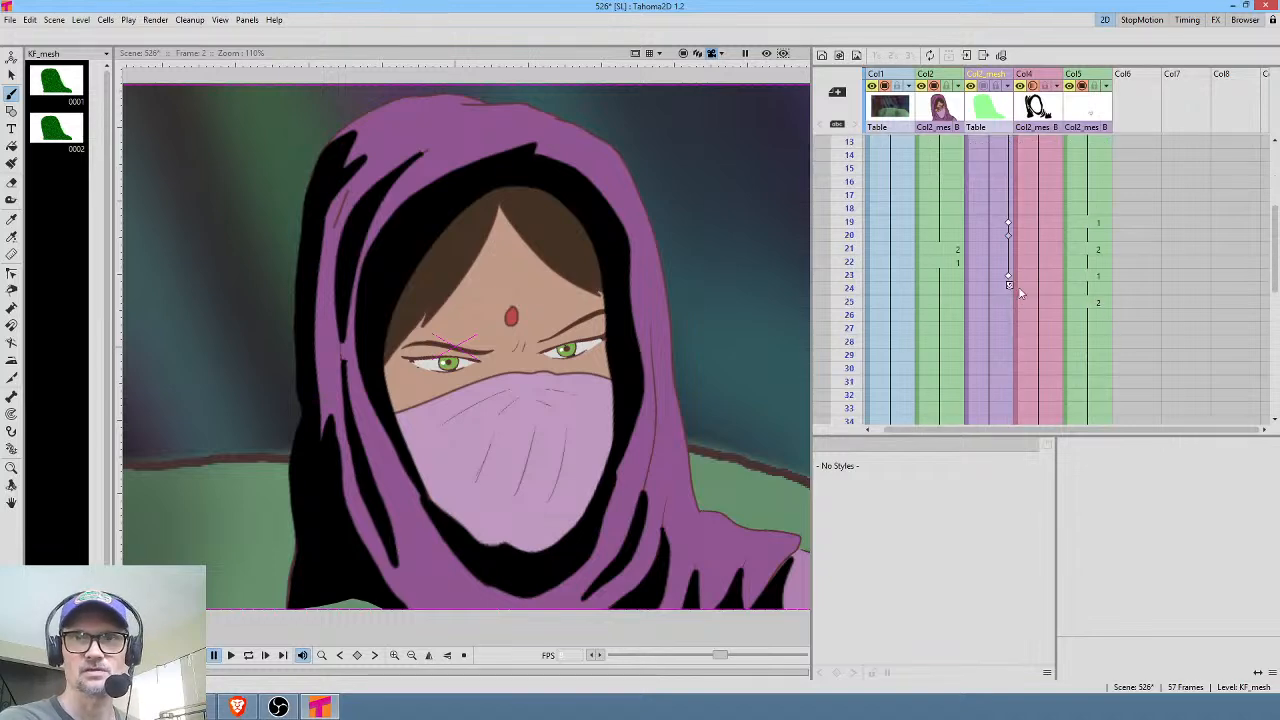
{"action": "left_click_drag", "start_coordinate": [852, 206], "coordinate": [838, 275]}
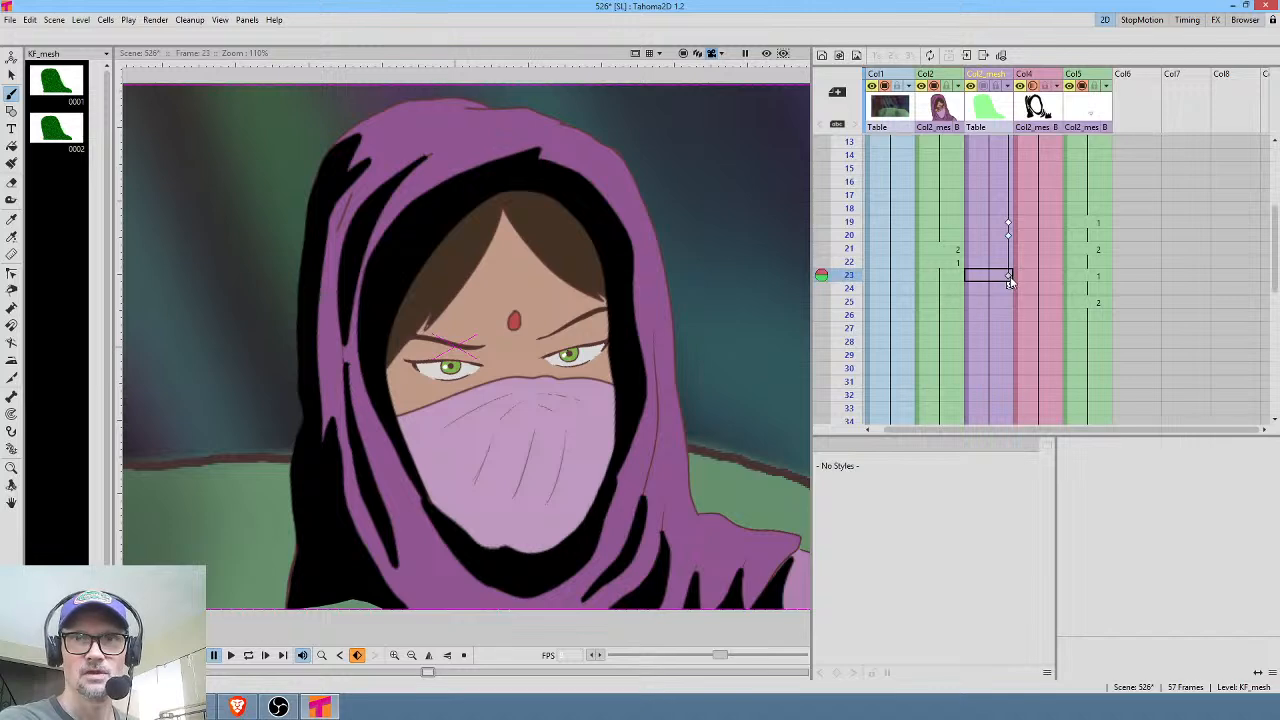
{"action": "left_click_drag", "start_coordinate": [1010, 281], "coordinate": [1010, 272]}
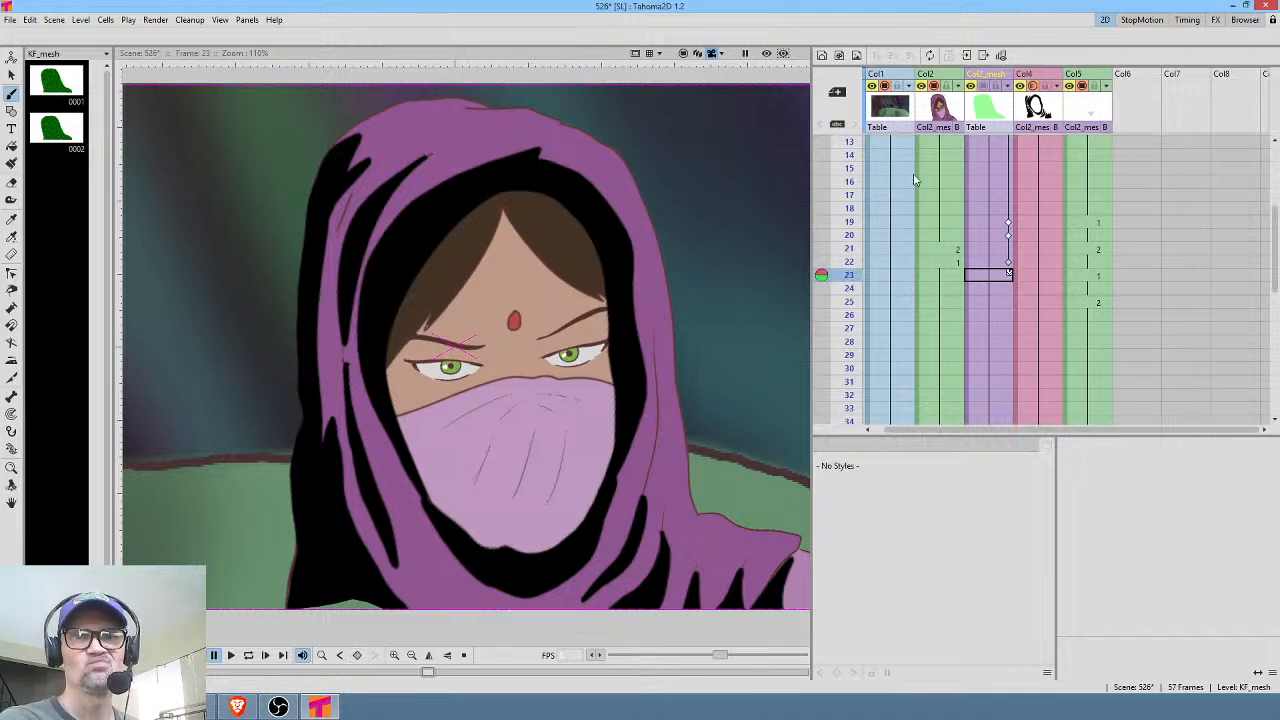
Use the Animate tool in Position mode to set Camera1's Z to 10.2633 fld at frame 1.
{"action": "scroll", "coordinate": [959, 223], "scroll_direction": "up", "scroll_amount": 4}
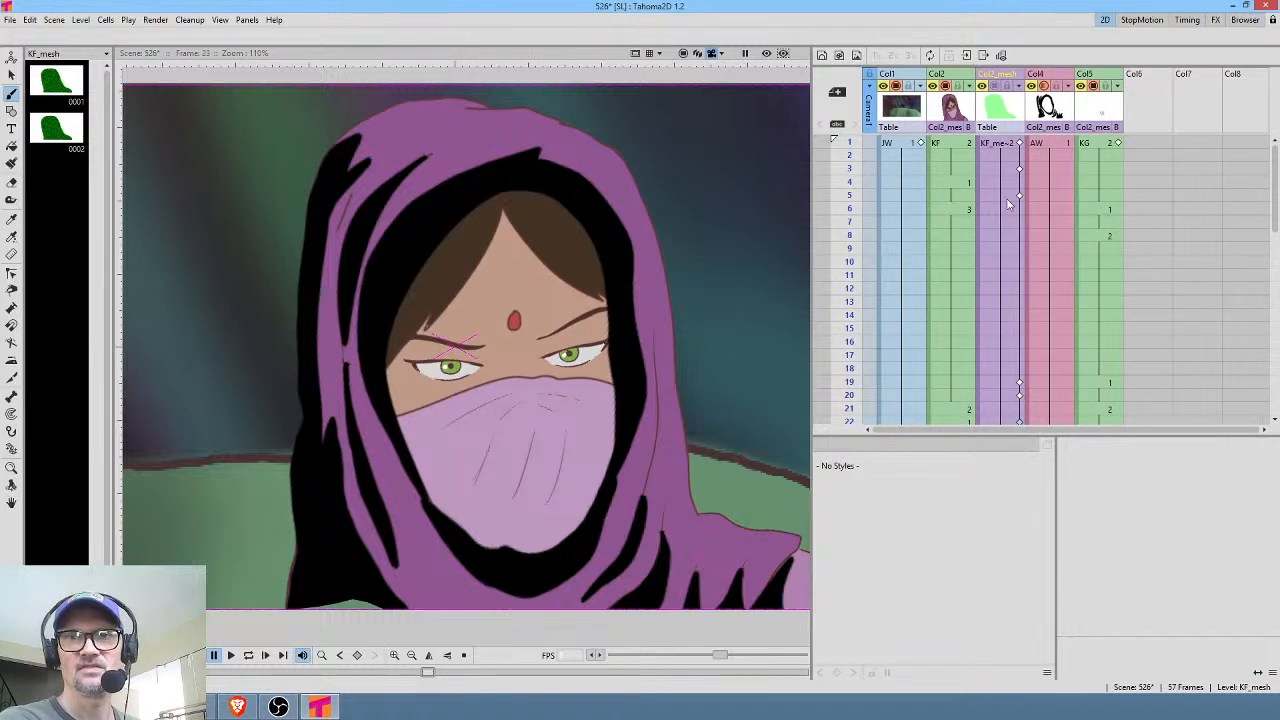
{"action": "left_click", "coordinate": [871, 145]}
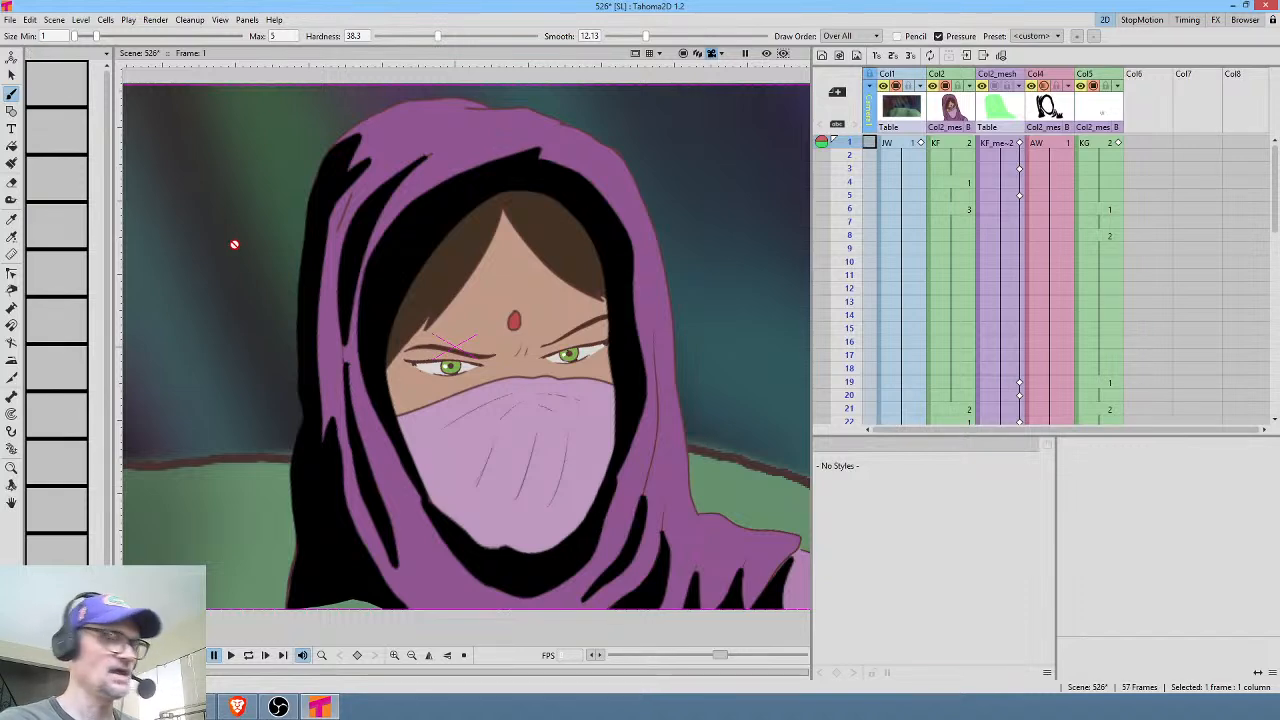
{"action": "key", "text": "a"}
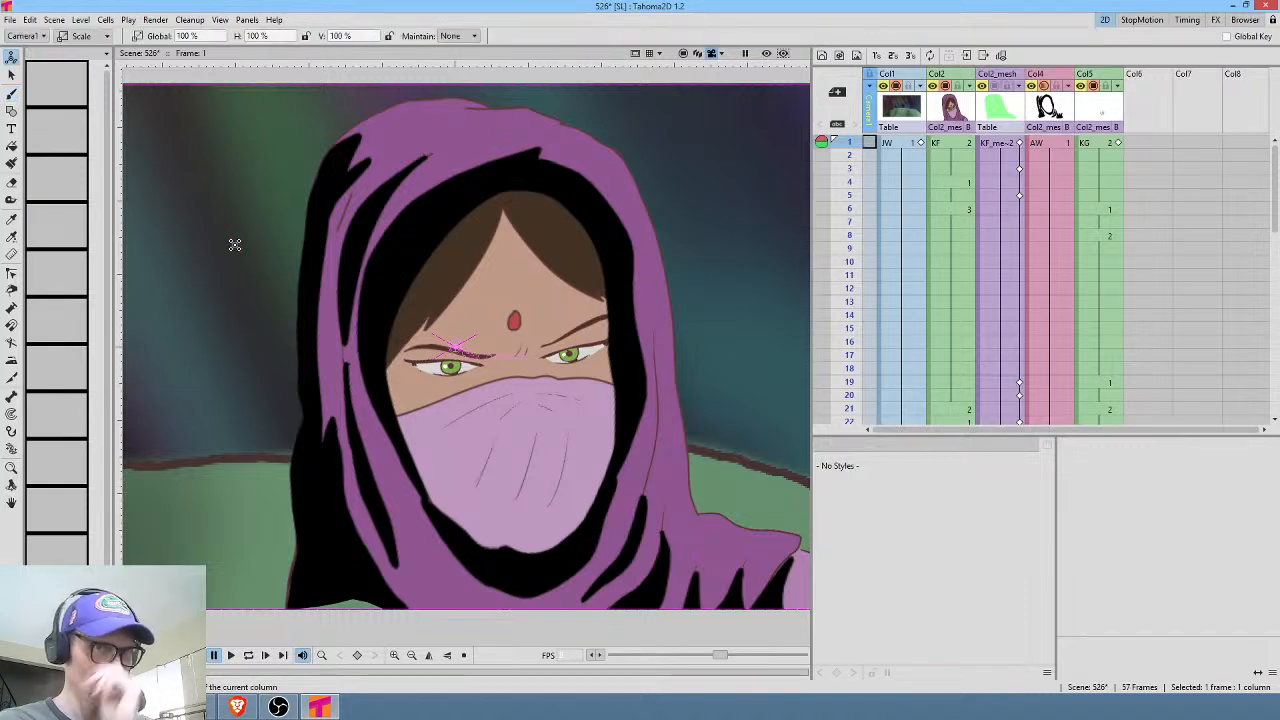
{"action": "left_click", "coordinate": [89, 38]}
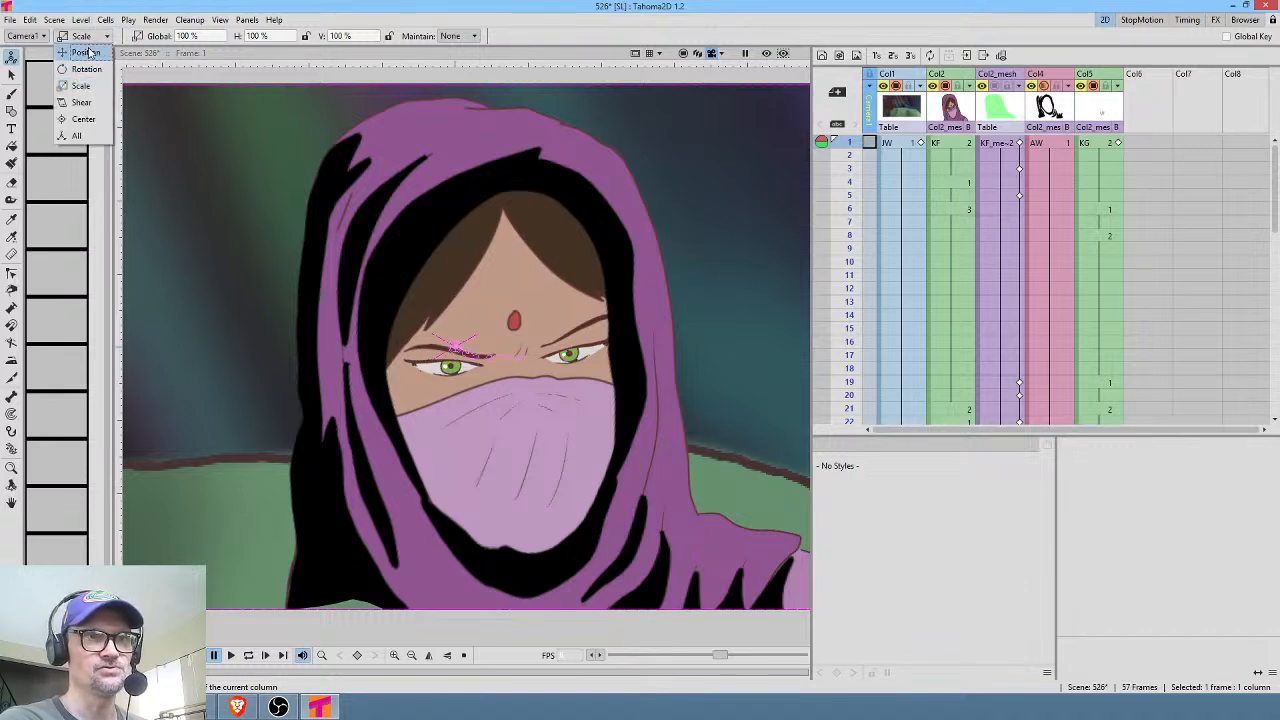
{"action": "left_click", "coordinate": [87, 52]}
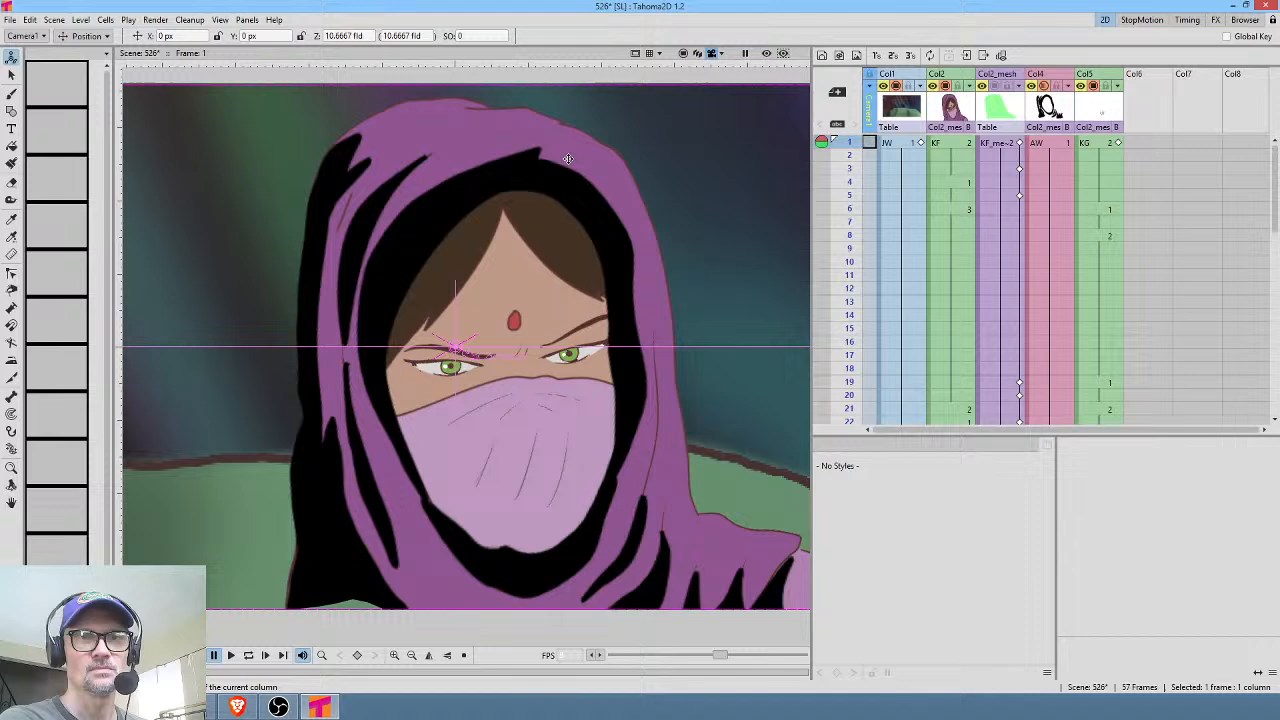
{"action": "scroll", "coordinate": [567, 158], "scroll_direction": "down", "scroll_amount": 3}
{"action": "scroll", "coordinate": [556, 178], "scroll_direction": "up", "scroll_amount": 2}
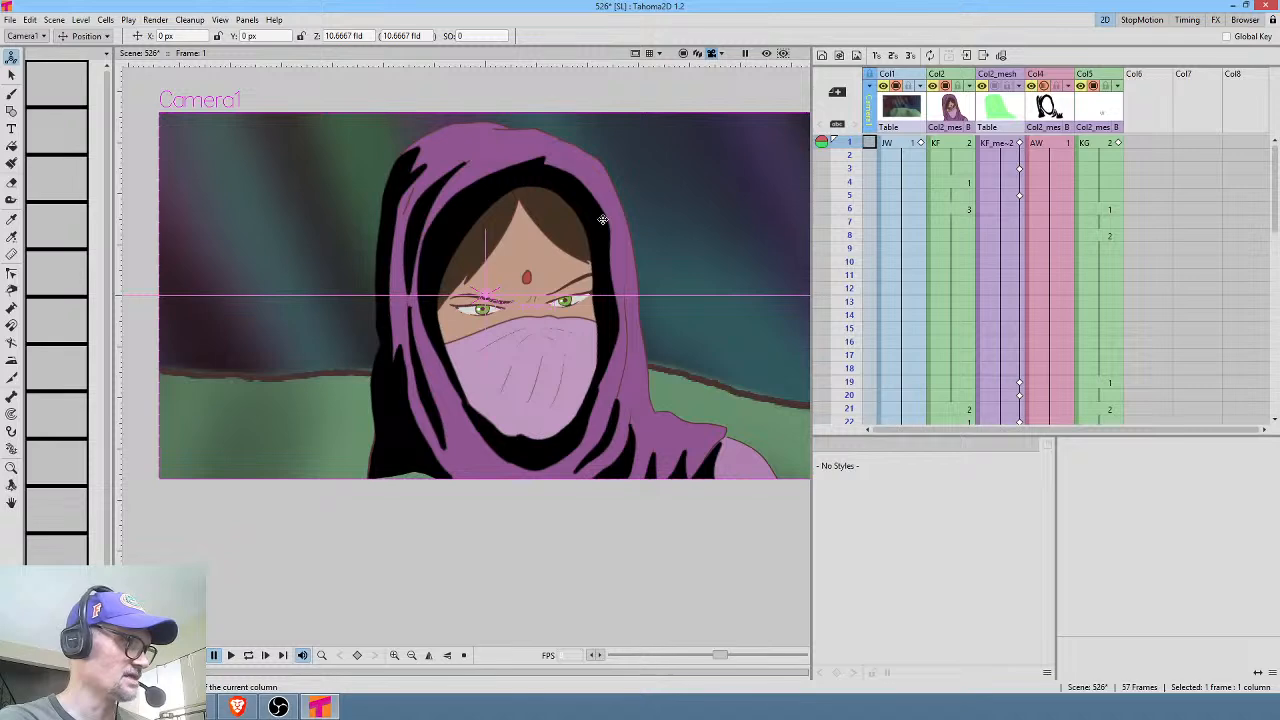
{"action": "left_click_drag", "start_coordinate": [589, 254], "coordinate": [588, 249]}
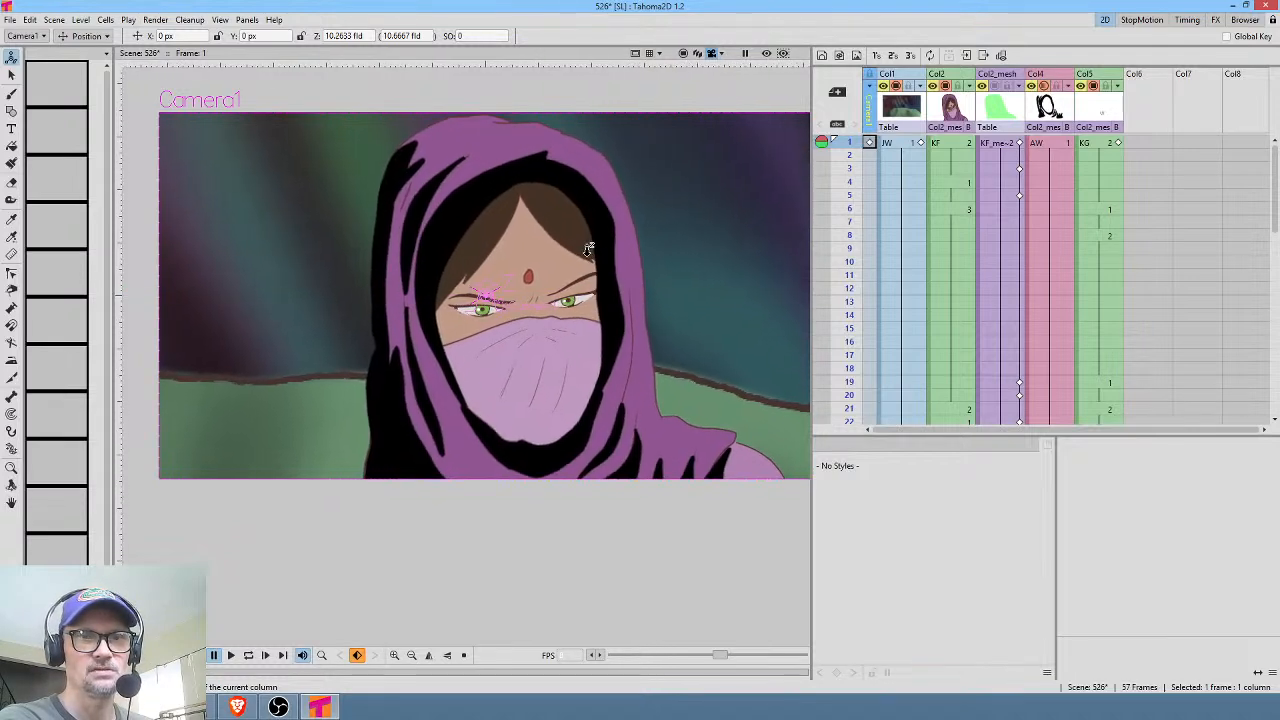
Move the Camera1 keyframe from frame 1 to frame 18 and add one at frame 24 with Z at 9.702 fld.
{"action": "left_click", "coordinate": [871, 148]}
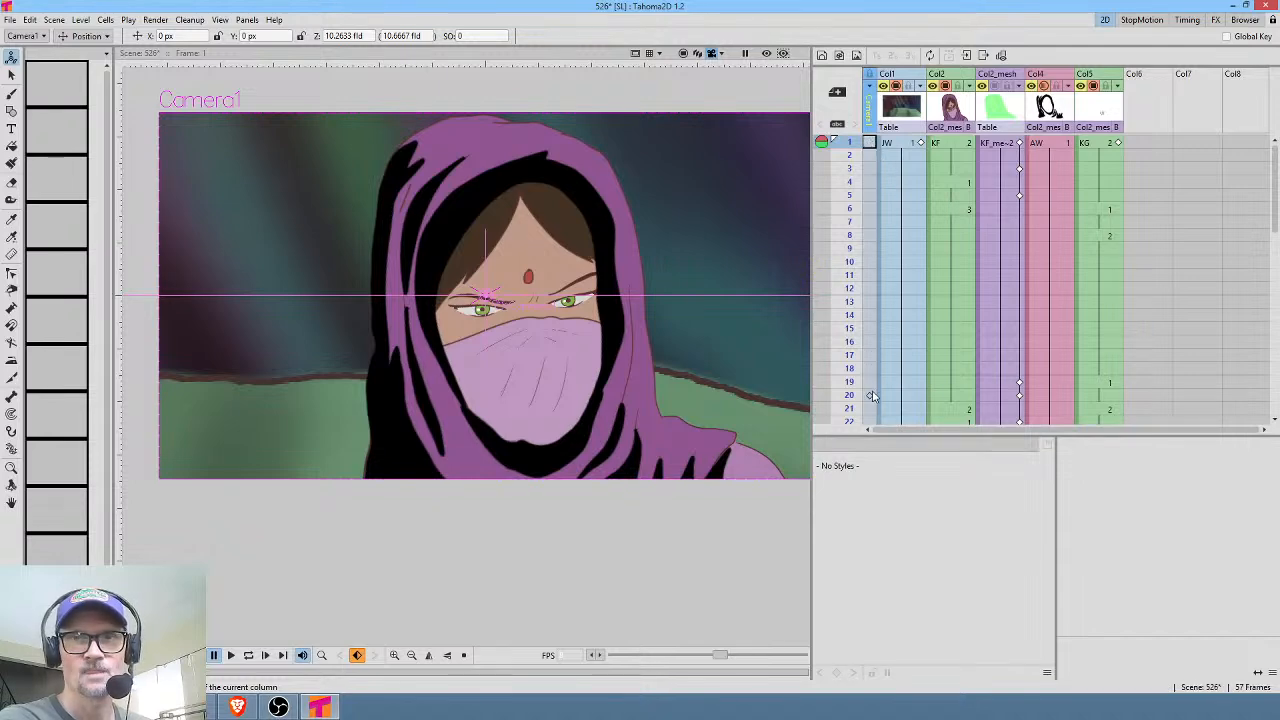
{"action": "scroll", "coordinate": [880, 370], "scroll_direction": "down", "scroll_amount": 5}
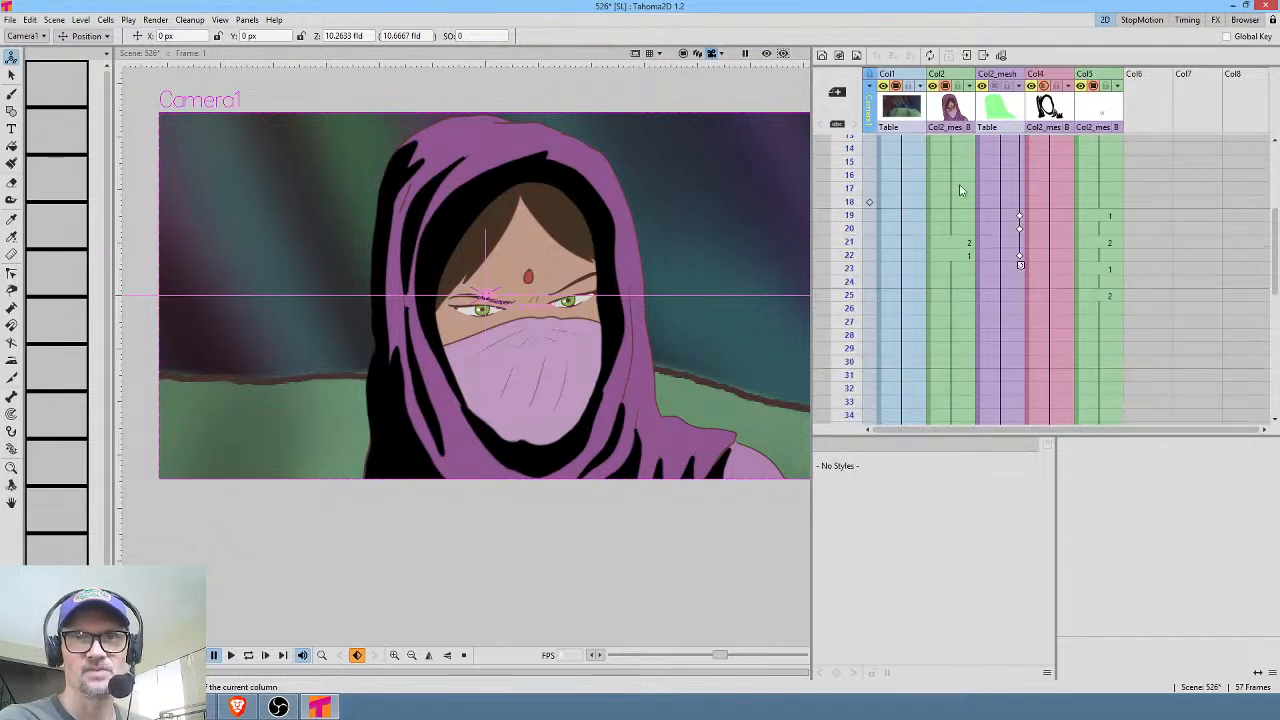
{"action": "left_click", "coordinate": [869, 275]}
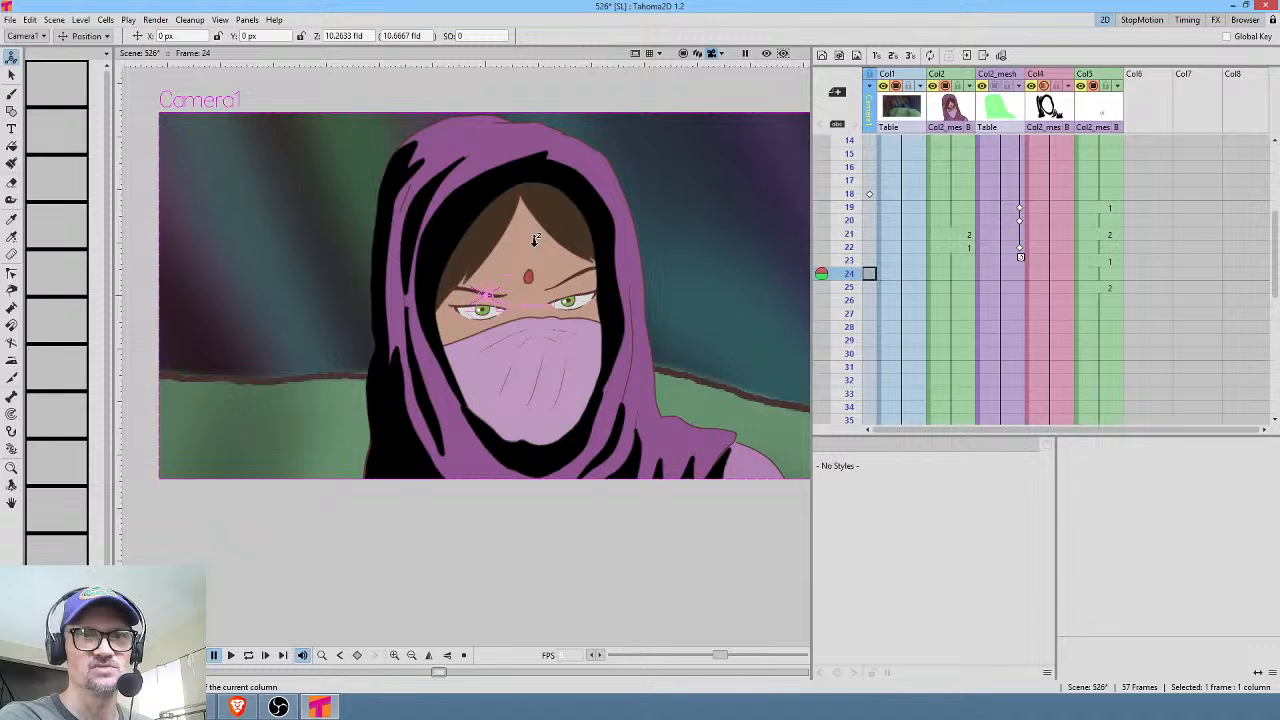
{"action": "left_click_drag", "start_coordinate": [534, 238], "coordinate": [535, 236]}
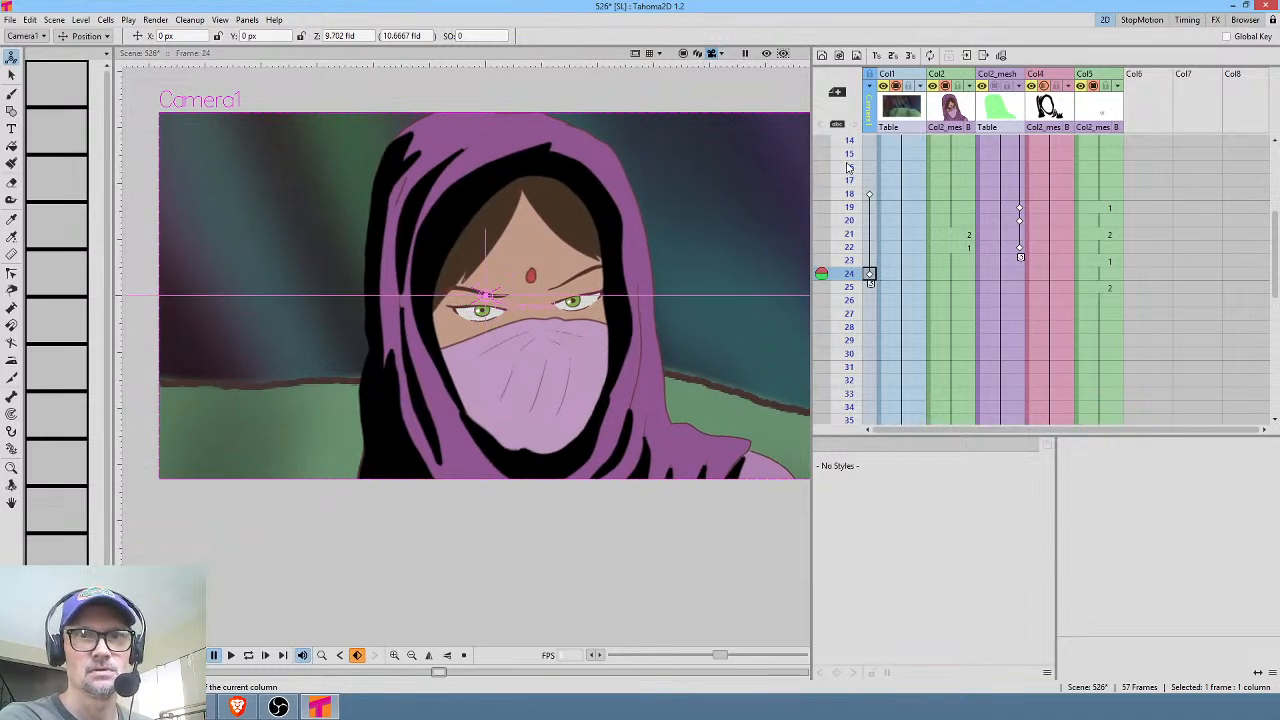
Review the camera zoom around frames 18 to 26 and add a Camera1 keyframe at frame 23 with Z at 10.0119 fld.
{"action": "left_click", "coordinate": [849, 194]}
{"action": "left_click", "coordinate": [849, 234]}
{"action": "left_click", "coordinate": [846, 301]}
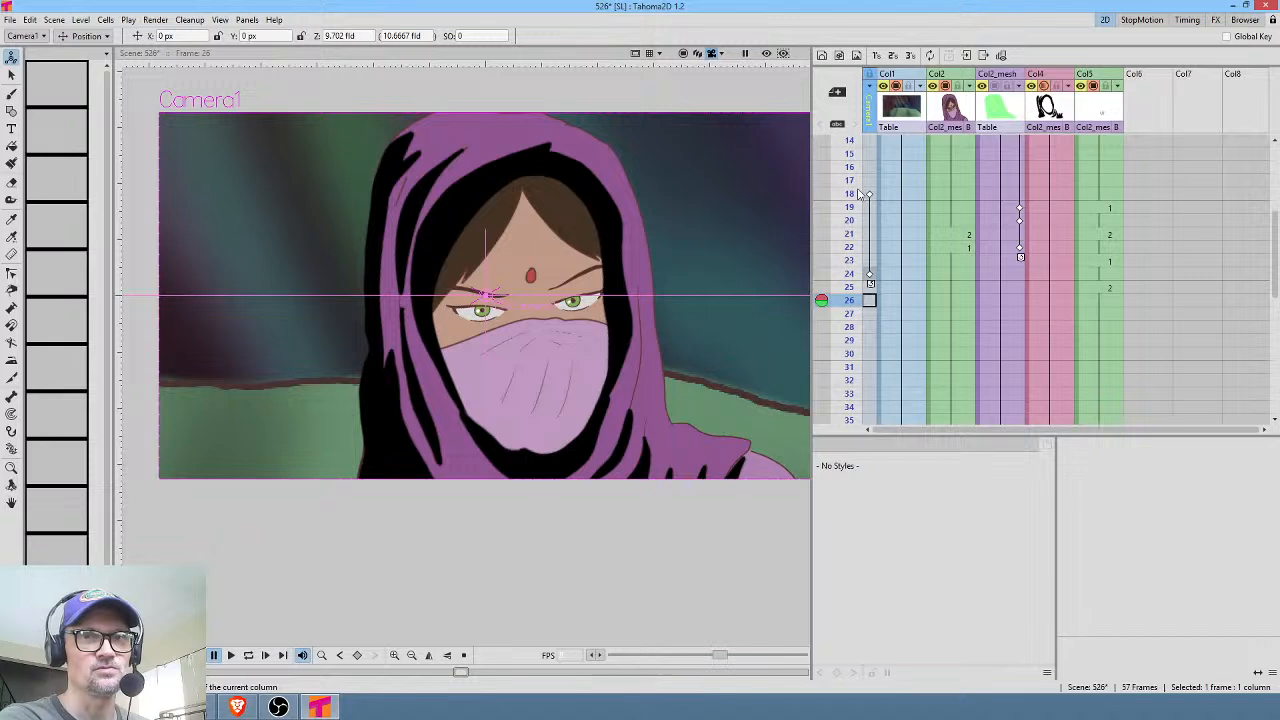
{"action": "left_click", "coordinate": [869, 261]}
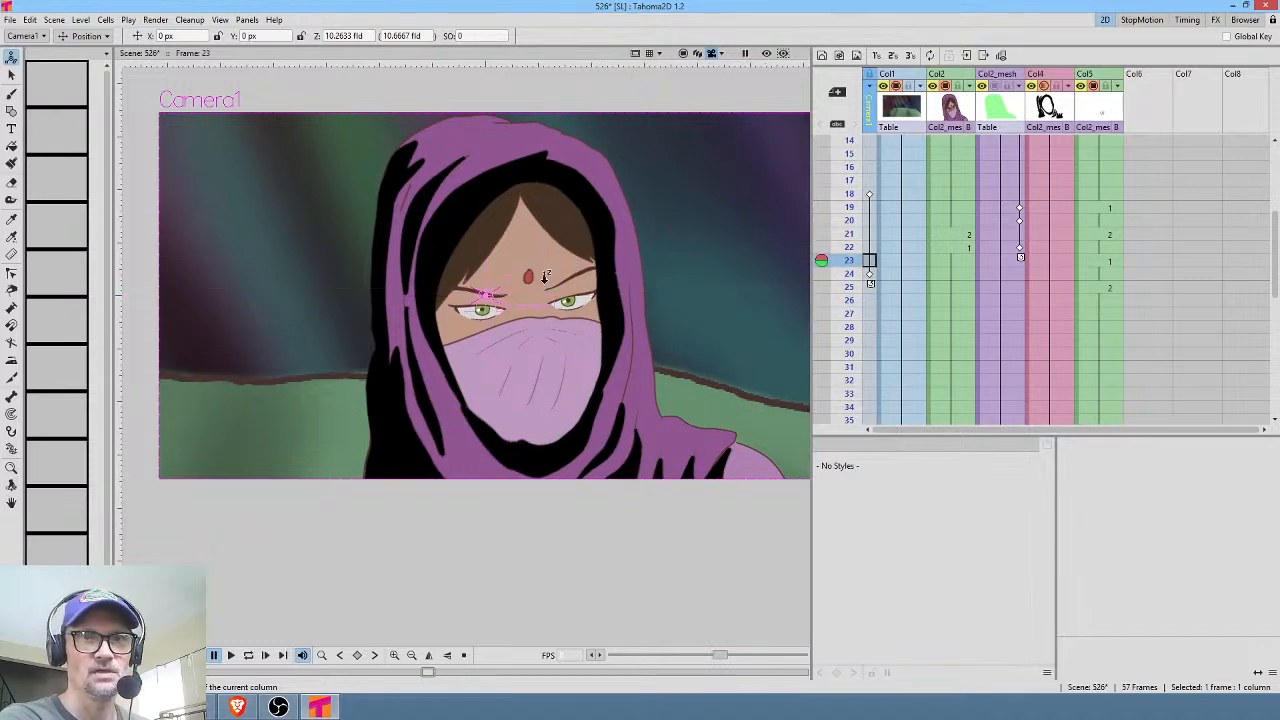
{"action": "left_click_drag", "start_coordinate": [545, 277], "coordinate": [544, 280]}
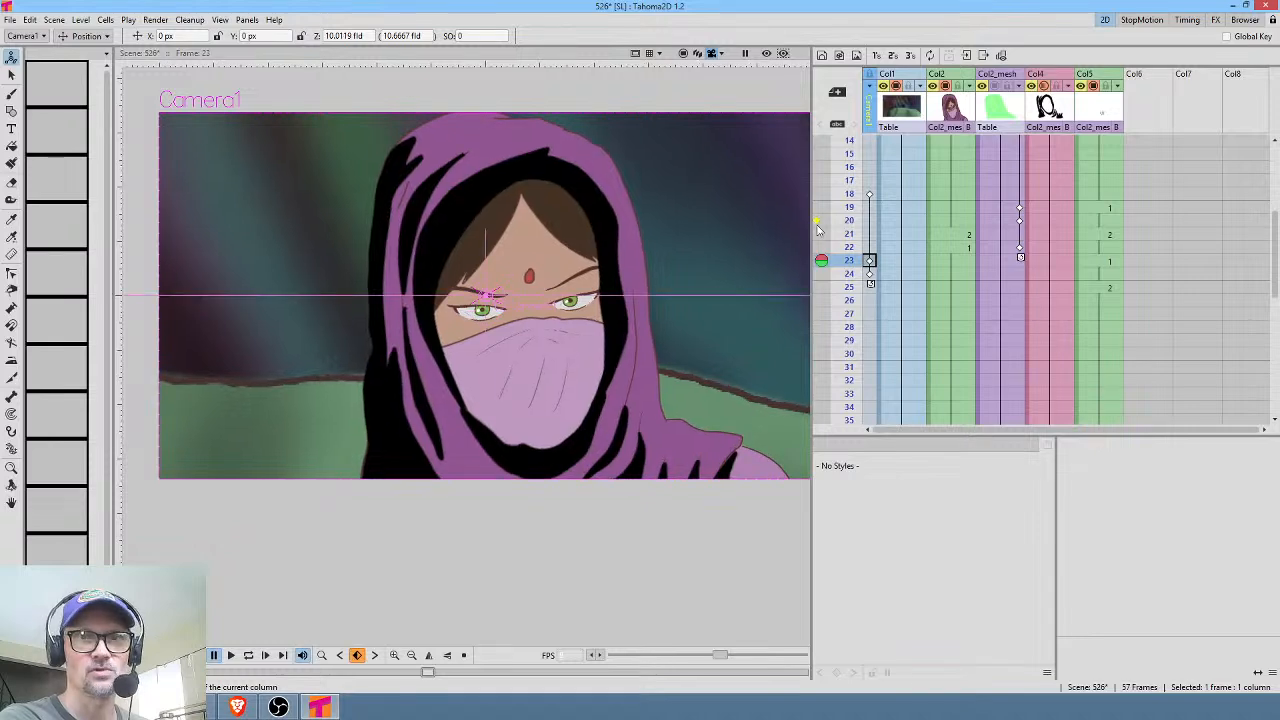
Set the Camera1 keyframe at frame 24 to Z 9.0412 fld and check the push-in up to frame 26.
{"action": "left_click_drag", "start_coordinate": [850, 183], "coordinate": [838, 276]}
{"action": "left_click", "coordinate": [869, 275]}
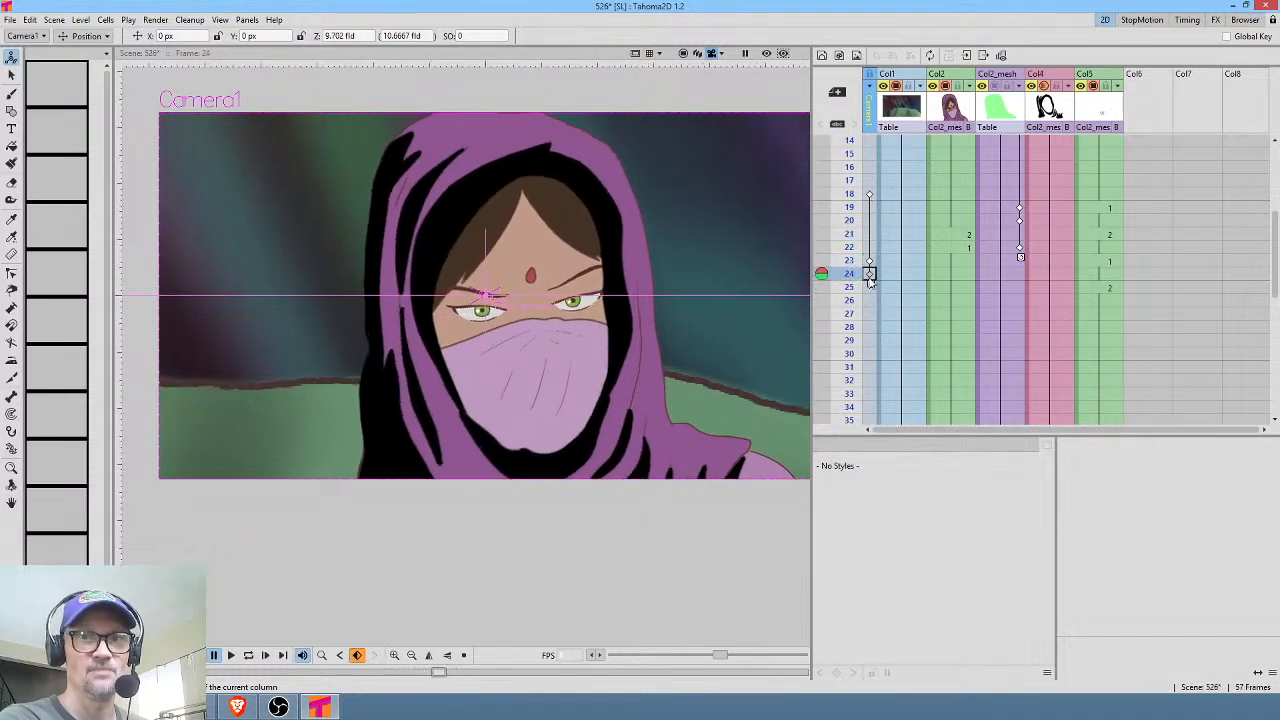
{"action": "left_click_drag", "start_coordinate": [566, 274], "coordinate": [566, 272]}
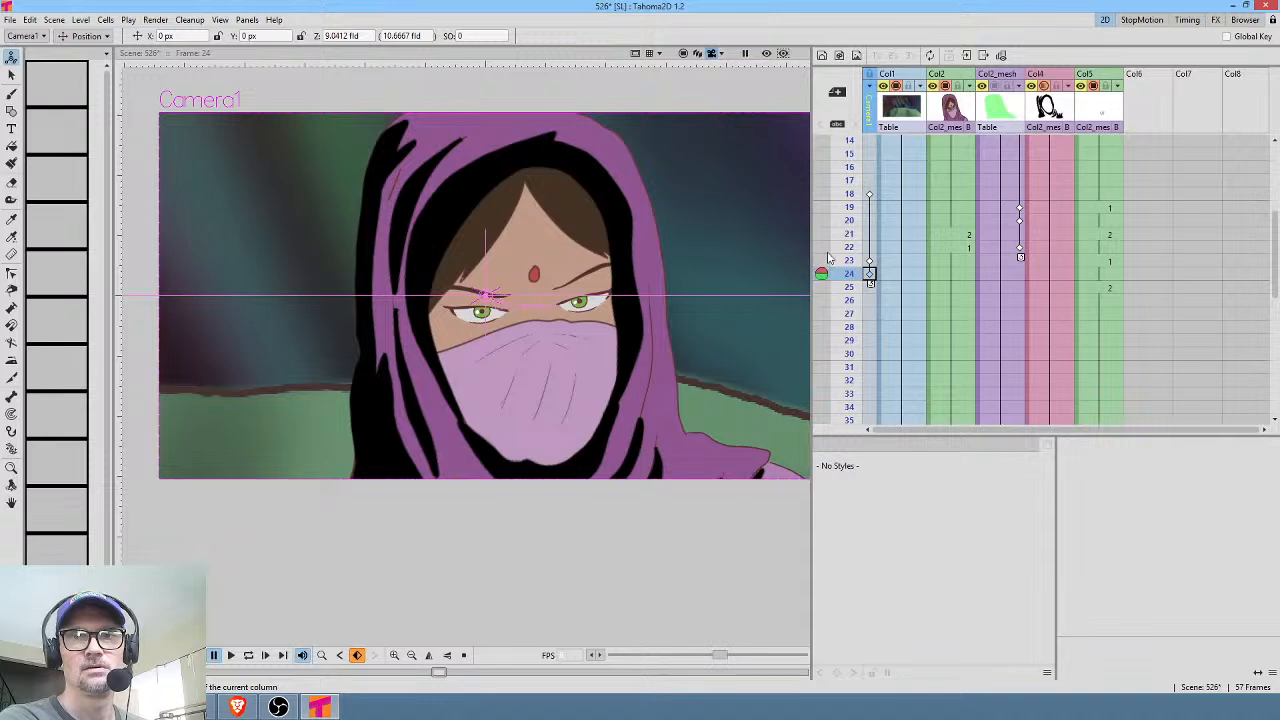
{"action": "mouse_move", "coordinate": [851, 200]}
{"action": "left_mouse_down"}
{"action": "mouse_move", "coordinate": [849, 313]}
{"action": "mouse_move", "coordinate": [849, 300]}
{"action": "left_mouse_up"}
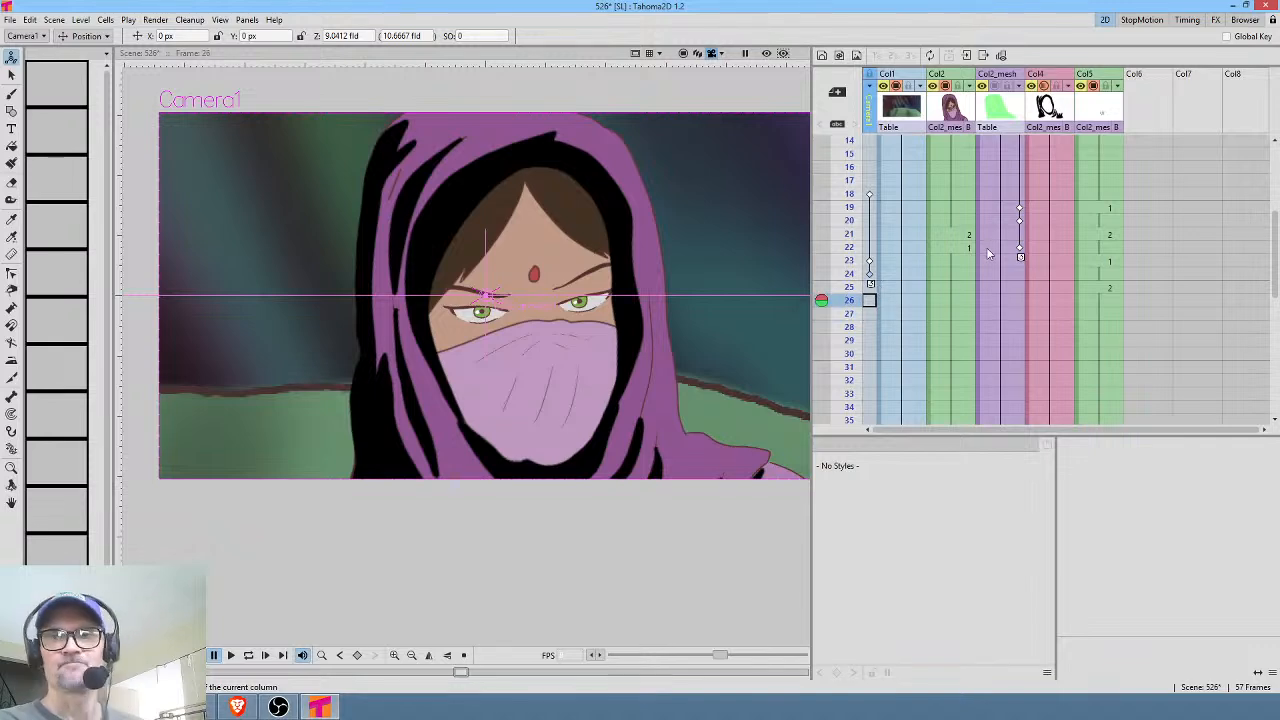
Start a new brush drawing at frame 27 of the empty Col6 column and outline both eyes with closed shapes.
{"action": "left_click", "coordinate": [1153, 314]}
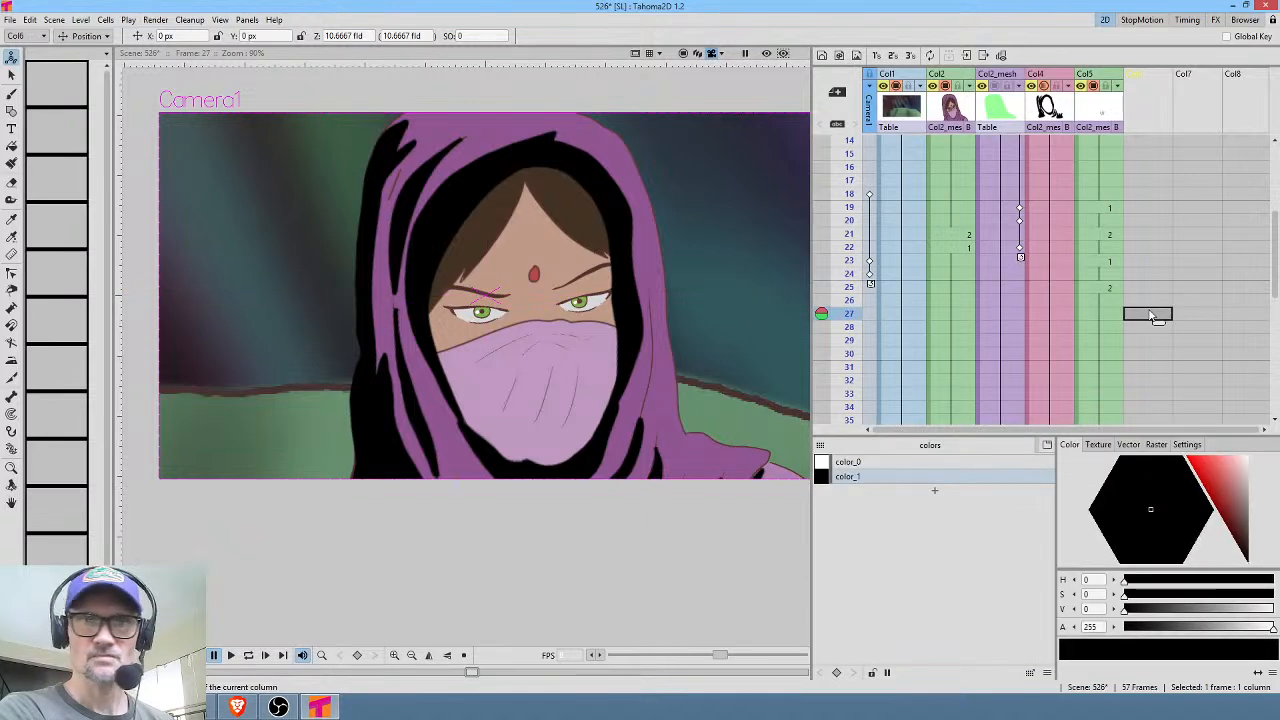
{"action": "key", "text": "b"}
{"action": "left_click", "coordinate": [495, 283]}
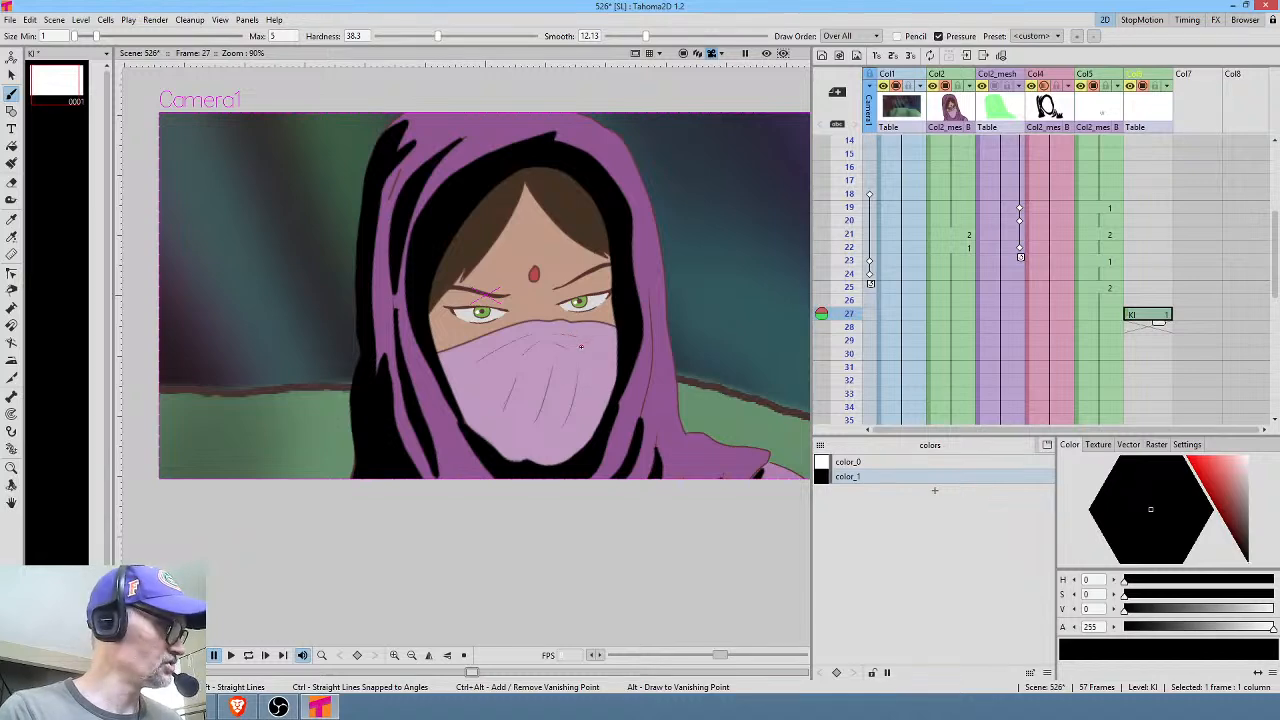
{"action": "key", "text": "shift+space"}
{"action": "mouse_move", "coordinate": [518, 341]}
{"action": "left_mouse_down"}
{"action": "mouse_move", "coordinate": [652, 269]}
{"action": "mouse_move", "coordinate": [488, 320]}
{"action": "left_mouse_up"}
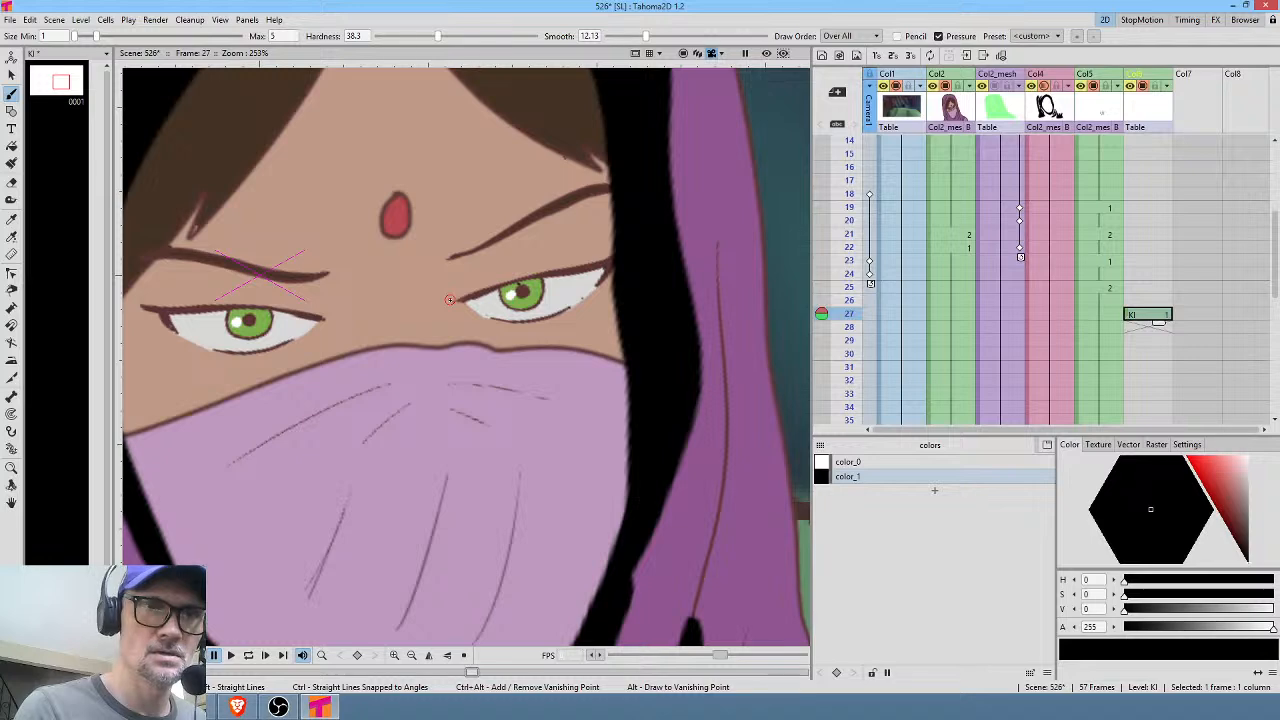
{"action": "mouse_move", "coordinate": [447, 300]}
{"action": "left_mouse_down"}
{"action": "mouse_move", "coordinate": [610, 250]}
{"action": "mouse_move", "coordinate": [597, 292]}
{"action": "mouse_move", "coordinate": [556, 318]}
{"action": "mouse_move", "coordinate": [516, 328]}
{"action": "mouse_move", "coordinate": [449, 299]}
{"action": "left_mouse_up"}
{"action": "mouse_move", "coordinate": [319, 308]}
{"action": "left_mouse_down"}
{"action": "mouse_move", "coordinate": [136, 302]}
{"action": "mouse_move", "coordinate": [168, 340]}
{"action": "mouse_move", "coordinate": [226, 362]}
{"action": "mouse_move", "coordinate": [302, 342]}
{"action": "mouse_move", "coordinate": [328, 310]}
{"action": "left_mouse_up"}
Fill both eye outlines at frame 27 using the Fill tool's Normal type in Areas mode.
{"action": "key", "text": "f"}
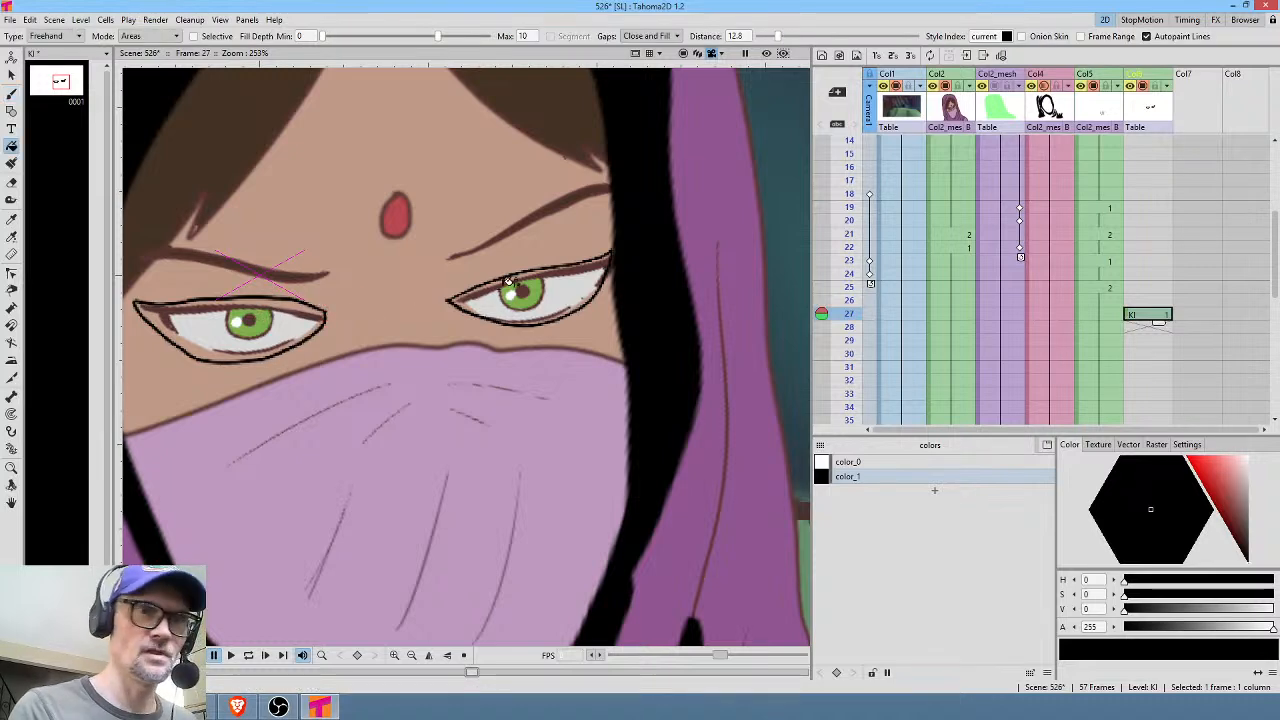
{"action": "left_click", "coordinate": [64, 37]}
{"action": "left_click", "coordinate": [67, 47]}
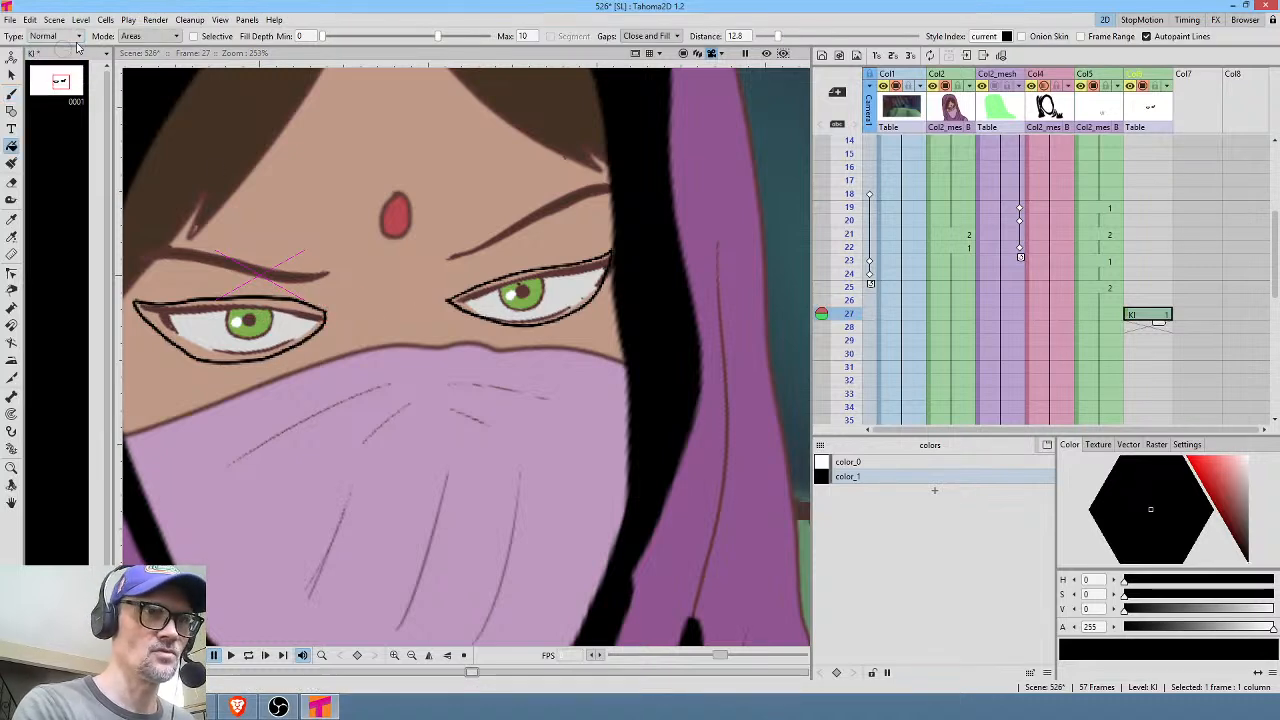
{"action": "left_click", "coordinate": [289, 315]}
{"action": "left_click", "coordinate": [540, 292]}
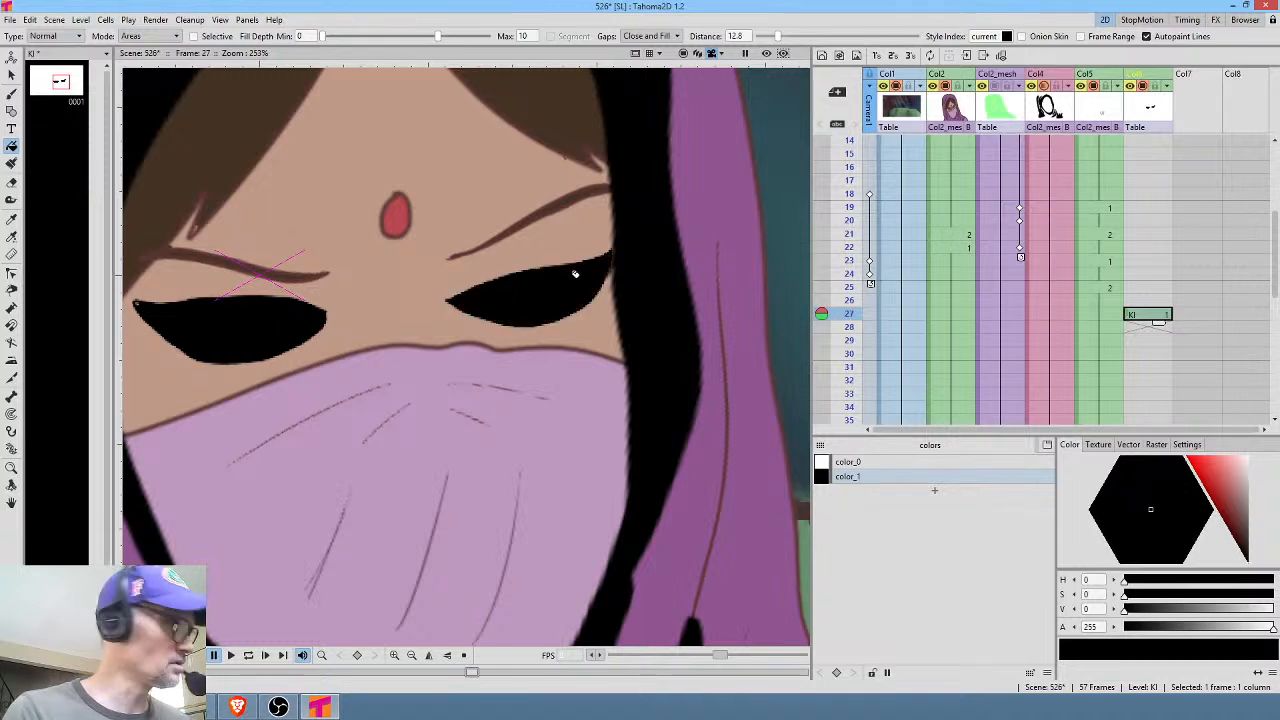
Recolour color_1 with the skin tone picked between the eyes and add a dark brown color_2 with H 20, S 39, V 32.
{"action": "key", "text": "r"}
{"action": "left_click", "coordinate": [418, 296]}
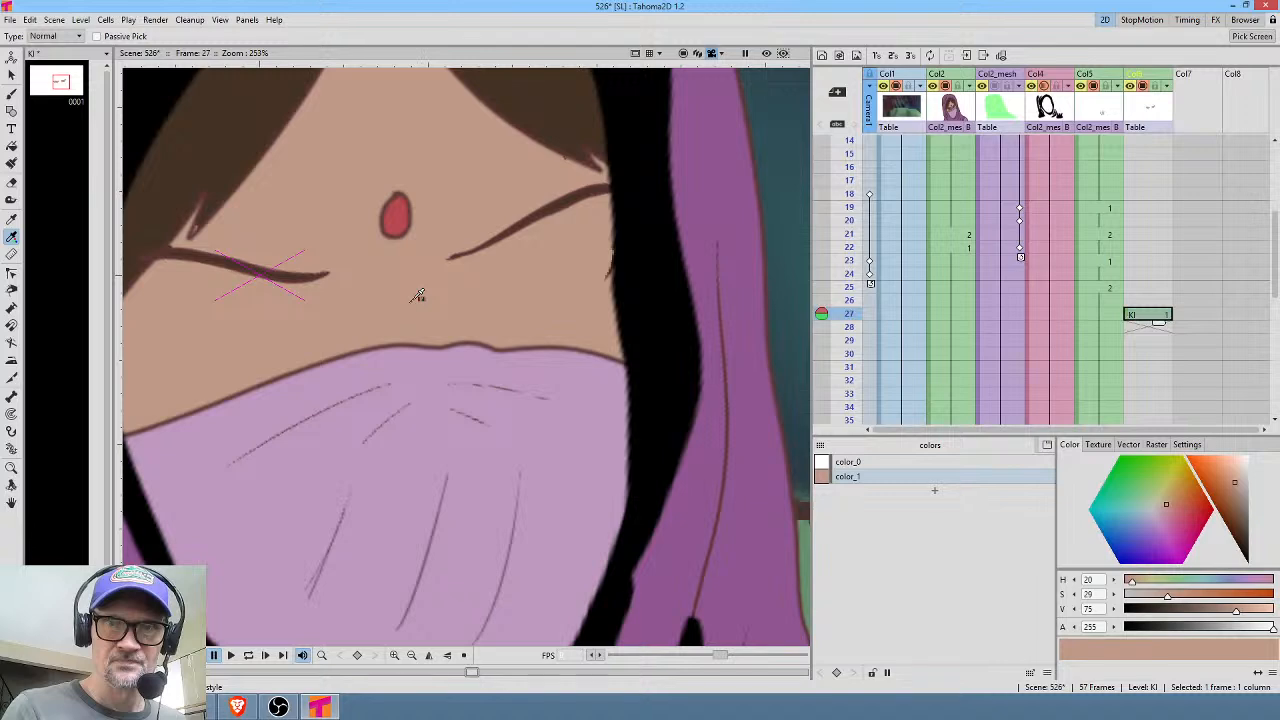
{"action": "left_click", "coordinate": [934, 490]}
{"action": "mouse_move", "coordinate": [1238, 505]}
{"action": "left_mouse_down"}
{"action": "mouse_move", "coordinate": [1243, 540]}
{"action": "mouse_move", "coordinate": [1245, 527]}
{"action": "left_mouse_up"}
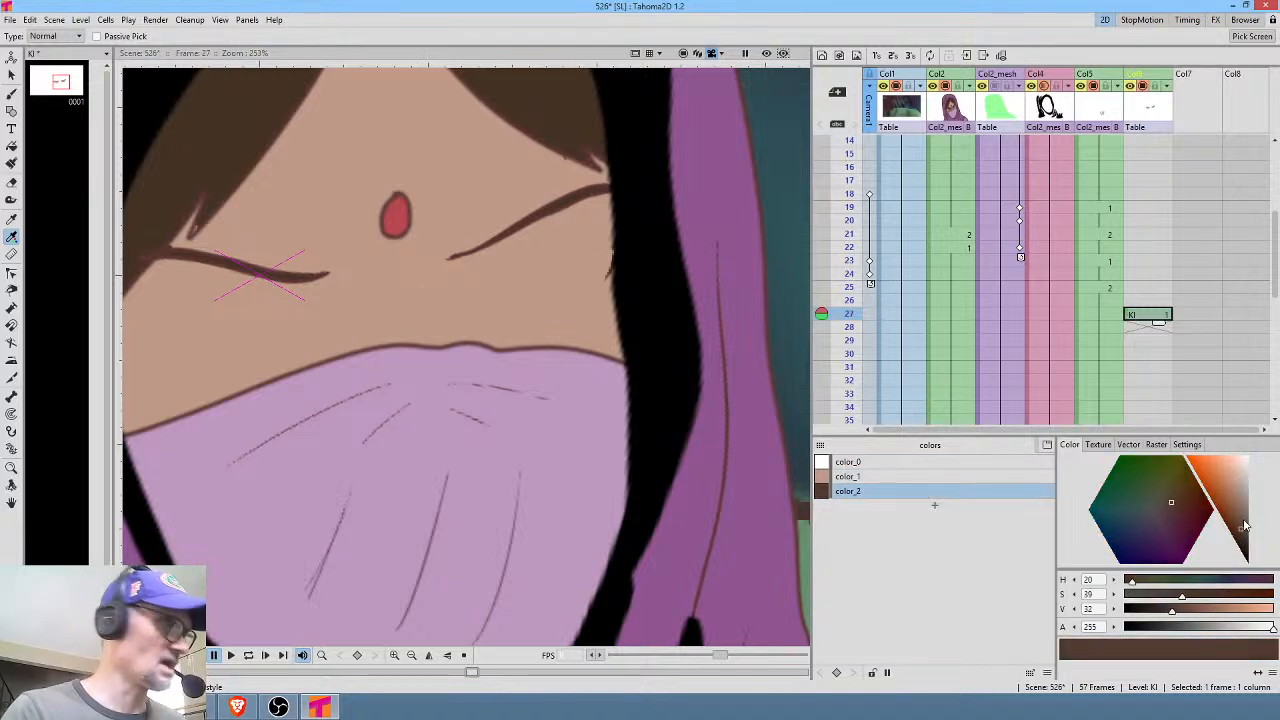
Flip between frames 26 and 27 and brush small dark brown guide marks where the open eyes' corners and lower lids sit.
{"action": "key", "text": "b"}
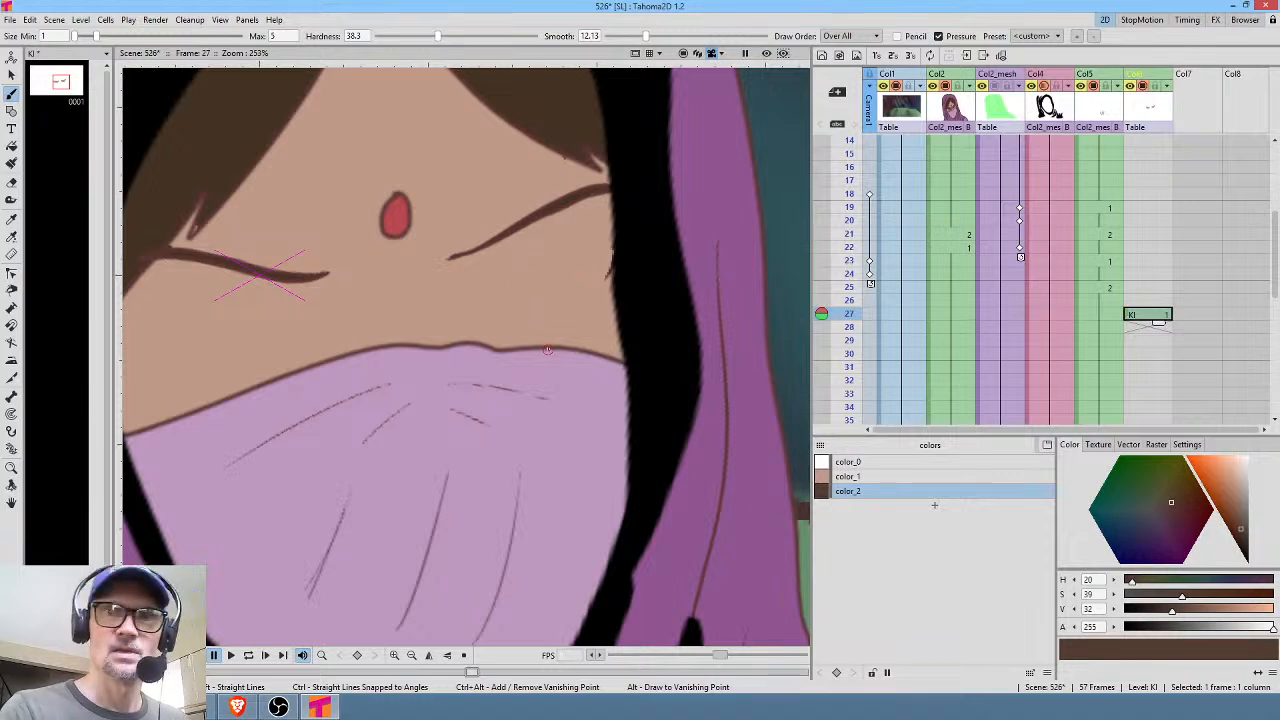
{"action": "key", "text": "comma"}
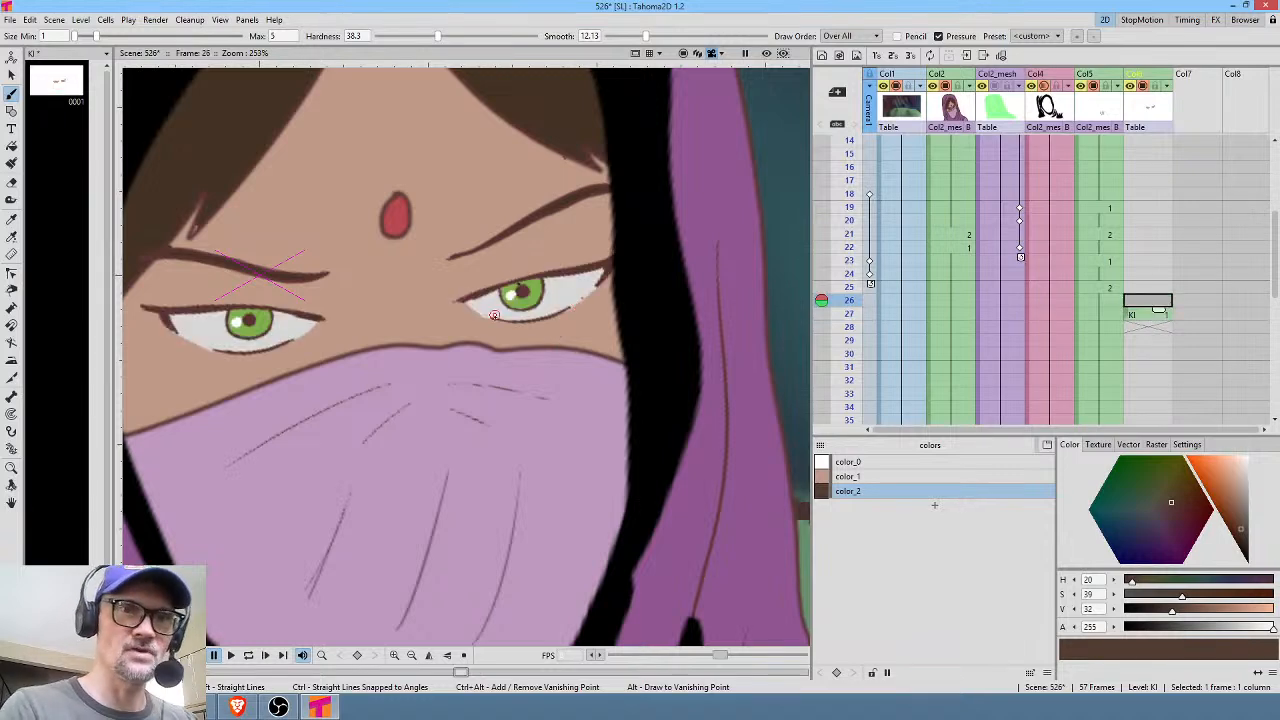
{"action": "key", "text": "period"}
{"action": "key", "text": "comma"}
{"action": "key", "text": "period"}
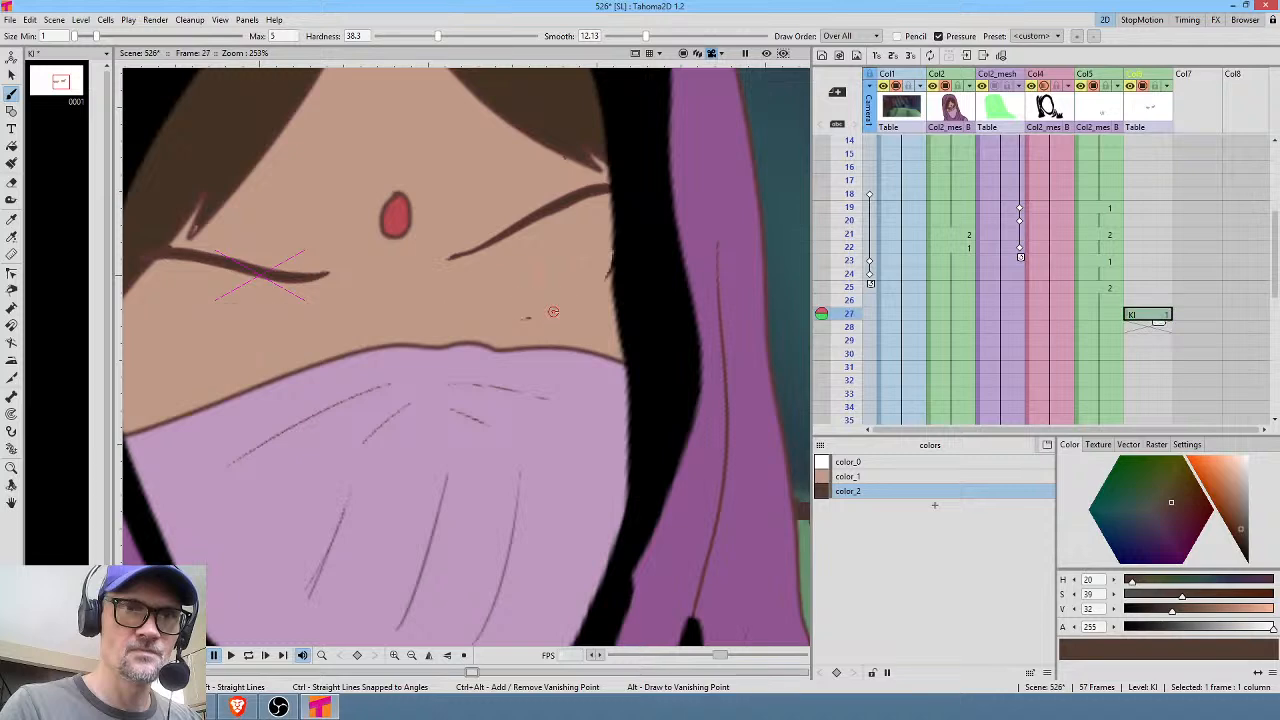
{"action": "key", "text": "comma"}
{"action": "key", "text": "period"}
{"action": "key", "text": "comma"}
{"action": "key", "text": "period"}
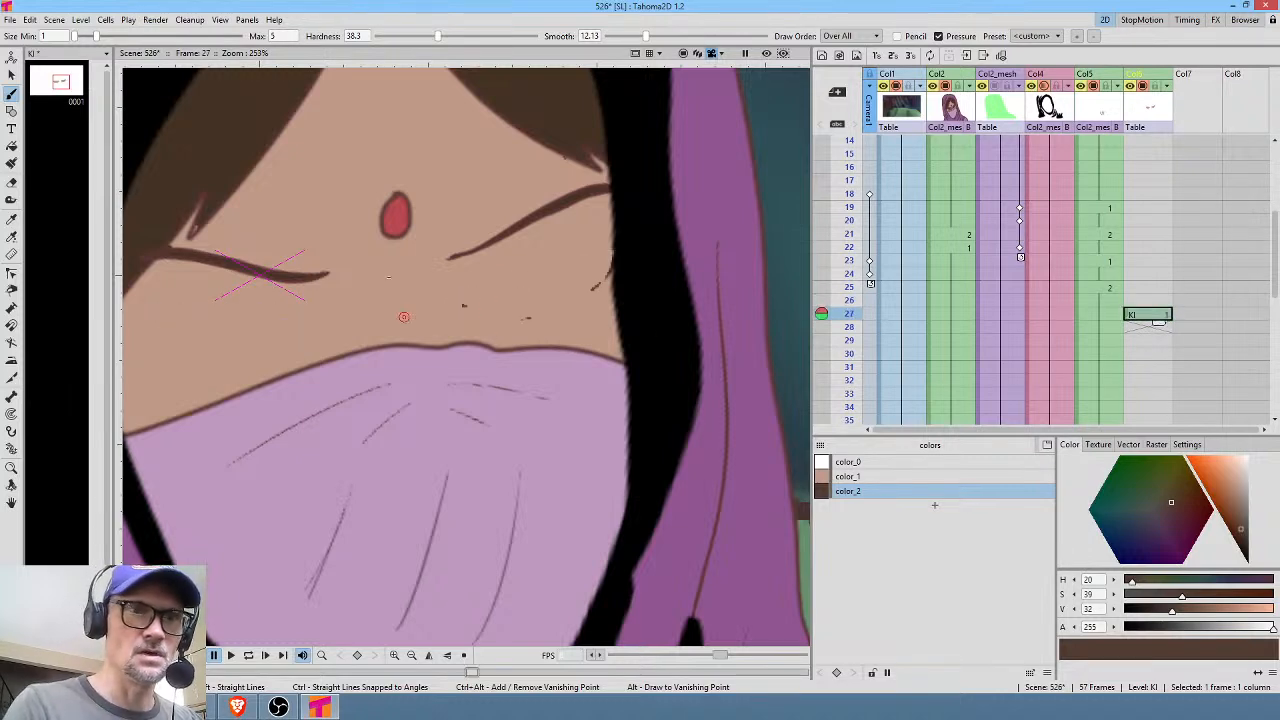
{"action": "key", "text": "comma"}
{"action": "key", "text": "period"}
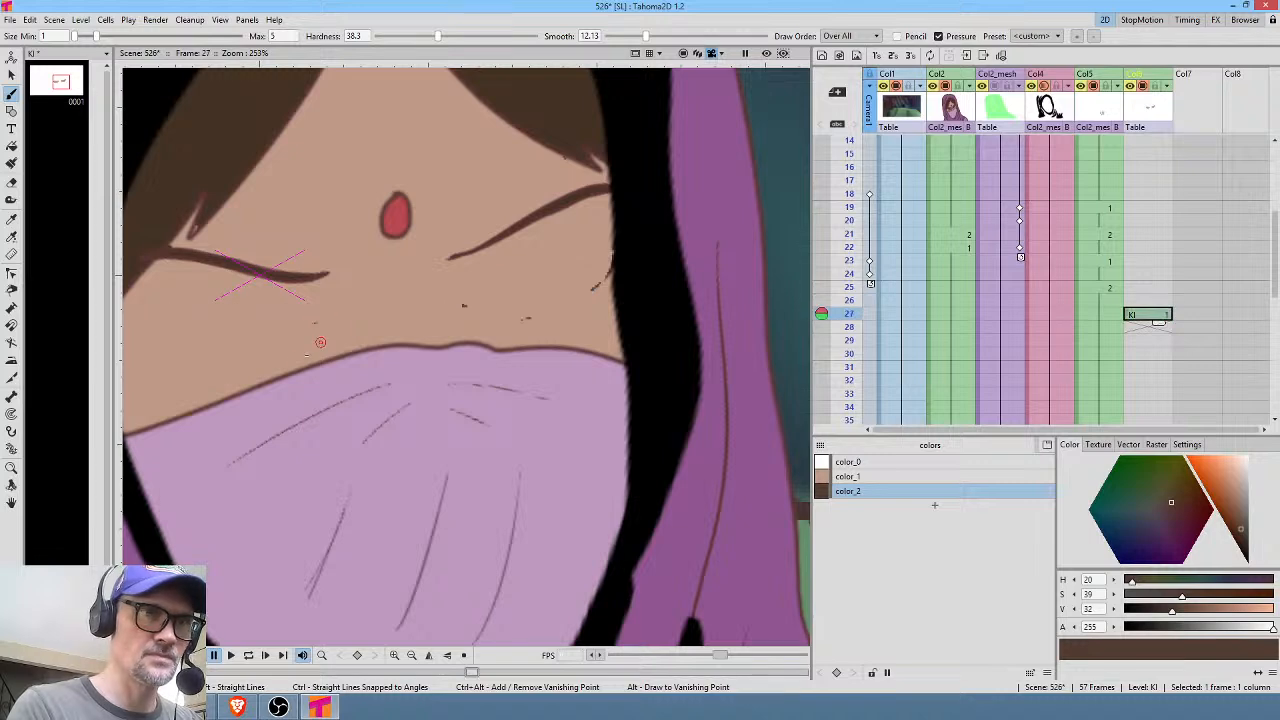
{"action": "key", "text": "comma"}
{"action": "key", "text": "period"}
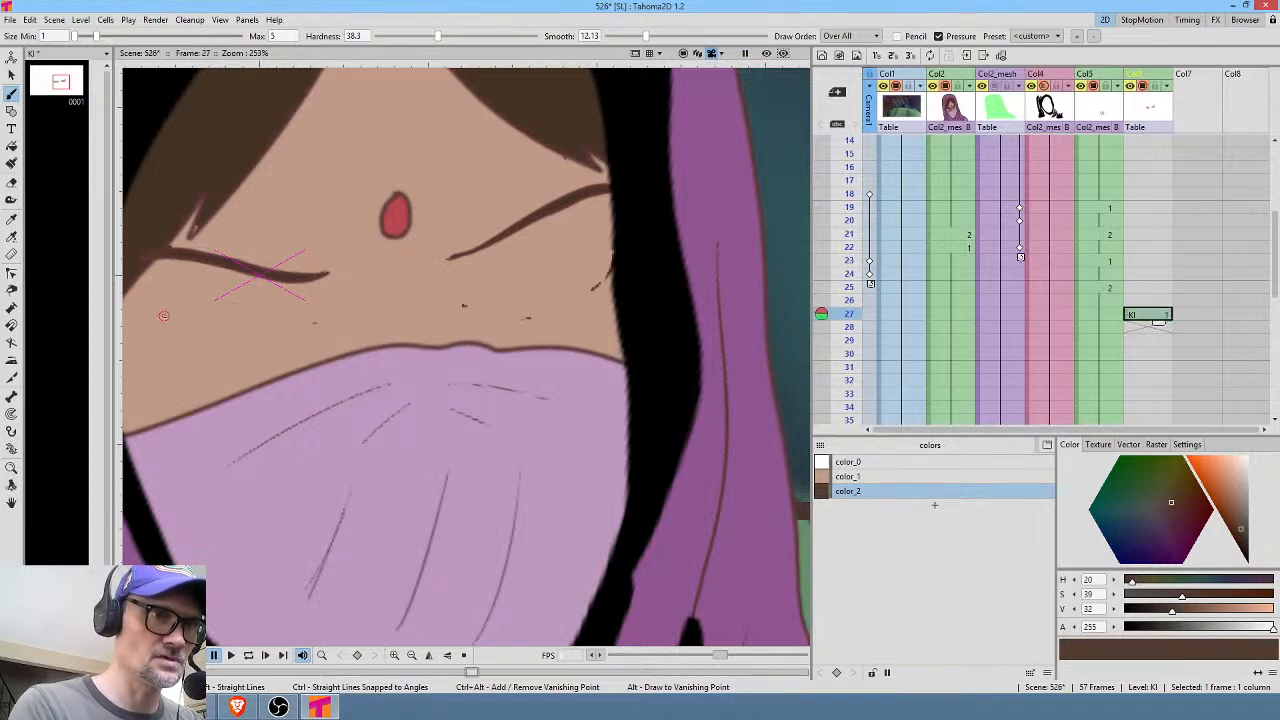
{"action": "key", "text": "comma"}
{"action": "key", "text": "period"}
{"action": "key", "text": "comma"}
{"action": "key", "text": "period"}
Brush curved dark brown closed-lid lines through the guide marks for both eyes at frame 27.
{"action": "mouse_move", "coordinate": [161, 316]}
{"action": "left_mouse_down"}
{"action": "mouse_move", "coordinate": [253, 354]}
{"action": "mouse_move", "coordinate": [317, 322]}
{"action": "left_mouse_up"}
{"action": "mouse_move", "coordinate": [249, 350]}
{"action": "left_mouse_down"}
{"action": "mouse_move", "coordinate": [281, 343]}
{"action": "mouse_move", "coordinate": [252, 352]}
{"action": "mouse_move", "coordinate": [193, 339]}
{"action": "mouse_move", "coordinate": [233, 357]}
{"action": "mouse_move", "coordinate": [165, 320]}
{"action": "left_mouse_up"}
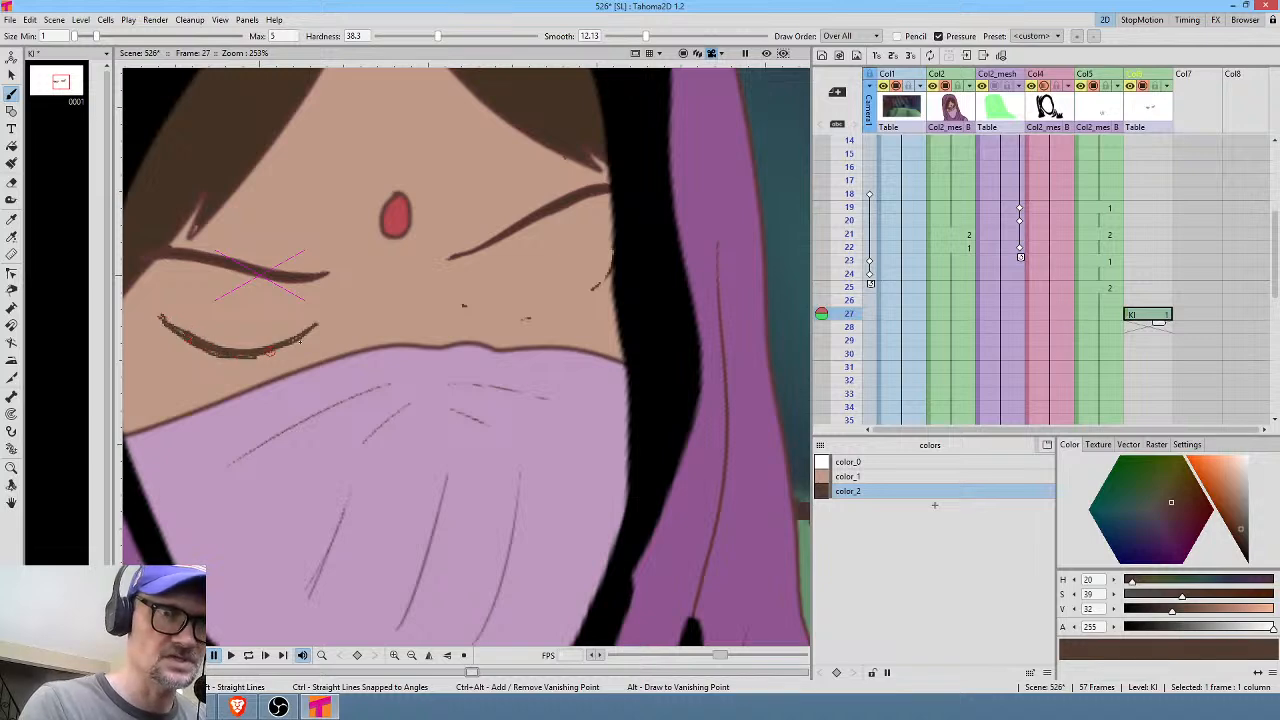
{"action": "mouse_move", "coordinate": [461, 305]}
{"action": "left_mouse_down"}
{"action": "mouse_move", "coordinate": [547, 311]}
{"action": "mouse_move", "coordinate": [613, 268]}
{"action": "mouse_move", "coordinate": [554, 308]}
{"action": "mouse_move", "coordinate": [464, 309]}
{"action": "mouse_move", "coordinate": [533, 318]}
{"action": "mouse_move", "coordinate": [486, 314]}
{"action": "mouse_move", "coordinate": [581, 298]}
{"action": "mouse_move", "coordinate": [535, 318]}
{"action": "mouse_move", "coordinate": [604, 284]}
{"action": "left_mouse_up"}
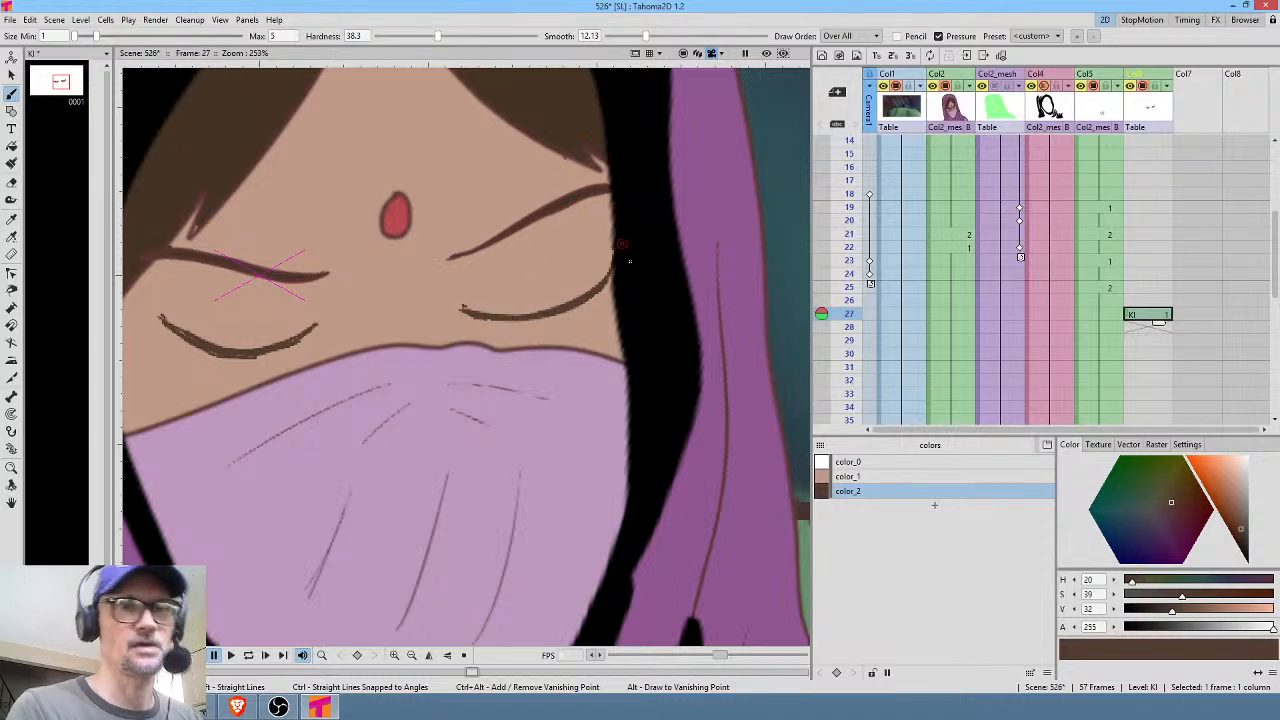
{"action": "left_click", "coordinate": [884, 478]}
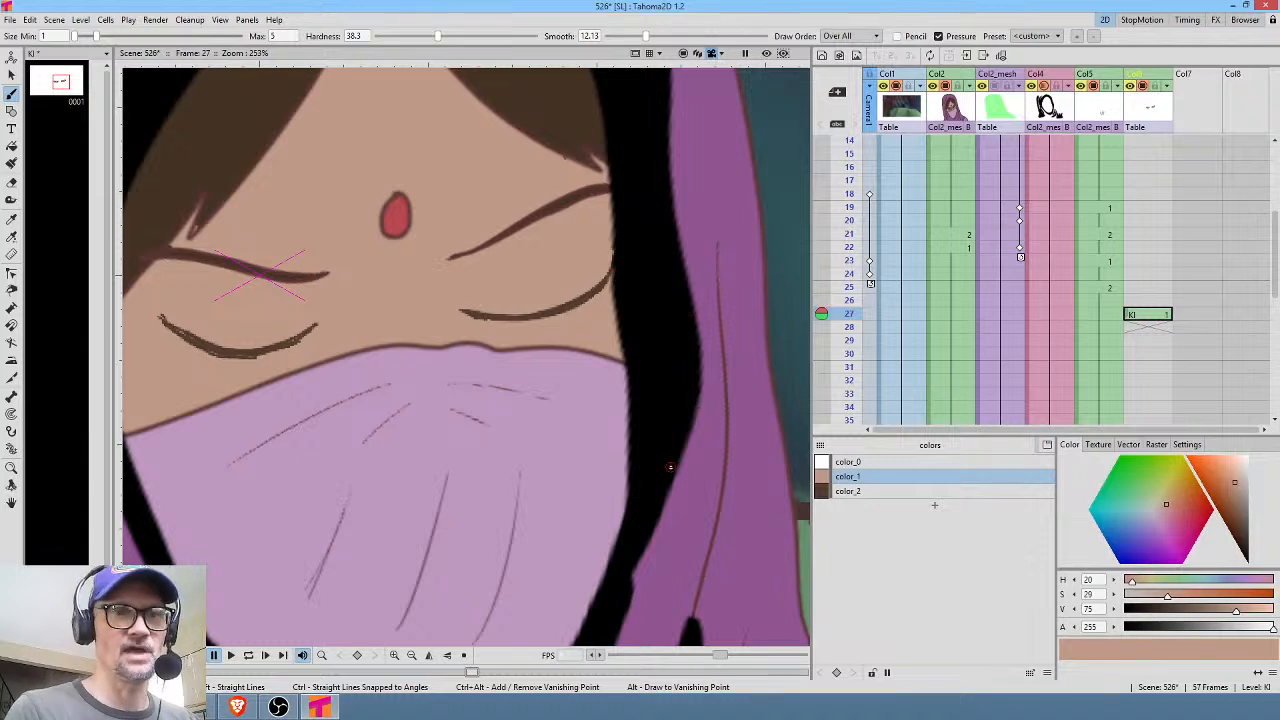
{"action": "left_click", "coordinate": [920, 491]}
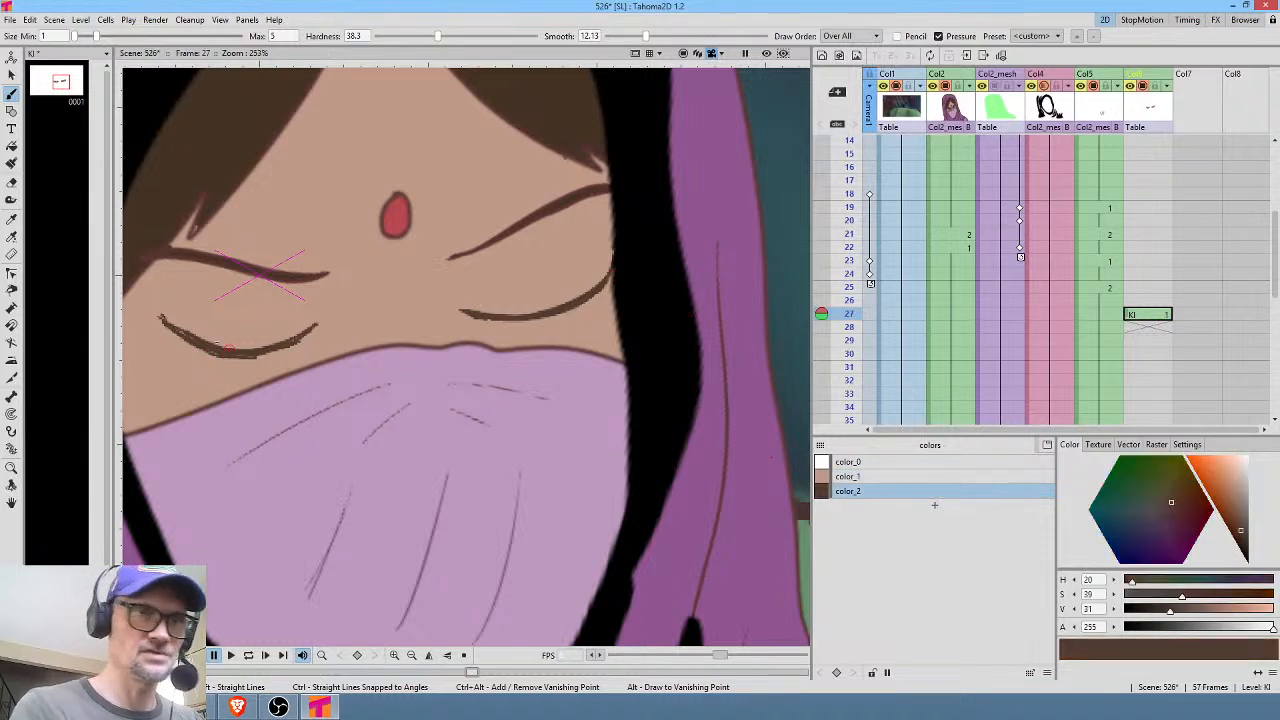
{"action": "scroll", "coordinate": [607, 240], "scroll_direction": "down", "scroll_amount": 5}
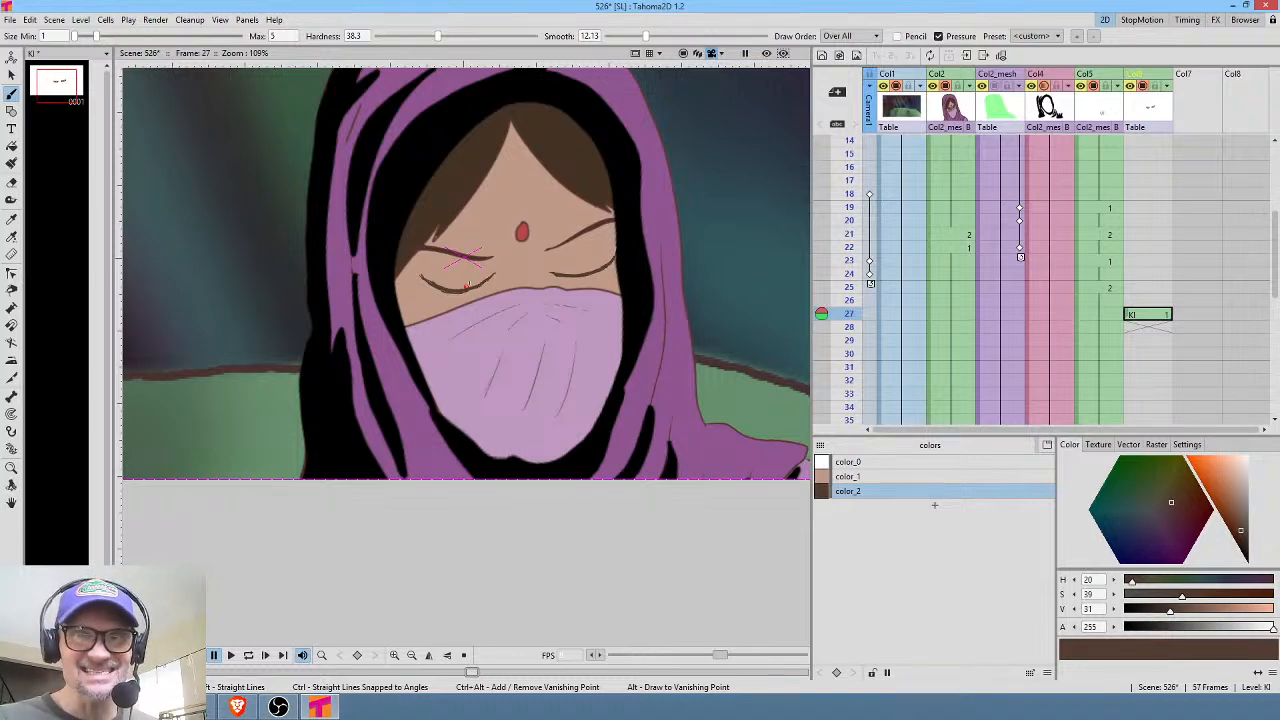
Show the Stage Schematic and move the Col6 node up, clear of the KF_mesh node.
{"action": "key", "text": "alt+s"}
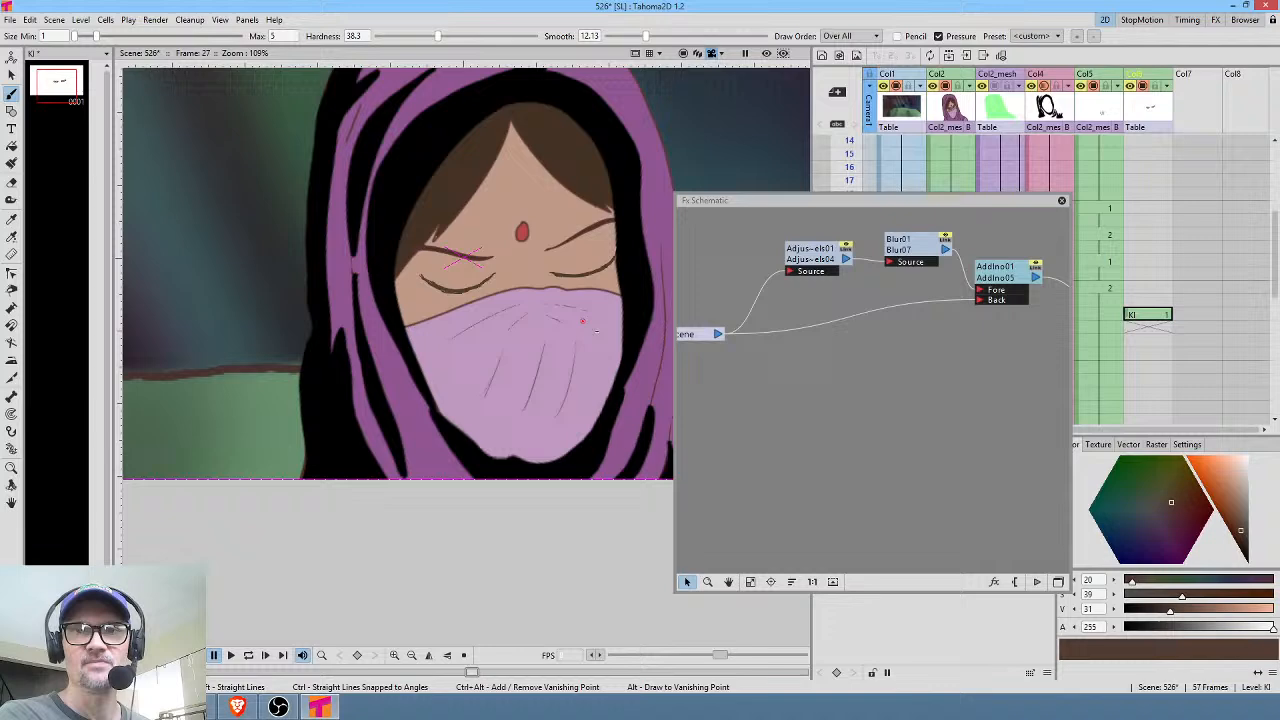
{"action": "left_click", "coordinate": [1058, 581]}
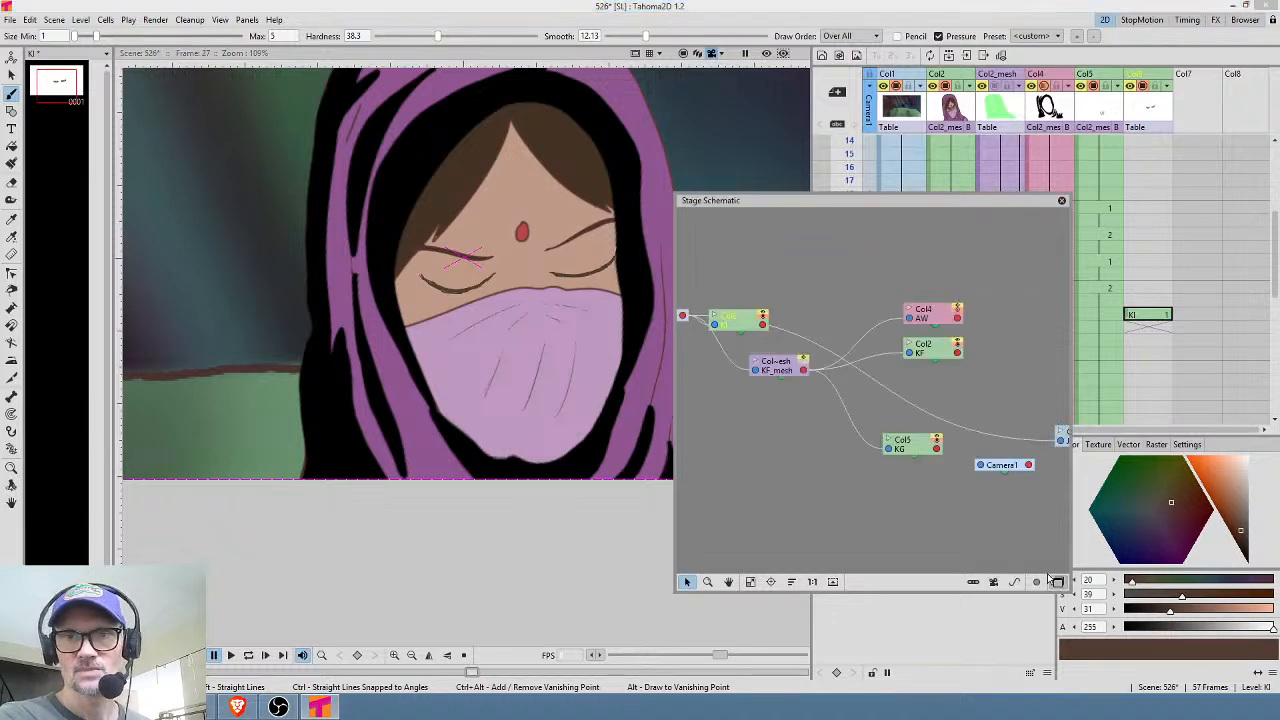
{"action": "left_click_drag", "start_coordinate": [747, 326], "coordinate": [771, 279]}
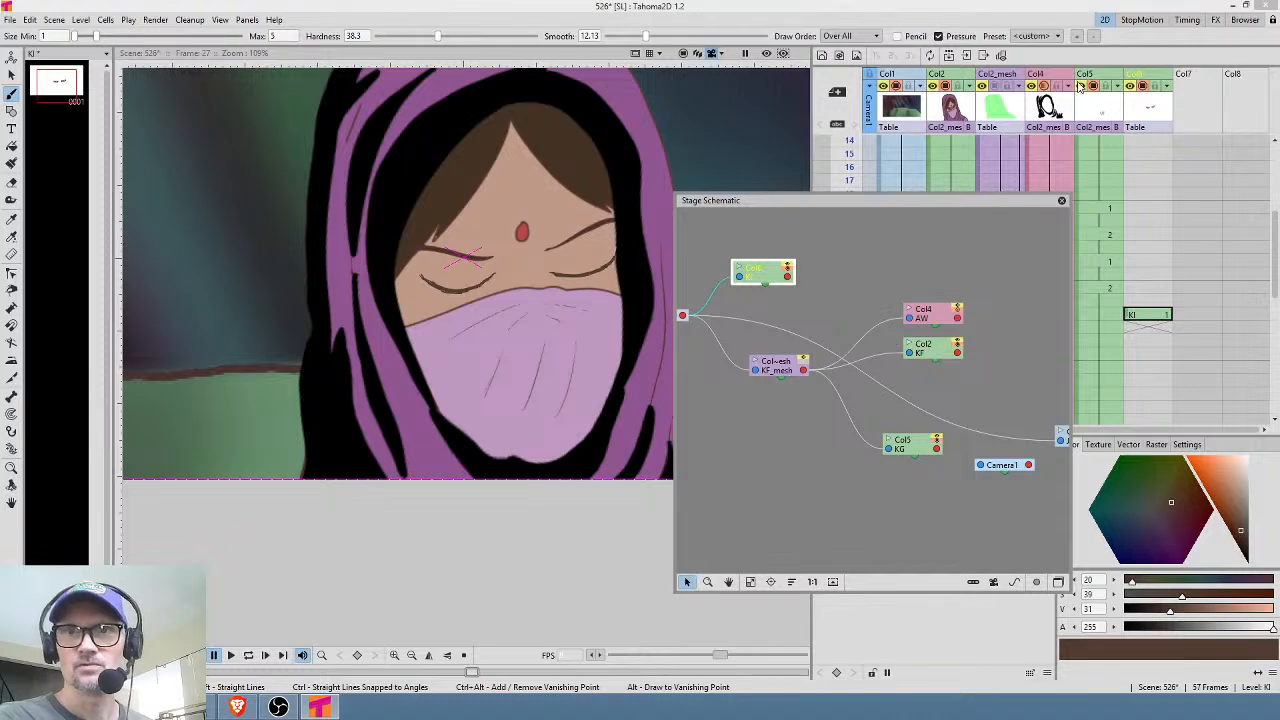
Rename the Col6 column that holds the closed-eye drawing as blink.
{"action": "double_click", "coordinate": [1145, 76]}
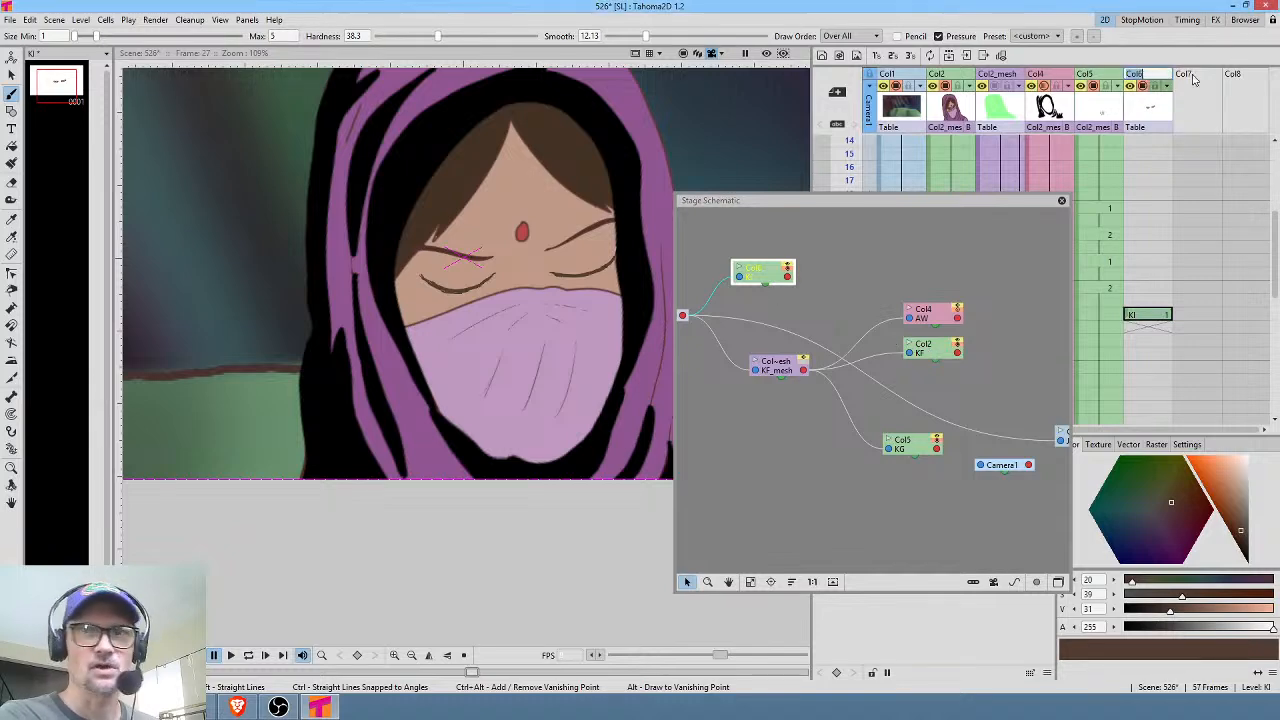
{"action": "type", "text": "blin"}
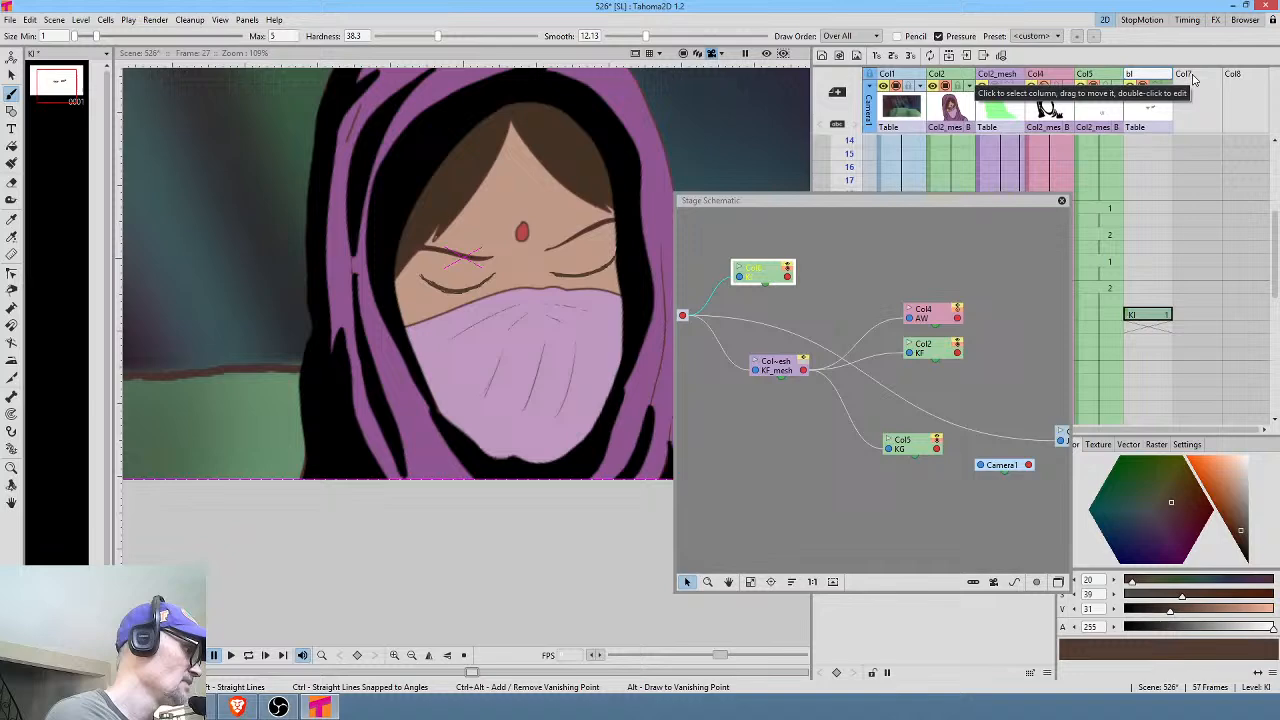
{"action": "type", "text": "k"}
{"action": "key", "text": "Return"}
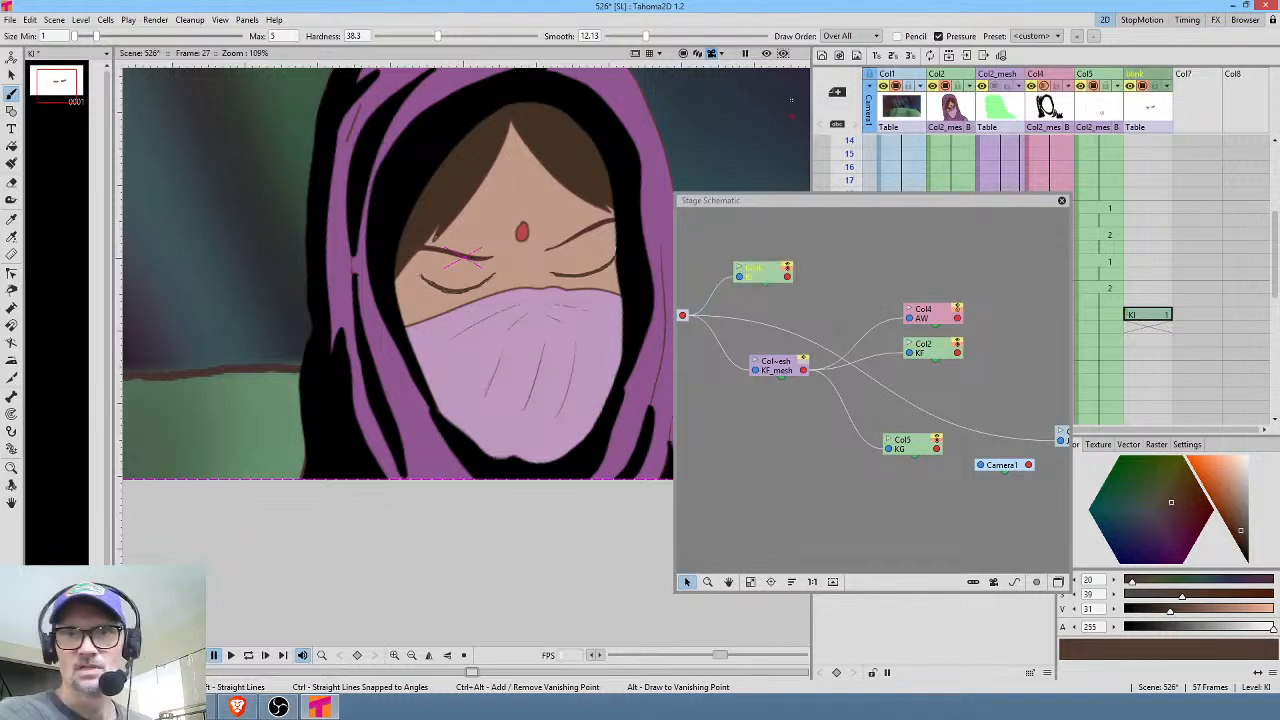
Link the blink node to the KF_mesh node so it follows the head mesh, and close the Stage Schematic.
{"action": "left_click_drag", "start_coordinate": [760, 281], "coordinate": [803, 369]}
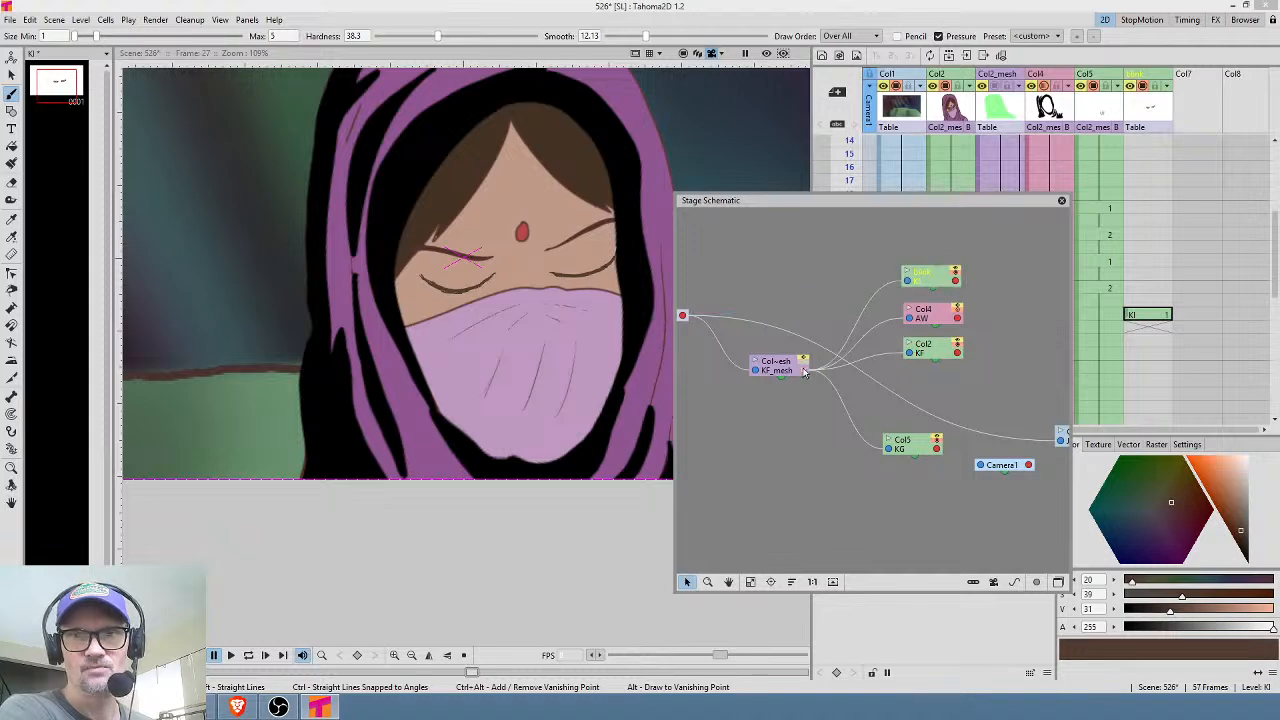
{"action": "left_click", "coordinate": [1147, 316]}
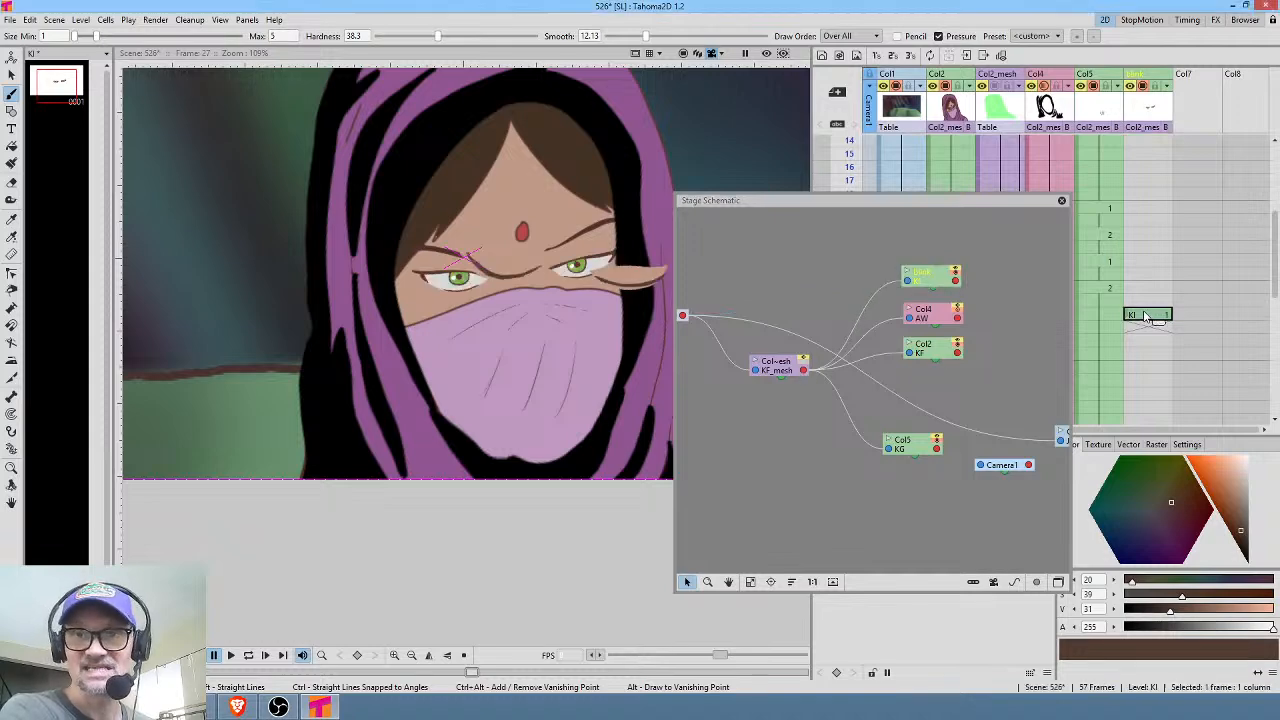
{"action": "left_click", "coordinate": [1061, 200]}
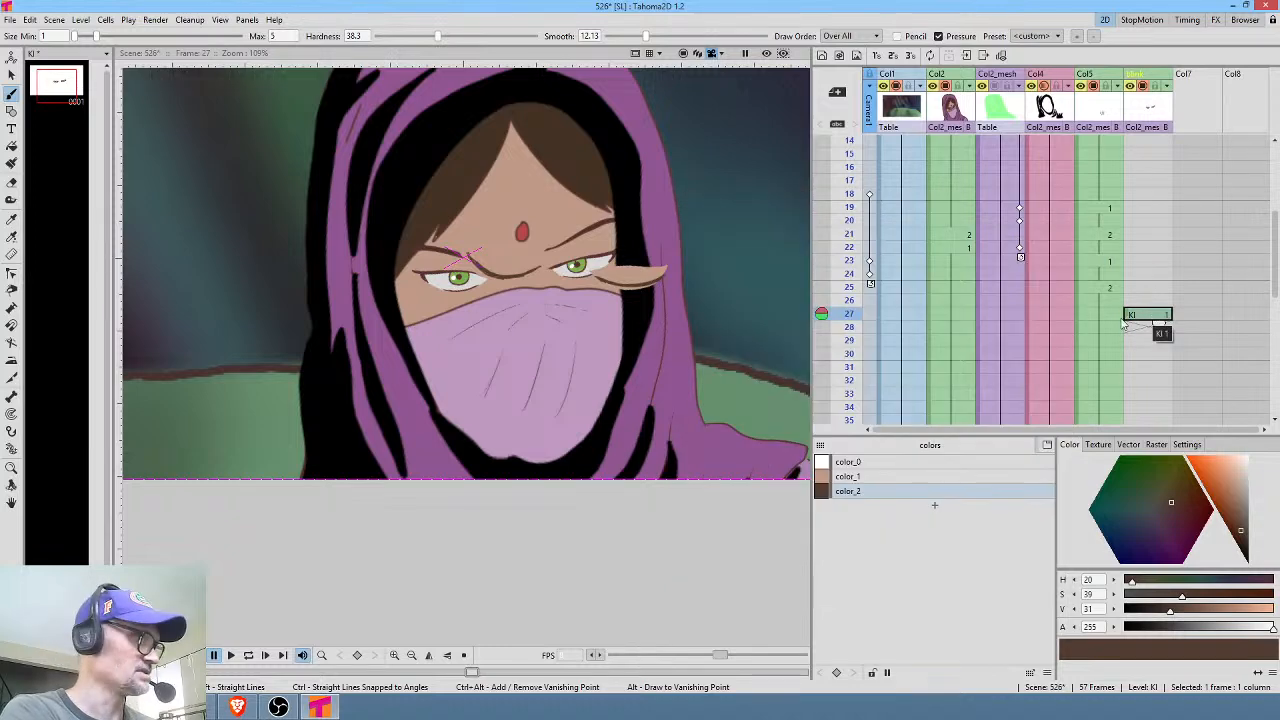
Using the Animate tool in All mode, place the closed-eye drawing over the eyes at X -65.91 px, Y -3.92 px, rotated 11.01°.
{"action": "key", "text": "a"}
{"action": "left_click", "coordinate": [85, 36]}
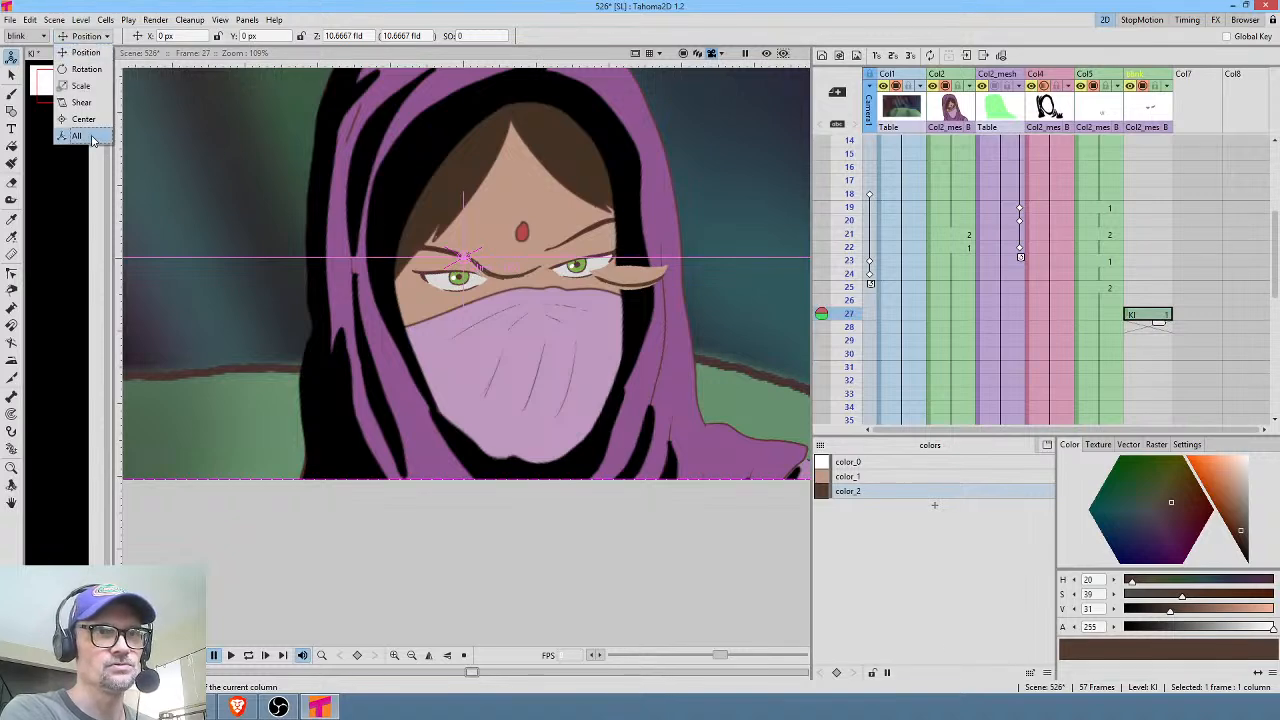
{"action": "left_click", "coordinate": [91, 138]}
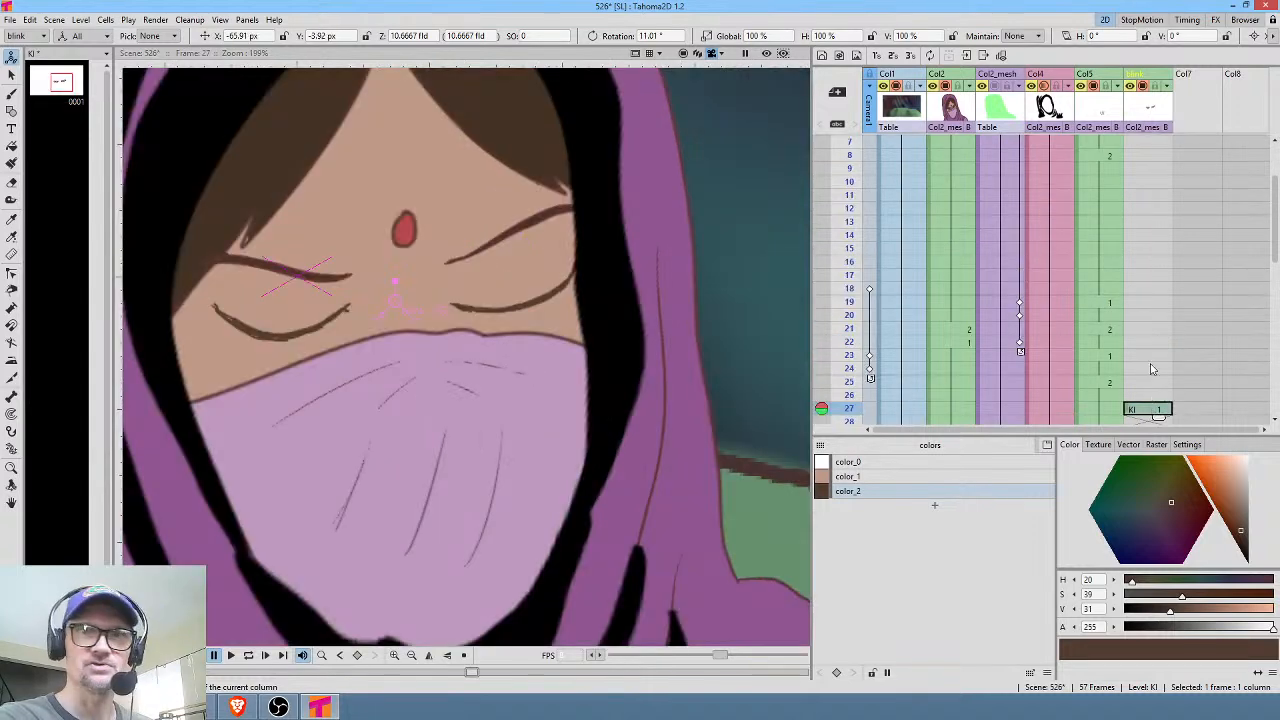
Paste the closed-eye drawing into frame 4 of the blink column and check the blink by scrubbing to frame 7.
{"action": "scroll", "coordinate": [1137, 253], "scroll_direction": "up", "scroll_amount": 3}
{"action": "left_click_drag", "start_coordinate": [843, 143], "coordinate": [857, 187]}
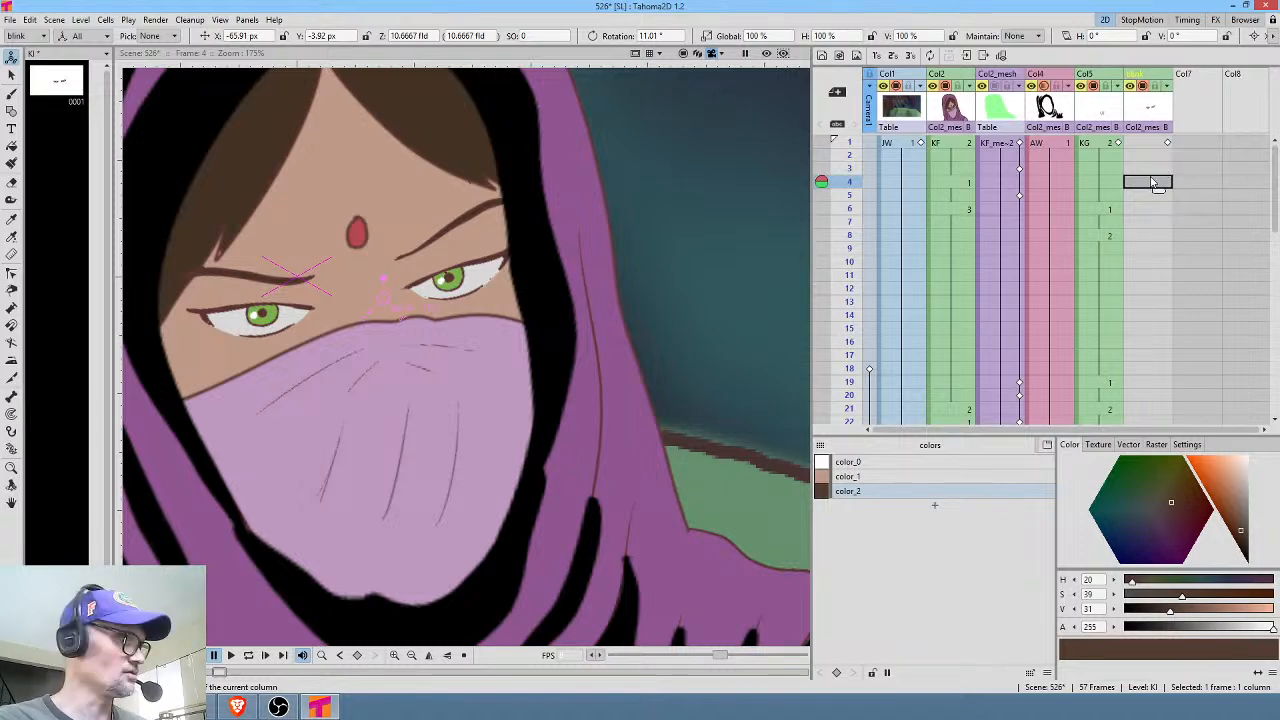
{"action": "key", "text": "ctrl+v"}
{"action": "mouse_move", "coordinate": [850, 154]}
{"action": "left_mouse_down"}
{"action": "mouse_move", "coordinate": [830, 183]}
{"action": "mouse_move", "coordinate": [828, 262]}
{"action": "mouse_move", "coordinate": [831, 135]}
{"action": "mouse_move", "coordinate": [826, 264]}
{"action": "mouse_move", "coordinate": [823, 110]}
{"action": "mouse_move", "coordinate": [820, 226]}
{"action": "left_mouse_up"}
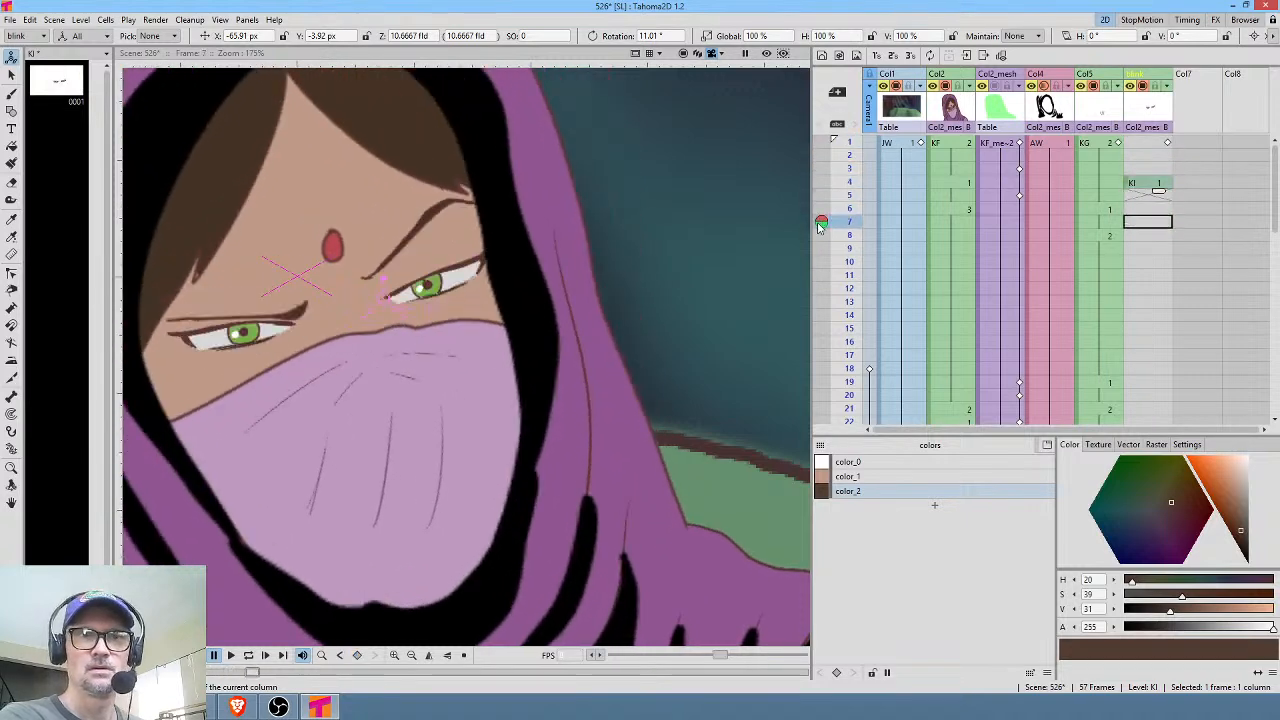
Add a second blink by exposing drawing 1 at frame 30 of the blink column.
{"action": "left_click", "coordinate": [1151, 184]}
{"action": "scroll", "coordinate": [1147, 256], "scroll_direction": "down", "scroll_amount": 2}
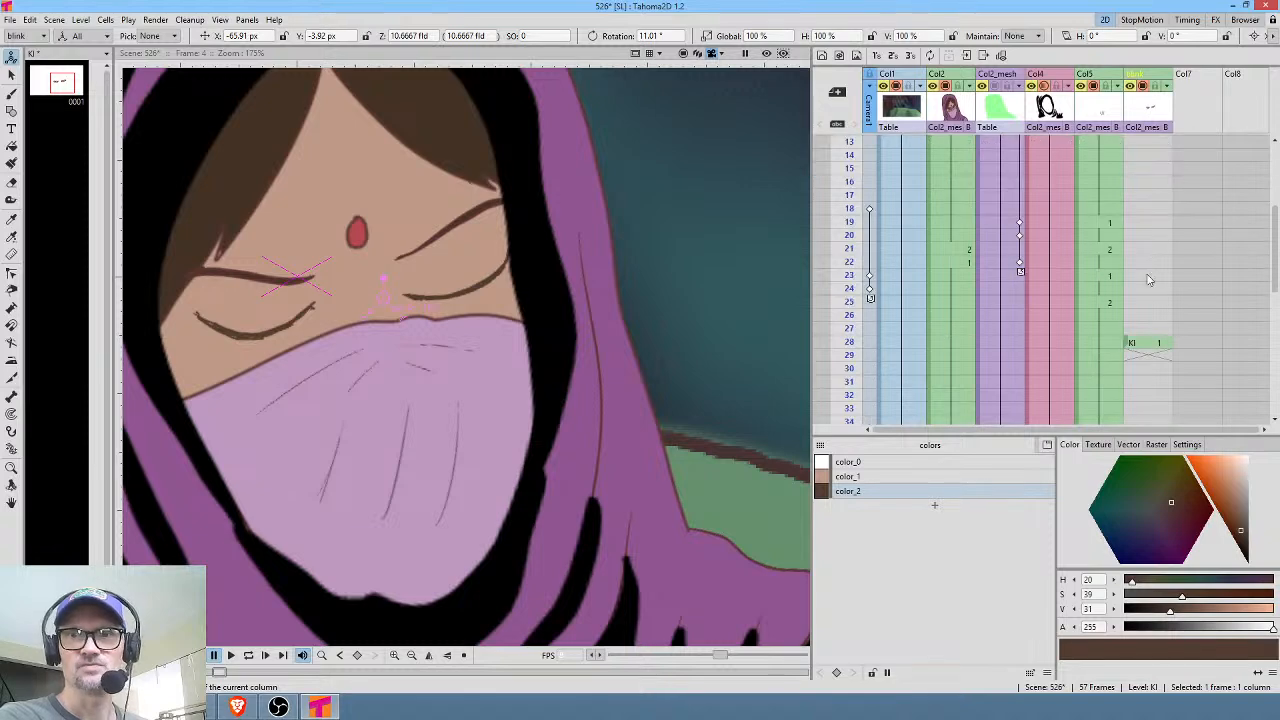
{"action": "left_click", "coordinate": [1143, 345]}
{"action": "left_click_drag", "start_coordinate": [843, 213], "coordinate": [864, 369]}
{"action": "left_click", "coordinate": [1152, 369]}
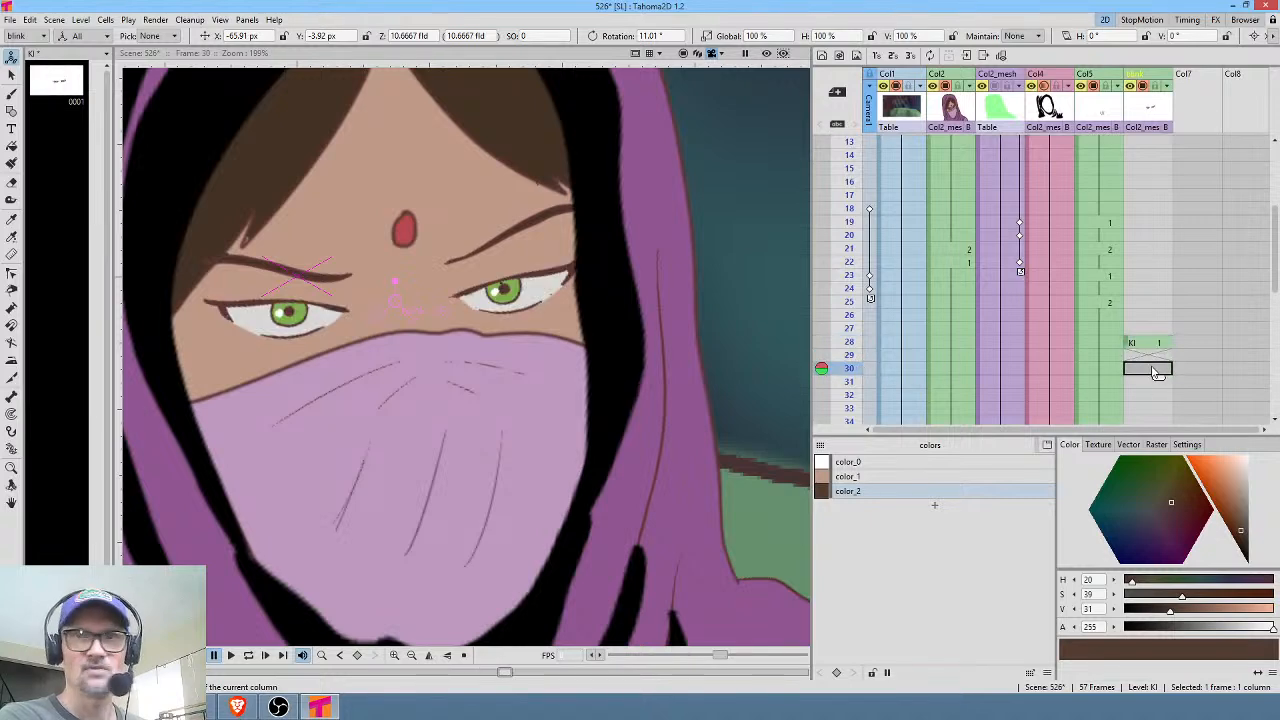
{"action": "type", "text": "1"}
{"action": "key", "text": "Return"}
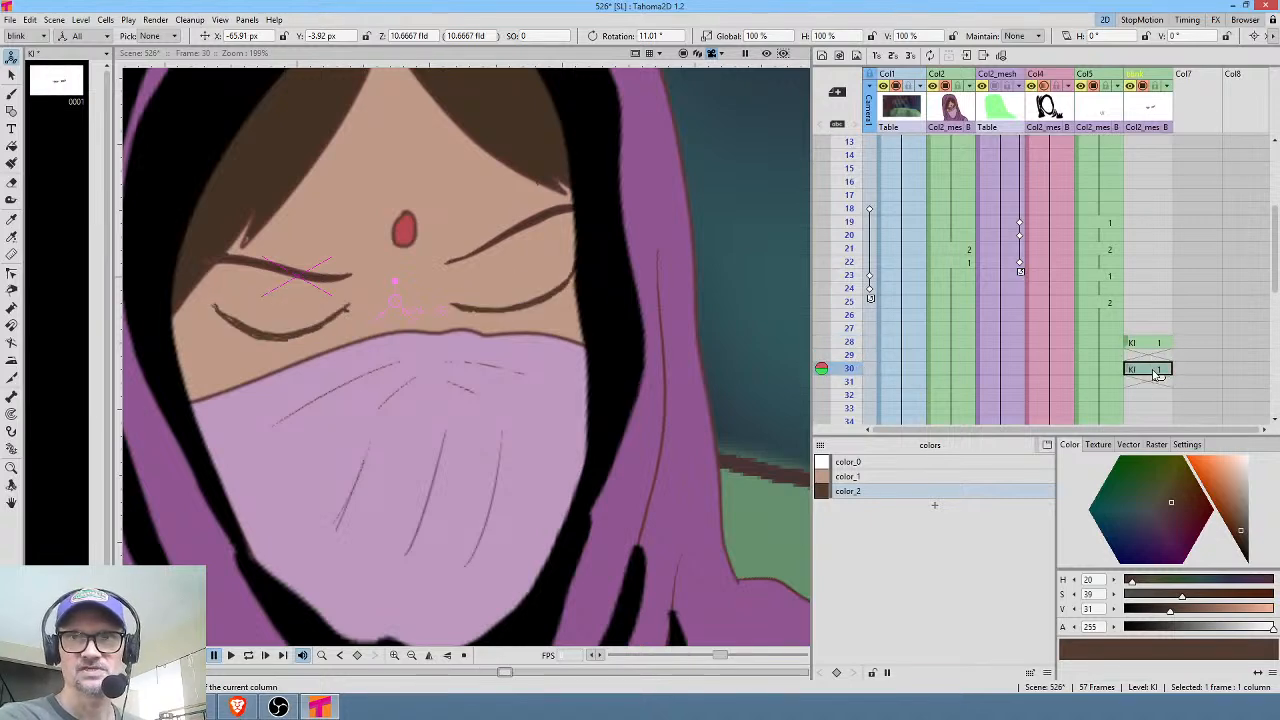
Scrub the frames around the double blink and go to frame 26.
{"action": "mouse_move", "coordinate": [847, 265]}
{"action": "left_mouse_down"}
{"action": "mouse_move", "coordinate": [848, 398]}
{"action": "mouse_move", "coordinate": [847, 290]}
{"action": "left_mouse_up"}
{"action": "left_click", "coordinate": [835, 262]}
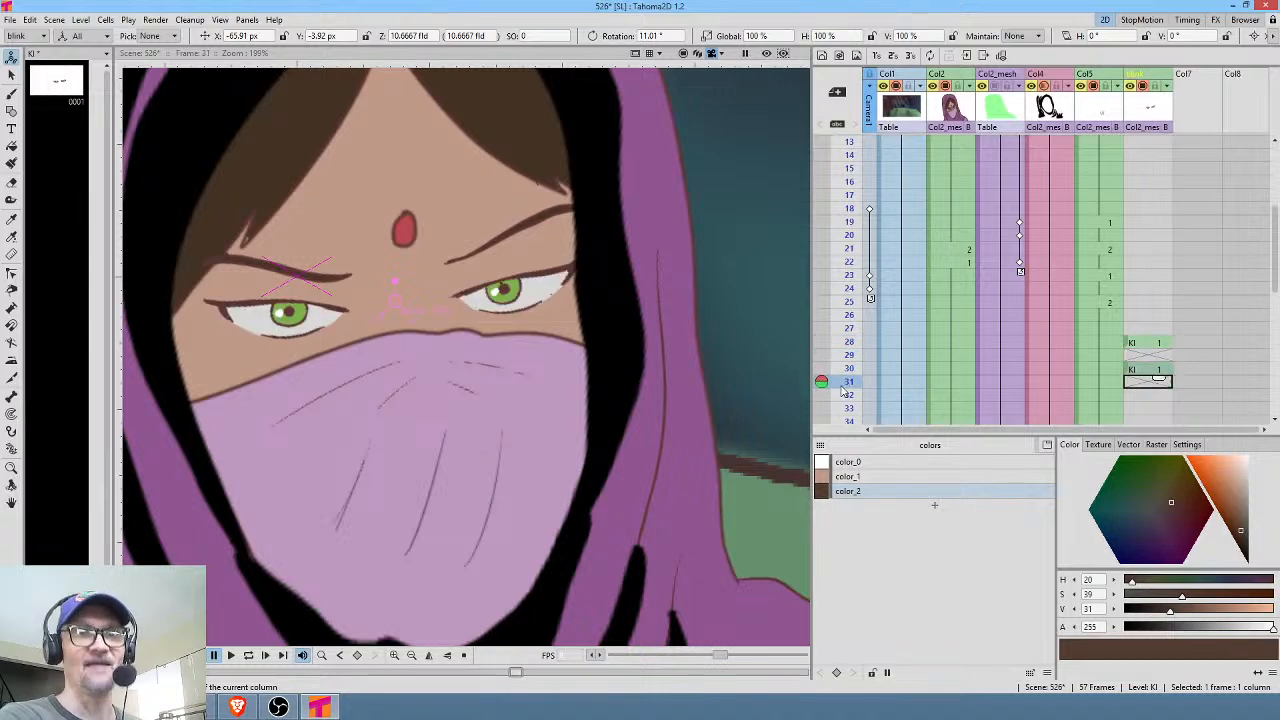
{"action": "left_click", "coordinate": [842, 315]}
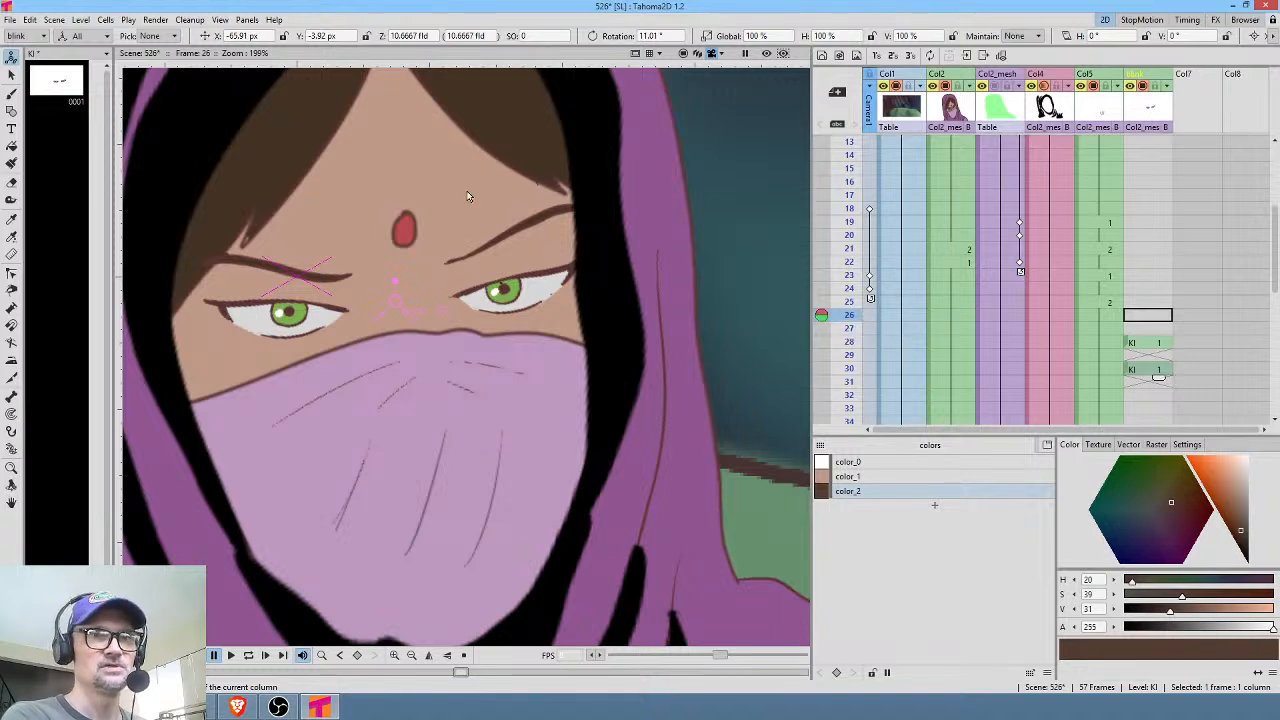
{"action": "scroll", "coordinate": [474, 193], "scroll_direction": "down", "scroll_amount": 2}
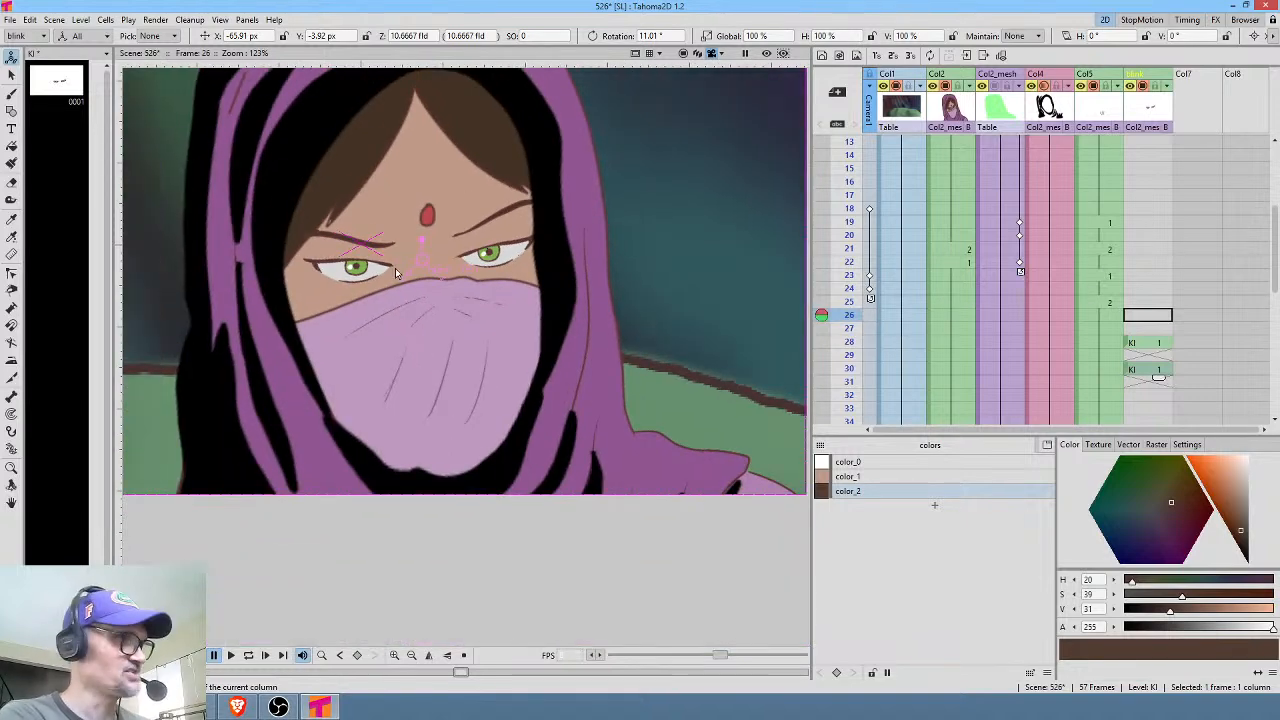
Preview frame 26 with the effects rendered, and save the scene together with its levels.
{"action": "left_click", "coordinate": [766, 53]}
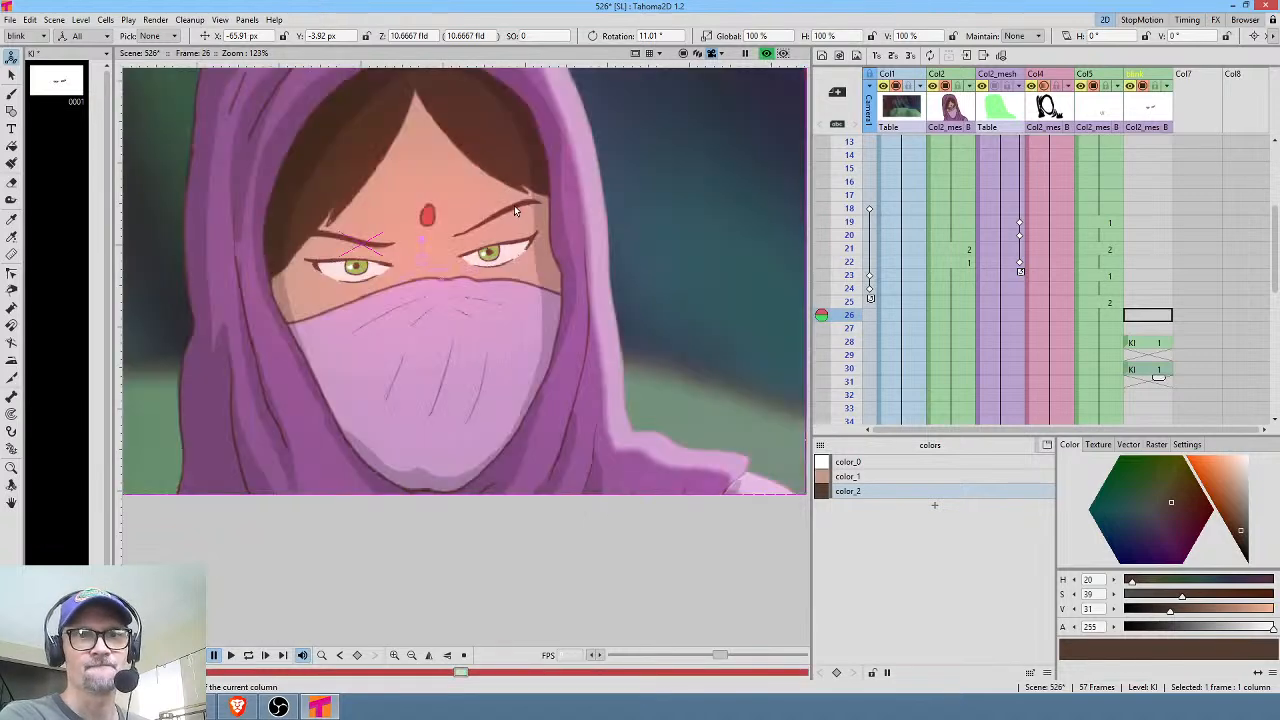
{"action": "scroll", "coordinate": [514, 205], "scroll_direction": "down", "scroll_amount": 1}
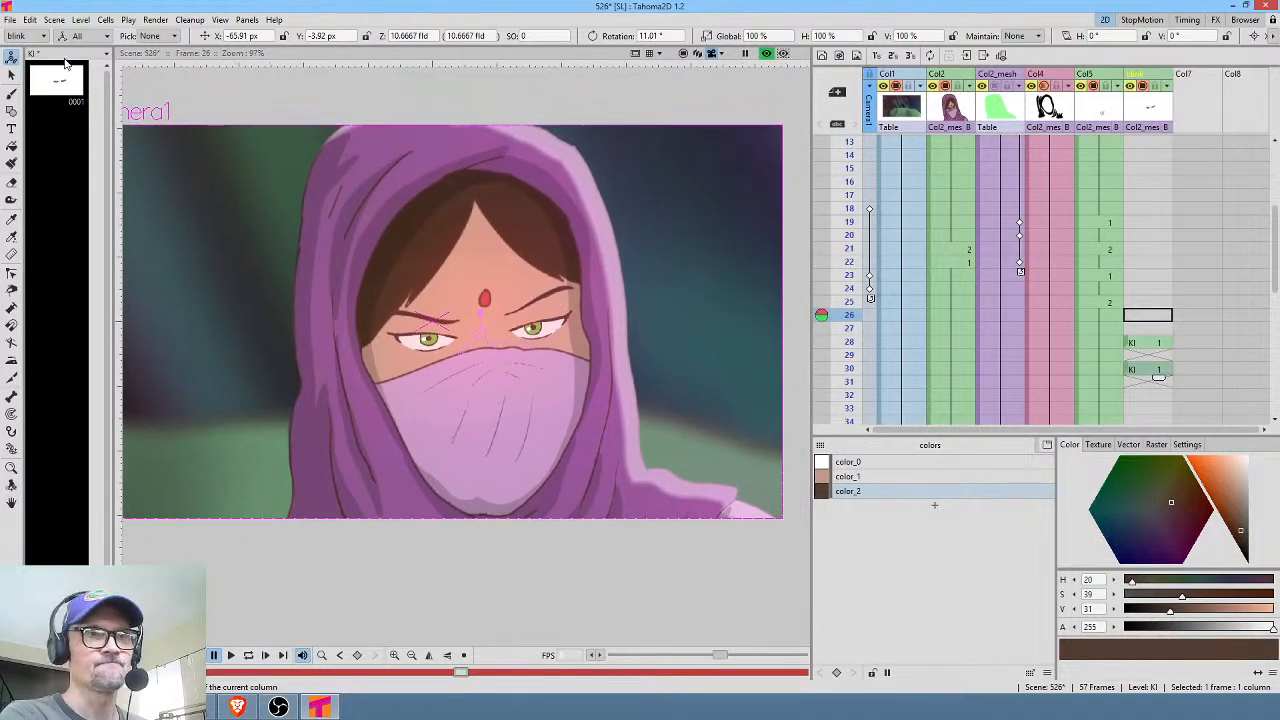
{"action": "left_click", "coordinate": [10, 20]}
{"action": "left_click", "coordinate": [31, 68]}
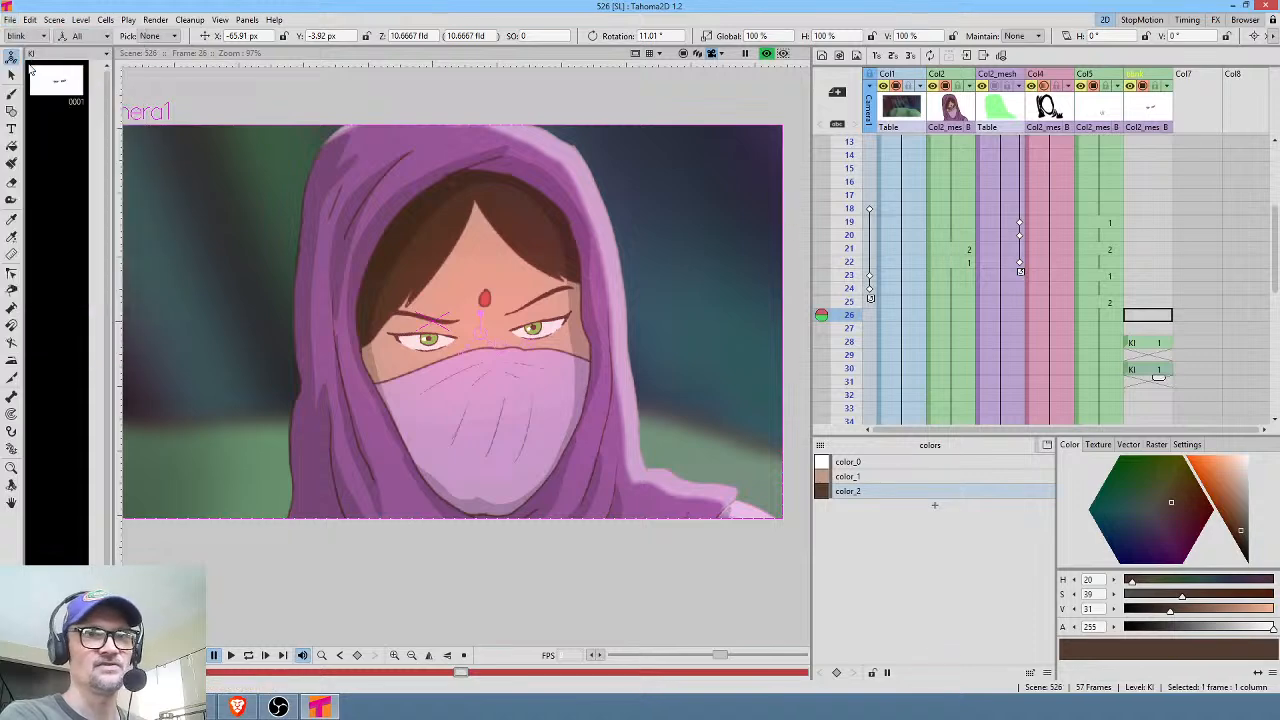
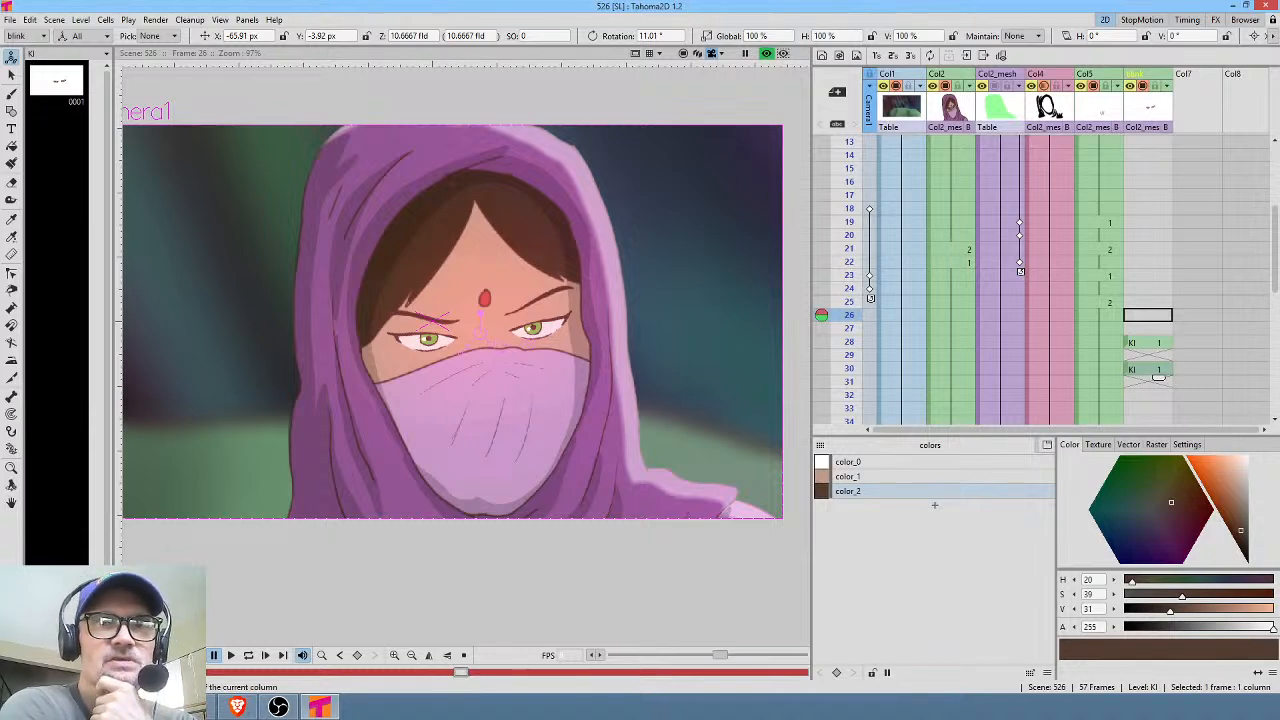
Compare the rendered preview with the plain view and scrub through the blink frames up to frame 35.
{"action": "left_click", "coordinate": [767, 54]}
{"action": "left_click", "coordinate": [767, 54]}
{"action": "left_click", "coordinate": [767, 54]}
{"action": "left_click", "coordinate": [767, 54]}
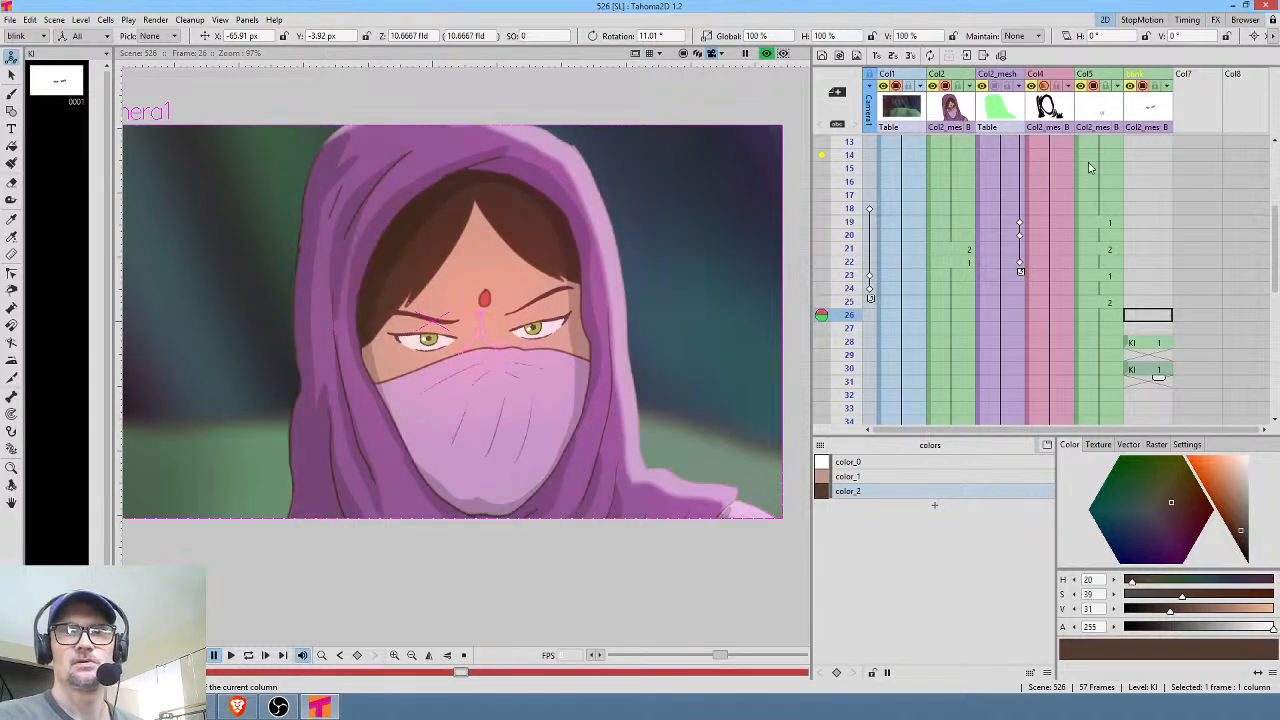
{"action": "scroll", "coordinate": [1165, 256], "scroll_direction": "down", "scroll_amount": 2}
{"action": "left_click_drag", "start_coordinate": [851, 235], "coordinate": [851, 341]}
{"action": "left_click", "coordinate": [766, 55]}
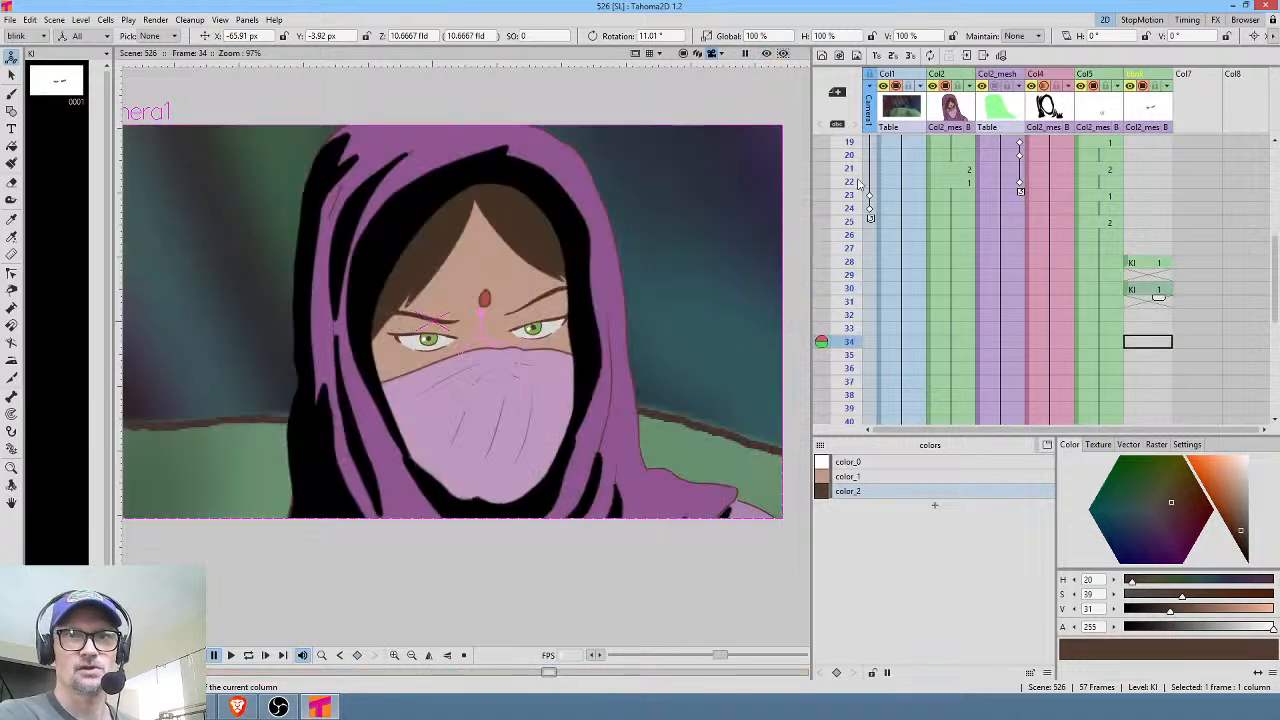
{"action": "left_click_drag", "start_coordinate": [851, 153], "coordinate": [855, 354]}
Create a new Vector Level with default settings at frame 35 of the empty Col7 column.
{"action": "left_click_drag", "start_coordinate": [1096, 237], "coordinate": [1009, 225]}
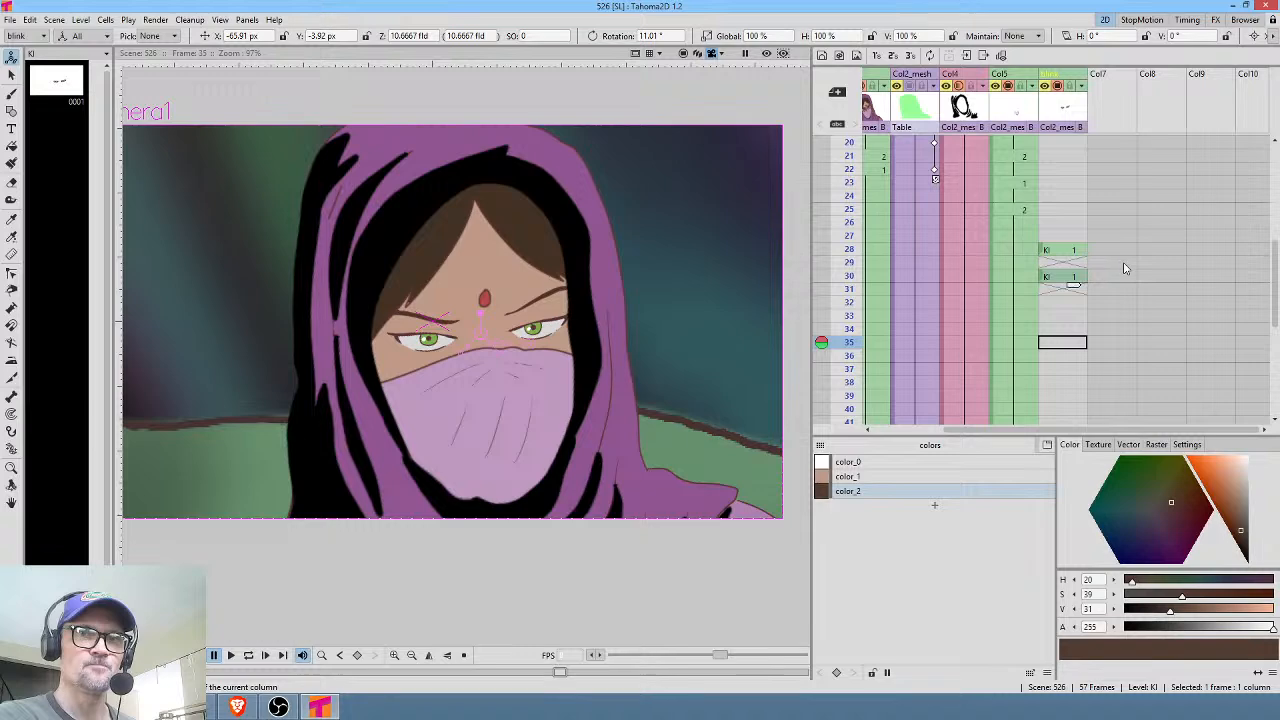
{"action": "left_click", "coordinate": [1111, 347]}
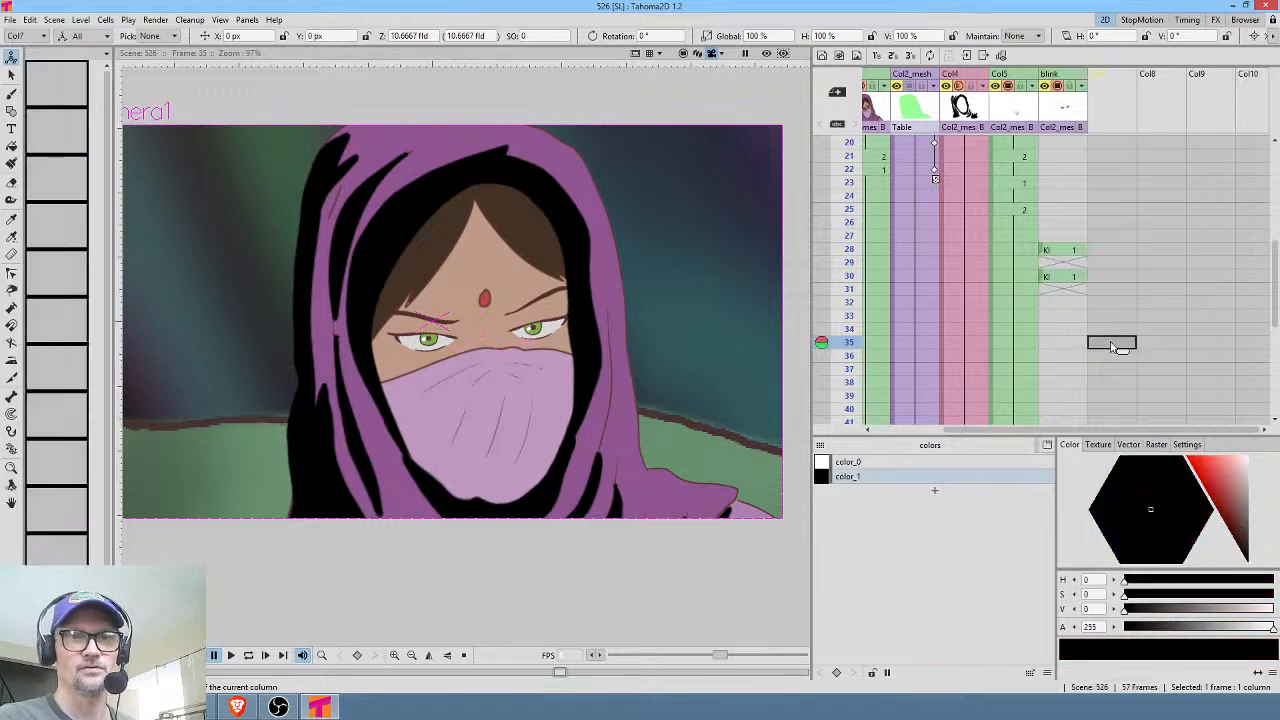
{"action": "left_click", "coordinate": [822, 56]}
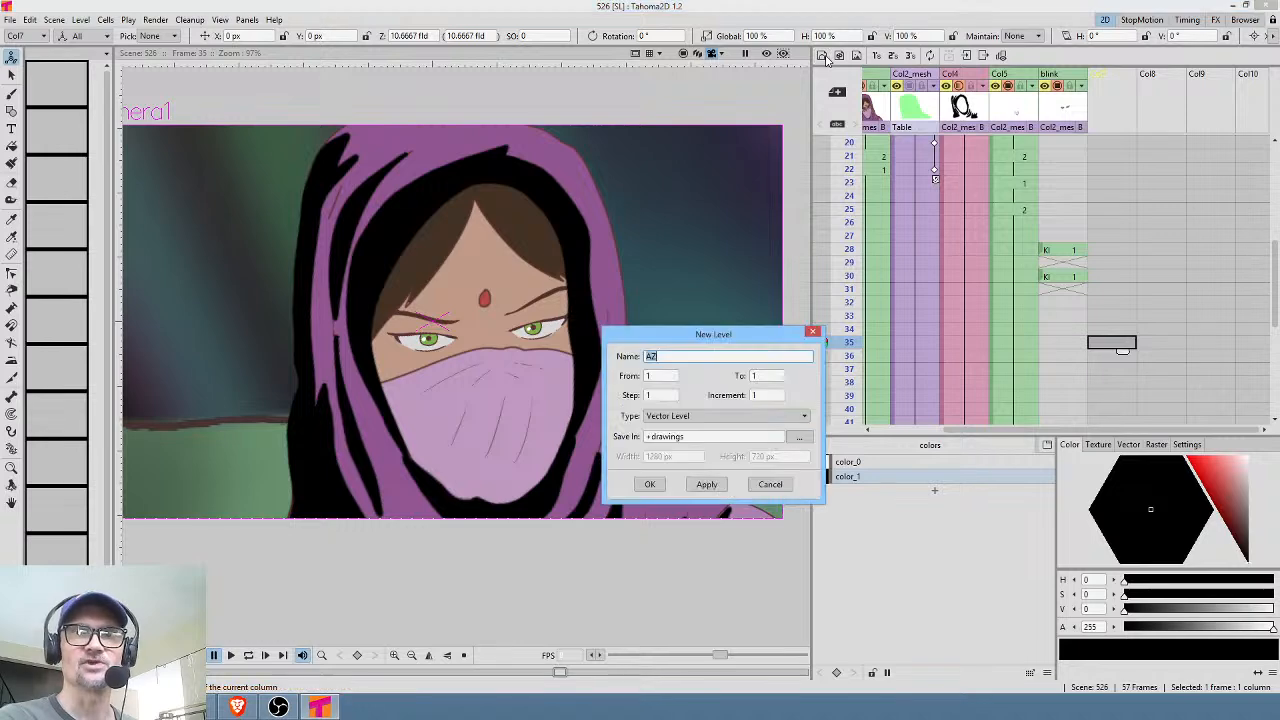
{"action": "left_click", "coordinate": [650, 486]}
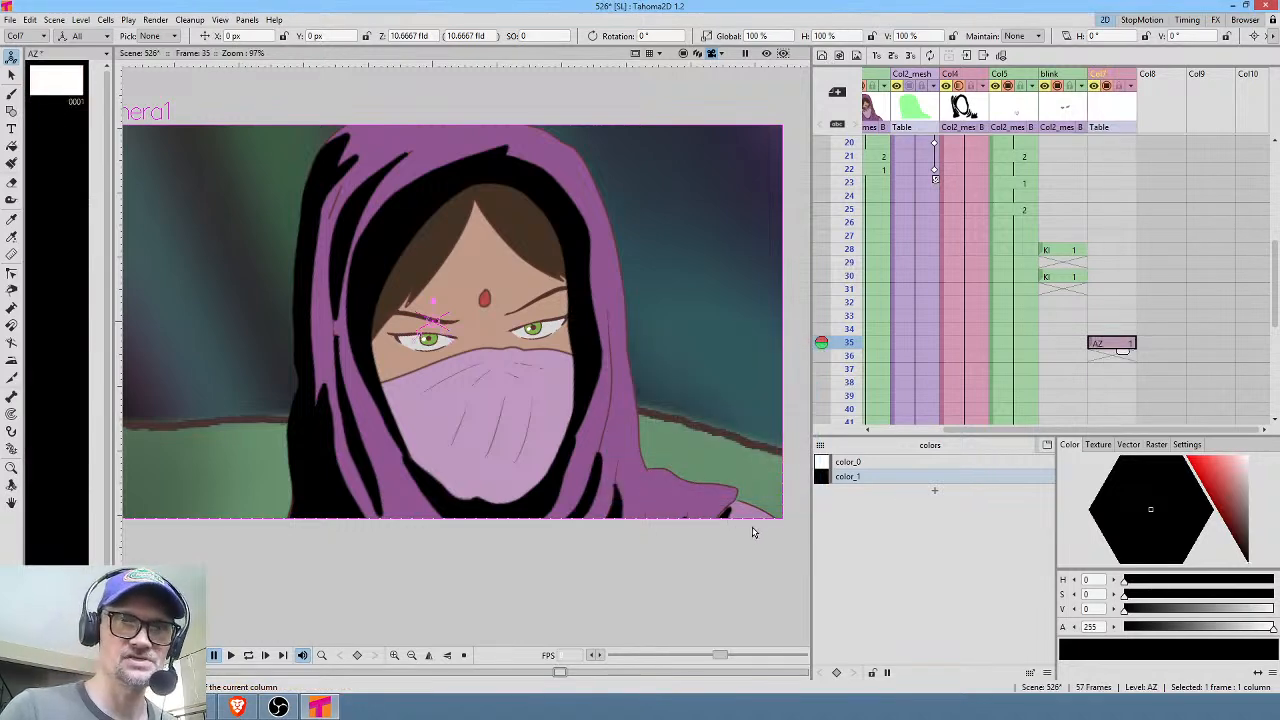
Brush an auto-filled silhouette around the hooded figure in color_1, and set that colour's alpha to 51.
{"action": "key", "text": "b"}
{"action": "mouse_move", "coordinate": [761, 540]}
{"action": "left_mouse_down"}
{"action": "mouse_move", "coordinate": [637, 457]}
{"action": "mouse_move", "coordinate": [614, 287]}
{"action": "mouse_move", "coordinate": [584, 196]}
{"action": "mouse_move", "coordinate": [551, 152]}
{"action": "mouse_move", "coordinate": [483, 119]}
{"action": "mouse_move", "coordinate": [406, 119]}
{"action": "mouse_move", "coordinate": [325, 170]}
{"action": "left_mouse_up"}
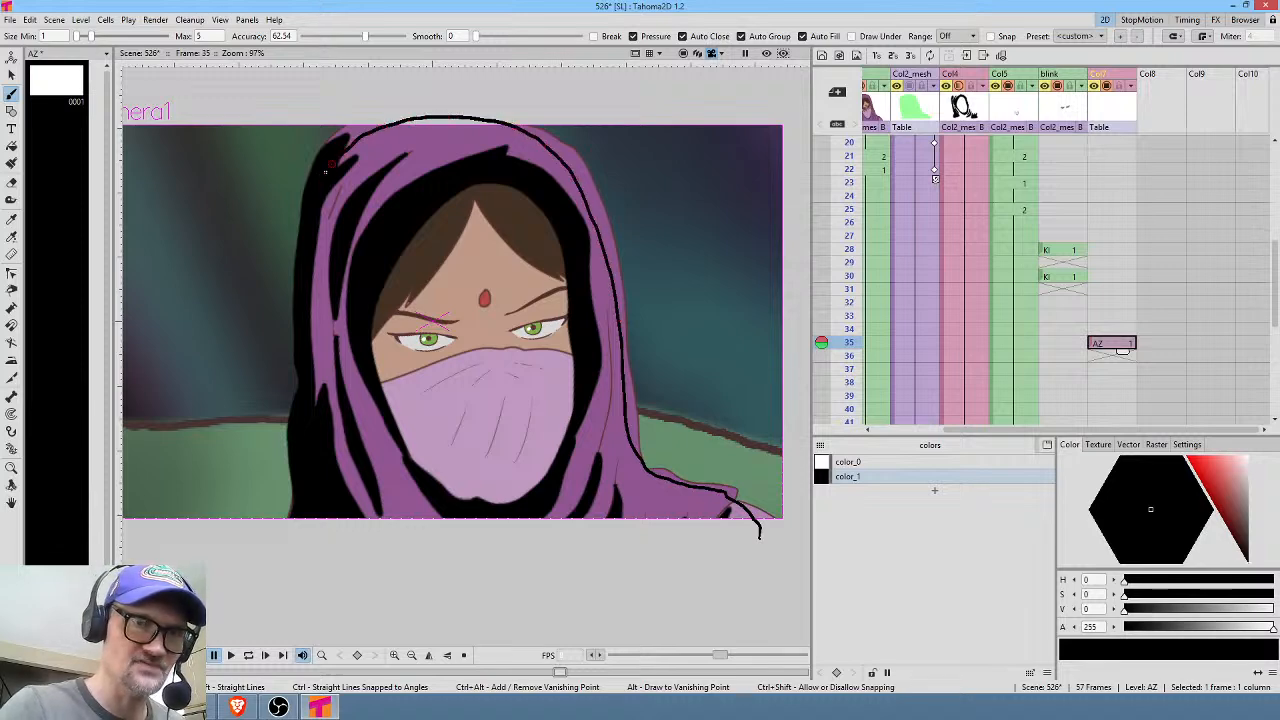
{"action": "mouse_move", "coordinate": [300, 519]}
{"action": "left_mouse_down"}
{"action": "mouse_move", "coordinate": [444, 583]}
{"action": "mouse_move", "coordinate": [743, 542]}
{"action": "left_mouse_up"}
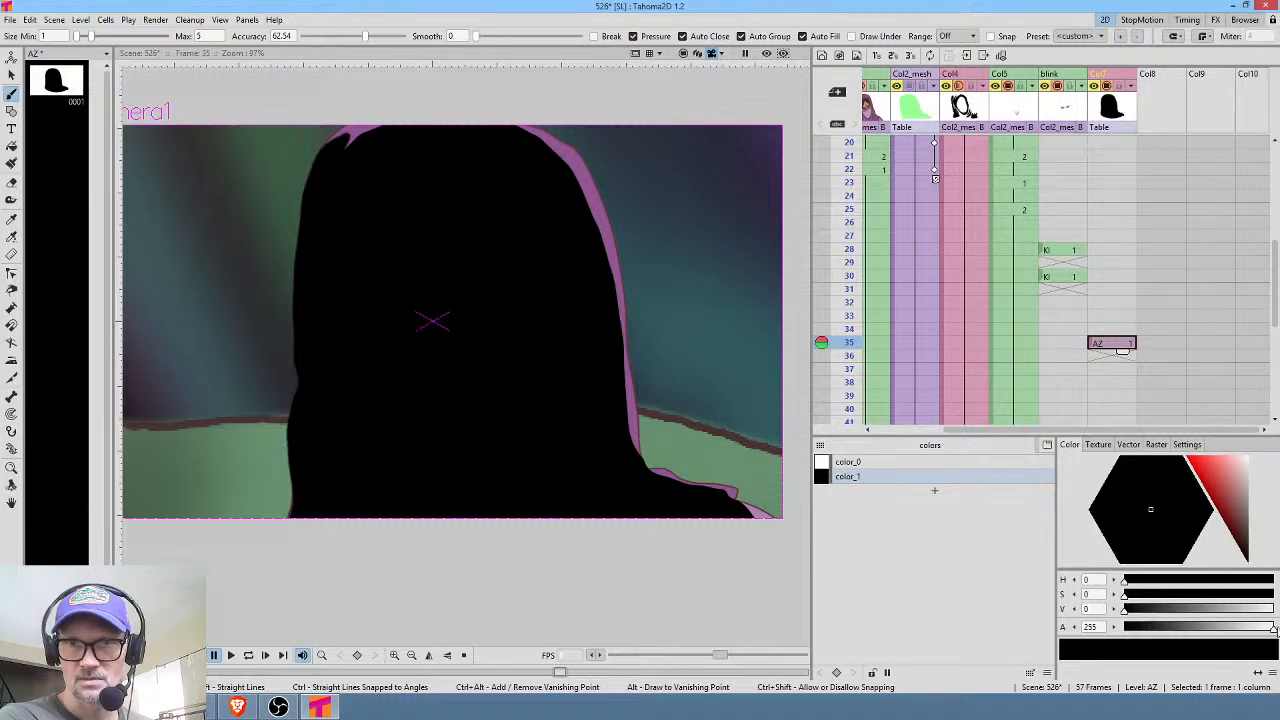
{"action": "left_click_drag", "start_coordinate": [1272, 633], "coordinate": [1157, 627]}
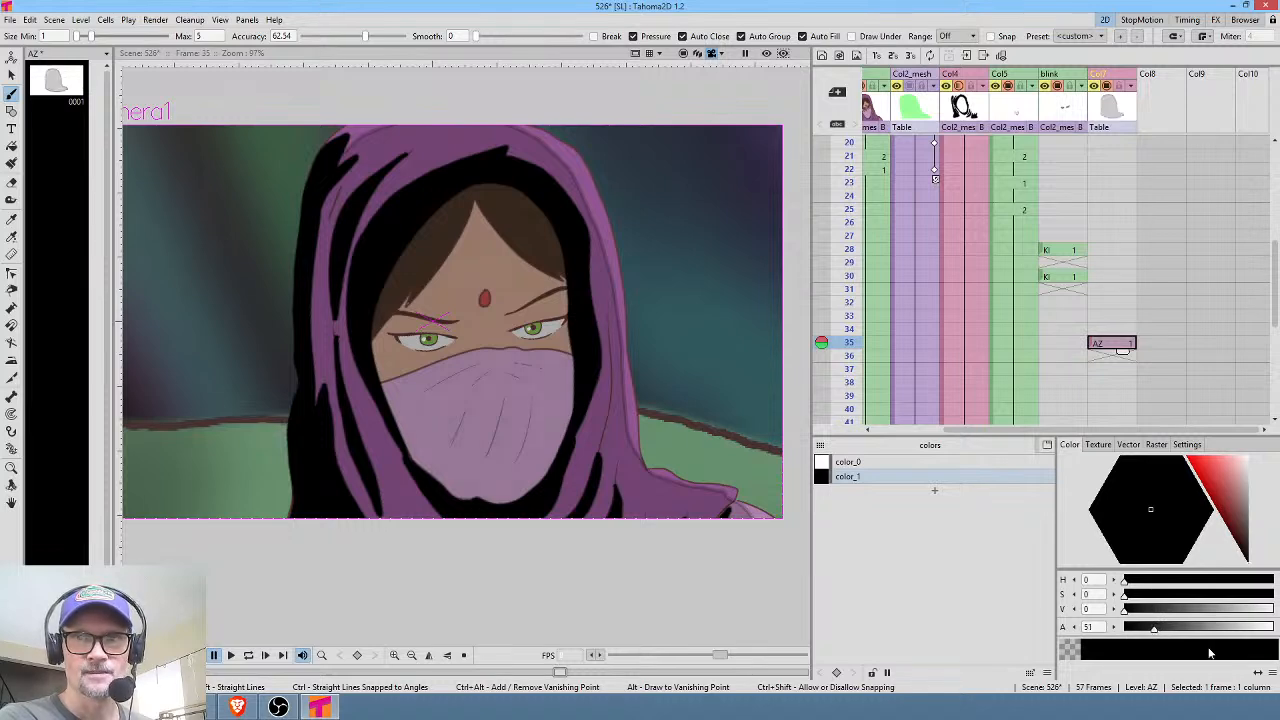
Compare the rendered preview of frame 35 with the plain view to check the shadow silhouette.
{"action": "key", "text": "a"}
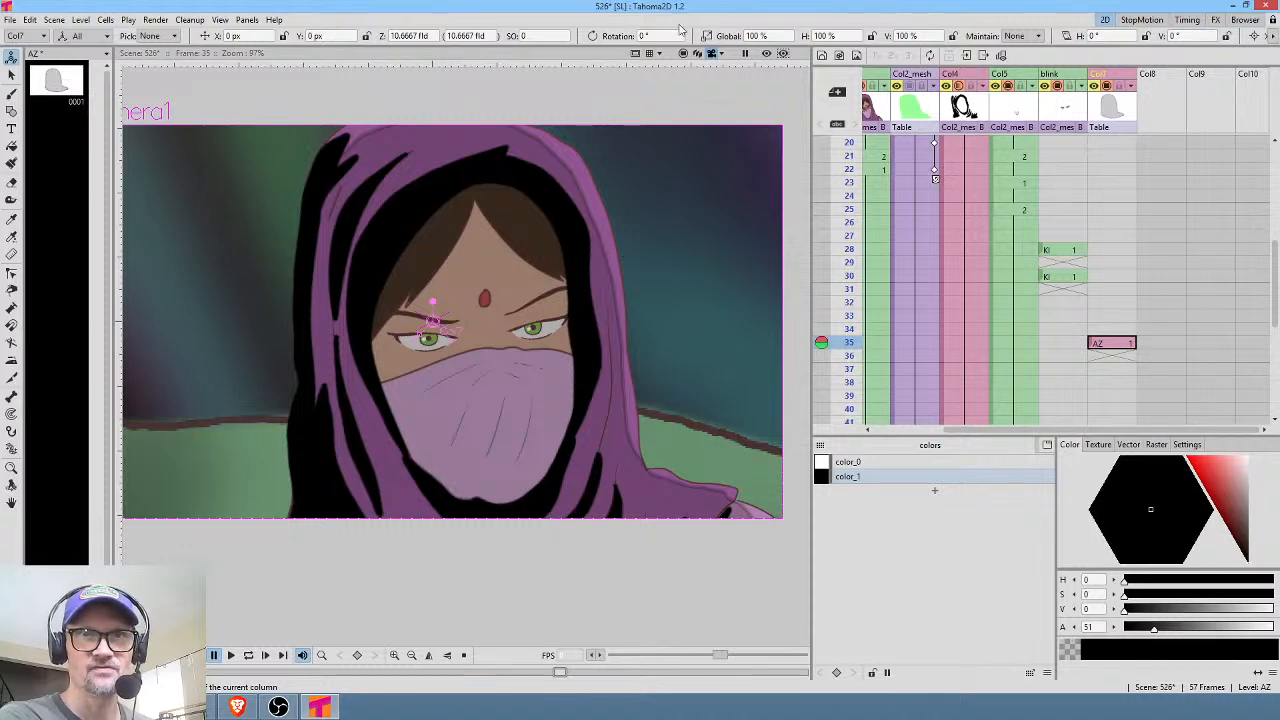
{"action": "left_click", "coordinate": [768, 53]}
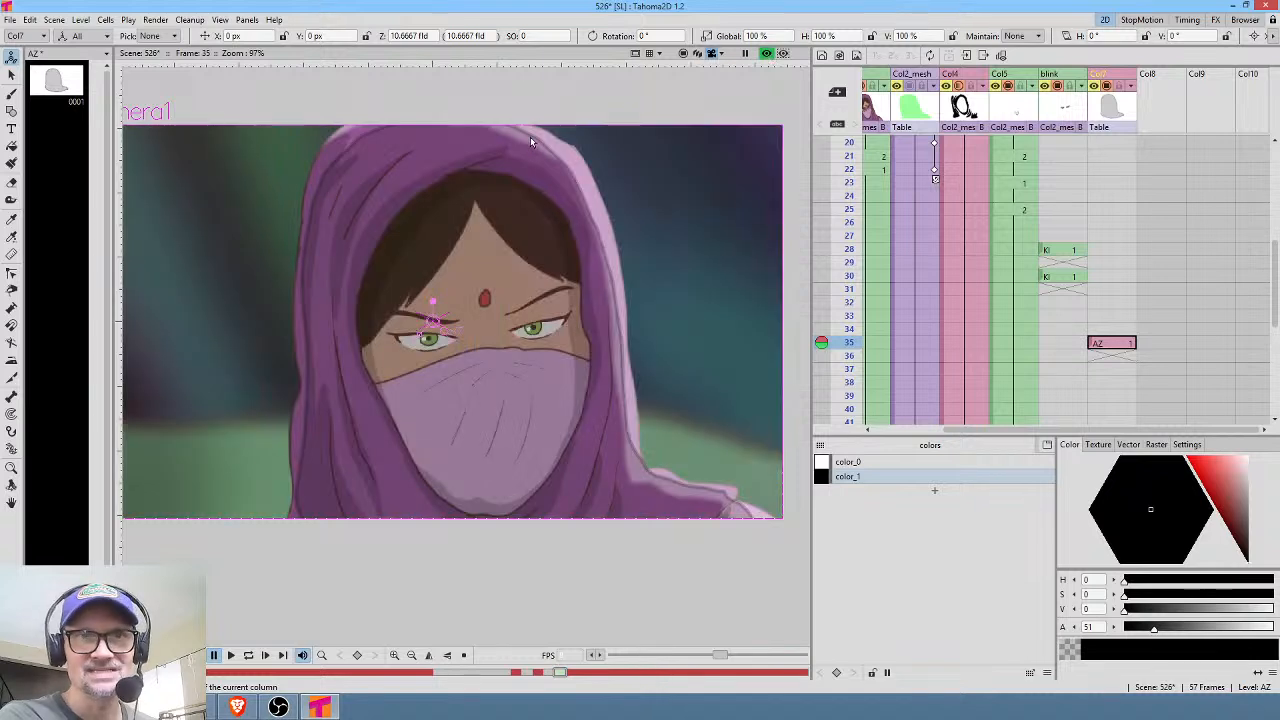
{"action": "left_click", "coordinate": [768, 53]}
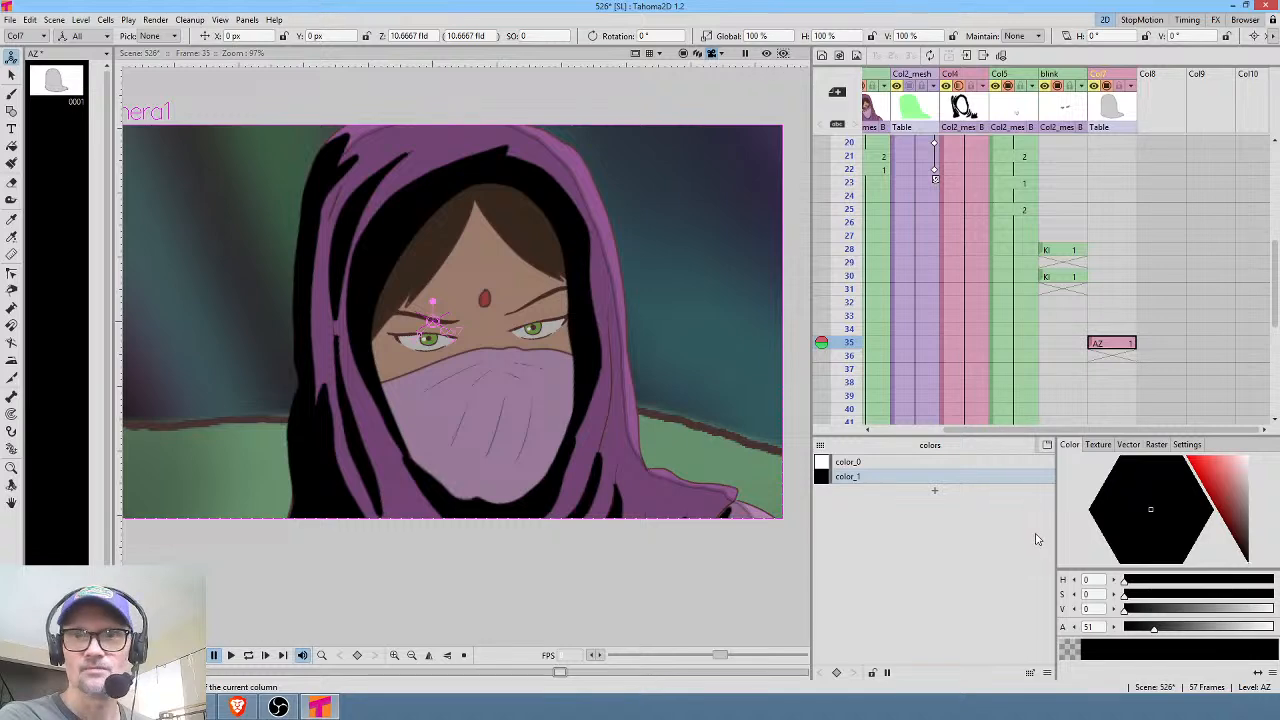
Set the thickness of the silhouette's outline to 0 and check frame 35 in the rendered preview.
{"action": "left_click", "coordinate": [1113, 344]}
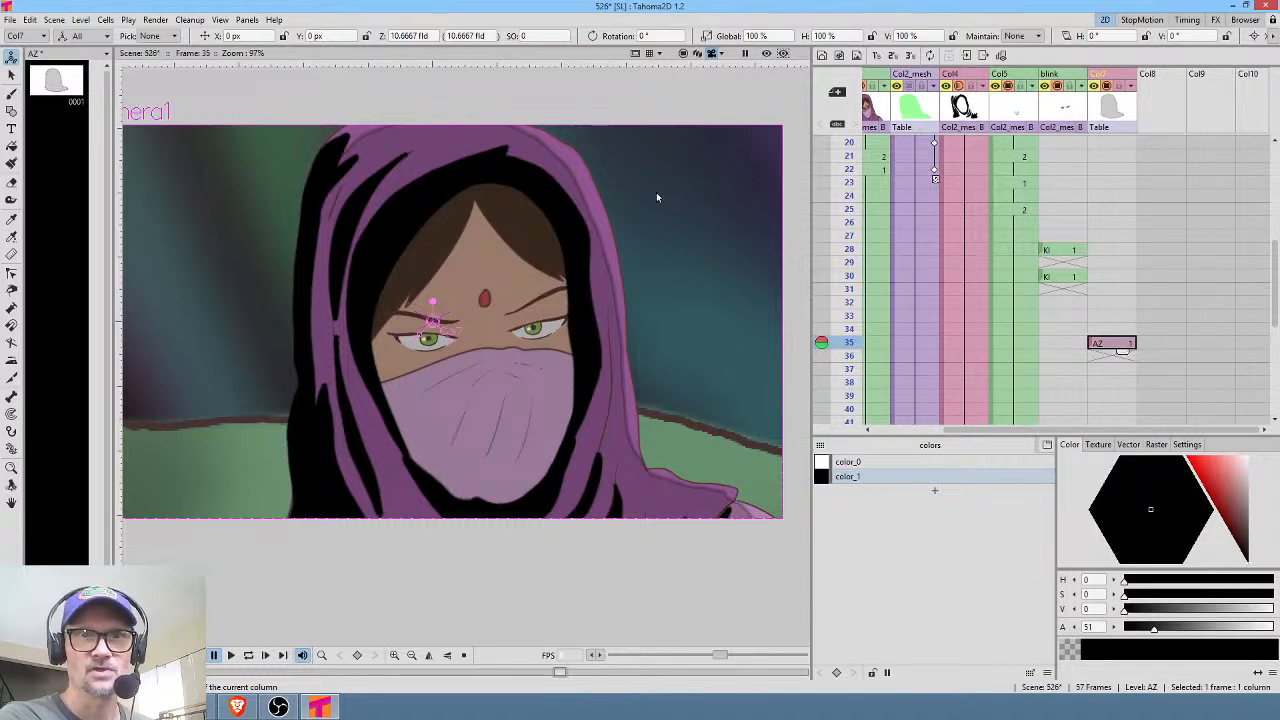
{"action": "key", "text": "s"}
{"action": "key", "text": "ctrl+a"}
{"action": "left_click", "coordinate": [895, 36]}
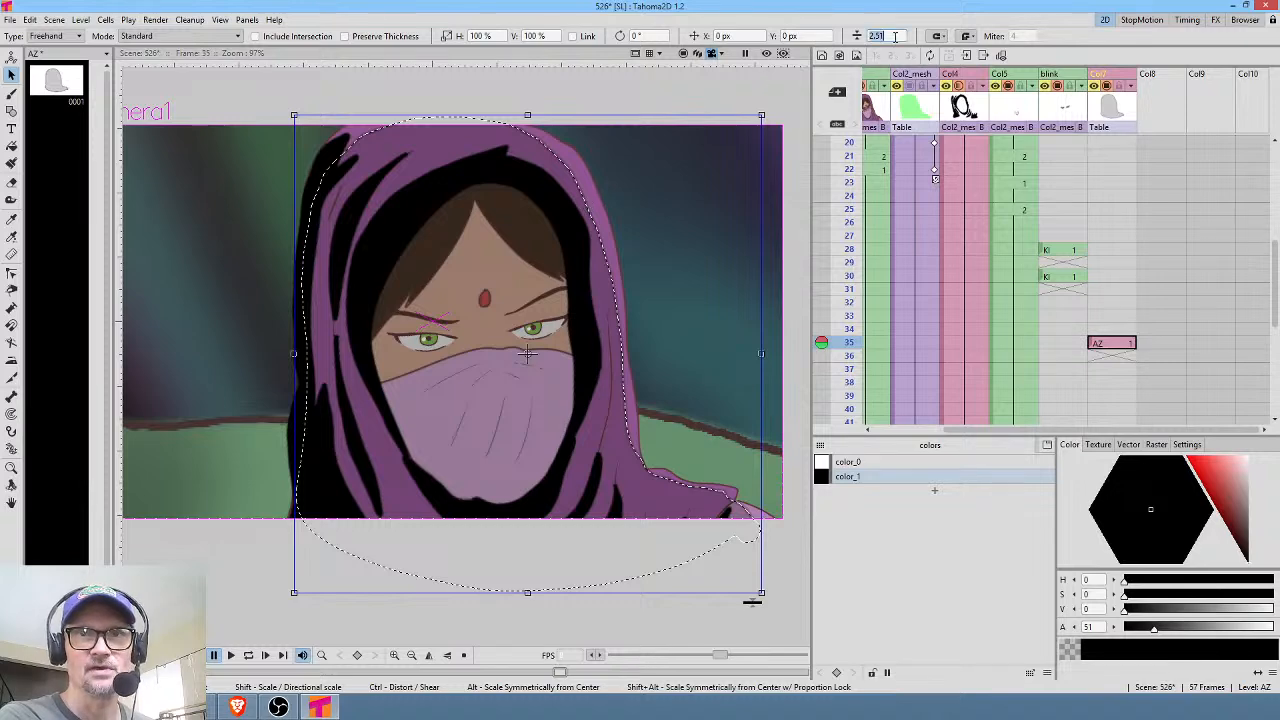
{"action": "type", "text": "0"}
{"action": "key", "text": "Return"}
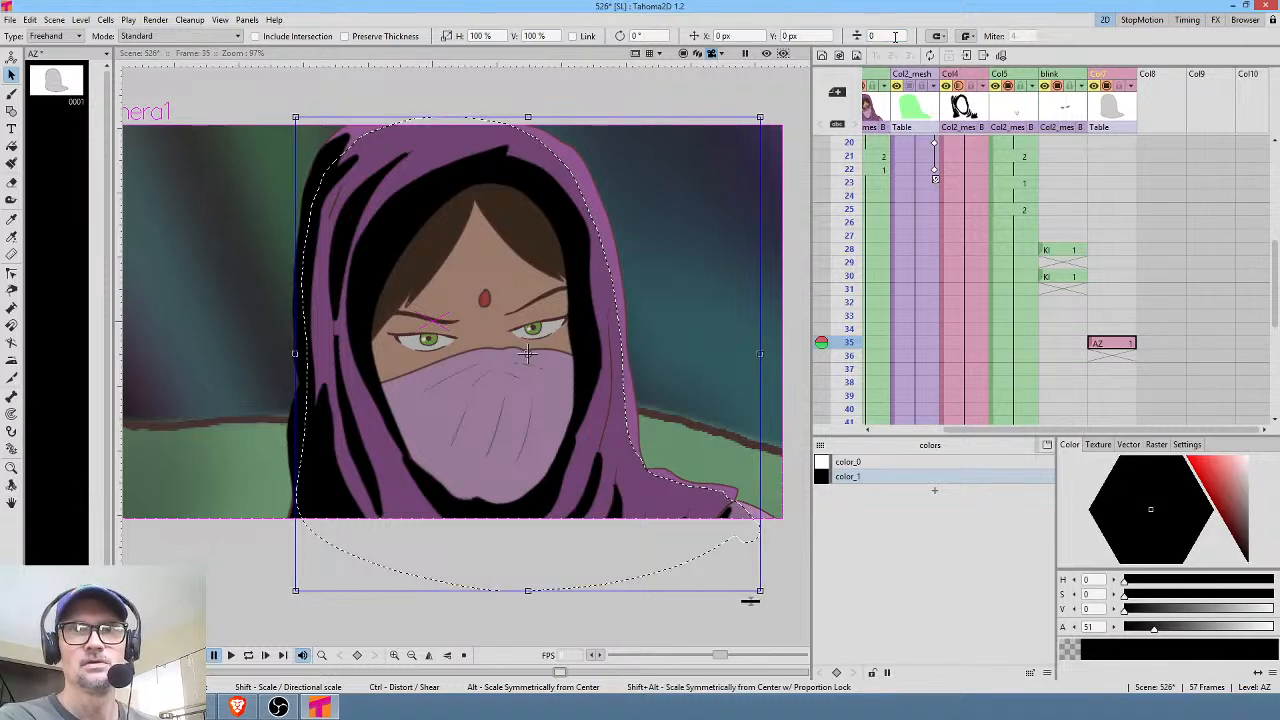
{"action": "left_click", "coordinate": [766, 55]}
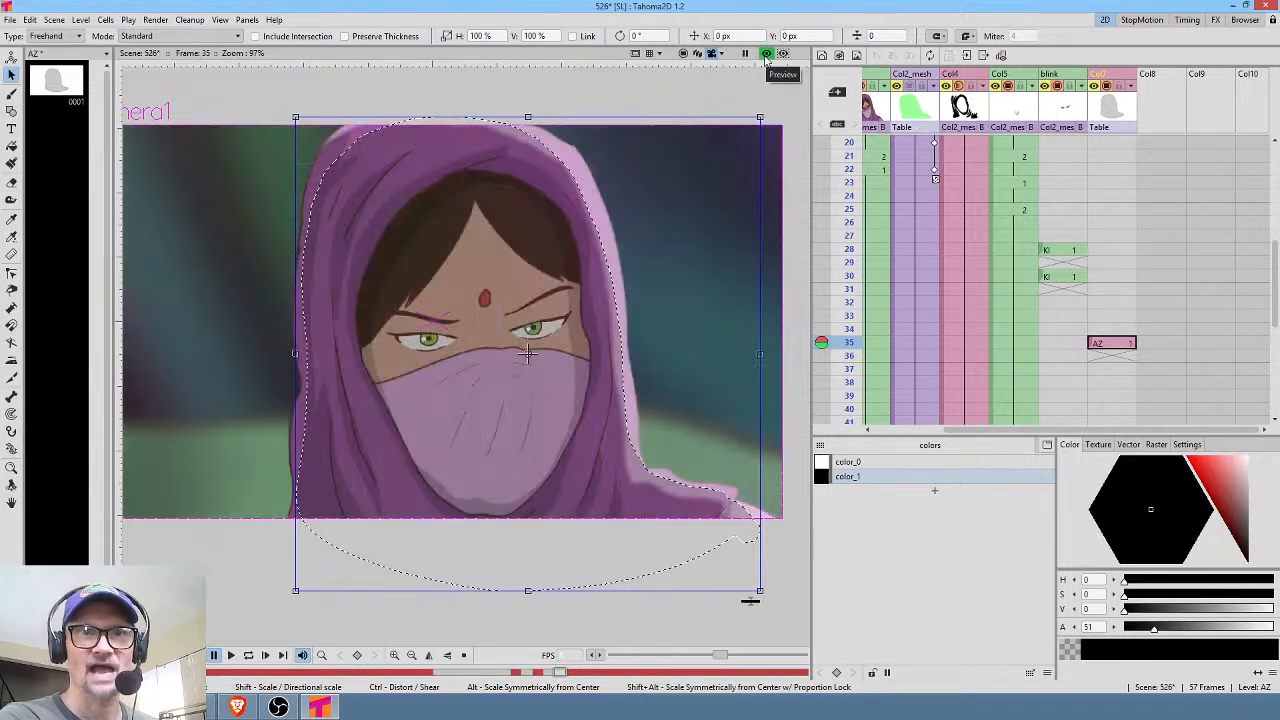
{"action": "left_click", "coordinate": [766, 55]}
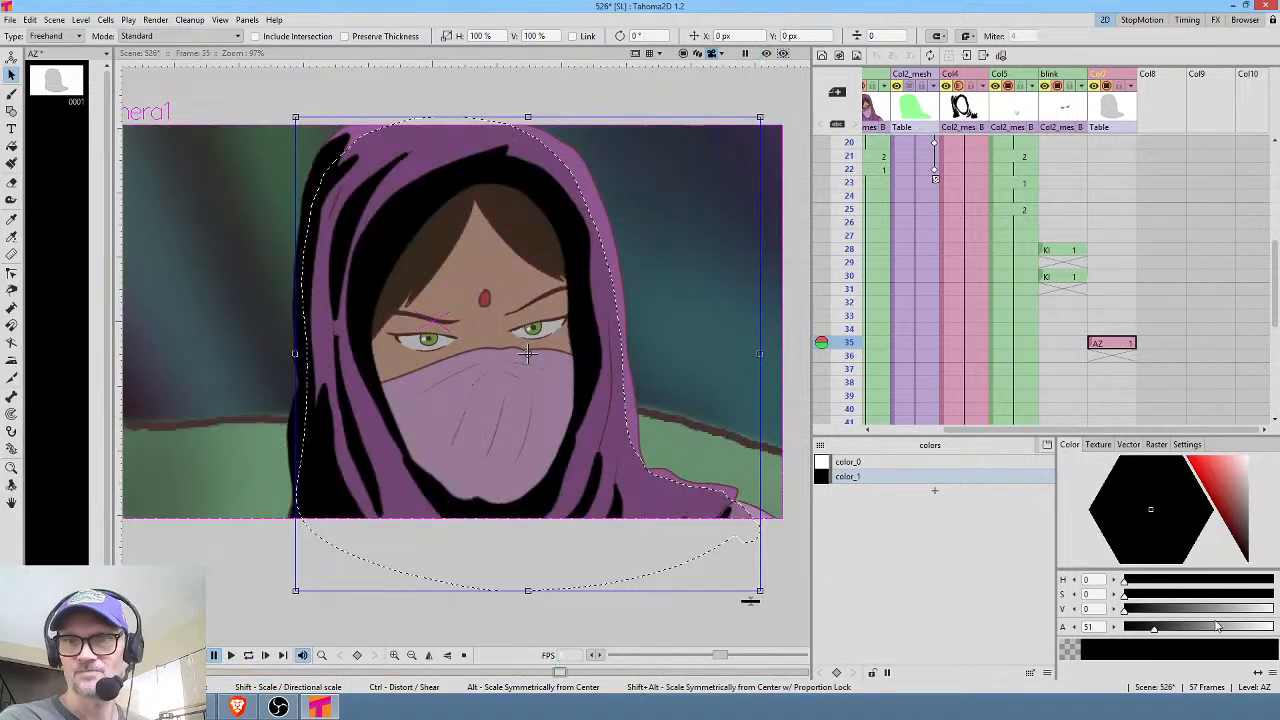
Lower color_1's alpha to 0 and extend the silhouette's exposure in Col7 from frame 35 to frame 57.
{"action": "left_click_drag", "start_coordinate": [1155, 633], "coordinate": [1123, 634]}
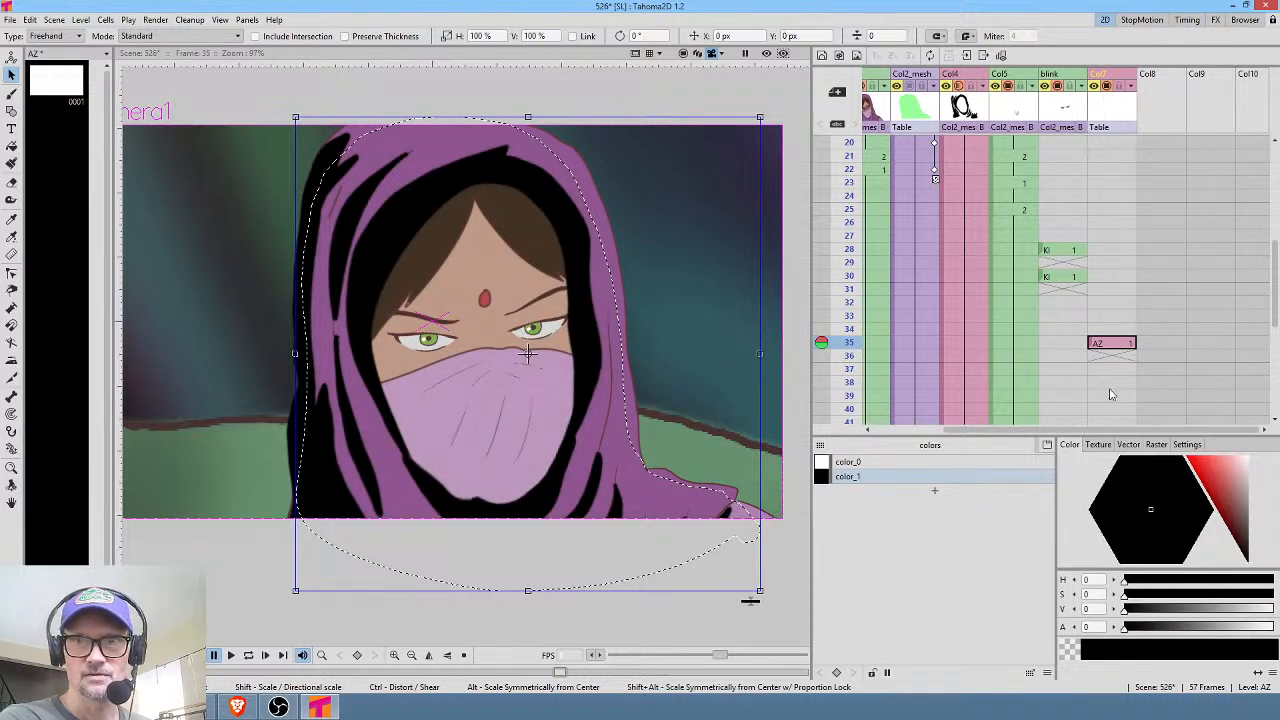
{"action": "left_click", "coordinate": [1110, 343]}
{"action": "scroll", "coordinate": [1135, 291], "scroll_direction": "down", "scroll_amount": 2}
{"action": "left_click_drag", "start_coordinate": [1122, 270], "coordinate": [1122, 343]}
{"action": "scroll", "coordinate": [1119, 293], "scroll_direction": "up", "scroll_amount": 6}
Set a keyframe for Col7 at frame 35, raise color_1's alpha to 58, and set another keyframe at frame 57.
{"action": "left_click", "coordinate": [1110, 283]}
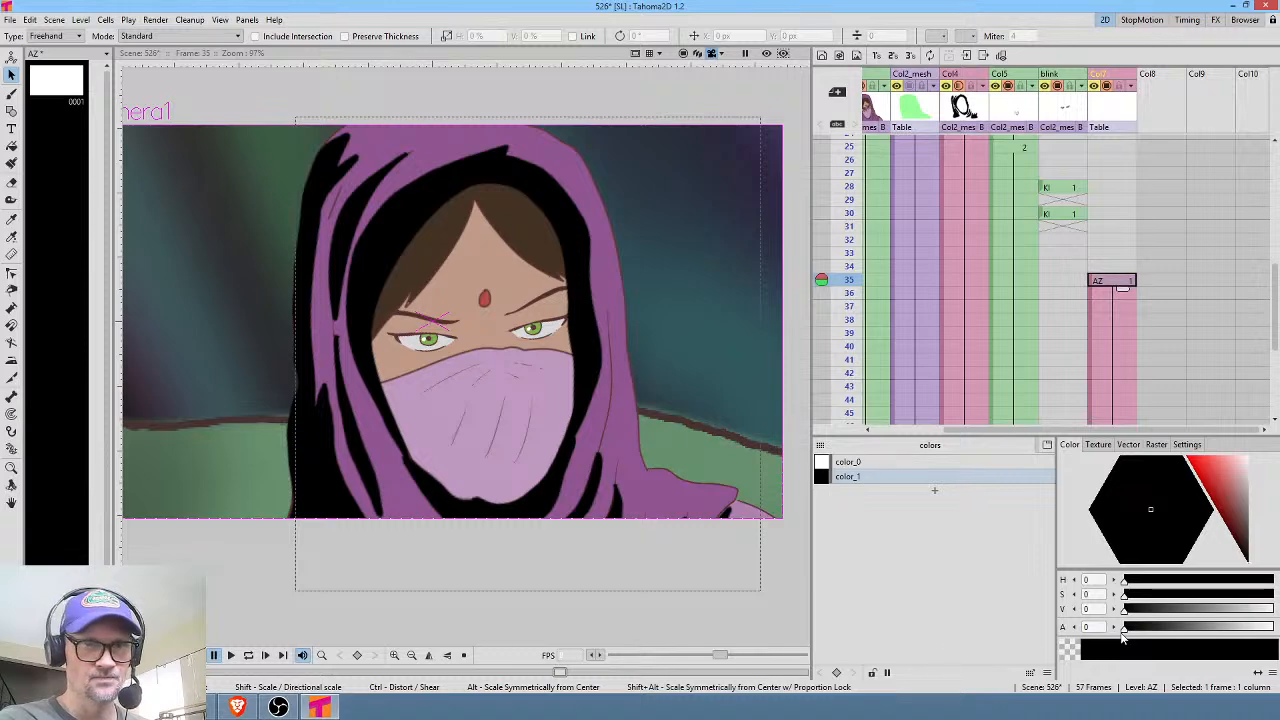
{"action": "left_click", "coordinate": [357, 656]}
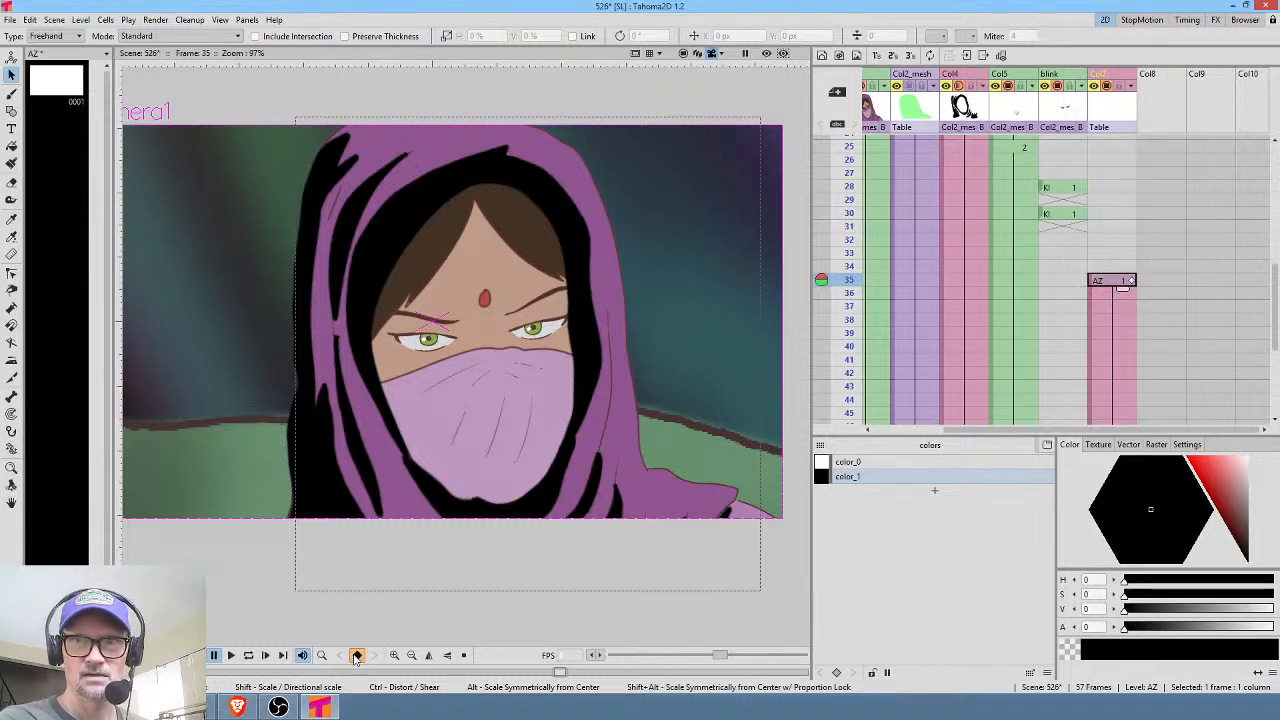
{"action": "scroll", "coordinate": [1188, 343], "scroll_direction": "down", "scroll_amount": 2}
{"action": "scroll", "coordinate": [1163, 348], "scroll_direction": "down", "scroll_amount": 2}
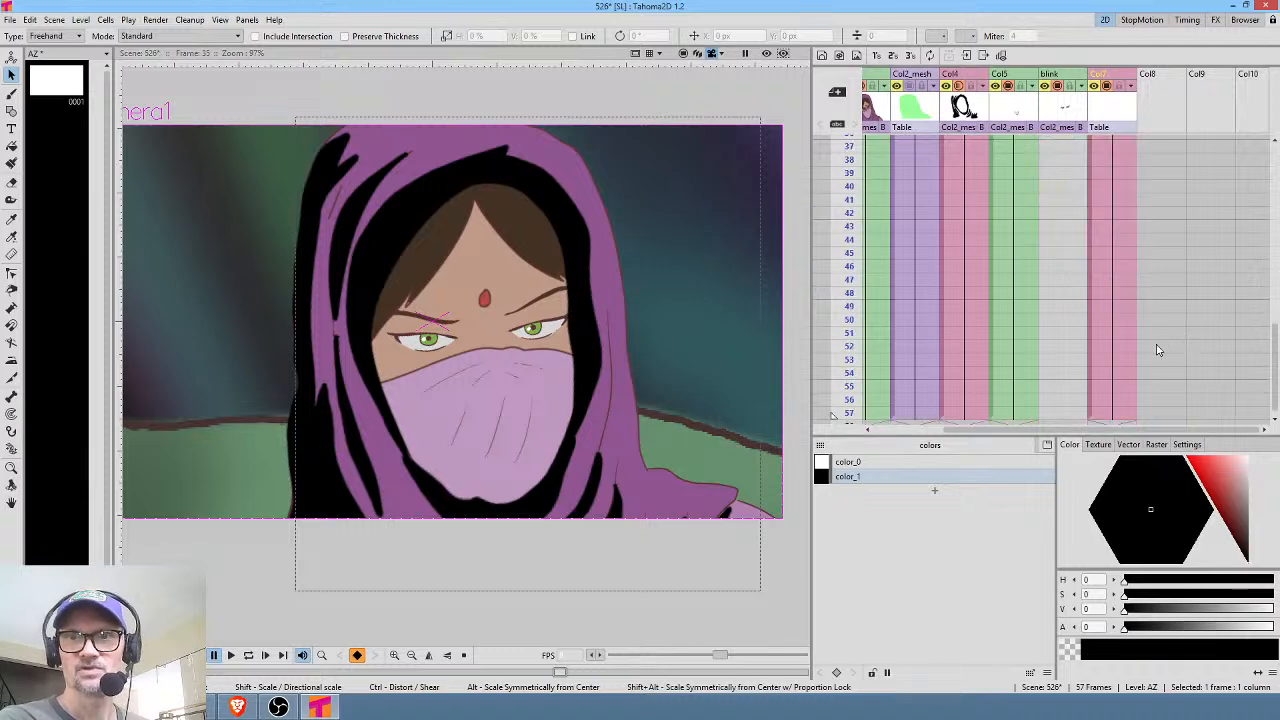
{"action": "scroll", "coordinate": [1128, 401], "scroll_direction": "down", "scroll_amount": 2}
{"action": "left_click", "coordinate": [1122, 334]}
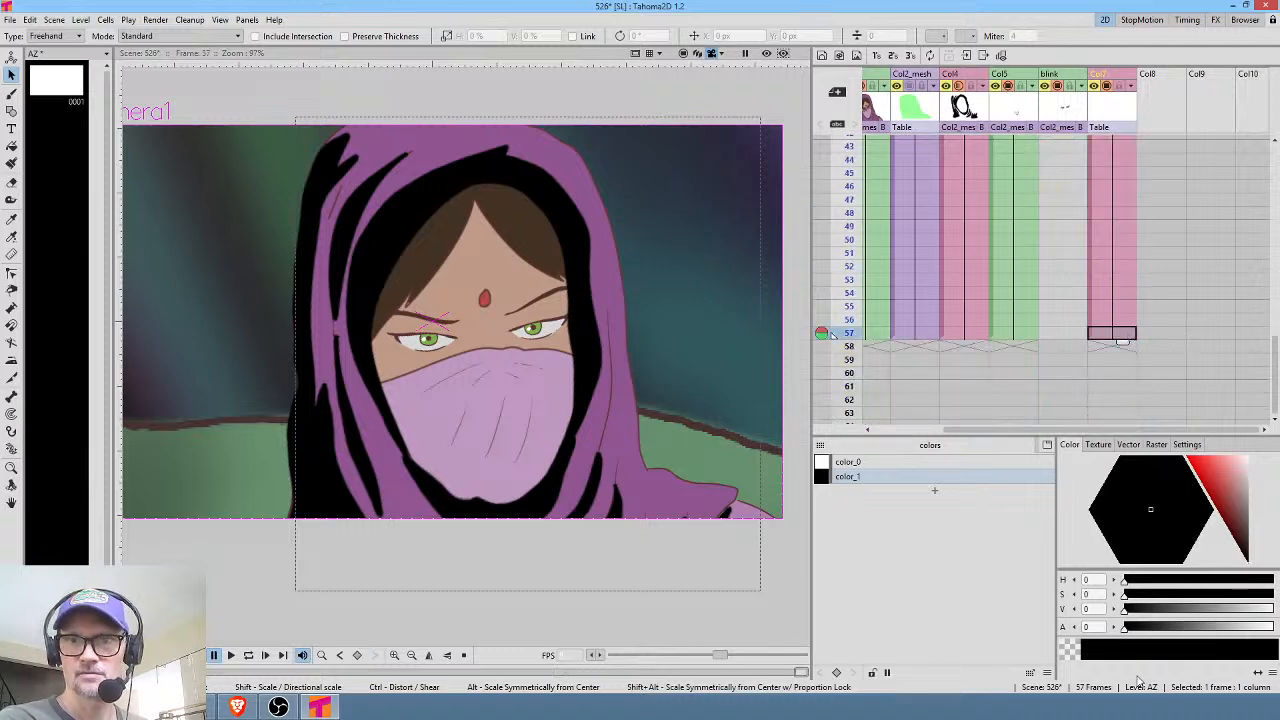
{"action": "left_click_drag", "start_coordinate": [1124, 629], "coordinate": [1159, 627]}
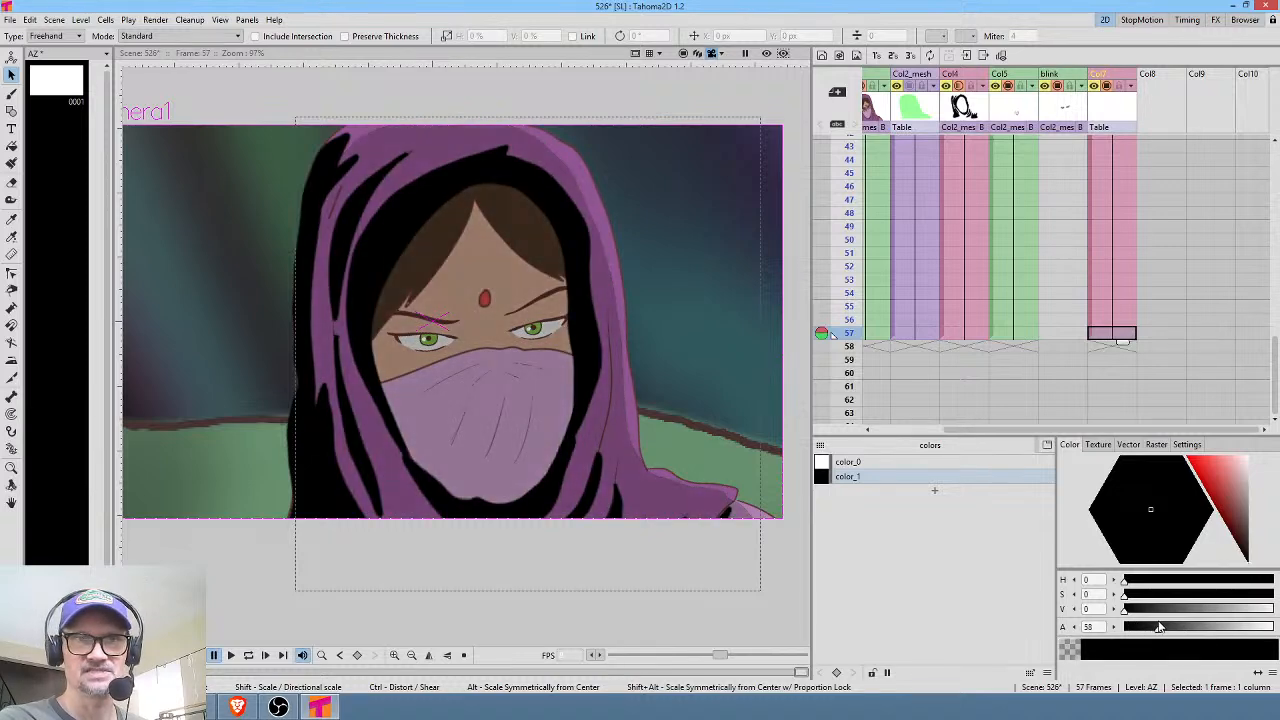
{"action": "left_click", "coordinate": [357, 655]}
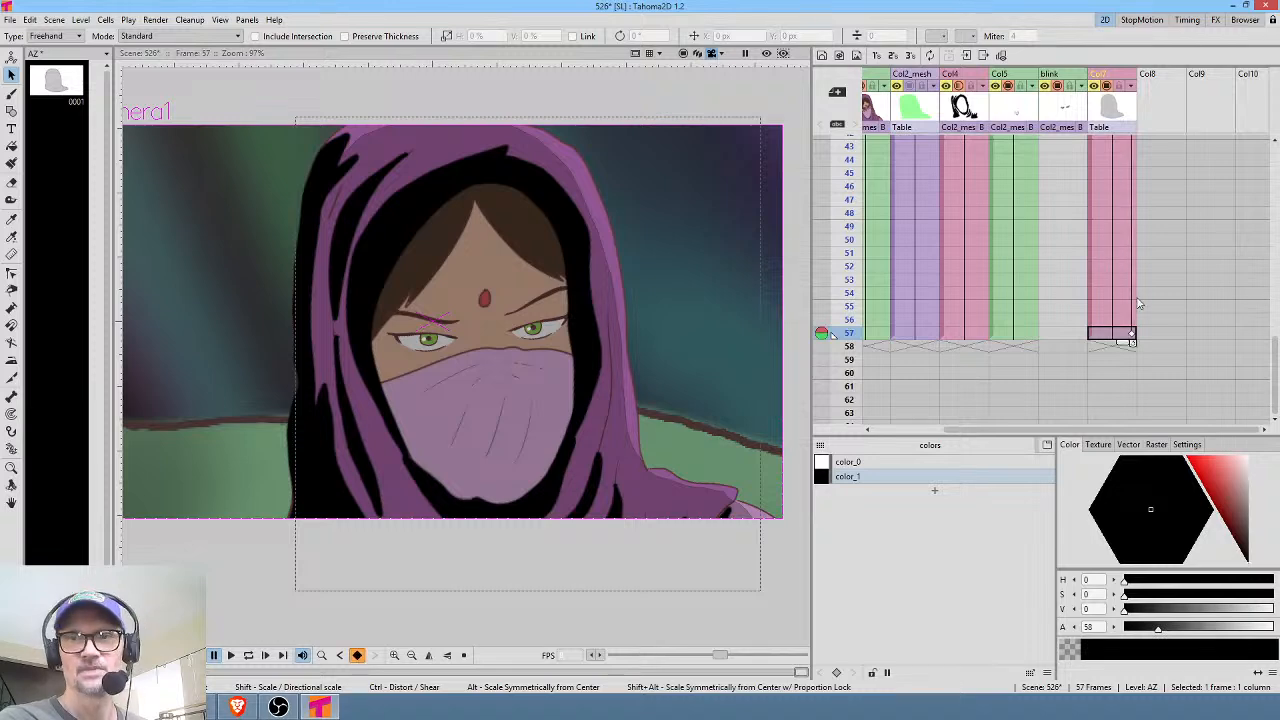
Go back to frame 35 and check the default interpolation in the Animation preferences.
{"action": "scroll", "coordinate": [870, 305], "scroll_direction": "up", "scroll_amount": 2}
{"action": "mouse_move", "coordinate": [849, 357]}
{"action": "left_mouse_down"}
{"action": "mouse_move", "coordinate": [868, 140]}
{"action": "mouse_move", "coordinate": [885, 302]}
{"action": "mouse_move", "coordinate": [893, 238]}
{"action": "left_mouse_up"}
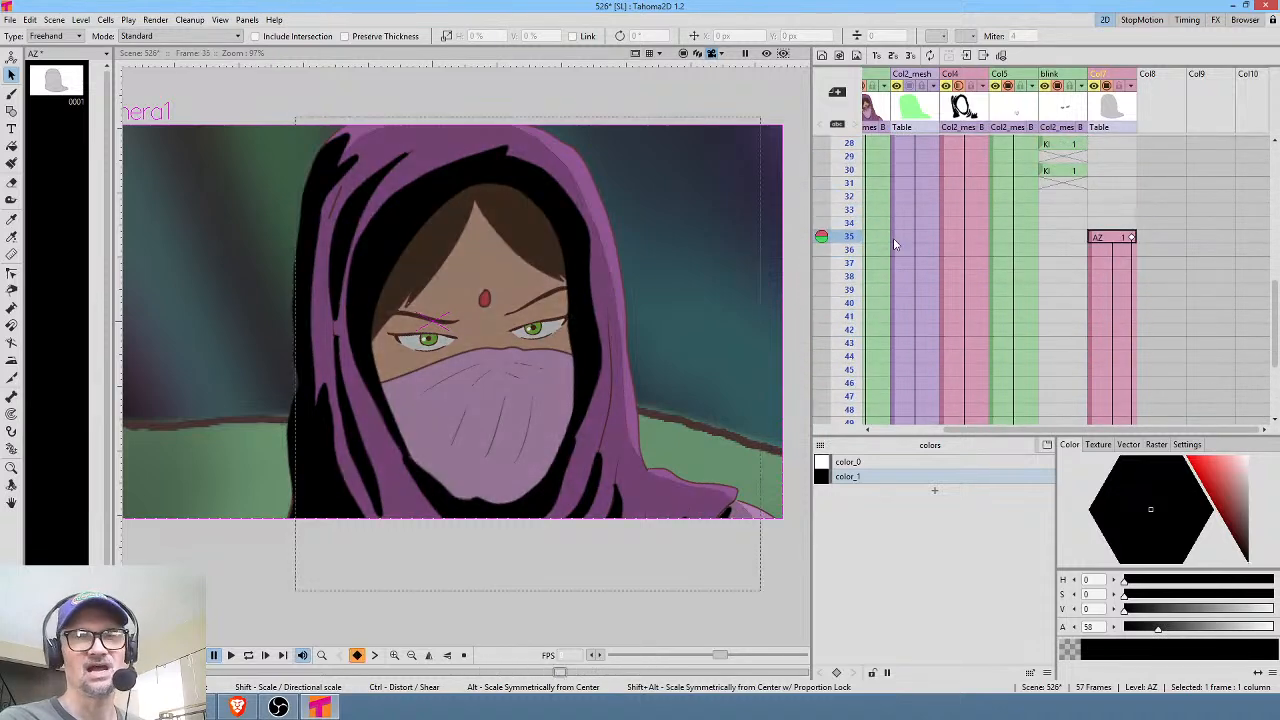
{"action": "left_click", "coordinate": [10, 20]}
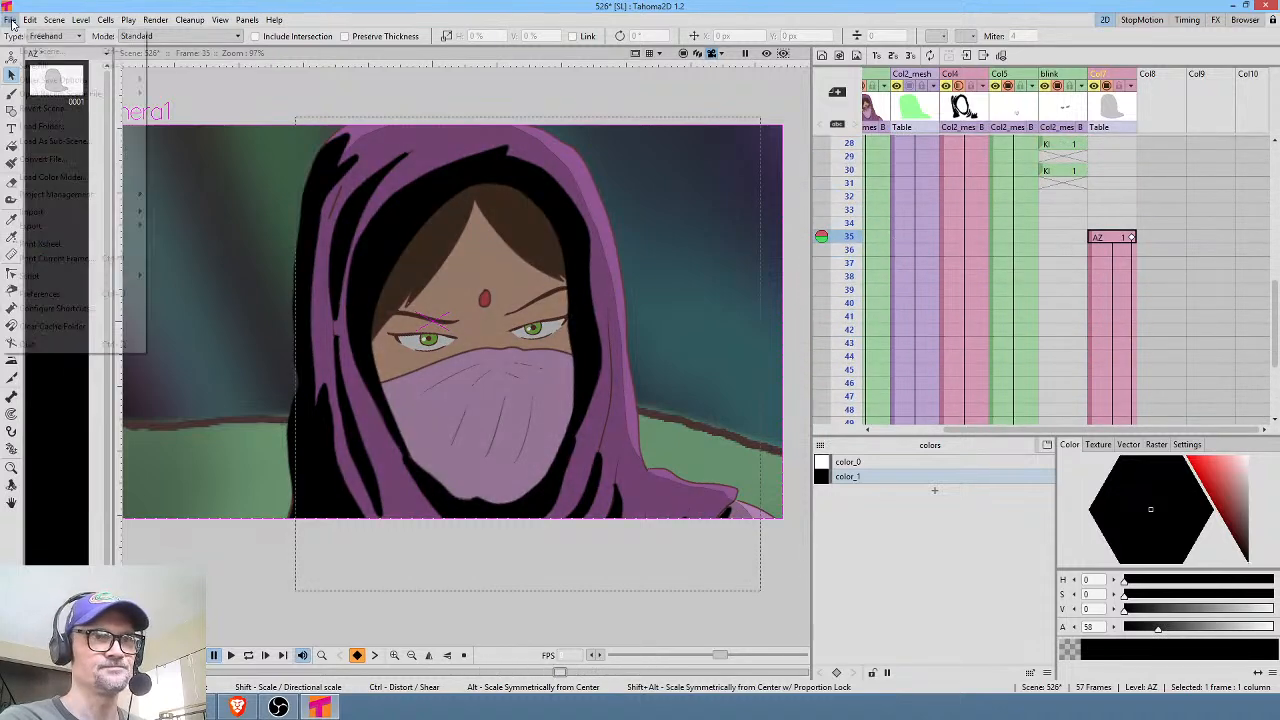
{"action": "left_click", "coordinate": [90, 293]}
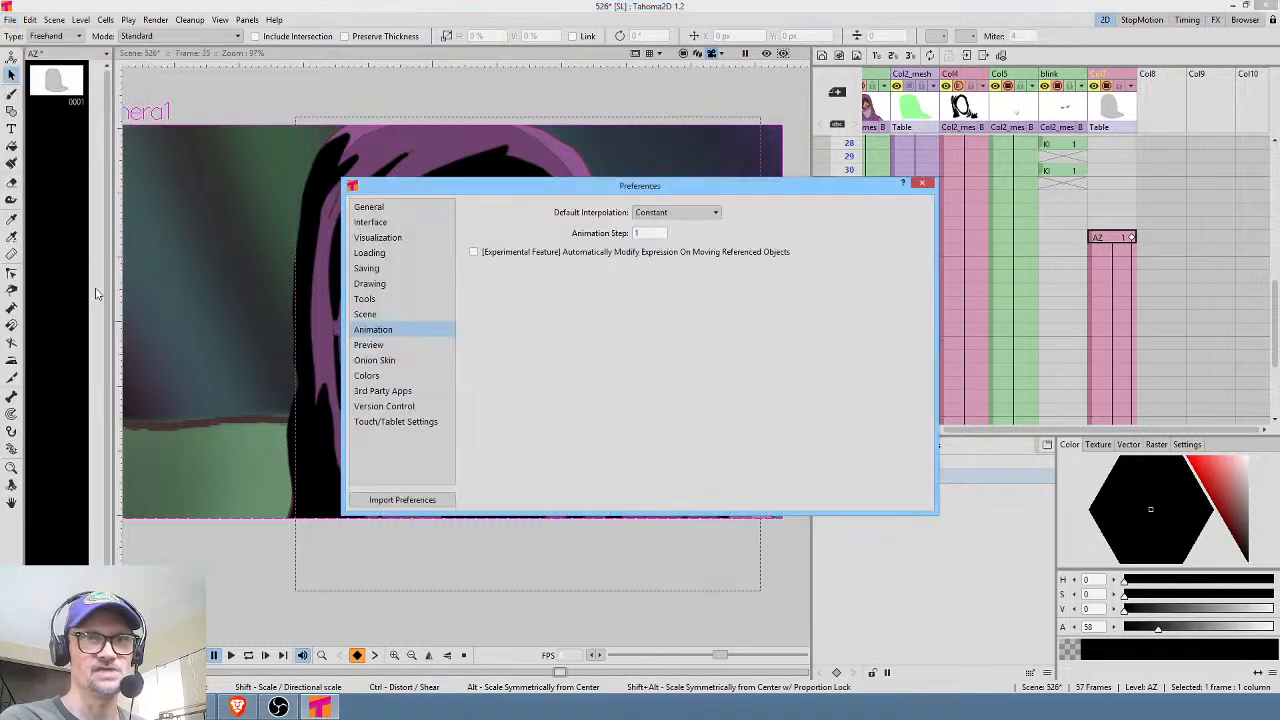
{"action": "left_click", "coordinate": [922, 183]}
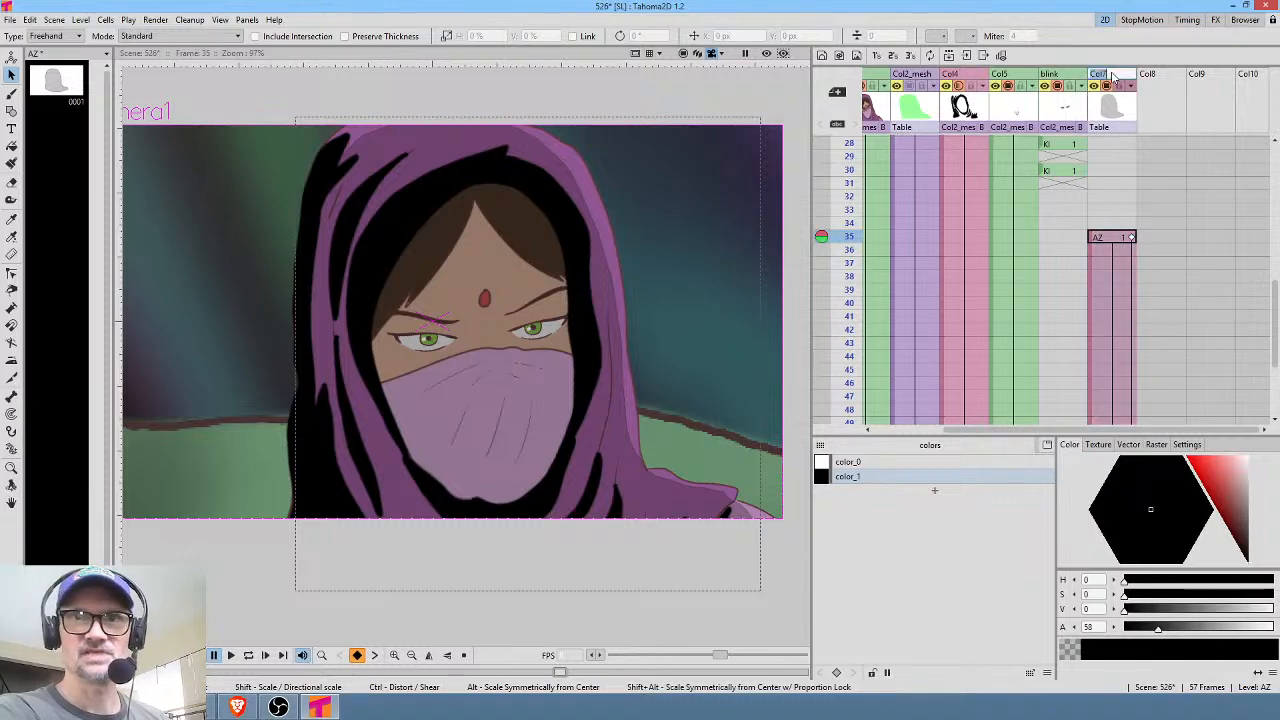
Rename the Col7 column to dark.
{"action": "type", "text": "dark"}
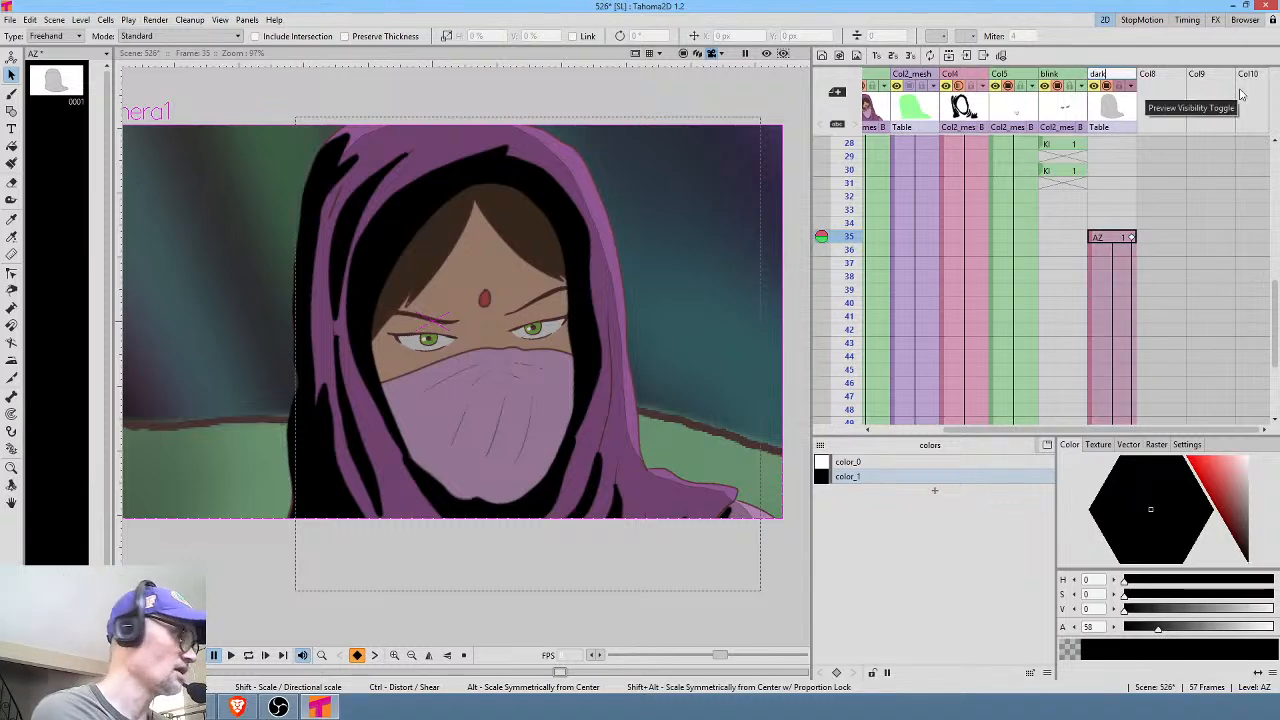
{"action": "key", "text": "Return"}
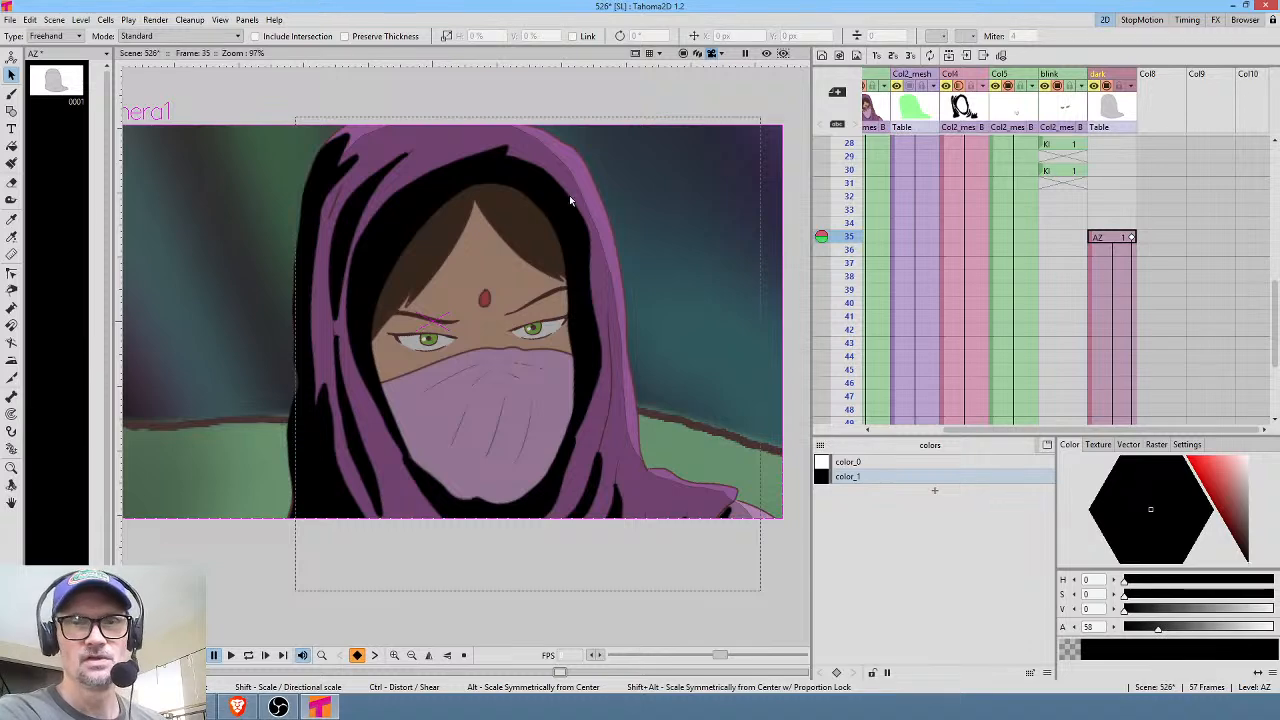
Examine the dark column's channels and the keyframe table in the Function Editor.
{"action": "key", "text": "ctrl+f"}
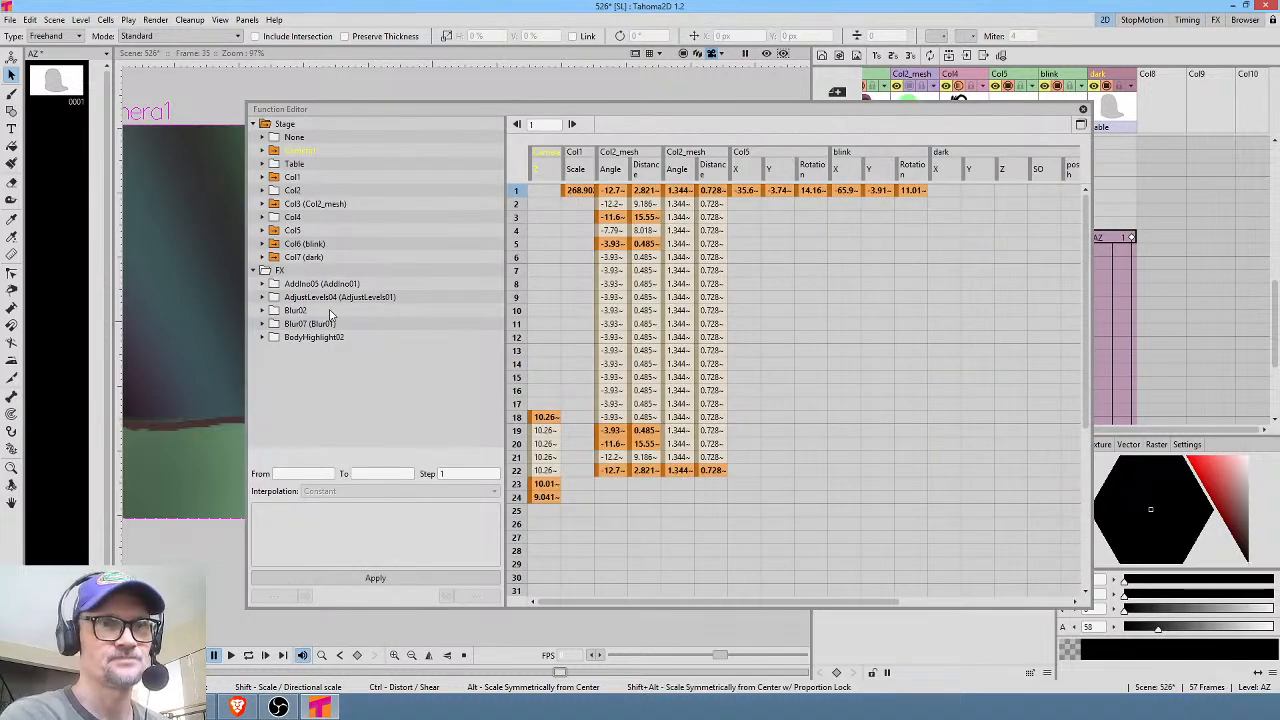
{"action": "left_click", "coordinate": [286, 258]}
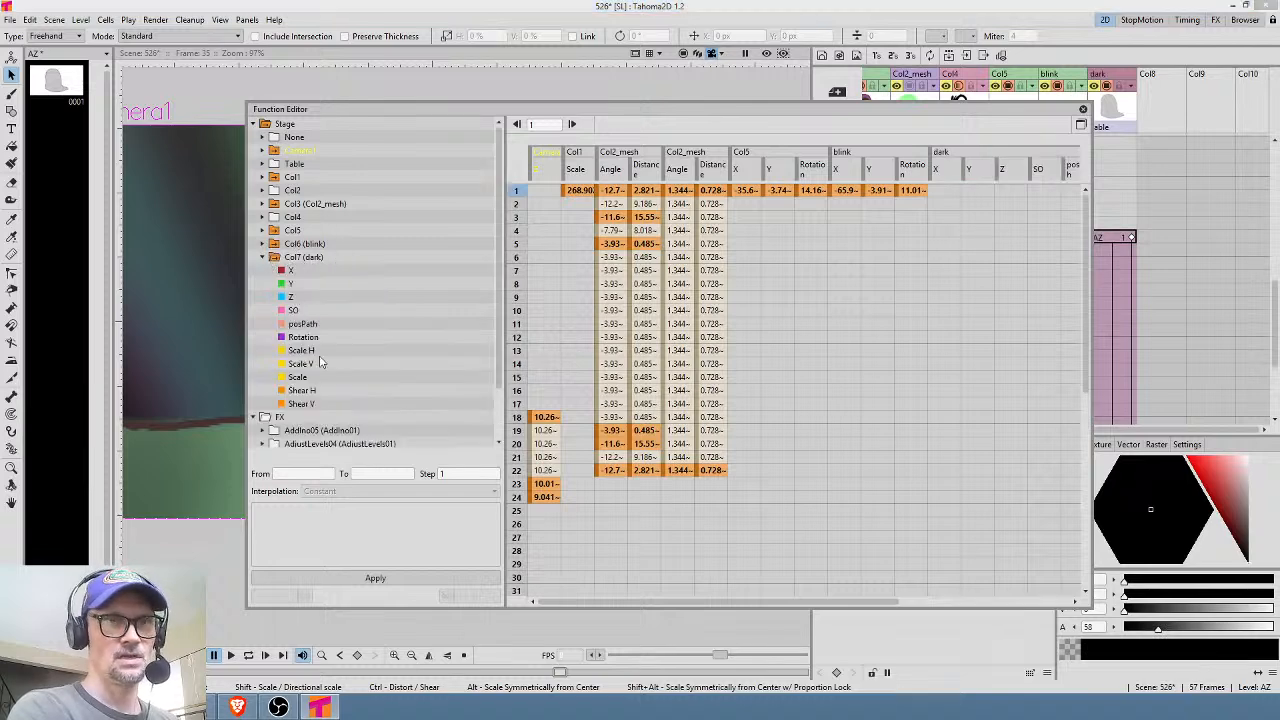
{"action": "scroll", "coordinate": [360, 380], "scroll_direction": "down", "scroll_amount": 2}
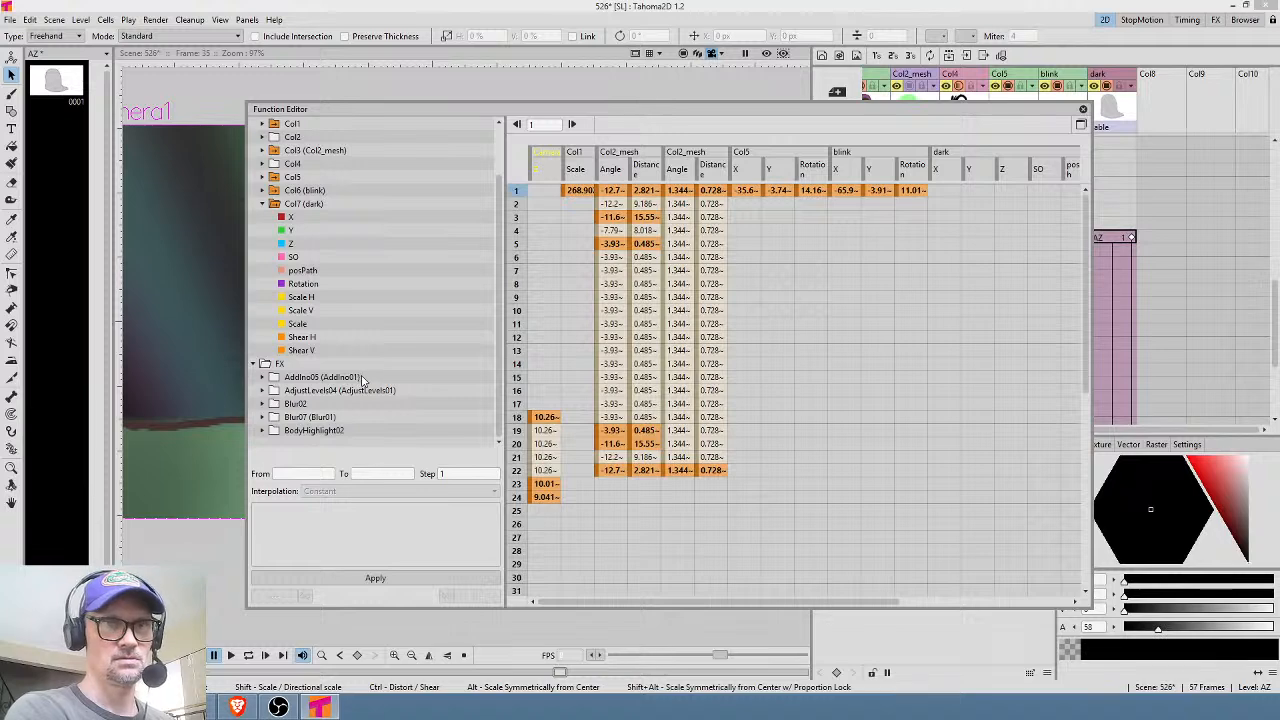
{"action": "left_click", "coordinate": [264, 205]}
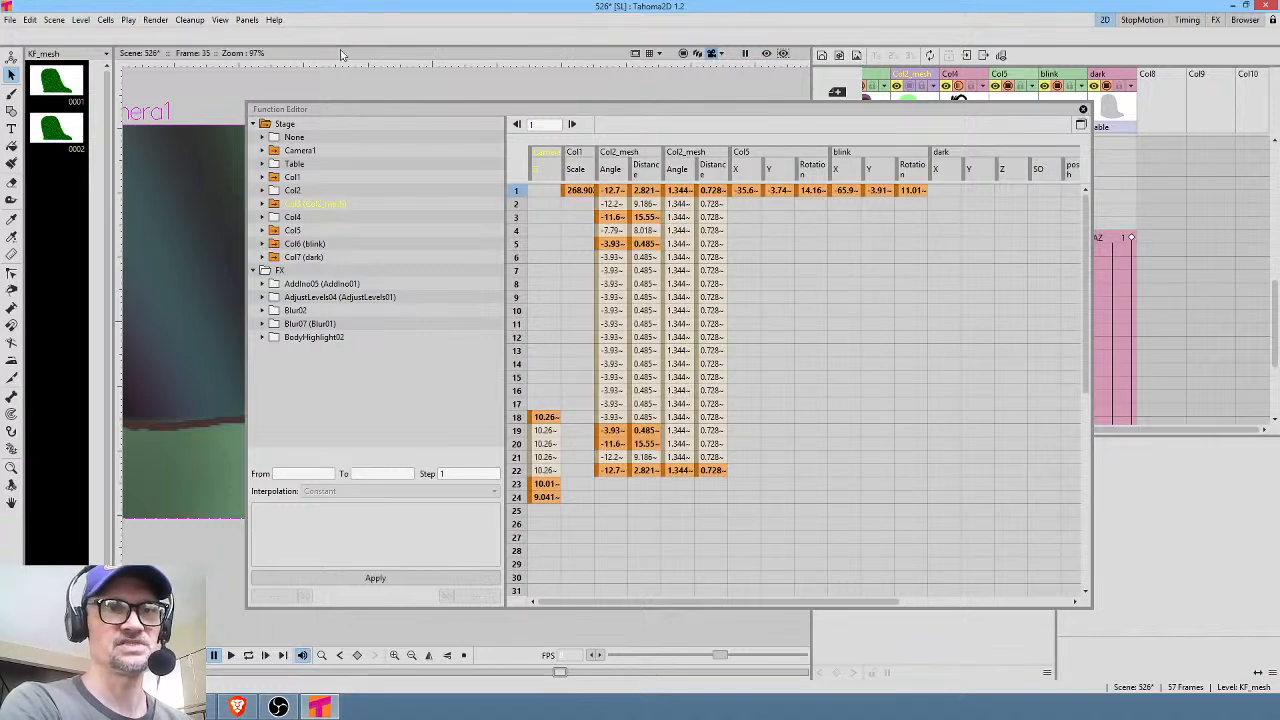
{"action": "left_click_drag", "start_coordinate": [247, 103], "coordinate": [660, 82]}
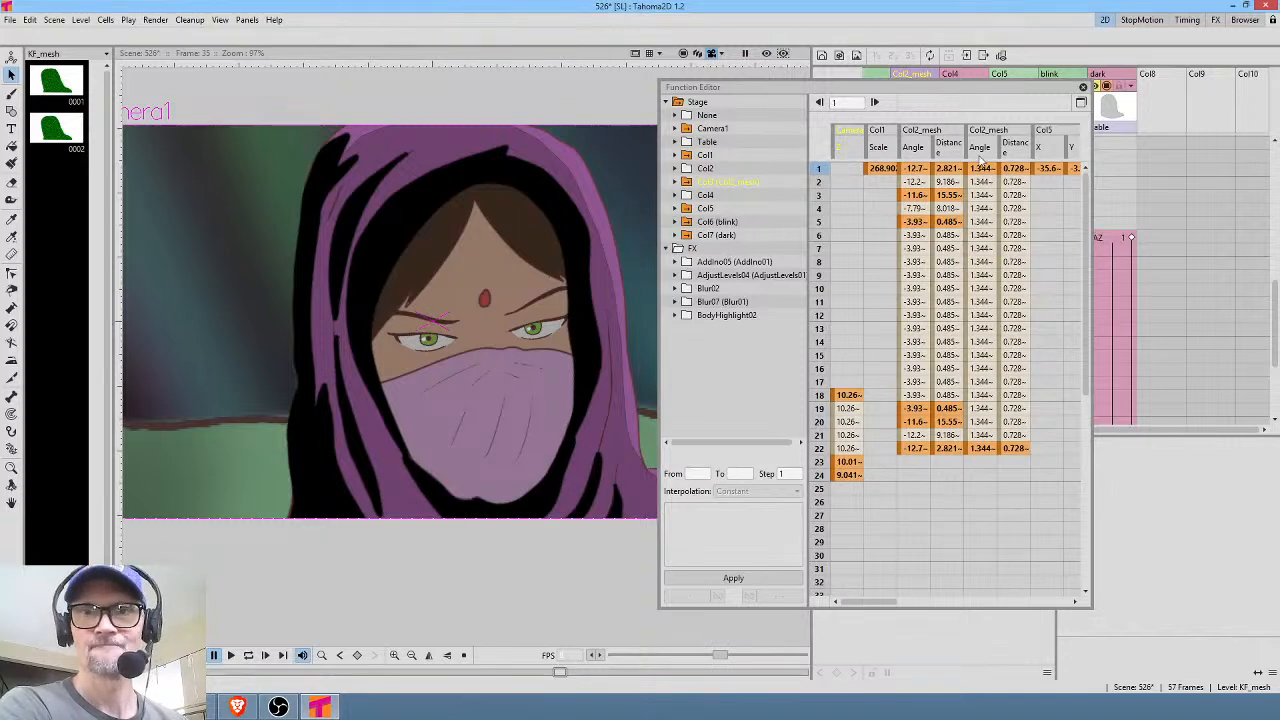
{"action": "left_click_drag", "start_coordinate": [660, 365], "coordinate": [518, 348]}
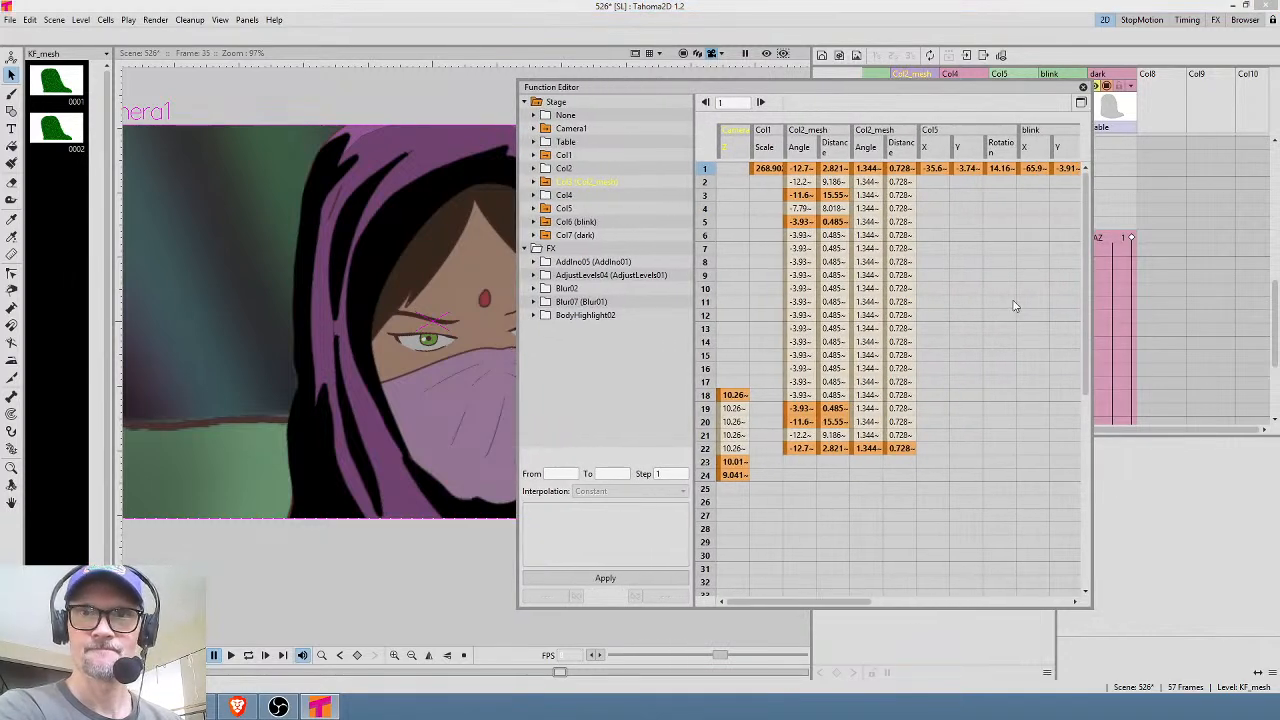
{"action": "scroll", "coordinate": [928, 300], "scroll_direction": "right", "scroll_amount": 10}
{"action": "scroll", "coordinate": [926, 286], "scroll_direction": "left", "scroll_amount": 10}
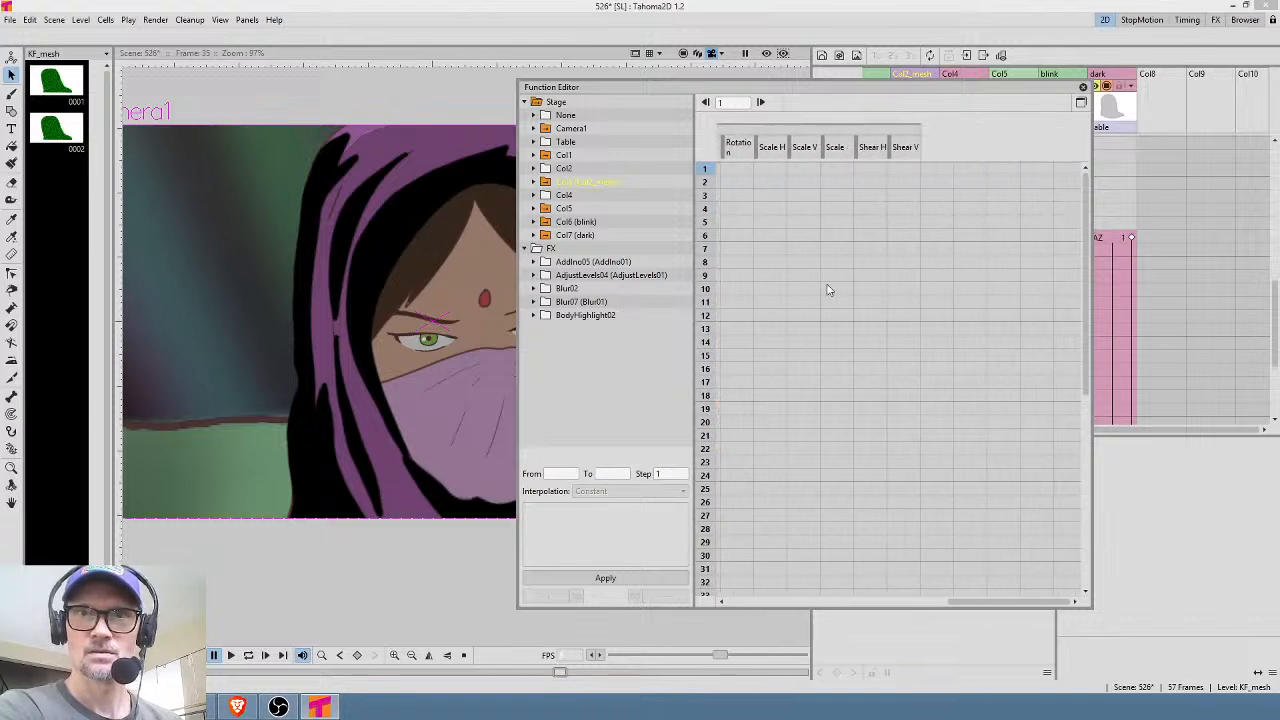
{"action": "scroll", "coordinate": [860, 295], "scroll_direction": "left", "scroll_amount": 5}
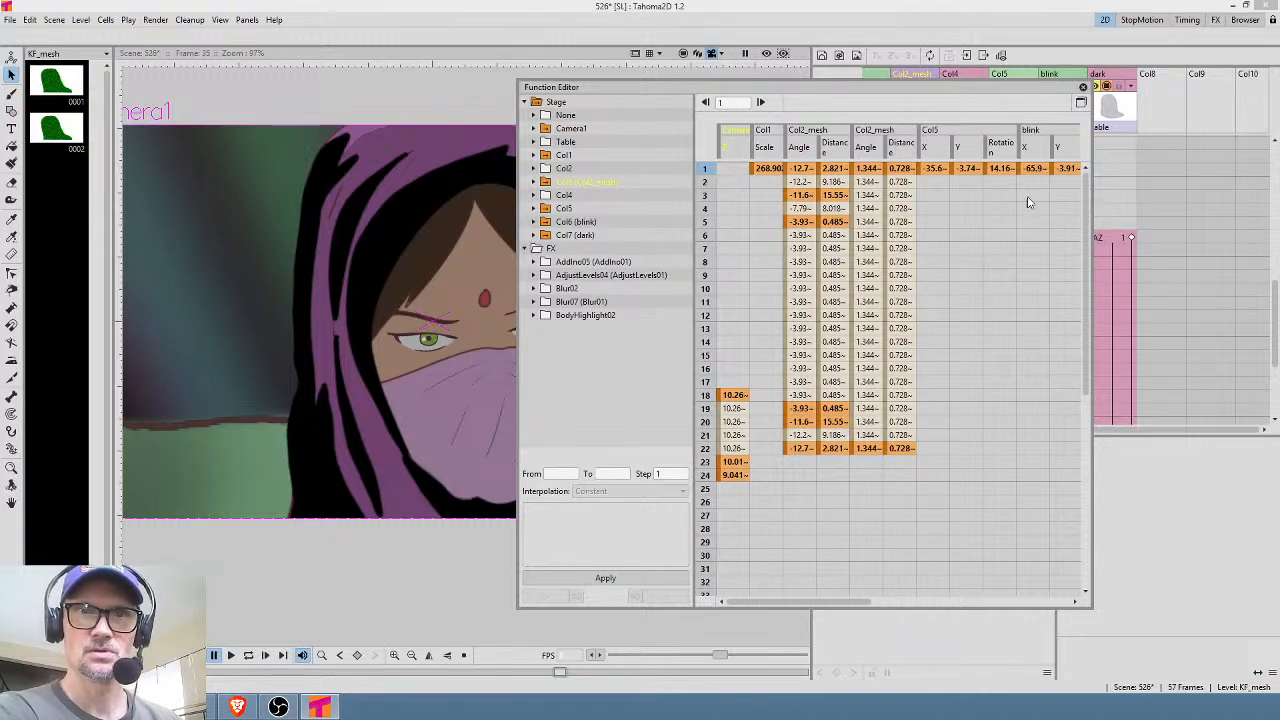
{"action": "left_click", "coordinate": [1082, 87]}
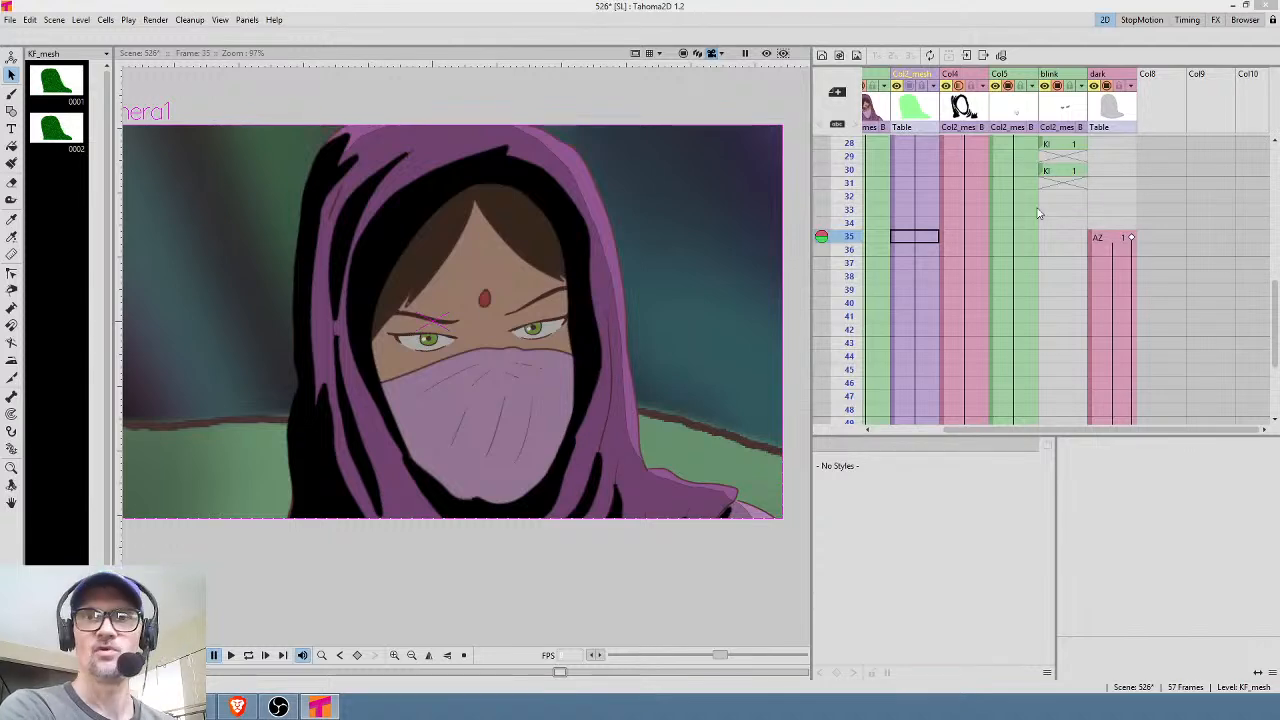
Reselect the dark column and inspect the display options for color_1's colour sliders.
{"action": "left_click", "coordinate": [1118, 103]}
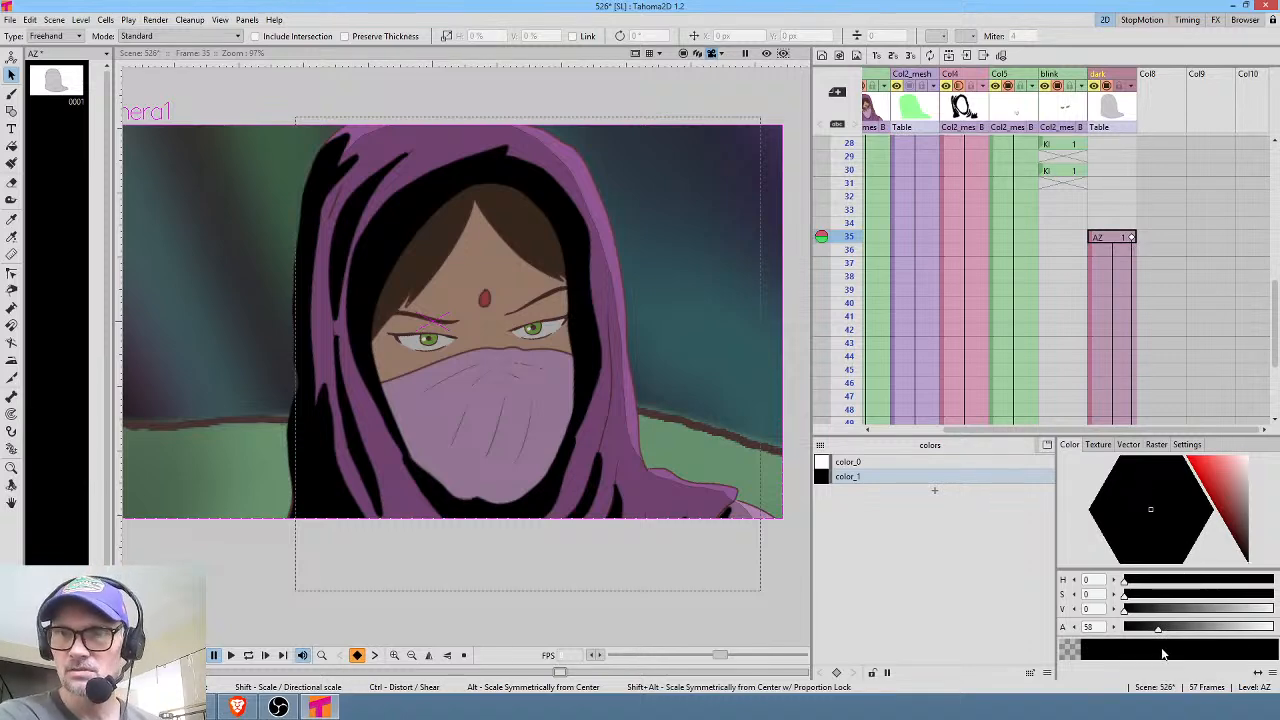
{"action": "left_click", "coordinate": [1272, 673]}
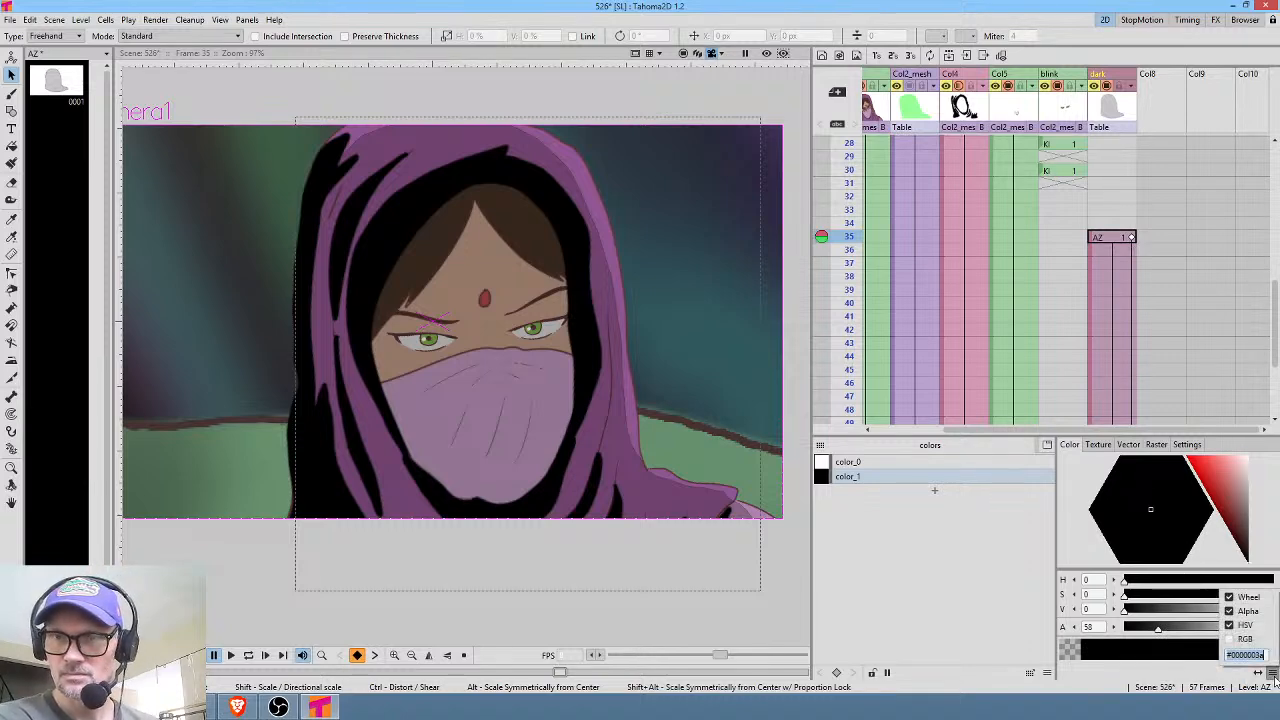
{"action": "left_click", "coordinate": [1187, 679]}
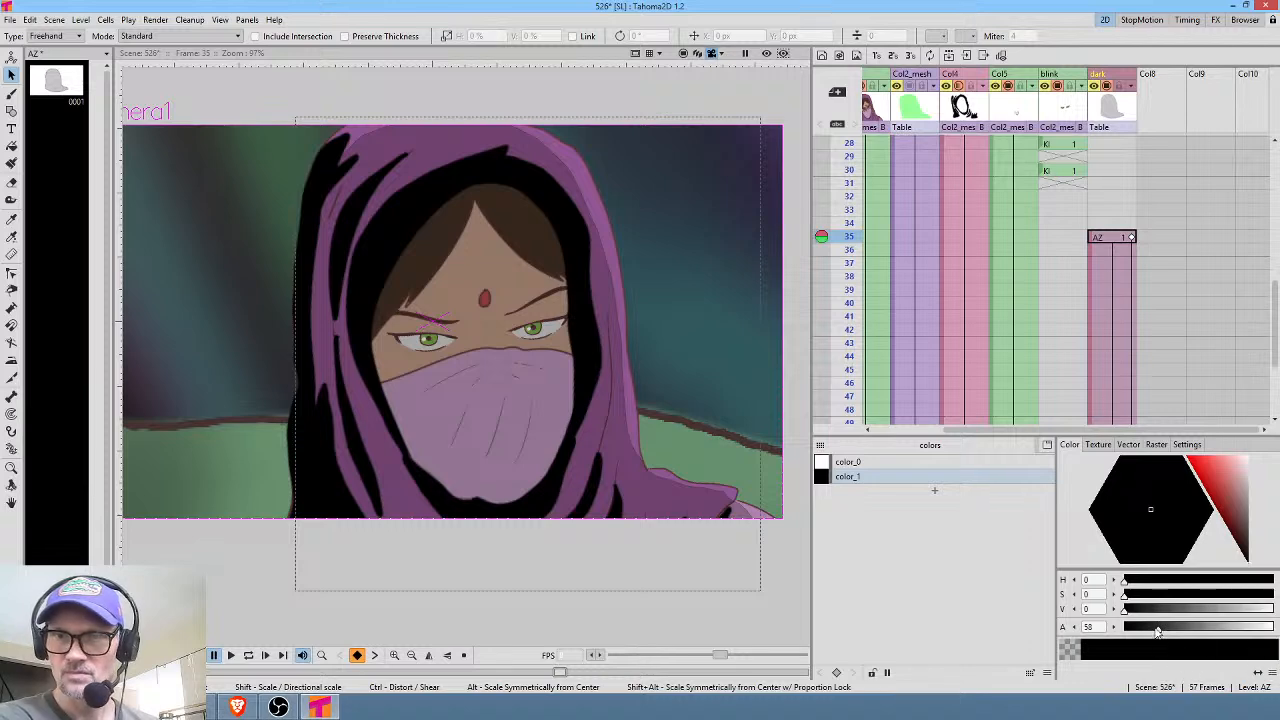
Remove the dark column's keyframes at frames 35 and 57.
{"action": "left_click", "coordinate": [1133, 240]}
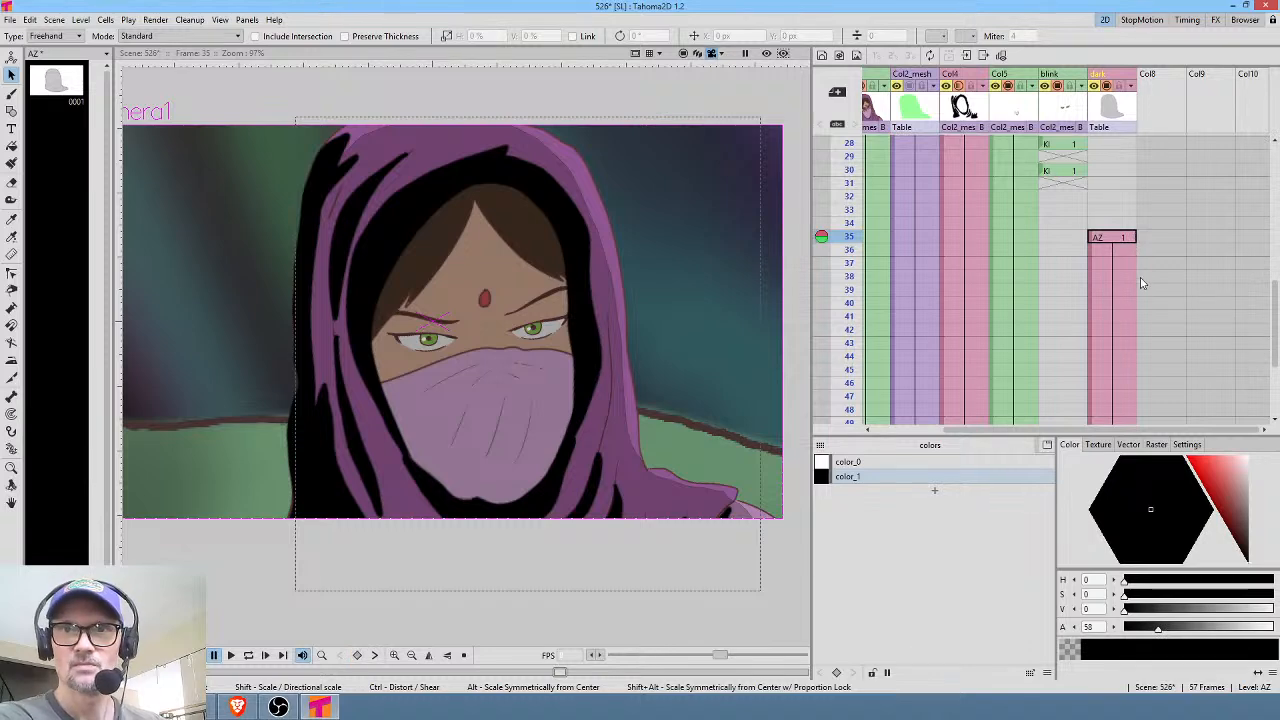
{"action": "scroll", "coordinate": [1138, 276], "scroll_direction": "down", "scroll_amount": 4}
{"action": "left_click", "coordinate": [1133, 371]}
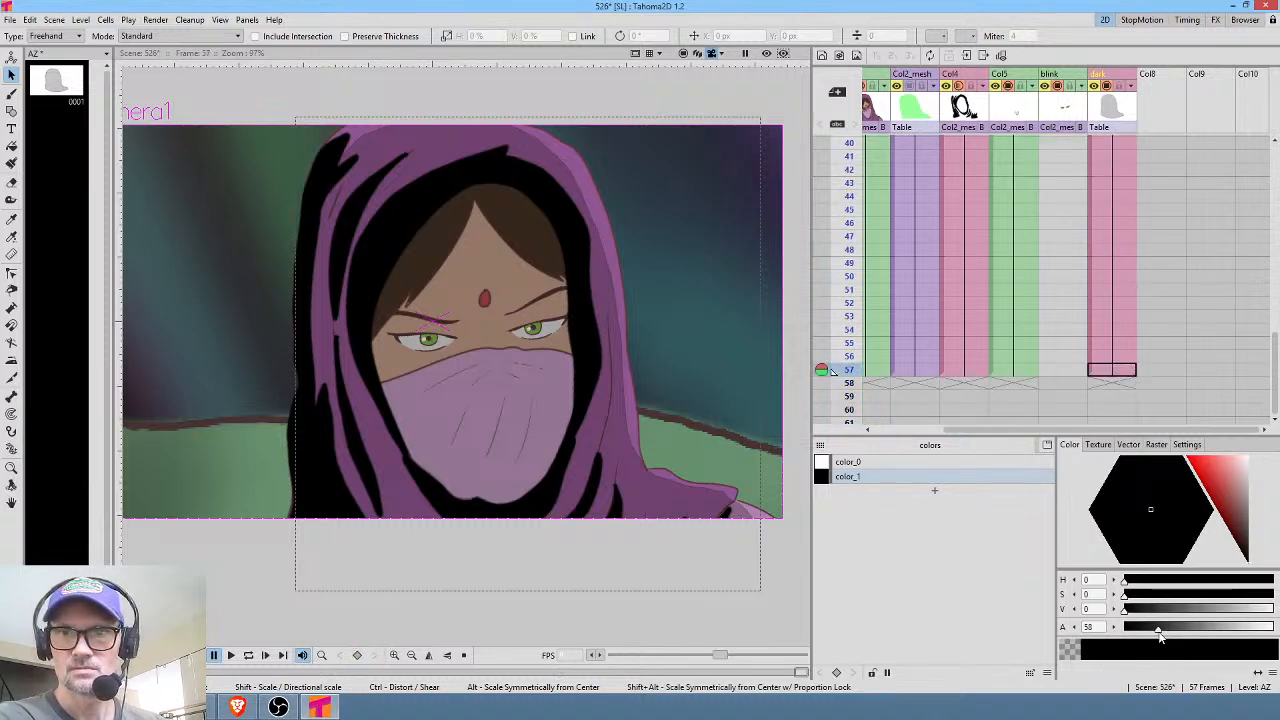
Set the alpha of color_1 to 76 with the dark column's drawing at frame 35 selected.
{"action": "scroll", "coordinate": [1149, 285], "scroll_direction": "up", "scroll_amount": 6}
{"action": "left_click", "coordinate": [1115, 317]}
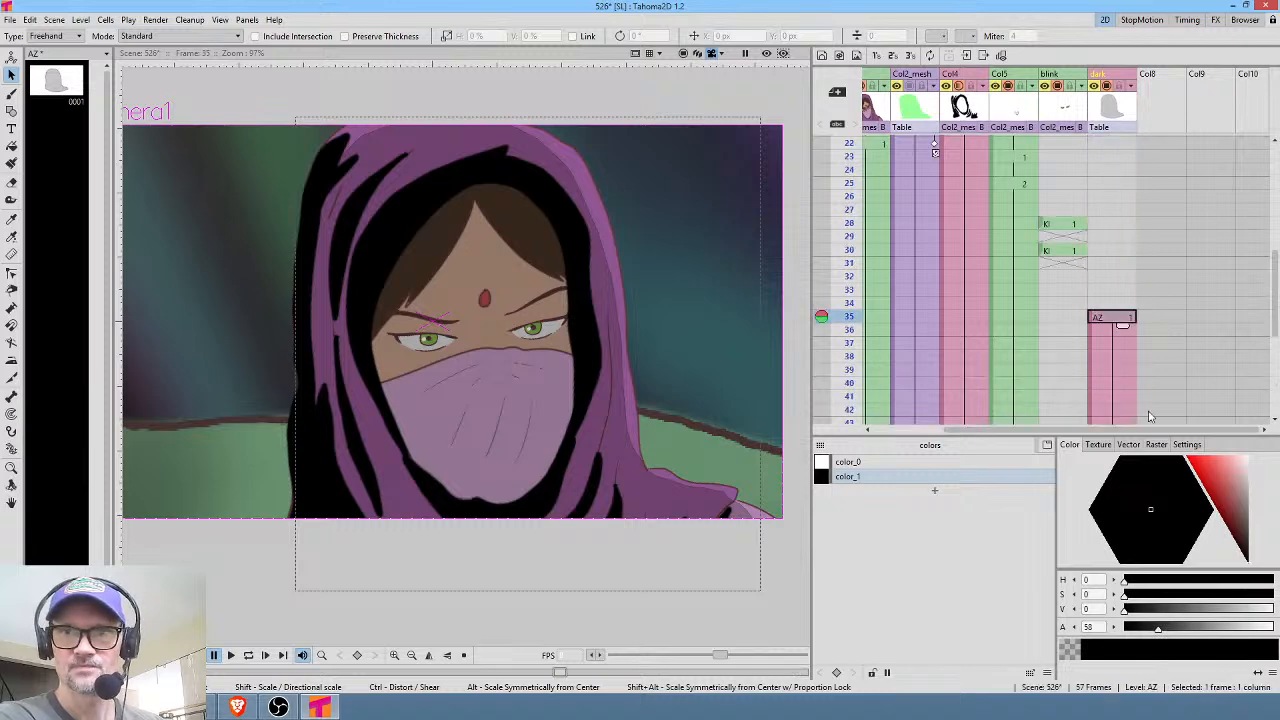
{"action": "mouse_move", "coordinate": [1158, 632]}
{"action": "left_mouse_down"}
{"action": "mouse_move", "coordinate": [1195, 631]}
{"action": "mouse_move", "coordinate": [1136, 628]}
{"action": "mouse_move", "coordinate": [1168, 628]}
{"action": "left_mouse_up"}
{"action": "left_click", "coordinate": [1113, 108]}
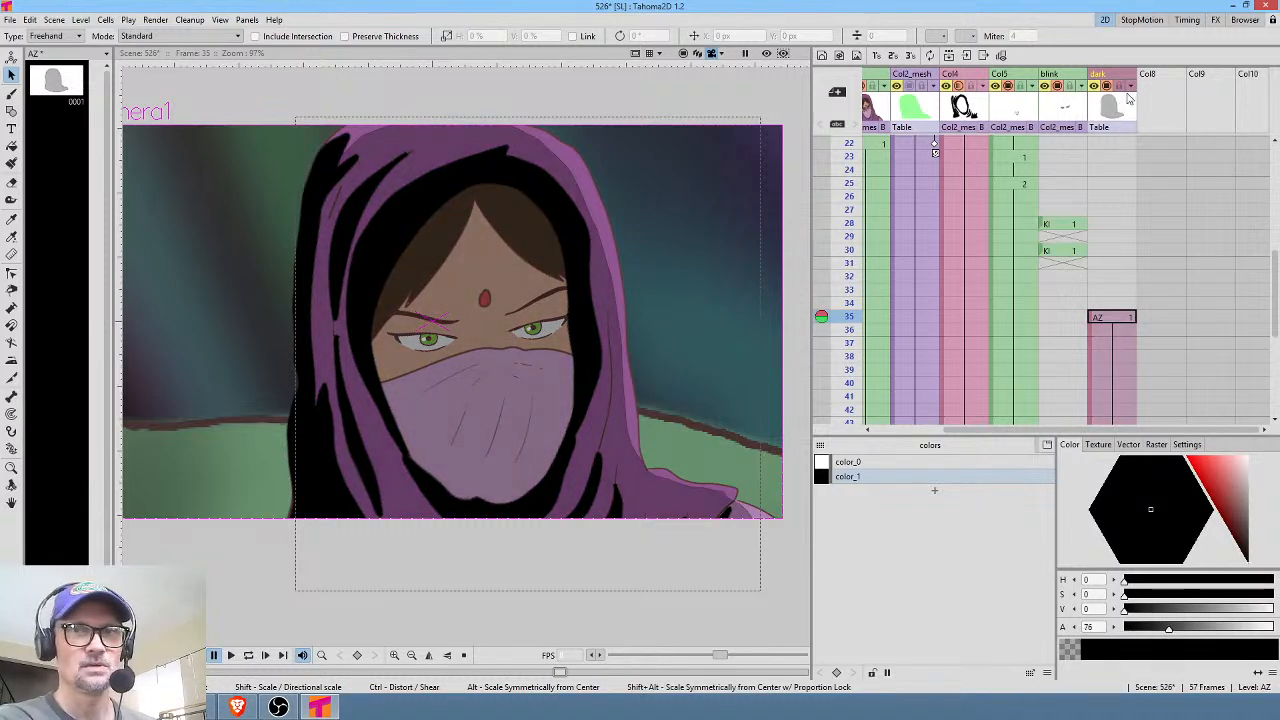
Open the Stage Schematic, switch it to the FX Schematic and widen its window.
{"action": "key", "text": "s"}
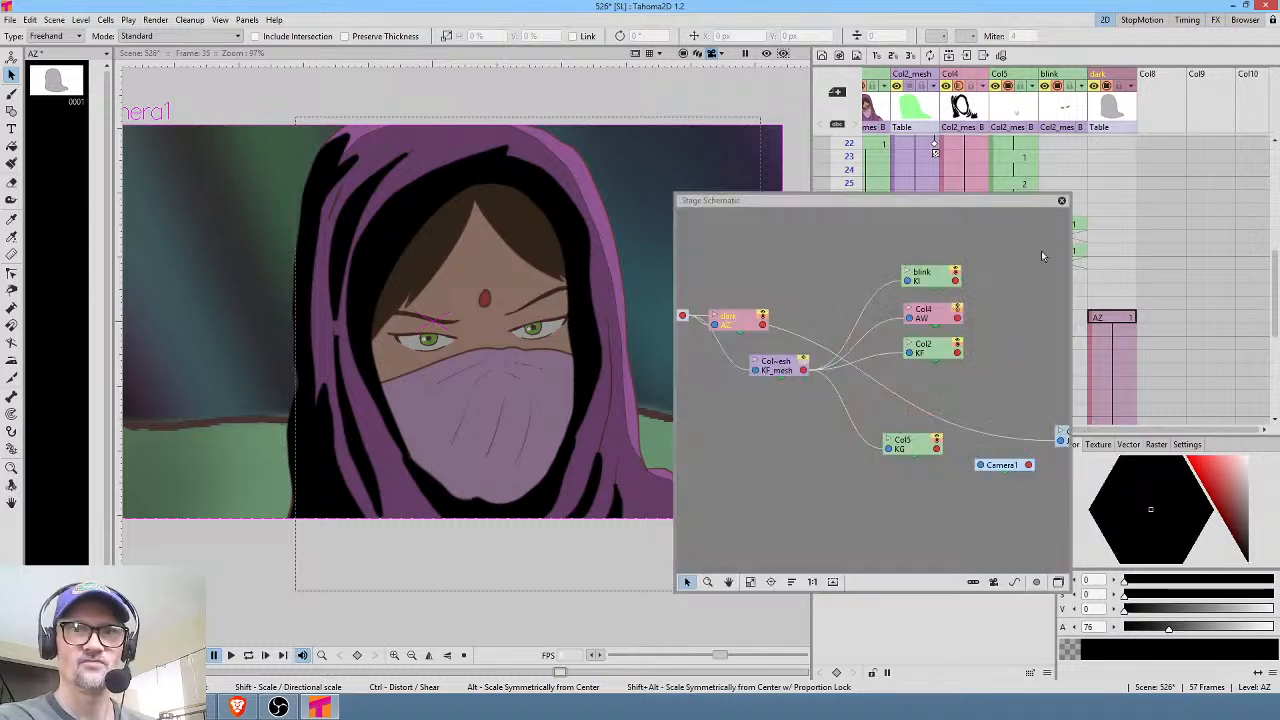
{"action": "left_click_drag", "start_coordinate": [979, 200], "coordinate": [912, 141]}
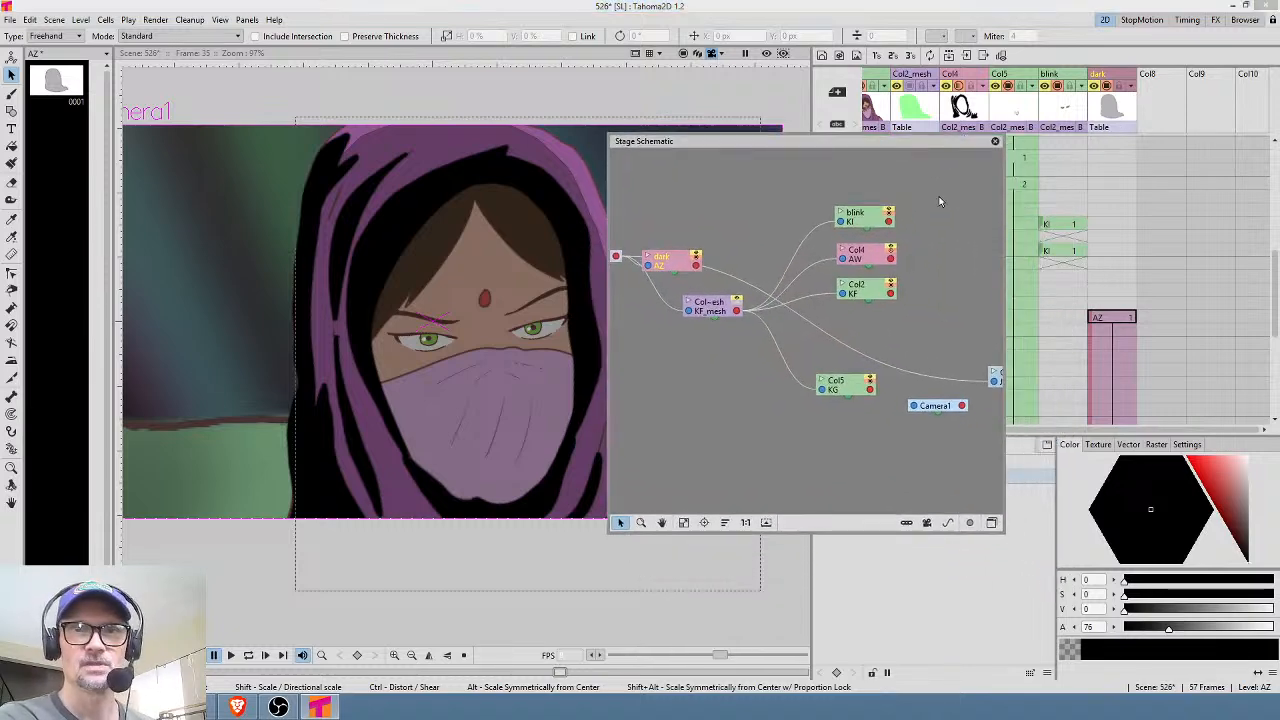
{"action": "left_click", "coordinate": [991, 522]}
{"action": "left_click_drag", "start_coordinate": [1003, 401], "coordinate": [1225, 398]}
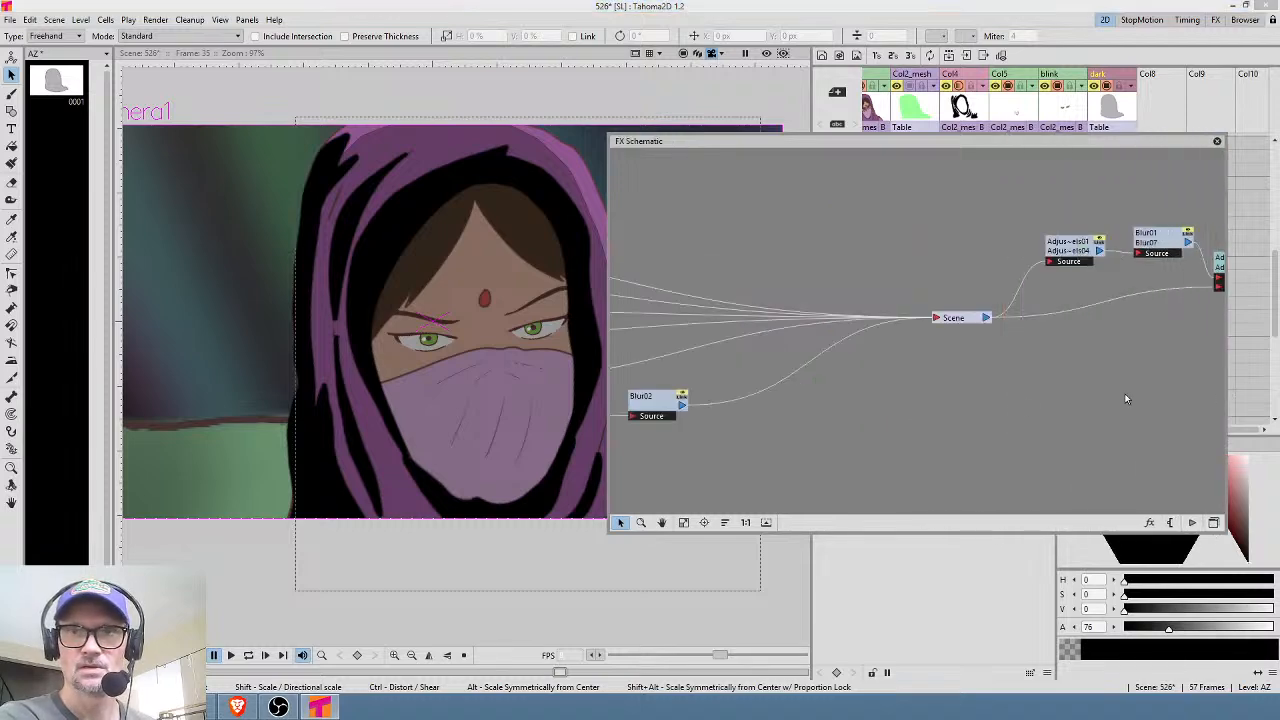
Examine the FX node graph from the Scene node back to the column nodes, including the dark node's link.
{"action": "left_click_drag", "start_coordinate": [1027, 385], "coordinate": [946, 403]}
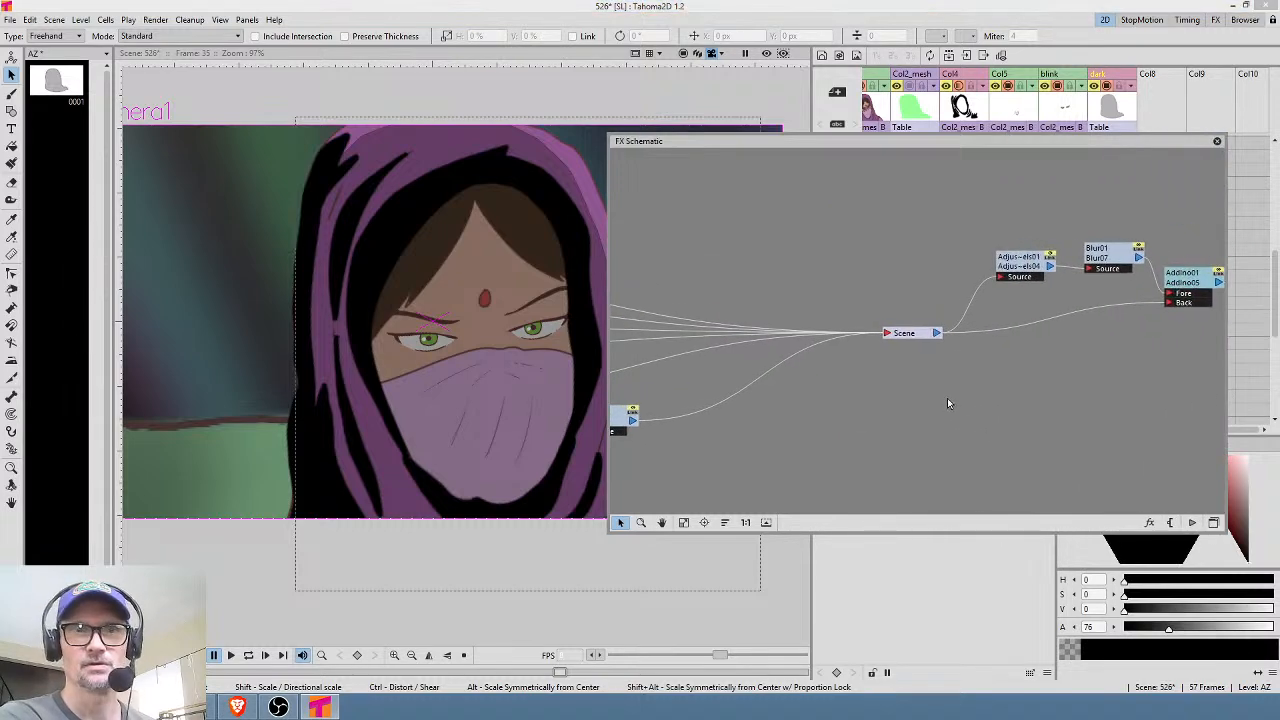
{"action": "mouse_move", "coordinate": [1058, 379]}
{"action": "left_mouse_down"}
{"action": "mouse_move", "coordinate": [873, 343]}
{"action": "mouse_move", "coordinate": [951, 338]}
{"action": "mouse_move", "coordinate": [1061, 366]}
{"action": "left_mouse_up"}
{"action": "scroll", "coordinate": [951, 344], "scroll_direction": "down", "scroll_amount": 3}
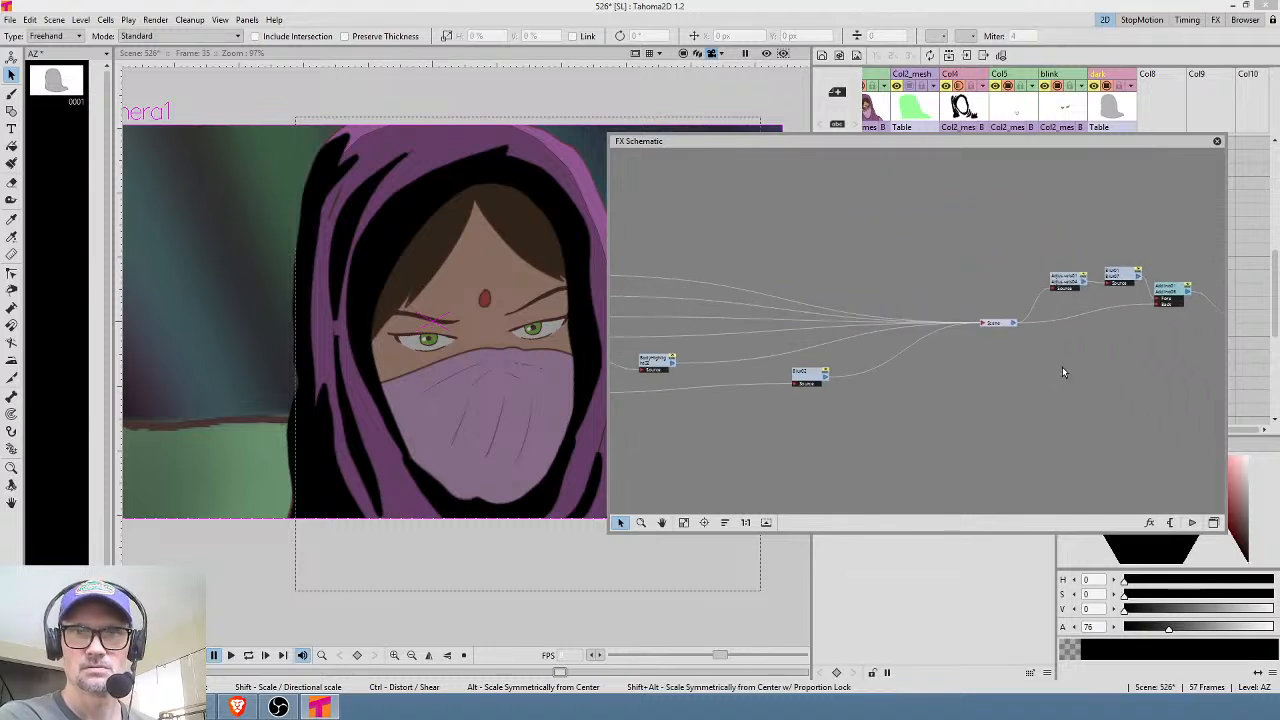
{"action": "scroll", "coordinate": [1048, 374], "scroll_direction": "down", "scroll_amount": 2}
{"action": "left_click_drag", "start_coordinate": [762, 396], "coordinate": [855, 395]}
{"action": "scroll", "coordinate": [811, 373], "scroll_direction": "up", "scroll_amount": 1}
{"action": "scroll", "coordinate": [811, 373], "scroll_direction": "up", "scroll_amount": 3}
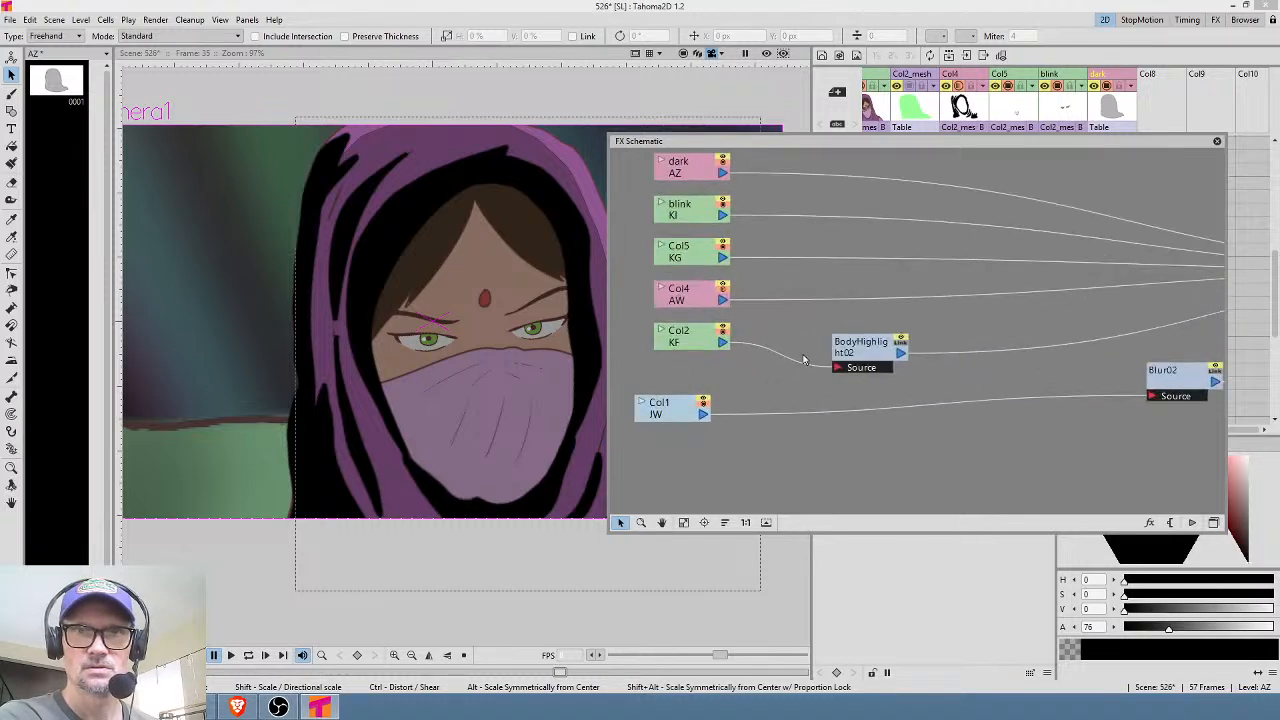
{"action": "left_click", "coordinate": [693, 168]}
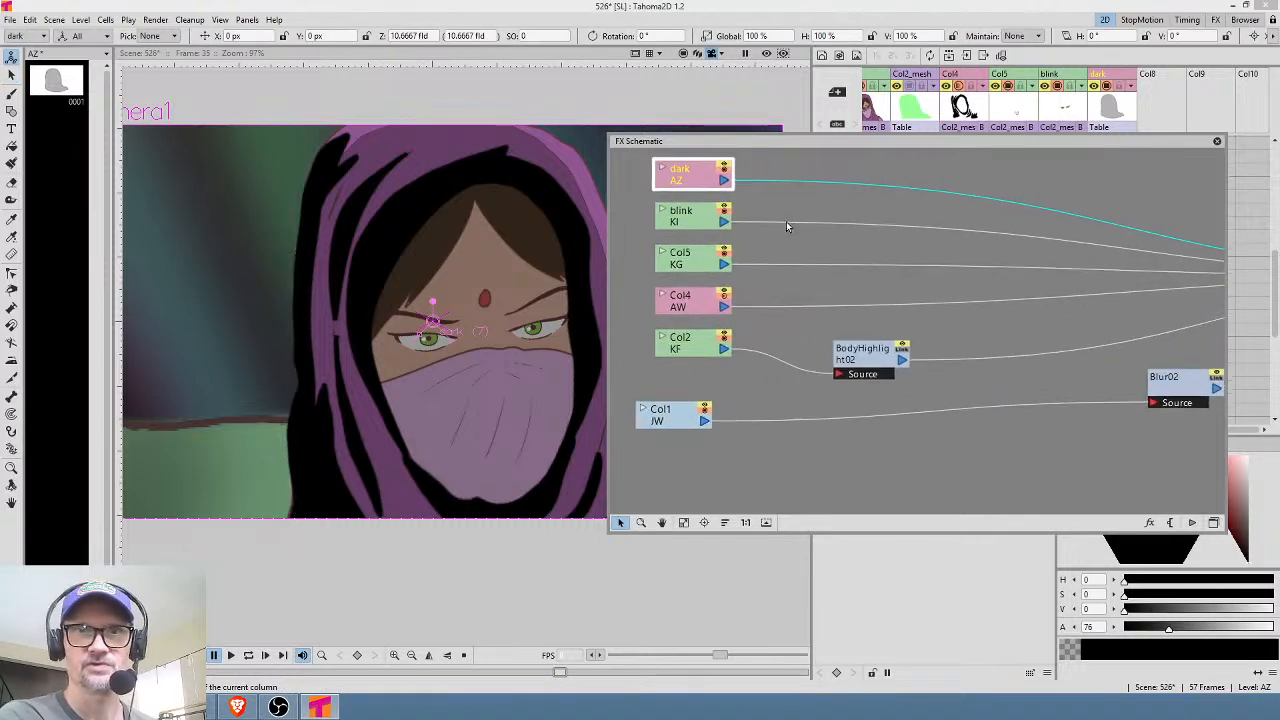
{"action": "left_click_drag", "start_coordinate": [785, 214], "coordinate": [797, 261]}
{"action": "left_click_drag", "start_coordinate": [1082, 327], "coordinate": [944, 320]}
Rename the Col2 column to tia.
{"action": "left_click_drag", "start_coordinate": [936, 121], "coordinate": [975, 124]}
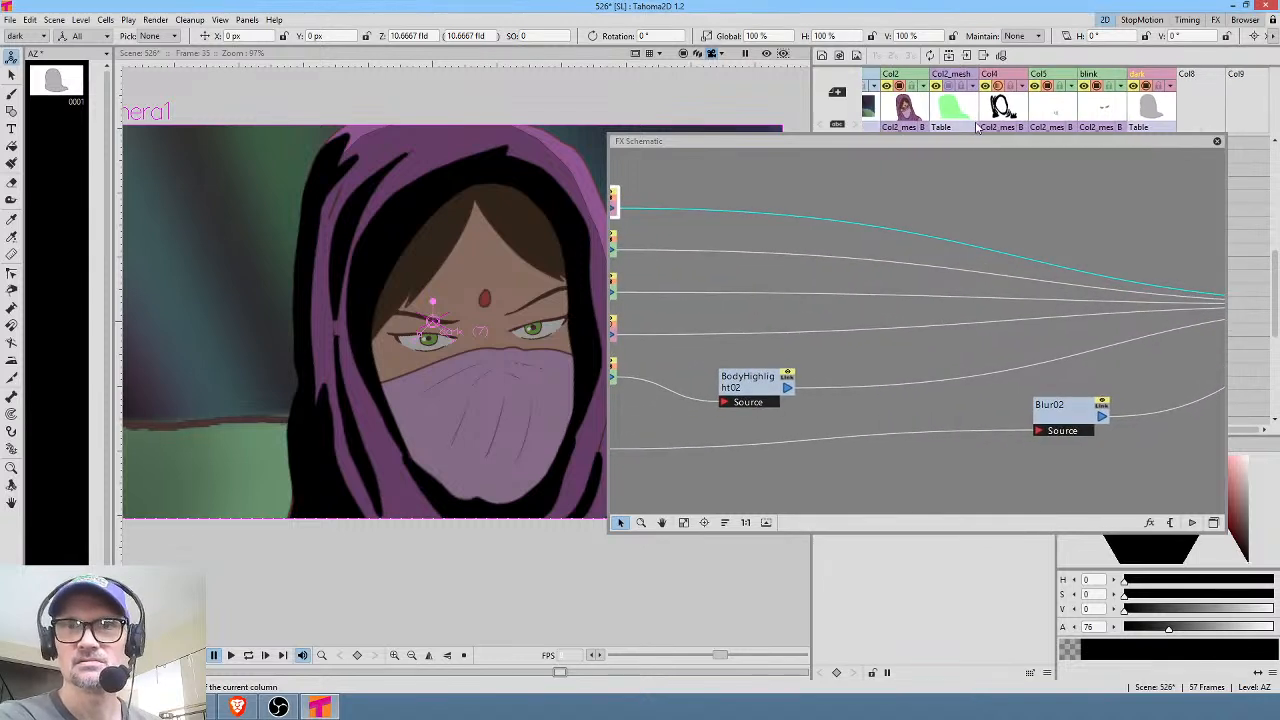
{"action": "left_click", "coordinate": [912, 78]}
{"action": "type", "text": "tia"}
{"action": "key", "text": "Return"}
Rearrange the FX nodes so tia feeds BodyHighlight02 from a clear spot and dark sits just above BodyHighlight02.
{"action": "left_click_drag", "start_coordinate": [763, 272], "coordinate": [896, 284]}
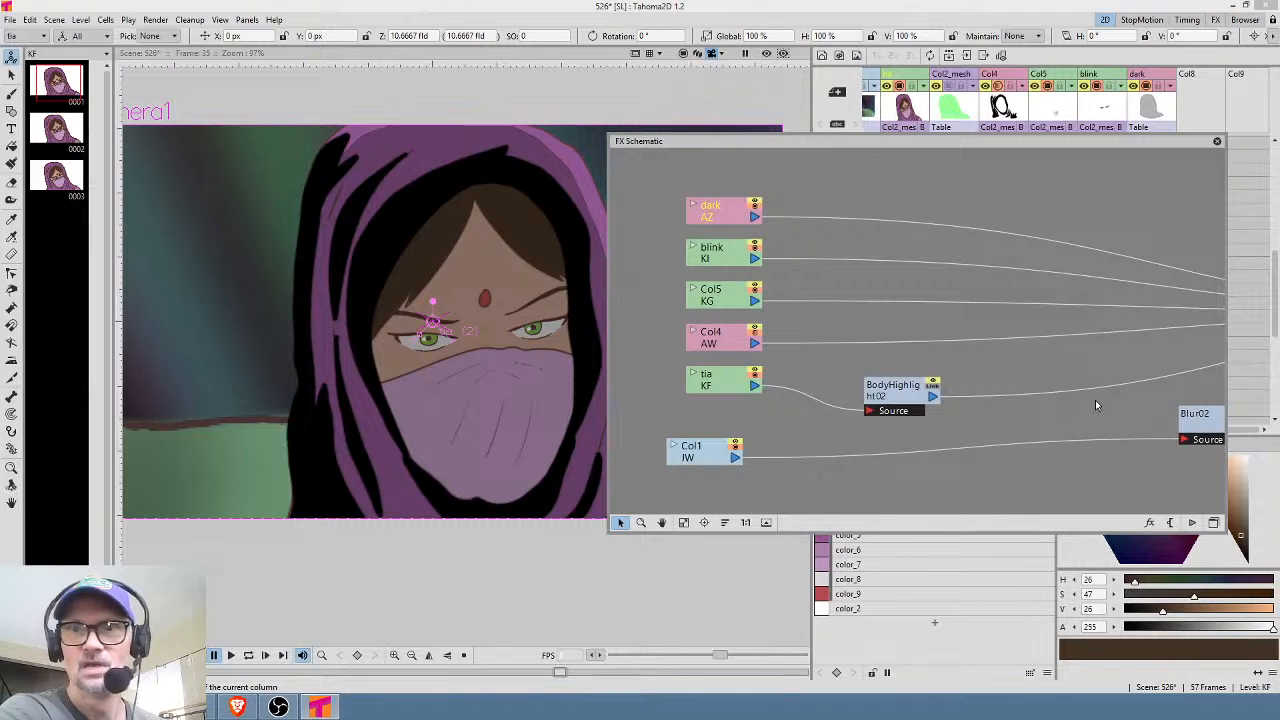
{"action": "left_click_drag", "start_coordinate": [730, 392], "coordinate": [707, 419]}
{"action": "left_click_drag", "start_coordinate": [916, 397], "coordinate": [855, 410]}
{"action": "left_click_drag", "start_coordinate": [735, 214], "coordinate": [850, 365]}
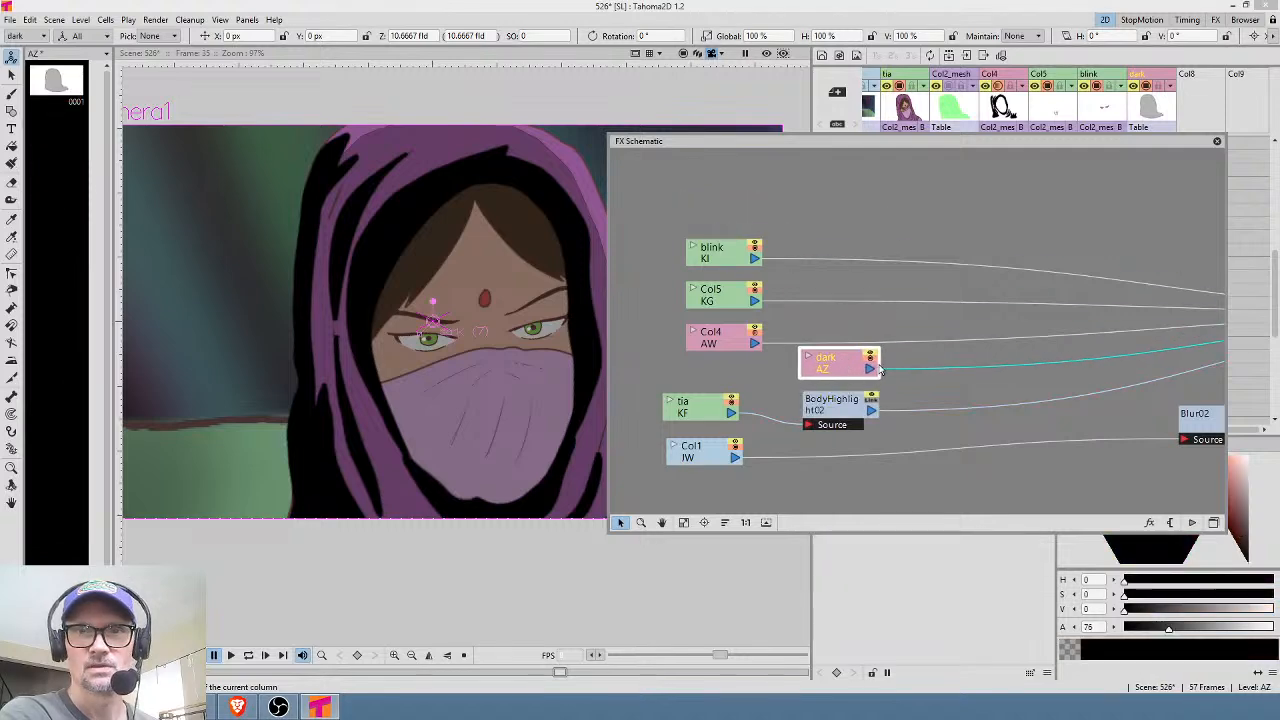
Insert a Multiply Ino effect on the dark node's output link and connect BodyHighlight02 to its Back input.
{"action": "right_click", "coordinate": [911, 368]}
{"action": "mouse_move", "coordinate": [950, 378]}
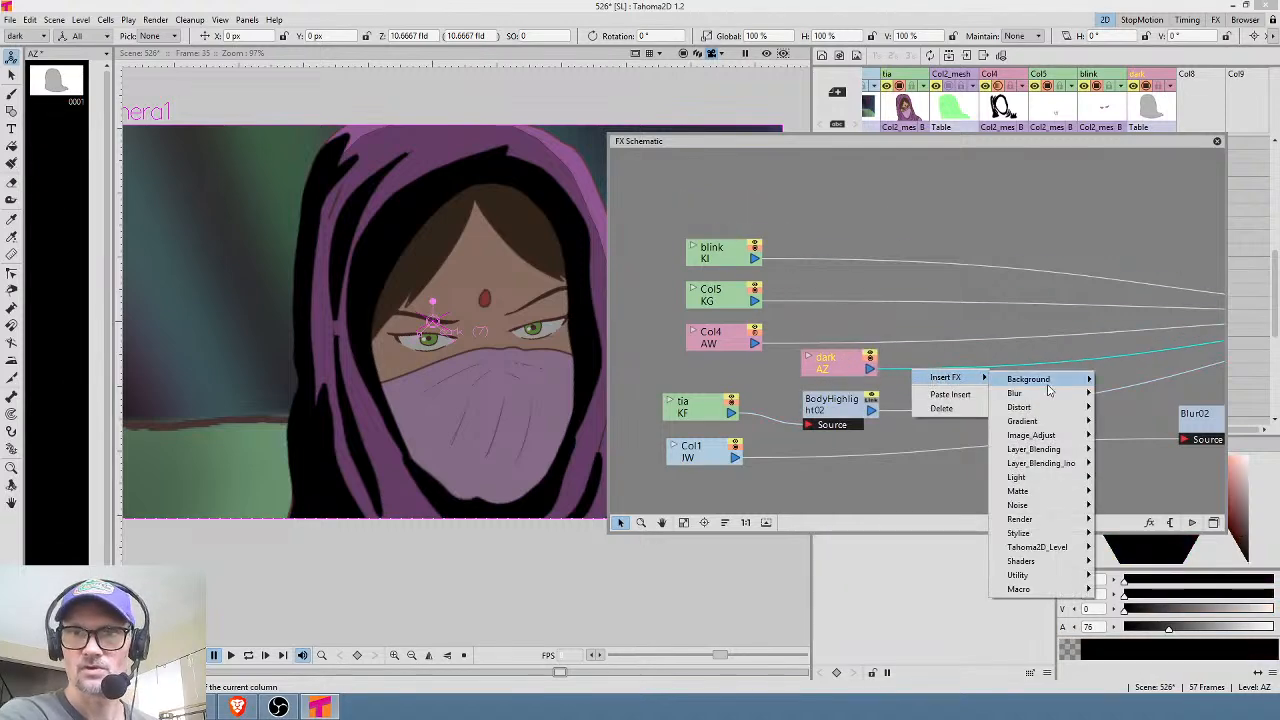
{"action": "mouse_move", "coordinate": [1060, 453]}
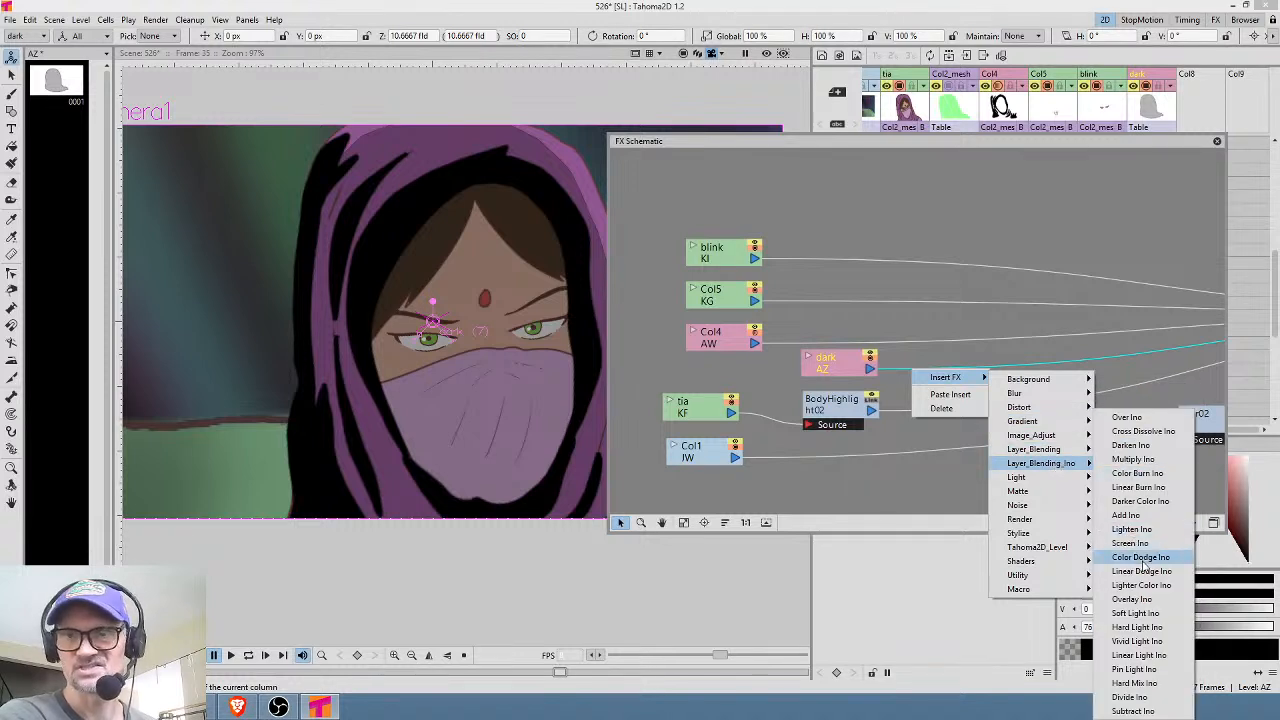
{"action": "left_click", "coordinate": [1132, 459]}
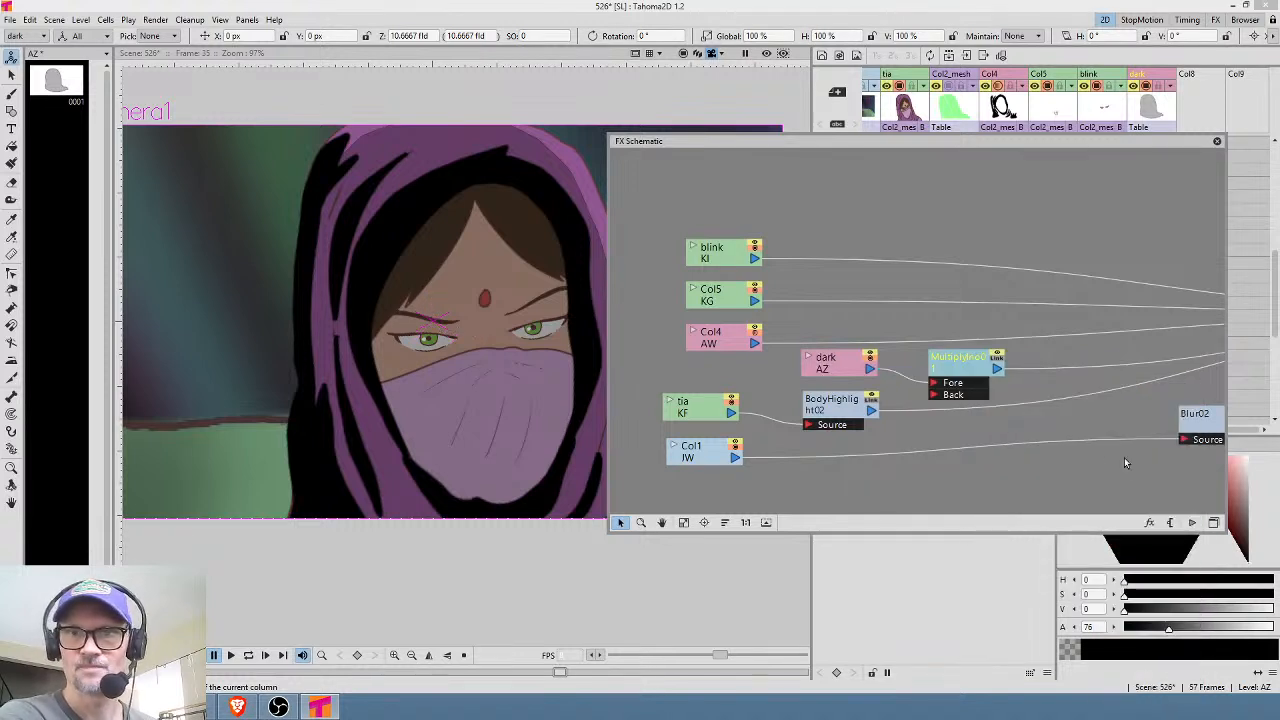
{"action": "left_click_drag", "start_coordinate": [872, 410], "coordinate": [935, 394]}
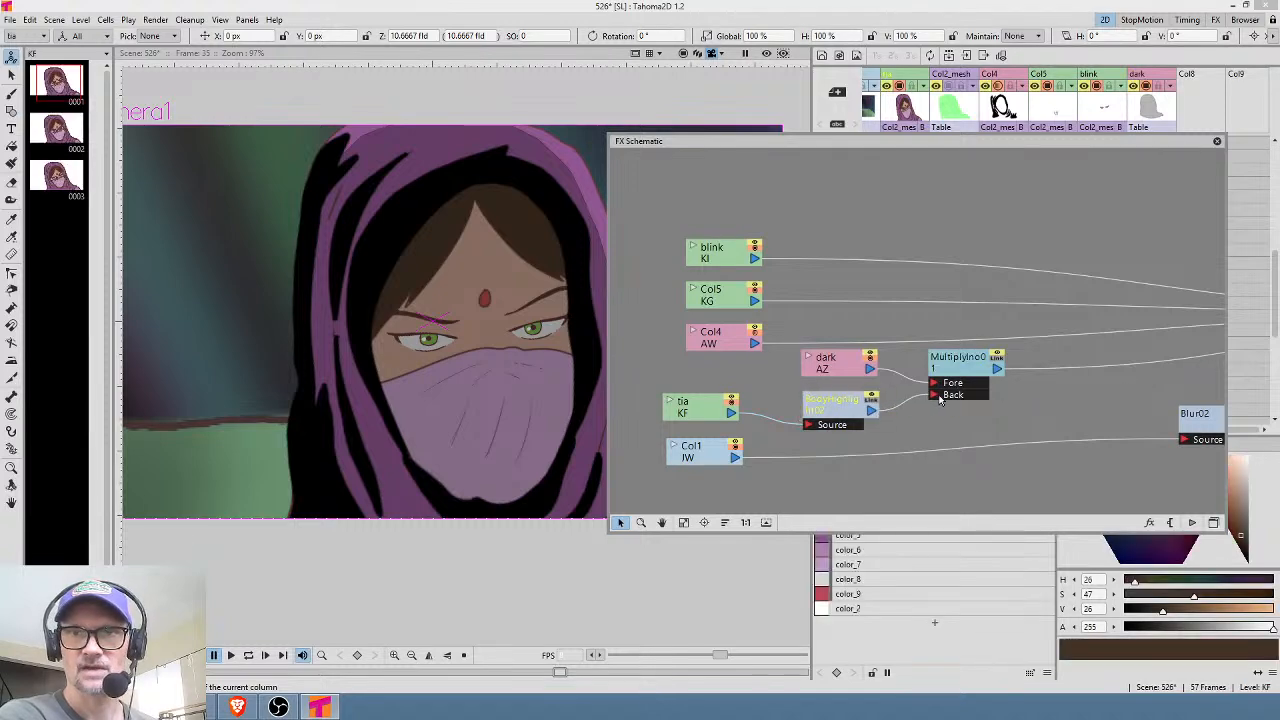
Turn on the viewer preview and toggle the dark node off and on to compare the multiplied shadow.
{"action": "left_click", "coordinate": [766, 54]}
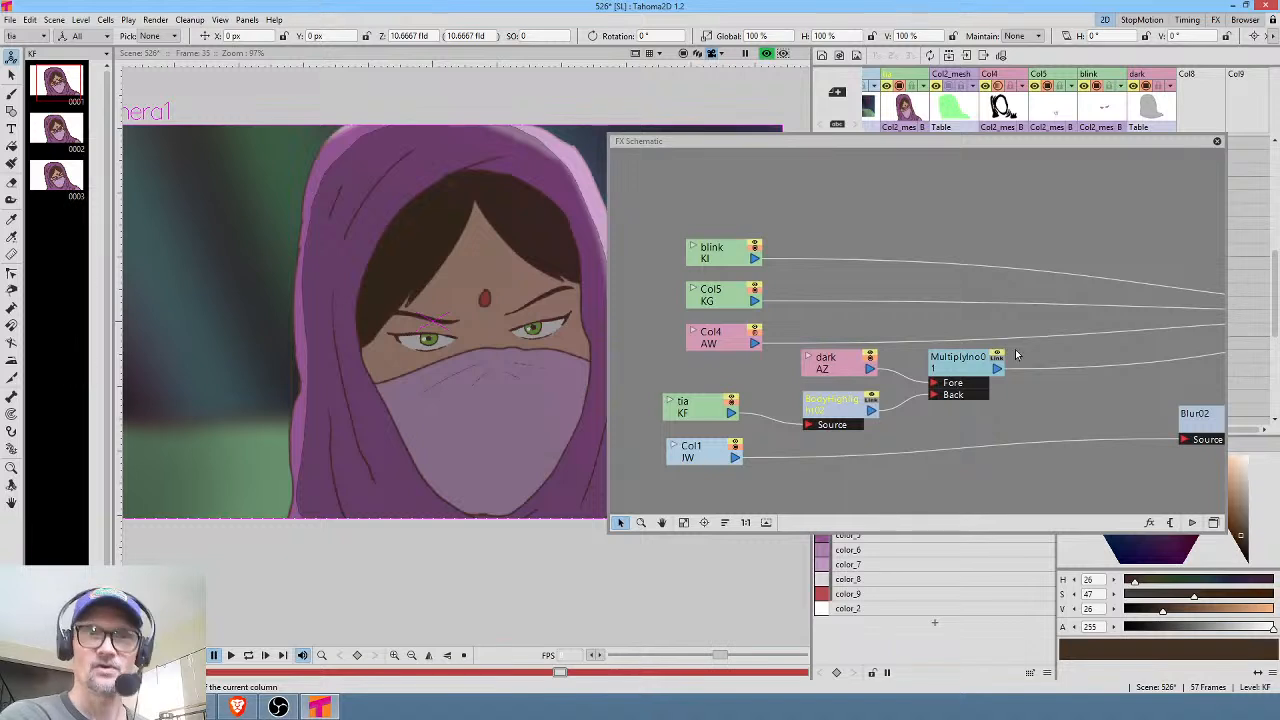
{"action": "left_click", "coordinate": [870, 356]}
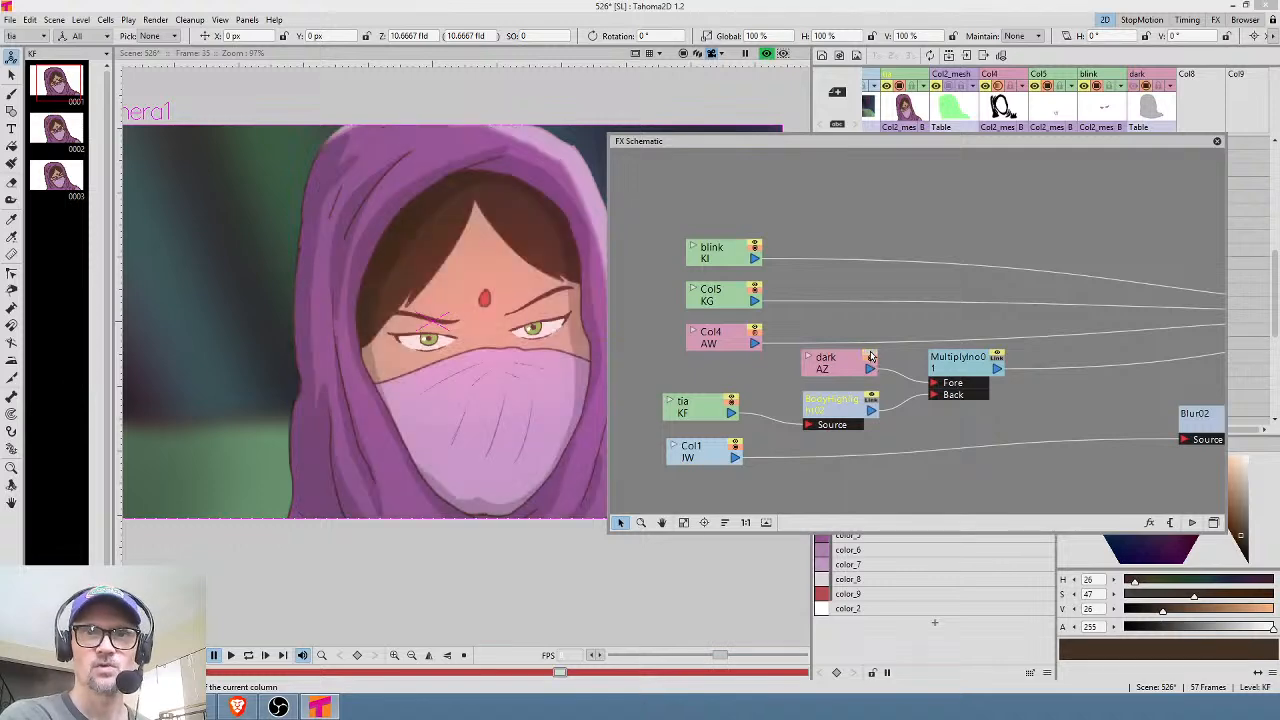
{"action": "left_click", "coordinate": [870, 356]}
Open the MultiplyIno01 settings, close the schematic and keyframe the effect's Opacity at 0 on frame 35.
{"action": "left_click_drag", "start_coordinate": [911, 371], "coordinate": [866, 369]}
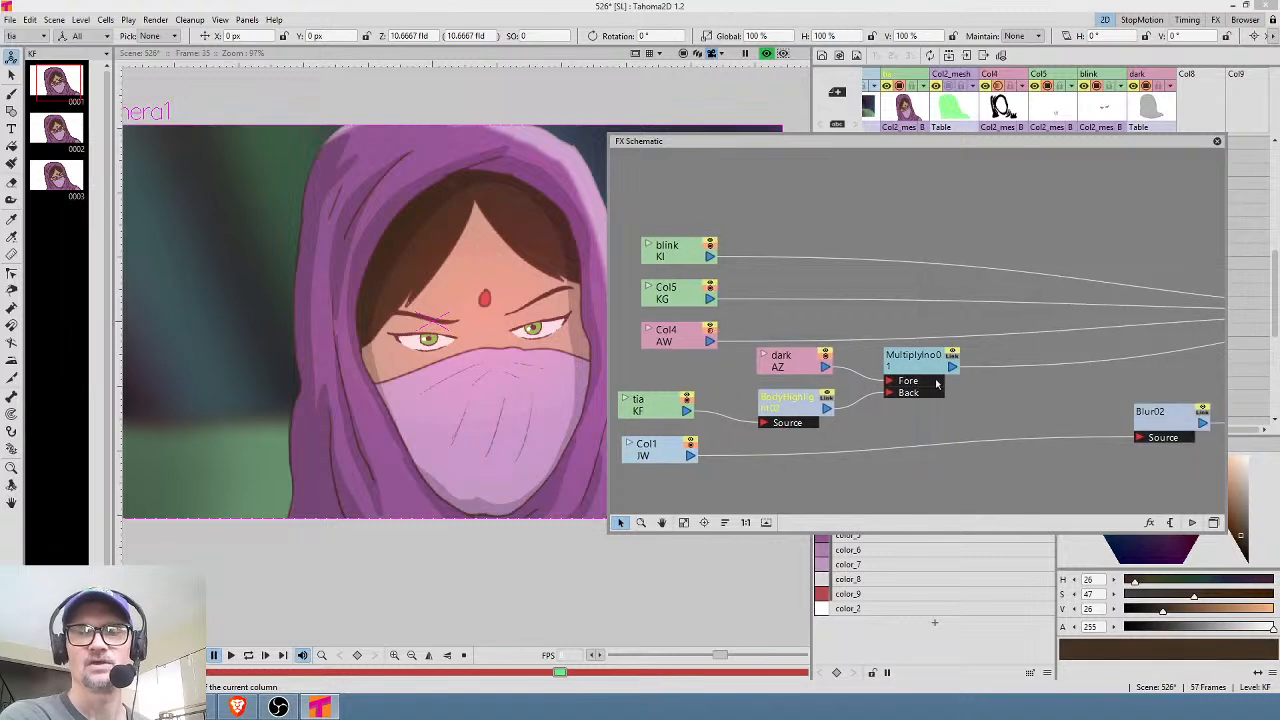
{"action": "double_click", "coordinate": [928, 373]}
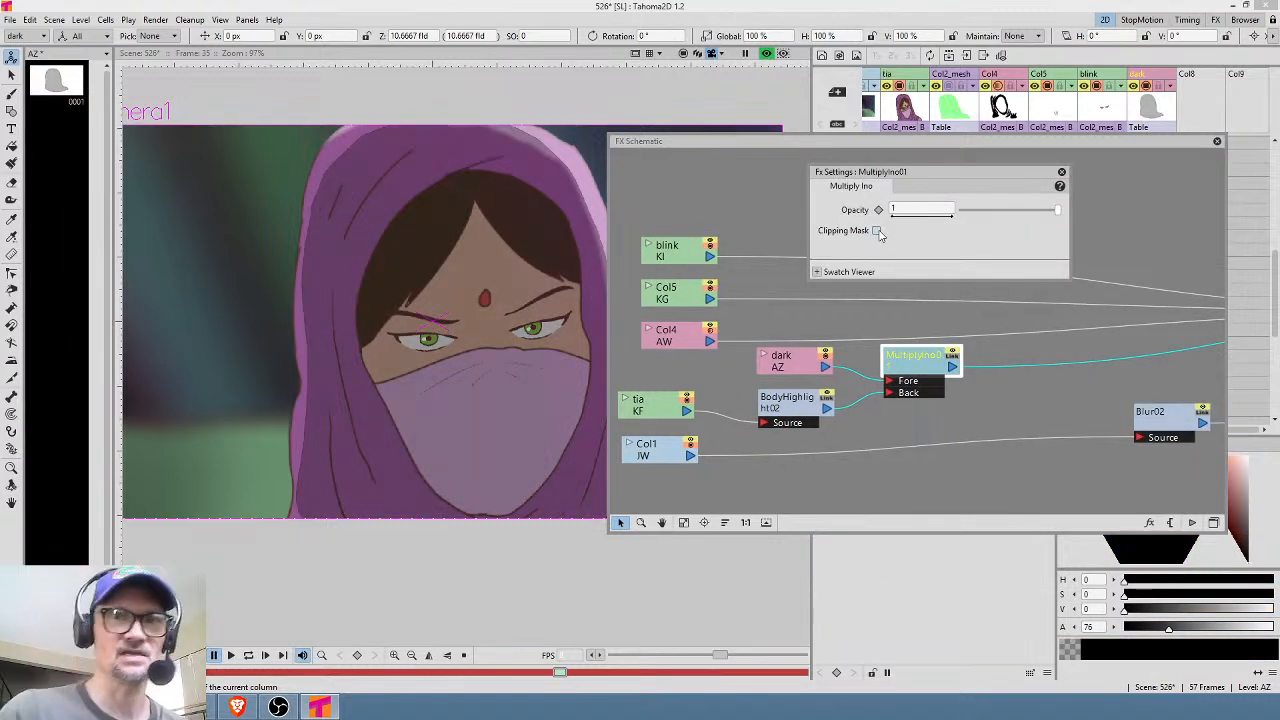
{"action": "left_click", "coordinate": [1217, 141]}
{"action": "left_click_drag", "start_coordinate": [987, 180], "coordinate": [789, 196]}
{"action": "left_click", "coordinate": [1163, 318]}
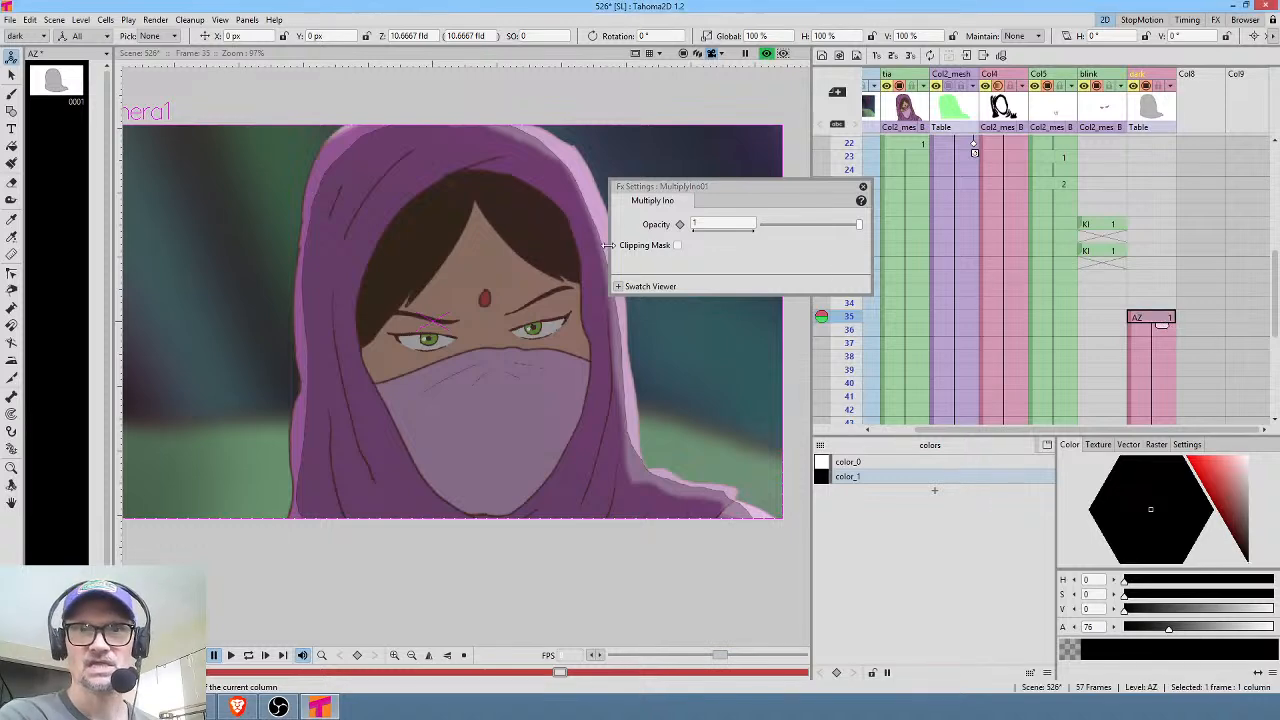
{"action": "left_click", "coordinate": [681, 225]}
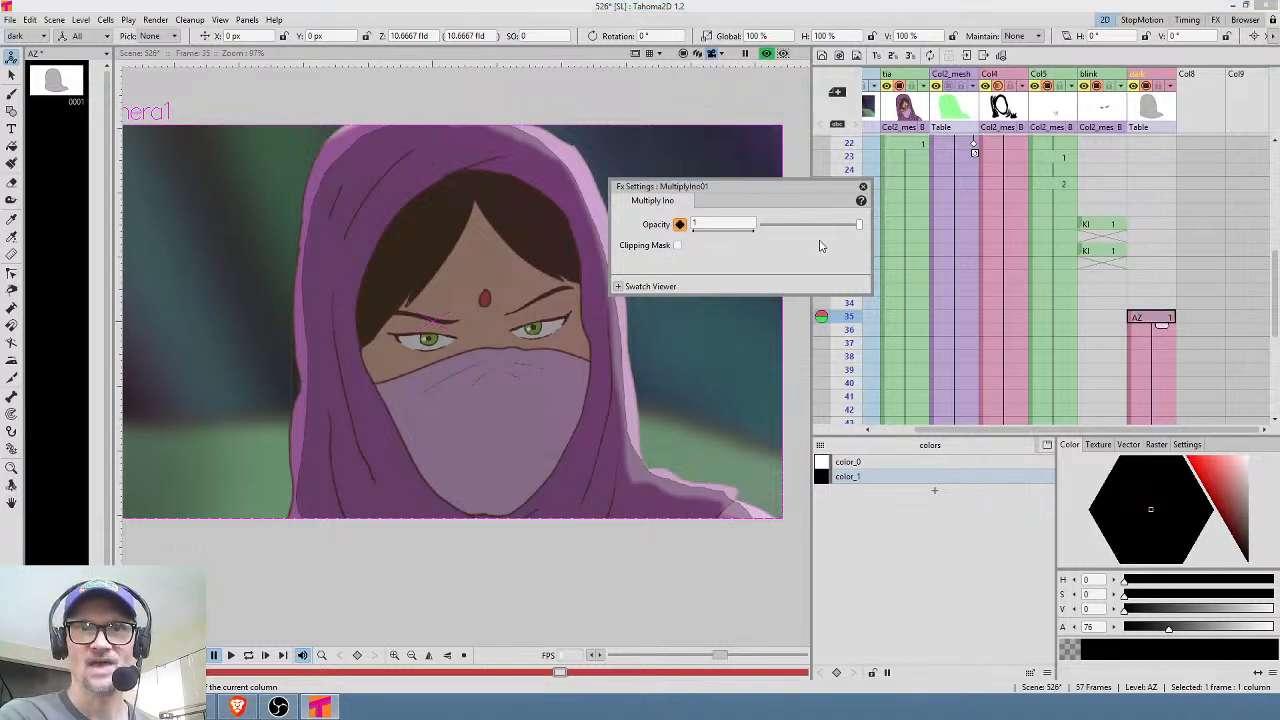
{"action": "left_click_drag", "start_coordinate": [860, 228], "coordinate": [705, 225]}
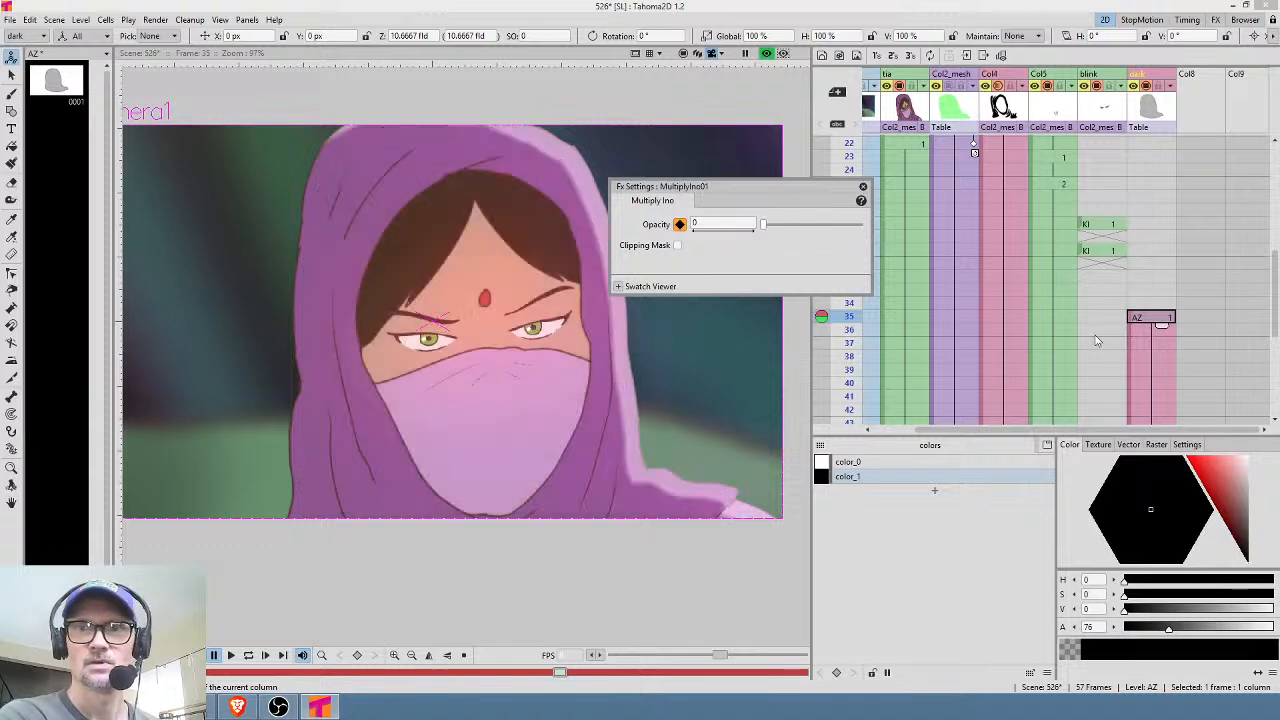
Keyframe the MultiplyIno01 Opacity at 1 on frame 50 and close the effect settings.
{"action": "left_click", "coordinate": [1160, 332]}
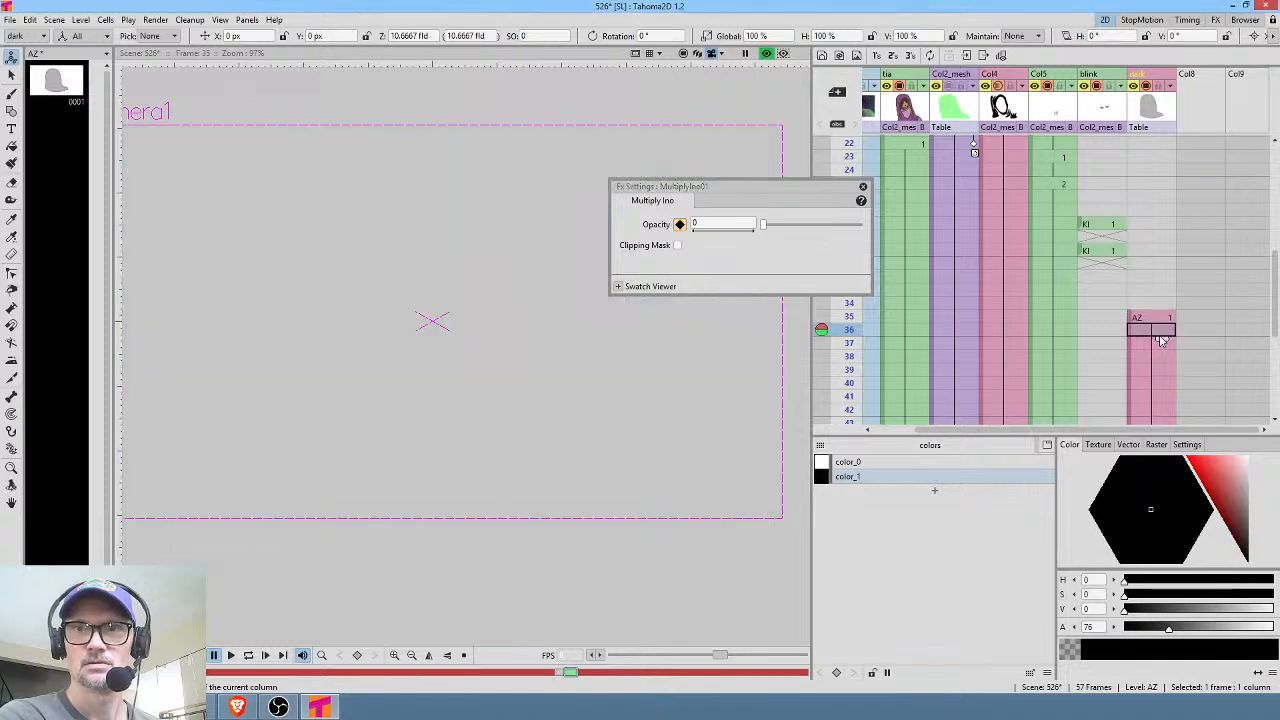
{"action": "scroll", "coordinate": [1140, 340], "scroll_direction": "down", "scroll_amount": 3}
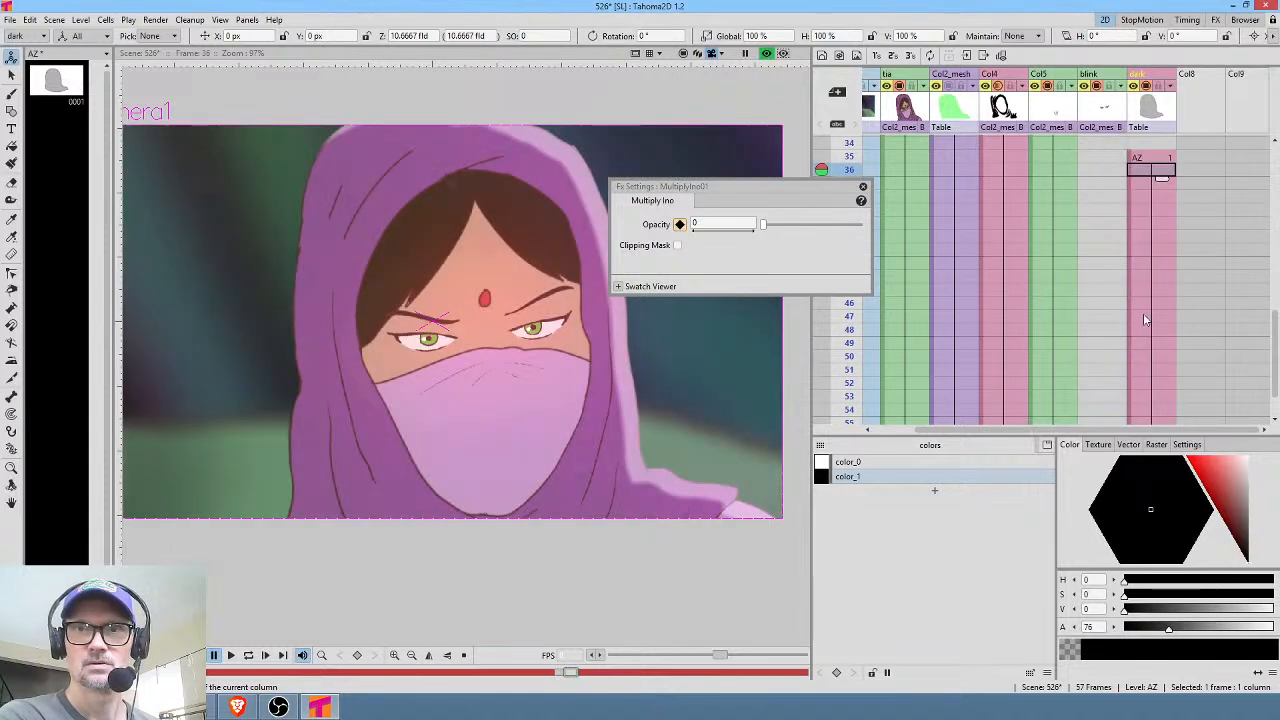
{"action": "left_click_drag", "start_coordinate": [849, 188], "coordinate": [694, 341]}
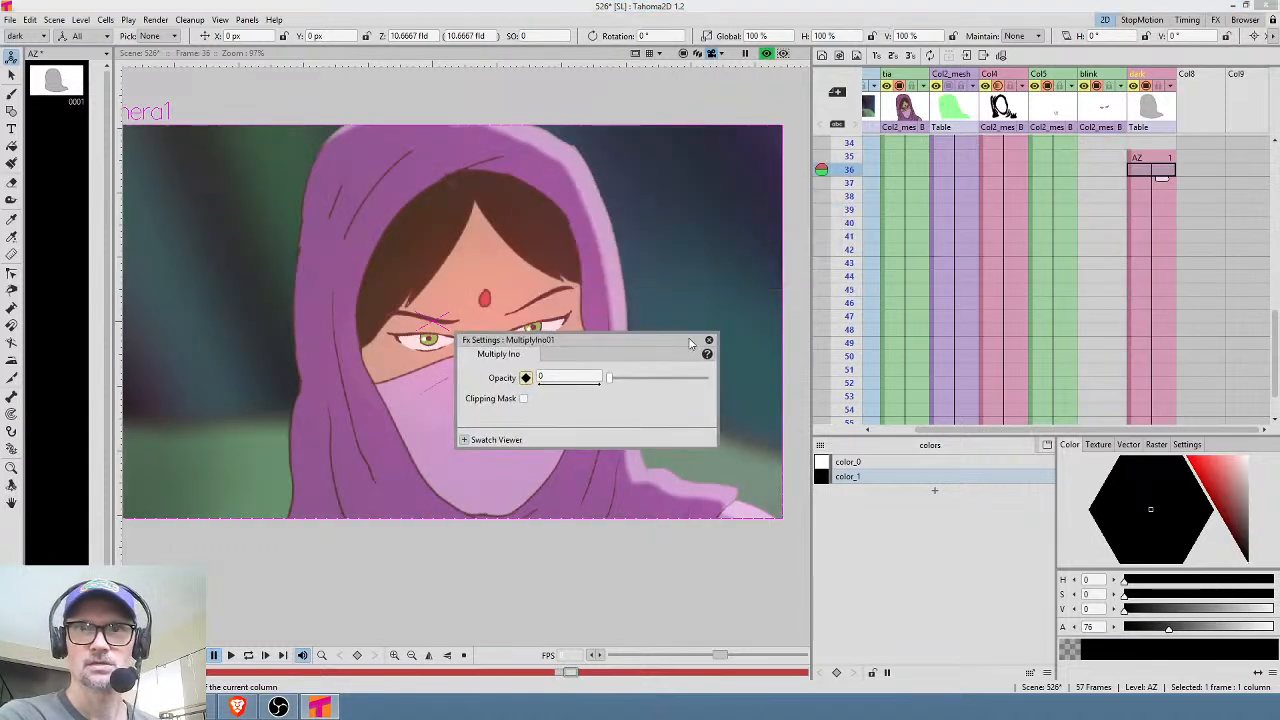
{"action": "left_click_drag", "start_coordinate": [853, 168], "coordinate": [860, 398]}
{"action": "scroll", "coordinate": [1165, 320], "scroll_direction": "down", "scroll_amount": 3}
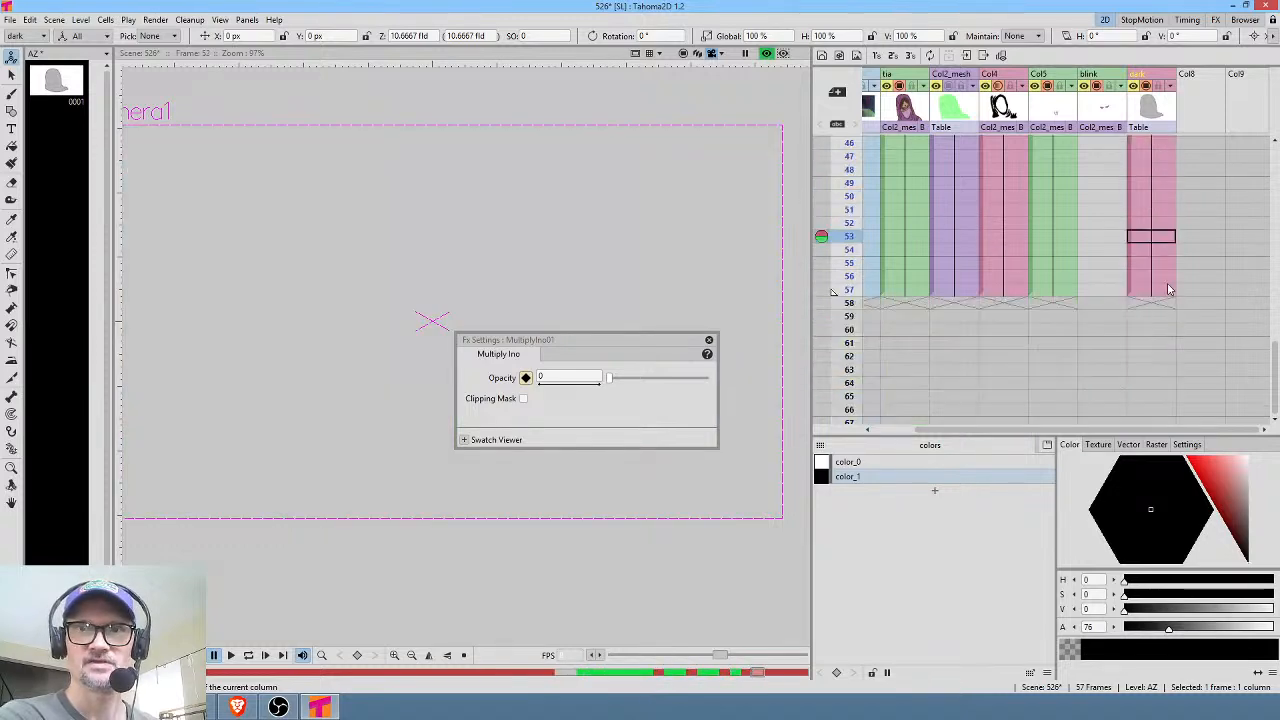
{"action": "left_click", "coordinate": [1160, 200]}
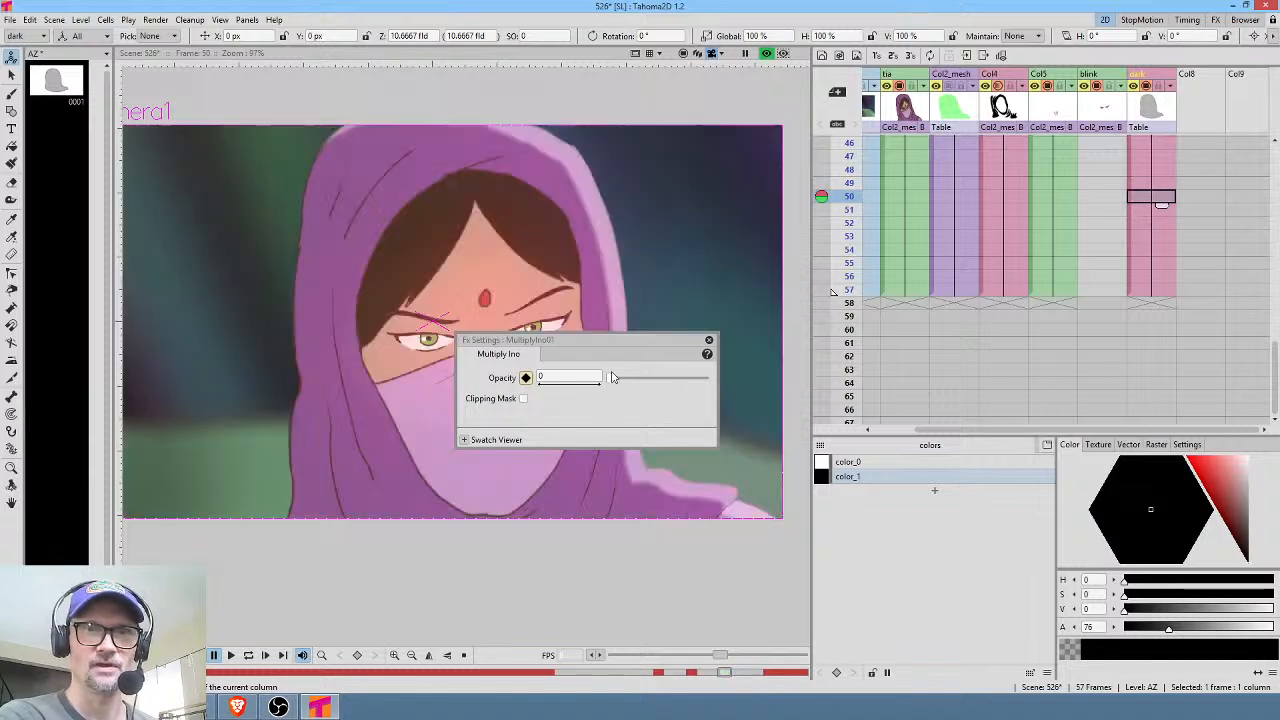
{"action": "left_click", "coordinate": [611, 380]}
{"action": "left_click_drag", "start_coordinate": [611, 381], "coordinate": [630, 383]}
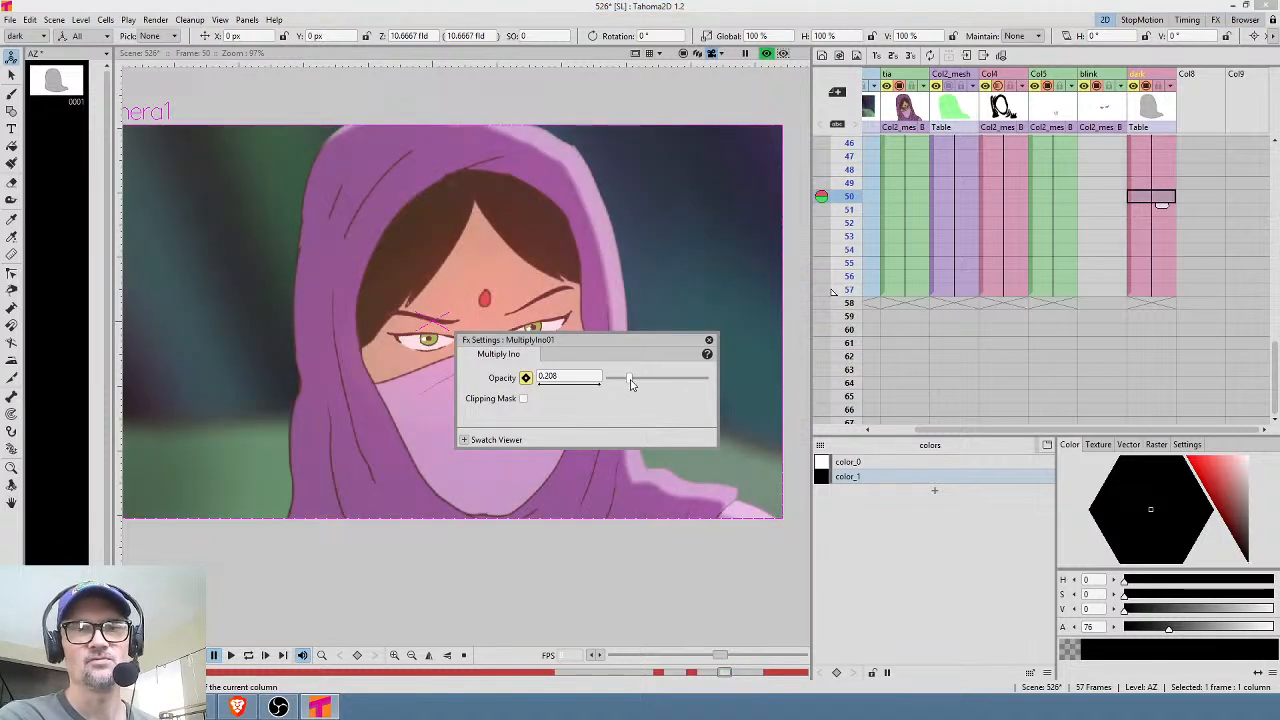
{"action": "left_click_drag", "start_coordinate": [631, 383], "coordinate": [722, 383]}
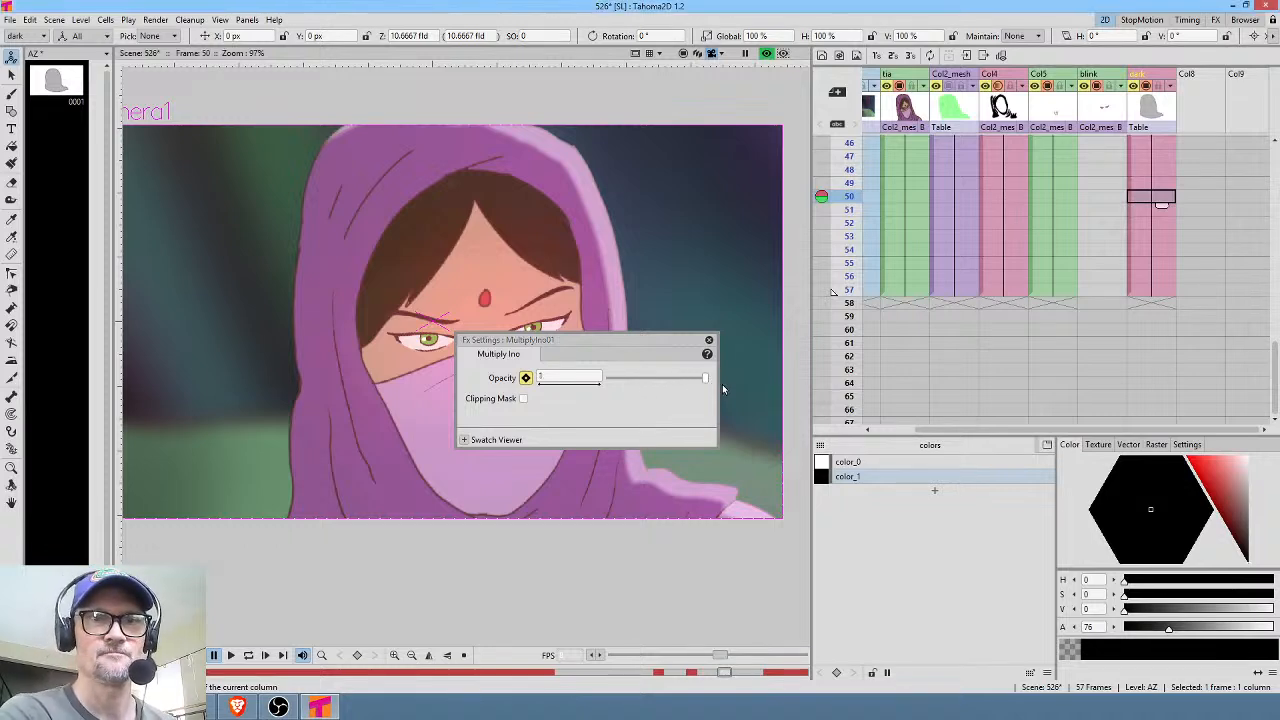
{"action": "left_click", "coordinate": [526, 379]}
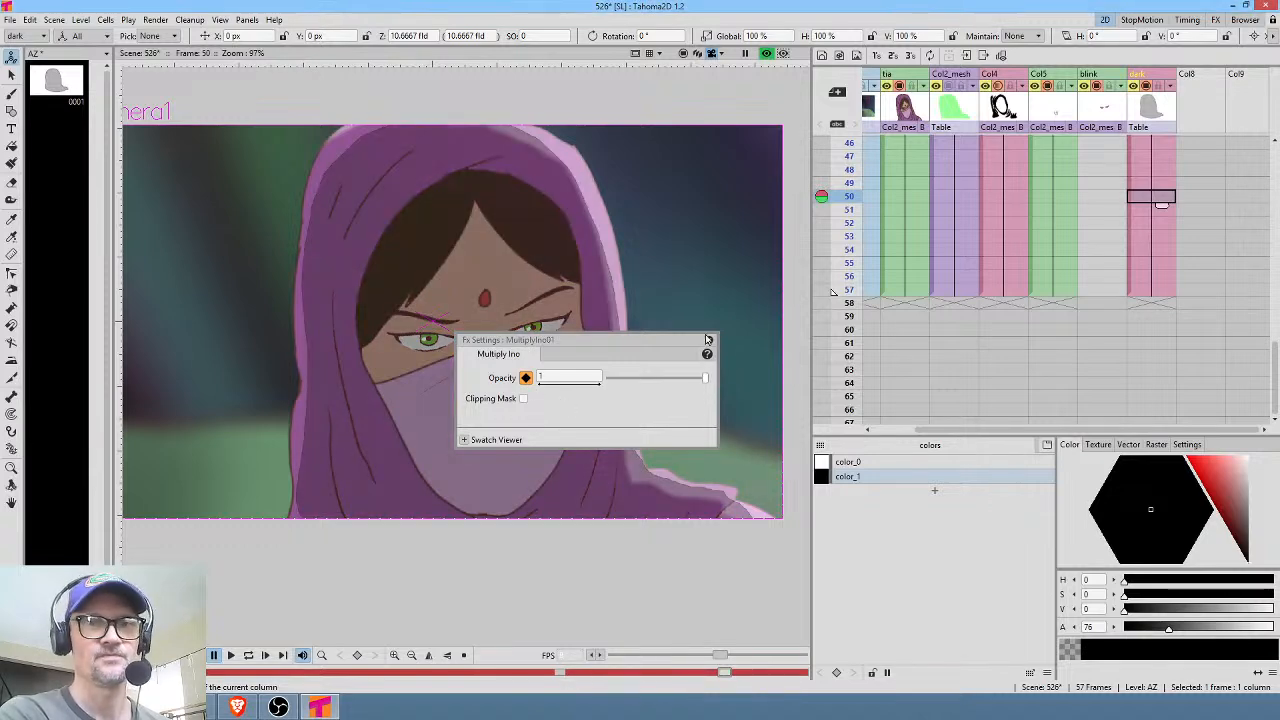
{"action": "left_click", "coordinate": [709, 340]}
Check the shadow's fade in the preview at frames 35, 43 and 50 of the dark column.
{"action": "scroll", "coordinate": [1225, 221], "scroll_direction": "up", "scroll_amount": 6}
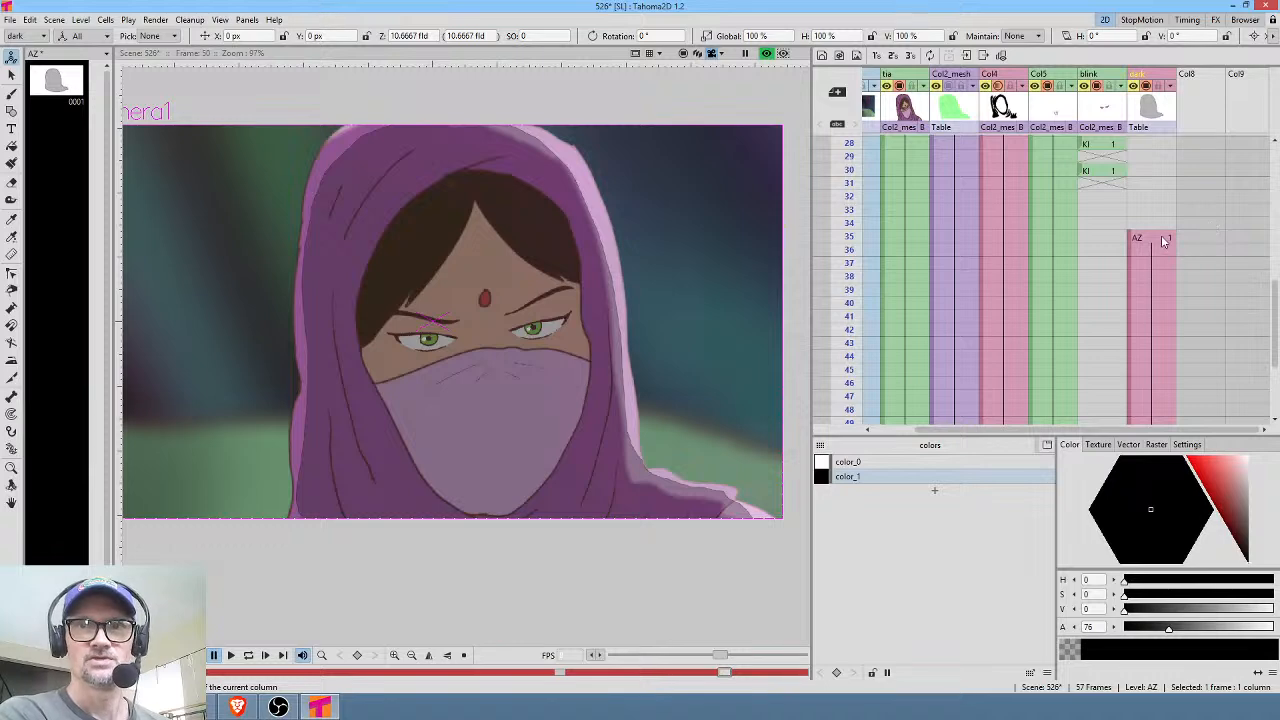
{"action": "left_click", "coordinate": [1161, 240]}
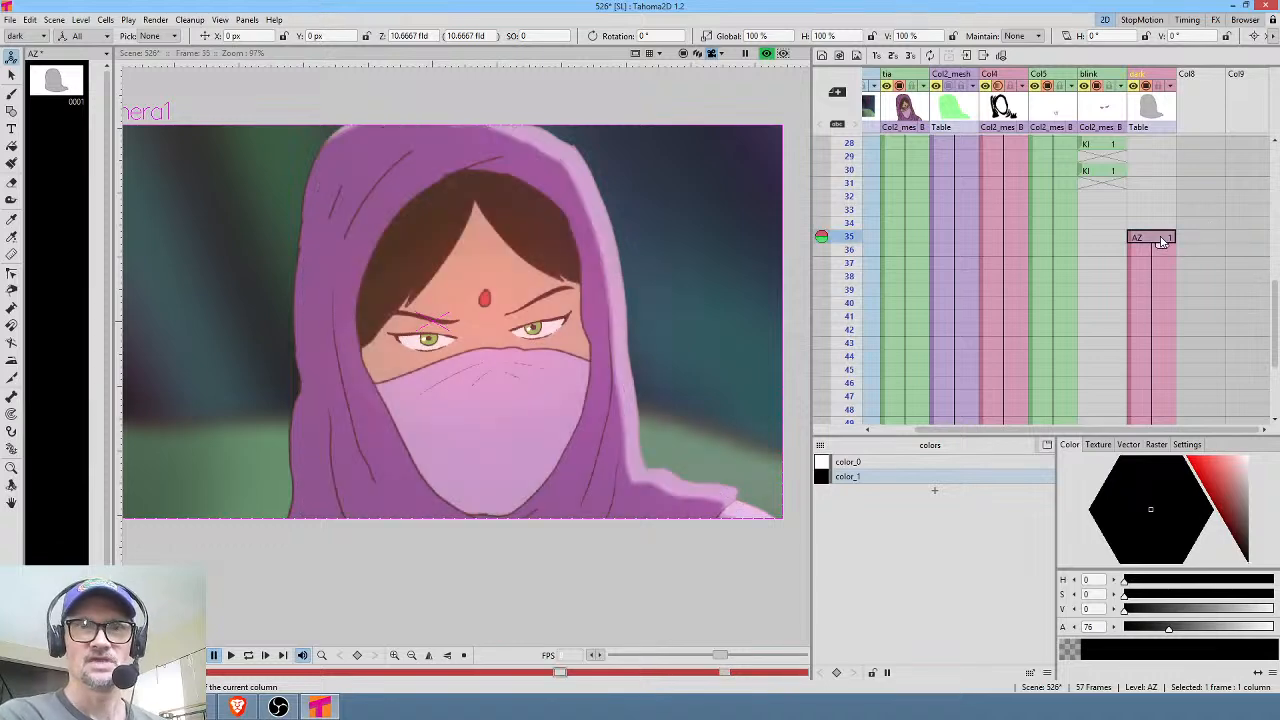
{"action": "left_click", "coordinate": [1156, 345]}
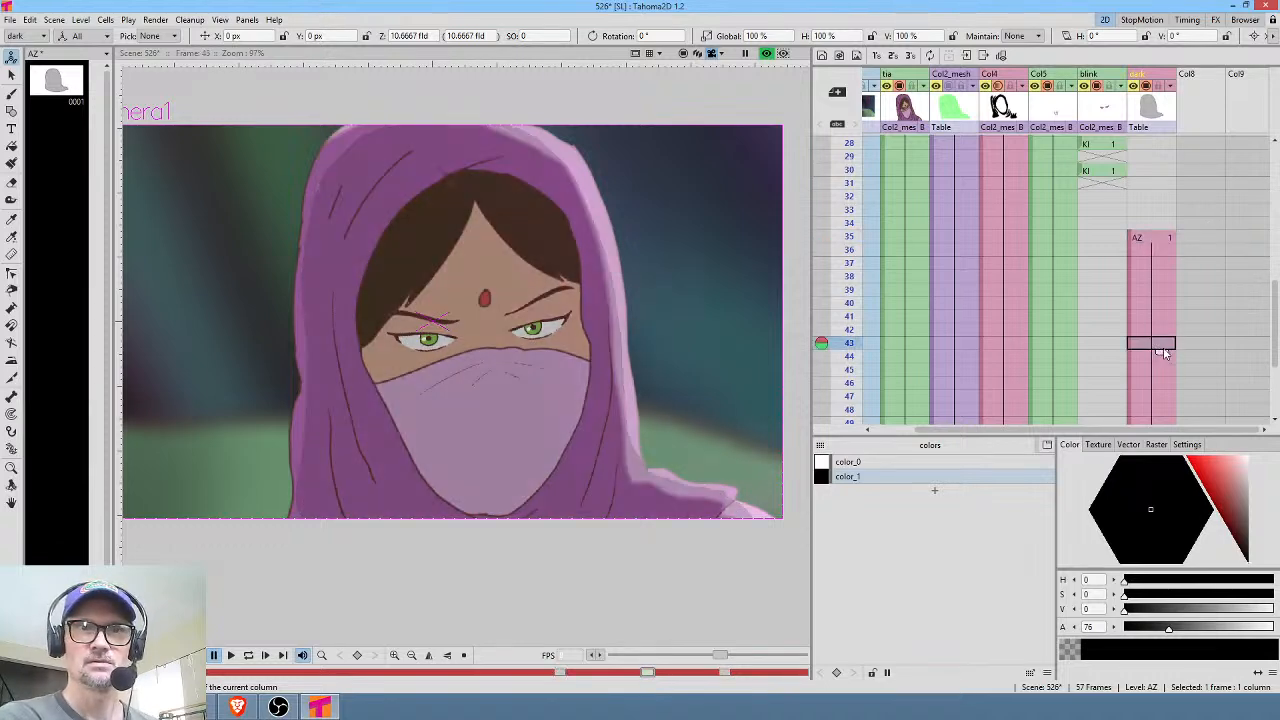
{"action": "scroll", "coordinate": [1163, 353], "scroll_direction": "down", "scroll_amount": 4}
{"action": "left_click", "coordinate": [1159, 277]}
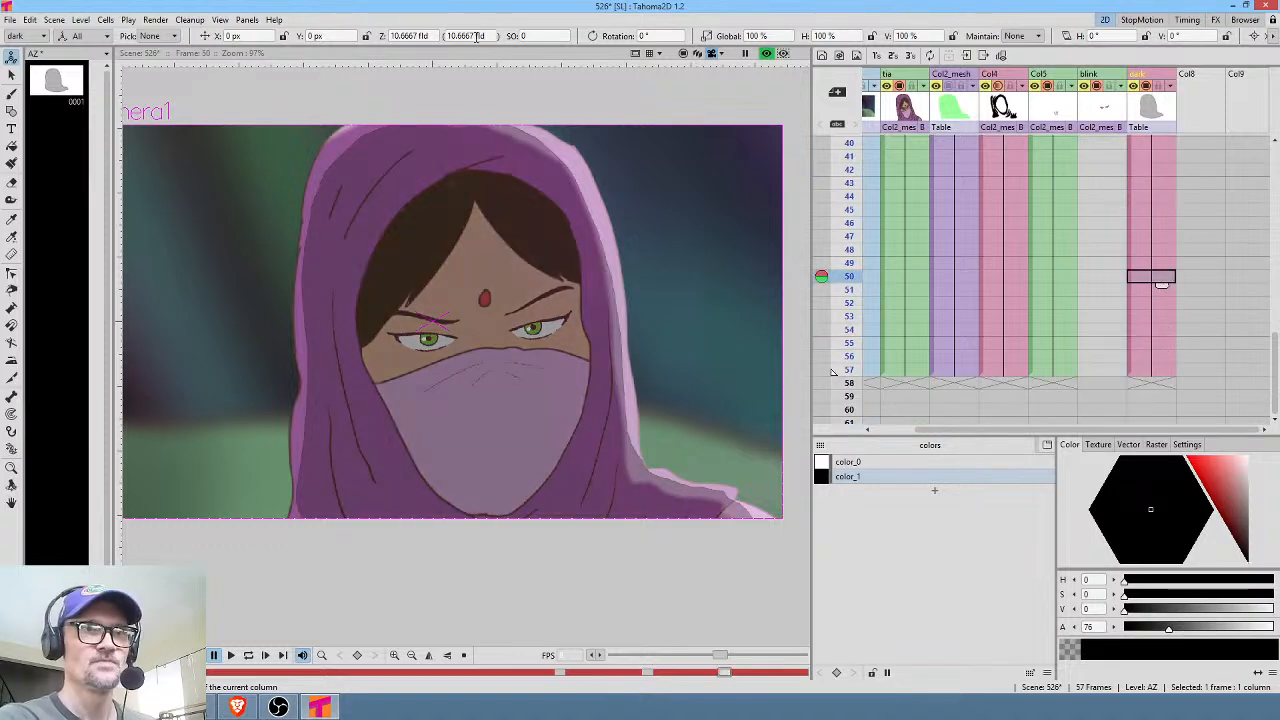
Check the output settings for frames 1 to 57 as jpg and render scene 526.
{"action": "left_click", "coordinate": [155, 19]}
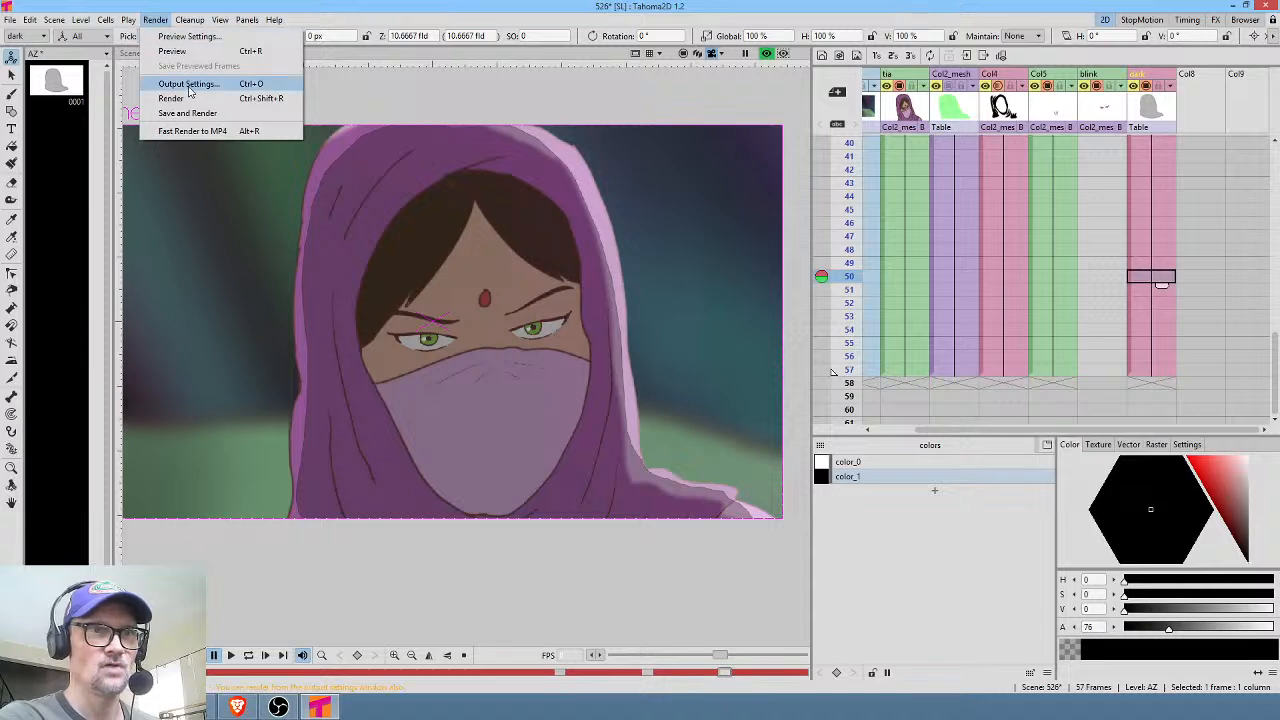
{"action": "left_click", "coordinate": [188, 84]}
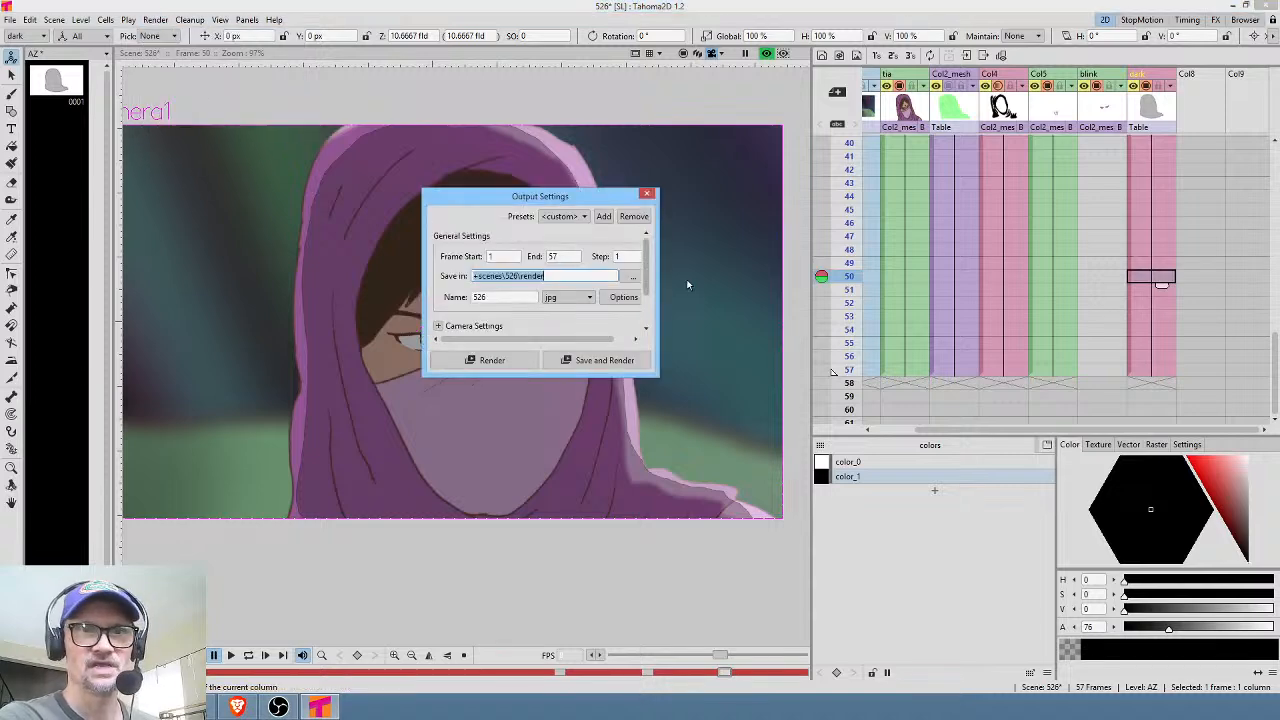
{"action": "left_click", "coordinate": [647, 194]}
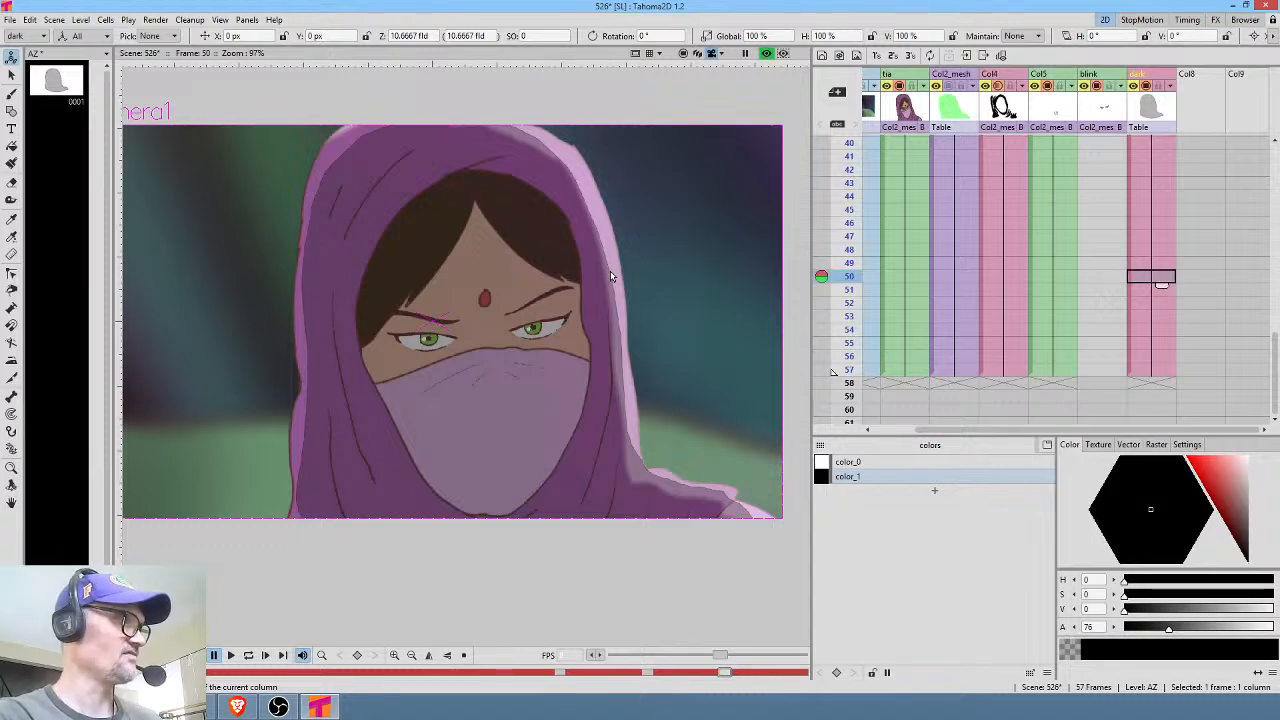
{"action": "key", "text": "ctrl+shift+r"}
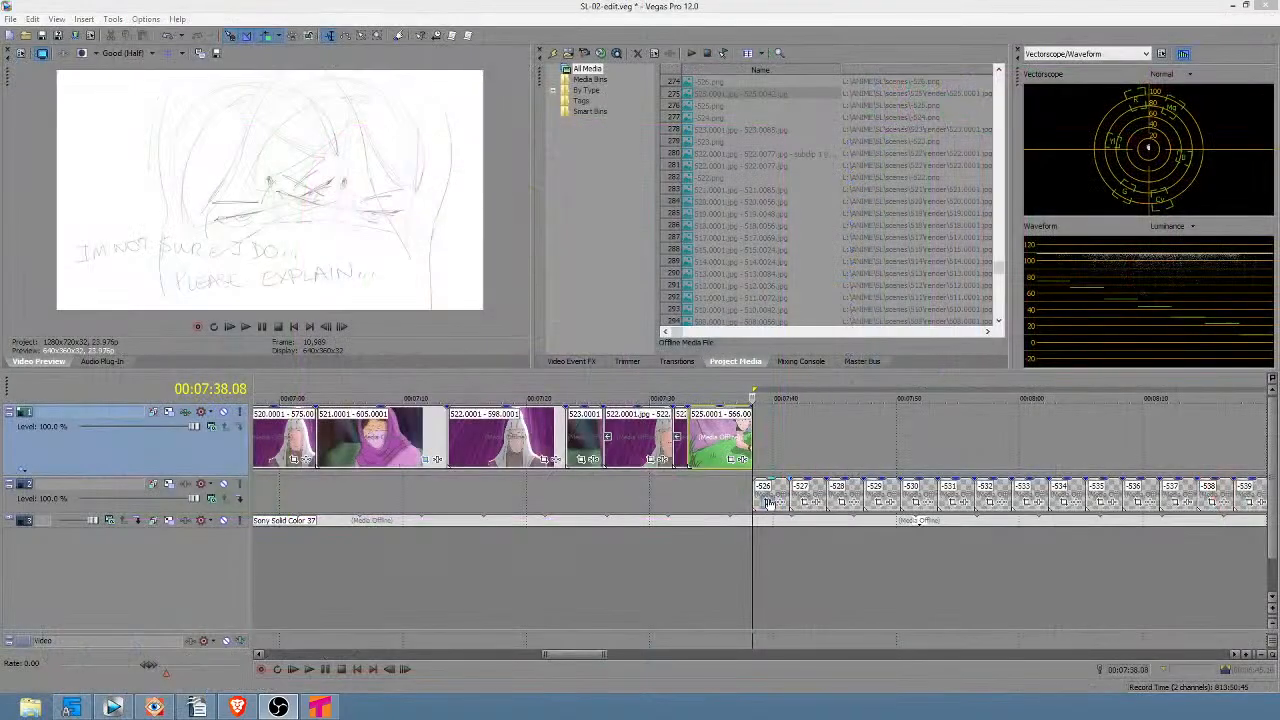
Switch to Vegas Pro, shift the storyboard placeholders to about 00:07:43.10, delete the -526 placeholder and return to the end of the 525 clip.
{"action": "left_click_drag", "start_coordinate": [768, 503], "coordinate": [836, 493]}
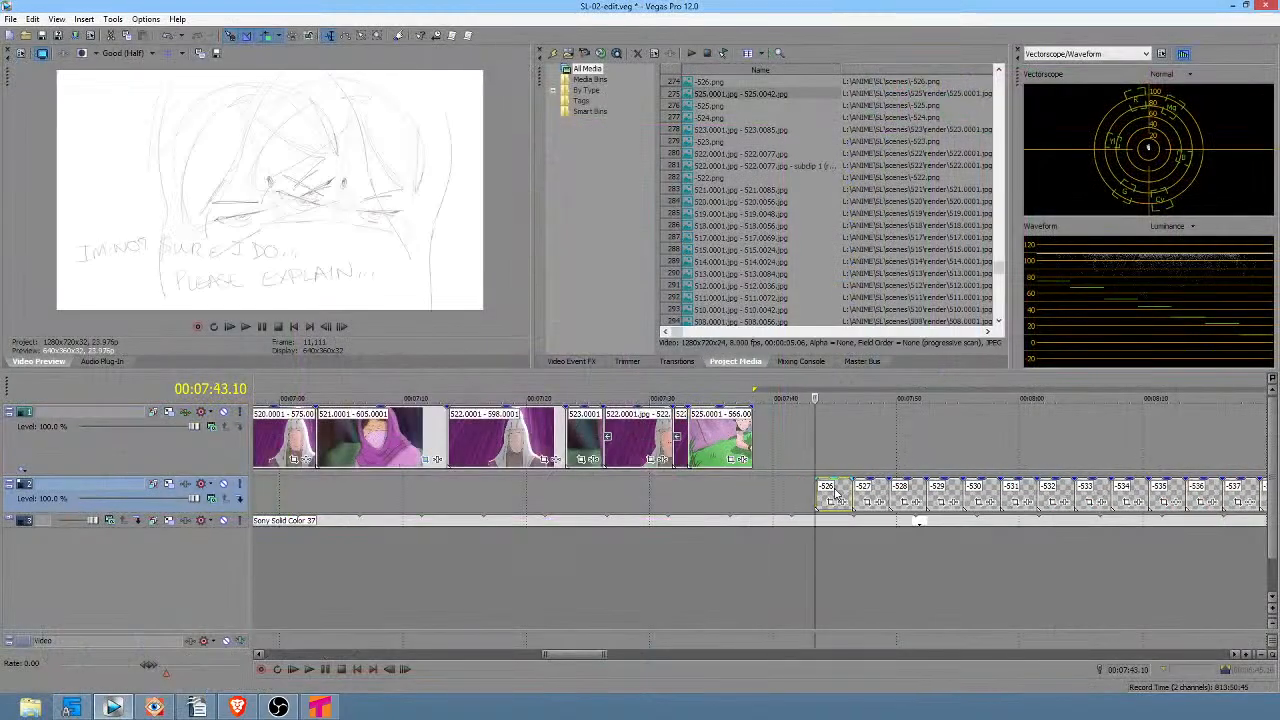
{"action": "left_click", "coordinate": [834, 493]}
{"action": "key", "text": "Delete"}
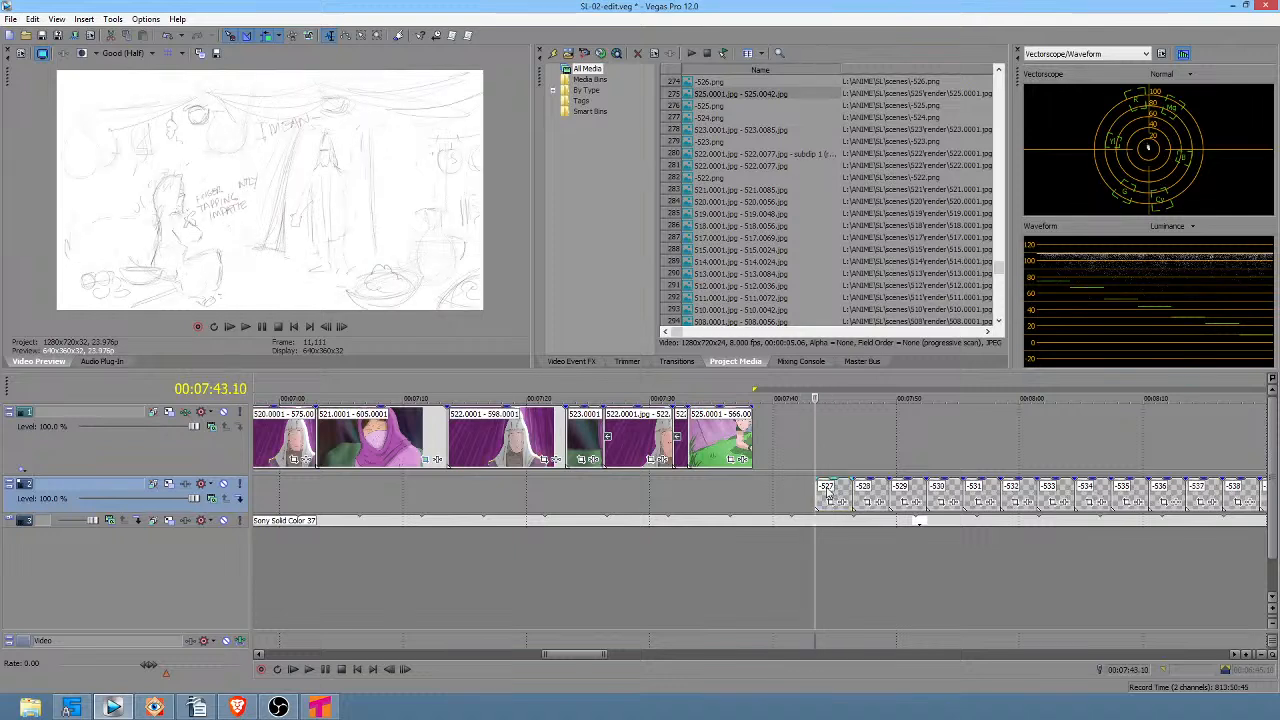
{"action": "left_click", "coordinate": [830, 492]}
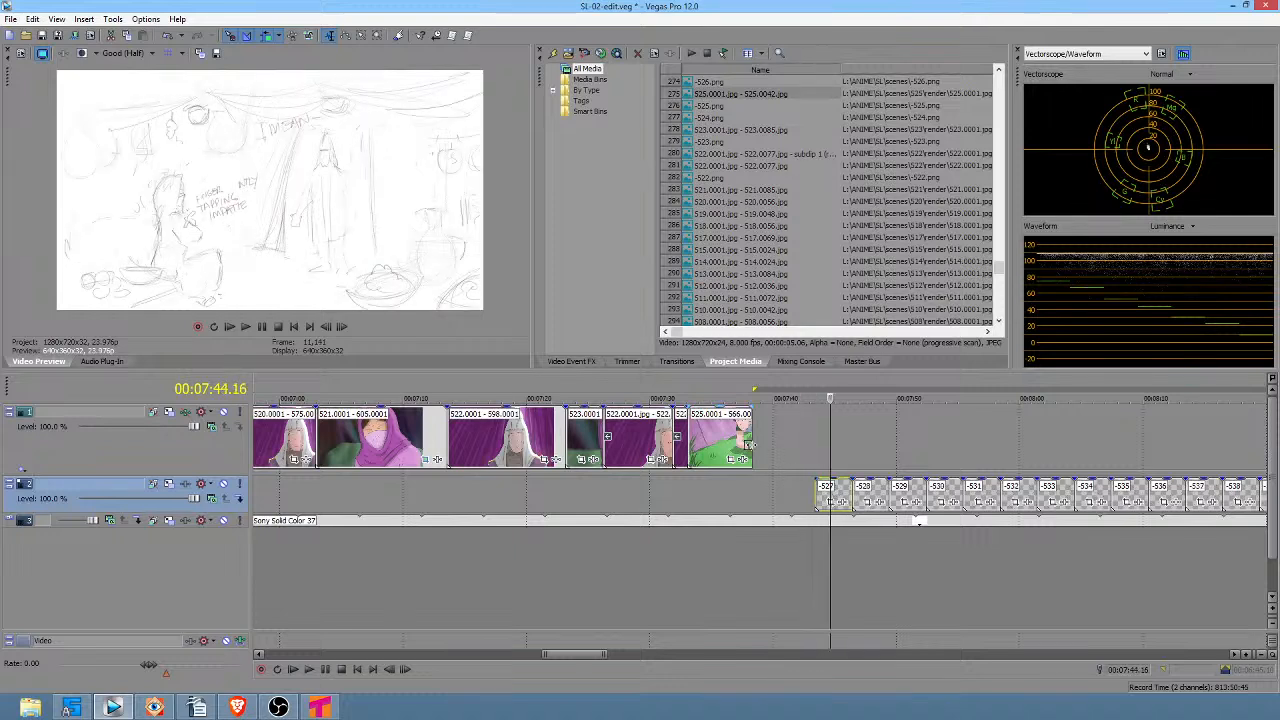
{"action": "left_click", "coordinate": [750, 449]}
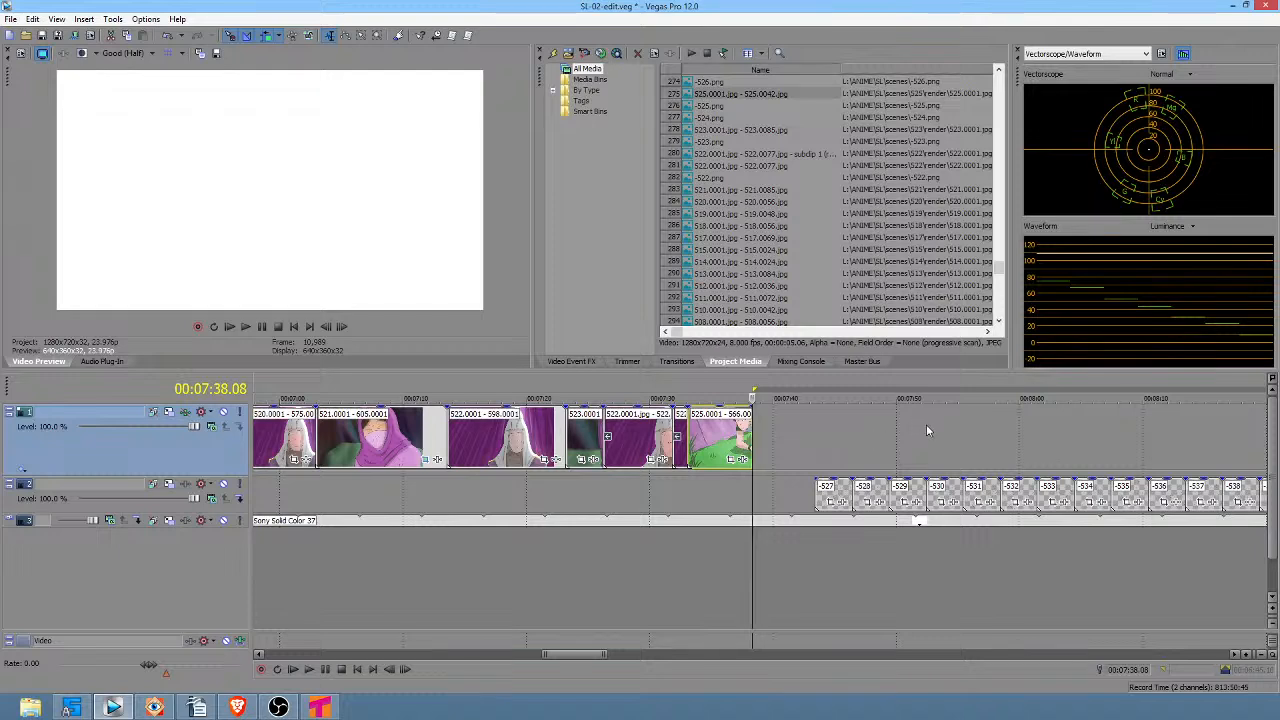
Set the frame rate of the rendered 526.0001–526.0057 jpg sequence to 8 fps.
{"action": "left_click_drag", "start_coordinate": [307, 550], "coordinate": [726, 555]}
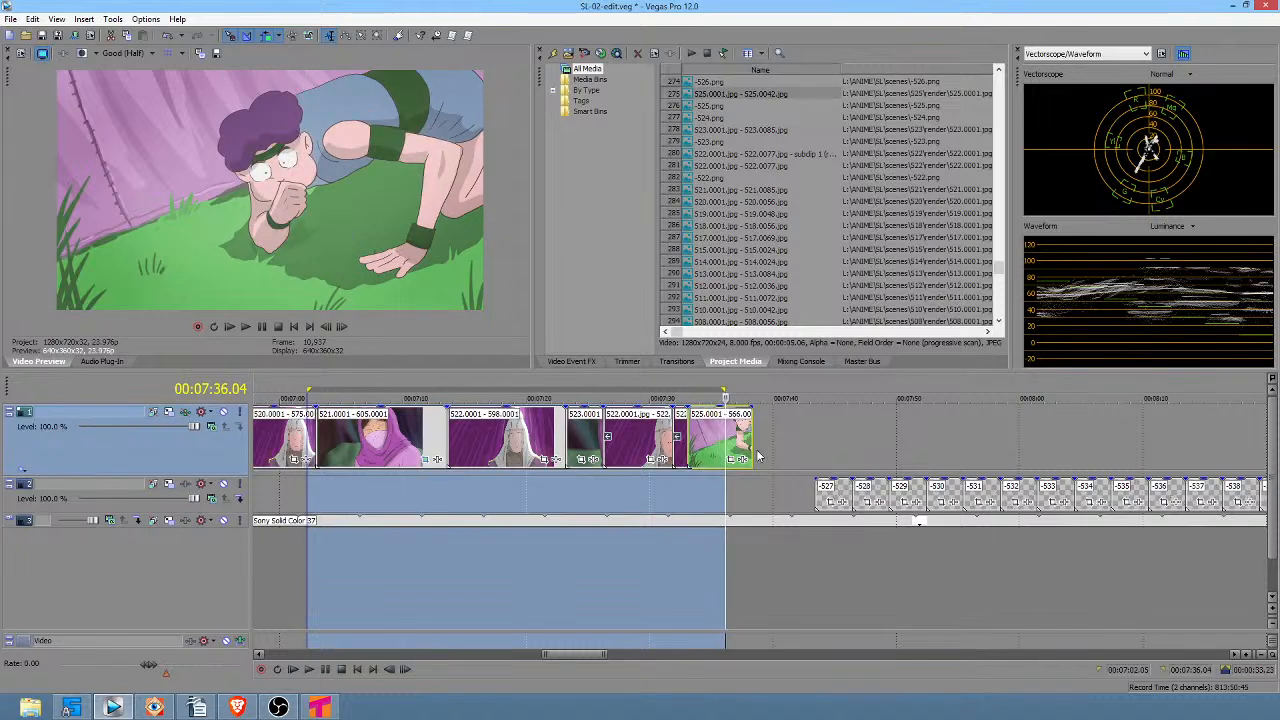
{"action": "left_click", "coordinate": [753, 456]}
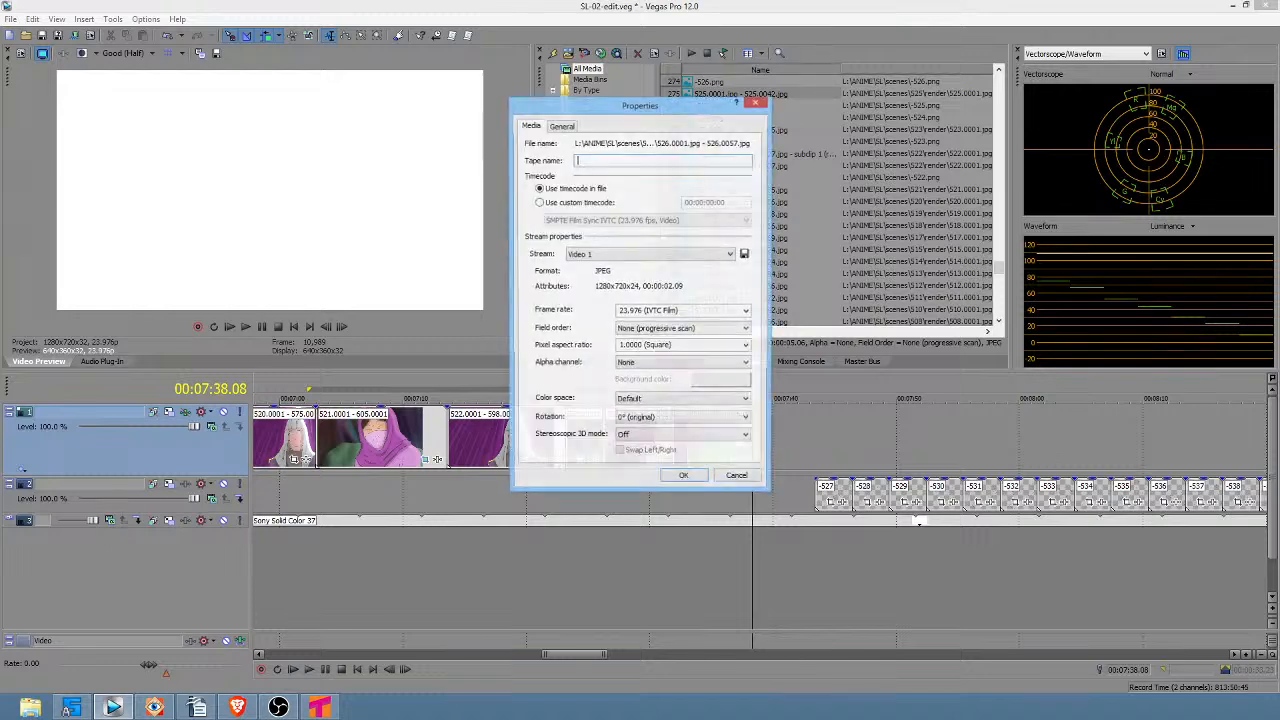
{"action": "left_click", "coordinate": [701, 310]}
{"action": "type", "text": "8"}
{"action": "left_click", "coordinate": [690, 480]}
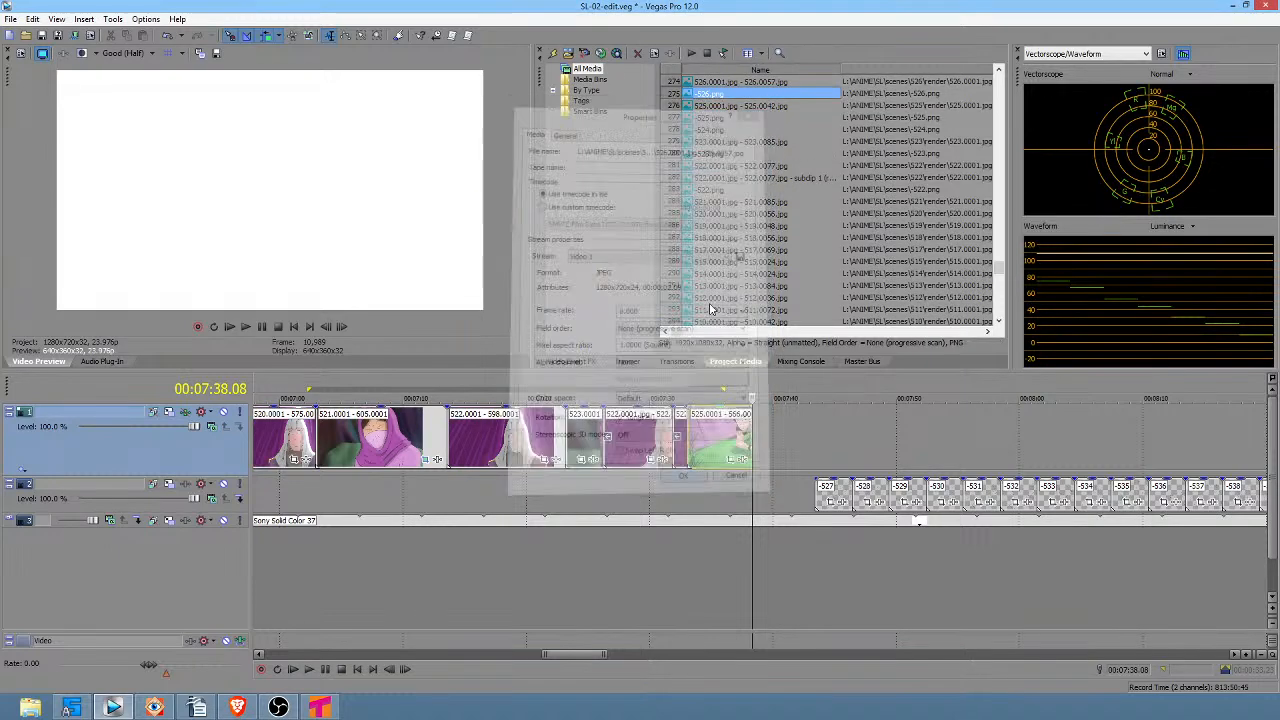
Place the rendered 526 sequence directly after the 525 clip and move the placeholders from -527 onward to its end.
{"action": "left_click", "coordinate": [748, 92]}
{"action": "left_click_drag", "start_coordinate": [746, 85], "coordinate": [765, 445]}
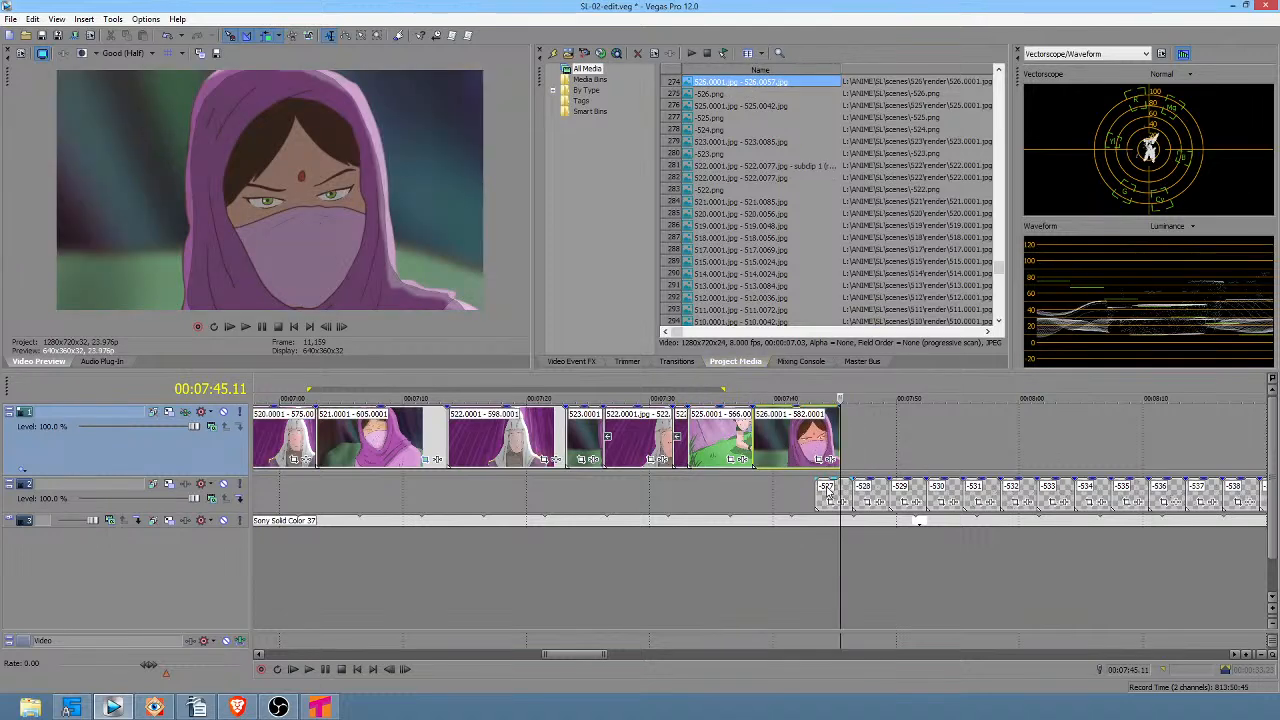
{"action": "left_click_drag", "start_coordinate": [832, 493], "coordinate": [856, 493]}
Review the new 526 clip and the transition from the 525 clip in the video preview.
{"action": "left_click", "coordinate": [776, 487]}
{"action": "mouse_move", "coordinate": [776, 487]}
{"action": "left_mouse_down"}
{"action": "mouse_move", "coordinate": [834, 492]}
{"action": "mouse_move", "coordinate": [755, 490]}
{"action": "mouse_move", "coordinate": [821, 490]}
{"action": "mouse_move", "coordinate": [787, 489]}
{"action": "mouse_move", "coordinate": [817, 492]}
{"action": "mouse_move", "coordinate": [801, 490]}
{"action": "left_mouse_up"}
{"action": "left_click", "coordinate": [728, 484]}
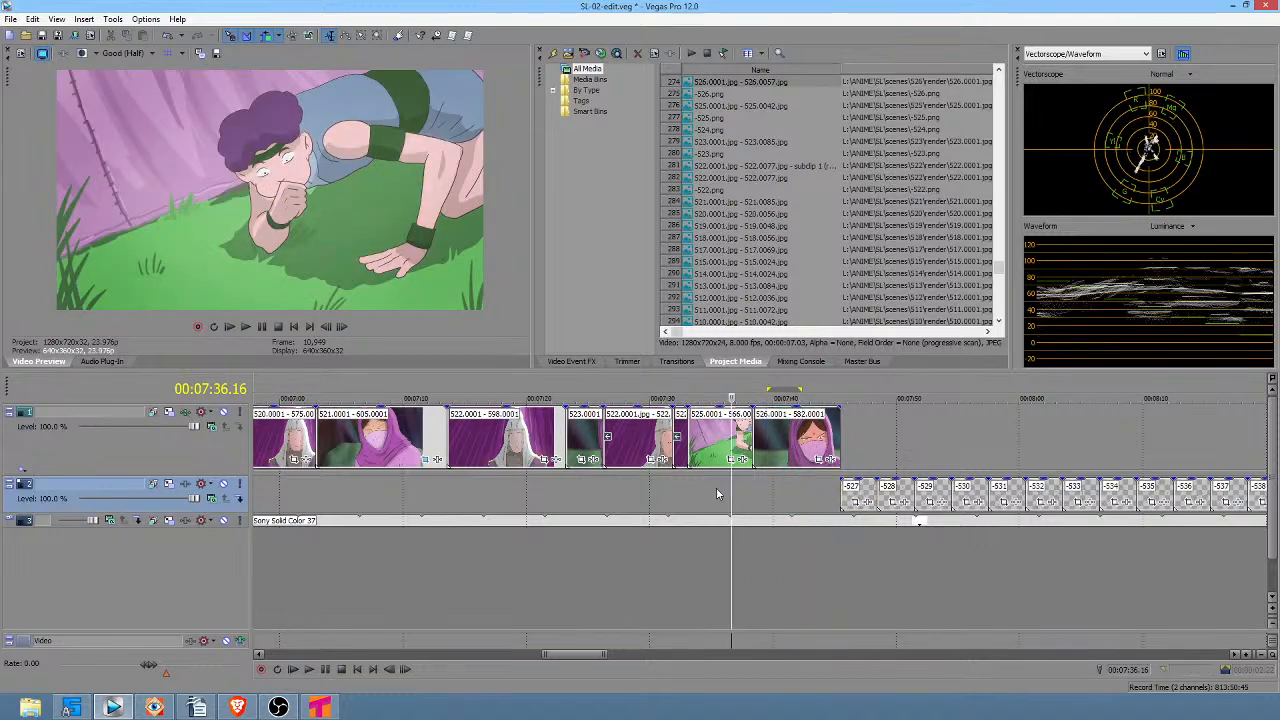
{"action": "left_click", "coordinate": [662, 492]}
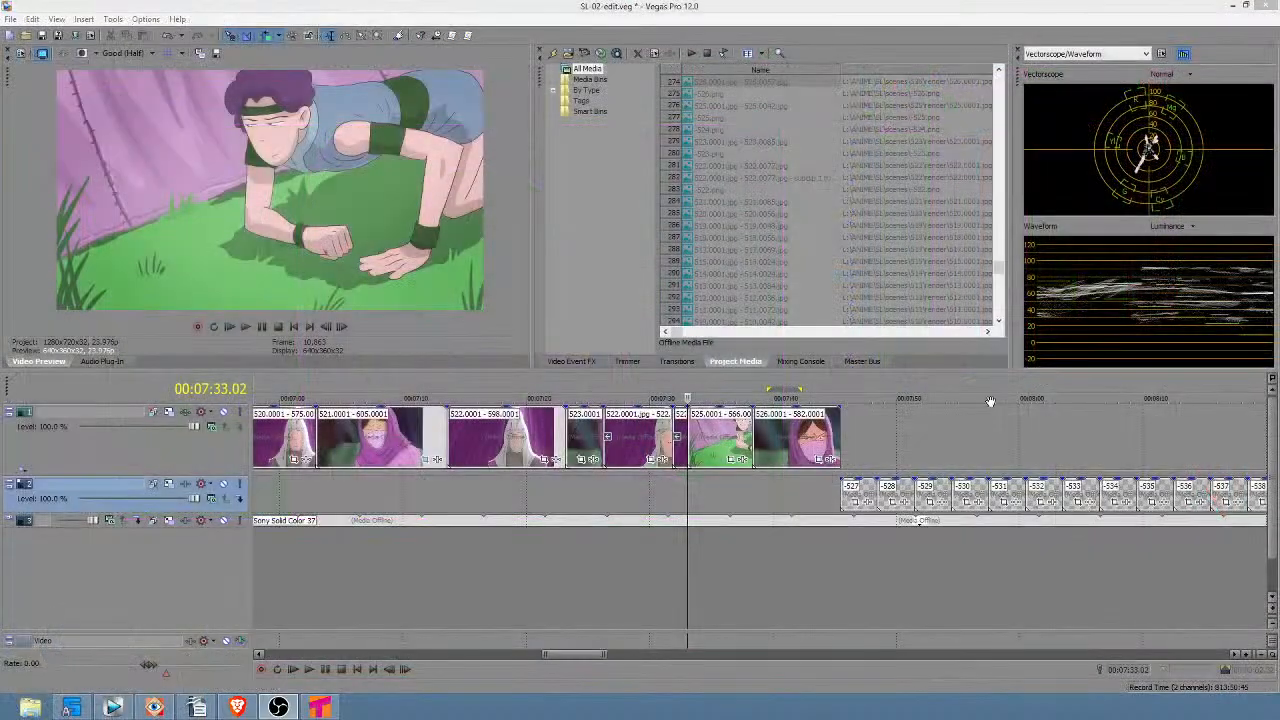
Check the video event properties of the 526 clip.
{"action": "right_click", "coordinate": [782, 434]}
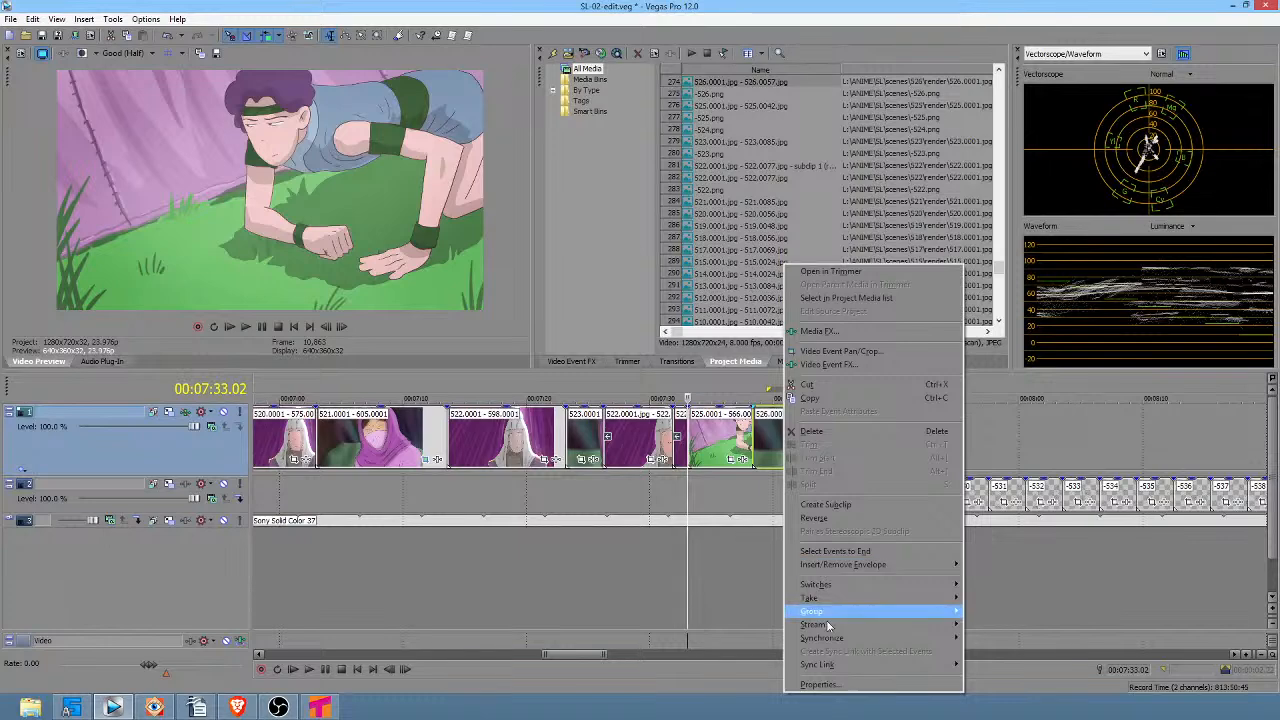
{"action": "left_click", "coordinate": [818, 684]}
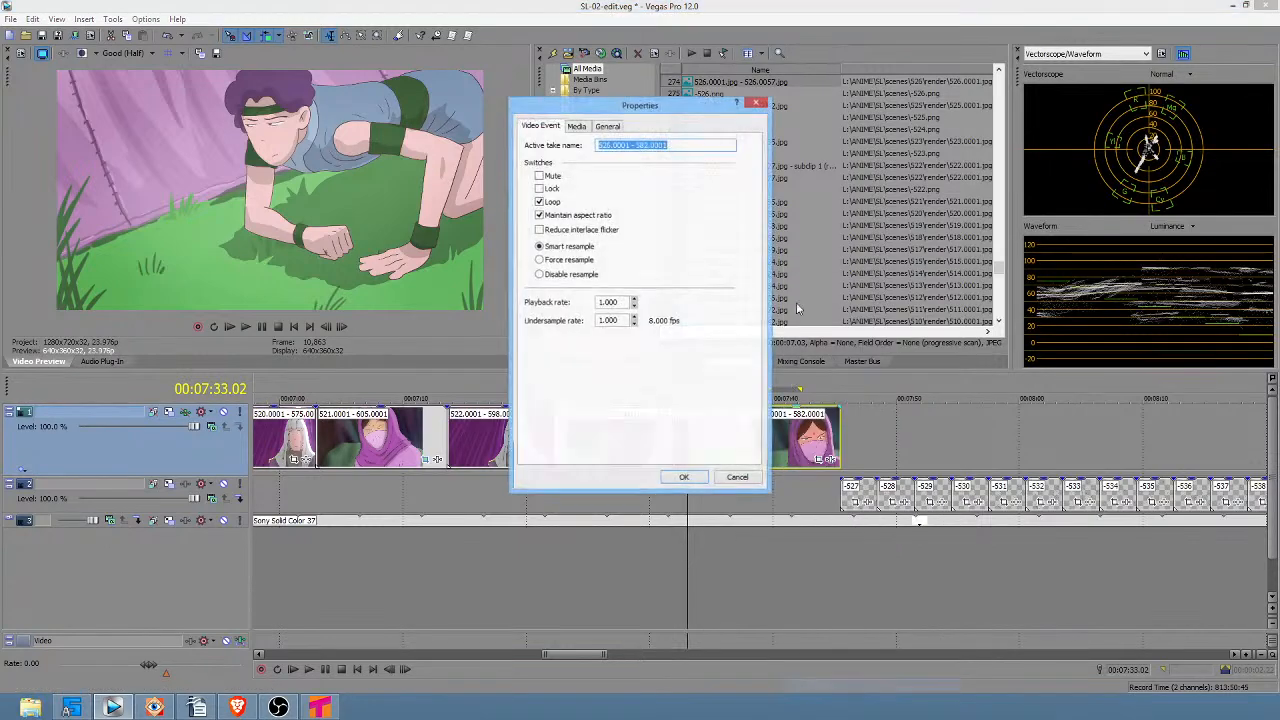
{"action": "left_click", "coordinate": [685, 479]}
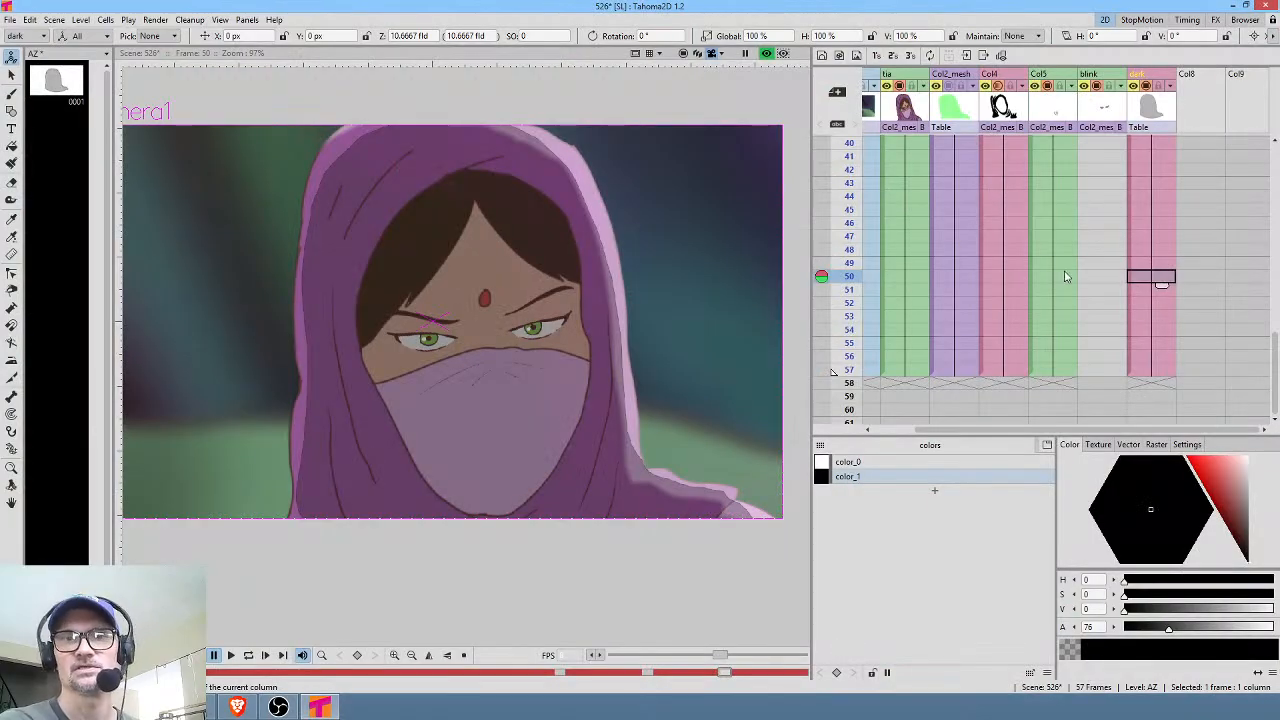
Switch to Tahoma2D and delete the dark shadow column from scene 526.
{"action": "left_click", "coordinate": [1150, 105]}
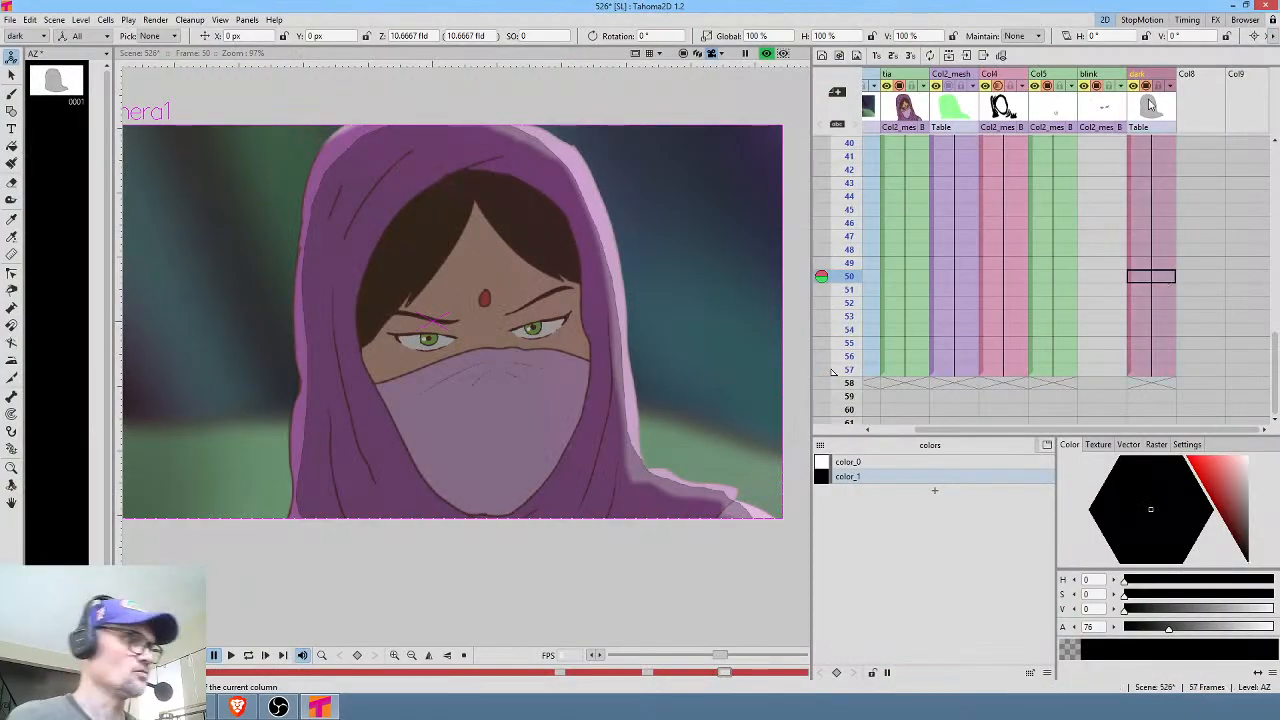
{"action": "key", "text": "Delete"}
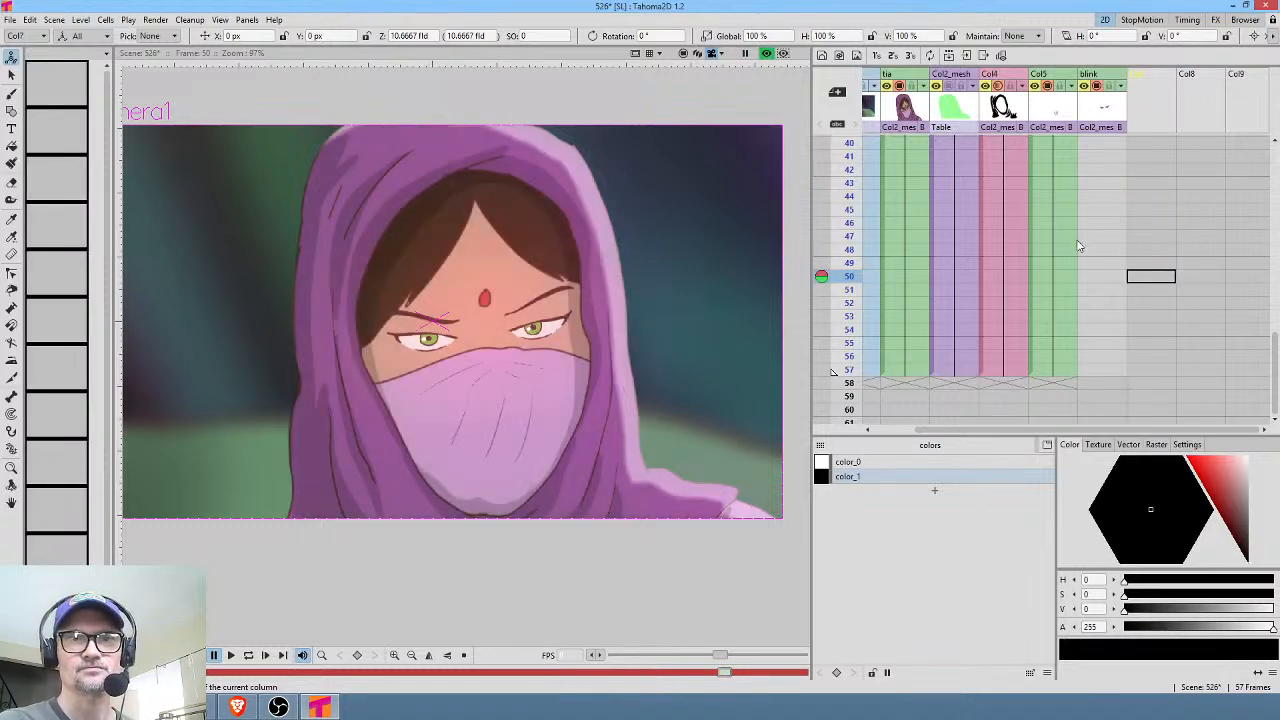
{"action": "scroll", "coordinate": [1078, 245], "scroll_direction": "up", "scroll_amount": 10}
{"action": "scroll", "coordinate": [858, 165], "scroll_direction": "up", "scroll_amount": 1}
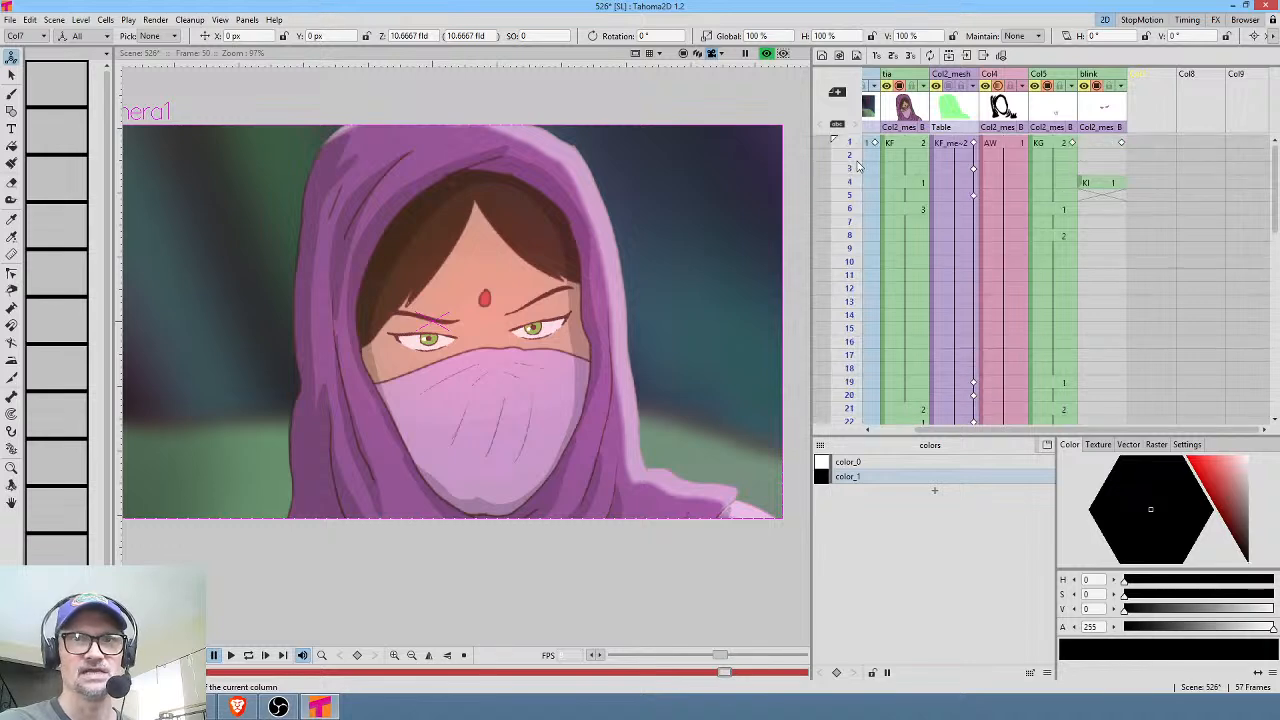
Turn off the viewer preview and scrub through scene 526 from frame 1 to check its animation.
{"action": "left_click_drag", "start_coordinate": [849, 148], "coordinate": [849, 261]}
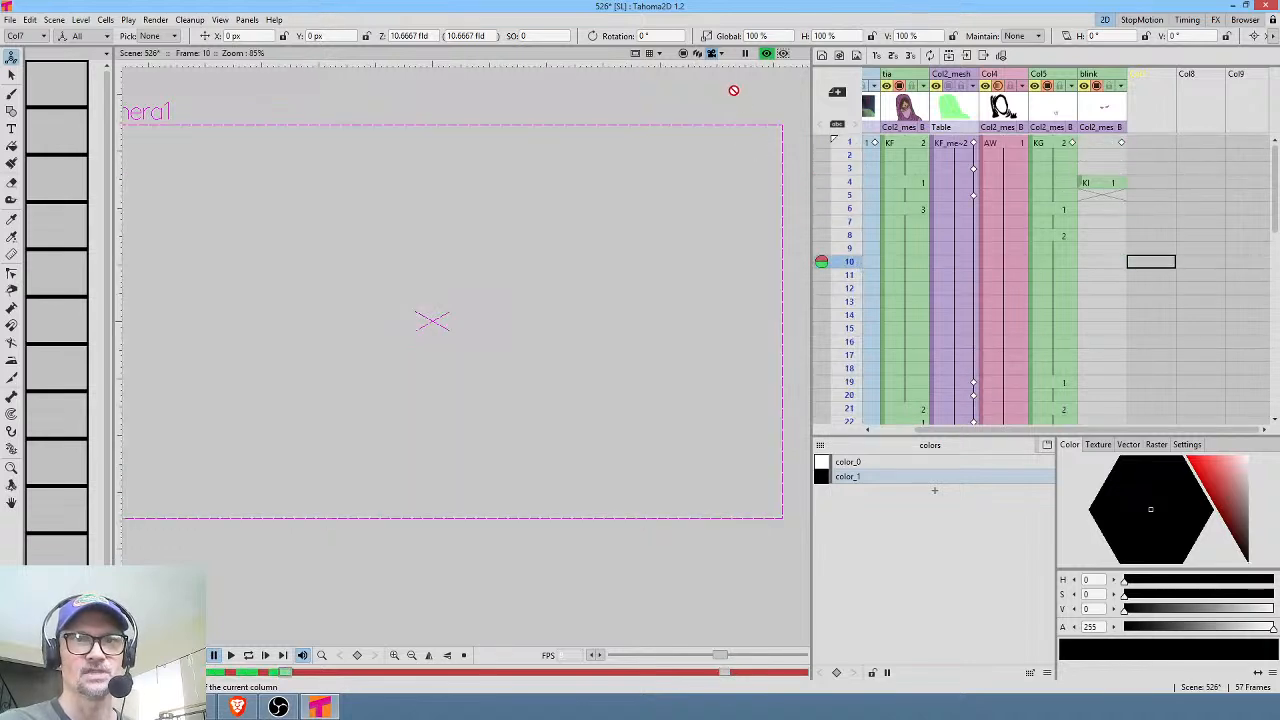
{"action": "left_click", "coordinate": [768, 53]}
{"action": "left_click_drag", "start_coordinate": [849, 143], "coordinate": [835, 398]}
{"action": "scroll", "coordinate": [926, 358], "scroll_direction": "down", "scroll_amount": 4}
{"action": "left_click_drag", "start_coordinate": [849, 241], "coordinate": [870, 408]}
{"action": "scroll", "coordinate": [960, 385], "scroll_direction": "down", "scroll_amount": 4}
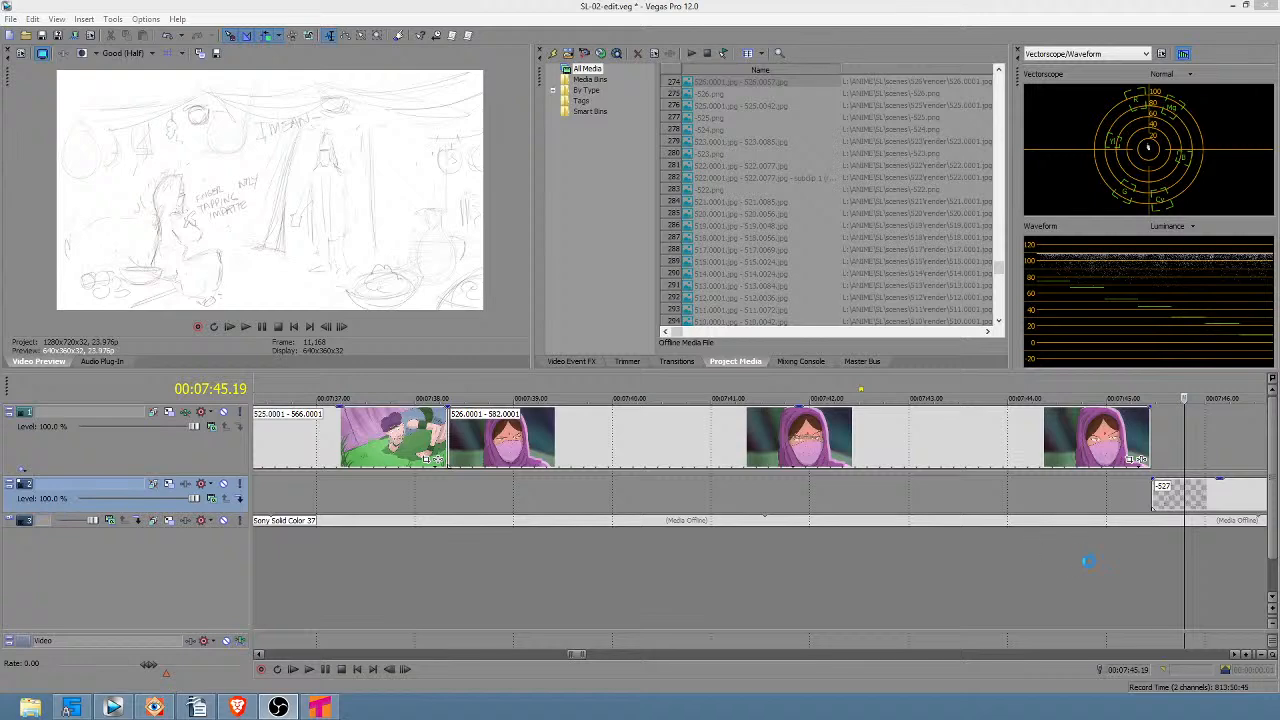
Switch to Vegas Pro, select the updated 526 clip and play it from its start.
{"action": "scroll", "coordinate": [1140, 563], "scroll_direction": "right", "scroll_amount": 7}
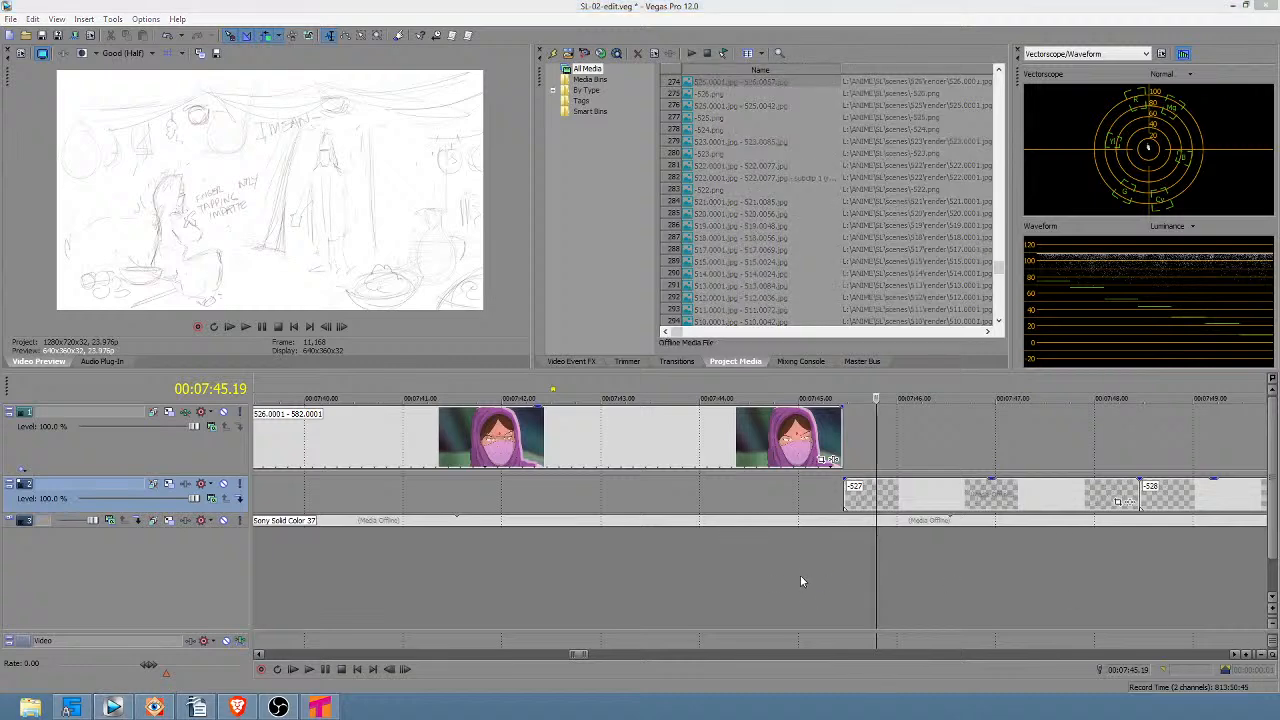
{"action": "left_click_drag", "start_coordinate": [806, 585], "coordinate": [853, 573]}
{"action": "double_click", "coordinate": [625, 431]}
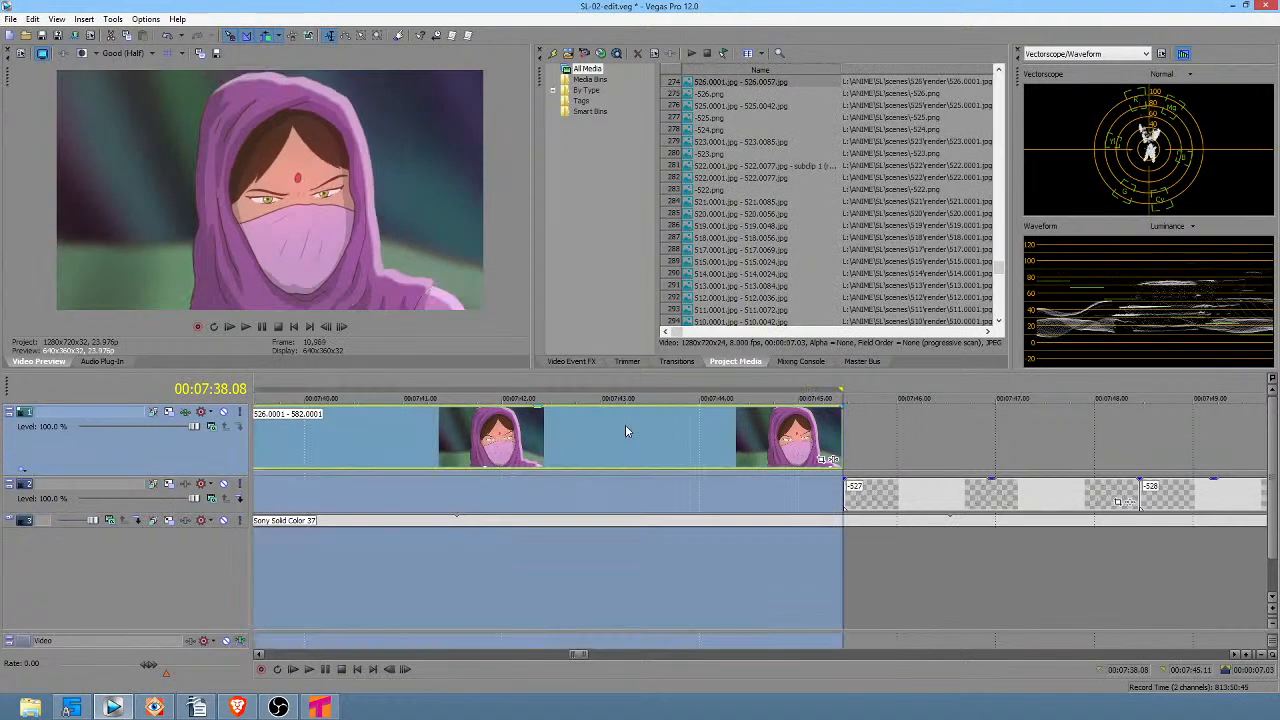
{"action": "scroll", "coordinate": [652, 484], "scroll_direction": "down", "scroll_amount": 1}
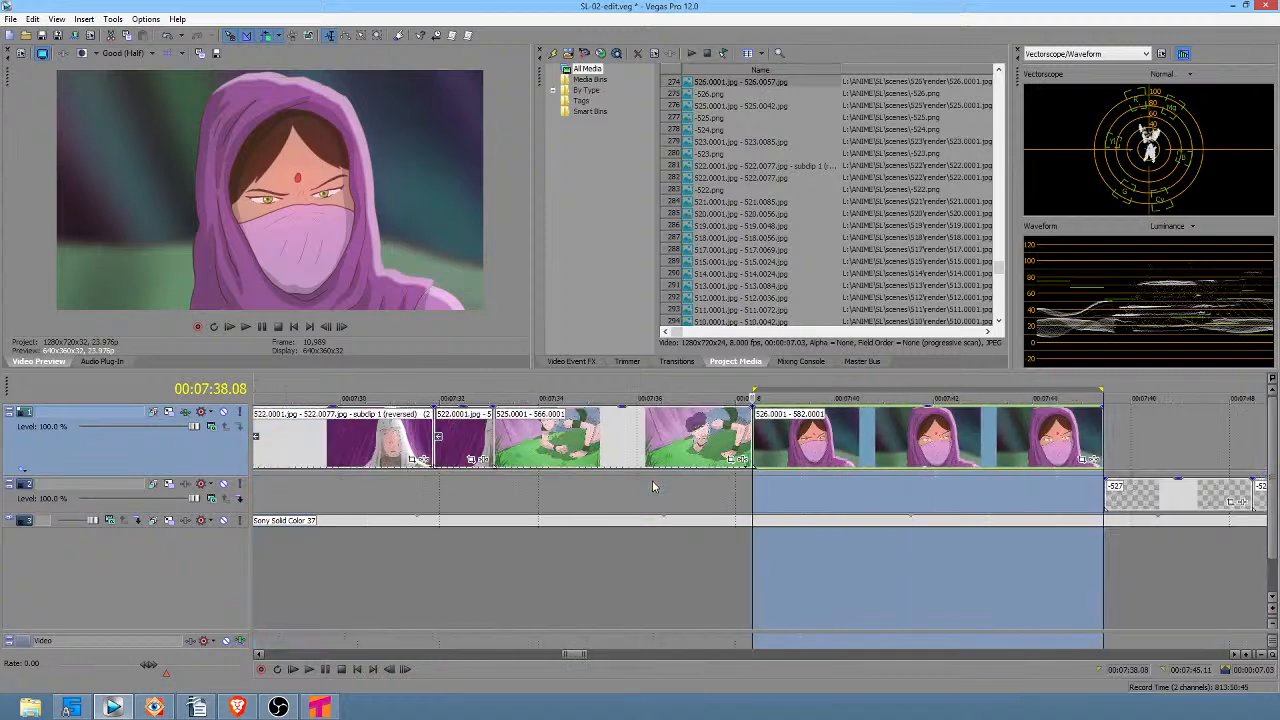
{"action": "left_click", "coordinate": [755, 445]}
{"action": "key", "text": "space"}
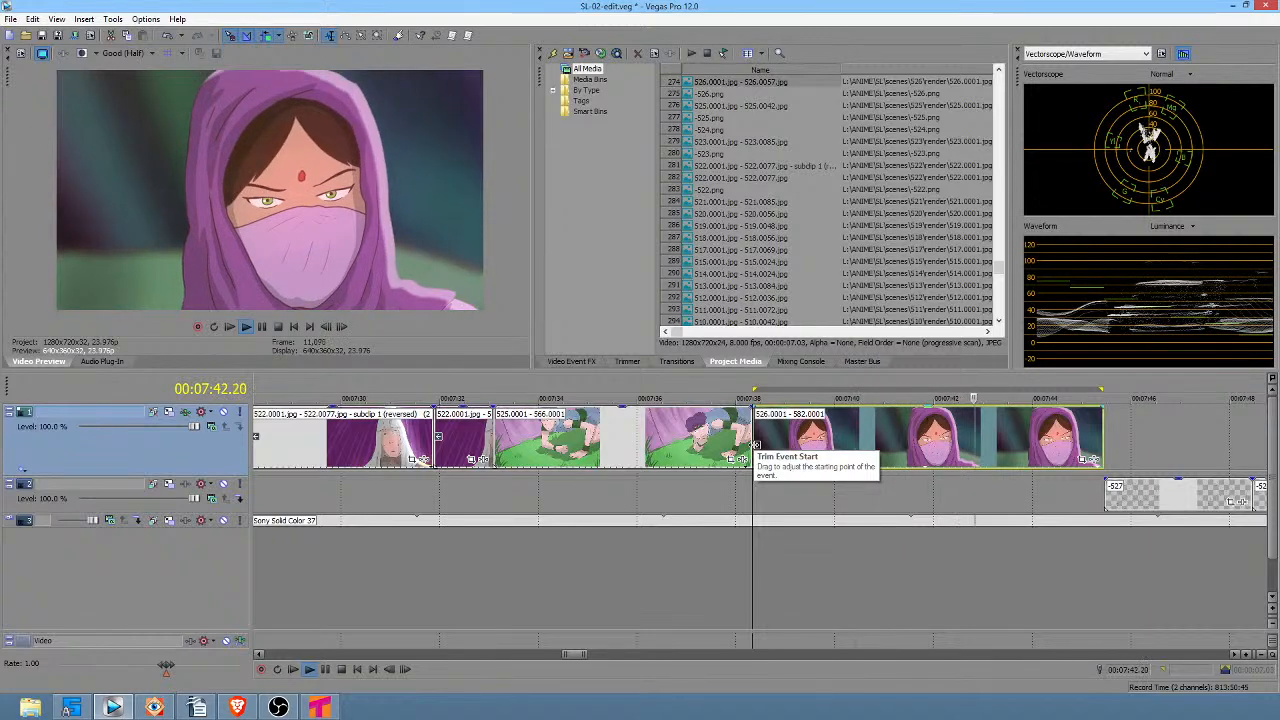
{"action": "key", "text": "space"}
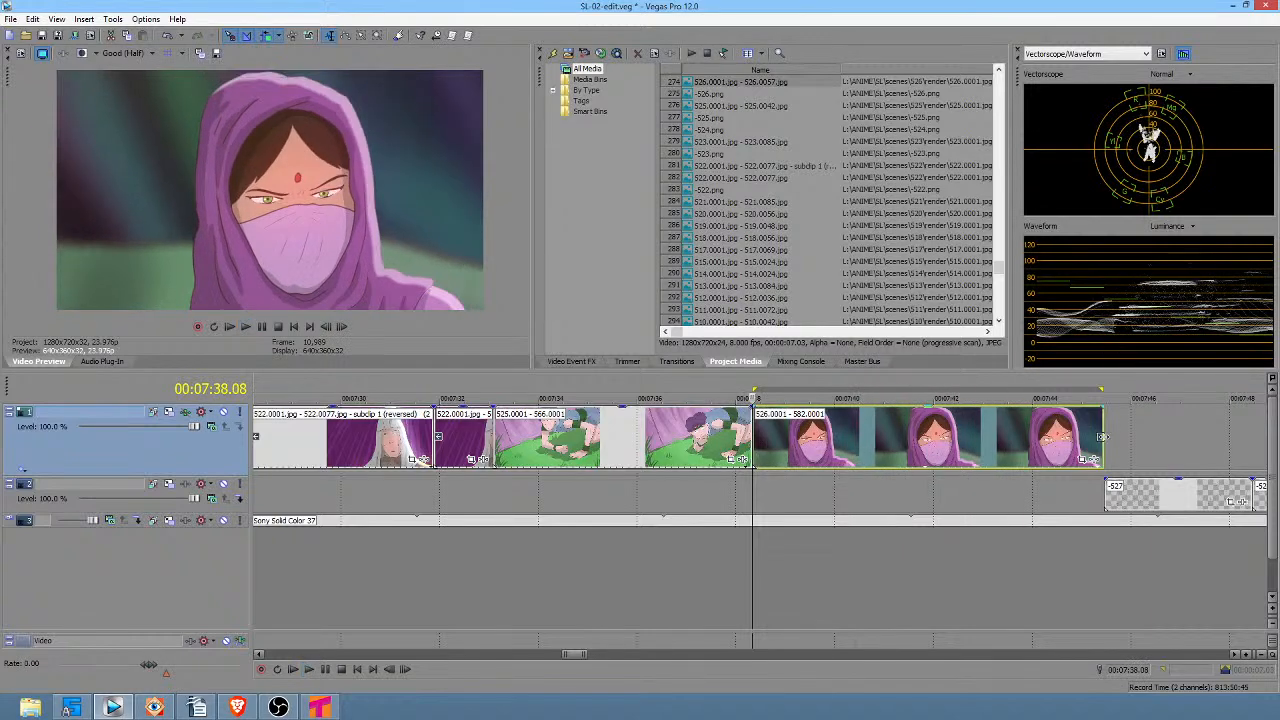
Trim the end of the 526 clip to 00:07:43.00 and move the placeholders from -527 onward against it.
{"action": "left_click", "coordinate": [910, 494]}
{"action": "key", "text": "space"}
{"action": "key", "text": "space"}
{"action": "left_click_drag", "start_coordinate": [1103, 446], "coordinate": [979, 443]}
{"action": "left_click_drag", "start_coordinate": [1130, 502], "coordinate": [1008, 494]}
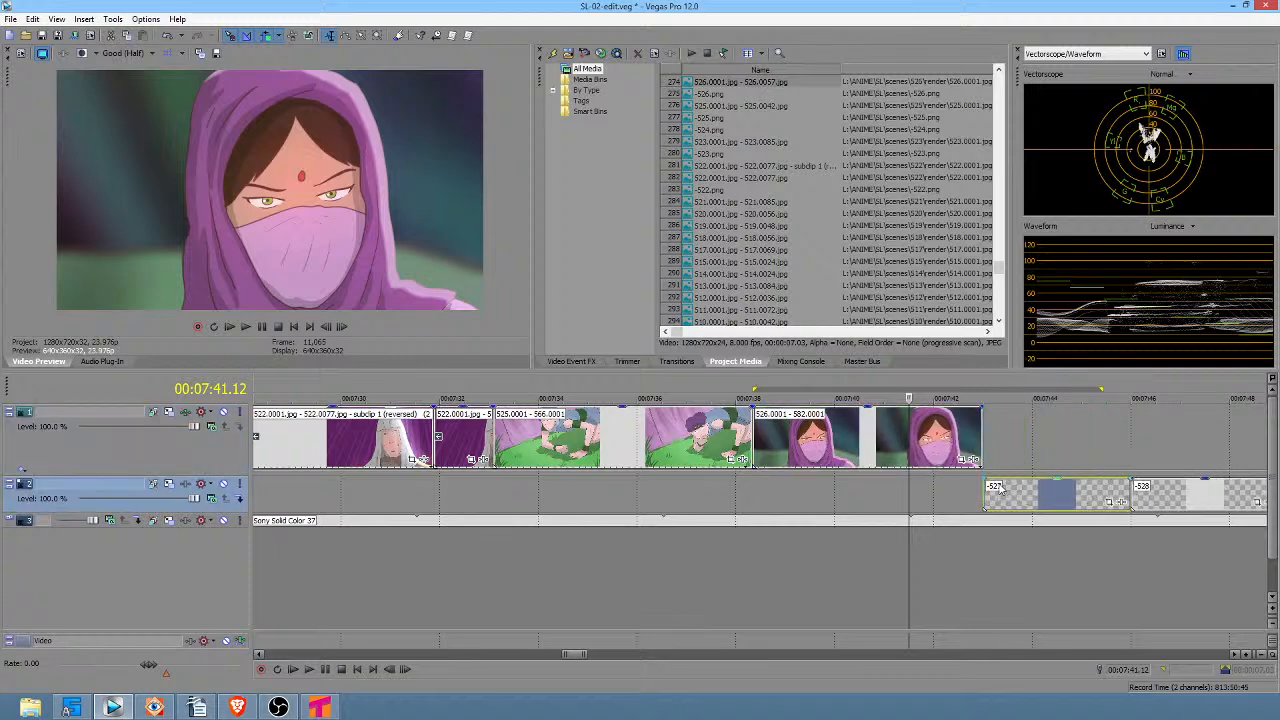
Play the cut from the end of the 525 clip through the trimmed 526 clip.
{"action": "double_click", "coordinate": [851, 438]}
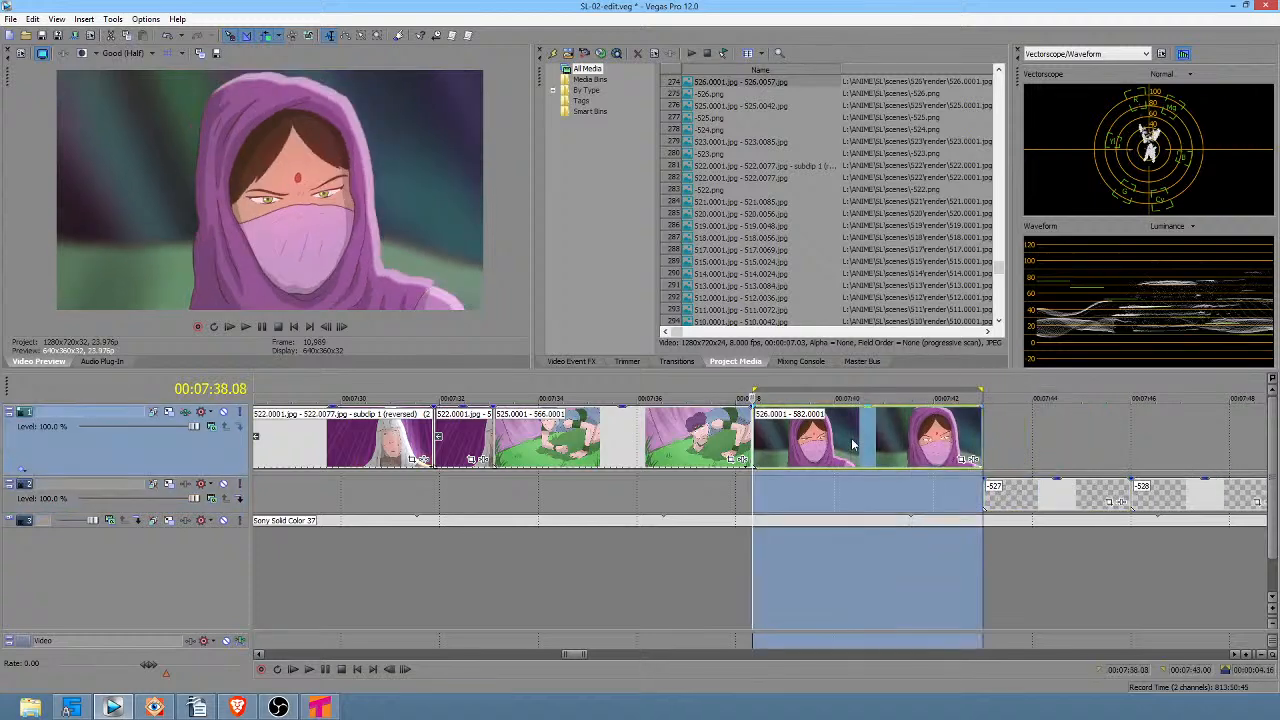
{"action": "left_click", "coordinate": [730, 490]}
{"action": "key", "text": "space"}
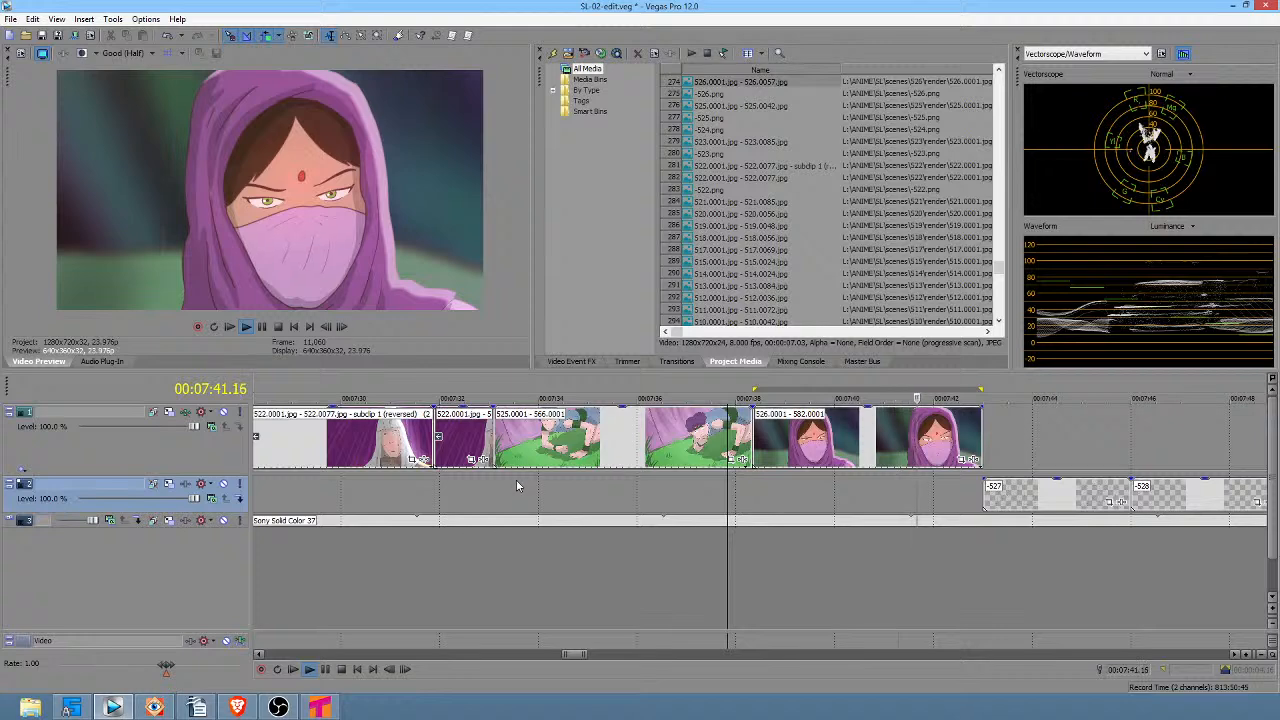
{"action": "key", "text": "space"}
Mark time ranges over the 522–523 clips and the 525–526 clips to compare the pacing of the shots.
{"action": "mouse_move", "coordinate": [490, 487]}
{"action": "left_mouse_down"}
{"action": "mouse_move", "coordinate": [885, 488]}
{"action": "mouse_move", "coordinate": [981, 464]}
{"action": "left_mouse_up"}
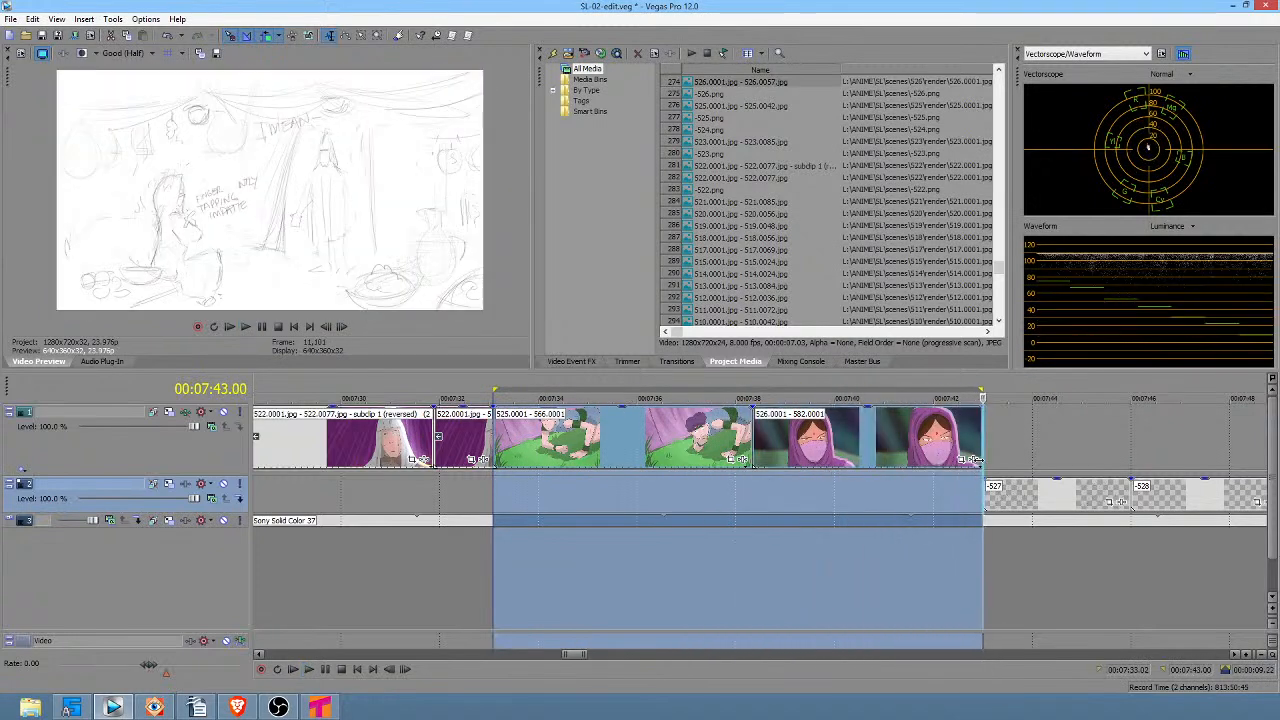
{"action": "scroll", "coordinate": [500, 487], "scroll_direction": "down", "scroll_amount": 3}
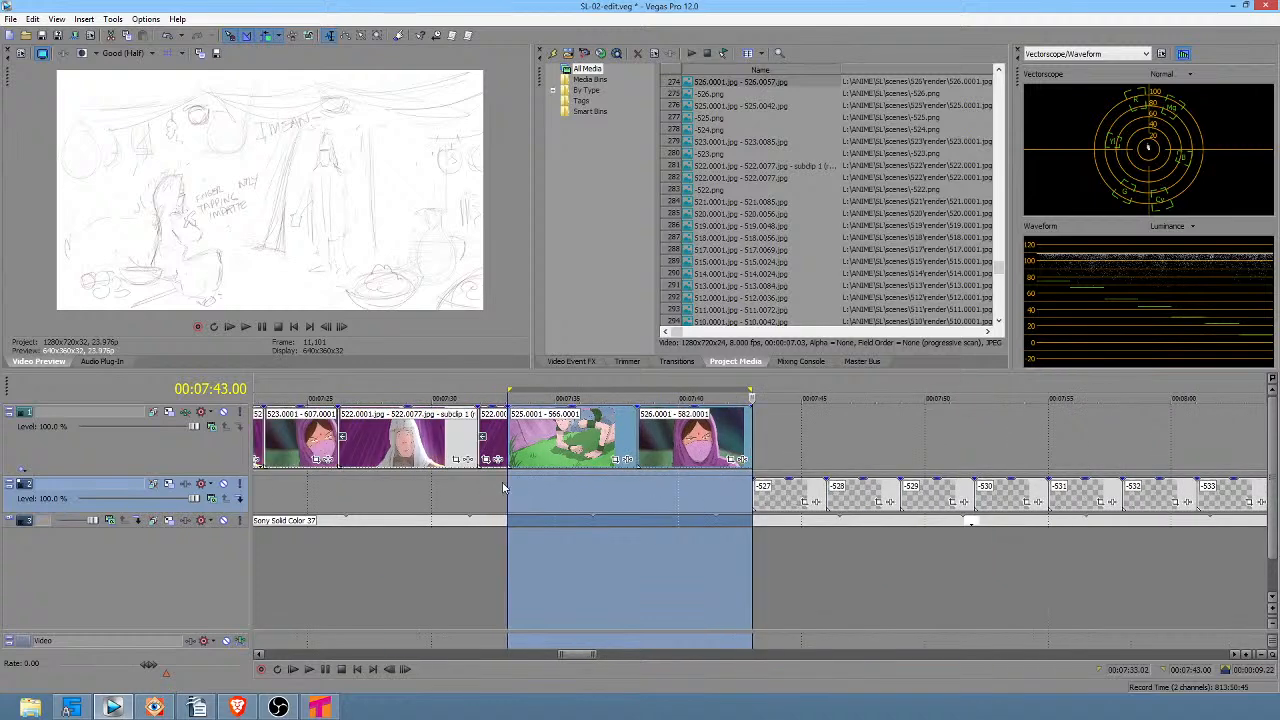
{"action": "mouse_move", "coordinate": [505, 487]}
{"action": "left_mouse_down"}
{"action": "mouse_move", "coordinate": [241, 480]}
{"action": "mouse_move", "coordinate": [549, 482]}
{"action": "mouse_move", "coordinate": [520, 482]}
{"action": "left_mouse_up"}
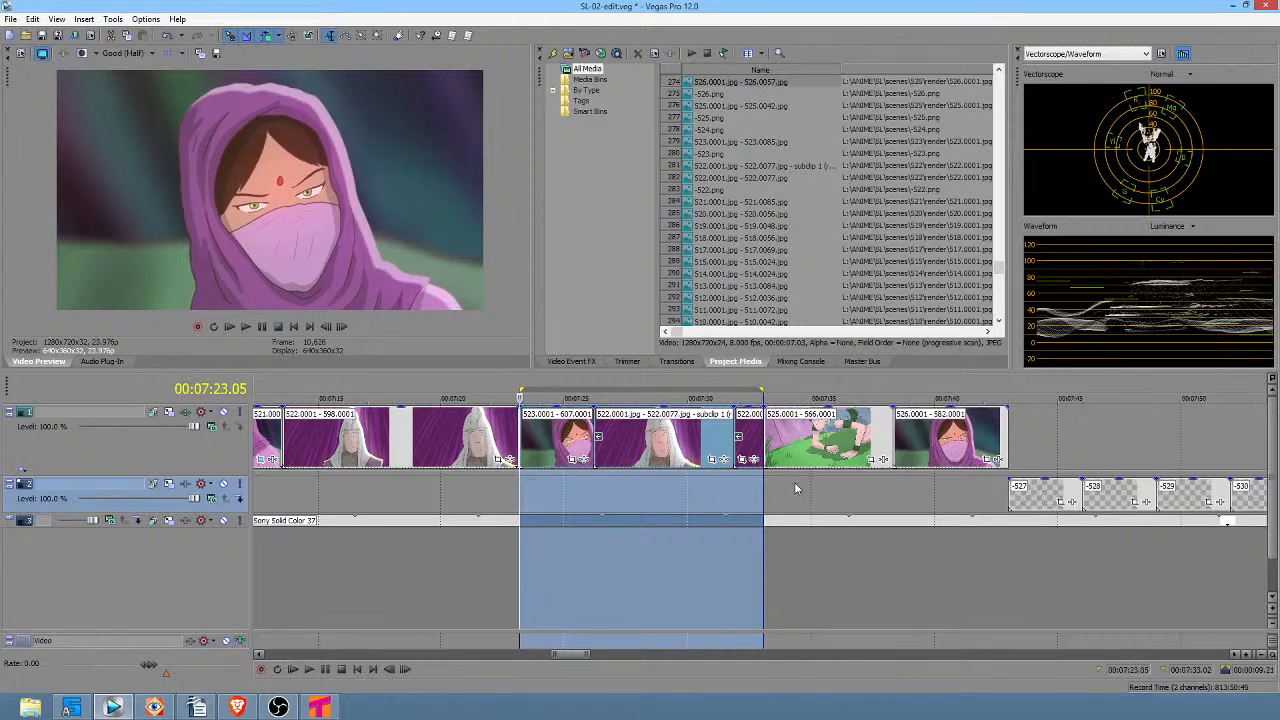
{"action": "left_click_drag", "start_coordinate": [285, 487], "coordinate": [762, 475]}
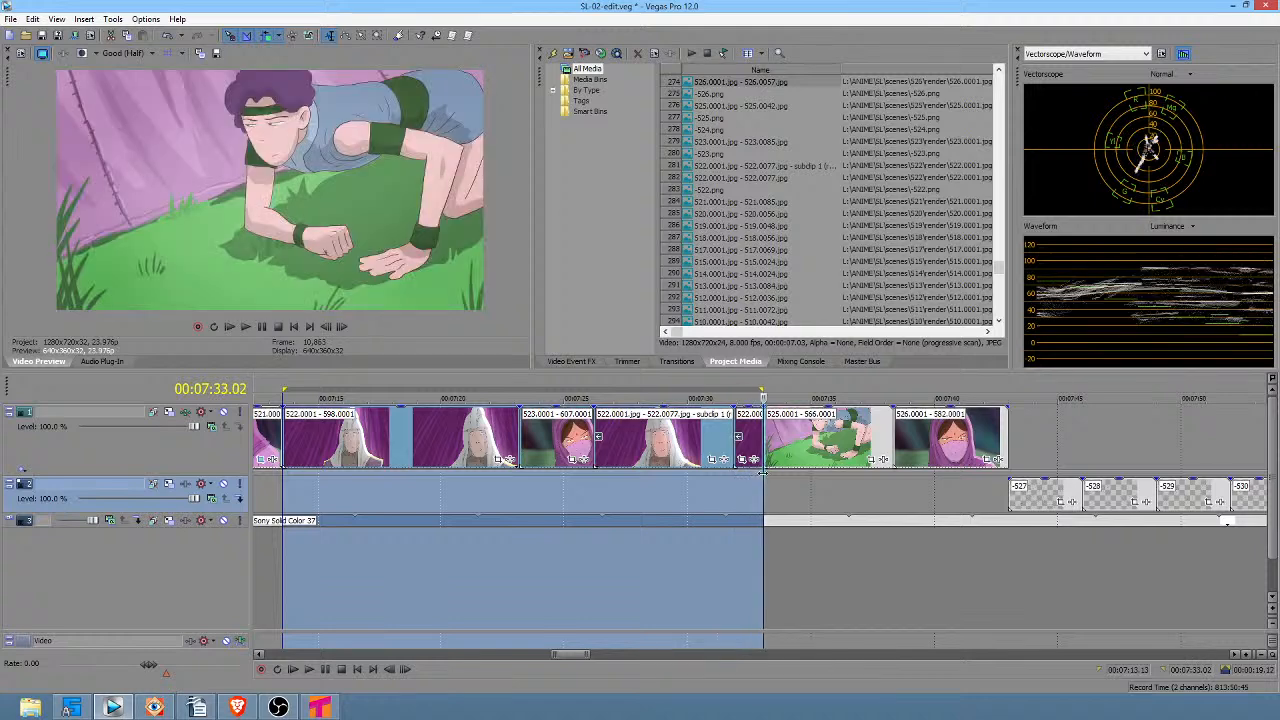
{"action": "left_click_drag", "start_coordinate": [765, 477], "coordinate": [1006, 481]}
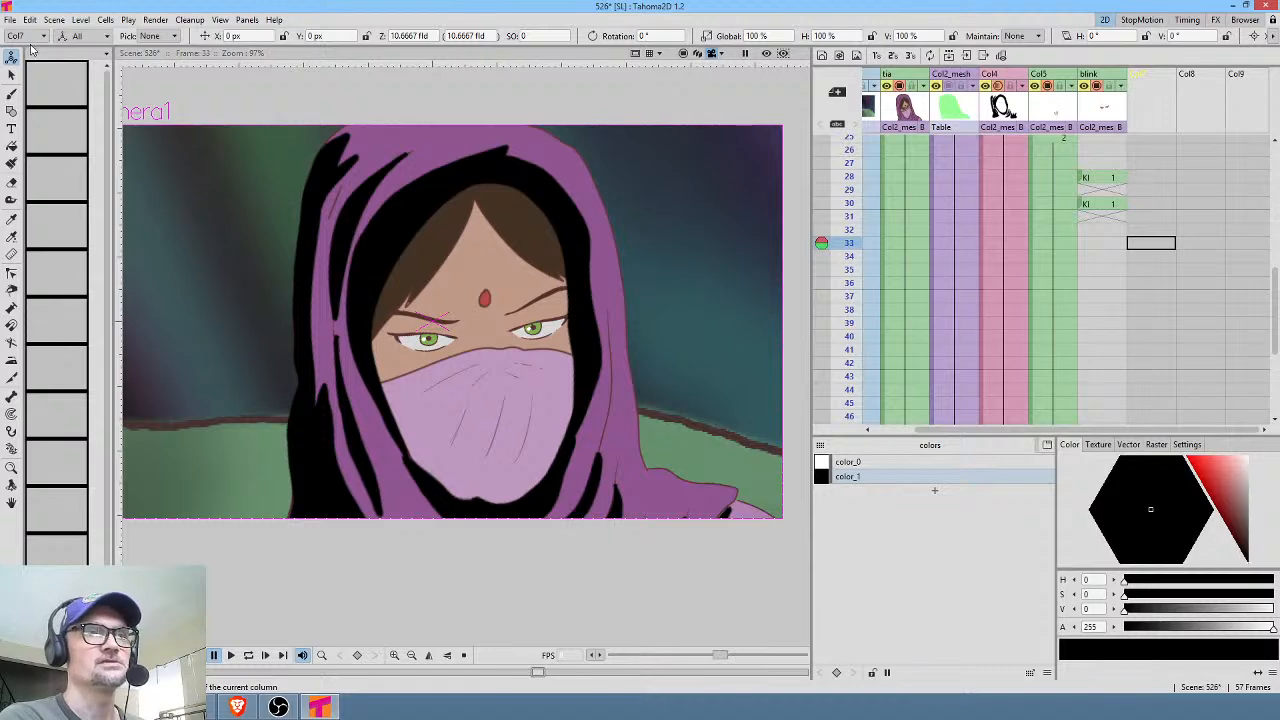
Save scene 526 and load the scene 477.tnz from the scenes folder.
{"action": "left_click", "coordinate": [9, 20]}
{"action": "left_click", "coordinate": [40, 69]}
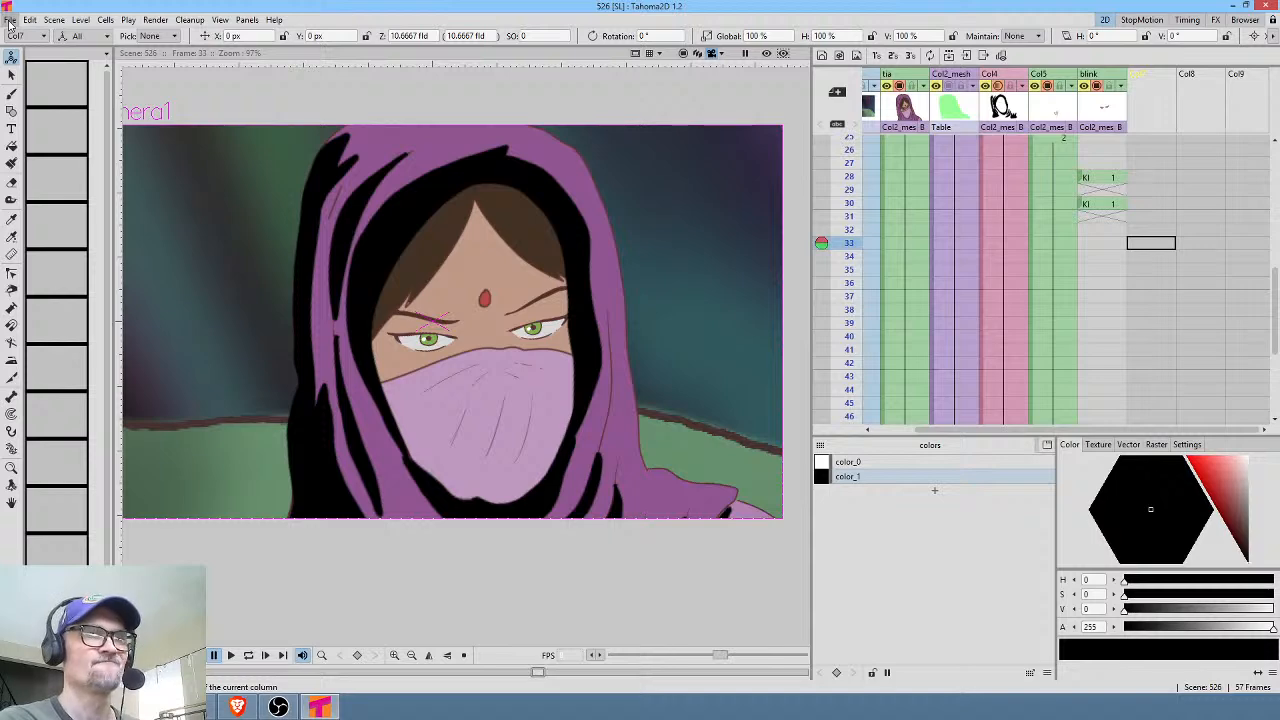
{"action": "left_click", "coordinate": [9, 20]}
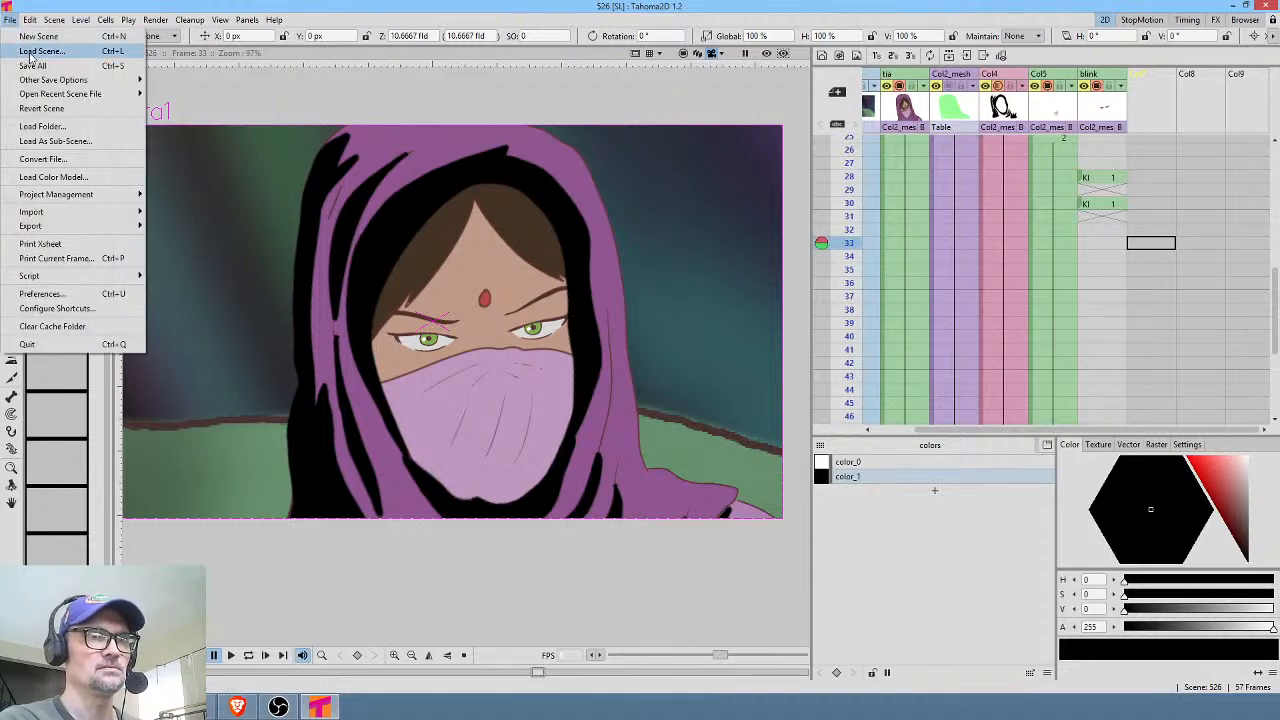
{"action": "left_click", "coordinate": [38, 51]}
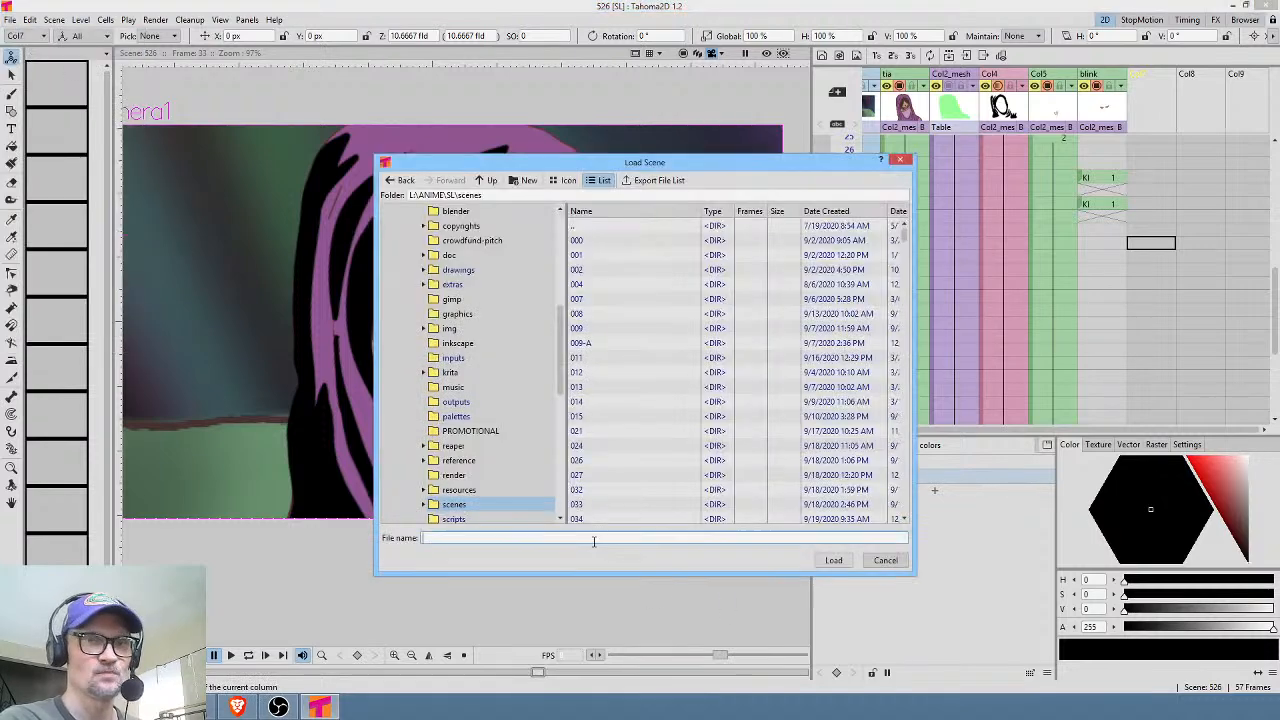
{"action": "left_click", "coordinate": [593, 539]}
{"action": "type", "text": "477"}
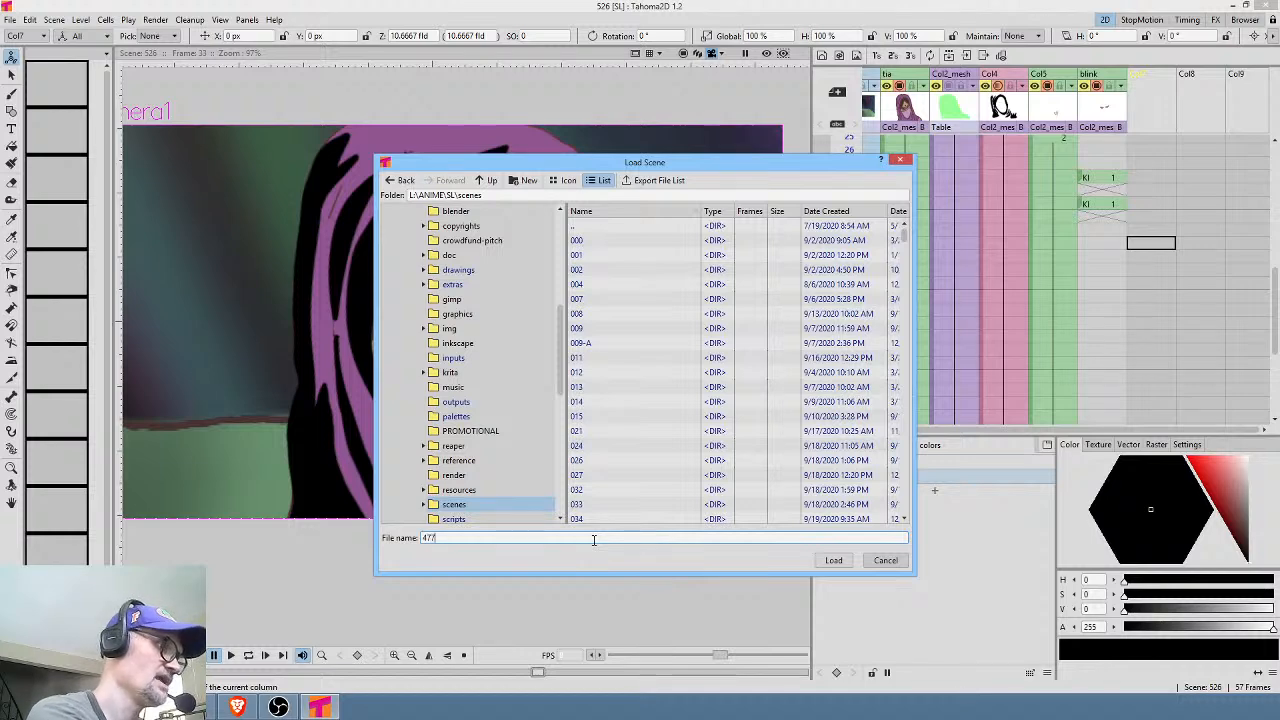
{"action": "type", "text": ".tnz"}
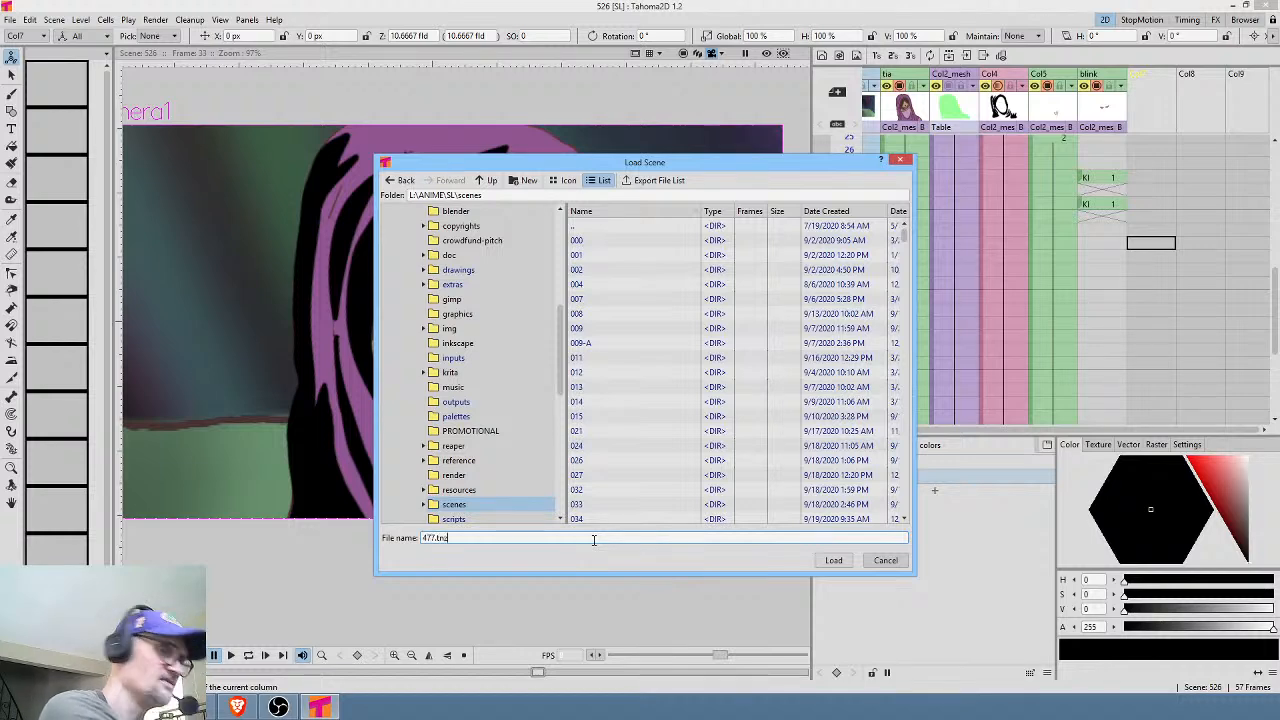
{"action": "left_click", "coordinate": [835, 561]}
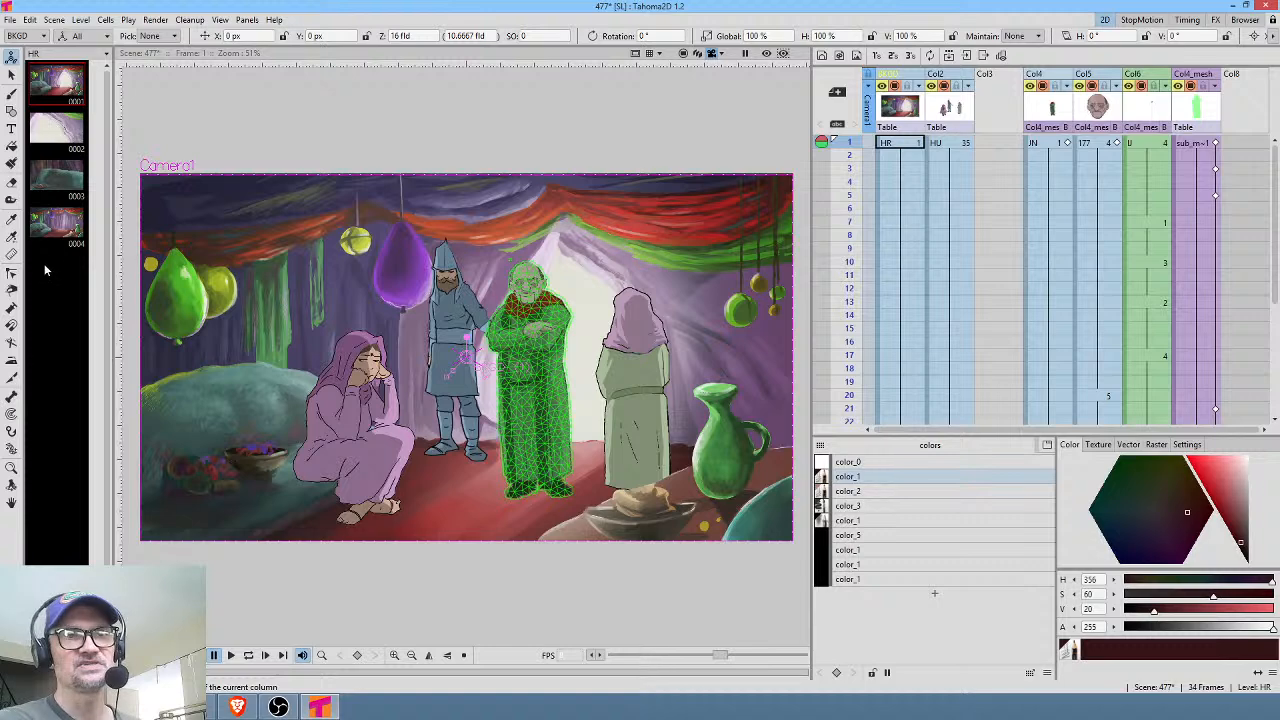
Place drawing 4 of the HR background level in the empty third column and expose it over all 34 frames.
{"action": "left_click", "coordinate": [157, 218]}
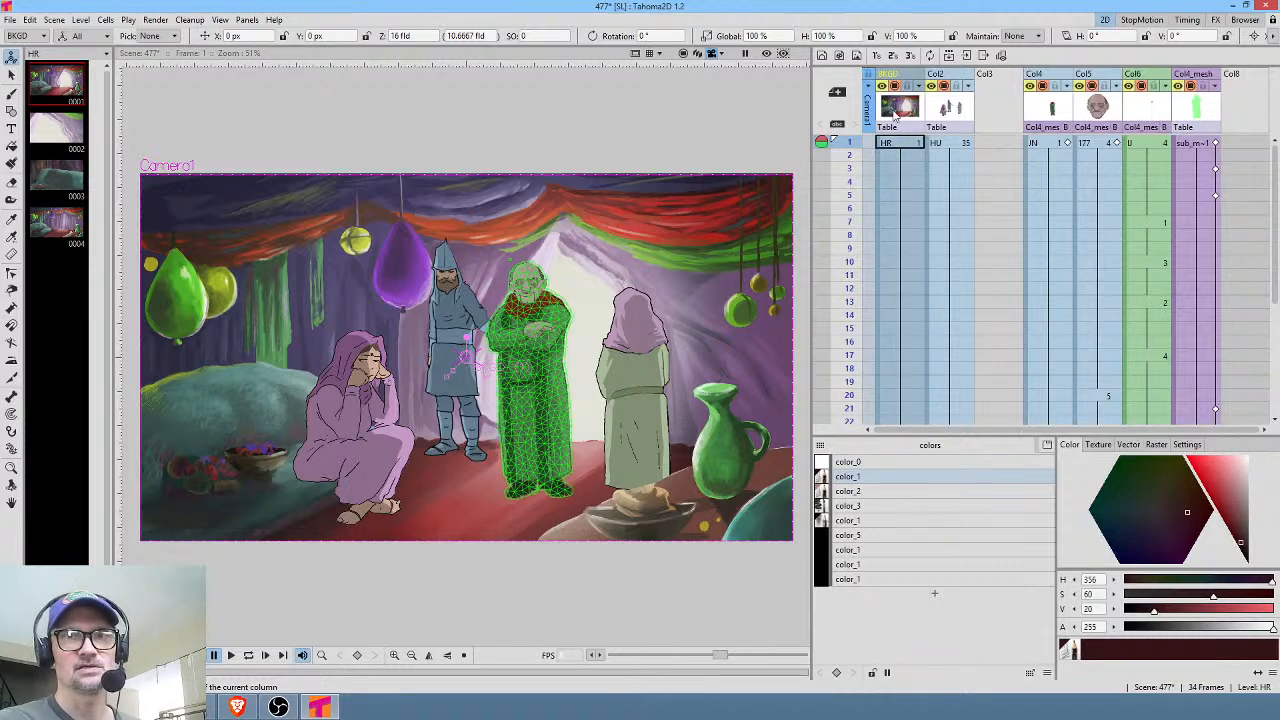
{"action": "left_click", "coordinate": [57, 228]}
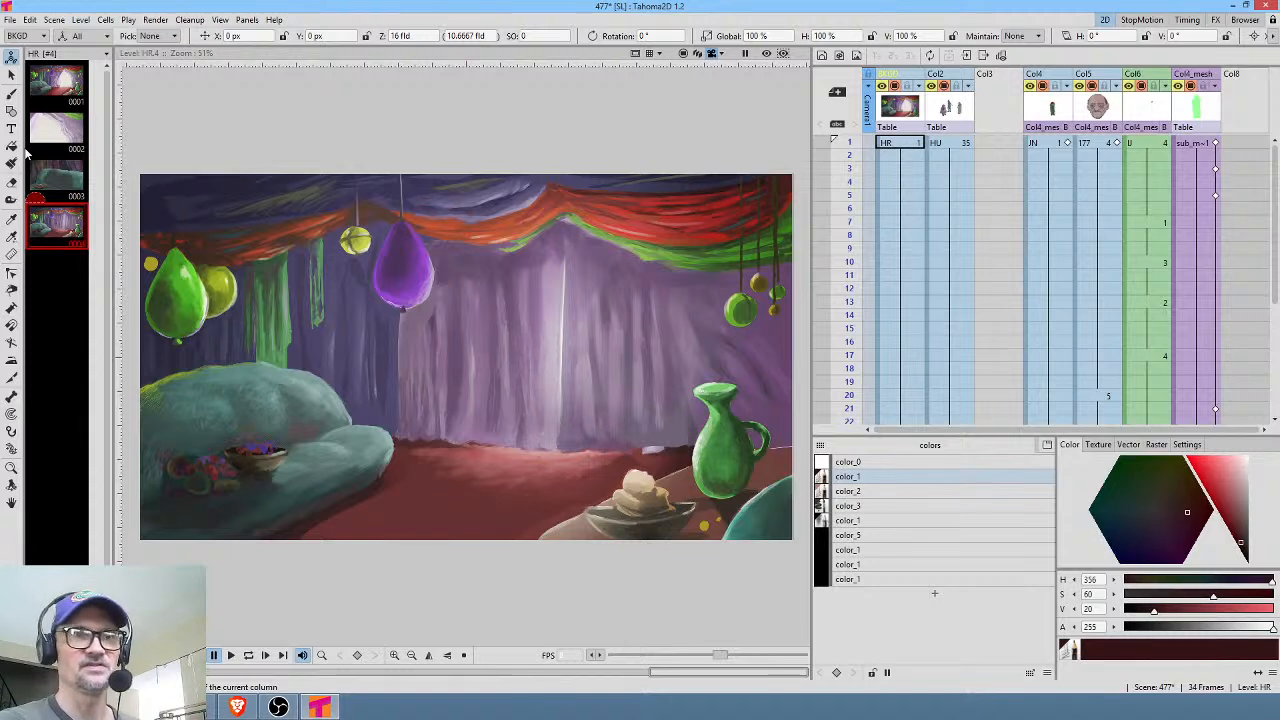
{"action": "left_click", "coordinate": [52, 93]}
{"action": "left_click", "coordinate": [70, 236]}
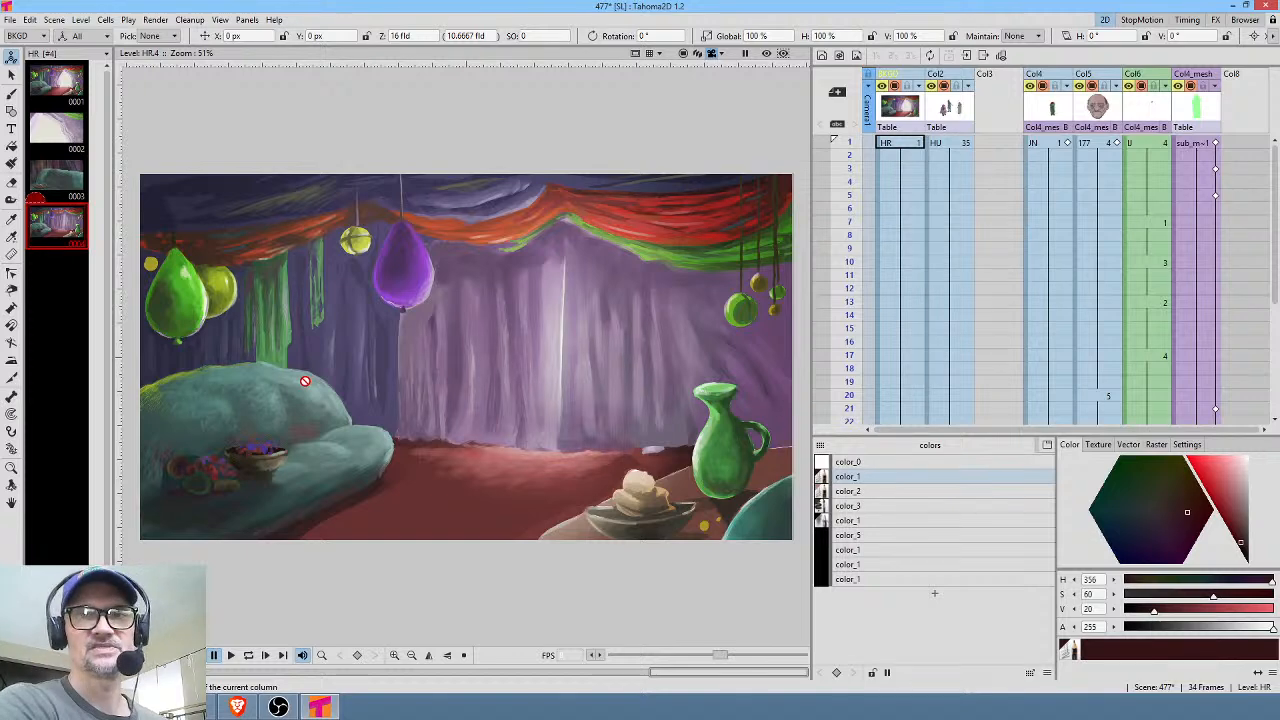
{"action": "left_click", "coordinate": [948, 118]}
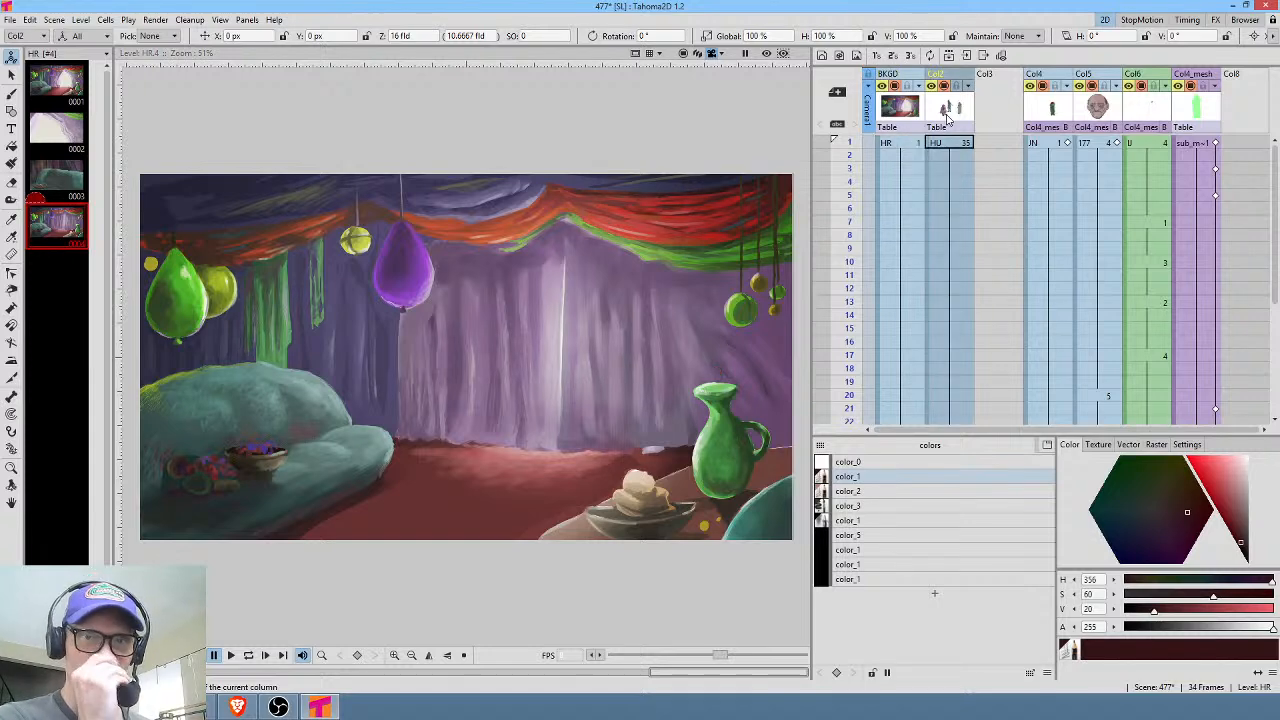
{"action": "left_click_drag", "start_coordinate": [42, 220], "coordinate": [996, 168]}
{"action": "left_click", "coordinate": [996, 145]}
{"action": "scroll", "coordinate": [999, 177], "scroll_direction": "up", "scroll_amount": 5}
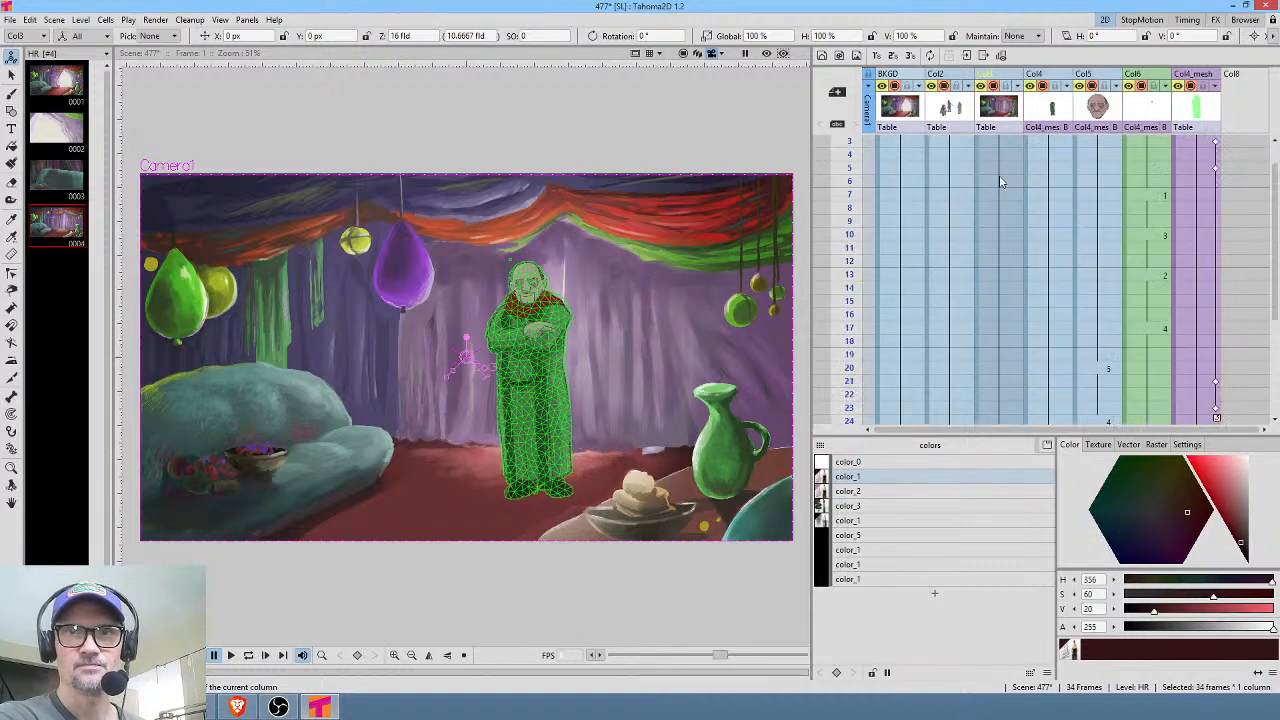
{"action": "scroll", "coordinate": [999, 177], "scroll_direction": "up", "scroll_amount": 1}
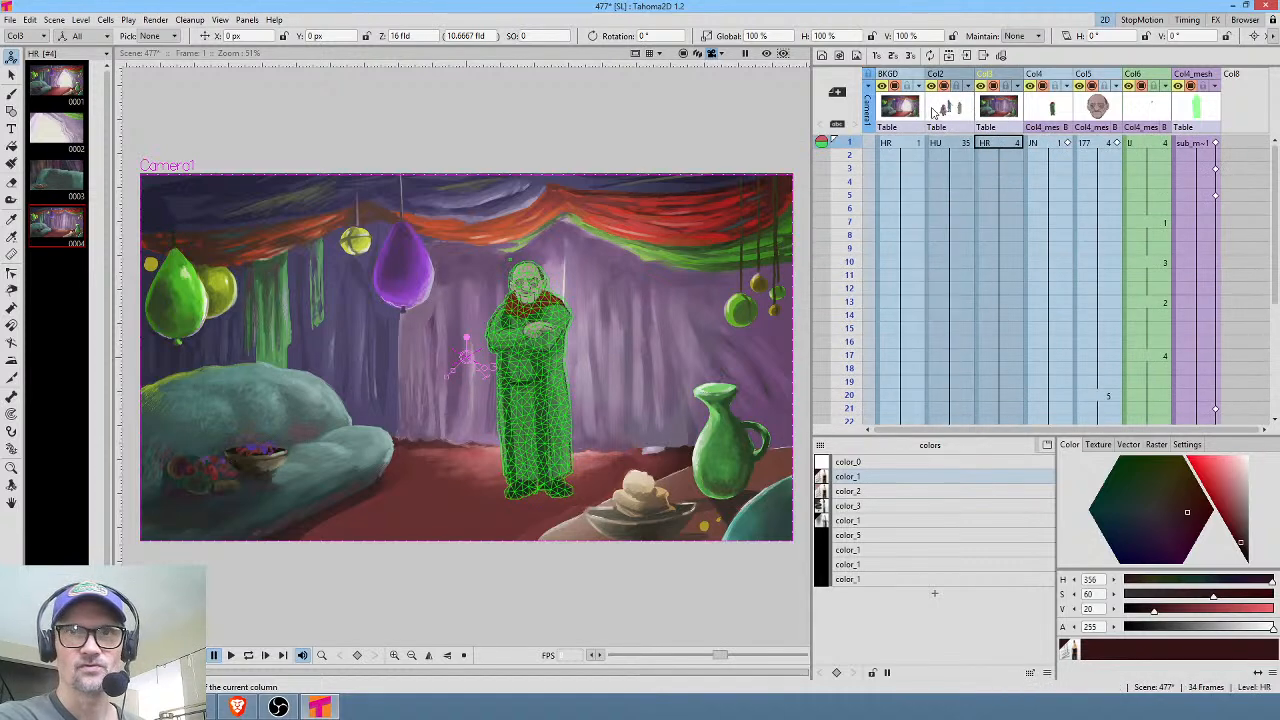
Move the new closed-curtain background column behind the HU characters column and delete the original BKGD column.
{"action": "left_click", "coordinate": [993, 116]}
{"action": "left_click_drag", "start_coordinate": [1005, 75], "coordinate": [952, 76]}
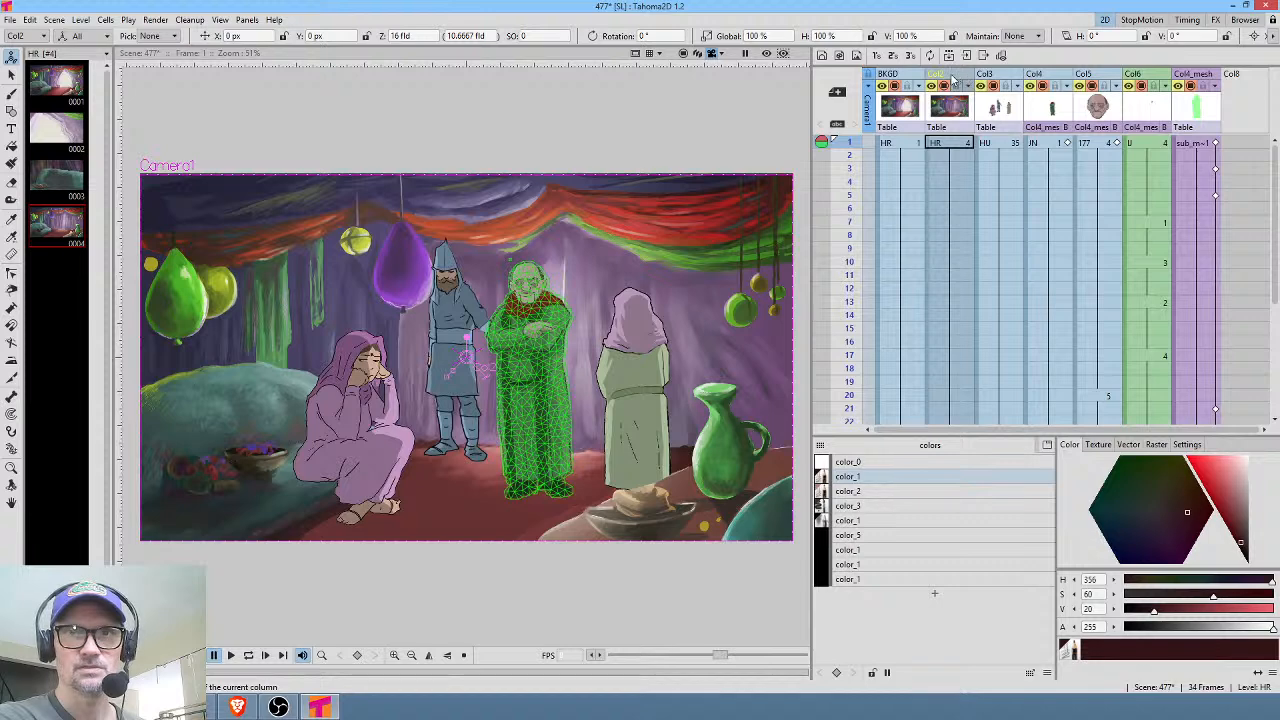
{"action": "left_click", "coordinate": [896, 105]}
{"action": "key", "text": "Delete"}
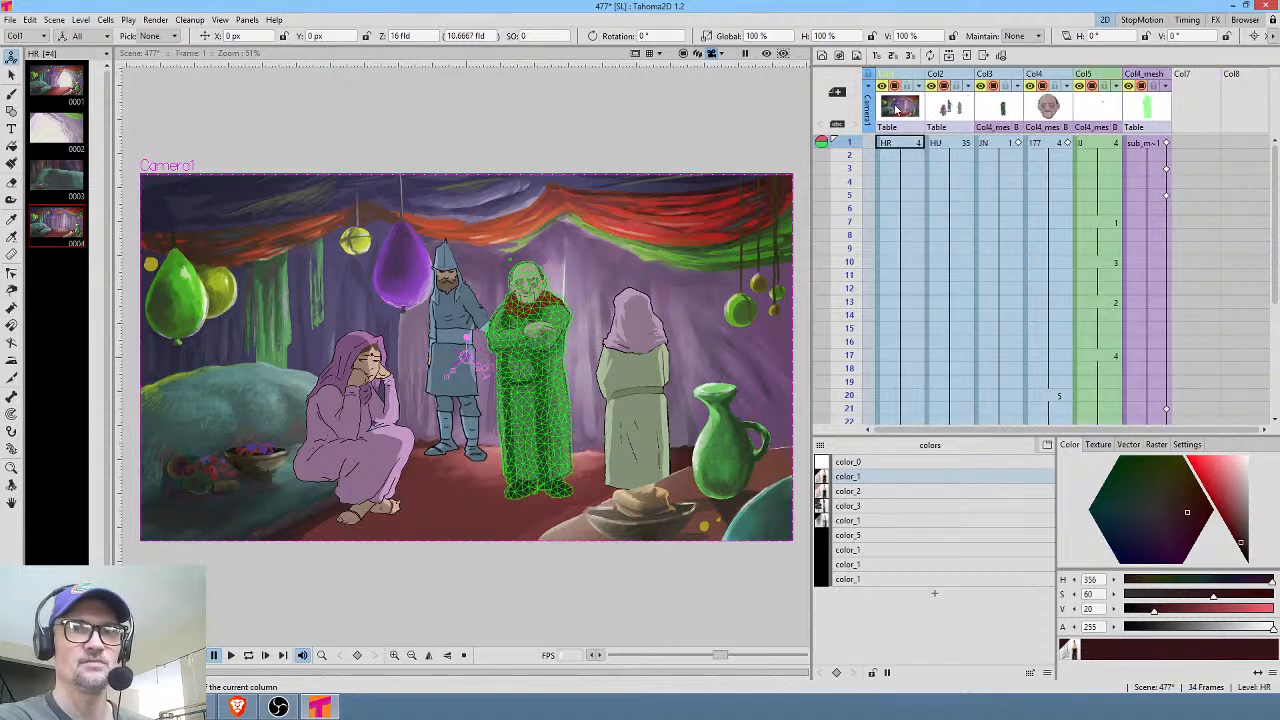
Delete the bald man's head, mouth, mesh and green-robed body columns from the scene.
{"action": "left_click", "coordinate": [1047, 110]}
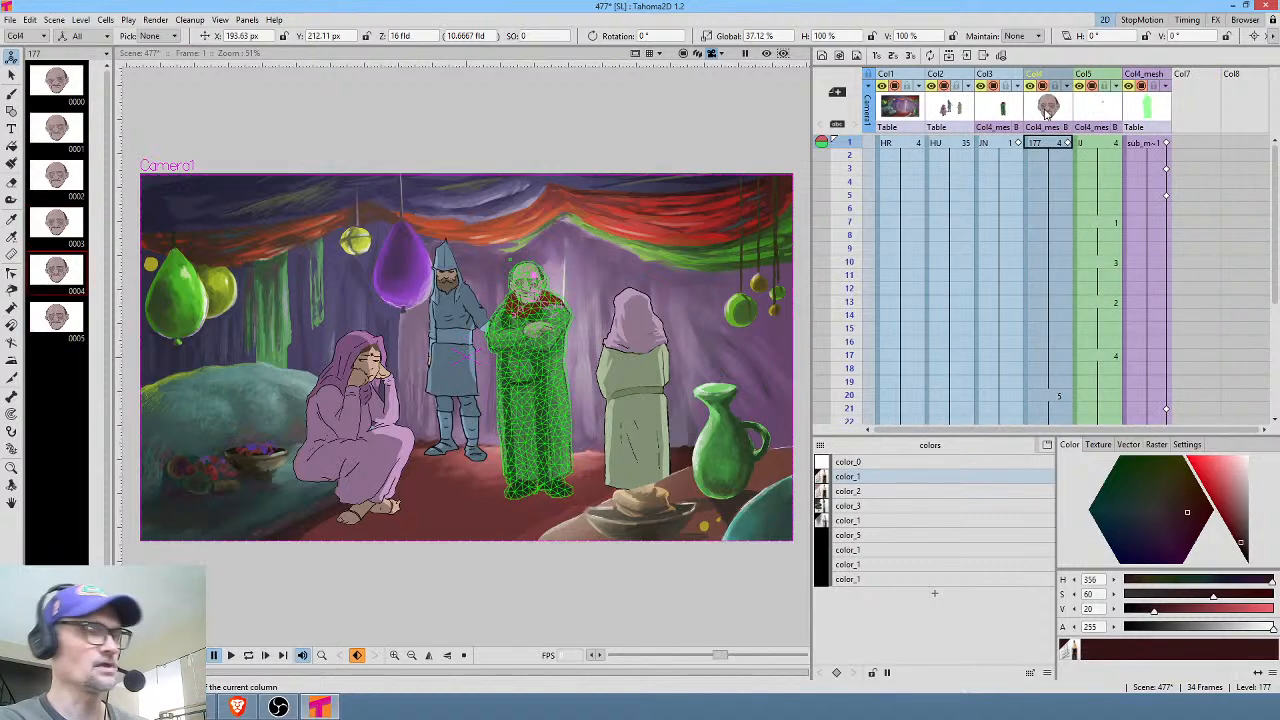
{"action": "key", "text": "Delete"}
{"action": "left_click", "coordinate": [1047, 110]}
{"action": "key", "text": "Delete"}
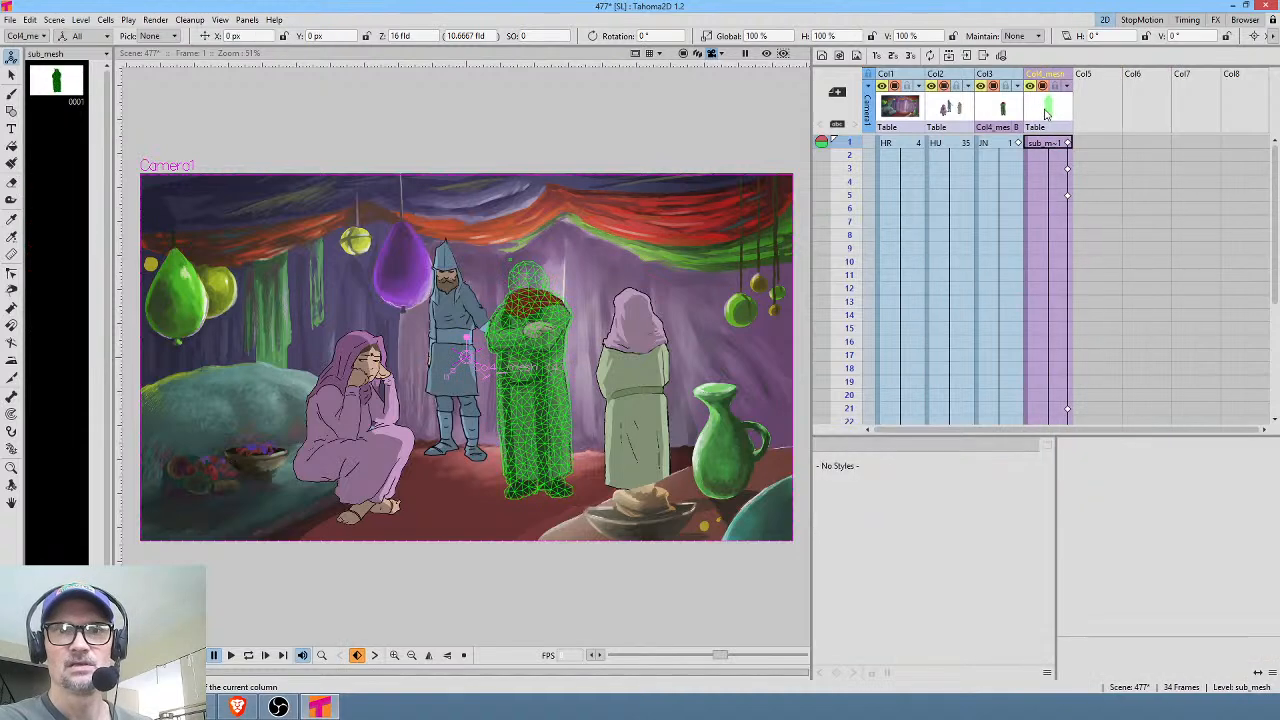
{"action": "key", "text": "Delete"}
{"action": "left_click", "coordinate": [1006, 118]}
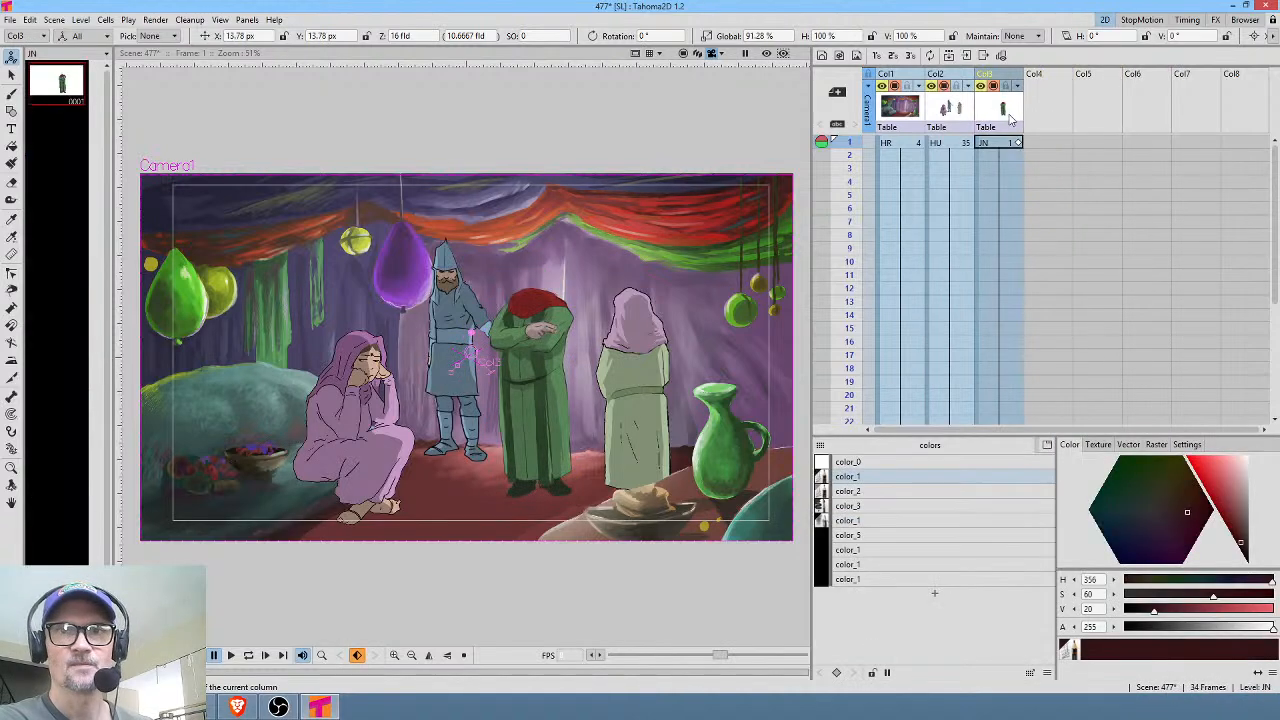
{"action": "key", "text": "Delete"}
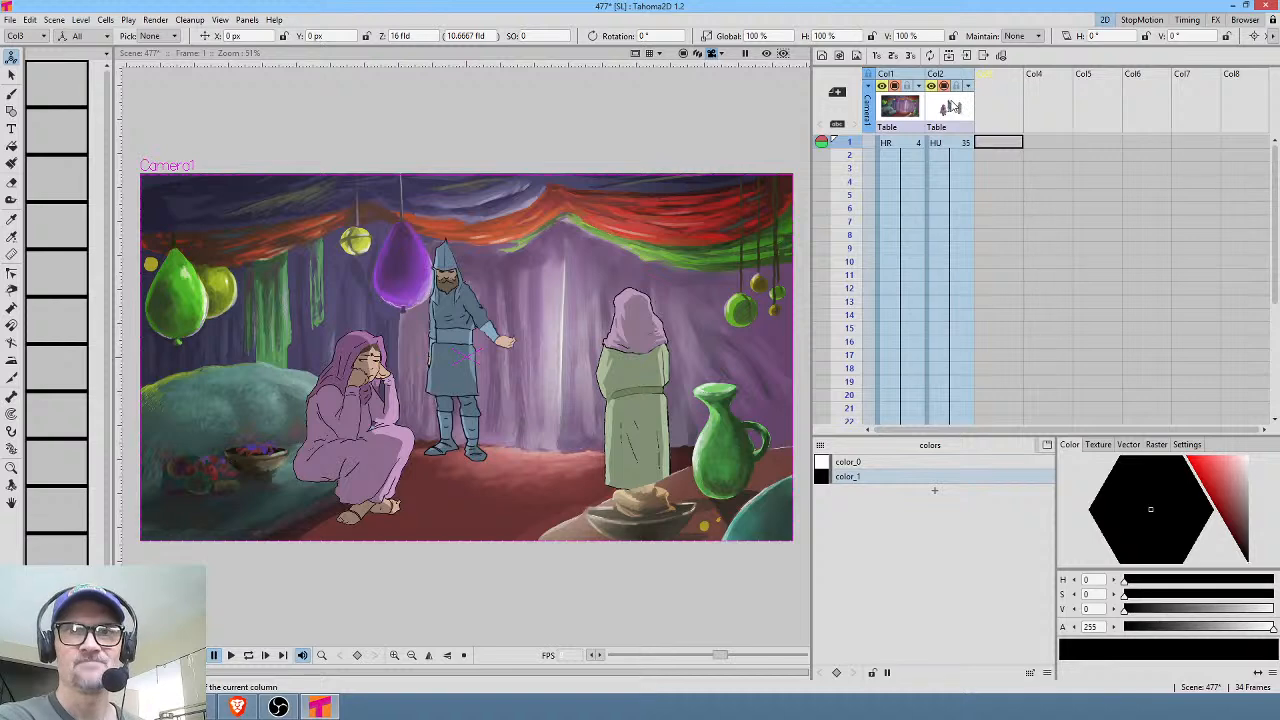
View drawing 31 of the HU level, then return to the HU cell at frame 1 of the scene.
{"action": "left_click", "coordinate": [953, 106]}
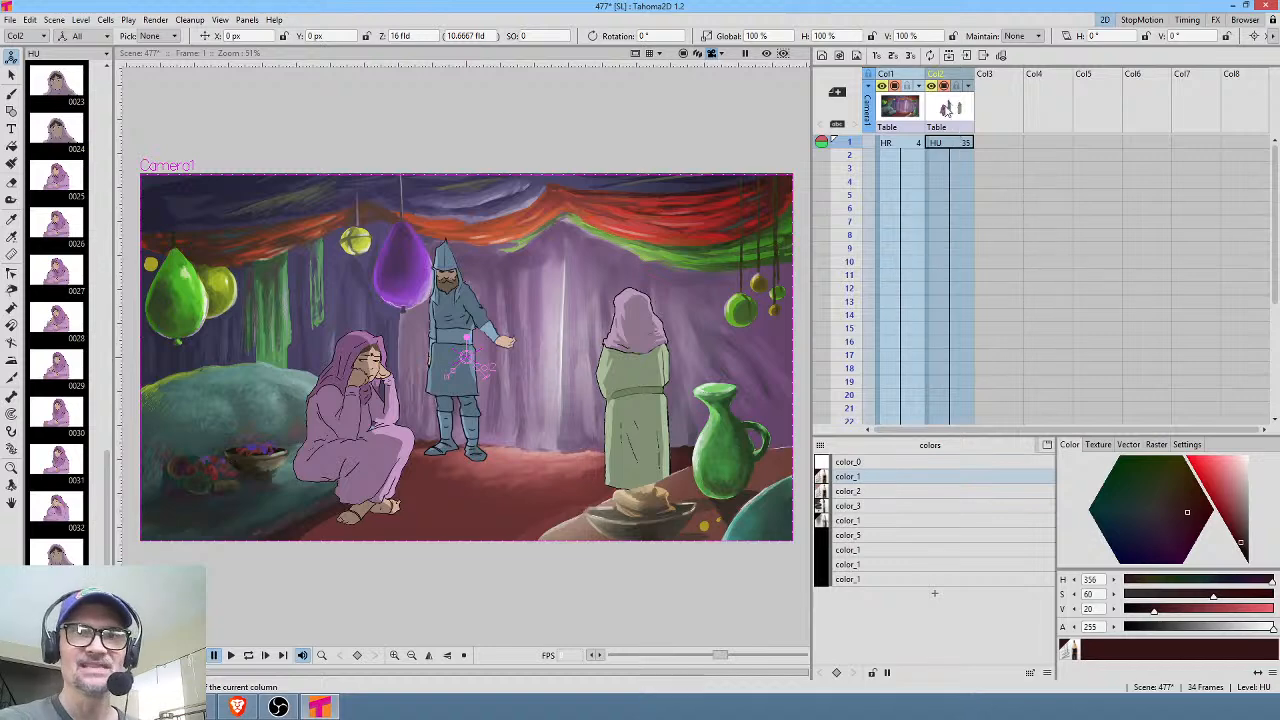
{"action": "left_click", "coordinate": [950, 146]}
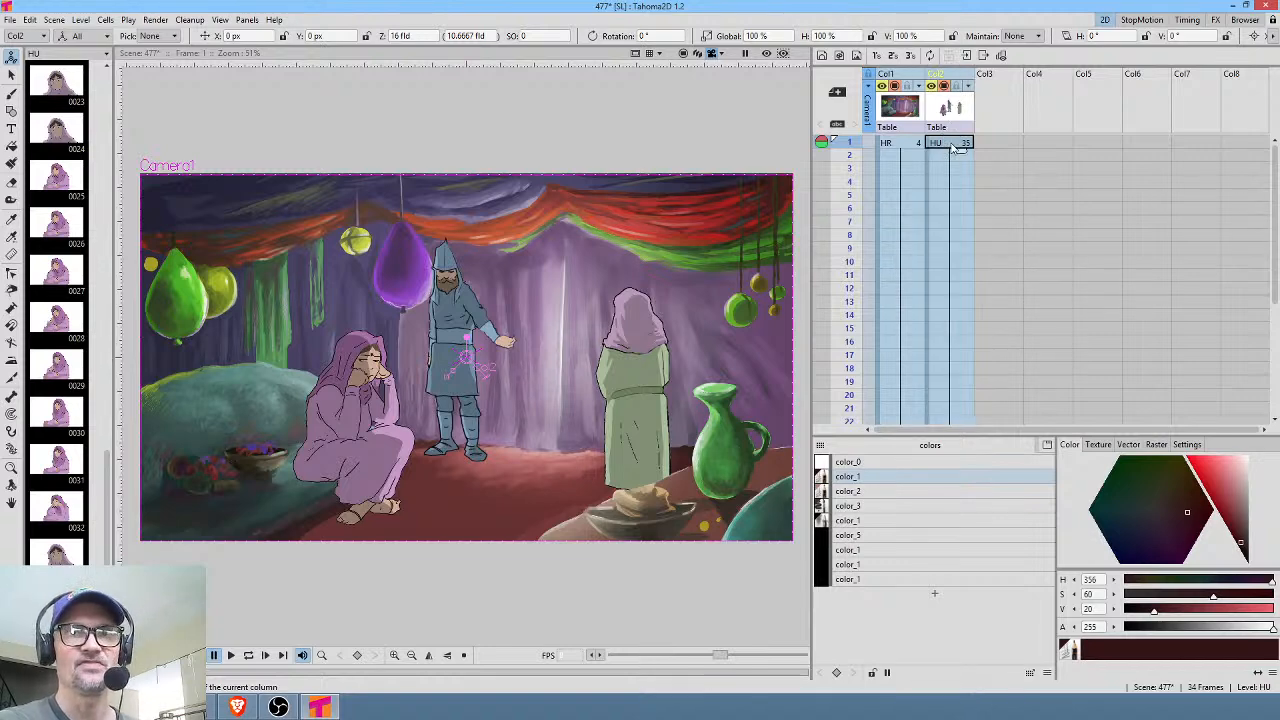
{"action": "left_click", "coordinate": [58, 465]}
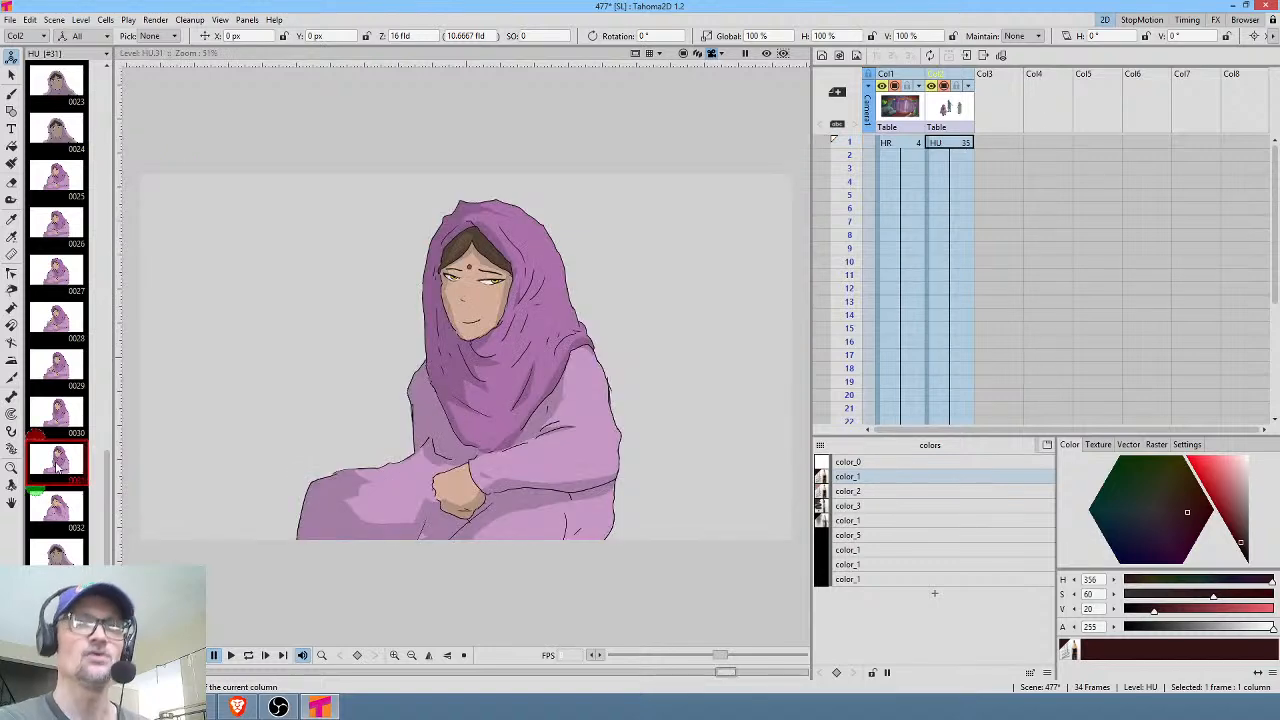
{"action": "left_click", "coordinate": [958, 112]}
{"action": "left_click", "coordinate": [945, 145]}
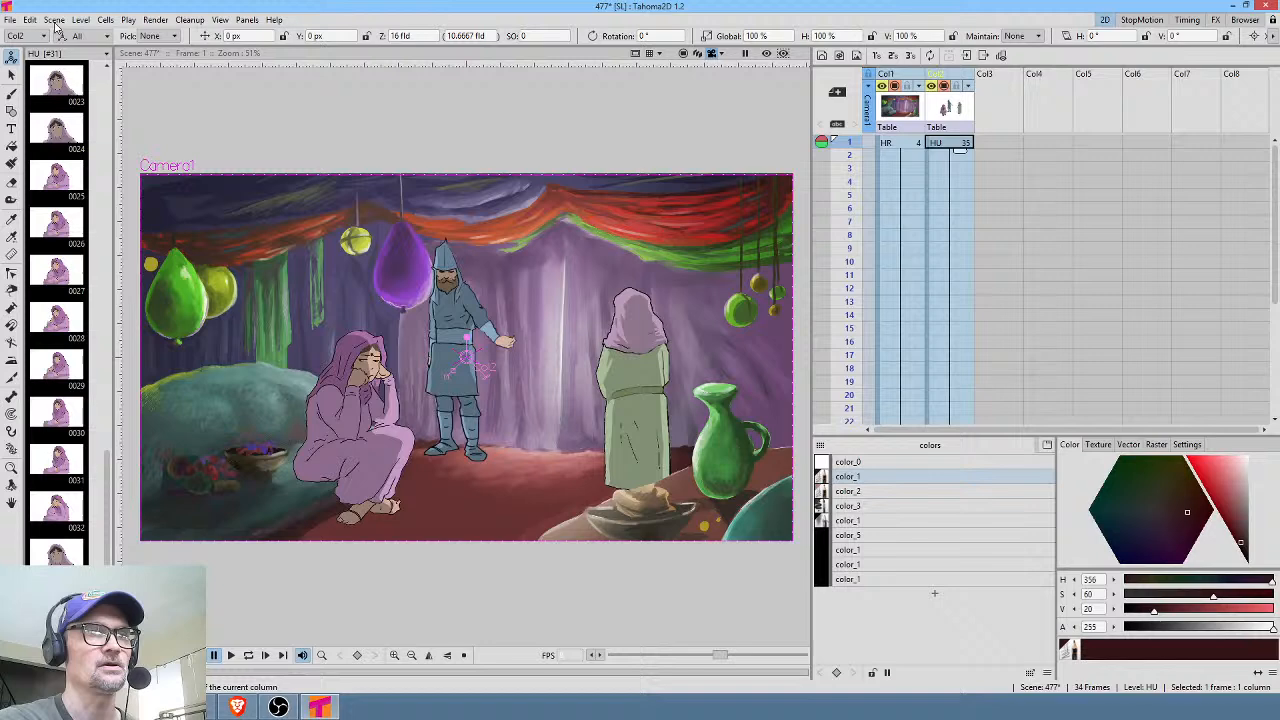
Save the scene under the new name 527 in the scenes folder.
{"action": "left_click", "coordinate": [9, 20]}
{"action": "mouse_move", "coordinate": [70, 80]}
{"action": "left_click", "coordinate": [231, 104]}
{"action": "left_click", "coordinate": [452, 537]}
{"action": "type", "text": "52"}
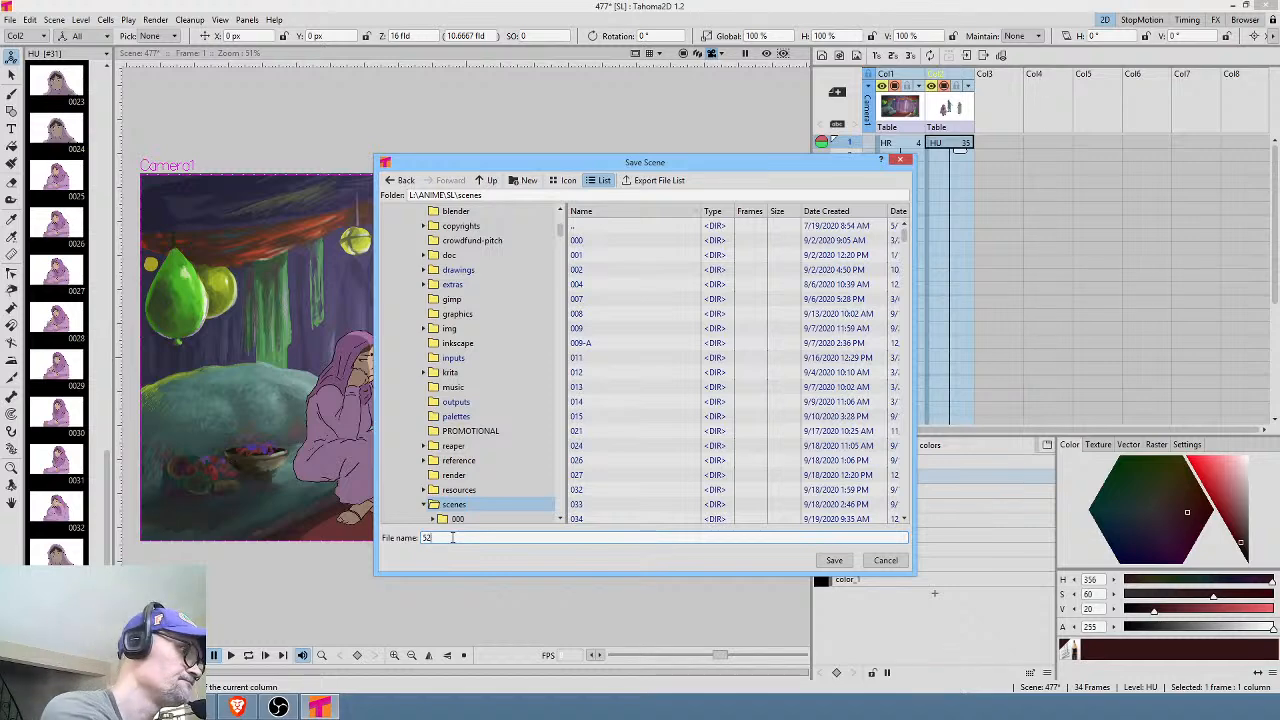
{"action": "type", "text": "7"}
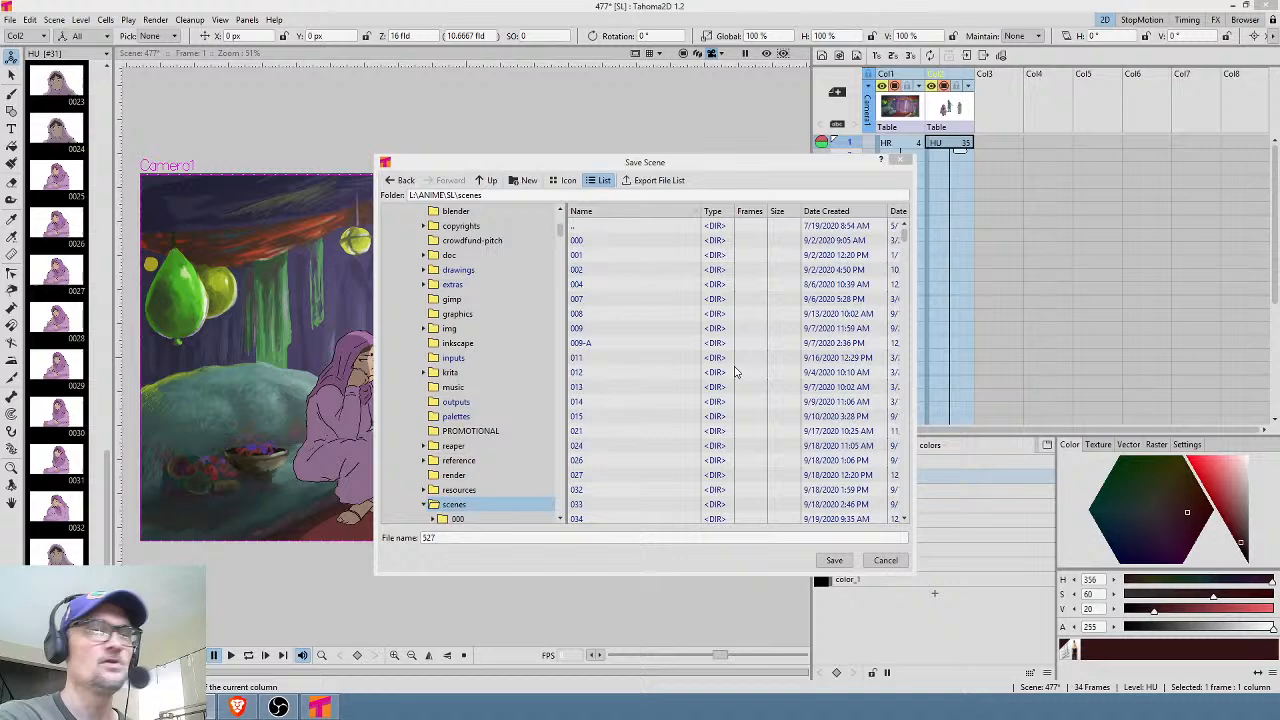
{"action": "left_click", "coordinate": [838, 563]}
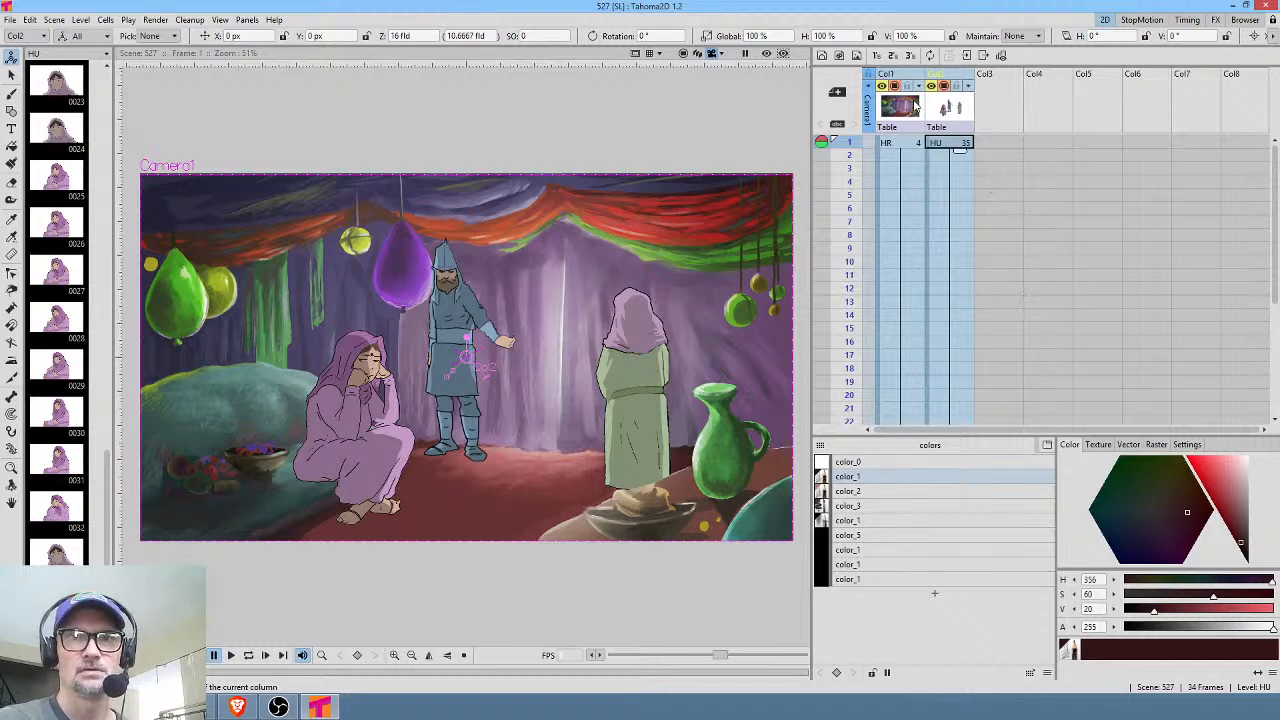
Set the render output folder to +scenes\527\render in the output settings.
{"action": "left_click", "coordinate": [155, 20]}
{"action": "left_click", "coordinate": [176, 83]}
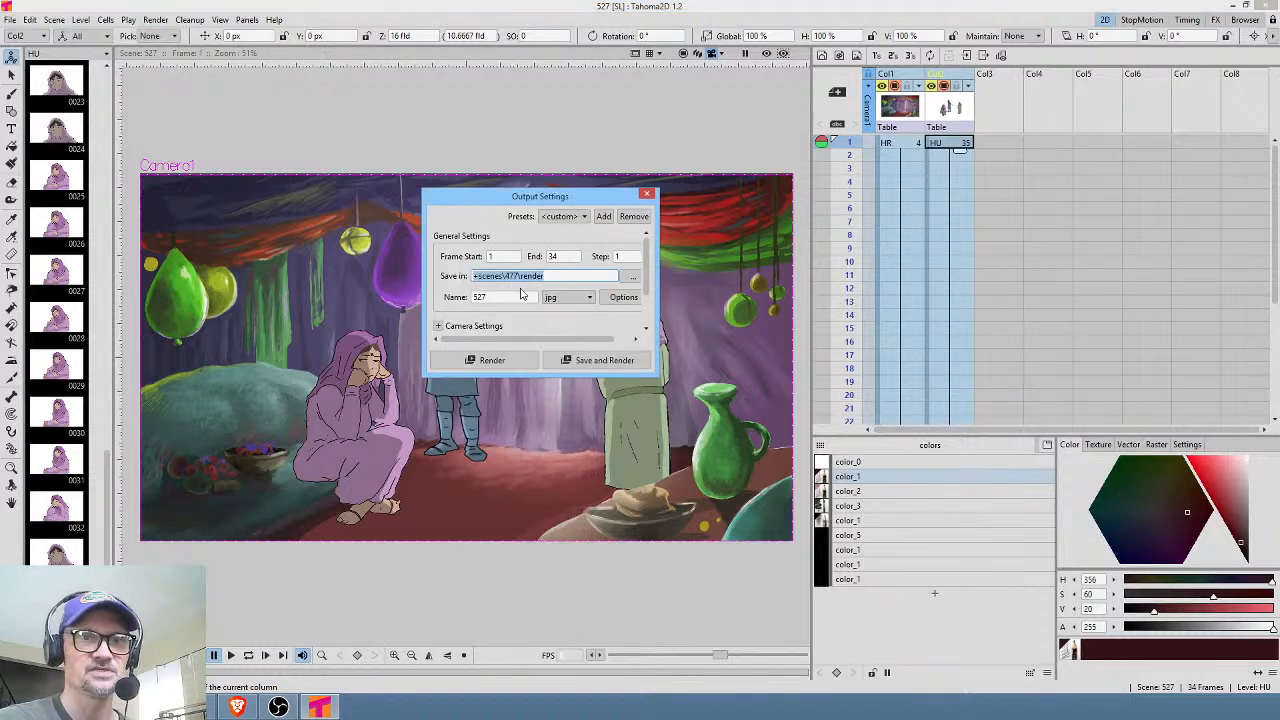
{"action": "left_click", "coordinate": [511, 275]}
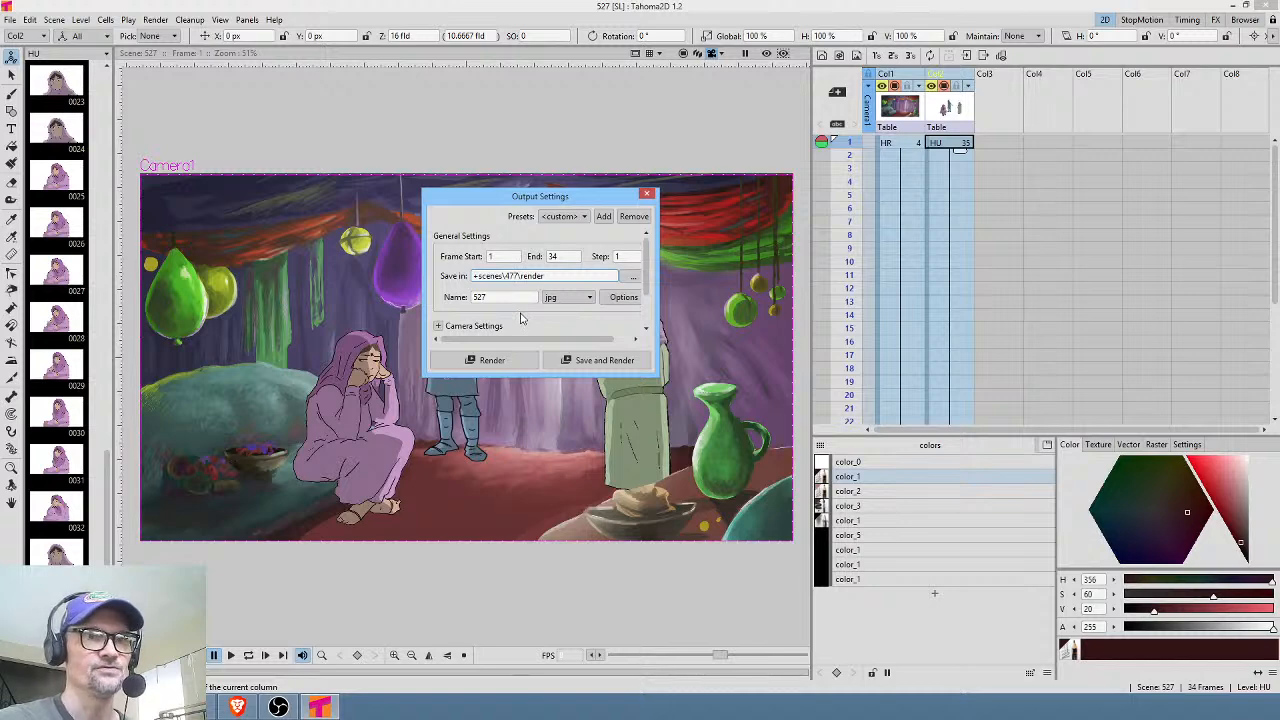
{"action": "key", "text": "BackSpace"}
{"action": "key", "text": "BackSpace"}
{"action": "type", "text": "52"}
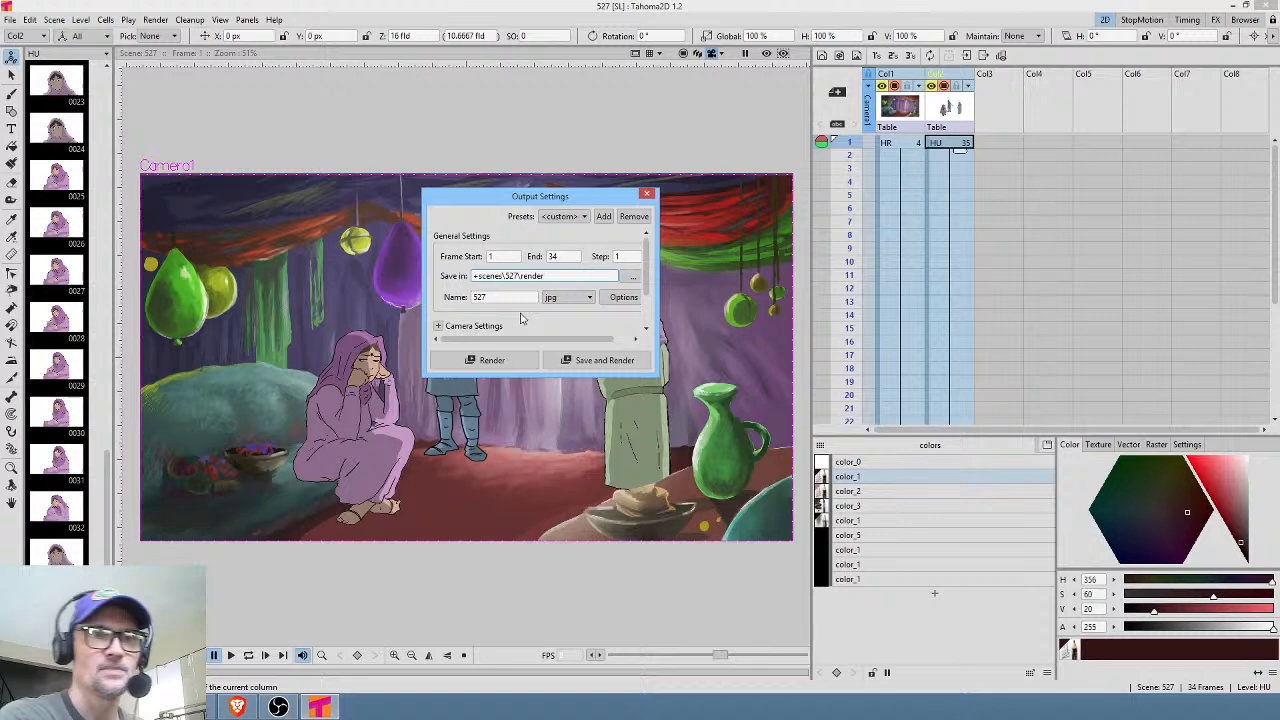
{"action": "left_click", "coordinate": [646, 193]}
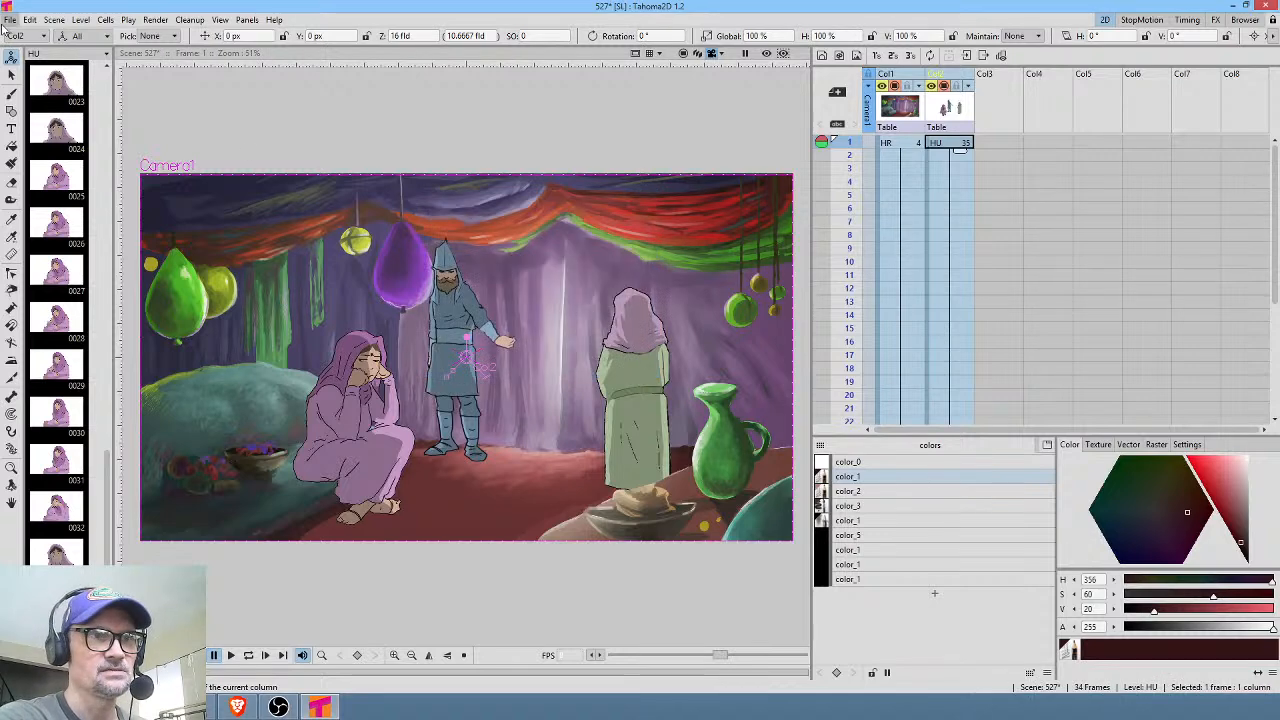
Remove all unused levels from the scene cast and save scene 527.
{"action": "left_click", "coordinate": [9, 20]}
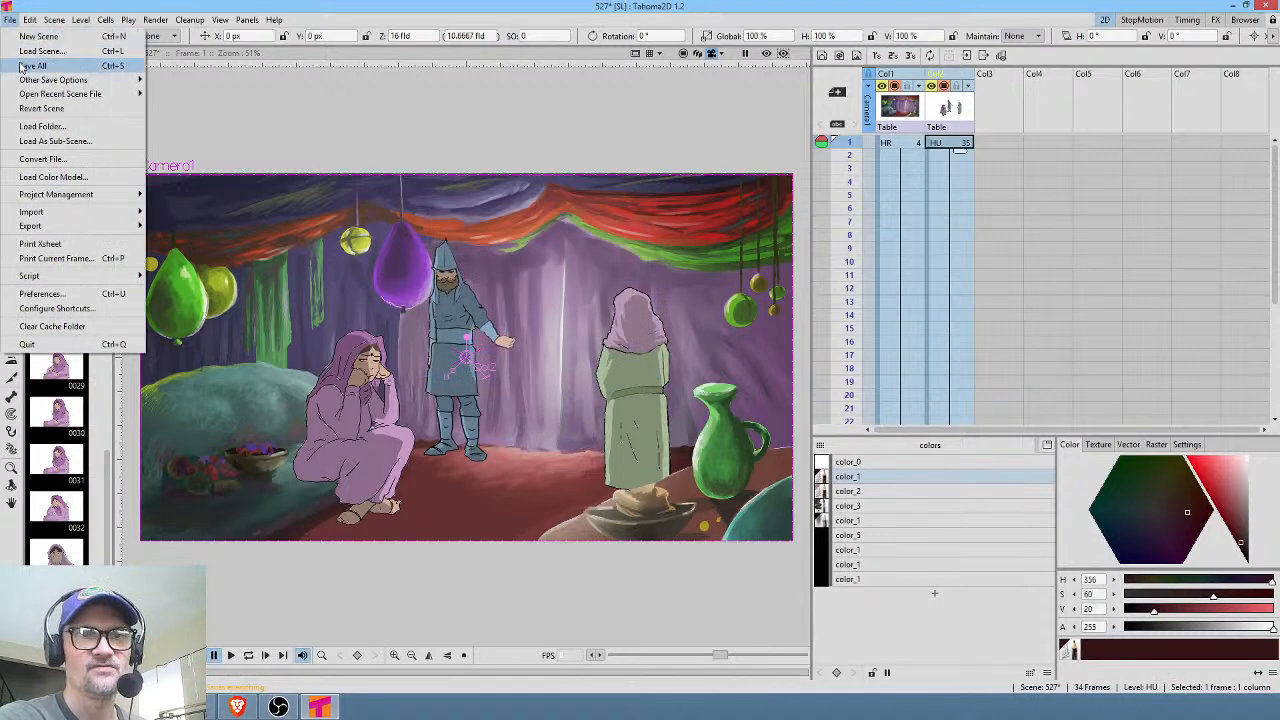
{"action": "left_click", "coordinate": [389, 131]}
{"action": "left_click", "coordinate": [247, 20]}
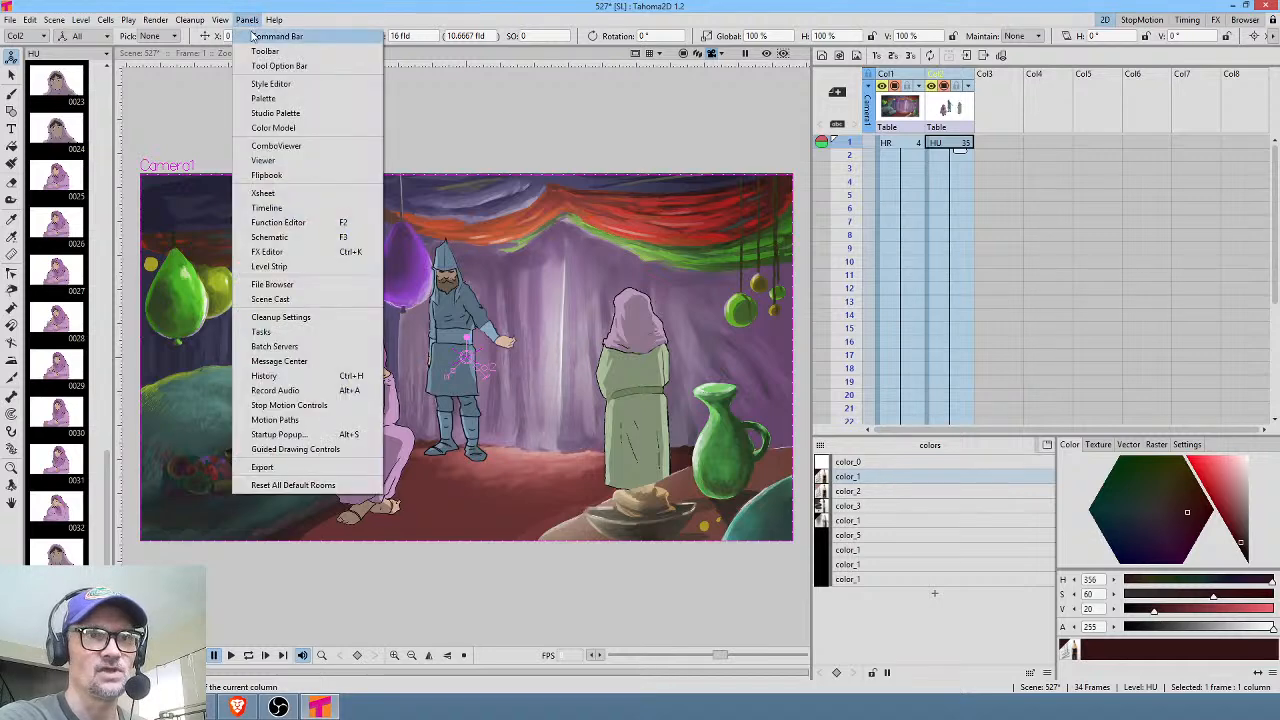
{"action": "left_click", "coordinate": [272, 299]}
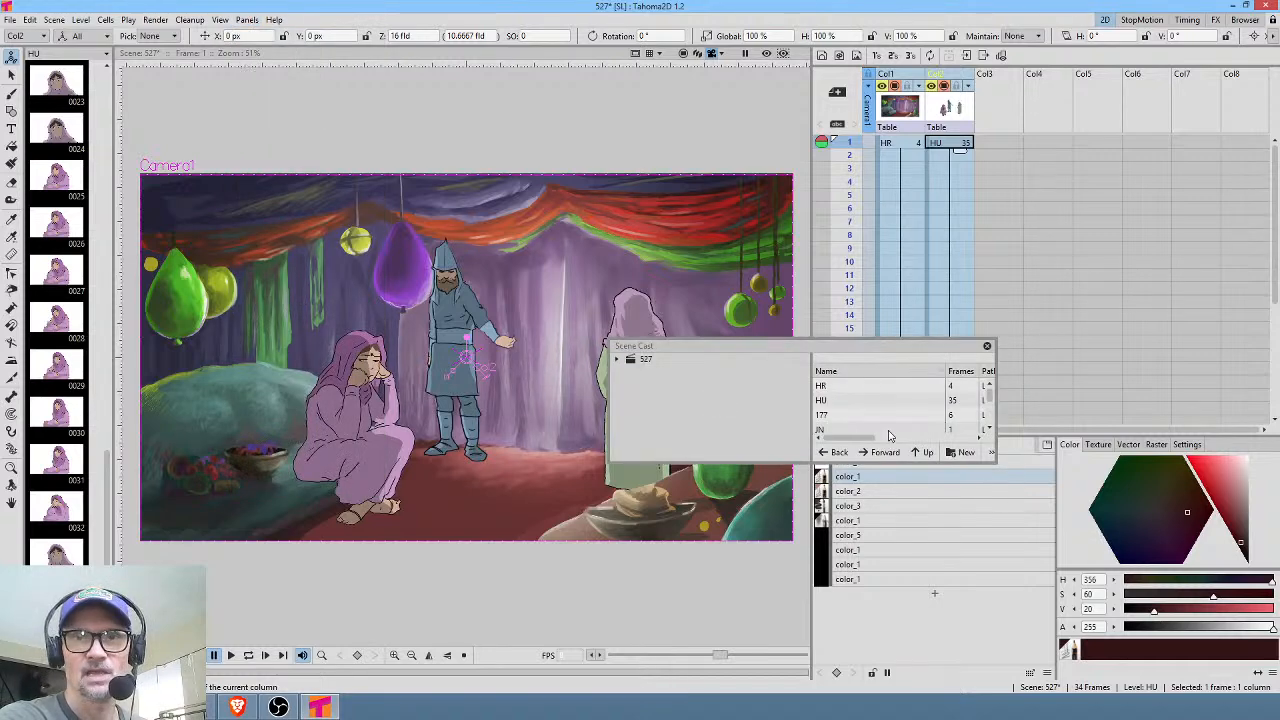
{"action": "right_click", "coordinate": [870, 386]}
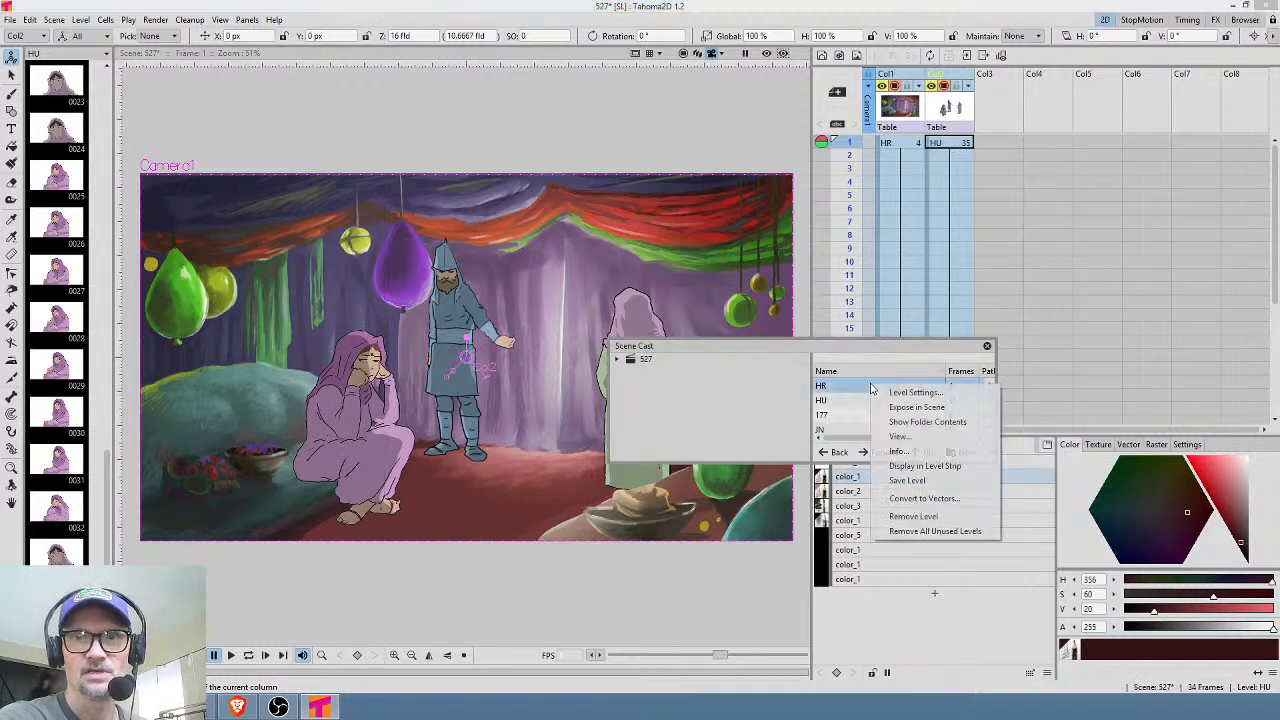
{"action": "left_click", "coordinate": [914, 533]}
{"action": "left_click", "coordinate": [987, 346]}
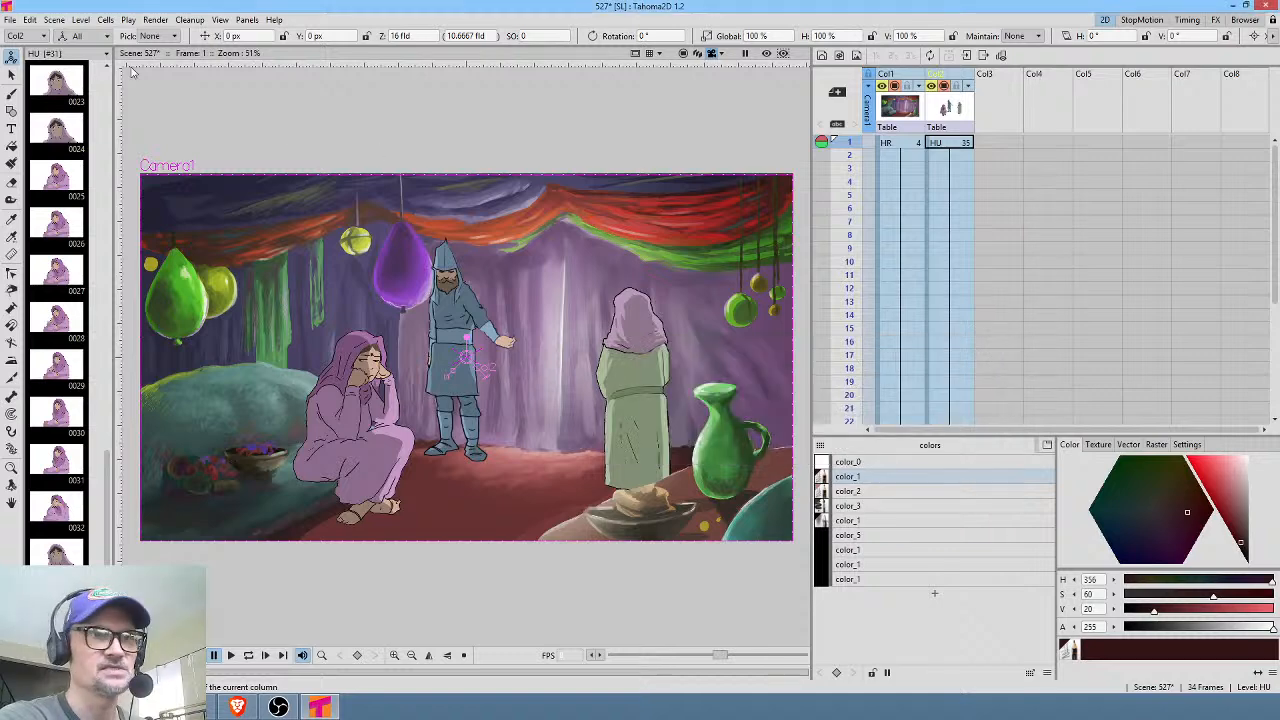
{"action": "left_click", "coordinate": [10, 19]}
{"action": "left_click", "coordinate": [25, 63]}
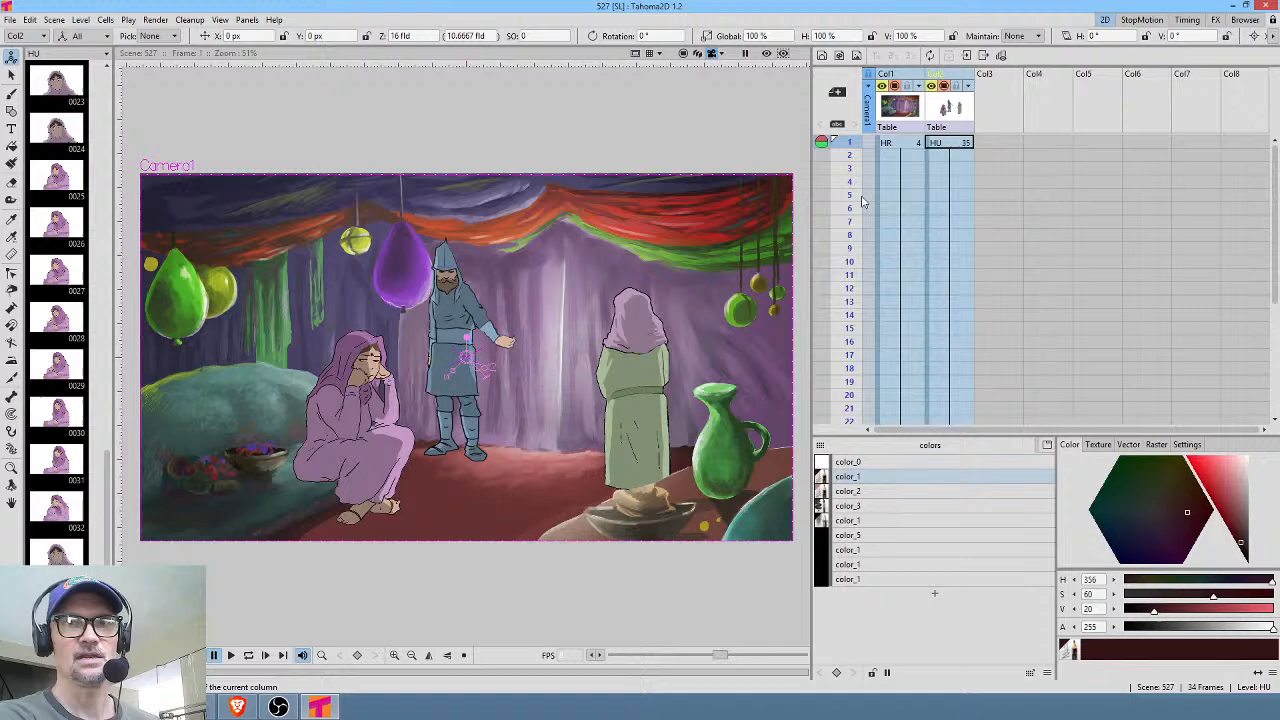
Fade the HR background column to about 21% opacity and hide the HU character column.
{"action": "left_click", "coordinate": [898, 110]}
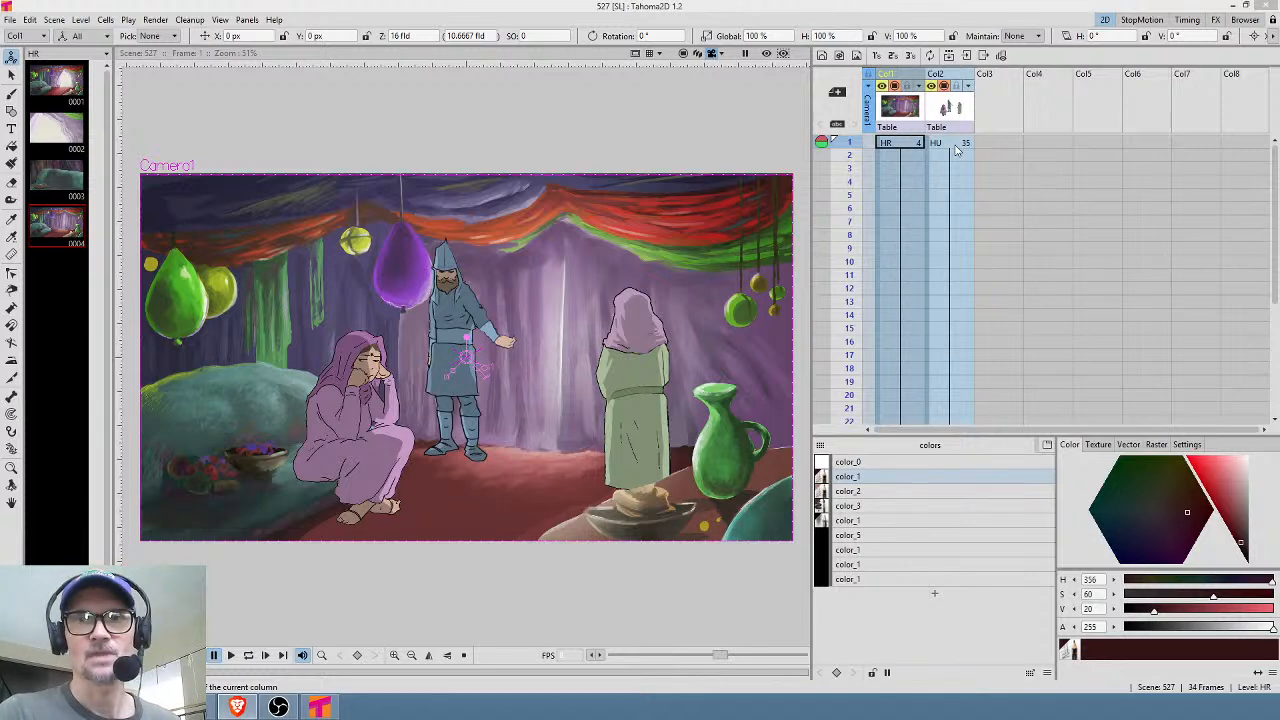
{"action": "left_click", "coordinate": [920, 88]}
{"action": "left_click_drag", "start_coordinate": [1008, 100], "coordinate": [963, 102]}
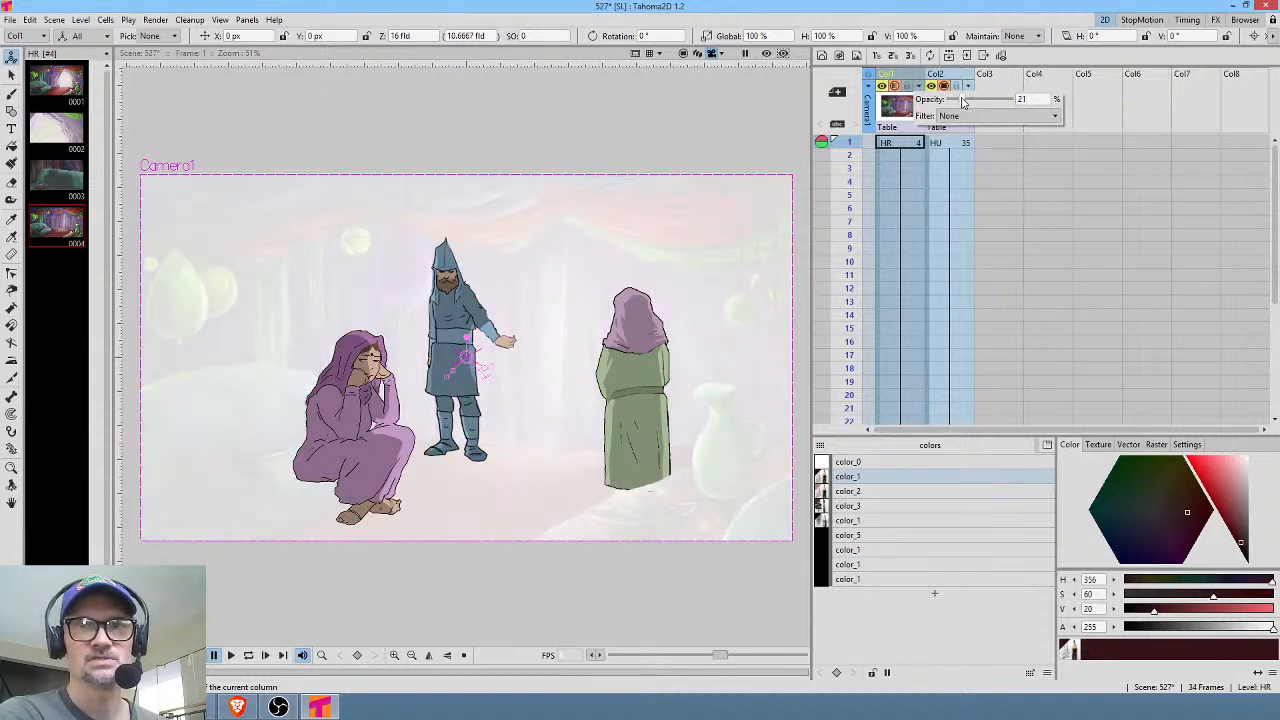
{"action": "left_click", "coordinate": [998, 145]}
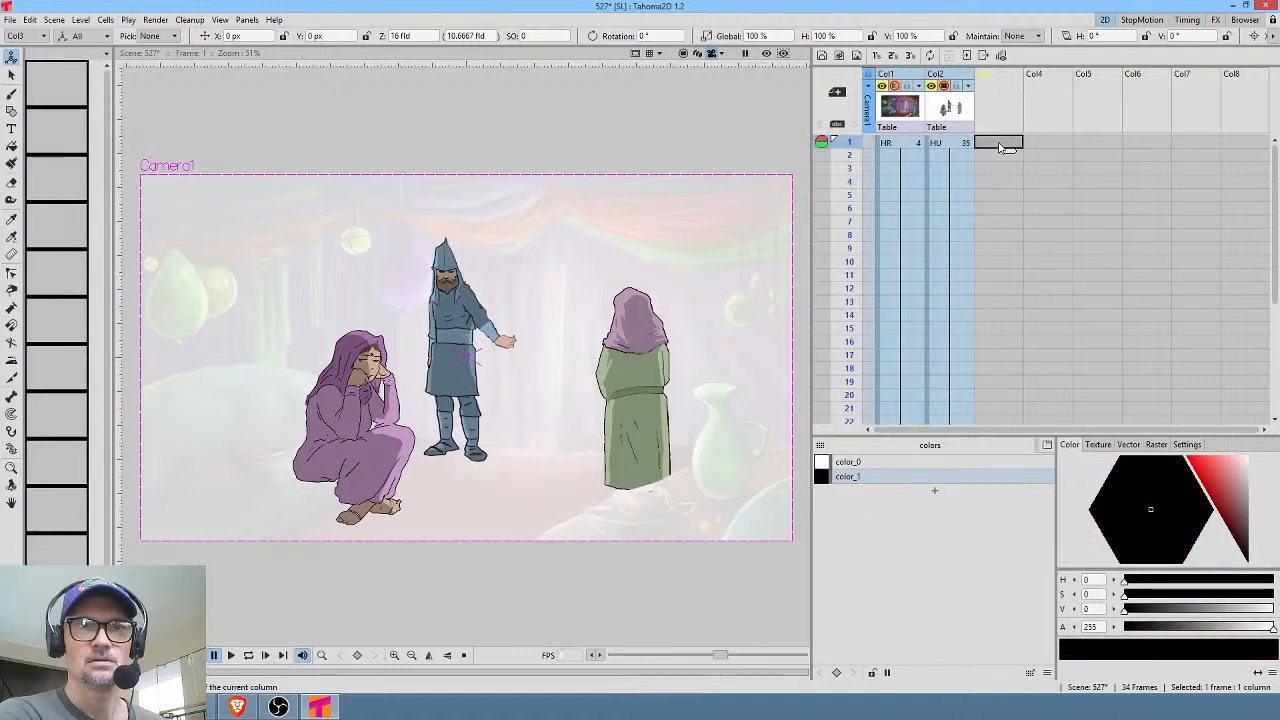
{"action": "left_click", "coordinate": [942, 86]}
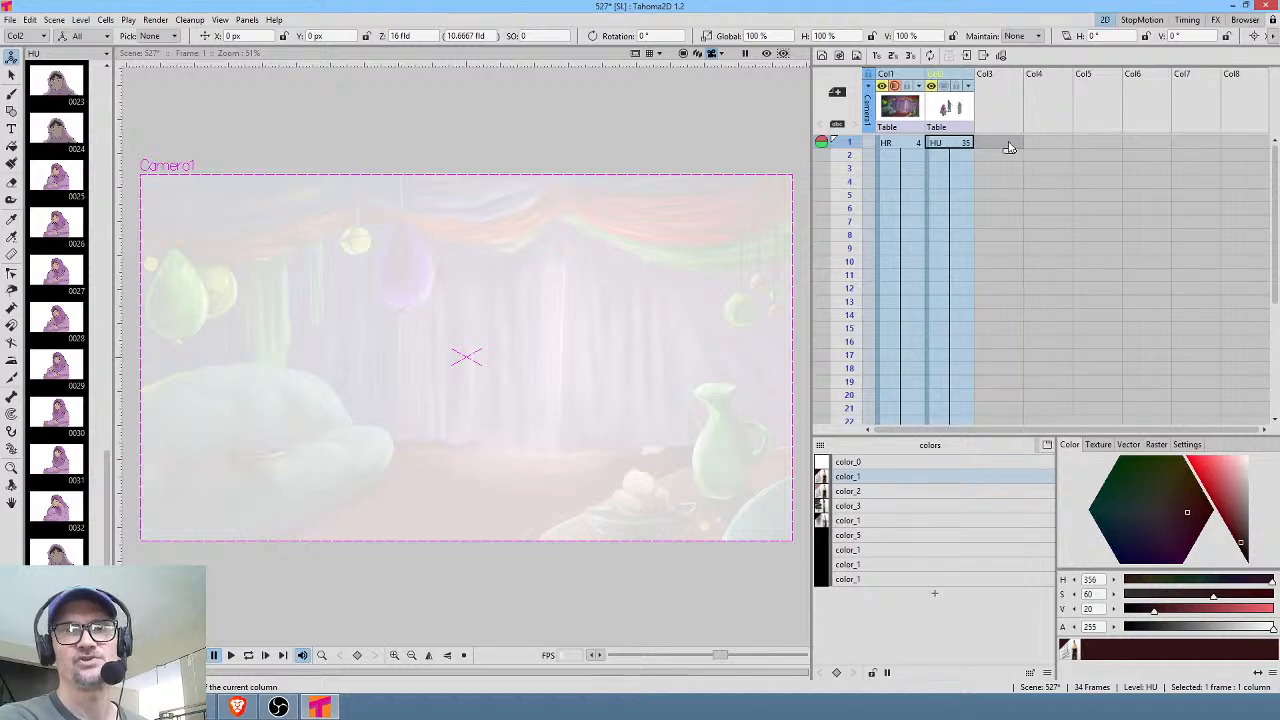
Paste the storyboard sketch into frame 1 of the empty third column and scale it to about 154% to fill the camera frame.
{"action": "left_click", "coordinate": [1008, 143]}
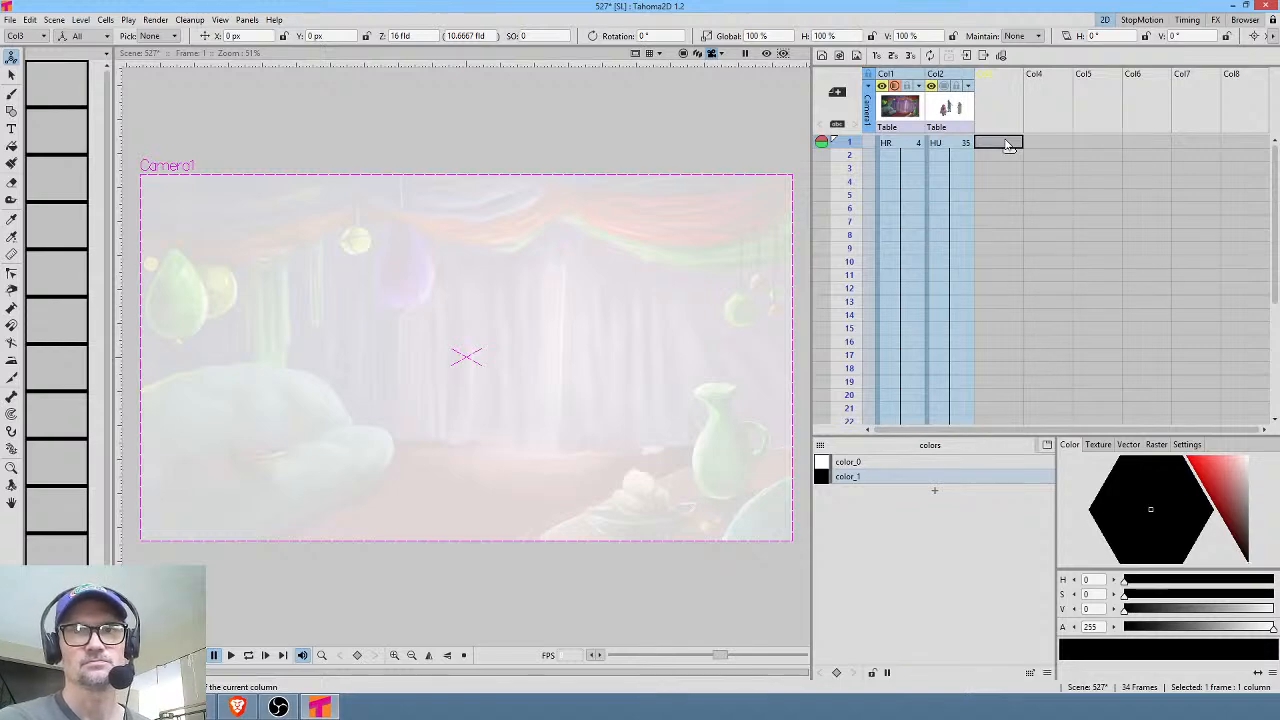
{"action": "key", "text": "ctrl+v"}
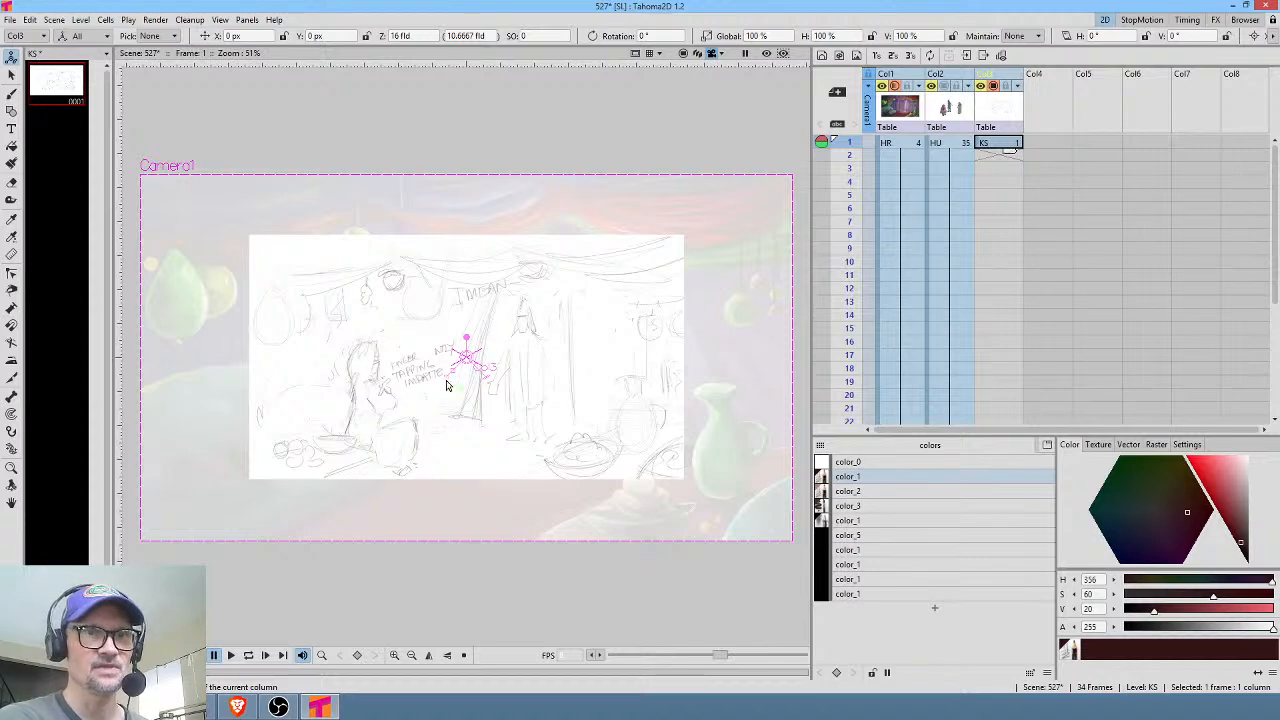
{"action": "mouse_move", "coordinate": [446, 381]}
{"action": "left_mouse_down"}
{"action": "mouse_move", "coordinate": [434, 394]}
{"action": "mouse_move", "coordinate": [454, 390]}
{"action": "mouse_move", "coordinate": [449, 400]}
{"action": "left_mouse_up"}
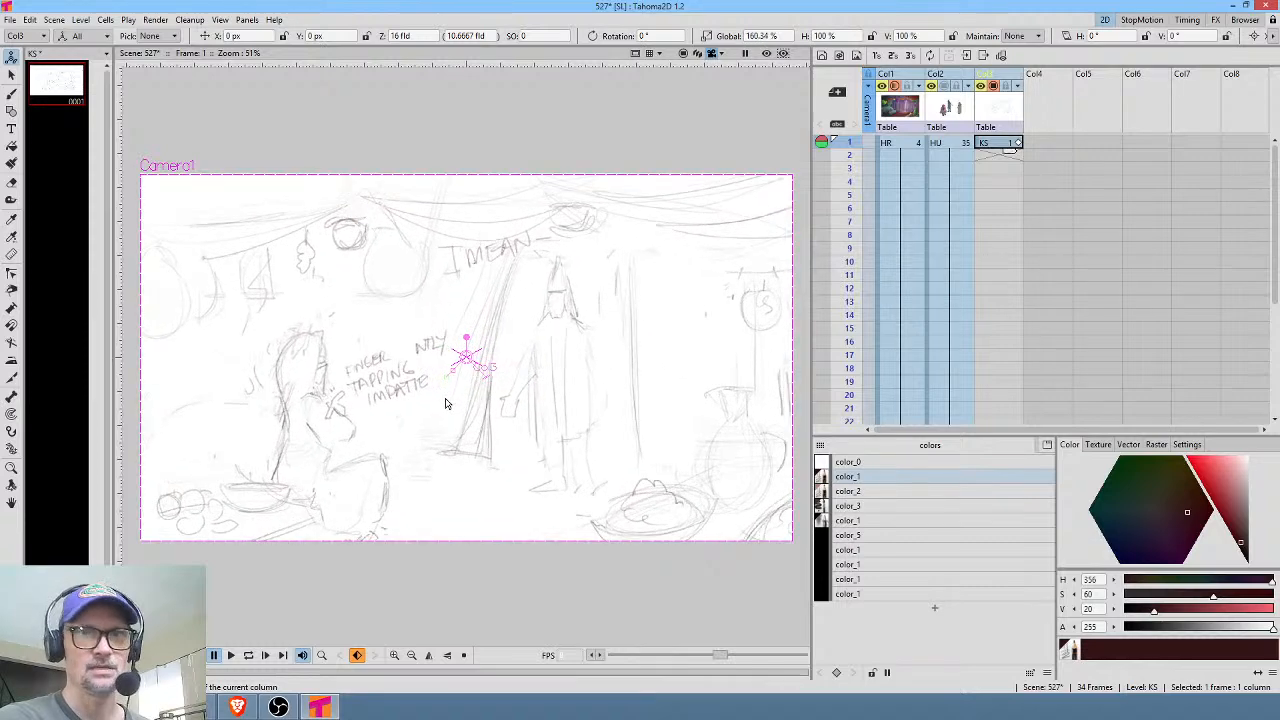
Set the KS sketch column to 55% opacity to compare it with the background, then fade the HR column further.
{"action": "left_click", "coordinate": [919, 88]}
{"action": "mouse_move", "coordinate": [978, 100]}
{"action": "left_mouse_down"}
{"action": "mouse_move", "coordinate": [964, 101]}
{"action": "mouse_move", "coordinate": [996, 99]}
{"action": "left_mouse_up"}
{"action": "left_click", "coordinate": [1019, 86]}
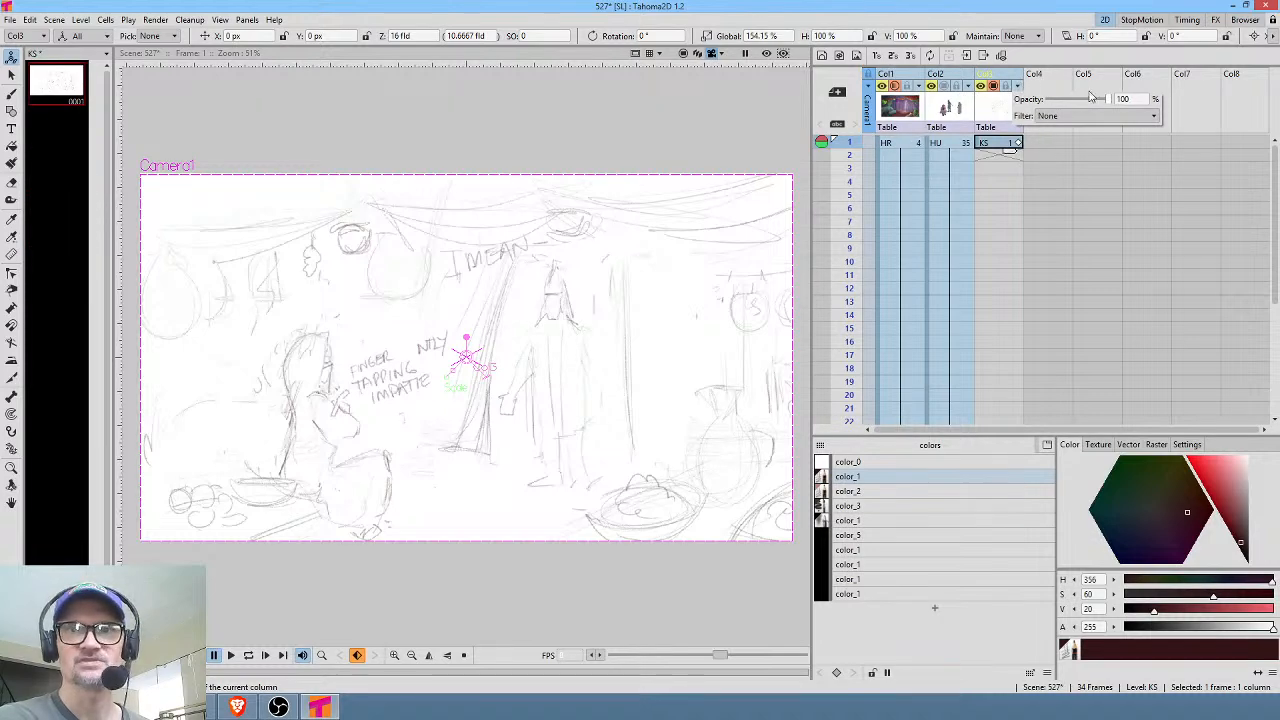
{"action": "left_click_drag", "start_coordinate": [1110, 101], "coordinate": [1082, 102]}
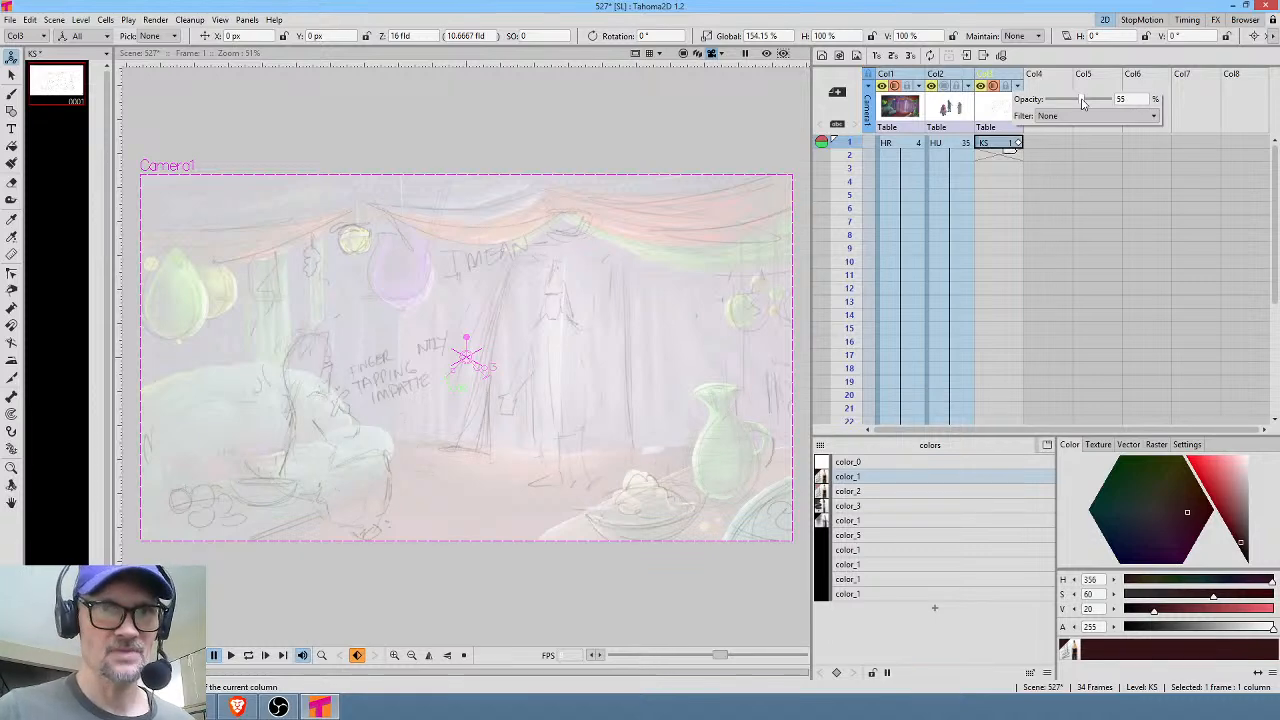
{"action": "left_click", "coordinate": [918, 86]}
{"action": "left_click_drag", "start_coordinate": [980, 104], "coordinate": [966, 104]}
{"action": "left_click", "coordinate": [1020, 105]}
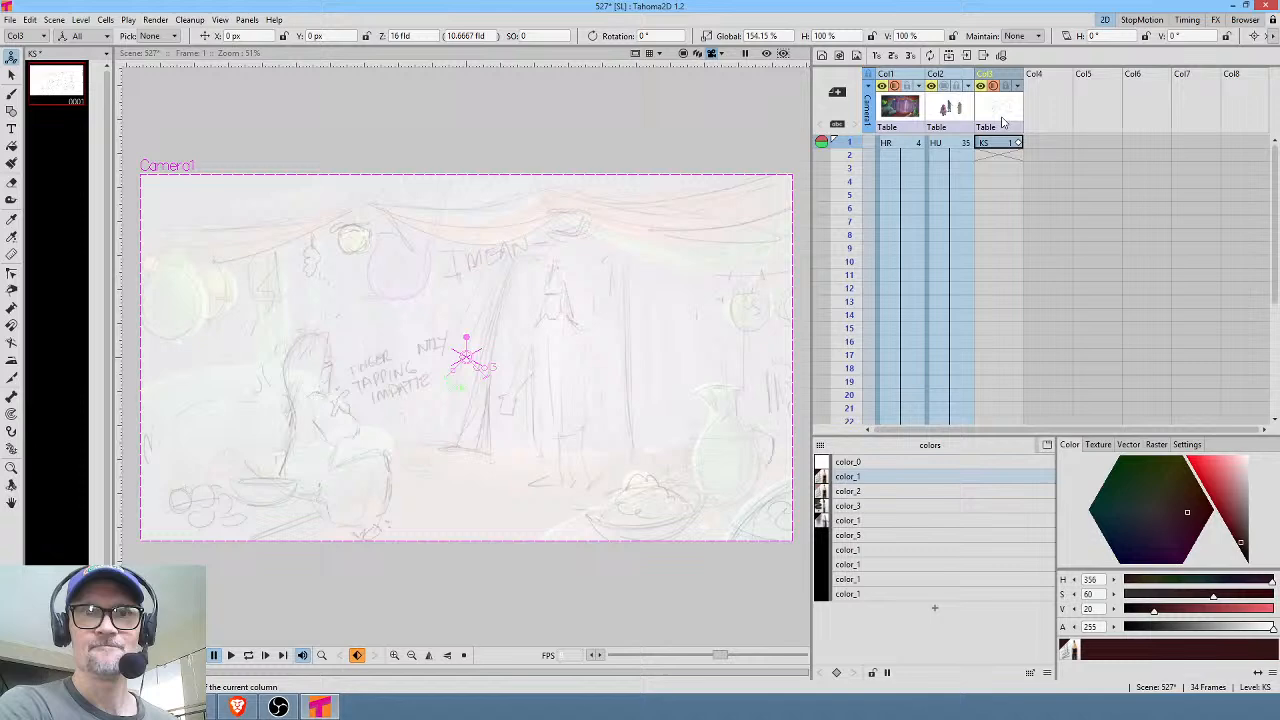
Restore the KS sketch column to full opacity and make frame 1 of the empty fourth column current.
{"action": "left_click", "coordinate": [1017, 88]}
{"action": "left_click_drag", "start_coordinate": [1080, 104], "coordinate": [1177, 105]}
{"action": "left_click", "coordinate": [1054, 143]}
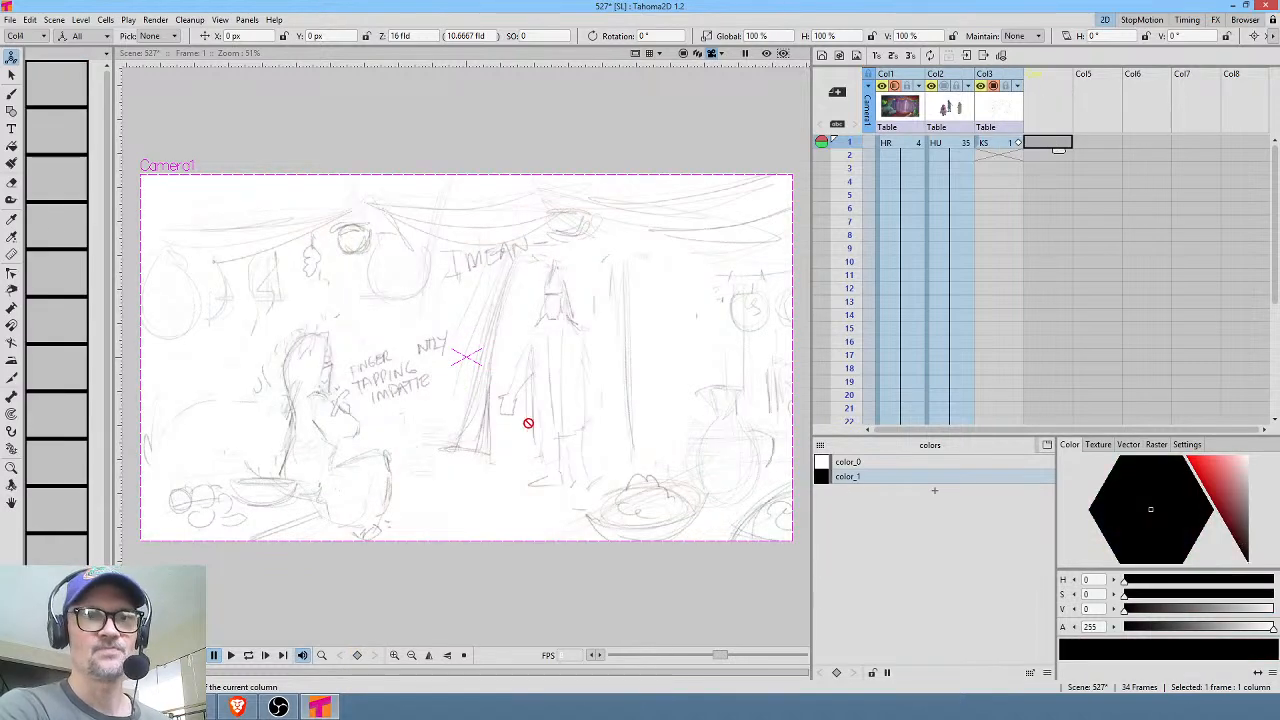
Trace the seated woman's hood and back with the Brush, from the hood's front edge down around the seat.
{"action": "scroll", "coordinate": [309, 417], "scroll_direction": "up", "scroll_amount": 2}
{"action": "scroll", "coordinate": [454, 406], "scroll_direction": "down", "scroll_amount": 1}
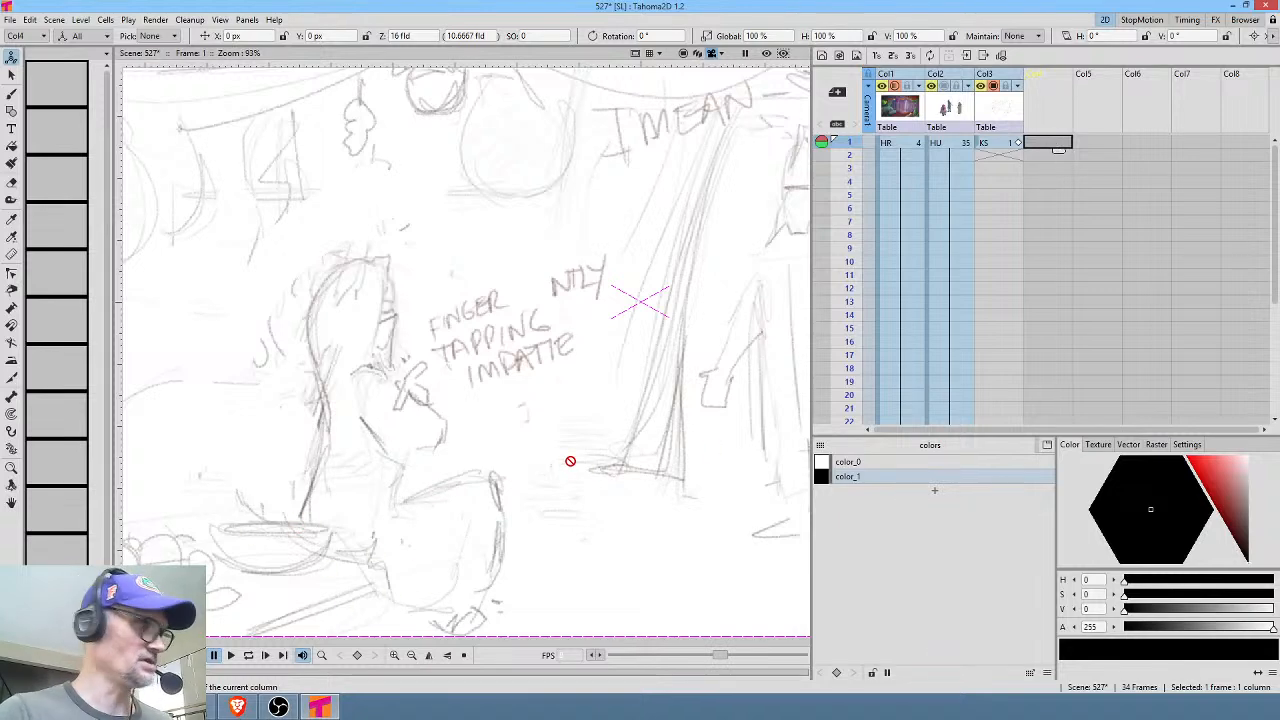
{"action": "key", "text": "b"}
{"action": "scroll", "coordinate": [361, 345], "scroll_direction": "up", "scroll_amount": 7}
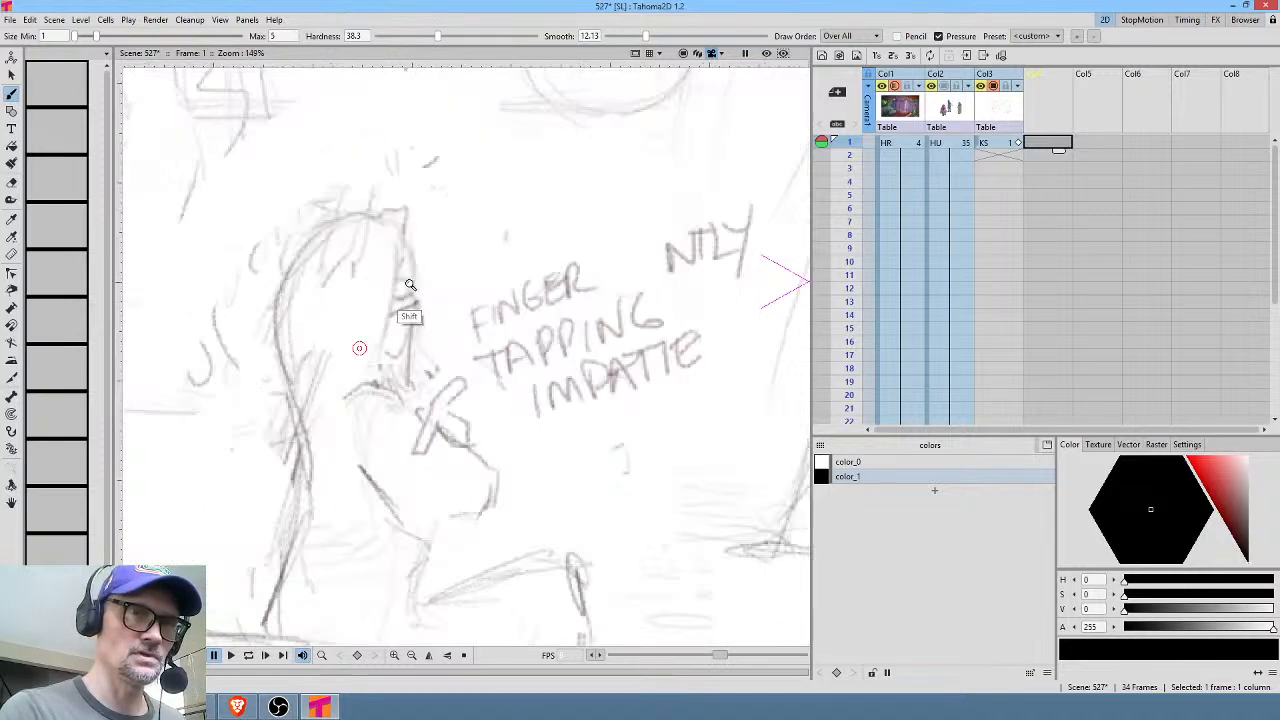
{"action": "middle_click", "coordinate": [431, 267]}
{"action": "left_click_drag", "start_coordinate": [594, 158], "coordinate": [538, 398]}
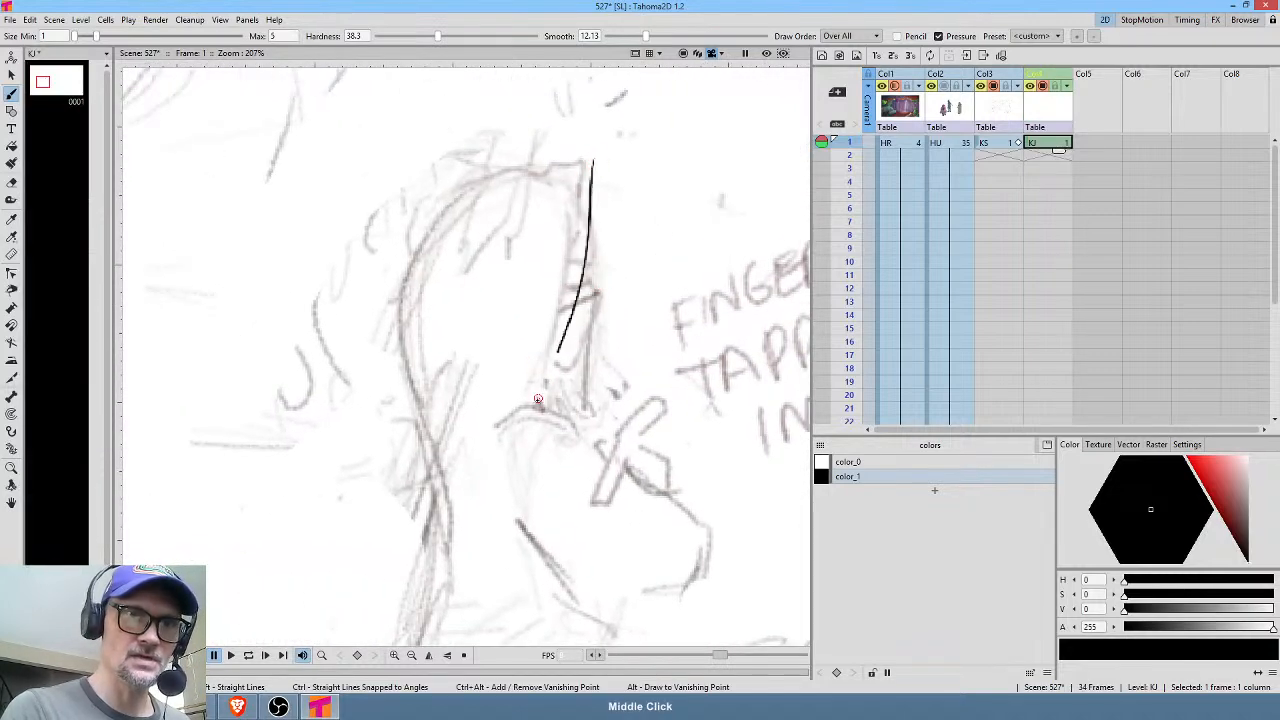
{"action": "mouse_move", "coordinate": [594, 161]}
{"action": "left_mouse_down"}
{"action": "mouse_move", "coordinate": [426, 207]}
{"action": "mouse_move", "coordinate": [398, 286]}
{"action": "mouse_move", "coordinate": [435, 493]}
{"action": "mouse_move", "coordinate": [412, 630]}
{"action": "left_mouse_up"}
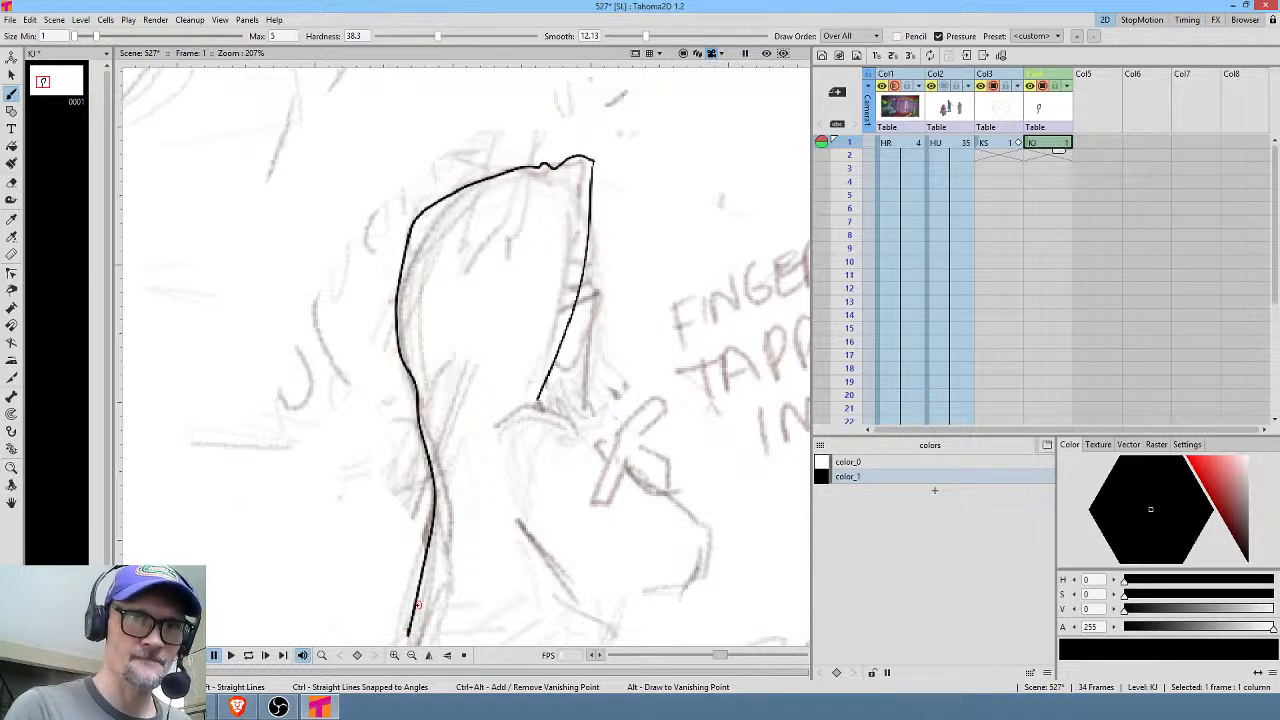
{"action": "middle_click", "coordinate": [410, 625]}
{"action": "mouse_move", "coordinate": [465, 392]}
{"action": "left_mouse_down"}
{"action": "mouse_move", "coordinate": [436, 482]}
{"action": "mouse_move", "coordinate": [485, 580]}
{"action": "mouse_move", "coordinate": [742, 566]}
{"action": "left_mouse_up"}
{"action": "middle_click", "coordinate": [768, 482]}
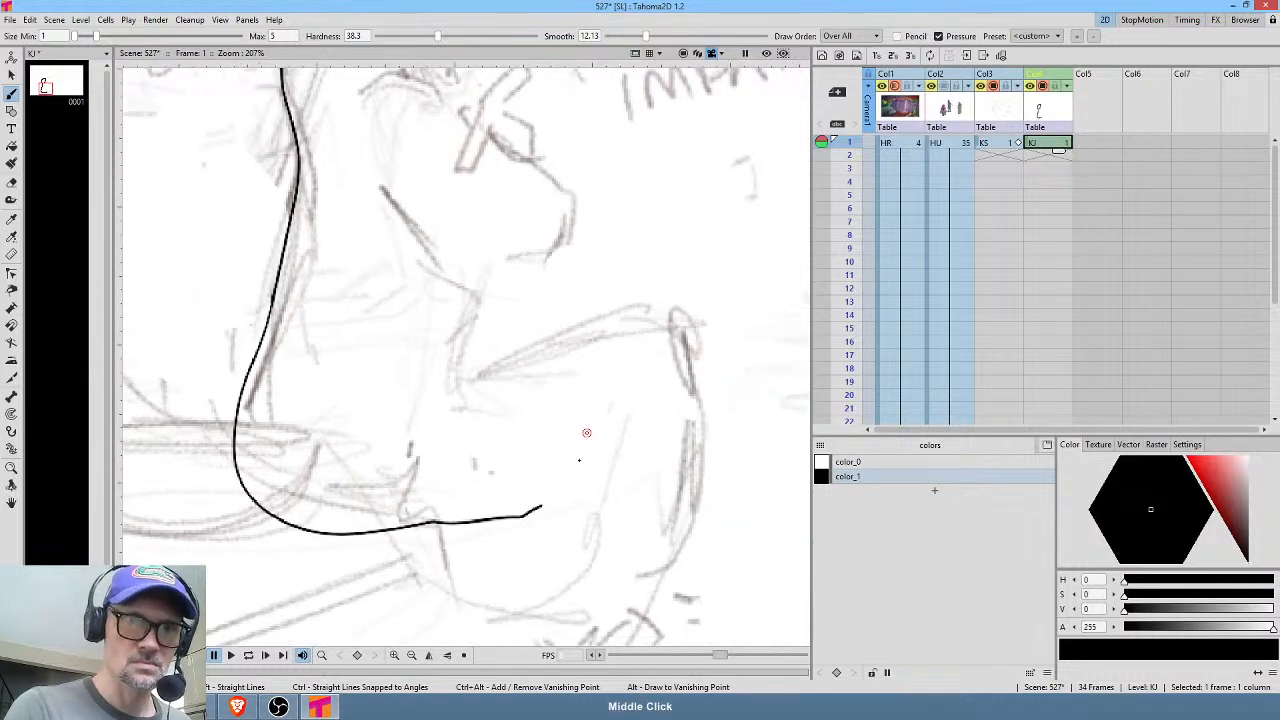
Trace the seated woman's bent legs, robe hem, waist and bent arm up to the shoulder.
{"action": "left_click_drag", "start_coordinate": [537, 509], "coordinate": [598, 453]}
{"action": "mouse_move", "coordinate": [560, 508]}
{"action": "left_mouse_down"}
{"action": "mouse_move", "coordinate": [625, 452]}
{"action": "mouse_move", "coordinate": [585, 514]}
{"action": "left_mouse_up"}
{"action": "mouse_move", "coordinate": [460, 367]}
{"action": "left_mouse_down"}
{"action": "mouse_move", "coordinate": [499, 373]}
{"action": "mouse_move", "coordinate": [475, 372]}
{"action": "mouse_move", "coordinate": [575, 324]}
{"action": "mouse_move", "coordinate": [681, 328]}
{"action": "mouse_move", "coordinate": [686, 468]}
{"action": "mouse_move", "coordinate": [644, 566]}
{"action": "mouse_move", "coordinate": [601, 589]}
{"action": "mouse_move", "coordinate": [504, 579]}
{"action": "mouse_move", "coordinate": [491, 524]}
{"action": "left_mouse_up"}
{"action": "left_click_drag", "start_coordinate": [579, 359], "coordinate": [615, 511]}
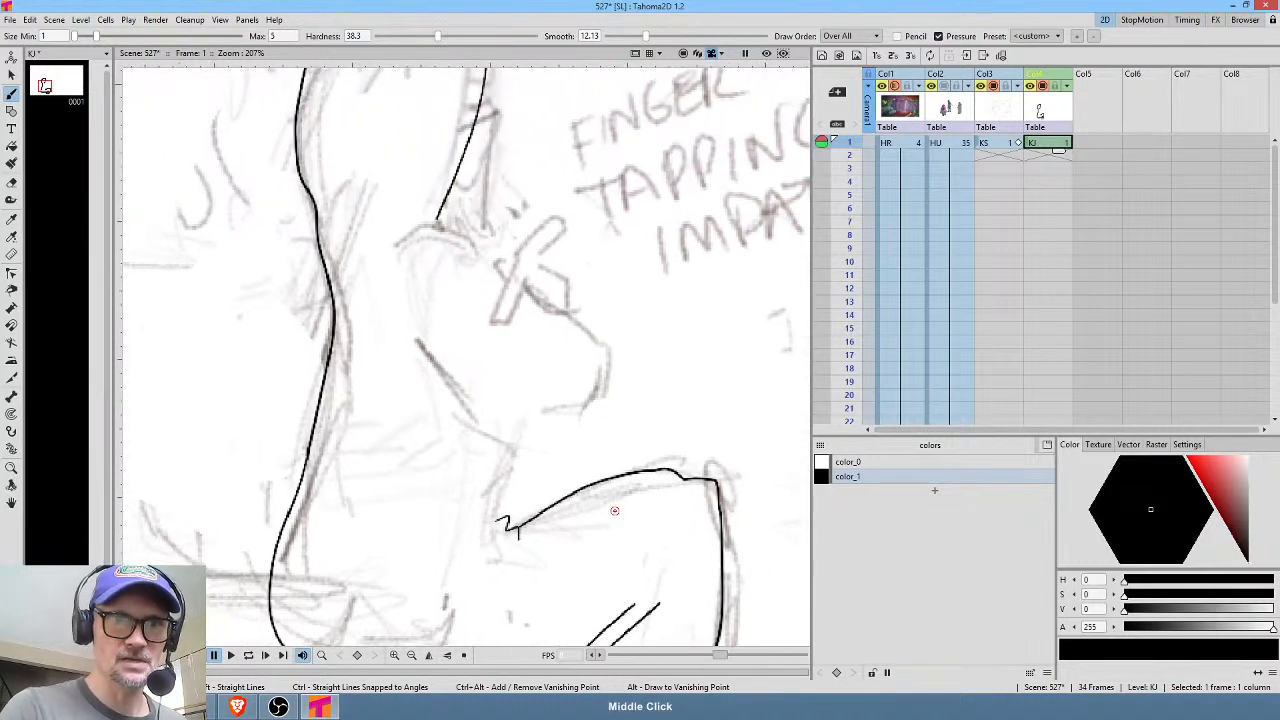
{"action": "mouse_move", "coordinate": [503, 520]}
{"action": "left_mouse_down"}
{"action": "mouse_move", "coordinate": [524, 427]}
{"action": "mouse_move", "coordinate": [590, 405]}
{"action": "mouse_move", "coordinate": [610, 380]}
{"action": "mouse_move", "coordinate": [609, 352]}
{"action": "mouse_move", "coordinate": [574, 292]}
{"action": "left_mouse_up"}
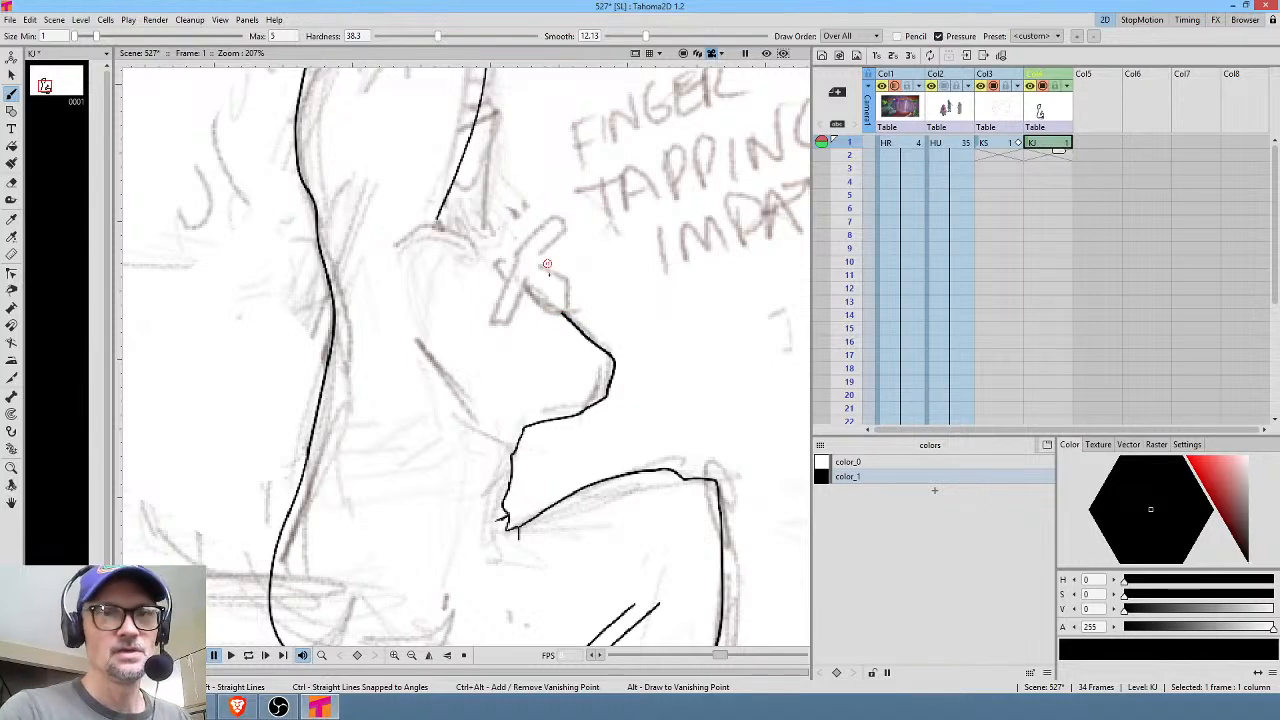
{"action": "mouse_move", "coordinate": [543, 297]}
{"action": "left_mouse_down"}
{"action": "mouse_move", "coordinate": [445, 226]}
{"action": "mouse_move", "coordinate": [382, 245]}
{"action": "mouse_move", "coordinate": [392, 223]}
{"action": "left_mouse_up"}
{"action": "middle_click", "coordinate": [474, 226]}
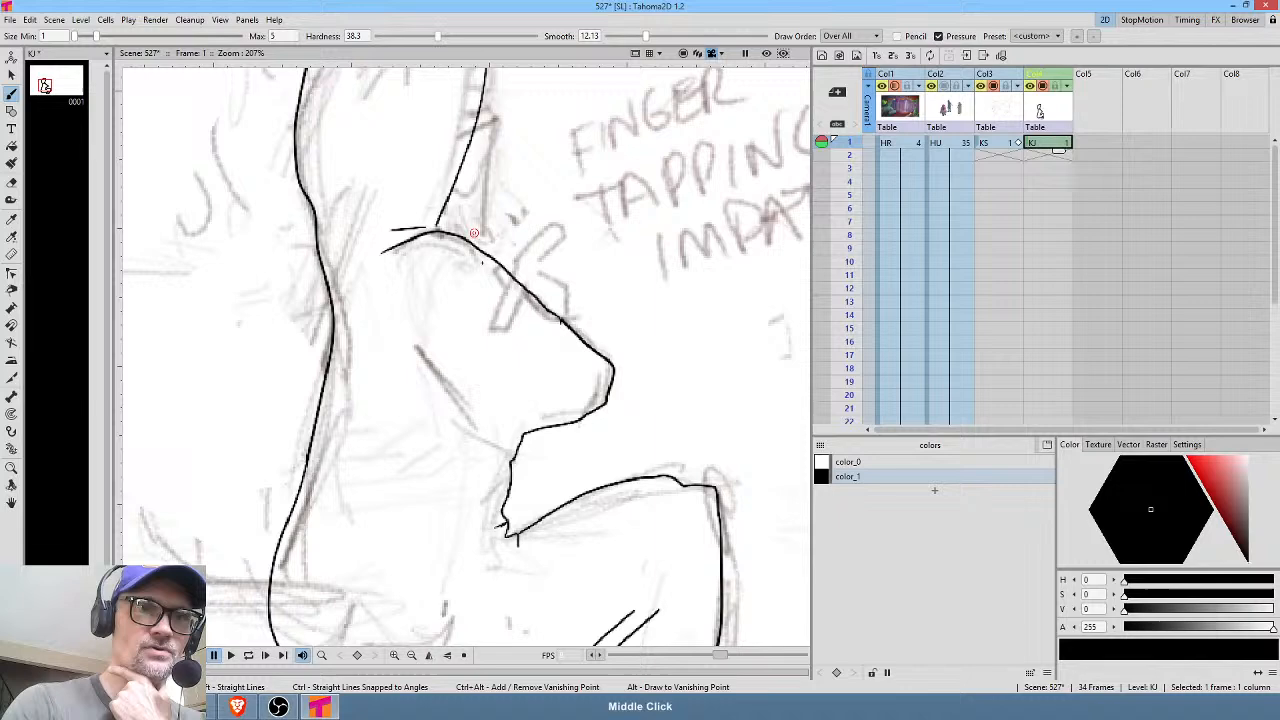
Add short fold lines inside the hood and on the neck, sleeve and waist of the robe.
{"action": "left_click_drag", "start_coordinate": [493, 225], "coordinate": [462, 398]}
{"action": "left_click_drag", "start_coordinate": [461, 240], "coordinate": [461, 278]}
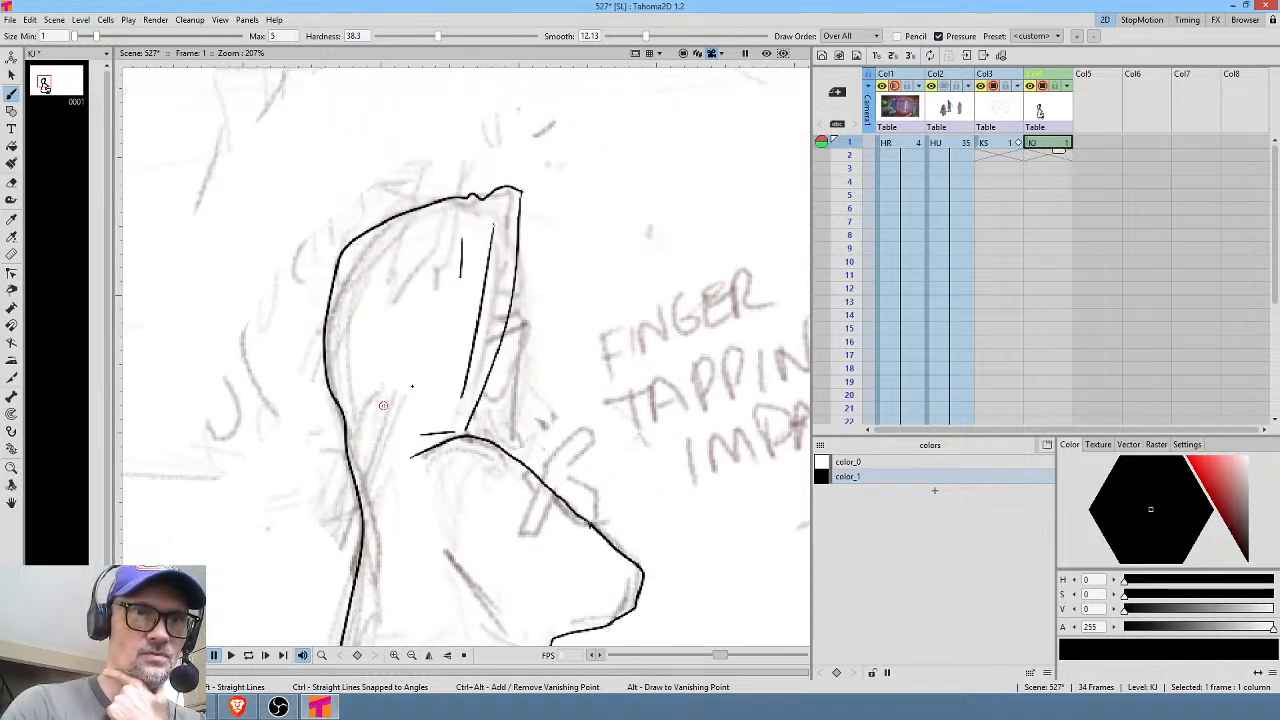
{"action": "left_click_drag", "start_coordinate": [388, 420], "coordinate": [416, 423]}
{"action": "middle_click", "coordinate": [443, 532]}
{"action": "mouse_move", "coordinate": [468, 352]}
{"action": "left_mouse_down"}
{"action": "mouse_move", "coordinate": [528, 441]}
{"action": "mouse_move", "coordinate": [476, 416]}
{"action": "left_mouse_up"}
{"action": "left_click", "coordinate": [524, 477]}
{"action": "mouse_move", "coordinate": [545, 545]}
{"action": "left_mouse_down"}
{"action": "mouse_move", "coordinate": [485, 552]}
{"action": "mouse_move", "coordinate": [498, 596]}
{"action": "left_mouse_up"}
{"action": "middle_click", "coordinate": [520, 634]}
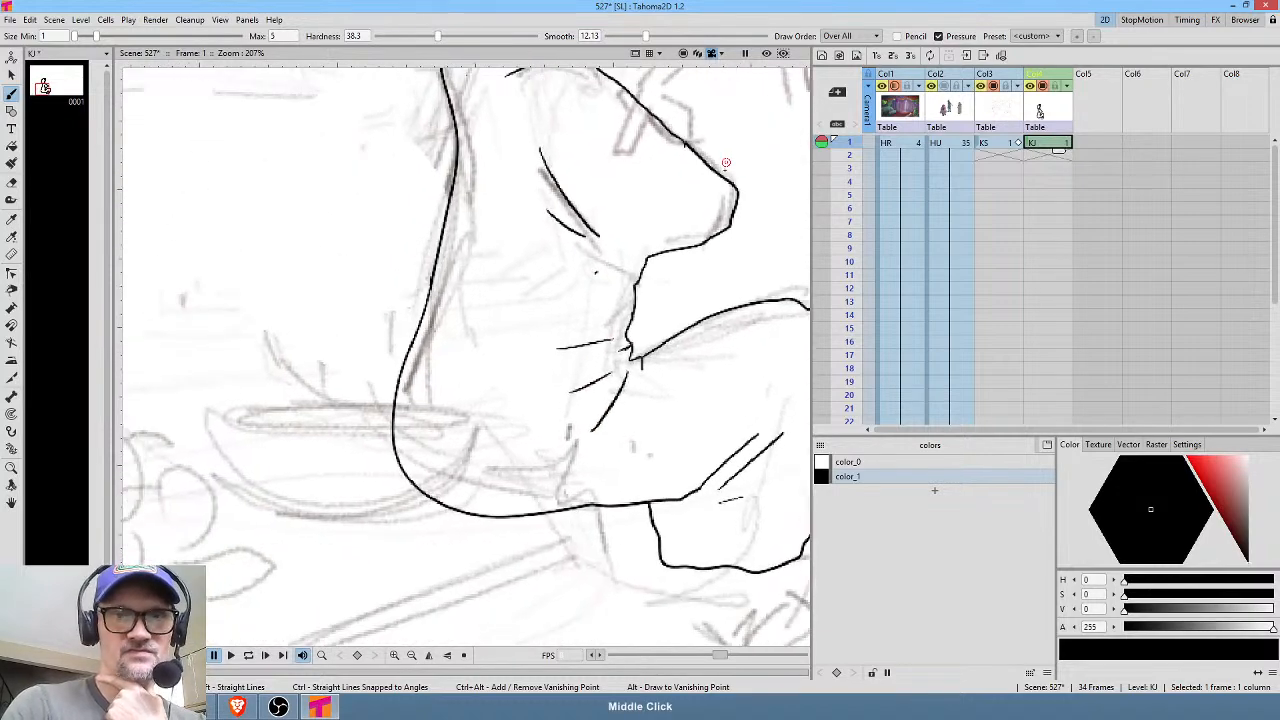
Draw the woman's foot with toes below the robe hem and join it to the leg with ankle lines.
{"action": "middle_click", "coordinate": [454, 155]}
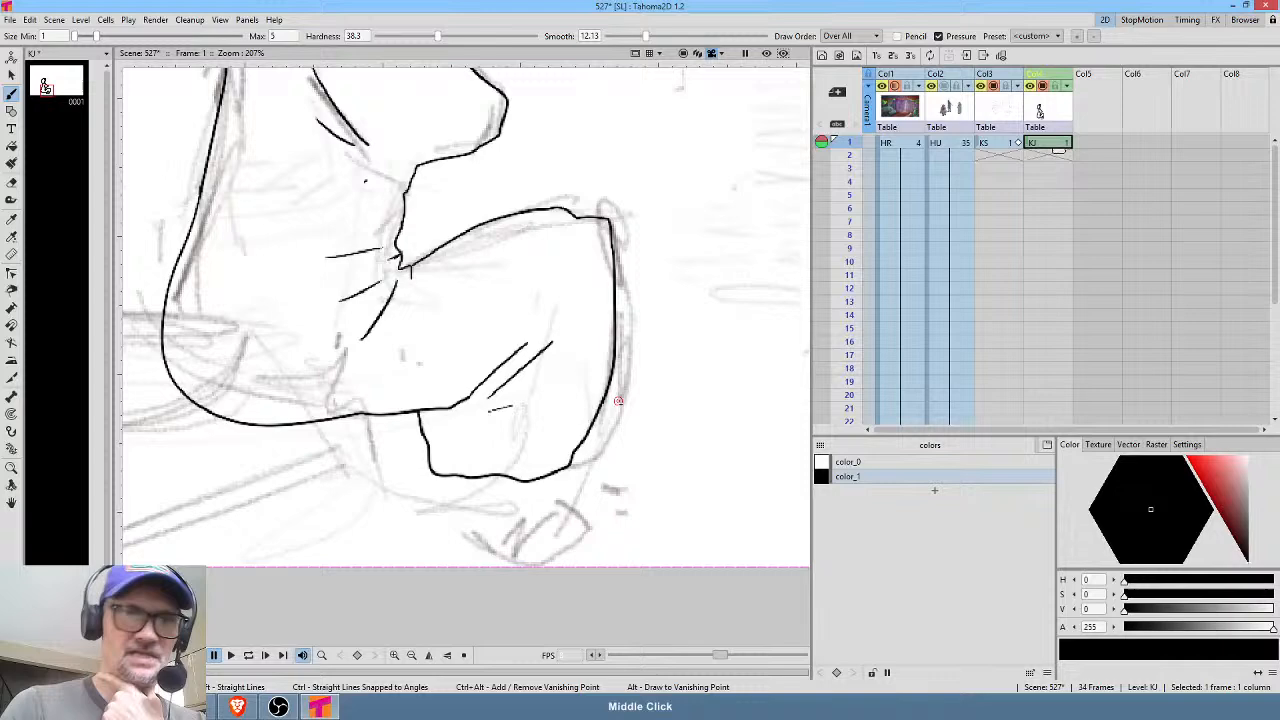
{"action": "middle_click", "coordinate": [615, 464]}
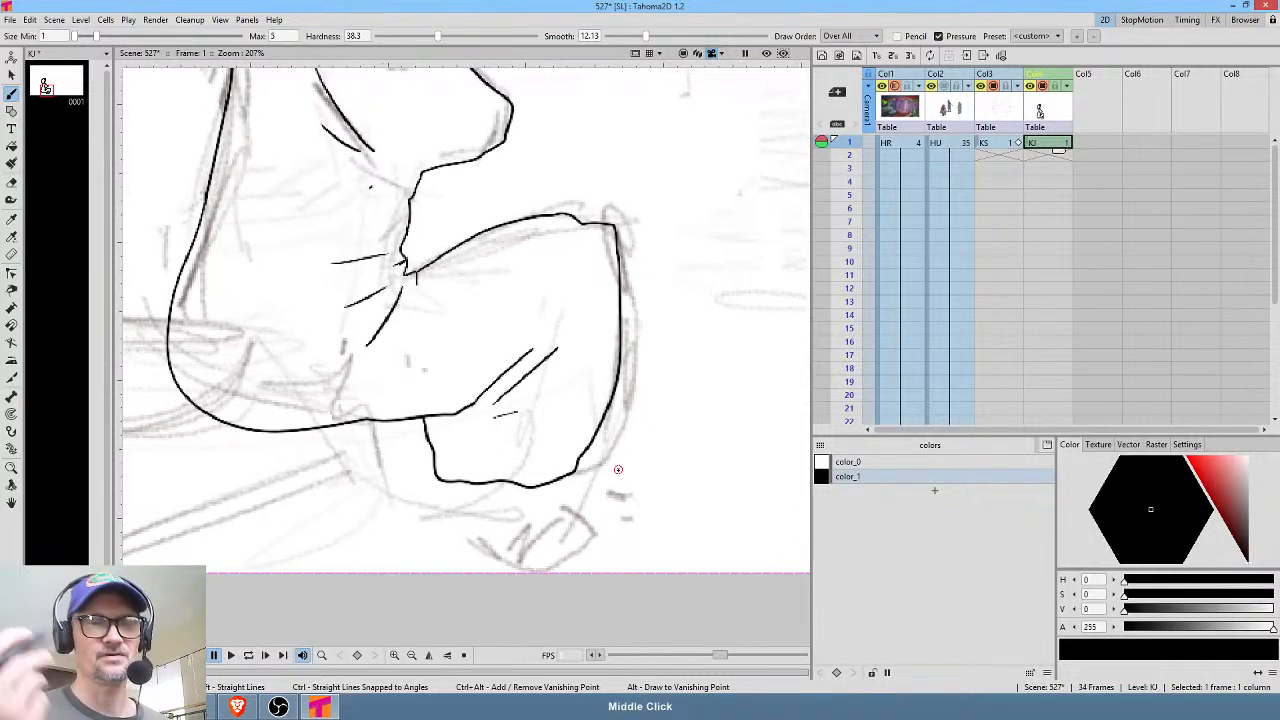
{"action": "mouse_move", "coordinate": [473, 524]}
{"action": "left_mouse_down"}
{"action": "mouse_move", "coordinate": [541, 558]}
{"action": "mouse_move", "coordinate": [591, 529]}
{"action": "mouse_move", "coordinate": [570, 510]}
{"action": "mouse_move", "coordinate": [467, 489]}
{"action": "mouse_move", "coordinate": [476, 519]}
{"action": "left_mouse_up"}
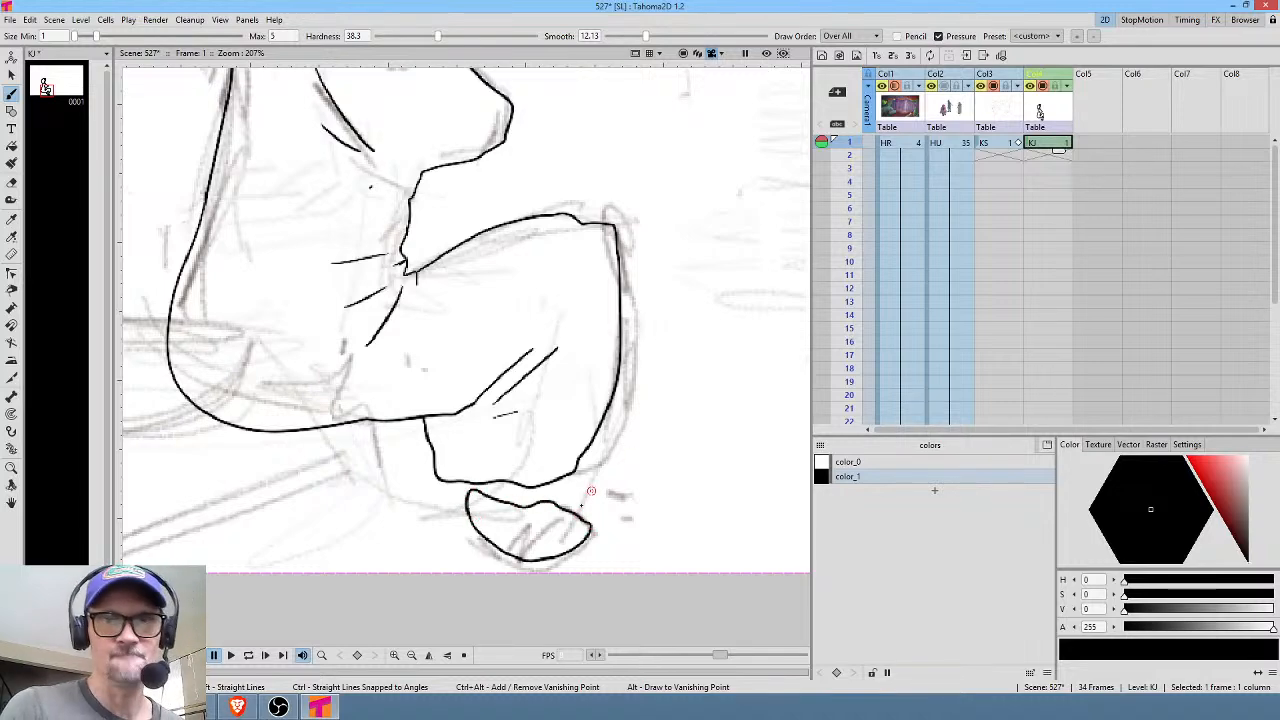
{"action": "left_click_drag", "start_coordinate": [596, 530], "coordinate": [584, 548]}
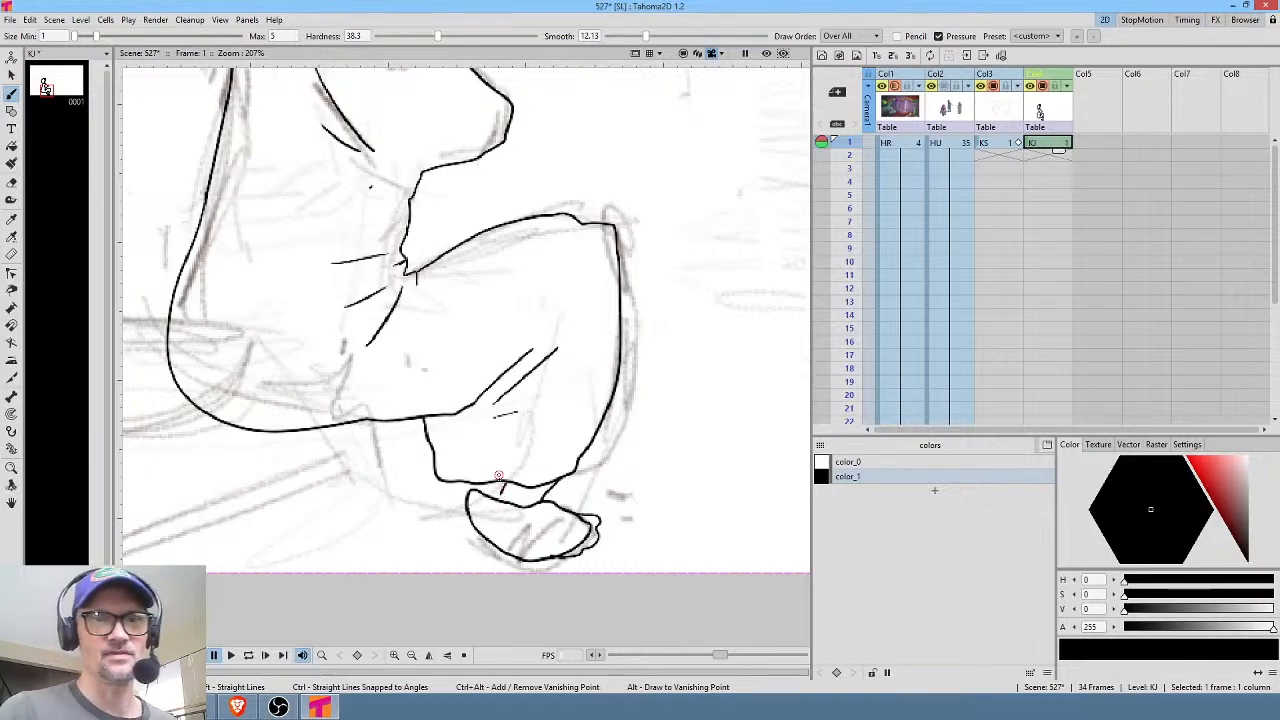
Erase the hood's front edge and redraw it with a wavy peak and a straighter line down to the shoulder.
{"action": "mouse_move", "coordinate": [541, 400]}
{"action": "left_mouse_down"}
{"action": "mouse_move", "coordinate": [466, 502]}
{"action": "mouse_move", "coordinate": [531, 498]}
{"action": "left_mouse_up"}
{"action": "left_click_drag", "start_coordinate": [538, 376], "coordinate": [542, 614]}
{"action": "left_click_drag", "start_coordinate": [488, 415], "coordinate": [590, 541]}
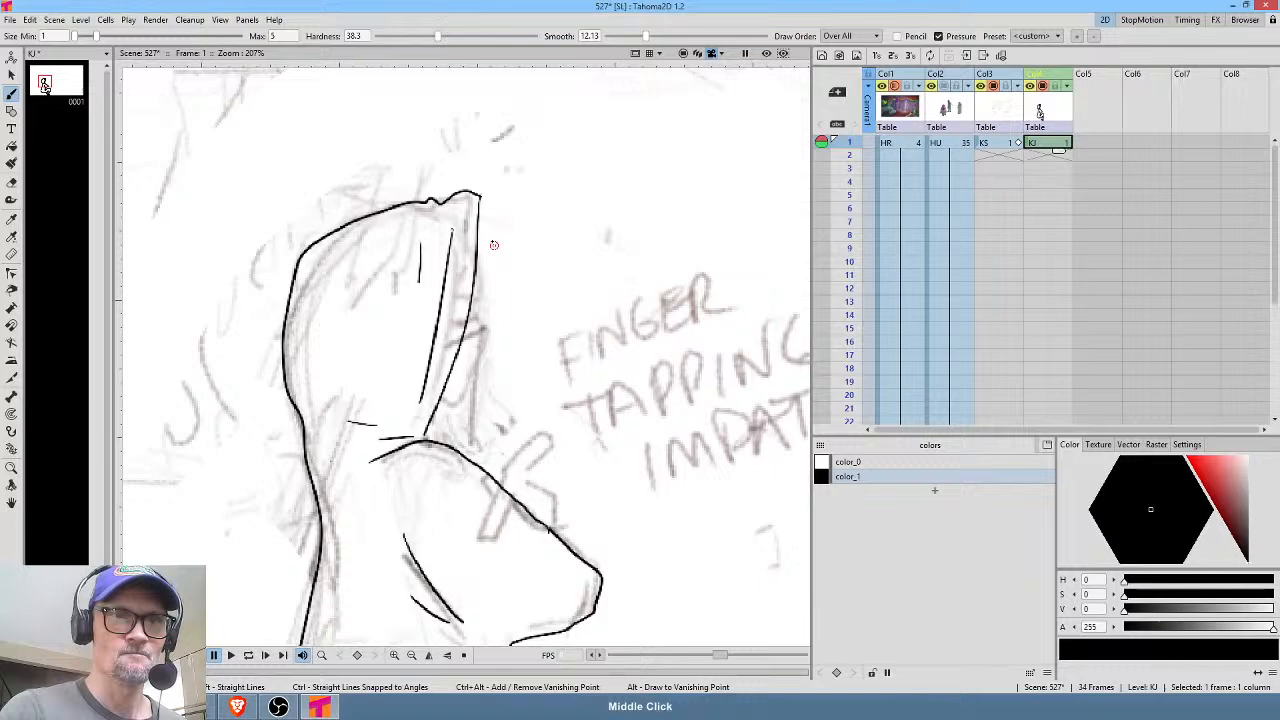
{"action": "left_click_drag", "start_coordinate": [452, 415], "coordinate": [438, 414]}
{"action": "key", "text": "shift+space"}
{"action": "left_click_drag", "start_coordinate": [444, 347], "coordinate": [510, 322]}
{"action": "left_click_drag", "start_coordinate": [542, 226], "coordinate": [553, 296]}
{"action": "key", "text": "a"}
{"action": "mouse_move", "coordinate": [527, 128]}
{"action": "left_mouse_down"}
{"action": "mouse_move", "coordinate": [479, 101]}
{"action": "mouse_move", "coordinate": [443, 360]}
{"action": "mouse_move", "coordinate": [385, 566]}
{"action": "mouse_move", "coordinate": [440, 540]}
{"action": "left_mouse_up"}
{"action": "key", "text": "b"}
{"action": "mouse_move", "coordinate": [470, 129]}
{"action": "left_mouse_down"}
{"action": "mouse_move", "coordinate": [477, 180]}
{"action": "mouse_move", "coordinate": [410, 552]}
{"action": "mouse_move", "coordinate": [448, 598]}
{"action": "left_mouse_up"}
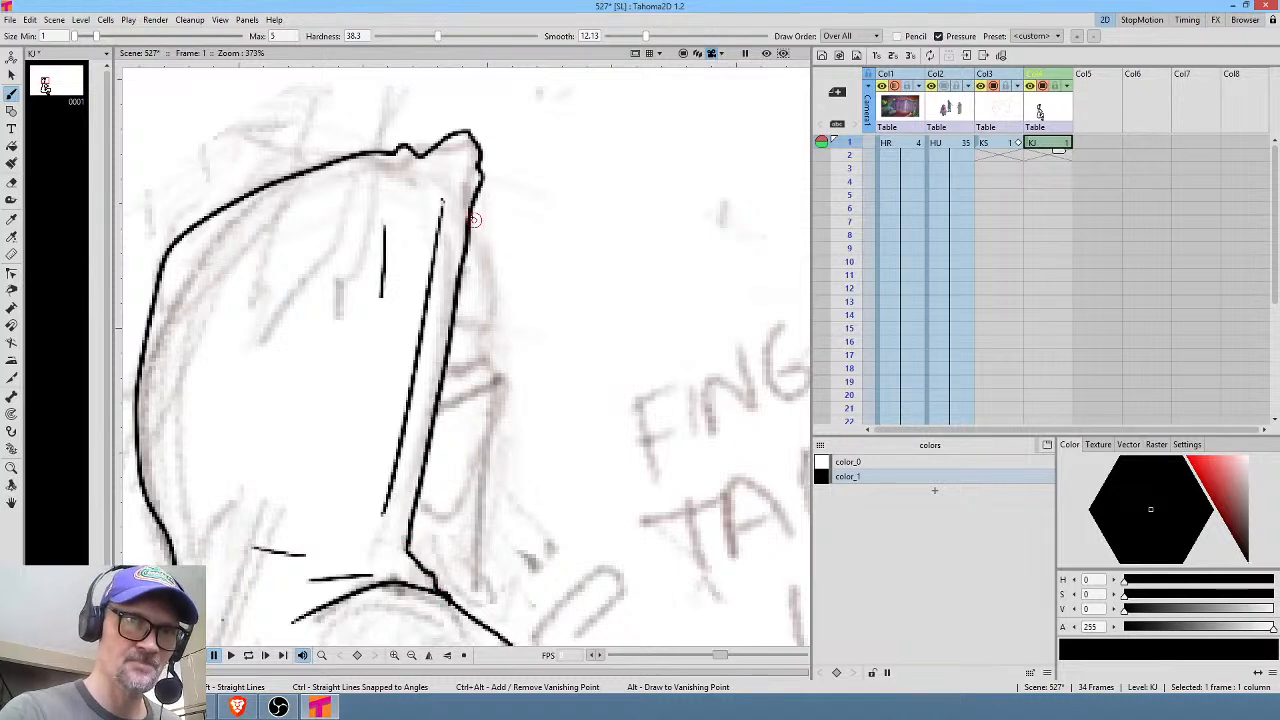
Draw the face profile in front of the hood and a line across the face at nose level.
{"action": "mouse_move", "coordinate": [468, 208]}
{"action": "left_mouse_down"}
{"action": "mouse_move", "coordinate": [497, 400]}
{"action": "mouse_move", "coordinate": [445, 520]}
{"action": "mouse_move", "coordinate": [418, 519]}
{"action": "left_mouse_up"}
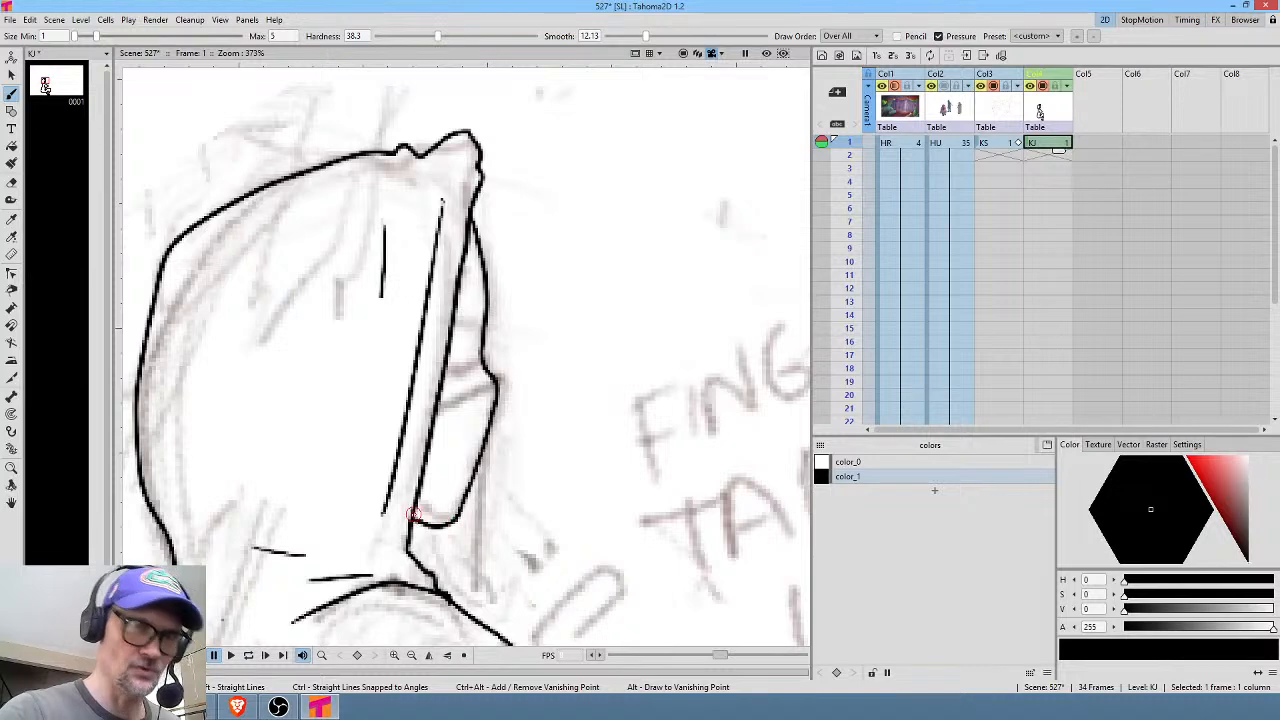
{"action": "middle_click", "coordinate": [603, 426]}
{"action": "left_click_drag", "start_coordinate": [453, 361], "coordinate": [508, 338]}
Erase the hood's lower front corner and redraw it as draped cloth under the chin with a curved fold.
{"action": "key", "text": "a"}
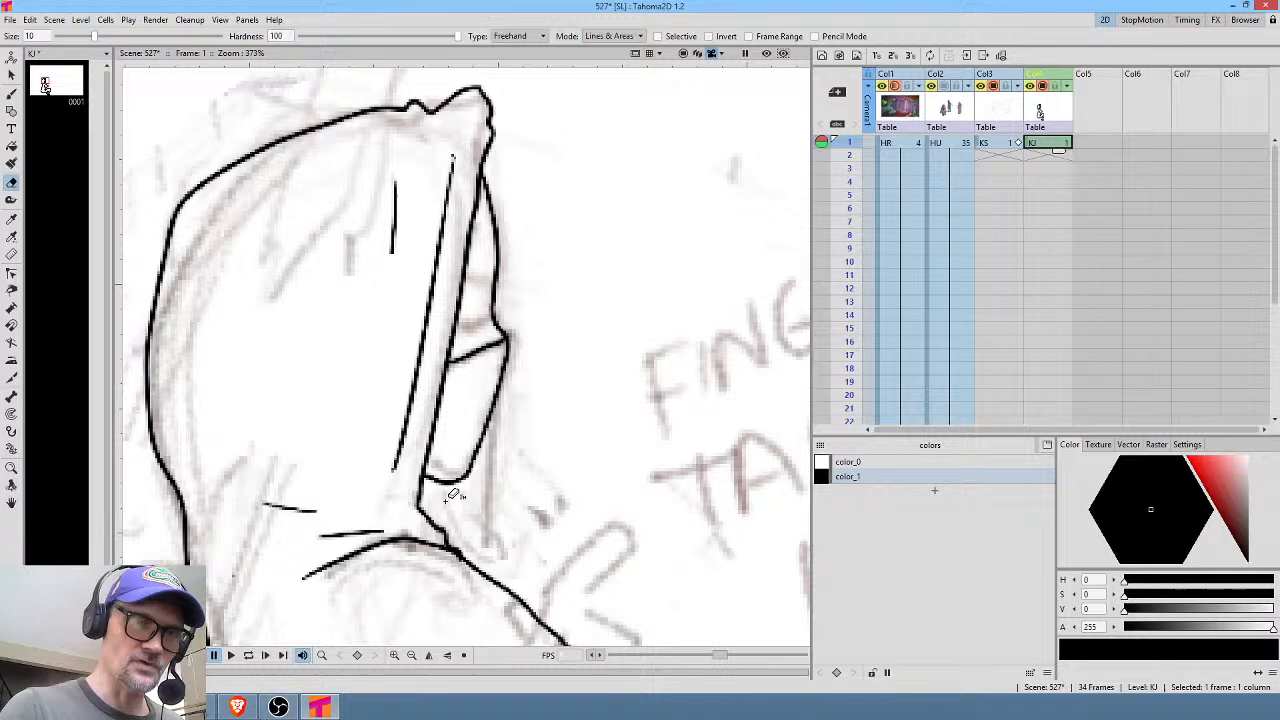
{"action": "mouse_move", "coordinate": [412, 487]}
{"action": "left_mouse_down"}
{"action": "mouse_move", "coordinate": [439, 534]}
{"action": "mouse_move", "coordinate": [473, 523]}
{"action": "mouse_move", "coordinate": [512, 431]}
{"action": "mouse_move", "coordinate": [444, 454]}
{"action": "mouse_move", "coordinate": [486, 500]}
{"action": "mouse_move", "coordinate": [490, 572]}
{"action": "left_mouse_up"}
{"action": "key", "text": "b"}
{"action": "left_click_drag", "start_coordinate": [456, 518], "coordinate": [372, 478]}
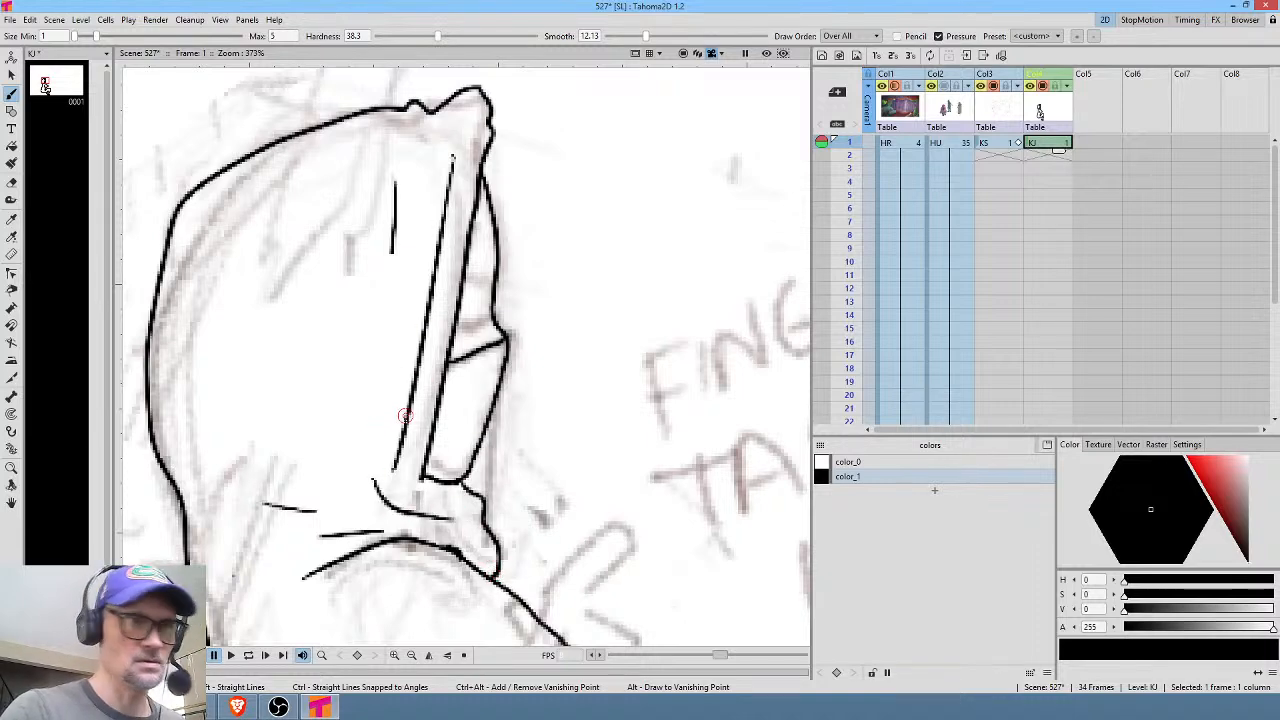
Shorten the hood's long inner fold line with the Eraser and add fold lines around the neck.
{"action": "key", "text": "e"}
{"action": "left_click_drag", "start_coordinate": [410, 395], "coordinate": [414, 398]}
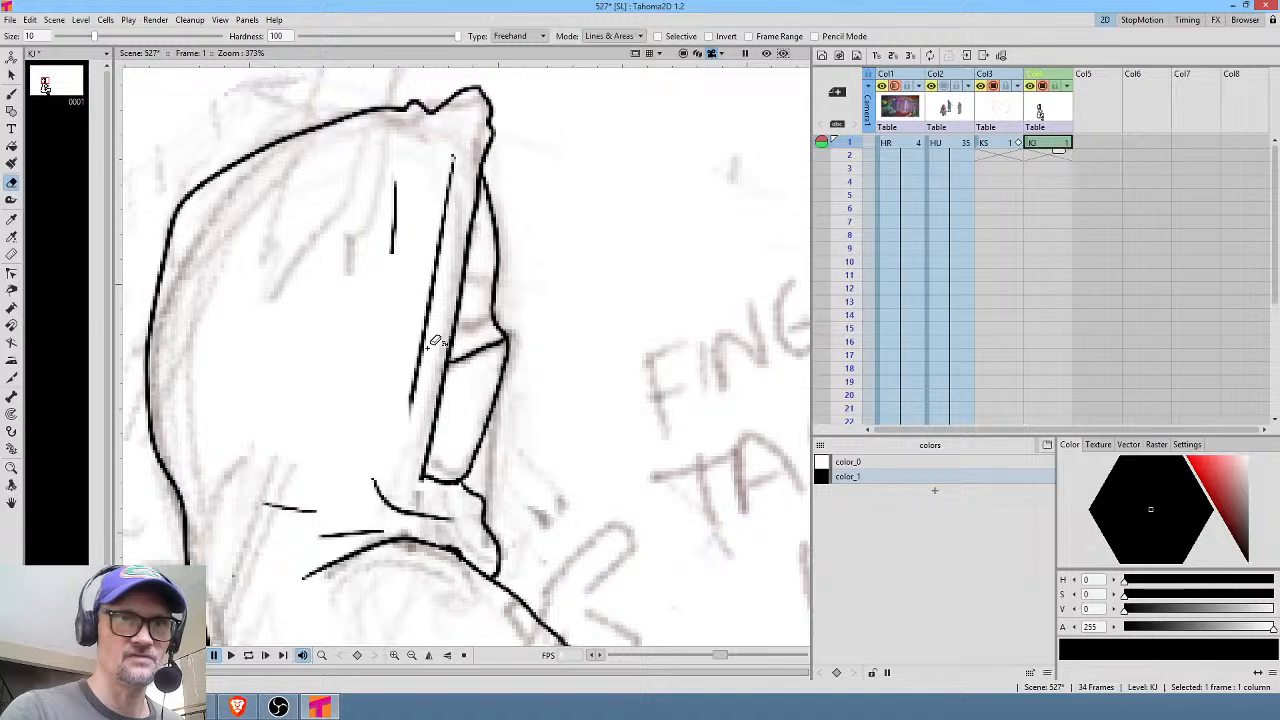
{"action": "key", "text": "b"}
{"action": "left_click_drag", "start_coordinate": [300, 437], "coordinate": [357, 502]}
{"action": "left_click_drag", "start_coordinate": [368, 445], "coordinate": [365, 417]}
{"action": "middle_click", "coordinate": [622, 370]}
{"action": "left_click_drag", "start_coordinate": [622, 370], "coordinate": [680, 411]}
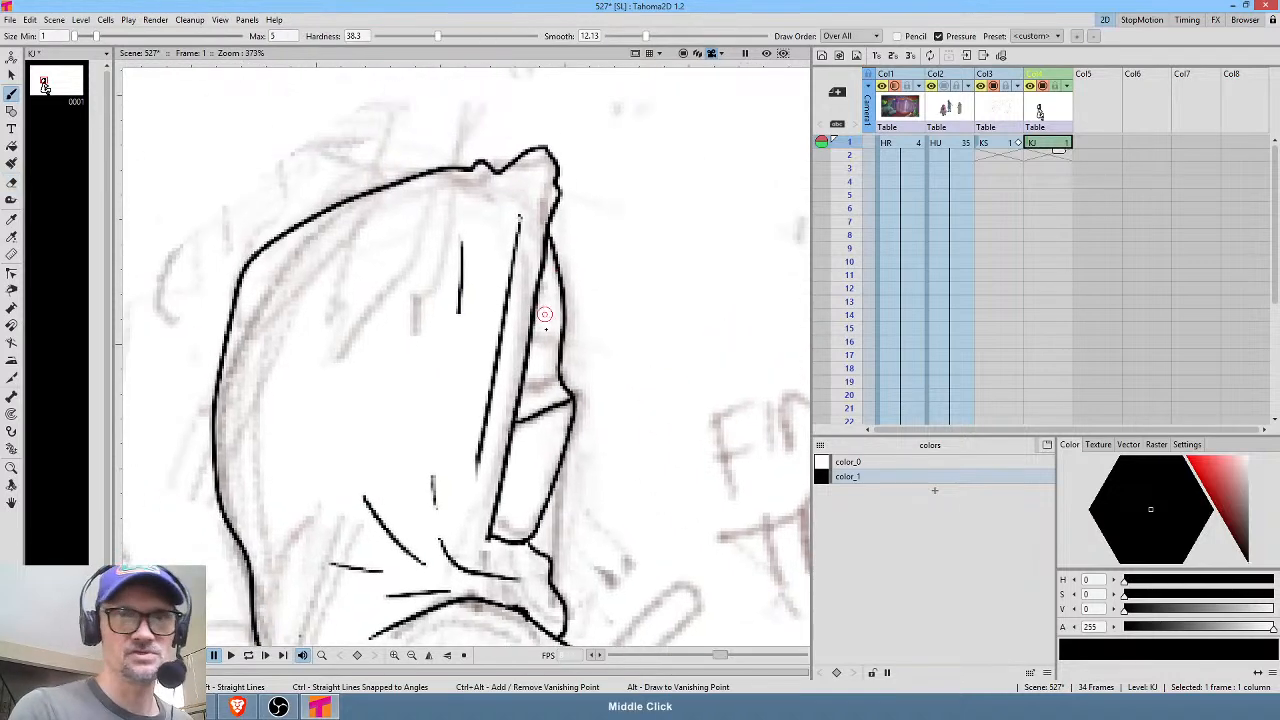
Draw the eyebrow and the eye on the woman's profile face.
{"action": "left_click_drag", "start_coordinate": [552, 341], "coordinate": [531, 333]}
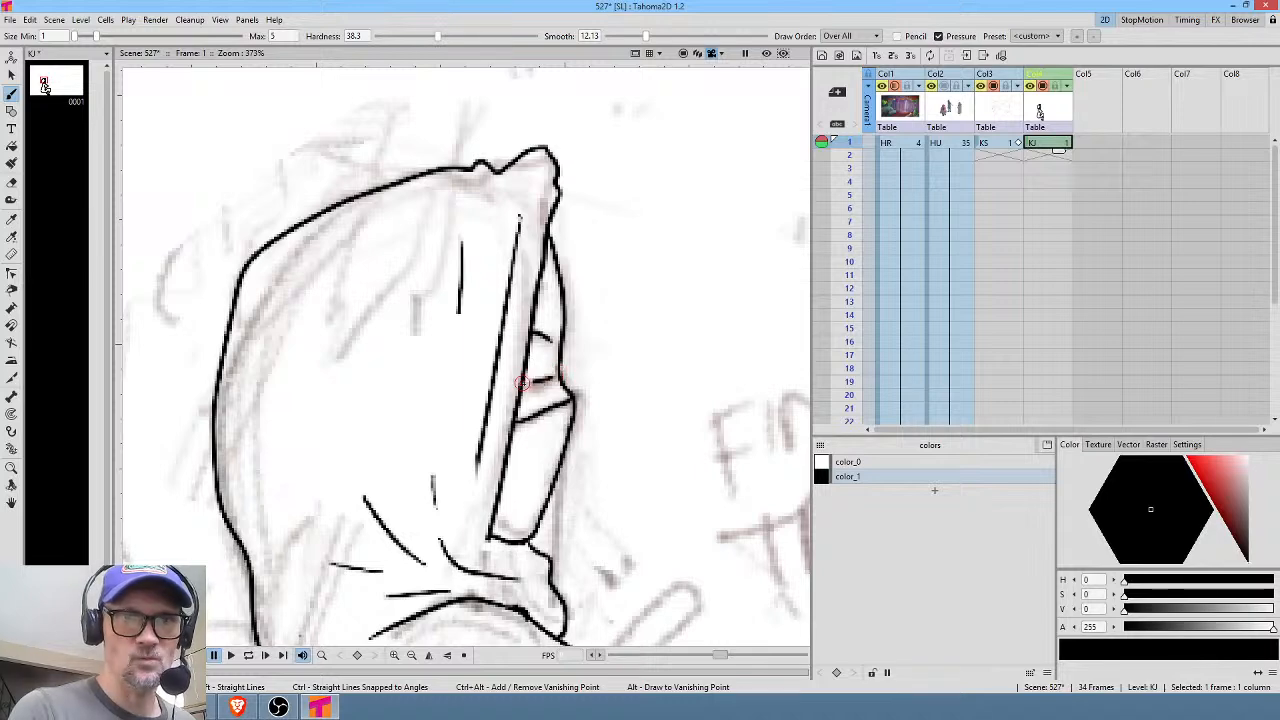
{"action": "left_click_drag", "start_coordinate": [553, 371], "coordinate": [527, 384]}
{"action": "left_click_drag", "start_coordinate": [552, 438], "coordinate": [532, 486]}
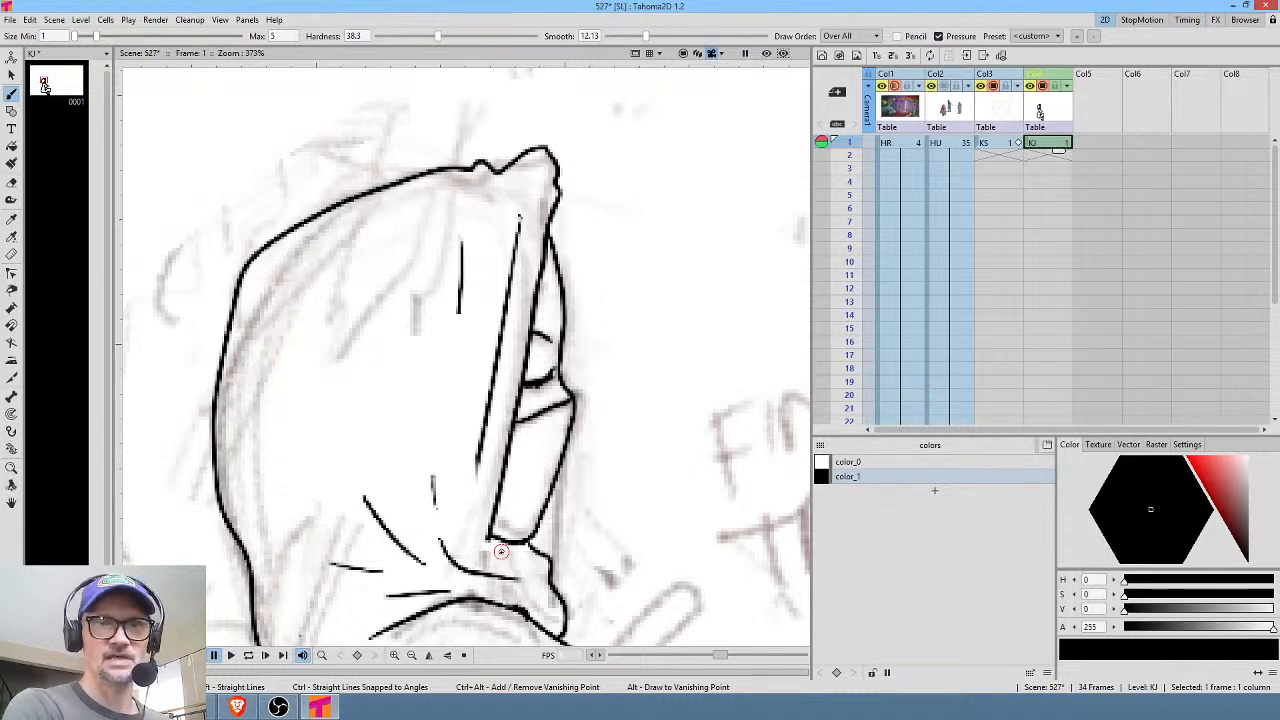
{"action": "scroll", "coordinate": [654, 466], "scroll_direction": "down", "scroll_amount": 4}
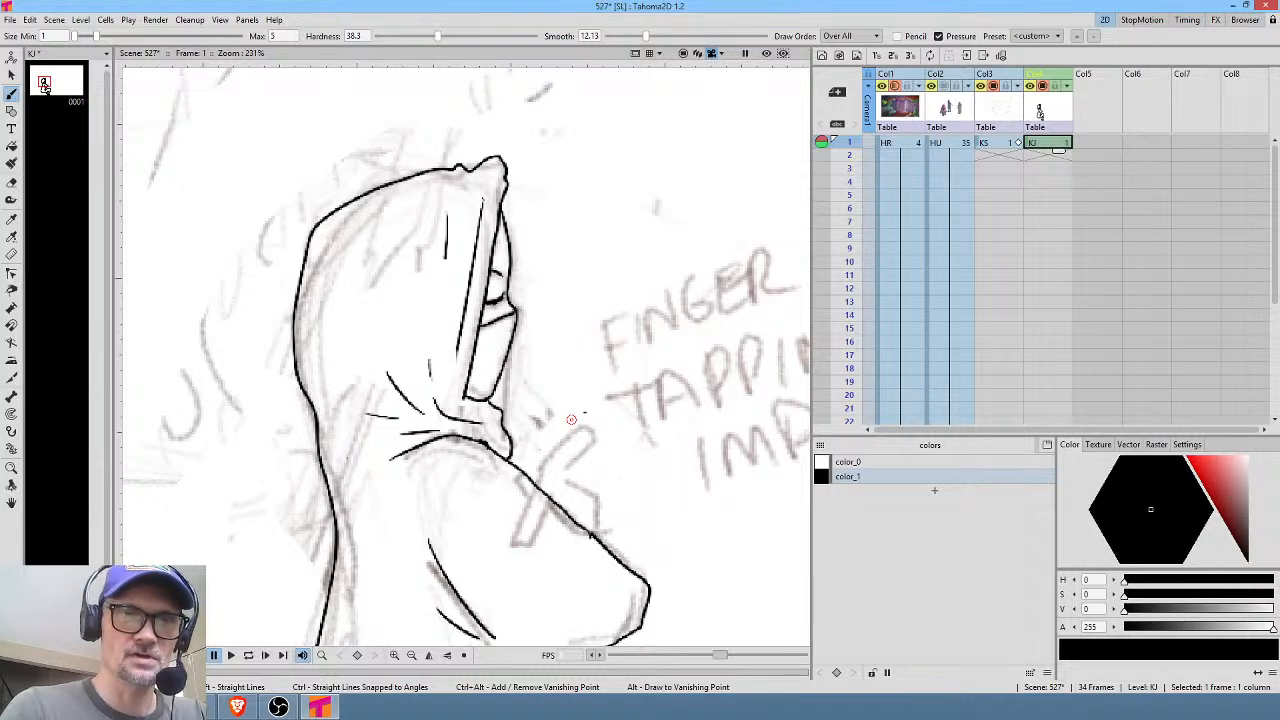
Outline the hand resting on the arm with its raised index finger, following the storyboard sketch.
{"action": "left_click_drag", "start_coordinate": [593, 405], "coordinate": [553, 367]}
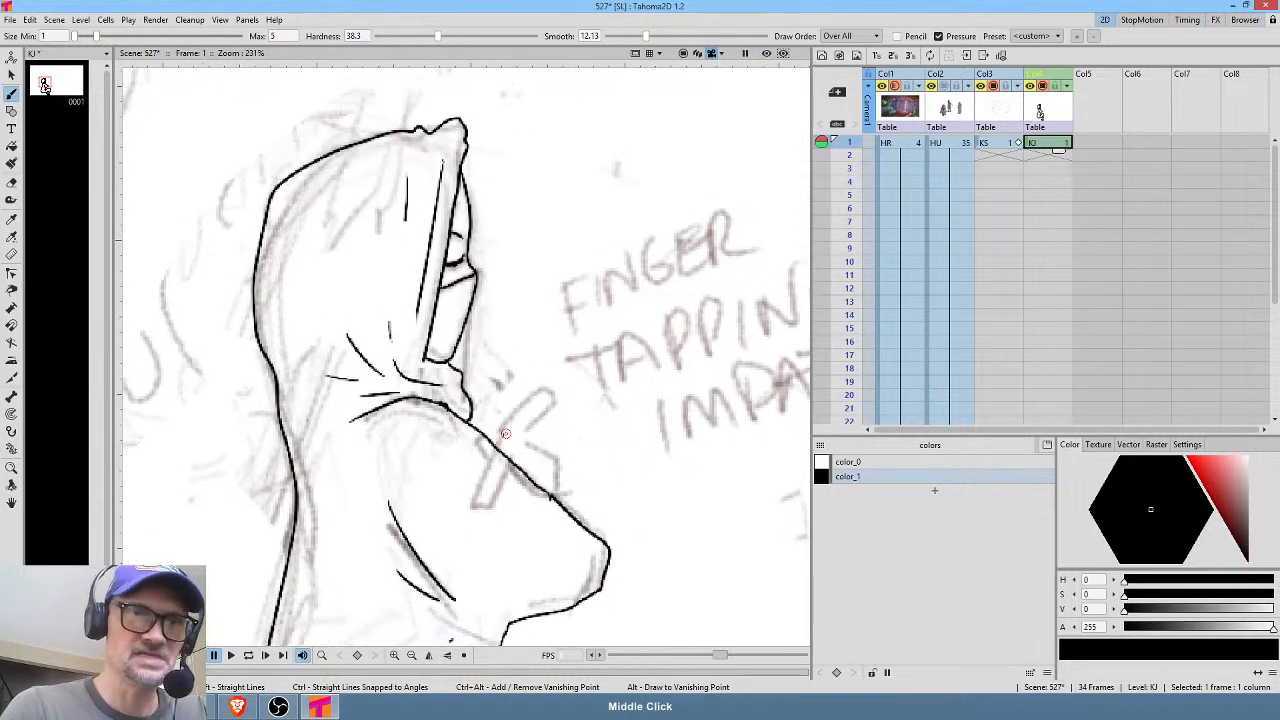
{"action": "mouse_move", "coordinate": [509, 416]}
{"action": "left_mouse_down"}
{"action": "mouse_move", "coordinate": [545, 388]}
{"action": "mouse_move", "coordinate": [524, 427]}
{"action": "mouse_move", "coordinate": [551, 458]}
{"action": "mouse_move", "coordinate": [545, 490]}
{"action": "left_mouse_up"}
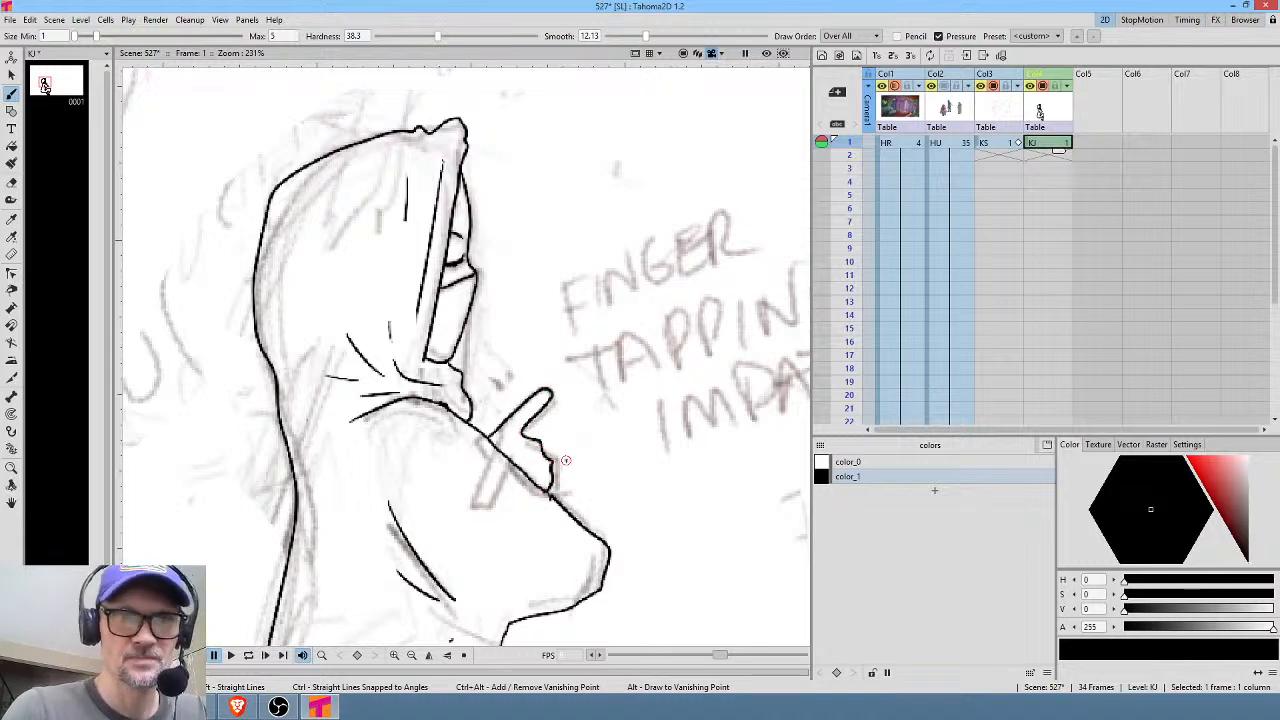
{"action": "left_click", "coordinate": [1058, 168]}
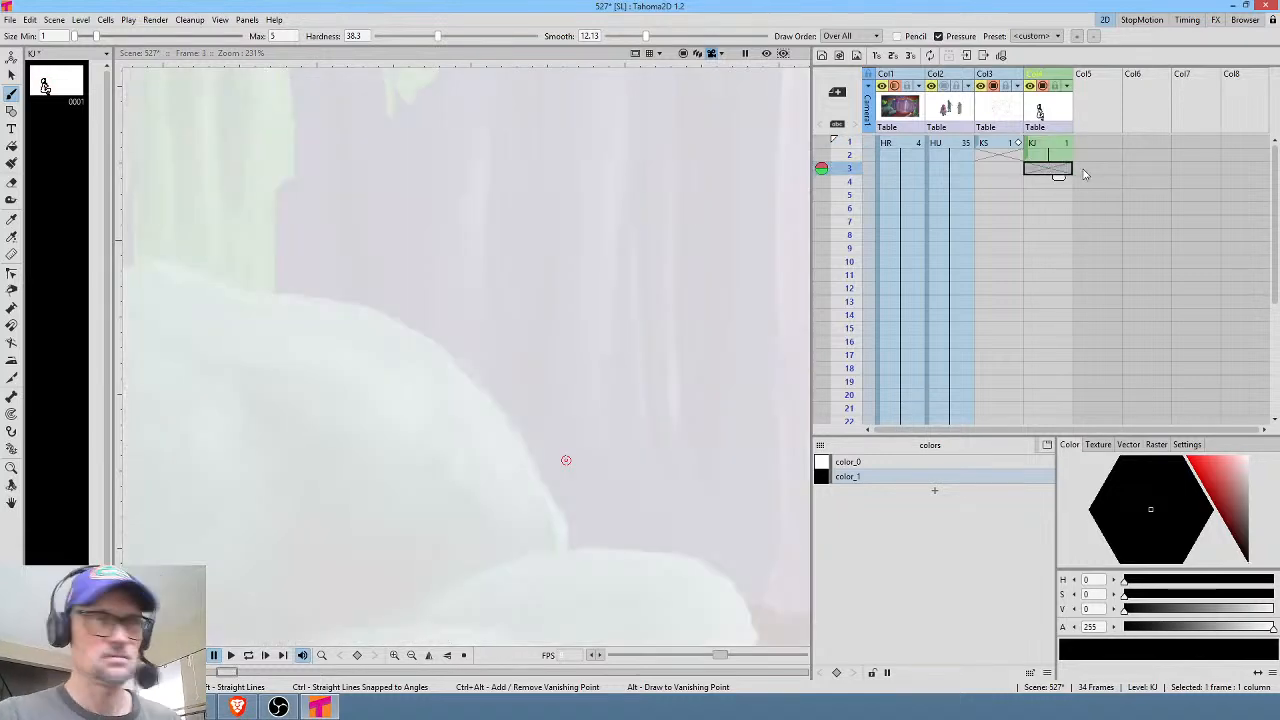
{"action": "key", "text": "d"}
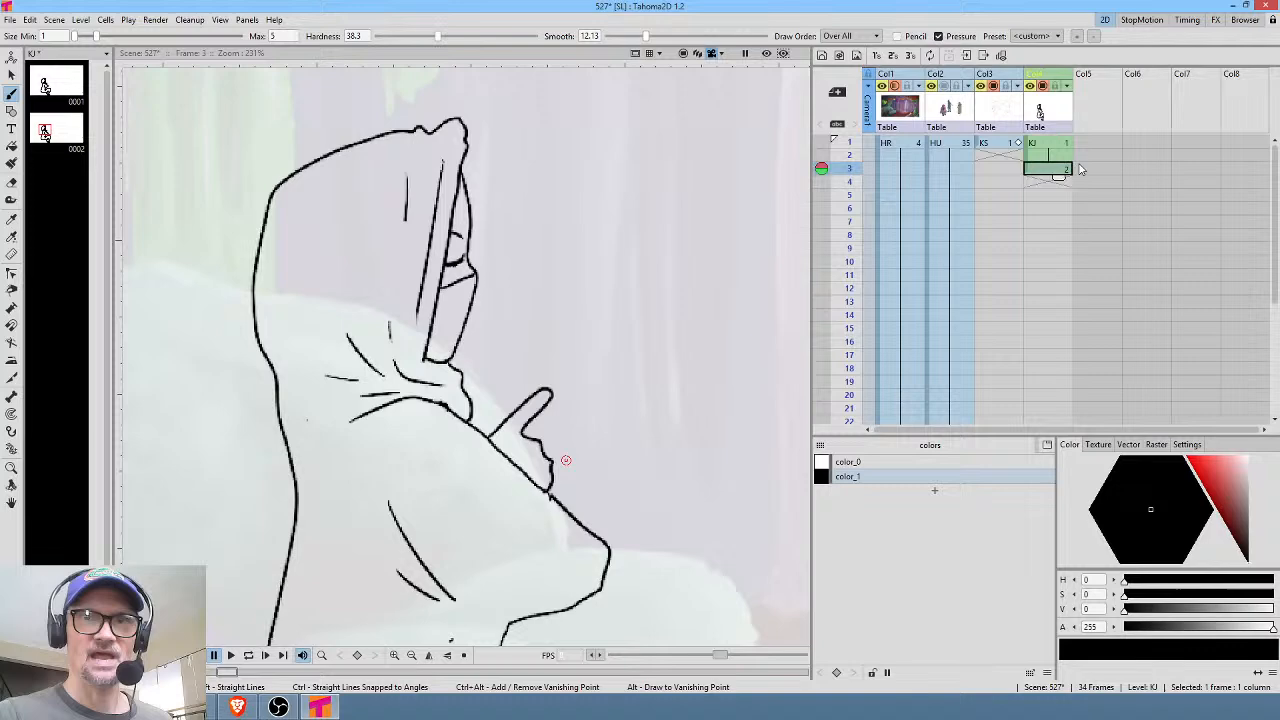
{"action": "key", "text": "ctrl+z"}
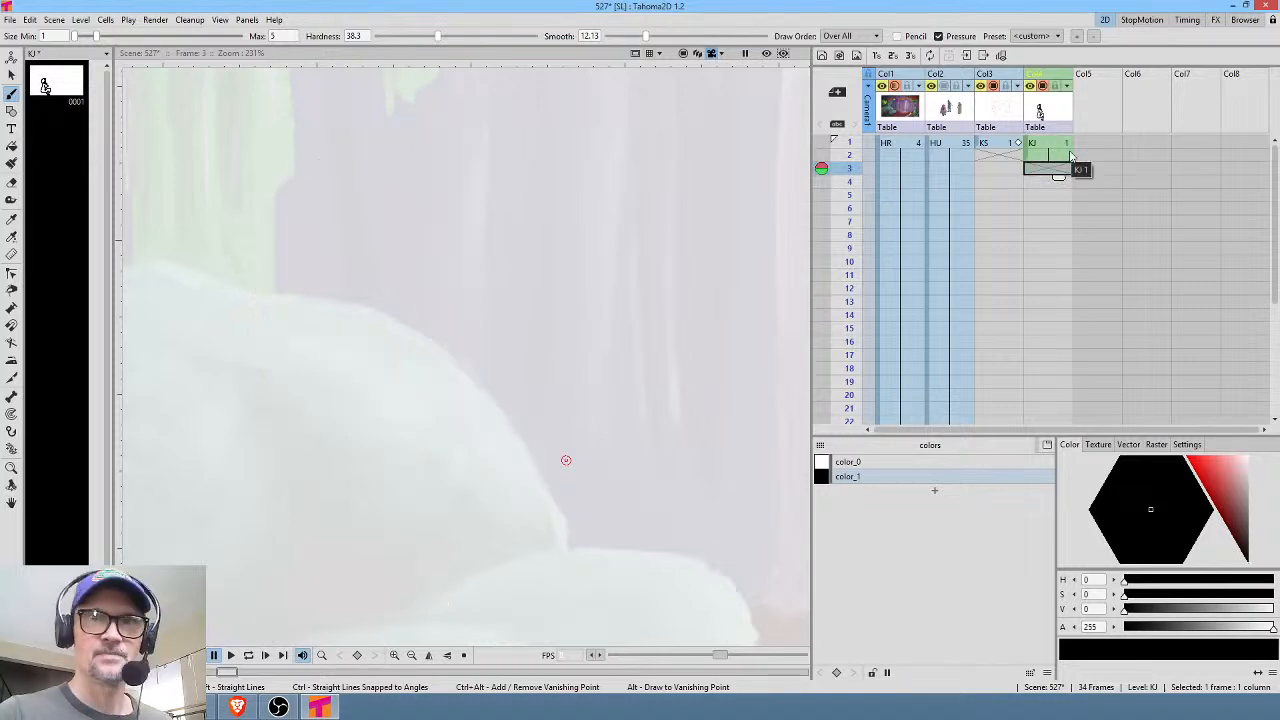
{"action": "left_click", "coordinate": [1057, 148]}
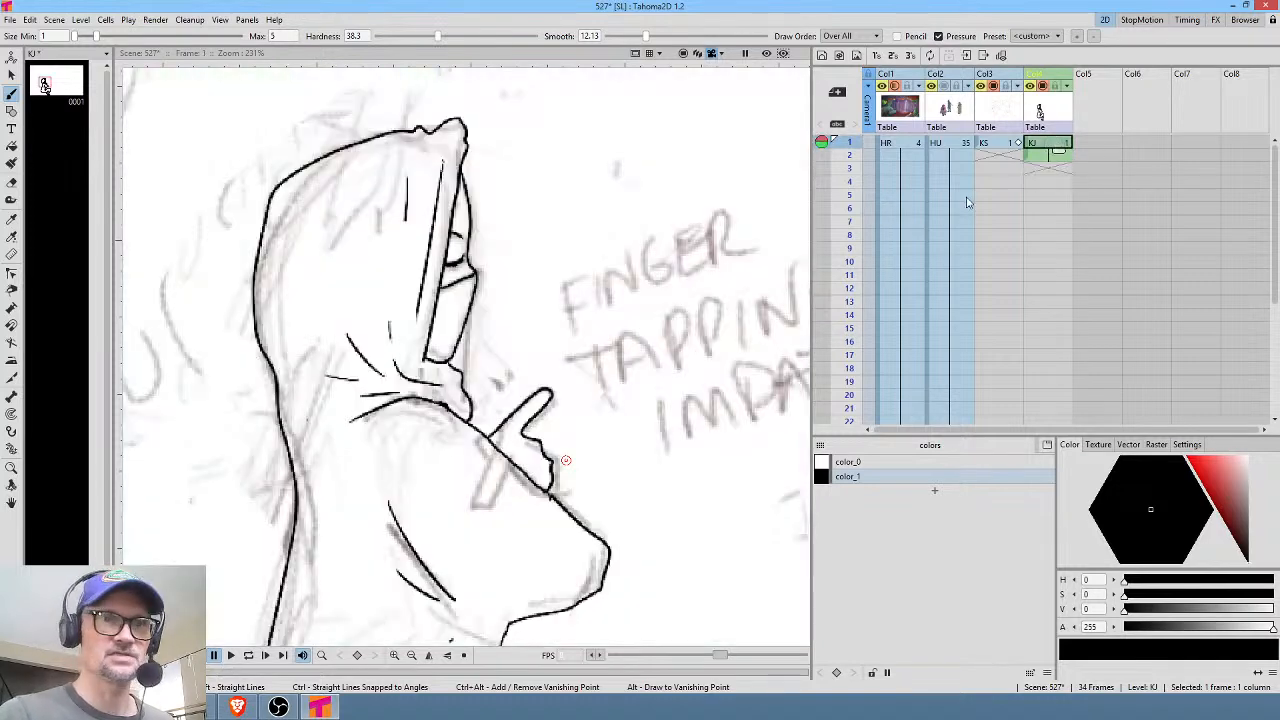
Show the coloured HU character as a colour reference and hide the KS storyboard sketch.
{"action": "left_click", "coordinate": [969, 87]}
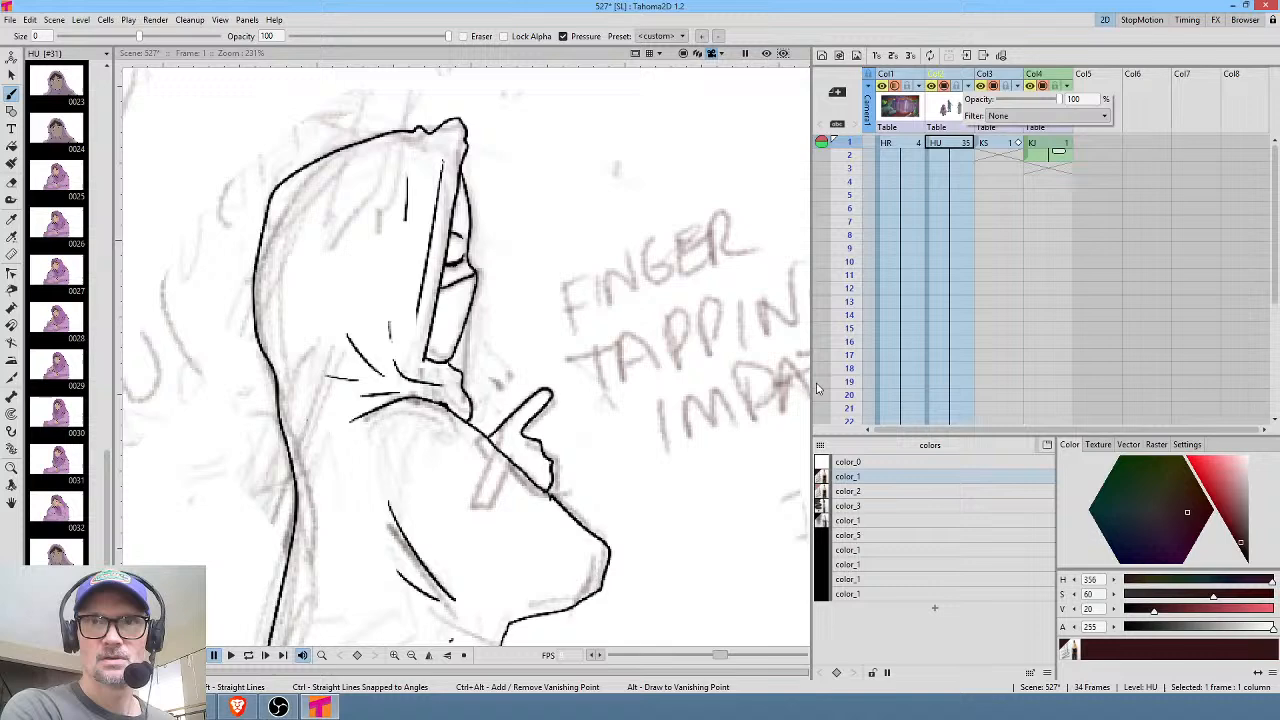
{"action": "left_click", "coordinate": [994, 85]}
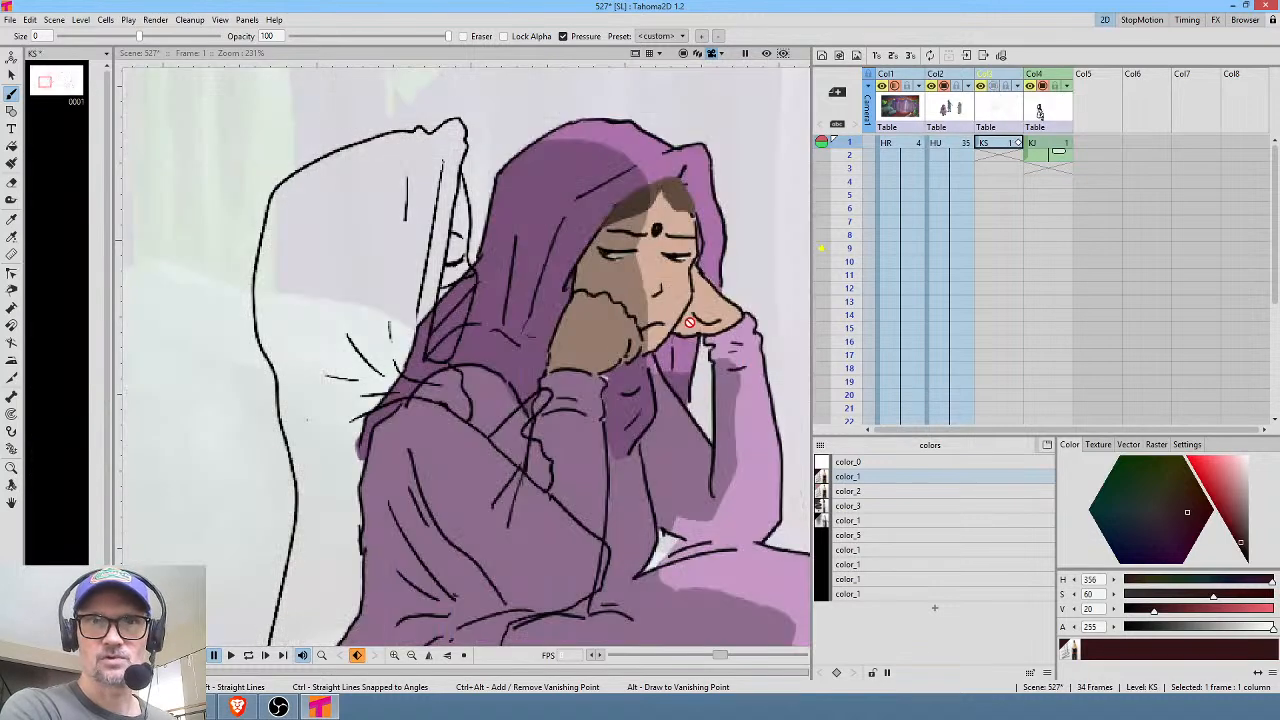
{"action": "scroll", "coordinate": [756, 289], "scroll_direction": "down", "scroll_amount": 2}
Change the KJ level's line style color_1 from black to a dark reddish brown.
{"action": "left_click", "coordinate": [1043, 146]}
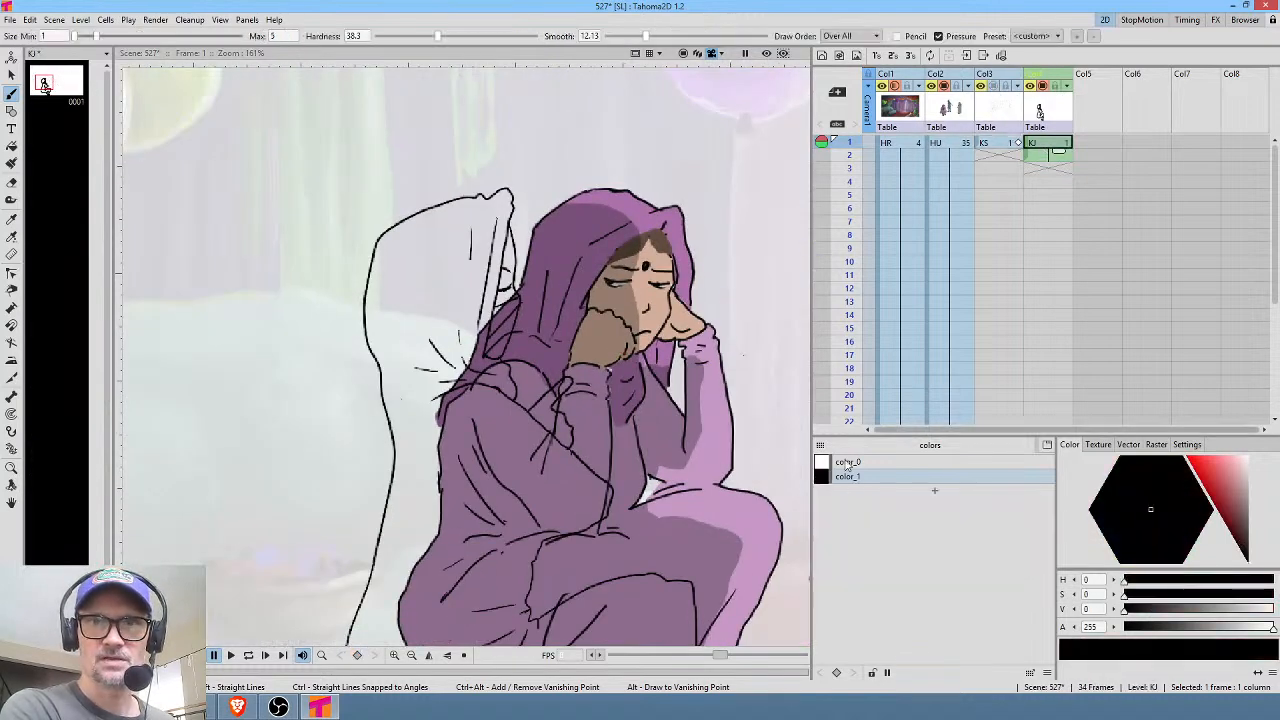
{"action": "left_click", "coordinate": [913, 482]}
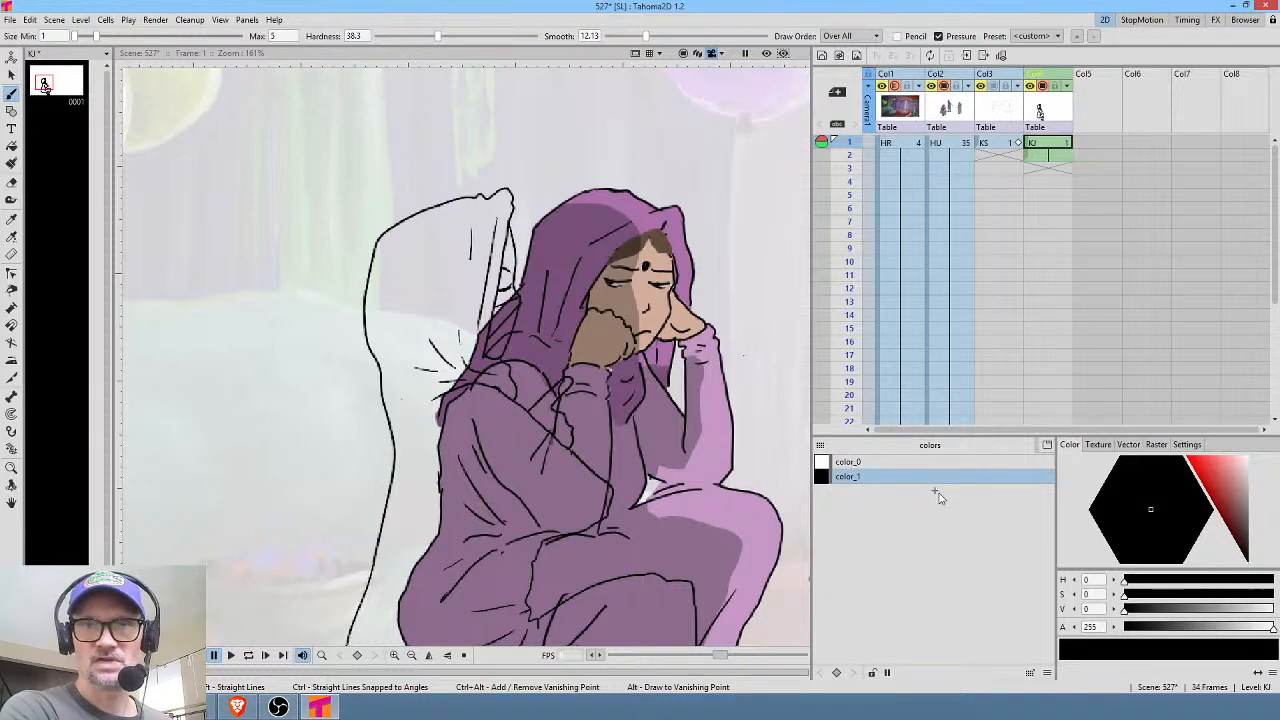
{"action": "mouse_move", "coordinate": [1243, 521]}
{"action": "left_mouse_down"}
{"action": "mouse_move", "coordinate": [1235, 488]}
{"action": "mouse_move", "coordinate": [1242, 527]}
{"action": "left_mouse_up"}
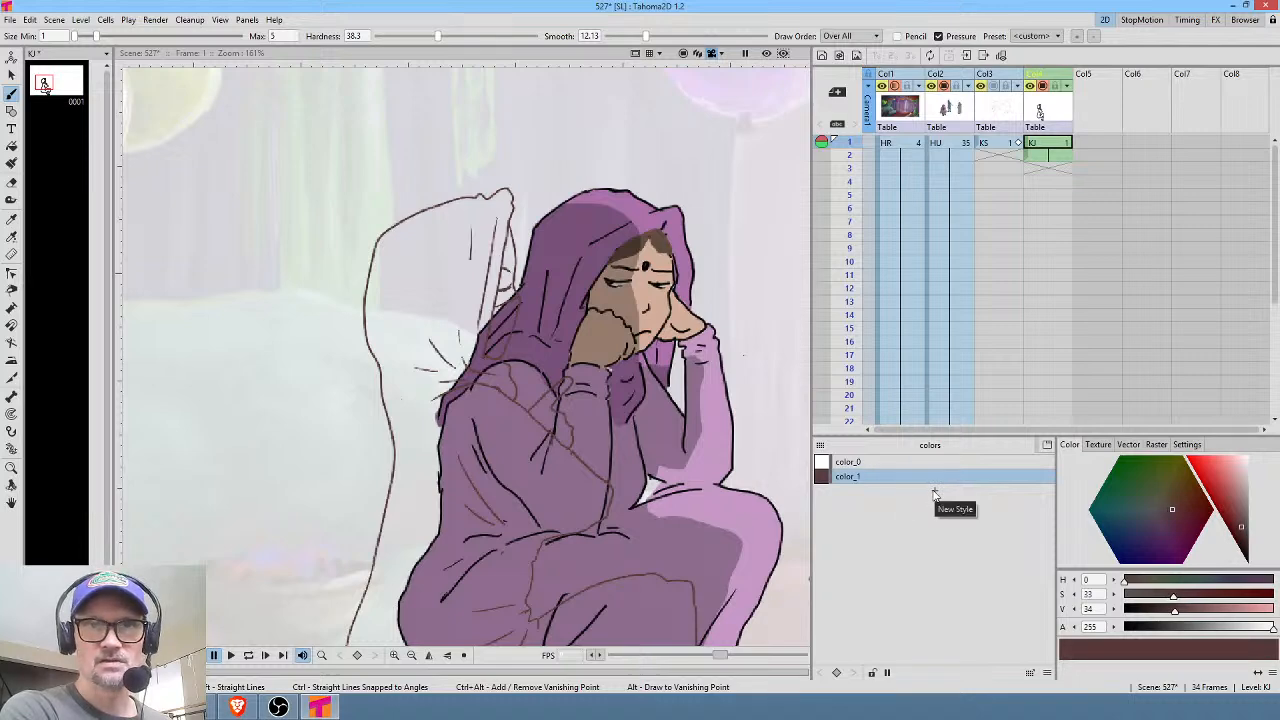
Add three new styles, color_2, color_3 and color_4, to the KJ palette.
{"action": "left_click", "coordinate": [934, 495]}
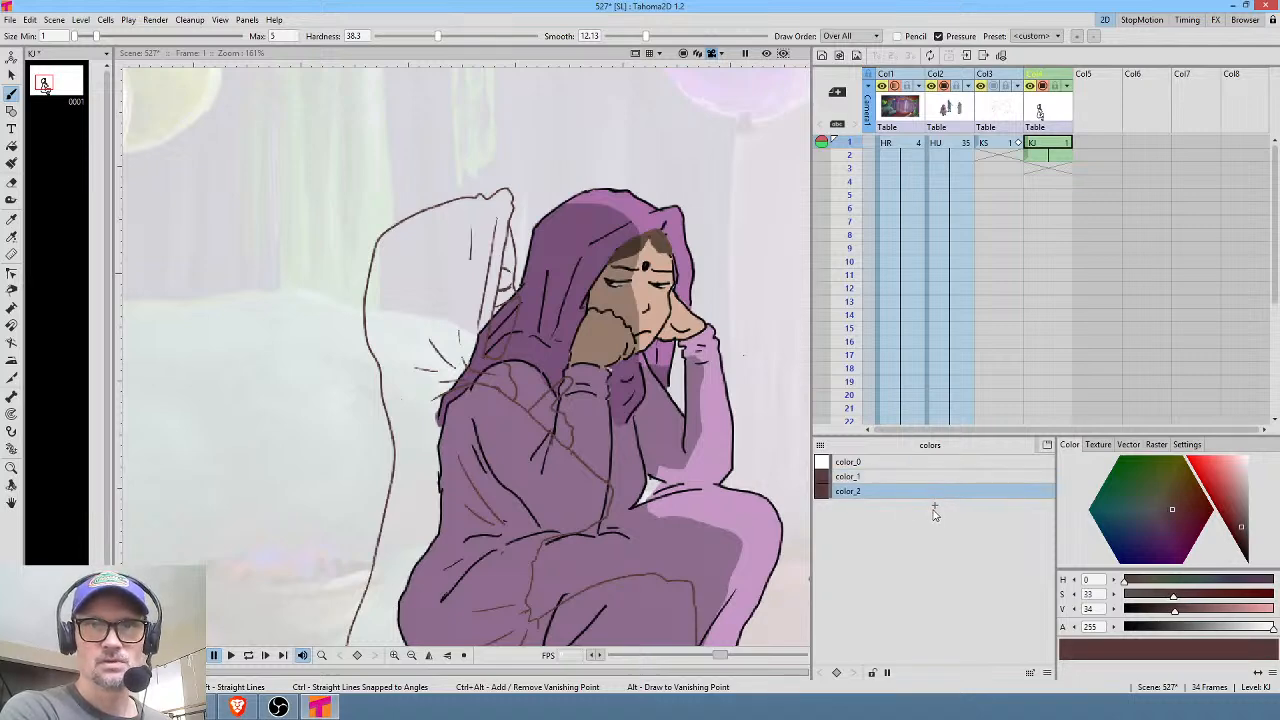
{"action": "left_click", "coordinate": [934, 515]}
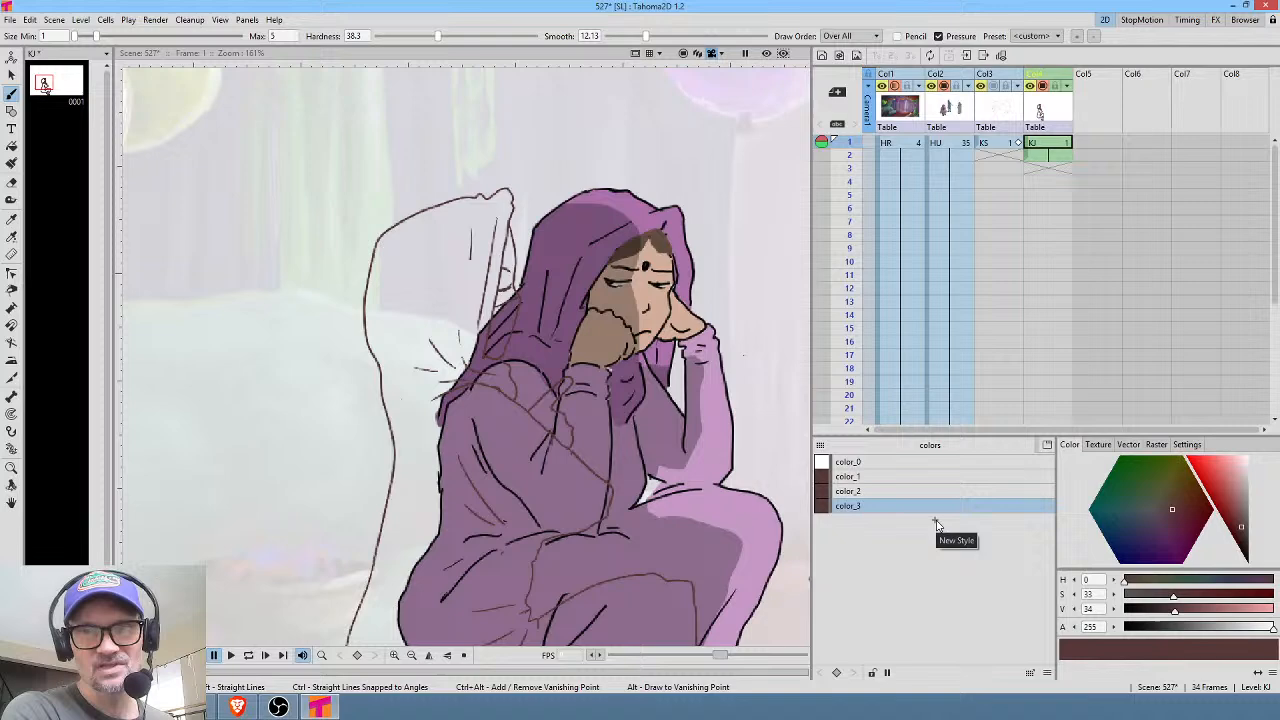
{"action": "left_click", "coordinate": [936, 524]}
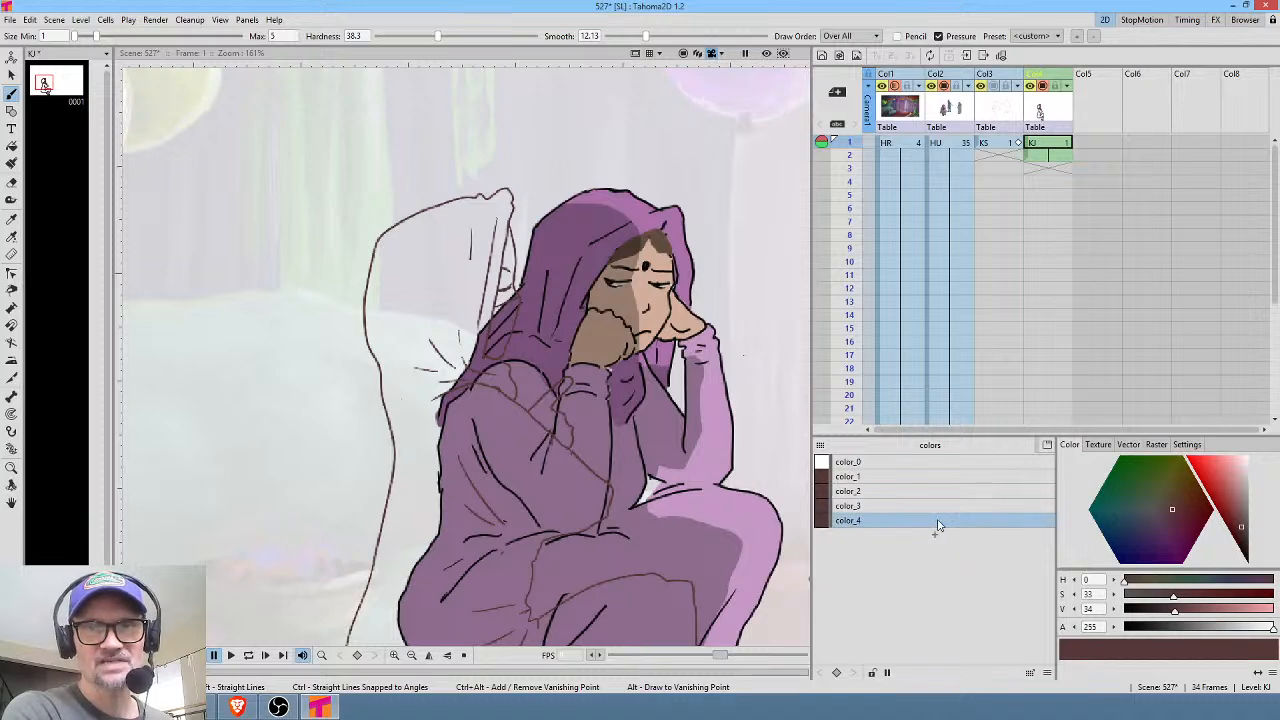
Sample the reference character's lit skin into color_2, hood purple into color_3 and lit robe into color_4.
{"action": "left_click", "coordinate": [923, 495]}
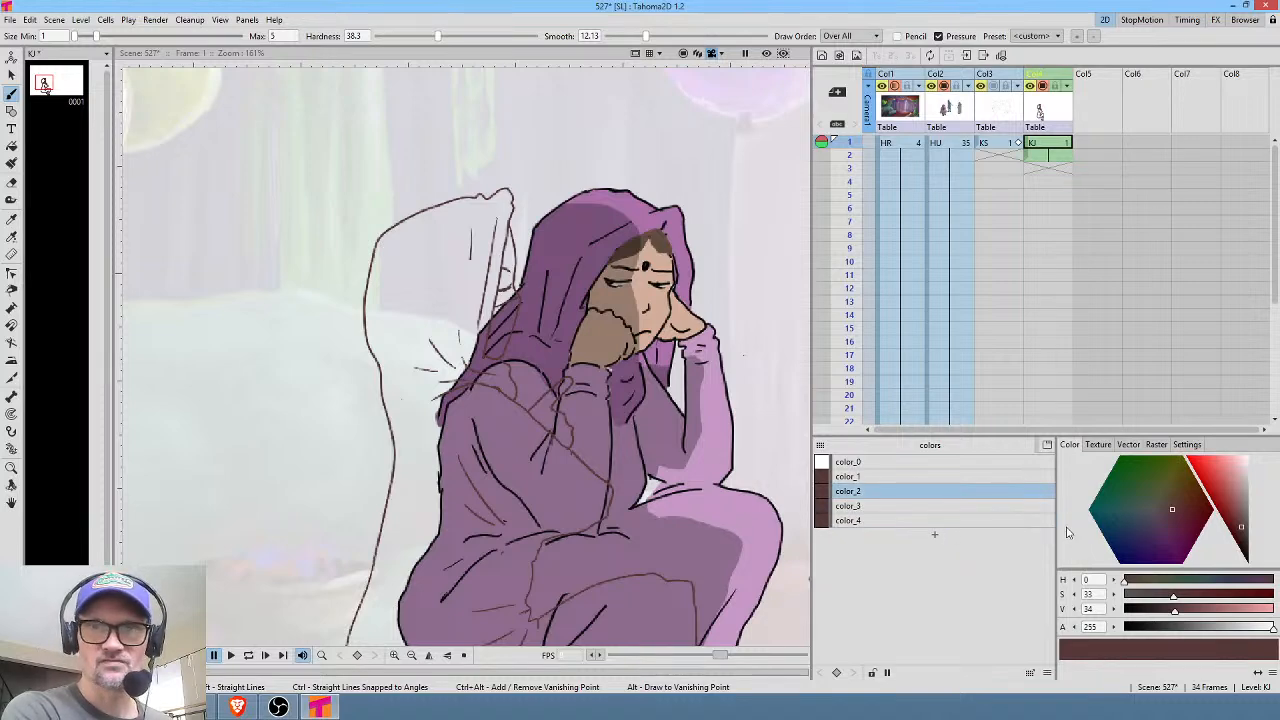
{"action": "key", "text": "r"}
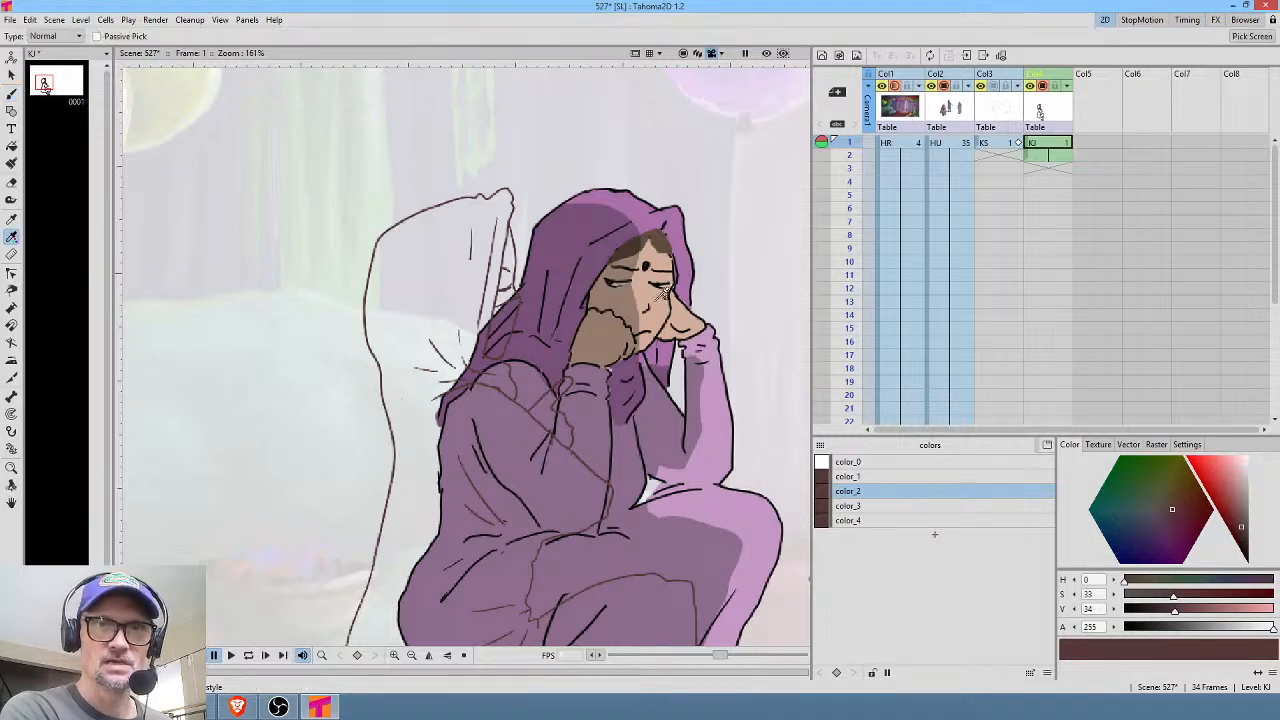
{"action": "left_click", "coordinate": [687, 333]}
{"action": "left_click", "coordinate": [850, 506]}
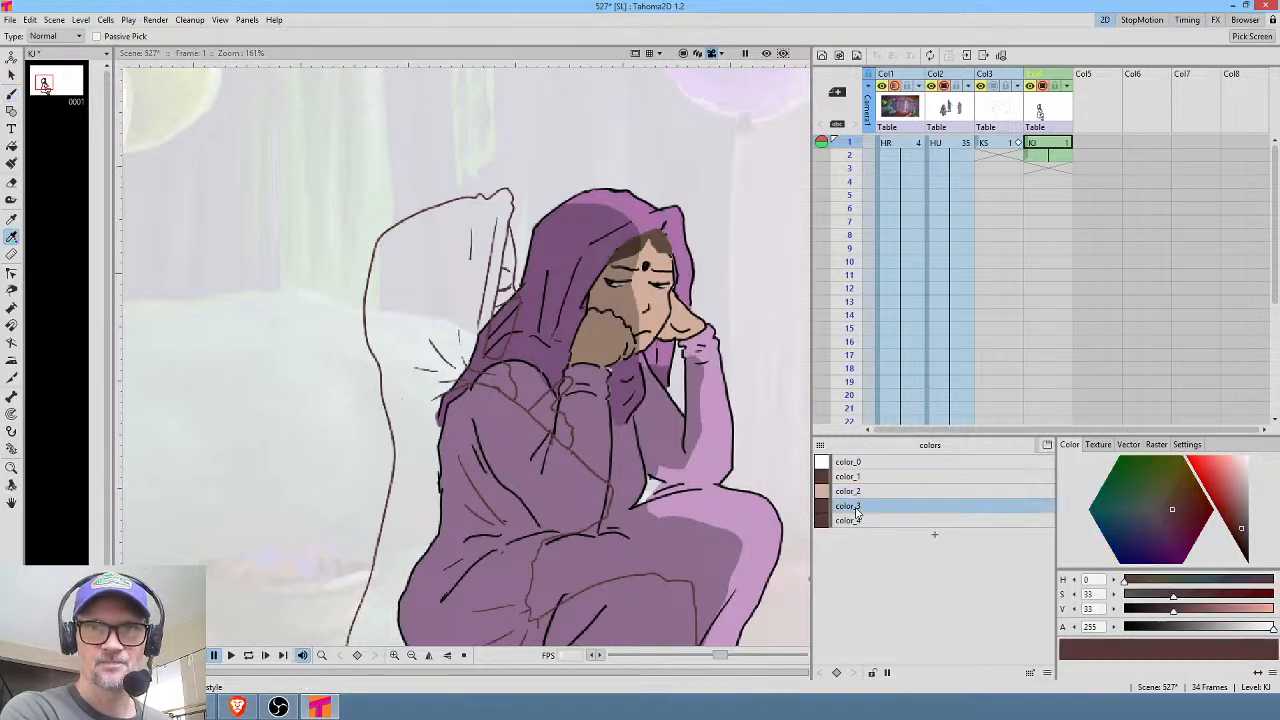
{"action": "left_click", "coordinate": [648, 200]}
{"action": "left_click", "coordinate": [848, 520]}
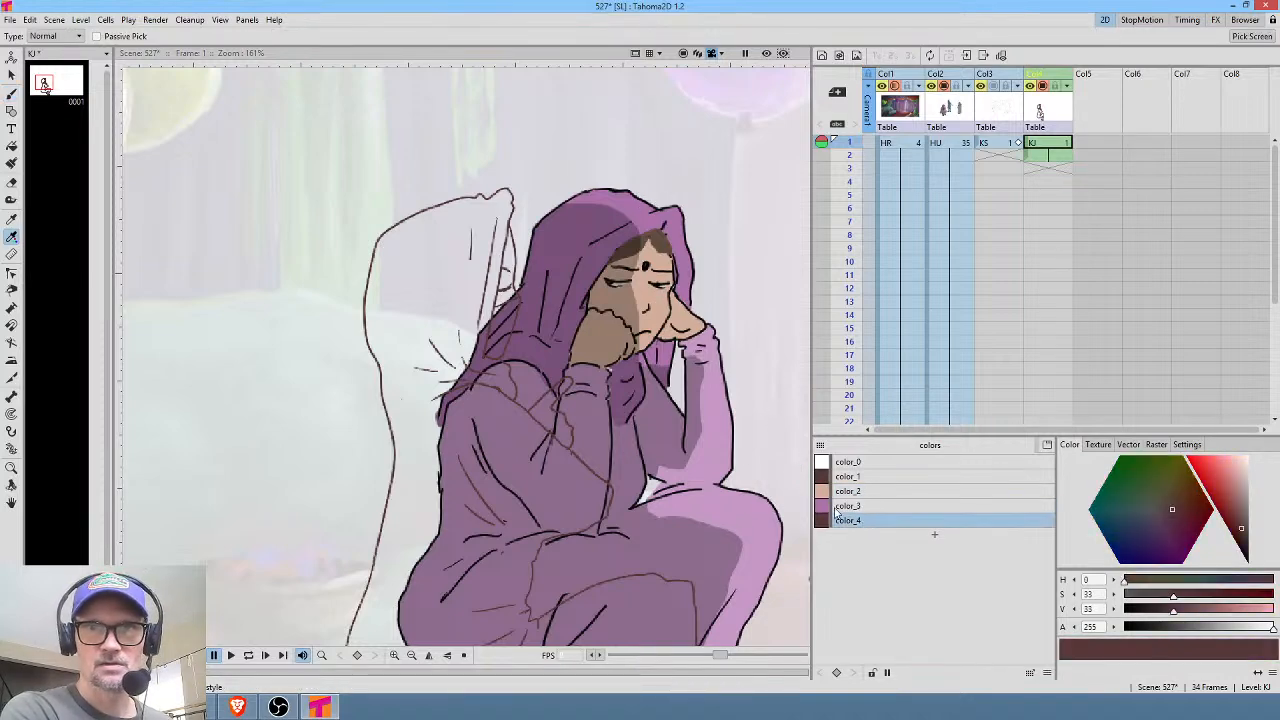
{"action": "left_click", "coordinate": [727, 445]}
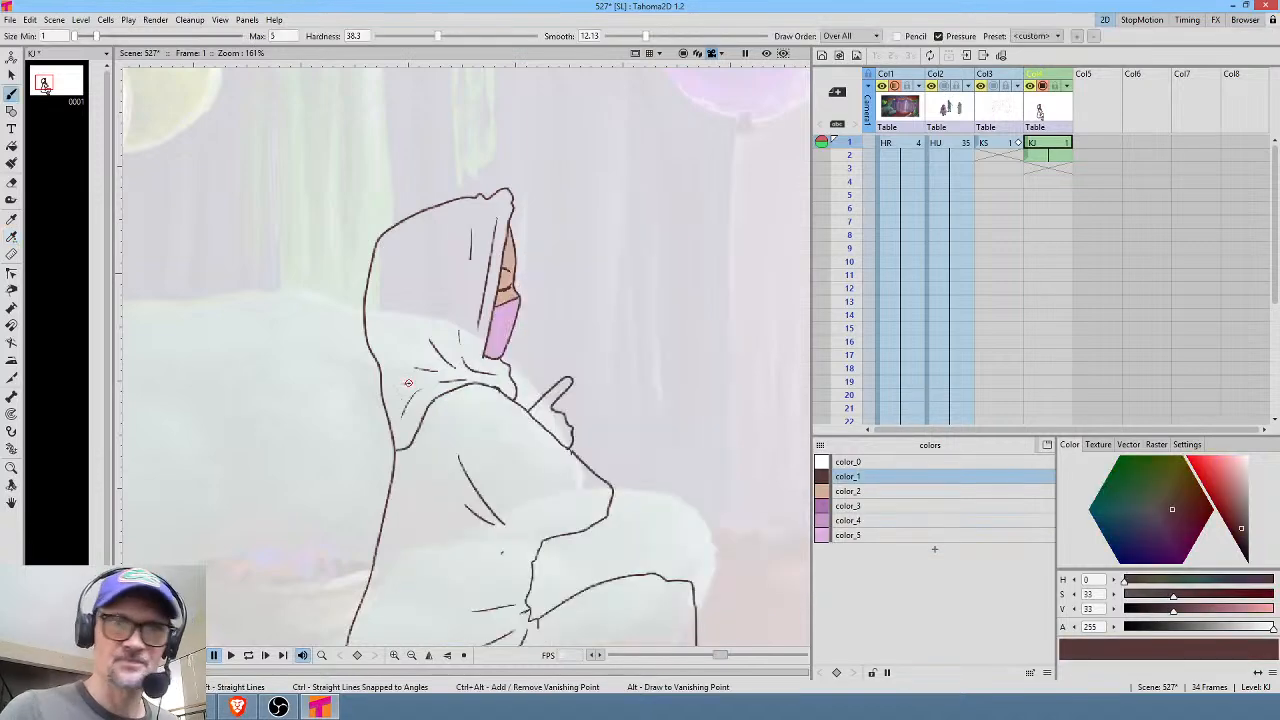
Fill the woman's hood with color_3 and her robe with color_4.
{"action": "left_click", "coordinate": [874, 507]}
{"action": "key", "text": "f"}
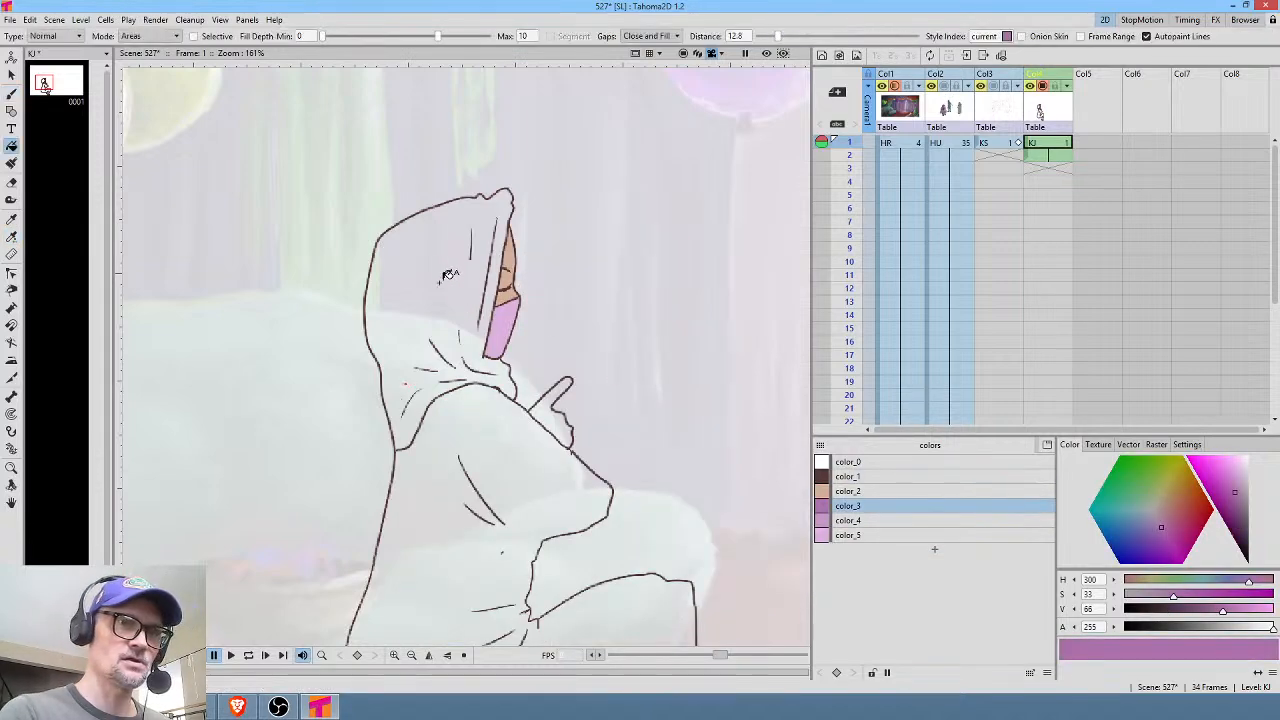
{"action": "left_click", "coordinate": [466, 310]}
{"action": "left_click", "coordinate": [866, 521]}
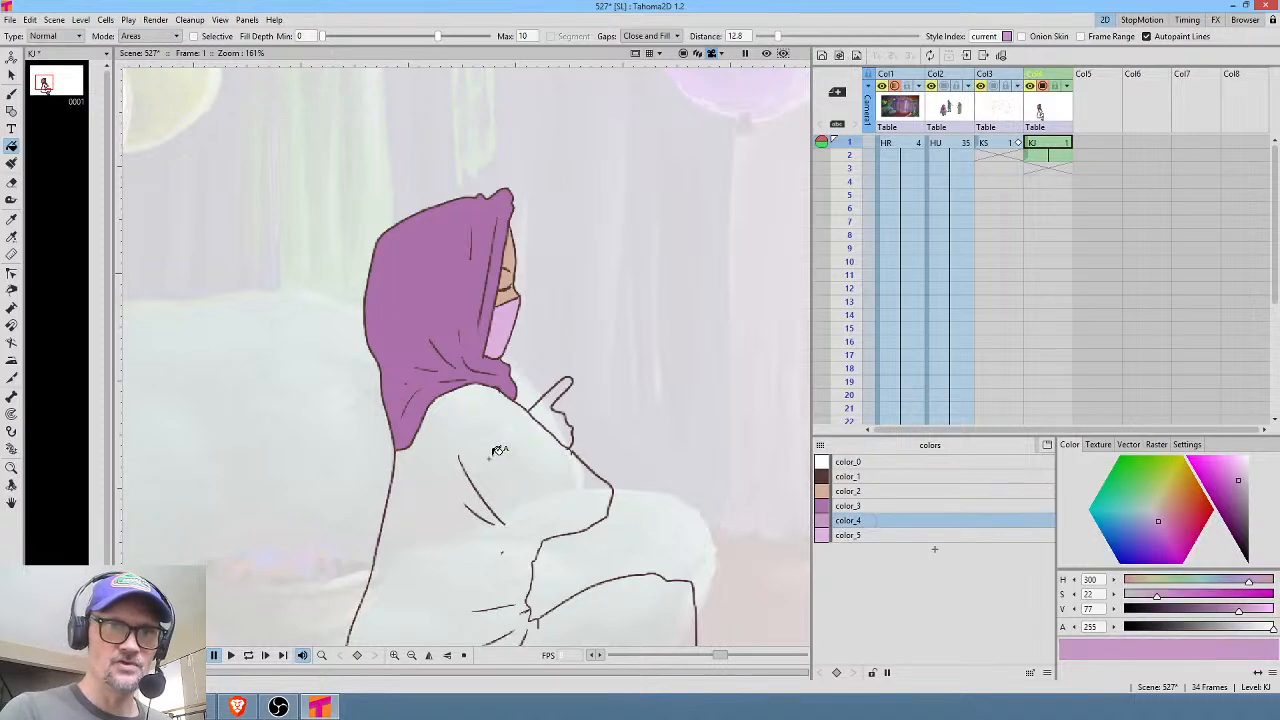
{"action": "left_click", "coordinate": [489, 449]}
Fill the hand and its raised finger with the skin tone color_2.
{"action": "middle_click", "coordinate": [866, 515]}
{"action": "left_click", "coordinate": [858, 492]}
{"action": "left_click", "coordinate": [566, 405]}
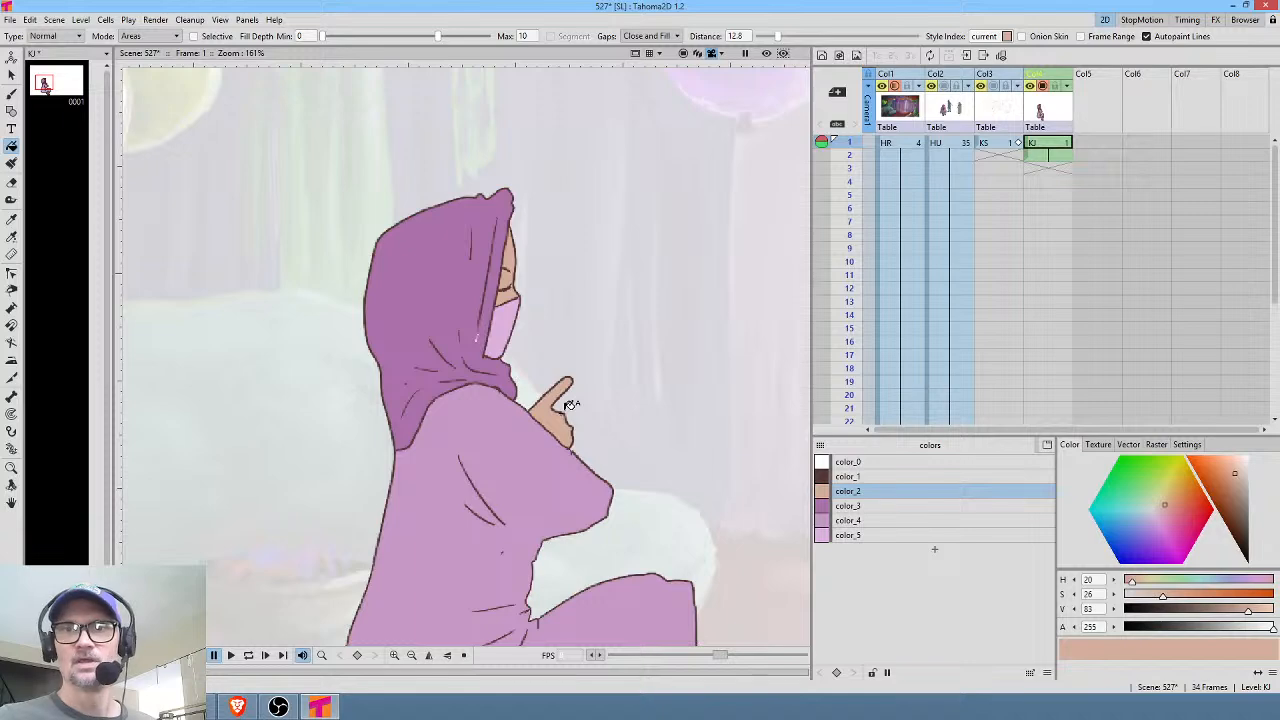
Duplicate the KJ drawing to frame 3 and replace the raised finger with one lowered onto the arm, outlined in color_1.
{"action": "left_click", "coordinate": [1047, 169]}
{"action": "key", "text": "d"}
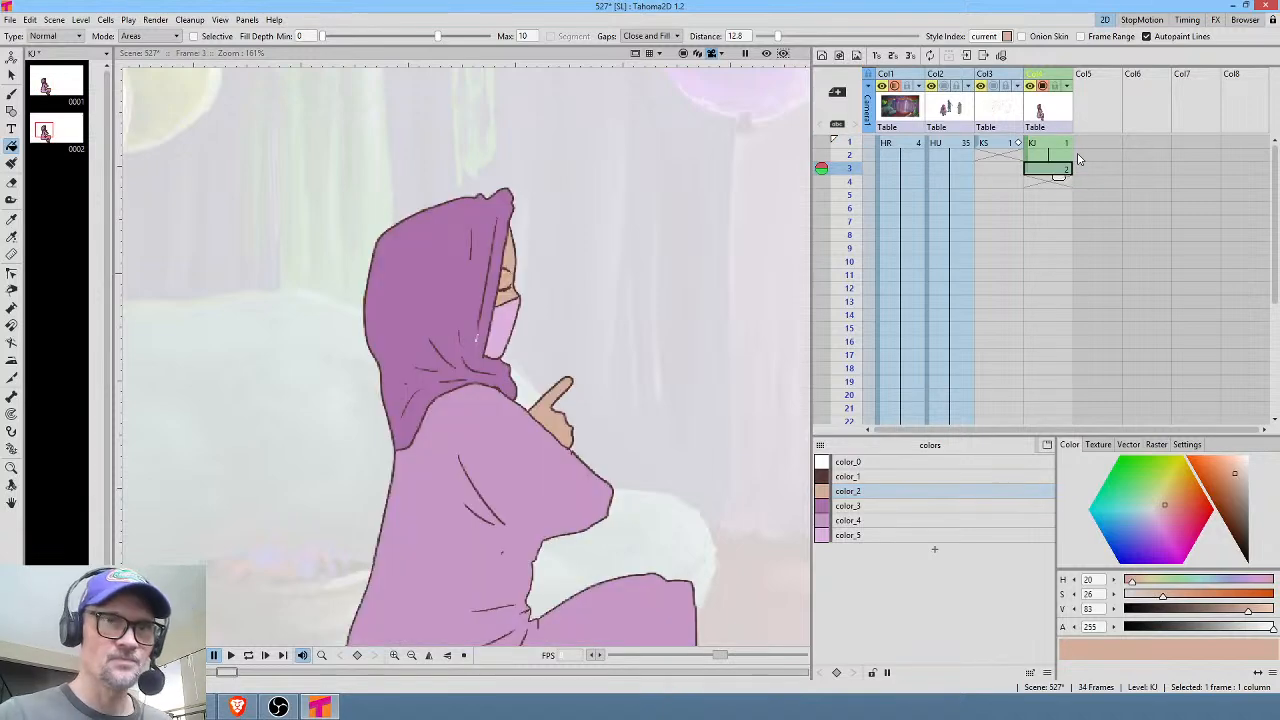
{"action": "key", "text": "a"}
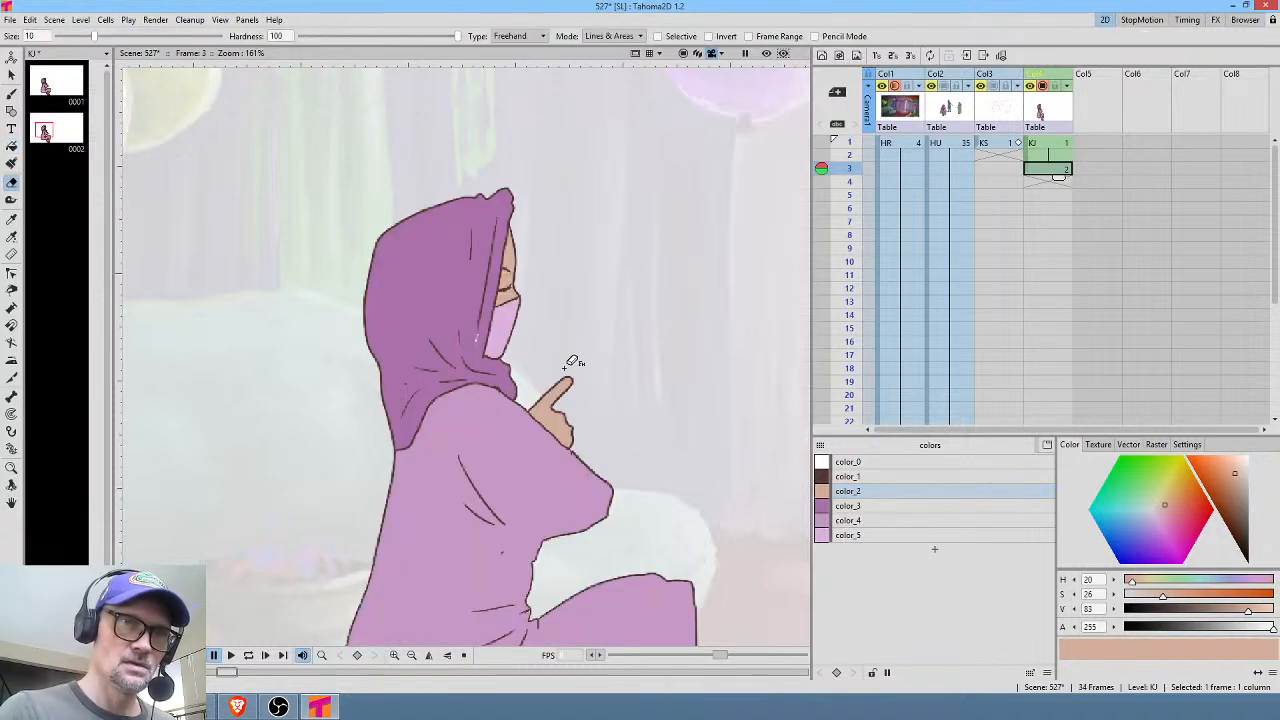
{"action": "mouse_move", "coordinate": [572, 366]}
{"action": "left_mouse_down"}
{"action": "mouse_move", "coordinate": [535, 400]}
{"action": "mouse_move", "coordinate": [521, 437]}
{"action": "mouse_move", "coordinate": [535, 455]}
{"action": "mouse_move", "coordinate": [562, 448]}
{"action": "mouse_move", "coordinate": [570, 370]}
{"action": "left_mouse_up"}
{"action": "left_click", "coordinate": [874, 477]}
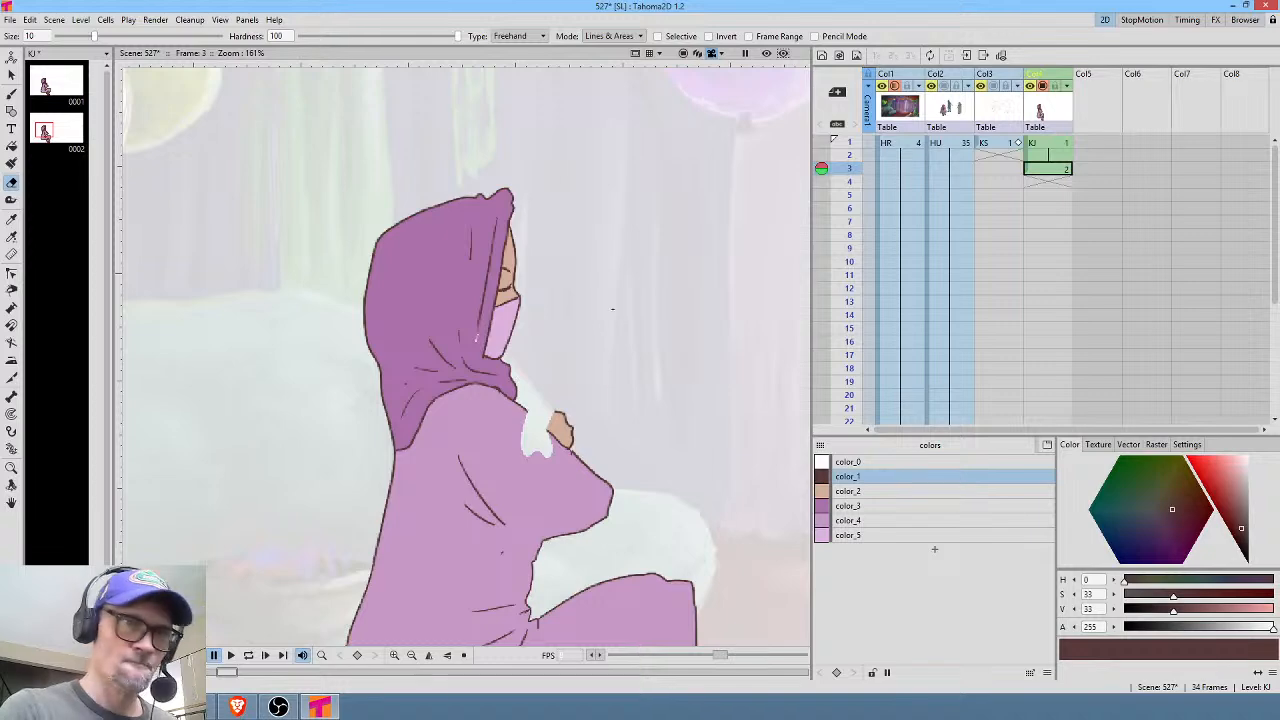
{"action": "key", "text": "b"}
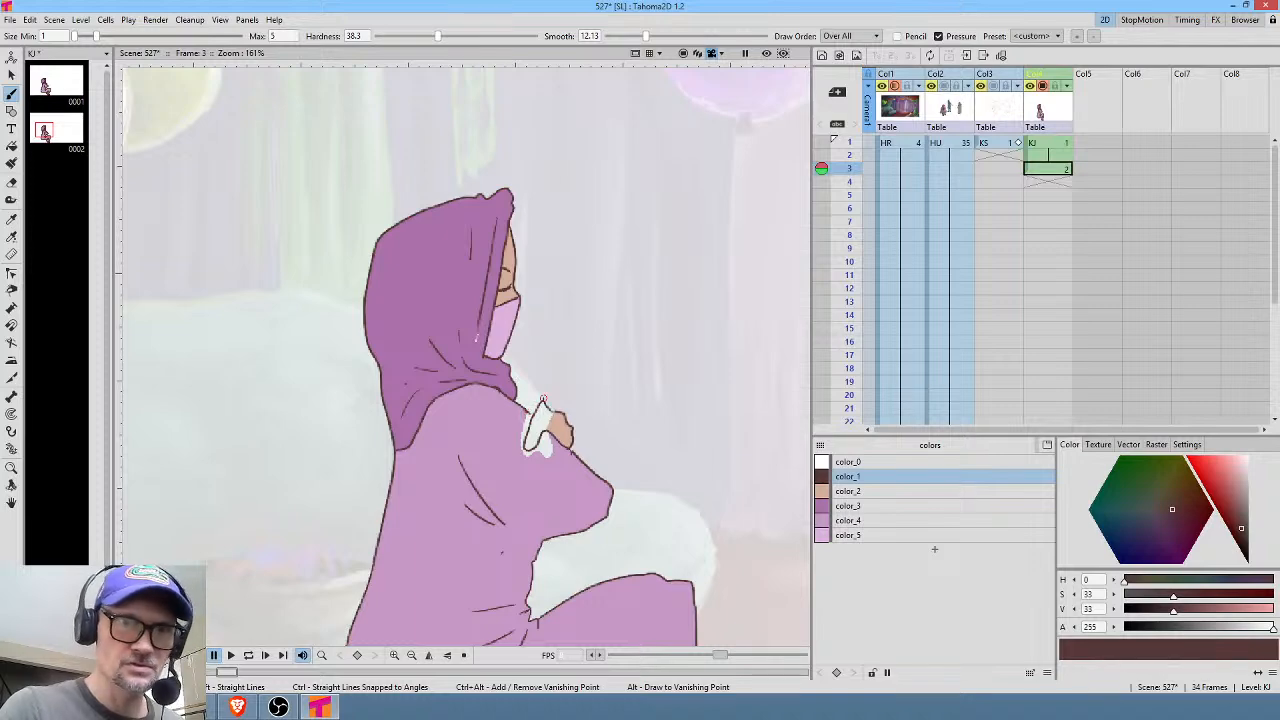
Fill the erased robe gaps around the lowered finger with color_4 and the finger itself with color_2.
{"action": "left_click", "coordinate": [870, 520]}
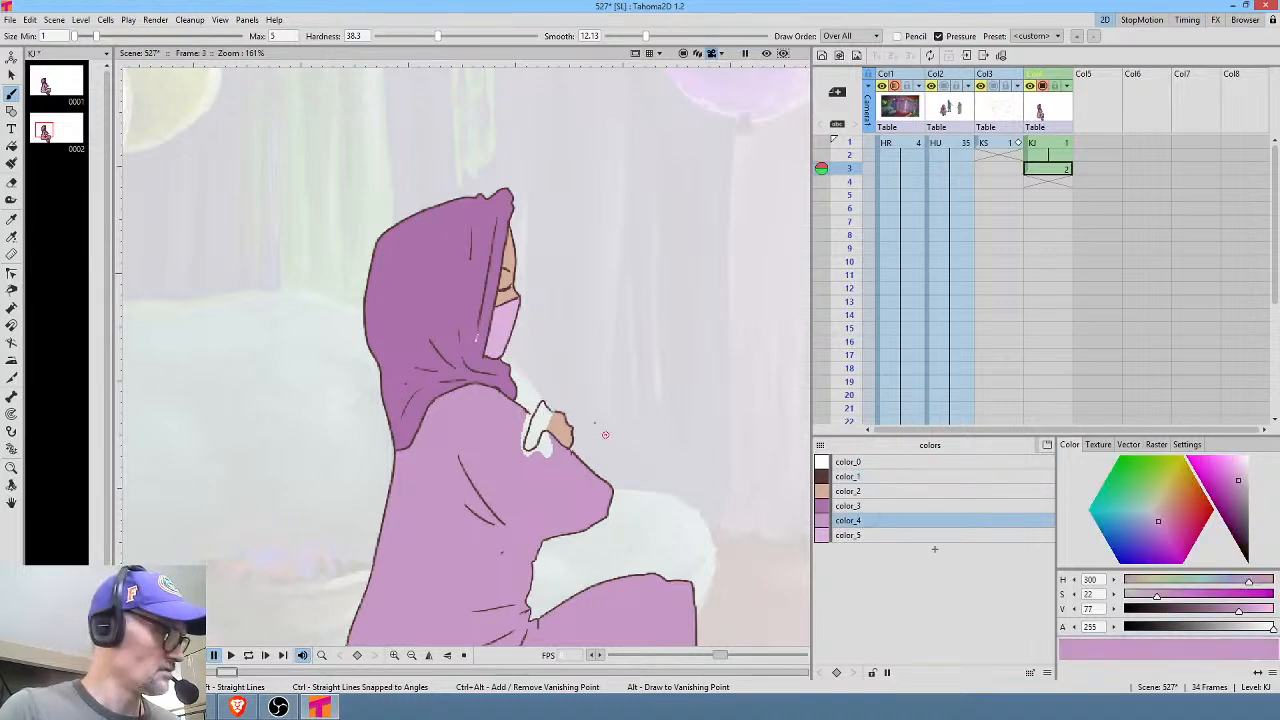
{"action": "key", "text": "f"}
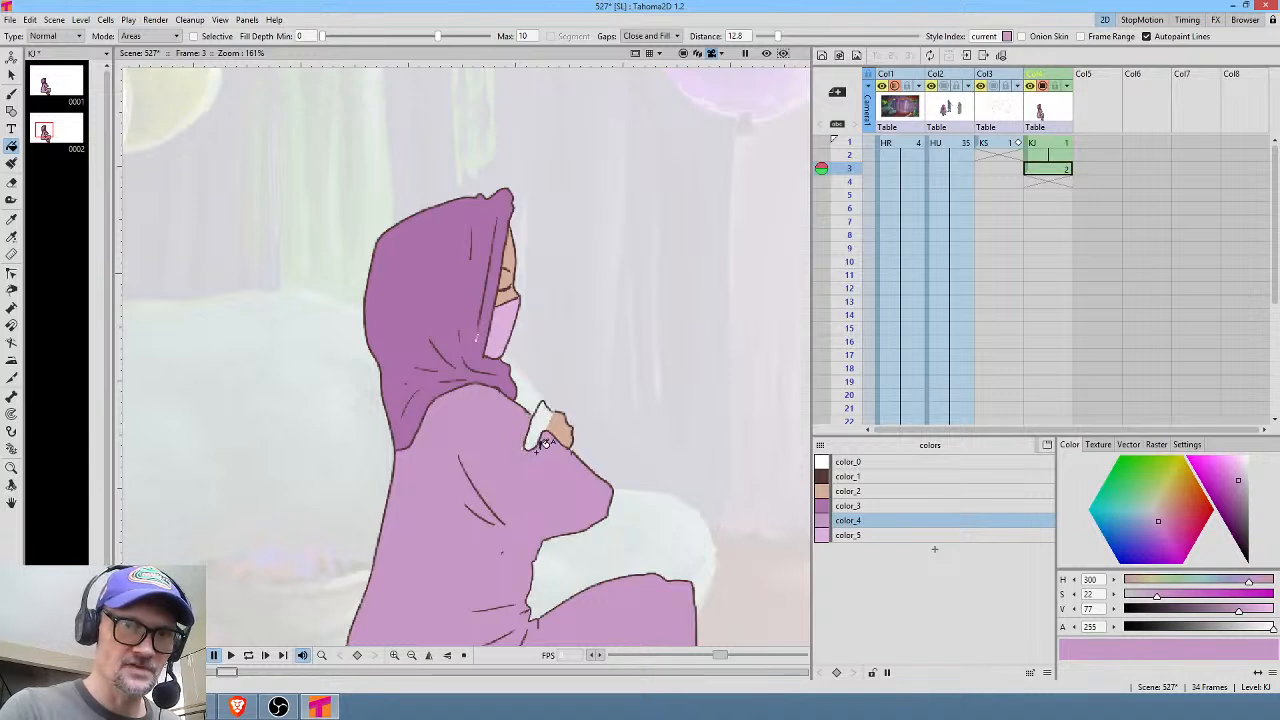
{"action": "left_click", "coordinate": [860, 490]}
{"action": "left_click", "coordinate": [540, 420]}
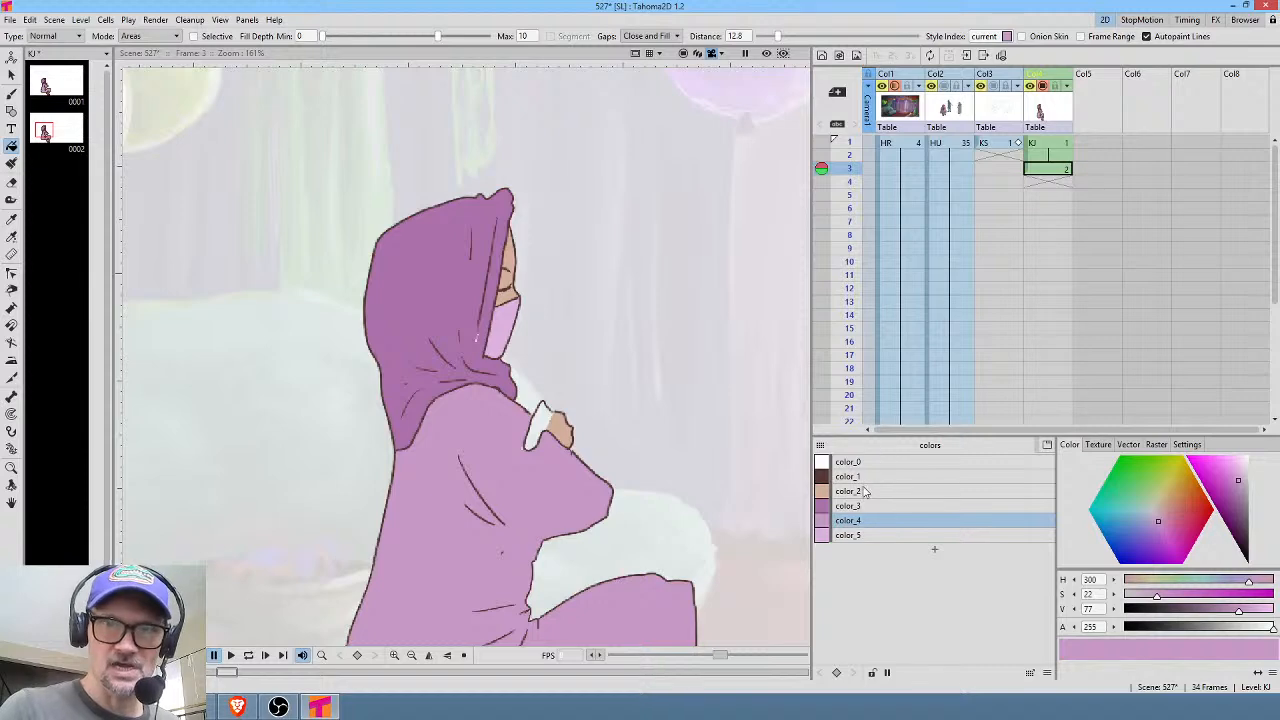
{"action": "left_click", "coordinate": [860, 490]}
{"action": "left_click", "coordinate": [537, 430]}
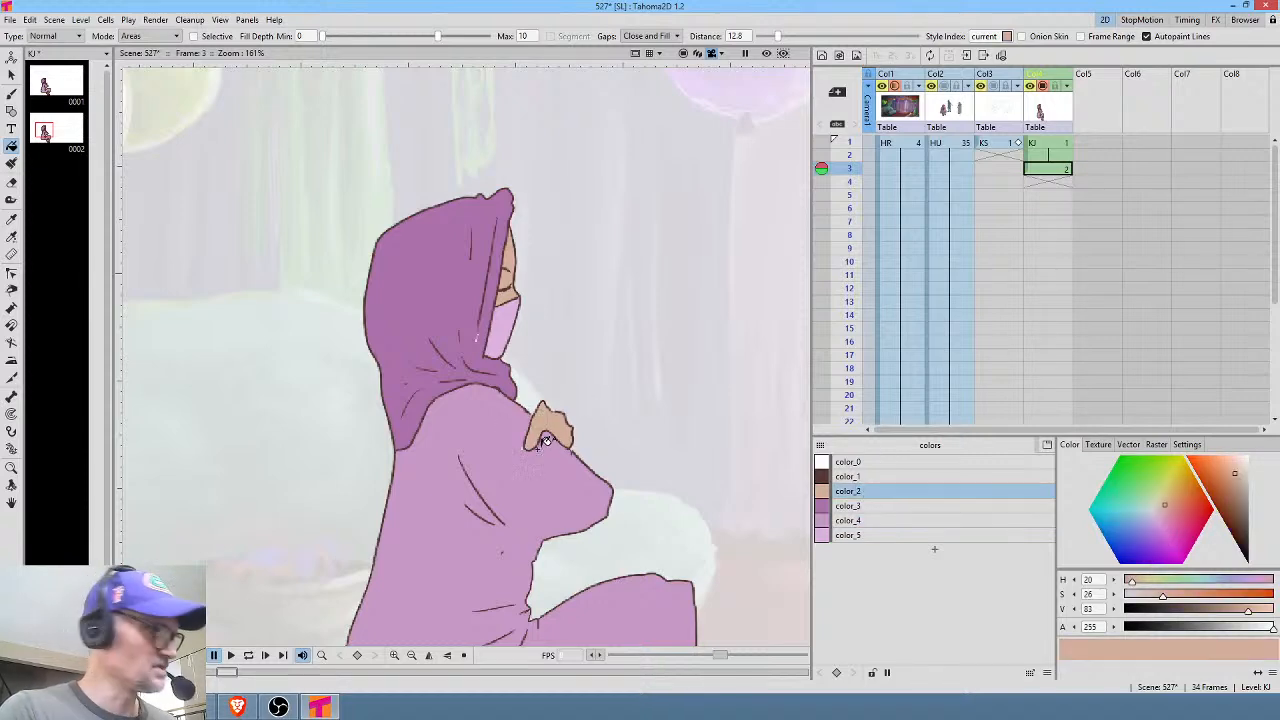
{"action": "left_click", "coordinate": [850, 520]}
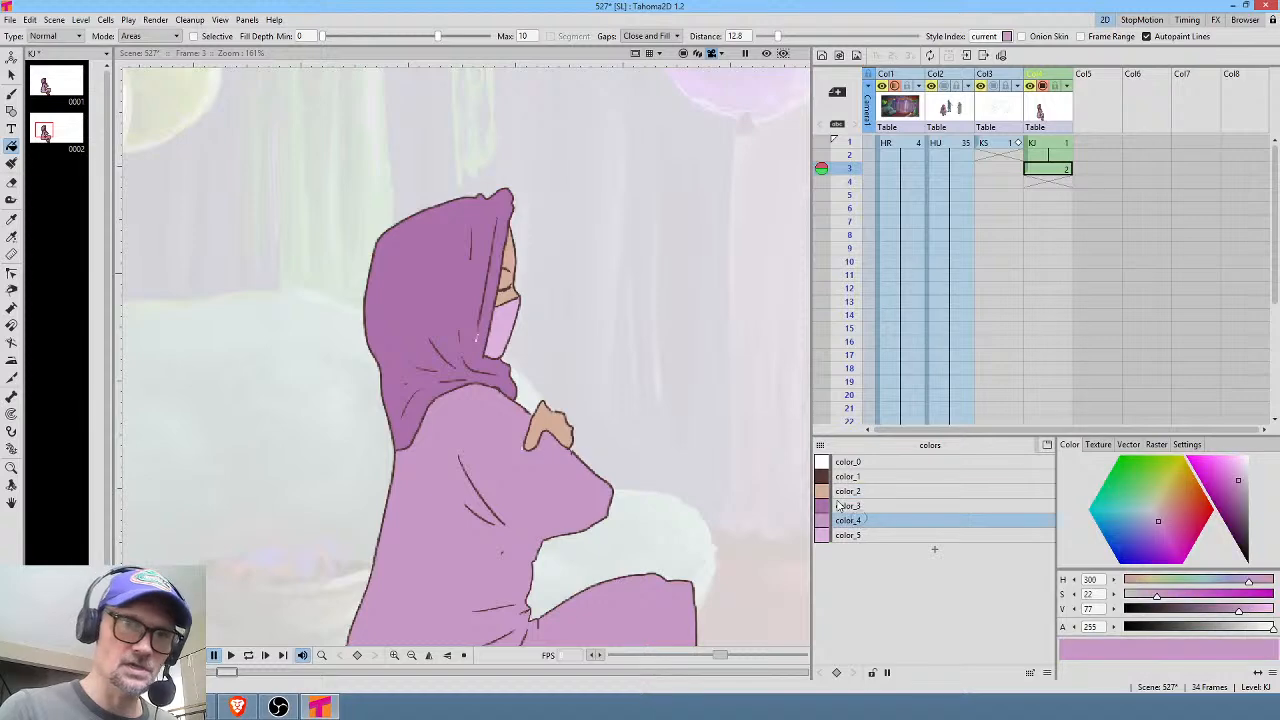
{"action": "scroll", "coordinate": [515, 480], "scroll_direction": "up", "scroll_amount": 4}
{"action": "scroll", "coordinate": [615, 343], "scroll_direction": "up", "scroll_amount": 2}
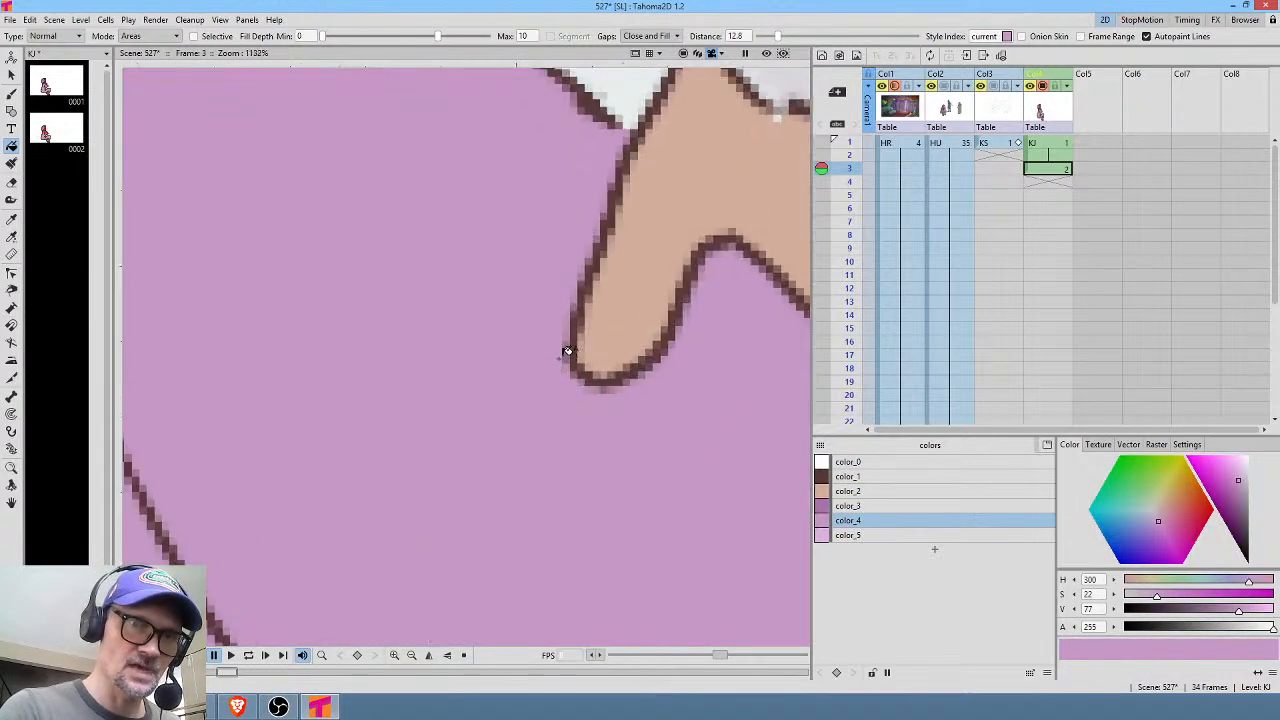
Extend the lowered-finger drawing's exposure in the KJ column through frame 4.
{"action": "left_click_drag", "start_coordinate": [682, 355], "coordinate": [608, 499]}
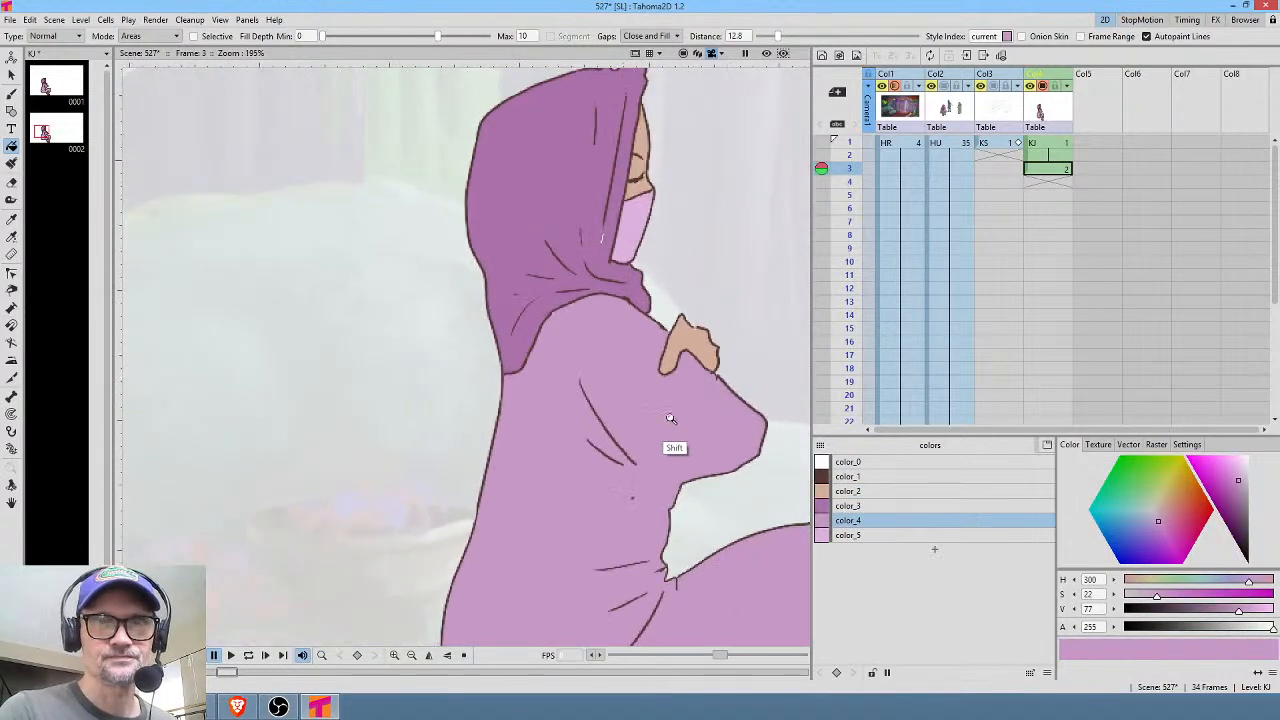
{"action": "left_click_drag", "start_coordinate": [690, 396], "coordinate": [540, 395]}
{"action": "left_click", "coordinate": [1057, 172]}
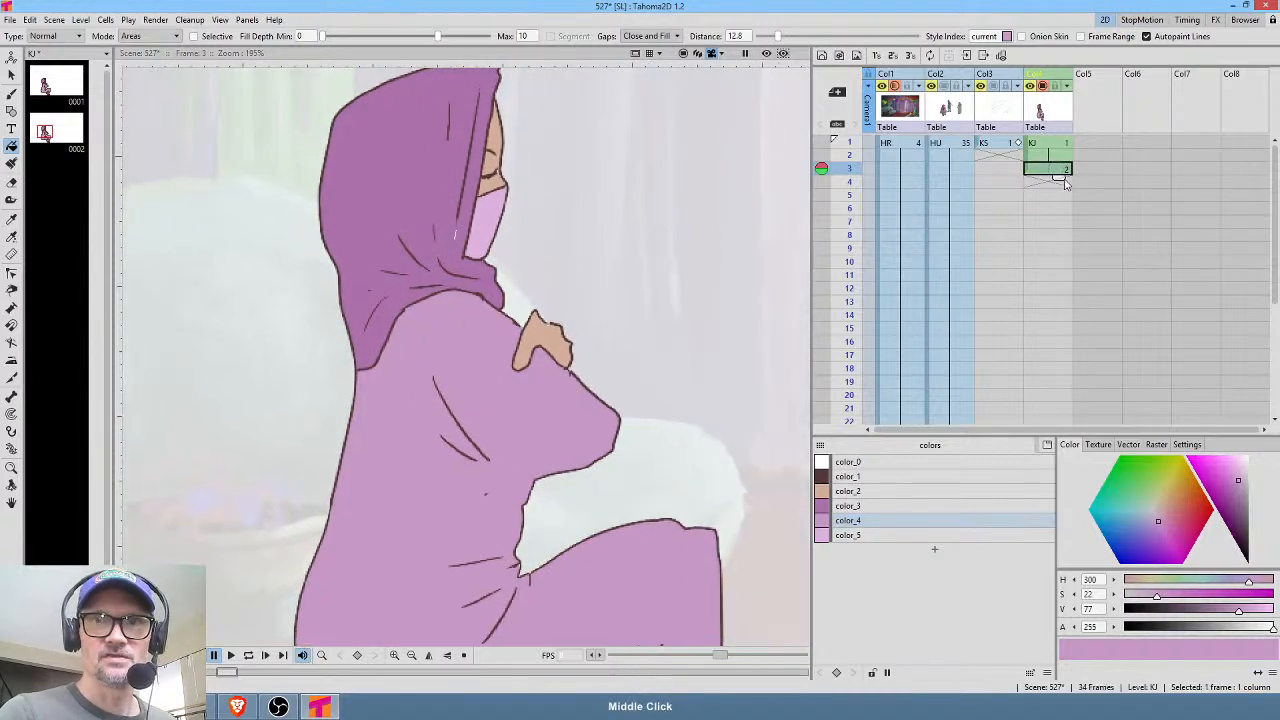
{"action": "left_click_drag", "start_coordinate": [1061, 195], "coordinate": [1061, 194]}
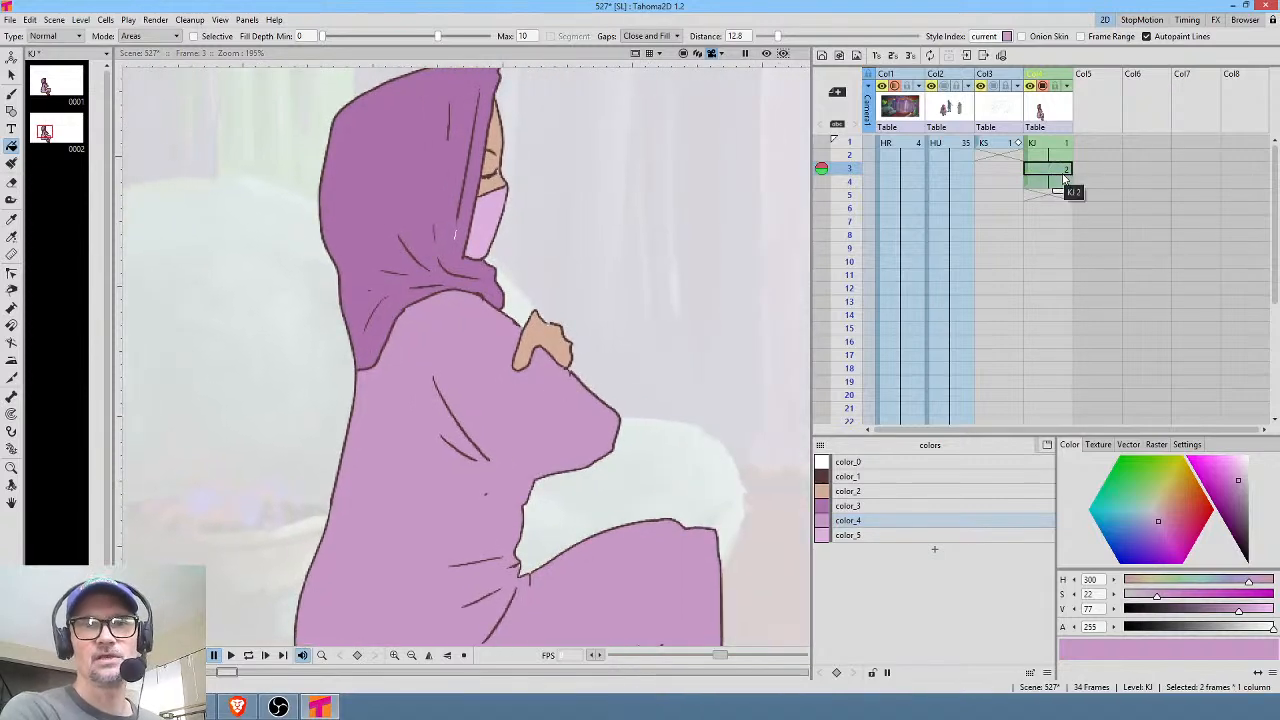
Repeat the four-frame finger-tapping cycle down the KJ column and play it back.
{"action": "left_click", "coordinate": [1059, 147]}
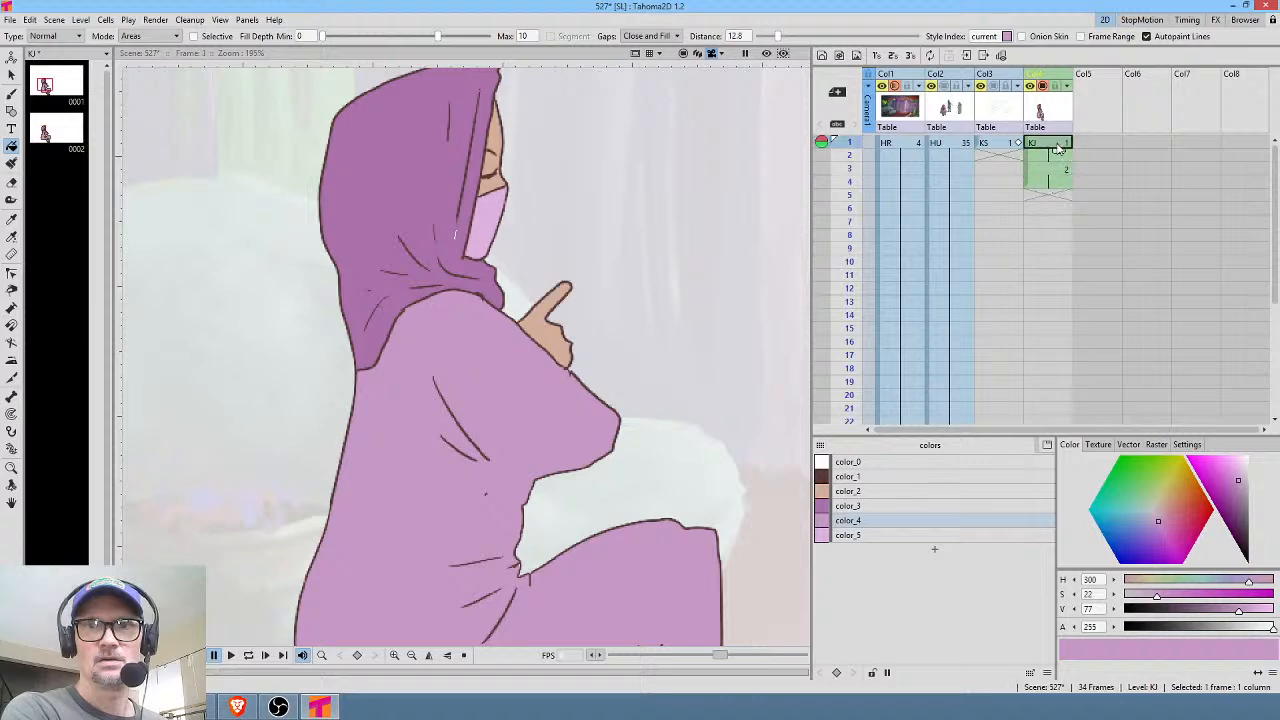
{"action": "left_click", "coordinate": [1058, 189], "text": "shift"}
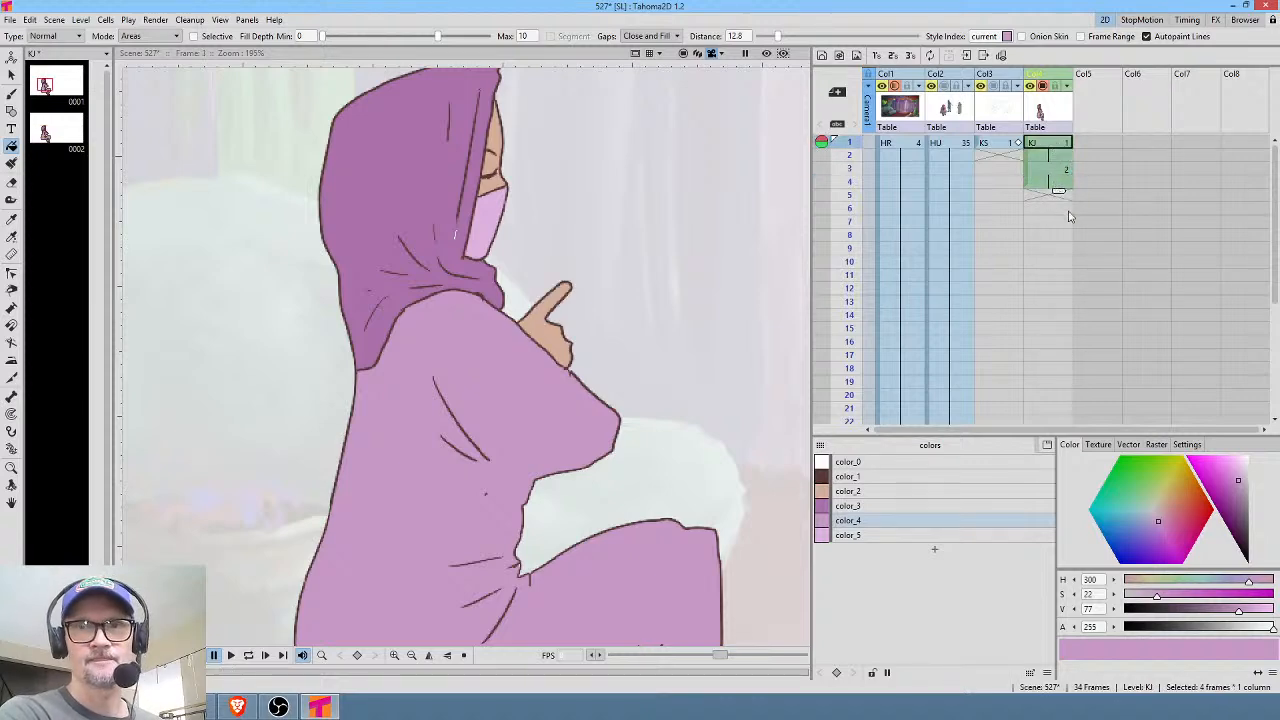
{"action": "left_click_drag", "start_coordinate": [1058, 190], "coordinate": [1056, 312]}
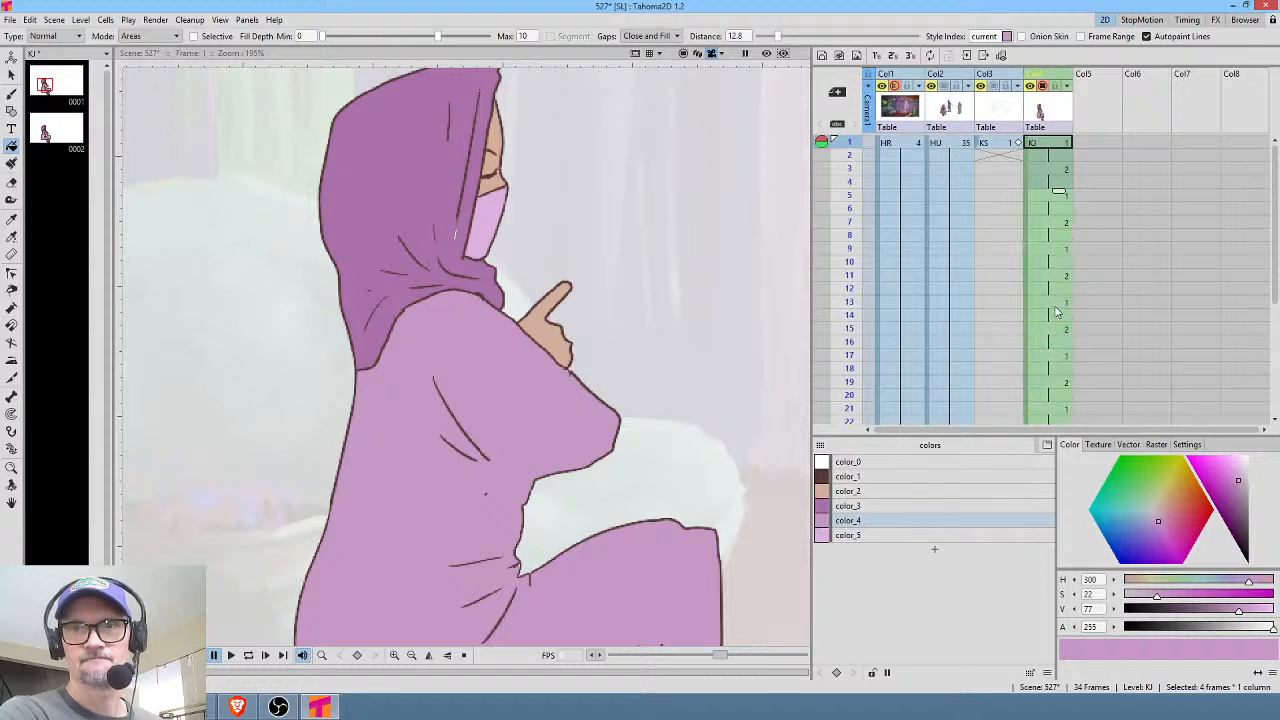
{"action": "scroll", "coordinate": [690, 328], "scroll_direction": "down", "scroll_amount": 4}
{"action": "key", "text": "p"}
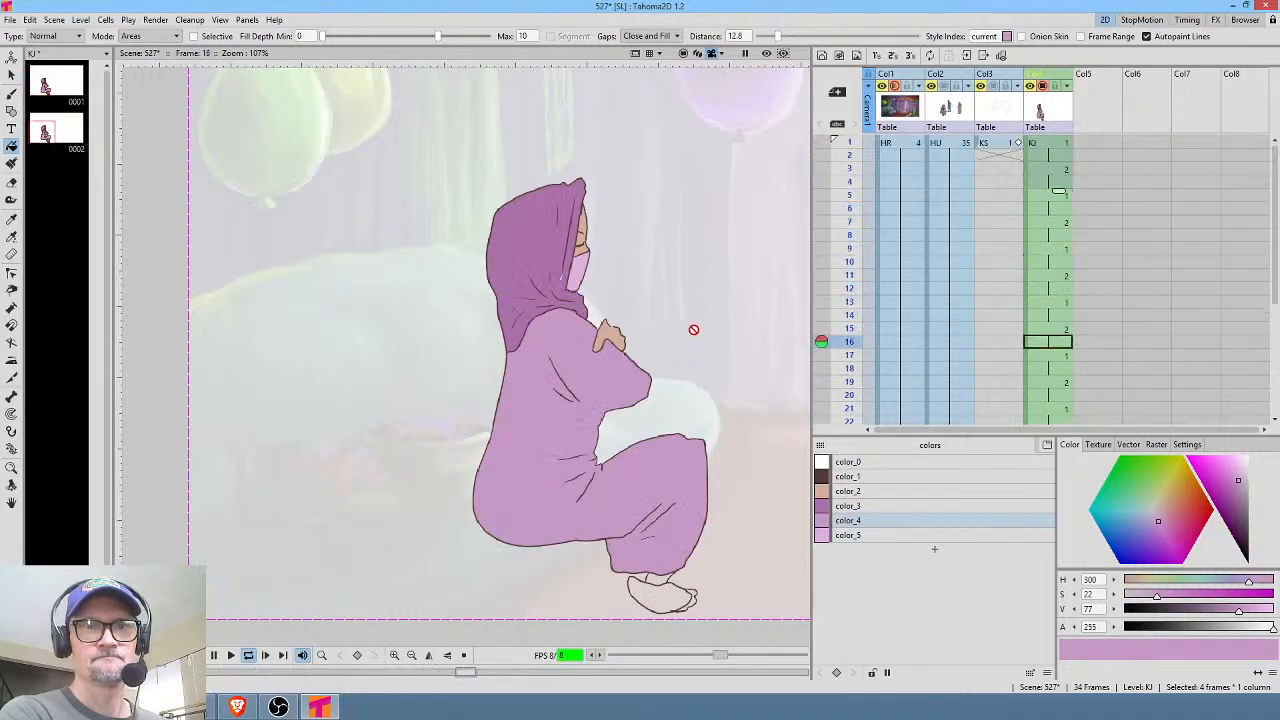
{"action": "scroll", "coordinate": [689, 329], "scroll_direction": "down", "scroll_amount": 2}
{"action": "scroll", "coordinate": [689, 329], "scroll_direction": "up", "scroll_amount": 2}
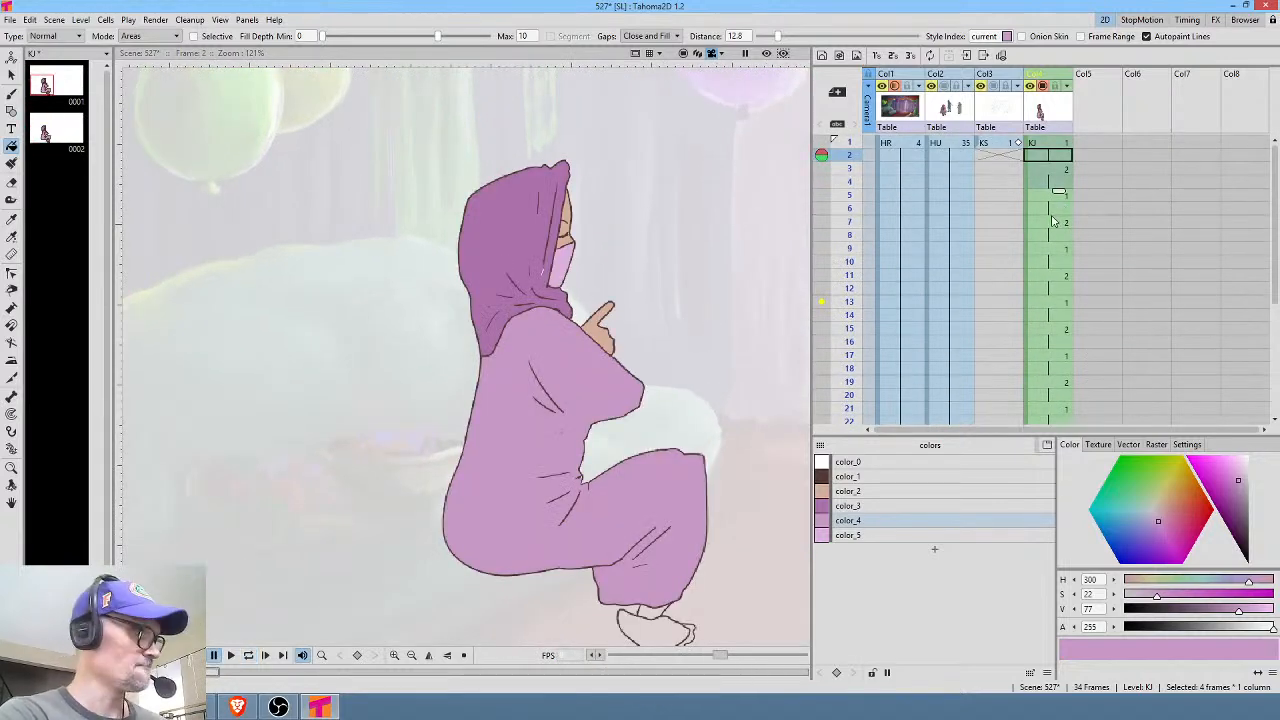
Undo the repetition of the four-frame cycle in the KJ column.
{"action": "left_click", "coordinate": [1052, 221]}
{"action": "key", "text": "ctrl+z"}
{"action": "key", "text": "ctrl+z"}
{"action": "key", "text": "ctrl+z"}
{"action": "key", "text": "ctrl+z"}
{"action": "key", "text": "ctrl+z"}
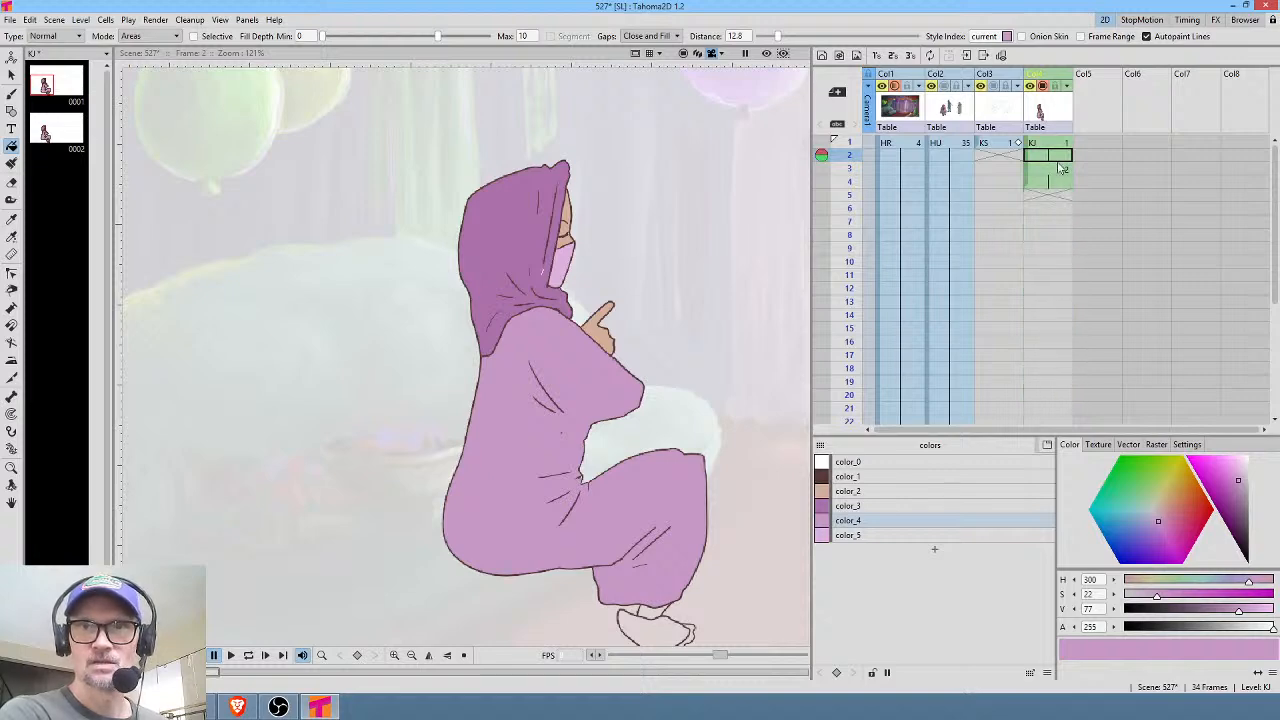
Shorten both KJ drawings to one frame each, repeat the two-frame cycle down the column, and play it back.
{"action": "left_click_drag", "start_coordinate": [1057, 145], "coordinate": [1055, 175]}
{"action": "right_click", "coordinate": [1055, 175]}
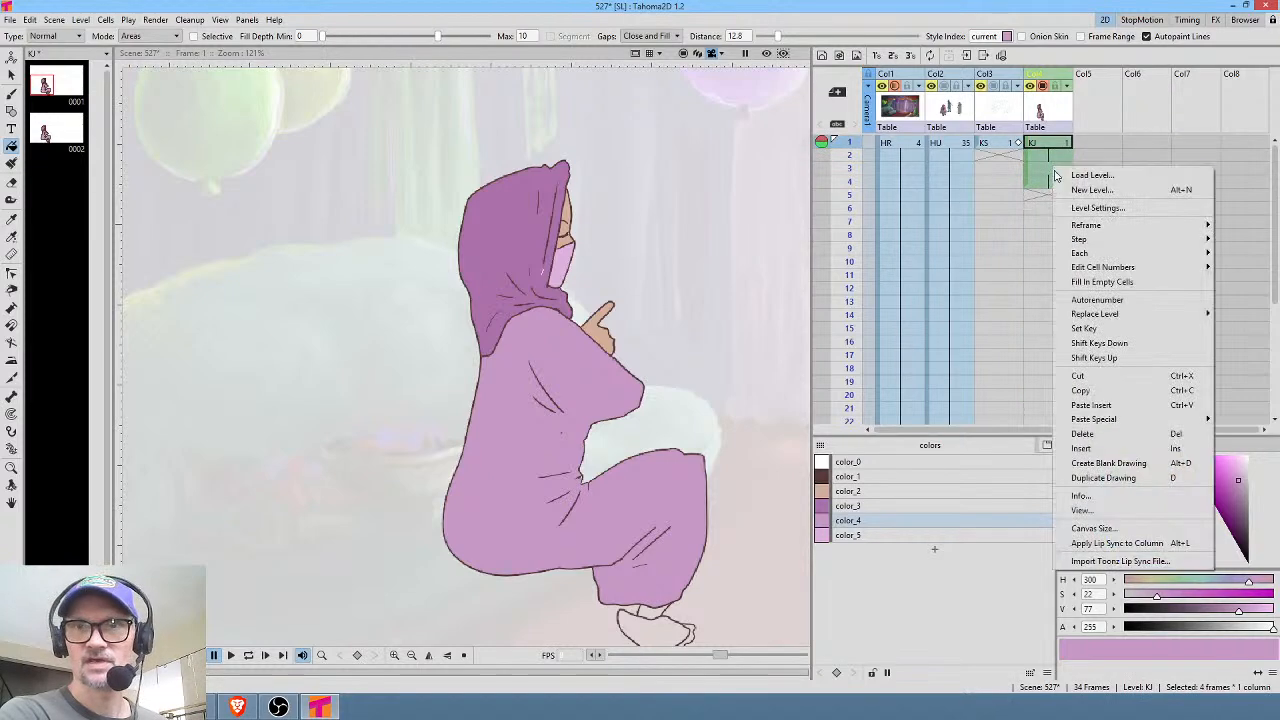
{"action": "left_click", "coordinate": [993, 230]}
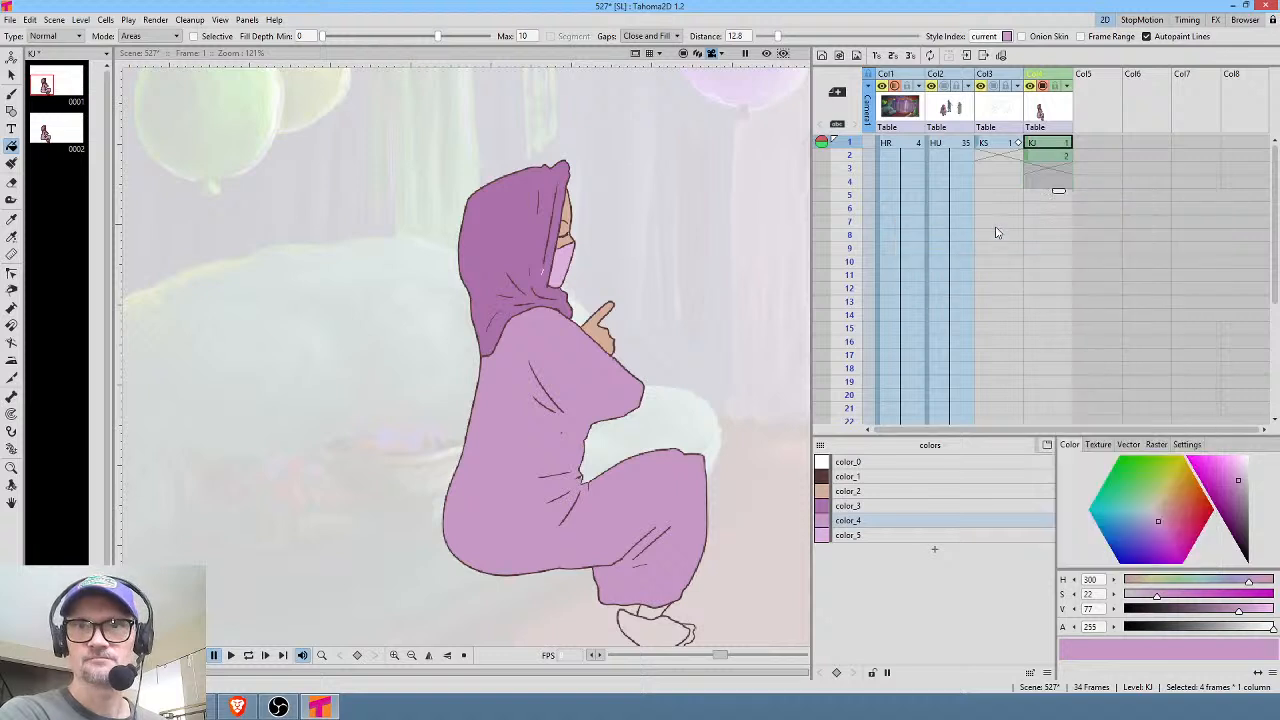
{"action": "left_click_drag", "start_coordinate": [1055, 148], "coordinate": [1067, 283]}
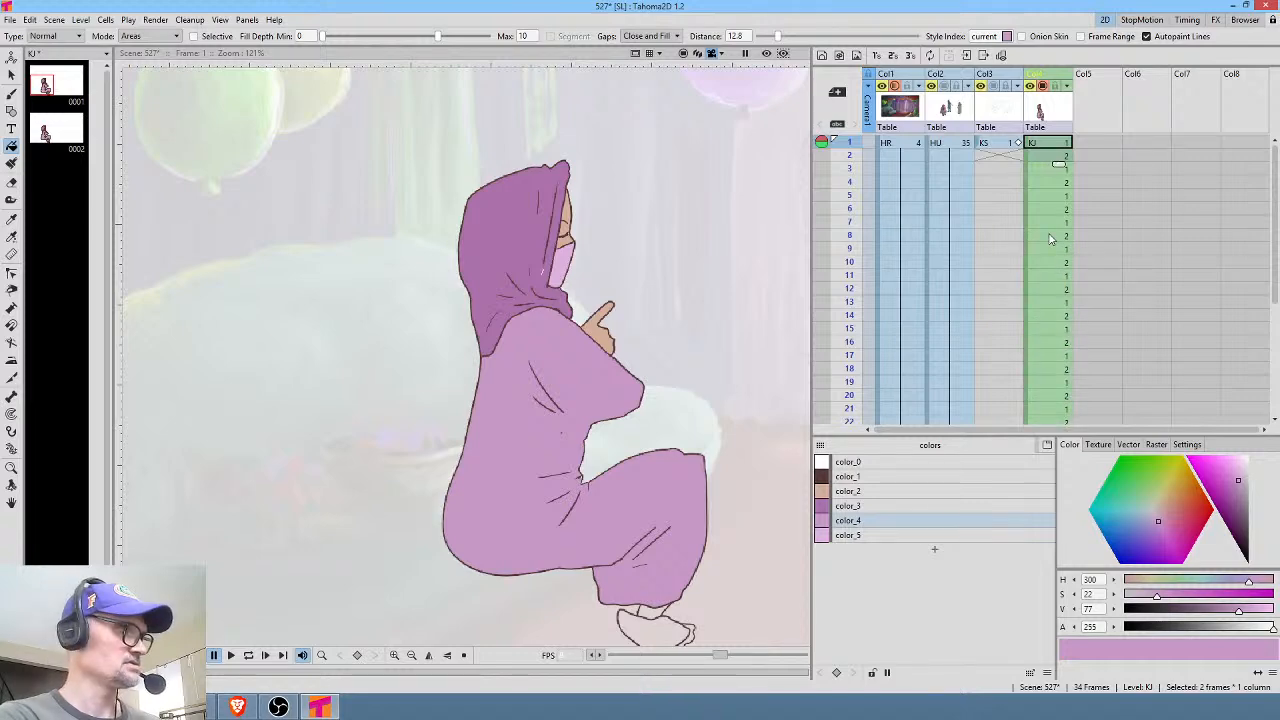
{"action": "key", "text": "l"}
{"action": "scroll", "coordinate": [634, 350], "scroll_direction": "down", "scroll_amount": 2}
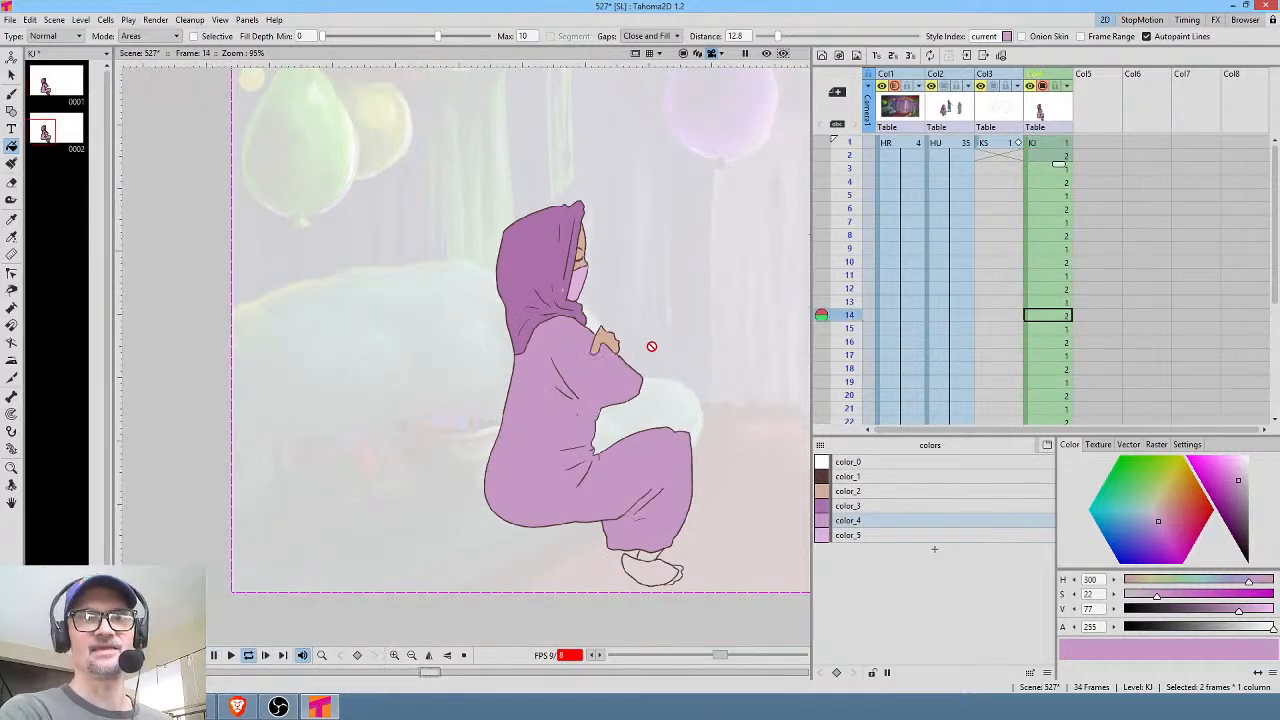
Fill the woman's ankle and toes with the skin tone color_2 in both KJ drawings.
{"action": "left_click", "coordinate": [1052, 147]}
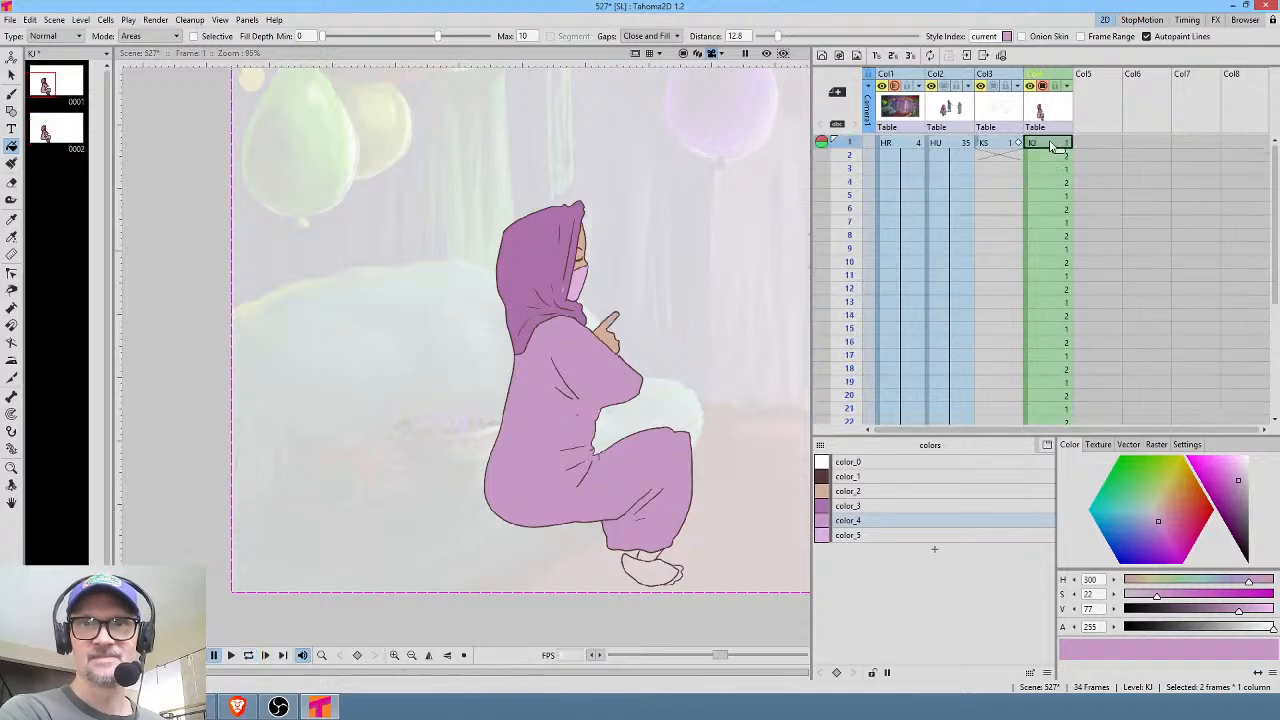
{"action": "scroll", "coordinate": [751, 417], "scroll_direction": "up", "scroll_amount": 2}
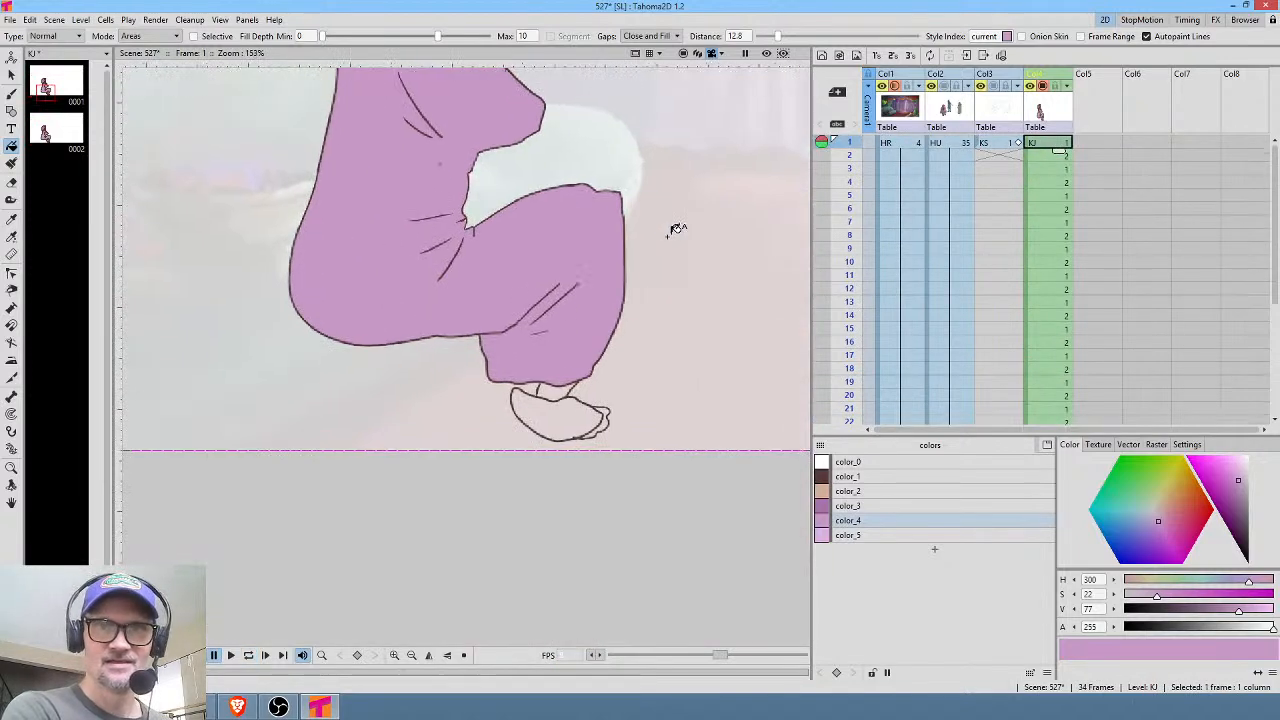
{"action": "left_click", "coordinate": [850, 491]}
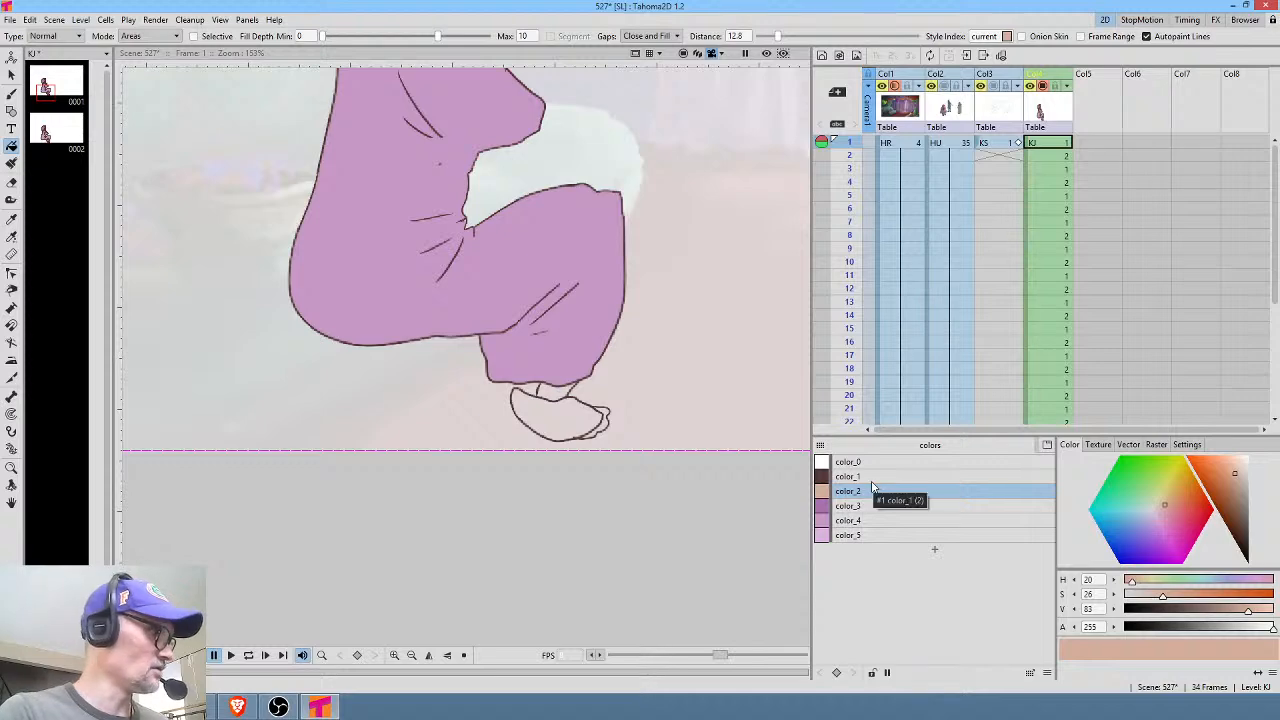
{"action": "left_click", "coordinate": [554, 392]}
{"action": "key", "text": "Down"}
{"action": "left_click", "coordinate": [555, 392]}
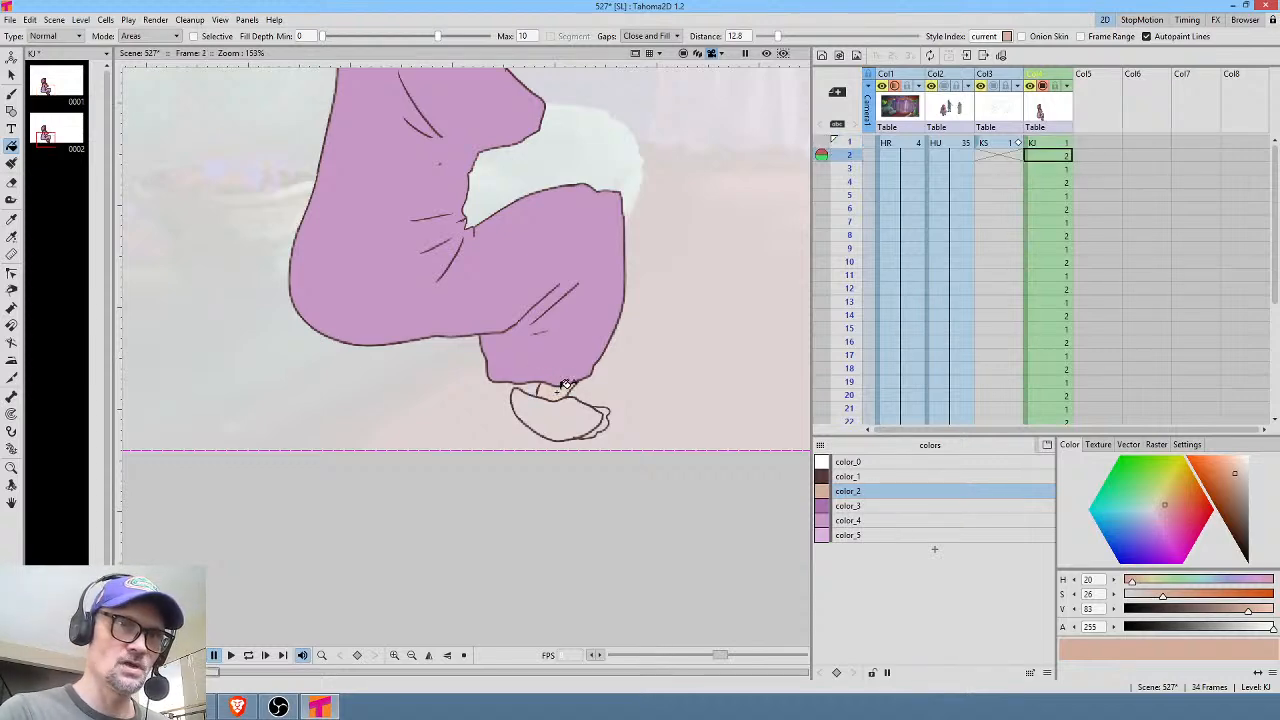
{"action": "left_click", "coordinate": [602, 426]}
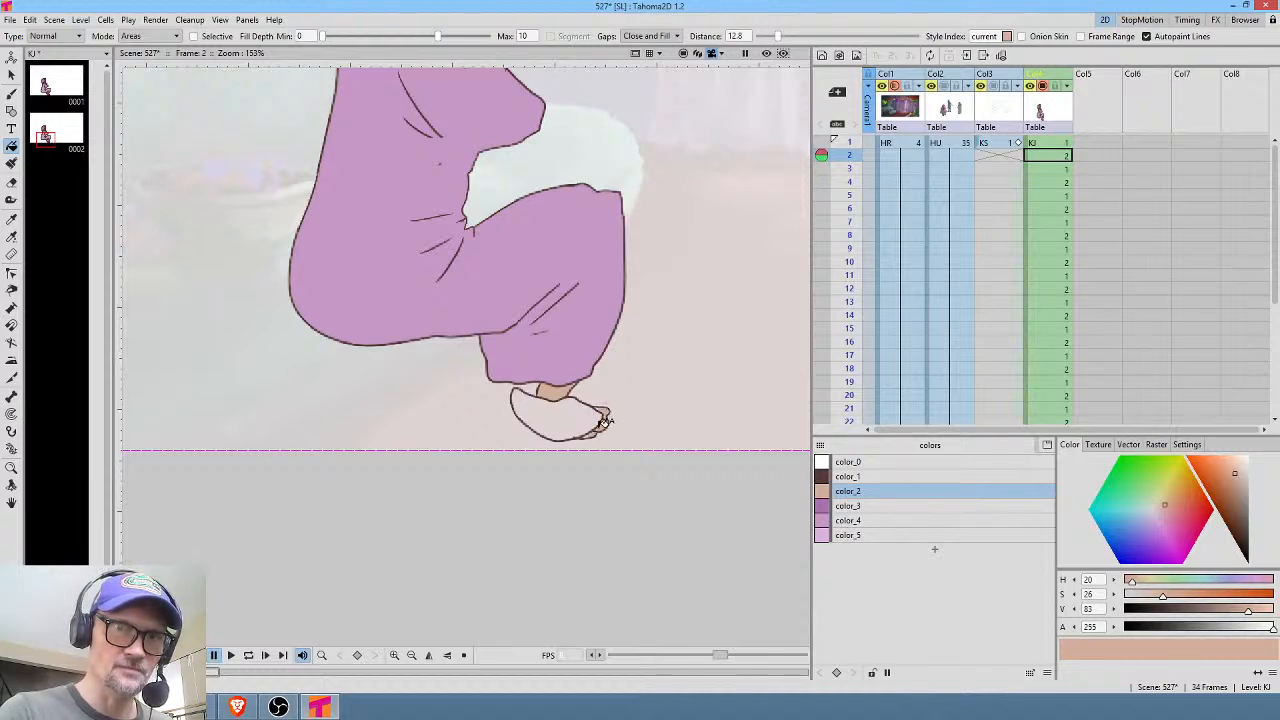
{"action": "key", "text": "Up"}
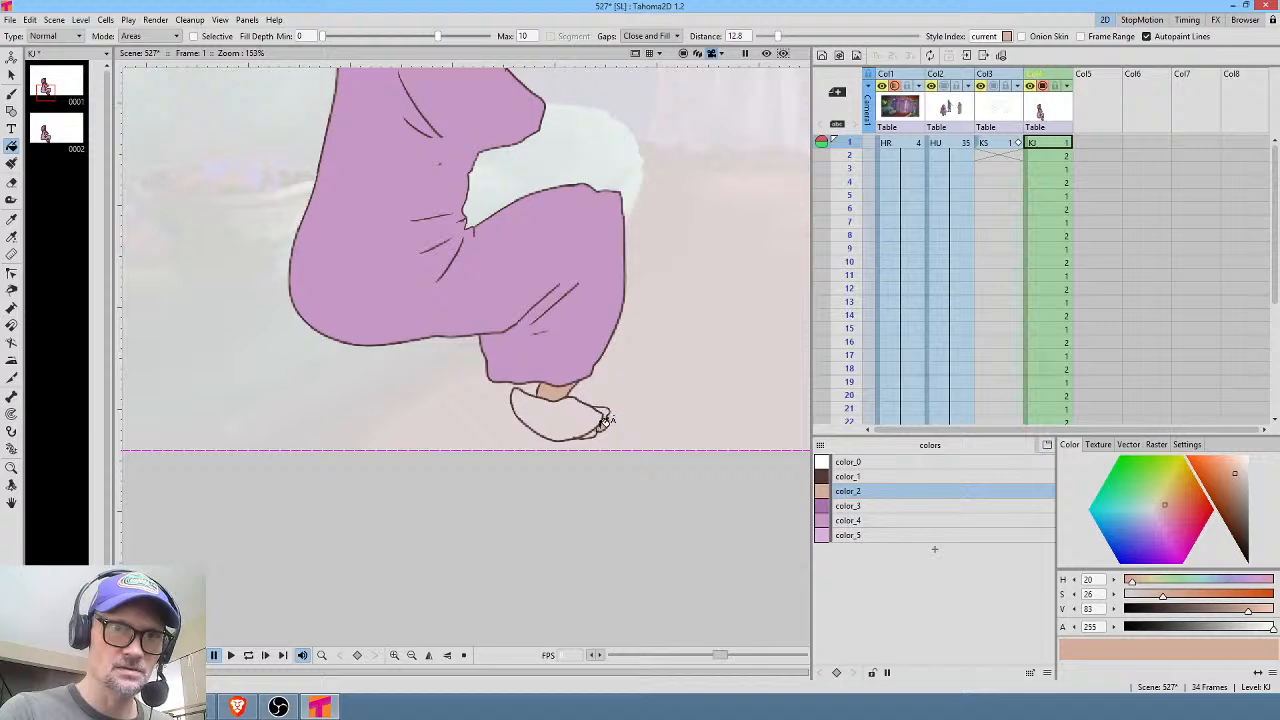
{"action": "left_click", "coordinate": [603, 412]}
{"action": "left_click", "coordinate": [596, 432]}
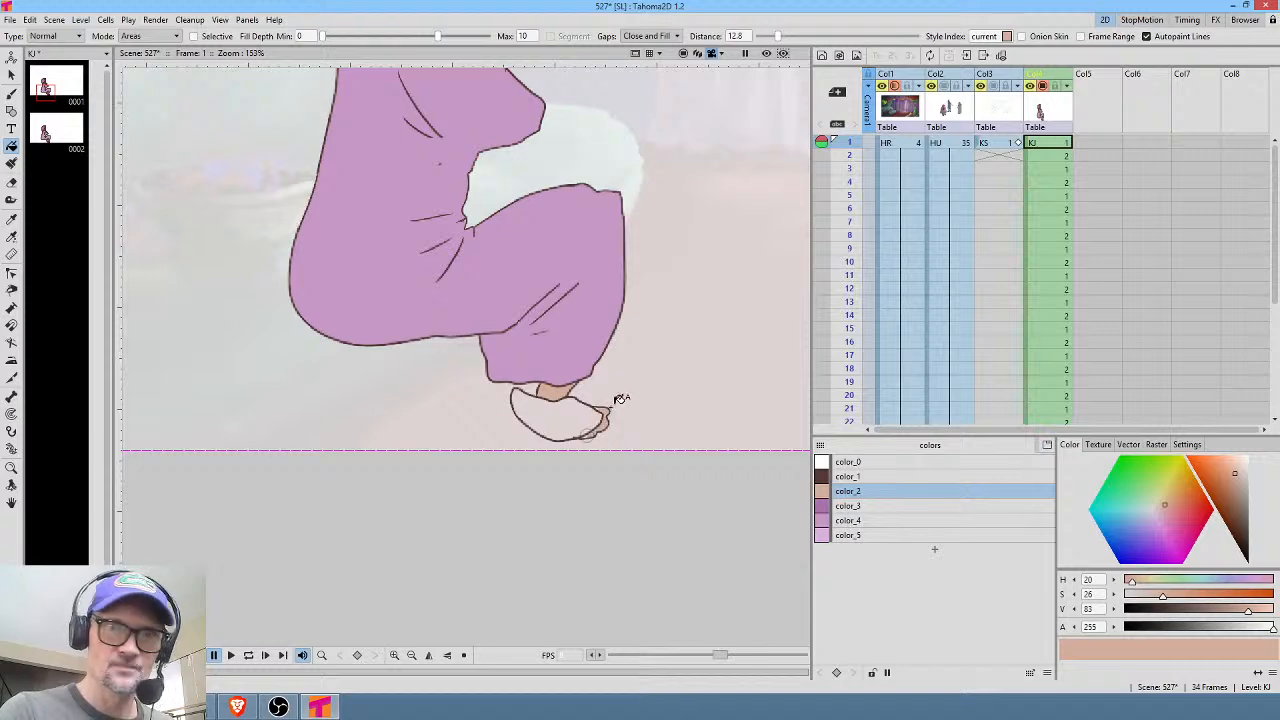
Fill the woman's shoe with the dark brown color_1 in both KJ drawings.
{"action": "left_click", "coordinate": [868, 477]}
{"action": "left_click", "coordinate": [572, 408]}
{"action": "key", "text": "Down"}
{"action": "left_click", "coordinate": [593, 404]}
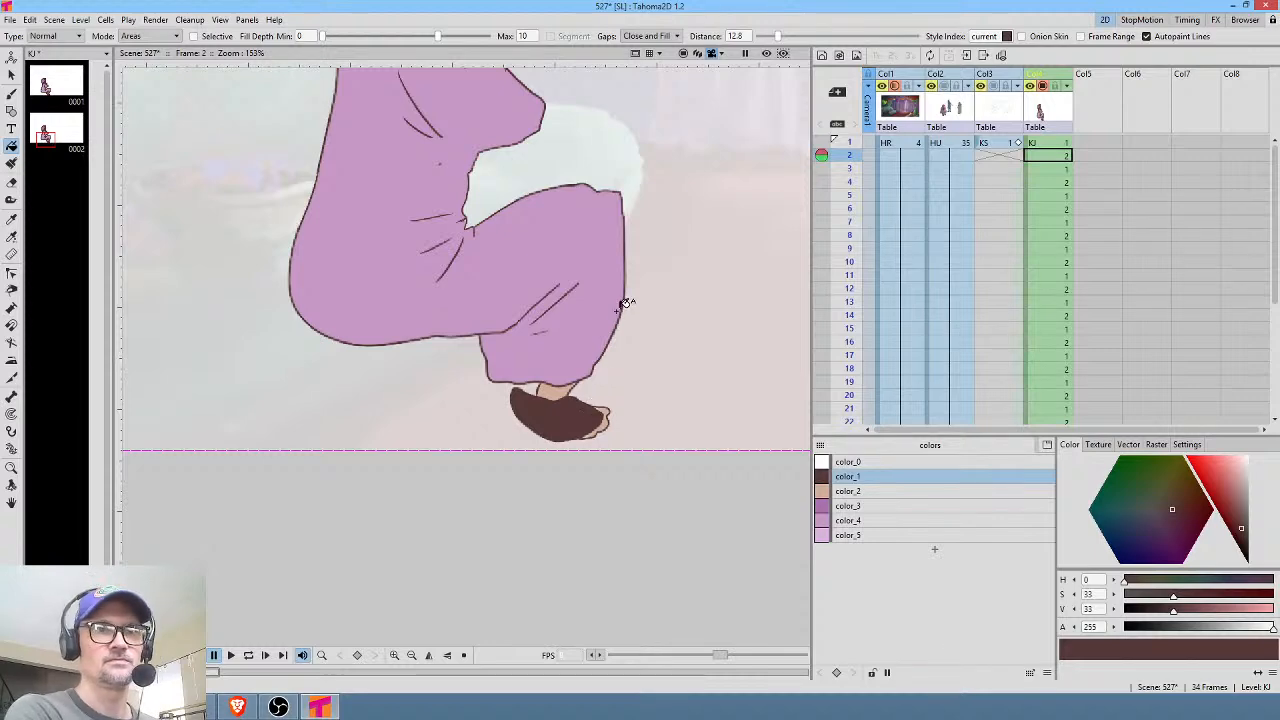
Set the HR background column's opacity to 100% and save the scene.
{"action": "left_click", "coordinate": [921, 87]}
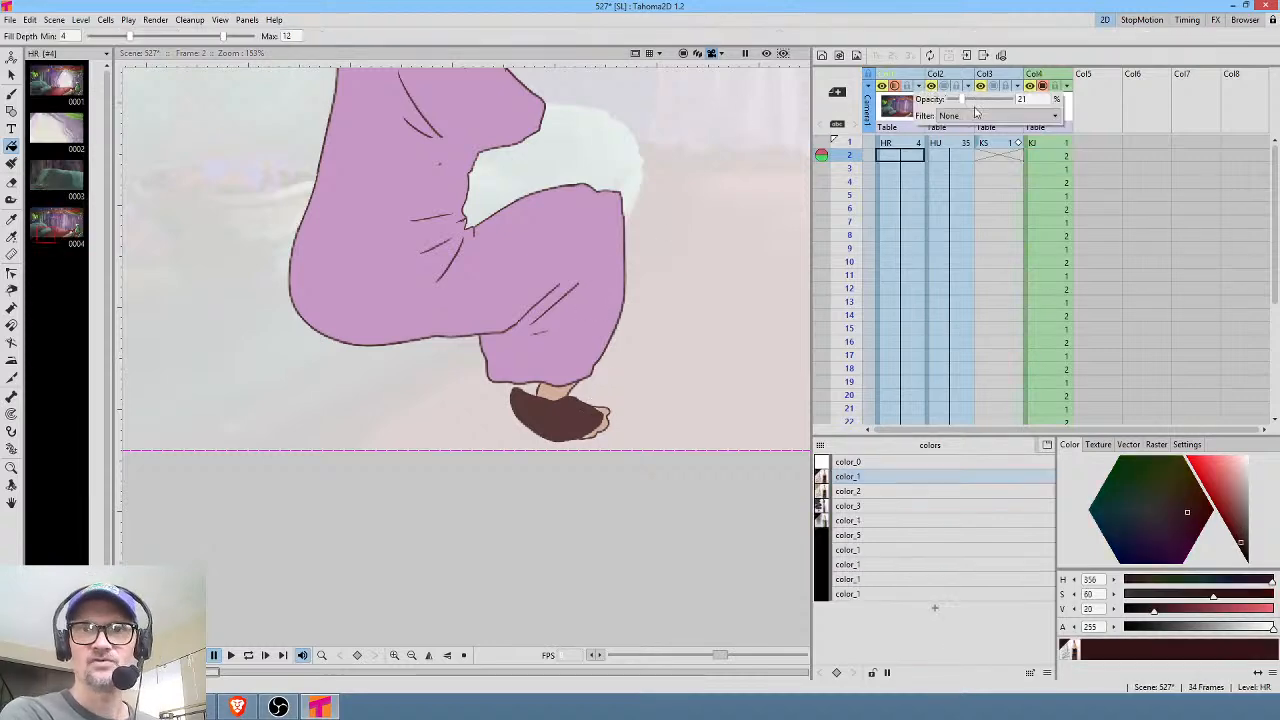
{"action": "left_click_drag", "start_coordinate": [960, 99], "coordinate": [1072, 99]}
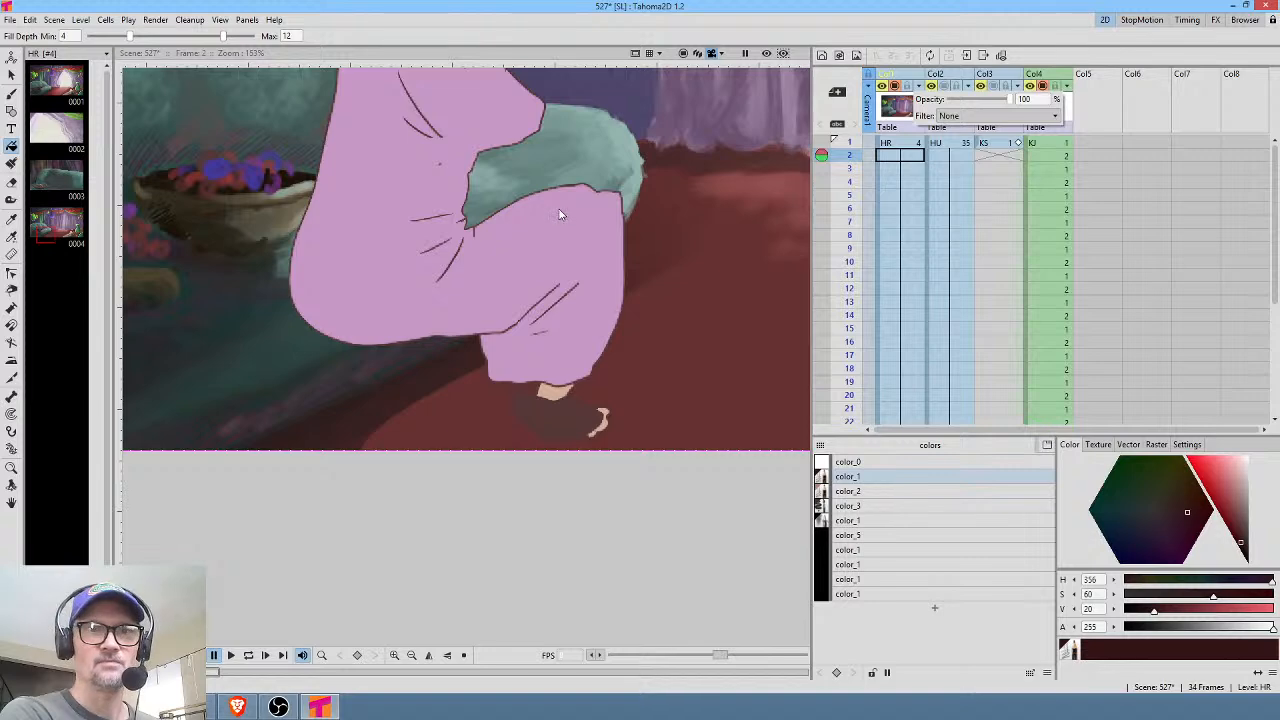
{"action": "scroll", "coordinate": [600, 215], "scroll_direction": "down", "scroll_amount": 4}
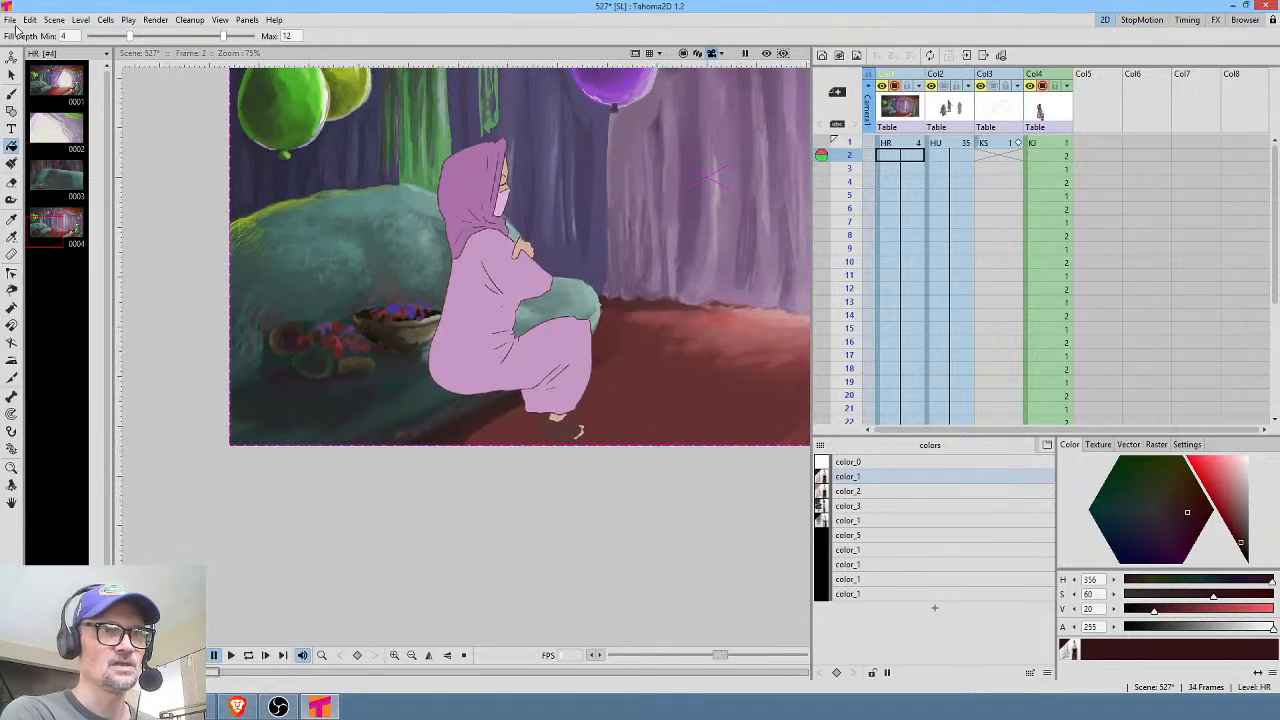
{"action": "left_click", "coordinate": [12, 21]}
{"action": "left_click", "coordinate": [25, 66]}
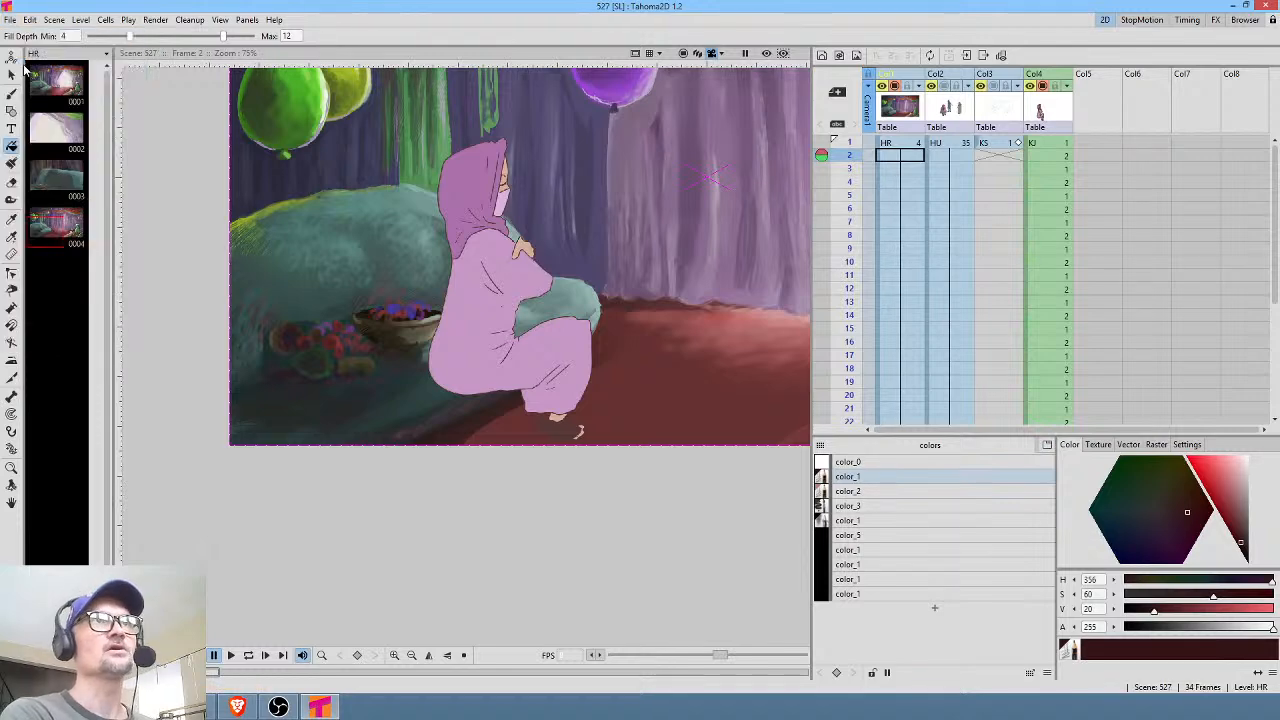
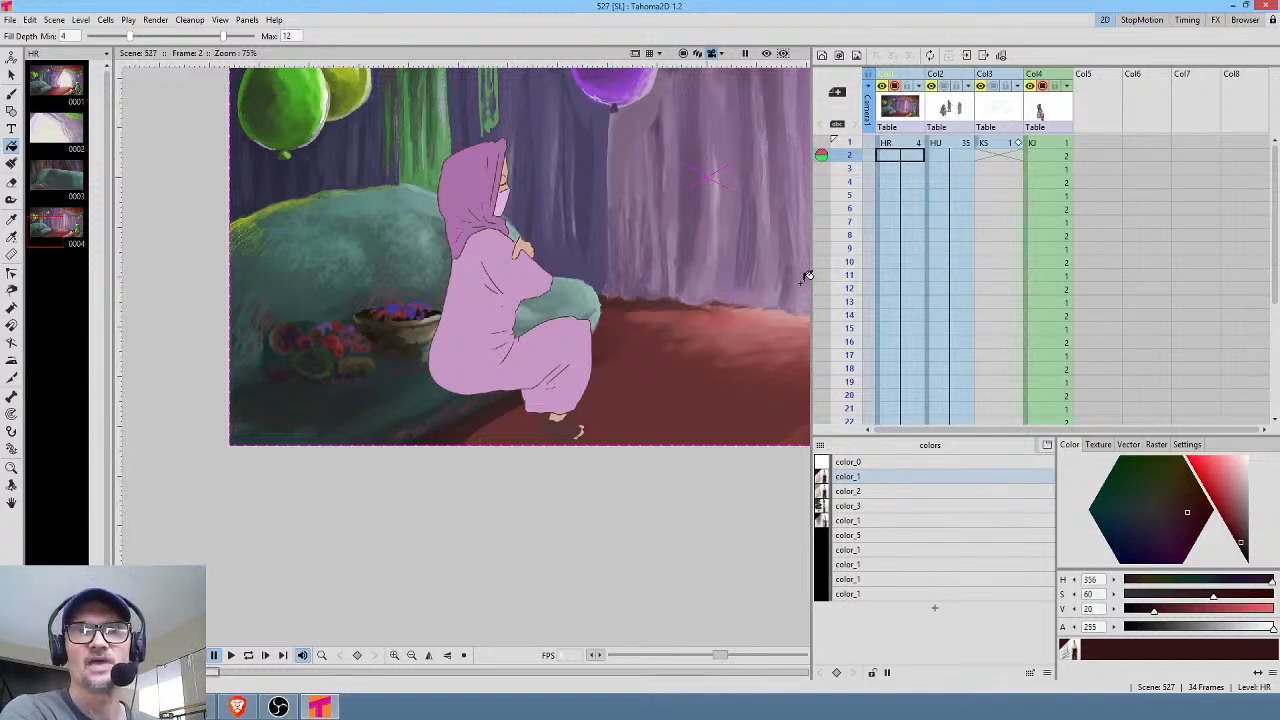
Display the KS storyboard sketch over the background at frame 1.
{"action": "left_click", "coordinate": [1009, 116]}
{"action": "scroll", "coordinate": [690, 210], "scroll_direction": "down", "scroll_amount": 3}
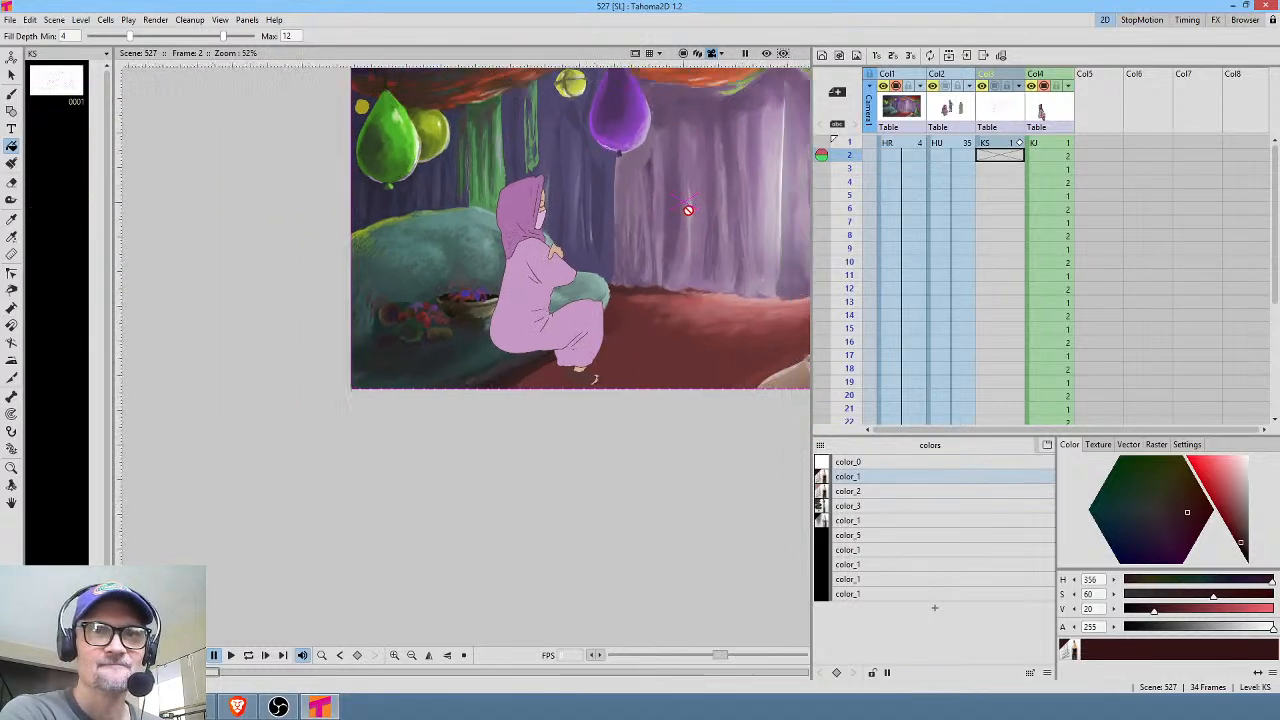
{"action": "left_click_drag", "start_coordinate": [740, 180], "coordinate": [545, 272]}
{"action": "scroll", "coordinate": [545, 272], "scroll_direction": "up", "scroll_amount": 3}
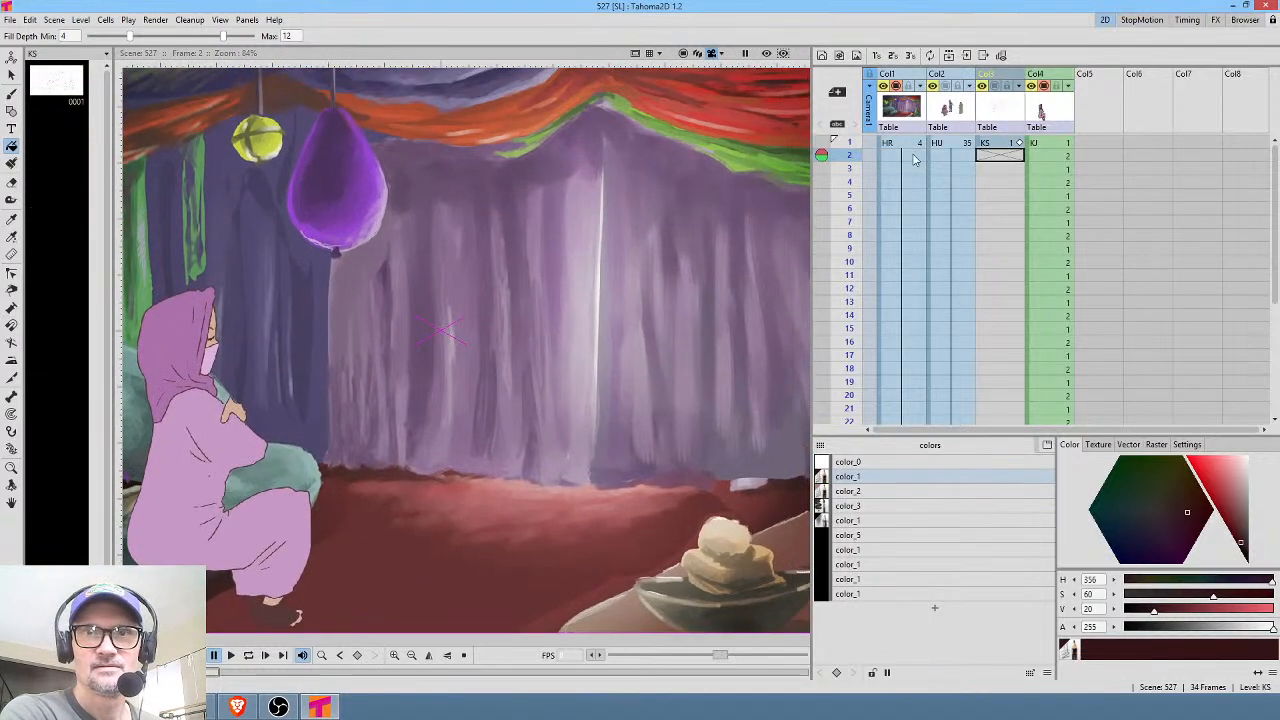
{"action": "left_click", "coordinate": [1008, 144]}
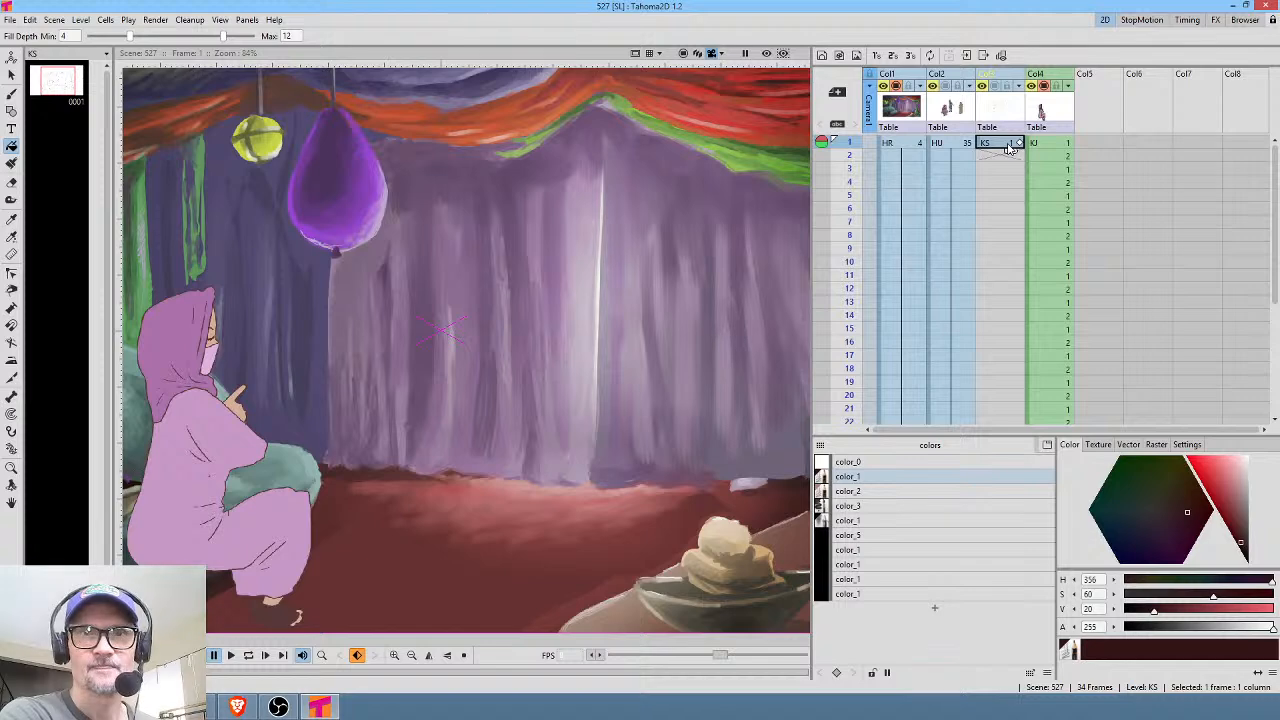
{"action": "left_click", "coordinate": [1018, 88]}
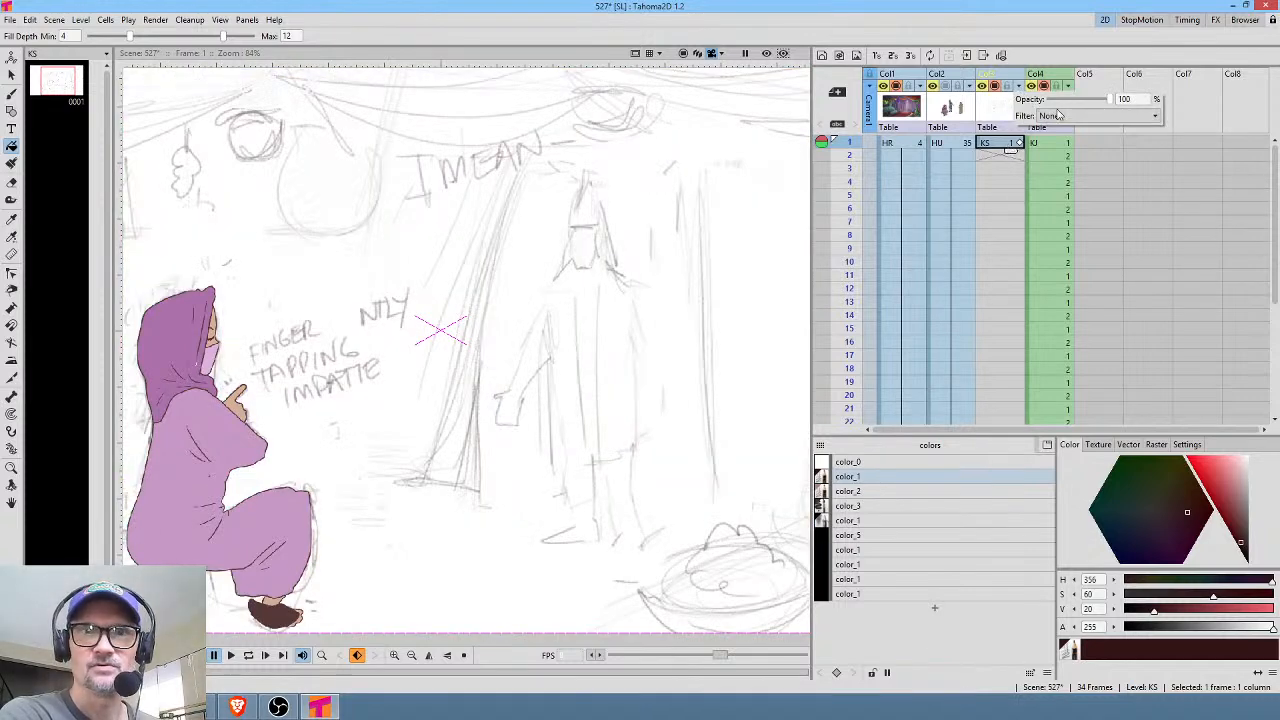
Ink the standing figure's pointed hood outline with the Brush in color_1, in a new drawing at frame 1 of Col5.
{"action": "left_click", "coordinate": [1097, 145]}
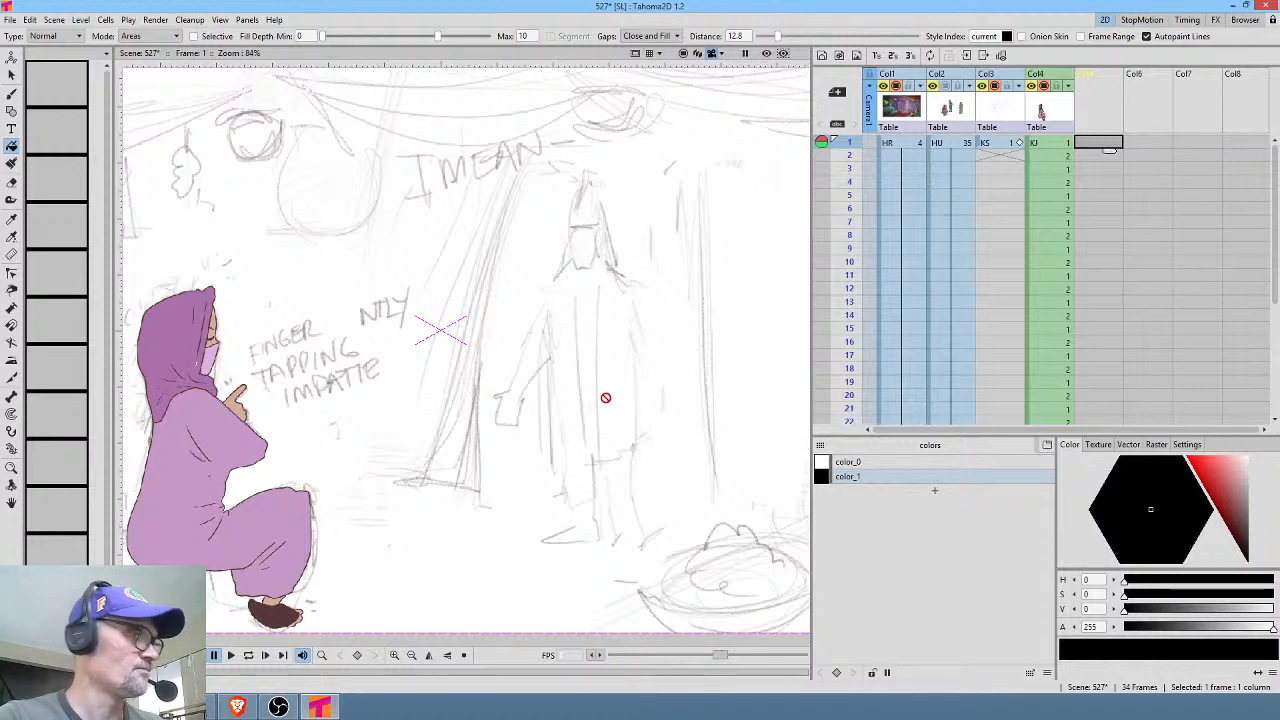
{"action": "key", "text": "b"}
{"action": "left_click_drag", "start_coordinate": [597, 178], "coordinate": [538, 214]}
{"action": "scroll", "coordinate": [538, 214], "scroll_direction": "up", "scroll_amount": 5}
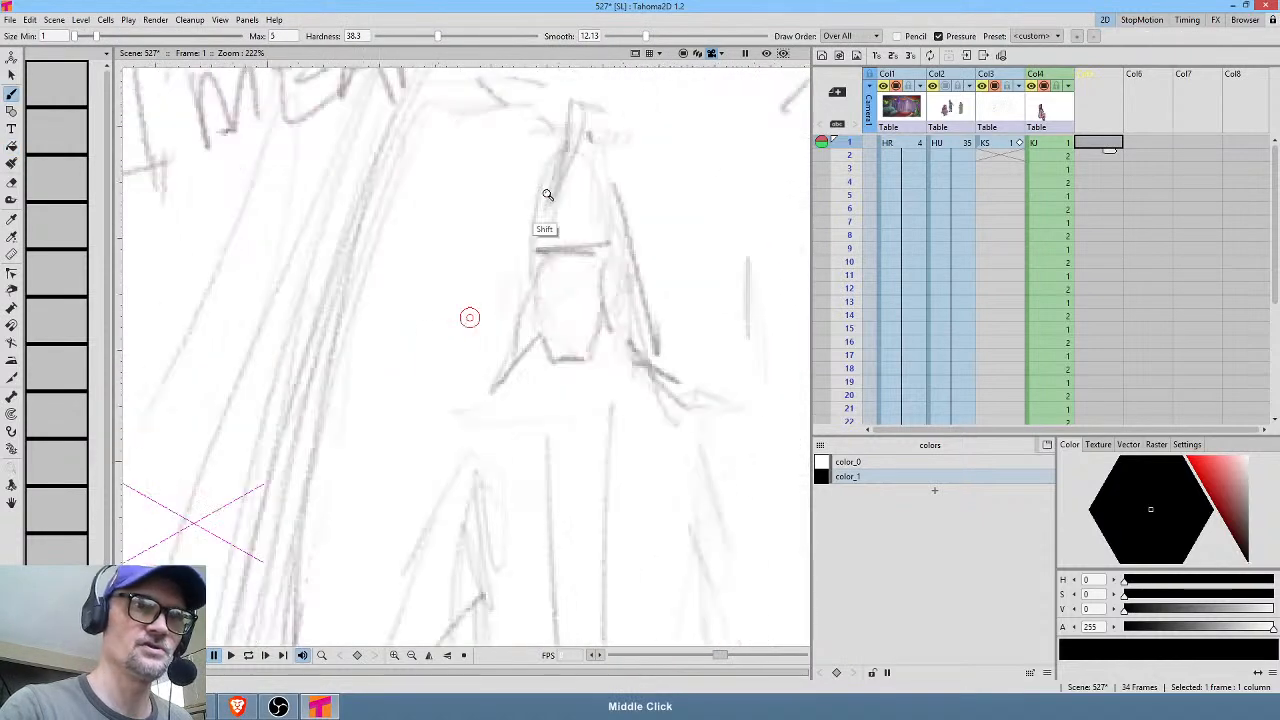
{"action": "mouse_move", "coordinate": [426, 520]}
{"action": "left_mouse_down"}
{"action": "mouse_move", "coordinate": [495, 272]}
{"action": "mouse_move", "coordinate": [529, 281]}
{"action": "mouse_move", "coordinate": [611, 606]}
{"action": "left_mouse_up"}
{"action": "left_click_drag", "start_coordinate": [666, 474], "coordinate": [721, 250]}
{"action": "left_click_drag", "start_coordinate": [480, 287], "coordinate": [426, 470]}
{"action": "left_click_drag", "start_coordinate": [663, 375], "coordinate": [697, 455]}
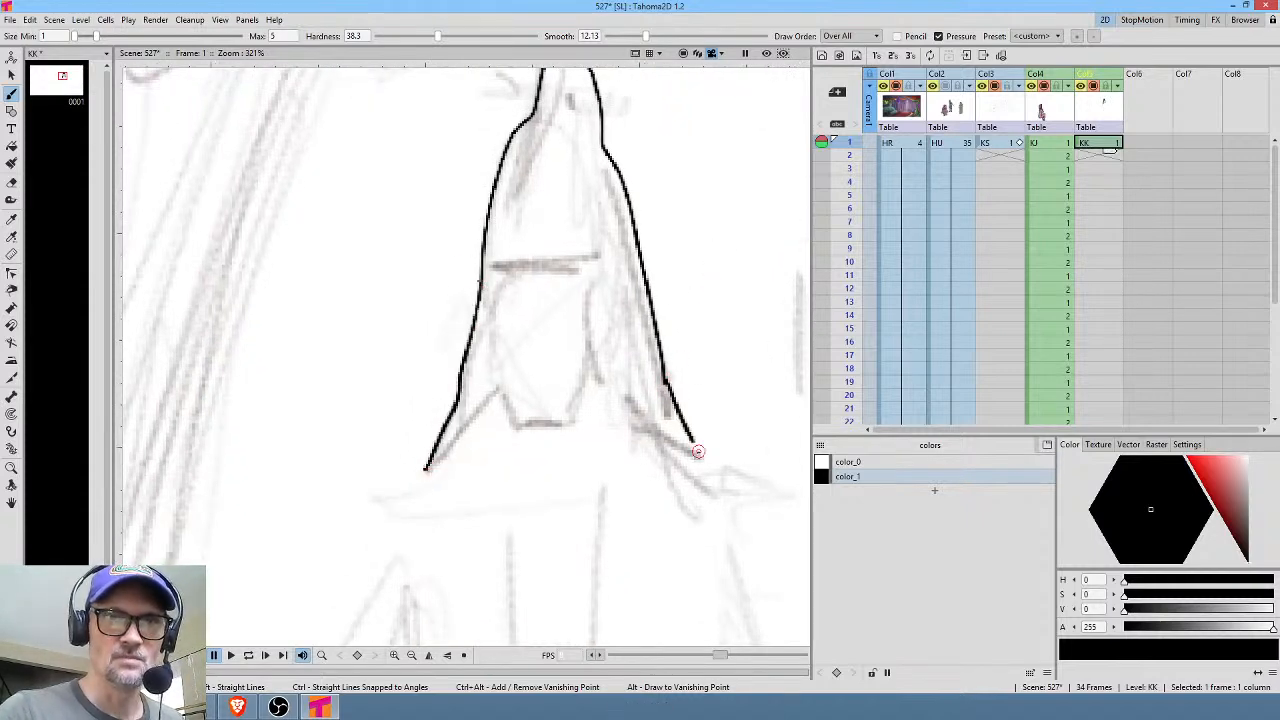
Ink the figure's face covering, the line above it, and a short curved line across the hood's peak.
{"action": "mouse_move", "coordinate": [495, 266]}
{"action": "left_mouse_down"}
{"action": "mouse_move", "coordinate": [556, 282]}
{"action": "mouse_move", "coordinate": [600, 265]}
{"action": "left_mouse_up"}
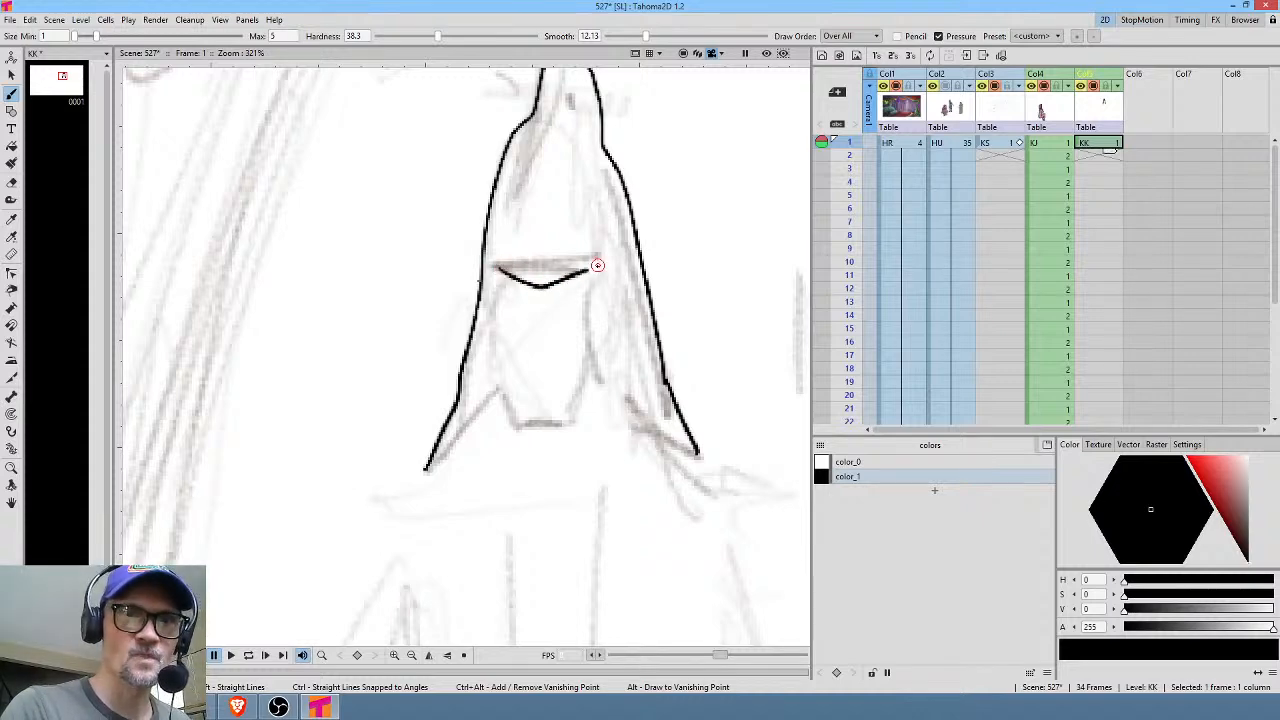
{"action": "mouse_move", "coordinate": [498, 278]}
{"action": "left_mouse_down"}
{"action": "mouse_move", "coordinate": [517, 419]}
{"action": "mouse_move", "coordinate": [563, 420]}
{"action": "mouse_move", "coordinate": [595, 358]}
{"action": "left_mouse_up"}
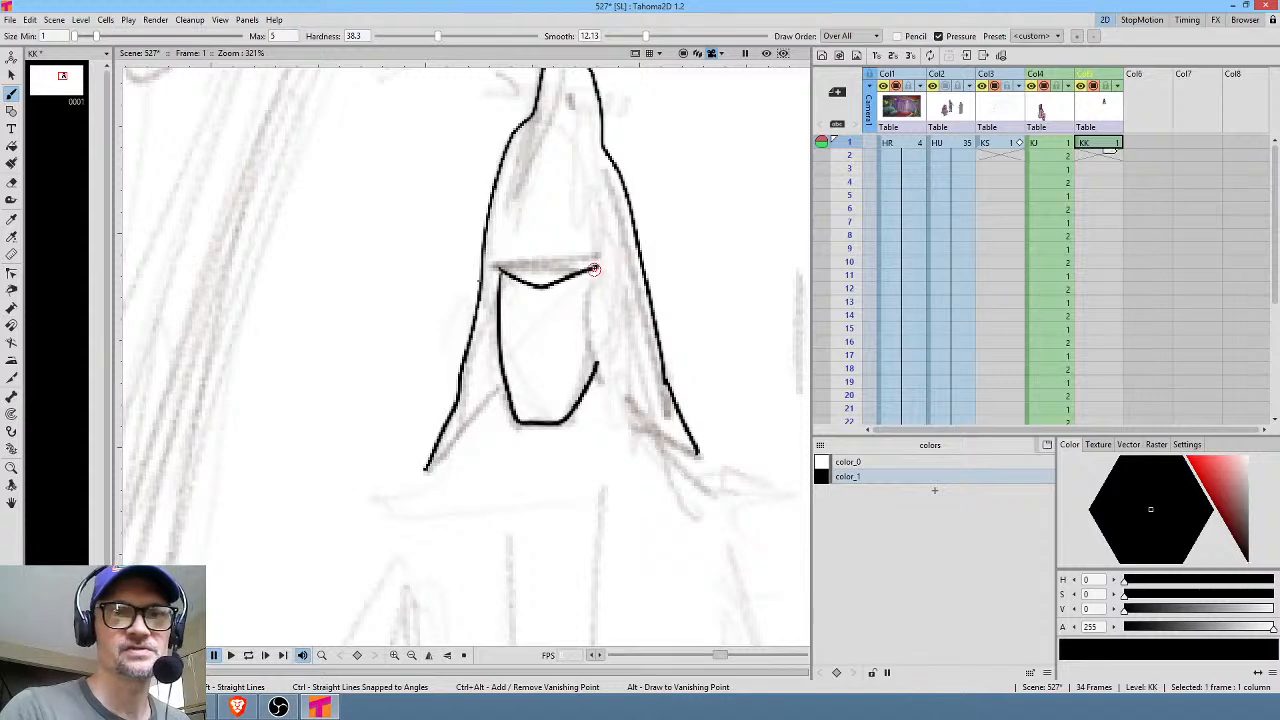
{"action": "left_click_drag", "start_coordinate": [596, 276], "coordinate": [600, 364]}
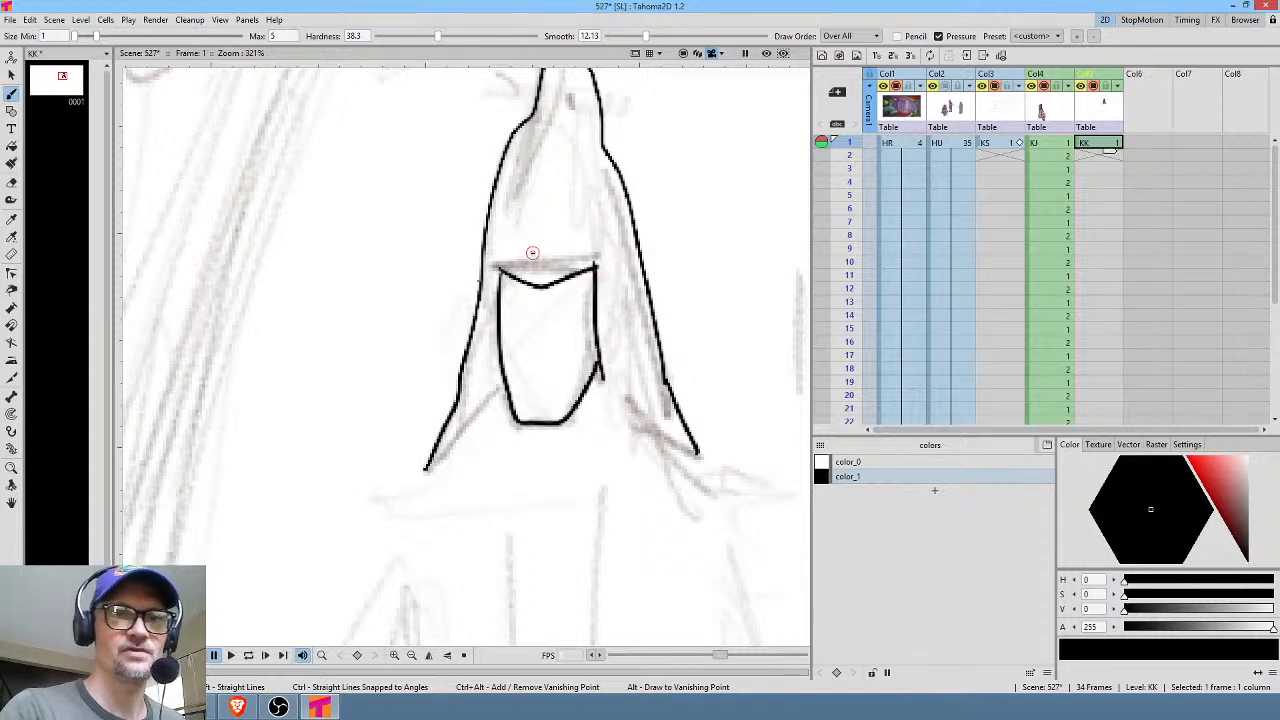
{"action": "left_click_drag", "start_coordinate": [509, 265], "coordinate": [597, 262]}
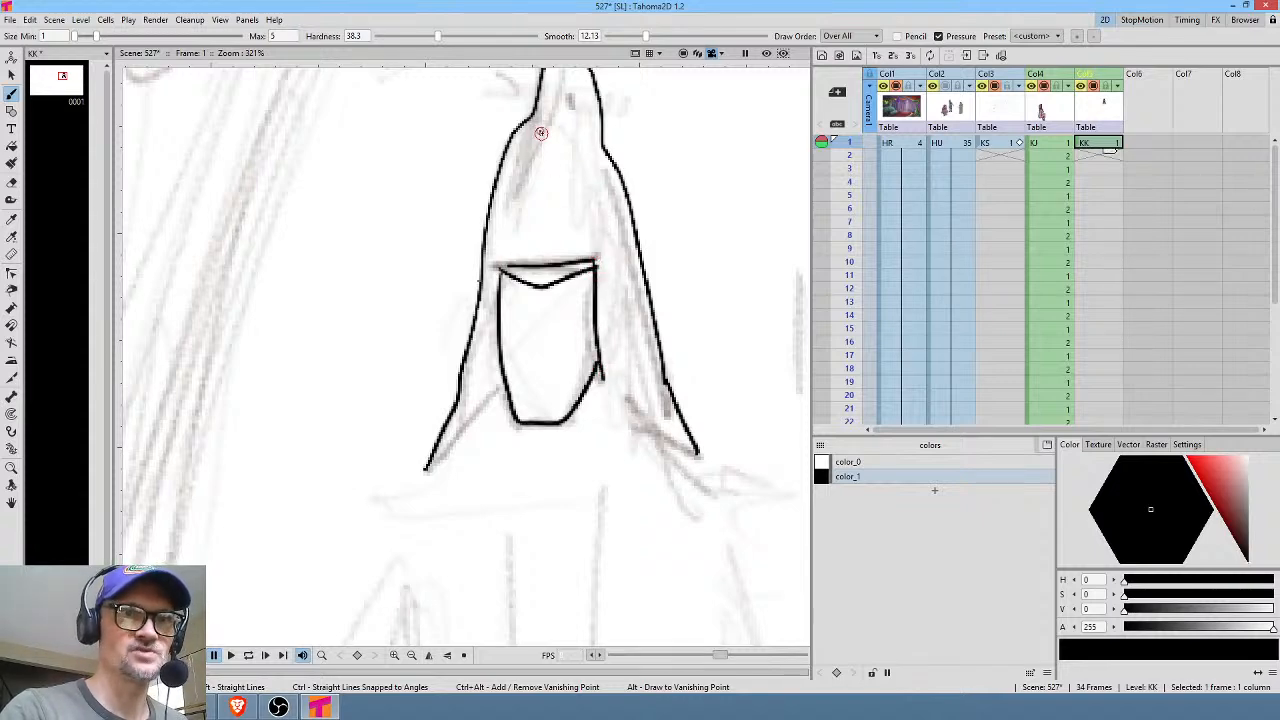
{"action": "left_click_drag", "start_coordinate": [557, 184], "coordinate": [569, 241]}
{"action": "left_click_drag", "start_coordinate": [553, 186], "coordinate": [603, 184]}
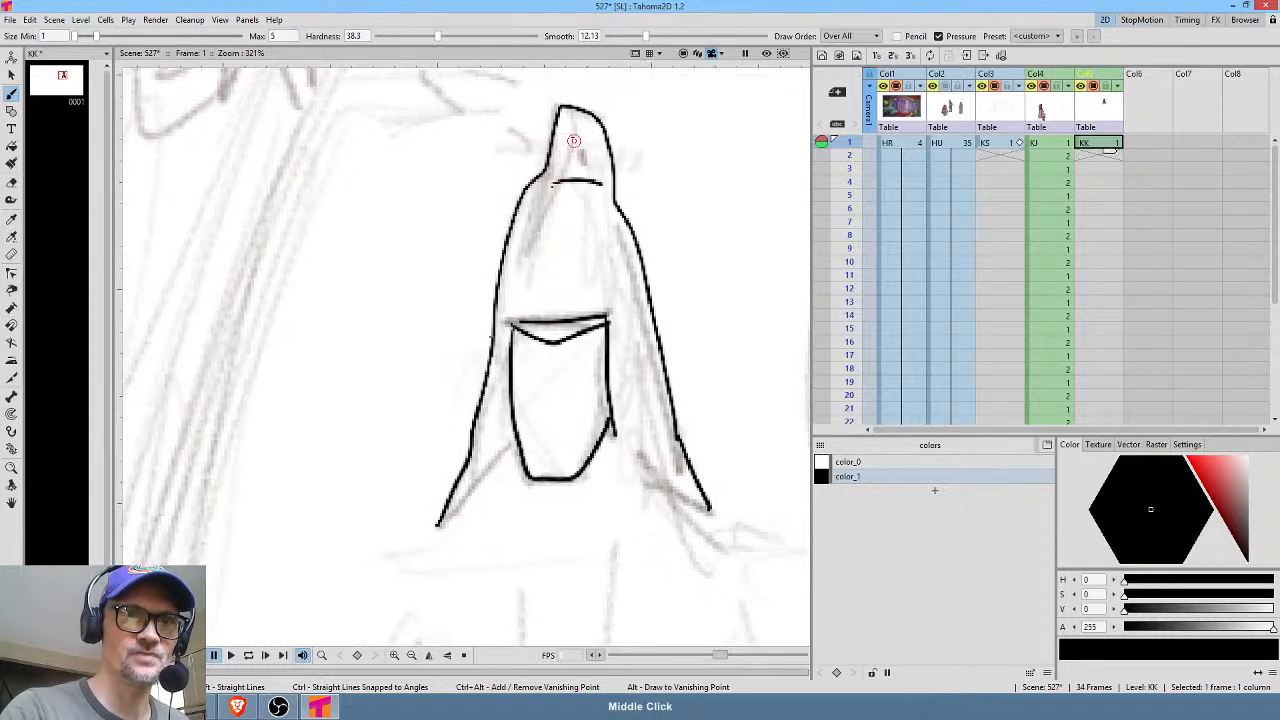
Erase the short lines inside the hood's peak and the lines across the top of the face covering.
{"action": "left_click_drag", "start_coordinate": [570, 119], "coordinate": [569, 165]}
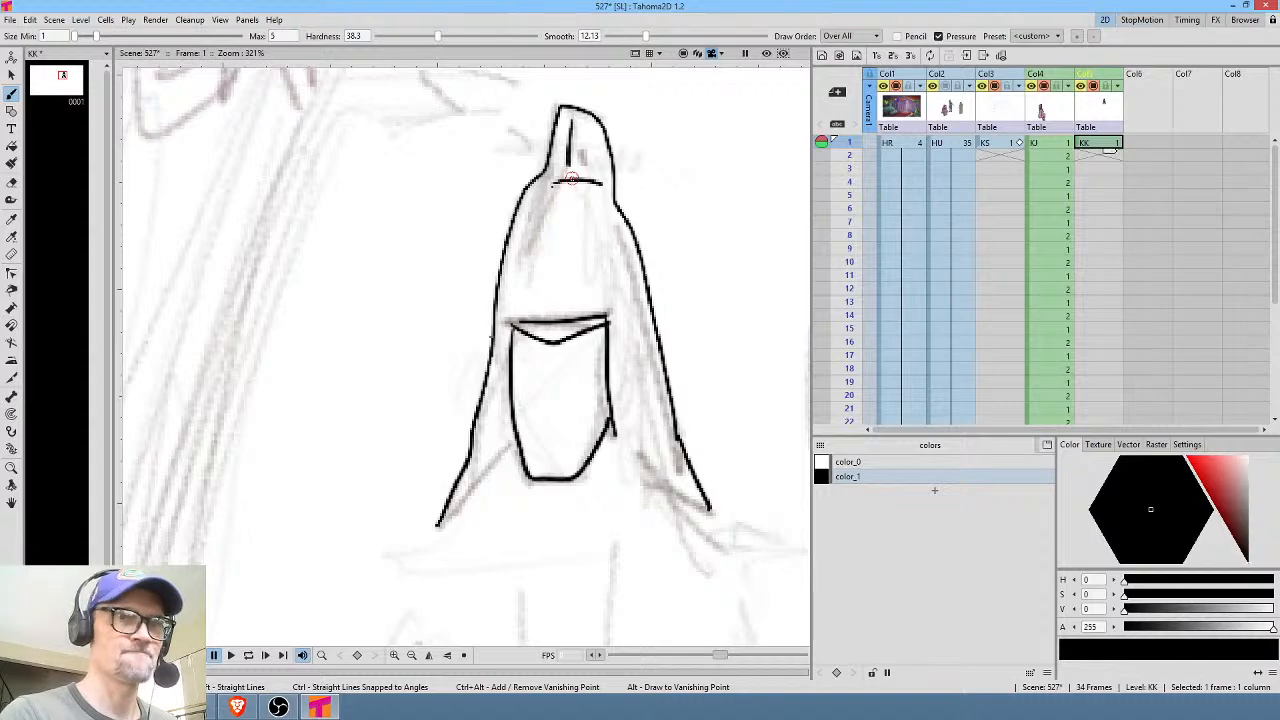
{"action": "key", "text": "e"}
{"action": "mouse_move", "coordinate": [591, 143]}
{"action": "left_mouse_down"}
{"action": "mouse_move", "coordinate": [580, 114]}
{"action": "mouse_move", "coordinate": [620, 145]}
{"action": "left_mouse_up"}
{"action": "mouse_move", "coordinate": [583, 248]}
{"action": "left_mouse_down"}
{"action": "mouse_move", "coordinate": [620, 262]}
{"action": "mouse_move", "coordinate": [530, 295]}
{"action": "mouse_move", "coordinate": [585, 338]}
{"action": "mouse_move", "coordinate": [624, 297]}
{"action": "left_mouse_up"}
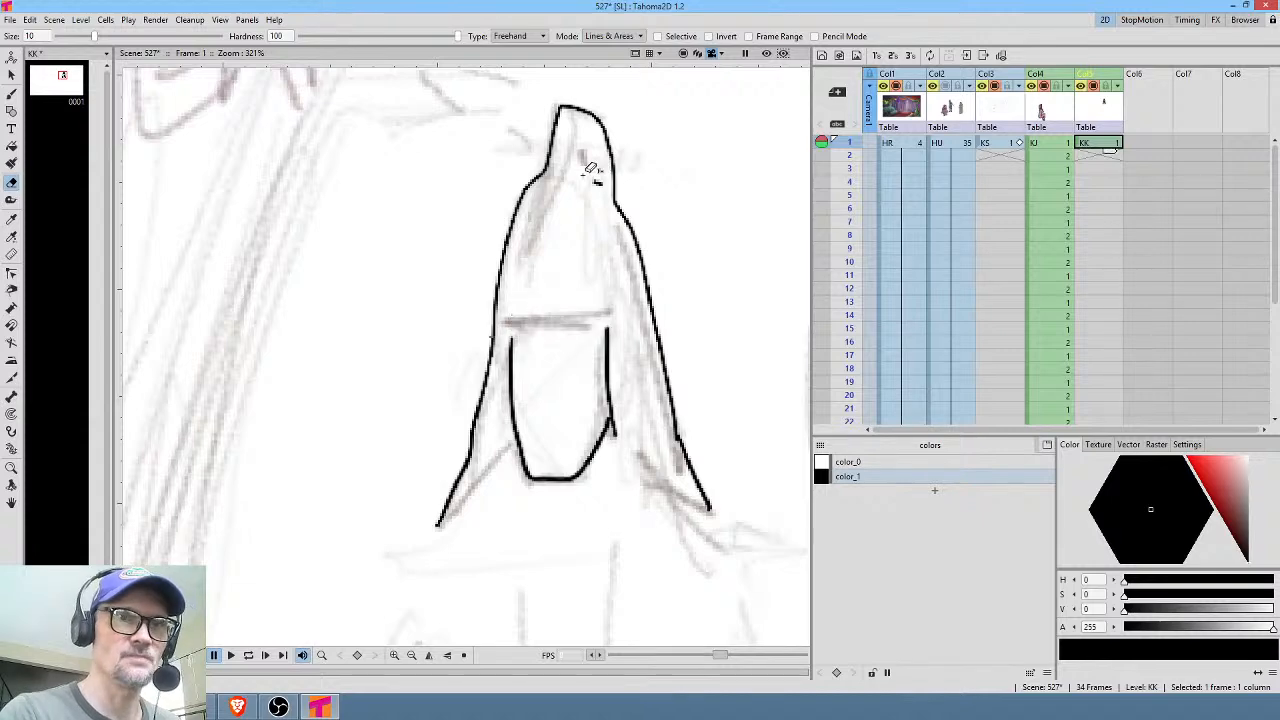
Ink a narrow vertical band down the front of the hood and a curved fold line beside it.
{"action": "key", "text": "b"}
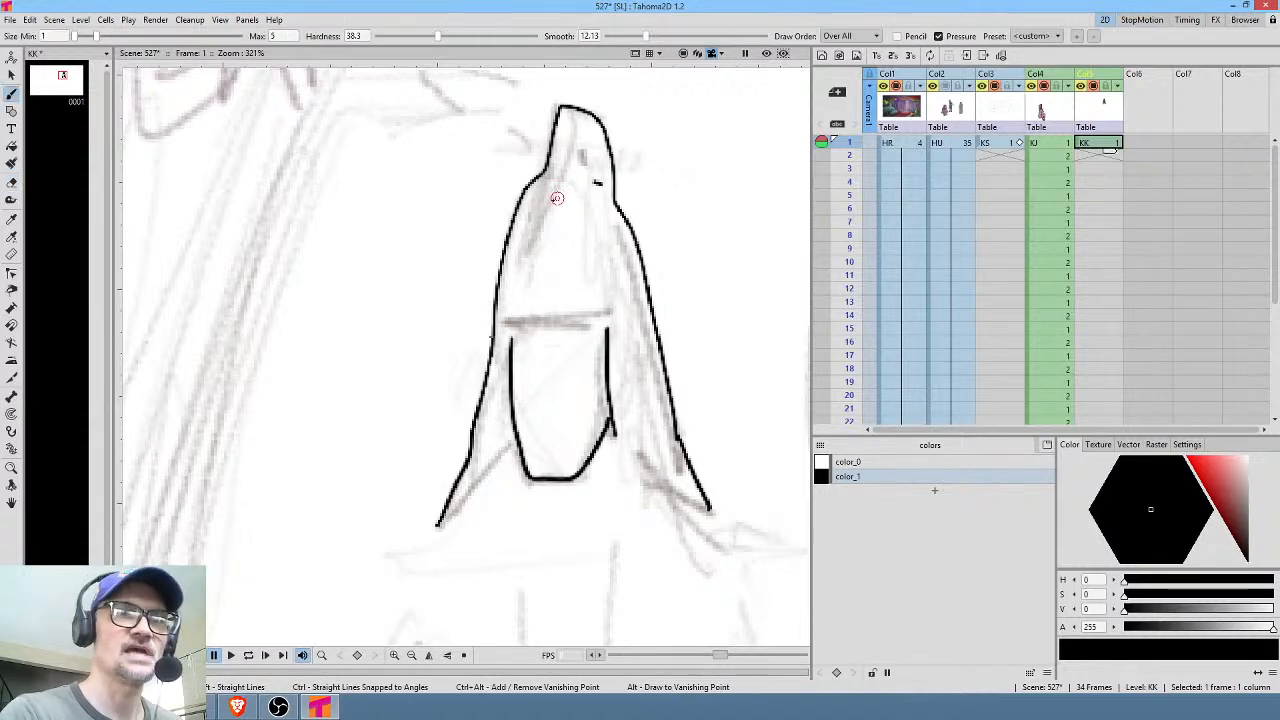
{"action": "mouse_move", "coordinate": [545, 181]}
{"action": "left_mouse_down"}
{"action": "mouse_move", "coordinate": [534, 277]}
{"action": "mouse_move", "coordinate": [542, 294]}
{"action": "mouse_move", "coordinate": [569, 294]}
{"action": "mouse_move", "coordinate": [590, 118]}
{"action": "left_mouse_up"}
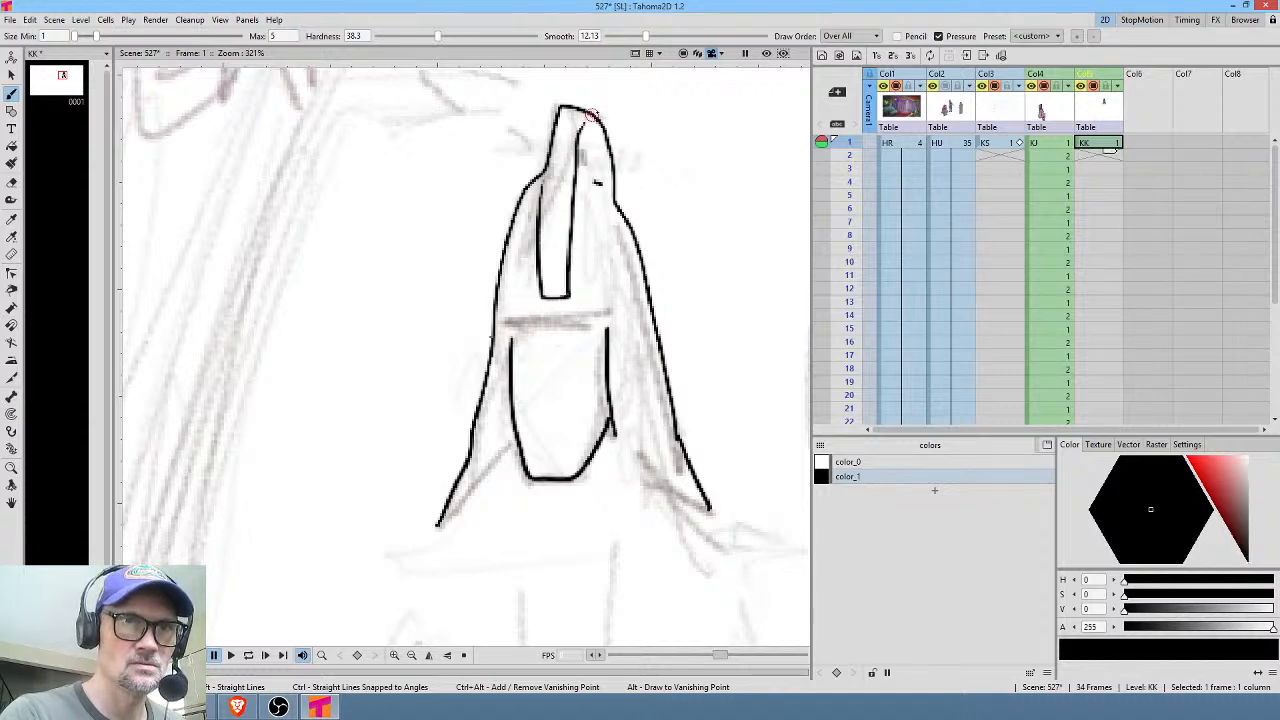
{"action": "mouse_move", "coordinate": [580, 295]}
{"action": "left_mouse_down"}
{"action": "mouse_move", "coordinate": [591, 212]}
{"action": "mouse_move", "coordinate": [612, 196]}
{"action": "left_mouse_up"}
Erase the upper part of the hood's right outline, from the peak down toward the shoulder.
{"action": "key", "text": "a"}
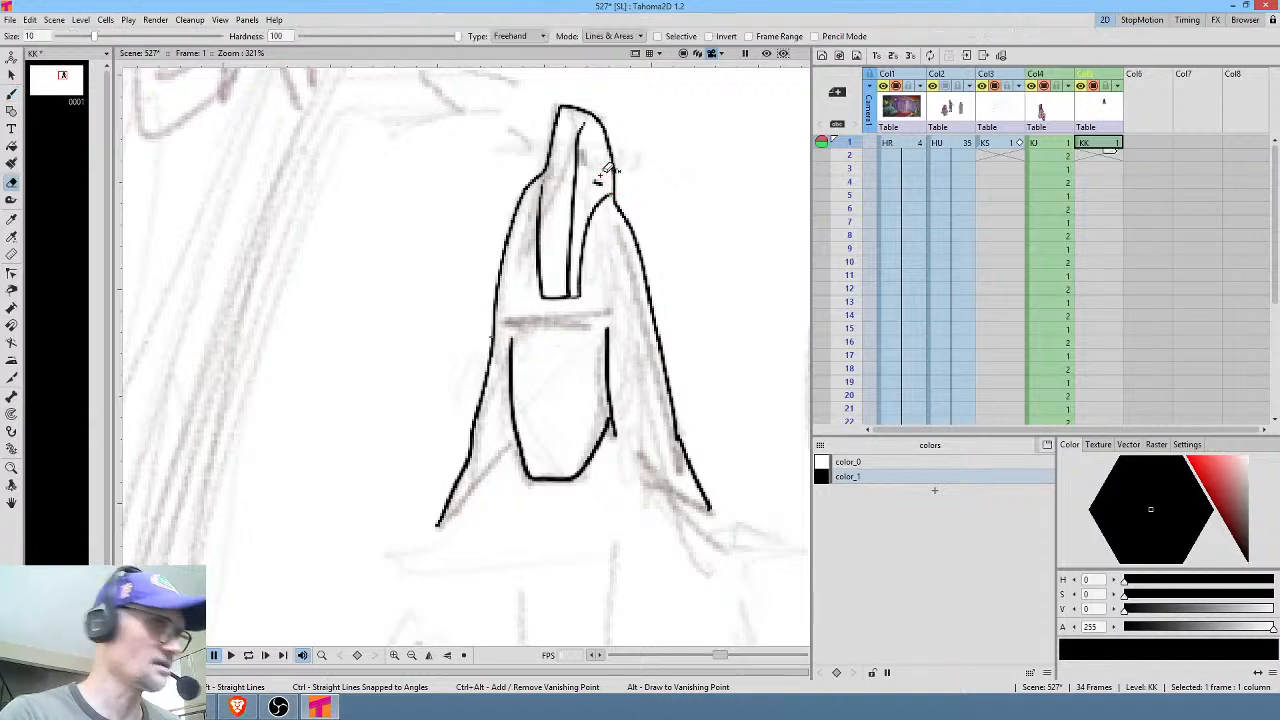
{"action": "mouse_move", "coordinate": [634, 185]}
{"action": "left_mouse_down"}
{"action": "mouse_move", "coordinate": [674, 244]}
{"action": "mouse_move", "coordinate": [615, 195]}
{"action": "left_mouse_up"}
{"action": "mouse_move", "coordinate": [588, 100]}
{"action": "left_mouse_down"}
{"action": "mouse_move", "coordinate": [590, 142]}
{"action": "mouse_move", "coordinate": [630, 115]}
{"action": "left_mouse_up"}
{"action": "left_click_drag", "start_coordinate": [602, 160], "coordinate": [634, 170]}
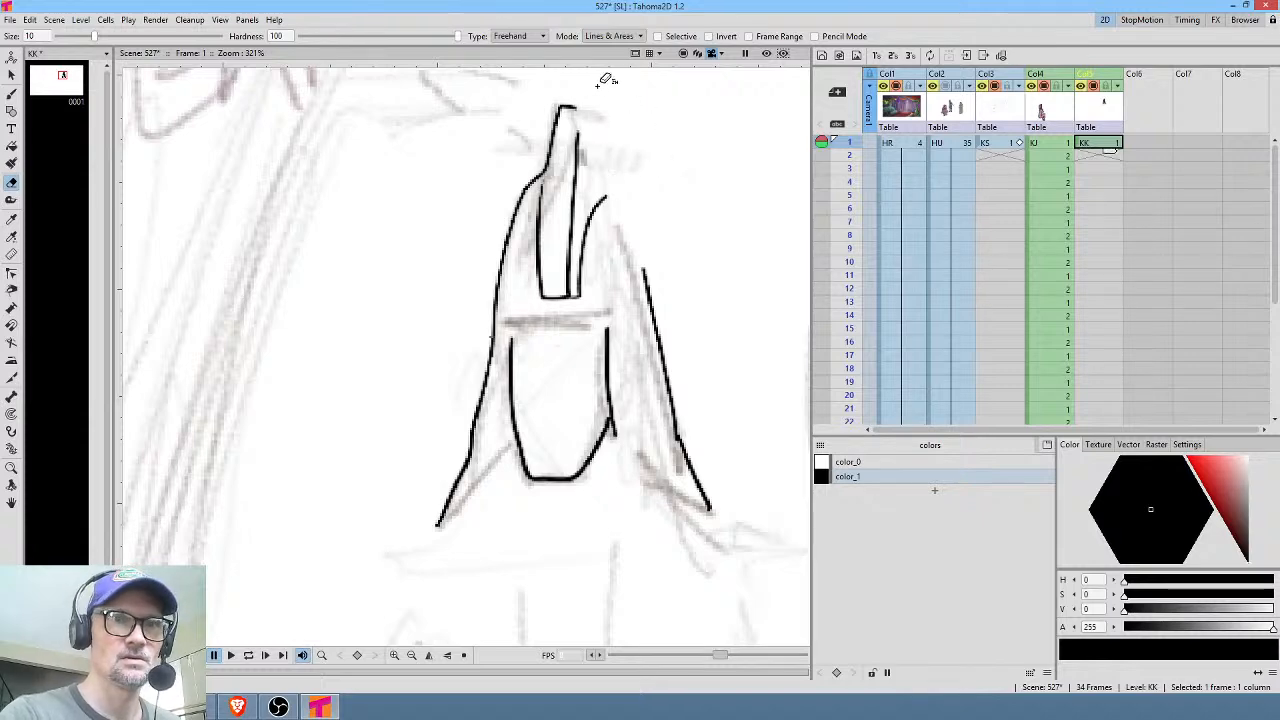
Redraw the hood's right outline from the peak to the remaining side line and erase the overlapping stroke.
{"action": "key", "text": "b"}
{"action": "mouse_move", "coordinate": [588, 107]}
{"action": "left_mouse_down"}
{"action": "mouse_move", "coordinate": [613, 184]}
{"action": "mouse_move", "coordinate": [598, 169]}
{"action": "mouse_move", "coordinate": [652, 277]}
{"action": "left_mouse_up"}
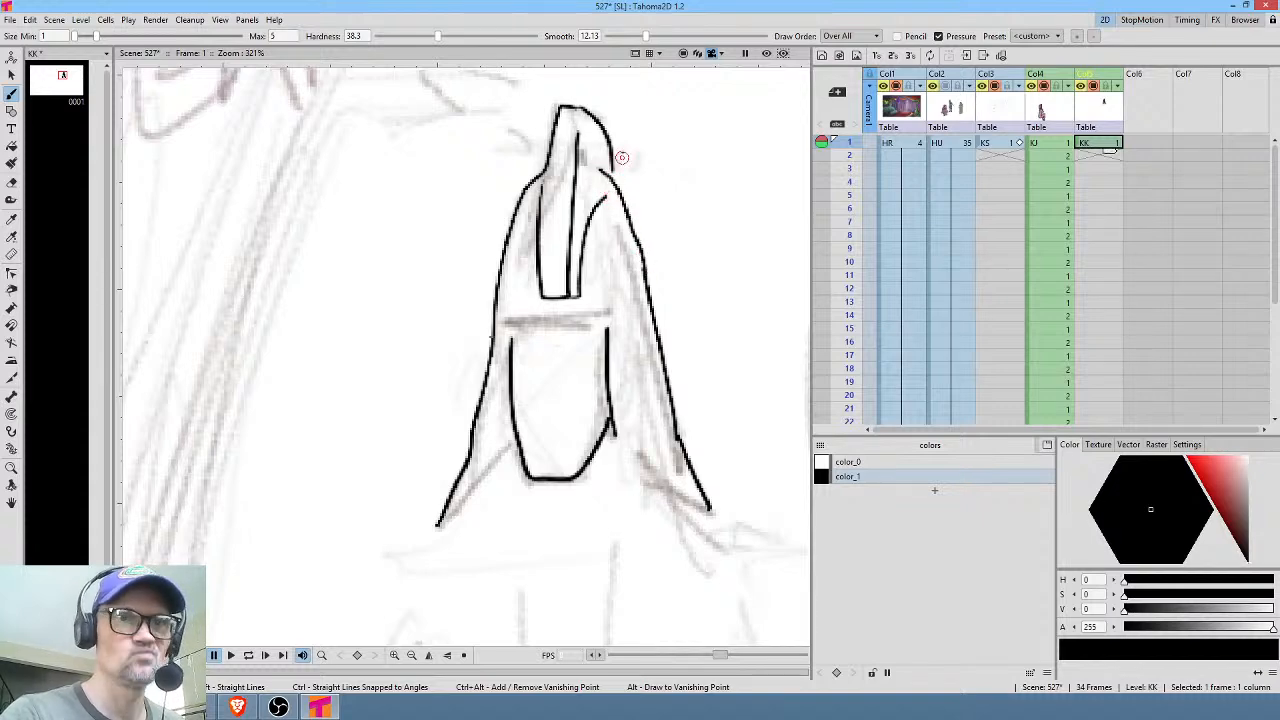
{"action": "key", "text": "a"}
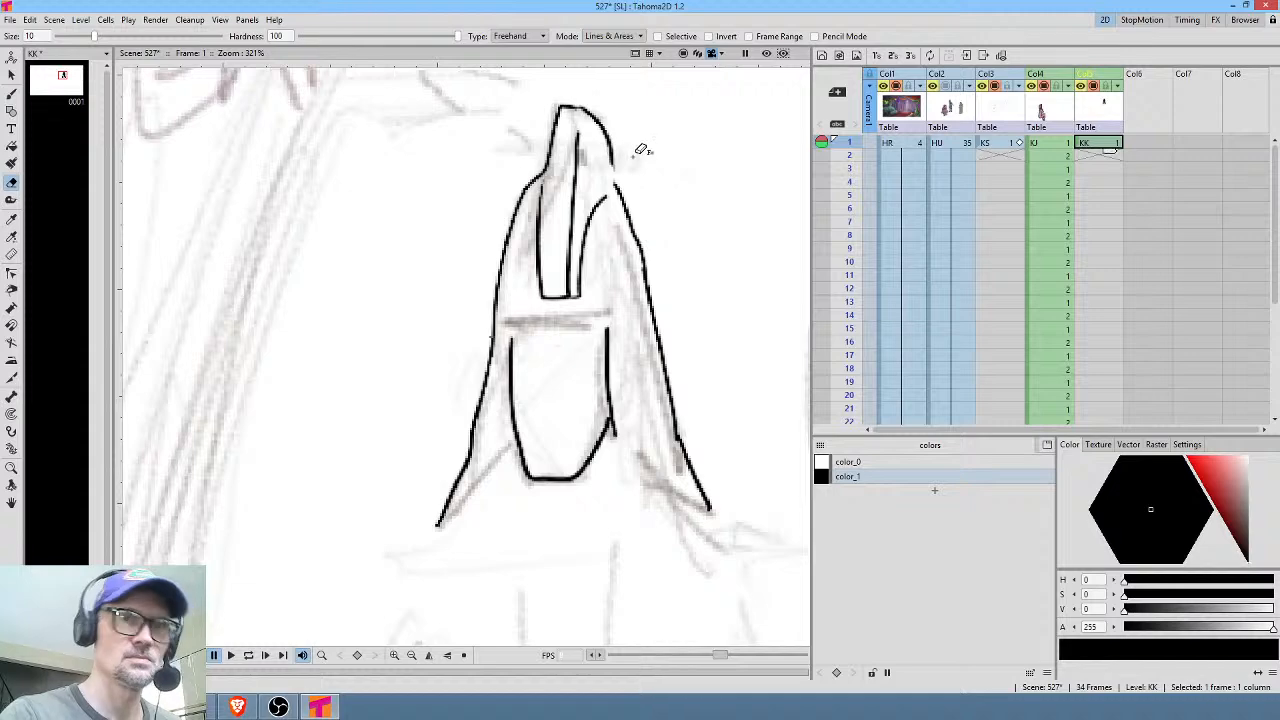
{"action": "key", "text": "b"}
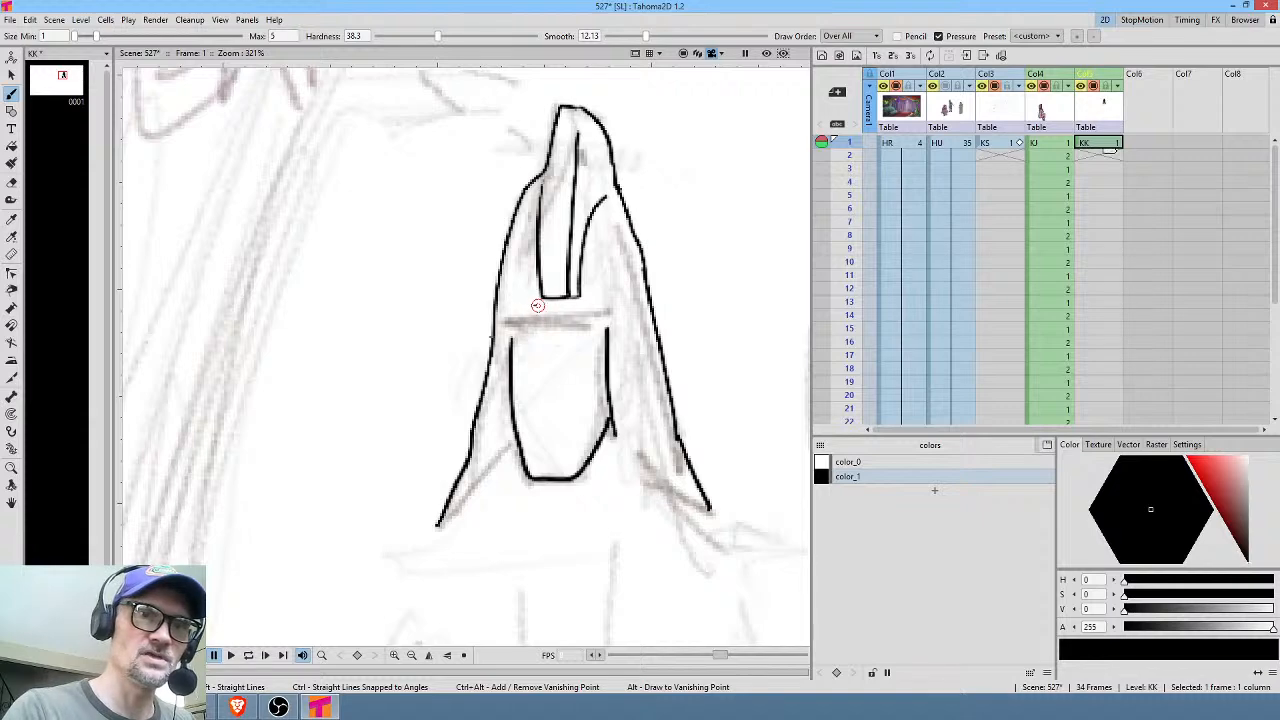
Ink a forehead band under the hood's vertical strip, extend its ends past the face, and join the face's sides to it.
{"action": "left_click_drag", "start_coordinate": [537, 293], "coordinate": [512, 295]}
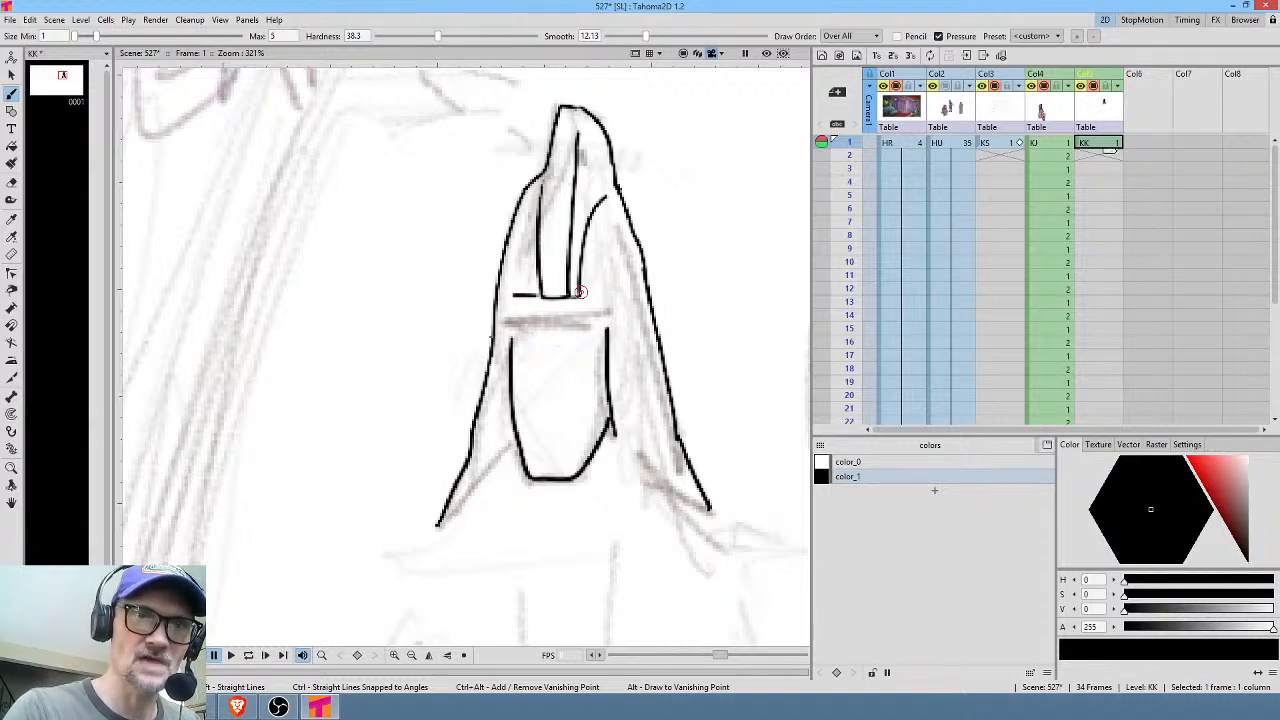
{"action": "left_click_drag", "start_coordinate": [604, 294], "coordinate": [606, 337]}
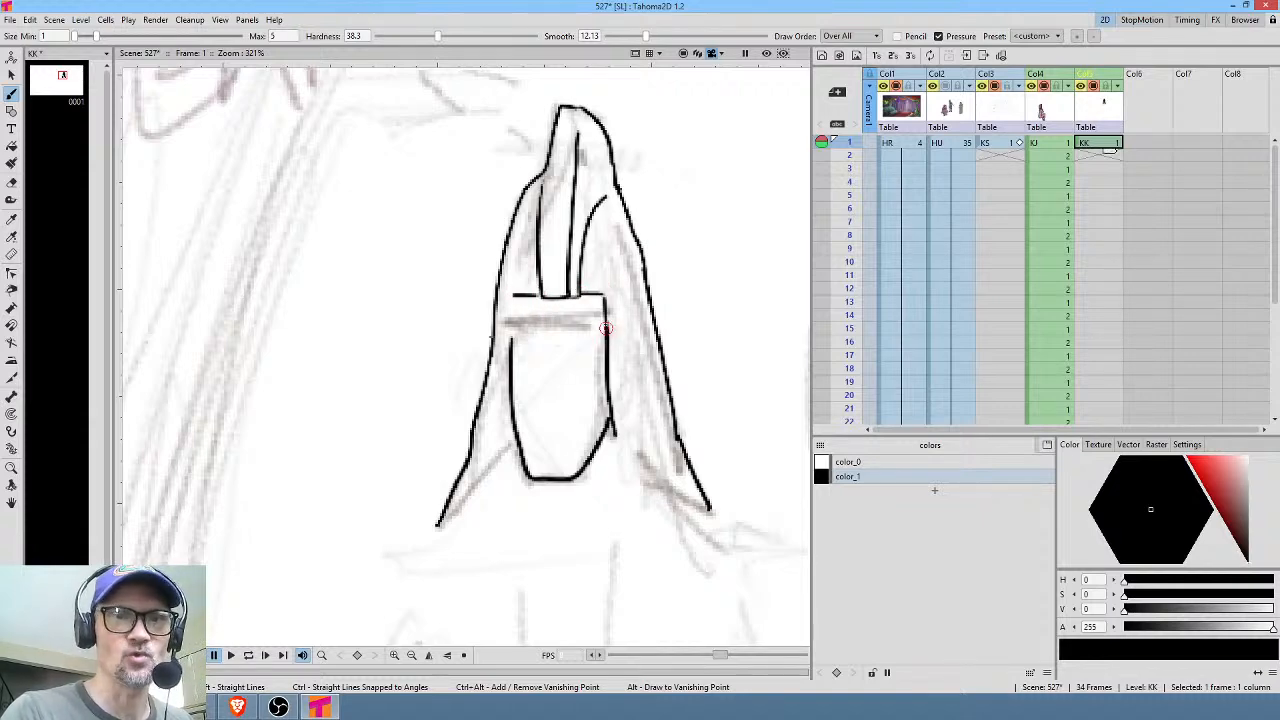
{"action": "left_click_drag", "start_coordinate": [512, 297], "coordinate": [518, 338]}
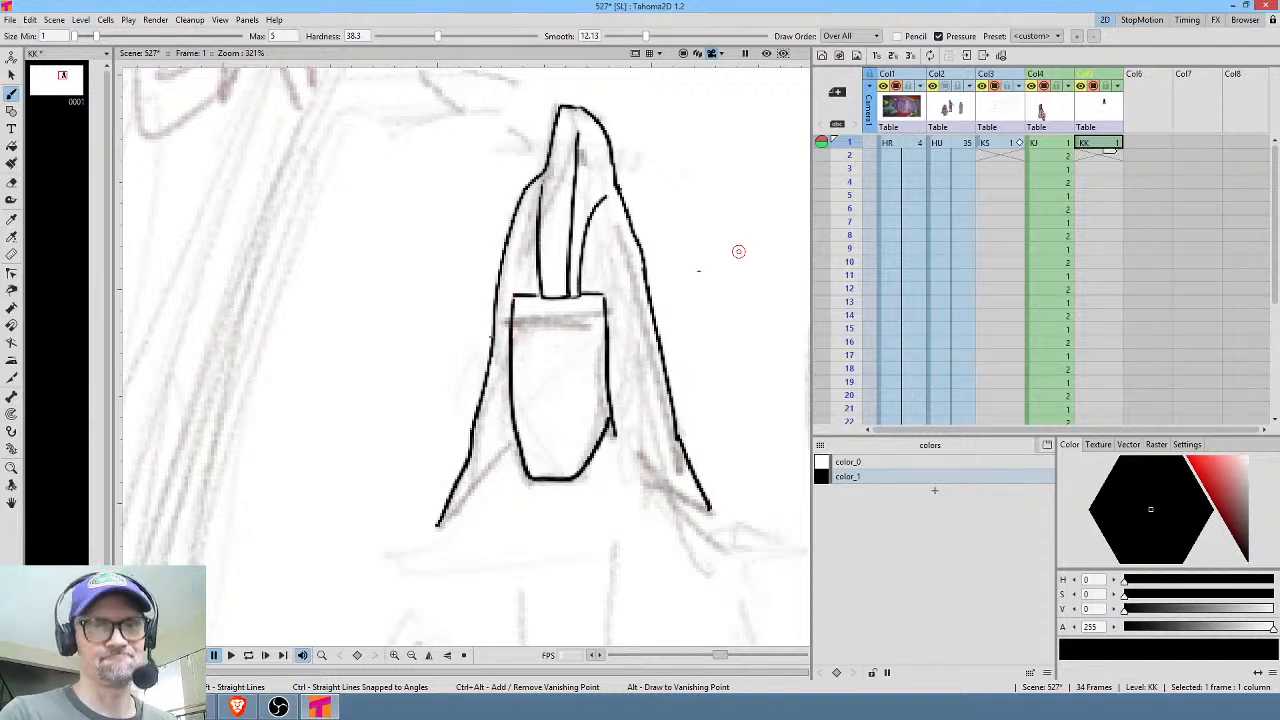
{"action": "middle_click", "coordinate": [680, 381]}
{"action": "scroll", "coordinate": [648, 371], "scroll_direction": "down", "scroll_amount": 4}
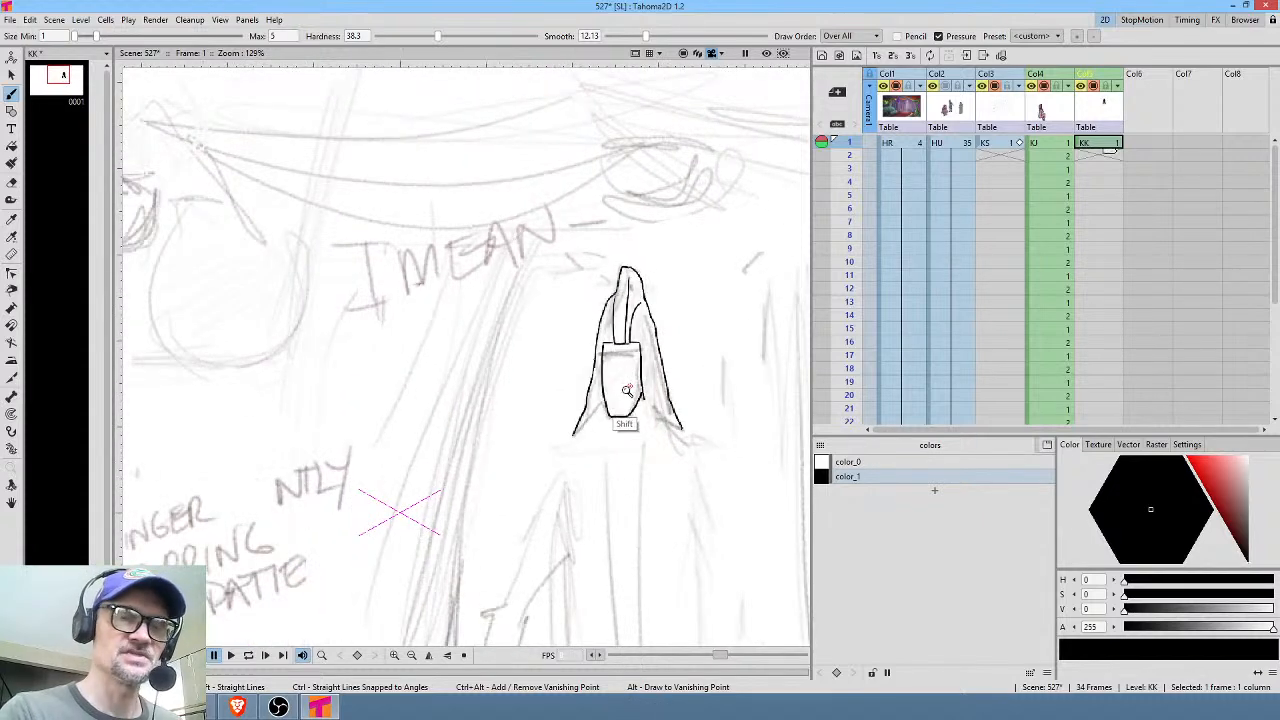
{"action": "scroll", "coordinate": [623, 384], "scroll_direction": "up", "scroll_amount": 4}
{"action": "left_click_drag", "start_coordinate": [538, 243], "coordinate": [529, 247]}
{"action": "left_click_drag", "start_coordinate": [663, 243], "coordinate": [680, 242]}
{"action": "left_click_drag", "start_coordinate": [688, 341], "coordinate": [706, 351]}
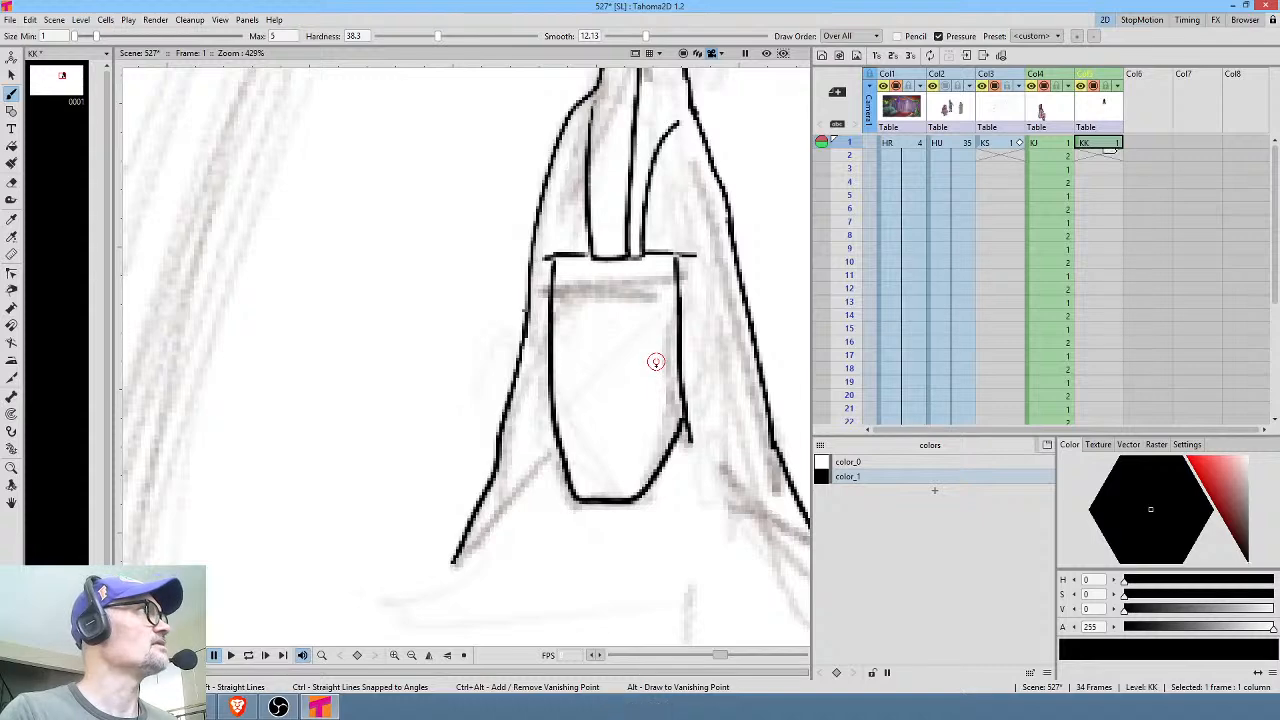
Ink the facial features: thin cheek lines, a small mark at the face's centre, and lowered eyes with lashes.
{"action": "left_click_drag", "start_coordinate": [668, 360], "coordinate": [656, 395]}
{"action": "left_click_drag", "start_coordinate": [560, 376], "coordinate": [562, 392]}
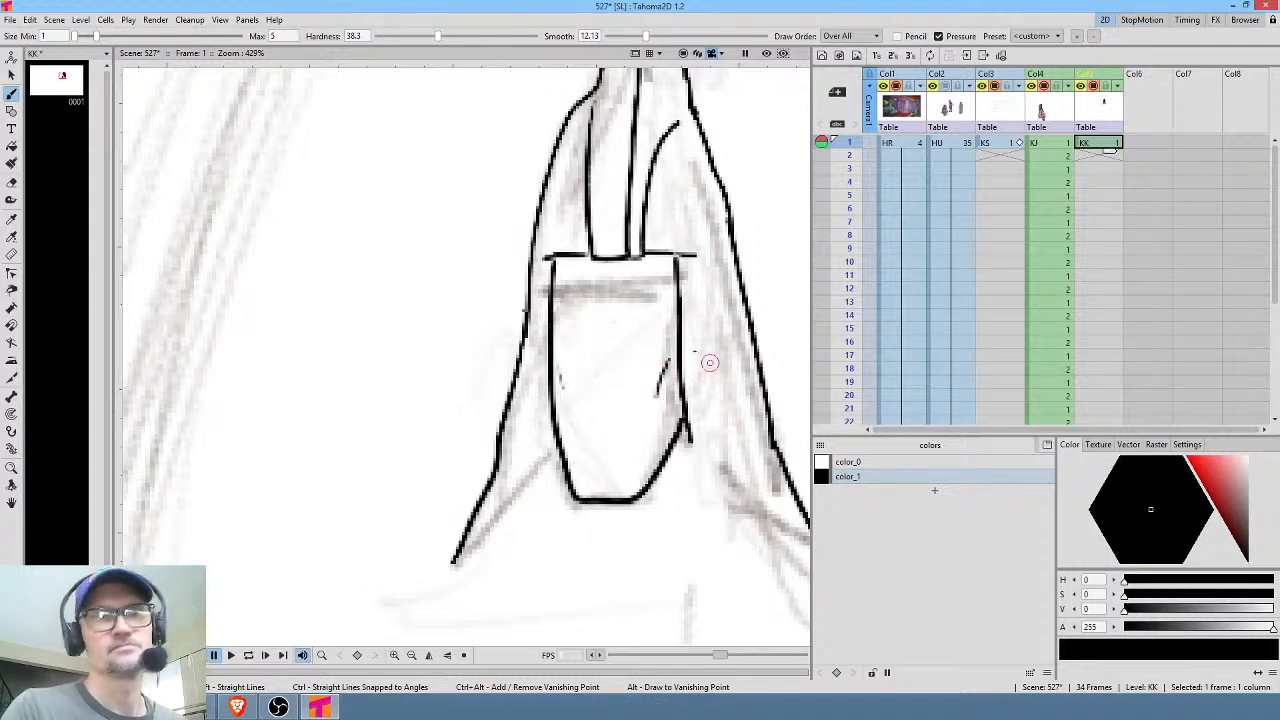
{"action": "left_click_drag", "start_coordinate": [593, 369], "coordinate": [610, 377]}
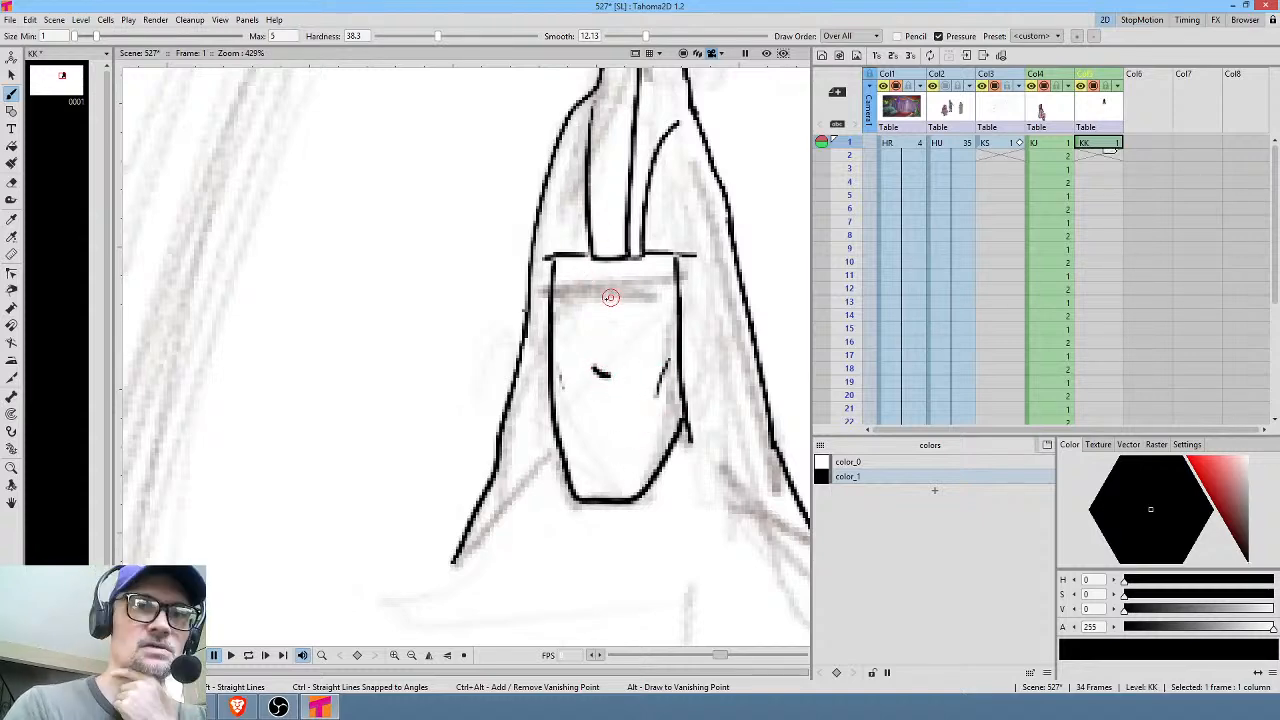
{"action": "mouse_move", "coordinate": [563, 291]}
{"action": "left_mouse_down"}
{"action": "mouse_move", "coordinate": [672, 291]}
{"action": "mouse_move", "coordinate": [556, 295]}
{"action": "mouse_move", "coordinate": [586, 293]}
{"action": "mouse_move", "coordinate": [591, 307]}
{"action": "mouse_move", "coordinate": [662, 318]}
{"action": "left_mouse_up"}
{"action": "key", "text": "alt+0"}
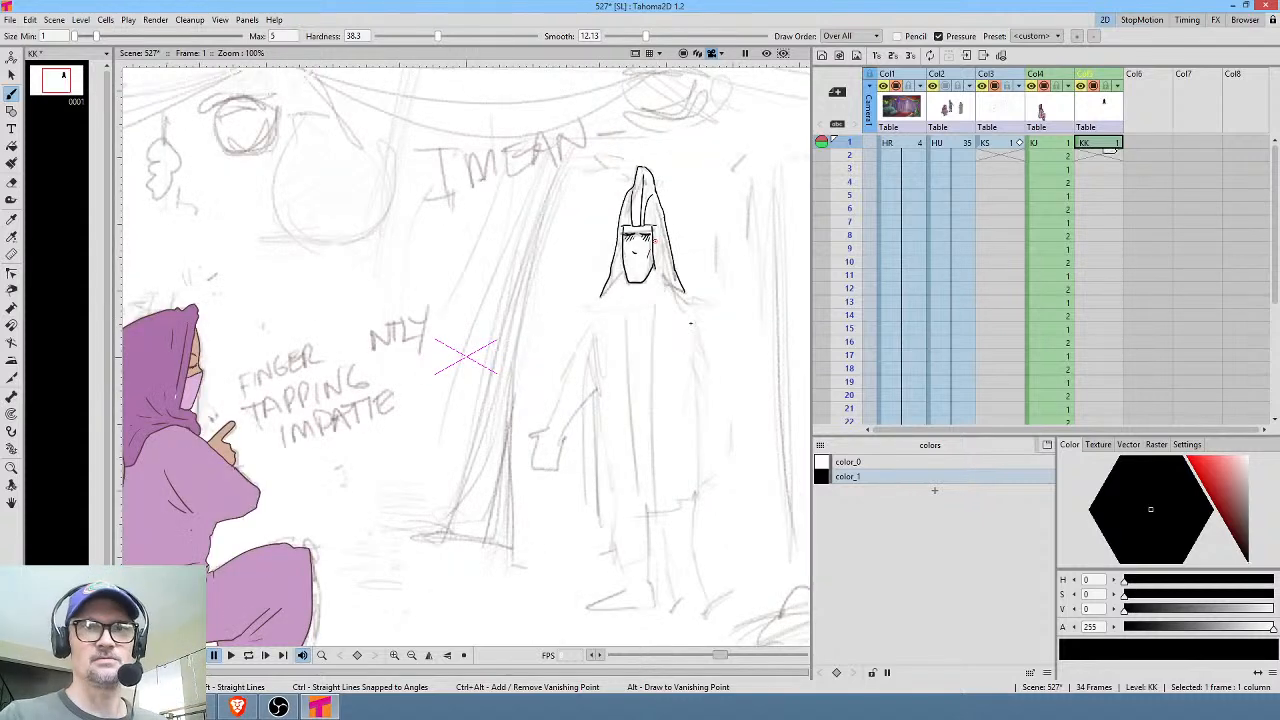
Ink the hood's flared lower edges and the two lines running down the sides of the neck.
{"action": "left_click_drag", "start_coordinate": [689, 299], "coordinate": [631, 287]}
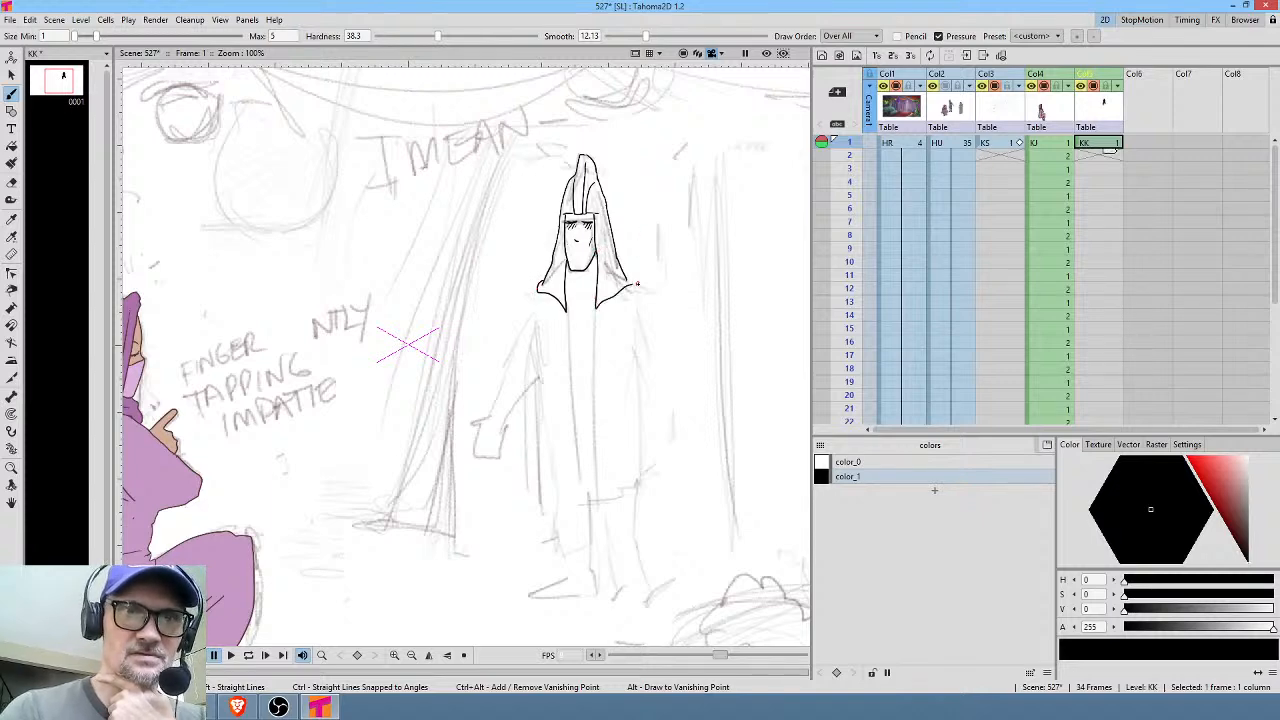
{"action": "left_click_drag", "start_coordinate": [685, 262], "coordinate": [693, 214]}
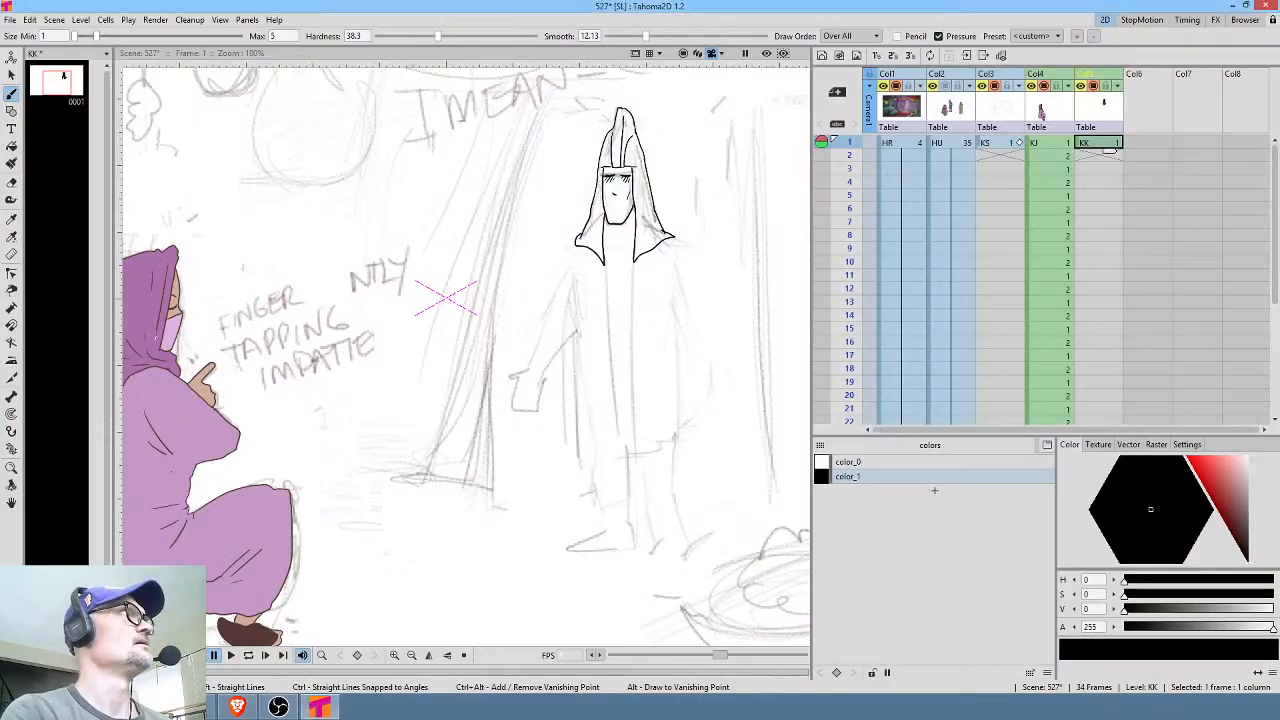
{"action": "left_click_drag", "start_coordinate": [608, 243], "coordinate": [671, 201]}
Select the figure's chin line with a freehand selection and move it slightly up.
{"action": "left_click_drag", "start_coordinate": [648, 232], "coordinate": [597, 413]}
{"action": "key", "text": "s"}
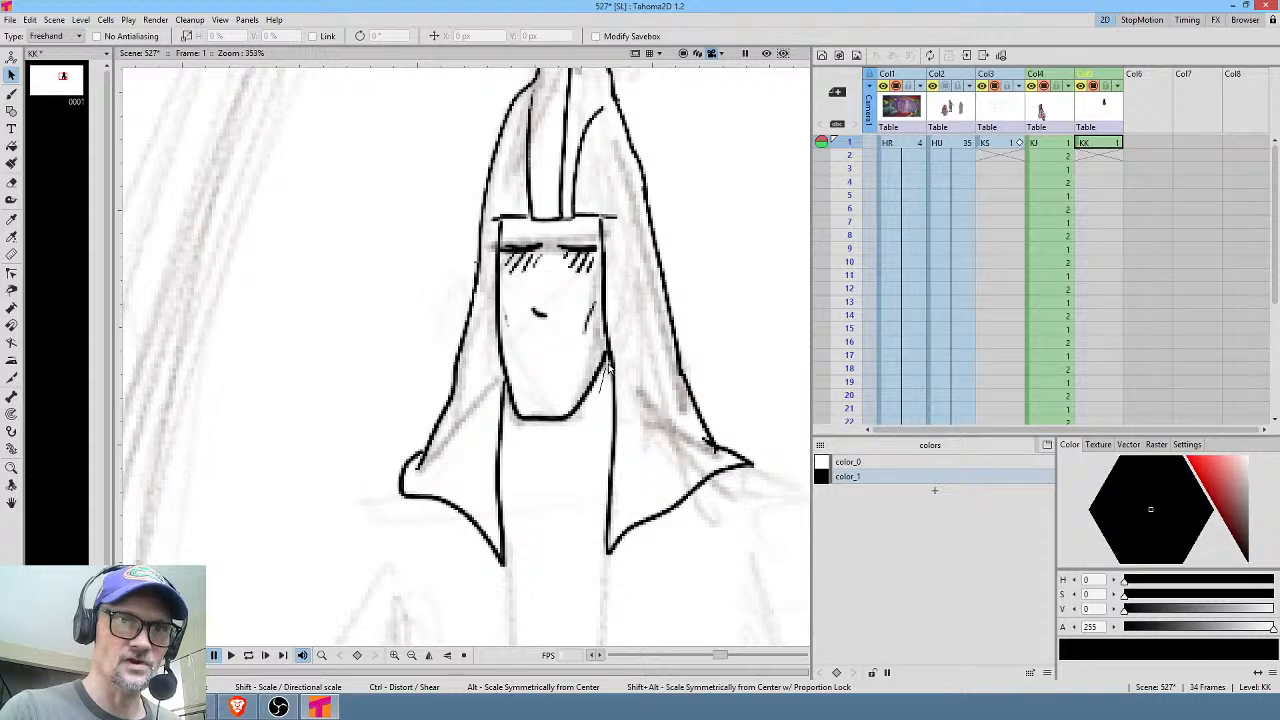
{"action": "mouse_move", "coordinate": [595, 350]}
{"action": "left_mouse_down"}
{"action": "mouse_move", "coordinate": [568, 381]}
{"action": "mouse_move", "coordinate": [527, 375]}
{"action": "left_mouse_up"}
{"action": "left_click_drag", "start_coordinate": [600, 410], "coordinate": [559, 418]}
{"action": "left_click_drag", "start_coordinate": [552, 372], "coordinate": [562, 368]}
Ink a curved collar line across the neck, a tapered flat-bottomed neckline, and a round medallion beneath it with the Brush.
{"action": "key", "text": "b"}
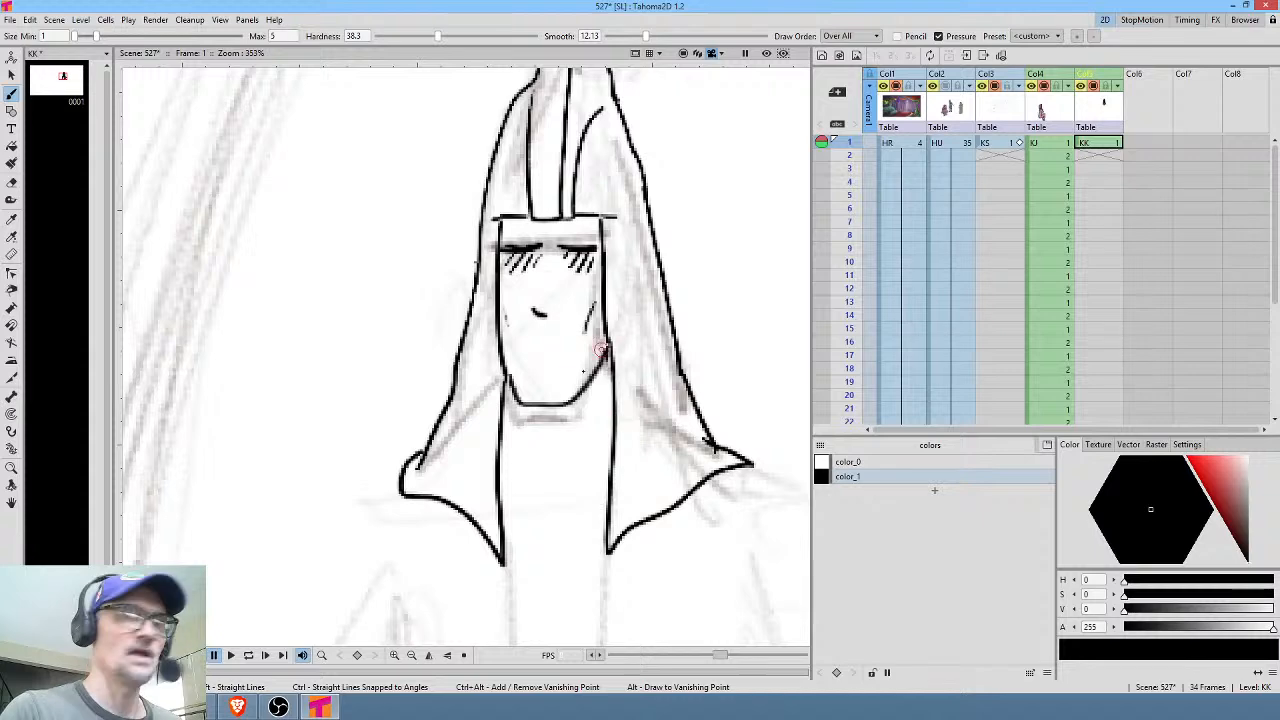
{"action": "mouse_move", "coordinate": [501, 443]}
{"action": "left_mouse_down"}
{"action": "mouse_move", "coordinate": [617, 434]}
{"action": "mouse_move", "coordinate": [562, 399]}
{"action": "mouse_move", "coordinate": [544, 322]}
{"action": "left_mouse_up"}
{"action": "mouse_move", "coordinate": [472, 430]}
{"action": "left_mouse_down"}
{"action": "mouse_move", "coordinate": [493, 474]}
{"action": "mouse_move", "coordinate": [539, 472]}
{"action": "mouse_move", "coordinate": [571, 423]}
{"action": "left_mouse_up"}
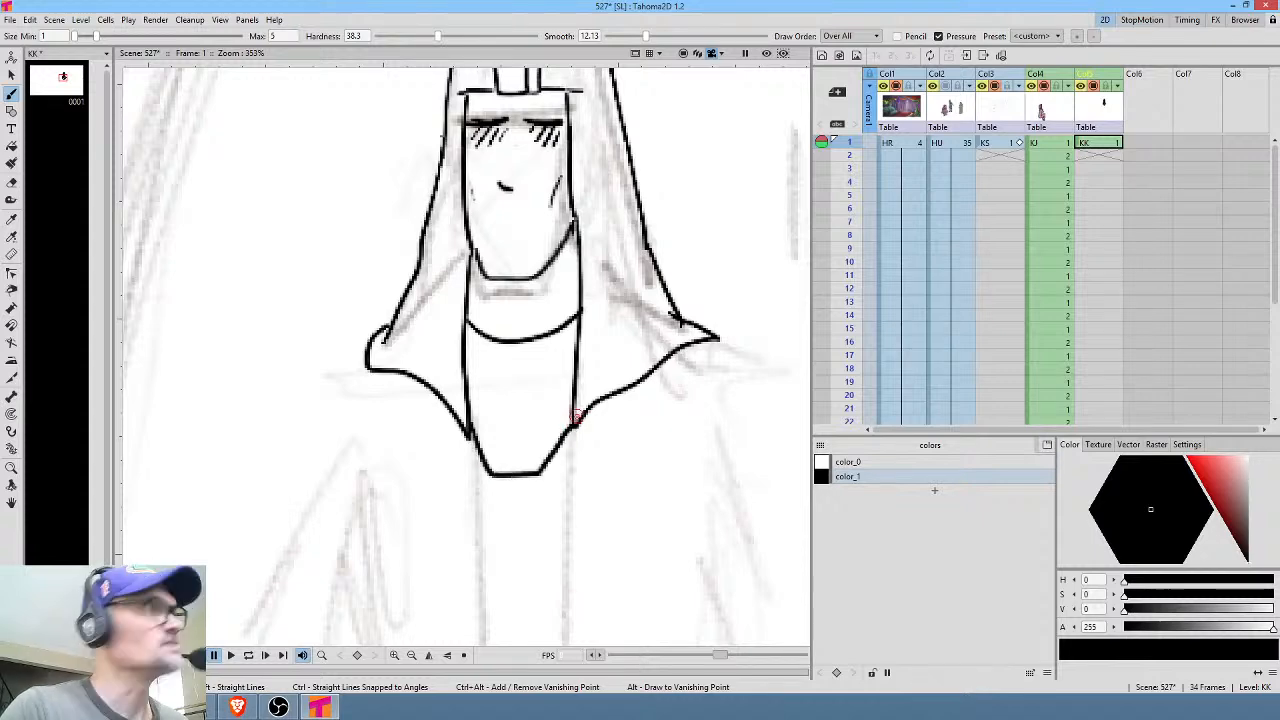
{"action": "mouse_move", "coordinate": [495, 478]}
{"action": "left_mouse_down"}
{"action": "mouse_move", "coordinate": [470, 537]}
{"action": "mouse_move", "coordinate": [504, 564]}
{"action": "mouse_move", "coordinate": [546, 548]}
{"action": "mouse_move", "coordinate": [563, 514]}
{"action": "mouse_move", "coordinate": [557, 487]}
{"action": "mouse_move", "coordinate": [543, 477]}
{"action": "mouse_move", "coordinate": [471, 499]}
{"action": "mouse_move", "coordinate": [472, 530]}
{"action": "mouse_move", "coordinate": [493, 555]}
{"action": "mouse_move", "coordinate": [530, 553]}
{"action": "mouse_move", "coordinate": [556, 510]}
{"action": "mouse_move", "coordinate": [535, 477]}
{"action": "left_mouse_up"}
{"action": "key", "text": "ctrl+z"}
{"action": "mouse_move", "coordinate": [656, 400]}
{"action": "left_mouse_down"}
{"action": "mouse_move", "coordinate": [609, 386]}
{"action": "mouse_move", "coordinate": [620, 345]}
{"action": "left_mouse_up"}
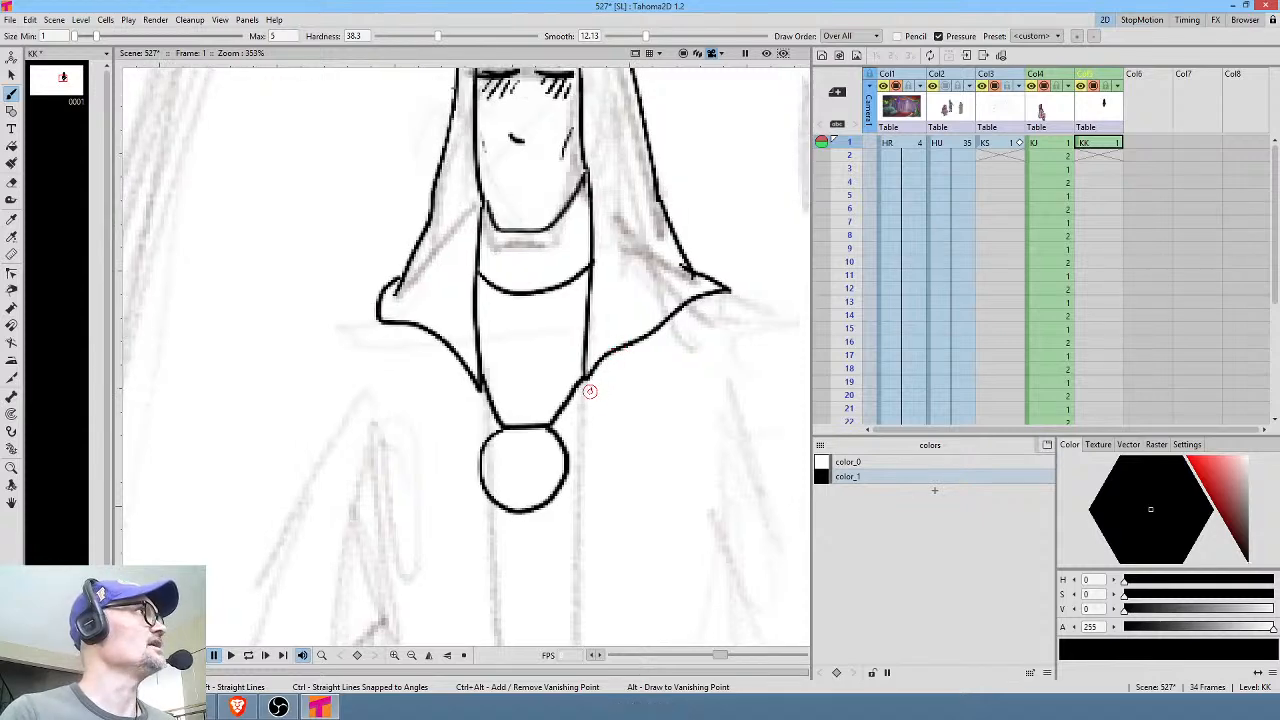
Ink the shoulder pieces projecting from both sides of the hood's lower edge.
{"action": "mouse_move", "coordinate": [748, 316]}
{"action": "left_mouse_down"}
{"action": "mouse_move", "coordinate": [606, 318]}
{"action": "mouse_move", "coordinate": [660, 340]}
{"action": "mouse_move", "coordinate": [545, 328]}
{"action": "mouse_move", "coordinate": [634, 360]}
{"action": "left_mouse_up"}
{"action": "mouse_move", "coordinate": [352, 346]}
{"action": "left_mouse_down"}
{"action": "mouse_move", "coordinate": [311, 349]}
{"action": "mouse_move", "coordinate": [309, 371]}
{"action": "mouse_move", "coordinate": [380, 346]}
{"action": "left_mouse_up"}
{"action": "mouse_move", "coordinate": [707, 424]}
{"action": "left_mouse_down"}
{"action": "mouse_move", "coordinate": [657, 414]}
{"action": "mouse_move", "coordinate": [594, 289]}
{"action": "left_mouse_up"}
{"action": "scroll", "coordinate": [608, 314], "scroll_direction": "down", "scroll_amount": 5}
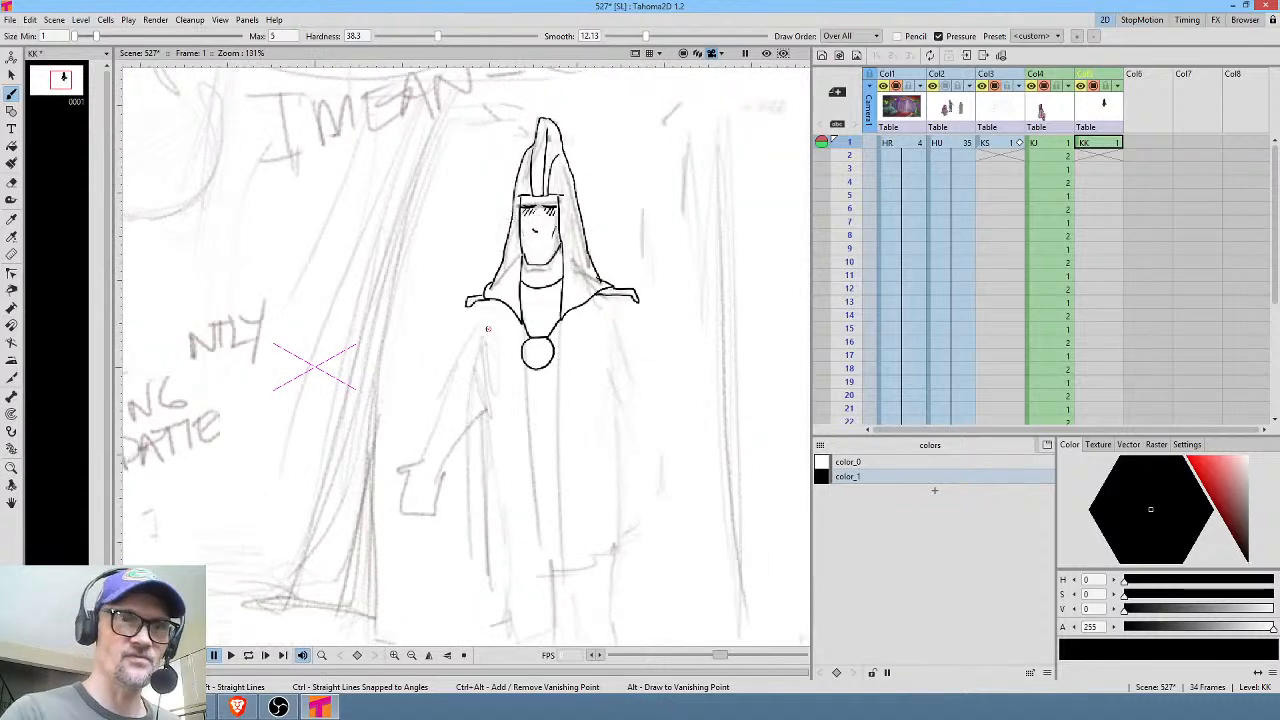
Ink the cloak's outline, with both long sides running from the shoulders into a rounded hem.
{"action": "left_click_drag", "start_coordinate": [469, 302], "coordinate": [491, 571]}
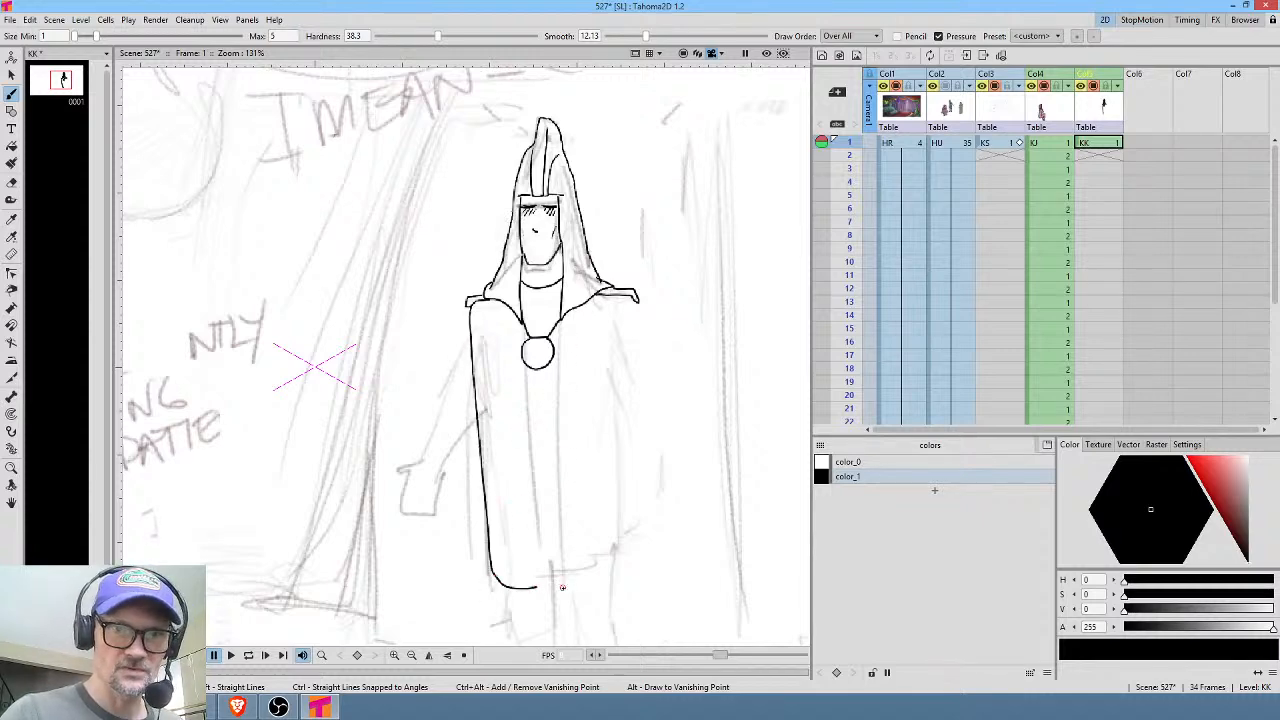
{"action": "left_click_drag", "start_coordinate": [578, 589], "coordinate": [622, 575]}
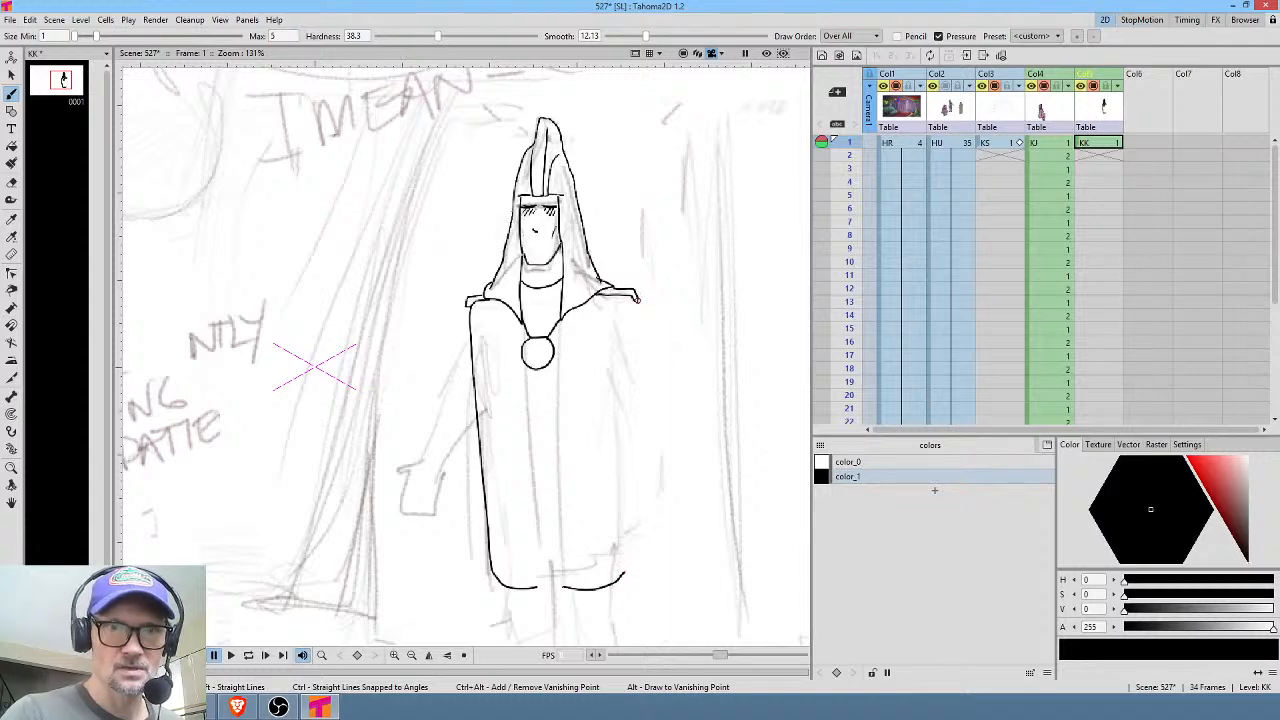
{"action": "left_click_drag", "start_coordinate": [631, 379], "coordinate": [629, 562]}
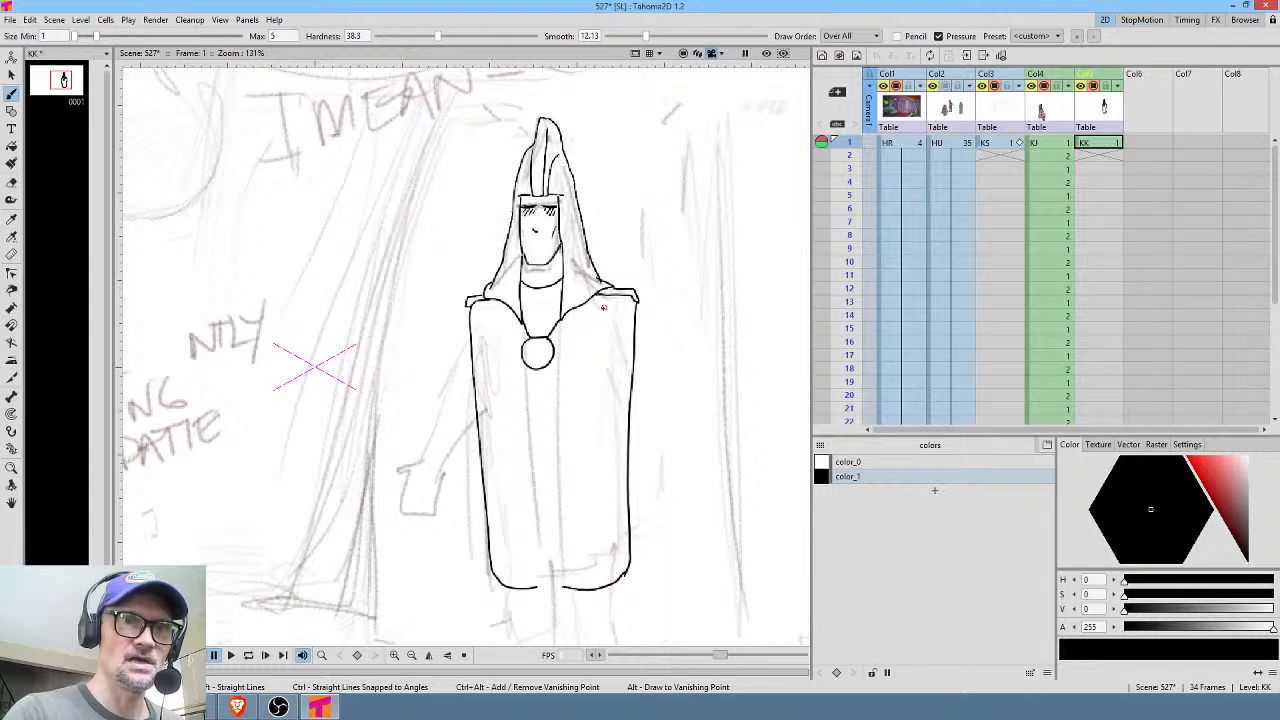
Ink a slanting fold on each side of the cloak and the centre opening line below the medallion.
{"action": "left_click_drag", "start_coordinate": [605, 307], "coordinate": [563, 495]}
{"action": "left_click_drag", "start_coordinate": [492, 326], "coordinate": [531, 466]}
{"action": "left_click_drag", "start_coordinate": [541, 382], "coordinate": [552, 560]}
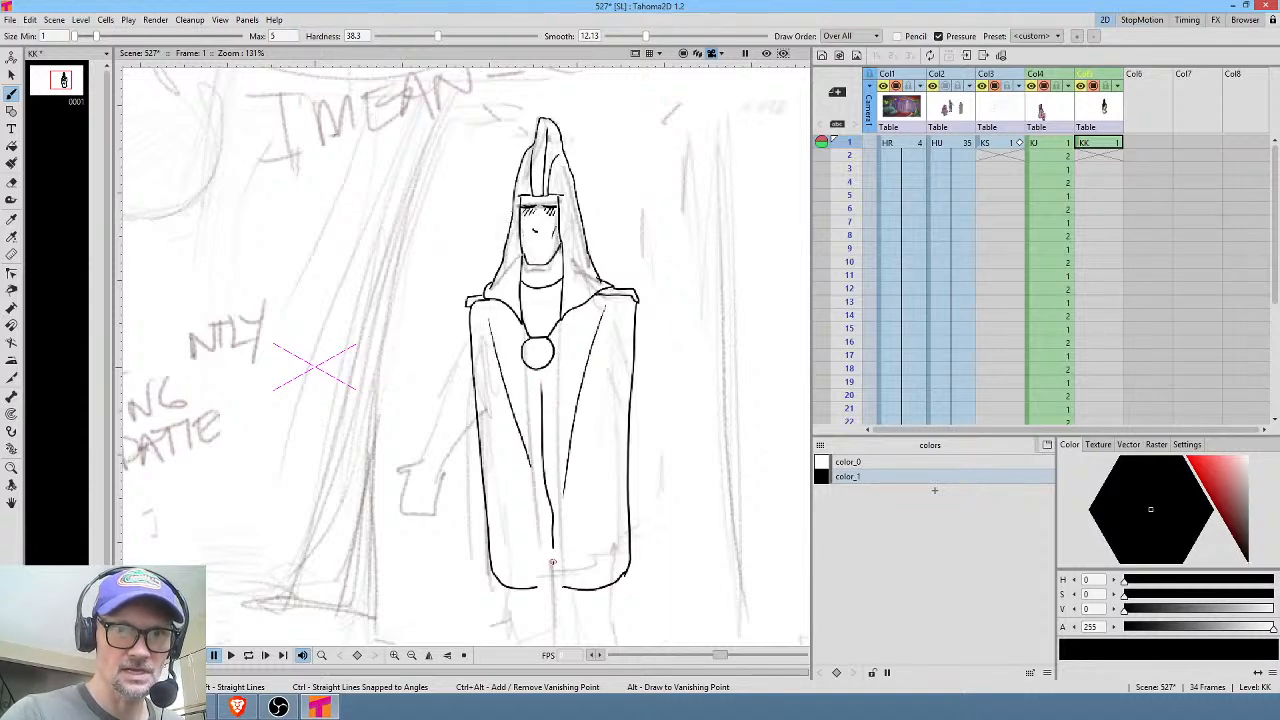
Erase the lower part of the cloak's left fold and redraw its end shorter and steeper.
{"action": "left_click_drag", "start_coordinate": [673, 415], "coordinate": [709, 349]}
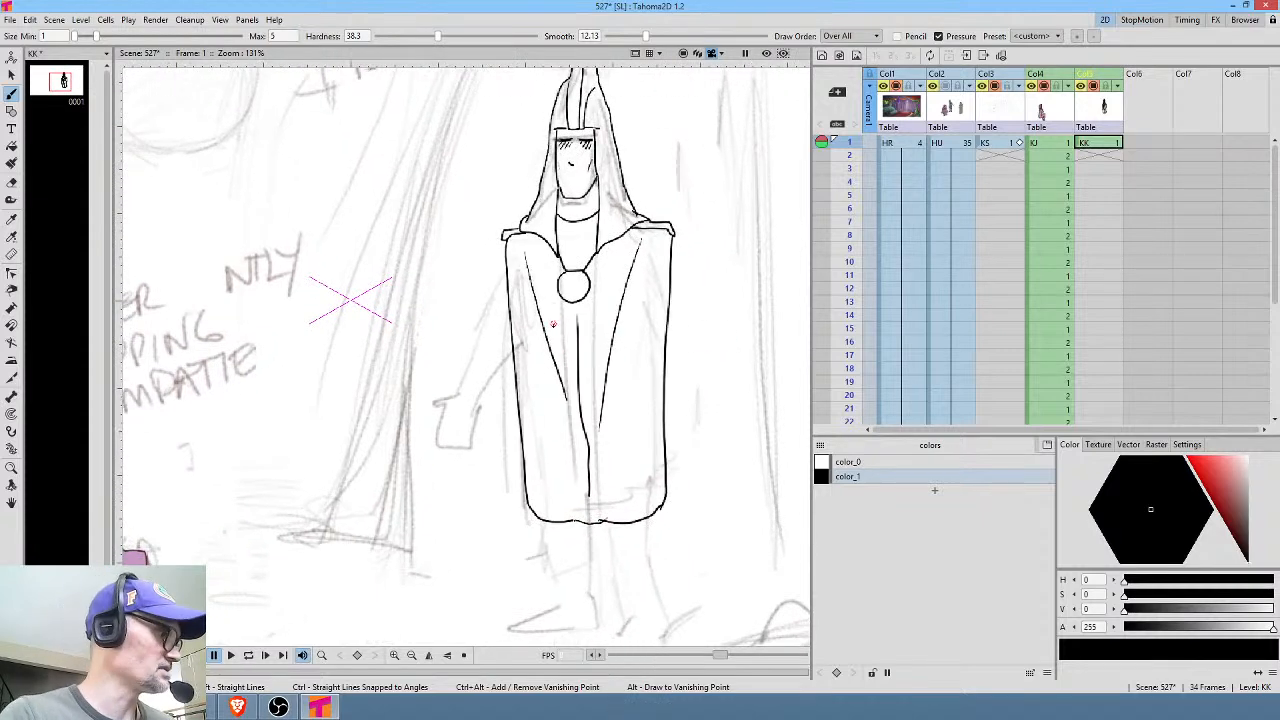
{"action": "key", "text": "a"}
{"action": "mouse_move", "coordinate": [560, 348]}
{"action": "left_mouse_down"}
{"action": "mouse_move", "coordinate": [548, 400]}
{"action": "mouse_move", "coordinate": [565, 352]}
{"action": "left_mouse_up"}
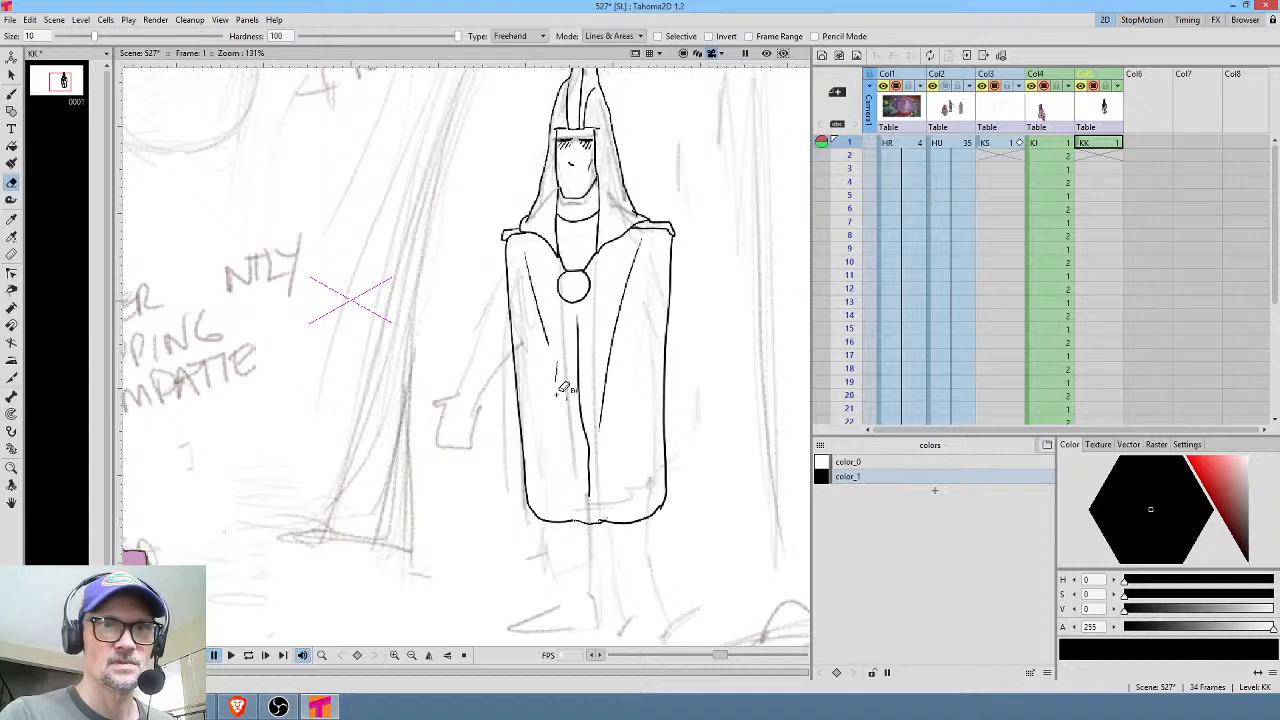
{"action": "key", "text": "b"}
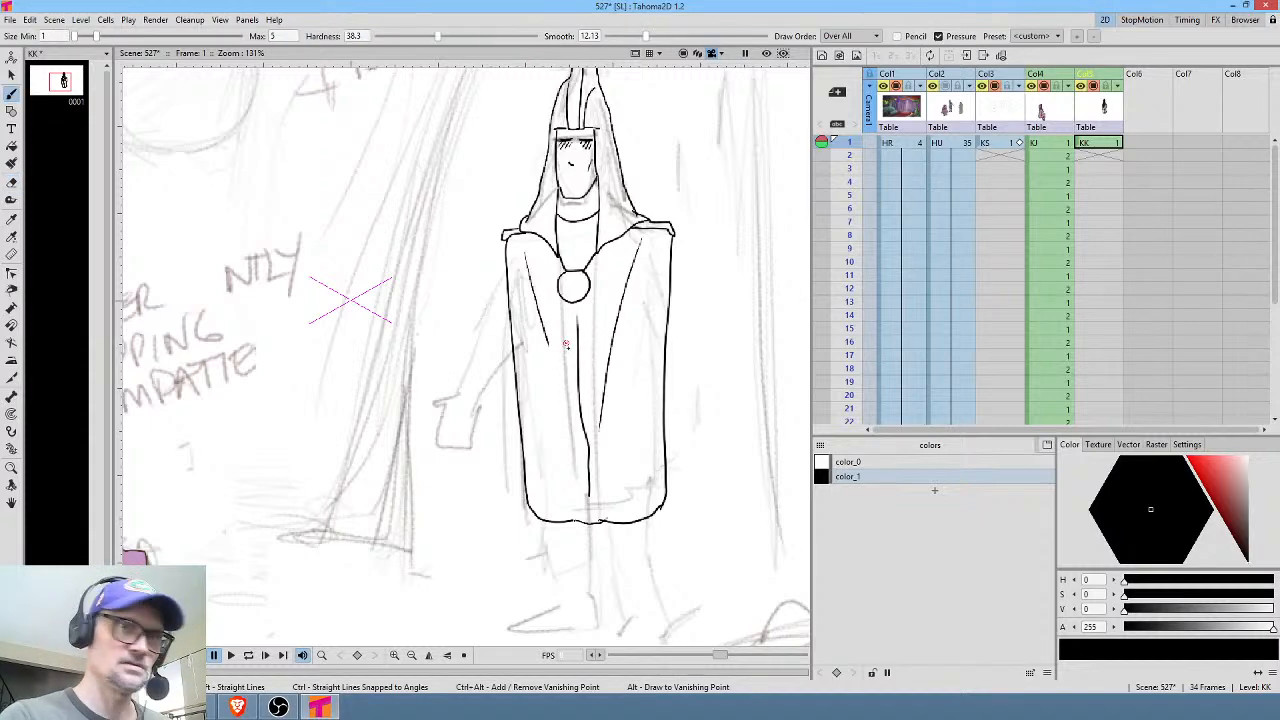
{"action": "left_click_drag", "start_coordinate": [547, 345], "coordinate": [551, 378]}
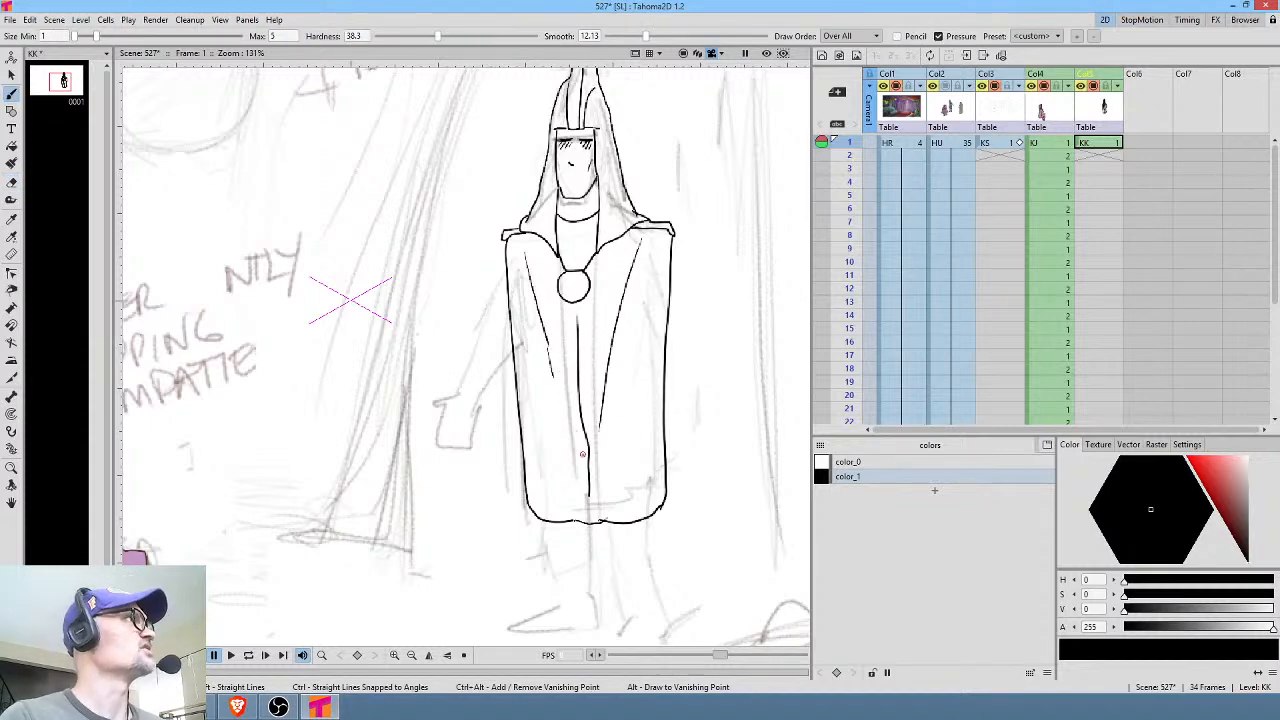
Ink both legs and pointed feet below the cloak's hem, tracing the sketch.
{"action": "middle_click", "coordinate": [602, 453]}
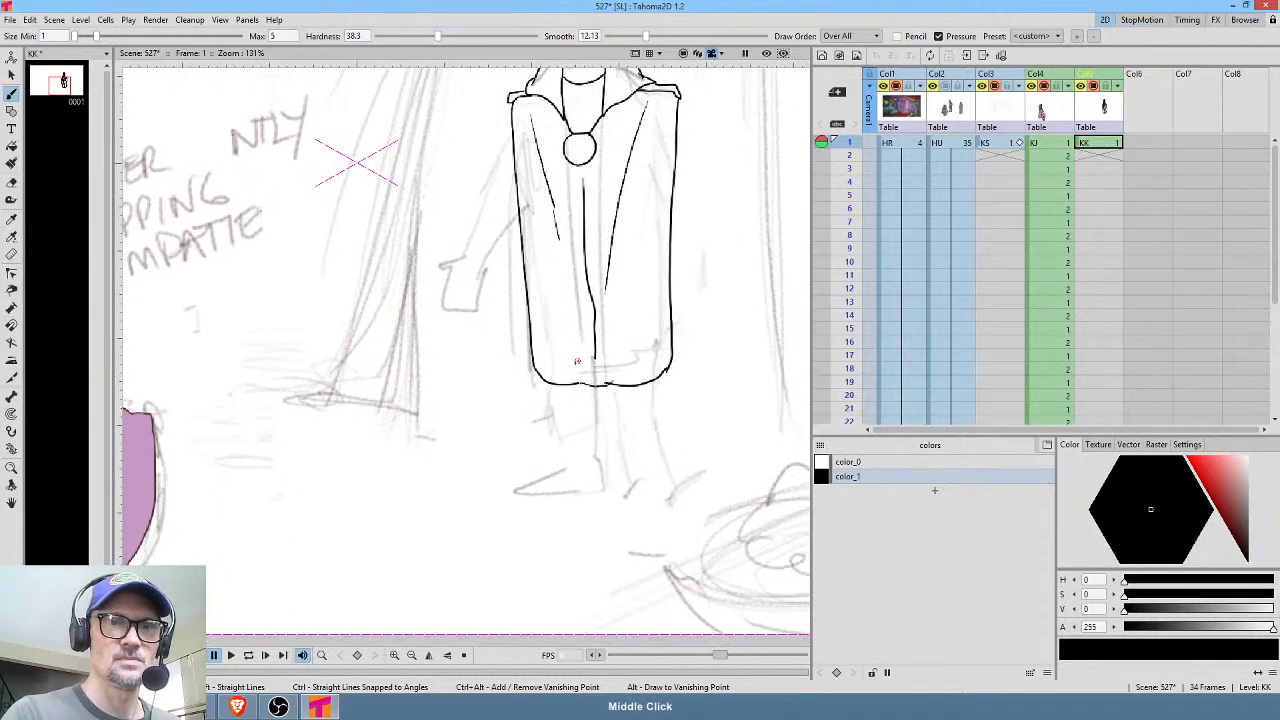
{"action": "mouse_move", "coordinate": [547, 387]}
{"action": "left_mouse_down"}
{"action": "mouse_move", "coordinate": [561, 471]}
{"action": "mouse_move", "coordinate": [509, 506]}
{"action": "mouse_move", "coordinate": [603, 493]}
{"action": "mouse_move", "coordinate": [593, 393]}
{"action": "left_mouse_up"}
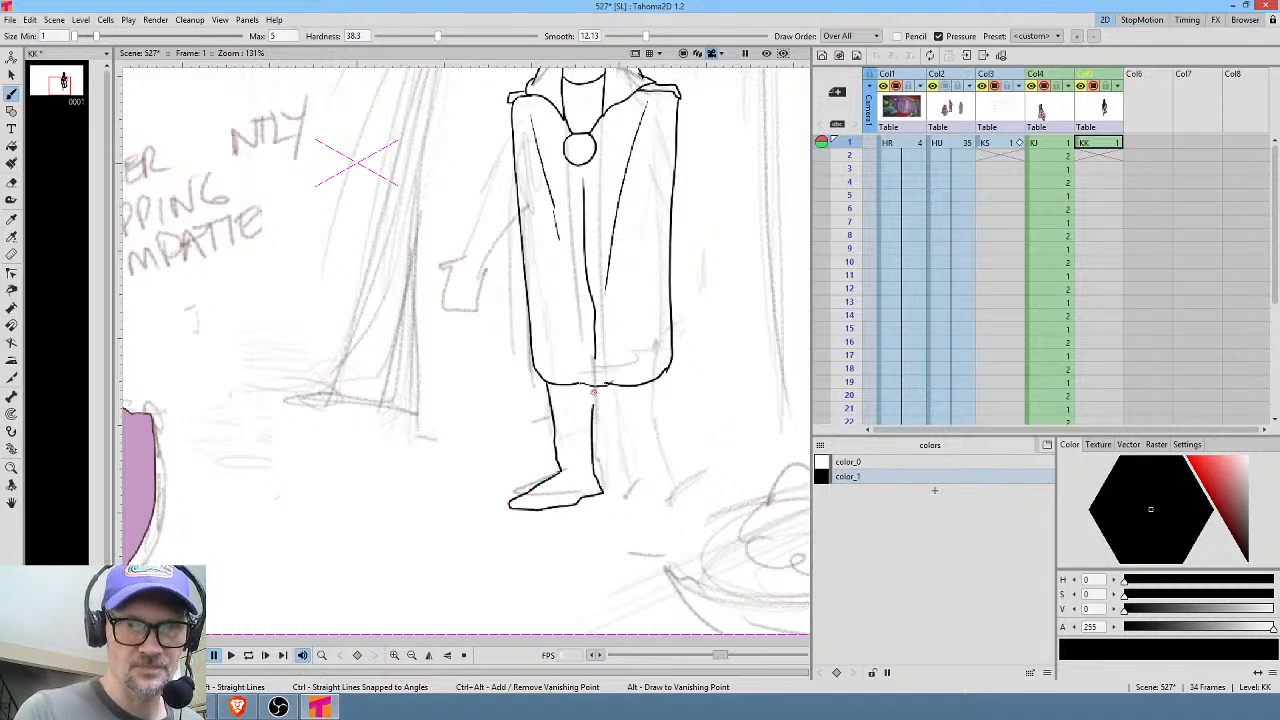
{"action": "left_click_drag", "start_coordinate": [616, 448], "coordinate": [618, 490]}
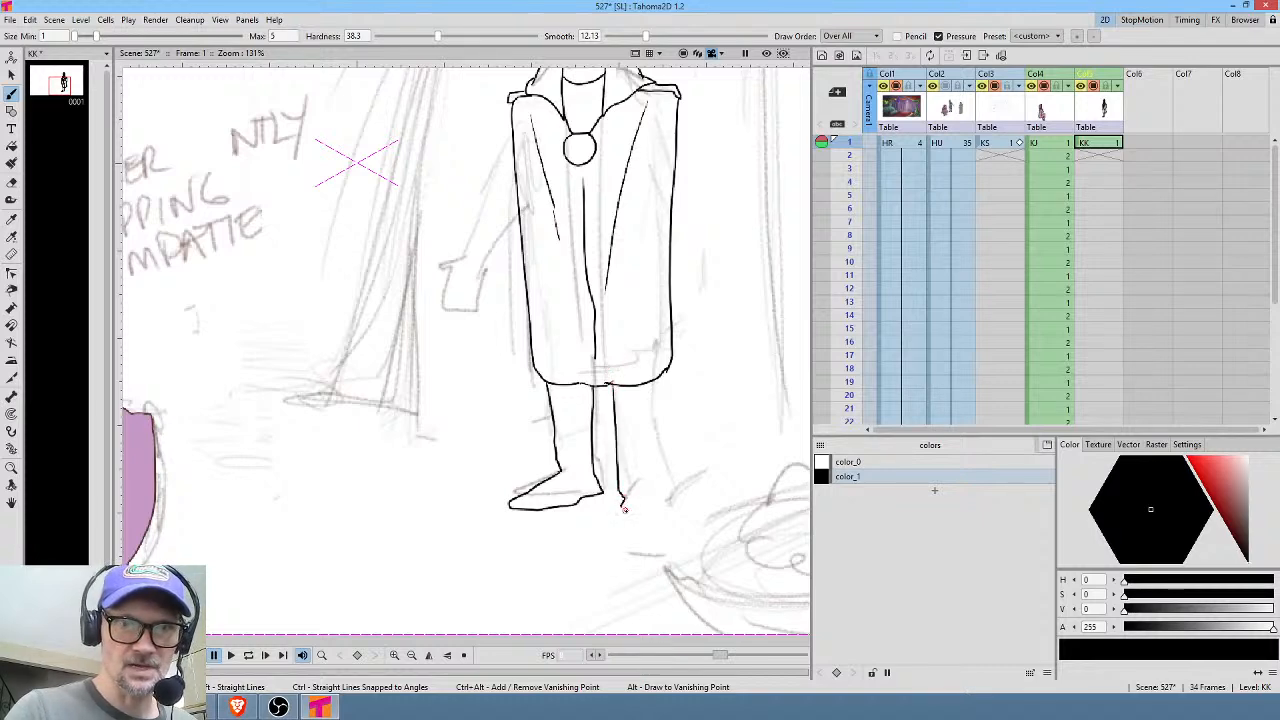
{"action": "left_click_drag", "start_coordinate": [645, 461], "coordinate": [645, 392]}
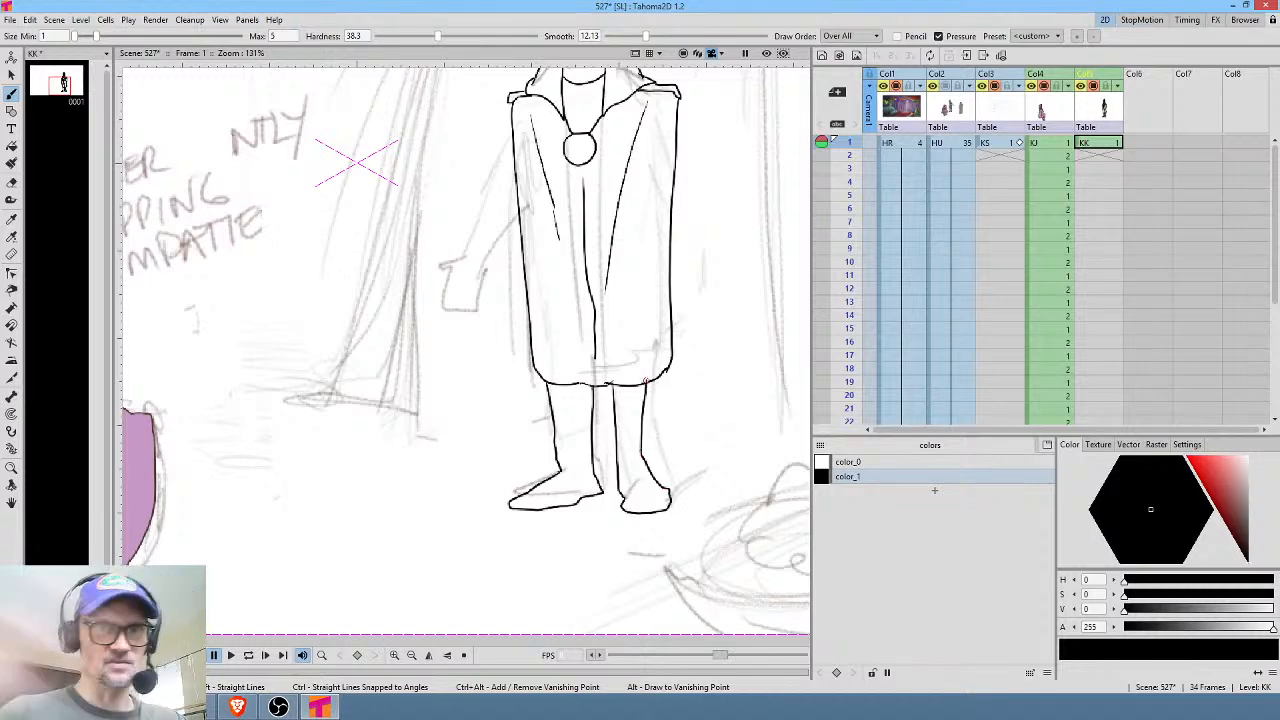
Add five new styles, color_2 to color_6, to the KK level's palette.
{"action": "left_click_drag", "start_coordinate": [684, 318], "coordinate": [688, 452]}
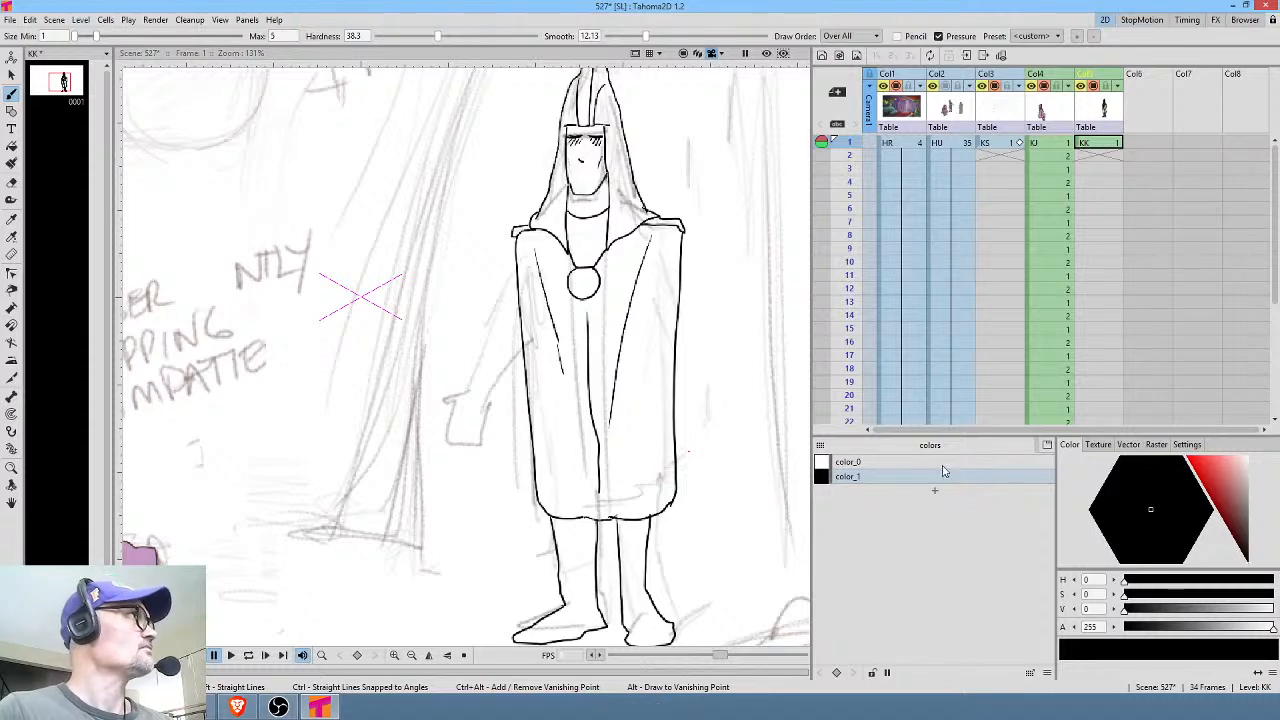
{"action": "left_click", "coordinate": [936, 497]}
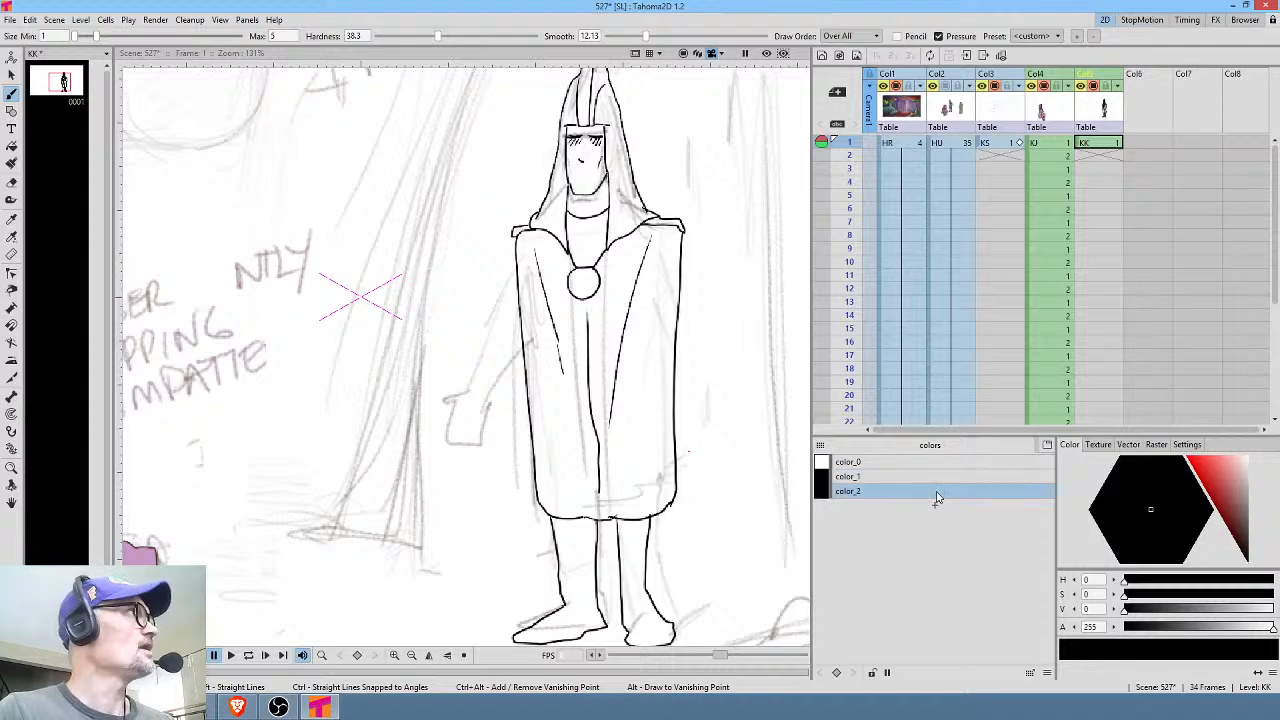
{"action": "left_click", "coordinate": [935, 508]}
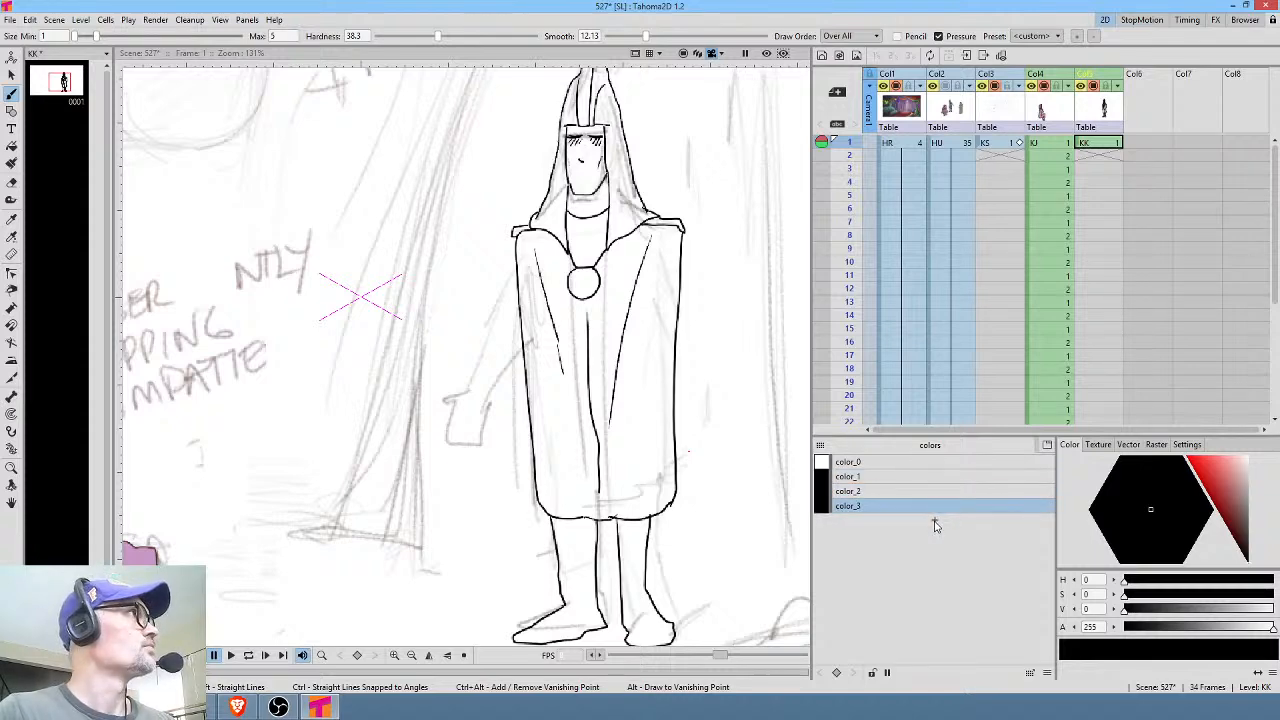
{"action": "left_click", "coordinate": [935, 522]}
{"action": "left_click", "coordinate": [940, 540]}
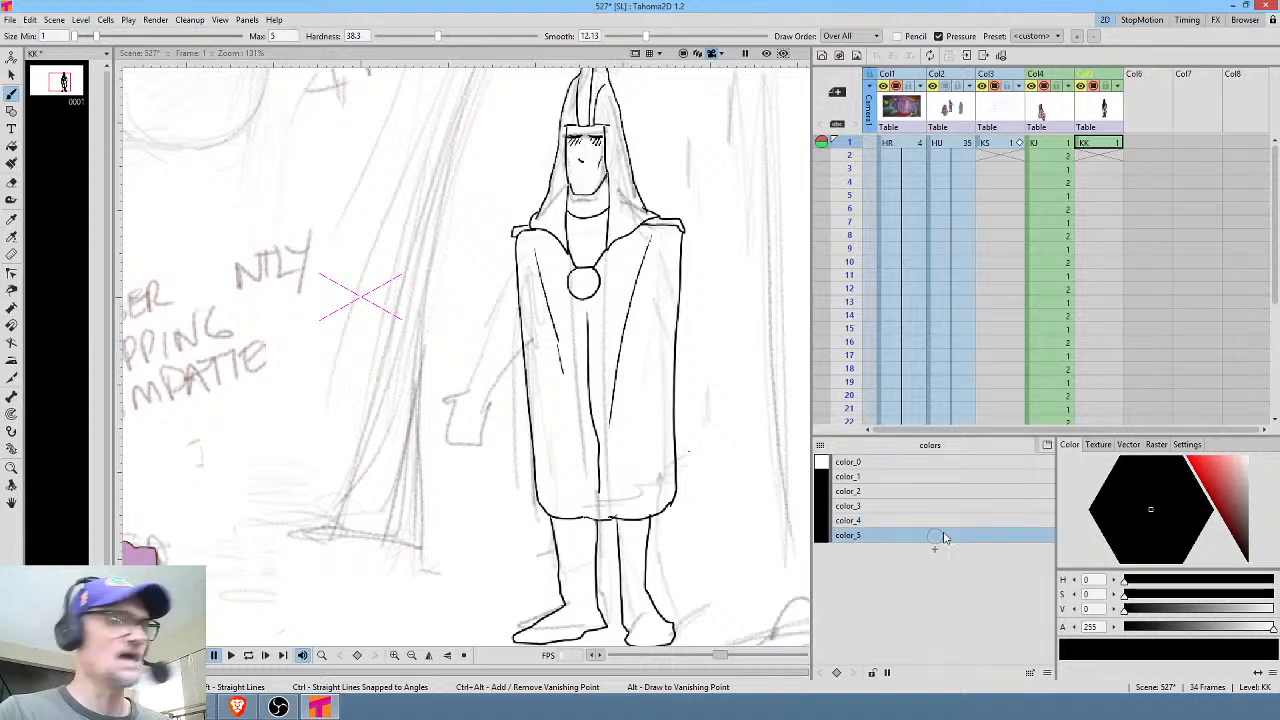
{"action": "left_click", "coordinate": [934, 549]}
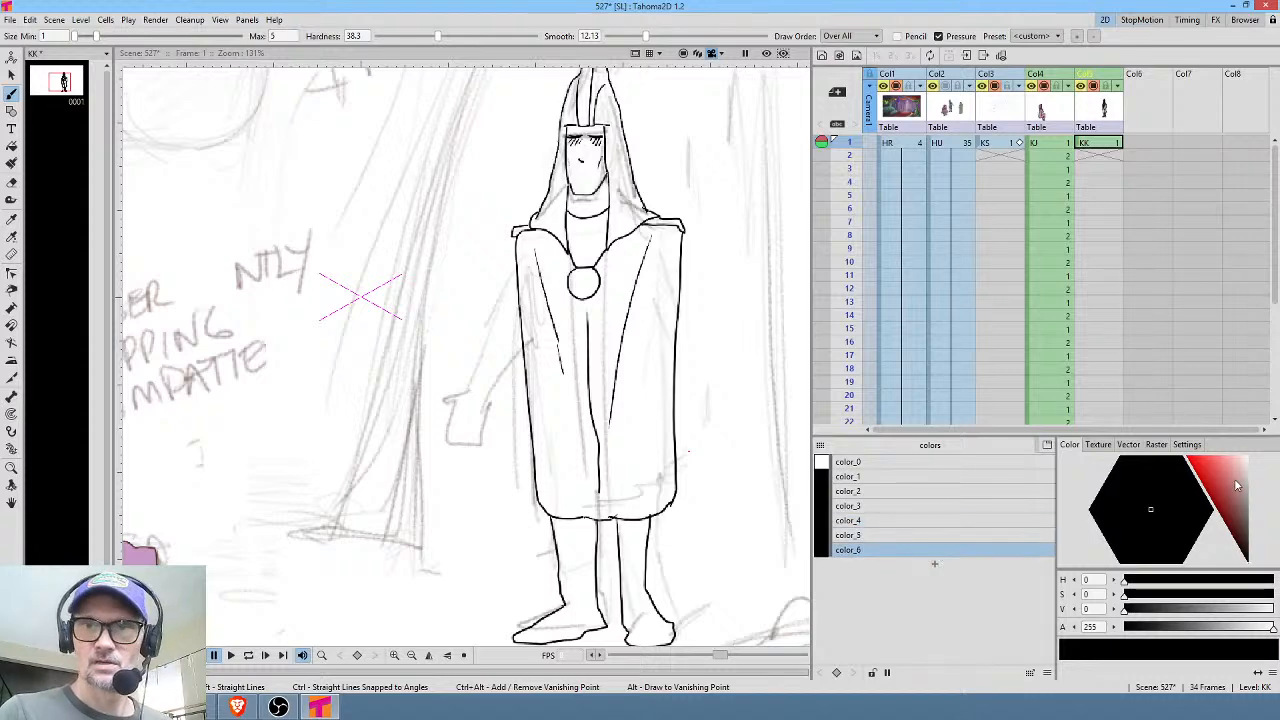
Set color_6 to yellow, about H 56, S 56, V 90, and color_5 to brown, about H 30, S 36, V 65.
{"action": "left_click", "coordinate": [1237, 486]}
{"action": "left_click", "coordinate": [1173, 480]}
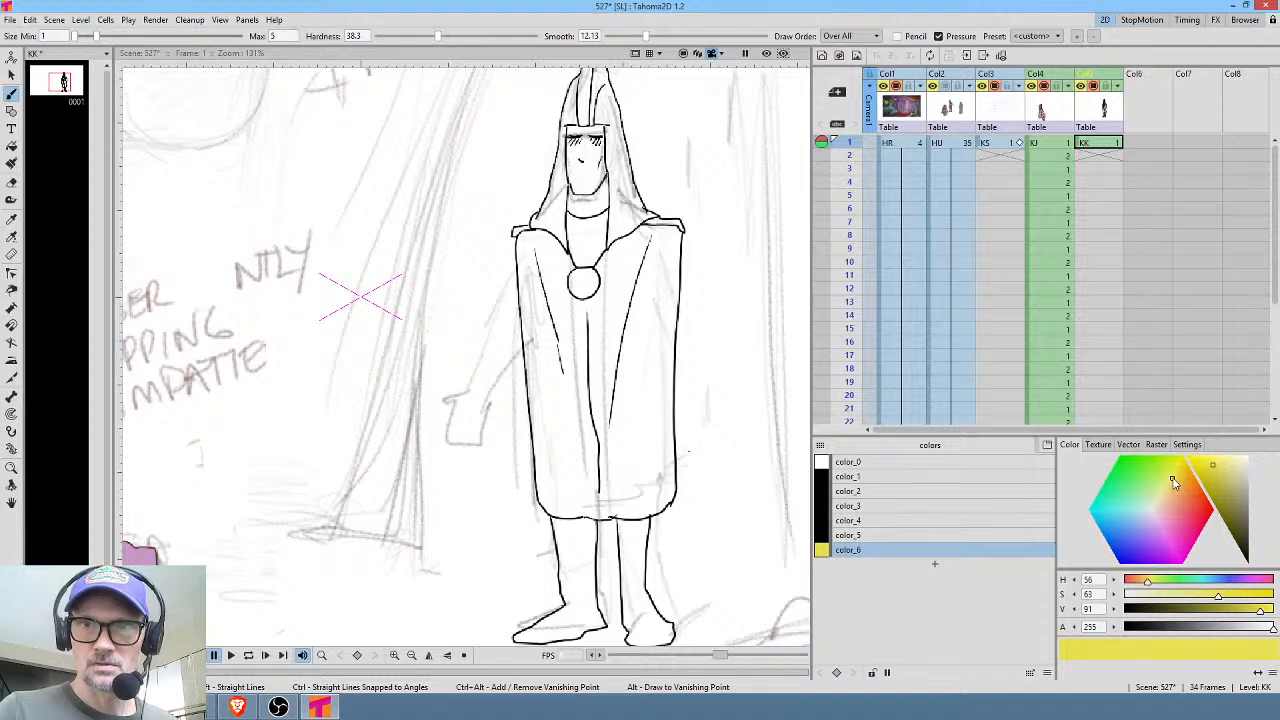
{"action": "left_click", "coordinate": [955, 537]}
{"action": "left_click", "coordinate": [1233, 475]}
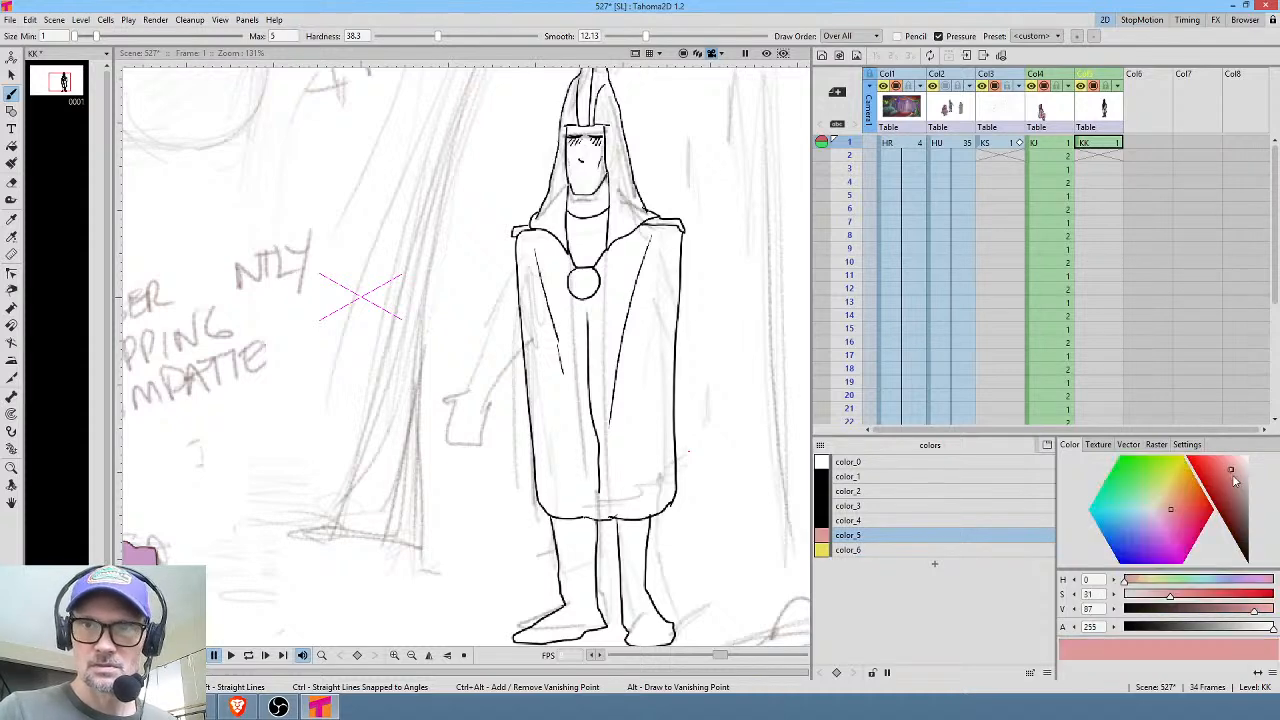
{"action": "left_click", "coordinate": [1169, 498]}
{"action": "left_click_drag", "start_coordinate": [1233, 483], "coordinate": [1233, 494]}
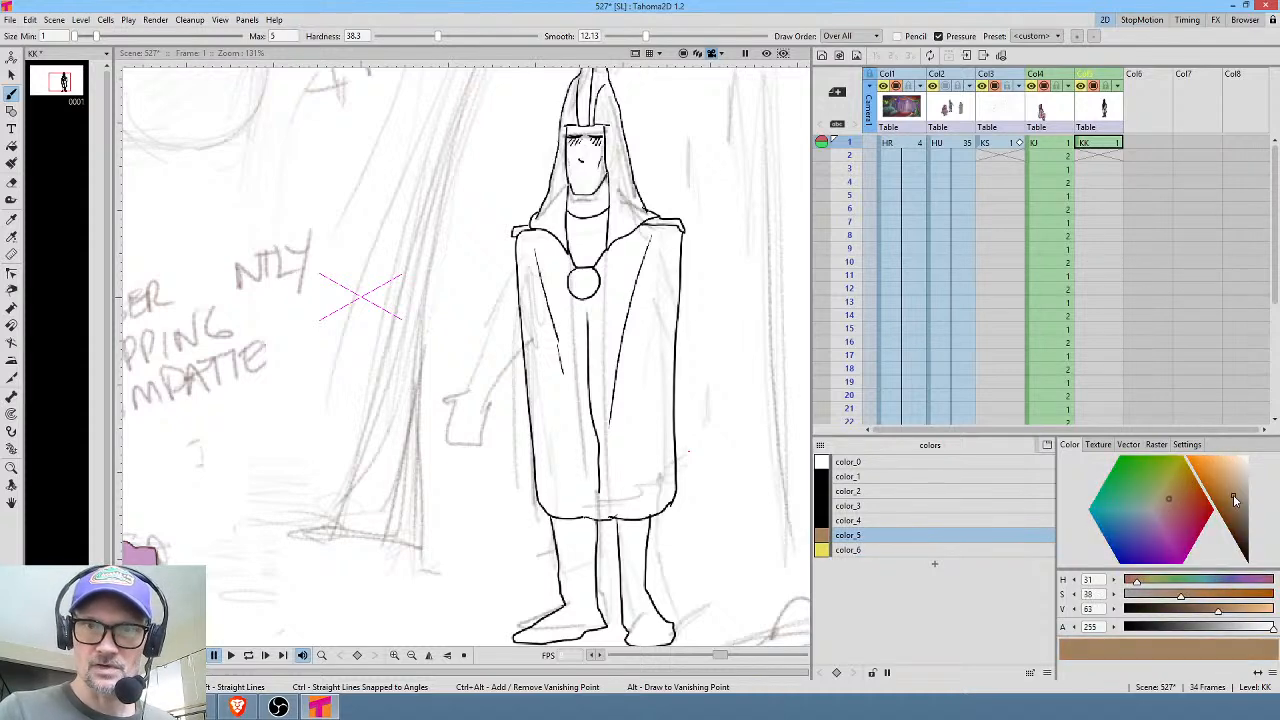
Set color_4 to purple, about H 266, S 60, V 78, and color_3 to a pale skin tone, about H 20, S 14, V 91.
{"action": "left_click", "coordinate": [891, 519]}
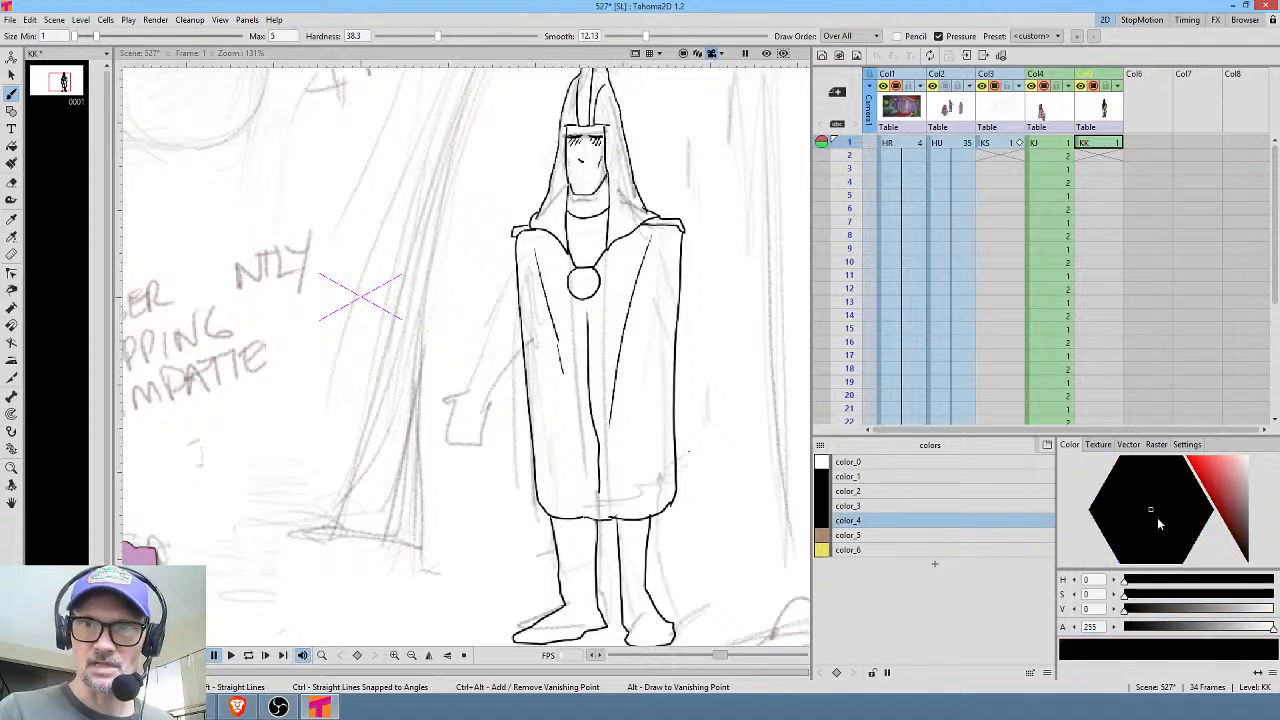
{"action": "left_click_drag", "start_coordinate": [1235, 496], "coordinate": [1223, 489]}
{"action": "left_click_drag", "start_coordinate": [1148, 530], "coordinate": [1149, 542]}
{"action": "left_click", "coordinate": [1220, 478]}
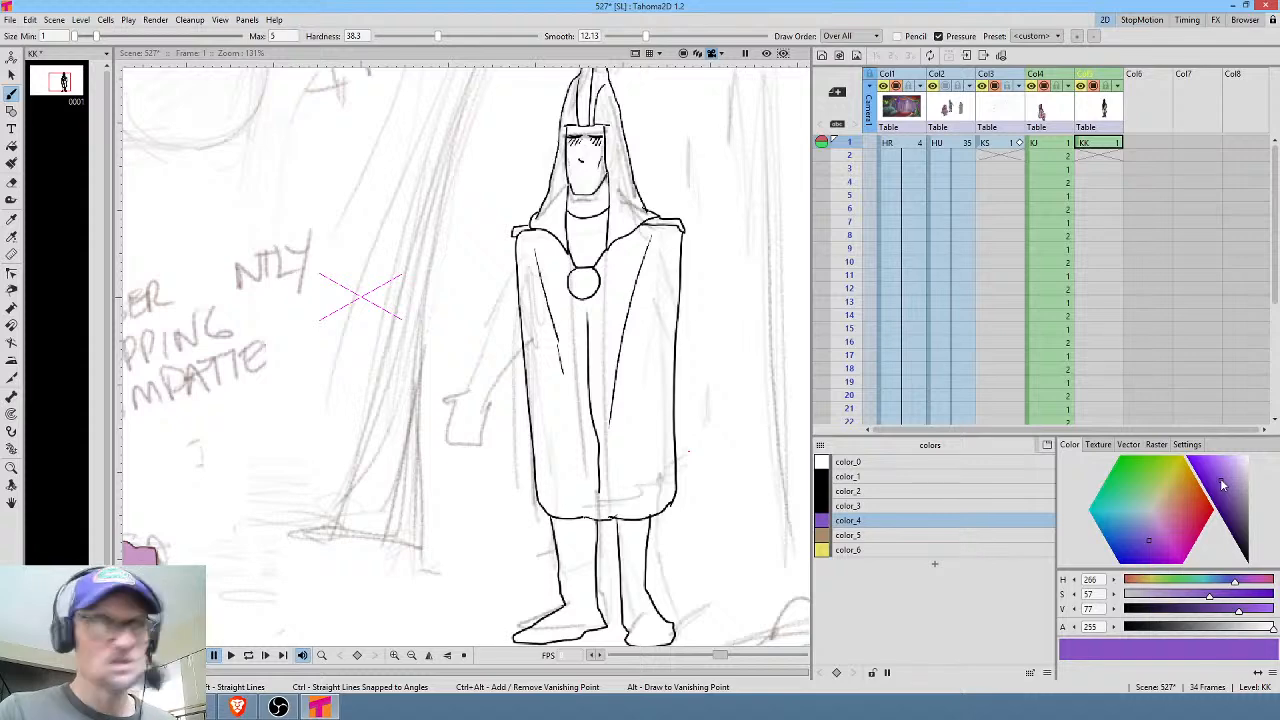
{"action": "left_click", "coordinate": [906, 506]}
{"action": "left_click_drag", "start_coordinate": [1238, 462], "coordinate": [1238, 465]}
{"action": "left_click", "coordinate": [1161, 512]}
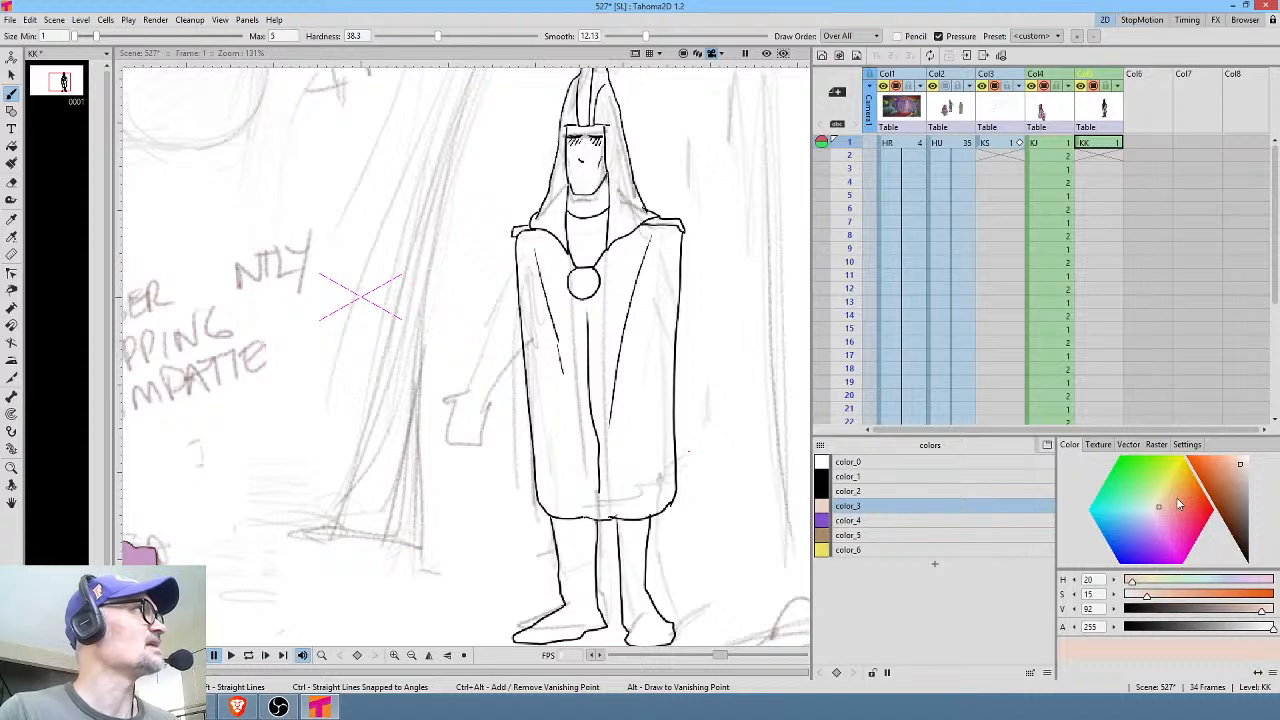
Set color_2 to a very pale bluish grey, about H 230, S 4, V 94.
{"action": "left_click", "coordinate": [891, 491]}
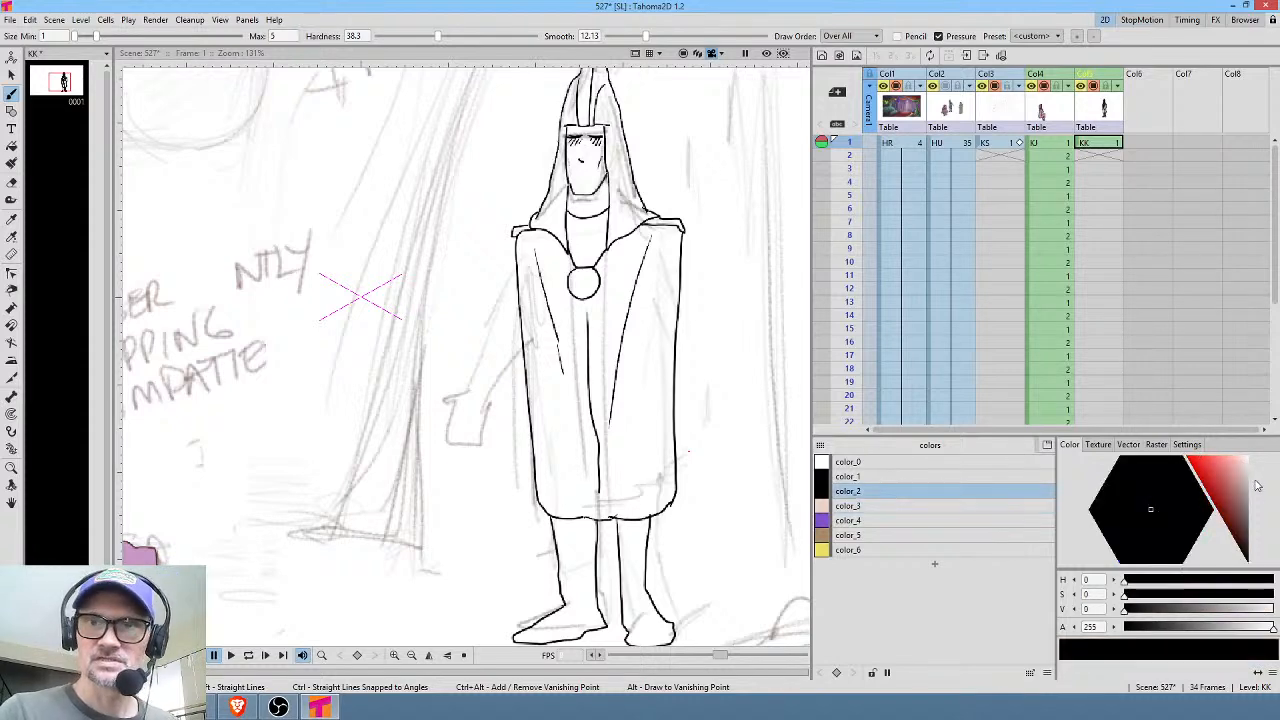
{"action": "left_click", "coordinate": [1245, 465]}
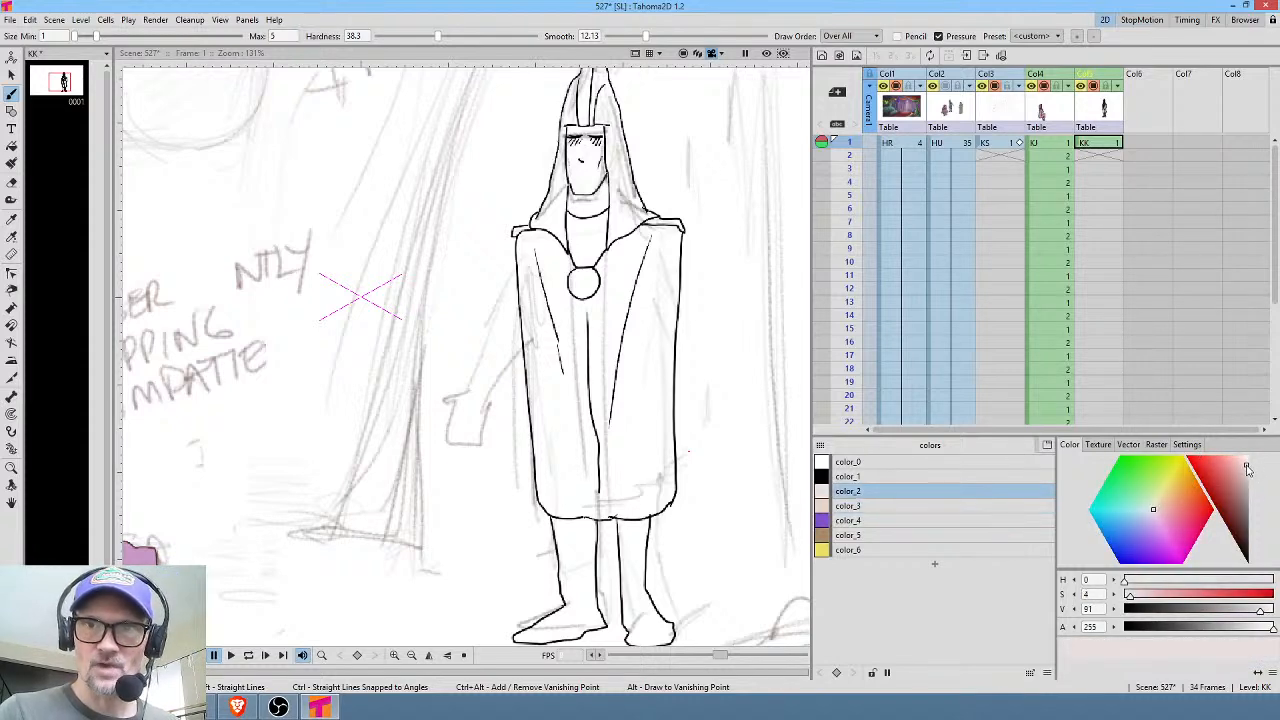
{"action": "left_click", "coordinate": [1146, 509]}
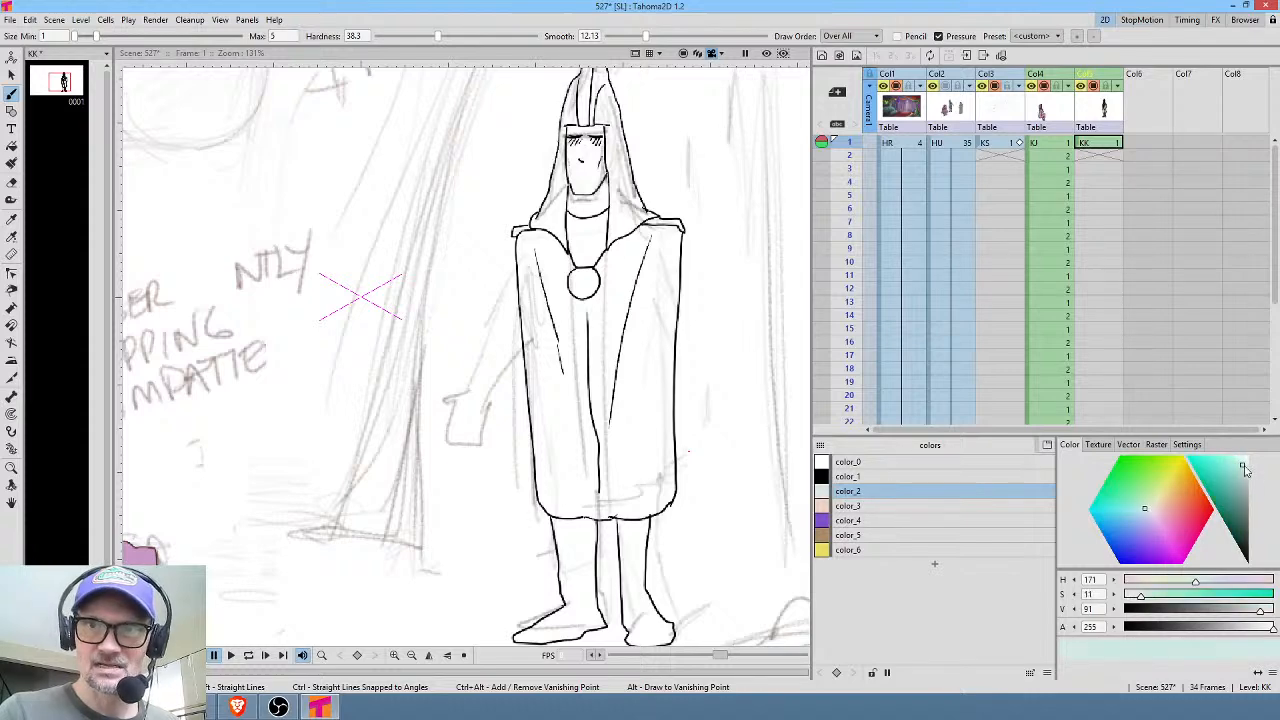
{"action": "left_click", "coordinate": [1150, 514]}
{"action": "left_click", "coordinate": [1247, 466]}
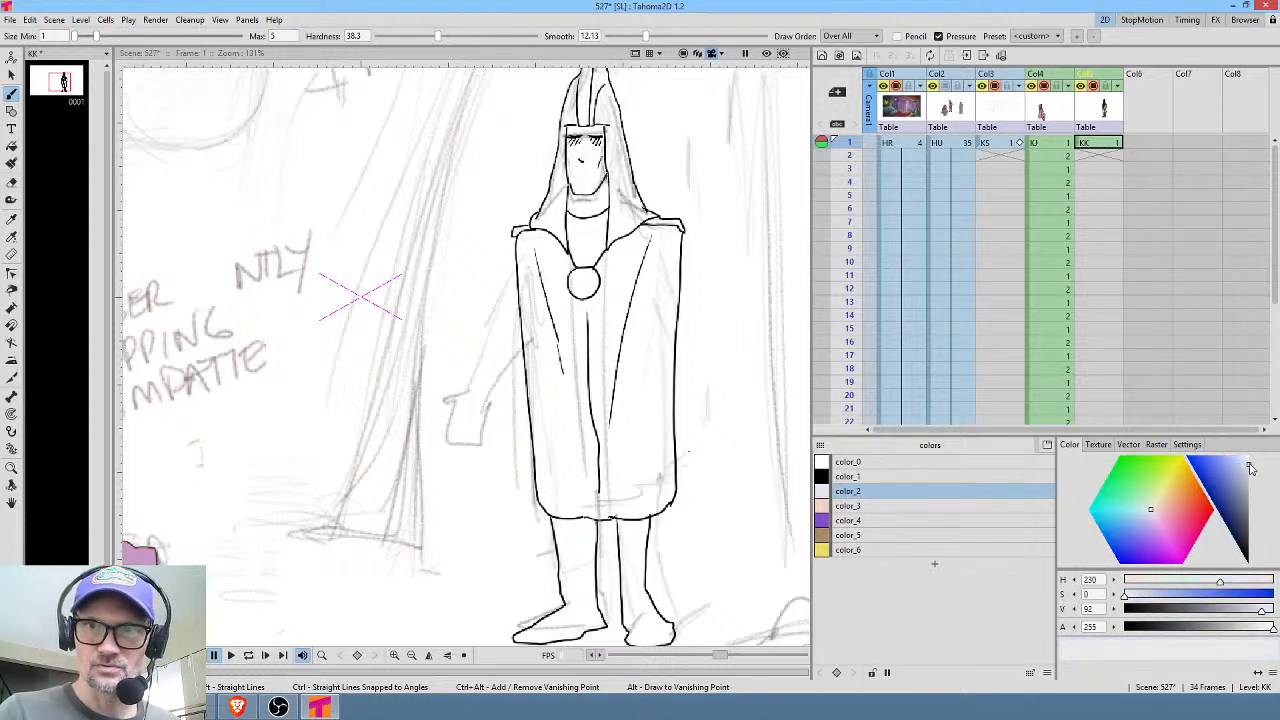
{"action": "left_click_drag", "start_coordinate": [1249, 465], "coordinate": [1246, 461]}
Fill all sections of the figure's hood with the pale grey color_2.
{"action": "left_click_drag", "start_coordinate": [653, 229], "coordinate": [623, 355]}
{"action": "key", "text": "f"}
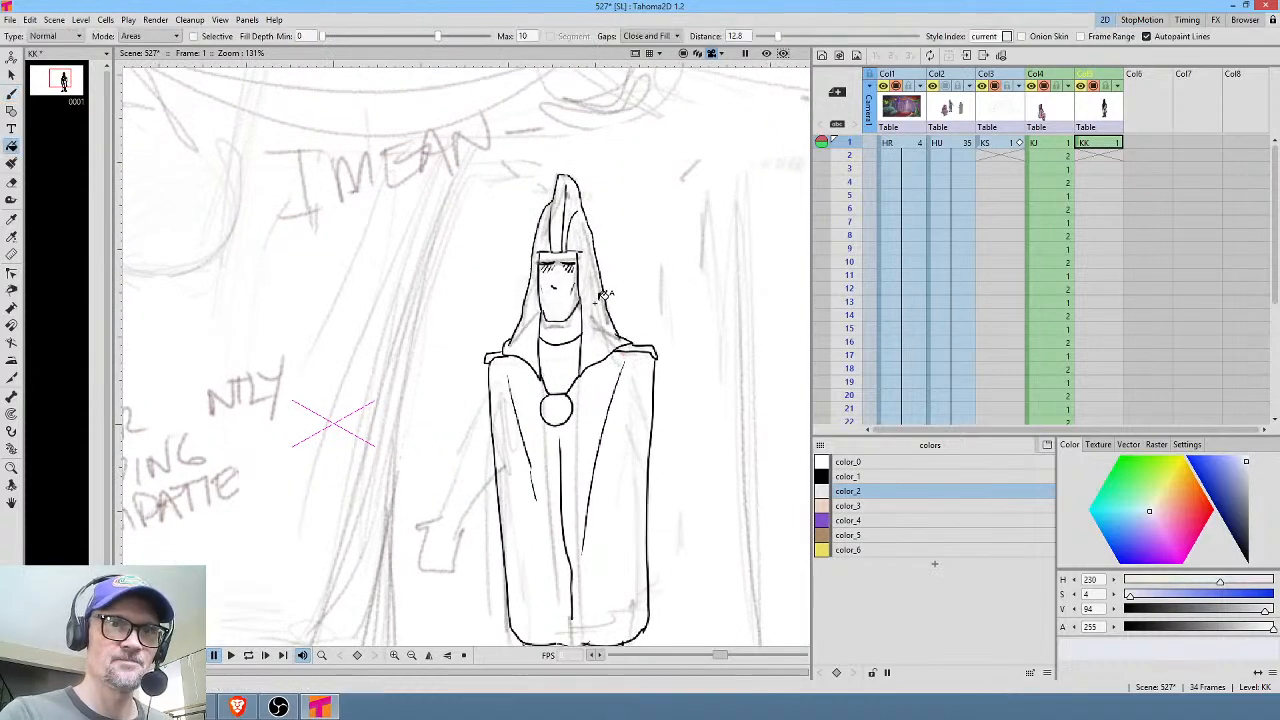
{"action": "left_click", "coordinate": [604, 296]}
{"action": "left_click", "coordinate": [552, 234]}
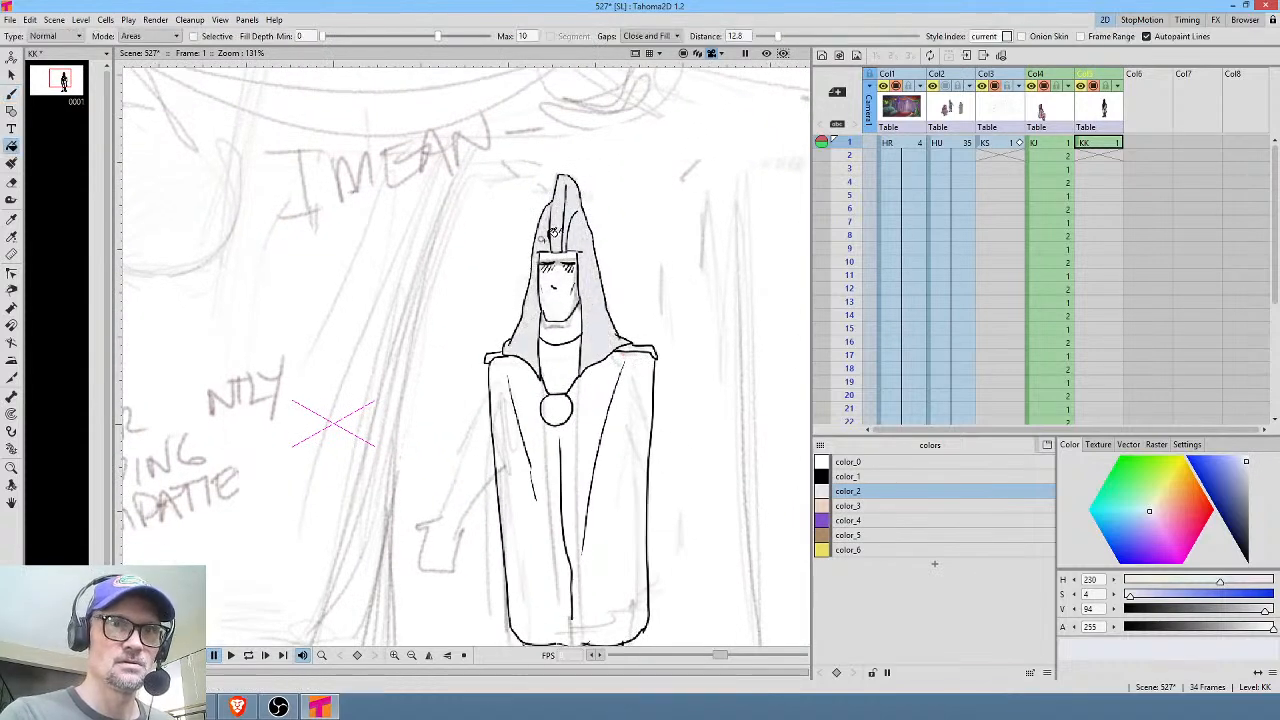
Fill the collar under the chin and the whole cloak with the purple color_4.
{"action": "left_click", "coordinate": [872, 521]}
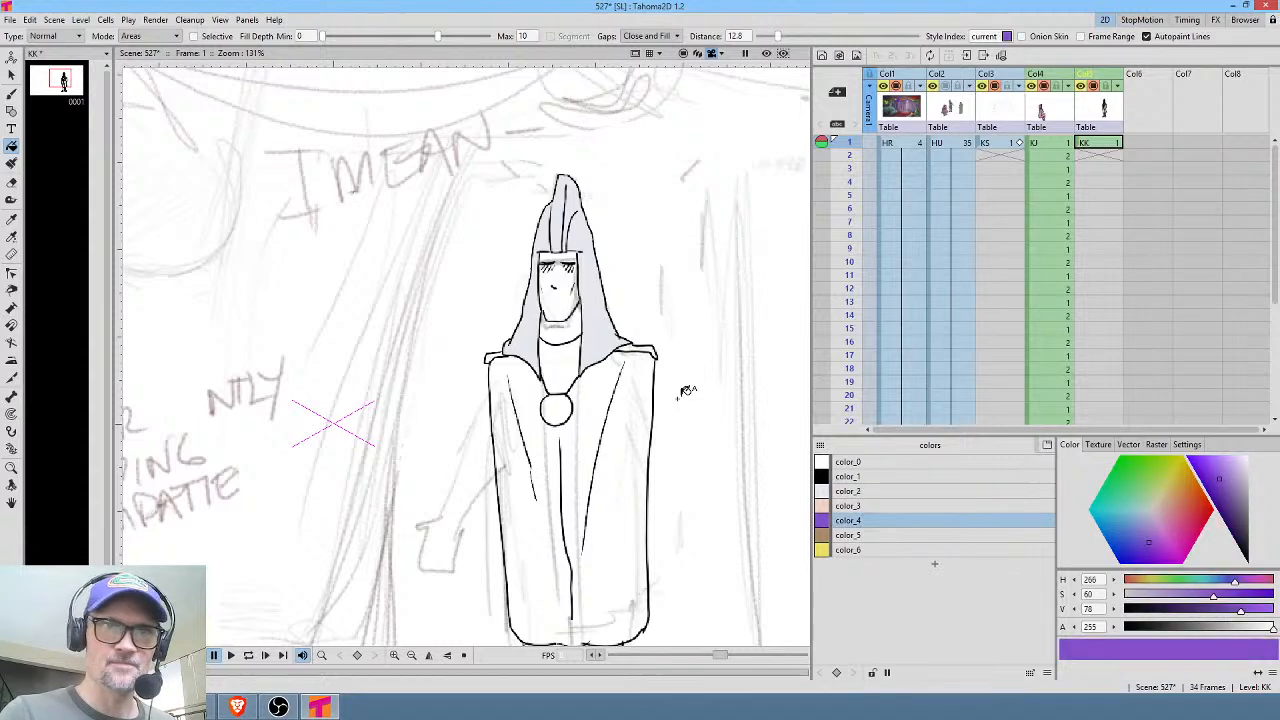
{"action": "left_click", "coordinate": [586, 321]}
{"action": "left_click", "coordinate": [604, 428]}
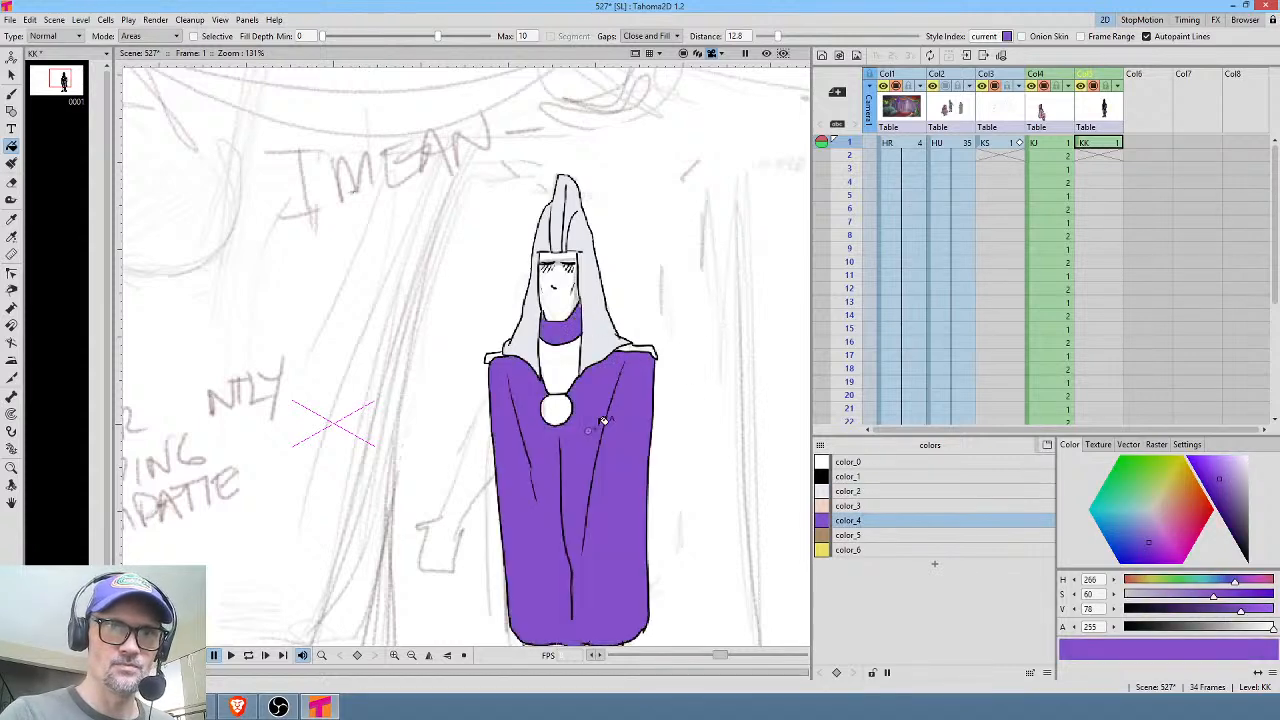
Fill the medallion and both shoulder pieces with yellow color_6, and the chest area above the medallion with brown color_5.
{"action": "left_click", "coordinate": [850, 550]}
{"action": "left_click", "coordinate": [556, 402]}
{"action": "left_click", "coordinate": [852, 535]}
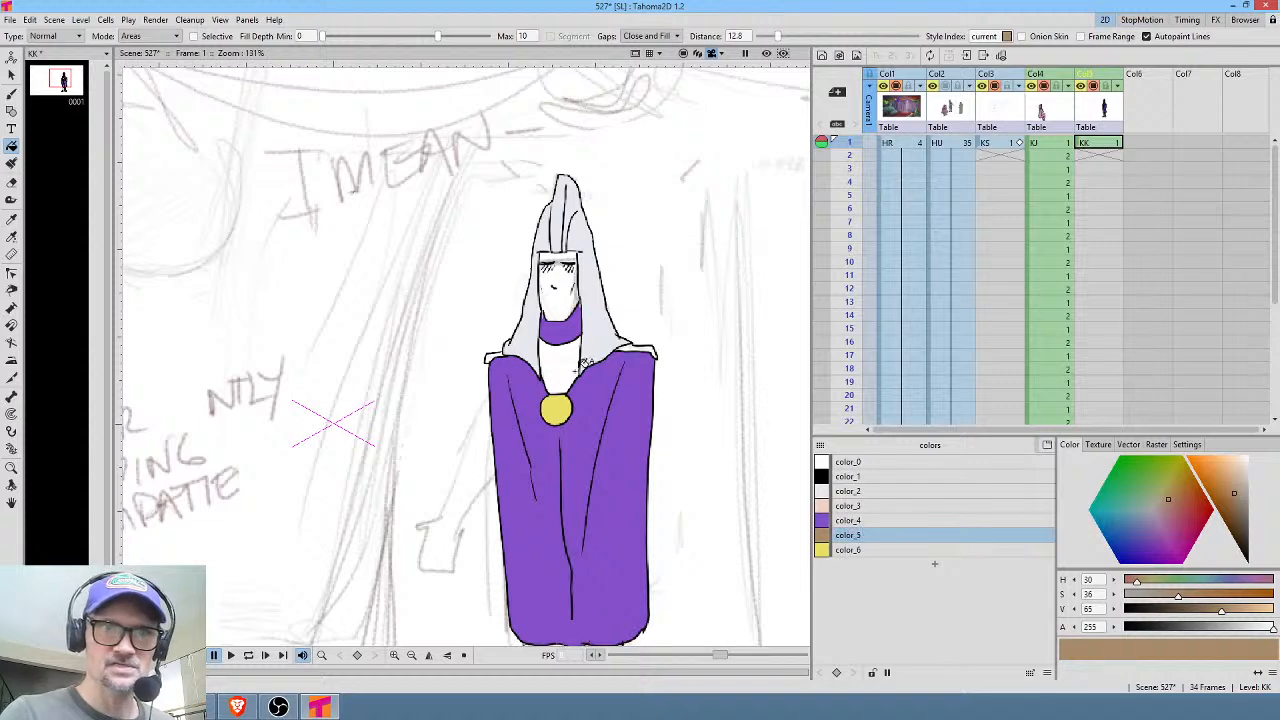
{"action": "left_click", "coordinate": [560, 356]}
{"action": "left_click", "coordinate": [850, 550]}
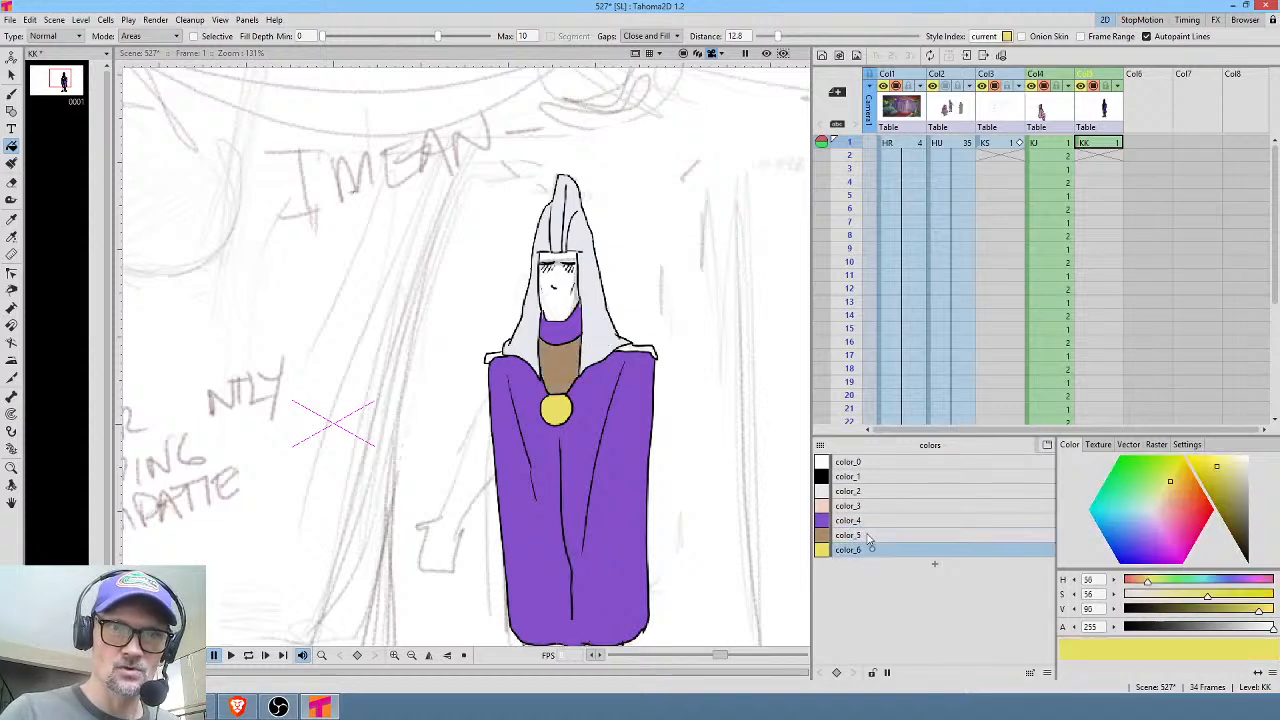
{"action": "left_click", "coordinate": [640, 348]}
{"action": "left_click", "coordinate": [495, 353]}
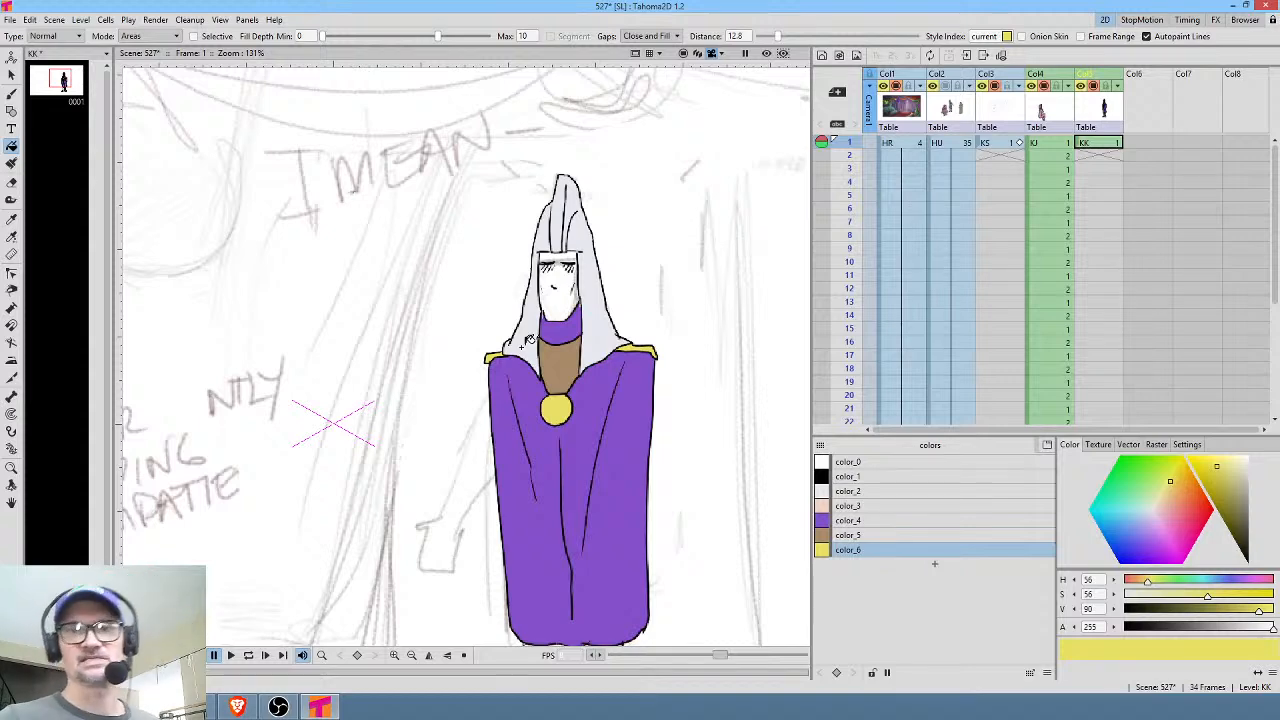
Fill the face with the skin-tone color_3, using a Freehand fill around the brow for the small enclosed areas.
{"action": "left_click", "coordinate": [850, 505]}
{"action": "left_click", "coordinate": [568, 284]}
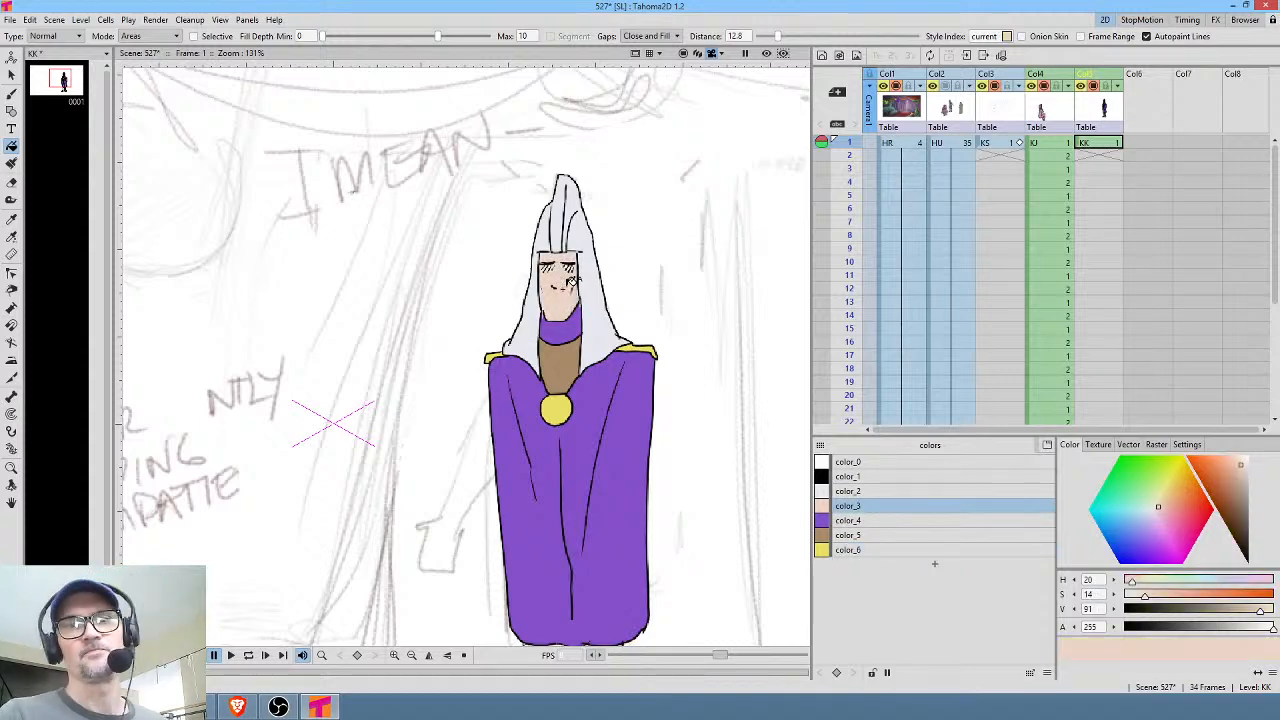
{"action": "left_click", "coordinate": [69, 37]}
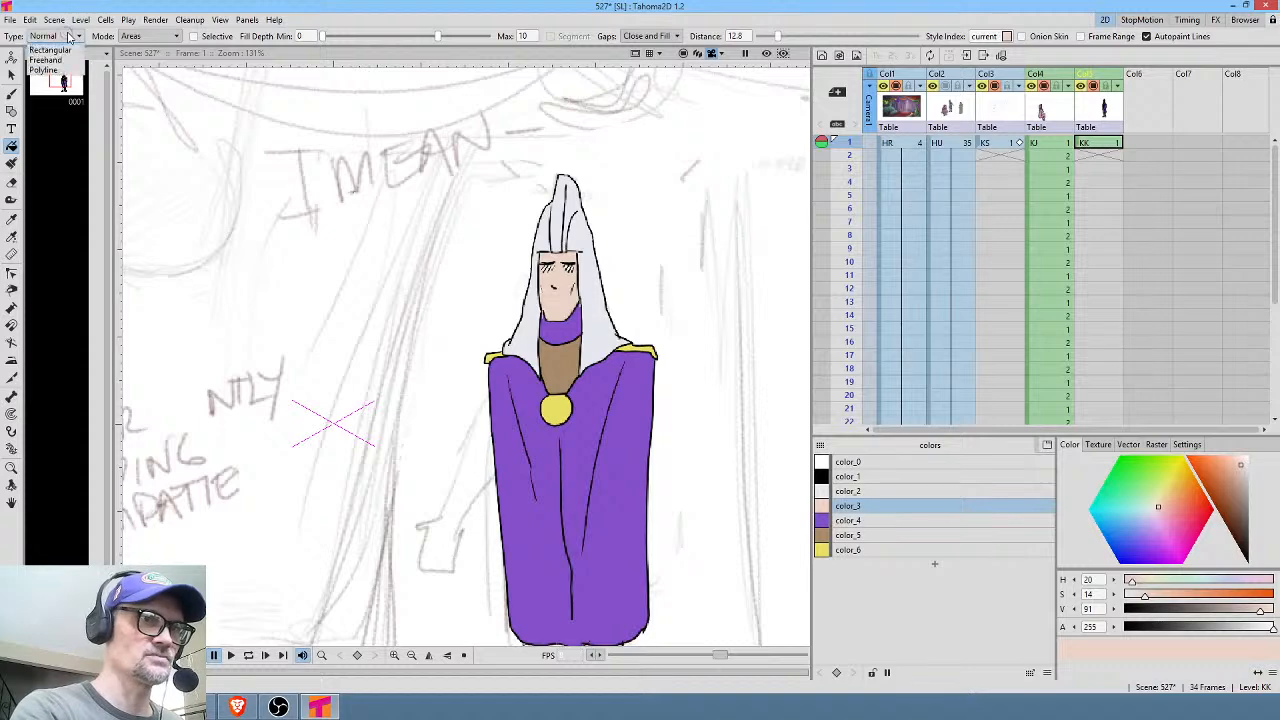
{"action": "left_click", "coordinate": [44, 46]}
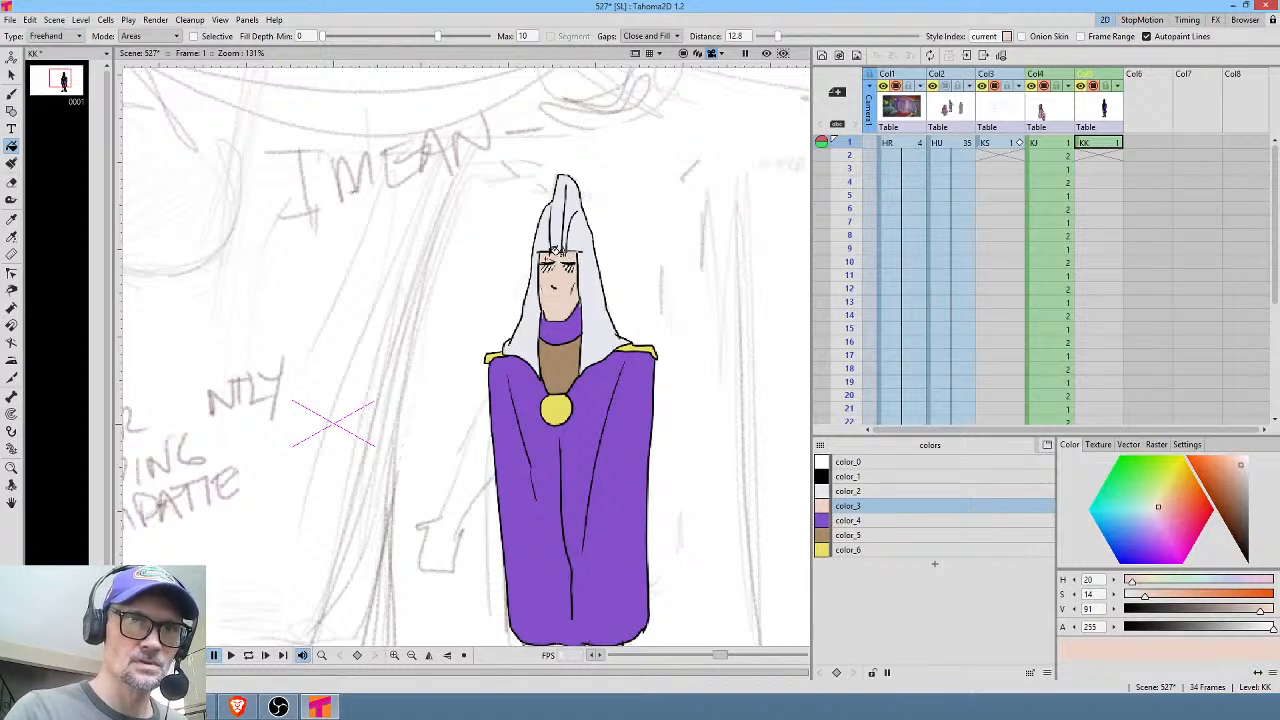
{"action": "left_click_drag", "start_coordinate": [562, 260], "coordinate": [591, 250]}
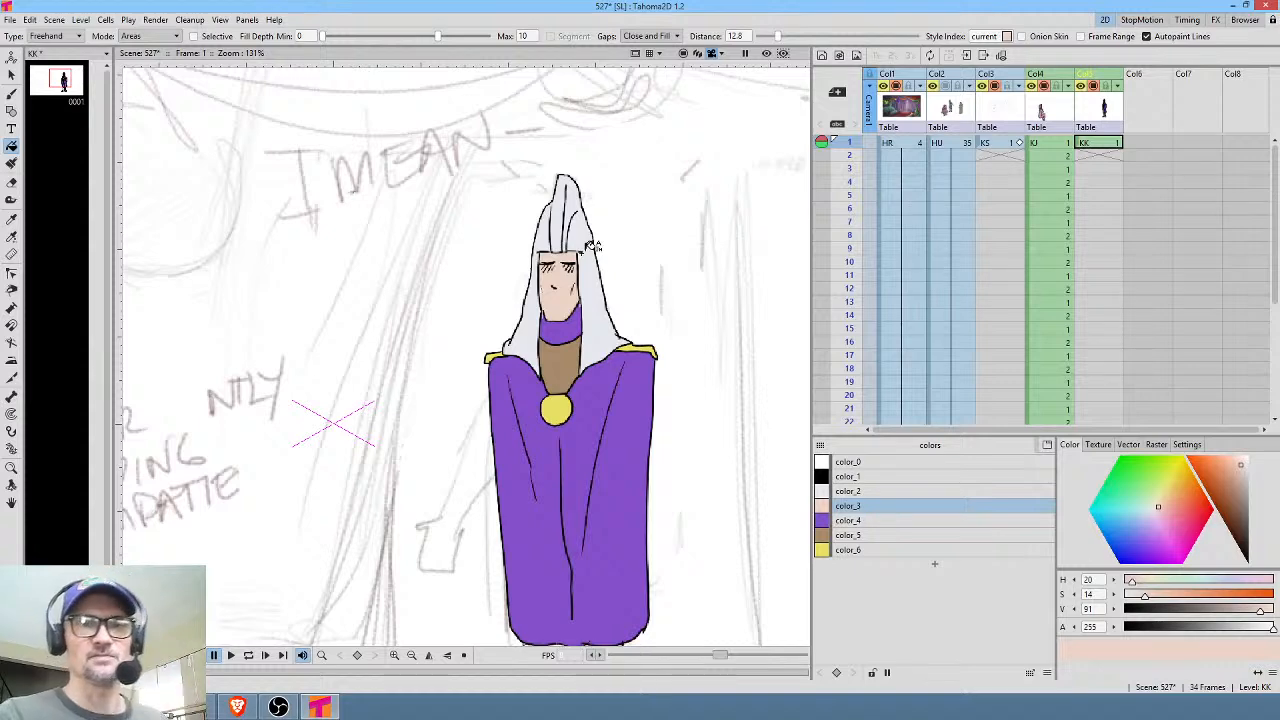
Add a new style, color_7, and set it to a dark slate blue-grey, about H 215, S 21, V 49.
{"action": "scroll", "coordinate": [593, 246], "scroll_direction": "down", "scroll_amount": 5}
{"action": "left_click", "coordinate": [920, 551]}
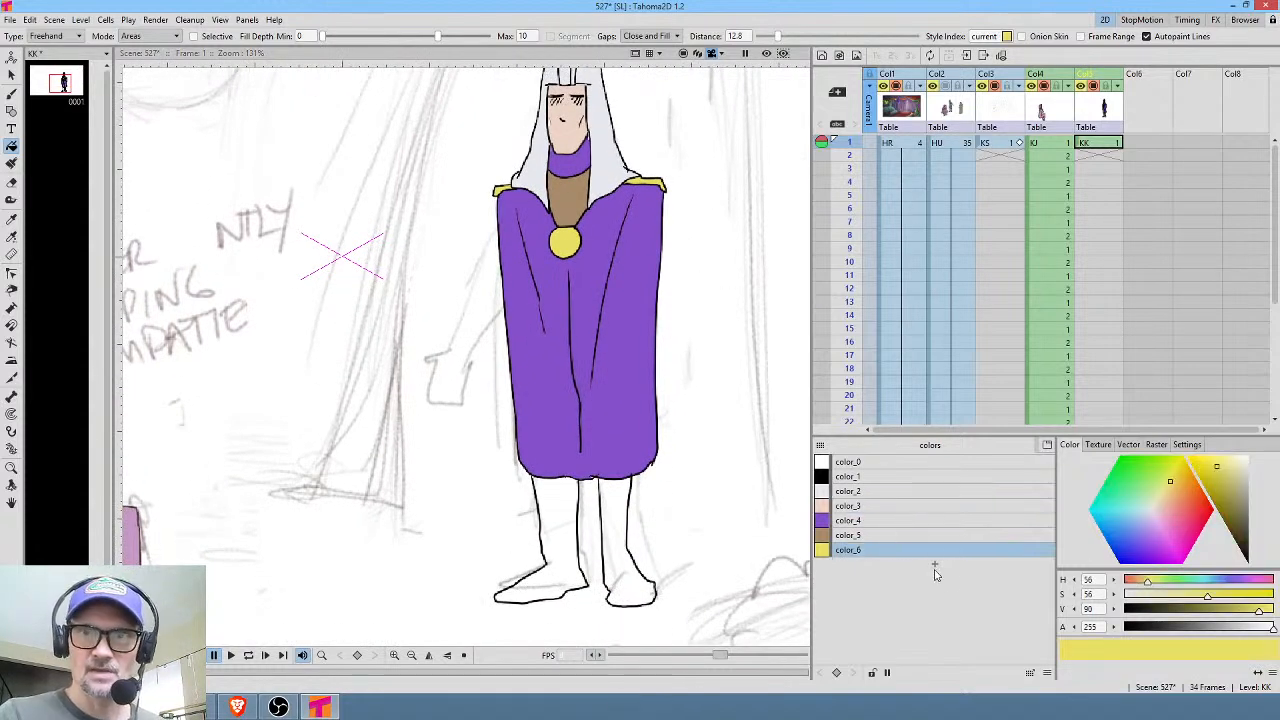
{"action": "left_click", "coordinate": [938, 565]}
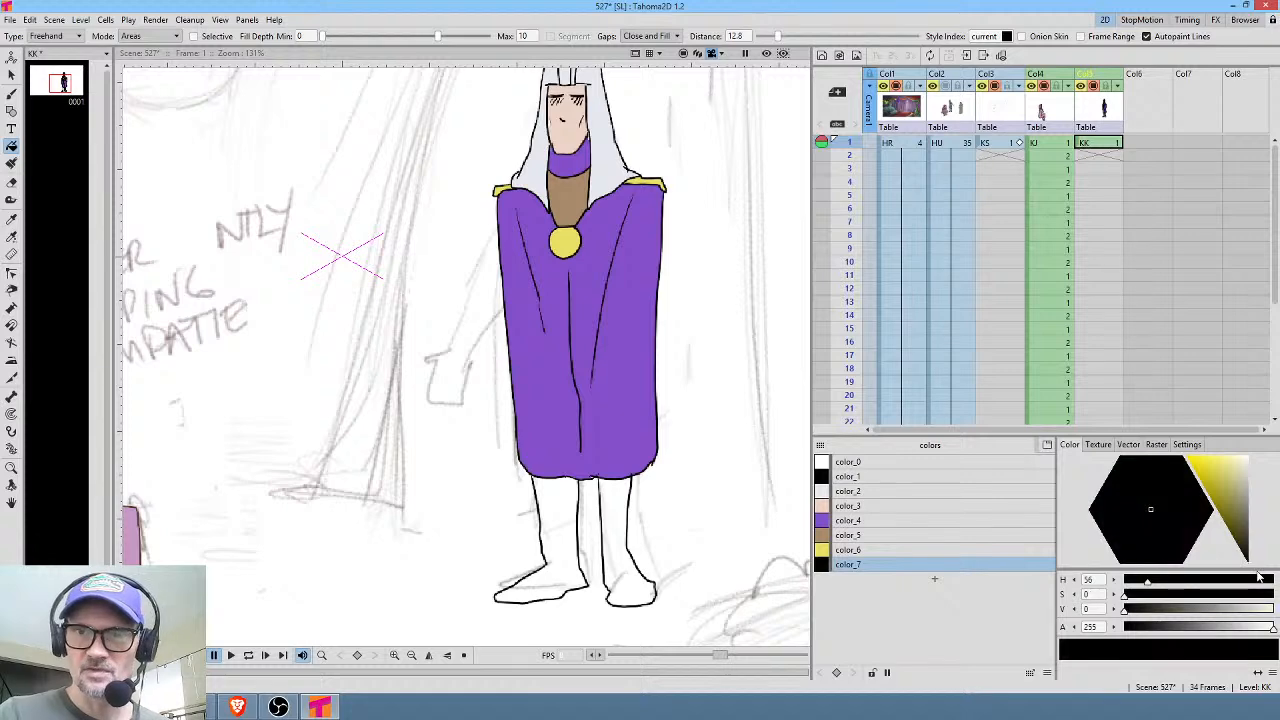
{"action": "left_click", "coordinate": [1246, 533]}
{"action": "left_click_drag", "start_coordinate": [1246, 533], "coordinate": [1243, 511]}
{"action": "left_click", "coordinate": [1148, 513]}
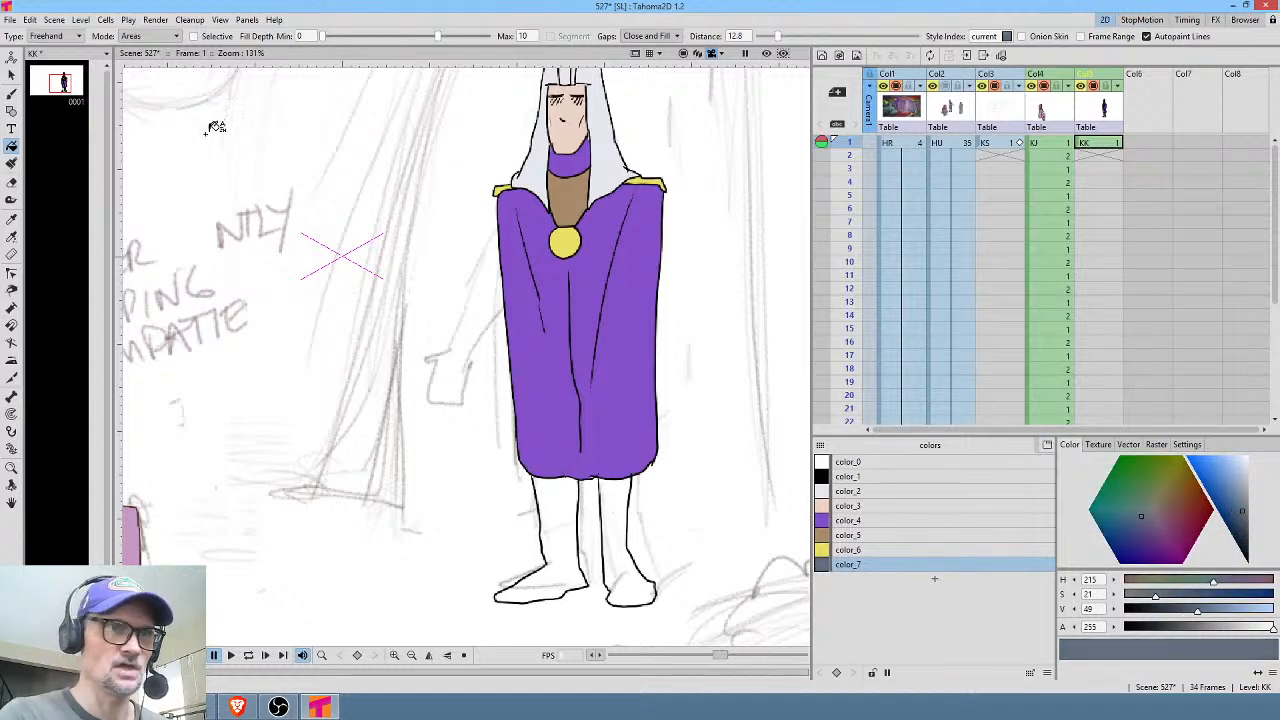
Set the fill type back to Normal and fill both legs and feet with the slate color_7.
{"action": "left_click", "coordinate": [53, 36]}
{"action": "left_click", "coordinate": [50, 48]}
{"action": "left_click", "coordinate": [572, 496]}
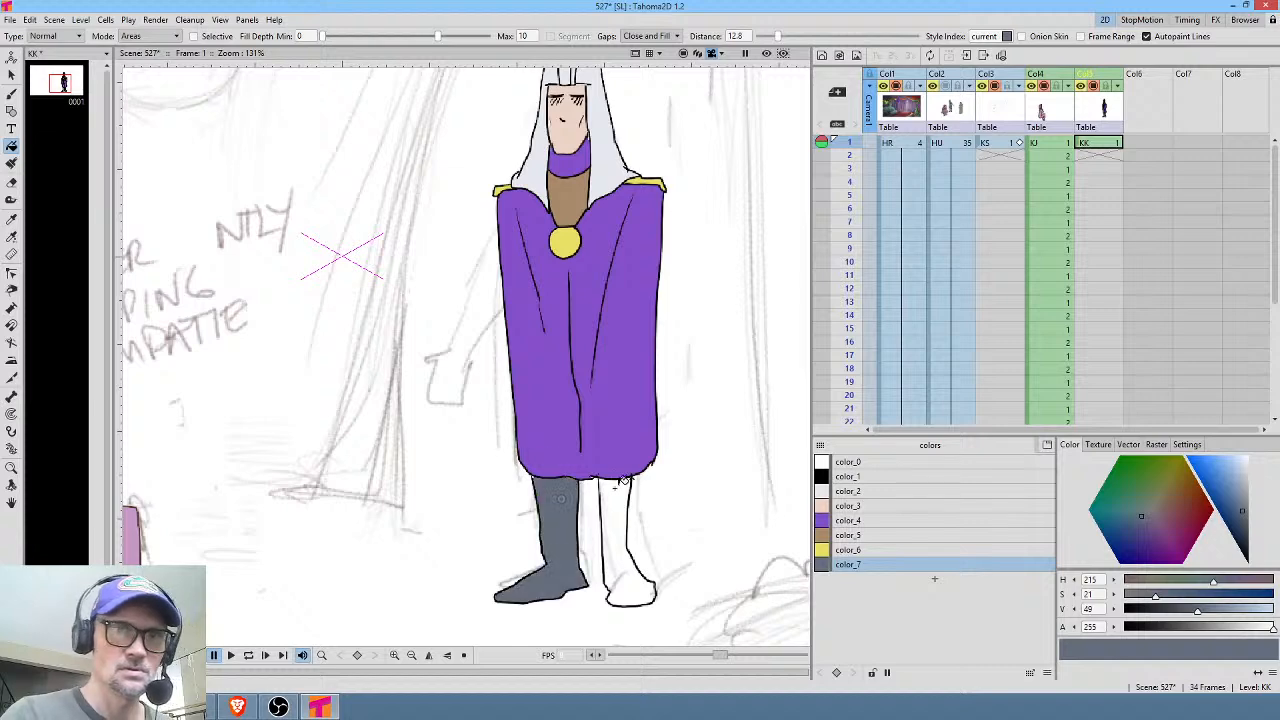
{"action": "left_click", "coordinate": [645, 500]}
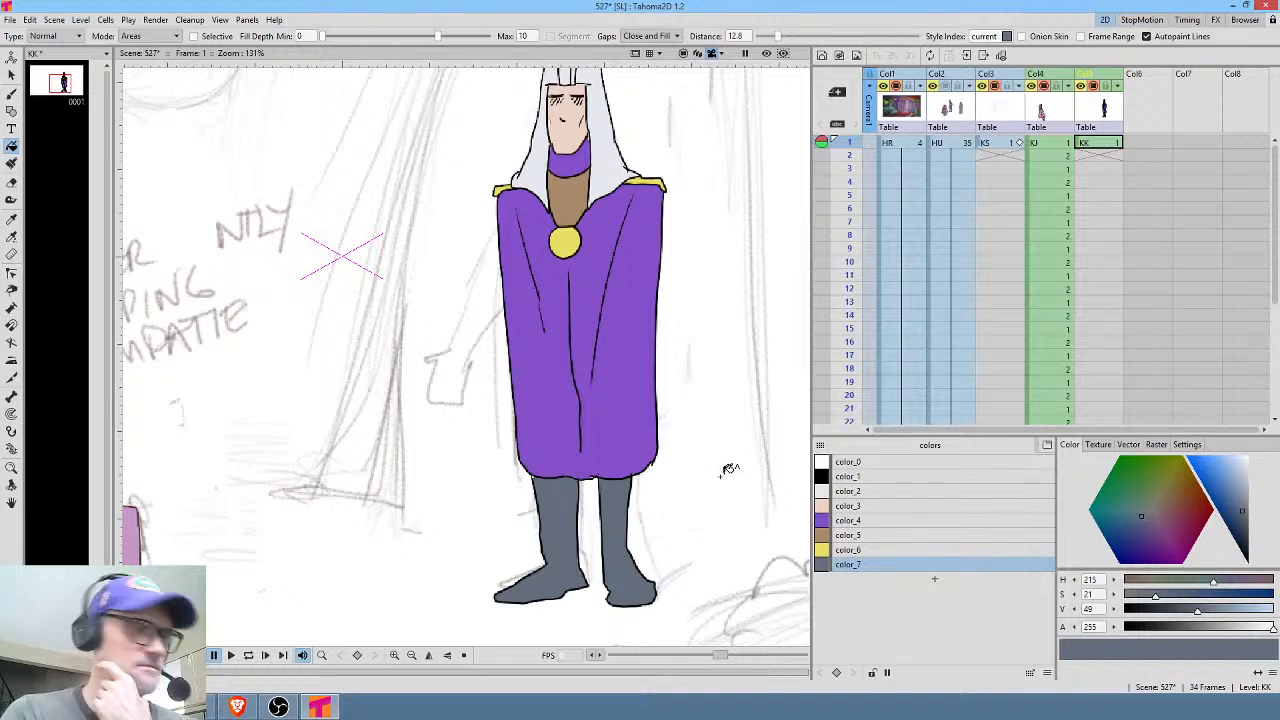
Hide the rough sketch in Col3 so the coloured standing figure on frame 1 shows against the painted tent background.
{"action": "scroll", "coordinate": [729, 469], "scroll_direction": "down", "scroll_amount": 1}
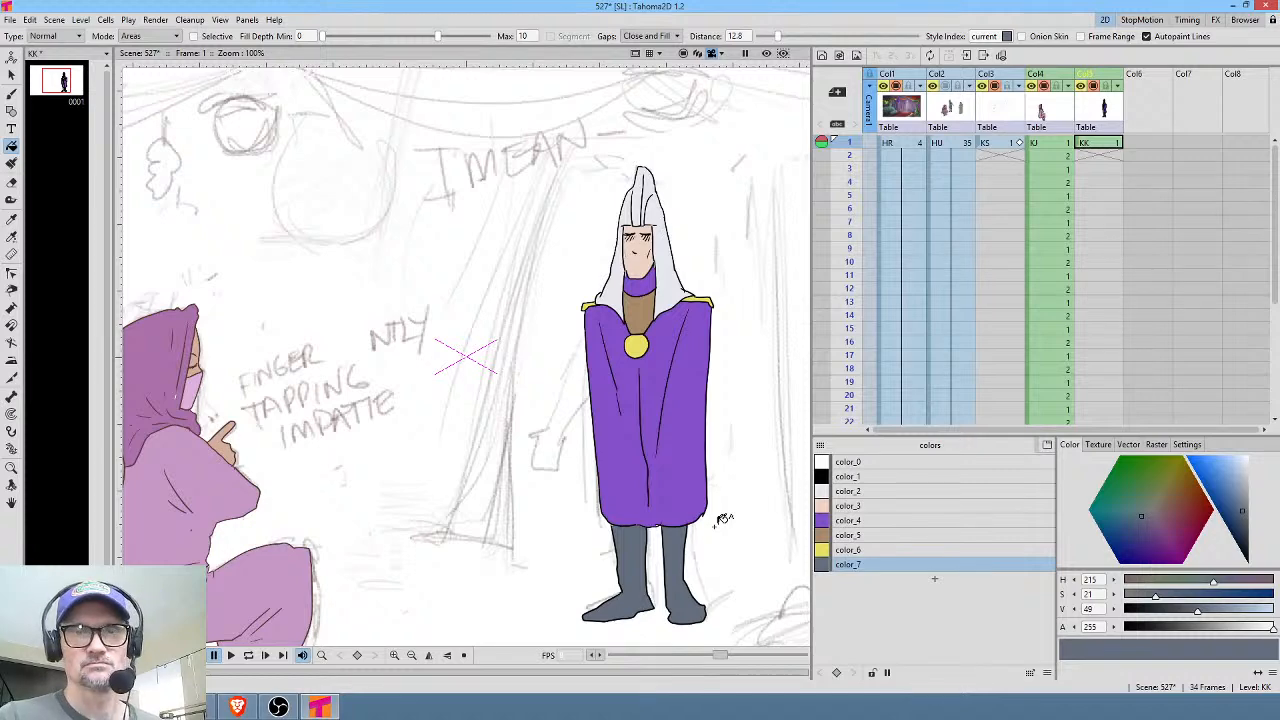
{"action": "left_click", "coordinate": [921, 93]}
{"action": "left_click", "coordinate": [972, 142]}
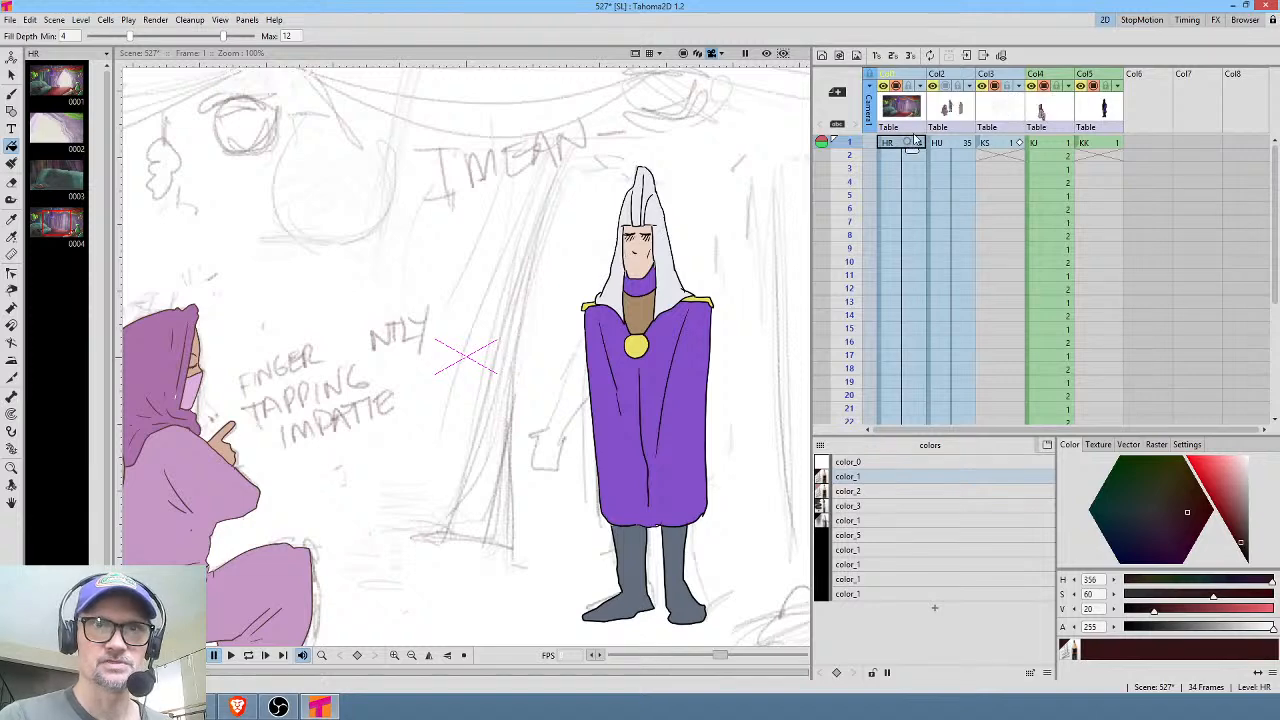
{"action": "key", "text": "Down"}
{"action": "left_click", "coordinate": [995, 87]}
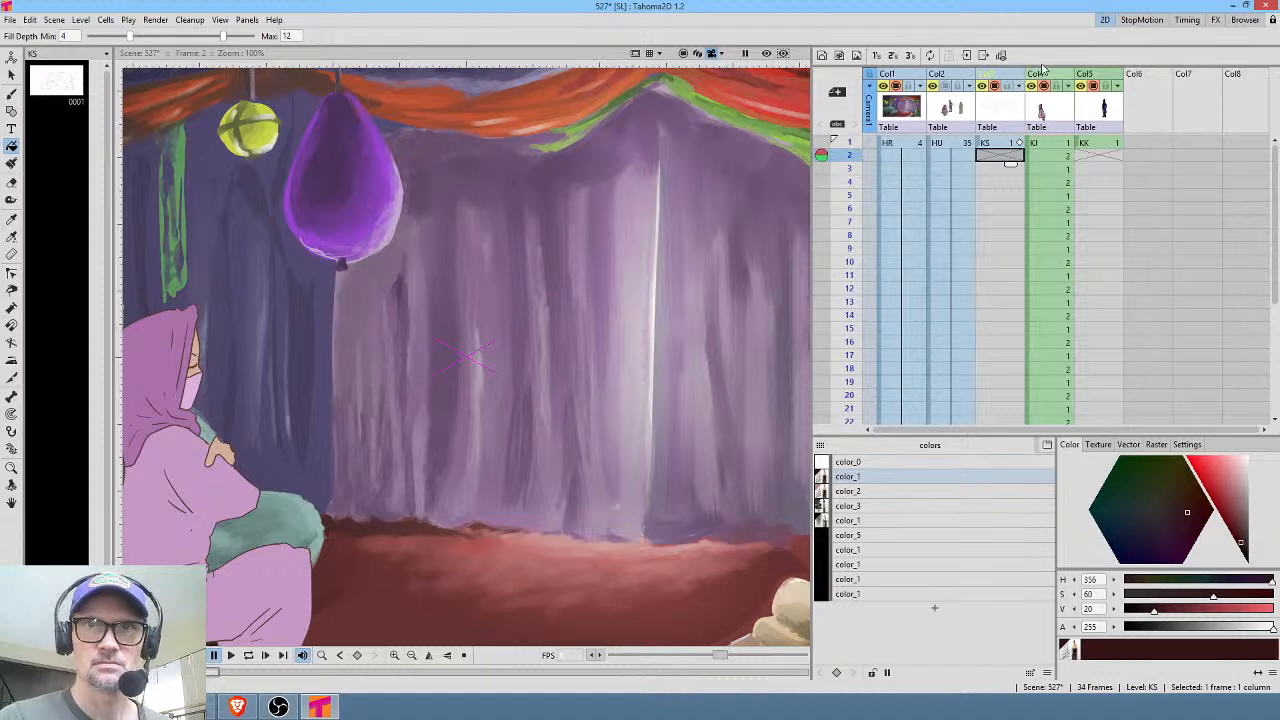
{"action": "left_click", "coordinate": [1095, 143]}
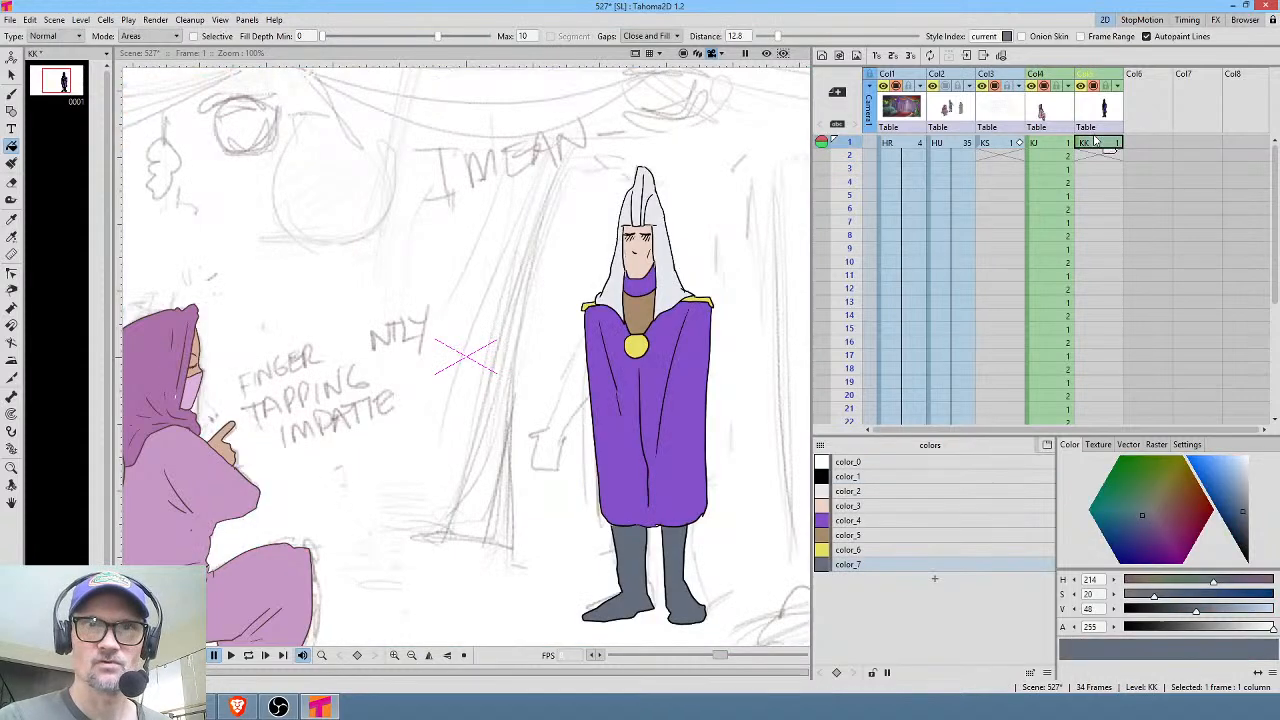
{"action": "left_click", "coordinate": [995, 88]}
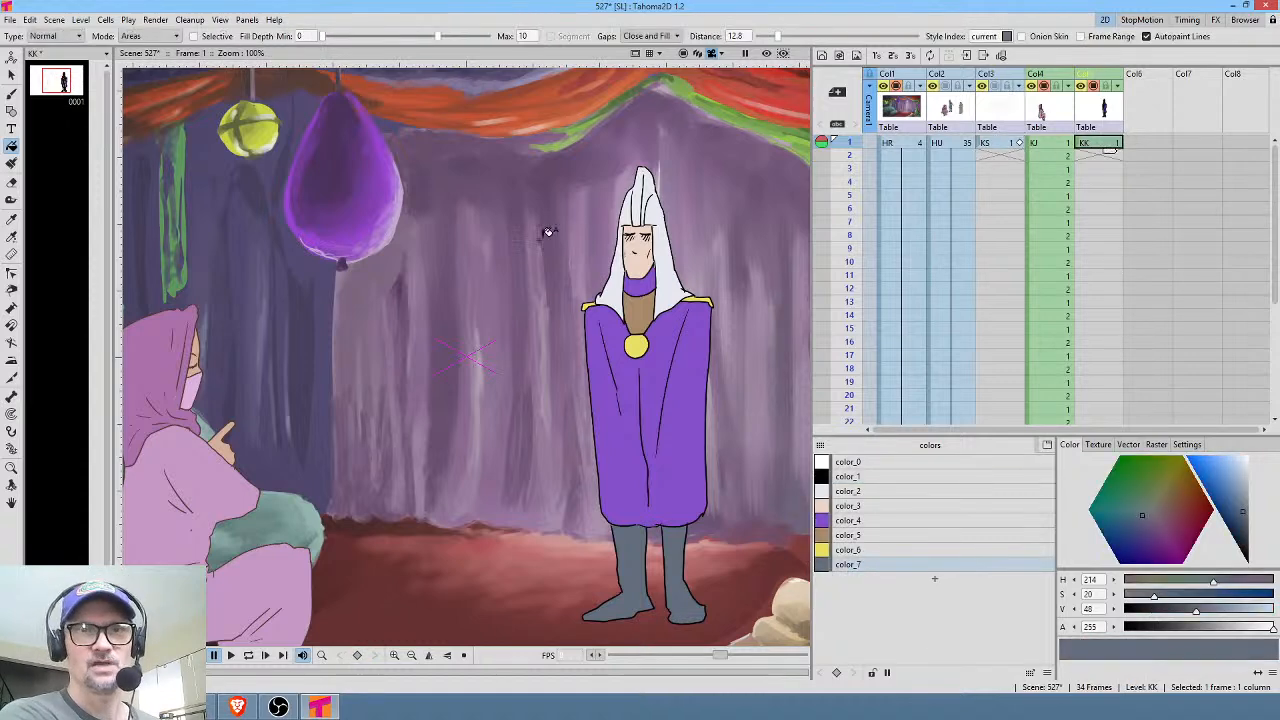
Mute the standing figure's leg and cape colours, setting color_7 to S 11, V 58 and color_4 to S 36, V 70.
{"action": "scroll", "coordinate": [566, 243], "scroll_direction": "down", "scroll_amount": 4}
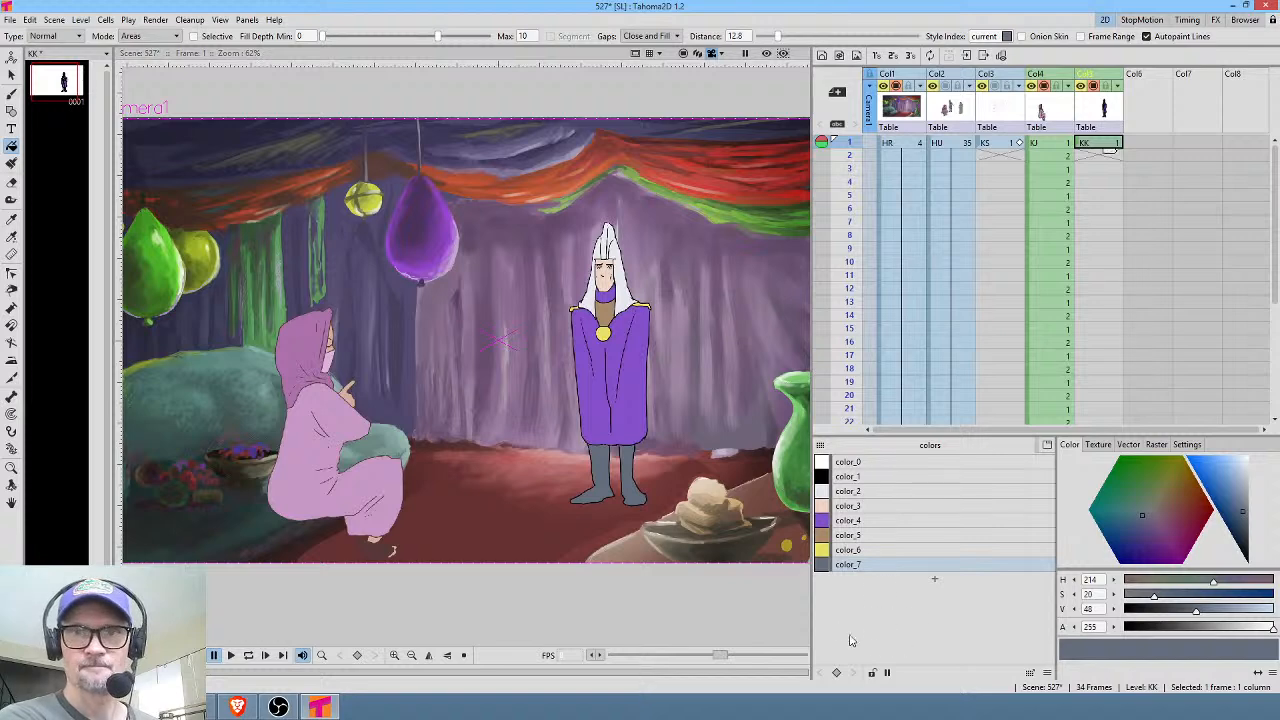
{"action": "left_click_drag", "start_coordinate": [1244, 514], "coordinate": [1246, 507]}
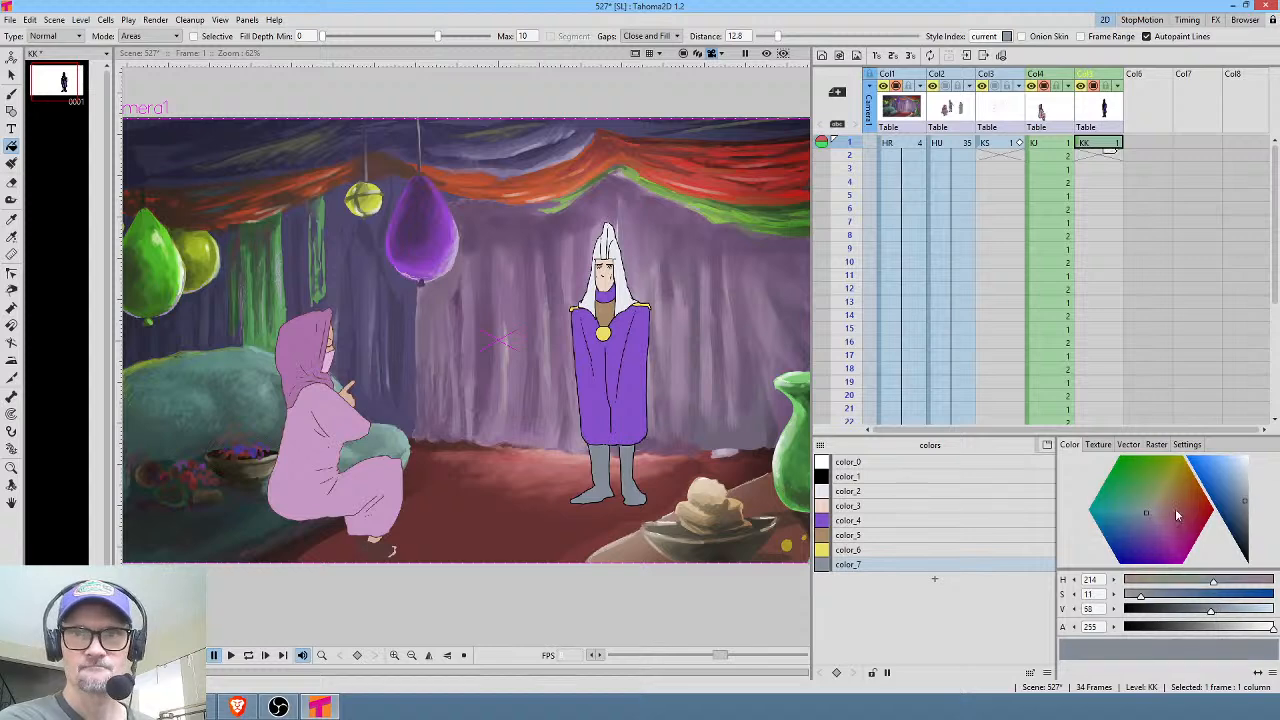
{"action": "left_click", "coordinate": [909, 521]}
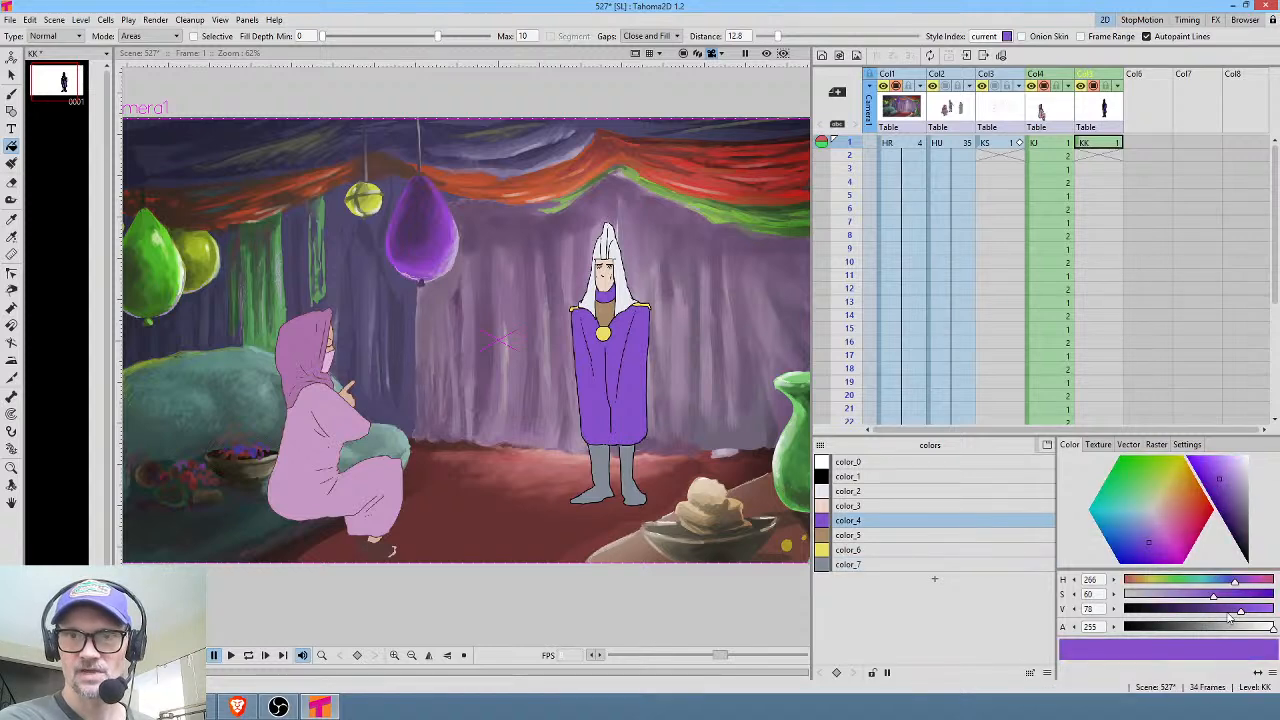
{"action": "left_click_drag", "start_coordinate": [1207, 599], "coordinate": [1228, 614]}
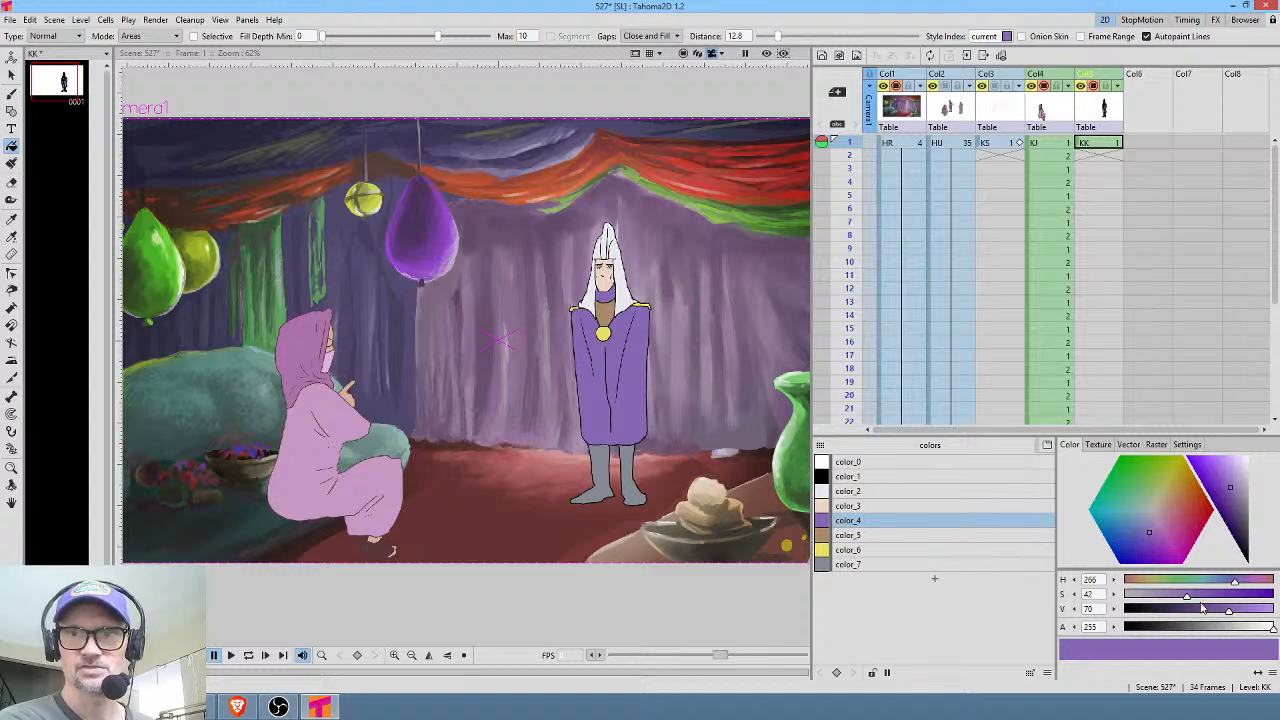
{"action": "left_click_drag", "start_coordinate": [1188, 598], "coordinate": [1180, 600]}
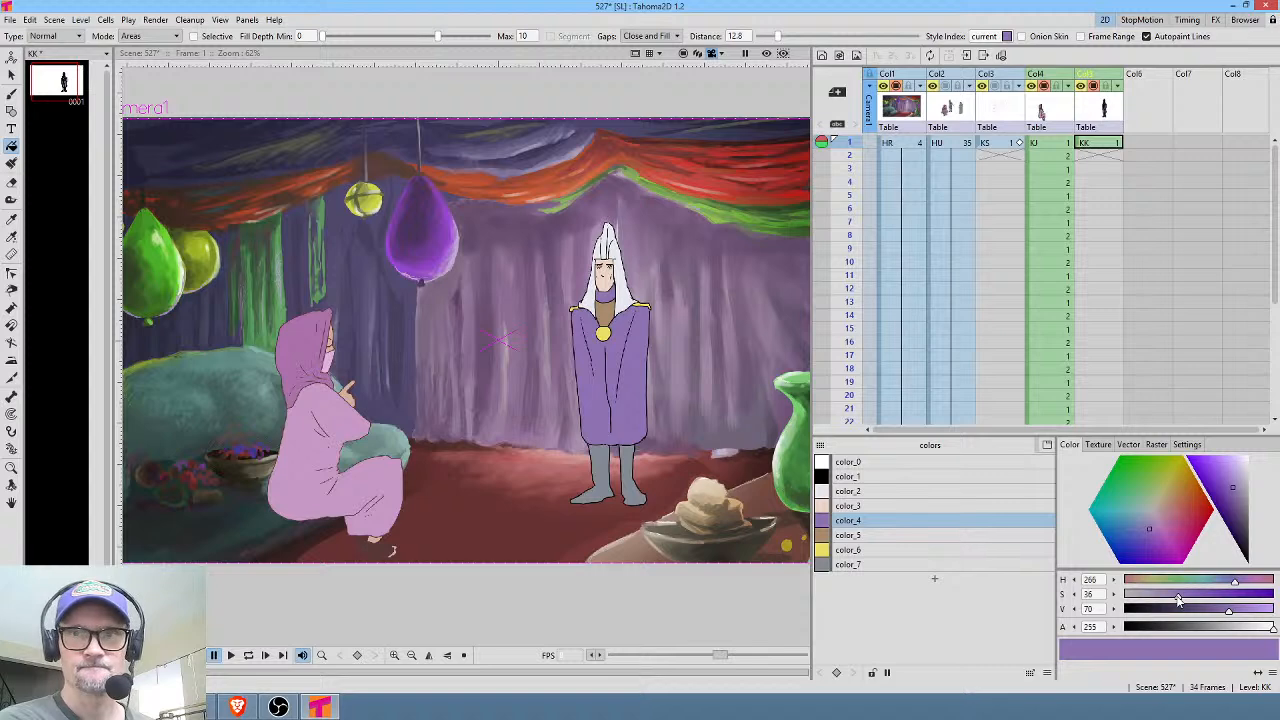
{"action": "left_click_drag", "start_coordinate": [1229, 611], "coordinate": [1230, 612]}
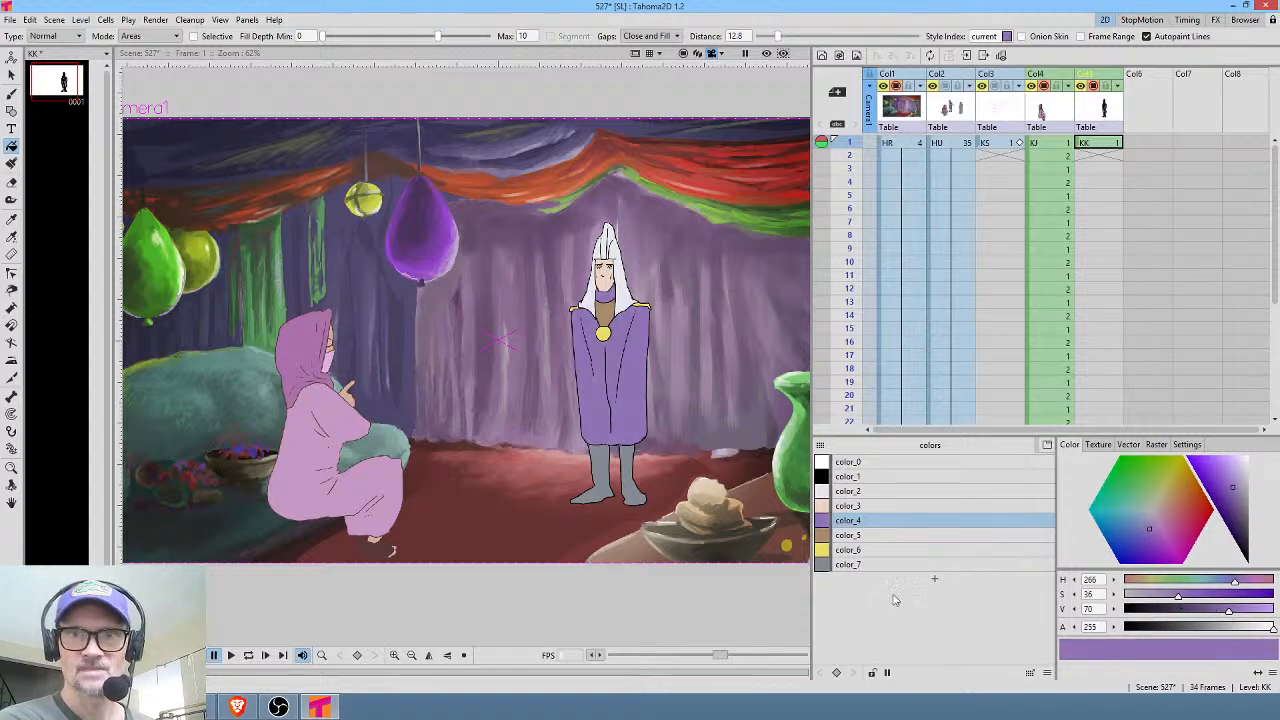
Darken the yellow color_6 to a muted olive and set the brown color_5 to H 30, S 36, V 56.
{"action": "left_click", "coordinate": [906, 556]}
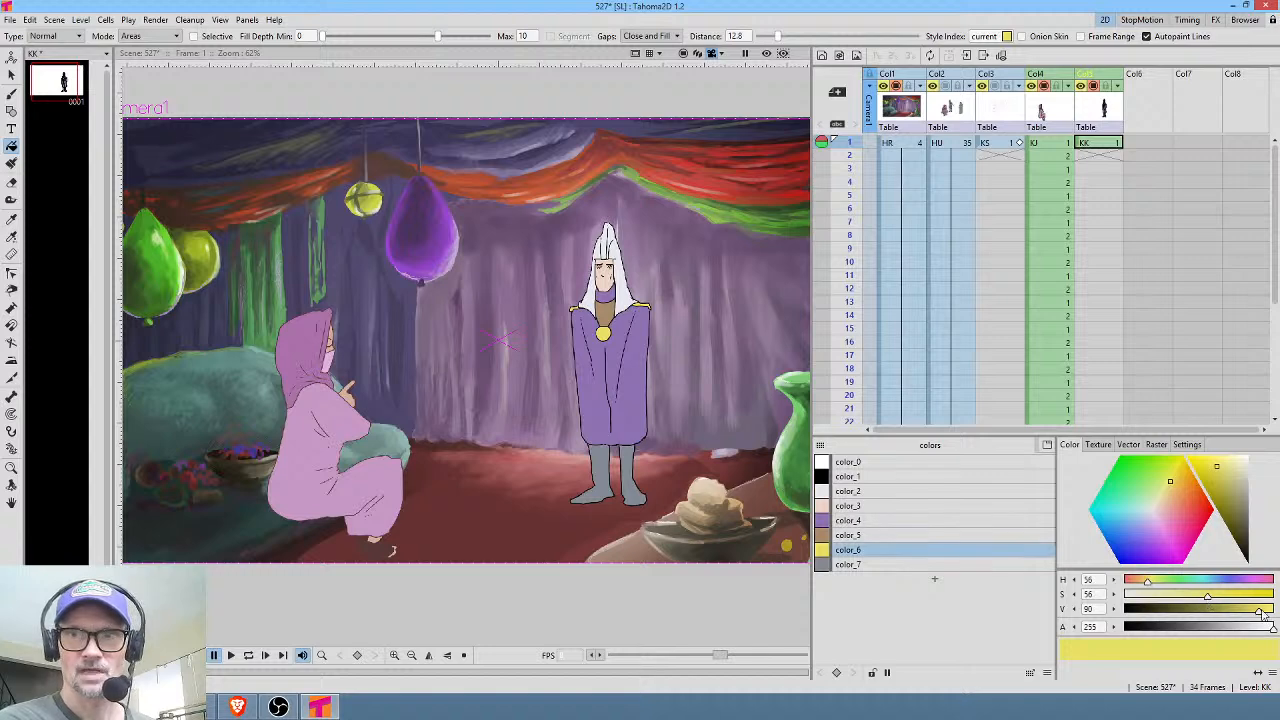
{"action": "left_click_drag", "start_coordinate": [1258, 613], "coordinate": [1208, 615]}
{"action": "left_click", "coordinate": [926, 535]}
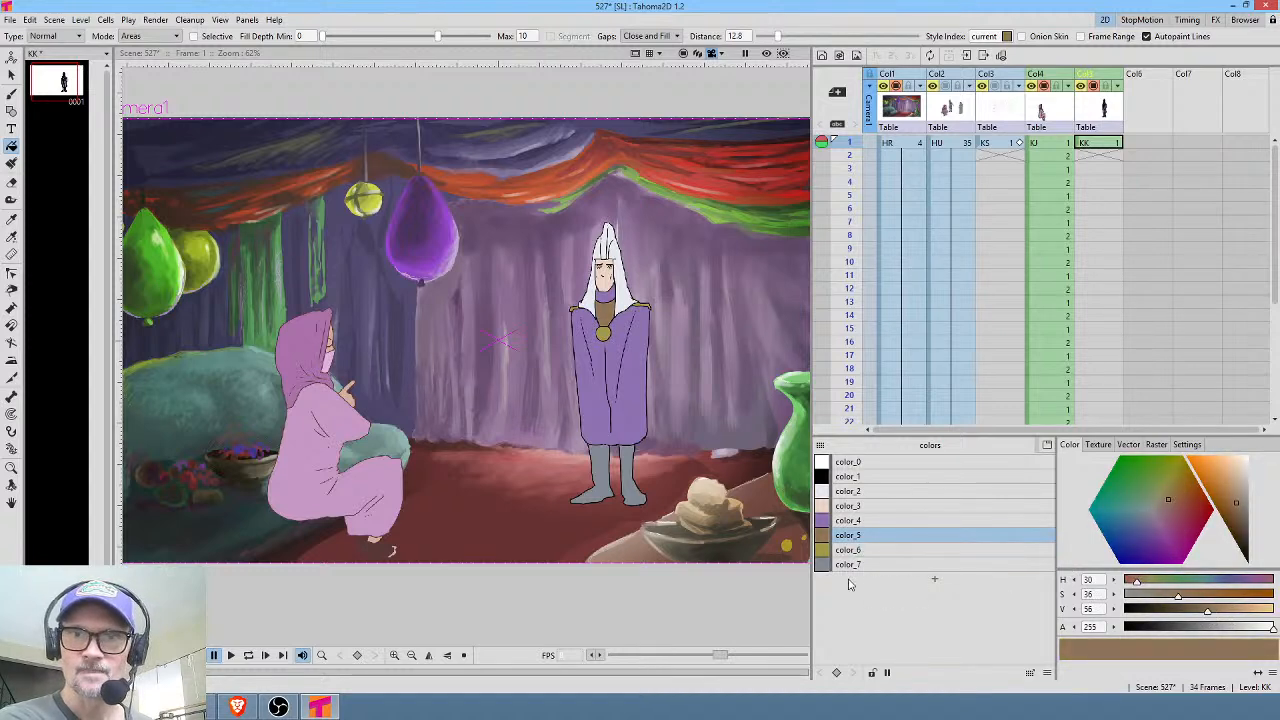
Darken the helmet and face, setting V to 75 for the grey color_2 and 81 for the skin-tone color_3.
{"action": "left_click", "coordinate": [845, 493]}
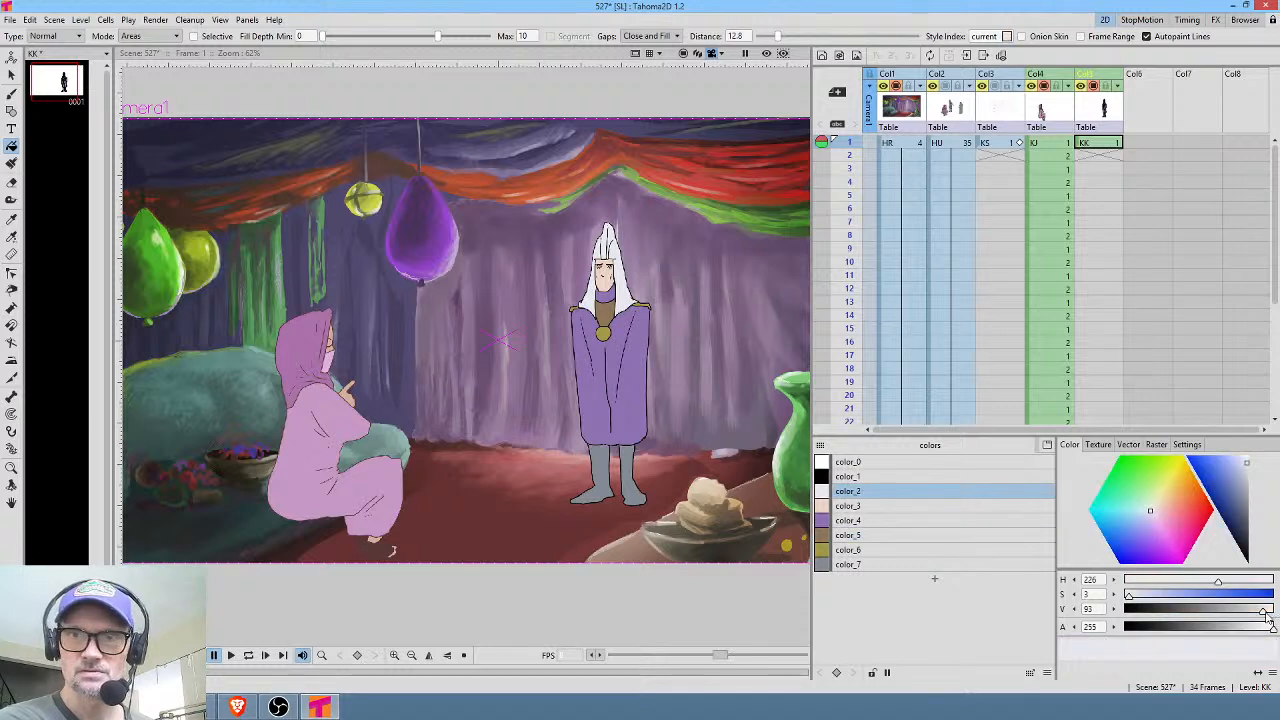
{"action": "left_click_drag", "start_coordinate": [1266, 615], "coordinate": [1237, 615]}
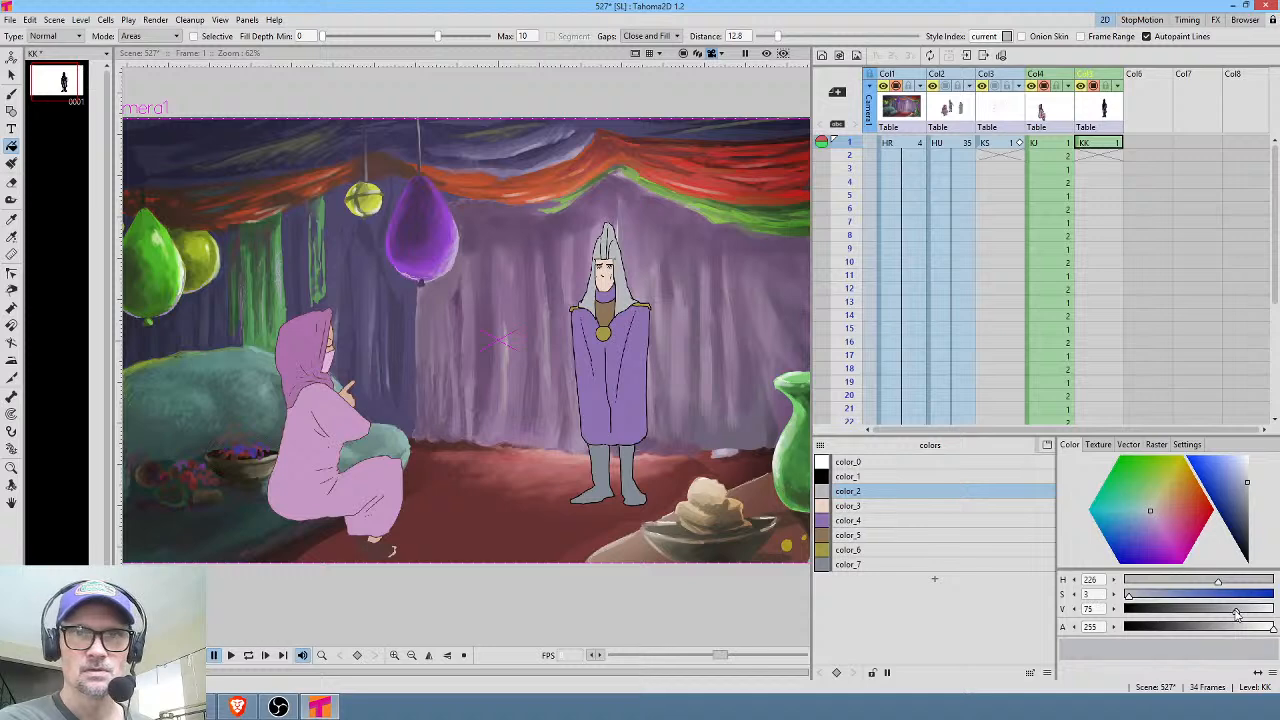
{"action": "left_click", "coordinate": [879, 506]}
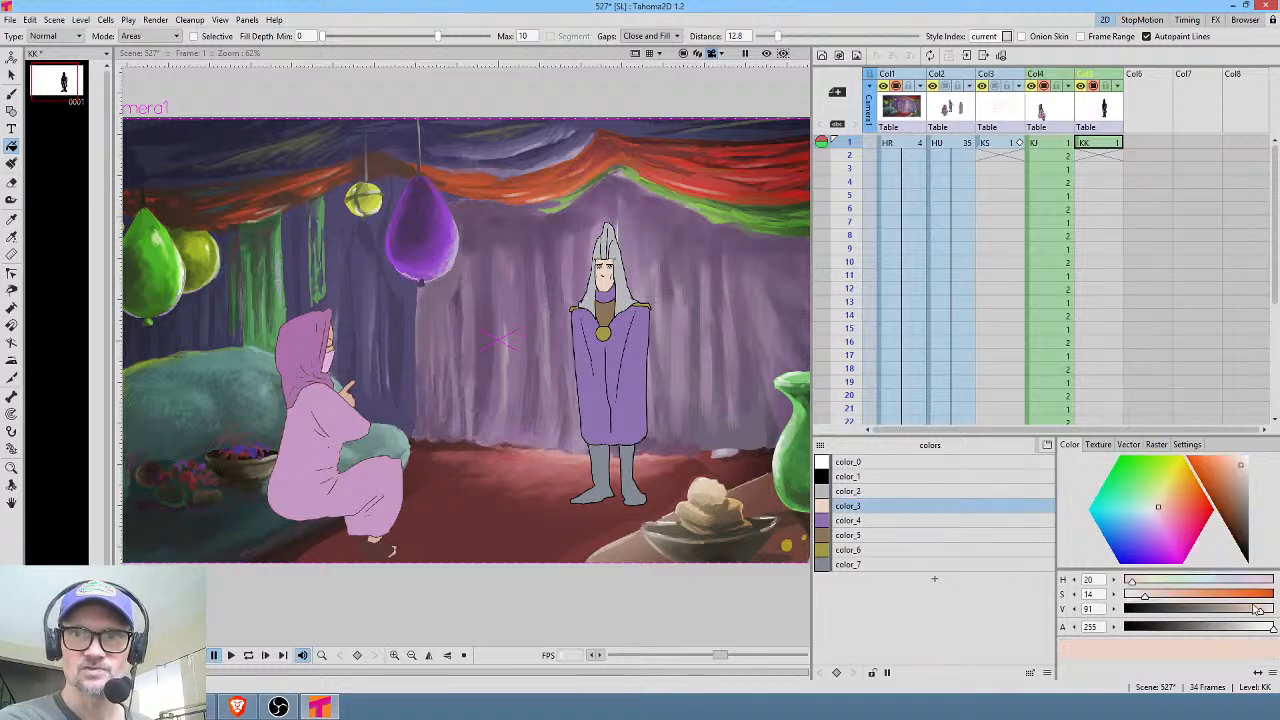
{"action": "left_click_drag", "start_coordinate": [1261, 617], "coordinate": [1245, 616]}
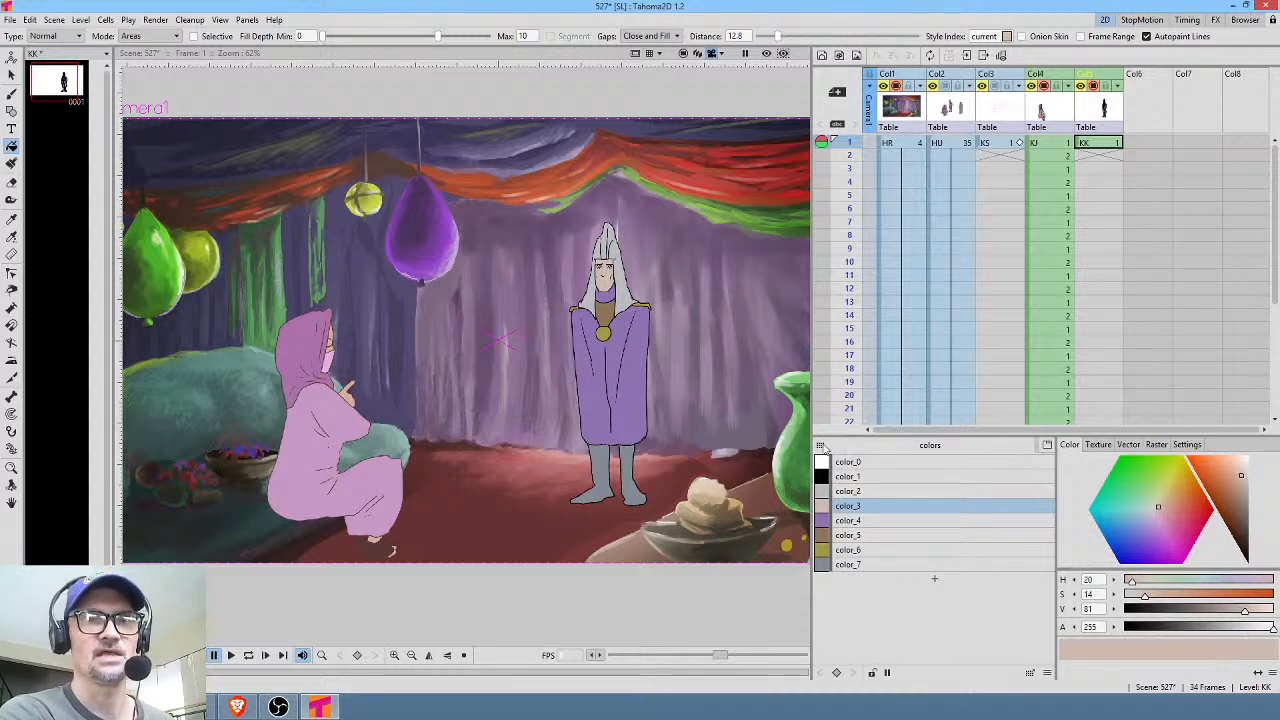
Open the light pink color_5 in the crouching woman's KJ level palette for adjustment.
{"action": "left_click", "coordinate": [1045, 143]}
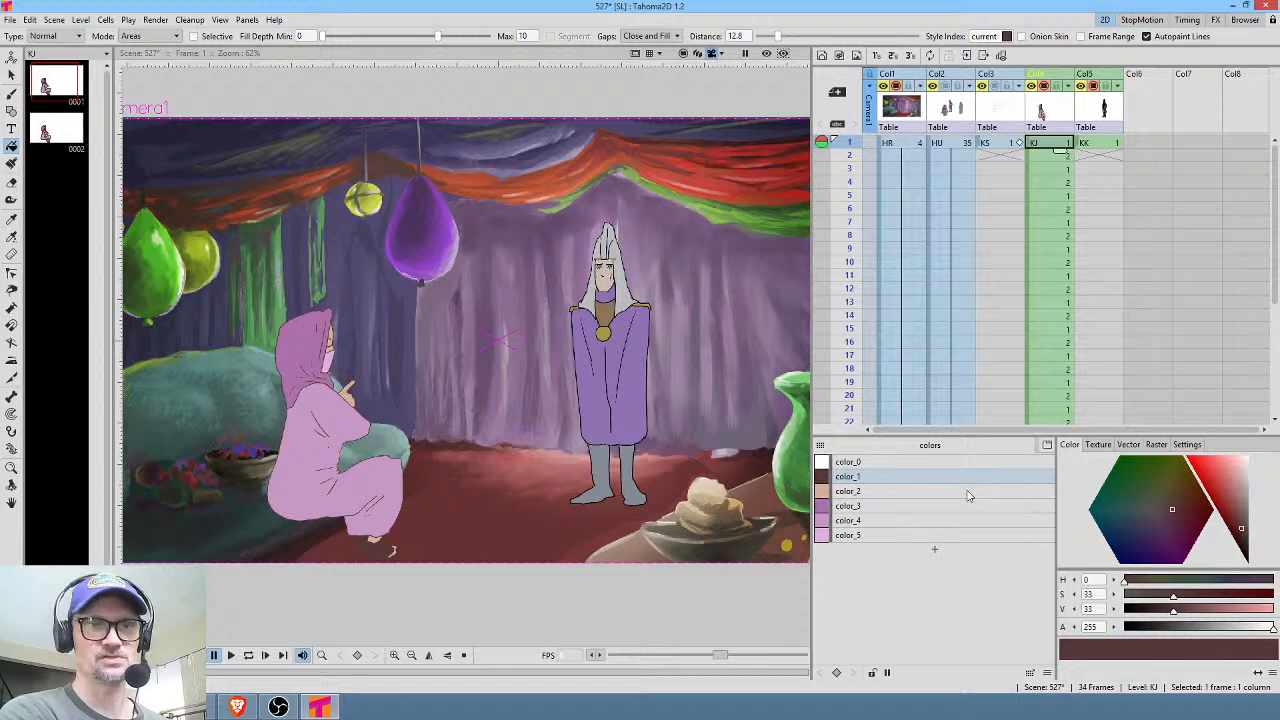
{"action": "left_click", "coordinate": [909, 537]}
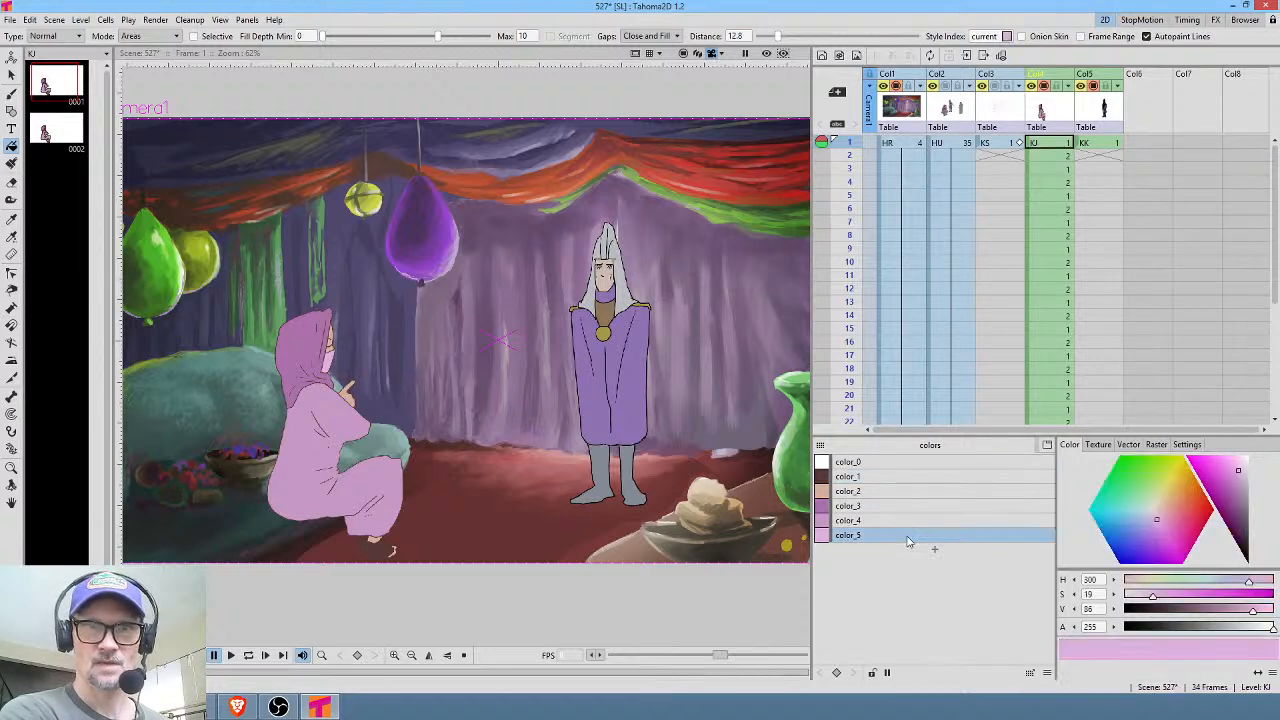
Darken the seated character's palette by lowering the value (V) of color_5 to 74, color_4 to 66, color_3 to 57 and color_2 to 73.
{"action": "left_click_drag", "start_coordinate": [1253, 614], "coordinate": [1238, 614]}
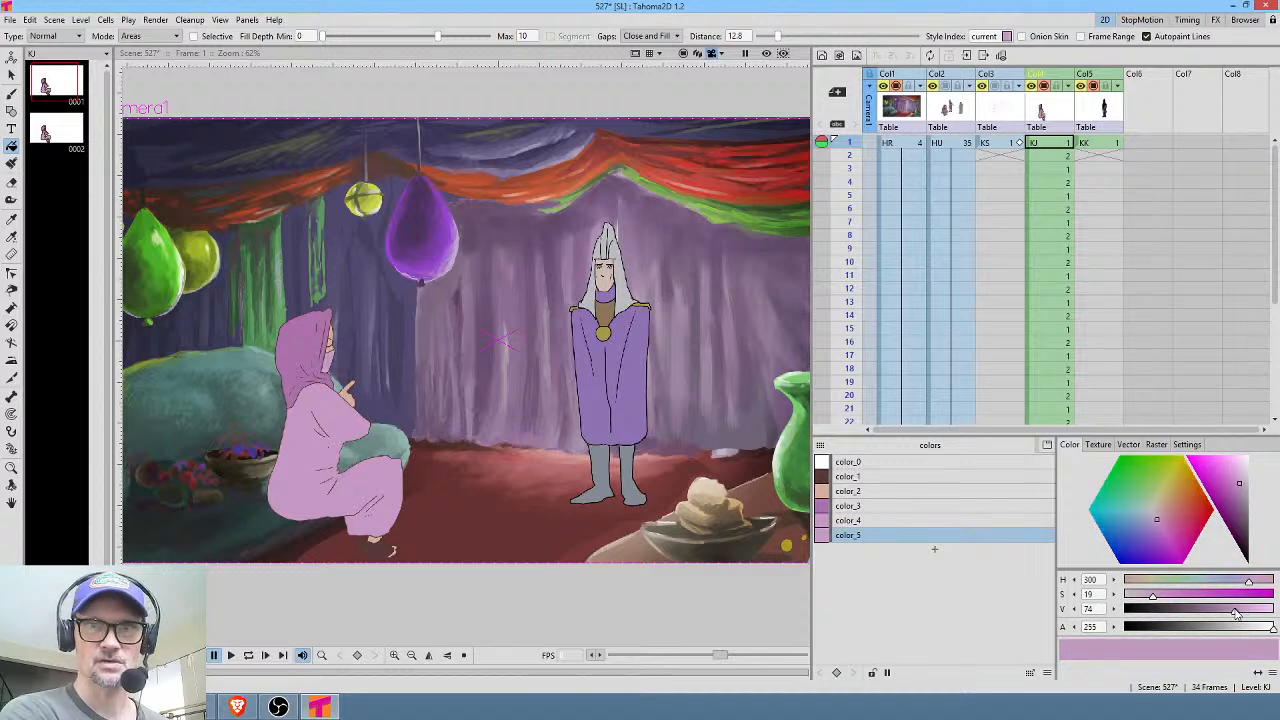
{"action": "left_click", "coordinate": [931, 522]}
{"action": "left_click_drag", "start_coordinate": [1242, 614], "coordinate": [1226, 615]}
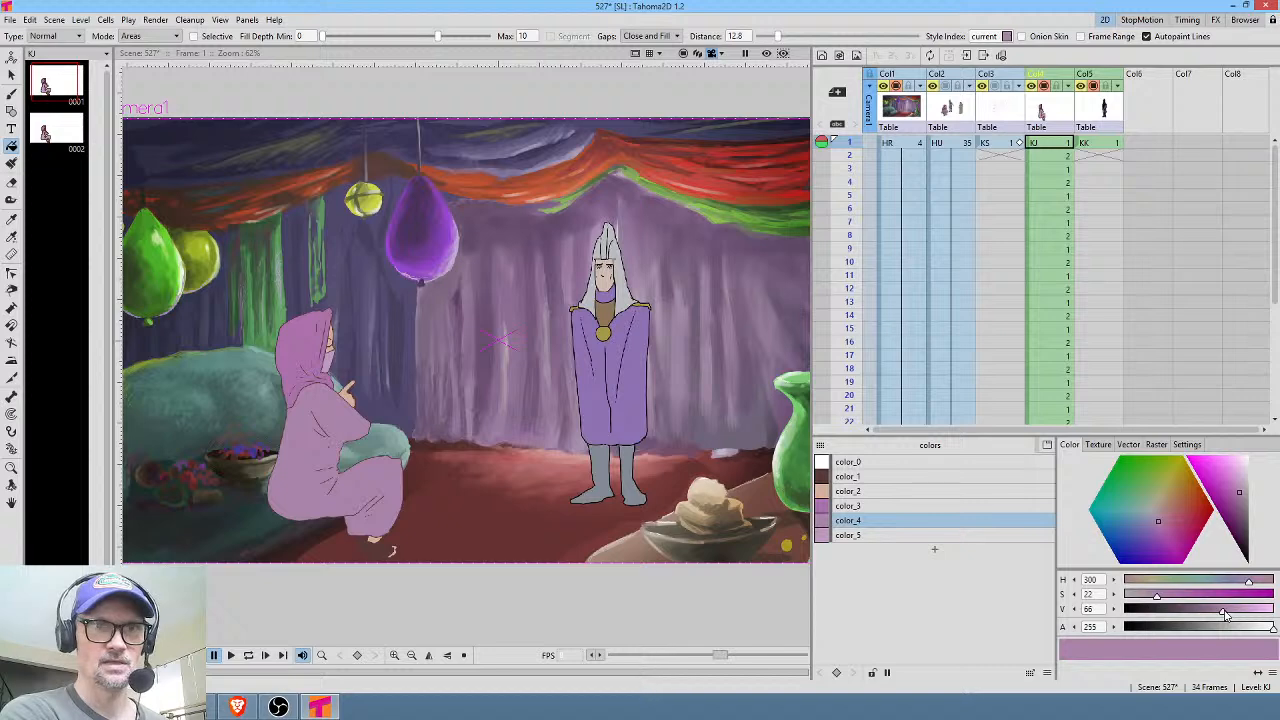
{"action": "left_click", "coordinate": [882, 507]}
{"action": "left_click_drag", "start_coordinate": [1222, 615], "coordinate": [1209, 615]}
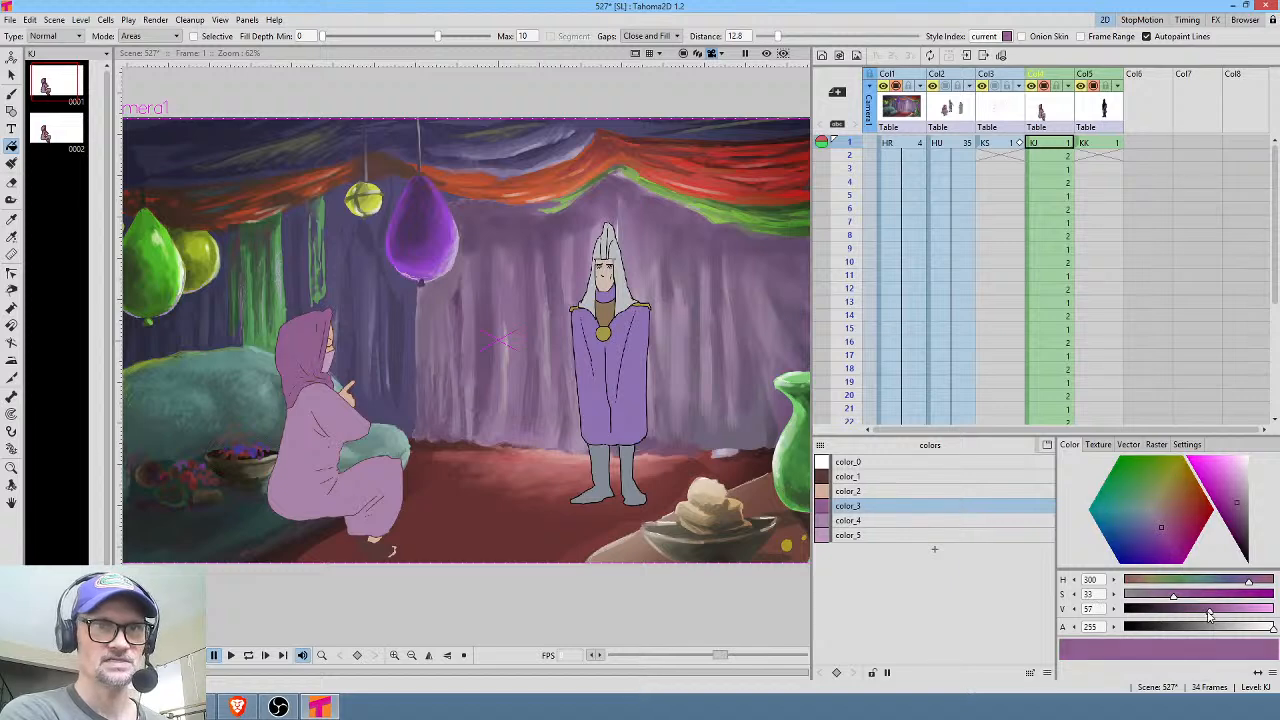
{"action": "left_click", "coordinate": [1000, 493]}
{"action": "left_click_drag", "start_coordinate": [1248, 617], "coordinate": [1235, 617]}
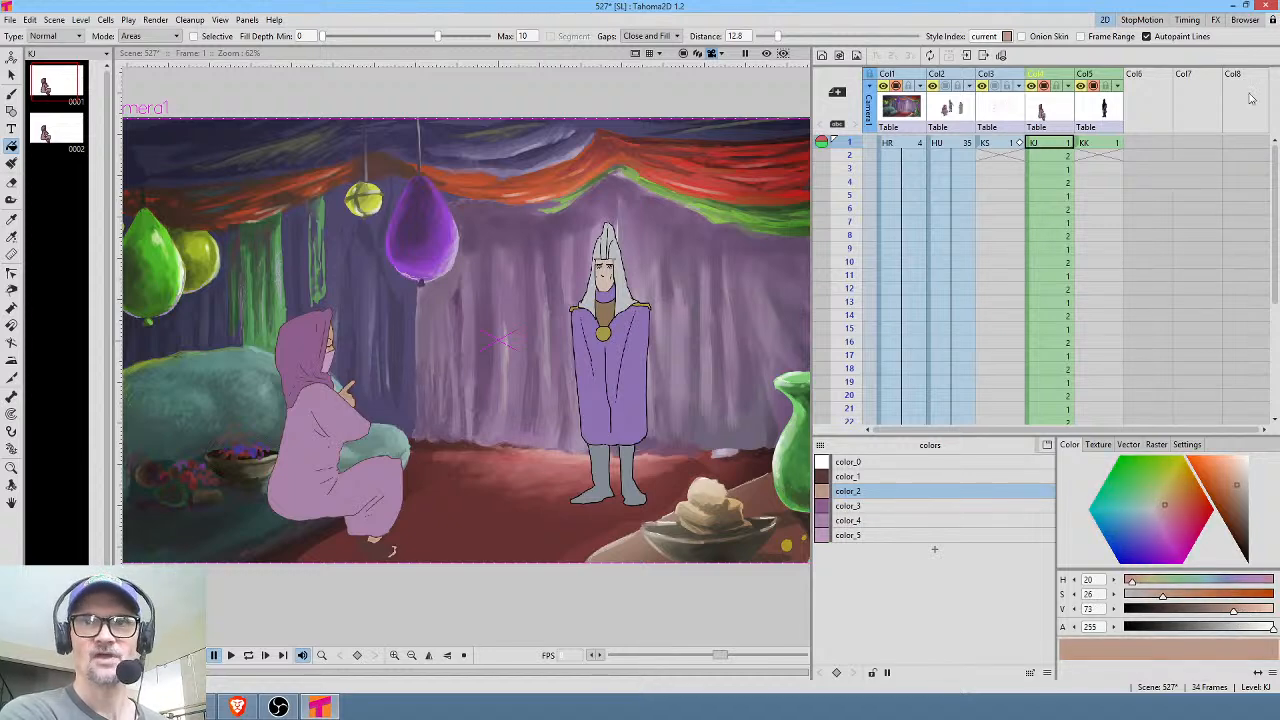
Extend the KK drawing's exposure through frame 34 and repeat KJ's frames 23–24 until its two-drawing cycle also reaches frame 34.
{"action": "left_click", "coordinate": [1100, 142]}
{"action": "left_click_drag", "start_coordinate": [1110, 155], "coordinate": [1110, 326]}
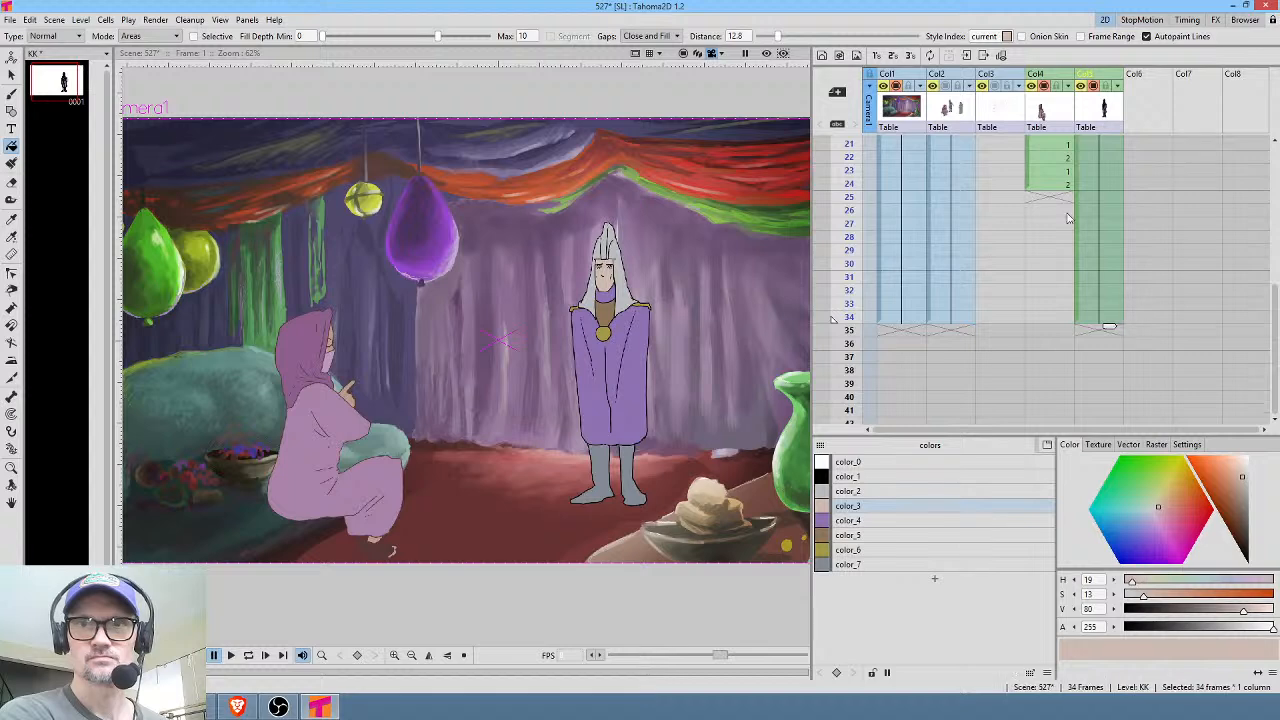
{"action": "left_click", "coordinate": [1050, 171]}
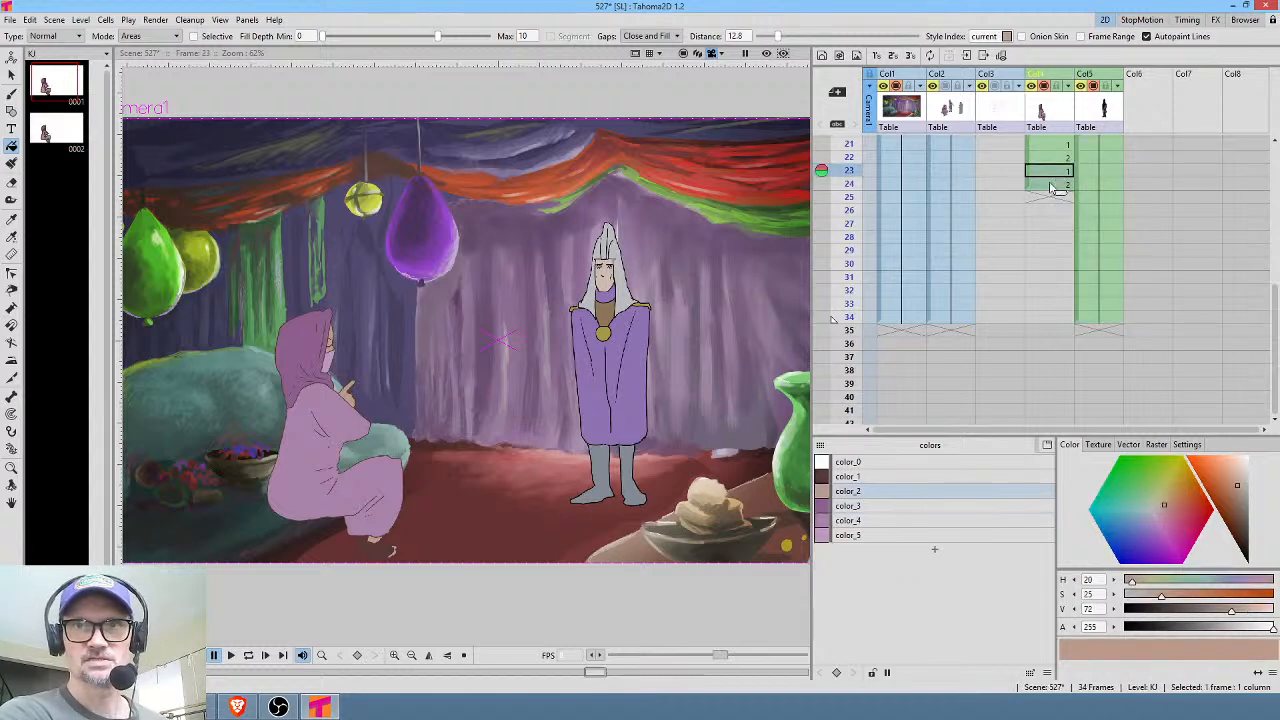
{"action": "left_click_drag", "start_coordinate": [1050, 171], "coordinate": [1050, 187]}
{"action": "key", "text": "ctrl+v"}
{"action": "key", "text": "ctrl+v"}
{"action": "key", "text": "ctrl+v"}
{"action": "key", "text": "ctrl+v"}
{"action": "key", "text": "ctrl+v"}
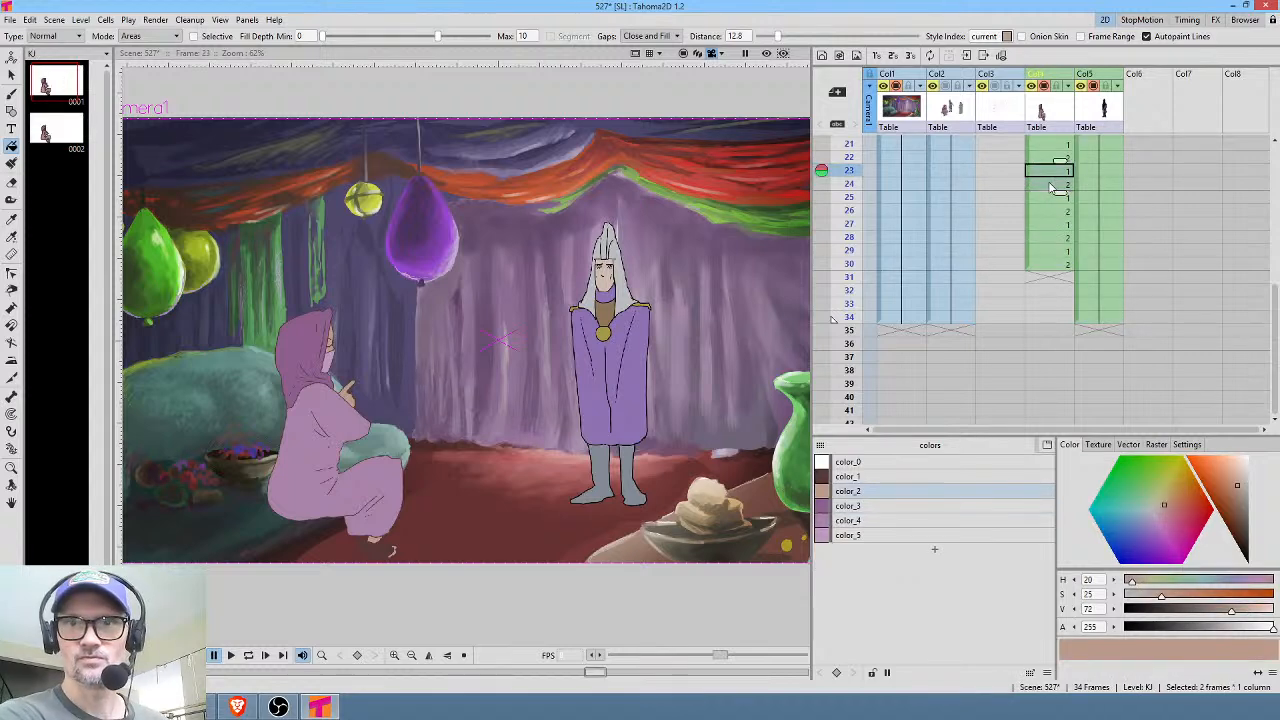
{"action": "scroll", "coordinate": [1091, 200], "scroll_direction": "up", "scroll_amount": 5}
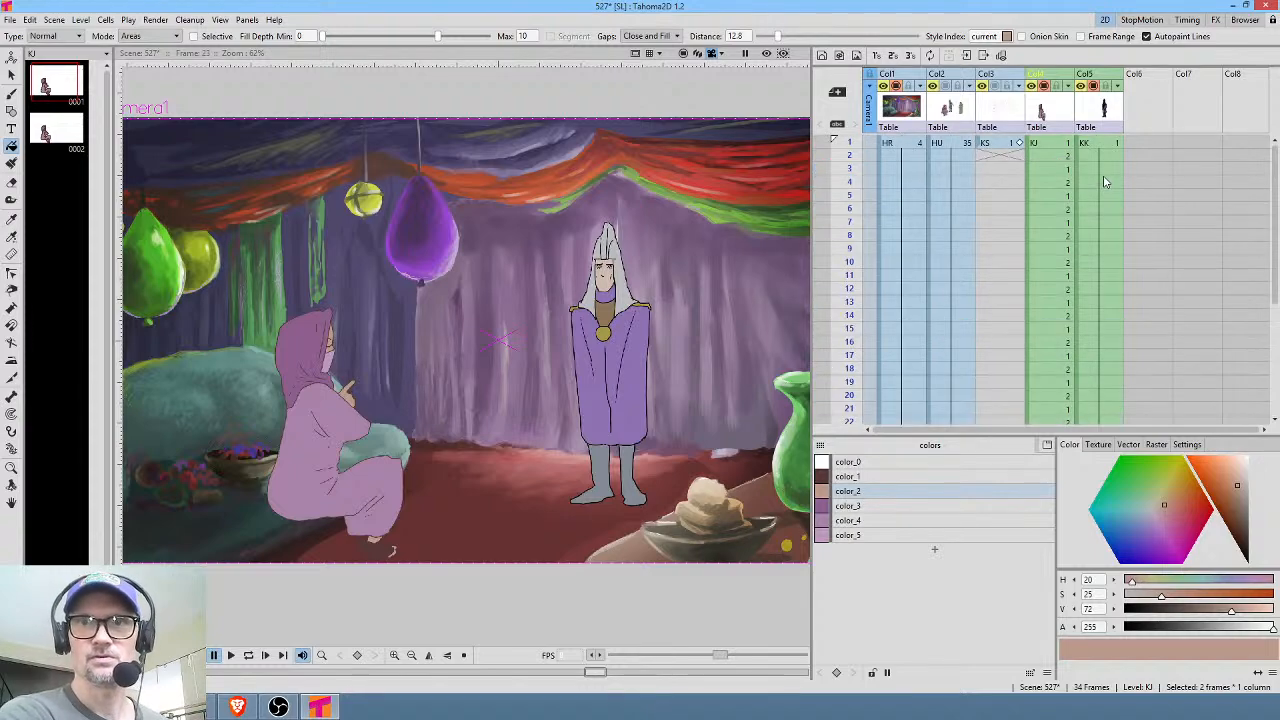
On frame 1 of the empty sixth column, brush the cuffs and outer outlines of both sleeves beside the standing character's robe.
{"action": "left_click", "coordinate": [1110, 145]}
{"action": "scroll", "coordinate": [643, 312], "scroll_direction": "up", "scroll_amount": 4}
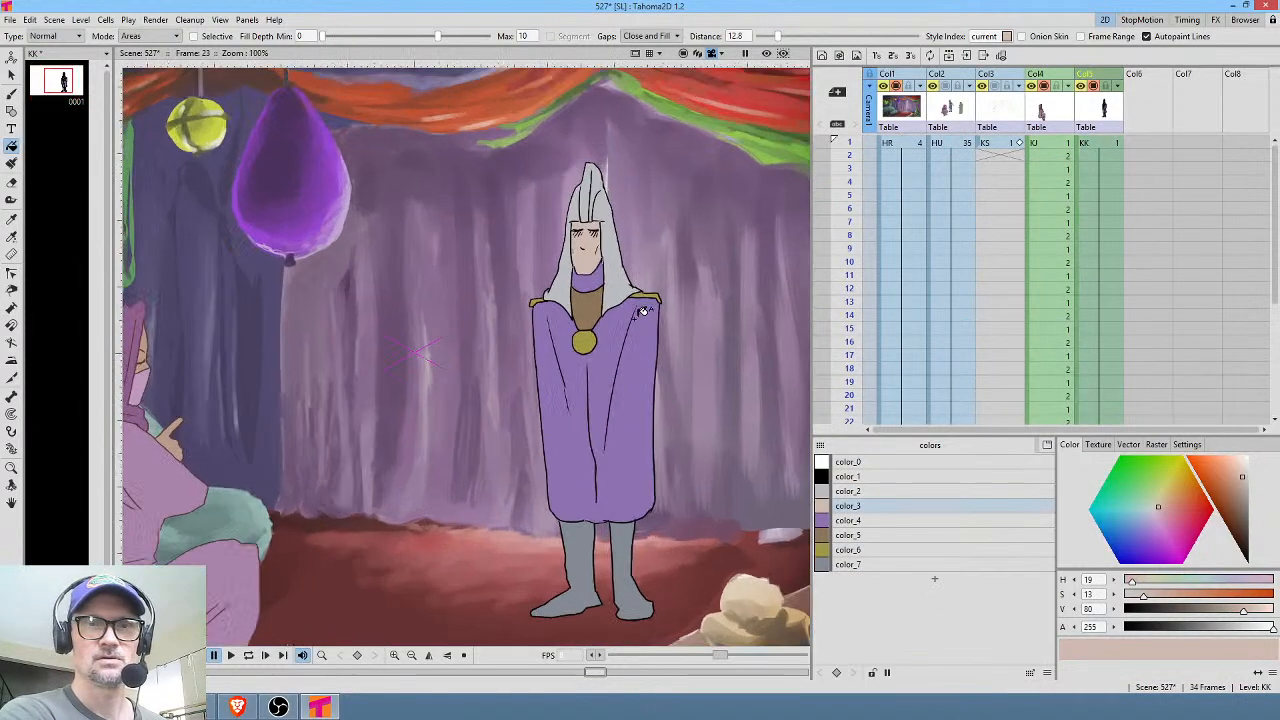
{"action": "scroll", "coordinate": [645, 312], "scroll_direction": "down", "scroll_amount": 2}
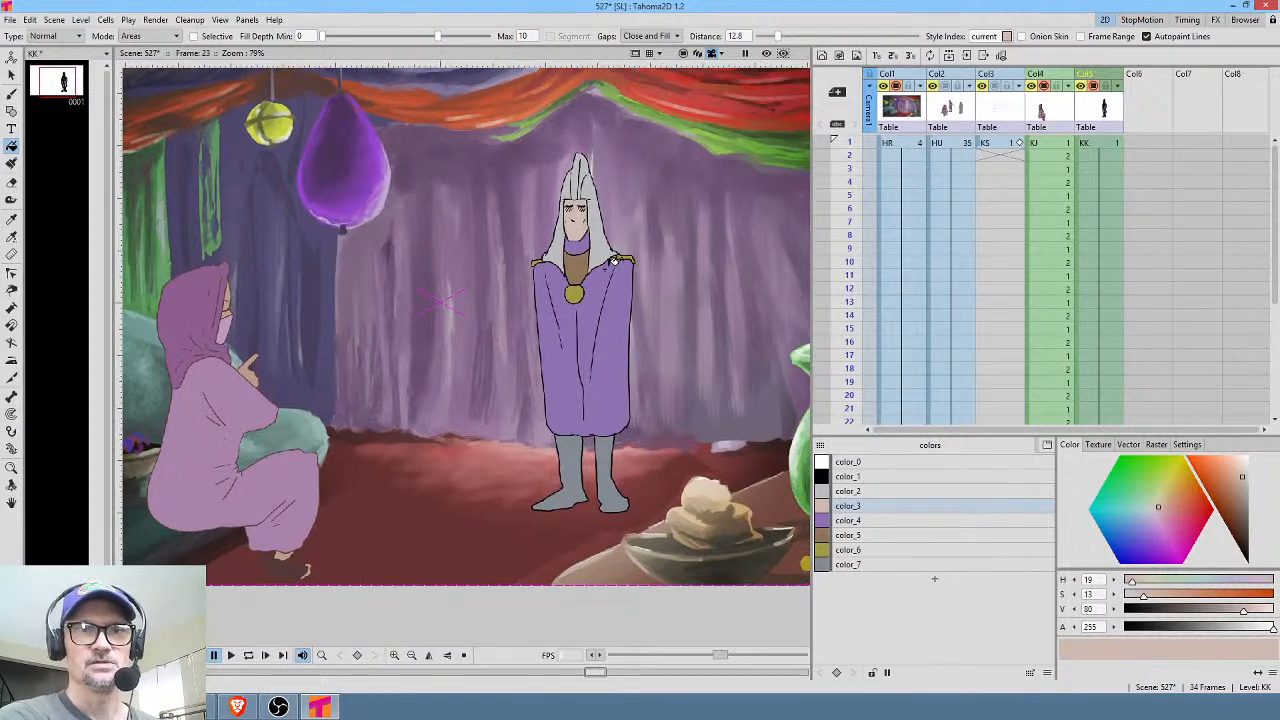
{"action": "scroll", "coordinate": [608, 264], "scroll_direction": "up", "scroll_amount": 2}
{"action": "left_click", "coordinate": [1142, 145]}
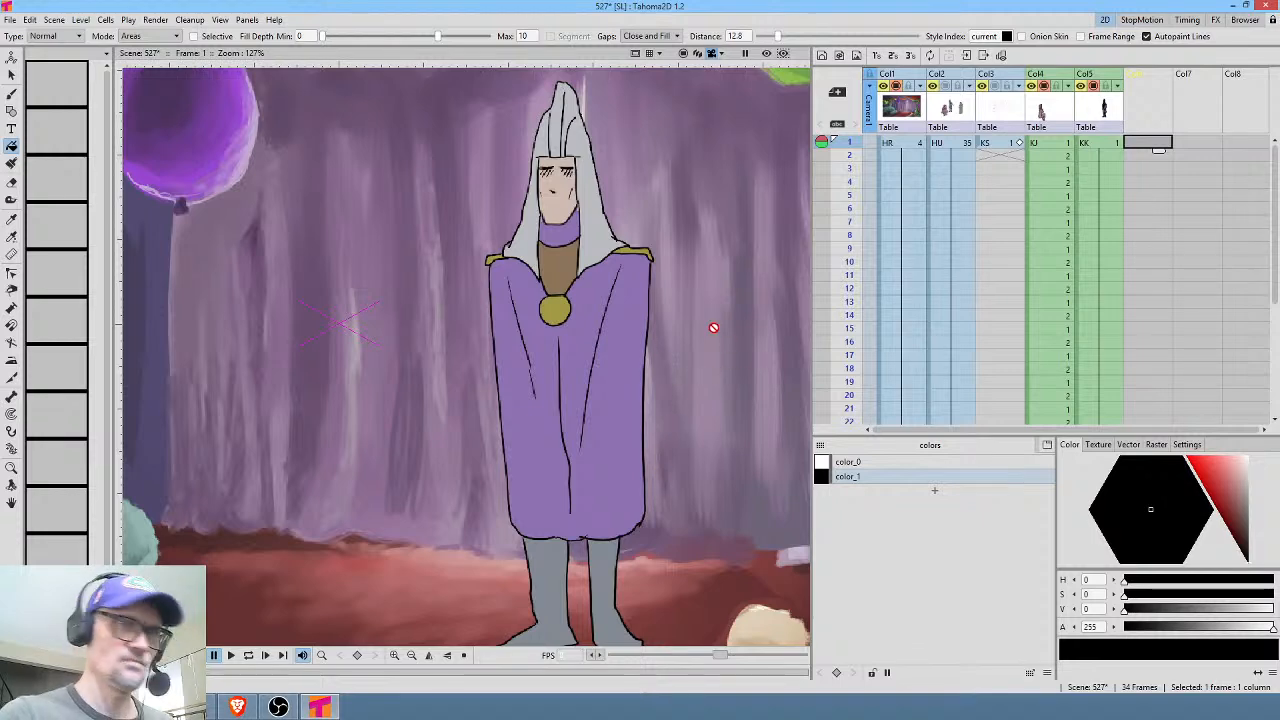
{"action": "key", "text": "b"}
{"action": "left_click", "coordinate": [655, 245]}
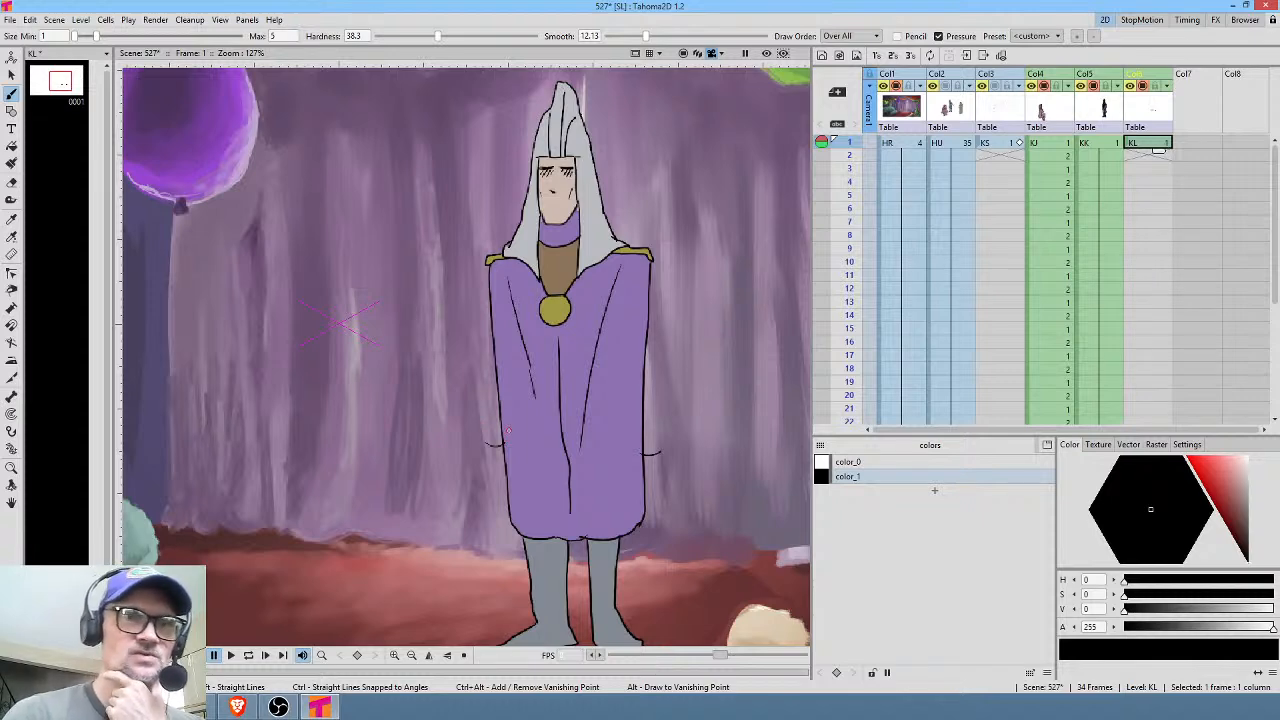
{"action": "left_click_drag", "start_coordinate": [484, 288], "coordinate": [482, 376]}
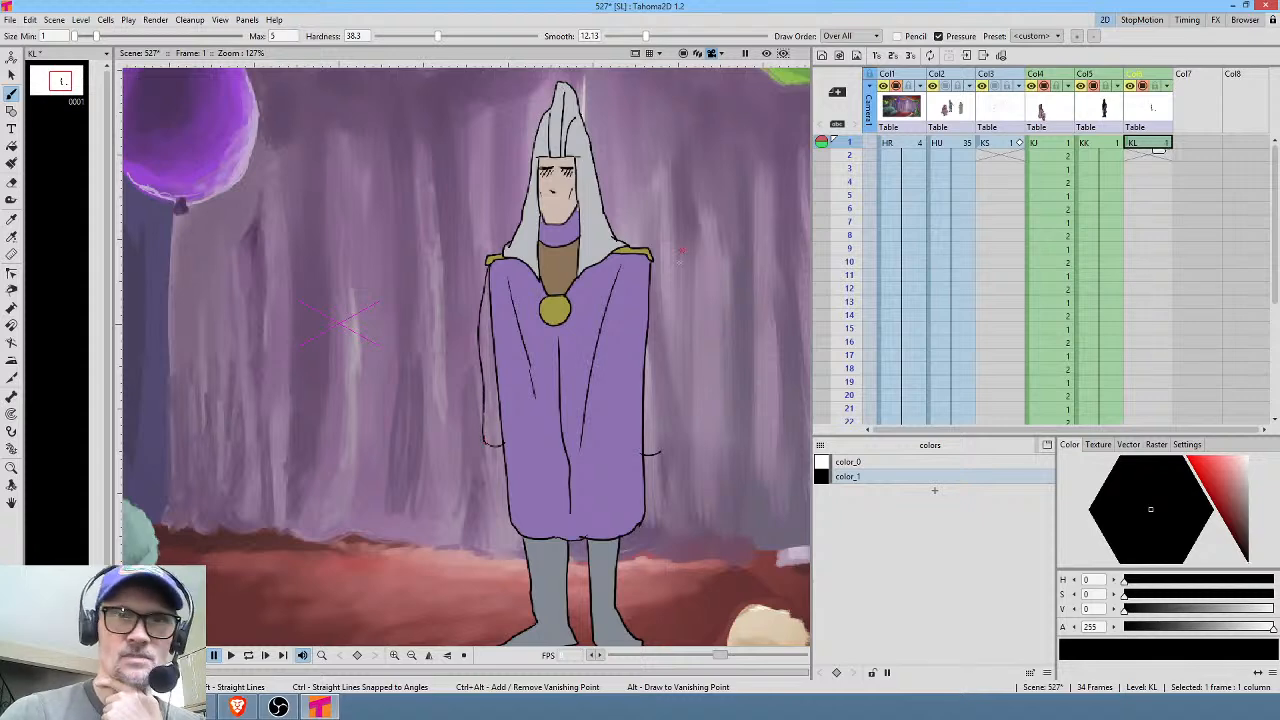
{"action": "left_click_drag", "start_coordinate": [661, 297], "coordinate": [665, 398]}
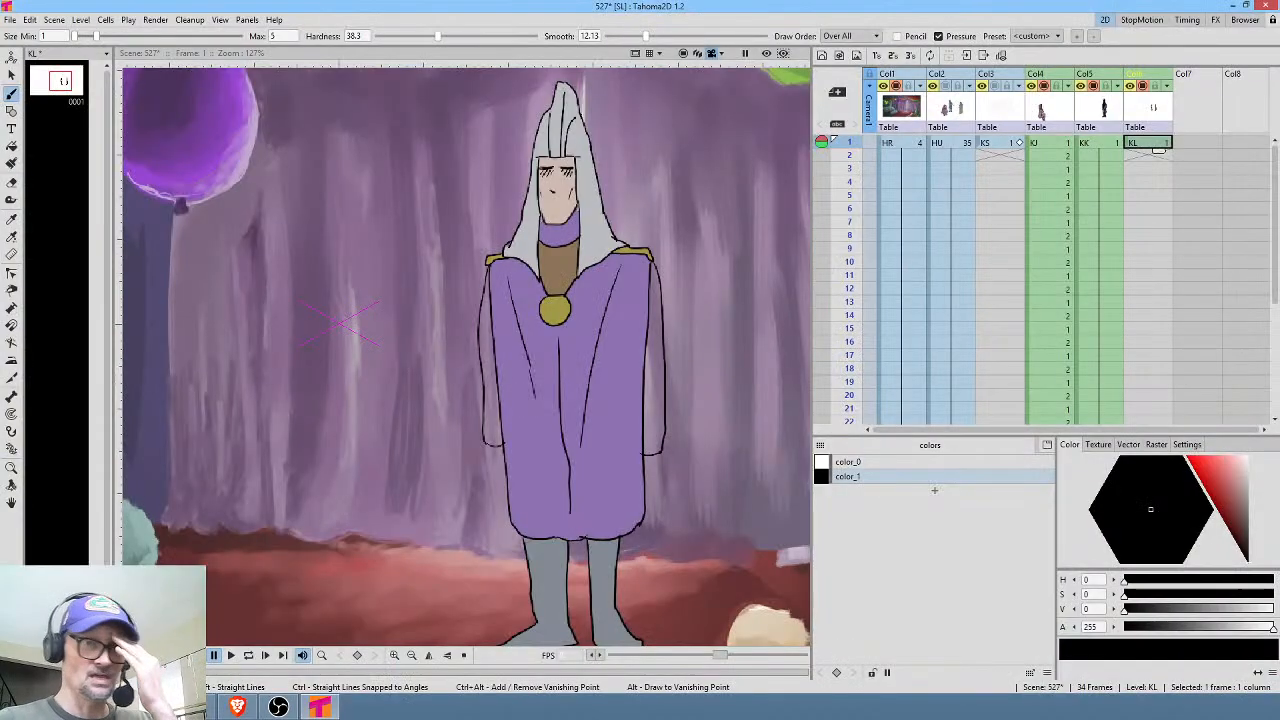
Add style color_2 to the KL palette and brush the inner edge that closes the sleeve nearer the seated character.
{"action": "middle_click", "coordinate": [717, 410]}
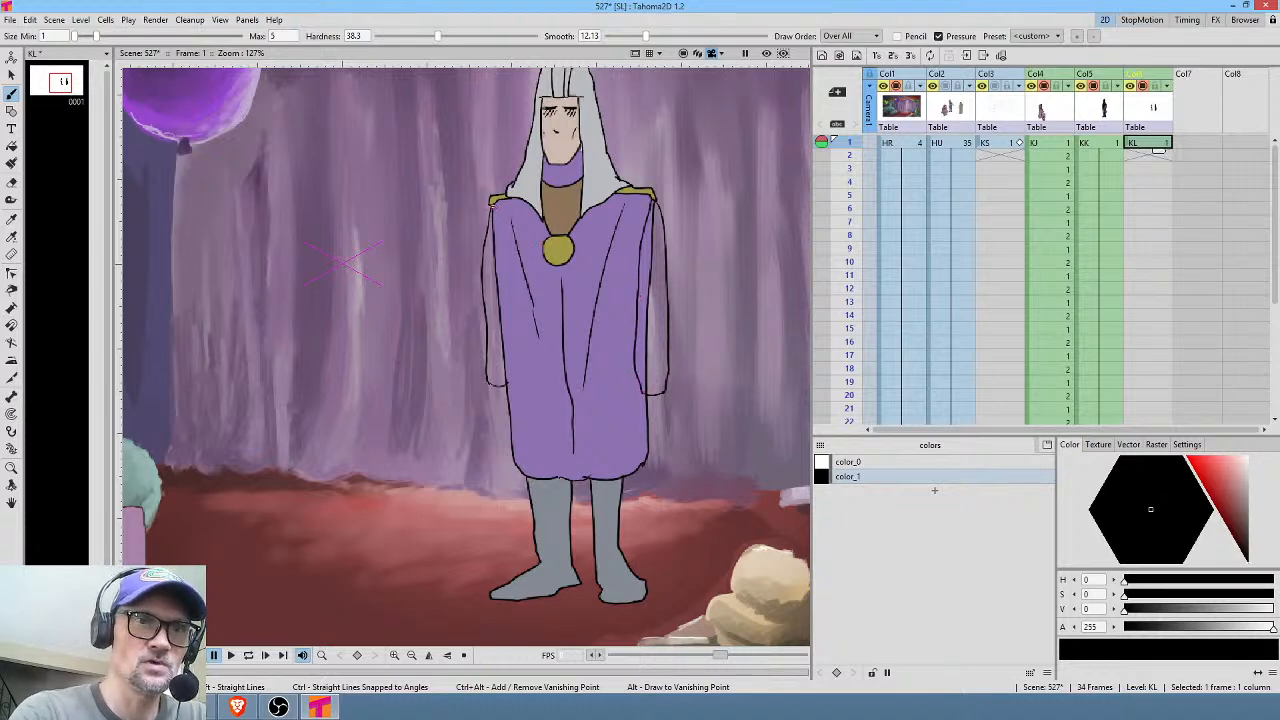
{"action": "left_click", "coordinate": [934, 490]}
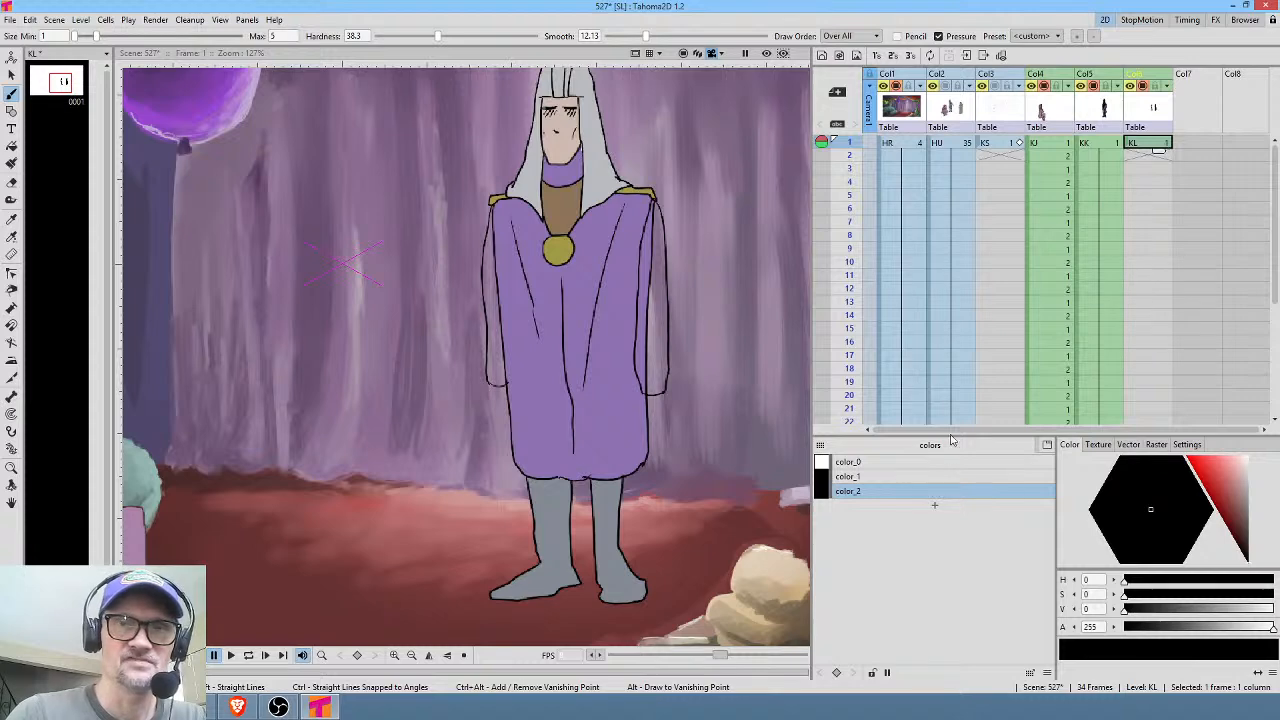
{"action": "left_click_drag", "start_coordinate": [492, 204], "coordinate": [500, 256]}
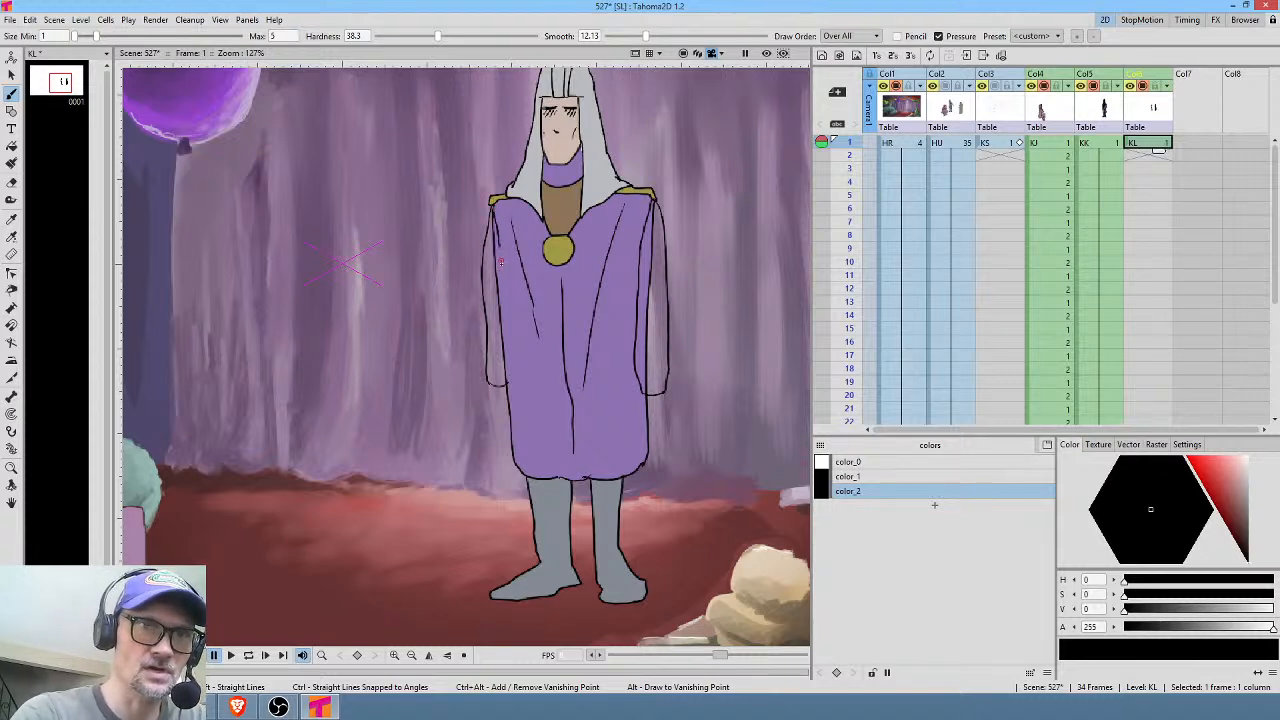
{"action": "left_click_drag", "start_coordinate": [507, 347], "coordinate": [507, 376]}
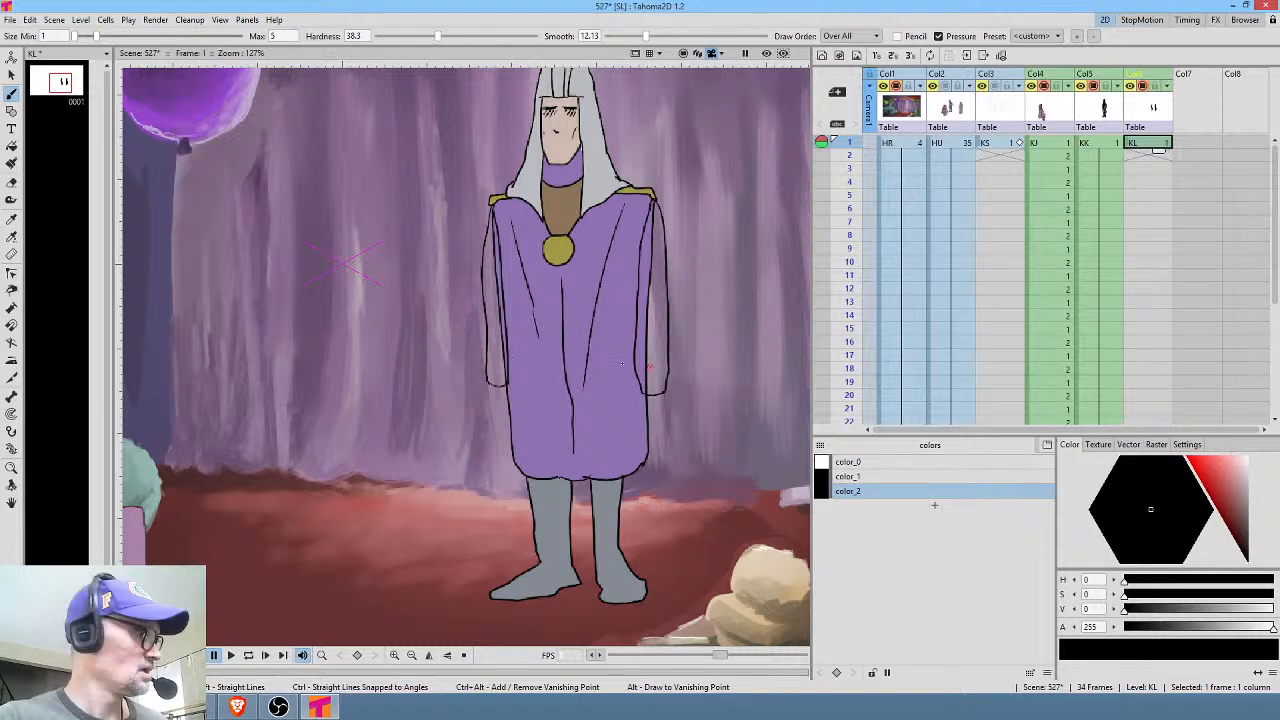
Sample the robe's purple into color_2 and fill both sleeves with it.
{"action": "key", "text": "r"}
{"action": "left_click", "coordinate": [624, 354]}
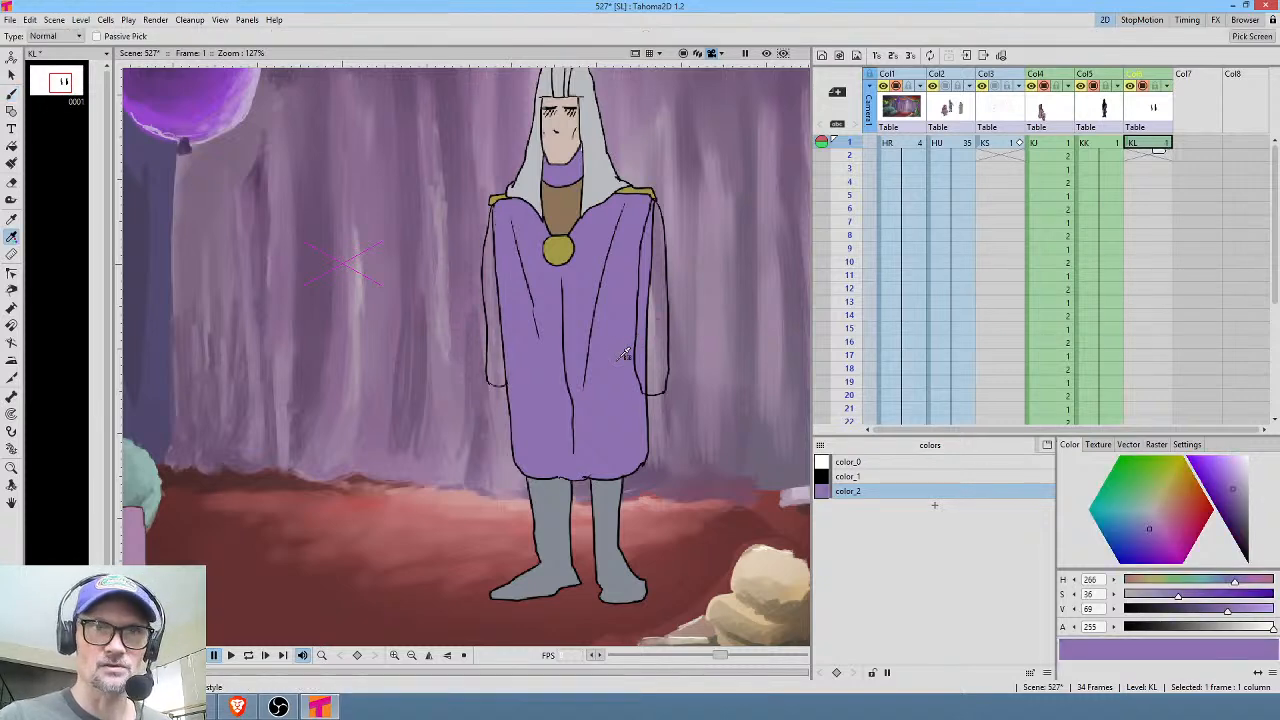
{"action": "key", "text": "f"}
{"action": "left_click", "coordinate": [502, 326]}
{"action": "left_click", "coordinate": [660, 310]}
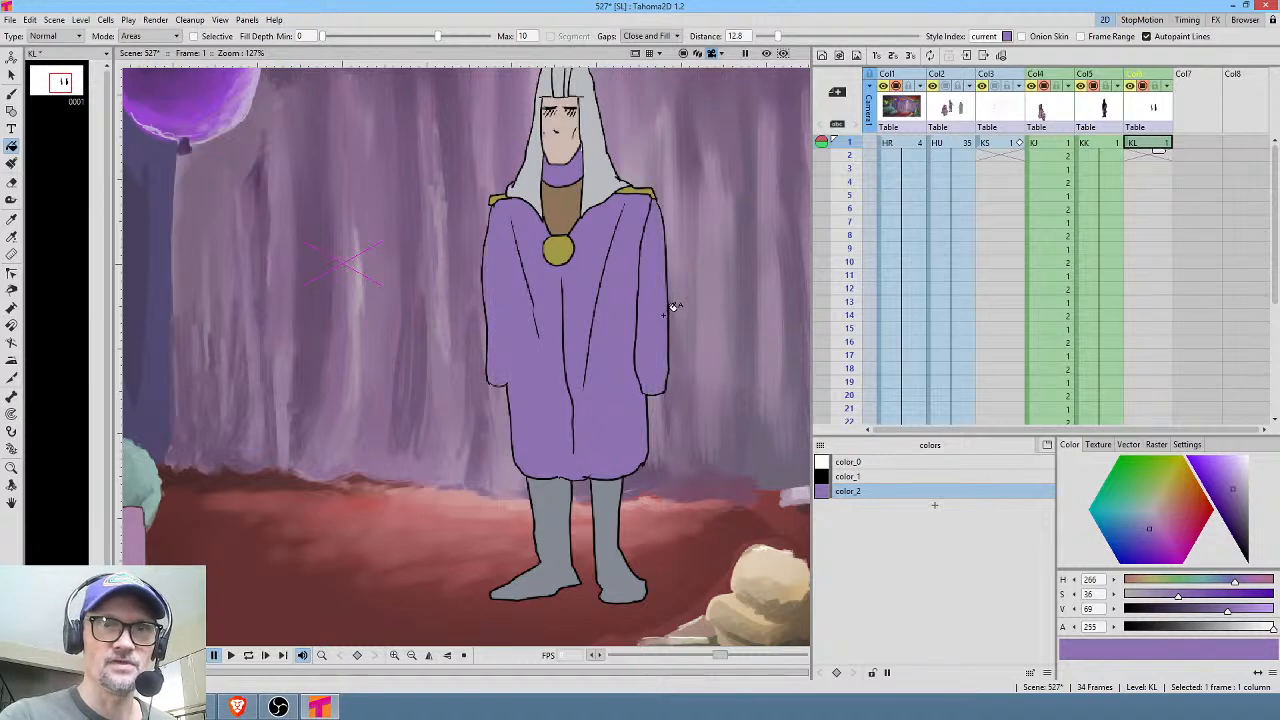
Brush a long vertical fold line in black color_1 down the sleeve nearer the seated character.
{"action": "left_click", "coordinate": [864, 477]}
{"action": "key", "text": "b"}
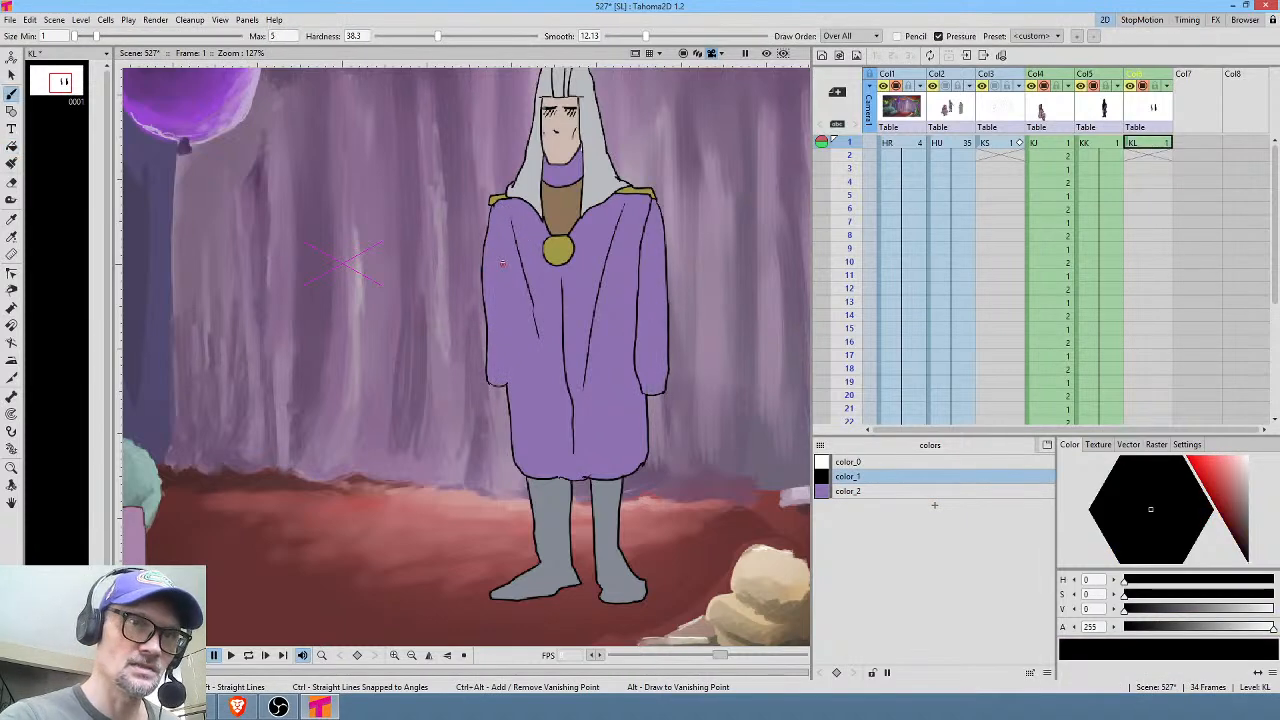
{"action": "left_click_drag", "start_coordinate": [502, 277], "coordinate": [511, 346]}
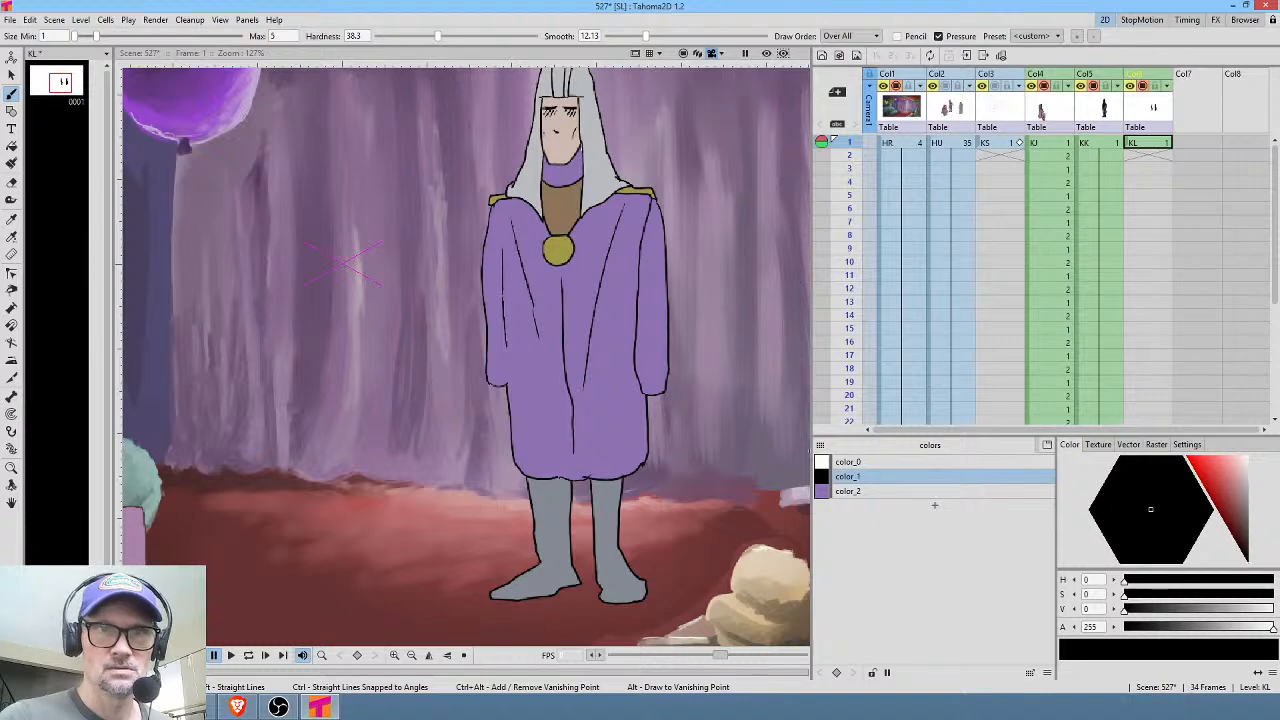
Draw the outlines of both hands hanging below the sleeve cuffs, with thumbs and fingers.
{"action": "scroll", "coordinate": [630, 327], "scroll_direction": "up", "scroll_amount": 5}
{"action": "left_click_drag", "start_coordinate": [630, 327], "coordinate": [690, 477]}
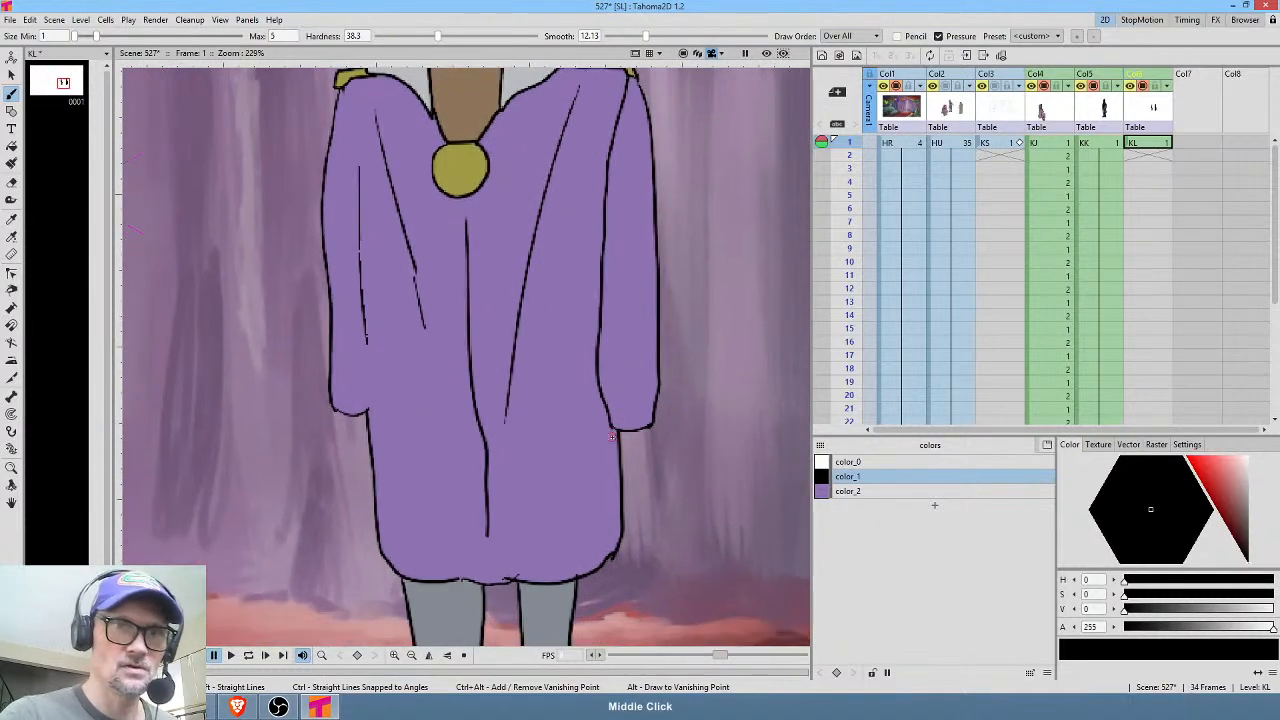
{"action": "mouse_move", "coordinate": [613, 430]}
{"action": "left_mouse_down"}
{"action": "mouse_move", "coordinate": [599, 480]}
{"action": "mouse_move", "coordinate": [614, 481]}
{"action": "mouse_move", "coordinate": [619, 525]}
{"action": "mouse_move", "coordinate": [635, 535]}
{"action": "mouse_move", "coordinate": [649, 418]}
{"action": "left_mouse_up"}
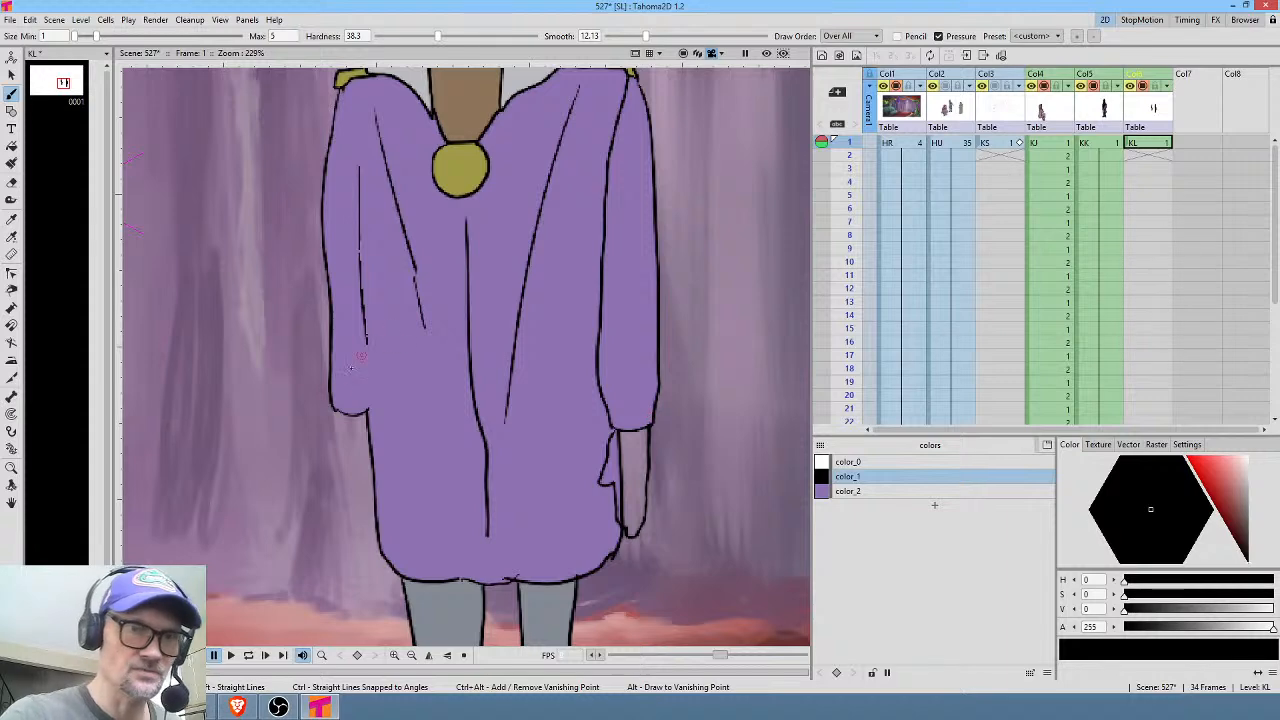
{"action": "mouse_move", "coordinate": [340, 411]}
{"action": "left_mouse_down"}
{"action": "mouse_move", "coordinate": [368, 502]}
{"action": "mouse_move", "coordinate": [371, 486]}
{"action": "left_mouse_up"}
{"action": "left_click_drag", "start_coordinate": [351, 428], "coordinate": [368, 462]}
{"action": "left_click_drag", "start_coordinate": [365, 411], "coordinate": [371, 466]}
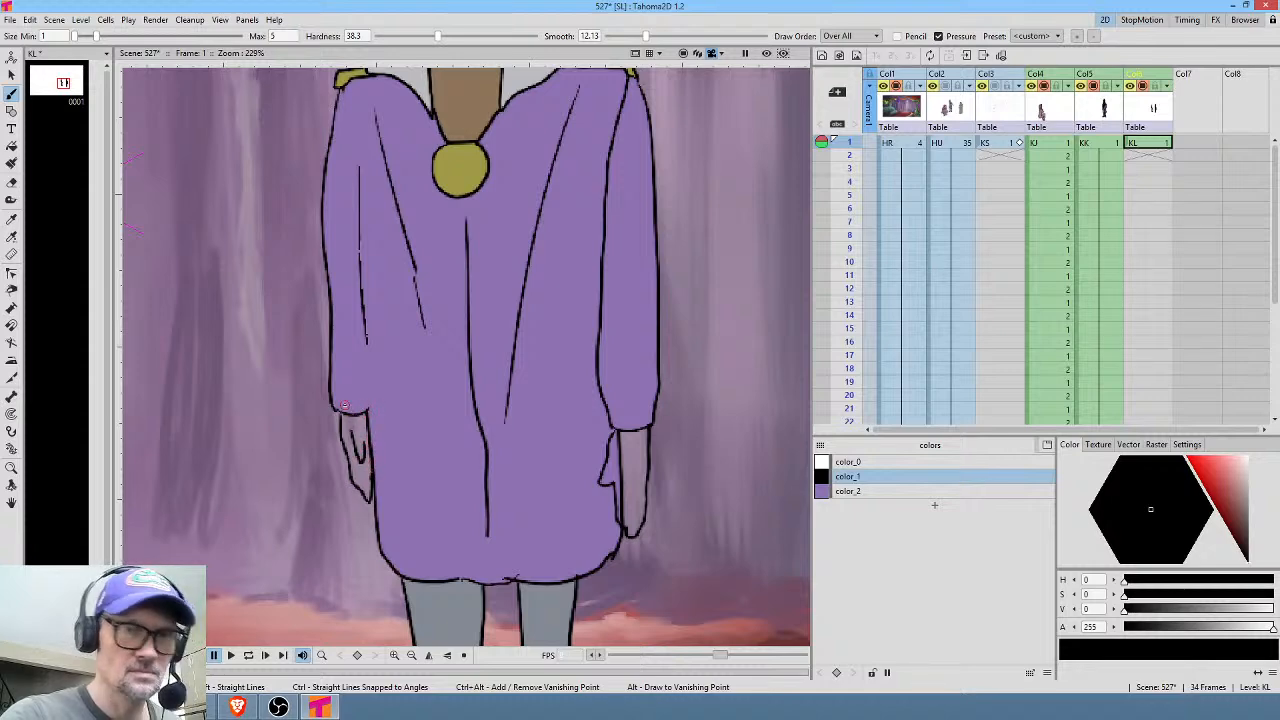
Add style color_3 to the KL palette and sample the standing character's facial skin tone into it.
{"action": "left_click", "coordinate": [905, 491]}
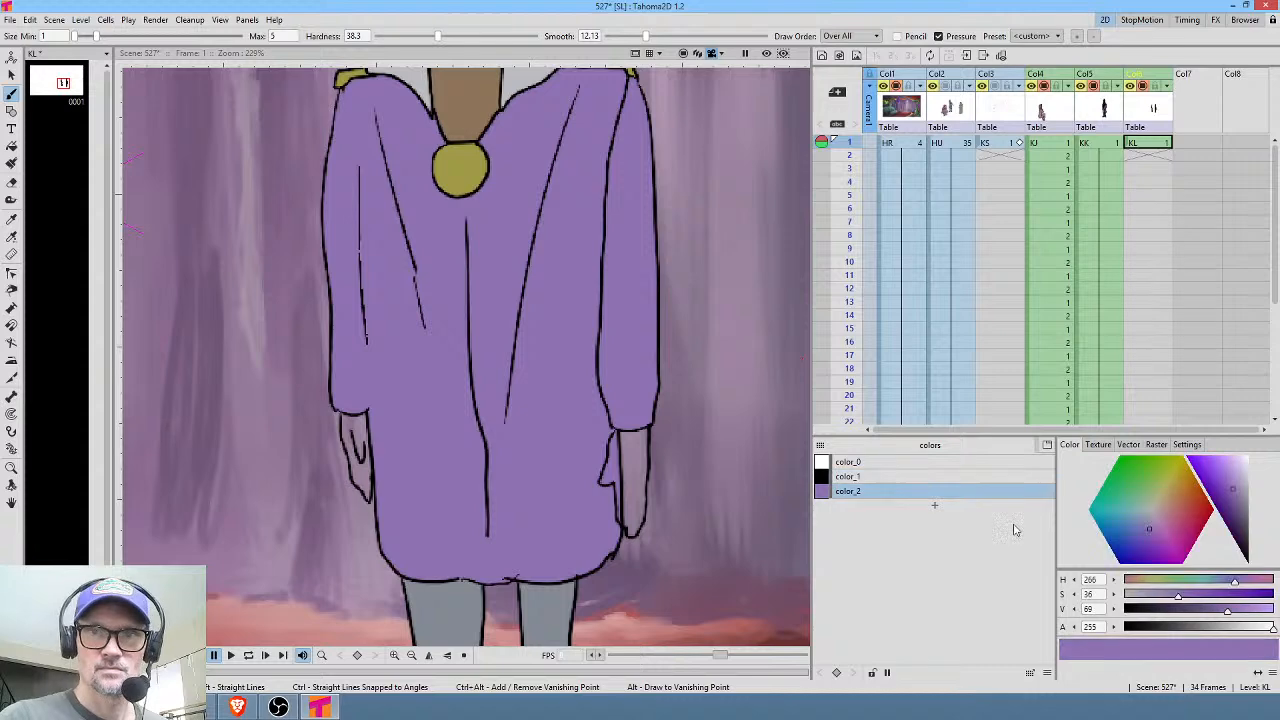
{"action": "left_click", "coordinate": [935, 505]}
{"action": "left_click_drag", "start_coordinate": [565, 156], "coordinate": [599, 437]}
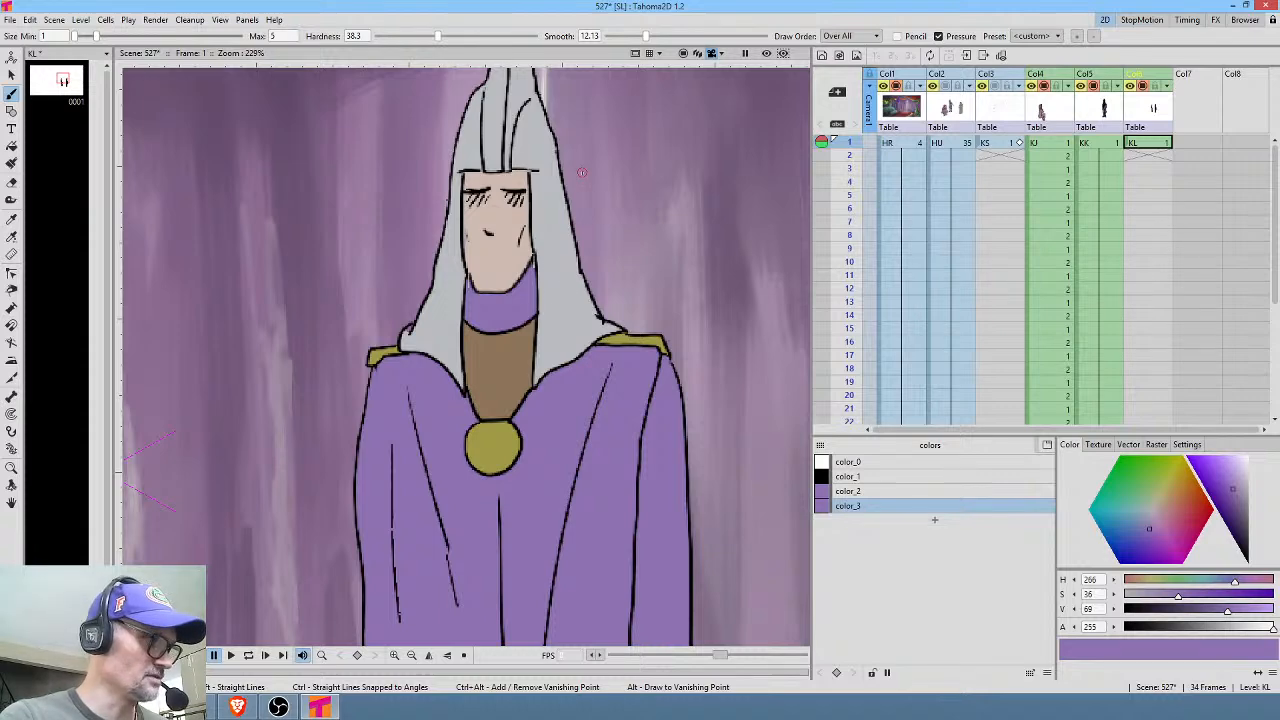
{"action": "key", "text": "r"}
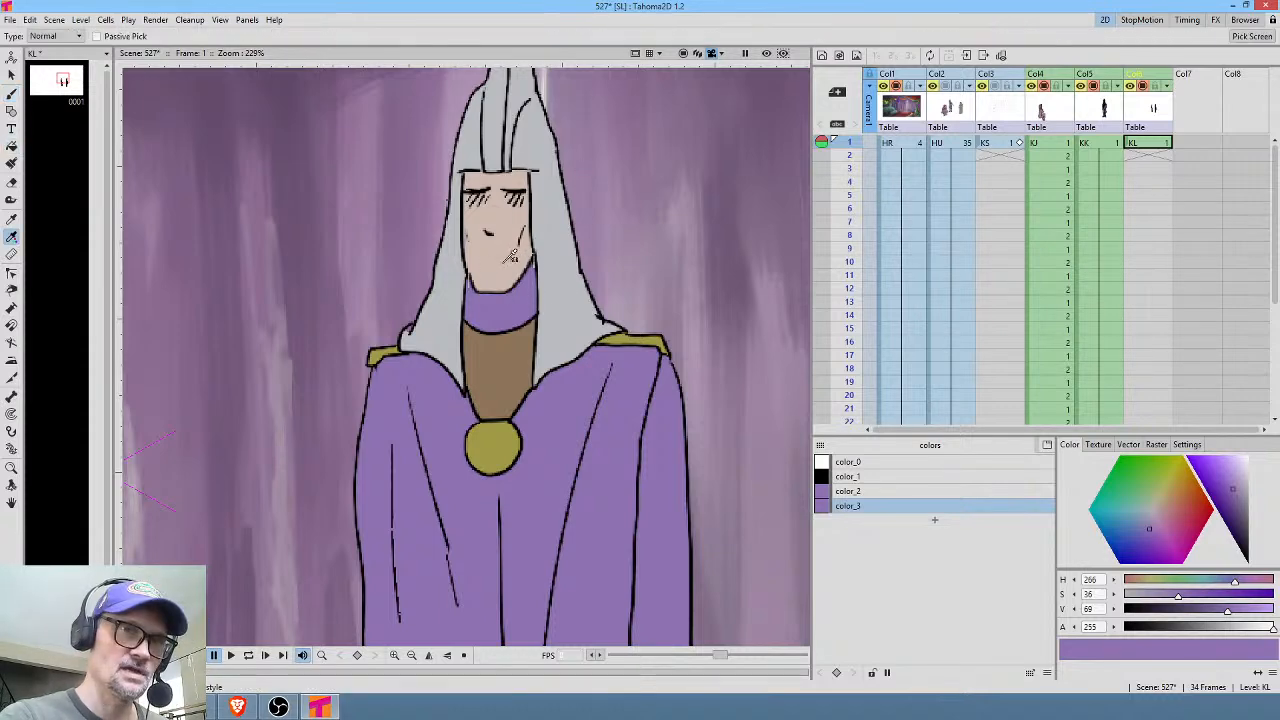
{"action": "left_click", "coordinate": [507, 259]}
Fill both of the standing character's hands with the color_3 skin tone.
{"action": "left_click_drag", "start_coordinate": [638, 496], "coordinate": [662, 214]}
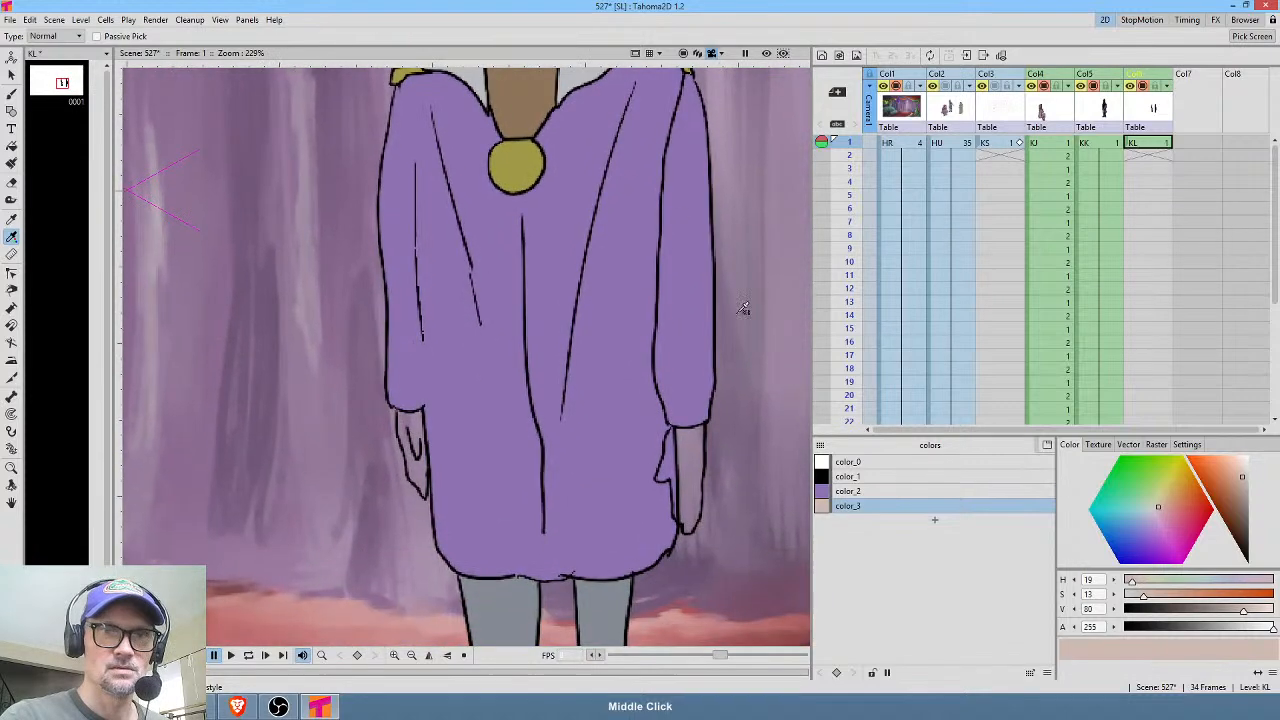
{"action": "key", "text": "f"}
{"action": "left_click", "coordinate": [692, 432]}
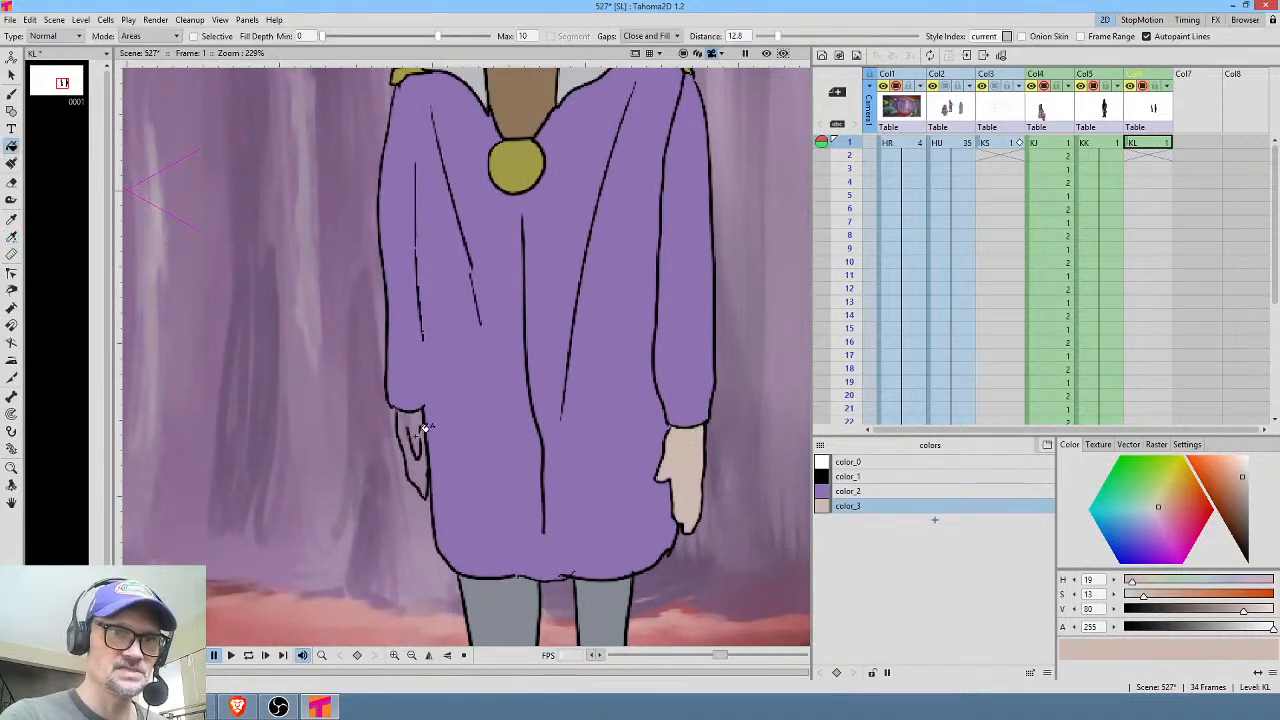
{"action": "left_click", "coordinate": [428, 420]}
{"action": "left_click_drag", "start_coordinate": [433, 415], "coordinate": [603, 354]}
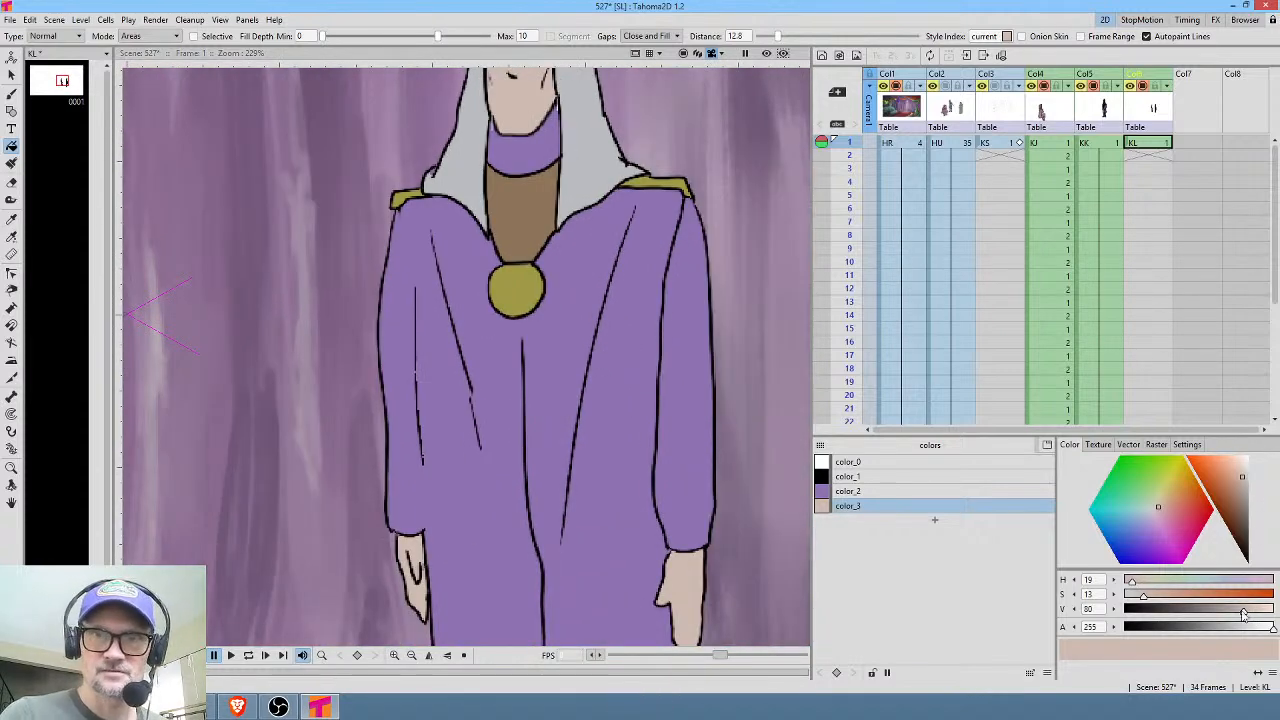
{"action": "scroll", "coordinate": [512, 398], "scroll_direction": "down", "scroll_amount": 3}
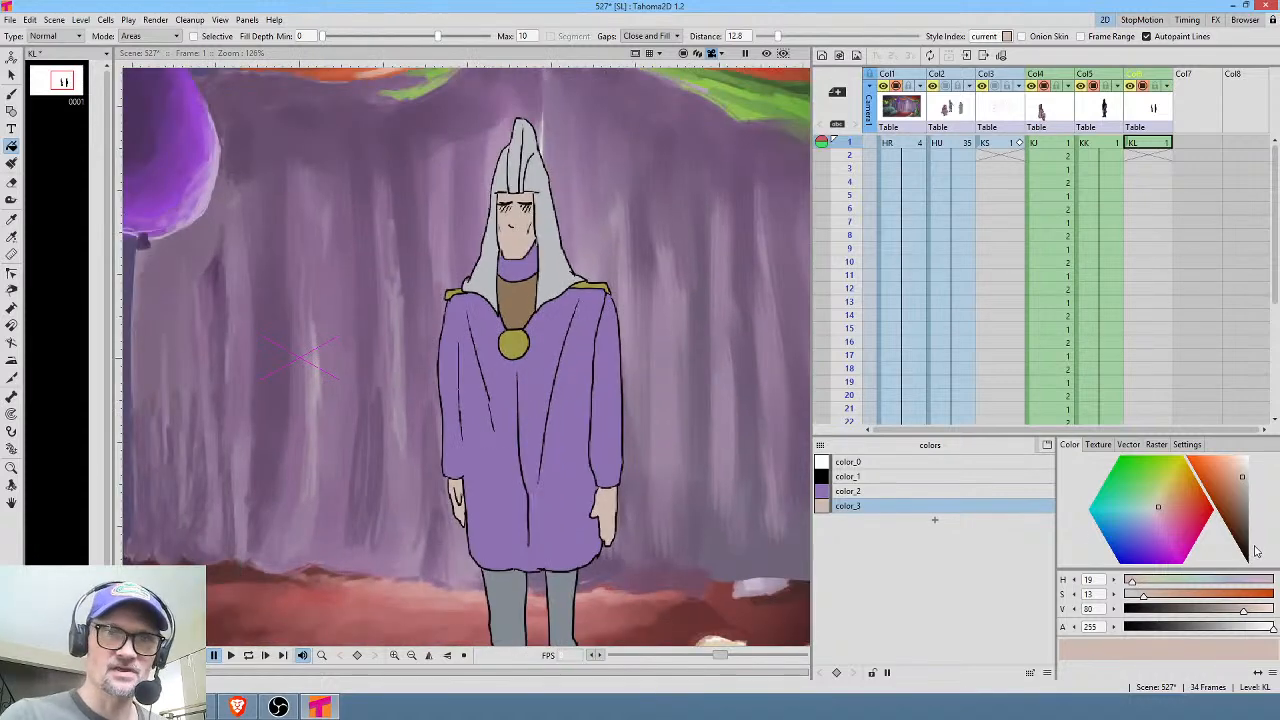
Add a short finger line in black color_1 to the hand farther from the seated character.
{"action": "left_click", "coordinate": [880, 477]}
{"action": "key", "text": "b"}
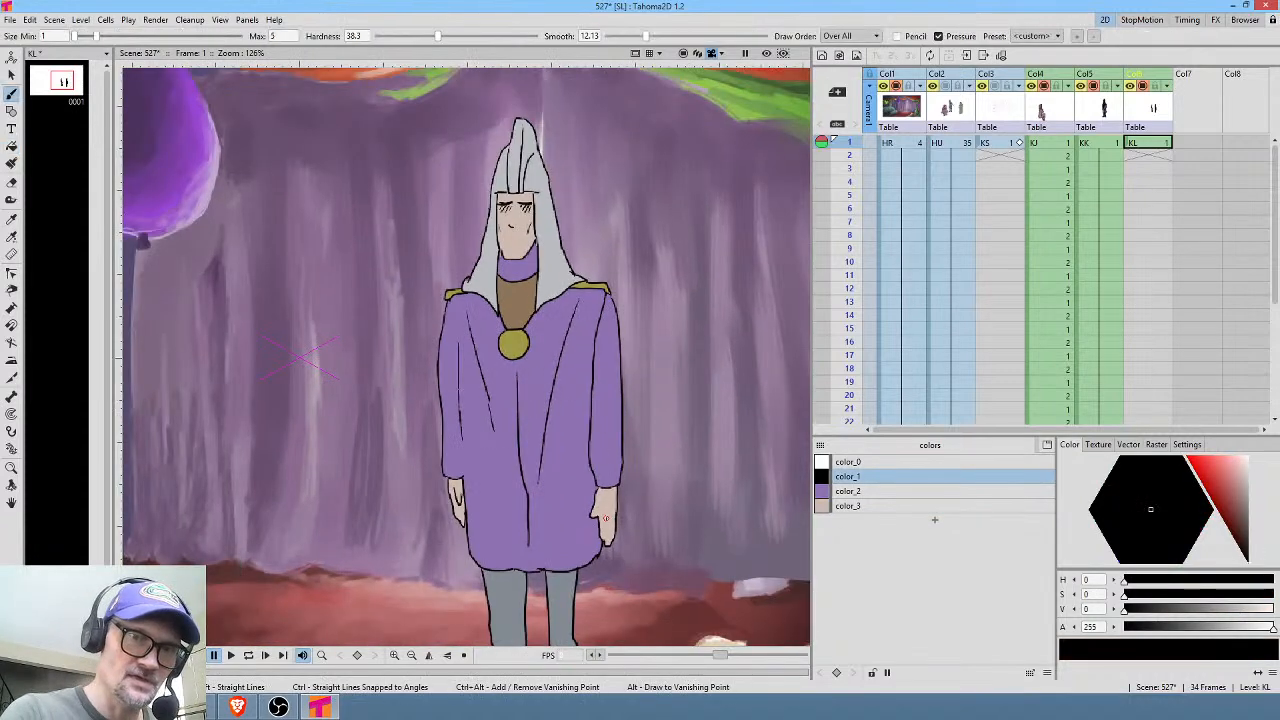
{"action": "left_click_drag", "start_coordinate": [608, 517], "coordinate": [607, 526]}
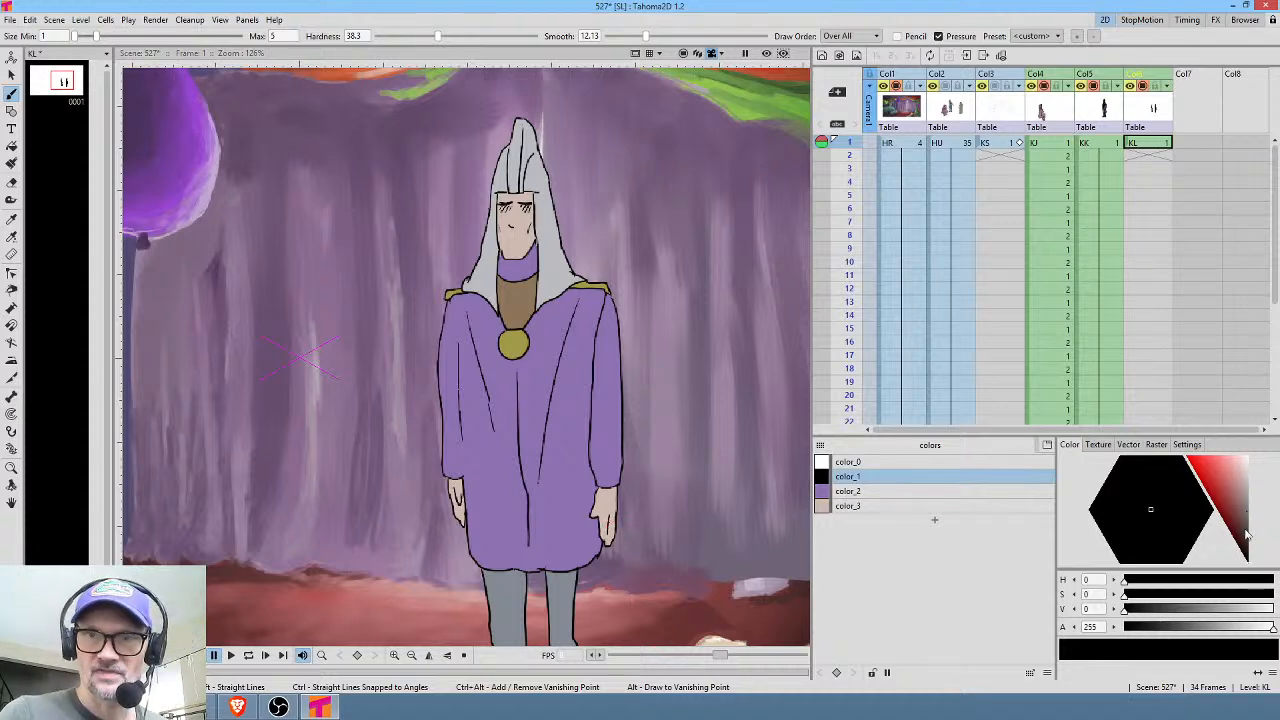
Darken the KL hand skin style color_3 to saturation 19 and value 74.
{"action": "left_click", "coordinate": [902, 506]}
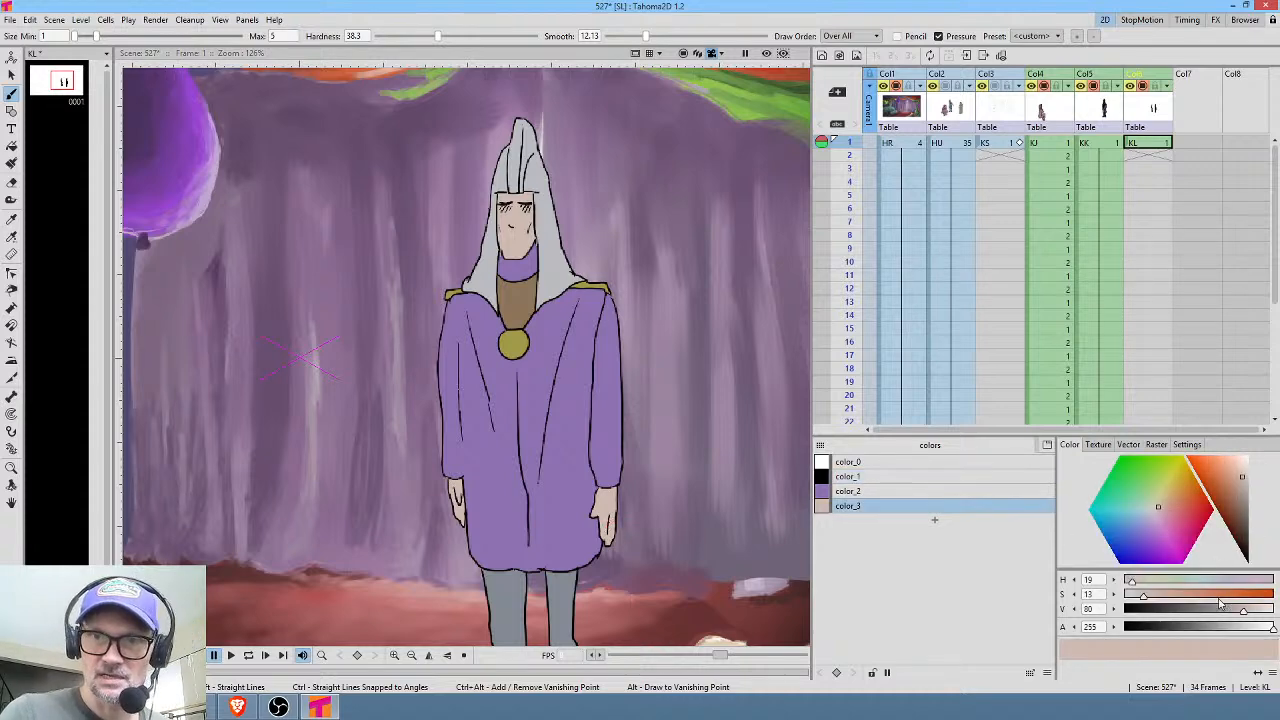
{"action": "left_click_drag", "start_coordinate": [1146, 598], "coordinate": [1153, 597]}
{"action": "left_click_drag", "start_coordinate": [1244, 616], "coordinate": [1236, 619]}
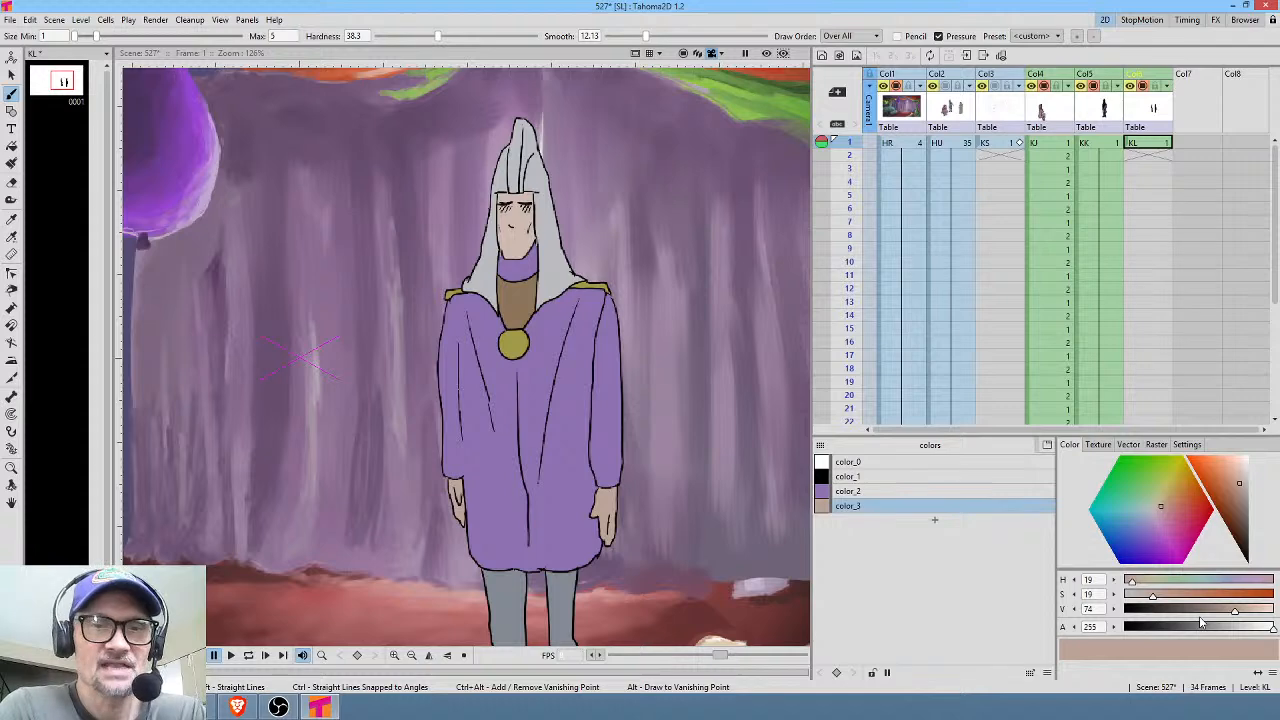
Open the standing character's KK drawing and erase the outer outline of the leg nearer the seated character, slimming the leg slightly.
{"action": "left_click_drag", "start_coordinate": [622, 449], "coordinate": [622, 364]}
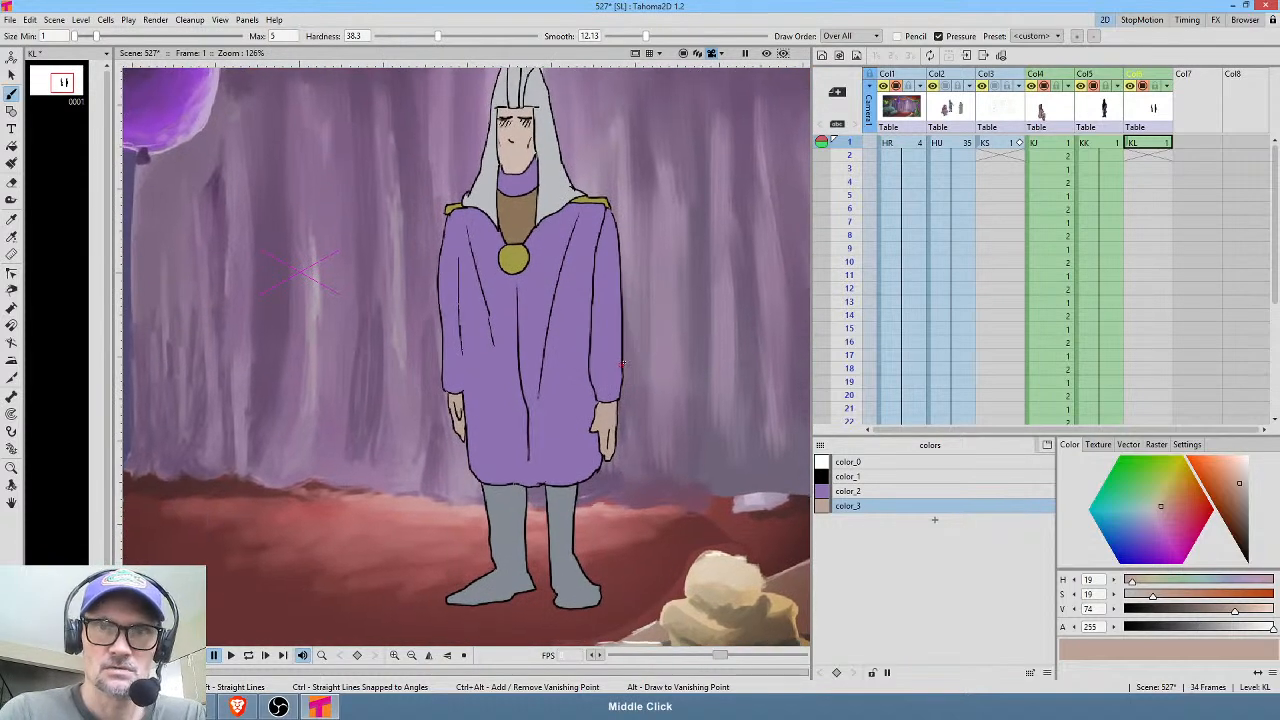
{"action": "left_click", "coordinate": [1110, 143]}
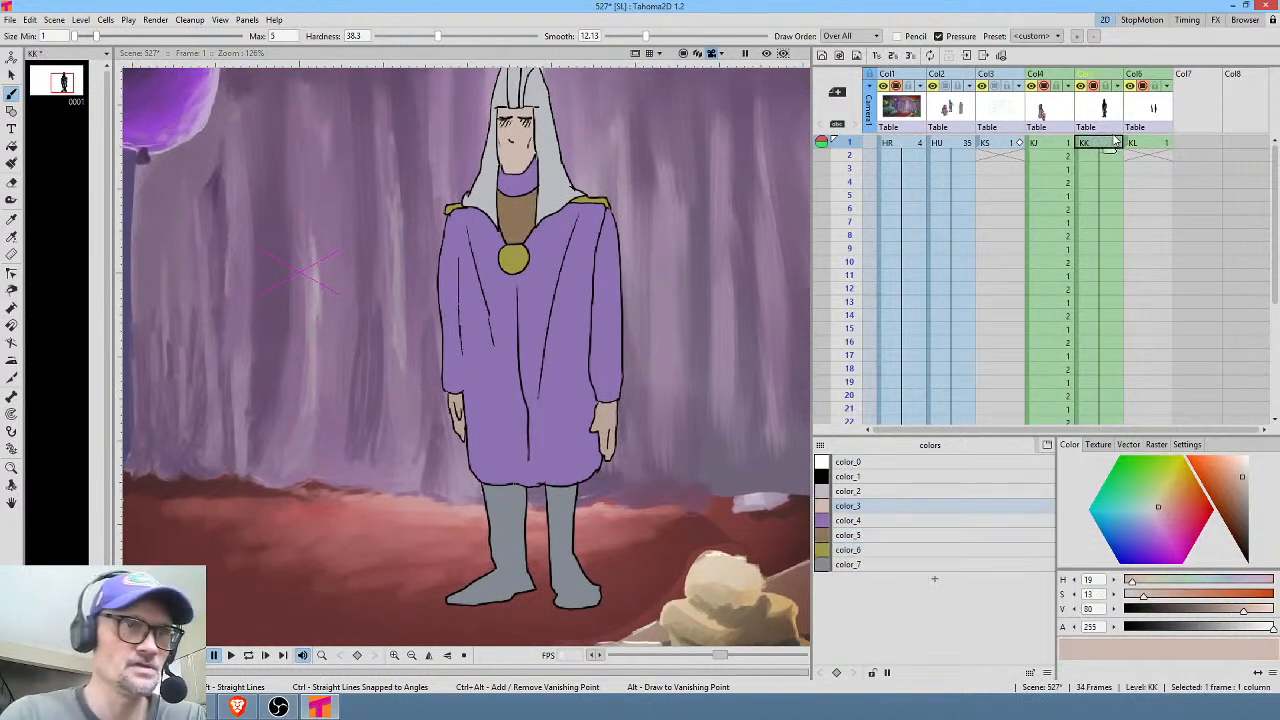
{"action": "left_click", "coordinate": [75, 102]}
{"action": "left_click_drag", "start_coordinate": [781, 512], "coordinate": [662, 340]}
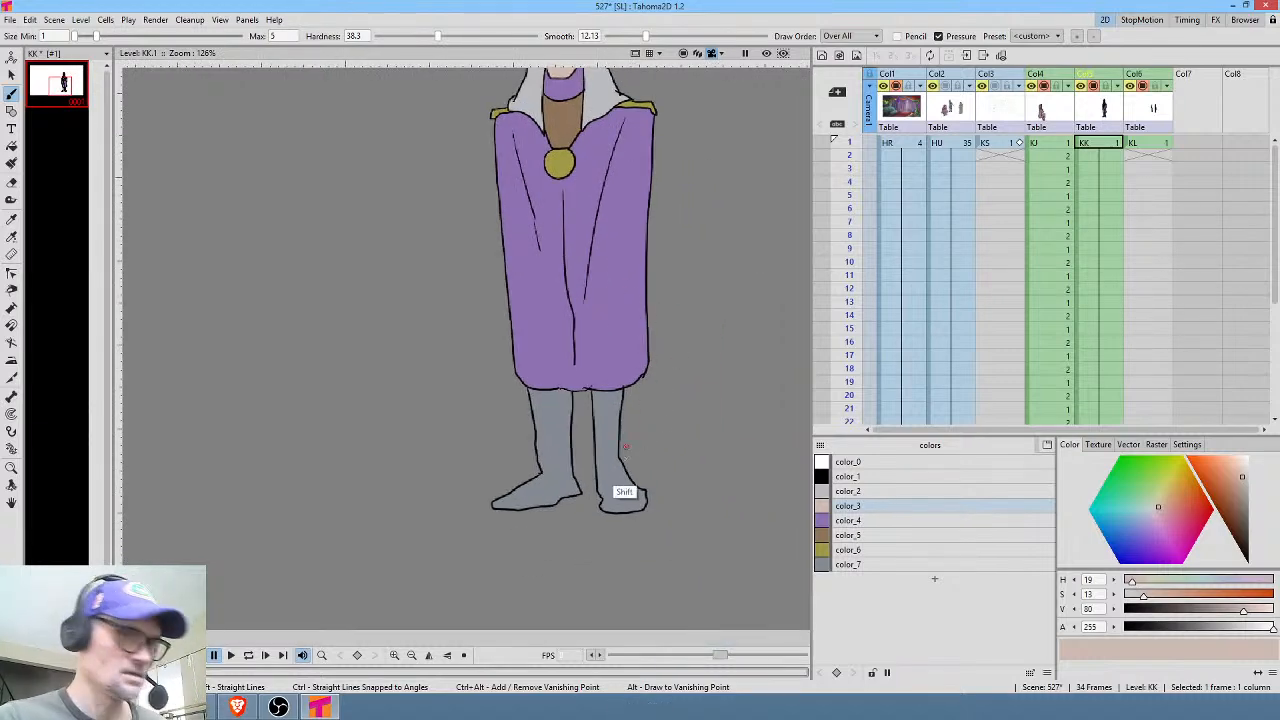
{"action": "scroll", "coordinate": [655, 390], "scroll_direction": "up", "scroll_amount": 3}
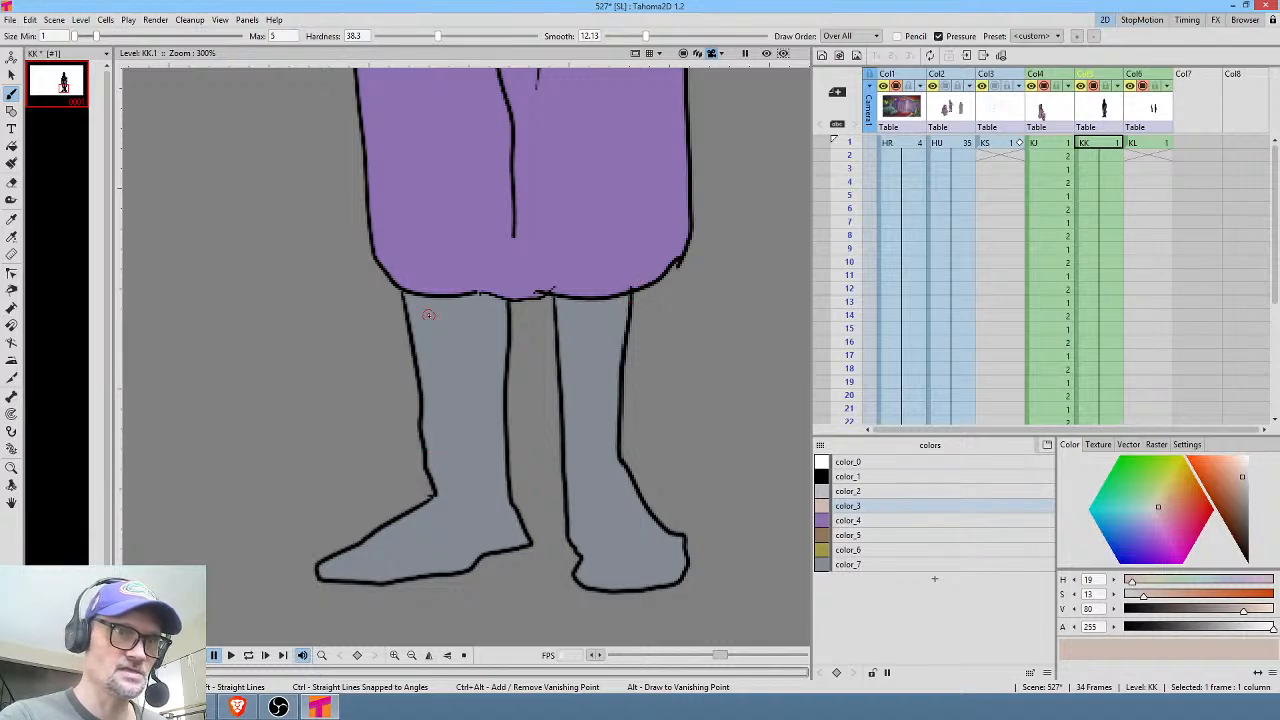
{"action": "key", "text": "a"}
{"action": "mouse_move", "coordinate": [410, 293]}
{"action": "left_mouse_down"}
{"action": "mouse_move", "coordinate": [449, 483]}
{"action": "mouse_move", "coordinate": [382, 320]}
{"action": "left_mouse_up"}
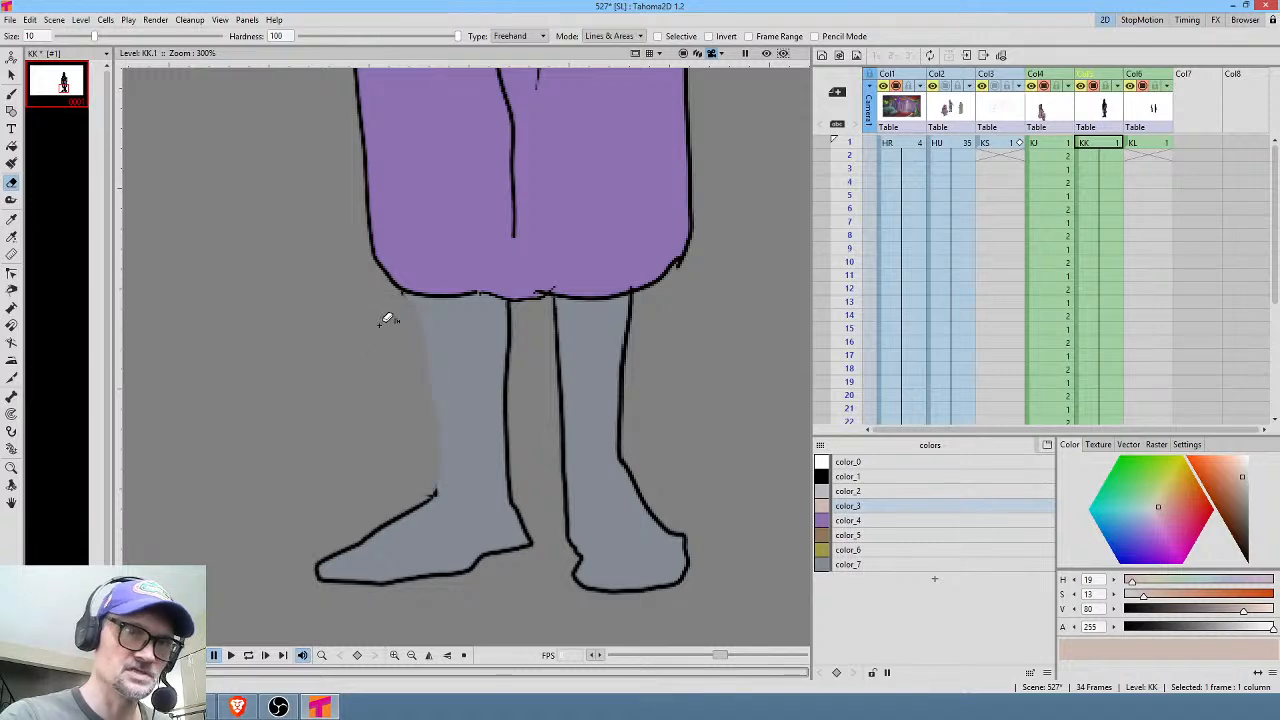
Redraw the erased outer leg outline from the robe hem to the ankle in black color_1.
{"action": "left_click", "coordinate": [890, 476]}
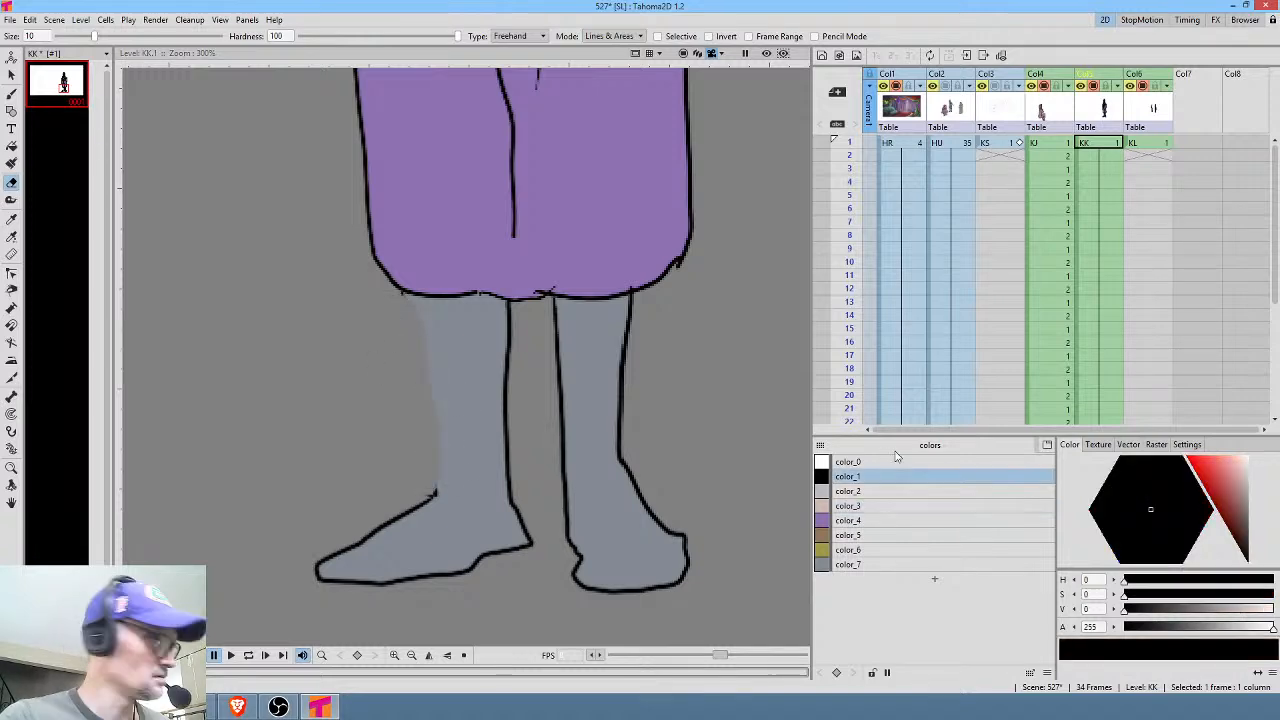
{"action": "key", "text": "b"}
{"action": "mouse_move", "coordinate": [408, 294]}
{"action": "left_mouse_down"}
{"action": "mouse_move", "coordinate": [430, 383]}
{"action": "mouse_move", "coordinate": [433, 487]}
{"action": "left_mouse_up"}
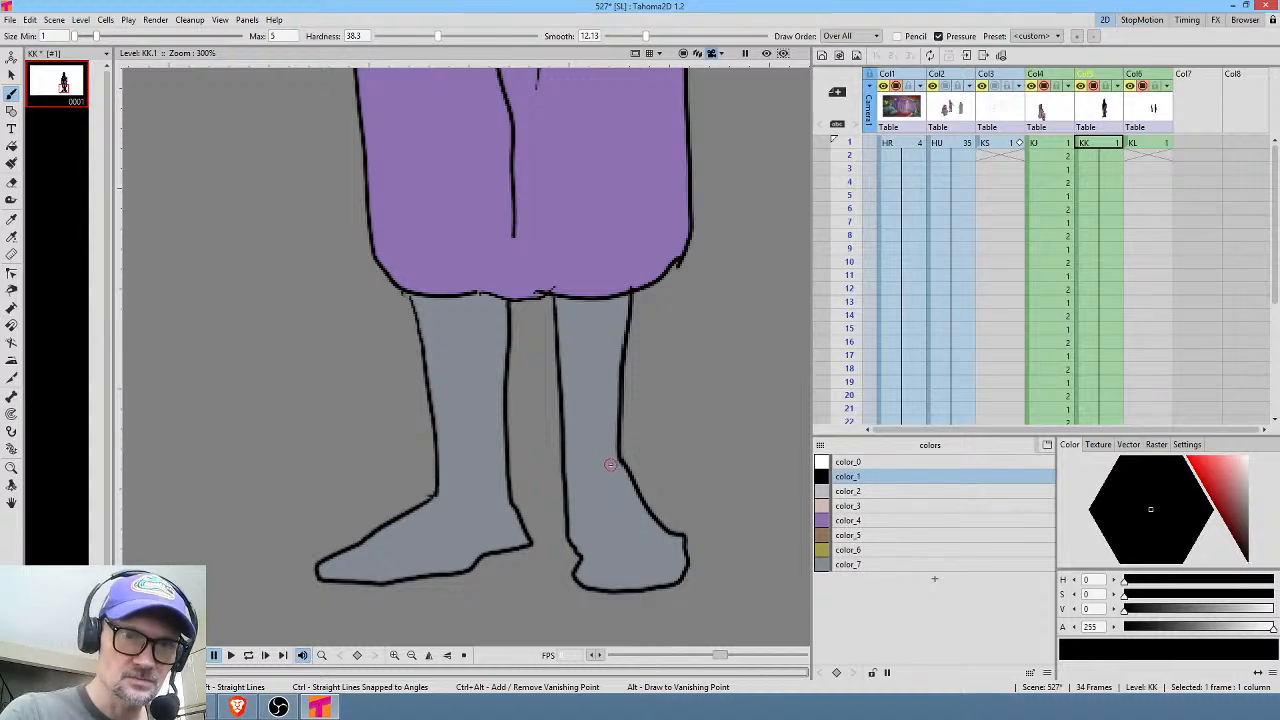
Draw short horizontal crease lines down both of the standing character's grey lower legs in color_1.
{"action": "mouse_move", "coordinate": [575, 448]}
{"action": "left_mouse_down"}
{"action": "mouse_move", "coordinate": [602, 448]}
{"action": "mouse_move", "coordinate": [616, 340]}
{"action": "mouse_move", "coordinate": [600, 328]}
{"action": "left_mouse_up"}
{"action": "mouse_move", "coordinate": [438, 322]}
{"action": "left_mouse_down"}
{"action": "mouse_move", "coordinate": [485, 318]}
{"action": "mouse_move", "coordinate": [497, 350]}
{"action": "left_mouse_up"}
{"action": "mouse_move", "coordinate": [443, 392]}
{"action": "left_mouse_down"}
{"action": "mouse_move", "coordinate": [492, 382]}
{"action": "mouse_move", "coordinate": [488, 400]}
{"action": "left_mouse_up"}
{"action": "mouse_move", "coordinate": [450, 442]}
{"action": "left_mouse_down"}
{"action": "mouse_move", "coordinate": [482, 432]}
{"action": "mouse_move", "coordinate": [480, 454]}
{"action": "left_mouse_up"}
Recolour outline style color_1 dark reddish brown in the KK palette and dark brown with saturation and value about 25 in the KL palette.
{"action": "left_click_drag", "start_coordinate": [1242, 528], "coordinate": [1246, 540]}
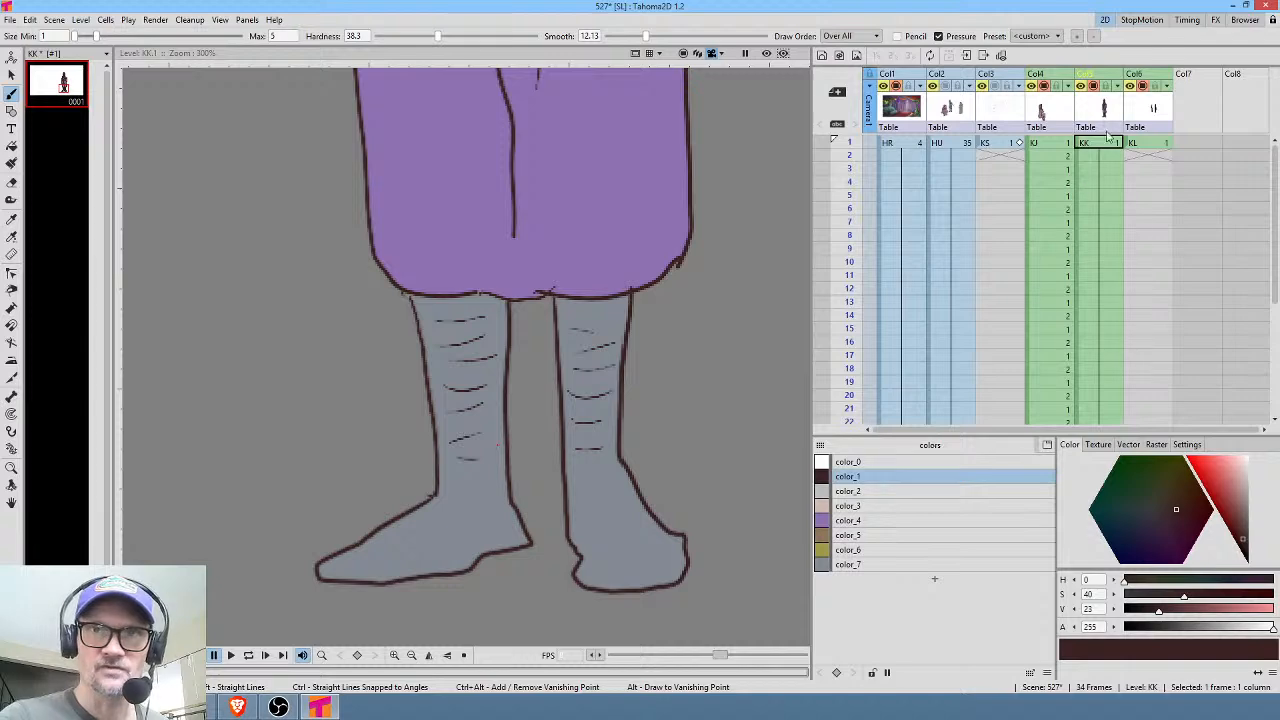
{"action": "left_click", "coordinate": [1150, 142]}
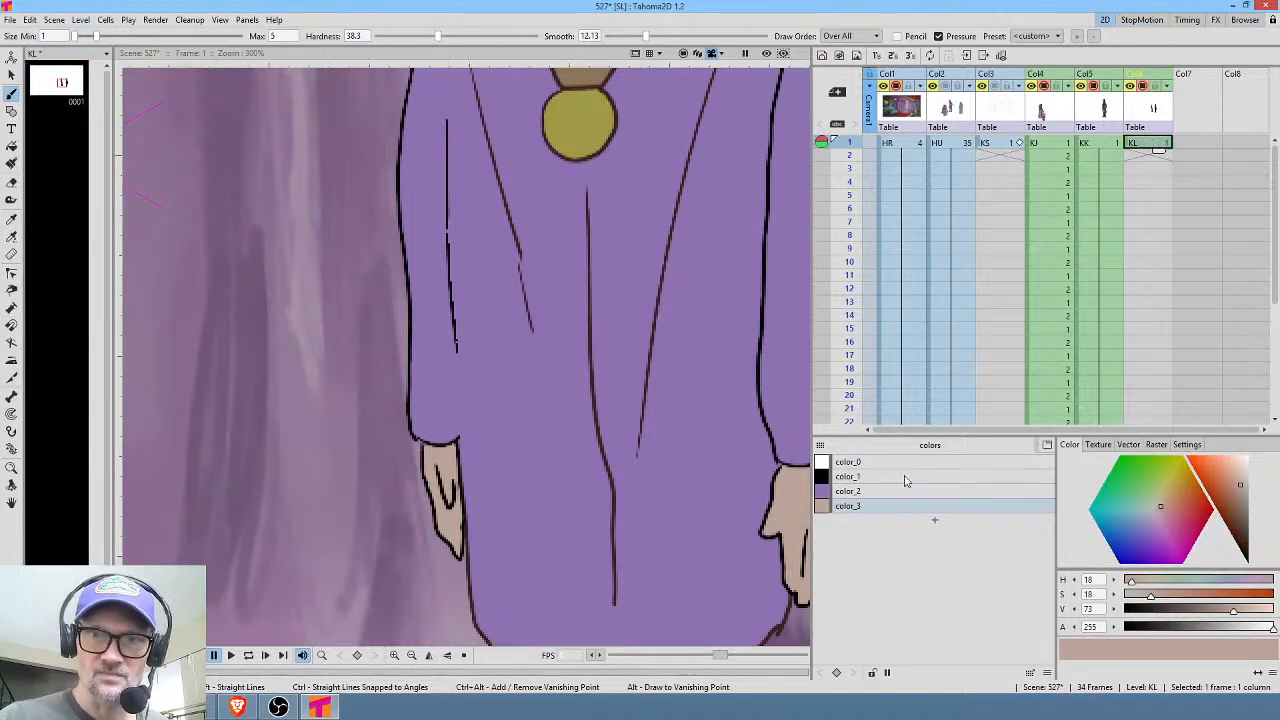
{"action": "left_click", "coordinate": [905, 477]}
{"action": "left_click", "coordinate": [1248, 540]}
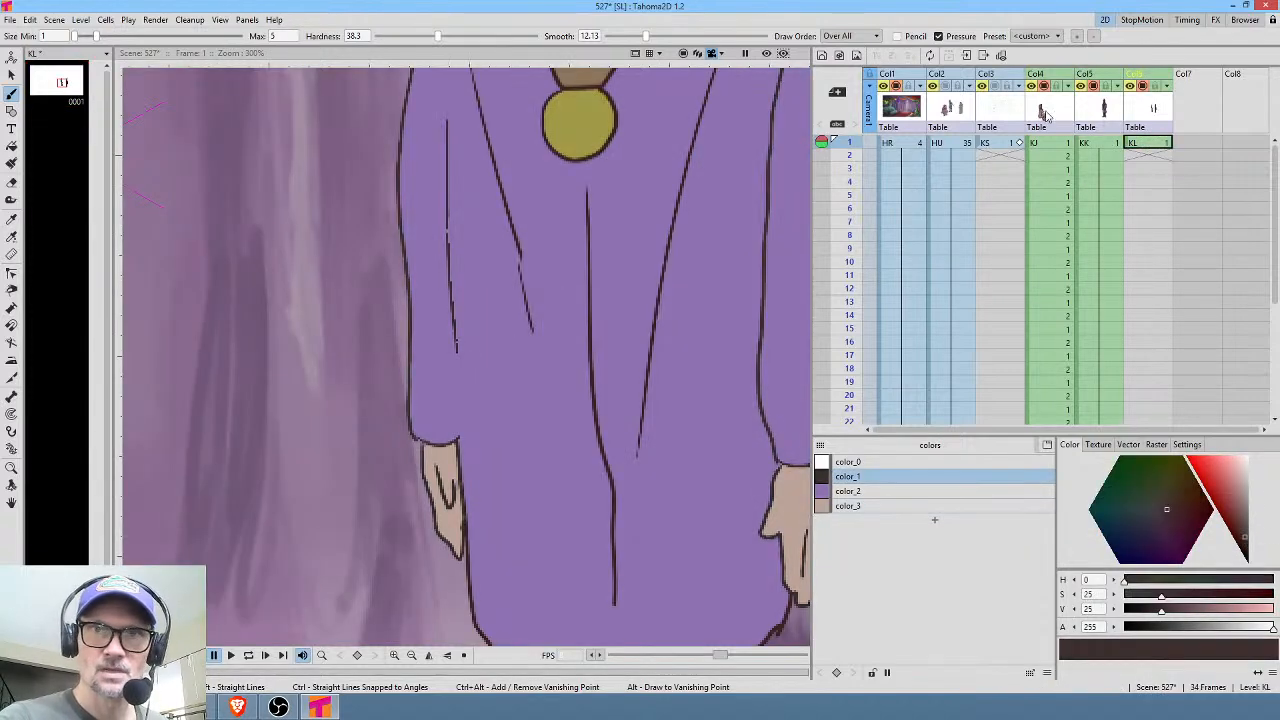
Check the seated character's color_1 outline style in the KJ palette and compare both characters' outlines in the full scene.
{"action": "left_click", "coordinate": [1052, 142]}
{"action": "left_click", "coordinate": [884, 479]}
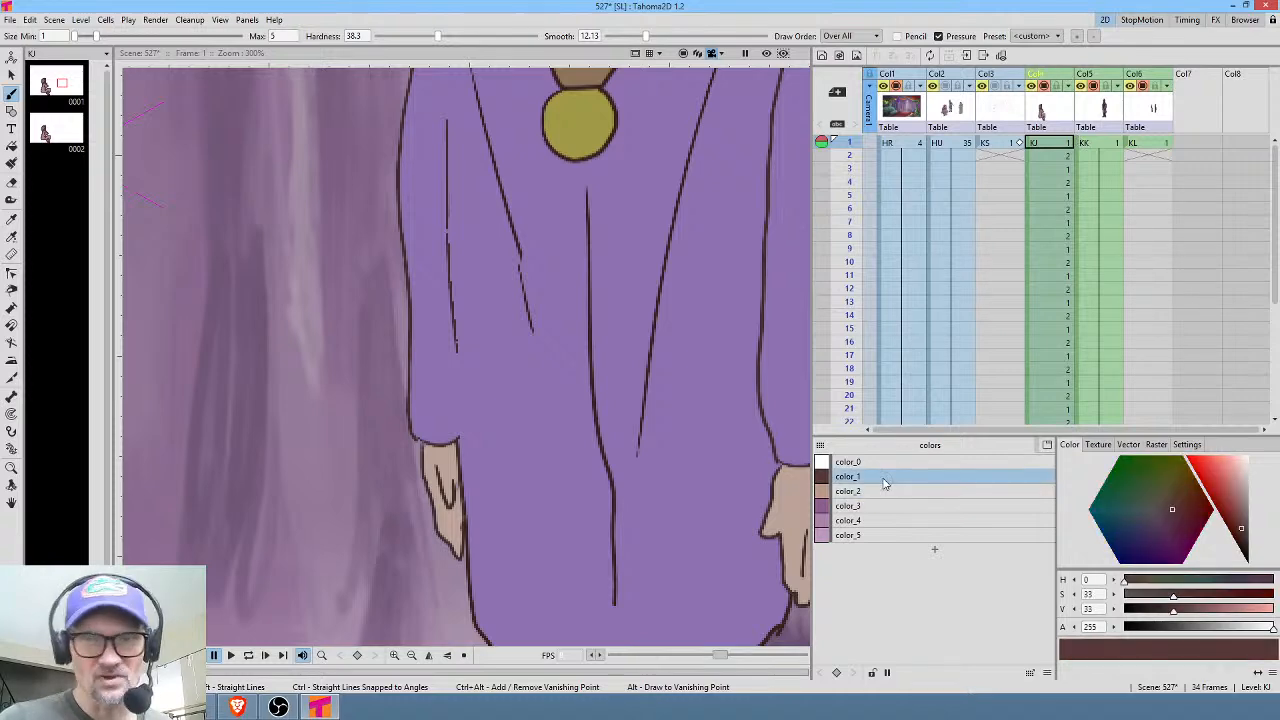
{"action": "scroll", "coordinate": [614, 414], "scroll_direction": "down", "scroll_amount": 3}
{"action": "scroll", "coordinate": [614, 414], "scroll_direction": "down", "scroll_amount": 4}
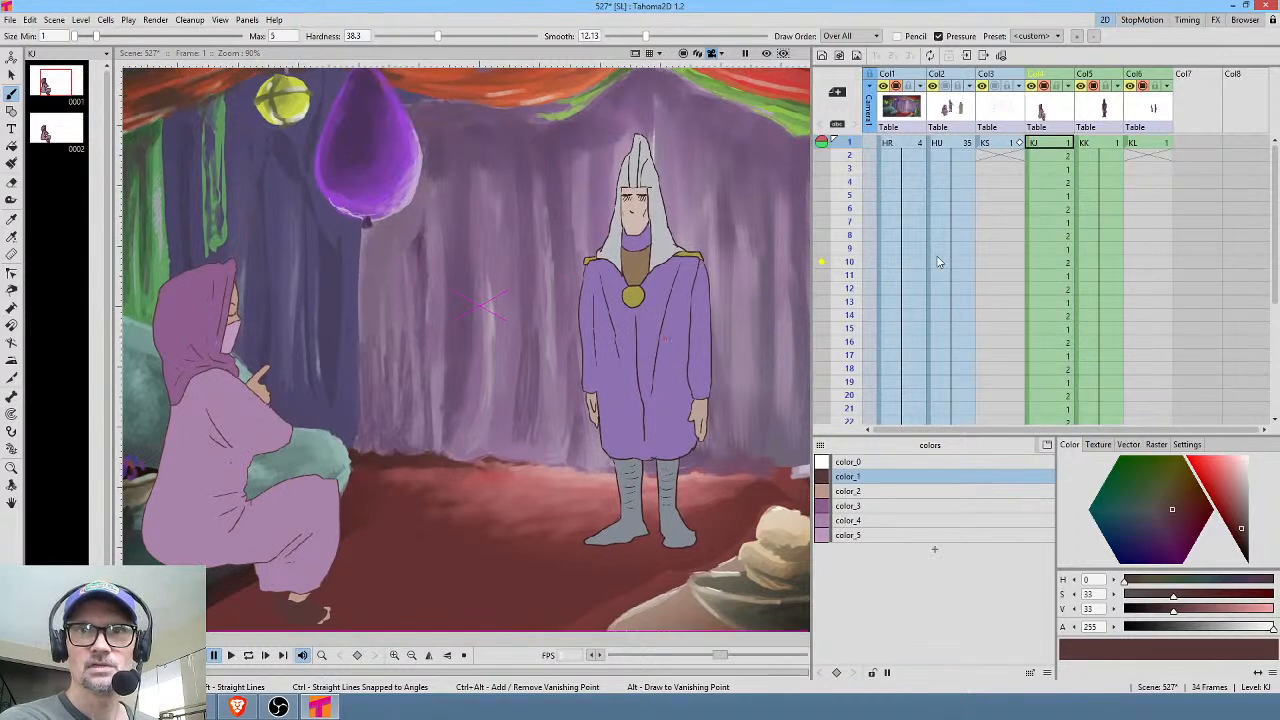
In the KK drawing, select the standing character's chin with a freehand selection and raise its lower edge to shorten the jaw.
{"action": "left_click", "coordinate": [1092, 142]}
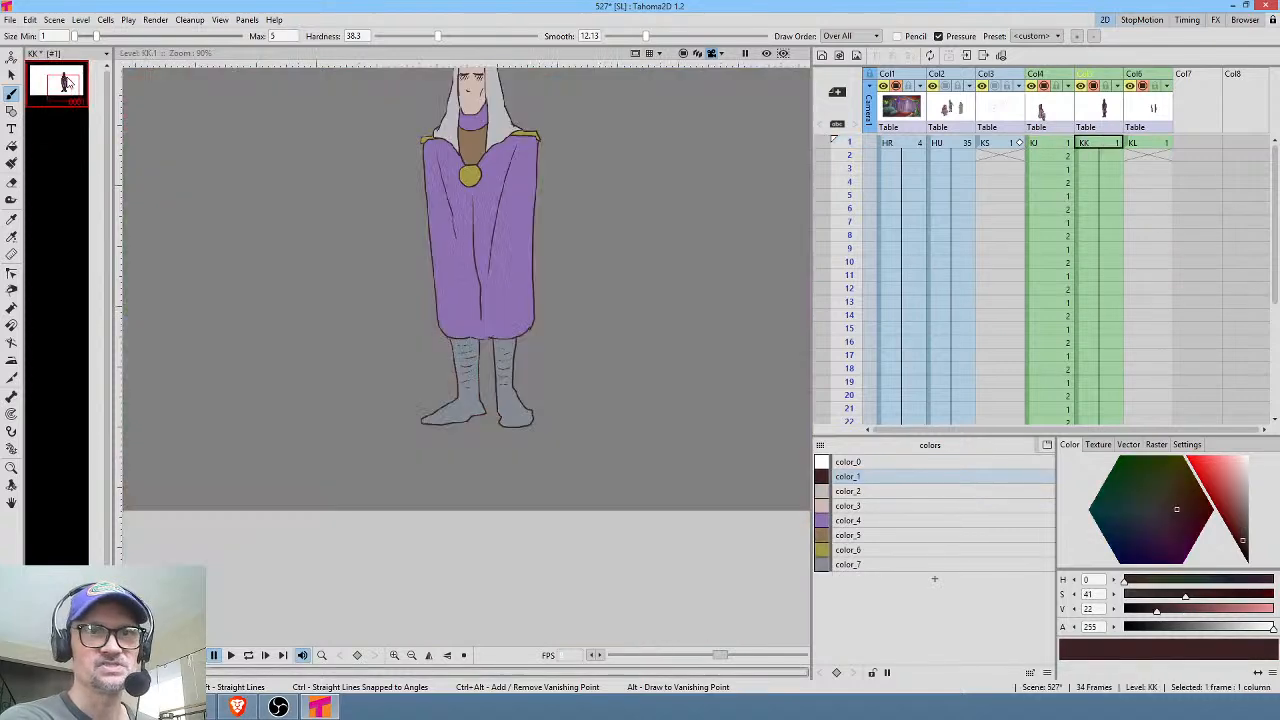
{"action": "left_click", "coordinate": [70, 83]}
{"action": "scroll", "coordinate": [499, 124], "scroll_direction": "up", "scroll_amount": 2}
{"action": "left_click_drag", "start_coordinate": [500, 124], "coordinate": [544, 400]}
{"action": "scroll", "coordinate": [548, 307], "scroll_direction": "up", "scroll_amount": 7}
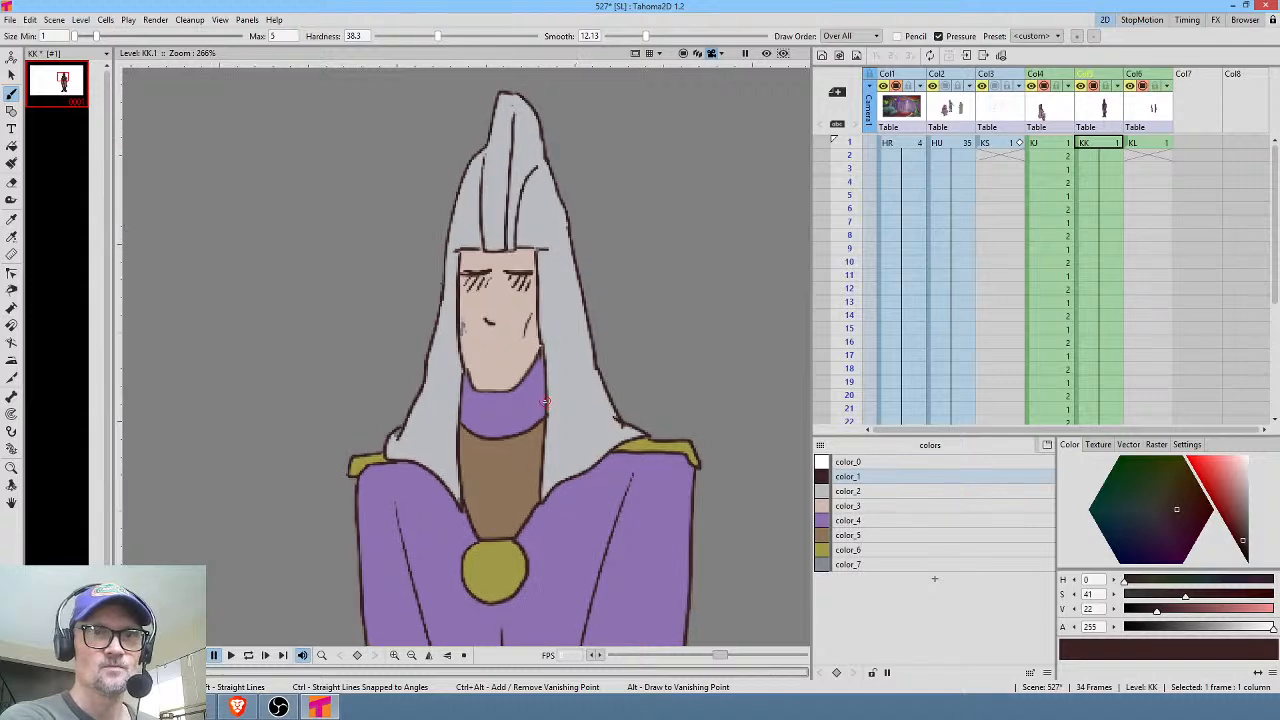
{"action": "scroll", "coordinate": [544, 400], "scroll_direction": "up", "scroll_amount": 5}
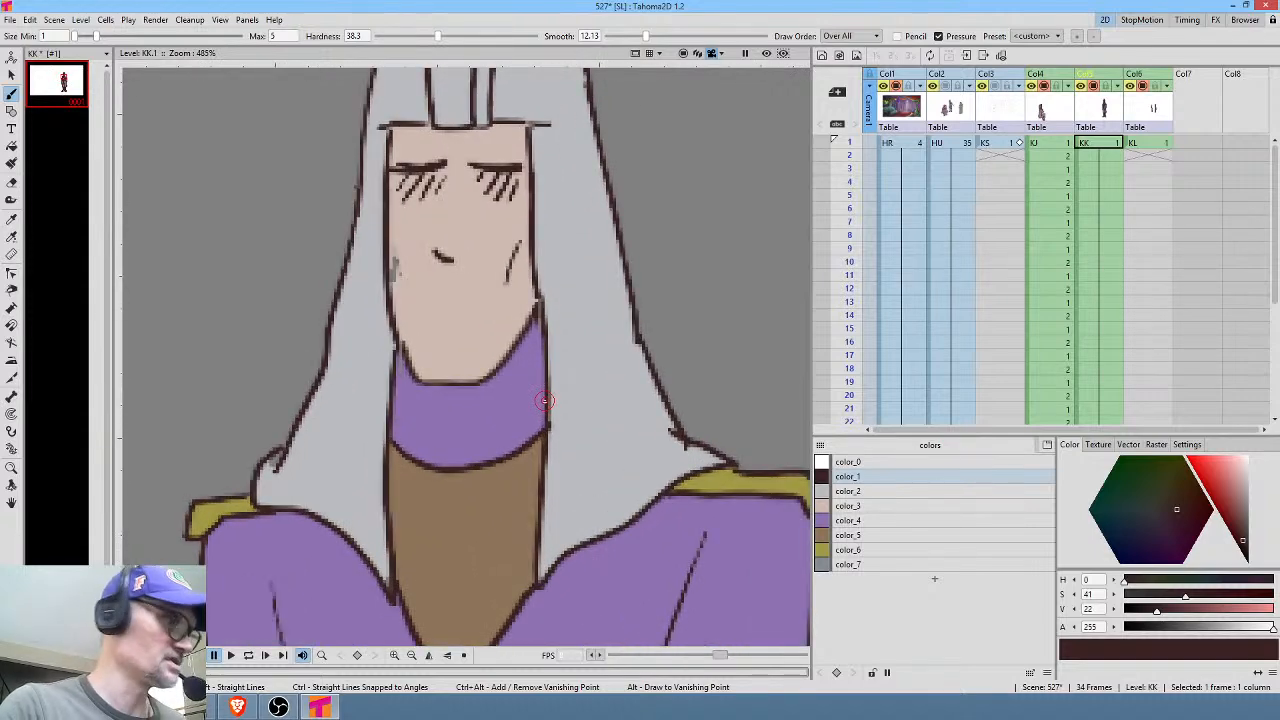
{"action": "key", "text": "s"}
{"action": "mouse_move", "coordinate": [533, 358]}
{"action": "left_mouse_down"}
{"action": "mouse_move", "coordinate": [540, 300]}
{"action": "mouse_move", "coordinate": [497, 322]}
{"action": "mouse_move", "coordinate": [442, 321]}
{"action": "mouse_move", "coordinate": [396, 298]}
{"action": "mouse_move", "coordinate": [402, 366]}
{"action": "mouse_move", "coordinate": [443, 402]}
{"action": "mouse_move", "coordinate": [533, 355]}
{"action": "left_mouse_up"}
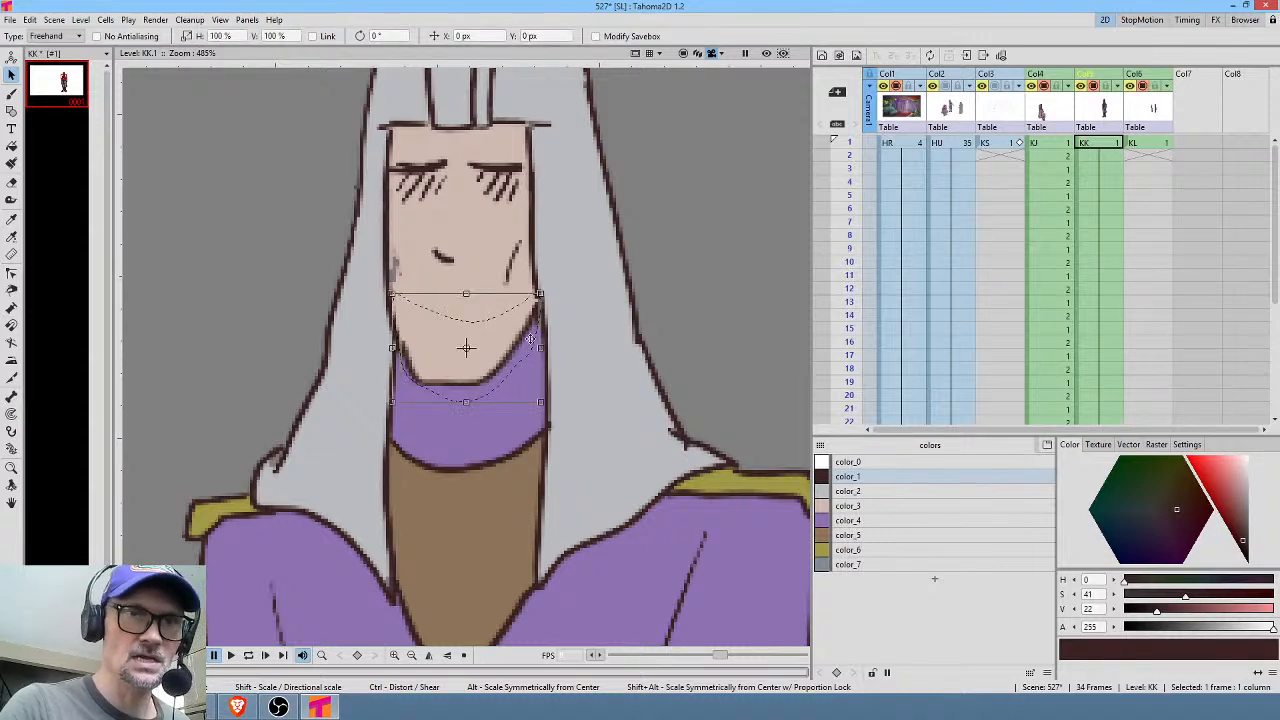
{"action": "left_click_drag", "start_coordinate": [466, 402], "coordinate": [535, 380]}
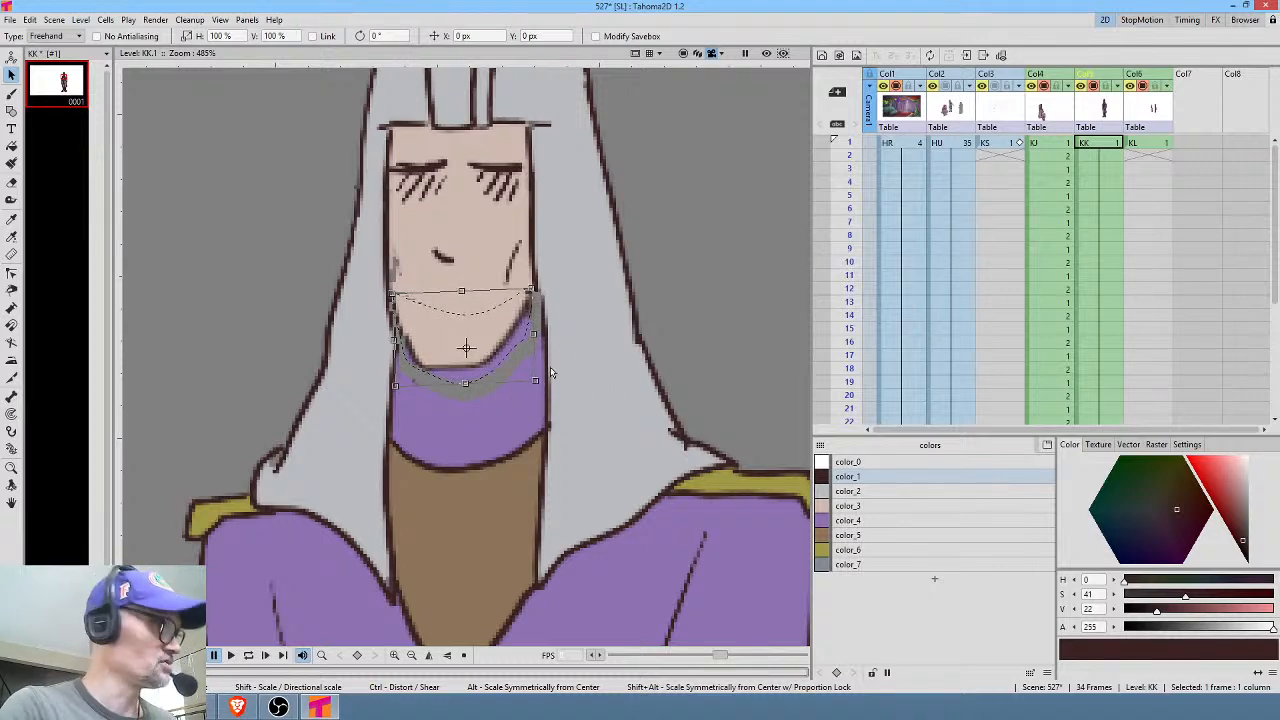
Nudge the selected chin 3.7 px along both X and Y, and deselect it.
{"action": "key", "text": "alt+0"}
{"action": "scroll", "coordinate": [651, 297], "scroll_direction": "up", "scroll_amount": 5}
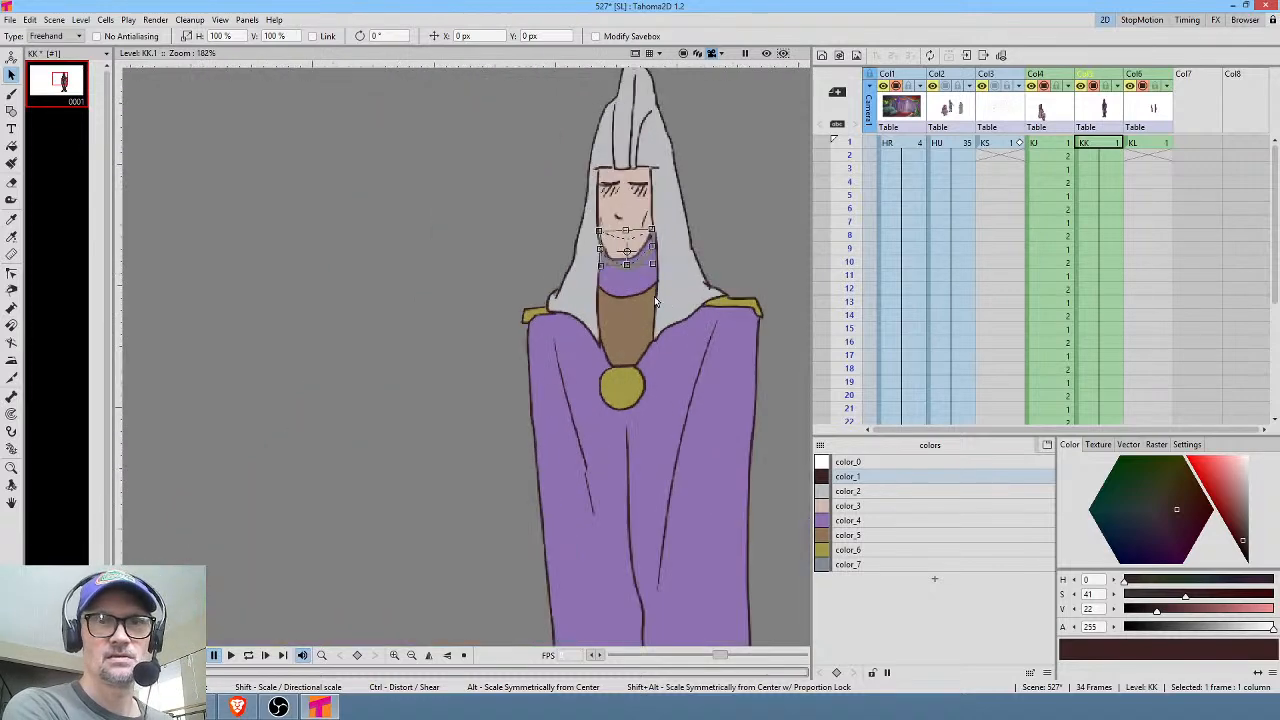
{"action": "left_click_drag", "start_coordinate": [631, 250], "coordinate": [635, 246]}
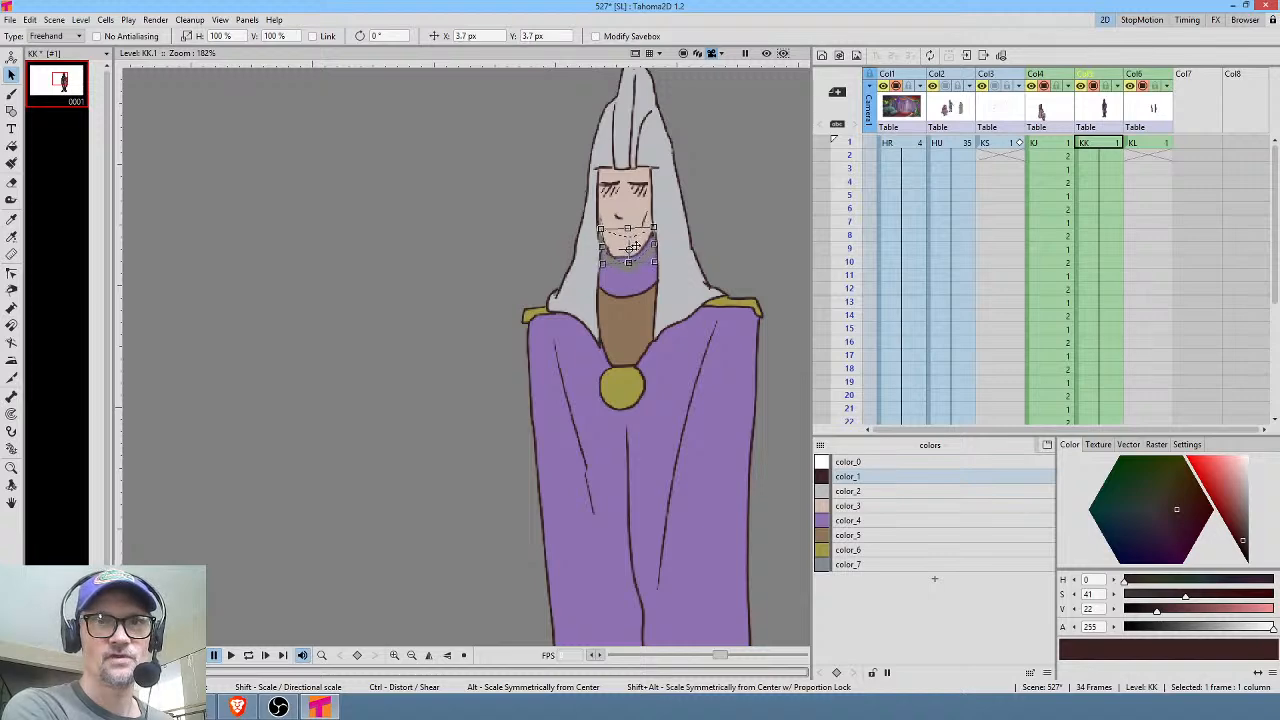
{"action": "scroll", "coordinate": [635, 246], "scroll_direction": "up", "scroll_amount": 10}
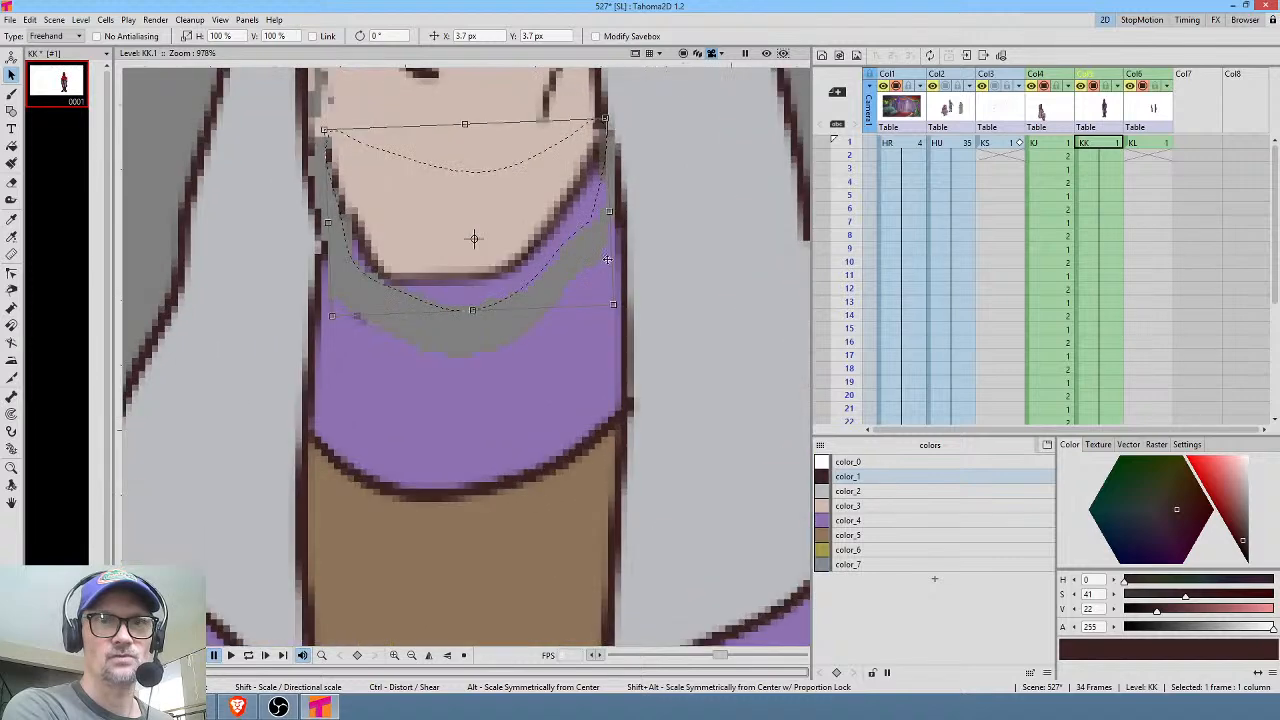
{"action": "left_click_drag", "start_coordinate": [629, 471], "coordinate": [631, 479]}
{"action": "key", "text": "Escape"}
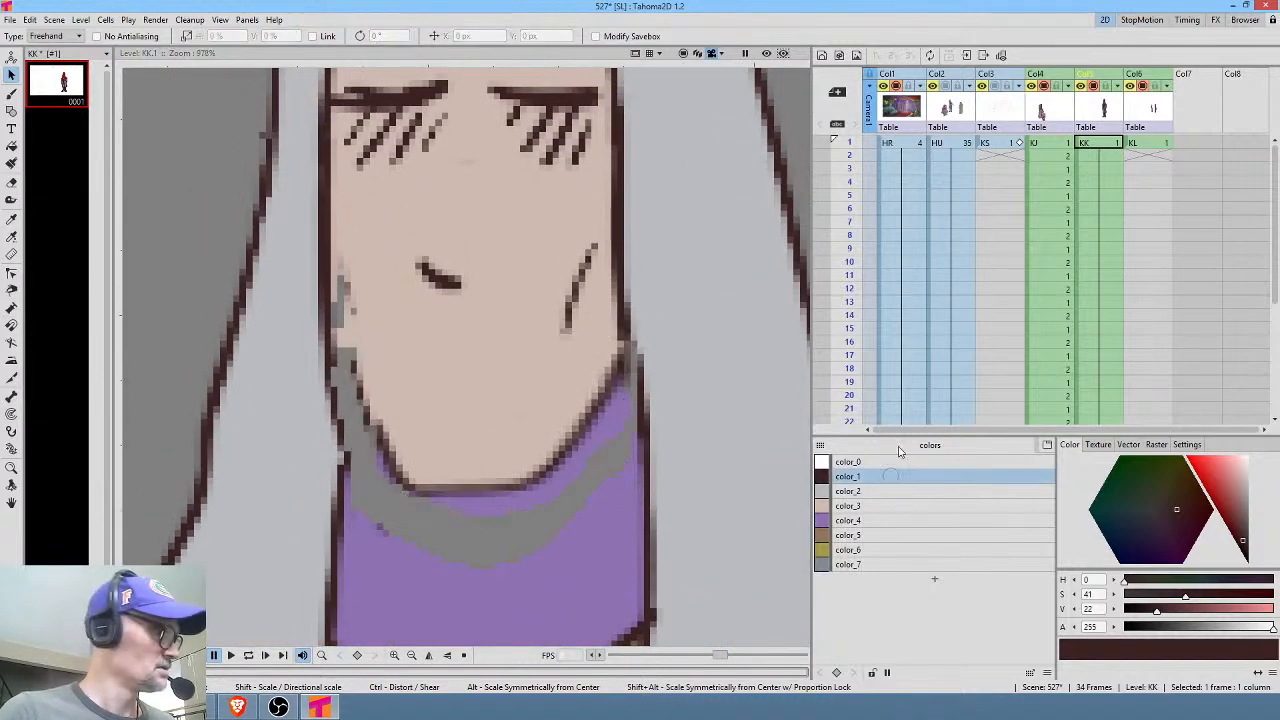
Reconnect the shortened jaw's outline to both sides of the face with color_1 brush strokes.
{"action": "key", "text": "b"}
{"action": "left_click_drag", "start_coordinate": [340, 338], "coordinate": [374, 412]}
{"action": "left_click_drag", "start_coordinate": [333, 293], "coordinate": [348, 362]}
{"action": "left_click_drag", "start_coordinate": [622, 371], "coordinate": [624, 340]}
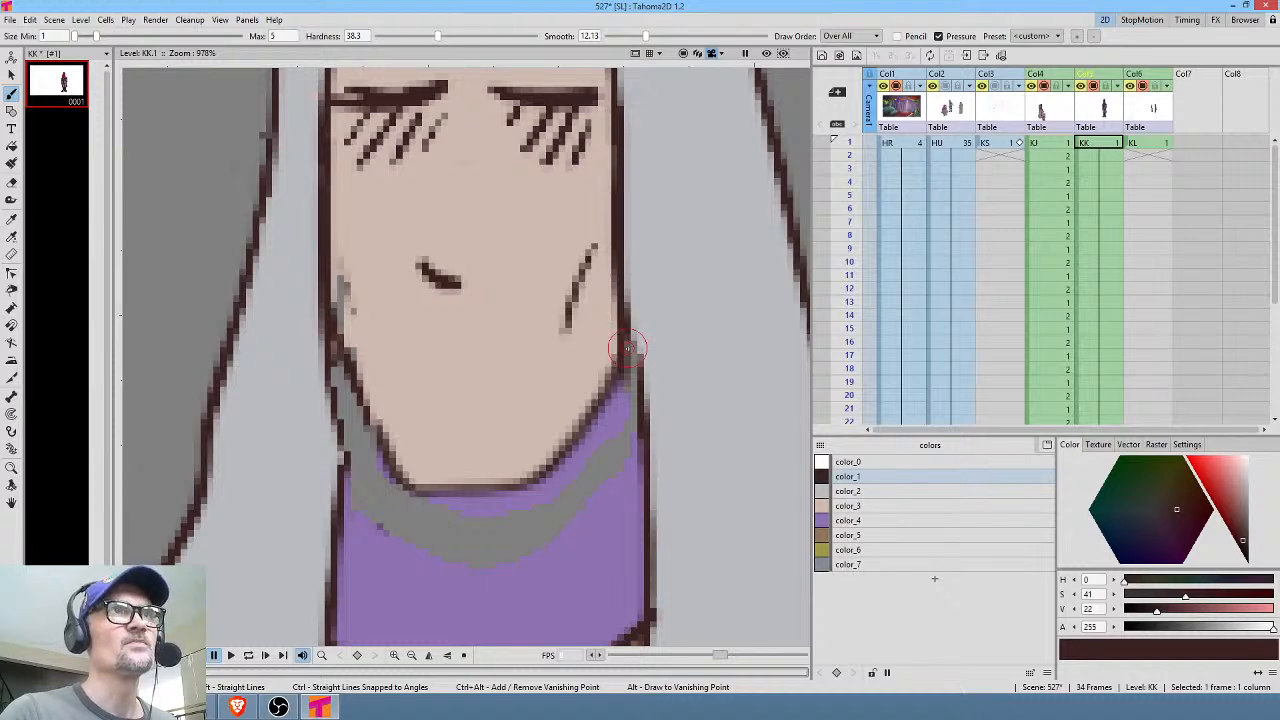
Fill the grey gap on the cheek nearer the seated character with skin tone color_3.
{"action": "left_click", "coordinate": [865, 507]}
{"action": "key", "text": "r"}
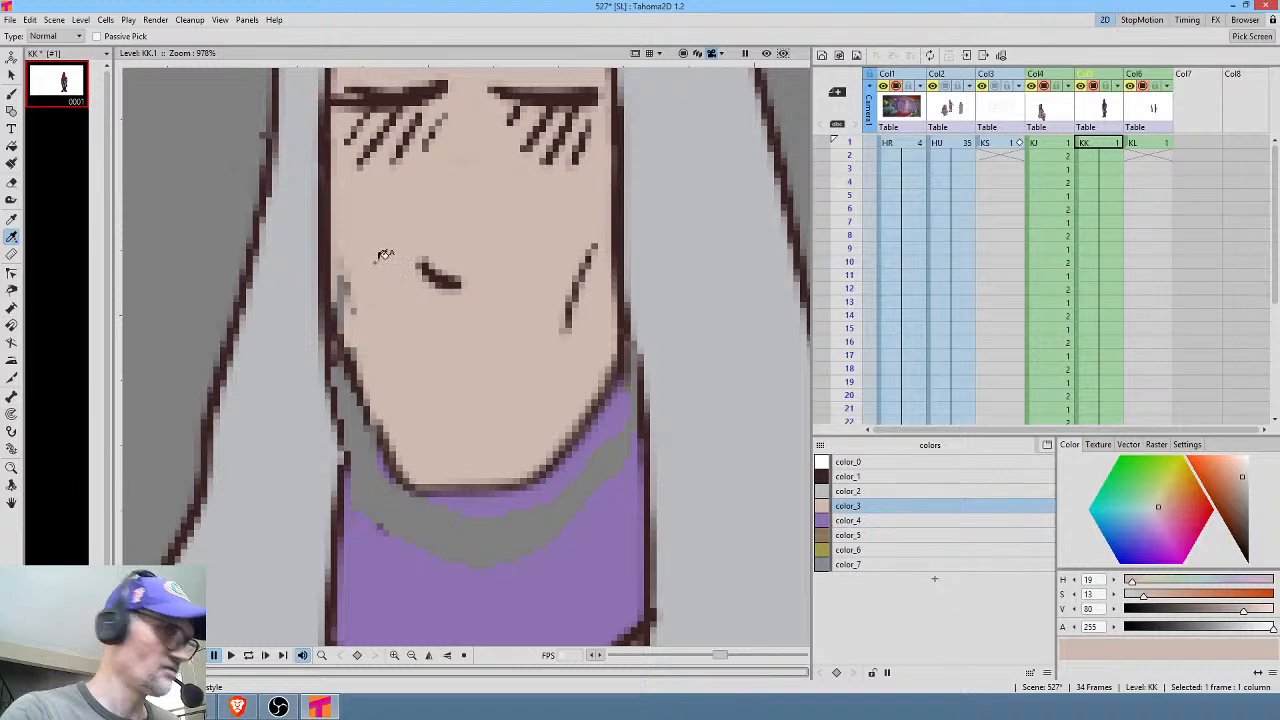
{"action": "key", "text": "f"}
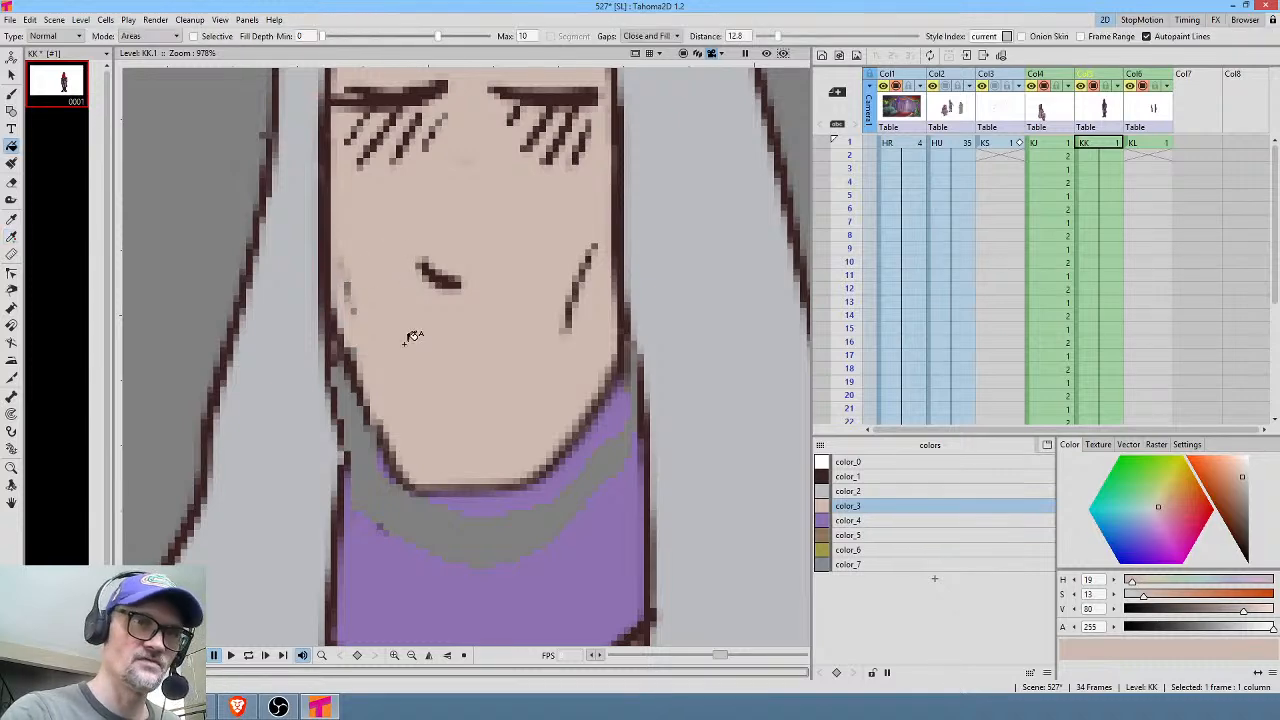
Redraw the cheek crease nearer the seated character and lengthen the small line in mid-face using color_1, and return to the full scene.
{"action": "left_click", "coordinate": [866, 478]}
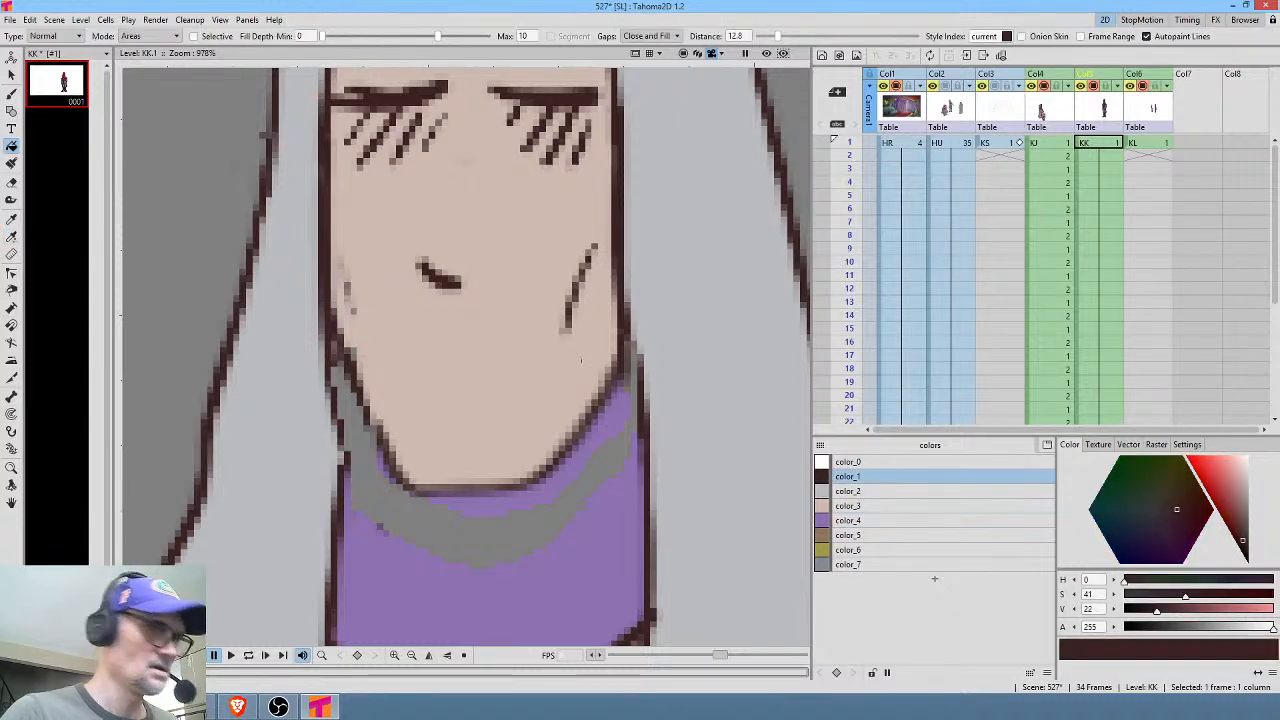
{"action": "key", "text": "b"}
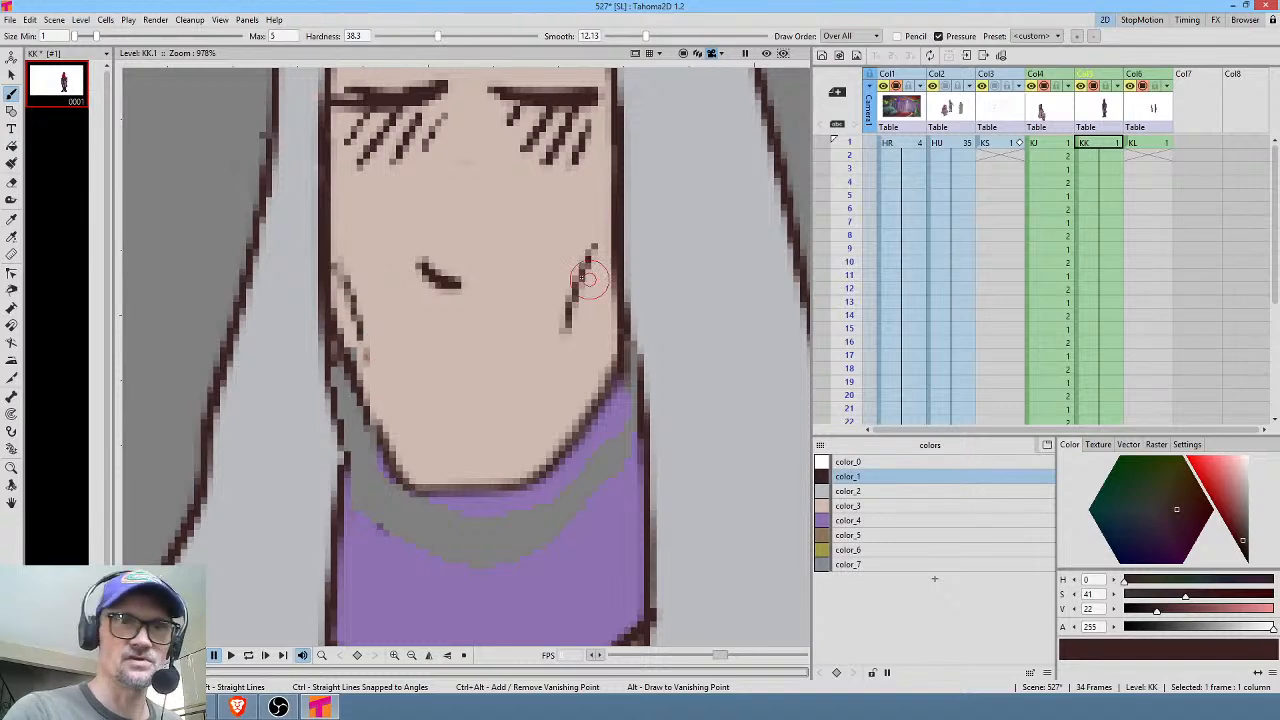
{"action": "left_click_drag", "start_coordinate": [463, 268], "coordinate": [489, 279]}
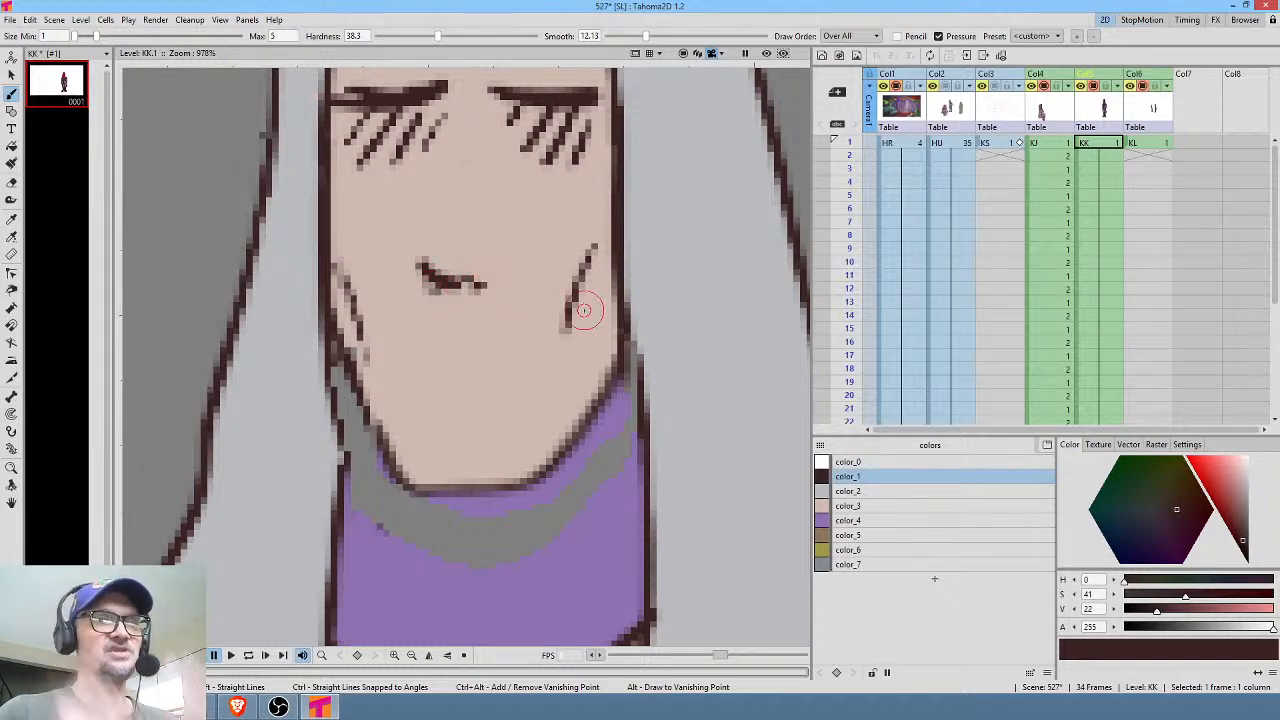
{"action": "key", "text": "alt+0"}
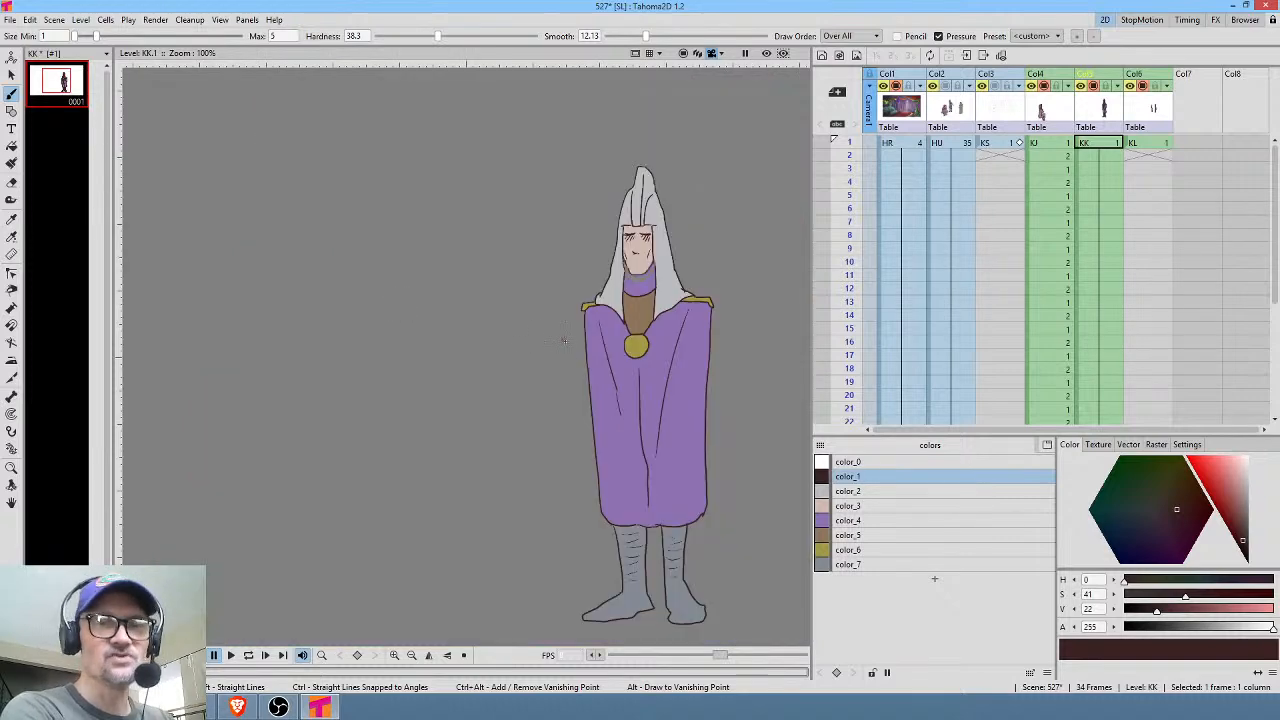
{"action": "left_click", "coordinate": [1112, 147]}
{"action": "left_click_drag", "start_coordinate": [700, 280], "coordinate": [709, 220]}
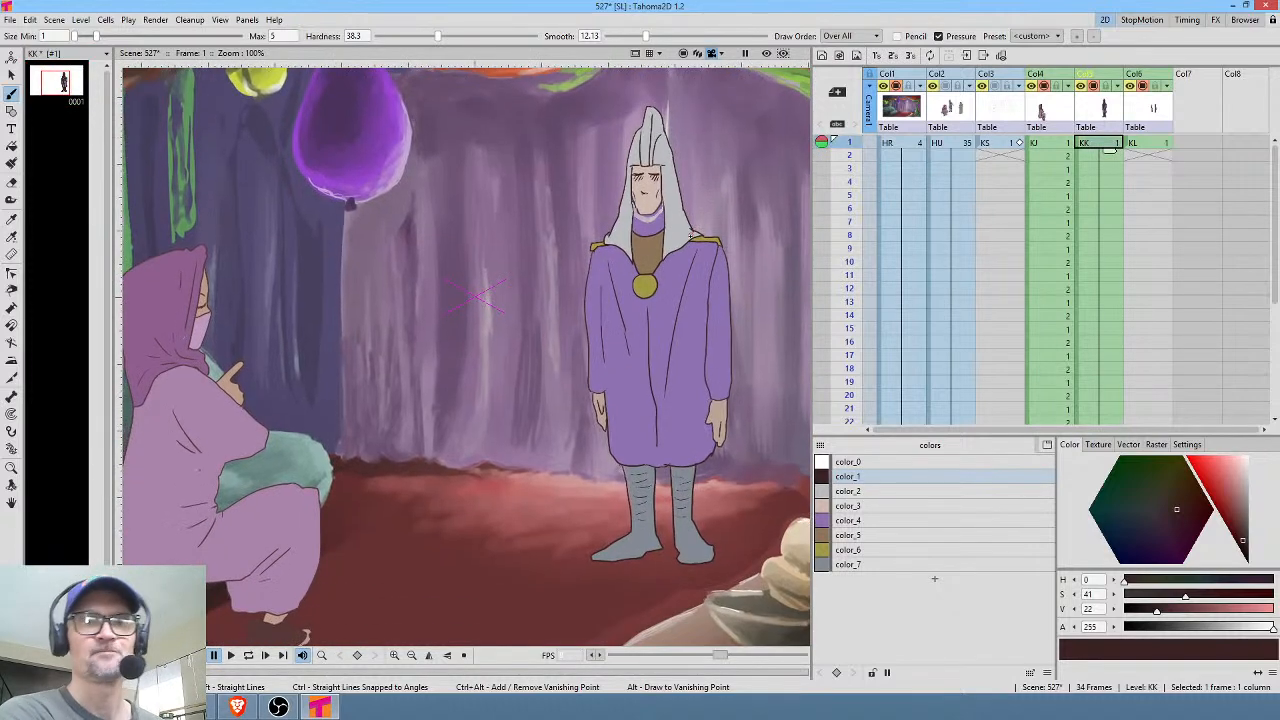
Create a blank second drawing at frame 2 of the KL arms level and return to frame 1.
{"action": "left_click", "coordinate": [1146, 145]}
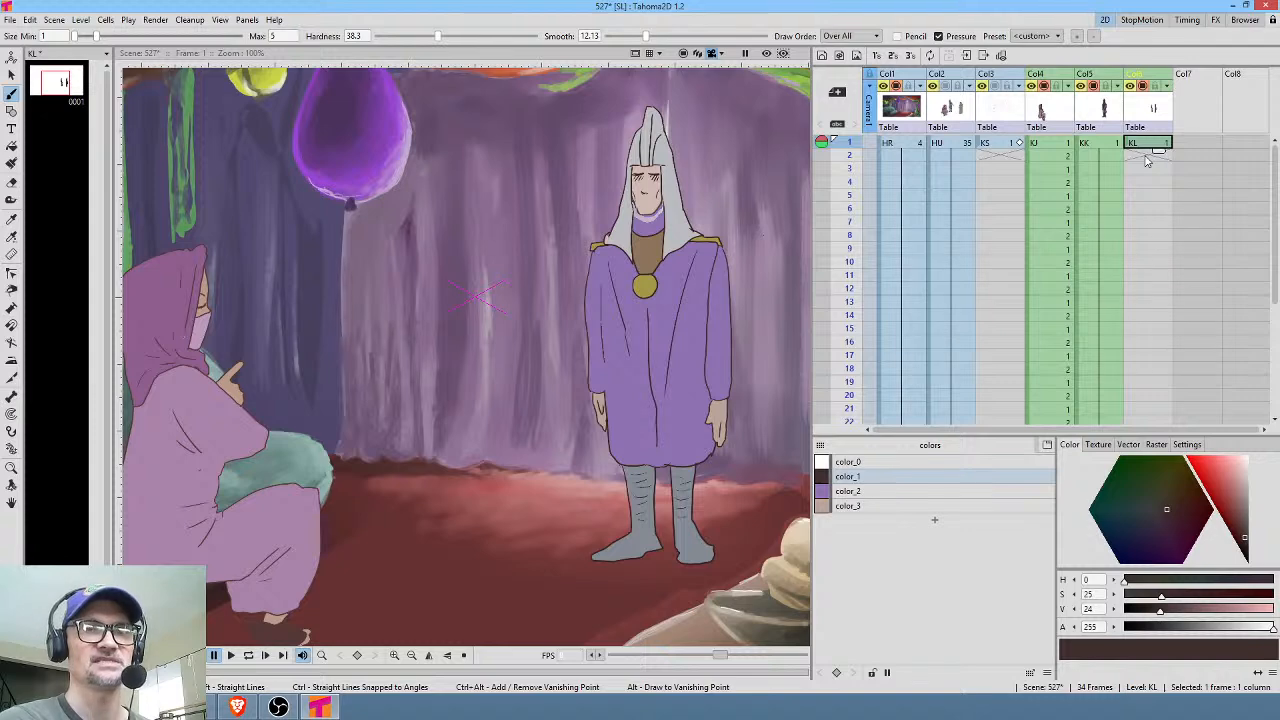
{"action": "left_click", "coordinate": [1148, 157]}
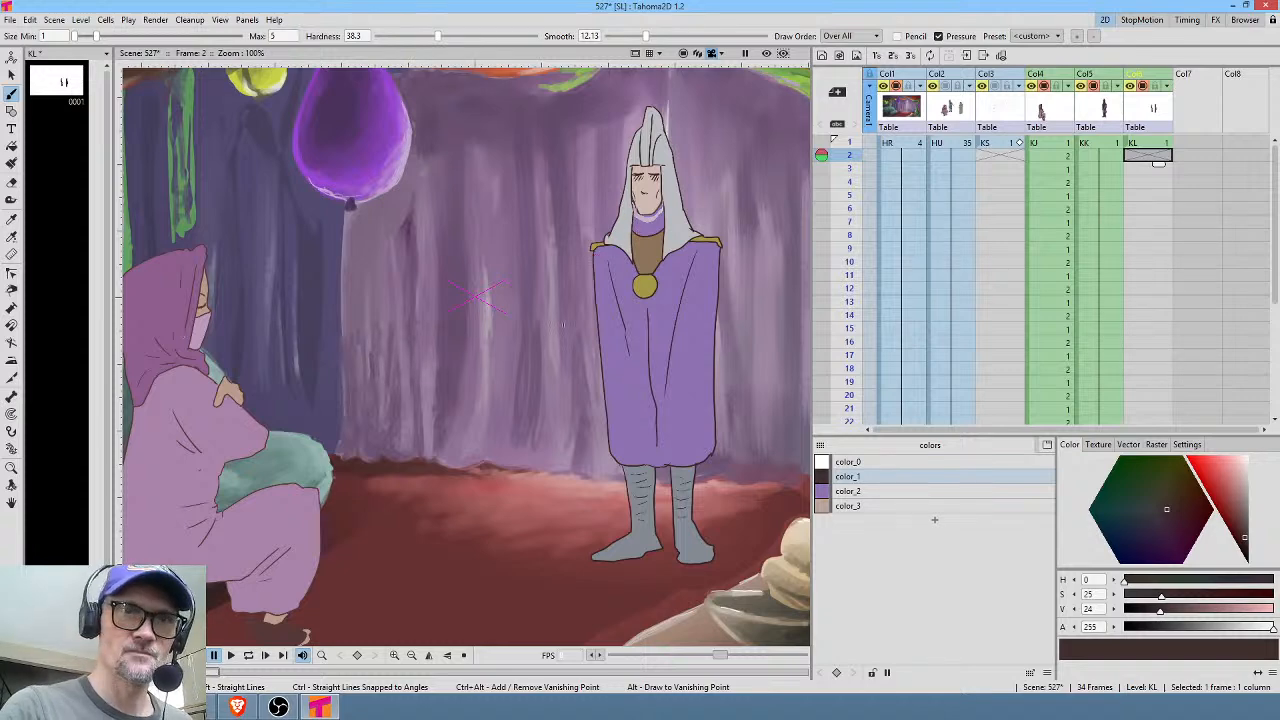
{"action": "left_click_drag", "start_coordinate": [594, 250], "coordinate": [593, 251]}
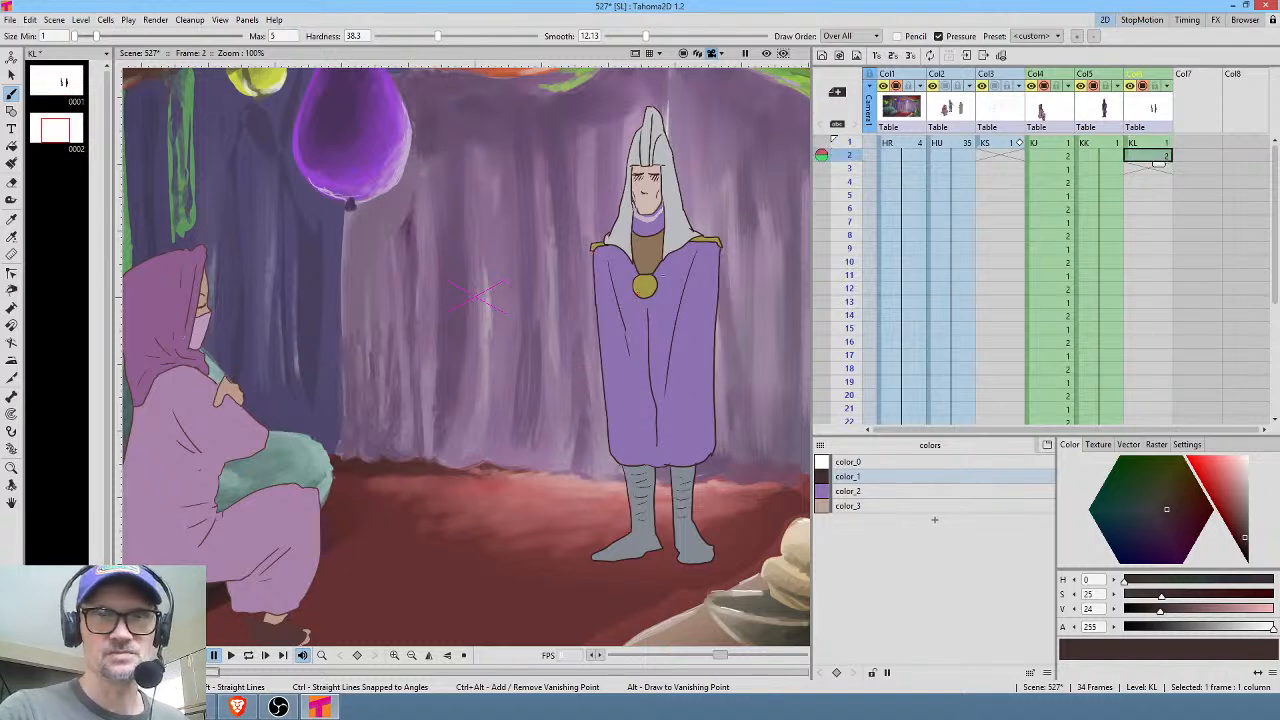
{"action": "key", "text": "Up"}
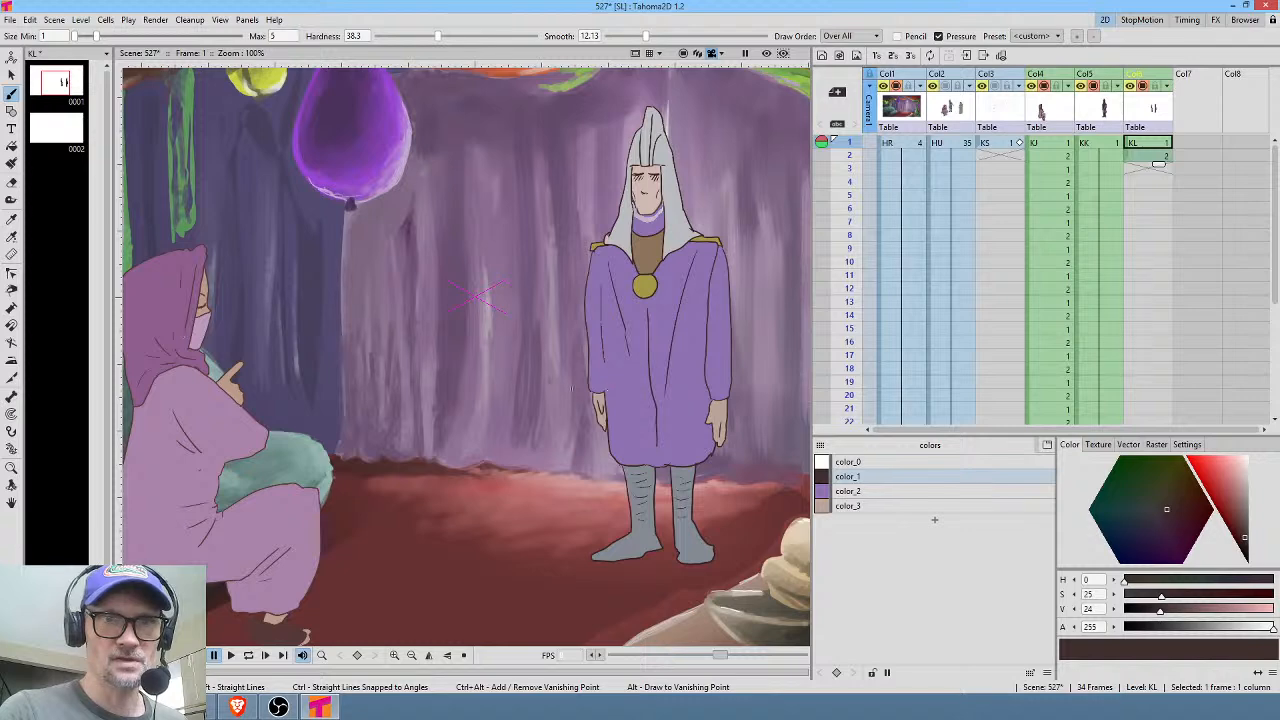
Sketch short color_1 cuff lines on both sides of the robe in KL drawing 2, checking them against frame 1.
{"action": "key", "text": "Down"}
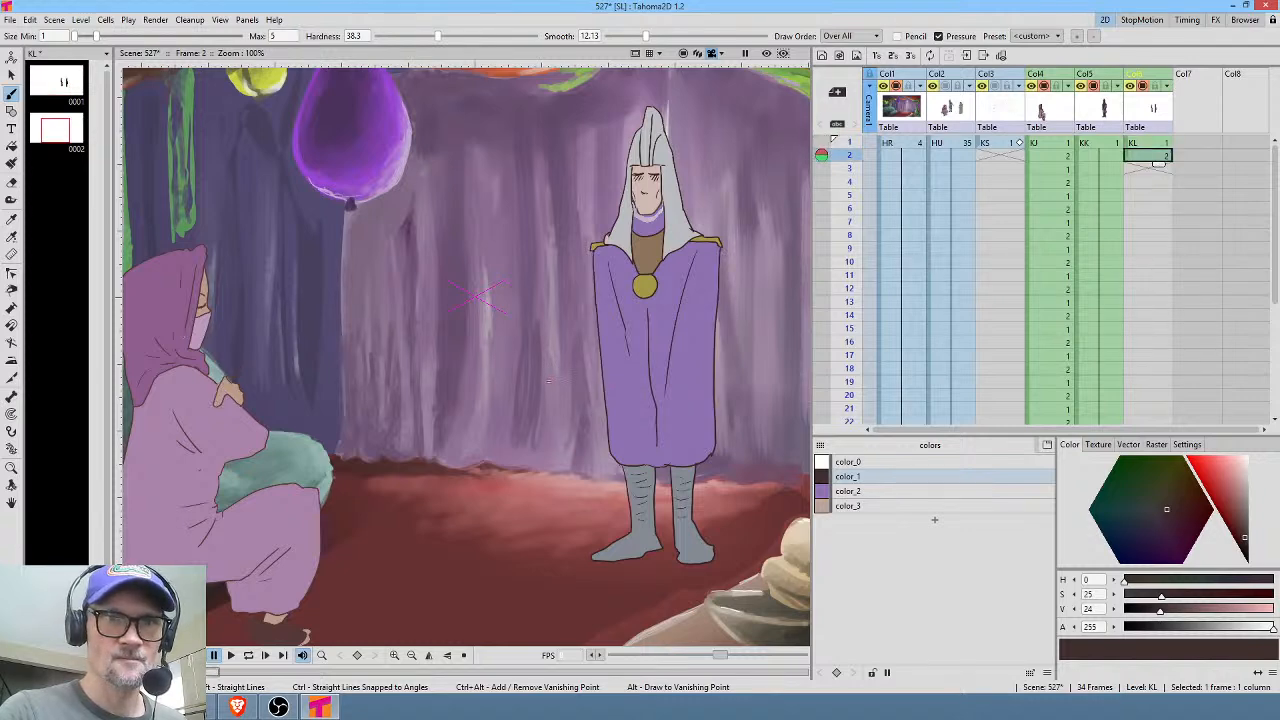
{"action": "key", "text": "Up"}
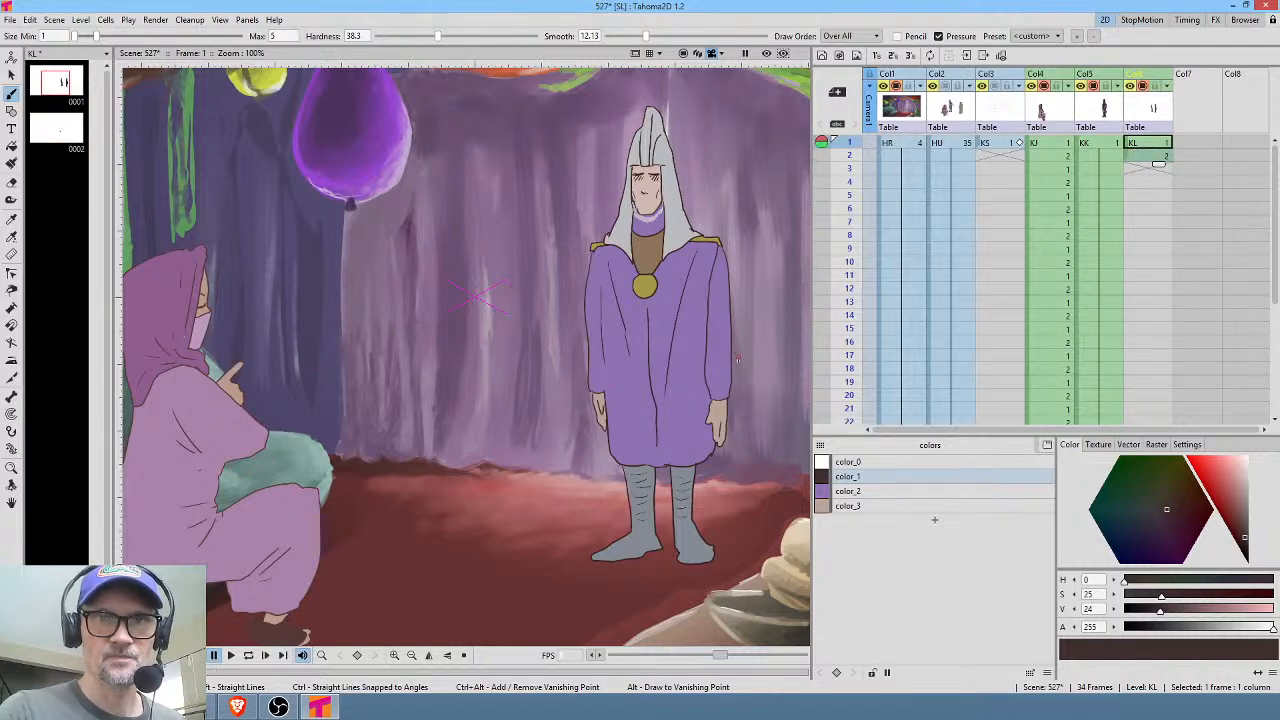
{"action": "key", "text": "Down"}
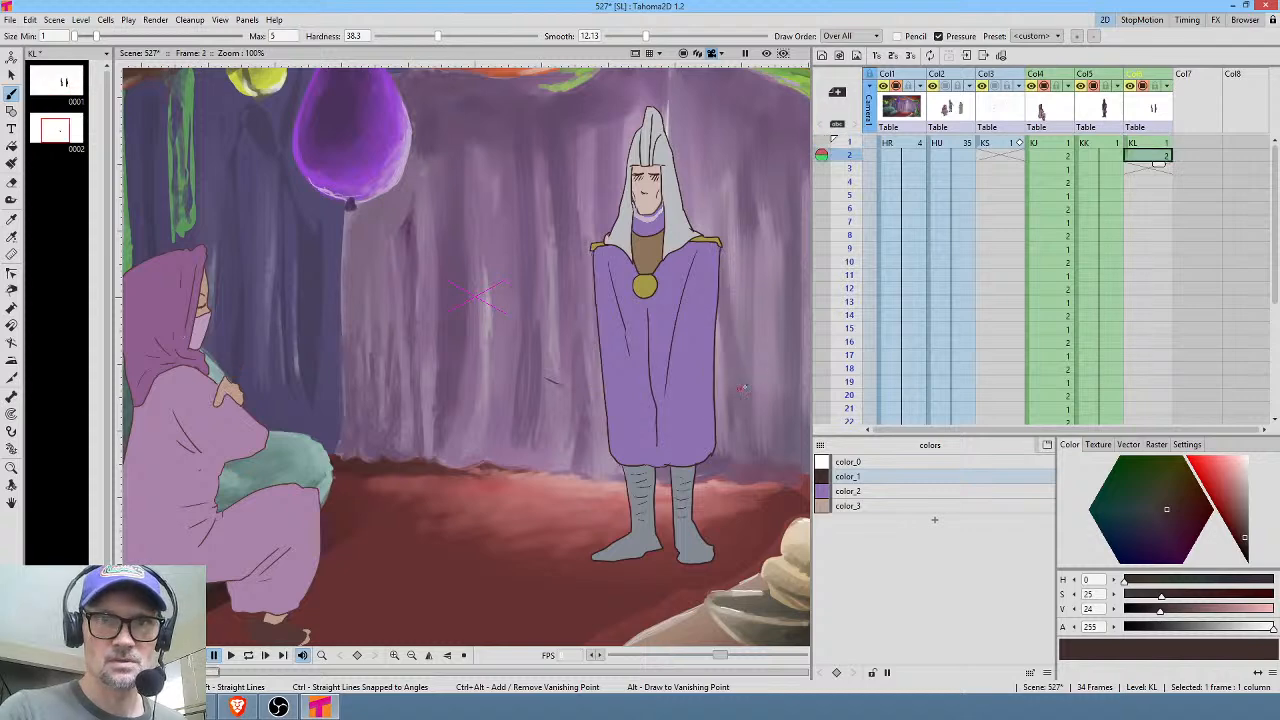
{"action": "left_click_drag", "start_coordinate": [682, 389], "coordinate": [601, 340]}
{"action": "key", "text": "Up"}
{"action": "key", "text": "Down"}
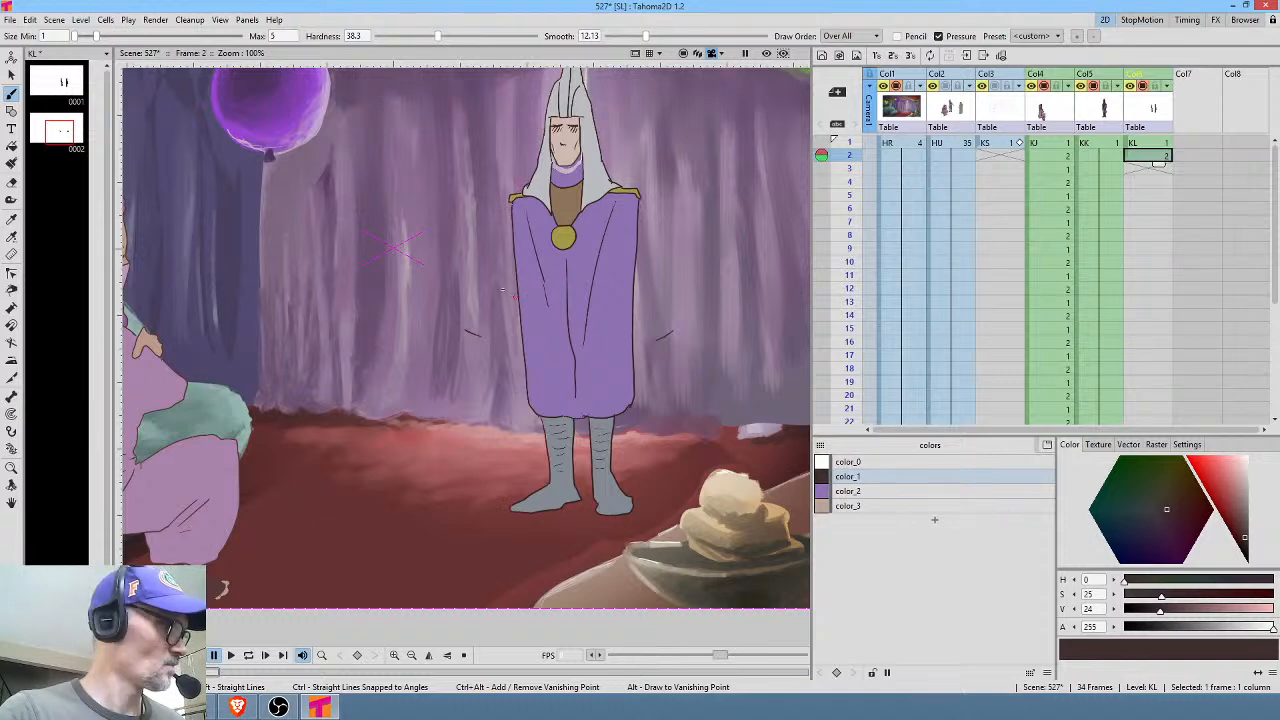
Draw the outer sleeve outlines in KL drawing 2 from both shoulders down to the cuff lines, angled away from the body.
{"action": "scroll", "coordinate": [503, 314], "scroll_direction": "up", "scroll_amount": 3}
{"action": "left_click_drag", "start_coordinate": [551, 271], "coordinate": [527, 334]}
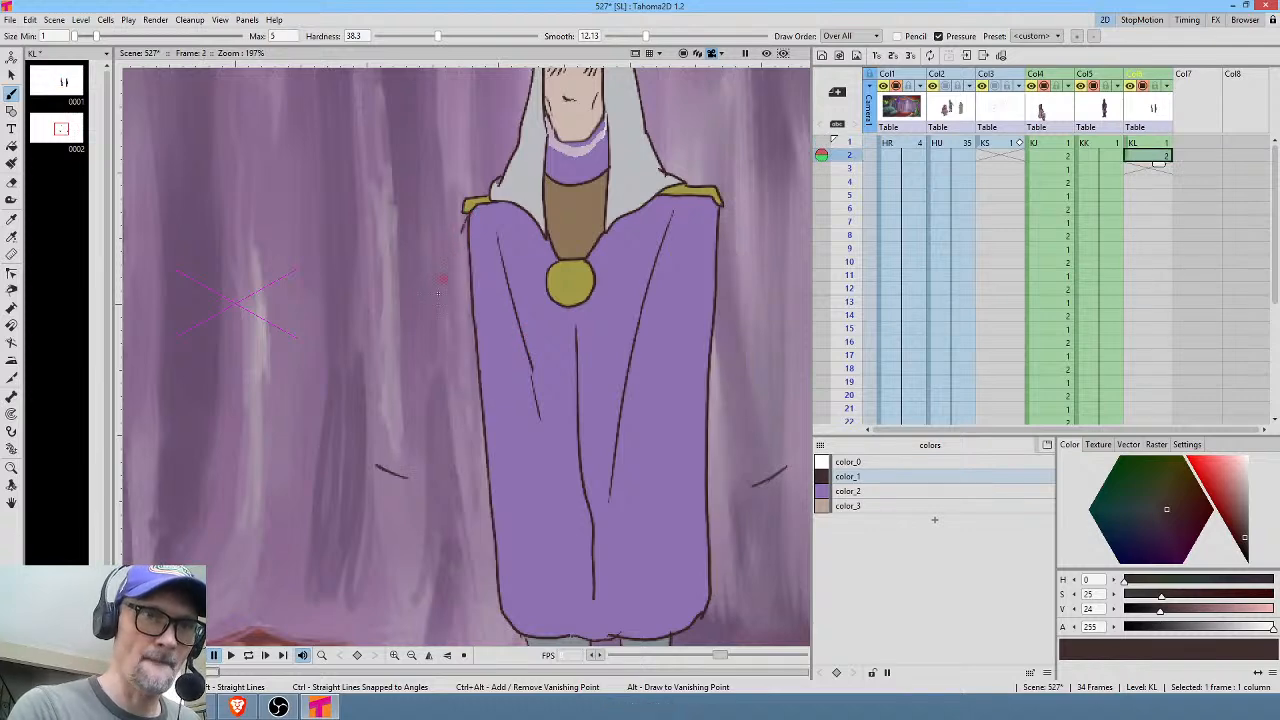
{"action": "key", "text": "Up"}
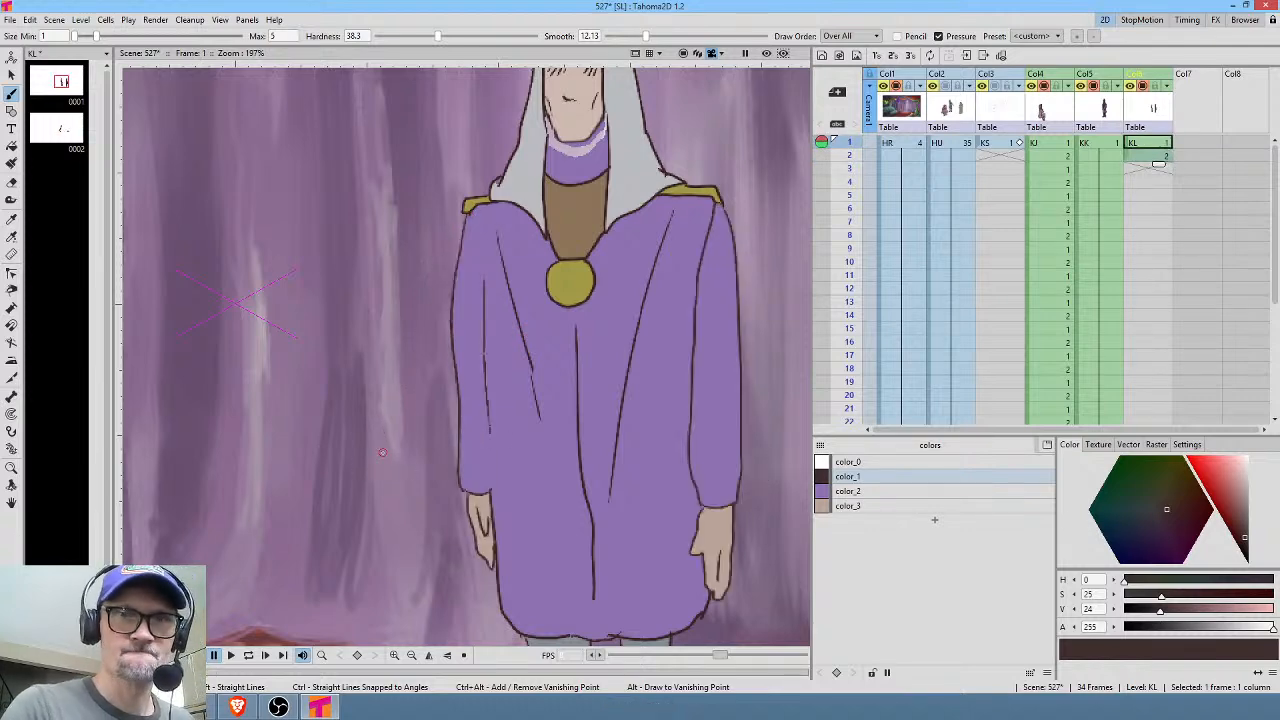
{"action": "key", "text": "Down"}
{"action": "mouse_move", "coordinate": [735, 201]}
{"action": "left_mouse_down"}
{"action": "mouse_move", "coordinate": [587, 176]}
{"action": "mouse_move", "coordinate": [638, 446]}
{"action": "left_mouse_up"}
{"action": "key", "text": "Up"}
{"action": "key", "text": "Down"}
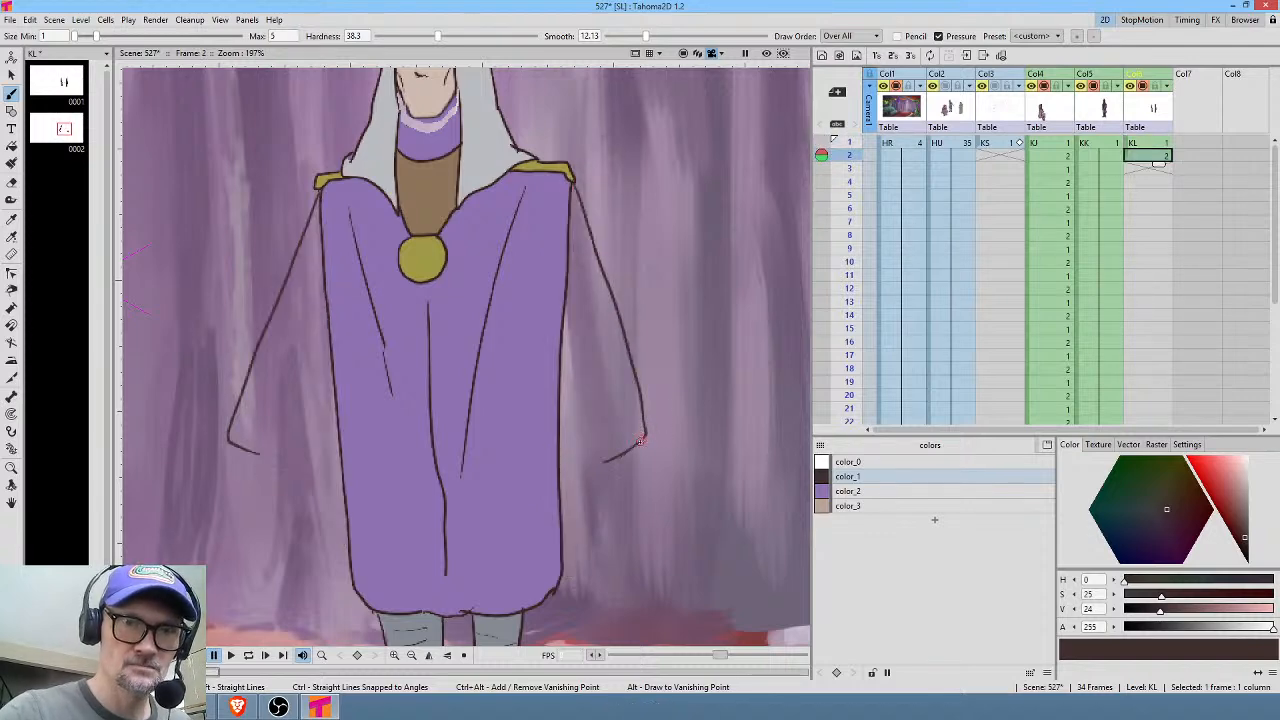
{"action": "key", "text": "Up"}
{"action": "key", "text": "Down"}
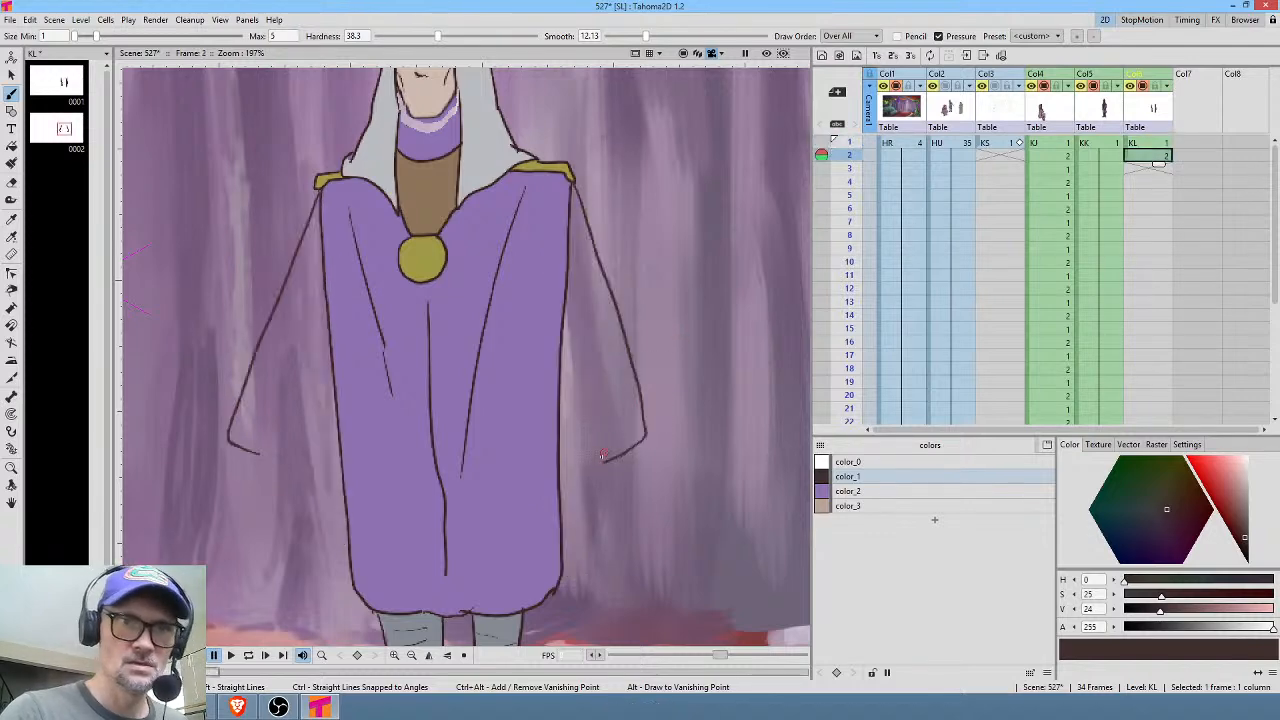
Draw the inner sleeve outlines from both cuffs up to the sides of the robe in KL drawing 2.
{"action": "left_click_drag", "start_coordinate": [614, 452], "coordinate": [553, 298]}
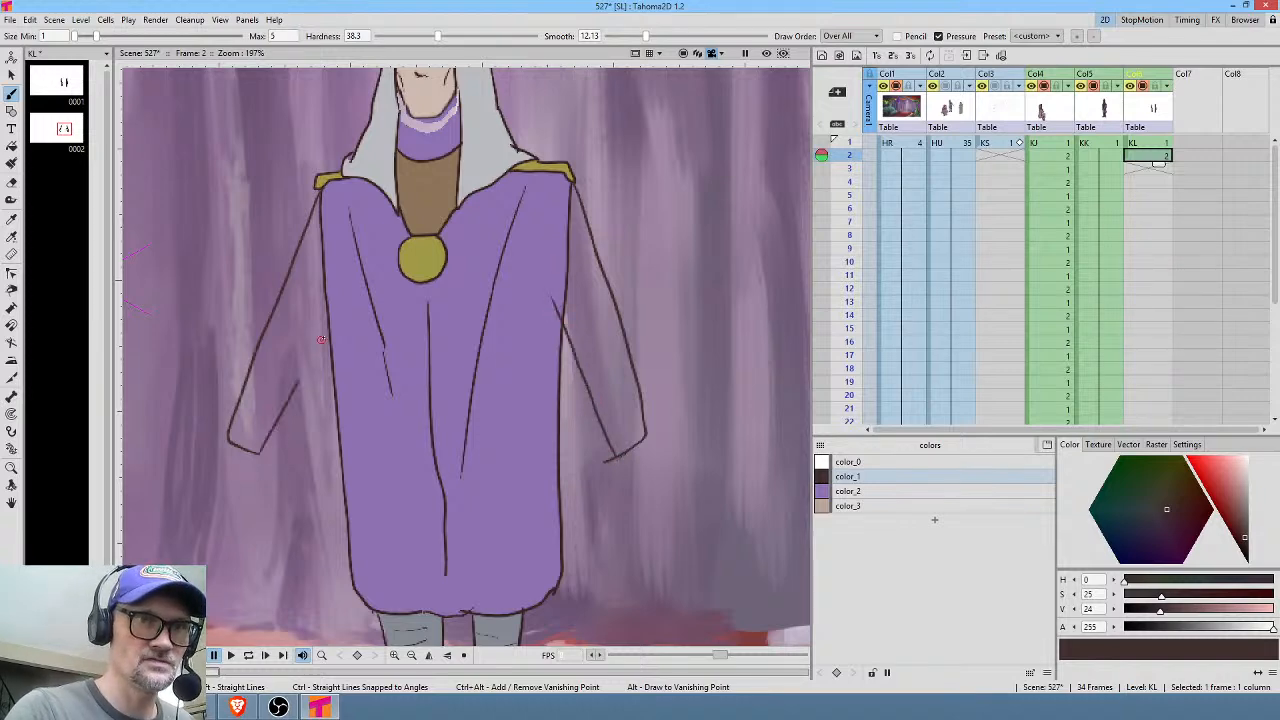
{"action": "key", "text": "Up"}
{"action": "key", "text": "Down"}
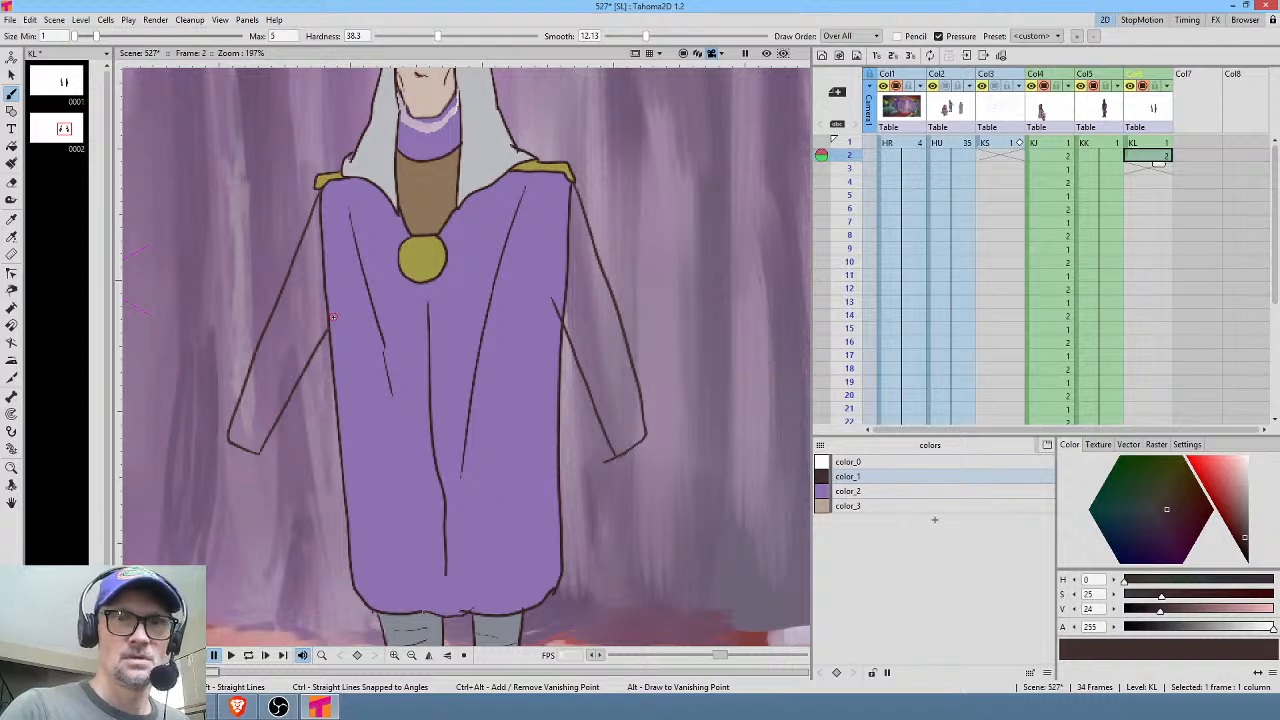
Fill both outstretched sleeves with the purple robe color_2.
{"action": "left_click", "coordinate": [880, 491]}
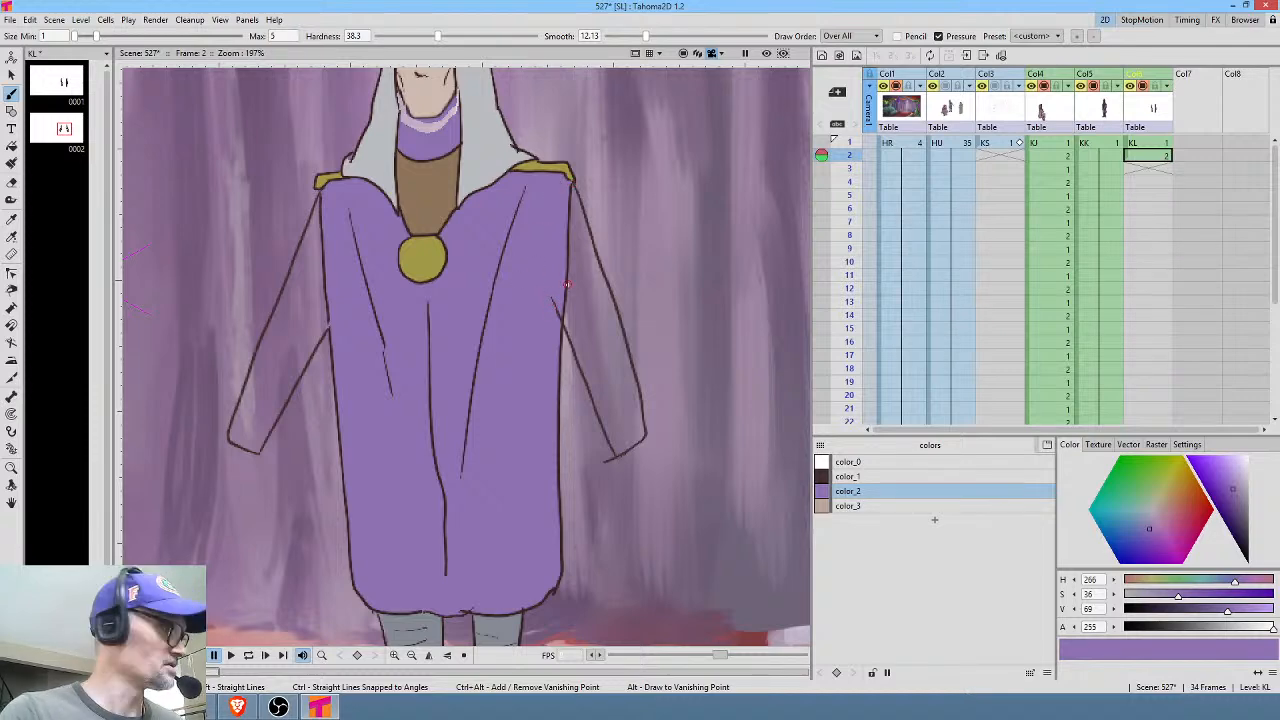
{"action": "key", "text": "f"}
{"action": "left_click", "coordinate": [314, 300]}
{"action": "left_click", "coordinate": [606, 332]}
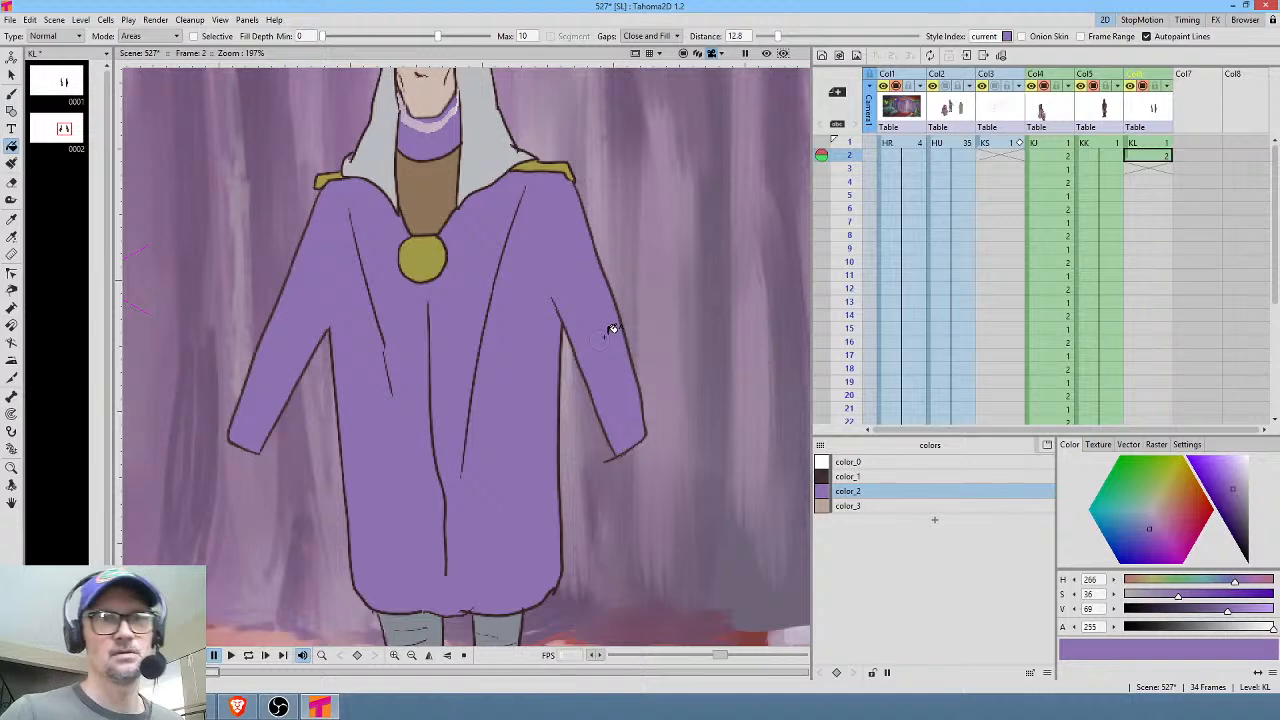
Add short color_1 fold lines at the armpit nearer the seated character and erase the overshooting line at the opposite cuff.
{"action": "left_click", "coordinate": [895, 477]}
{"action": "key", "text": "b"}
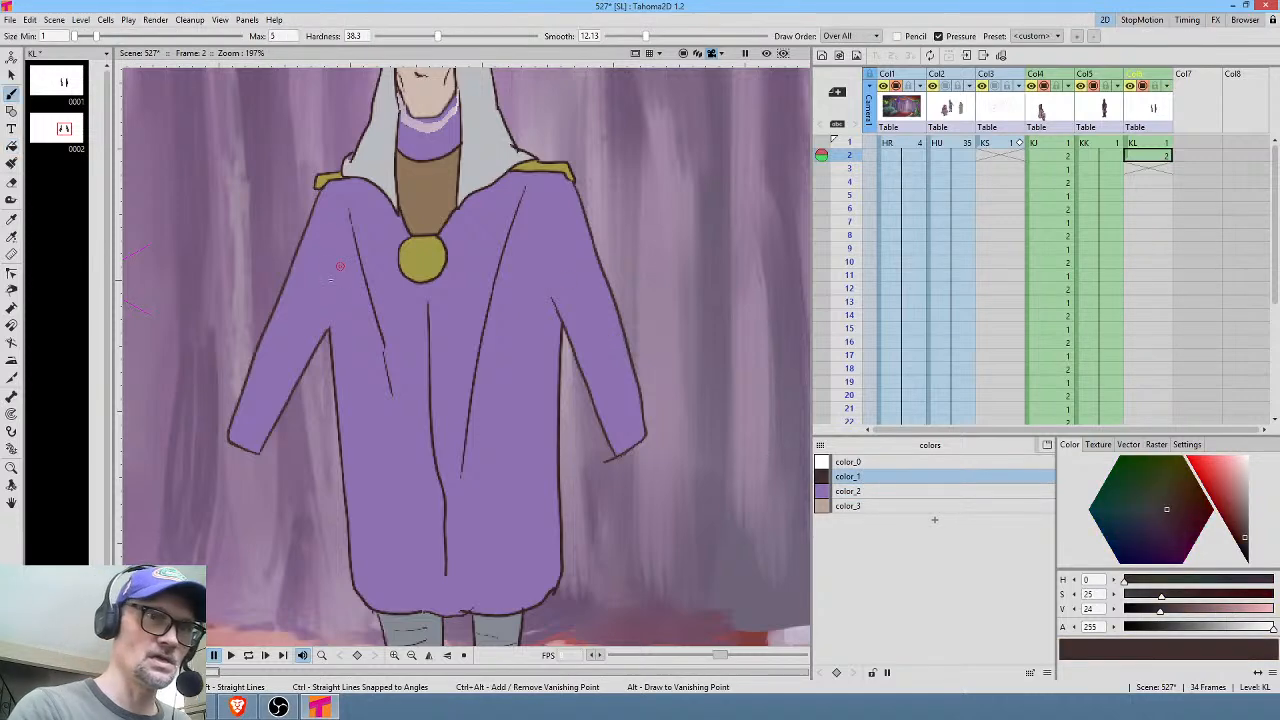
{"action": "left_click_drag", "start_coordinate": [326, 262], "coordinate": [322, 308]}
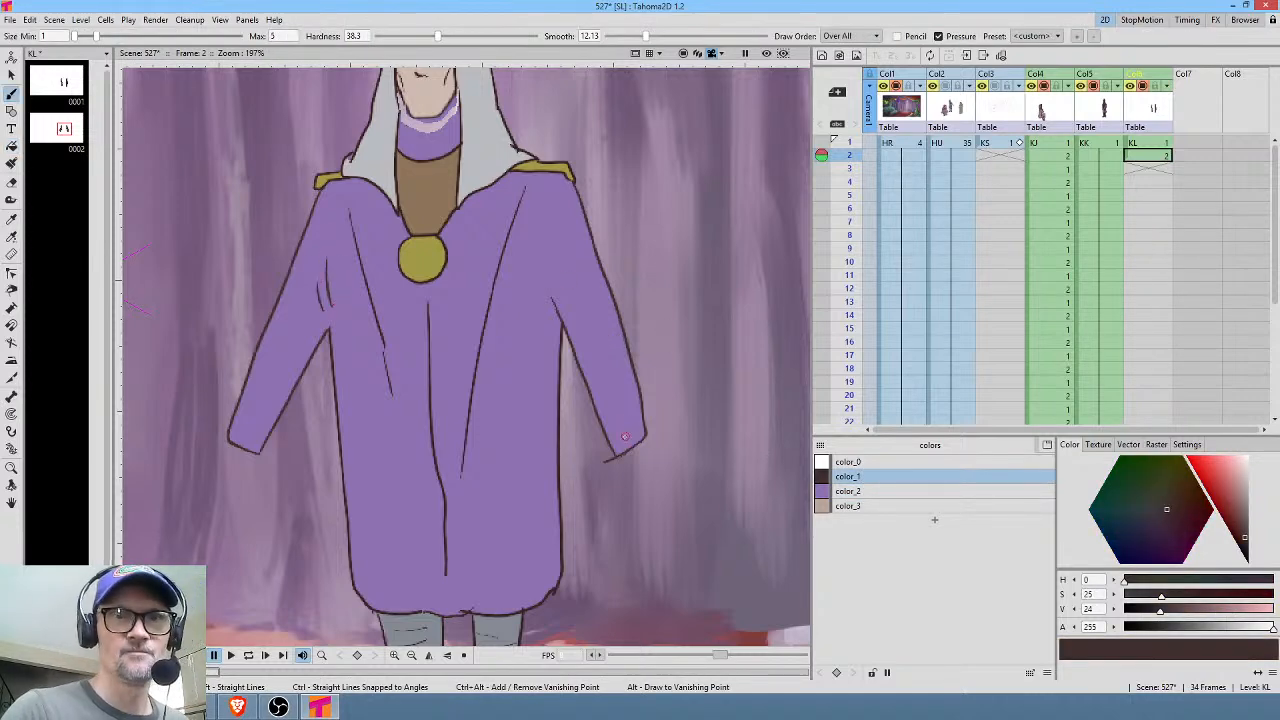
{"action": "key", "text": "a"}
{"action": "left_click_drag", "start_coordinate": [623, 449], "coordinate": [668, 457]}
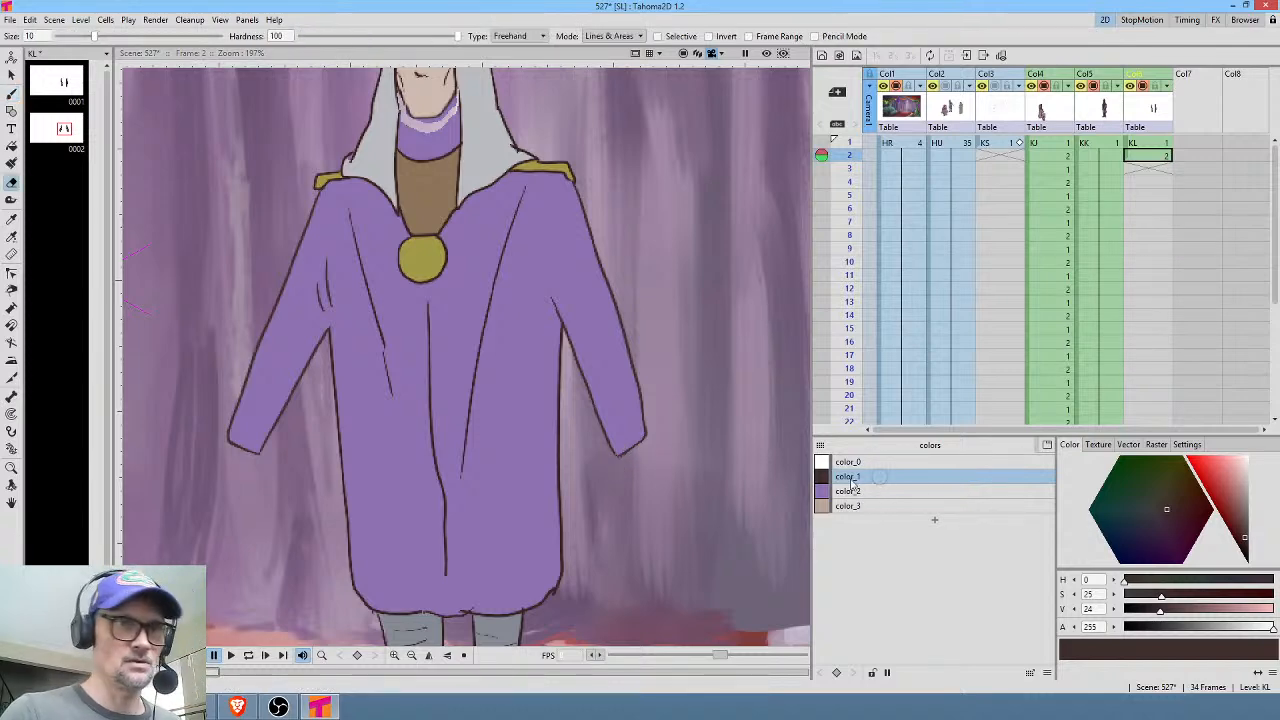
Outline the open hand below the cuff nearer the seated character with the color_1 brush in KL drawing 2.
{"action": "left_click_drag", "start_coordinate": [371, 408], "coordinate": [516, 371]}
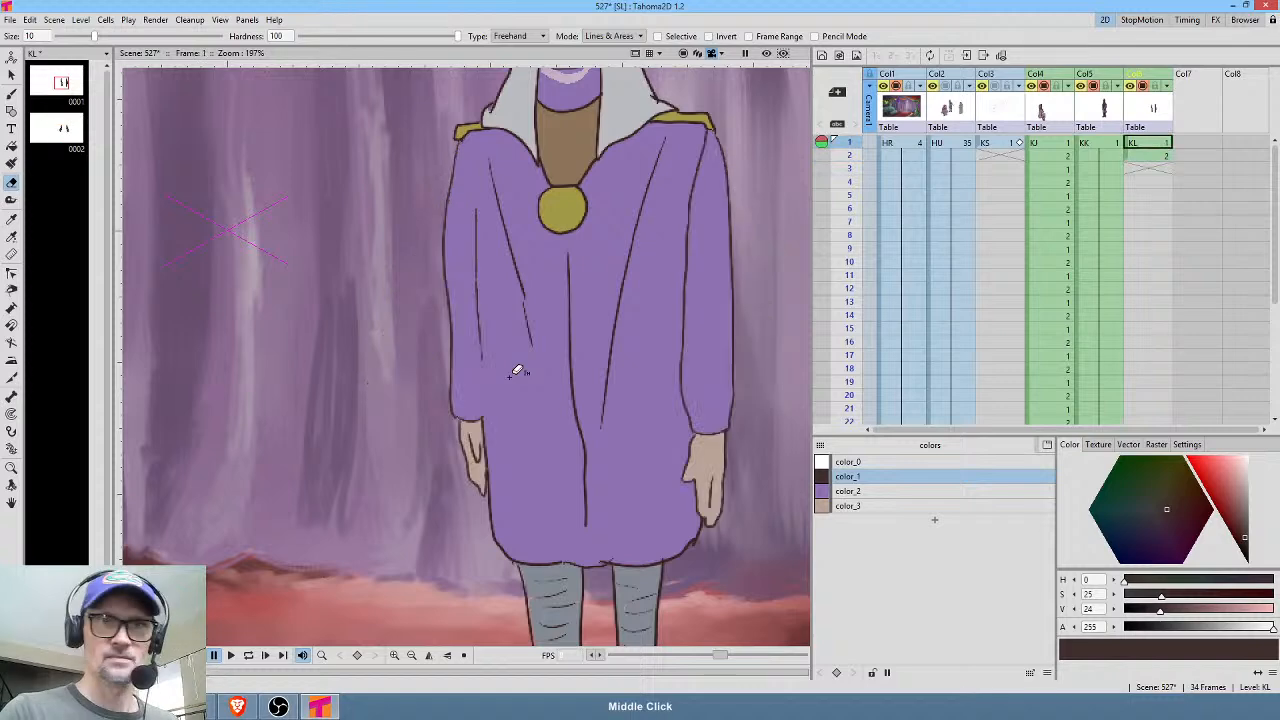
{"action": "key", "text": "b"}
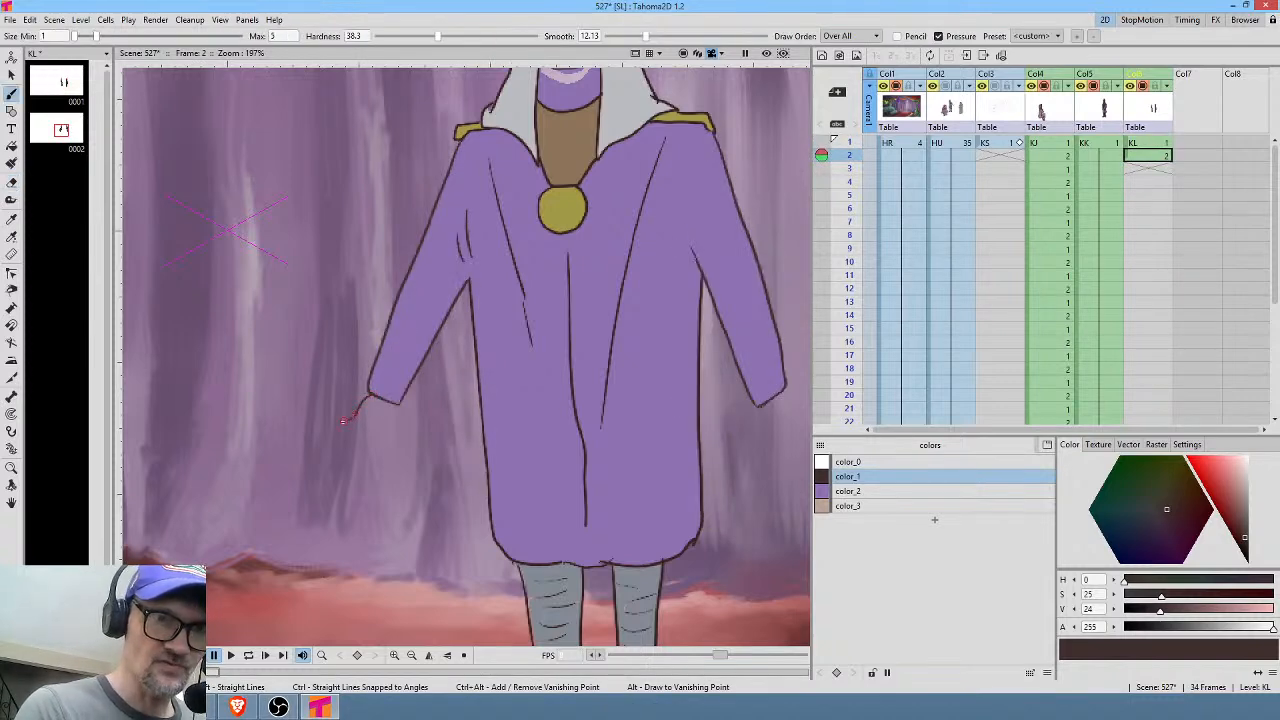
{"action": "mouse_move", "coordinate": [355, 427]}
{"action": "left_mouse_down"}
{"action": "mouse_move", "coordinate": [369, 469]}
{"action": "mouse_move", "coordinate": [389, 454]}
{"action": "mouse_move", "coordinate": [404, 395]}
{"action": "left_mouse_up"}
{"action": "key", "text": "Up"}
{"action": "key", "text": "Down"}
Add a cuff crease and outline the open hand with its thumb pointing outward on the arm farther from the seated character.
{"action": "left_click_drag", "start_coordinate": [681, 429], "coordinate": [520, 420]}
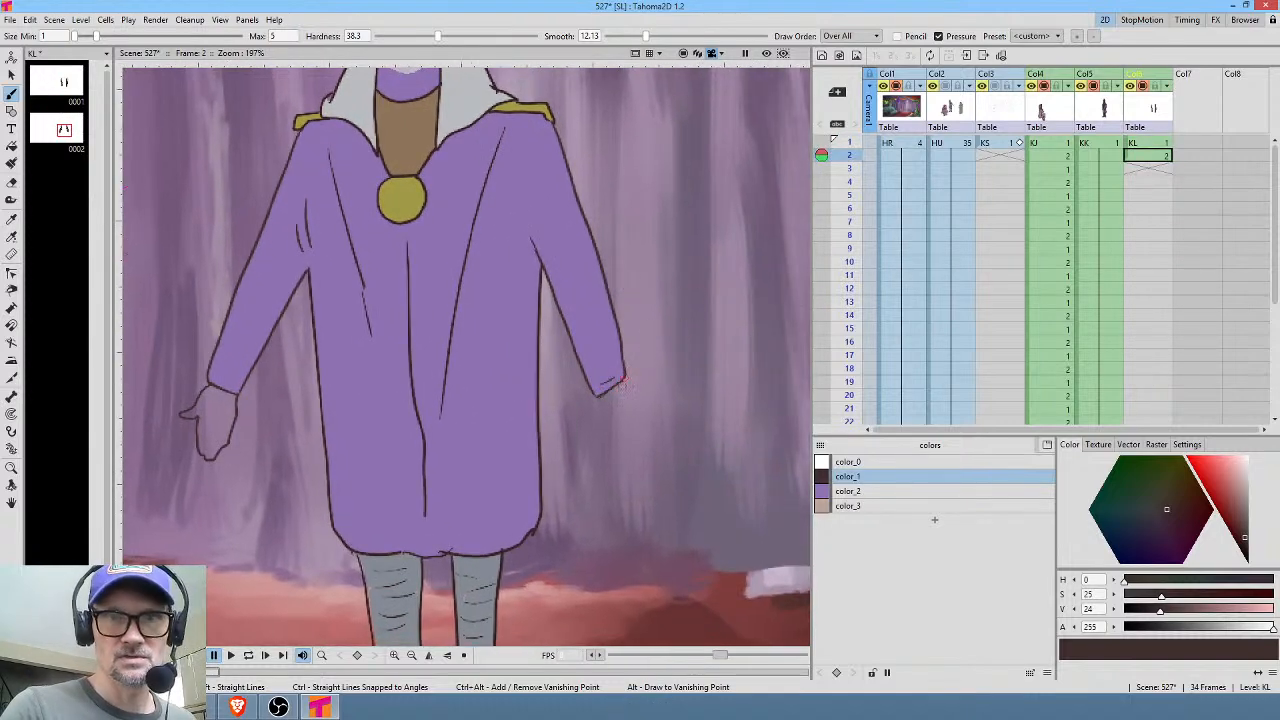
{"action": "key", "text": "Up"}
{"action": "key", "text": "Down"}
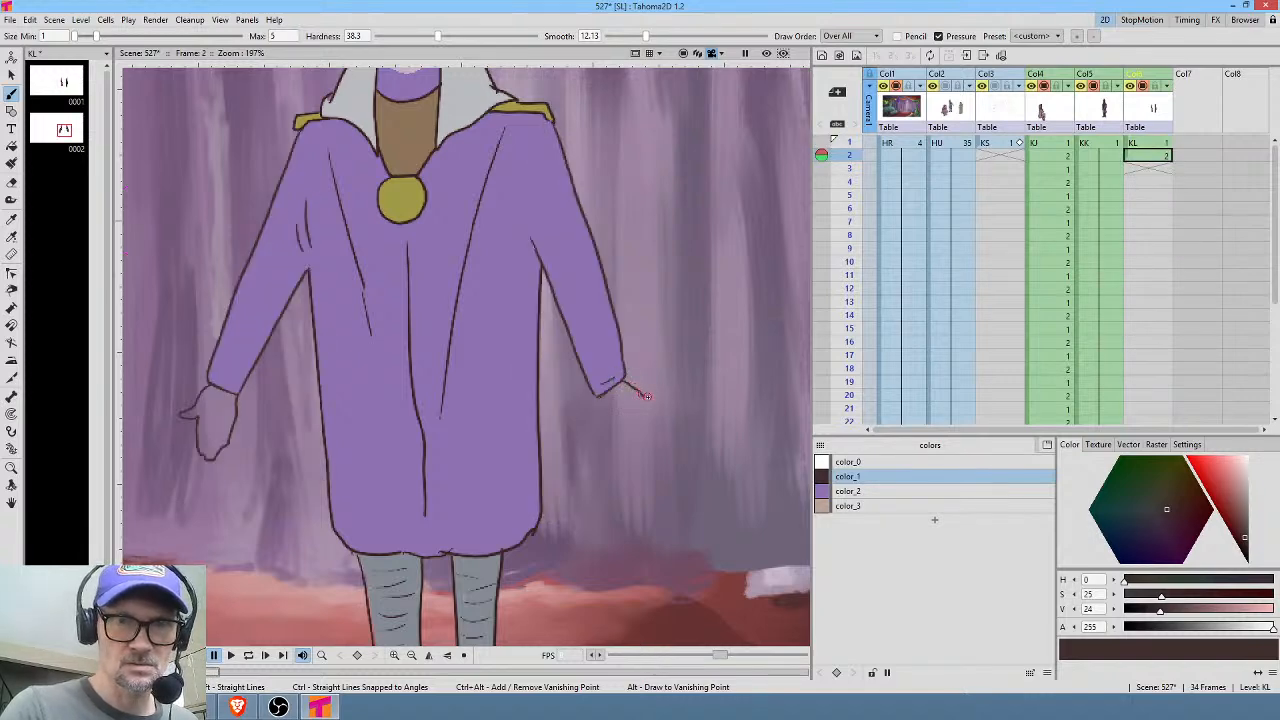
{"action": "mouse_move", "coordinate": [643, 406]}
{"action": "left_mouse_down"}
{"action": "mouse_move", "coordinate": [624, 405]}
{"action": "mouse_move", "coordinate": [642, 443]}
{"action": "left_mouse_up"}
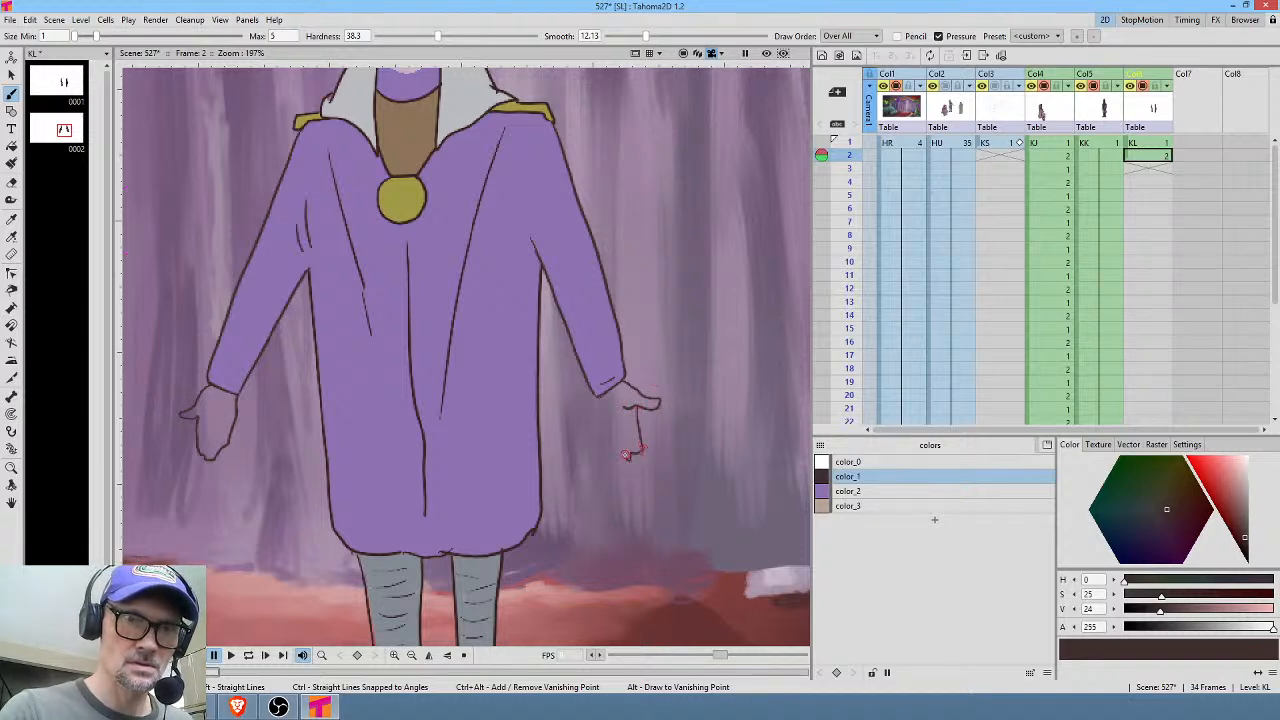
{"action": "left_click_drag", "start_coordinate": [607, 437], "coordinate": [595, 394]}
Fill both open hands with skin tone color_3 and return to 100% zoom.
{"action": "left_click", "coordinate": [886, 505]}
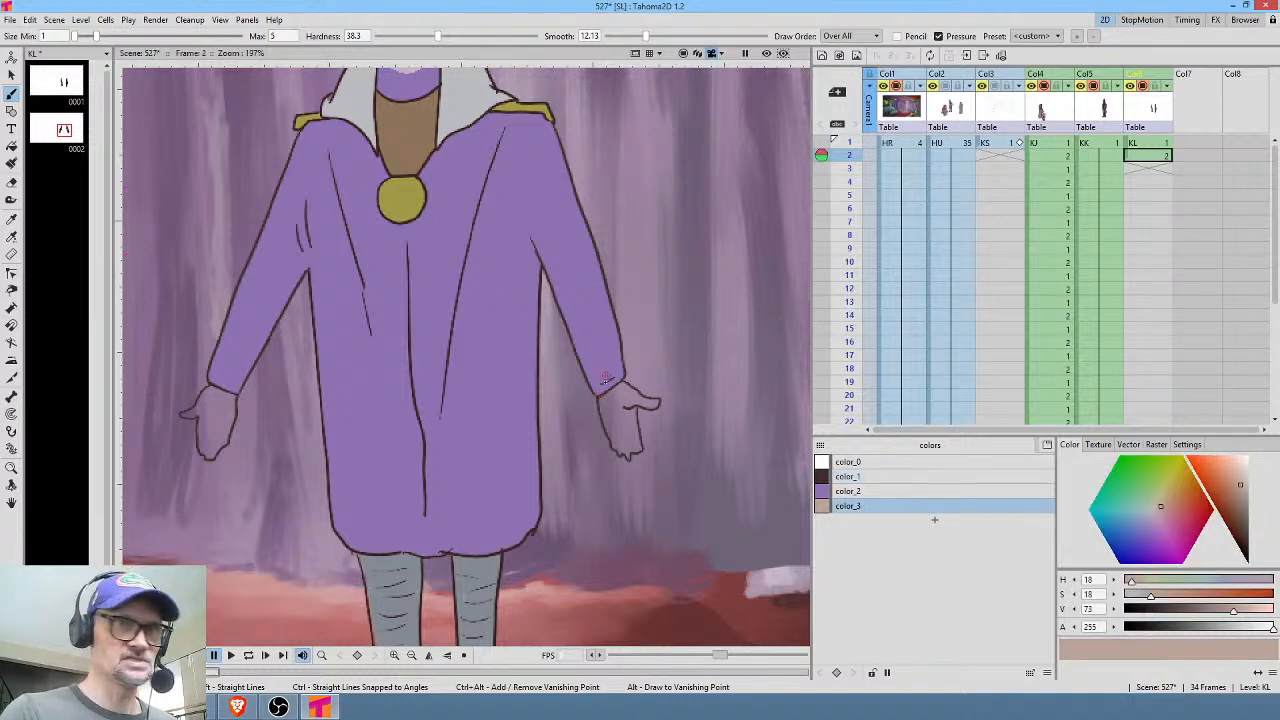
{"action": "key", "text": "f"}
{"action": "left_click", "coordinate": [621, 423]}
{"action": "left_click", "coordinate": [222, 418]}
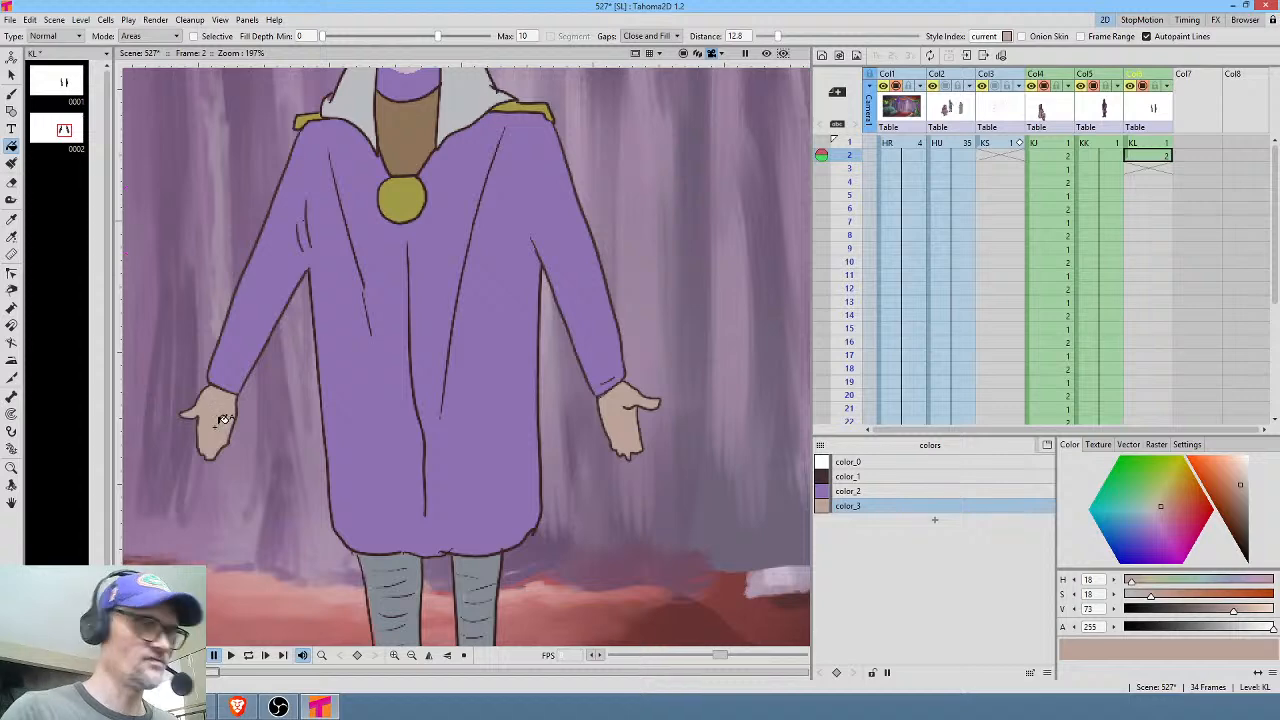
{"action": "key", "text": "alt+0"}
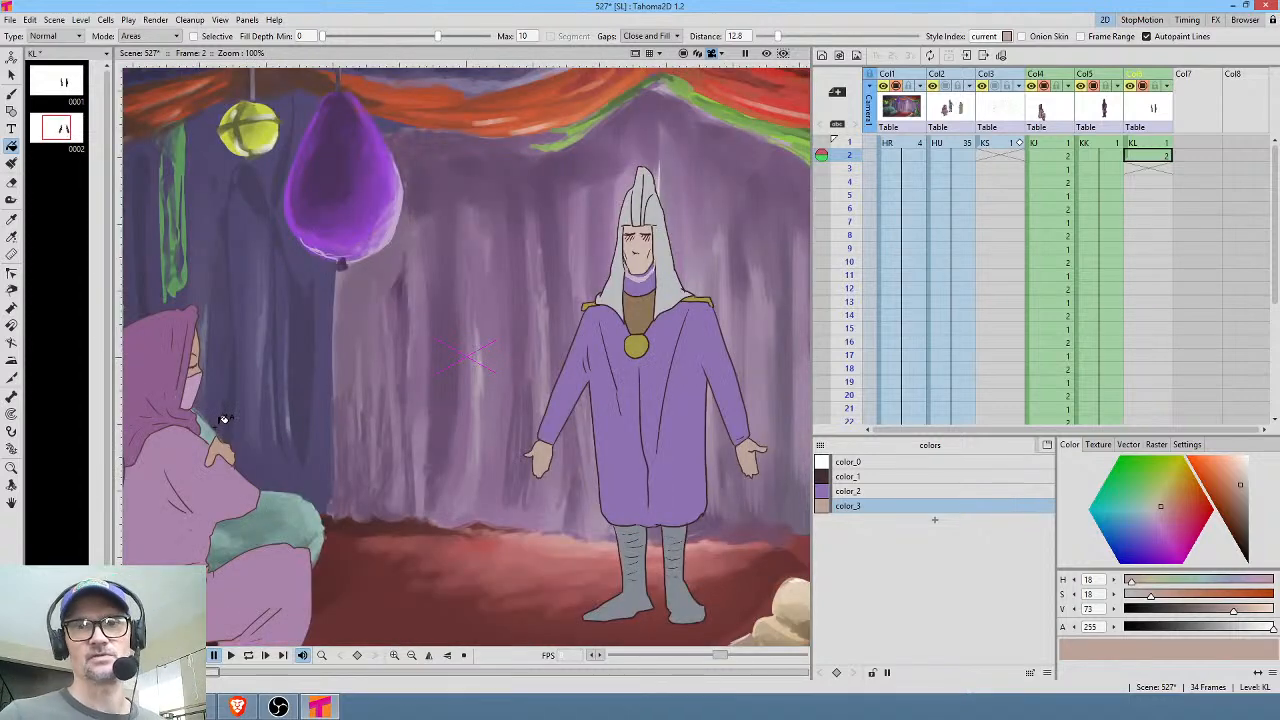
Select the hand farther from the seated character with a freehand selection and scale it up to 120.48%.
{"action": "left_click_drag", "start_coordinate": [708, 431], "coordinate": [619, 381]}
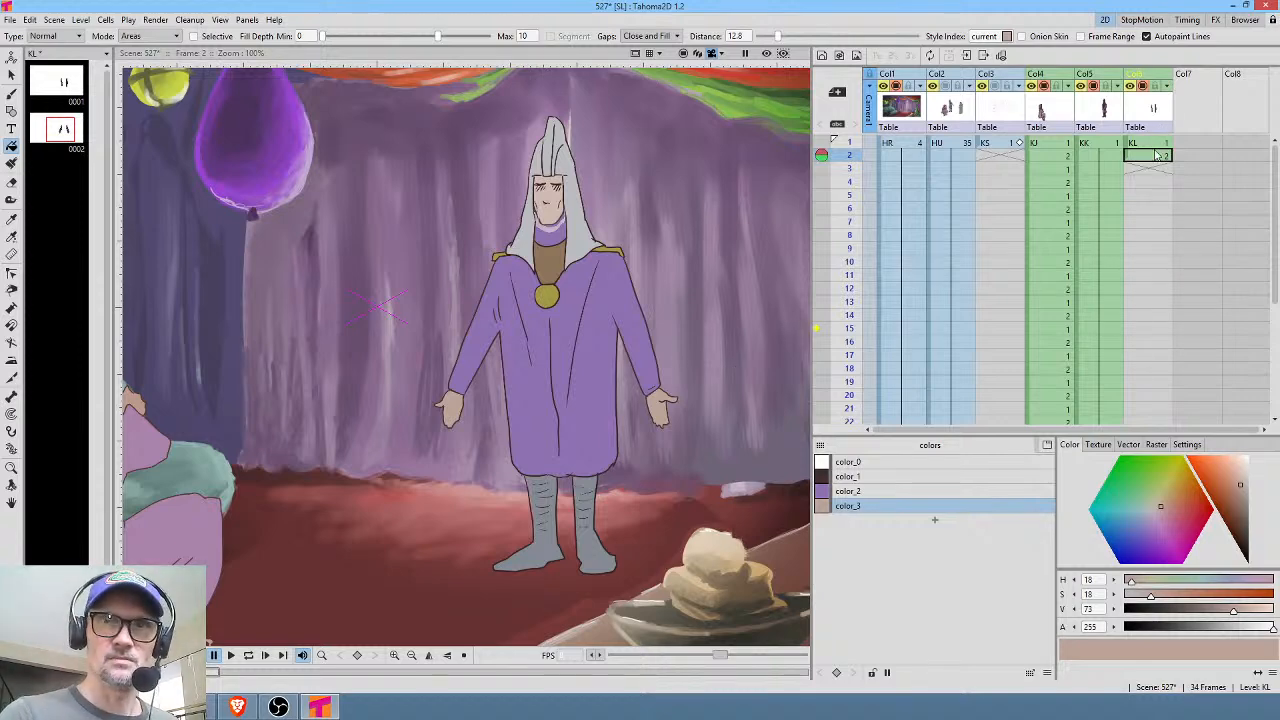
{"action": "key", "text": "s"}
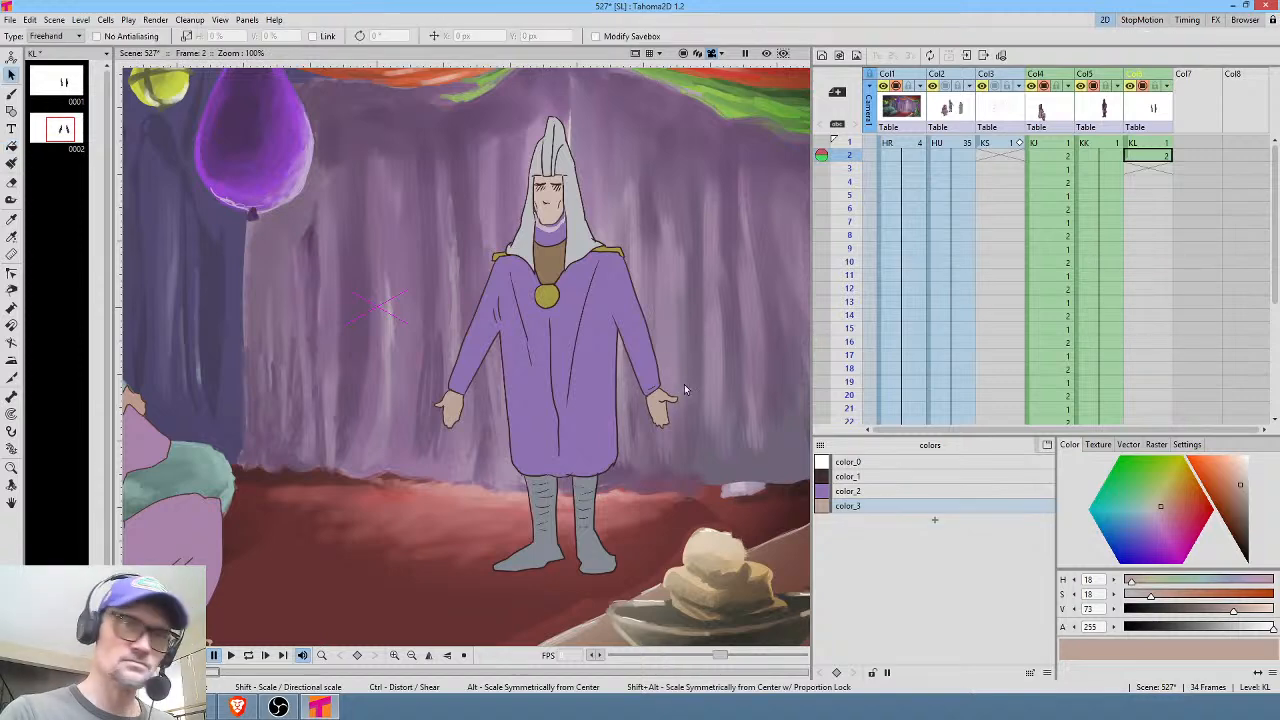
{"action": "mouse_move", "coordinate": [675, 381]}
{"action": "left_mouse_down"}
{"action": "mouse_move", "coordinate": [638, 410]}
{"action": "mouse_move", "coordinate": [692, 395]}
{"action": "left_mouse_up"}
{"action": "left_click_drag", "start_coordinate": [696, 449], "coordinate": [706, 459]}
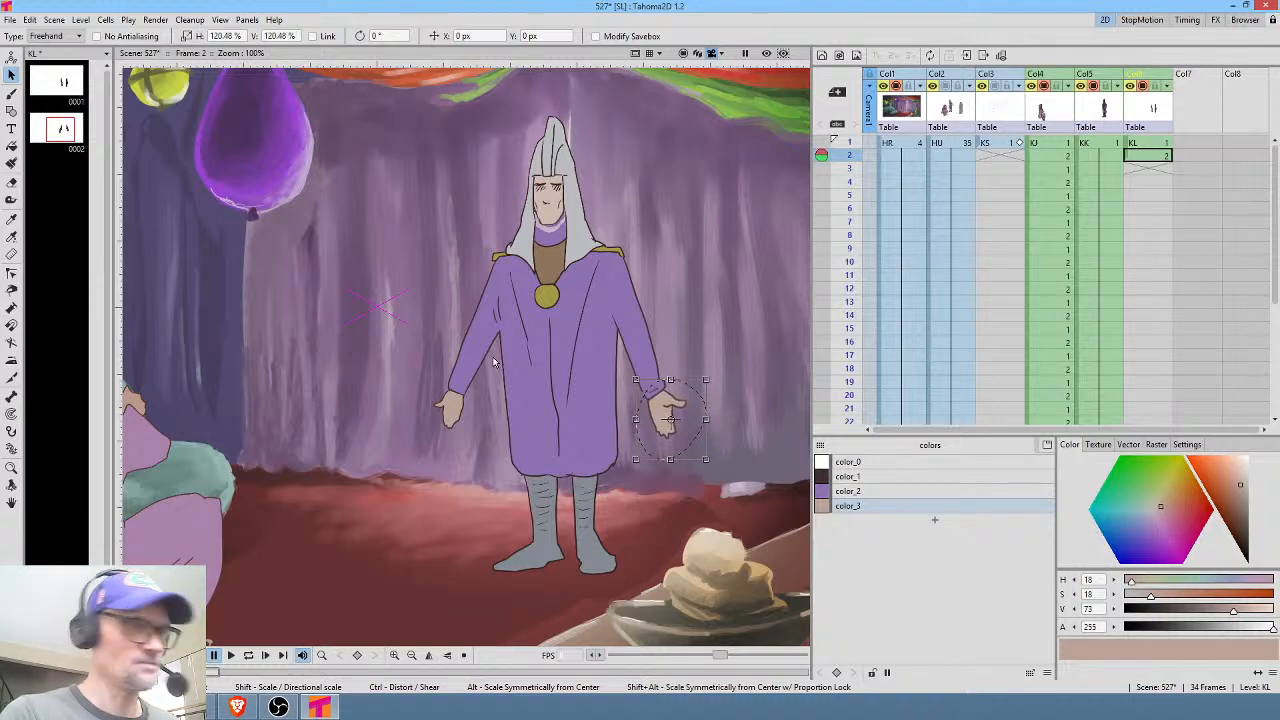
{"action": "left_click", "coordinate": [421, 445]}
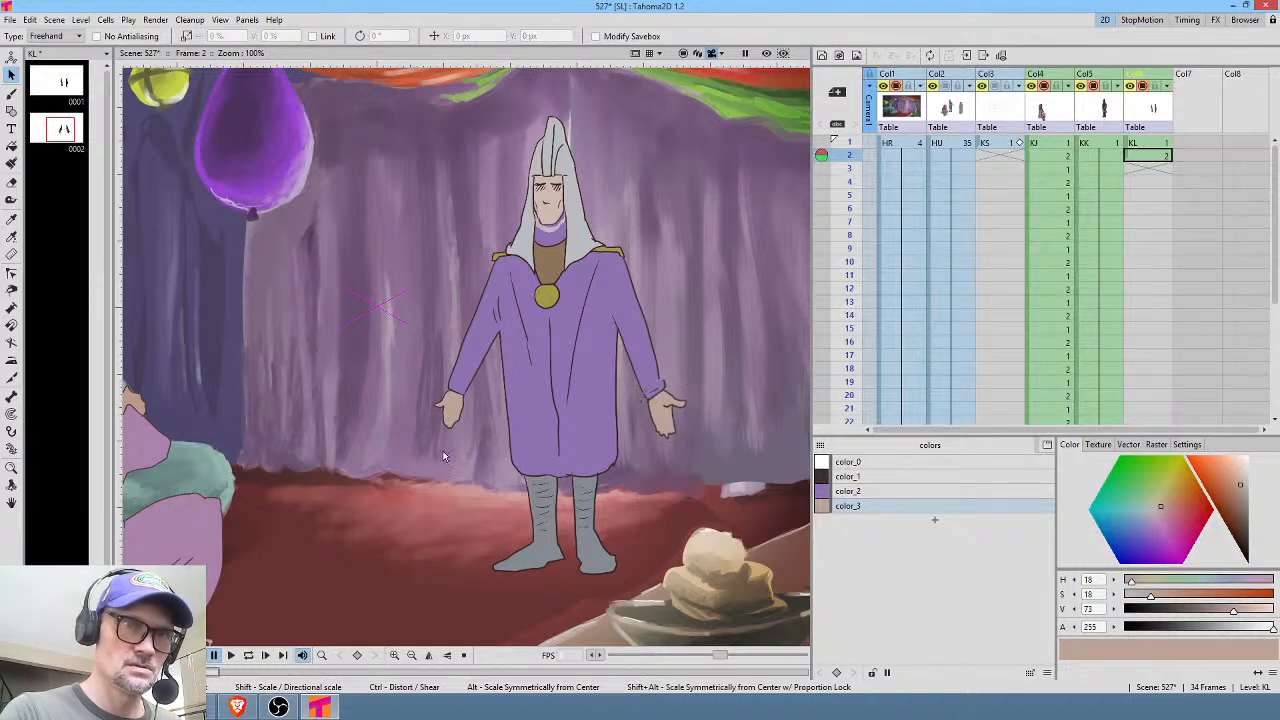
Select the hand nearer the seated character, scale it to 129.66%, rotate it -3.67° and reposition it at the cuff.
{"action": "mouse_move", "coordinate": [480, 398]}
{"action": "left_mouse_down"}
{"action": "mouse_move", "coordinate": [470, 385]}
{"action": "mouse_move", "coordinate": [423, 418]}
{"action": "mouse_move", "coordinate": [500, 475]}
{"action": "left_mouse_up"}
{"action": "left_click_drag", "start_coordinate": [466, 424], "coordinate": [457, 420]}
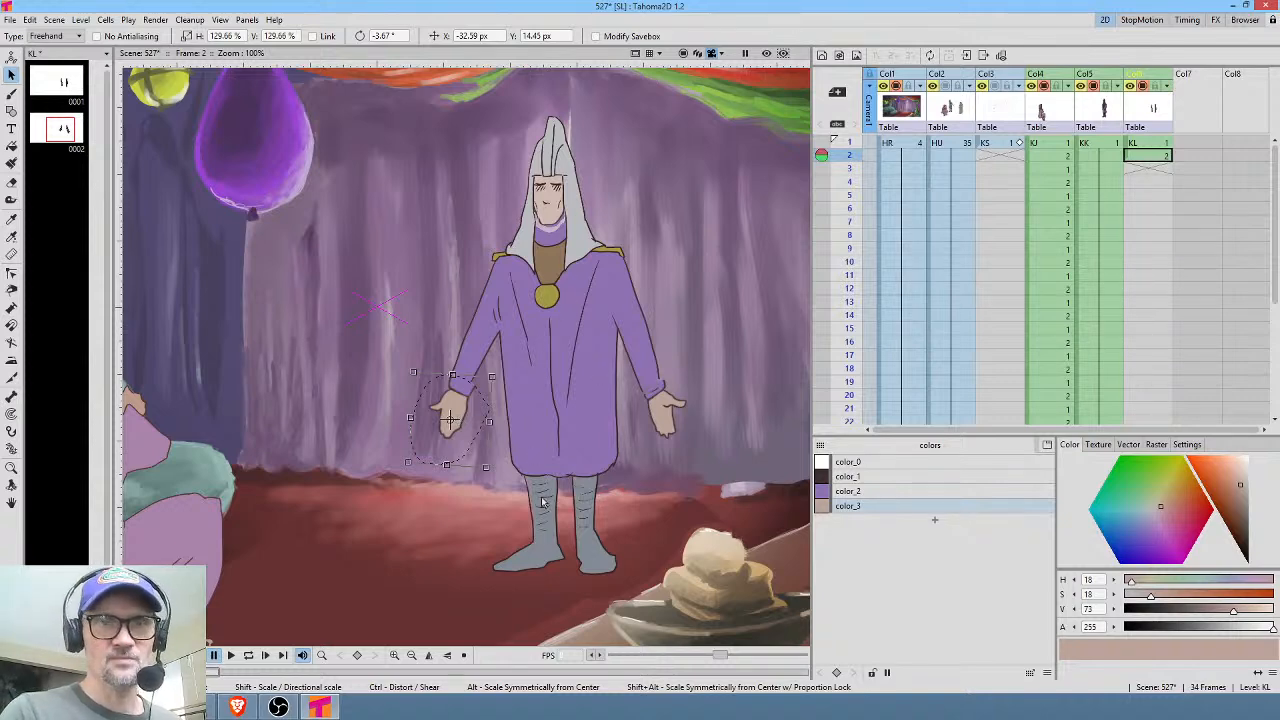
{"action": "left_click", "coordinate": [1150, 144]}
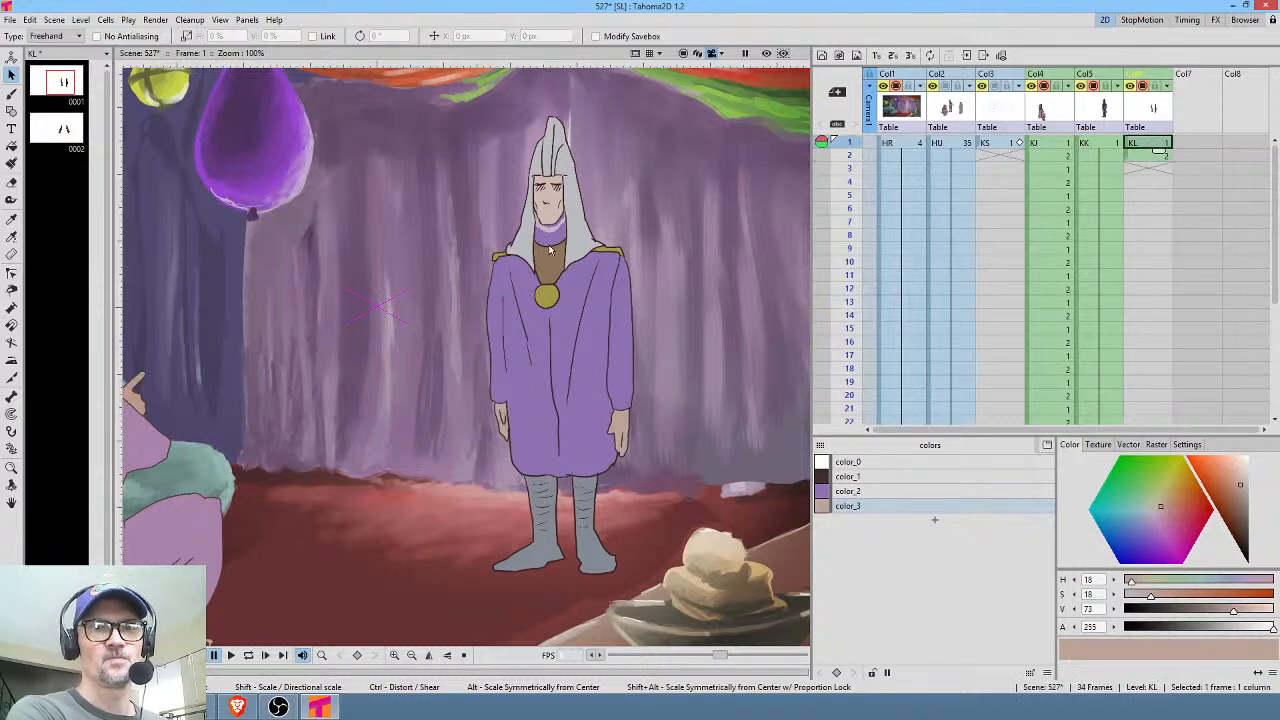
Compare the KL arm poses at frames 1 and 2 within the scene, and select frame 1 of the KK body level.
{"action": "scroll", "coordinate": [614, 281], "scroll_direction": "down", "scroll_amount": 2}
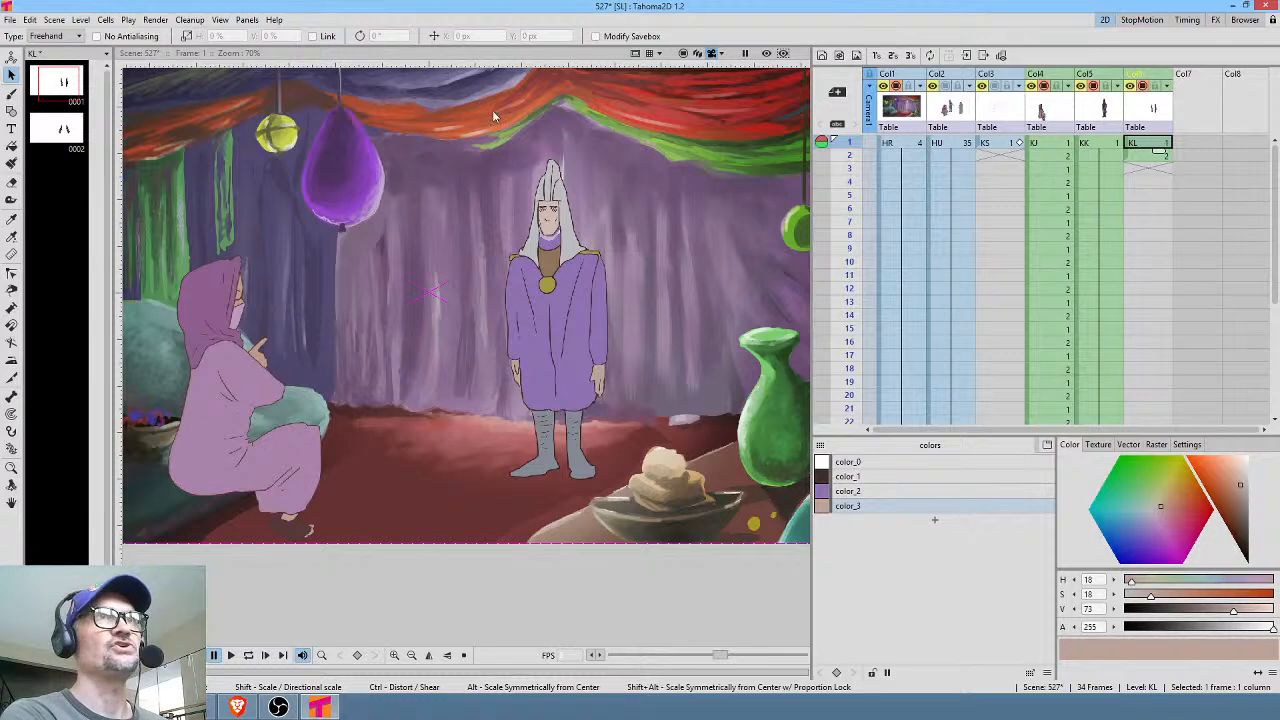
{"action": "scroll", "coordinate": [564, 307], "scroll_direction": "up", "scroll_amount": 2}
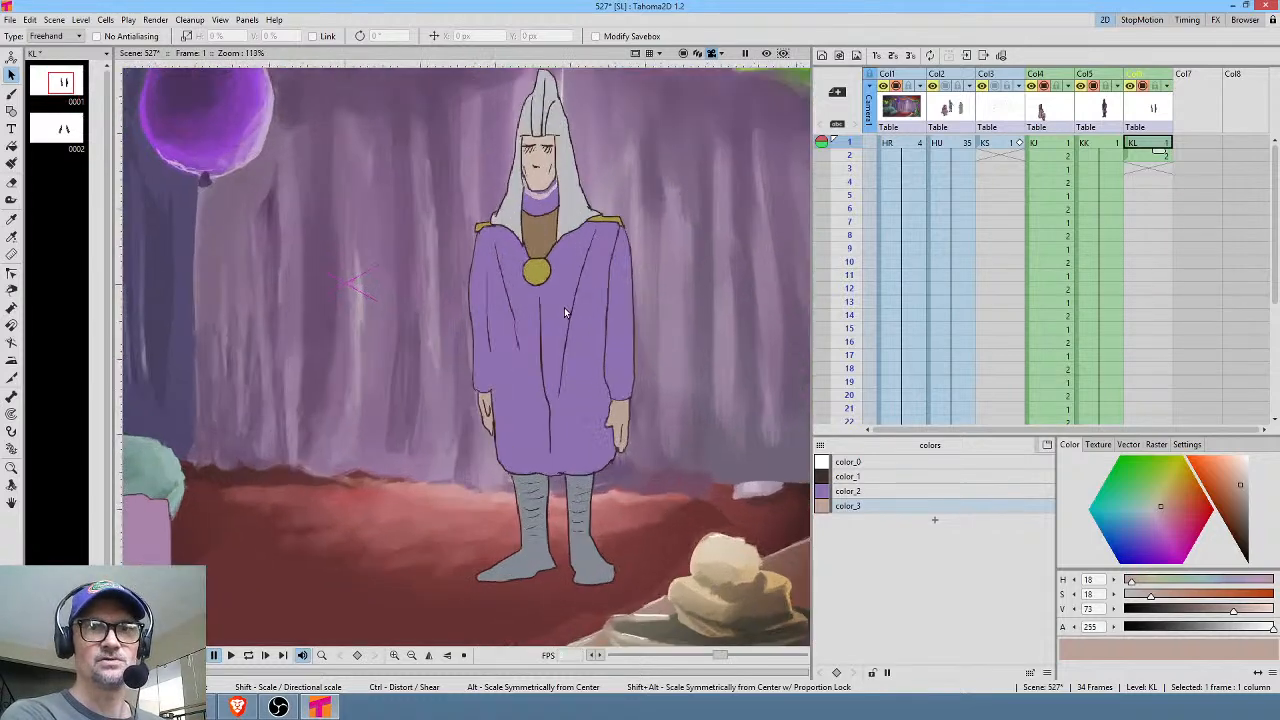
{"action": "scroll", "coordinate": [566, 308], "scroll_direction": "down", "scroll_amount": 1}
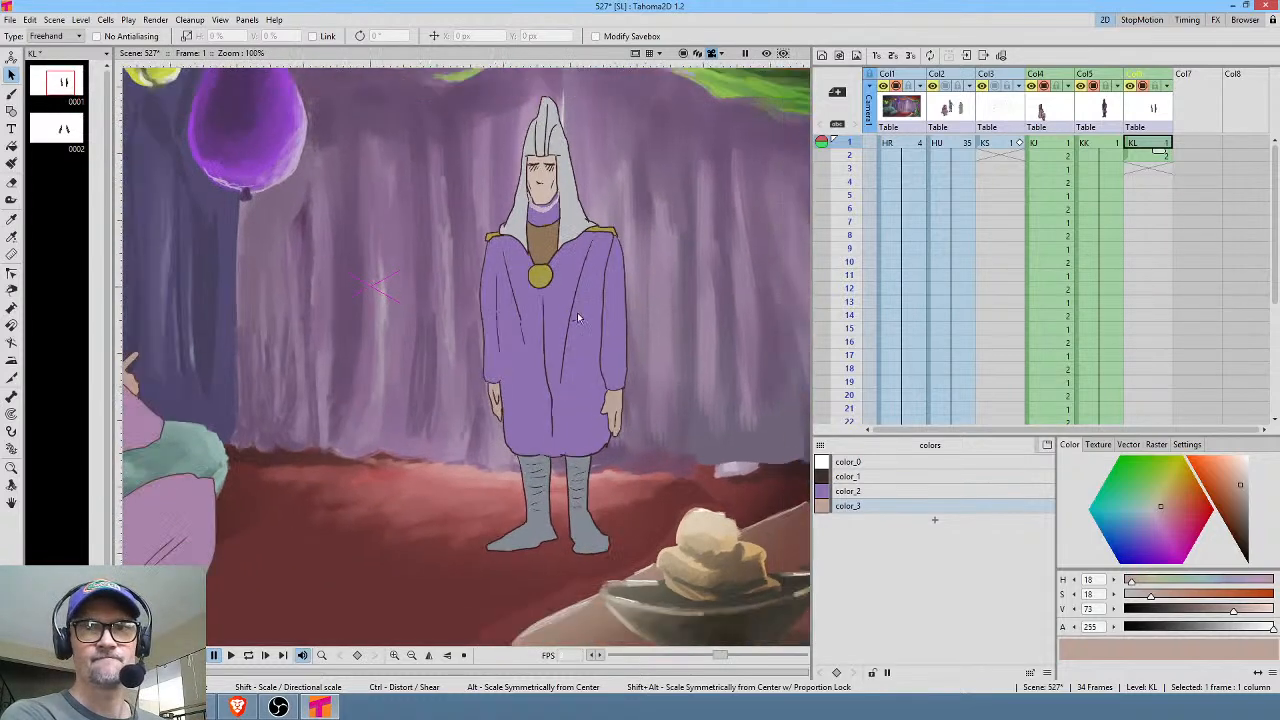
{"action": "left_click", "coordinate": [1150, 157]}
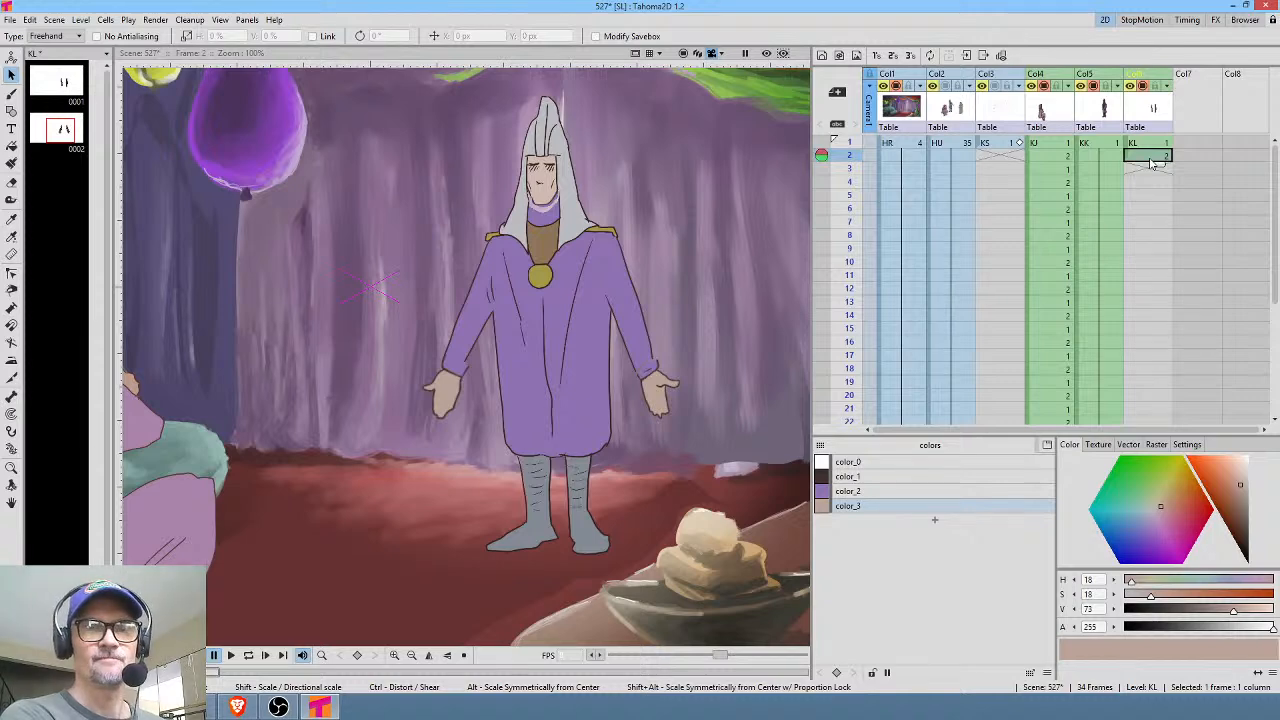
{"action": "left_click", "coordinate": [1153, 147]}
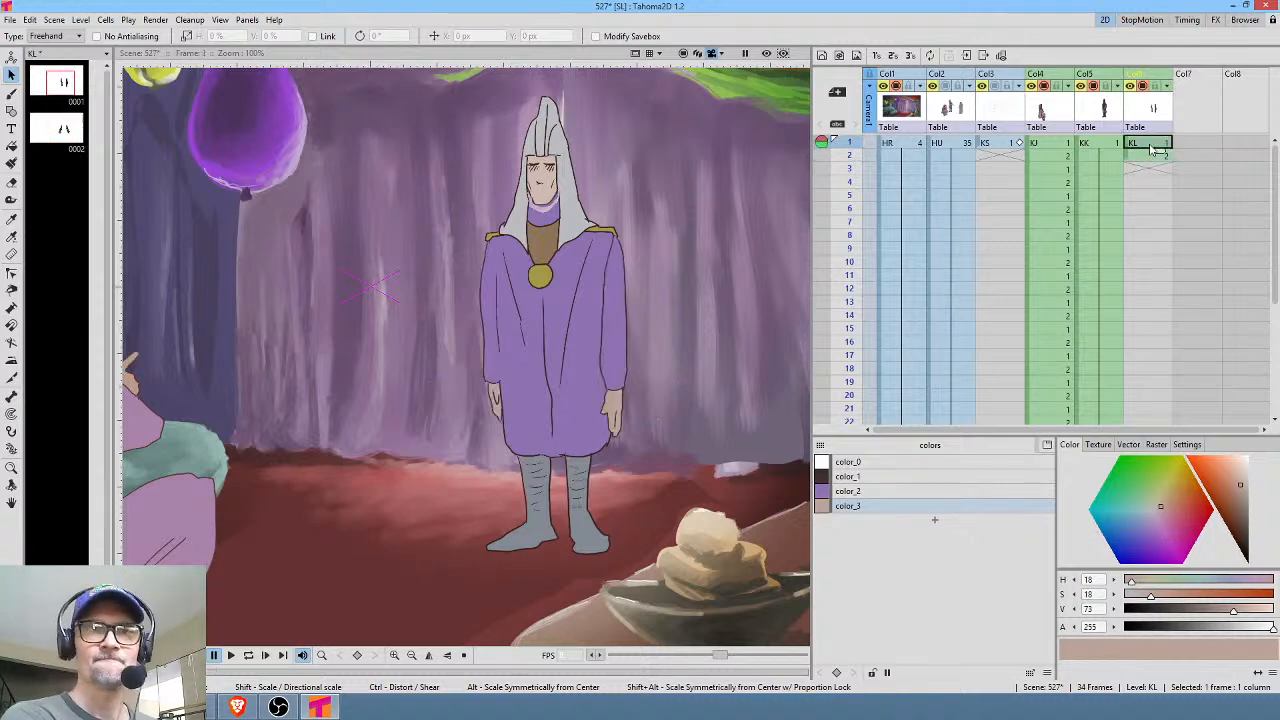
{"action": "left_click", "coordinate": [1109, 147]}
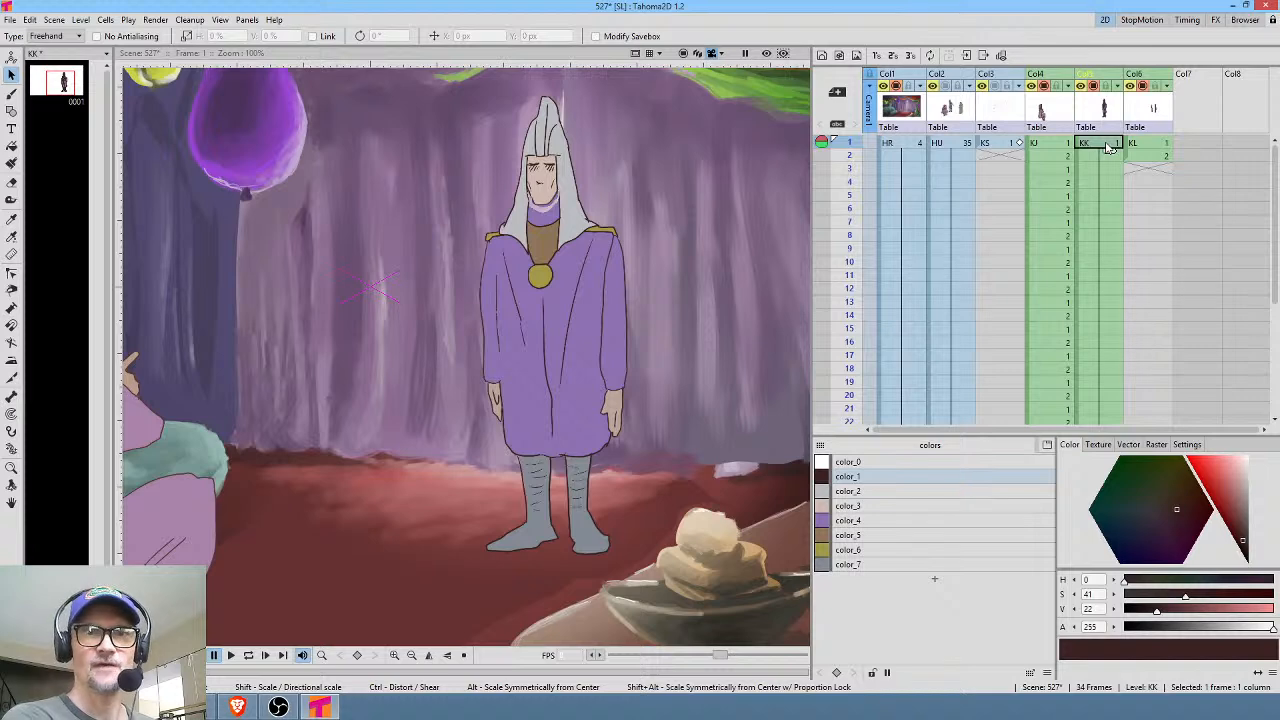
Erase the robe's bottom edge and the lower legs down to the ankles on the KK level with a freehand eraser.
{"action": "left_click", "coordinate": [888, 521]}
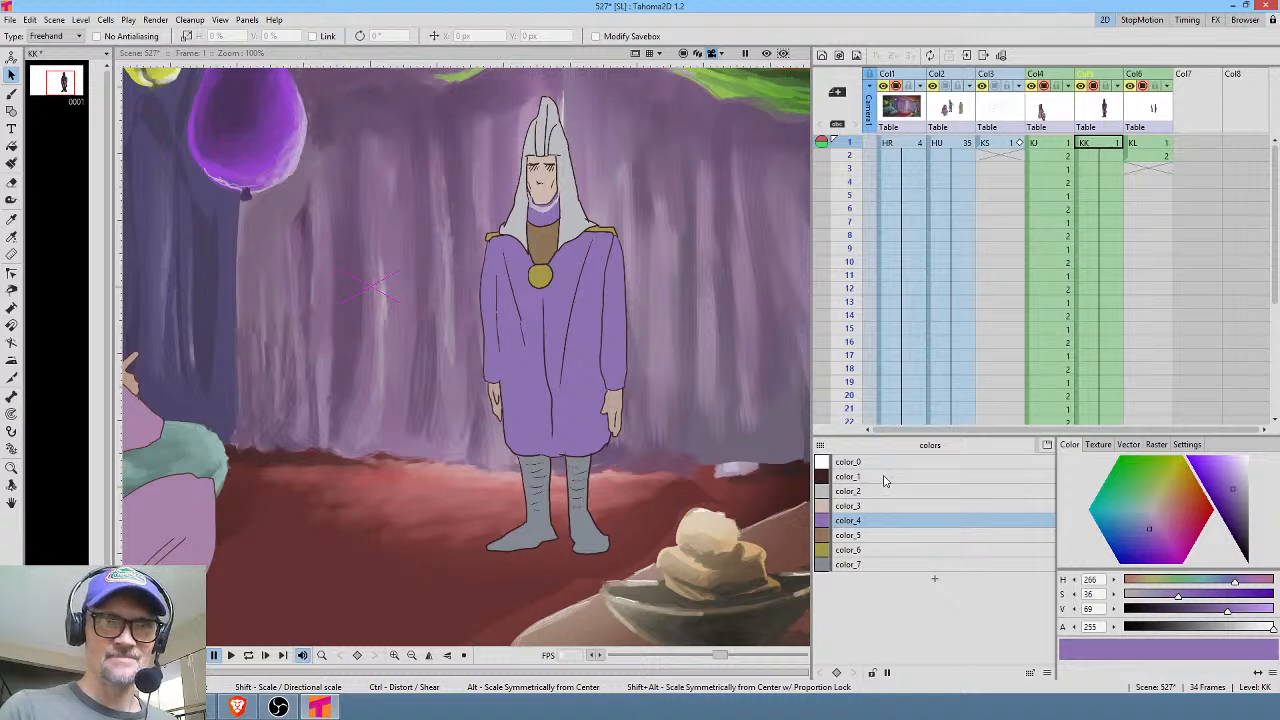
{"action": "left_click", "coordinate": [885, 478]}
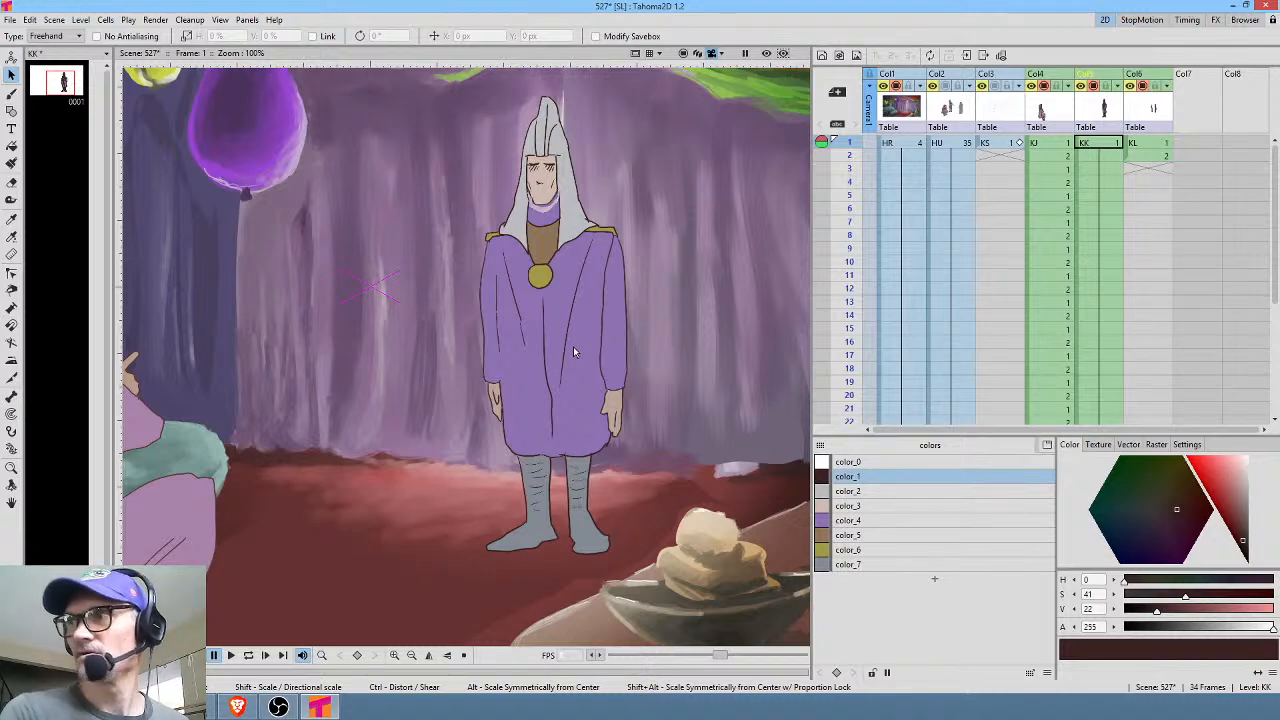
{"action": "key", "text": "a"}
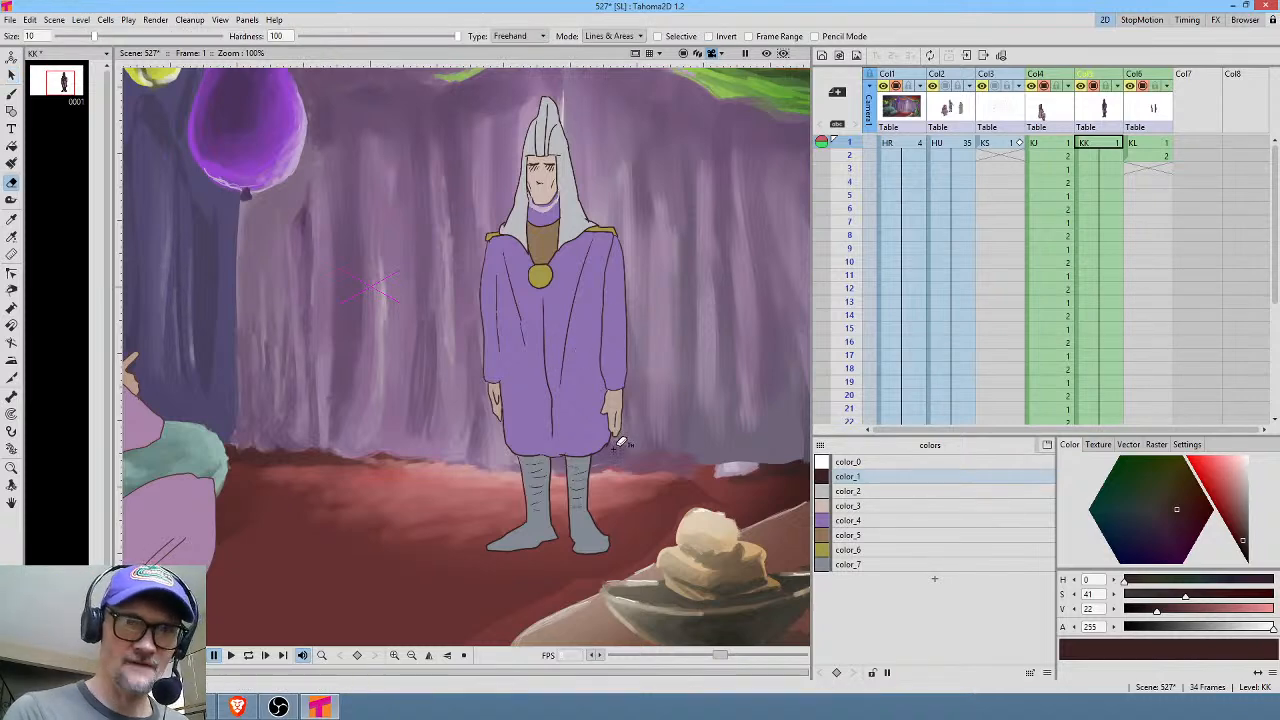
{"action": "left_click", "coordinate": [10, 20]}
{"action": "left_click", "coordinate": [40, 66]}
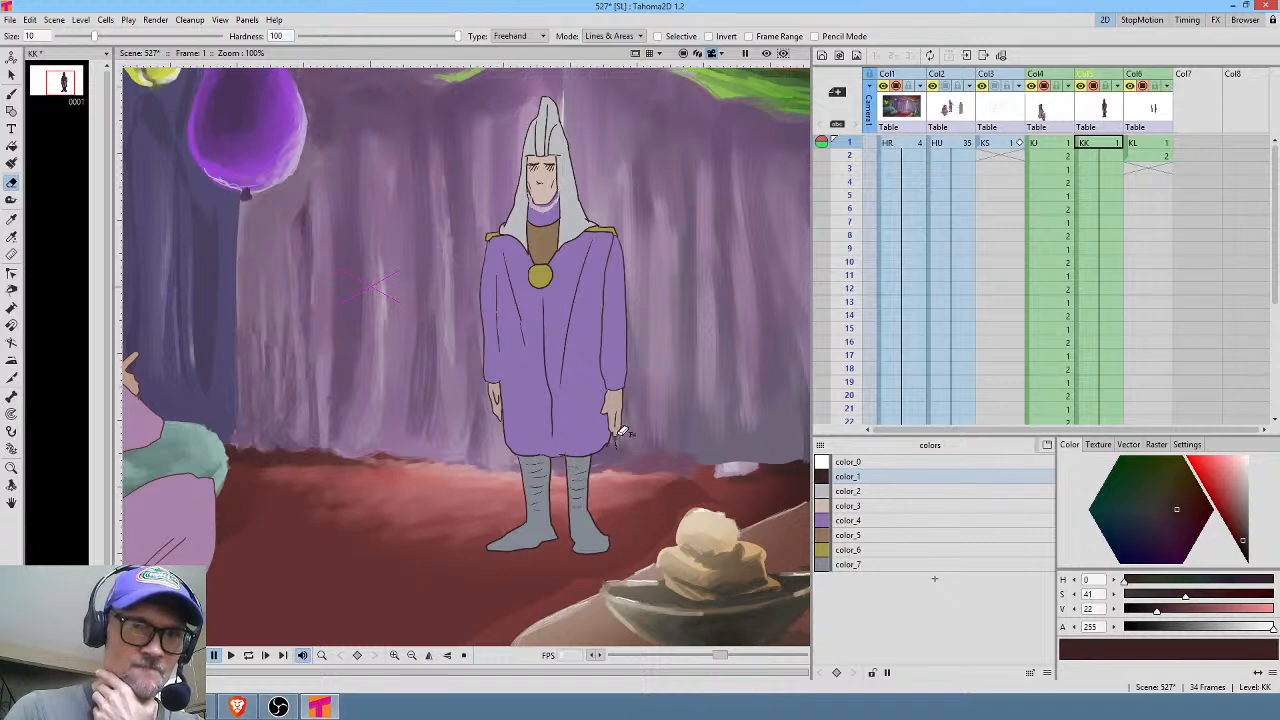
{"action": "mouse_move", "coordinate": [616, 432]}
{"action": "left_mouse_down"}
{"action": "mouse_move", "coordinate": [507, 439]}
{"action": "mouse_move", "coordinate": [510, 499]}
{"action": "mouse_move", "coordinate": [595, 502]}
{"action": "mouse_move", "coordinate": [630, 472]}
{"action": "left_mouse_up"}
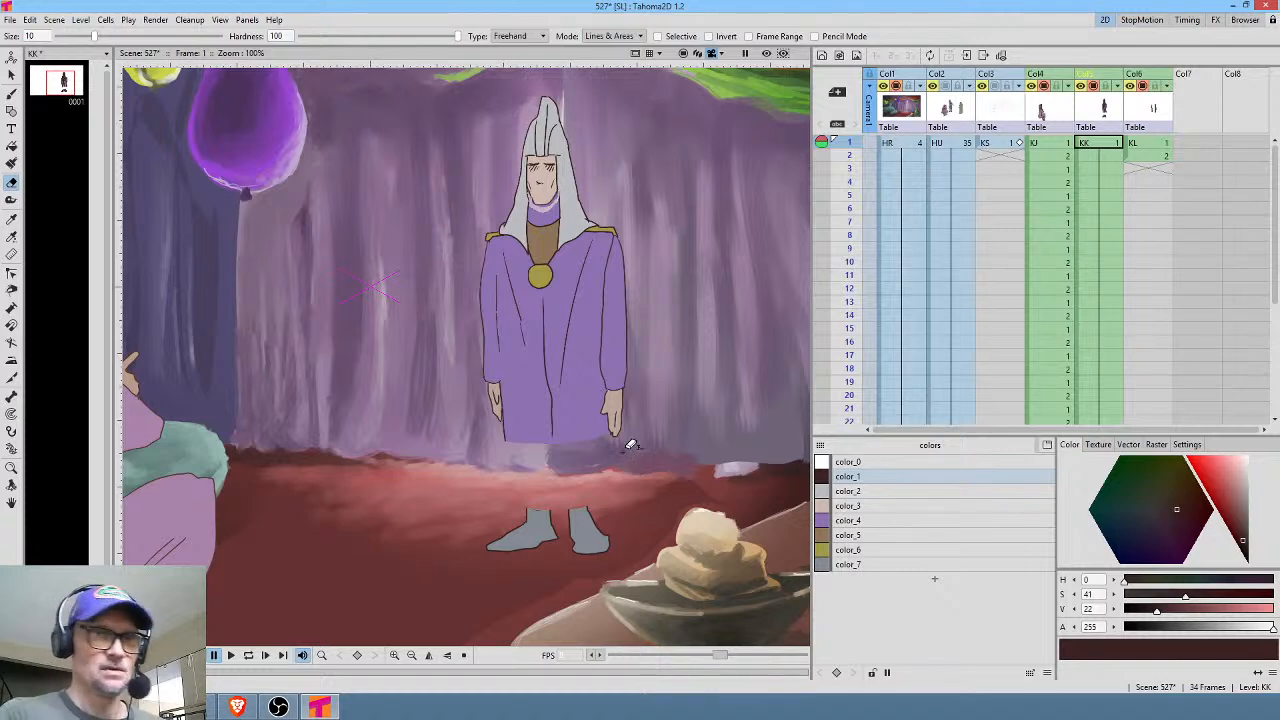
Select both feet with a freehand selection, scale them to 95.59% and offset them by 0.19 px and -33.66 px.
{"action": "key", "text": "s"}
{"action": "mouse_move", "coordinate": [604, 484]}
{"action": "left_mouse_down"}
{"action": "mouse_move", "coordinate": [491, 592]}
{"action": "mouse_move", "coordinate": [634, 488]}
{"action": "mouse_move", "coordinate": [573, 548]}
{"action": "mouse_move", "coordinate": [582, 565]}
{"action": "mouse_move", "coordinate": [580, 554]}
{"action": "left_mouse_up"}
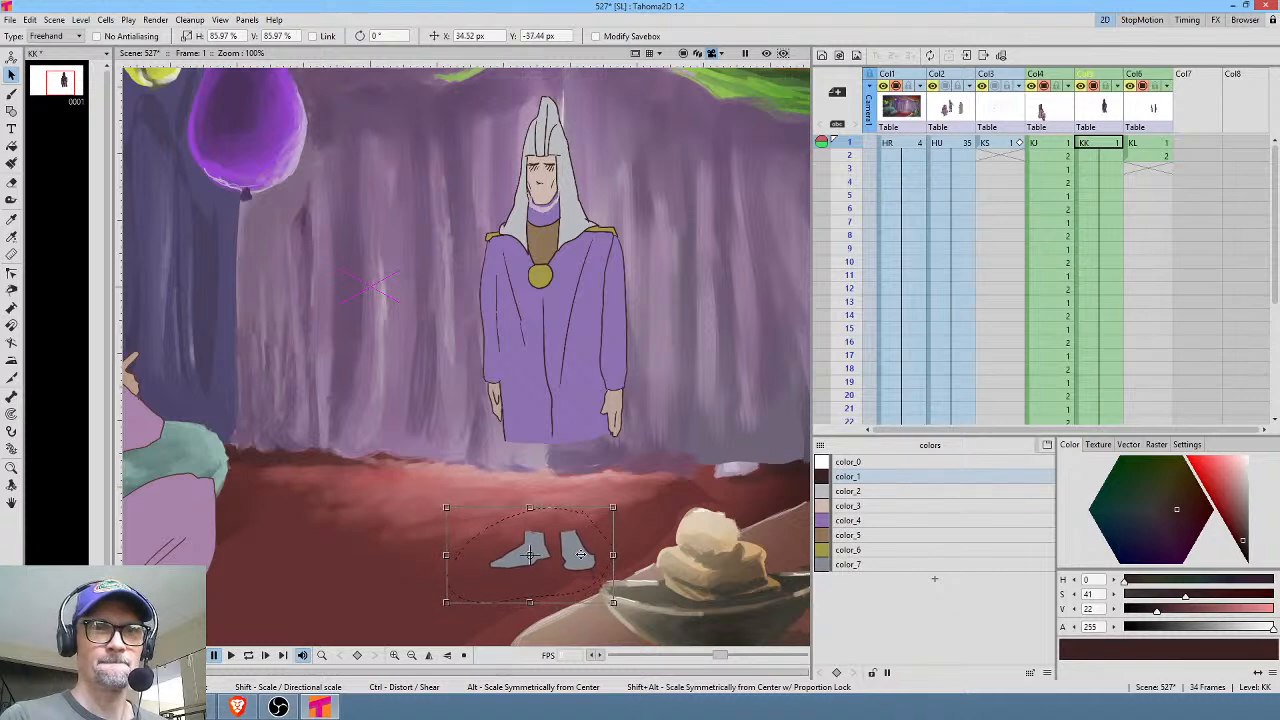
{"action": "left_click_drag", "start_coordinate": [612, 508], "coordinate": [596, 531]}
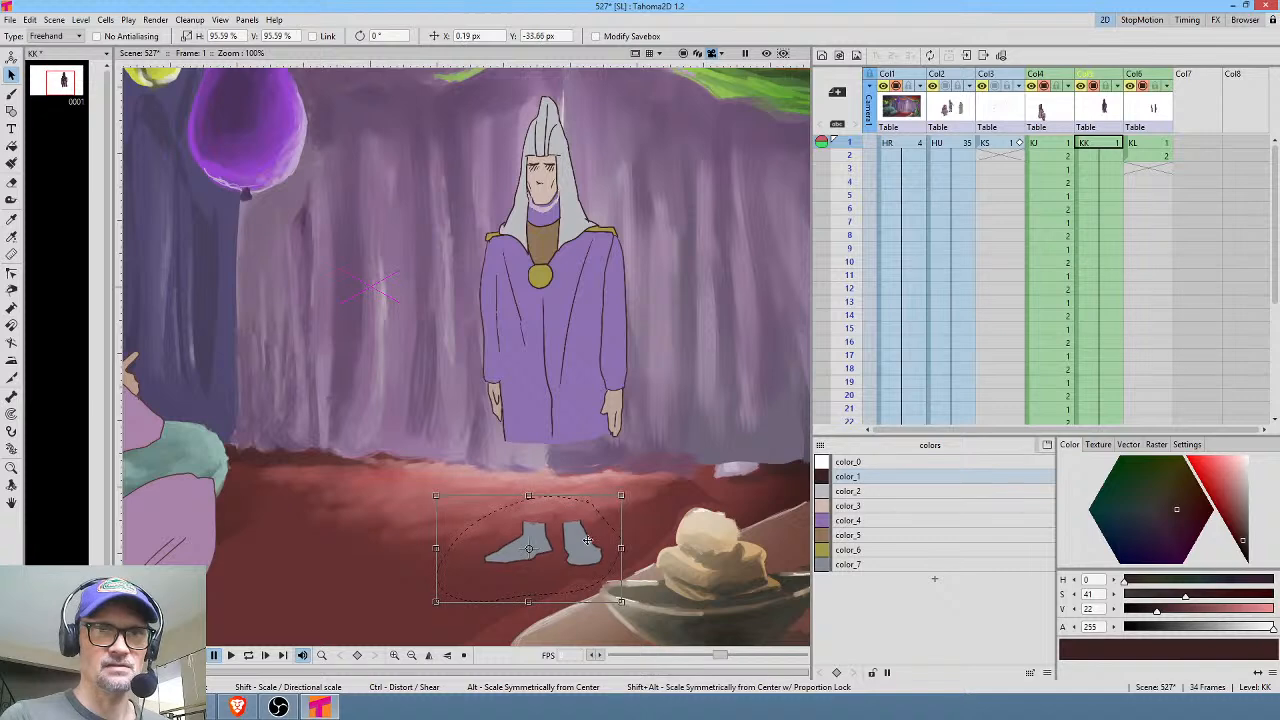
{"action": "left_click", "coordinate": [875, 478]}
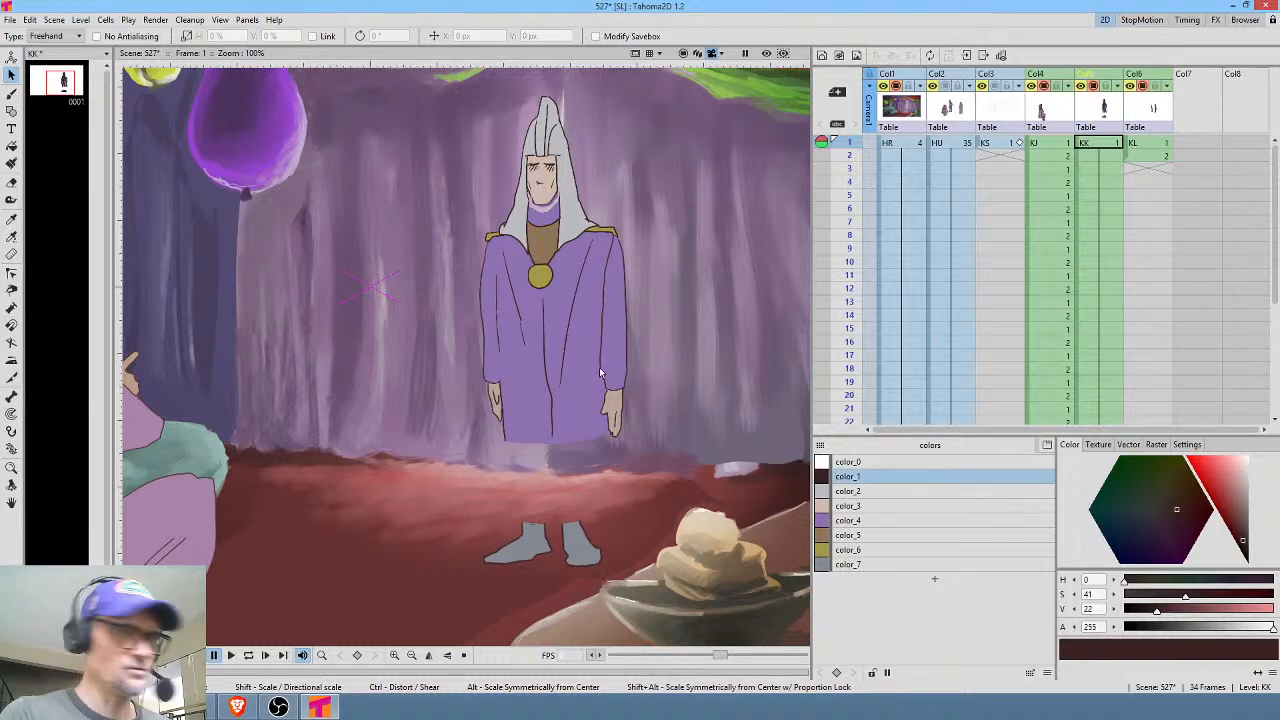
Draw the longer robe outline in color_1 with the brush, extending both sides downward and adding a curved hem across the ankles.
{"action": "key", "text": "b"}
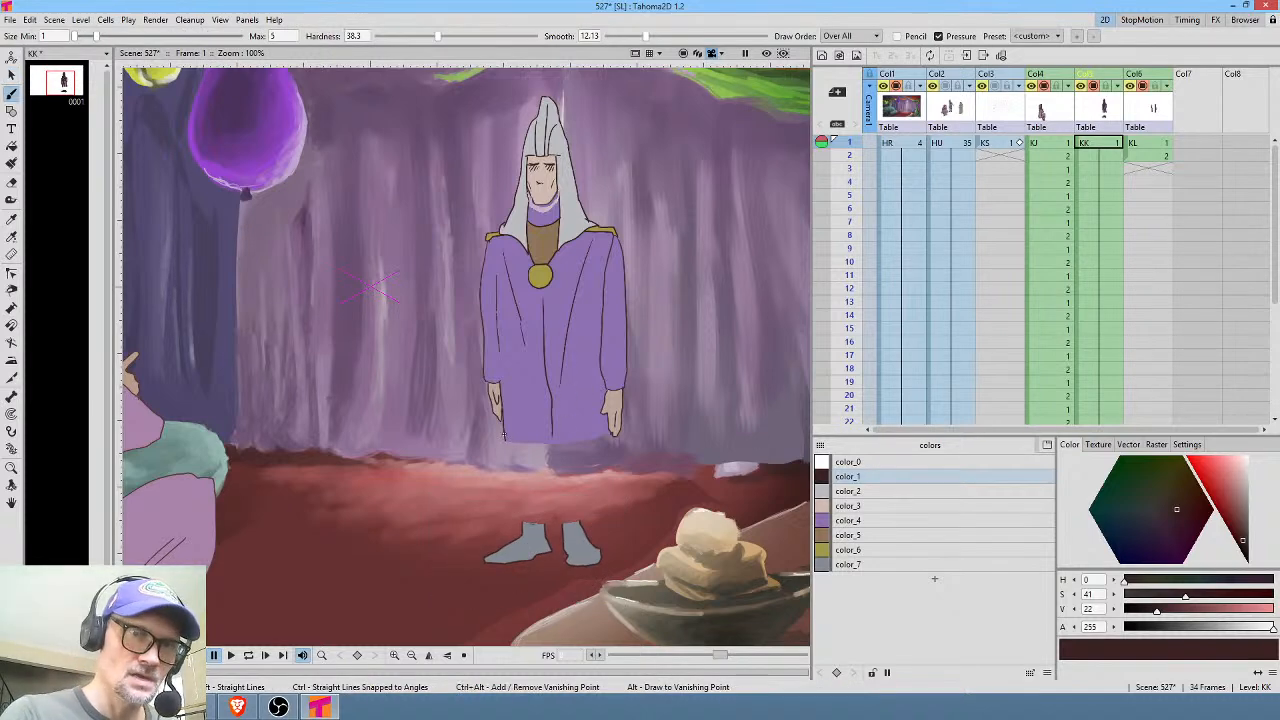
{"action": "left_click_drag", "start_coordinate": [504, 437], "coordinate": [505, 505]}
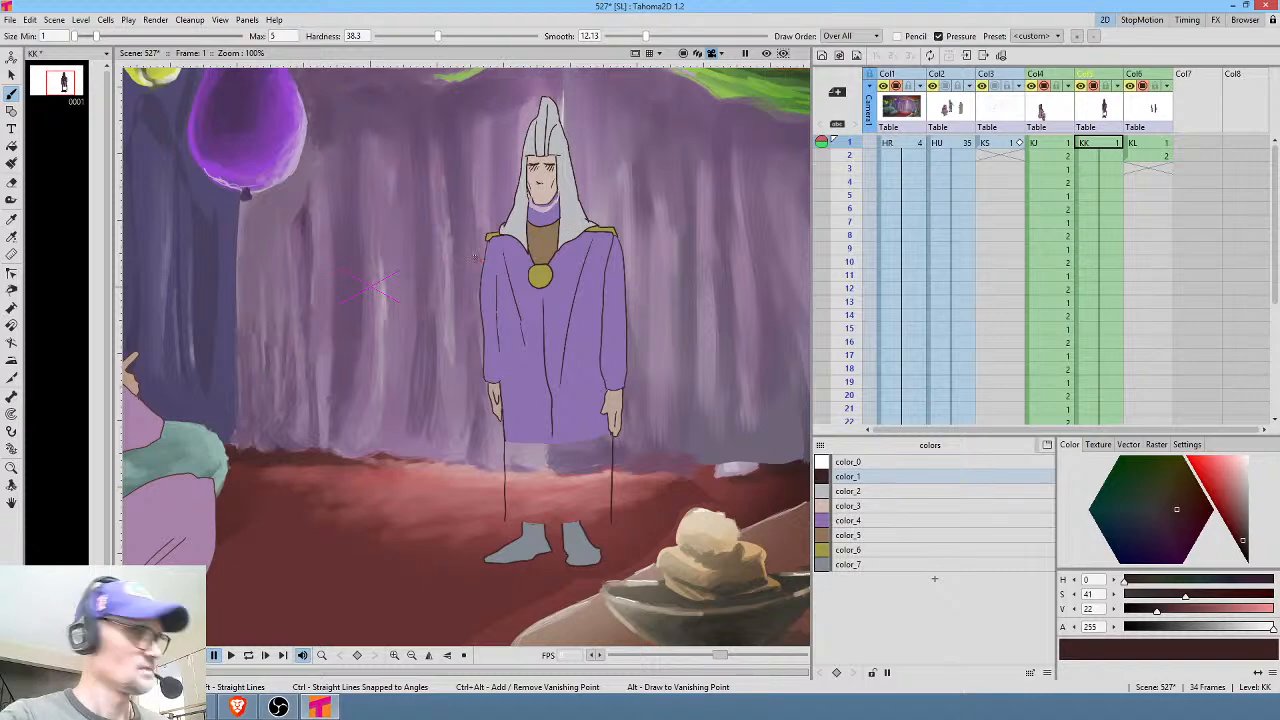
{"action": "mouse_move", "coordinate": [487, 226]}
{"action": "left_mouse_down"}
{"action": "mouse_move", "coordinate": [605, 214]}
{"action": "mouse_move", "coordinate": [600, 457]}
{"action": "left_mouse_up"}
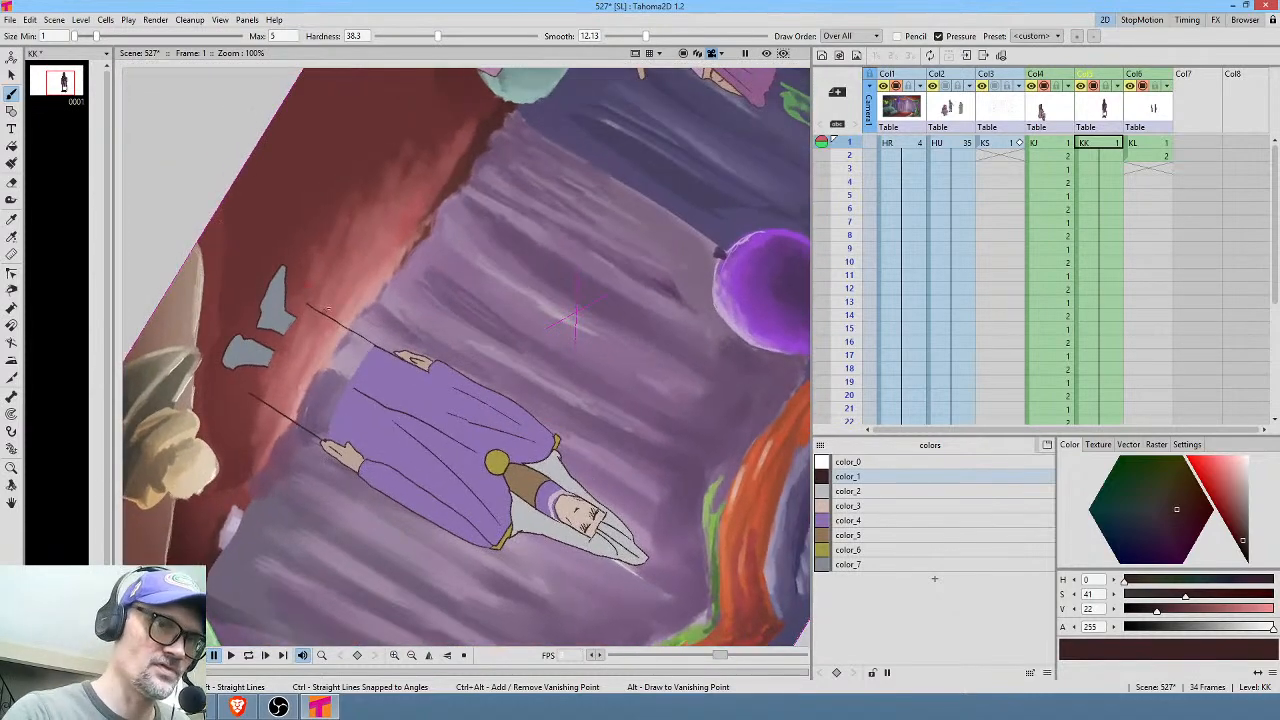
{"action": "scroll", "coordinate": [295, 368], "scroll_direction": "up", "scroll_amount": 3}
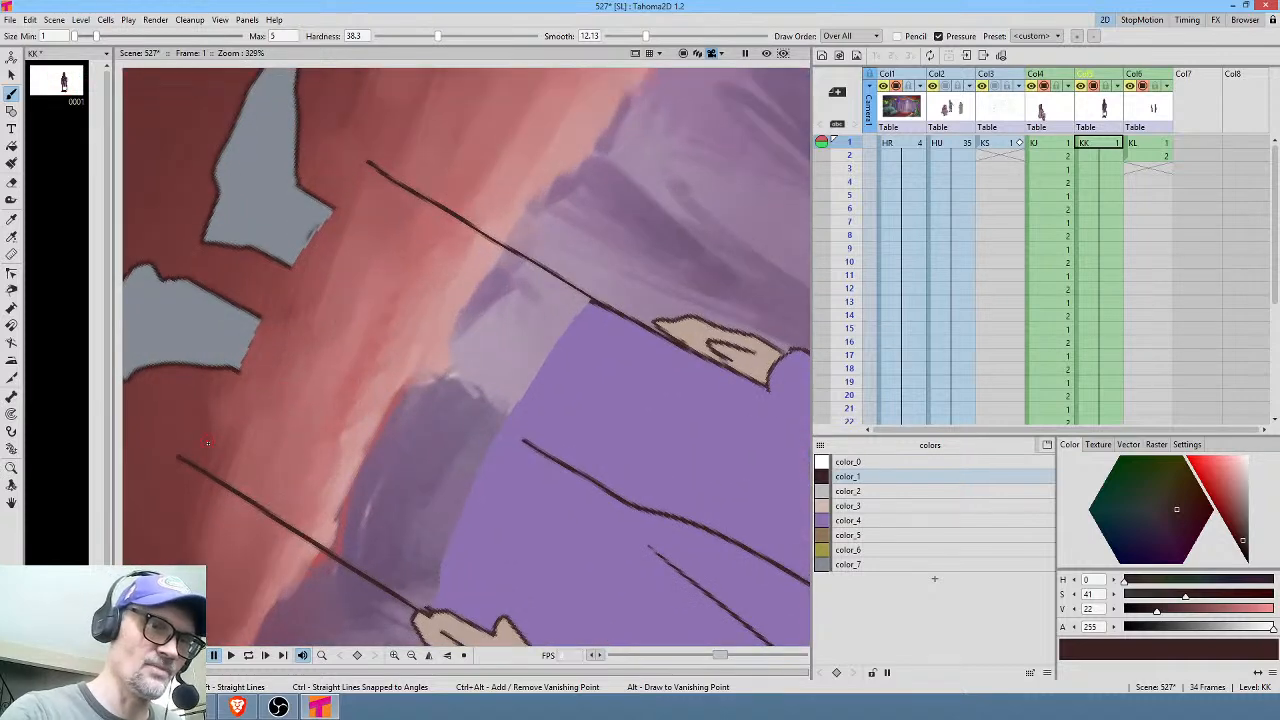
{"action": "mouse_move", "coordinate": [335, 202]}
{"action": "left_mouse_down"}
{"action": "mouse_move", "coordinate": [248, 342]}
{"action": "mouse_move", "coordinate": [198, 467]}
{"action": "left_mouse_up"}
{"action": "left_click_drag", "start_coordinate": [331, 210], "coordinate": [378, 160]}
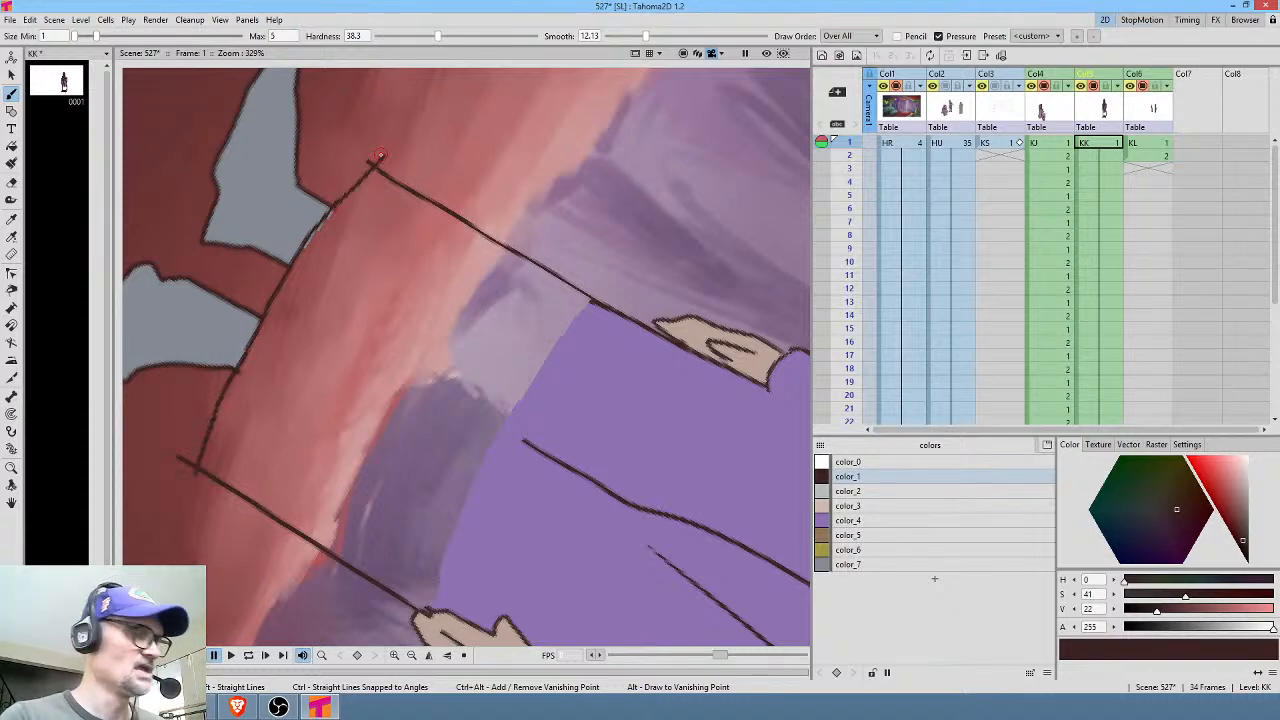
Switch the eraser type to Segment and trim the overshooting line ends at both hem corners.
{"action": "key", "text": "a"}
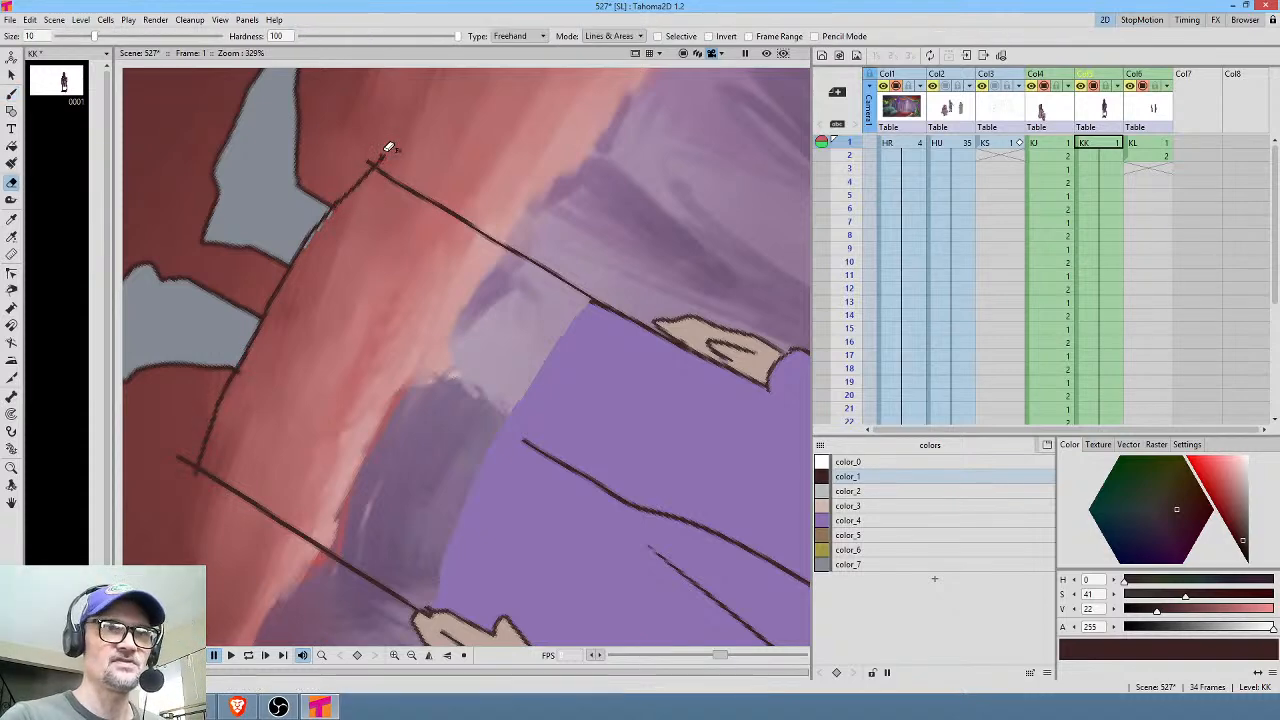
{"action": "left_click", "coordinate": [628, 38]}
{"action": "left_click", "coordinate": [628, 38]}
{"action": "left_click", "coordinate": [540, 37]}
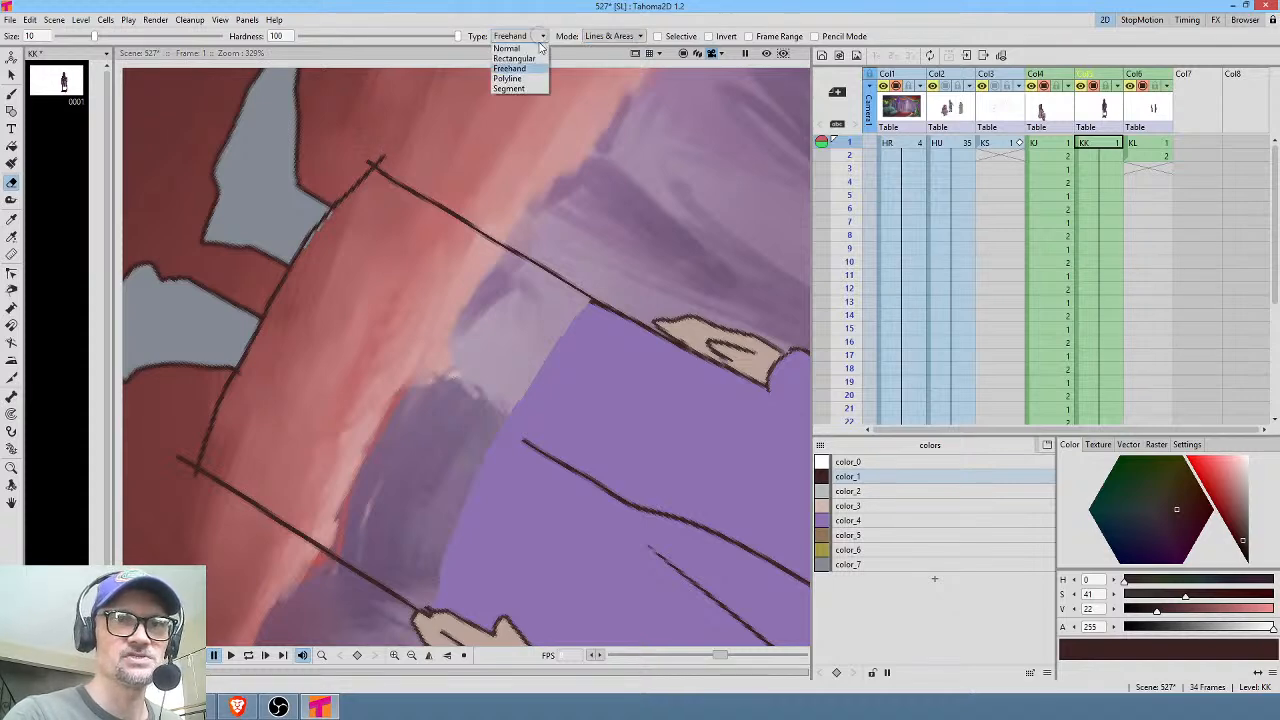
{"action": "left_click", "coordinate": [508, 88]}
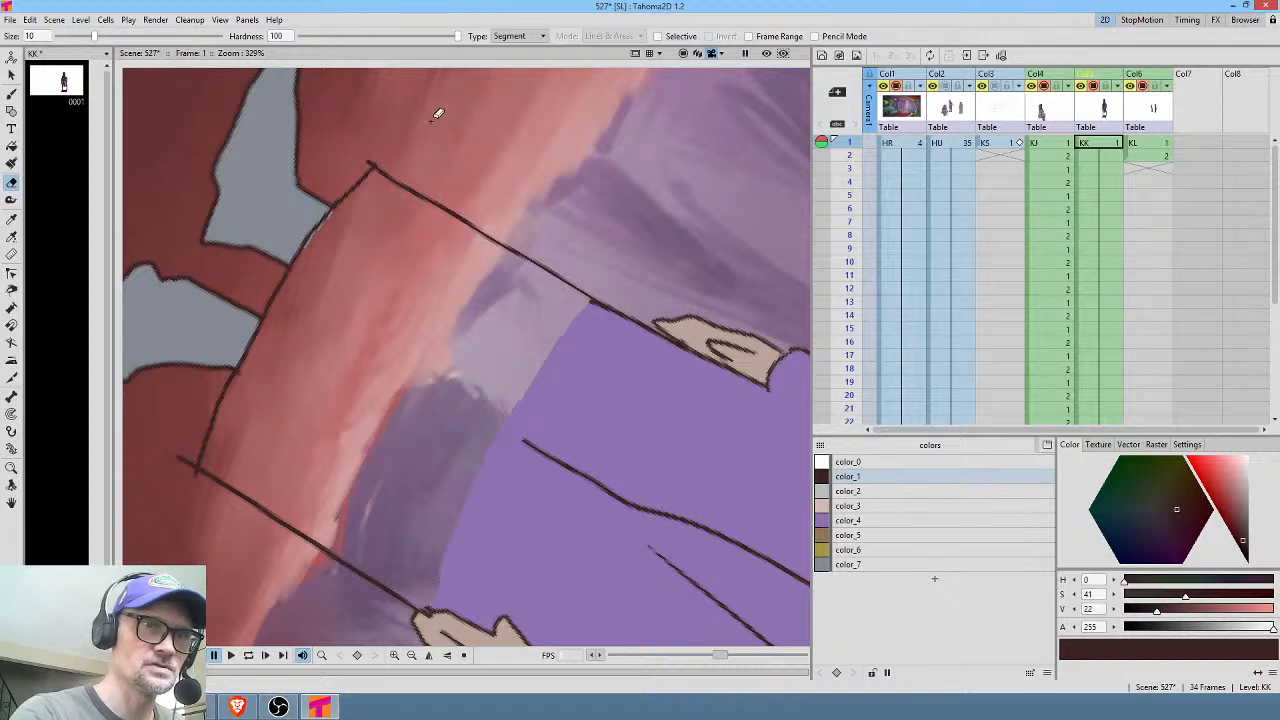
{"action": "left_click", "coordinate": [369, 161]}
{"action": "left_click", "coordinate": [184, 461]}
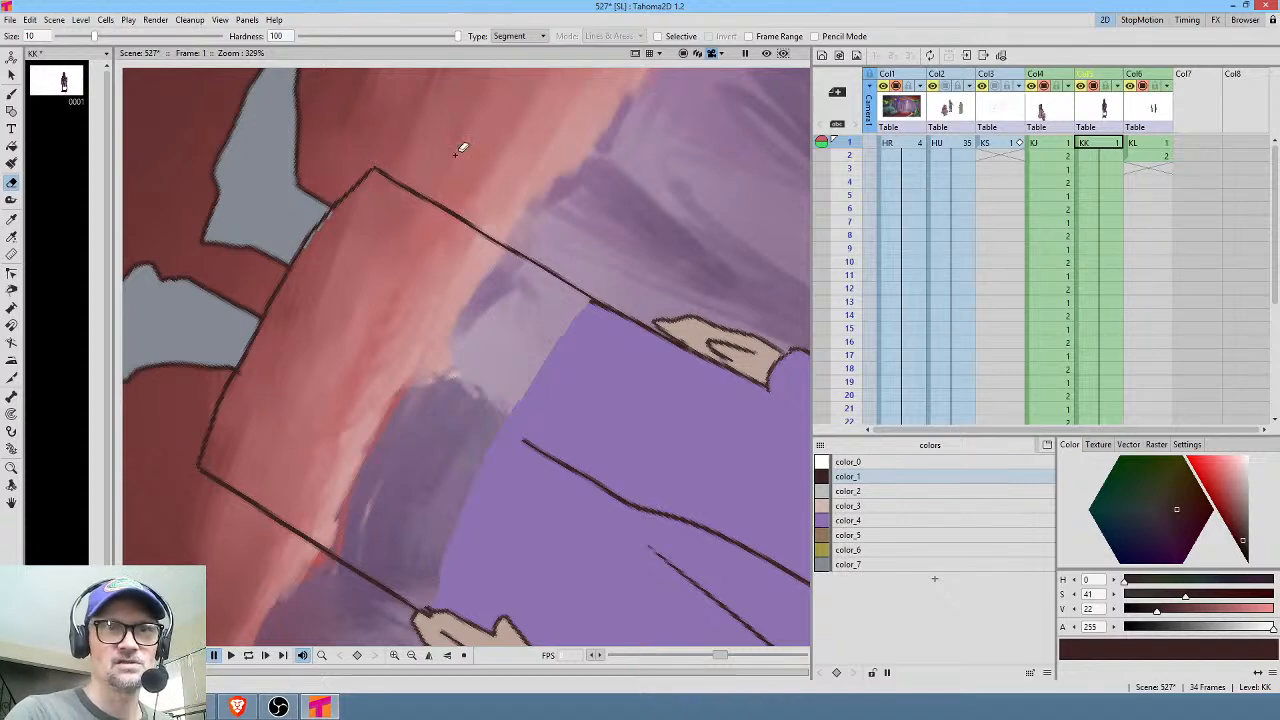
Fill the extended lower robe with purple color_4 and reset the canvas rotation.
{"action": "left_click", "coordinate": [885, 520]}
{"action": "key", "text": "f"}
{"action": "left_click", "coordinate": [491, 364]}
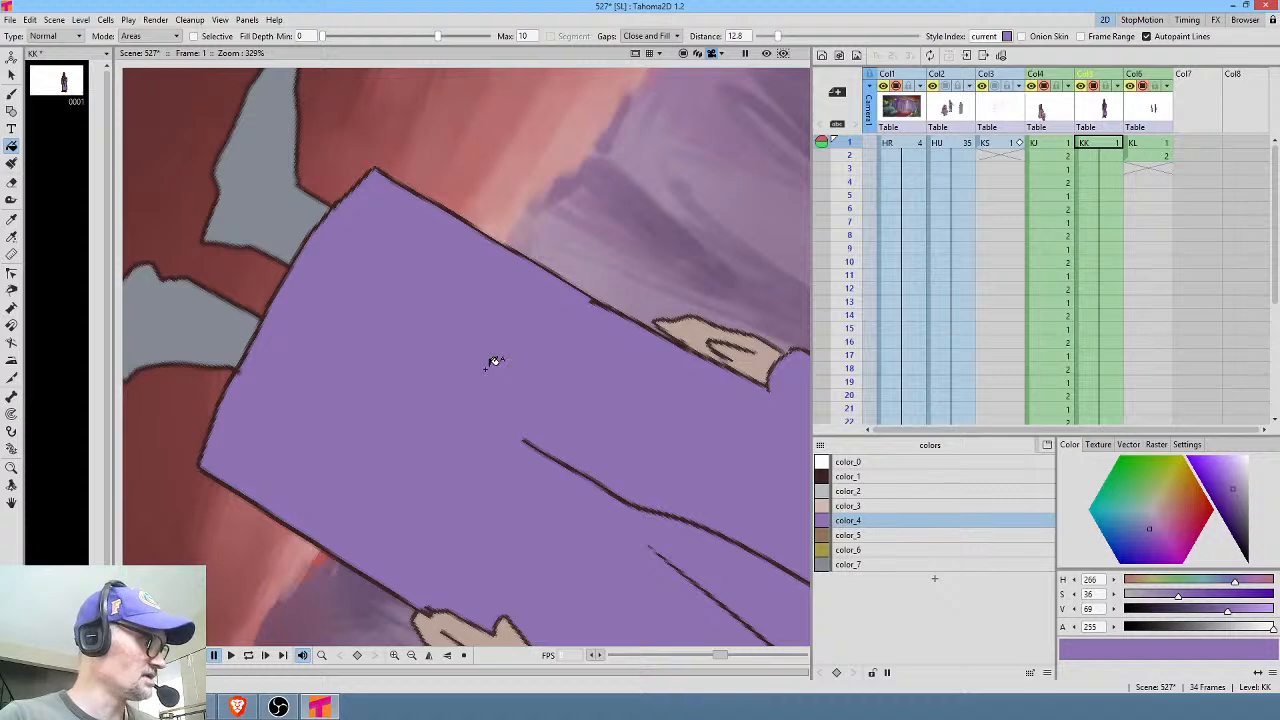
{"action": "key", "text": "alt+0"}
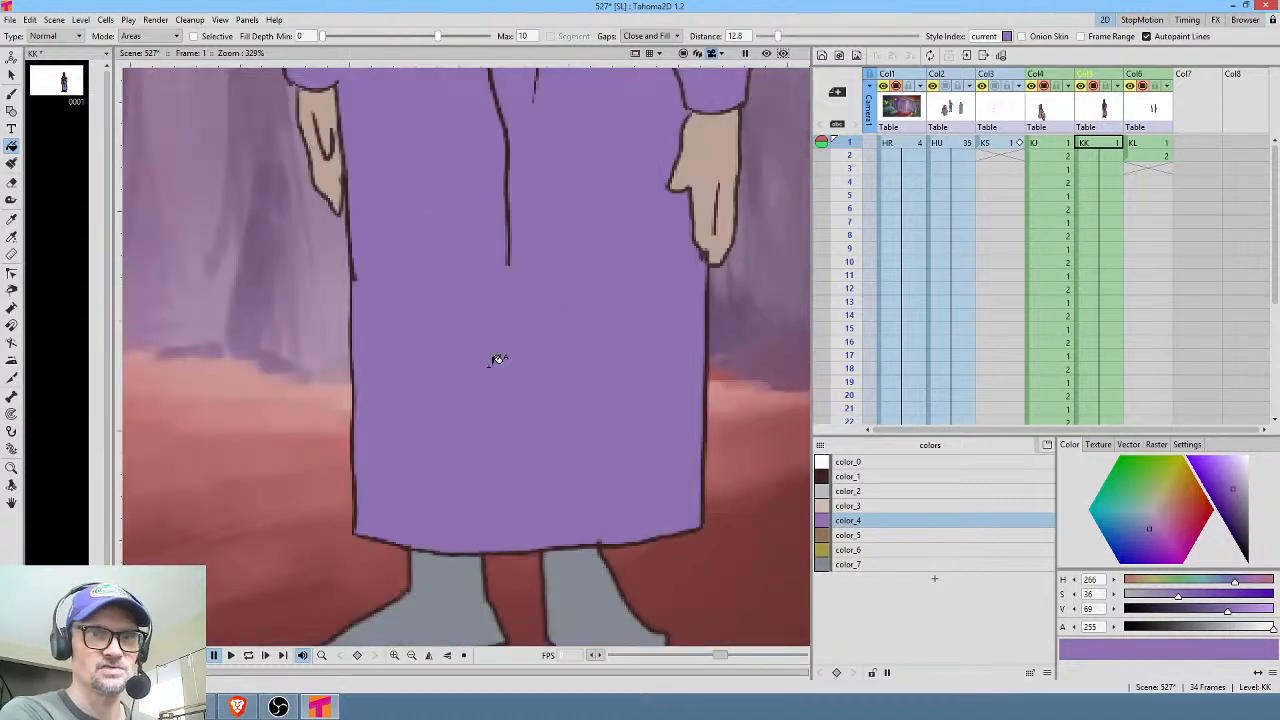
Review the lengthened robe in the full scene together with the outstretched arms at frame 2 of KL.
{"action": "scroll", "coordinate": [537, 358], "scroll_direction": "down", "scroll_amount": 3}
{"action": "scroll", "coordinate": [557, 360], "scroll_direction": "down", "scroll_amount": 1}
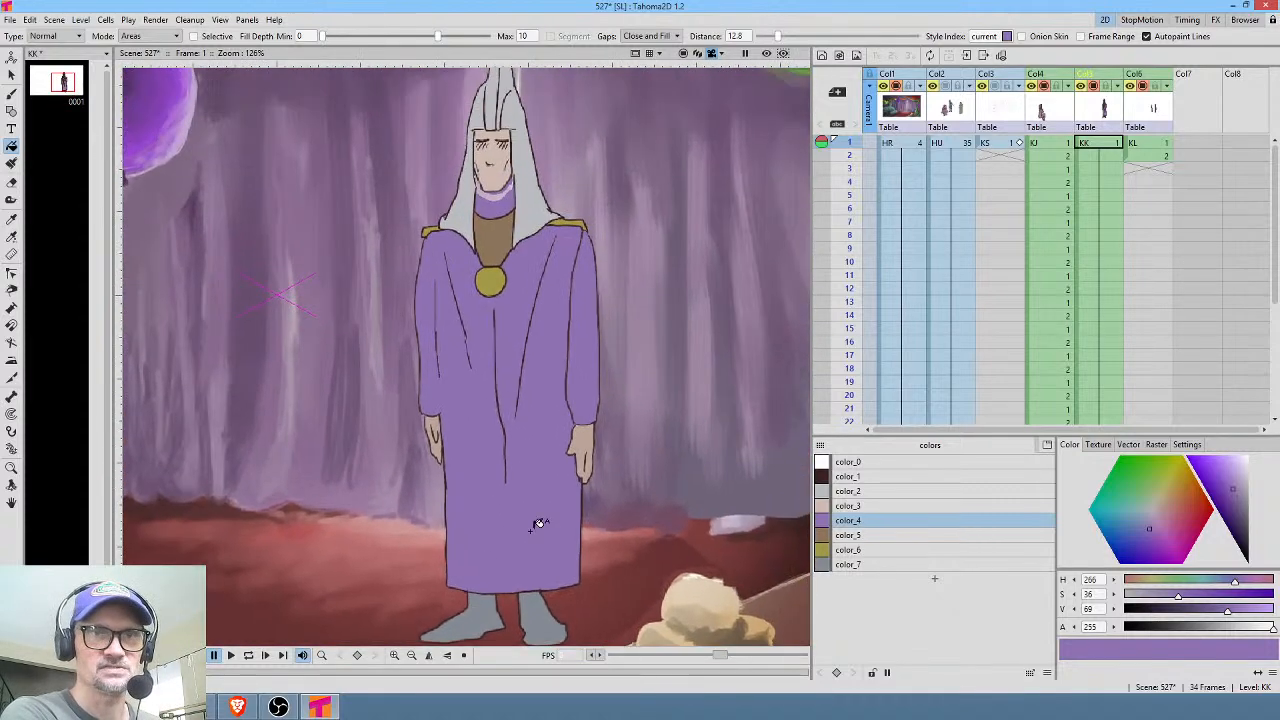
{"action": "scroll", "coordinate": [545, 510], "scroll_direction": "down", "scroll_amount": 1}
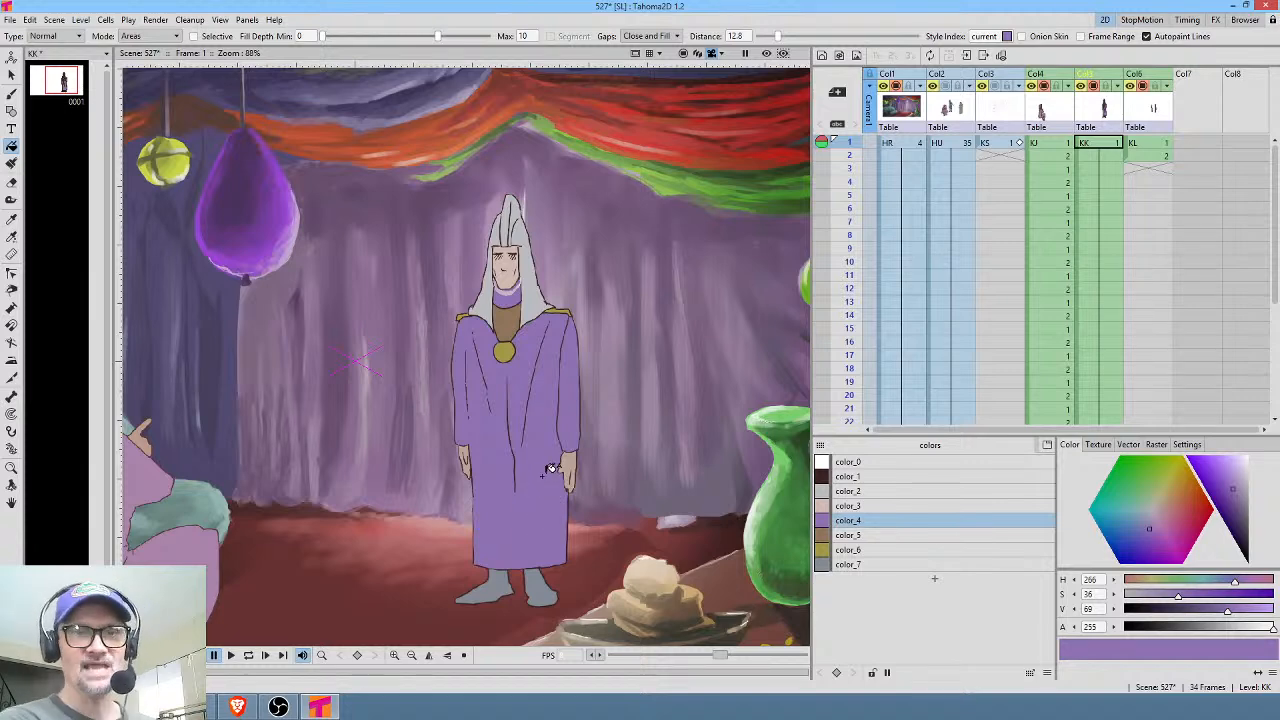
{"action": "left_click", "coordinate": [1150, 156]}
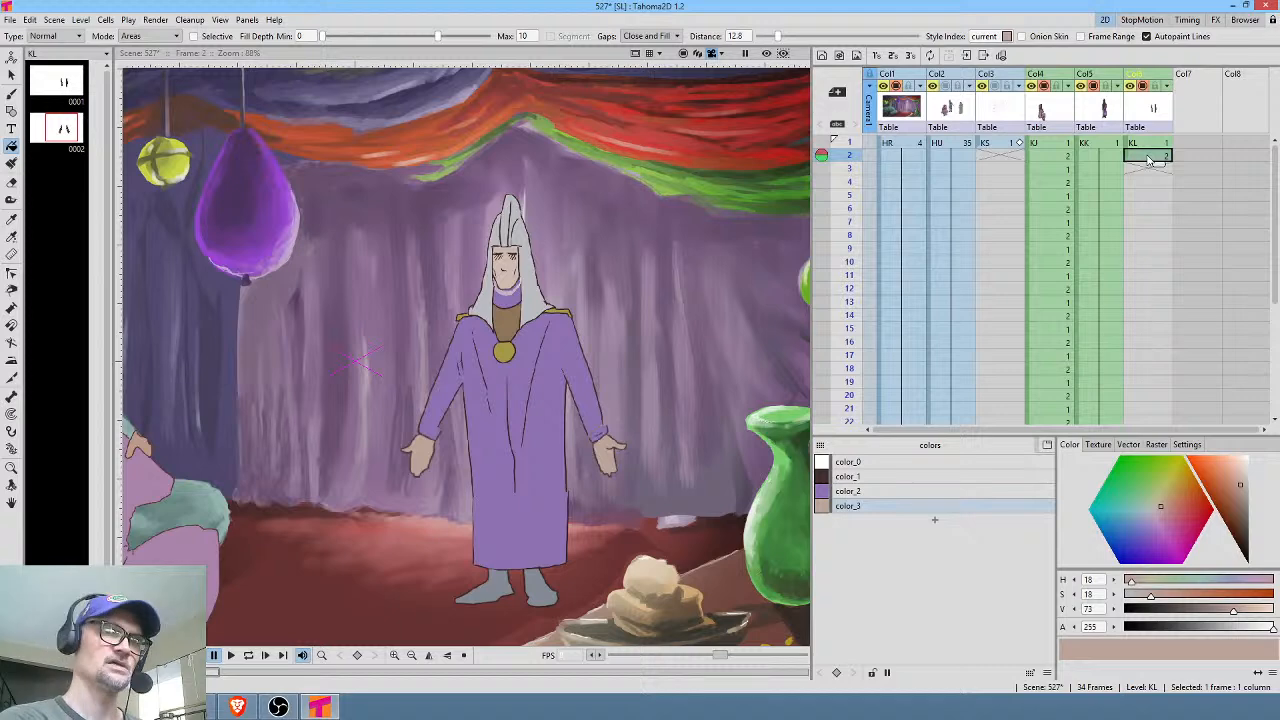
{"action": "scroll", "coordinate": [672, 290], "scroll_direction": "down", "scroll_amount": 1}
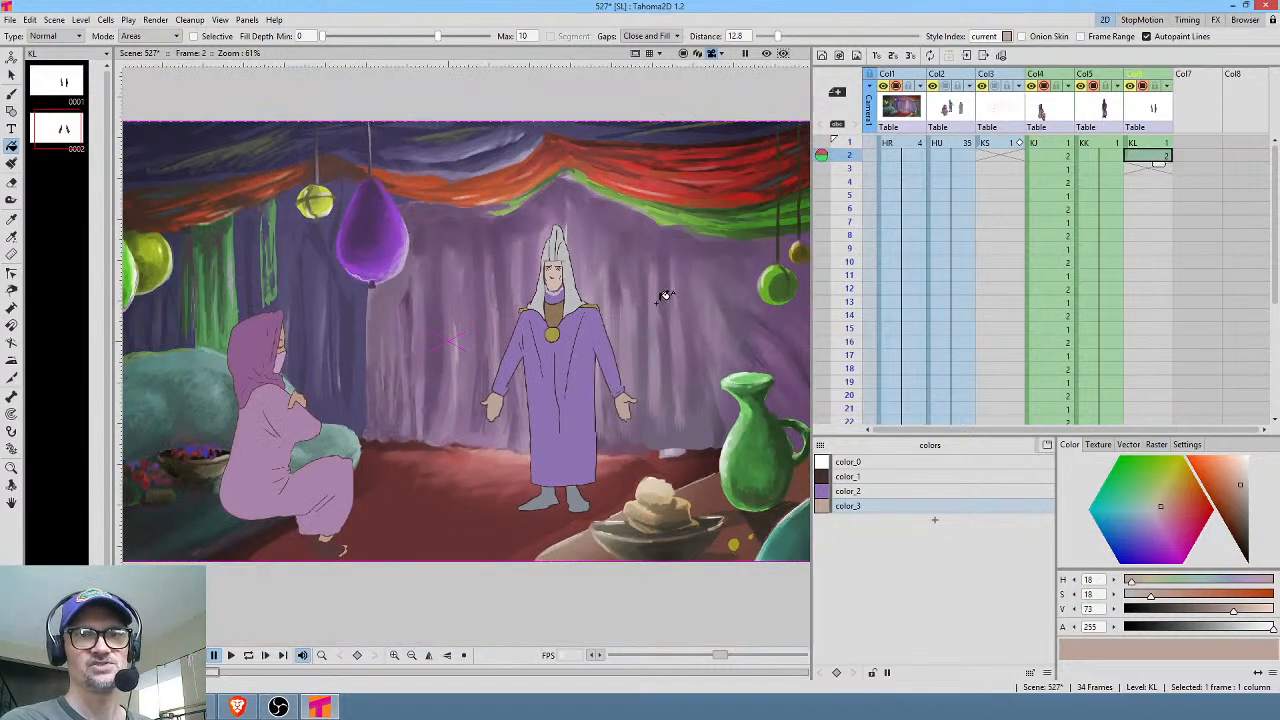
{"action": "scroll", "coordinate": [666, 295], "scroll_direction": "up", "scroll_amount": 1}
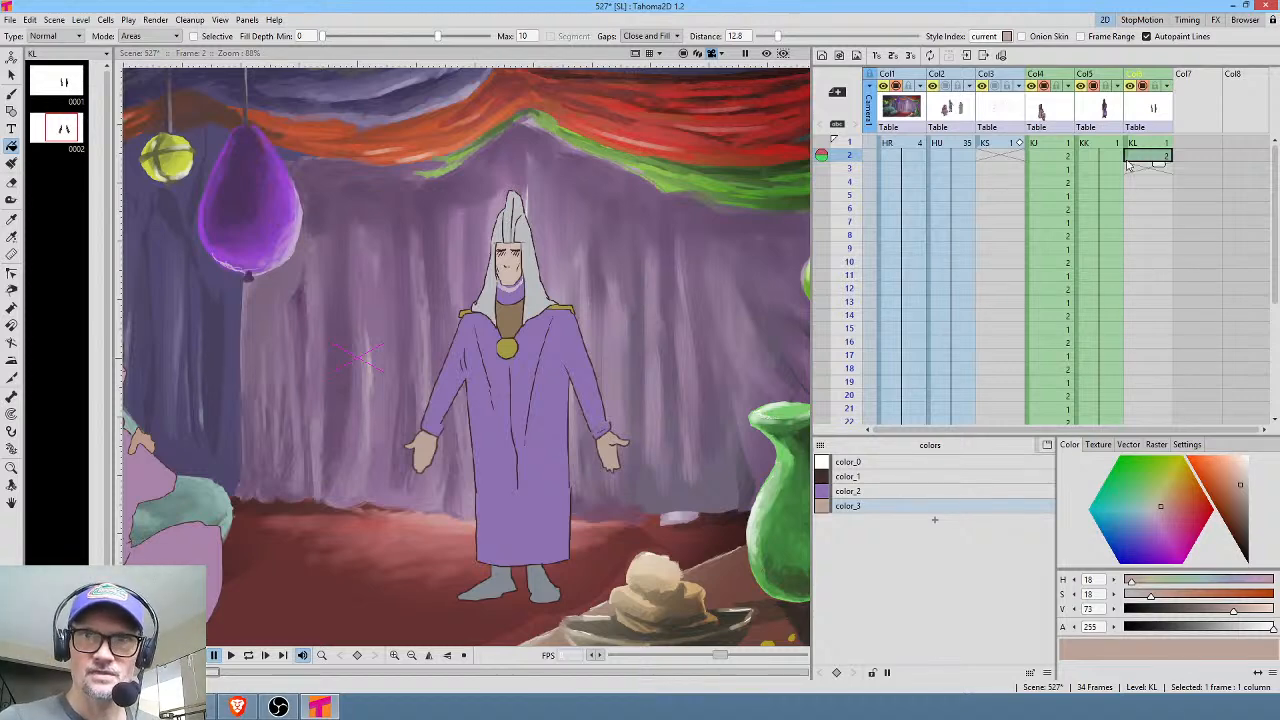
Add a lighter purple style, color_8, to the KK palette from color_4, with saturation 23 and value 85.
{"action": "left_click", "coordinate": [1110, 144]}
{"action": "left_click", "coordinate": [892, 521]}
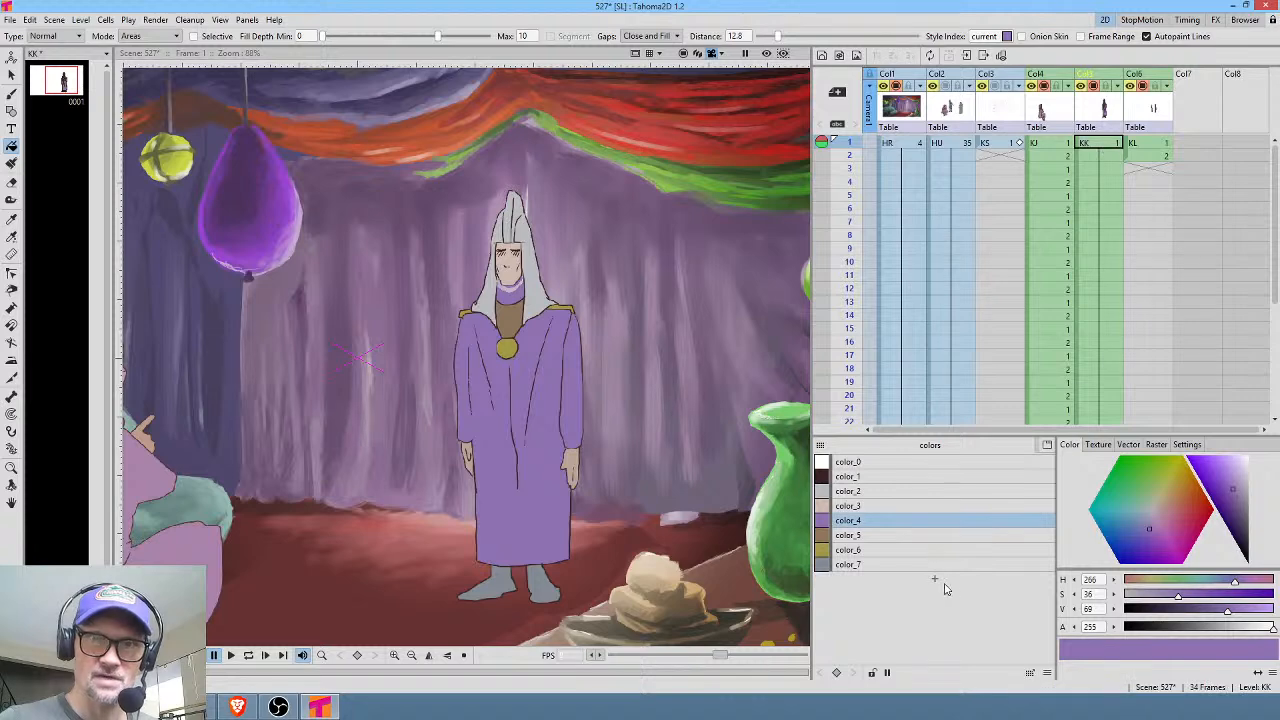
{"action": "left_click", "coordinate": [934, 579]}
{"action": "left_click_drag", "start_coordinate": [1237, 489], "coordinate": [1238, 476]}
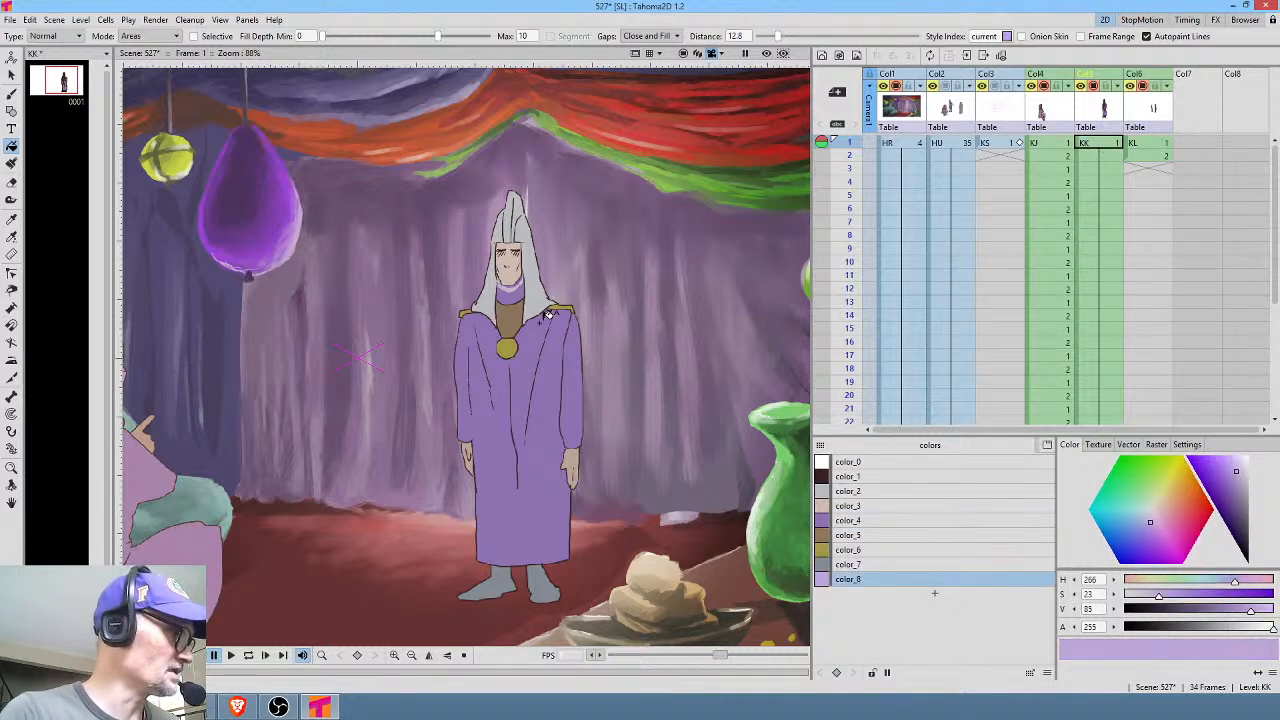
Brush thin color_8 highlight strokes beside the fold lines on the robe's body.
{"action": "key", "text": "b"}
{"action": "left_click", "coordinate": [1106, 146]}
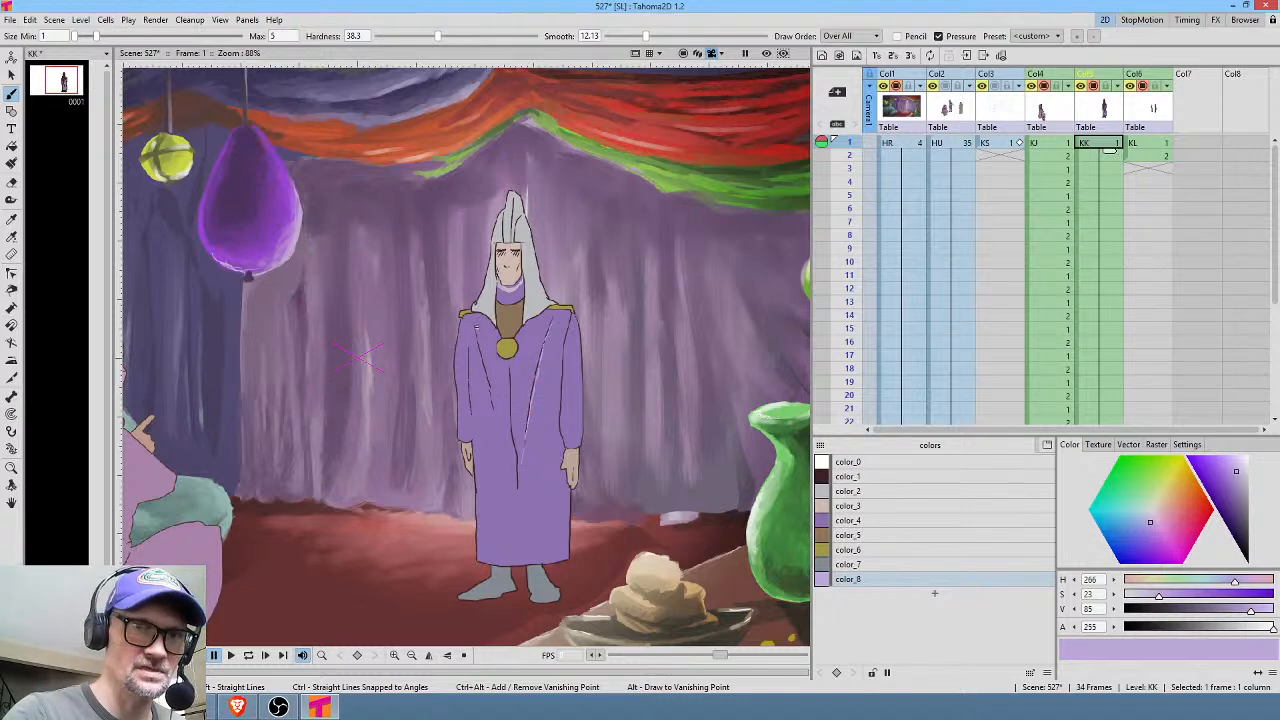
{"action": "scroll", "coordinate": [490, 333], "scroll_direction": "up", "scroll_amount": 1}
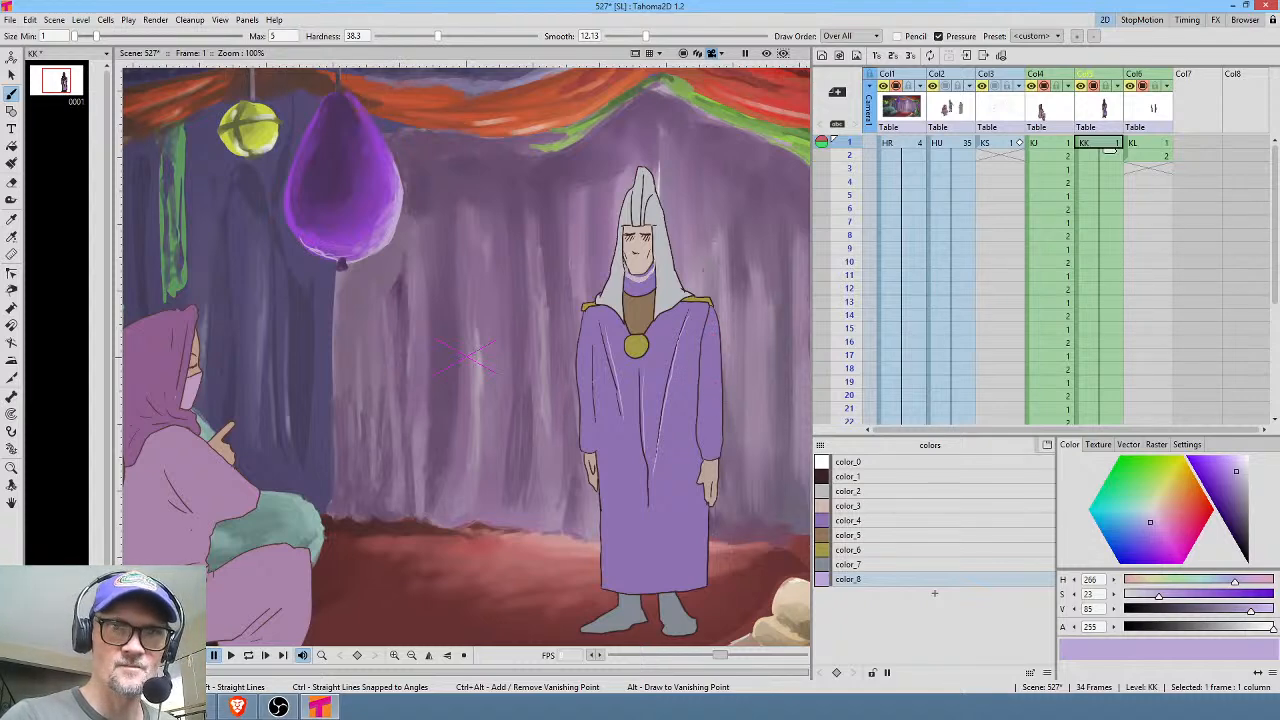
Add a lighter purple style, color_4, to the KL palette from color_2, with saturation 27 and value 80.
{"action": "left_click", "coordinate": [1158, 146]}
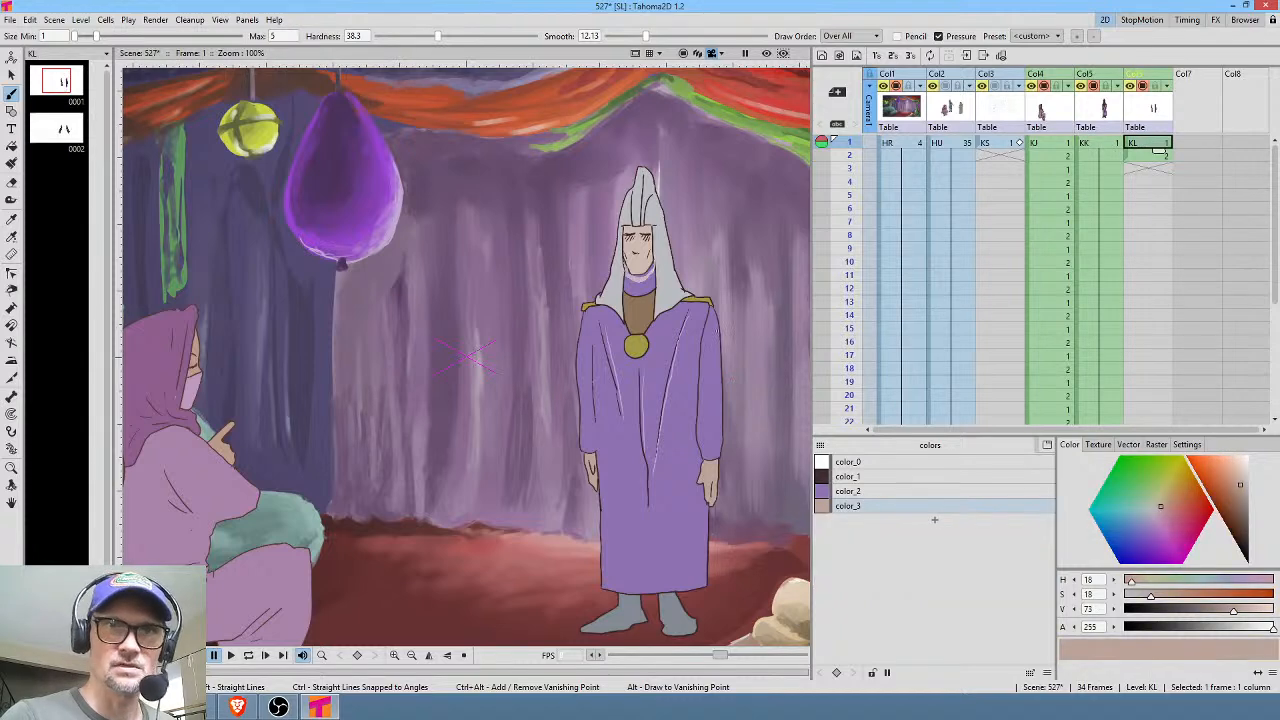
{"action": "left_click", "coordinate": [850, 491]}
{"action": "left_click", "coordinate": [937, 521]}
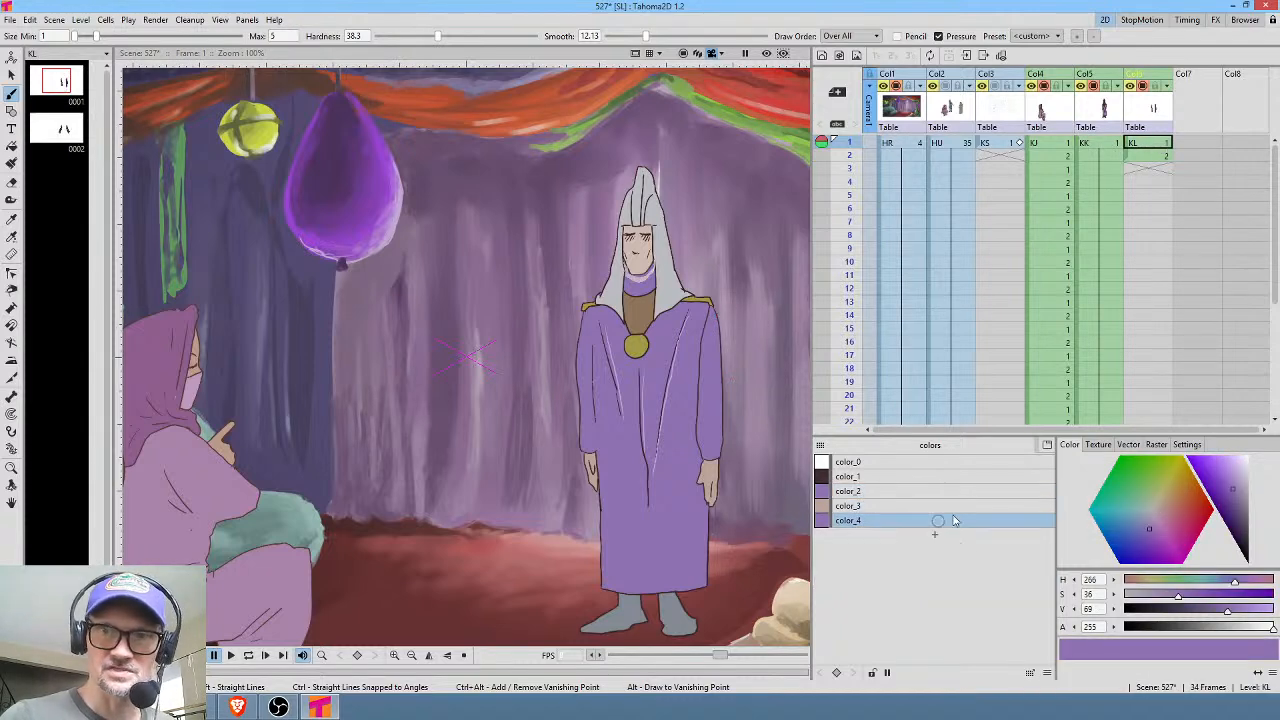
{"action": "left_click_drag", "start_coordinate": [1235, 489], "coordinate": [1234, 477]}
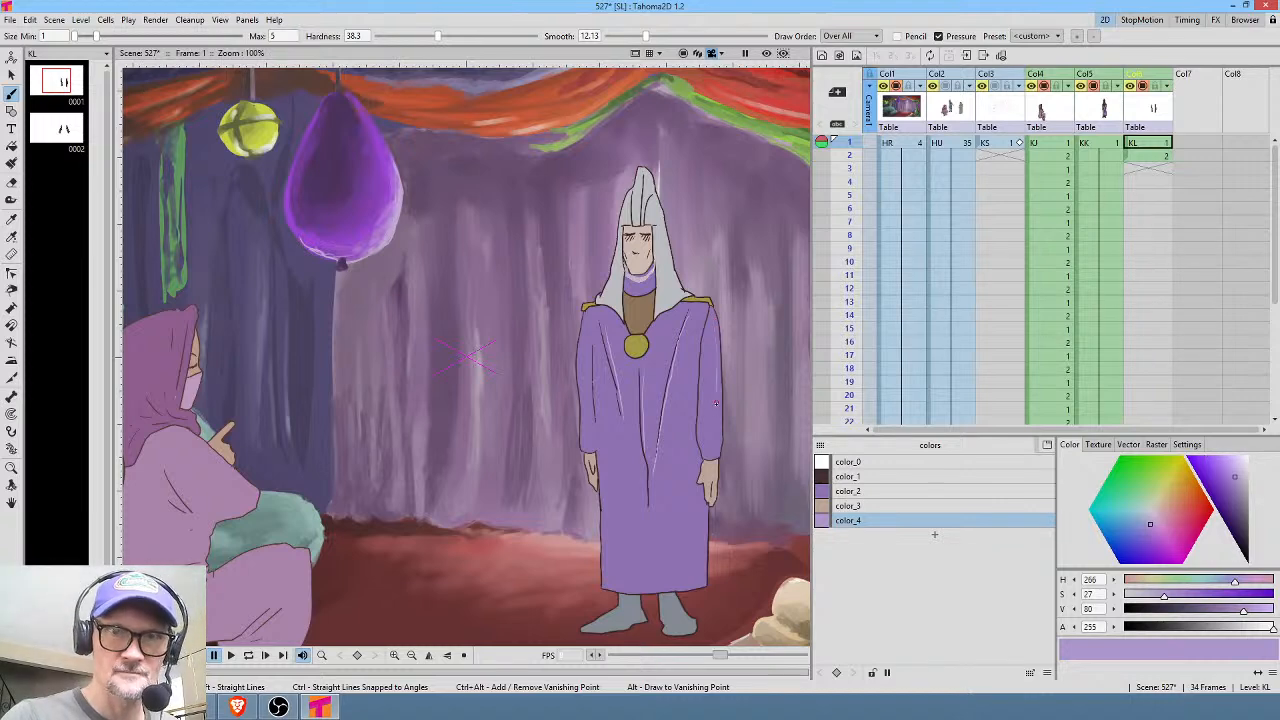
Brush light purple highlights on the sleeves and cuffs in KL frames 1 and 2, and along the robe's hem on KK.
{"action": "left_click", "coordinate": [1150, 156]}
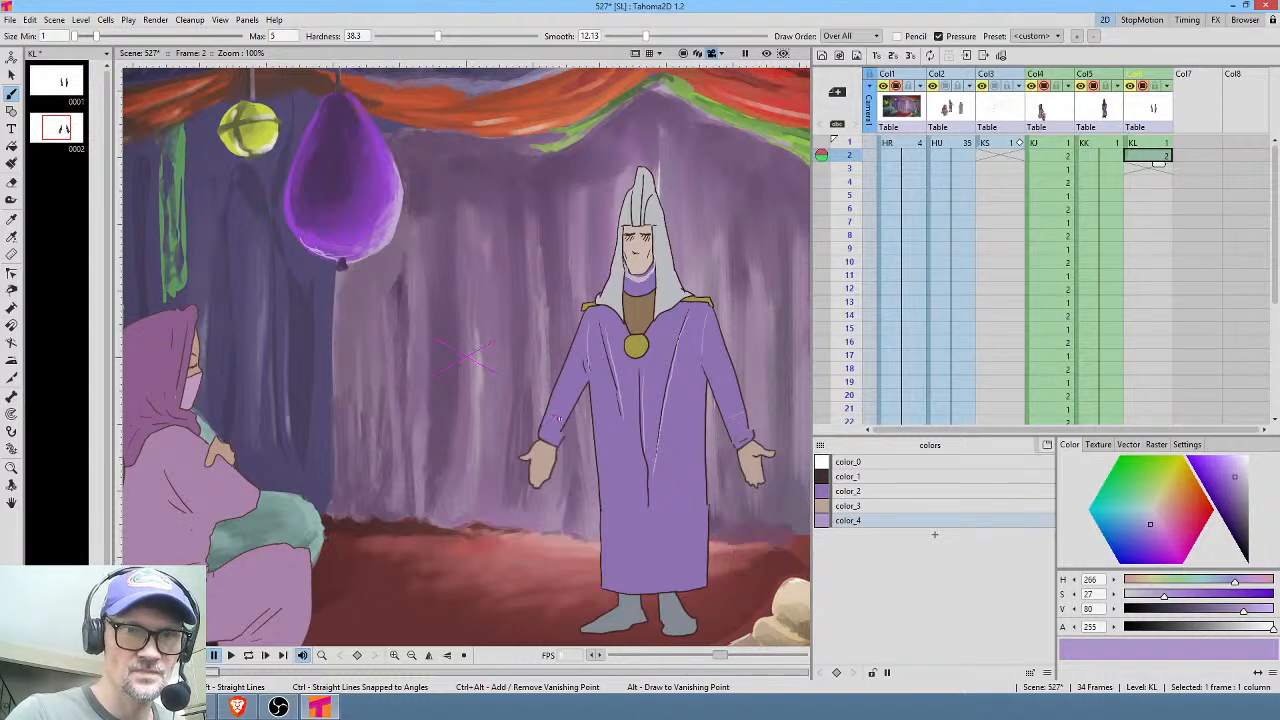
{"action": "key", "text": "comma"}
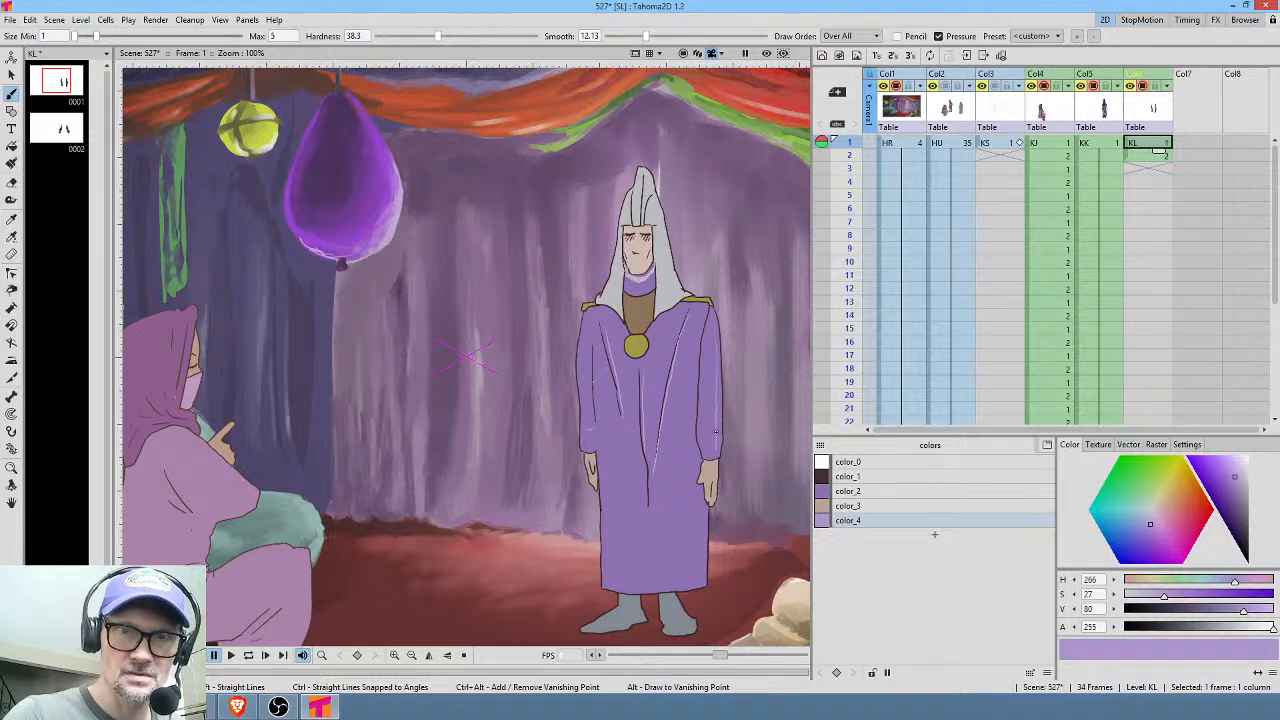
{"action": "middle_click", "coordinate": [737, 465]}
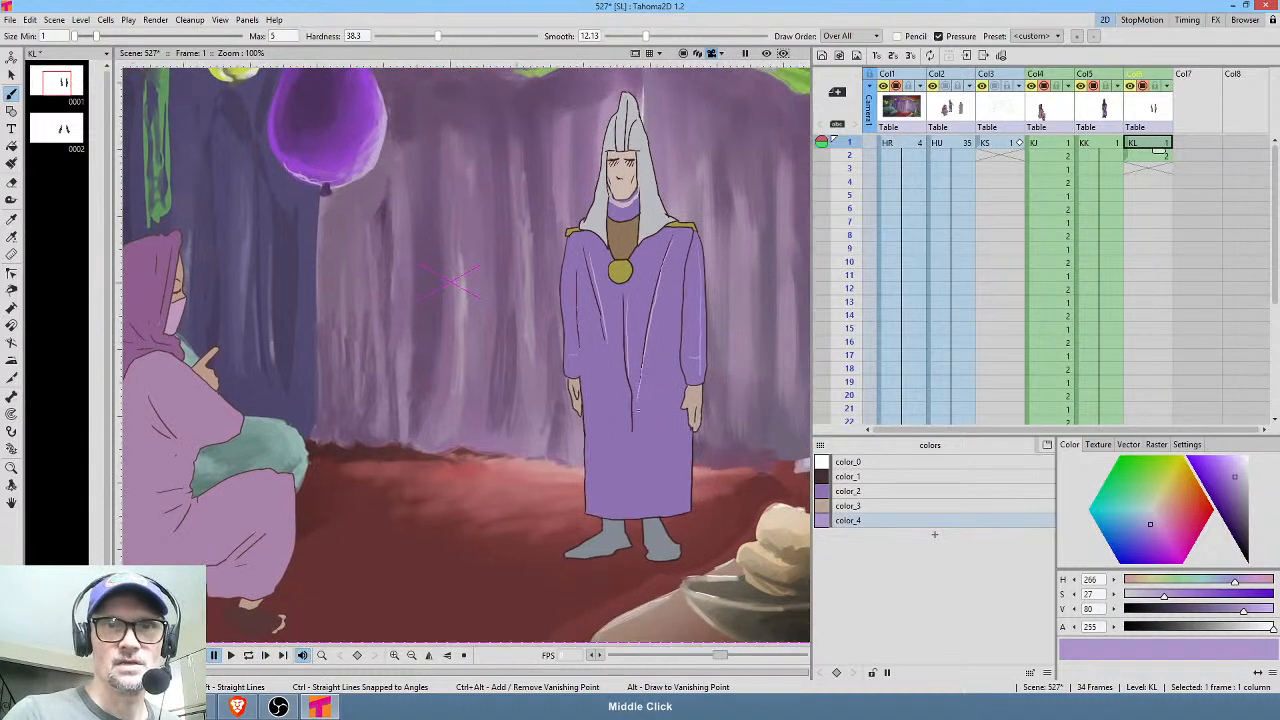
{"action": "left_click", "coordinate": [1107, 147]}
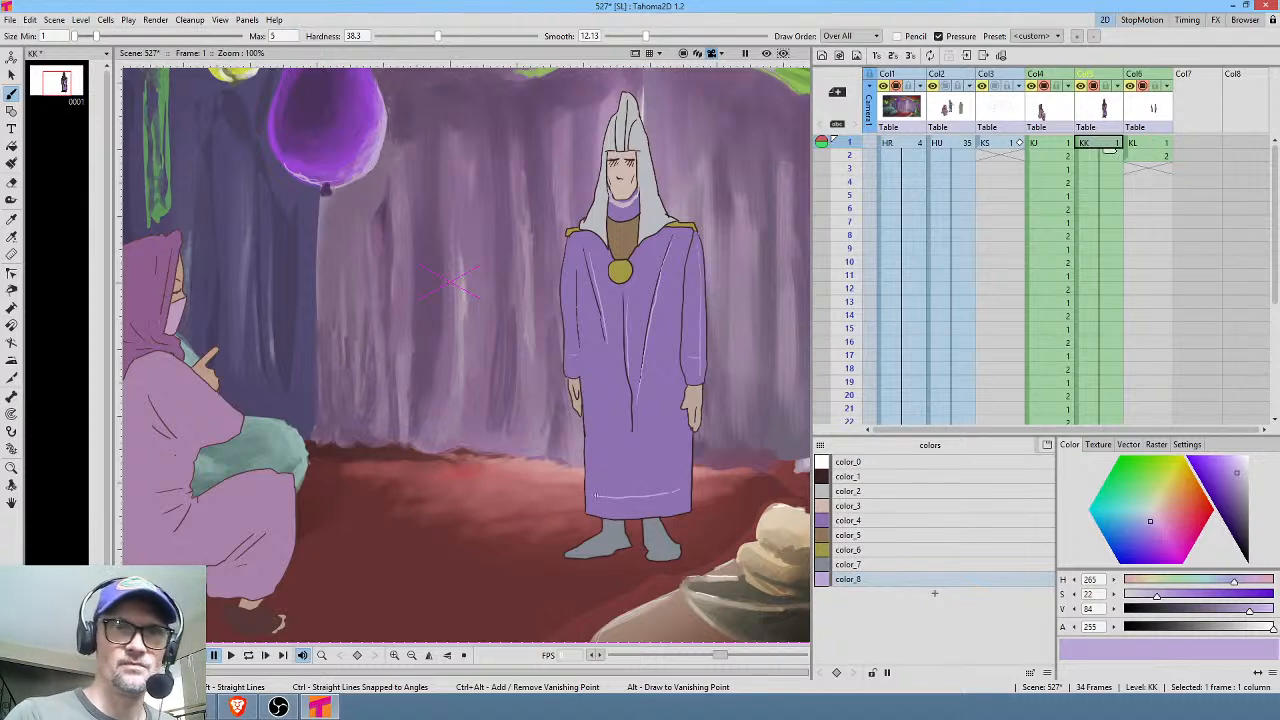
Add a darker purple style, color_9, to the KK palette from color_4, with saturation 40 and value 60.
{"action": "left_click", "coordinate": [866, 522]}
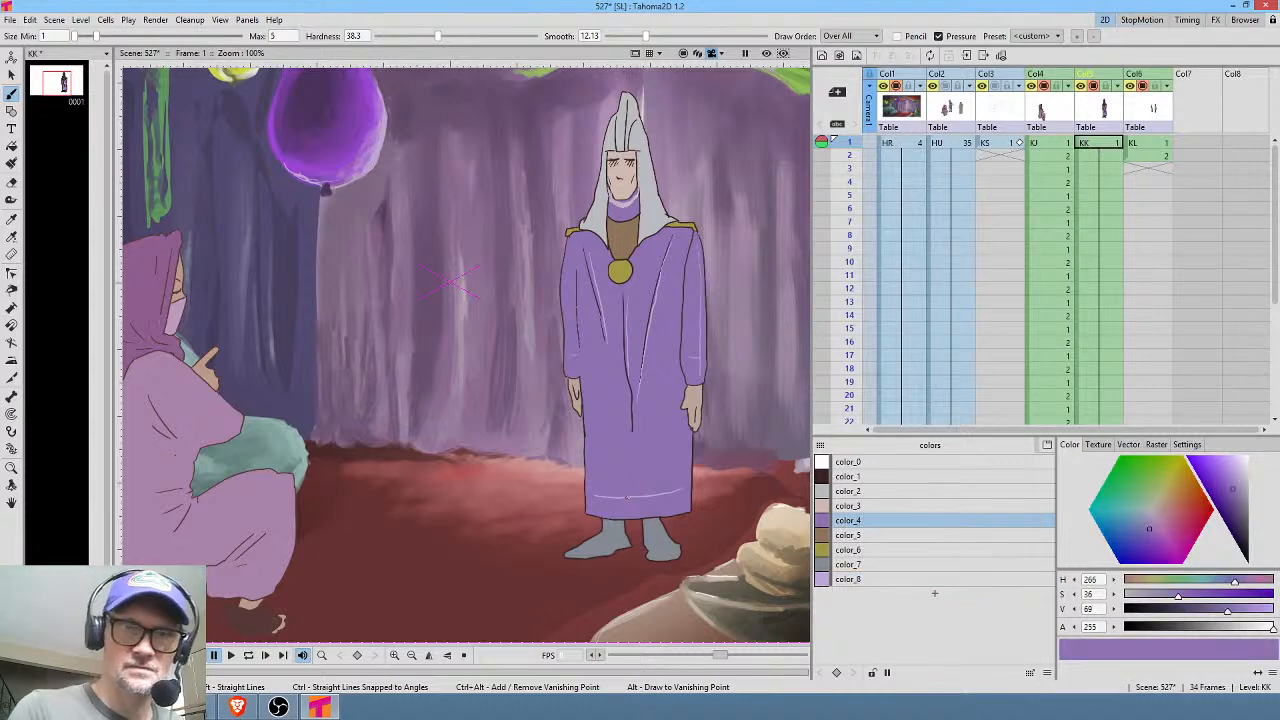
{"action": "left_click", "coordinate": [934, 594]}
{"action": "left_click", "coordinate": [1235, 500]}
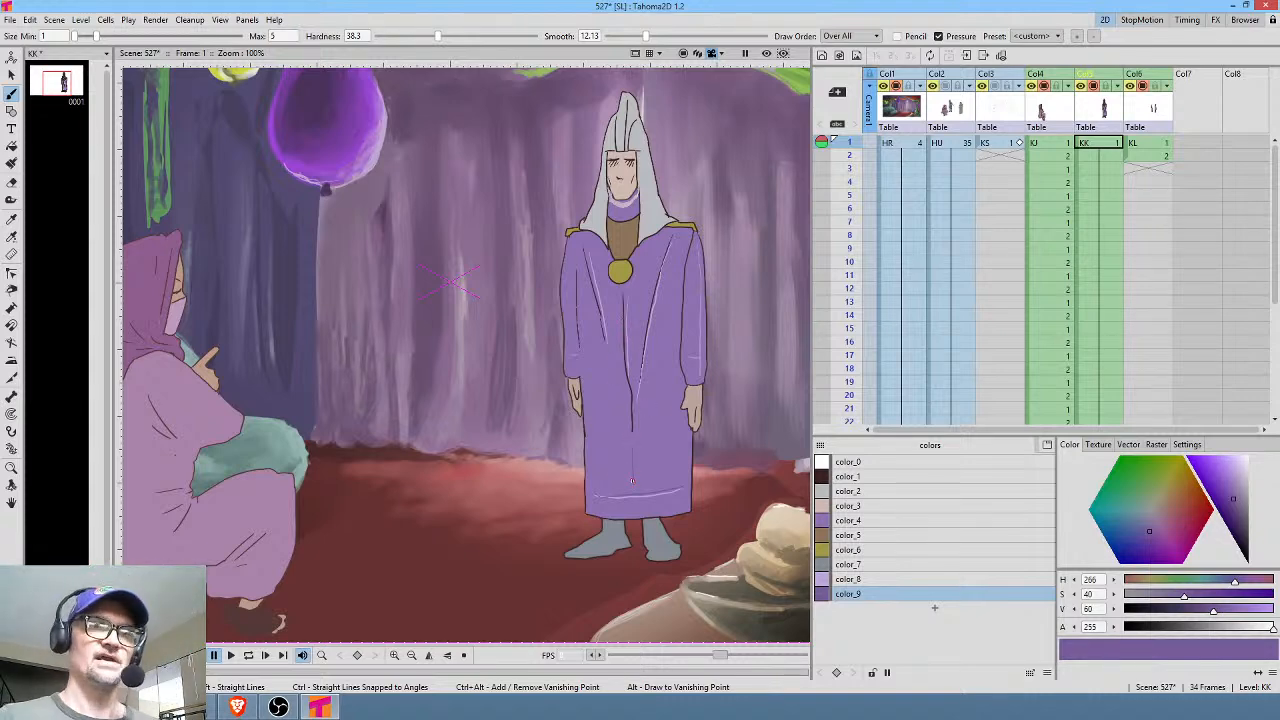
Add a brighter gold style, color_10, to the KK palette from color_6, with saturation 63 and value 73.
{"action": "left_click", "coordinate": [876, 550]}
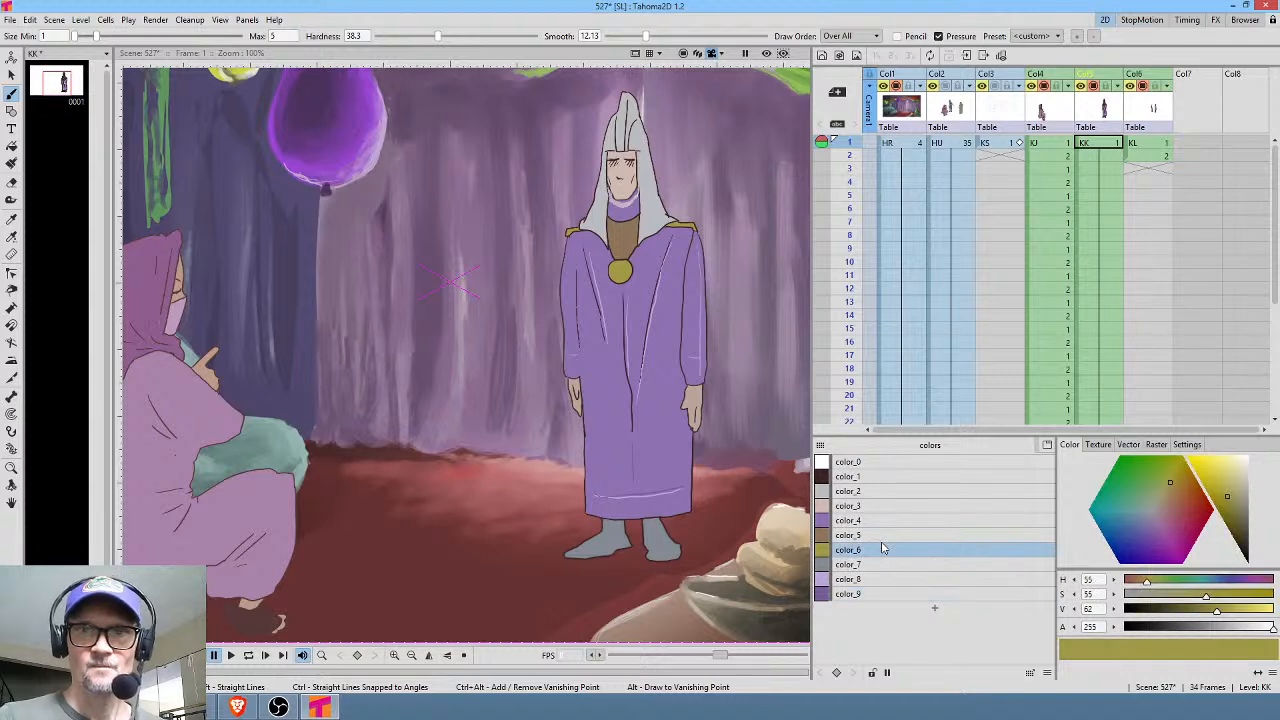
{"action": "left_click", "coordinate": [935, 608]}
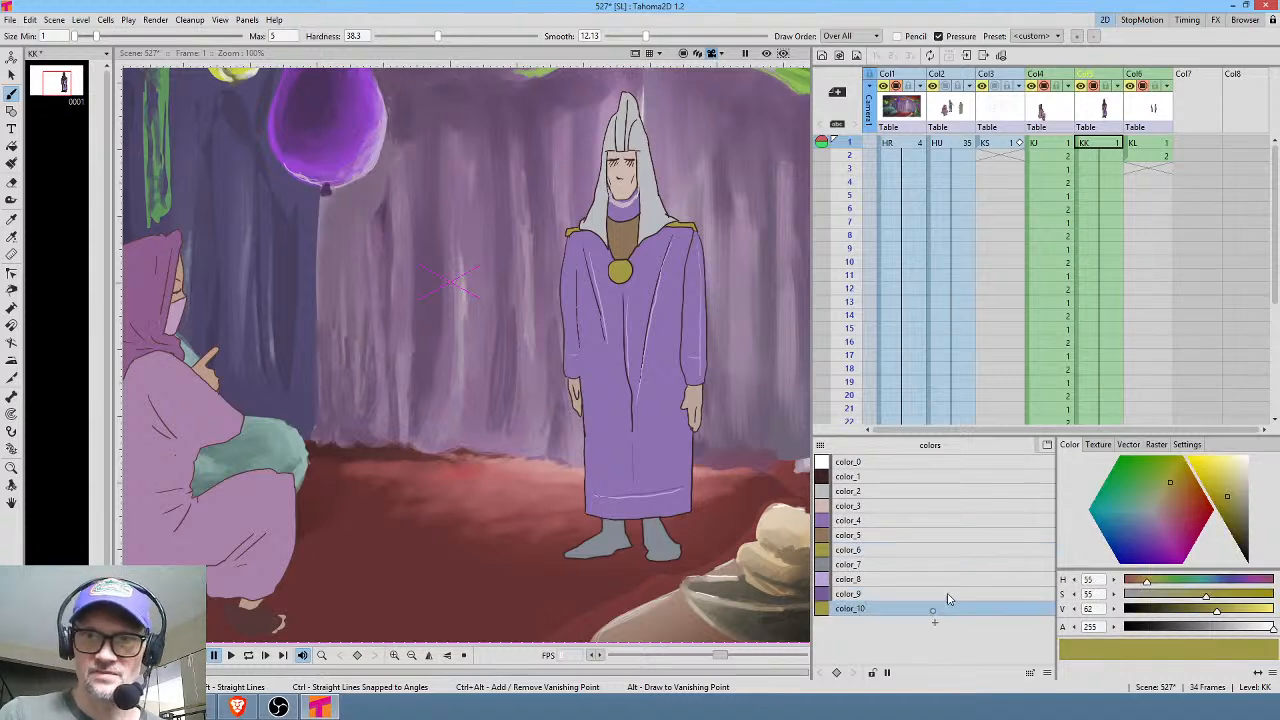
{"action": "left_click", "coordinate": [1229, 488]}
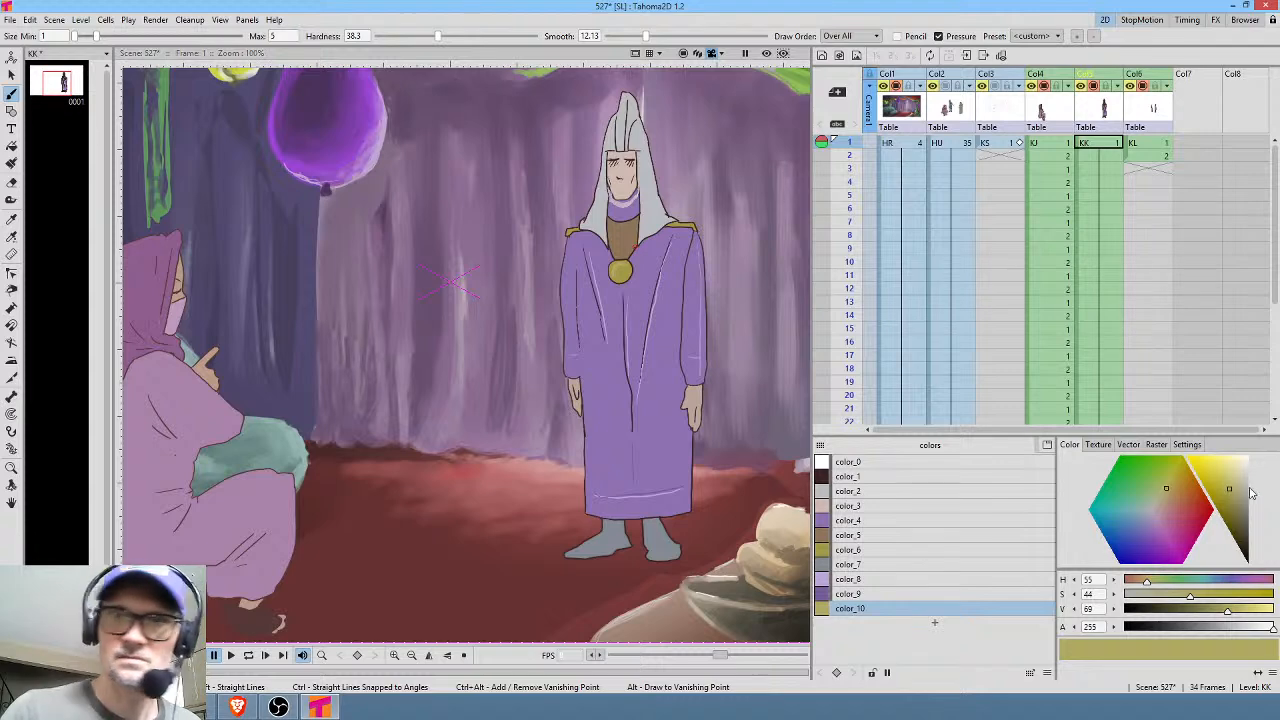
{"action": "left_click_drag", "start_coordinate": [1233, 488], "coordinate": [1220, 487]}
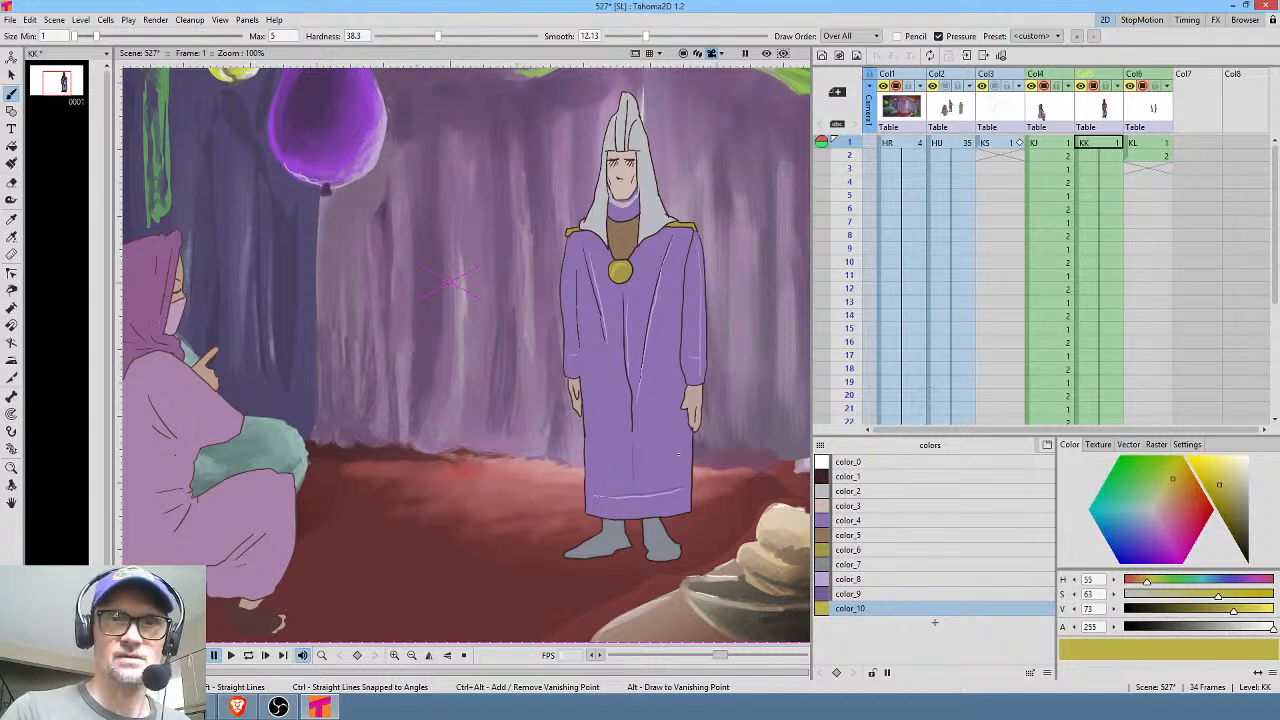
Darken the standing character's grey shoe style, color_7, to value 40.
{"action": "left_click", "coordinate": [872, 565]}
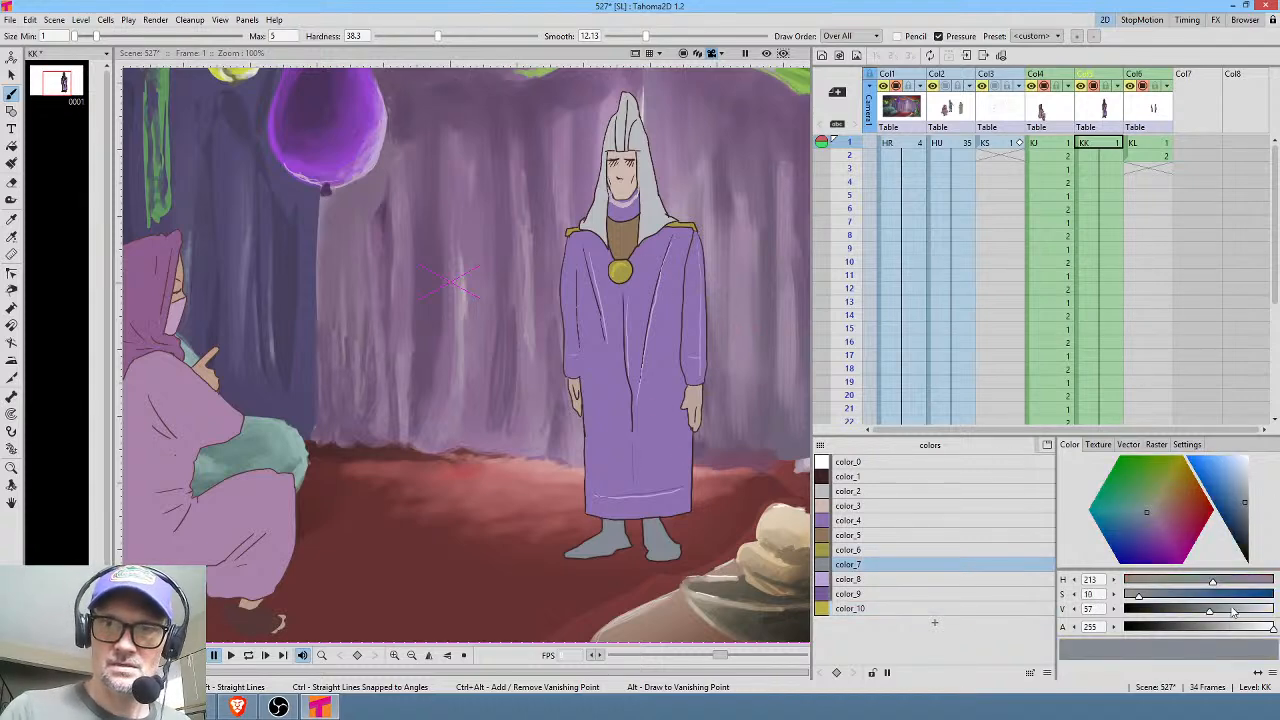
{"action": "left_click_drag", "start_coordinate": [1211, 610], "coordinate": [1186, 622]}
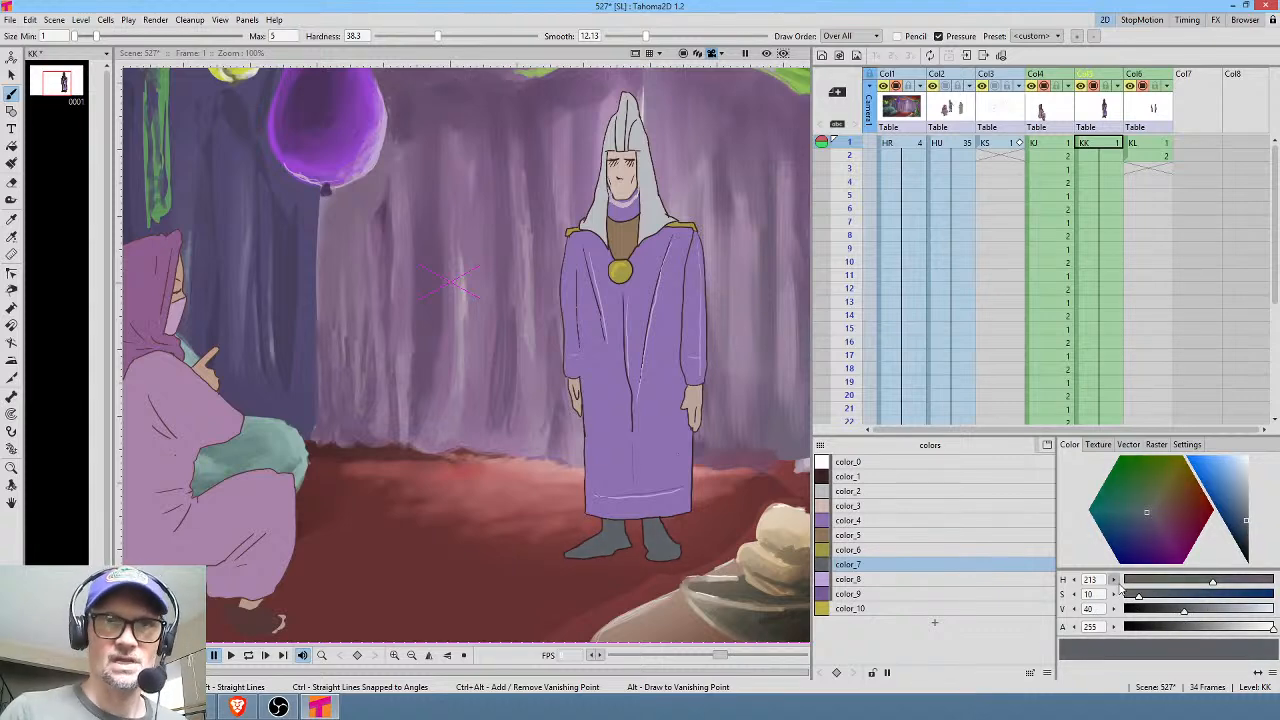
{"action": "scroll", "coordinate": [670, 183], "scroll_direction": "down", "scroll_amount": 2}
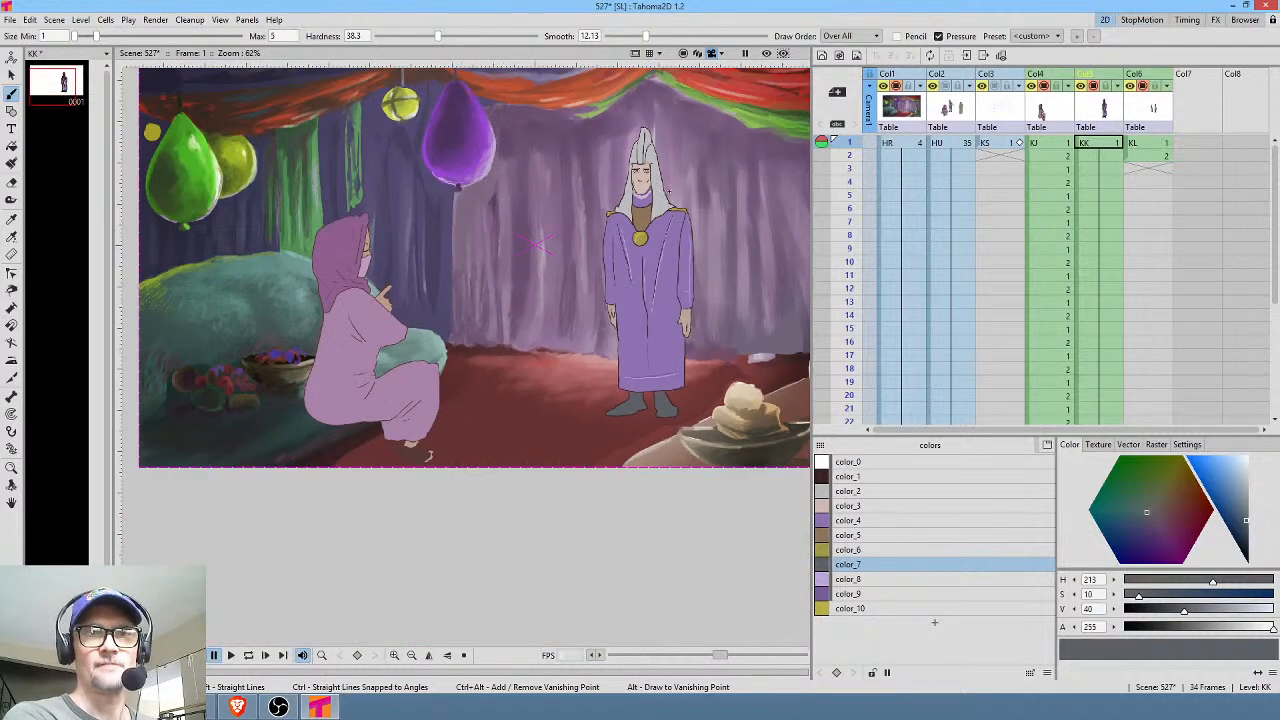
Hold KL drawing 1 through frame 10 and drawing 2 from frame 11 through frame 34, and preview the playback.
{"action": "left_click", "coordinate": [1157, 146]}
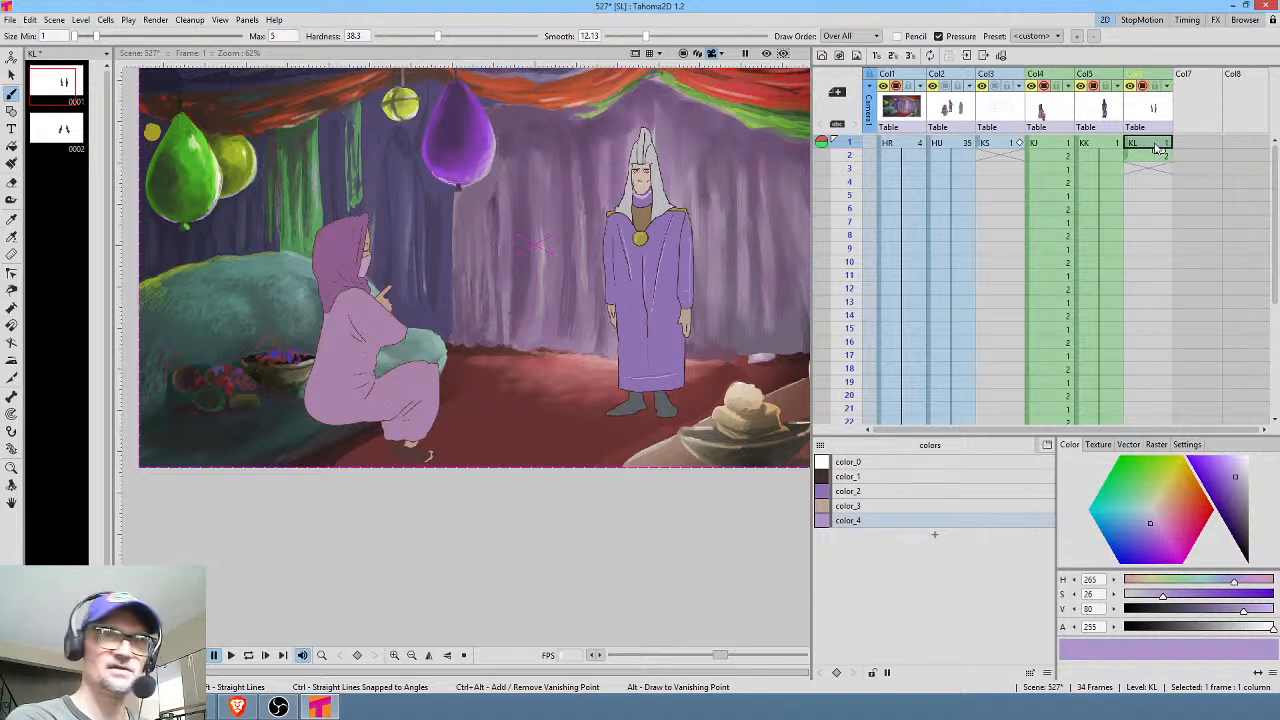
{"action": "key", "text": "l"}
{"action": "key", "text": "l"}
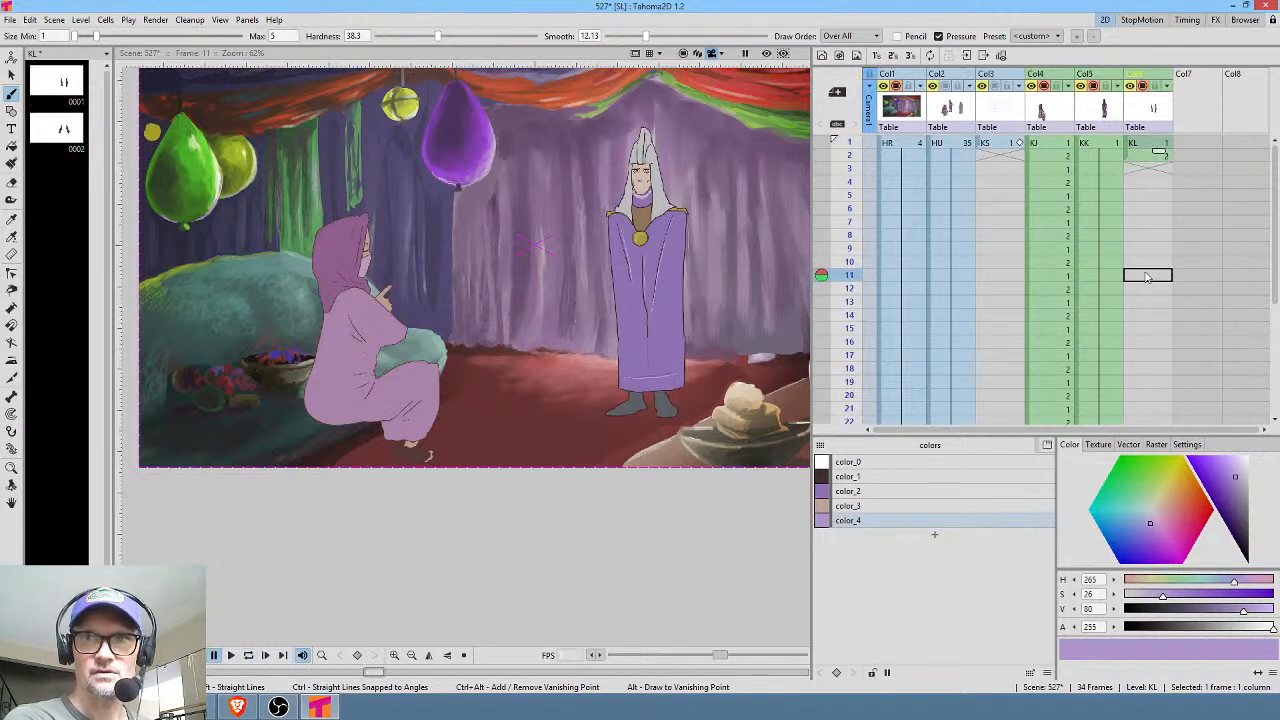
{"action": "left_click", "coordinate": [1152, 145]}
{"action": "mouse_move", "coordinate": [1160, 167]}
{"action": "left_mouse_down"}
{"action": "mouse_move", "coordinate": [1160, 425]}
{"action": "mouse_move", "coordinate": [1163, 244]}
{"action": "left_mouse_up"}
{"action": "scroll", "coordinate": [1161, 247], "scroll_direction": "up", "scroll_amount": 5}
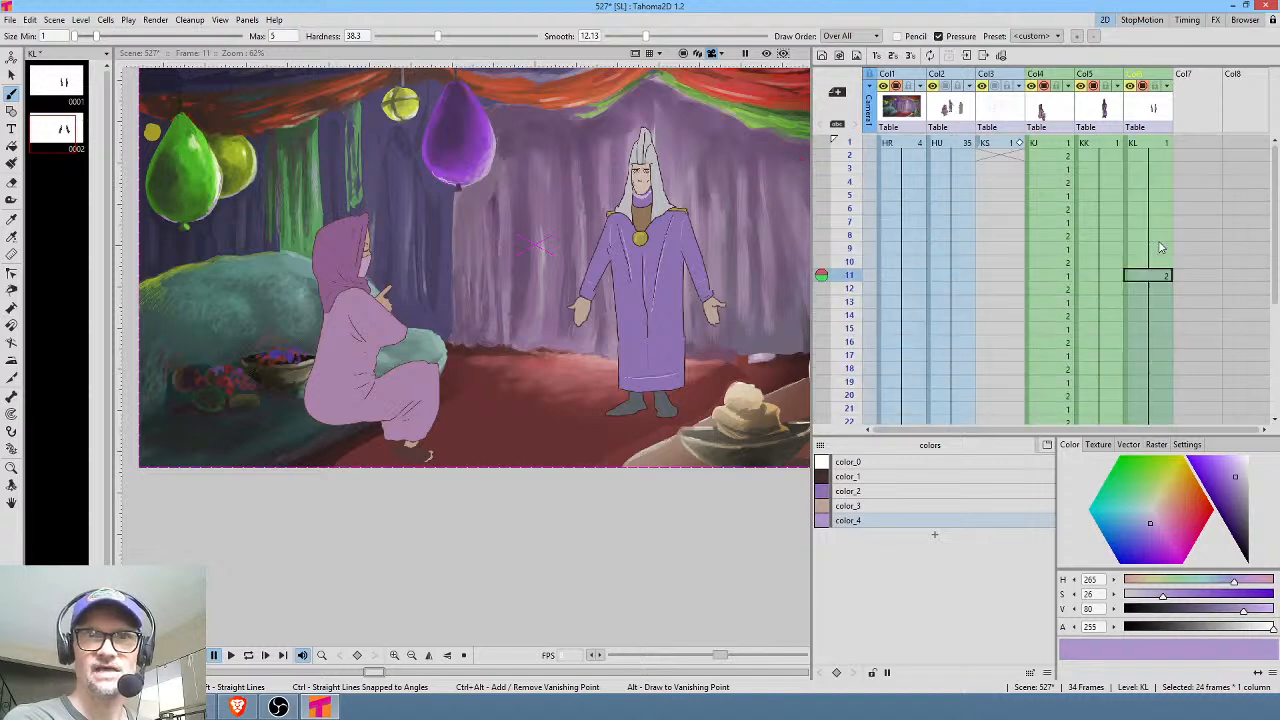
{"action": "left_click", "coordinate": [1150, 144]}
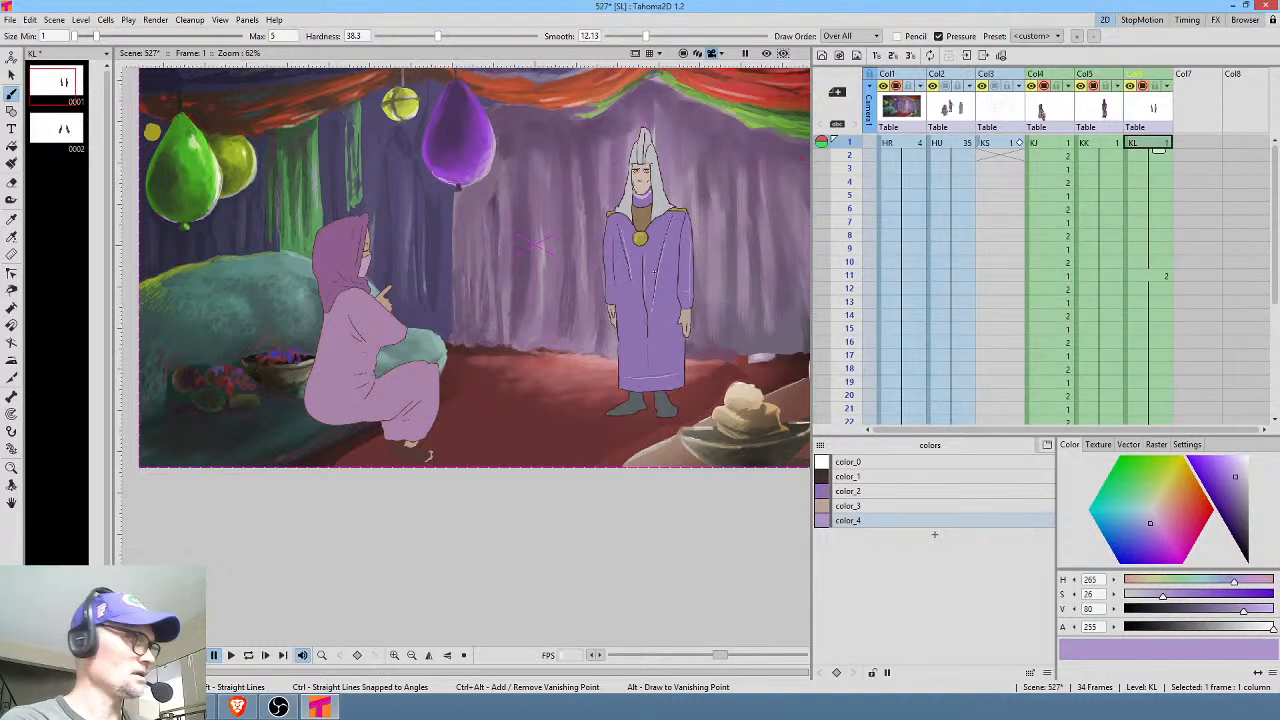
{"action": "key", "text": "p"}
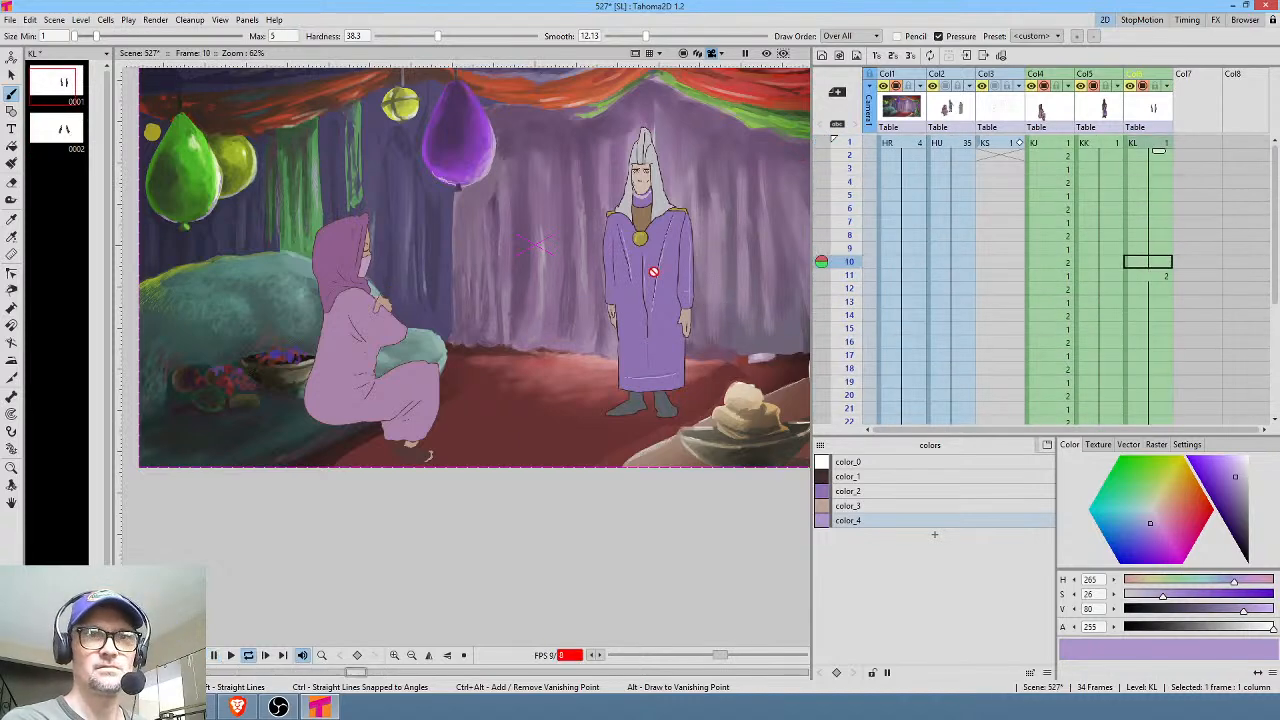
Paint a small open black mouth on the standing character in frame 1 of an empty column and hold it through frame 4.
{"action": "left_click", "coordinate": [1195, 144]}
{"action": "scroll", "coordinate": [650, 165], "scroll_direction": "up", "scroll_amount": 4}
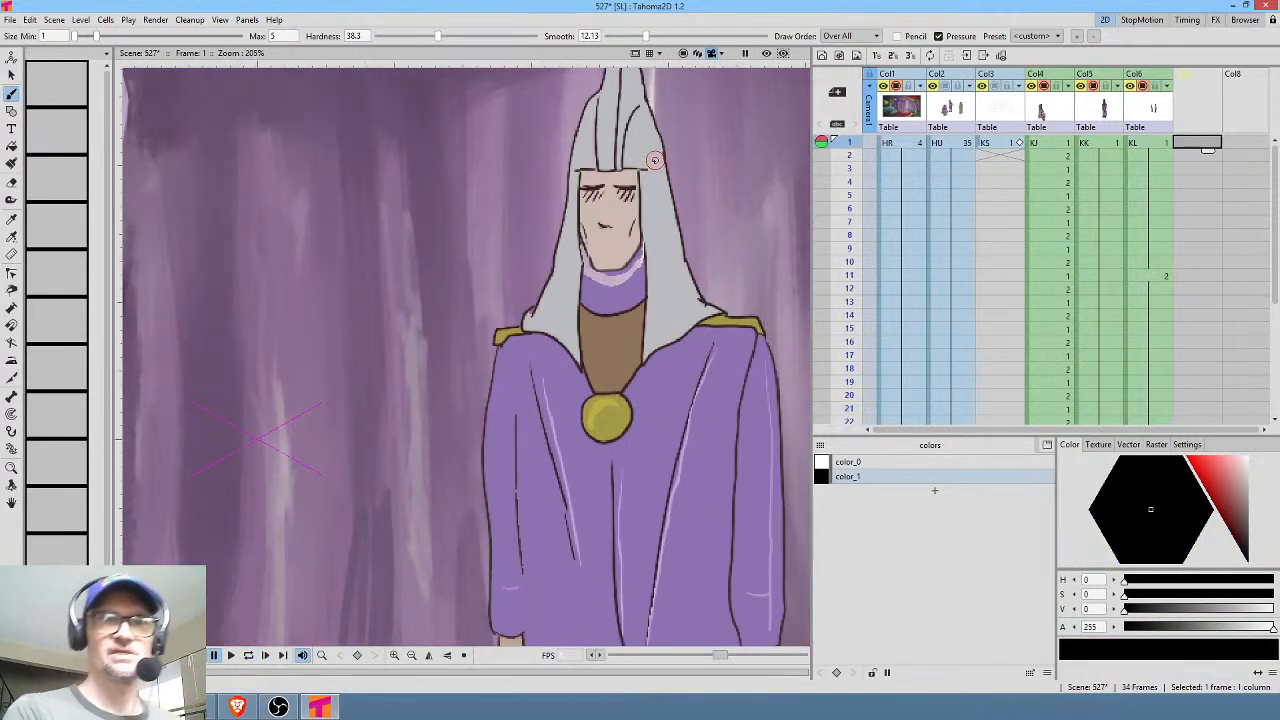
{"action": "left_click", "coordinate": [613, 247]}
{"action": "mouse_move", "coordinate": [613, 247]}
{"action": "left_mouse_down"}
{"action": "mouse_move", "coordinate": [598, 253]}
{"action": "mouse_move", "coordinate": [620, 253]}
{"action": "left_mouse_up"}
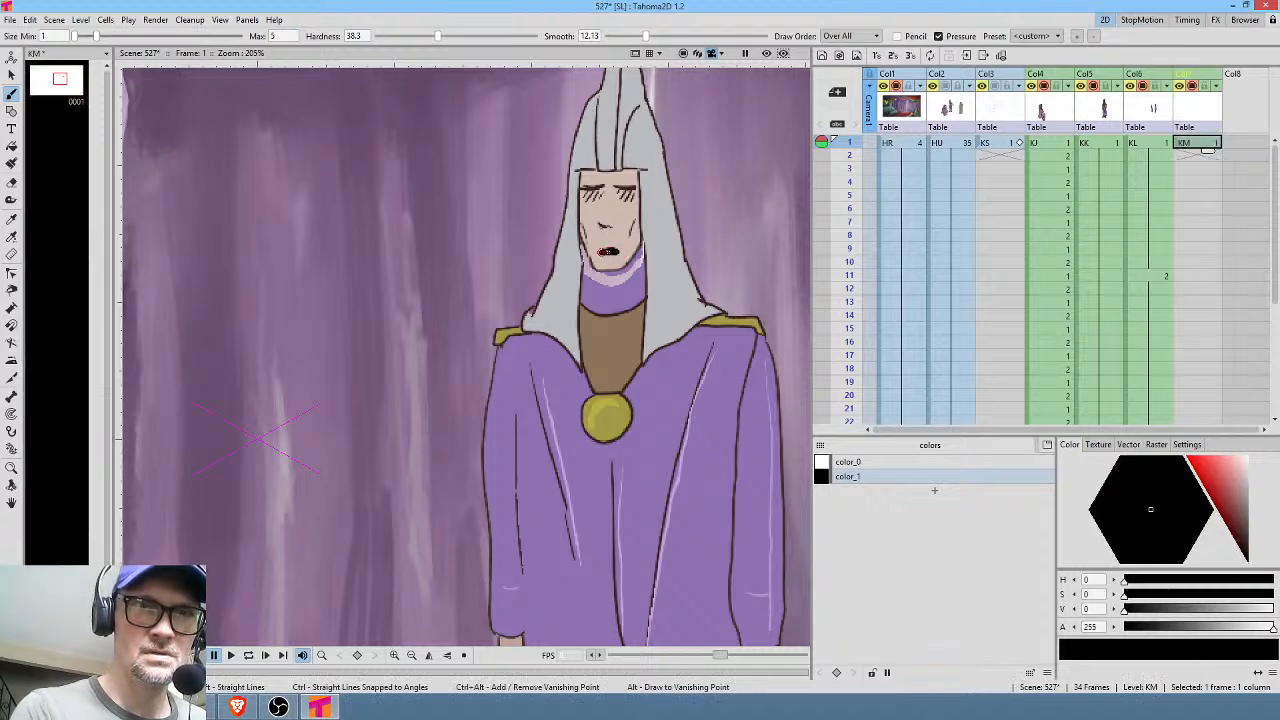
{"action": "key", "text": "ctrl+z"}
{"action": "left_click_drag", "start_coordinate": [1210, 150], "coordinate": [1208, 198]}
Draw a wider open mouth in black on KM at frame 6 and fill its inside.
{"action": "left_click", "coordinate": [1208, 208]}
{"action": "left_click_drag", "start_coordinate": [599, 251], "coordinate": [620, 250]}
{"action": "key", "text": "f"}
{"action": "left_click", "coordinate": [612, 251]}
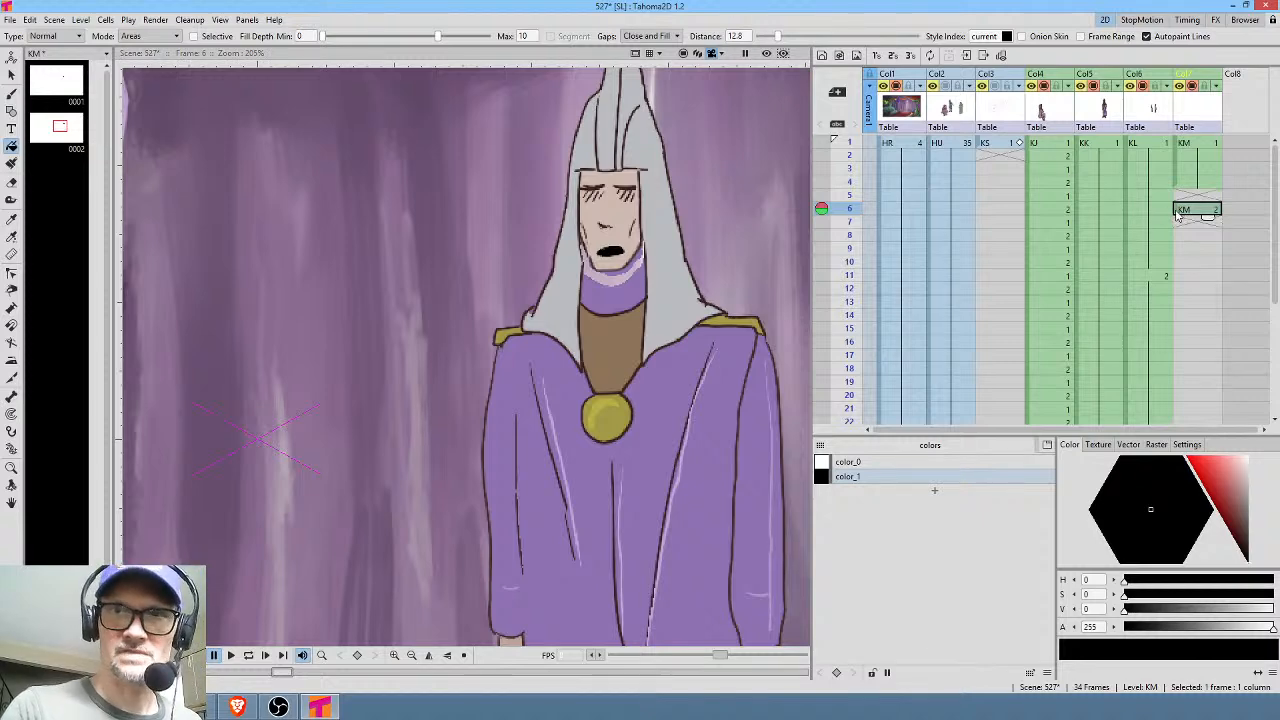
Move KM drawing 2 up to frame 5 and hold it through frame 8.
{"action": "left_click", "coordinate": [1243, 222]}
{"action": "left_click", "coordinate": [1192, 211]}
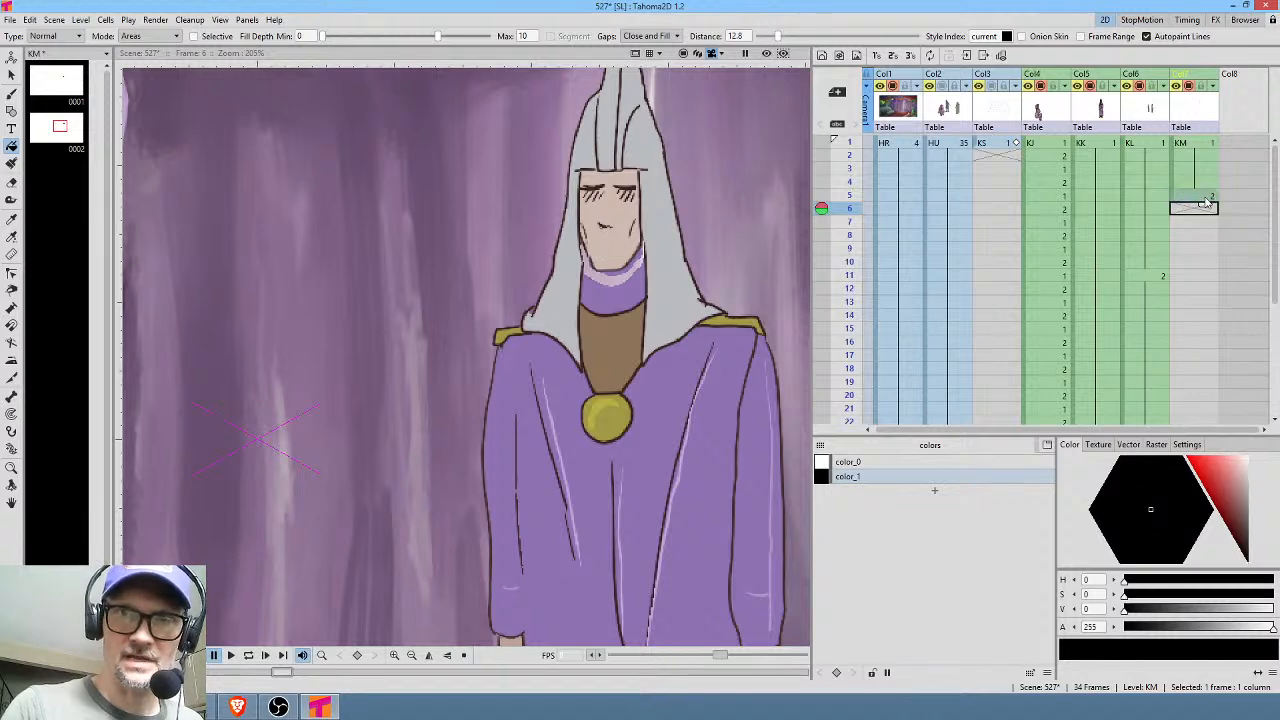
{"action": "left_click", "coordinate": [1204, 195]}
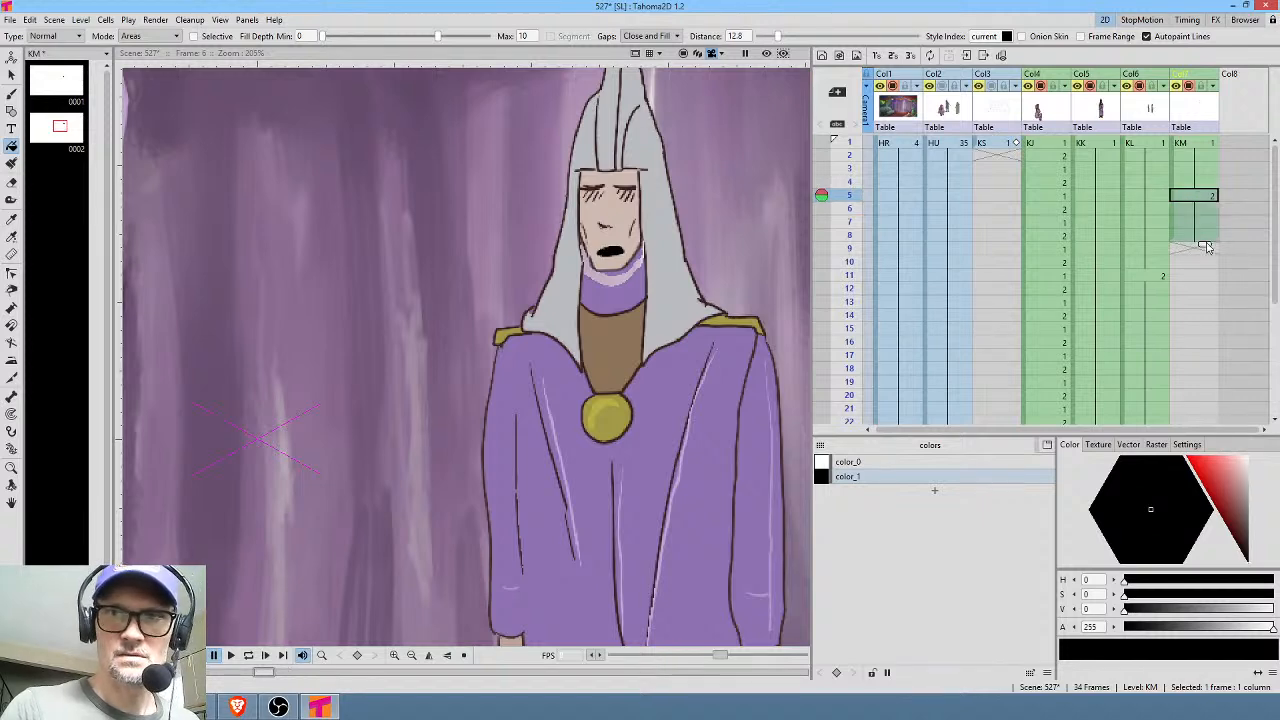
Brush a thin, slanted closed mouth on KM at frame 9 and hold it through frame 10.
{"action": "left_click", "coordinate": [1196, 249]}
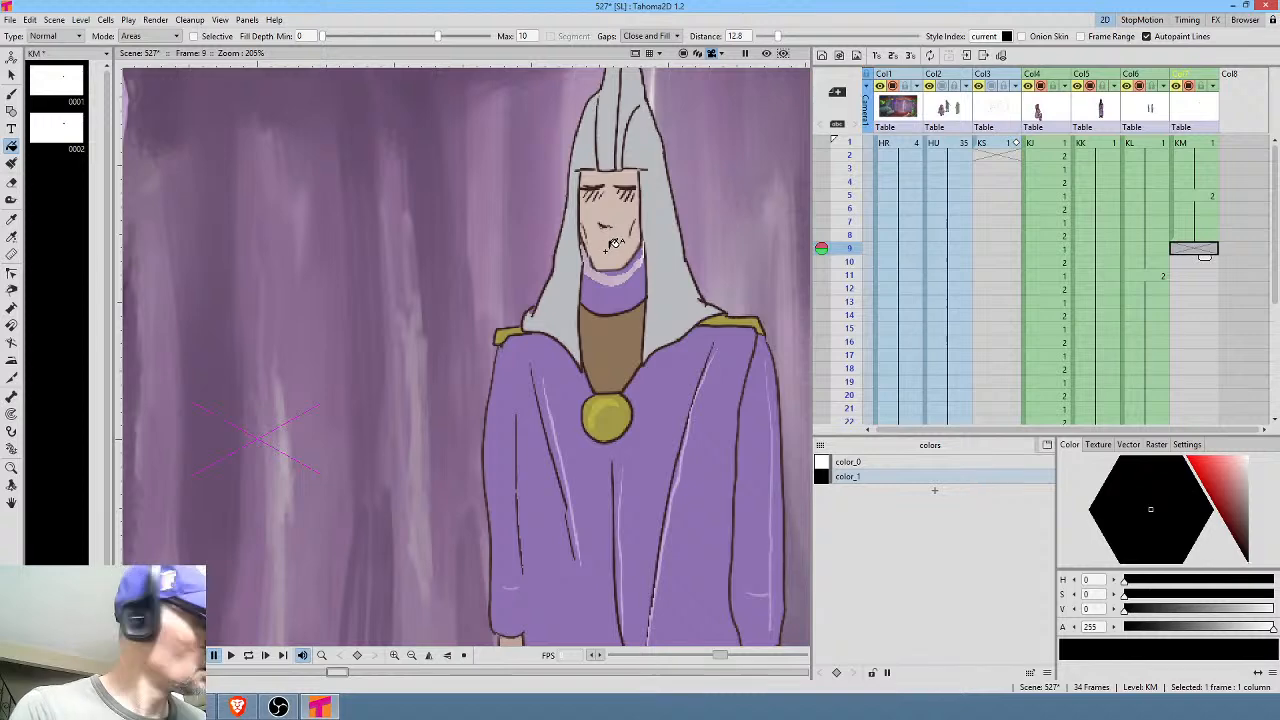
{"action": "key", "text": "b"}
{"action": "left_click_drag", "start_coordinate": [603, 254], "coordinate": [617, 252]}
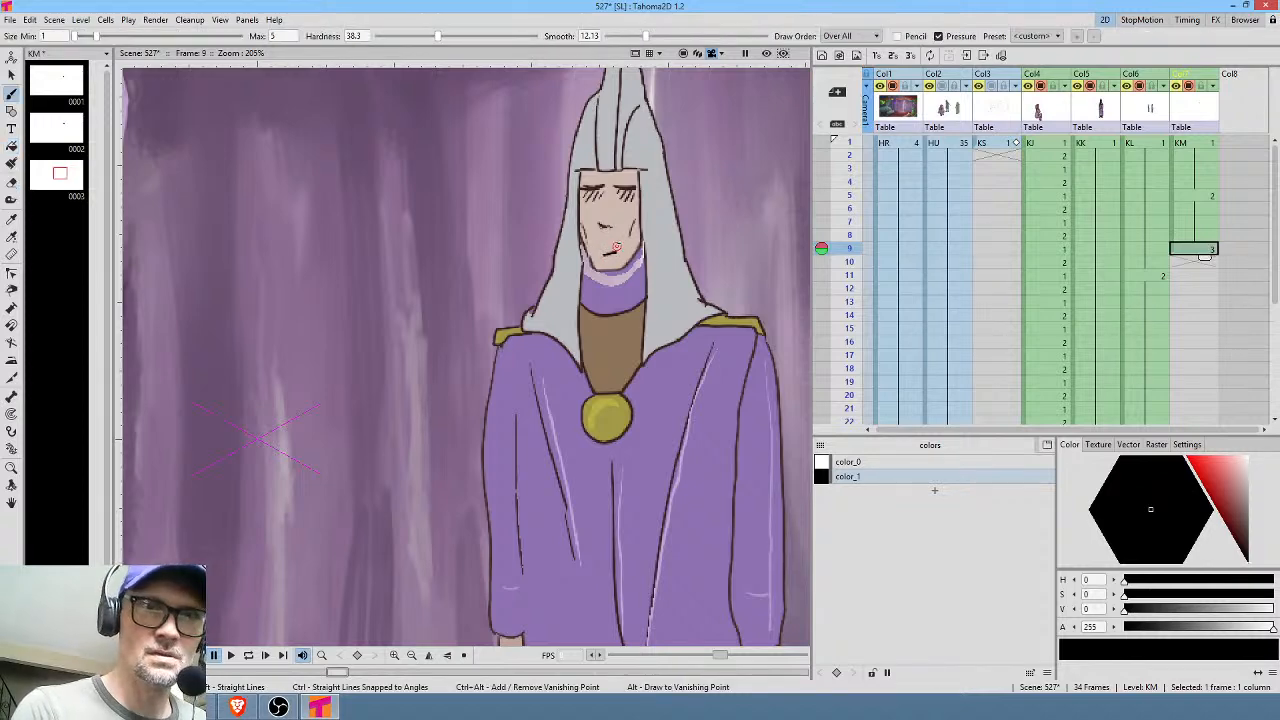
{"action": "mouse_move", "coordinate": [1127, 324]}
{"action": "left_mouse_down"}
{"action": "mouse_move", "coordinate": [1086, 289]}
{"action": "mouse_move", "coordinate": [1061, 241]}
{"action": "left_mouse_up"}
{"action": "mouse_move", "coordinate": [1140, 176]}
{"action": "left_mouse_down"}
{"action": "mouse_move", "coordinate": [1142, 193]}
{"action": "mouse_move", "coordinate": [1162, 167]}
{"action": "left_mouse_up"}
Place mouth drawings 1 and 2 in KM from frame 11 and reframe them to hold two frames each.
{"action": "left_click", "coordinate": [52, 84]}
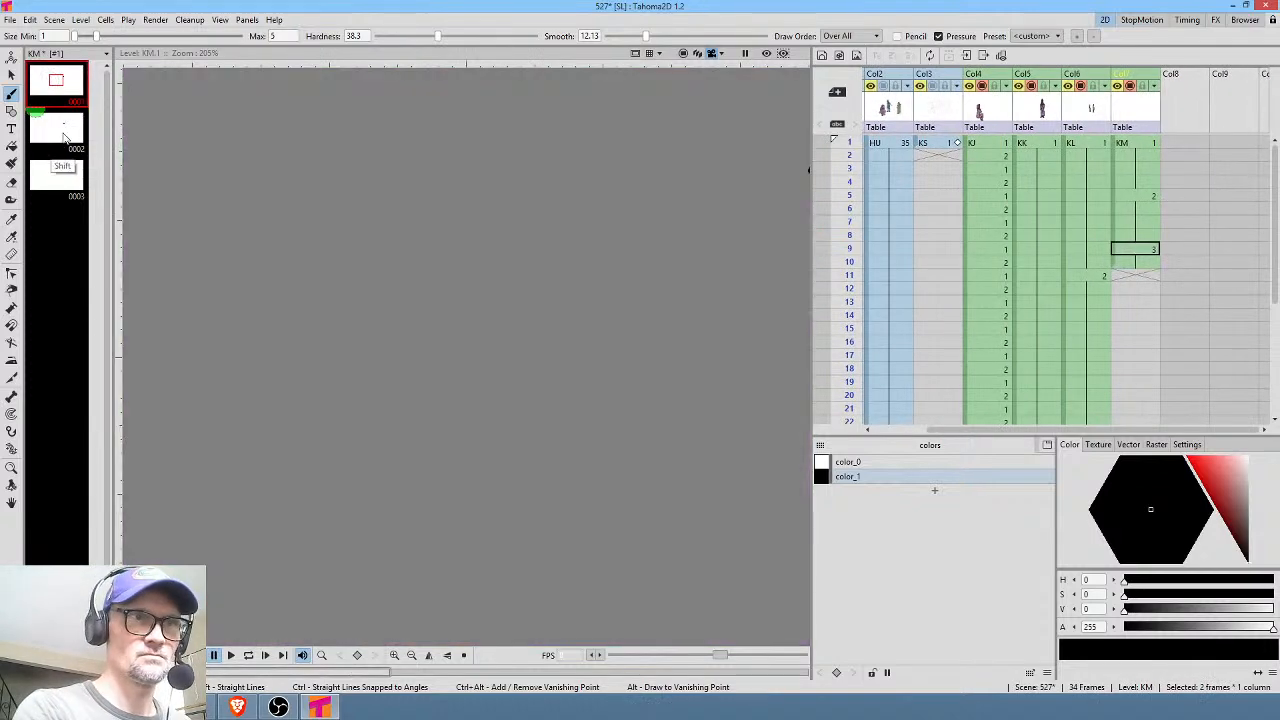
{"action": "mouse_move", "coordinate": [52, 84]}
{"action": "left_mouse_down"}
{"action": "mouse_move", "coordinate": [1100, 226]}
{"action": "mouse_move", "coordinate": [1120, 278]}
{"action": "left_mouse_up"}
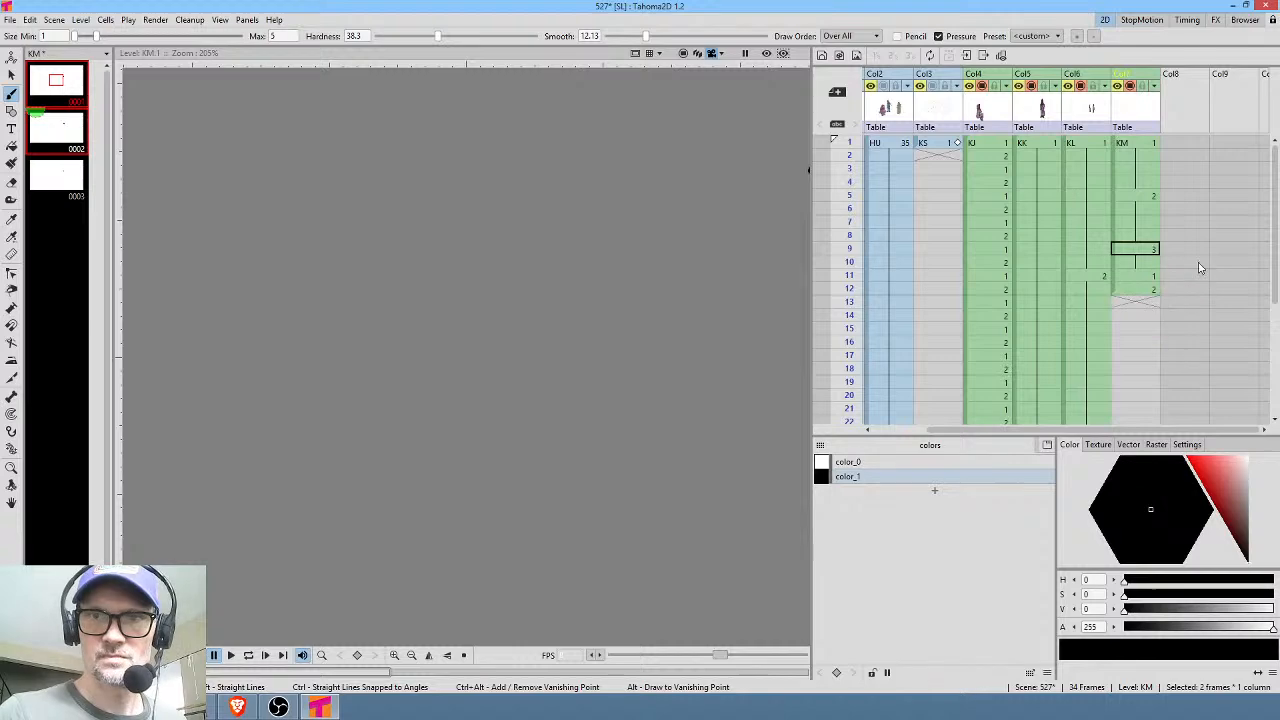
{"action": "left_click", "coordinate": [1148, 280]}
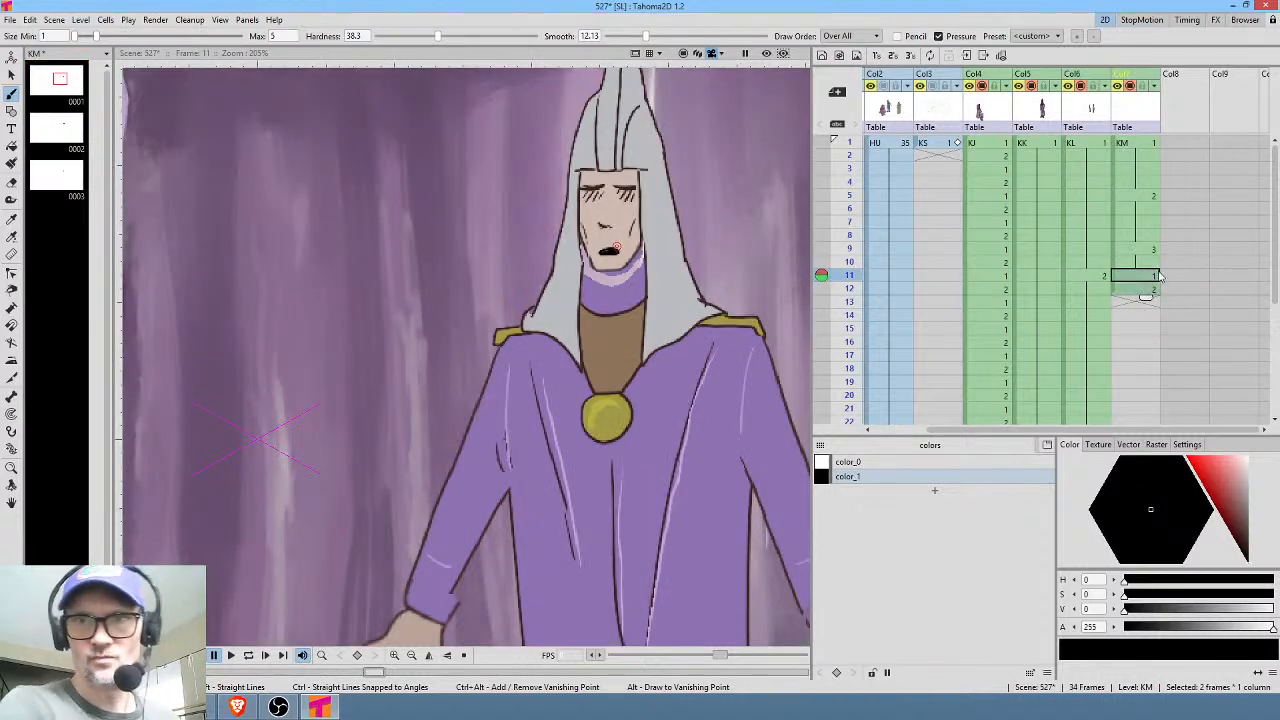
{"action": "right_click", "coordinate": [1150, 278]}
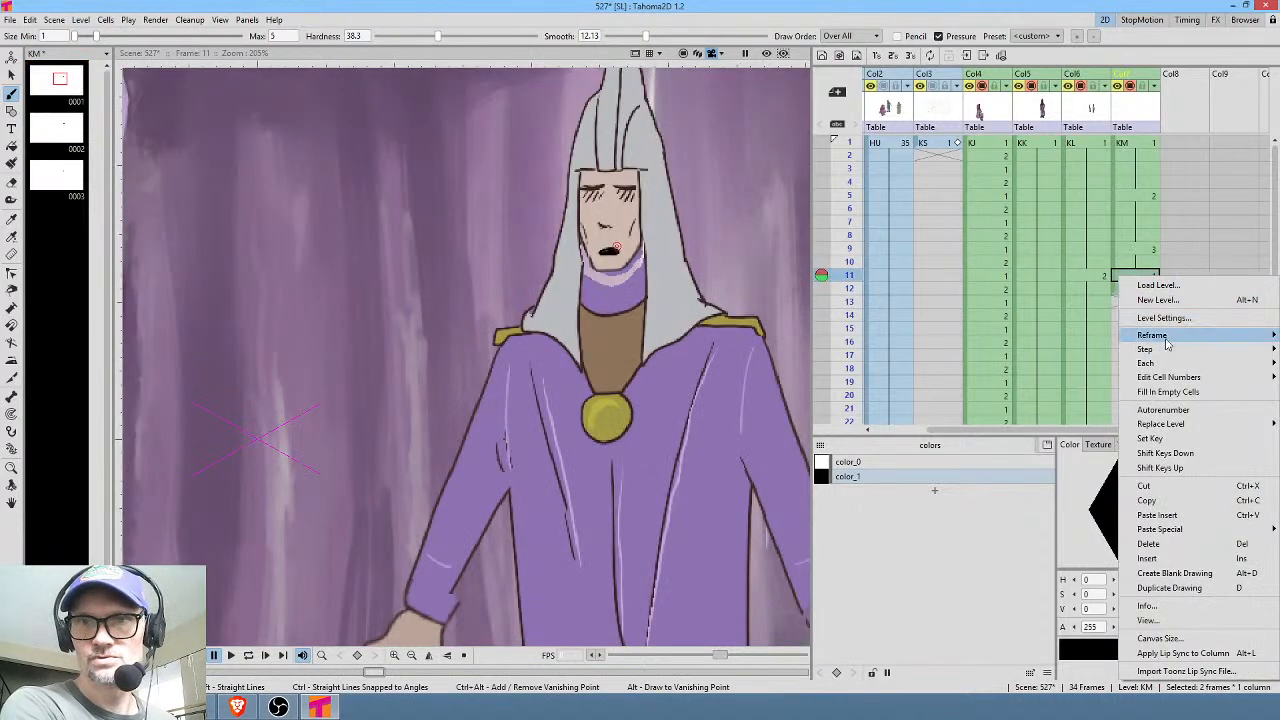
{"action": "mouse_move", "coordinate": [1163, 337]}
{"action": "left_click", "coordinate": [1054, 353]}
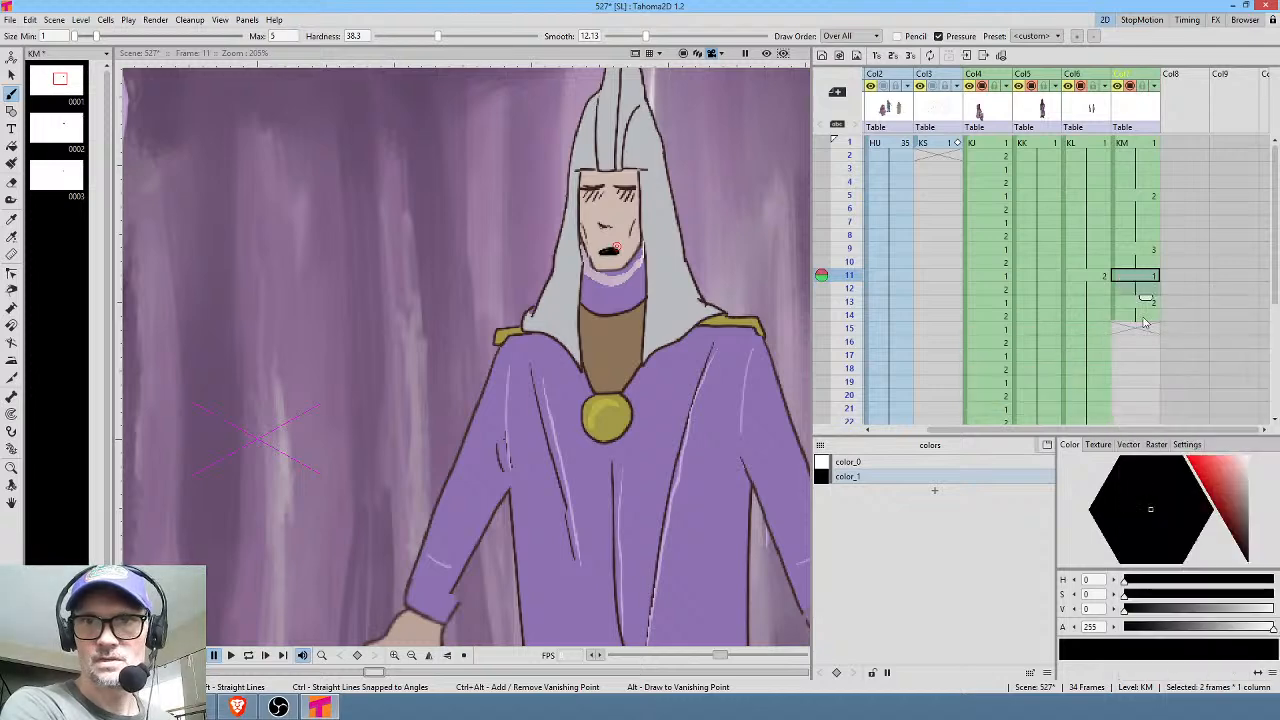
Copy the mouth cycle in KM frames 11 to 14 and paste it into frames 15 to 18.
{"action": "left_click", "coordinate": [1145, 320], "text": "shift"}
{"action": "key", "text": "ctrl+c"}
{"action": "key", "text": "ctrl+v"}
Copy the mouth cycle in KM frames 11 to 18 and paste it into frames 19 to 26.
{"action": "left_click", "coordinate": [1152, 264]}
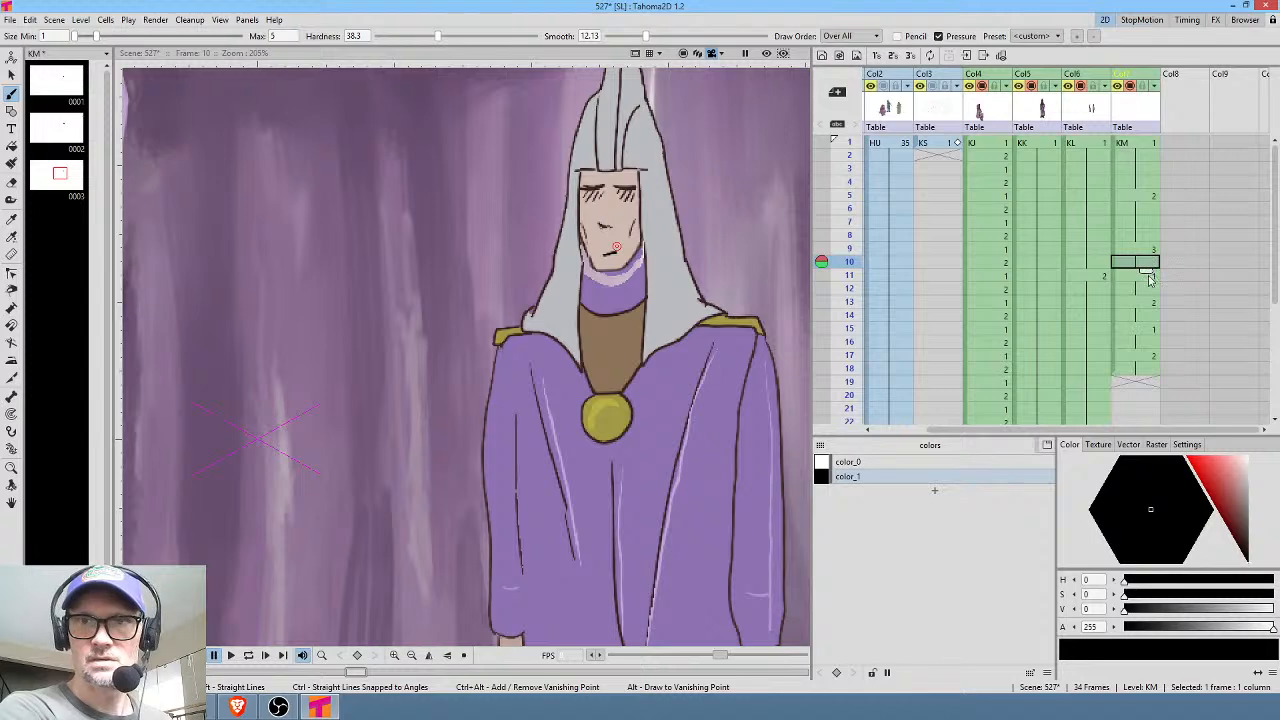
{"action": "scroll", "coordinate": [1150, 295], "scroll_direction": "down", "scroll_amount": 2}
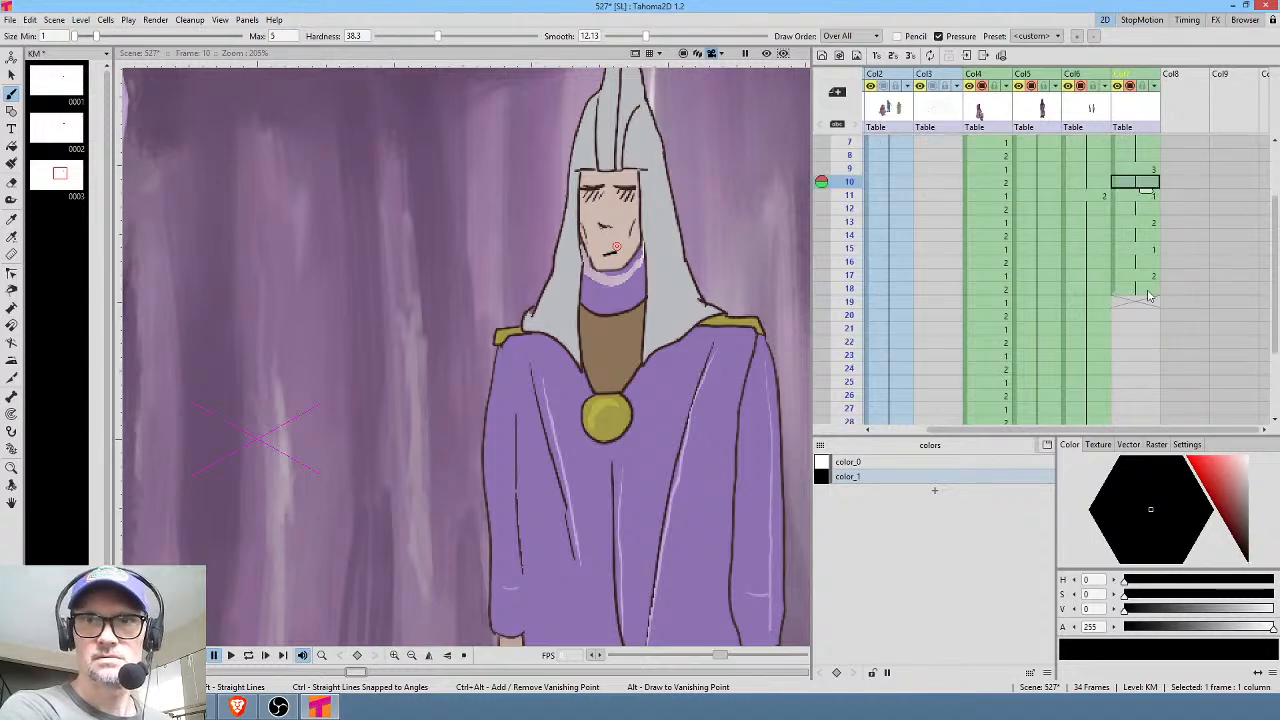
{"action": "left_click", "coordinate": [1147, 290]}
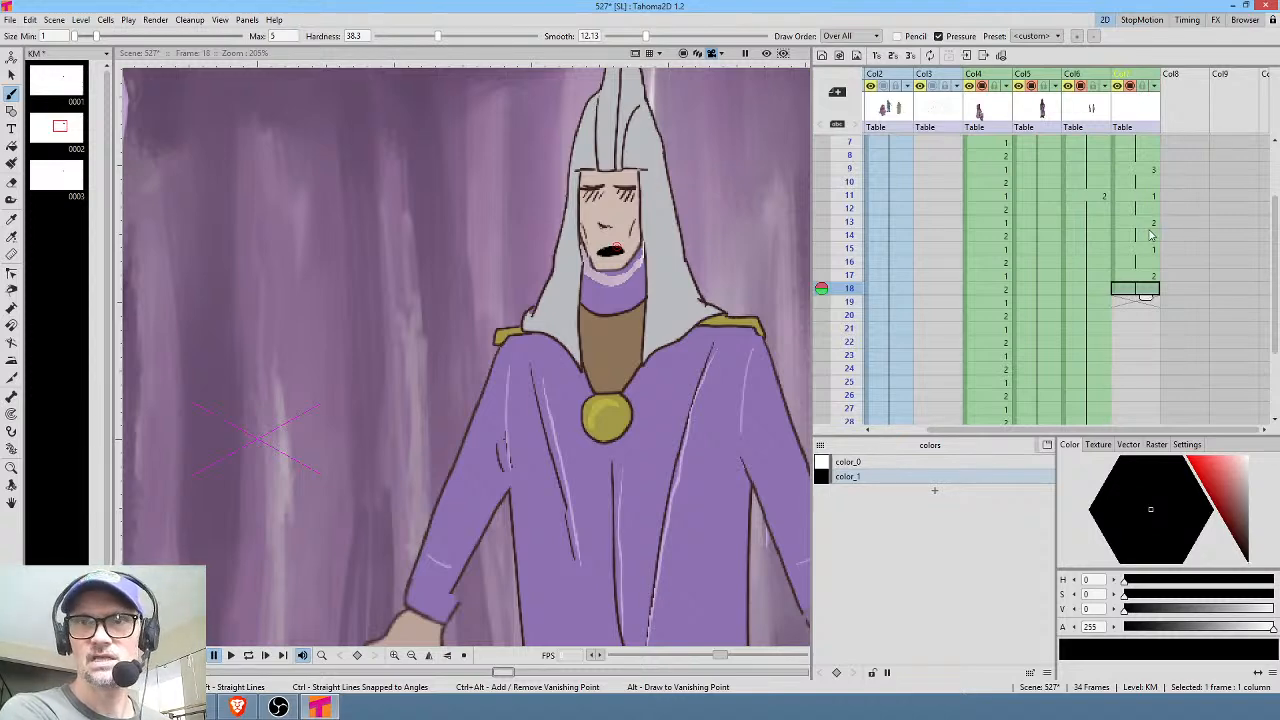
{"action": "left_click_drag", "start_coordinate": [1147, 202], "coordinate": [1137, 290]}
{"action": "key", "text": "ctrl+c"}
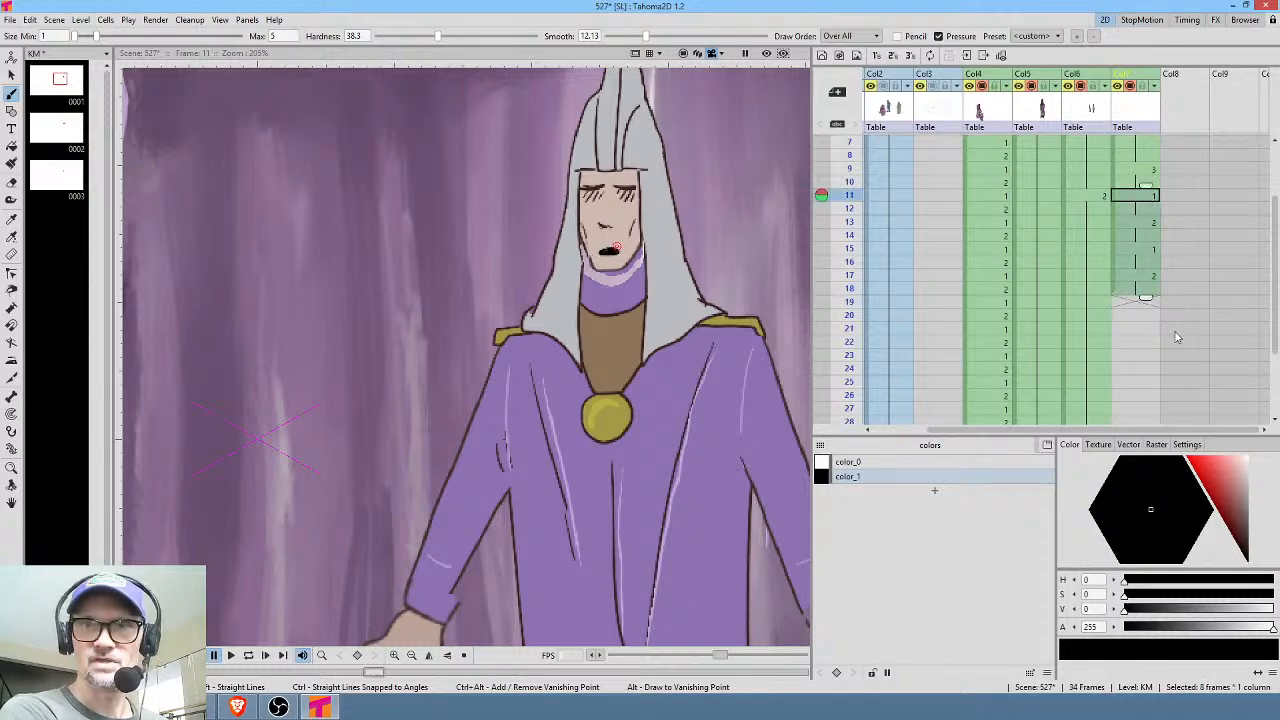
{"action": "key", "text": "ctrl+v"}
Hold the last open-mouth drawing in KM from frame 26 through frame 34.
{"action": "scroll", "coordinate": [1185, 343], "scroll_direction": "down", "scroll_amount": 2}
{"action": "left_click", "coordinate": [1146, 238]}
{"action": "left_click_drag", "start_coordinate": [1146, 242], "coordinate": [1144, 351]}
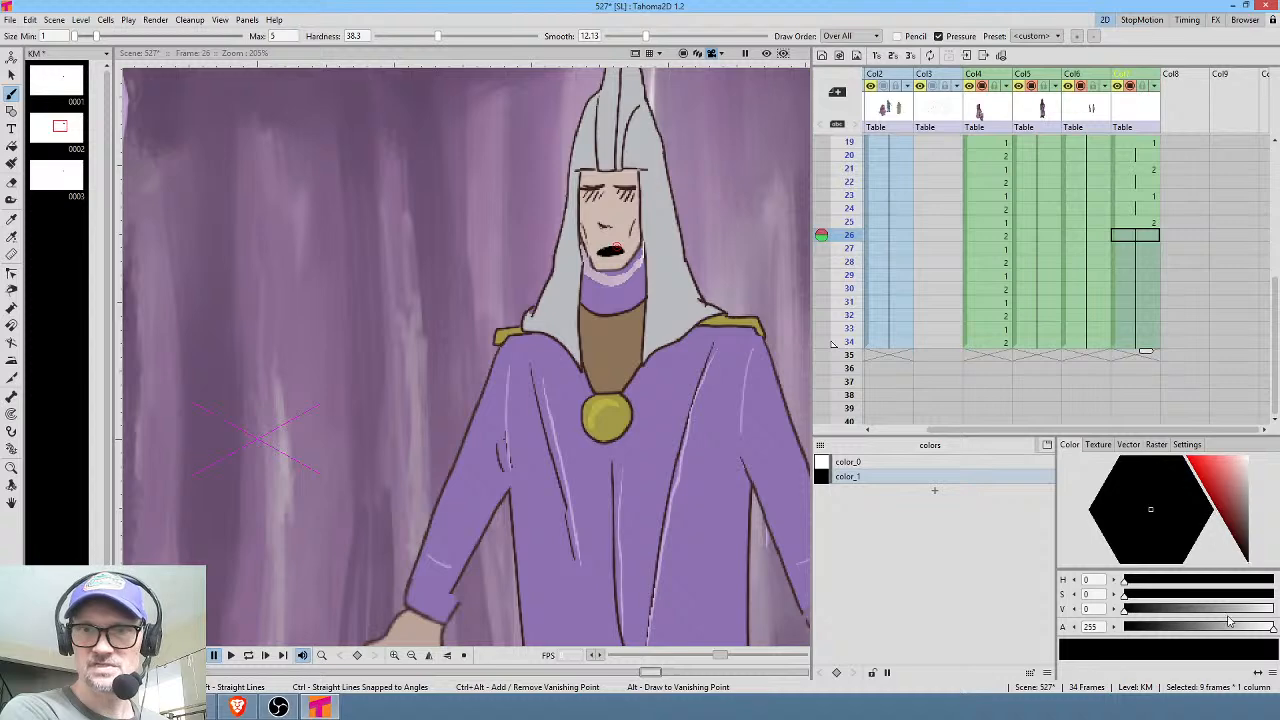
Set the mouth's black style, color_1, to alpha 103 and view the whole scene at frame 1.
{"action": "left_click_drag", "start_coordinate": [1272, 630], "coordinate": [1184, 634]}
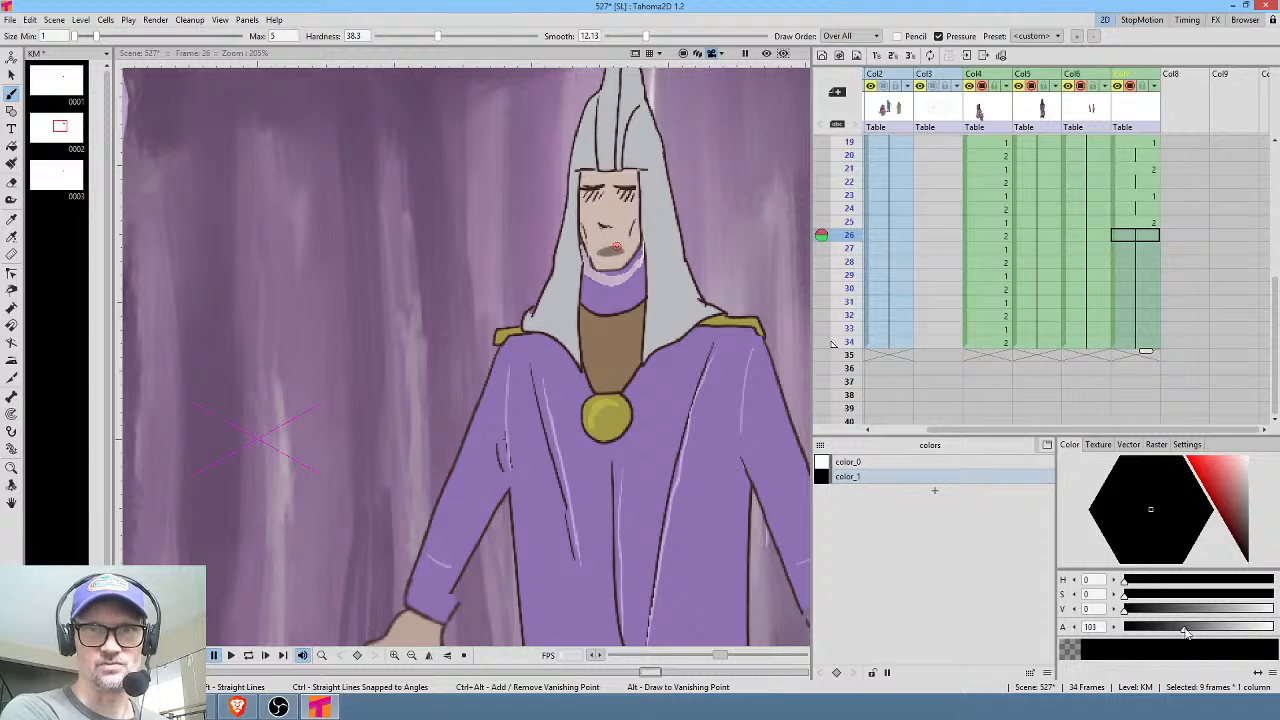
{"action": "scroll", "coordinate": [1015, 215], "scroll_direction": "up", "scroll_amount": 5}
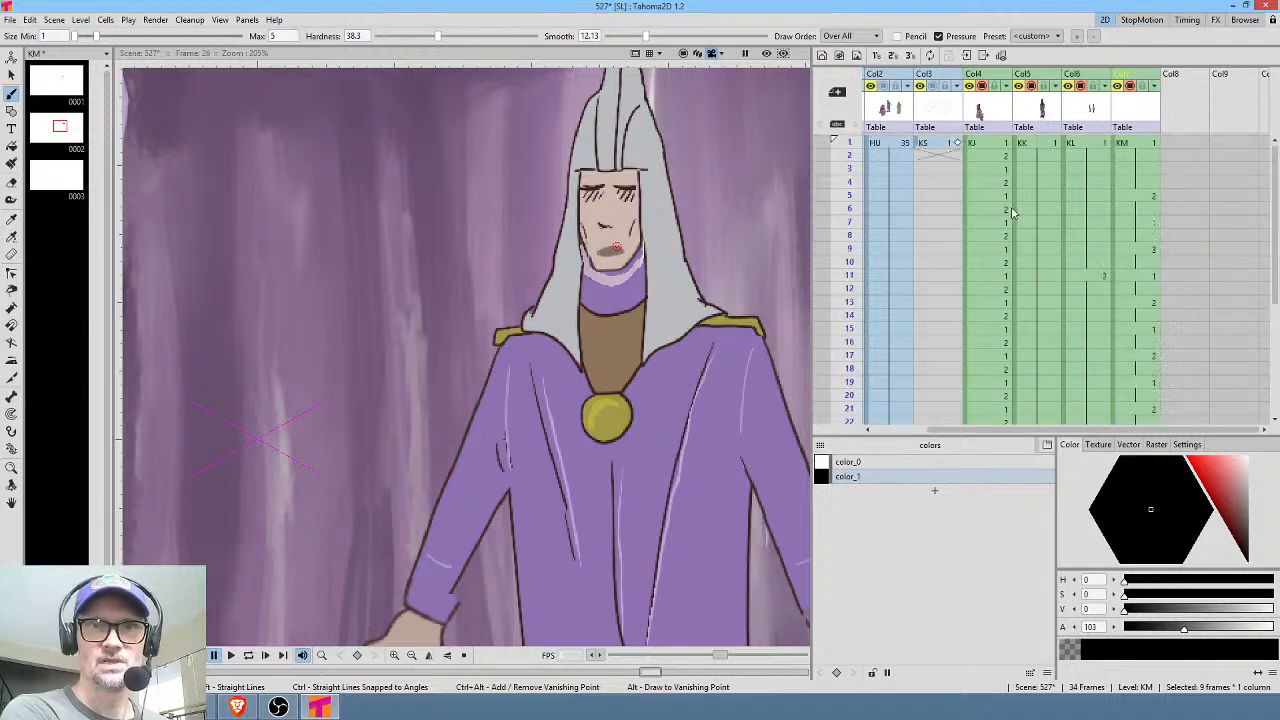
{"action": "left_click", "coordinate": [886, 145]}
{"action": "scroll", "coordinate": [638, 263], "scroll_direction": "down", "scroll_amount": 5}
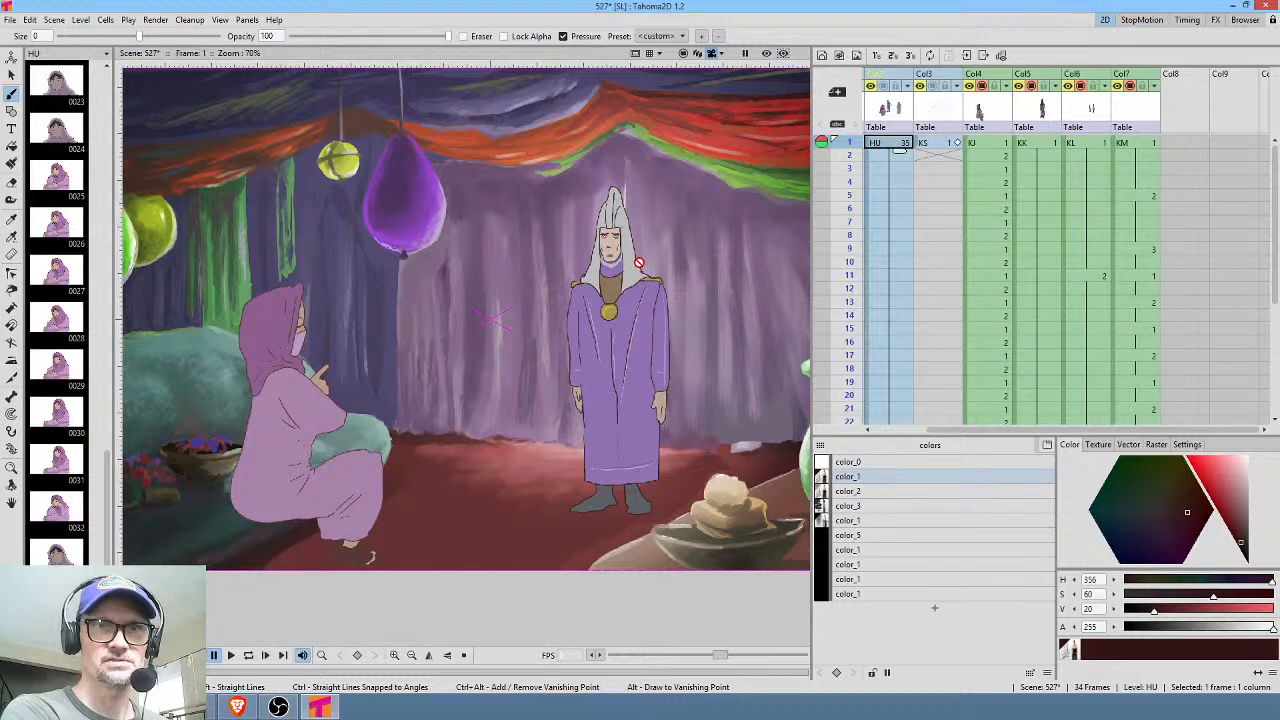
{"action": "scroll", "coordinate": [638, 263], "scroll_direction": "down", "scroll_amount": 3}
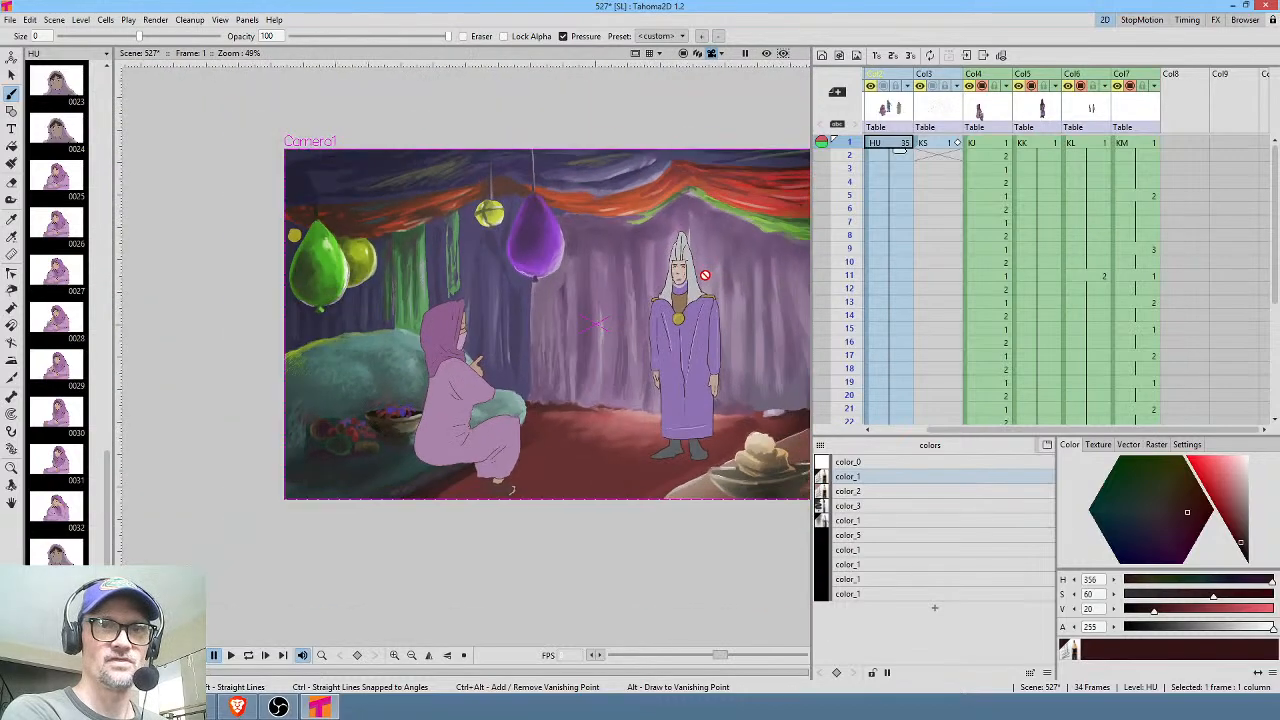
Play the scene in a loop to check the character animation, stopping at frame 18.
{"action": "scroll", "coordinate": [705, 275], "scroll_direction": "up", "scroll_amount": 3}
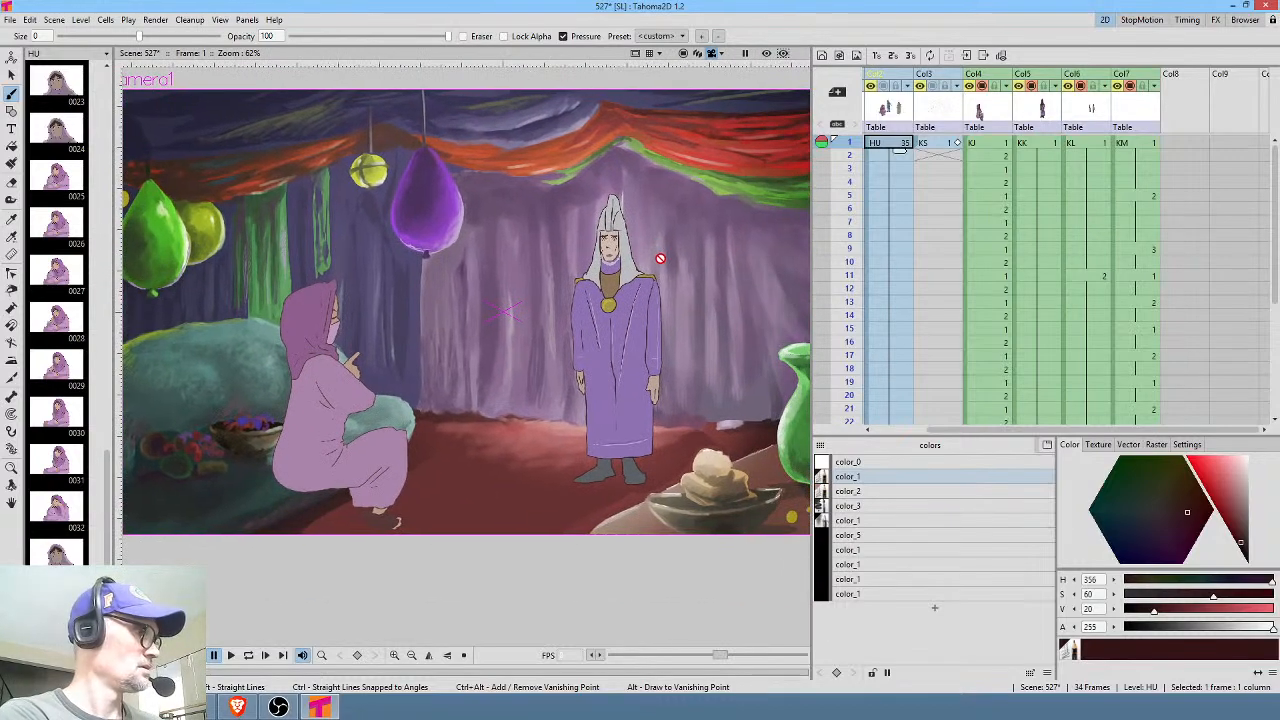
{"action": "key", "text": "l"}
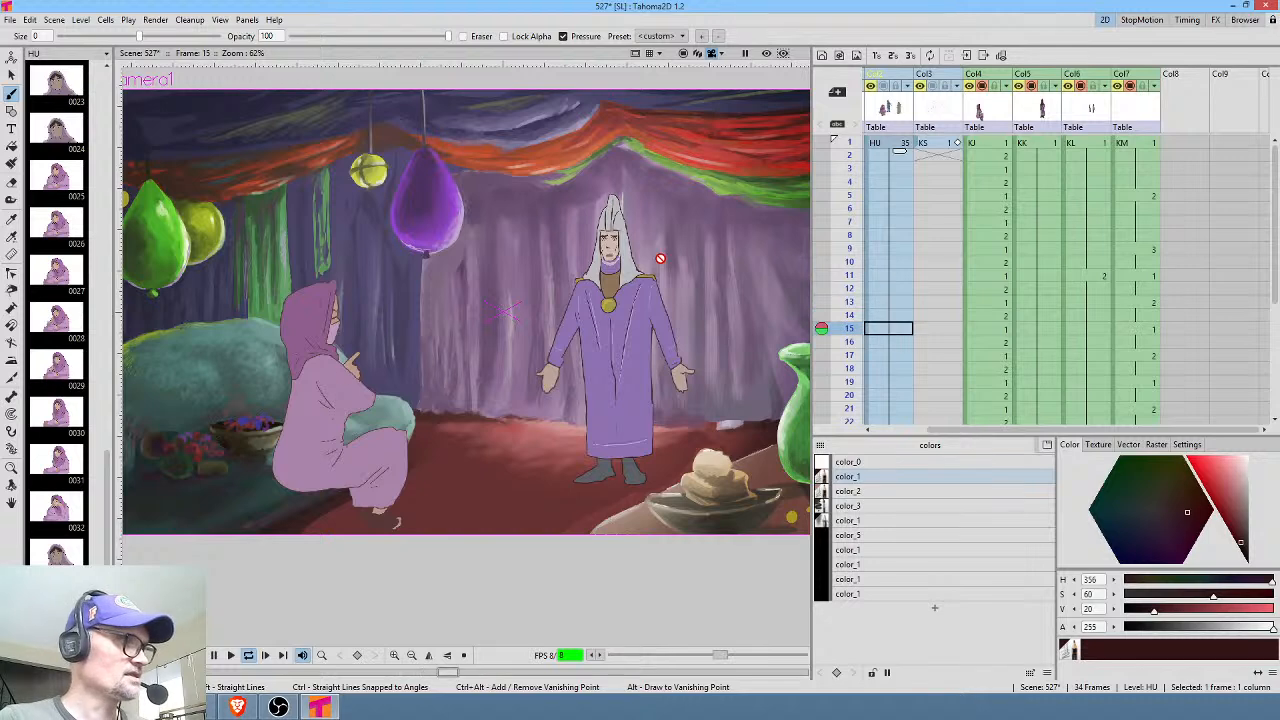
{"action": "key", "text": "l"}
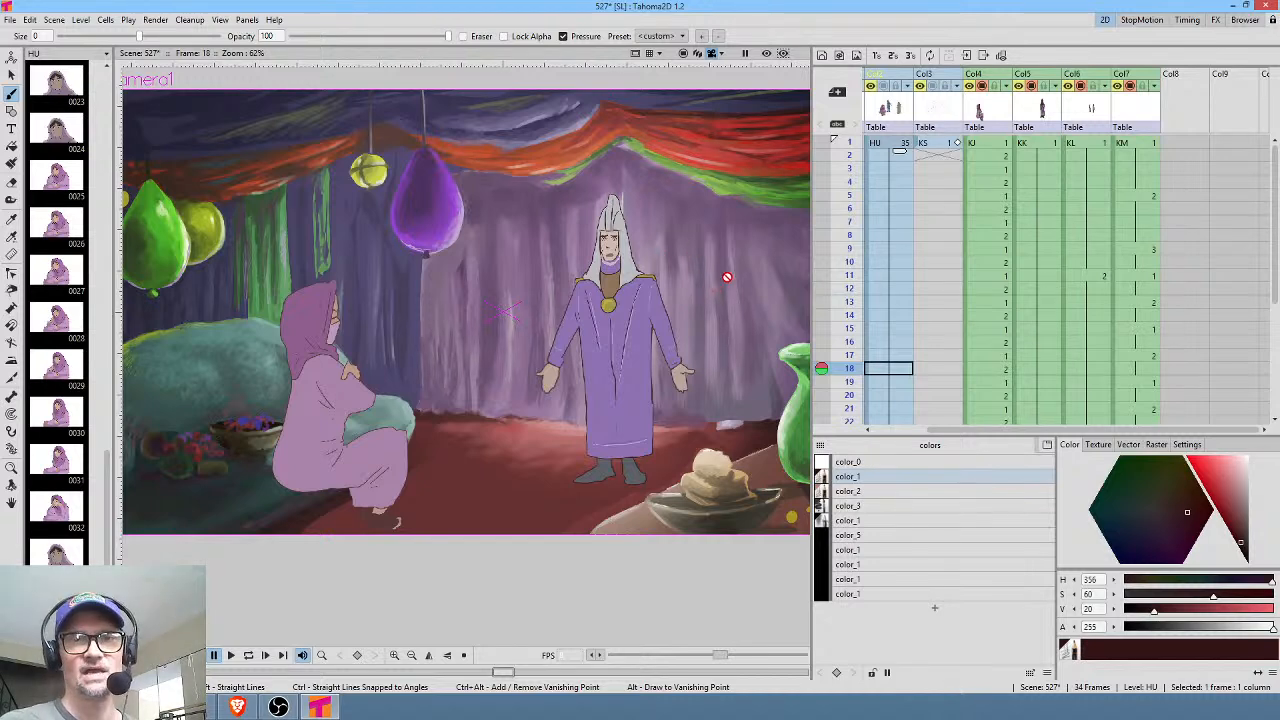
Delete the KS column and move the Scene and Output nodes farther from the column nodes in the FX schematic.
{"action": "left_click", "coordinate": [935, 106]}
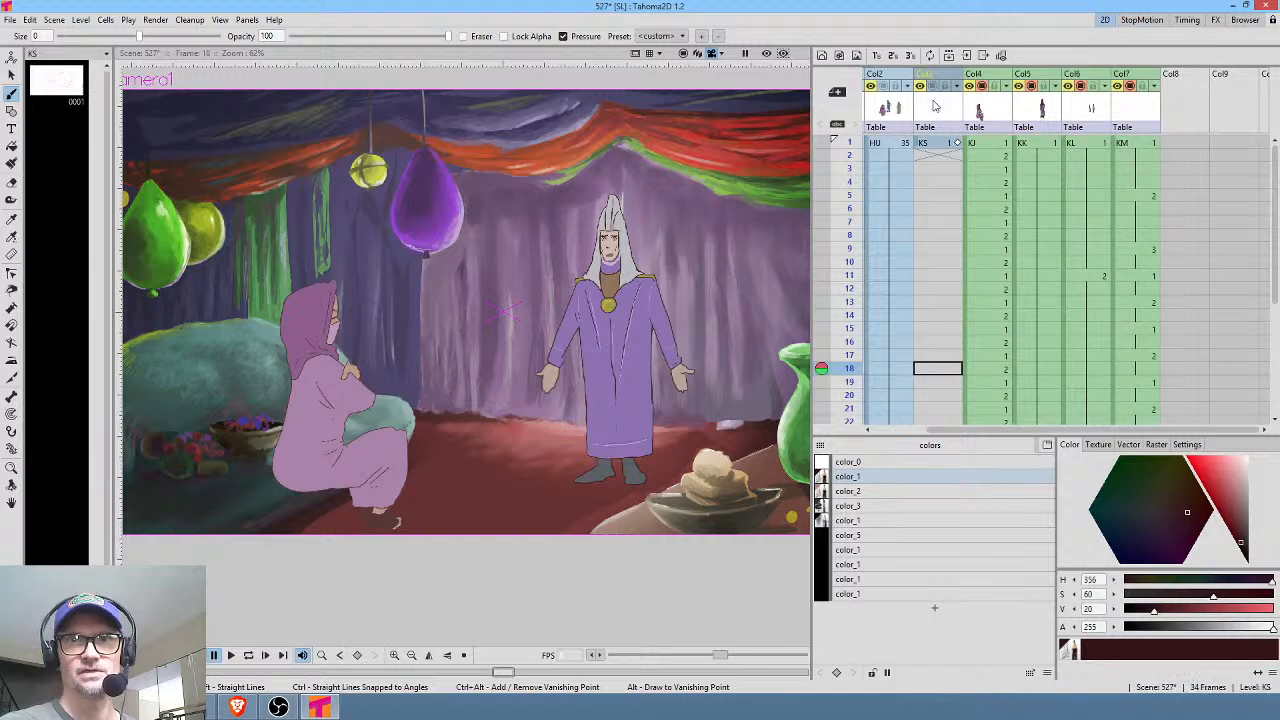
{"action": "key", "text": "Delete"}
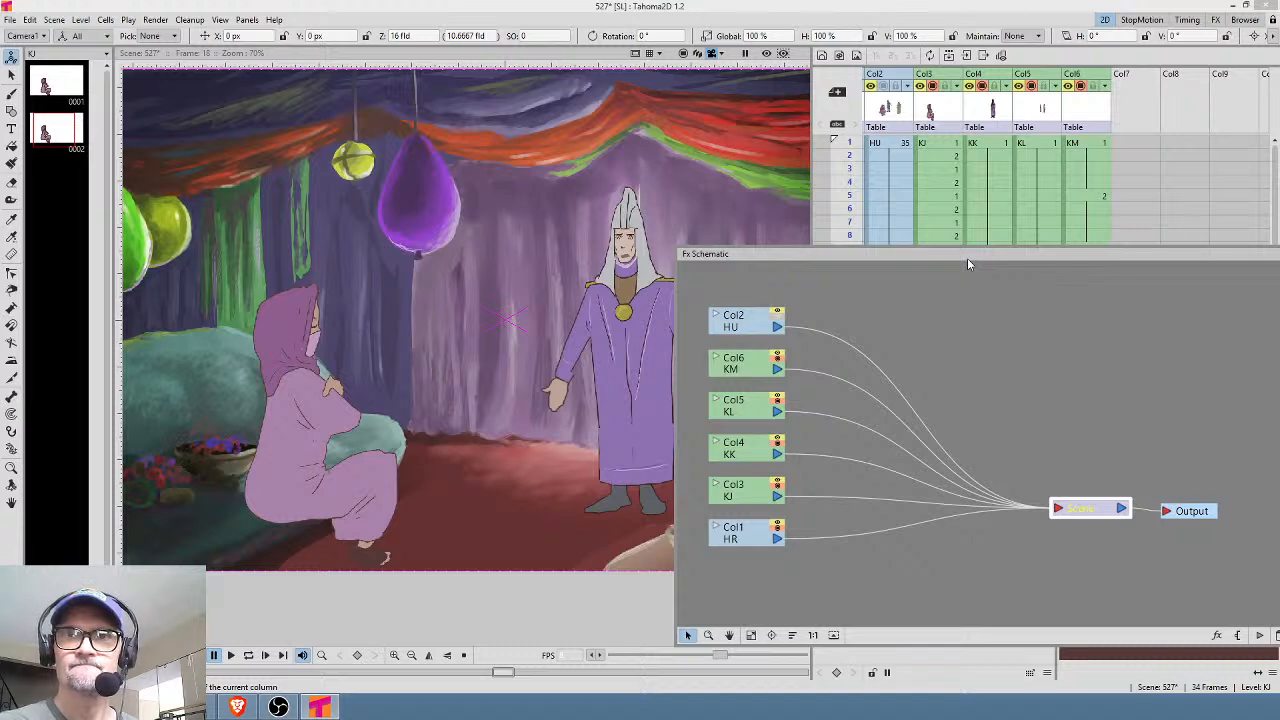
{"action": "left_click_drag", "start_coordinate": [966, 255], "coordinate": [954, 237]}
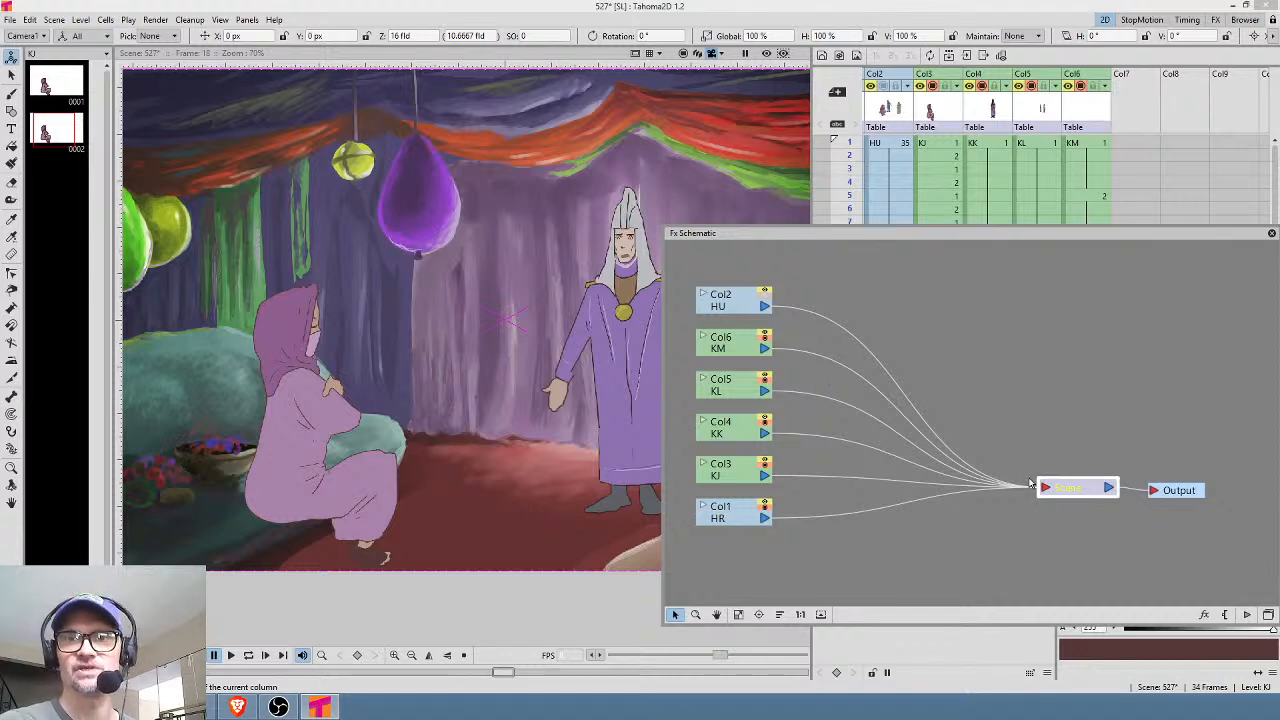
{"action": "left_click_drag", "start_coordinate": [1182, 491], "coordinate": [1215, 488]}
{"action": "left_click_drag", "start_coordinate": [1080, 488], "coordinate": [1098, 475]}
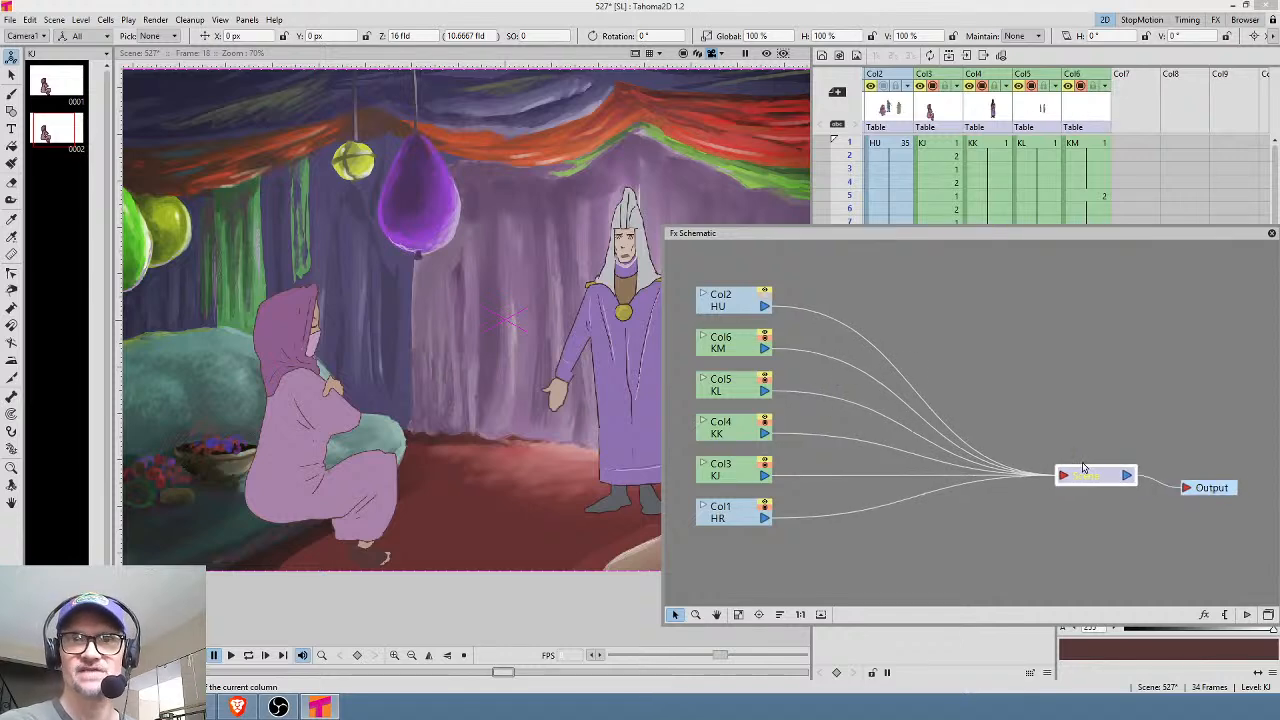
Insert an Over effect on the link between the KM column and the Scene node, placing it beside KM.
{"action": "right_click", "coordinate": [806, 354]}
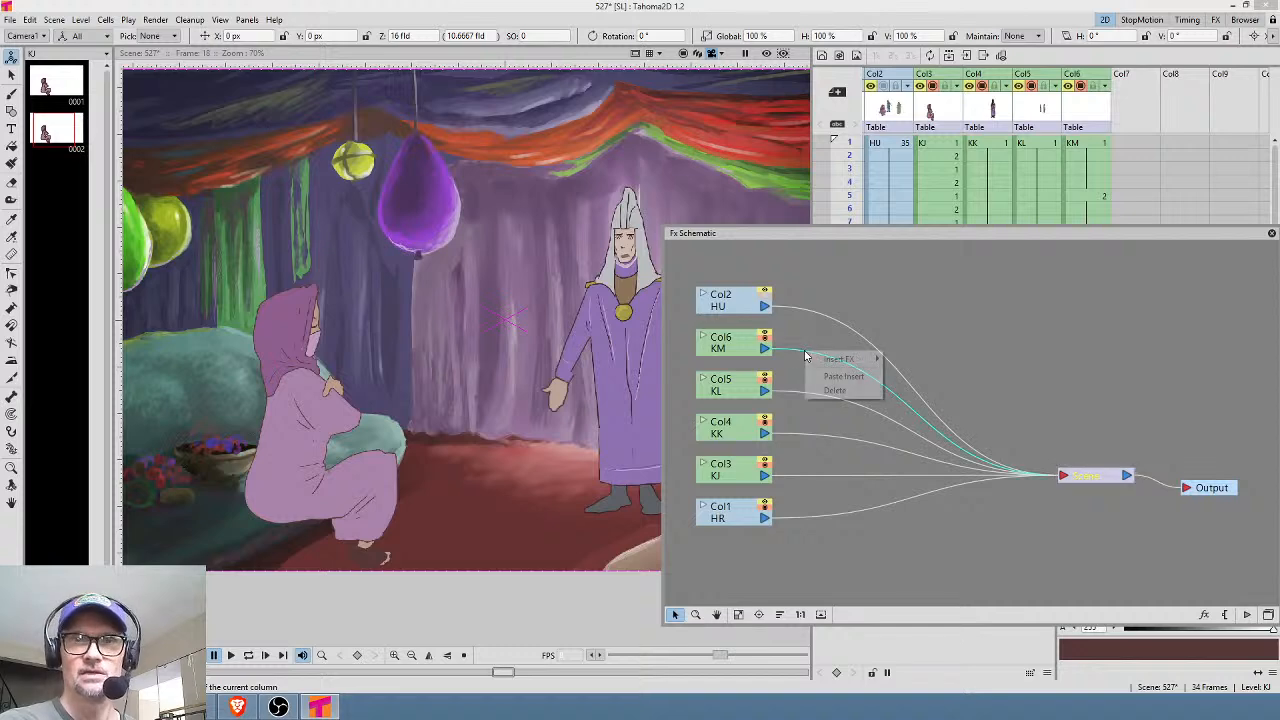
{"action": "mouse_move", "coordinate": [838, 359]}
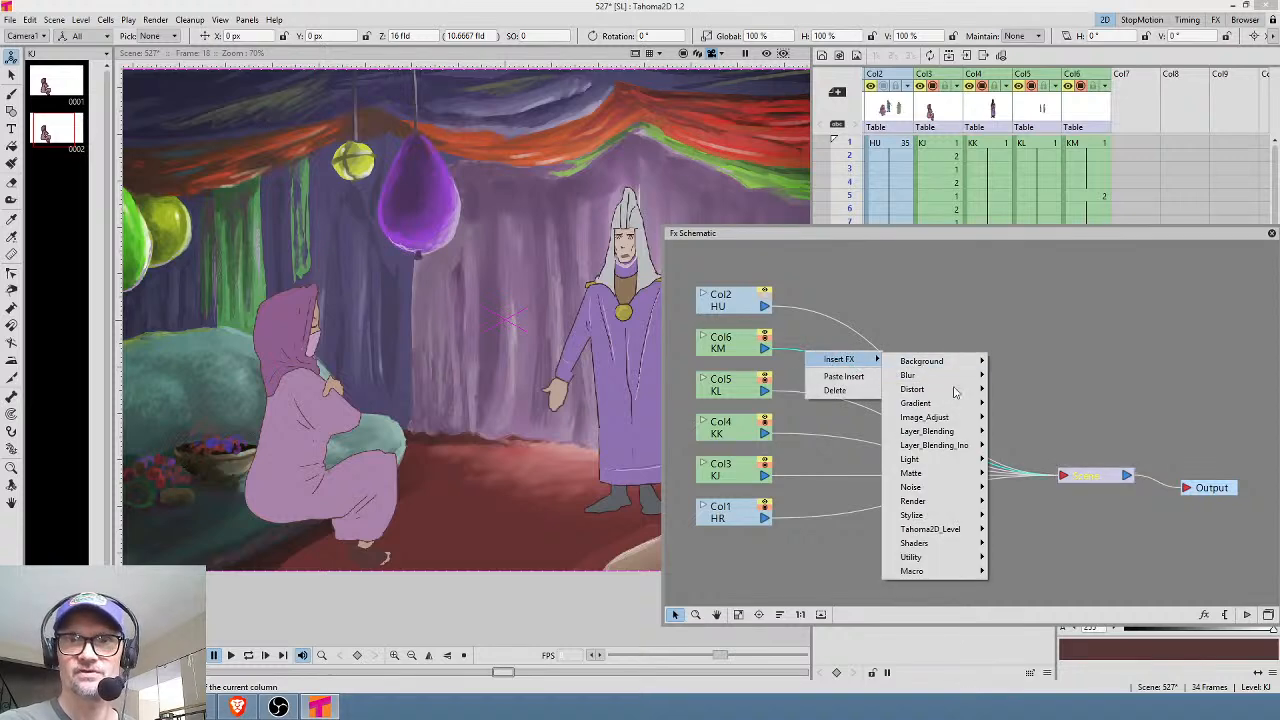
{"action": "mouse_move", "coordinate": [960, 431]}
{"action": "left_click", "coordinate": [1035, 547]}
{"action": "left_click_drag", "start_coordinate": [787, 357], "coordinate": [878, 352]}
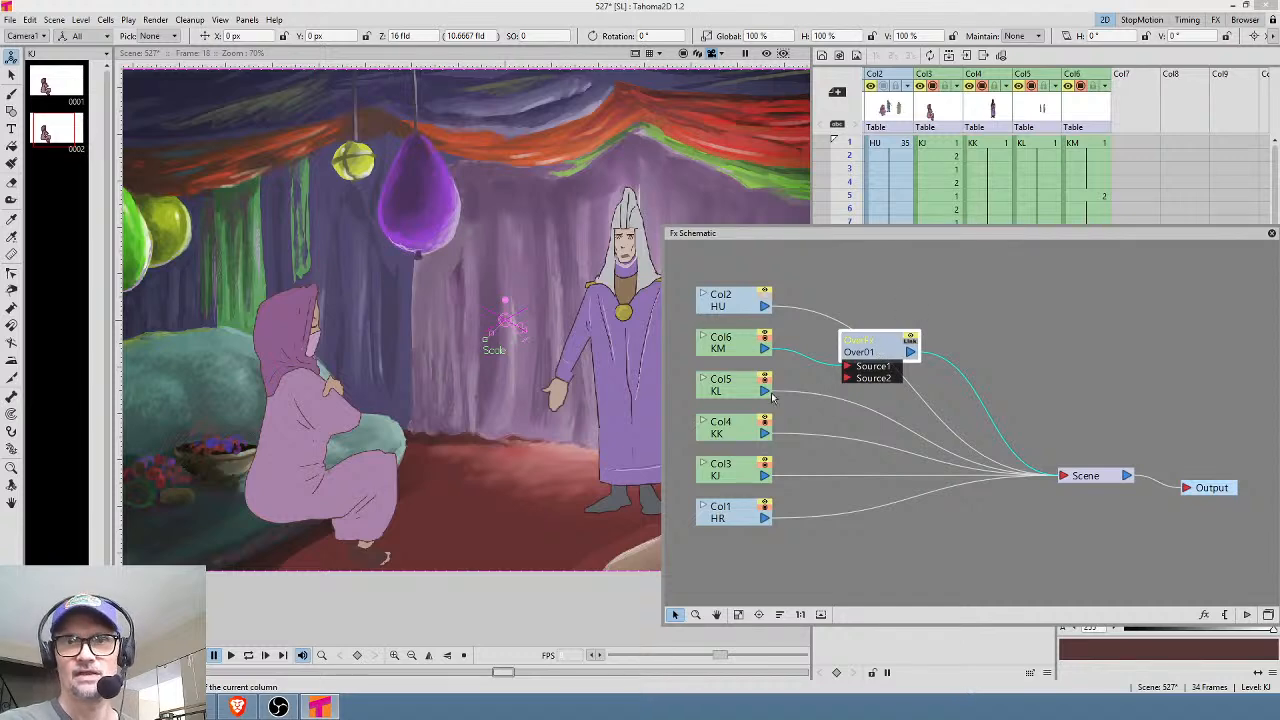
Connect the KL, KK and KJ columns to the Over node as Source2, Source3 and Source4.
{"action": "left_click_drag", "start_coordinate": [766, 392], "coordinate": [850, 379]}
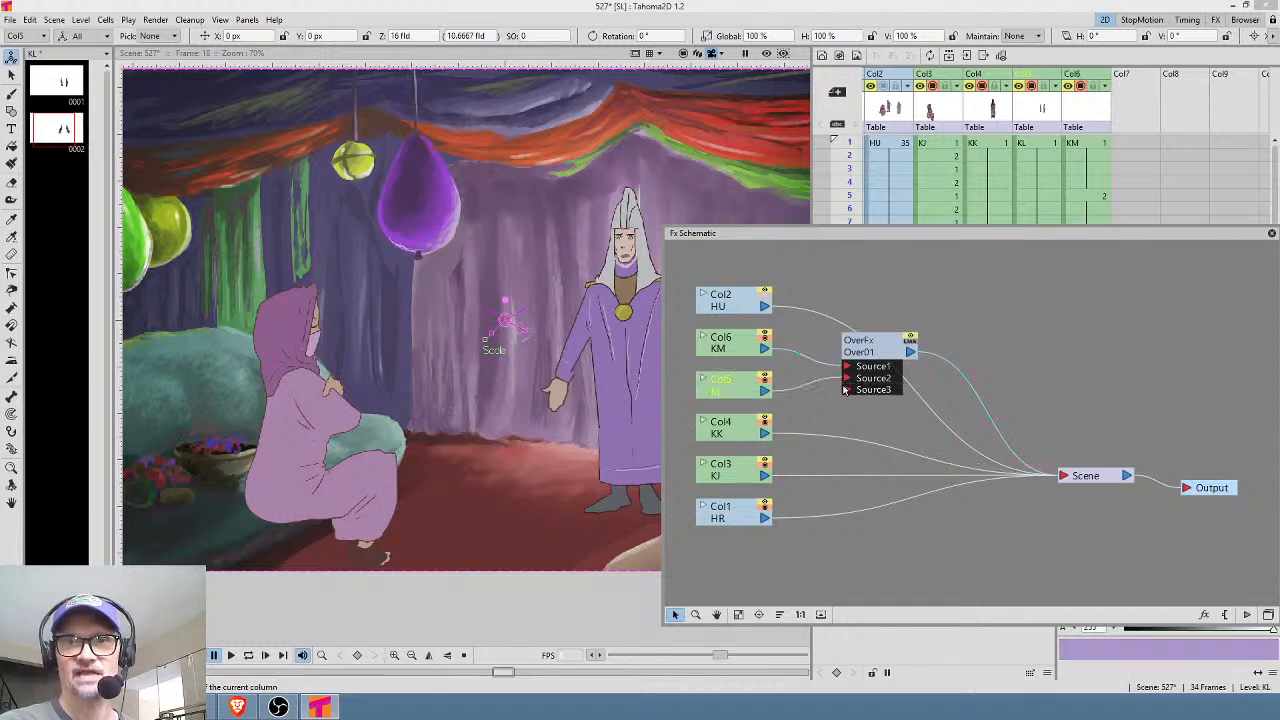
{"action": "left_click", "coordinate": [765, 435]}
{"action": "left_click_drag", "start_coordinate": [779, 435], "coordinate": [843, 396]}
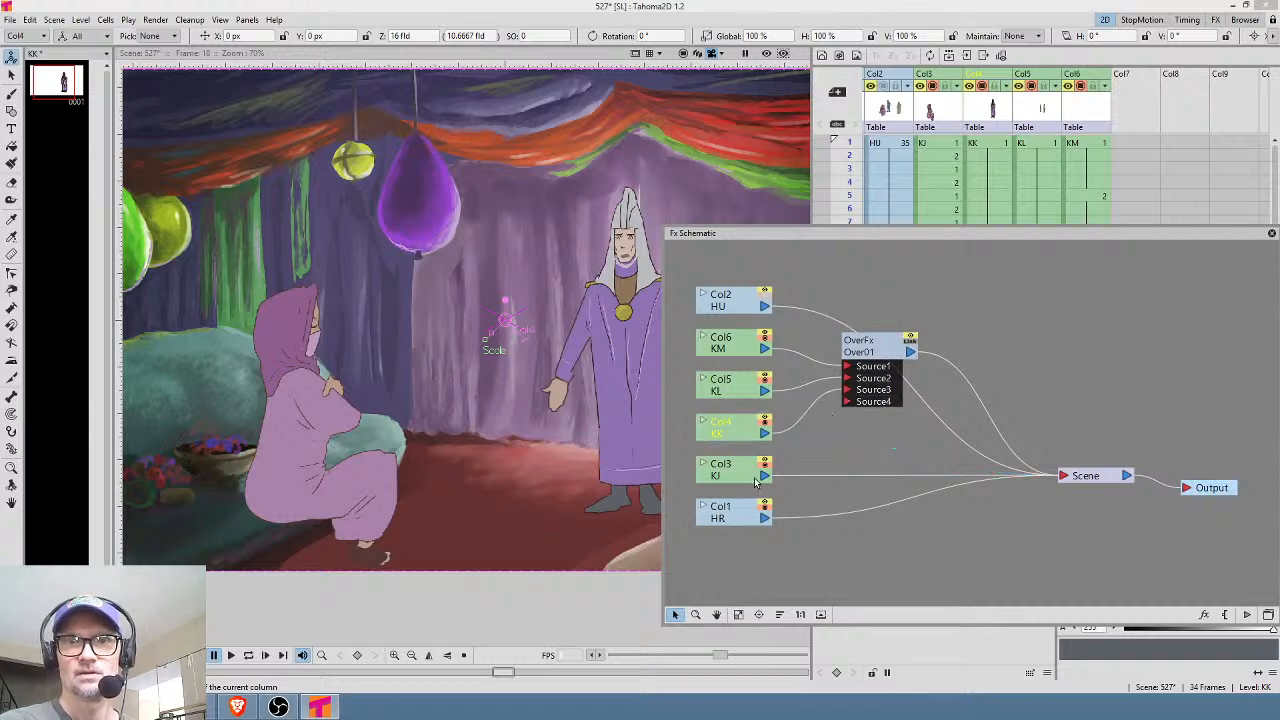
{"action": "left_click_drag", "start_coordinate": [766, 478], "coordinate": [849, 401]}
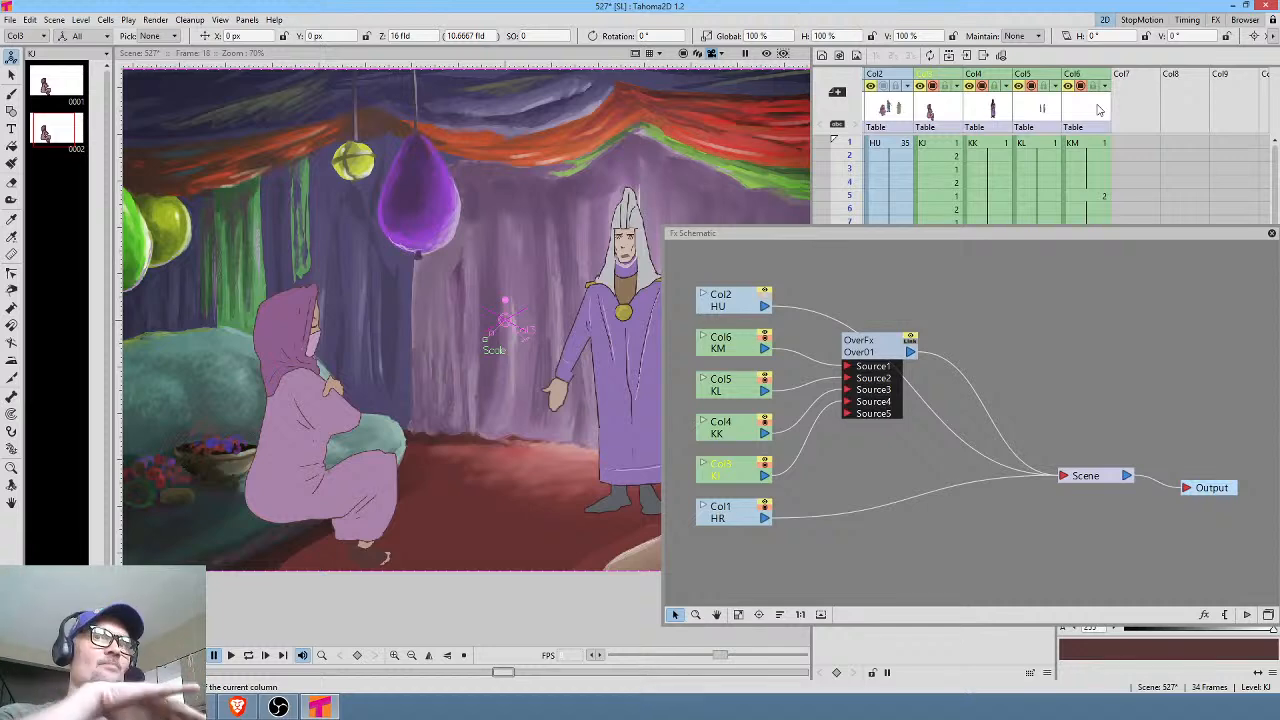
{"action": "left_click_drag", "start_coordinate": [888, 341], "coordinate": [874, 342]}
{"action": "left_click", "coordinate": [745, 352]}
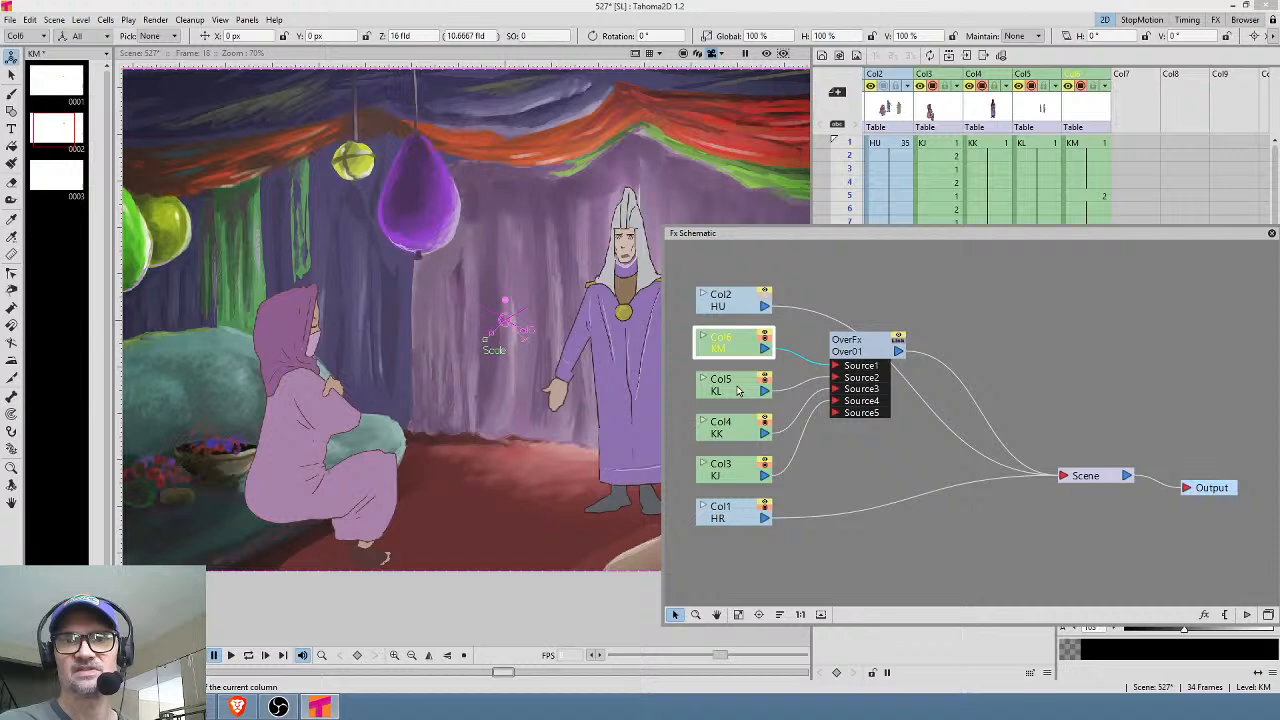
{"action": "left_click", "coordinate": [740, 390]}
{"action": "left_click", "coordinate": [740, 432]}
{"action": "left_click", "coordinate": [736, 468]}
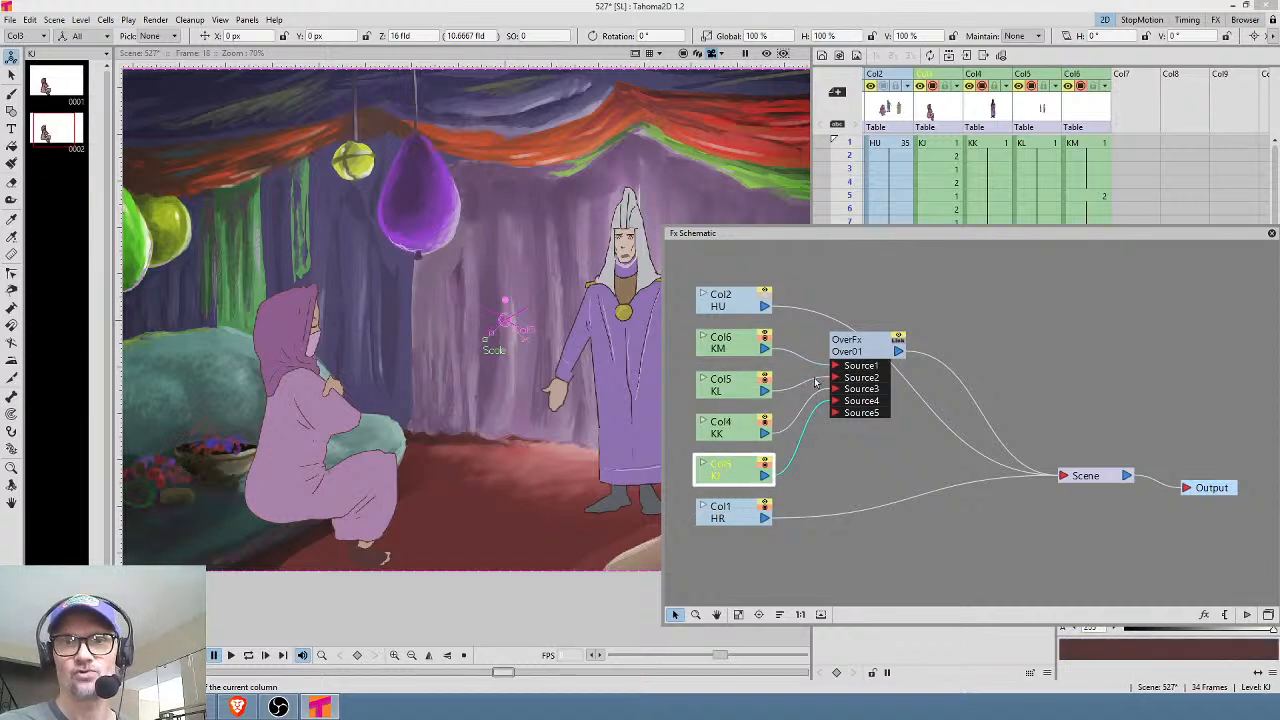
Turn on the rendered preview of the scene and close the FX schematic.
{"action": "left_click", "coordinate": [766, 53]}
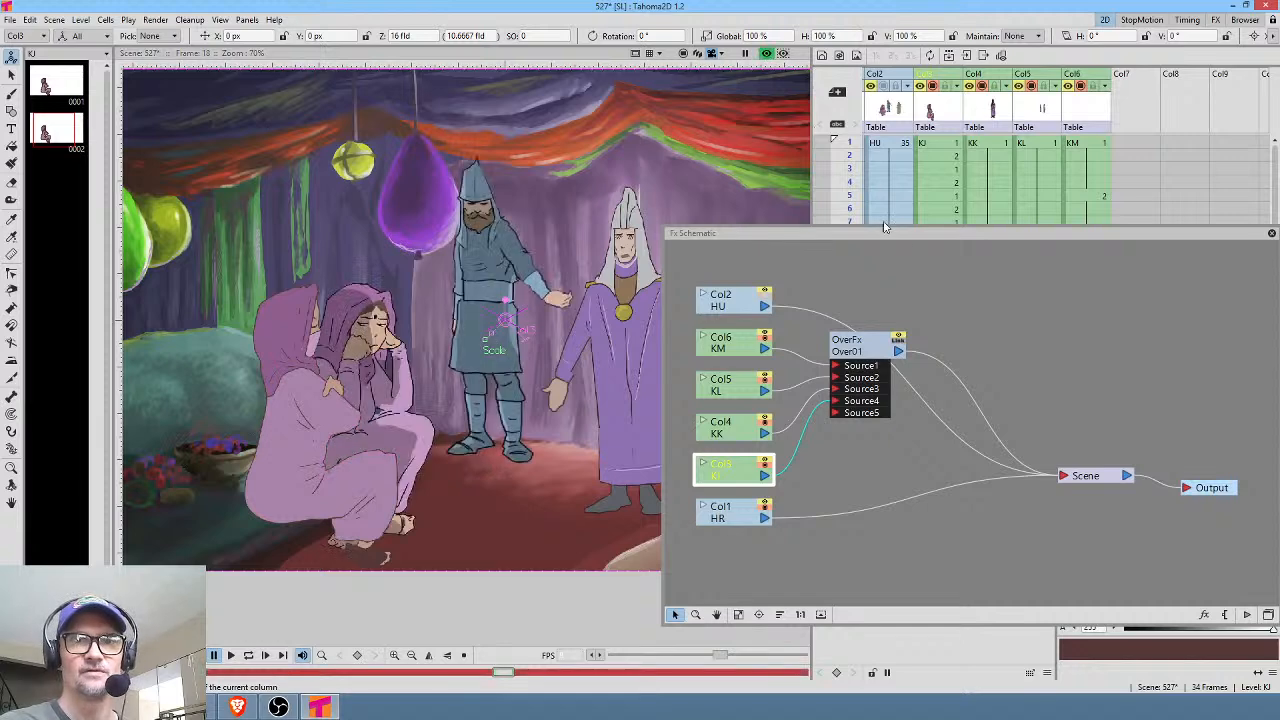
{"action": "left_click_drag", "start_coordinate": [1229, 238], "coordinate": [1148, 238]}
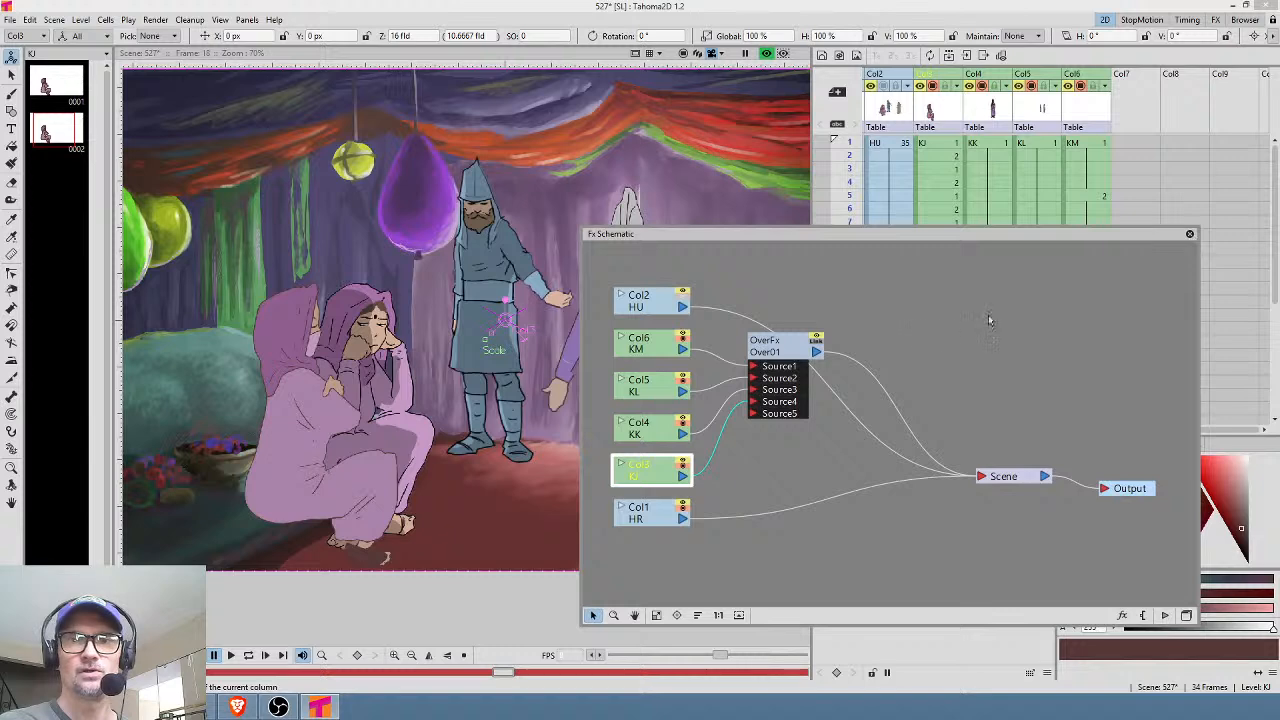
{"action": "mouse_move", "coordinate": [803, 360]}
{"action": "left_mouse_down"}
{"action": "mouse_move", "coordinate": [832, 358]}
{"action": "mouse_move", "coordinate": [826, 321]}
{"action": "mouse_move", "coordinate": [822, 350]}
{"action": "left_mouse_up"}
{"action": "left_click", "coordinate": [1190, 236]}
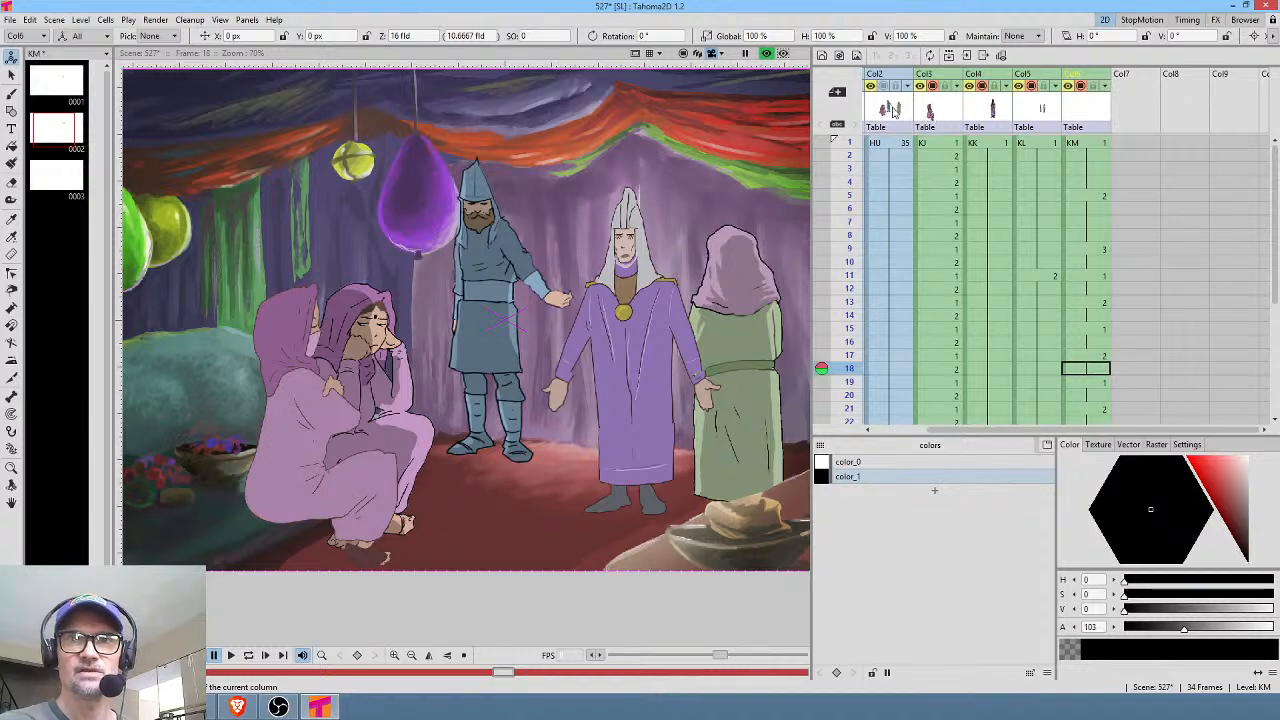
Delete the HU column holding the old character drawings from the scene.
{"action": "left_click", "coordinate": [893, 110]}
{"action": "left_click_drag", "start_coordinate": [1003, 206], "coordinate": [1117, 213]}
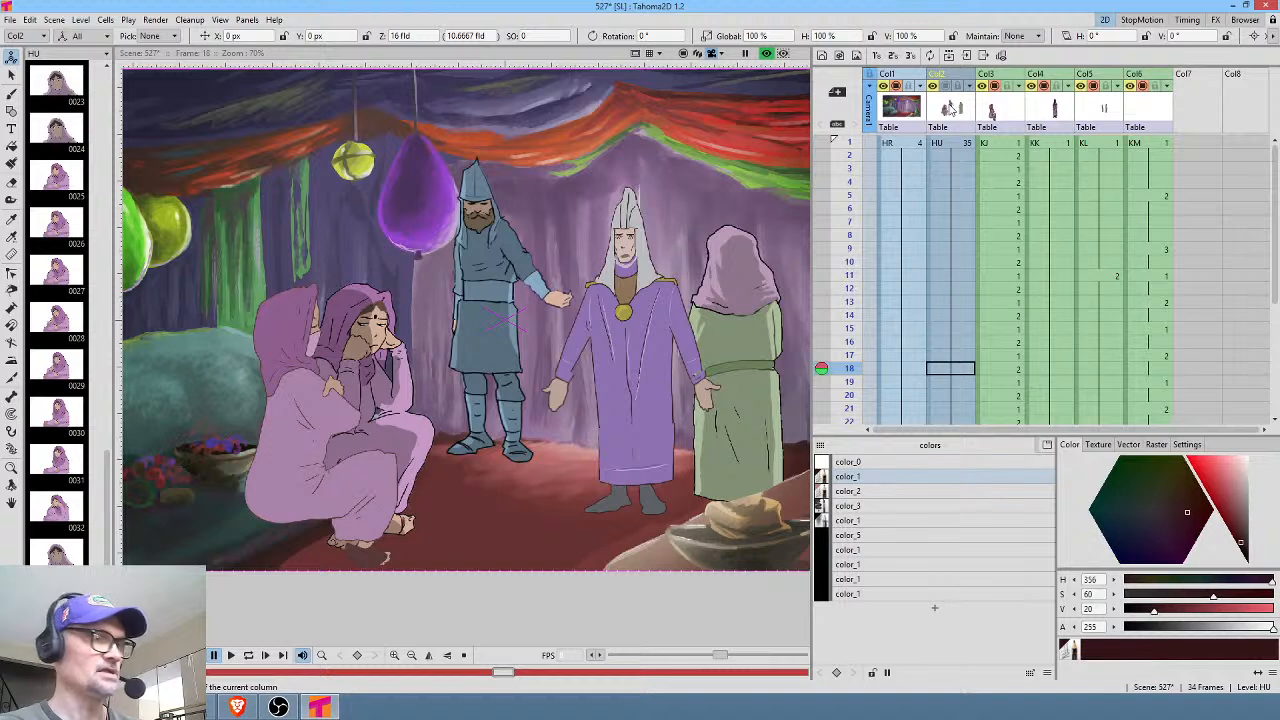
{"action": "key", "text": "Delete"}
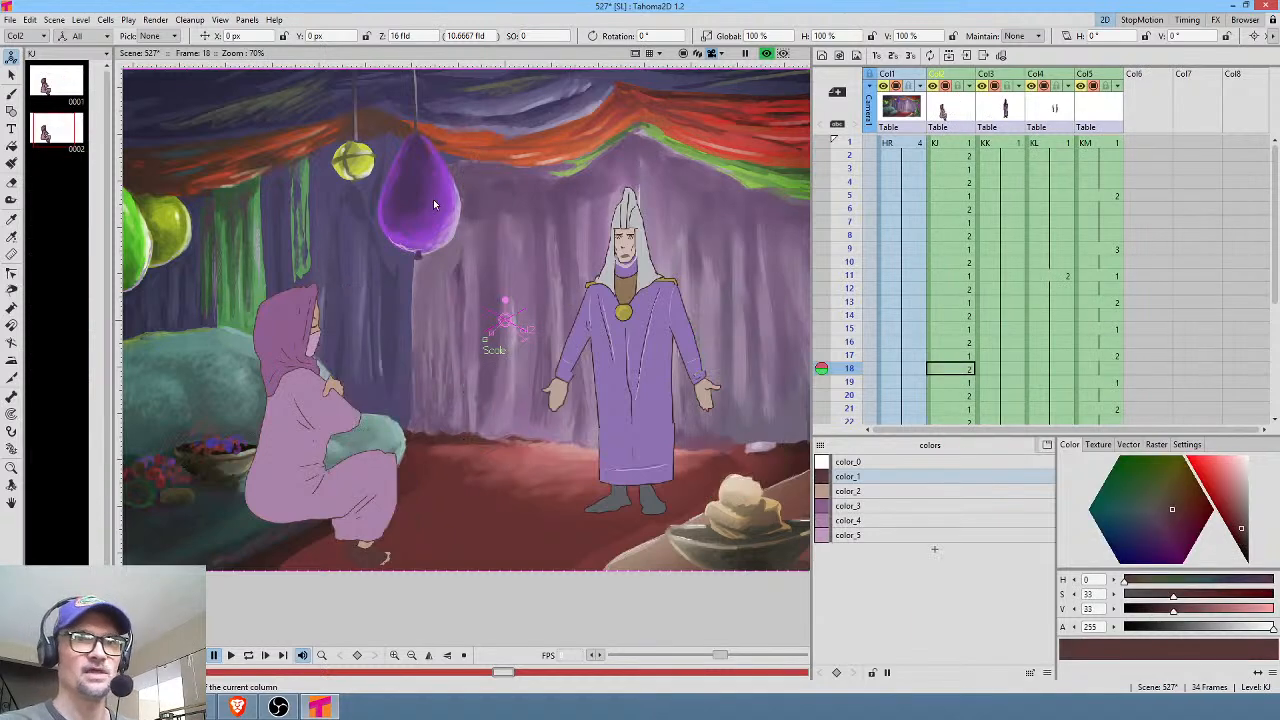
Remove all unused levels from the scene cast and close it.
{"action": "left_click", "coordinate": [203, 22]}
{"action": "mouse_move", "coordinate": [168, 24]}
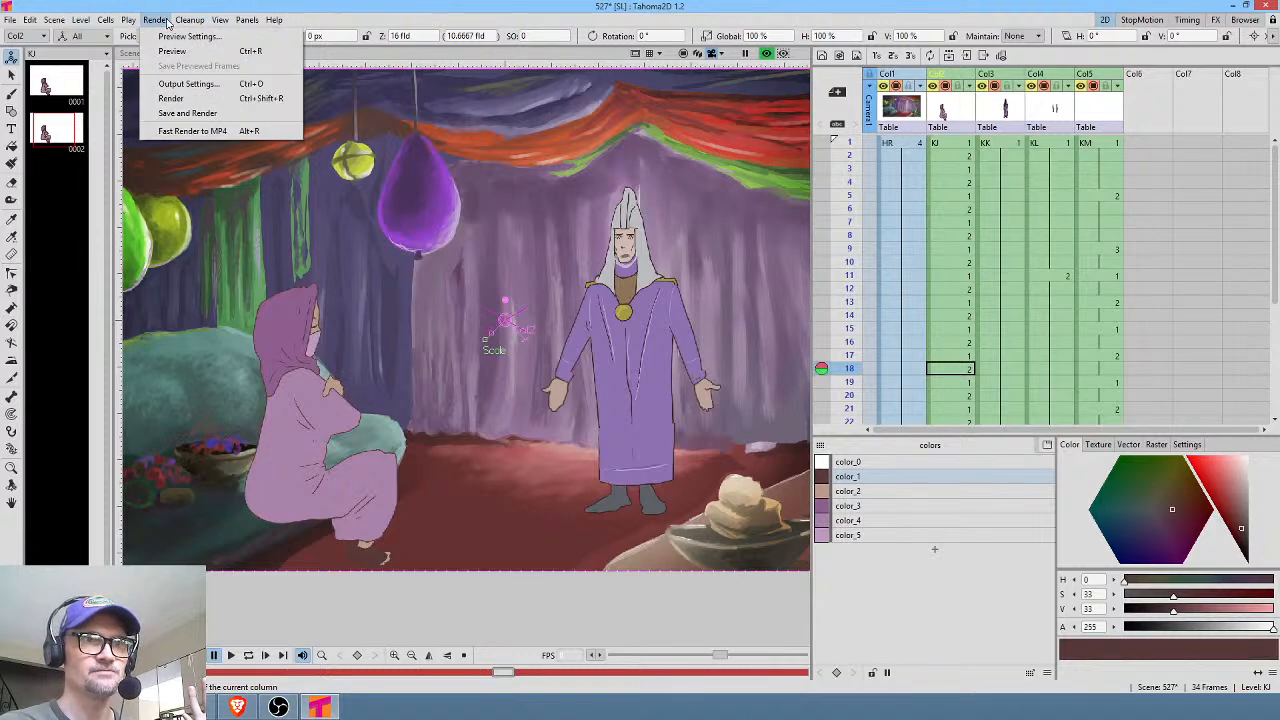
{"action": "mouse_move", "coordinate": [252, 24]}
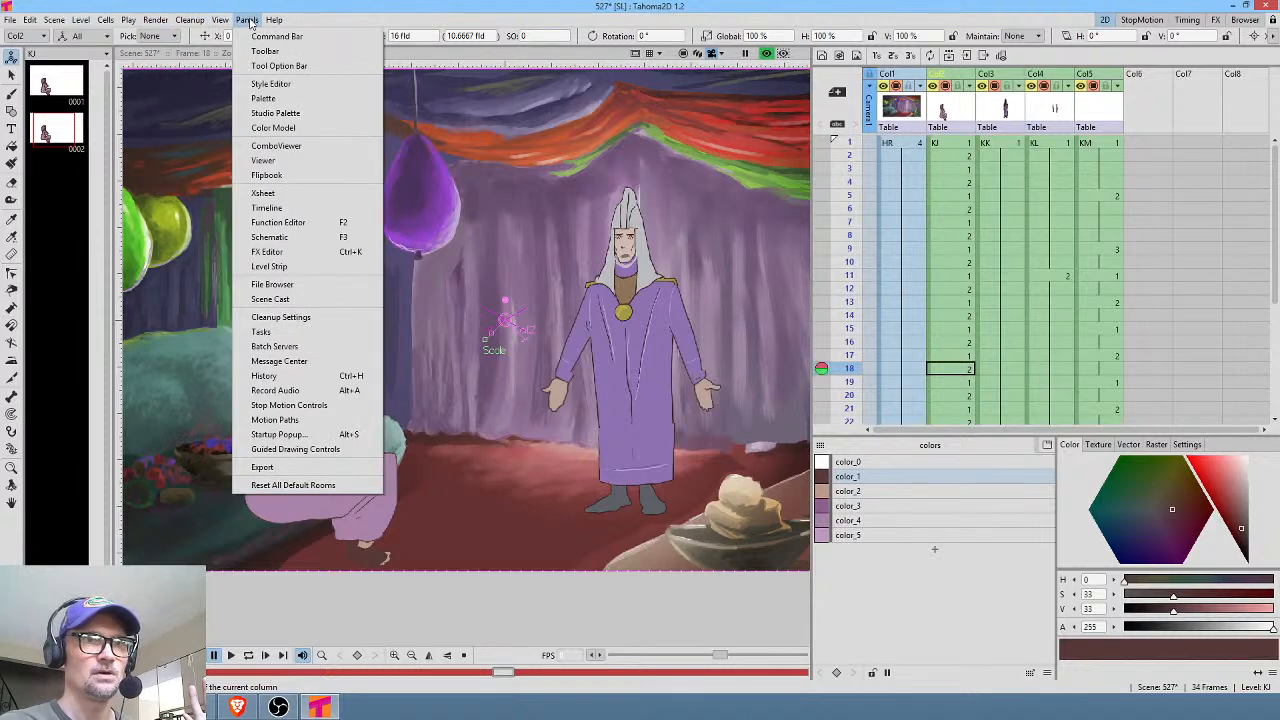
{"action": "left_click", "coordinate": [262, 300]}
{"action": "left_click", "coordinate": [868, 414]}
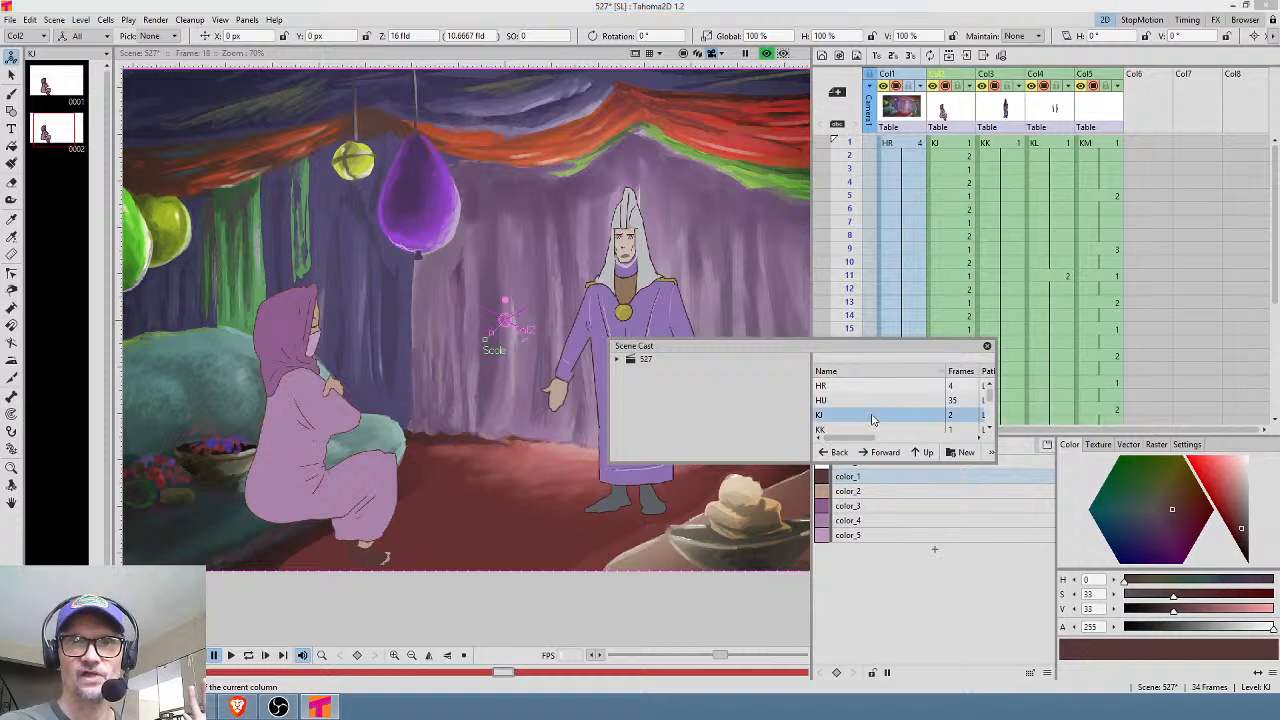
{"action": "right_click", "coordinate": [868, 414]}
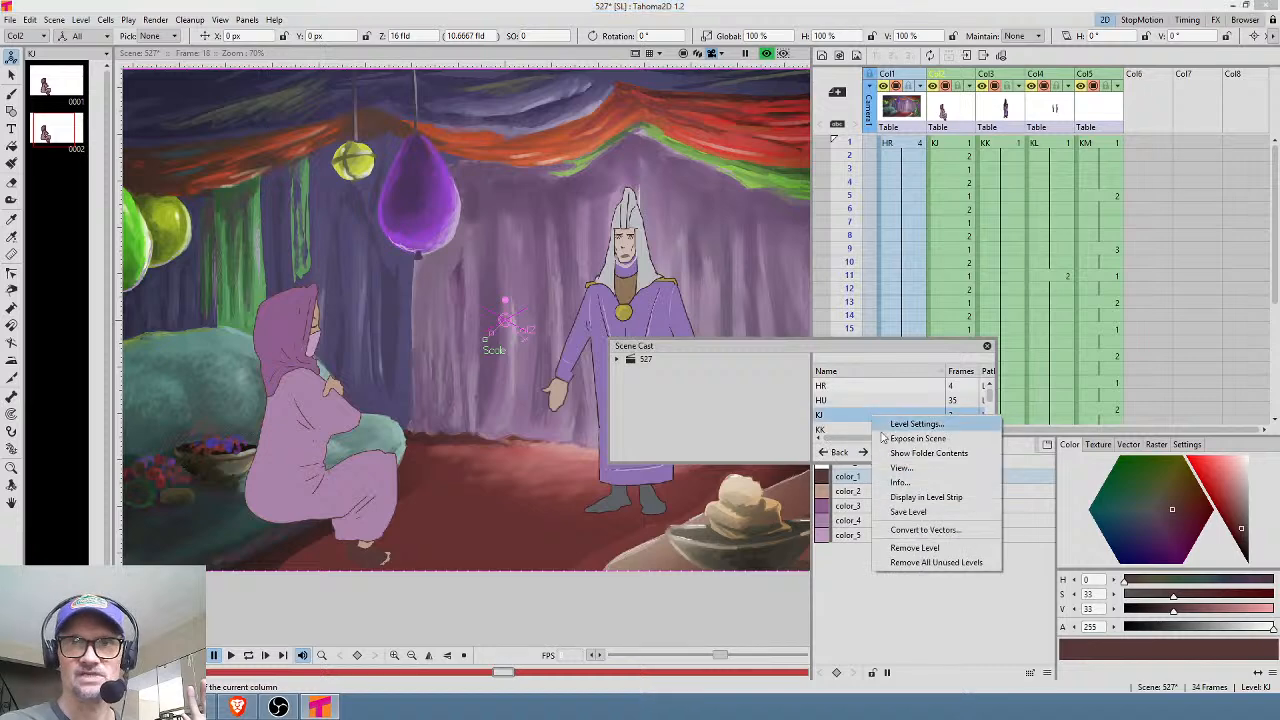
{"action": "left_click", "coordinate": [937, 562]}
{"action": "left_click", "coordinate": [987, 346]}
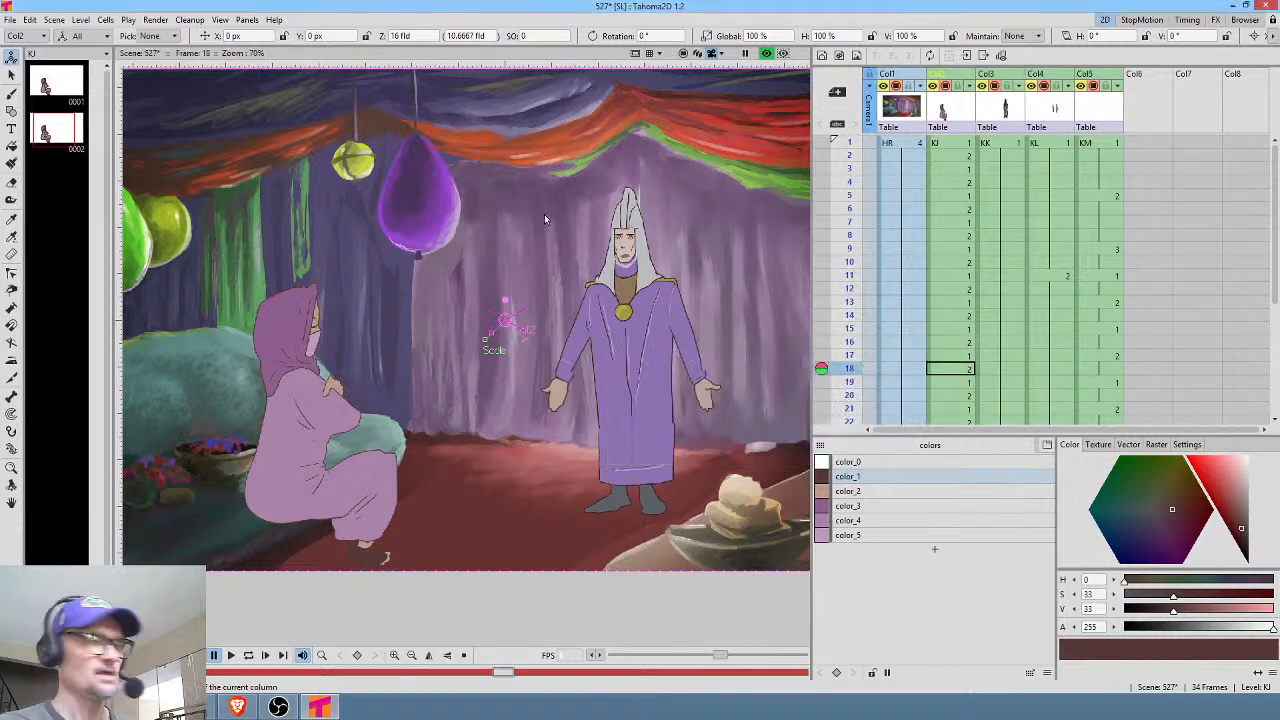
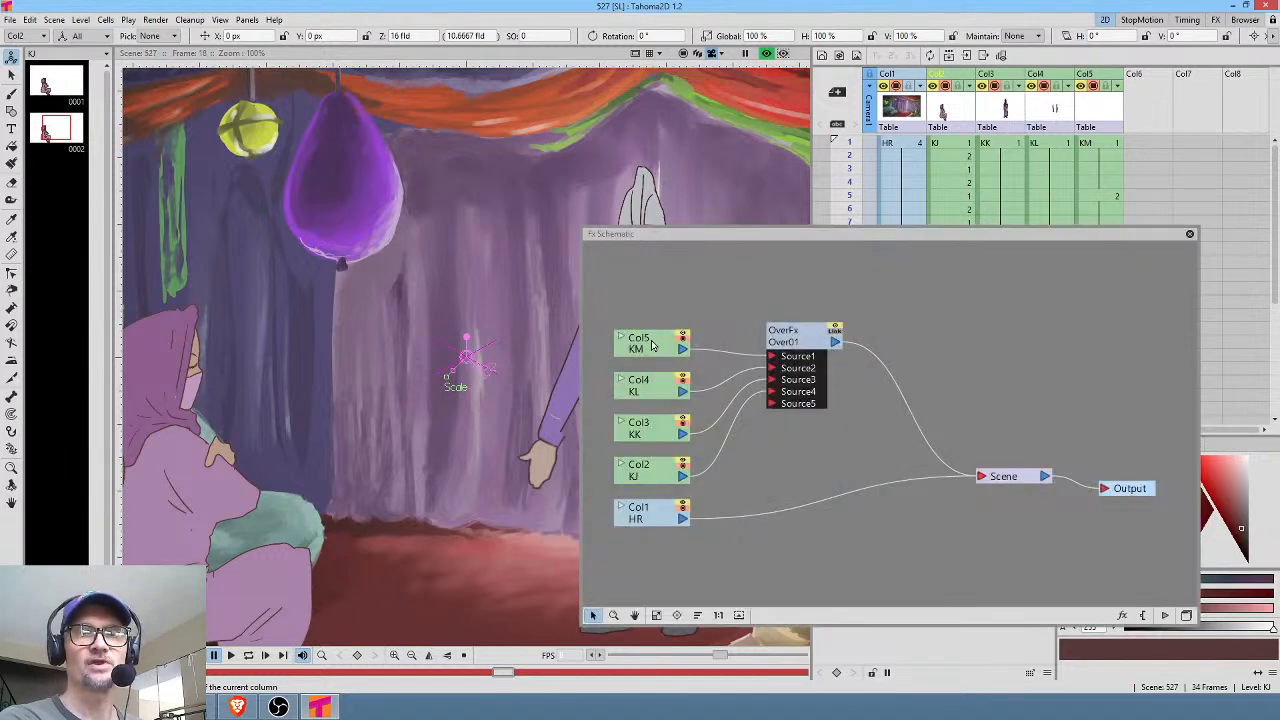
Move the KM, KL, KK and KJ nodes and their Over node up, apart from the HR background node.
{"action": "left_click_drag", "start_coordinate": [652, 345], "coordinate": [644, 293]}
{"action": "left_click_drag", "start_coordinate": [656, 387], "coordinate": [648, 331]}
{"action": "left_click_drag", "start_coordinate": [652, 432], "coordinate": [641, 373]}
{"action": "left_click_drag", "start_coordinate": [650, 467], "coordinate": [646, 411]}
{"action": "left_click_drag", "start_coordinate": [817, 339], "coordinate": [791, 330]}
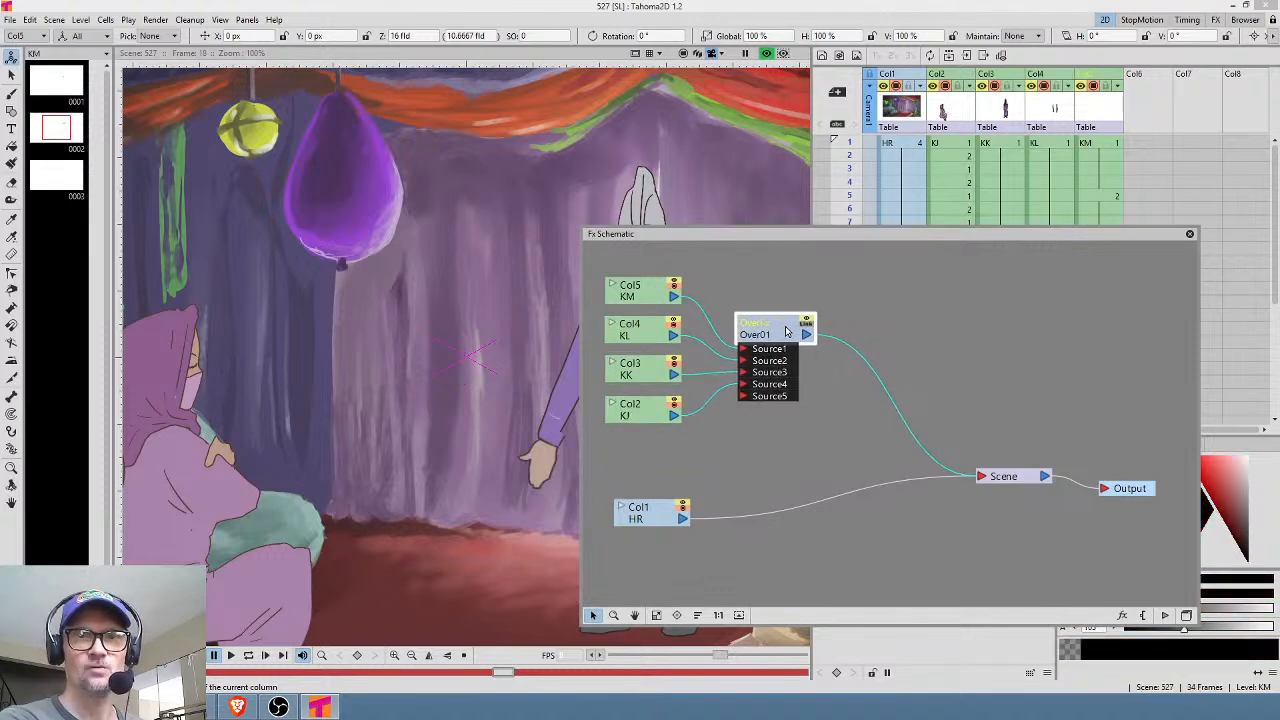
Insert a Body Highlight effect between the Over node and the Scene node.
{"action": "right_click", "coordinate": [853, 349]}
{"action": "mouse_move", "coordinate": [858, 350]}
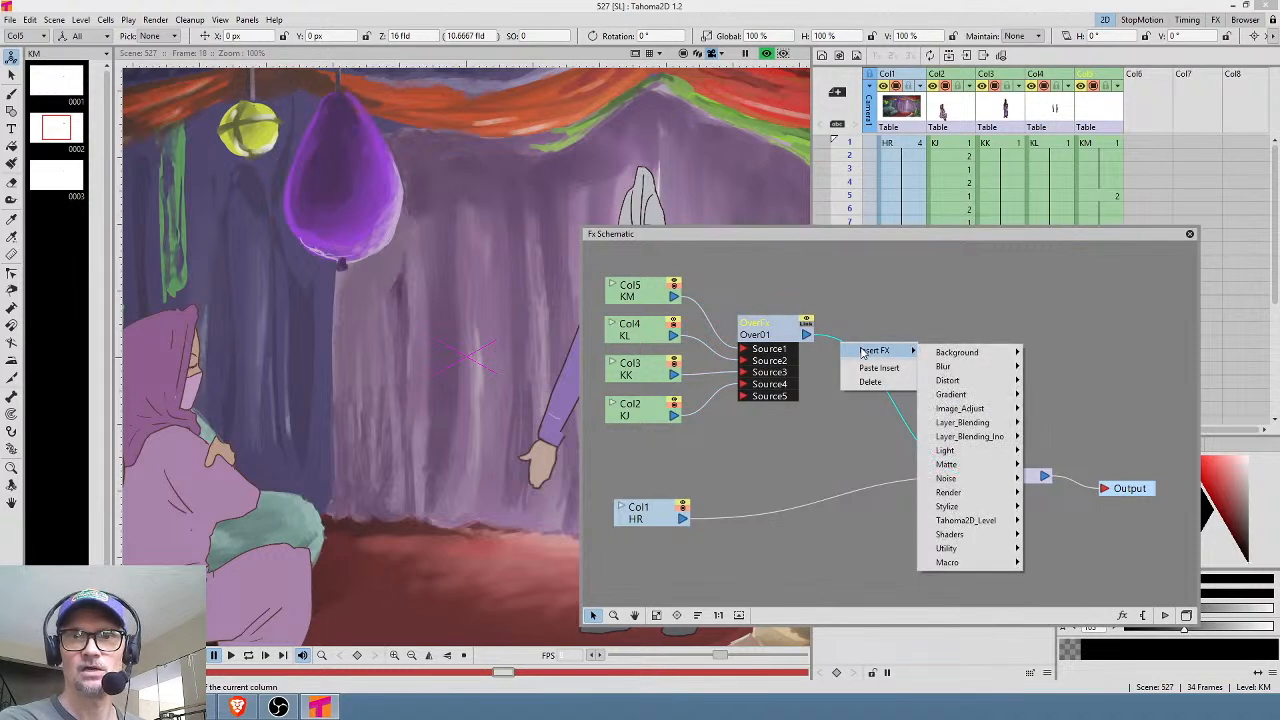
{"action": "mouse_move", "coordinate": [962, 451]}
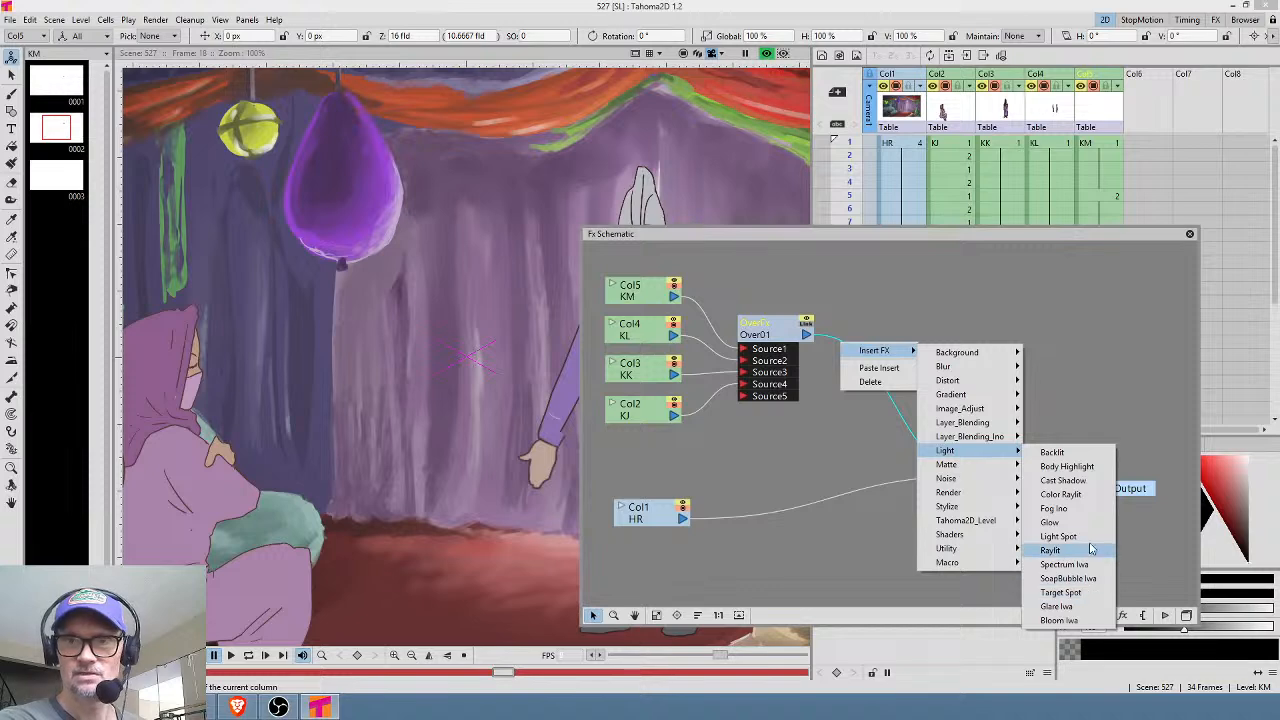
{"action": "left_click", "coordinate": [1066, 467]}
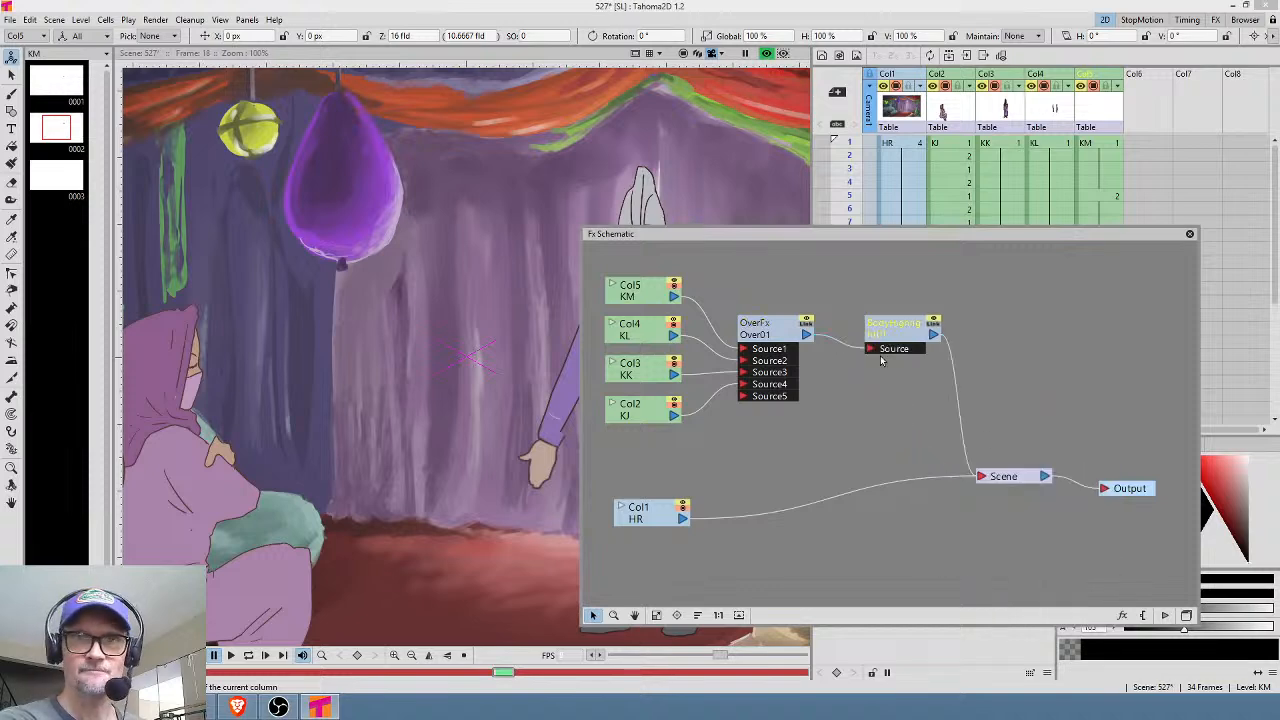
Set the Body Highlight effect's offset to 8 px in both X and Y.
{"action": "left_click_drag", "start_coordinate": [810, 235], "coordinate": [882, 220]}
{"action": "double_click", "coordinate": [977, 312]}
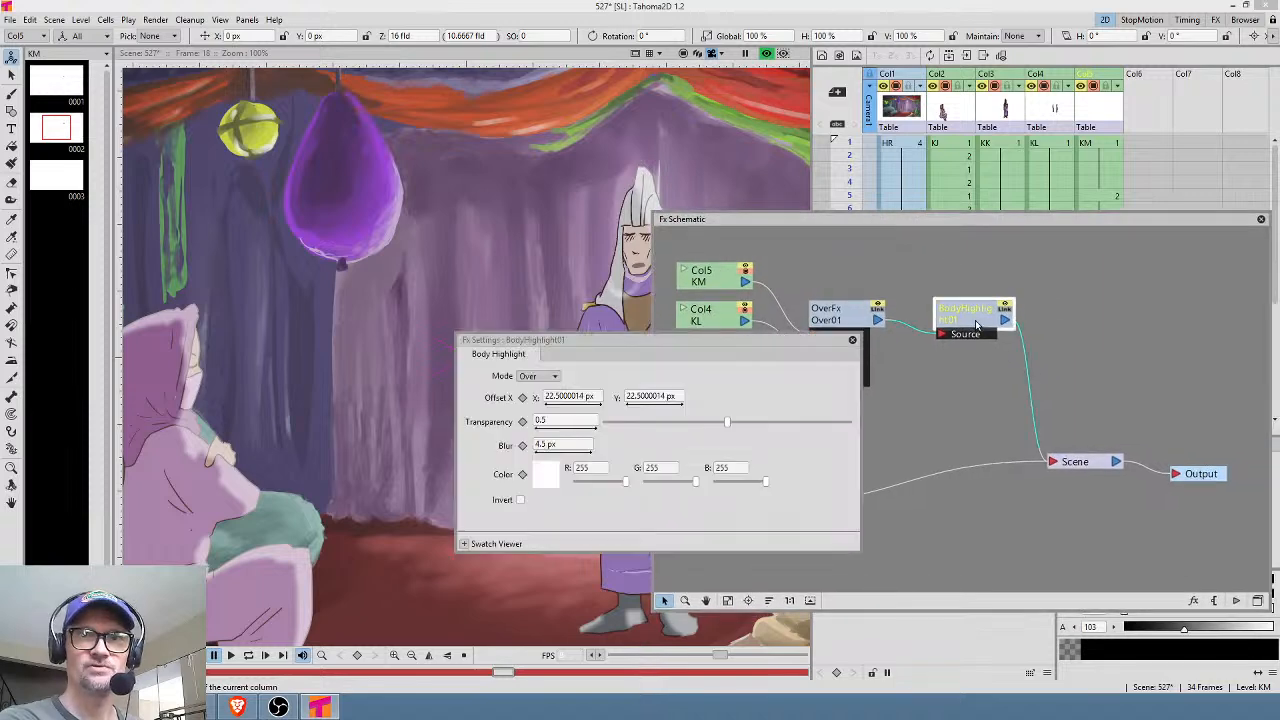
{"action": "left_click", "coordinate": [591, 397]}
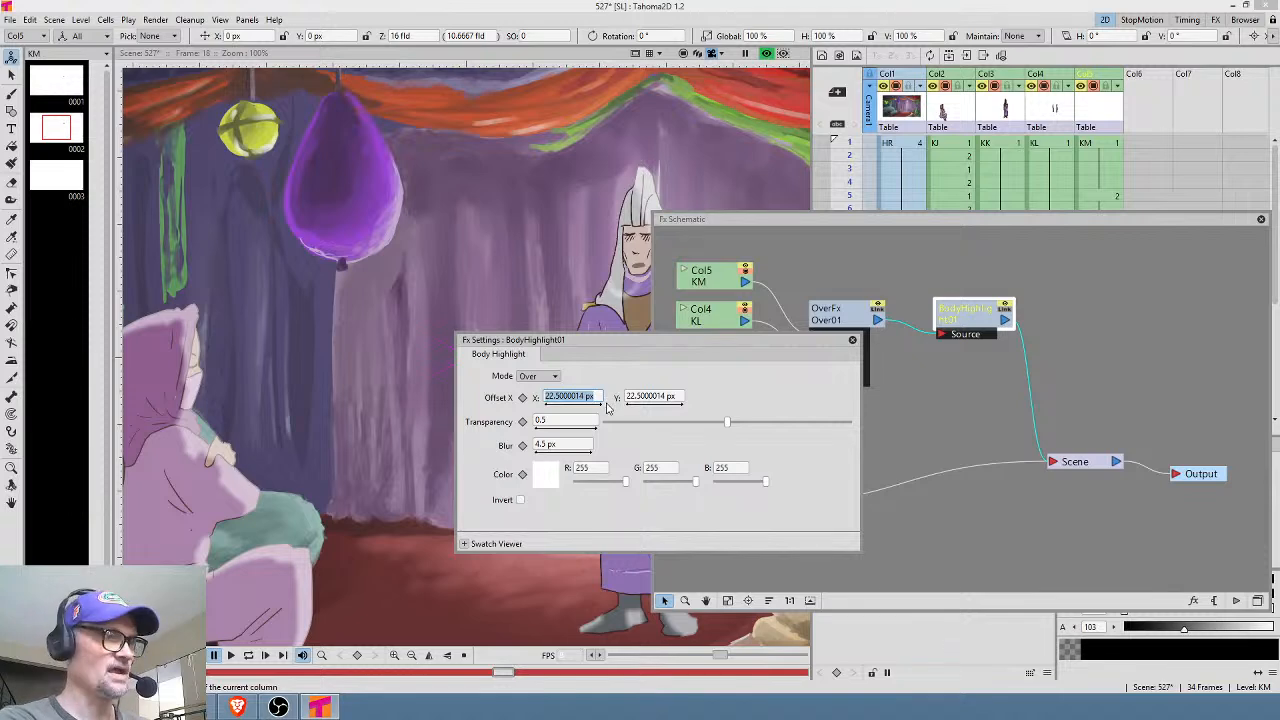
{"action": "type", "text": "8"}
{"action": "key", "text": "Return"}
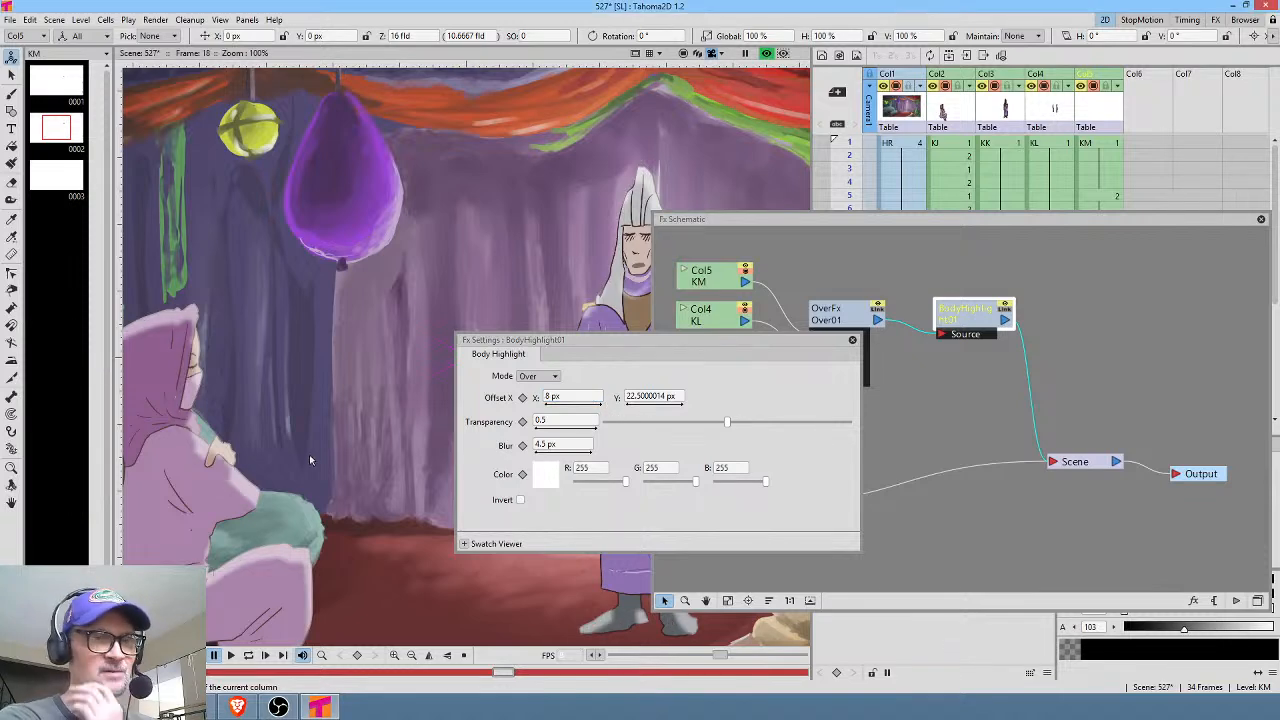
{"action": "scroll", "coordinate": [328, 458], "scroll_direction": "down", "scroll_amount": 2}
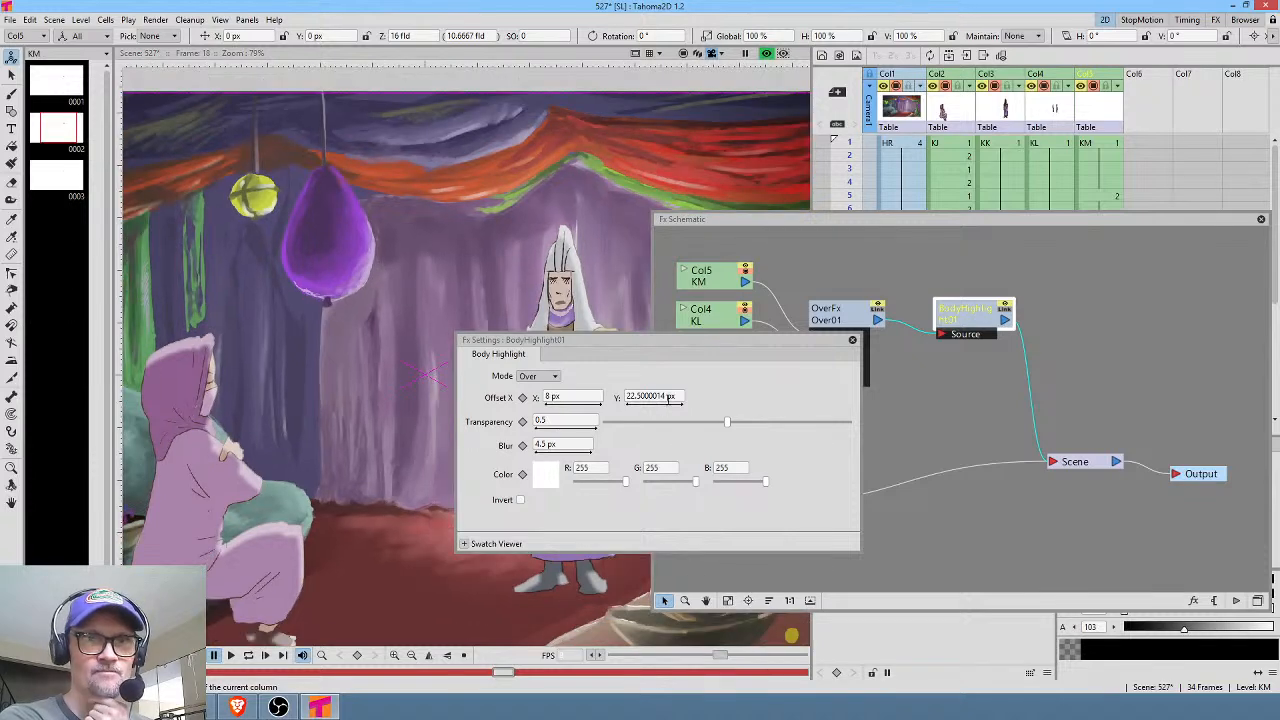
{"action": "left_click", "coordinate": [667, 398]}
{"action": "type", "text": "8"}
{"action": "key", "text": "Return"}
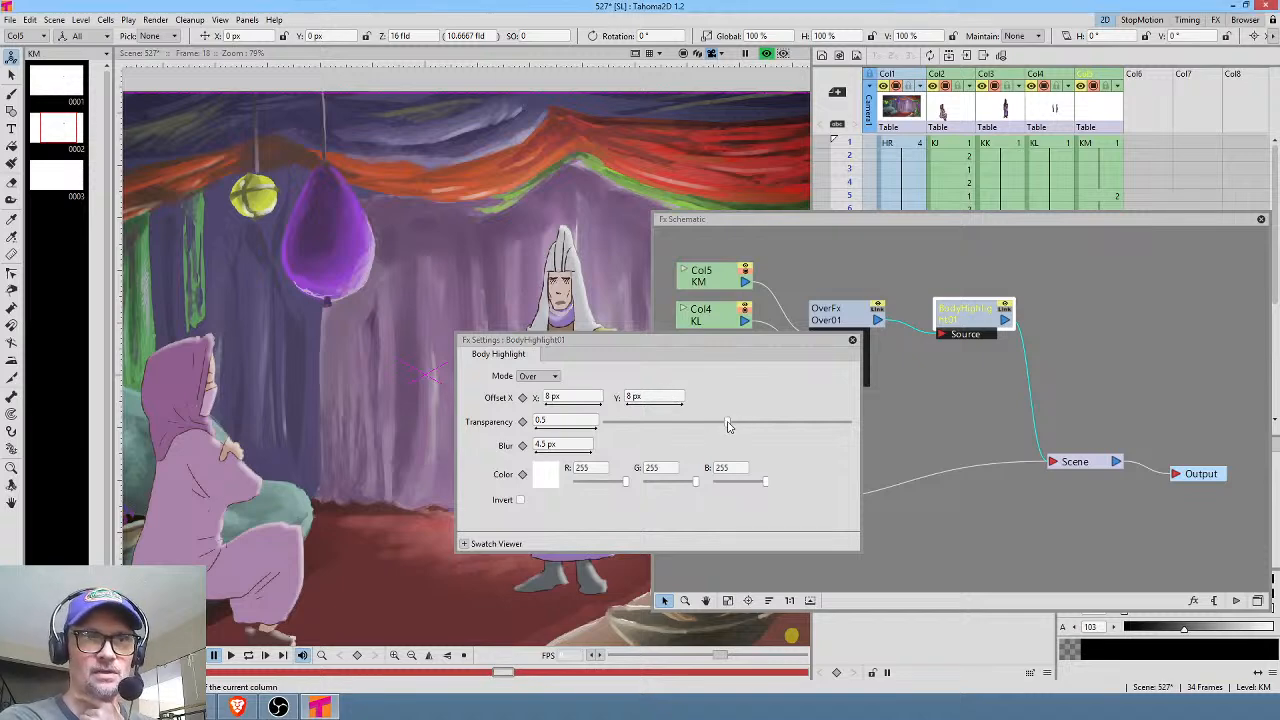
Set the Body Highlight effect's transparency to 0.558, close its settings and move its node closer to the Over node.
{"action": "left_click_drag", "start_coordinate": [727, 425], "coordinate": [738, 425]}
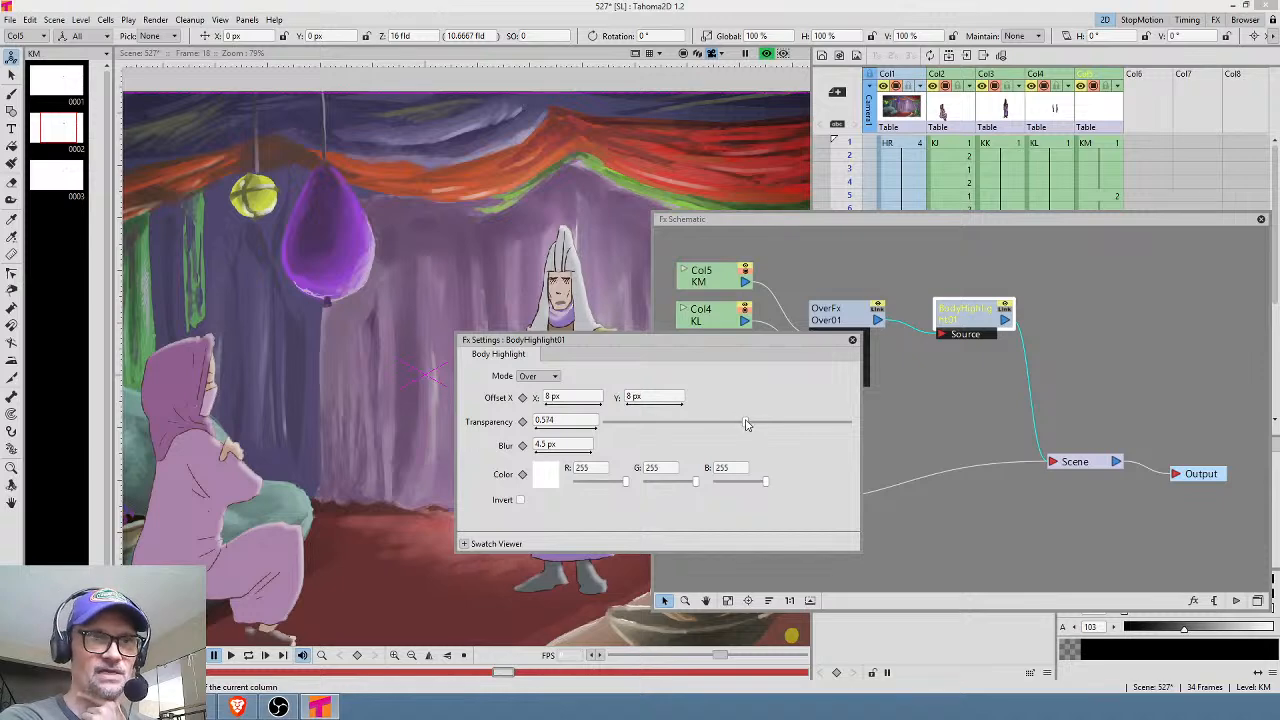
{"action": "left_click", "coordinate": [852, 340]}
{"action": "left_click_drag", "start_coordinate": [974, 326], "coordinate": [957, 323]}
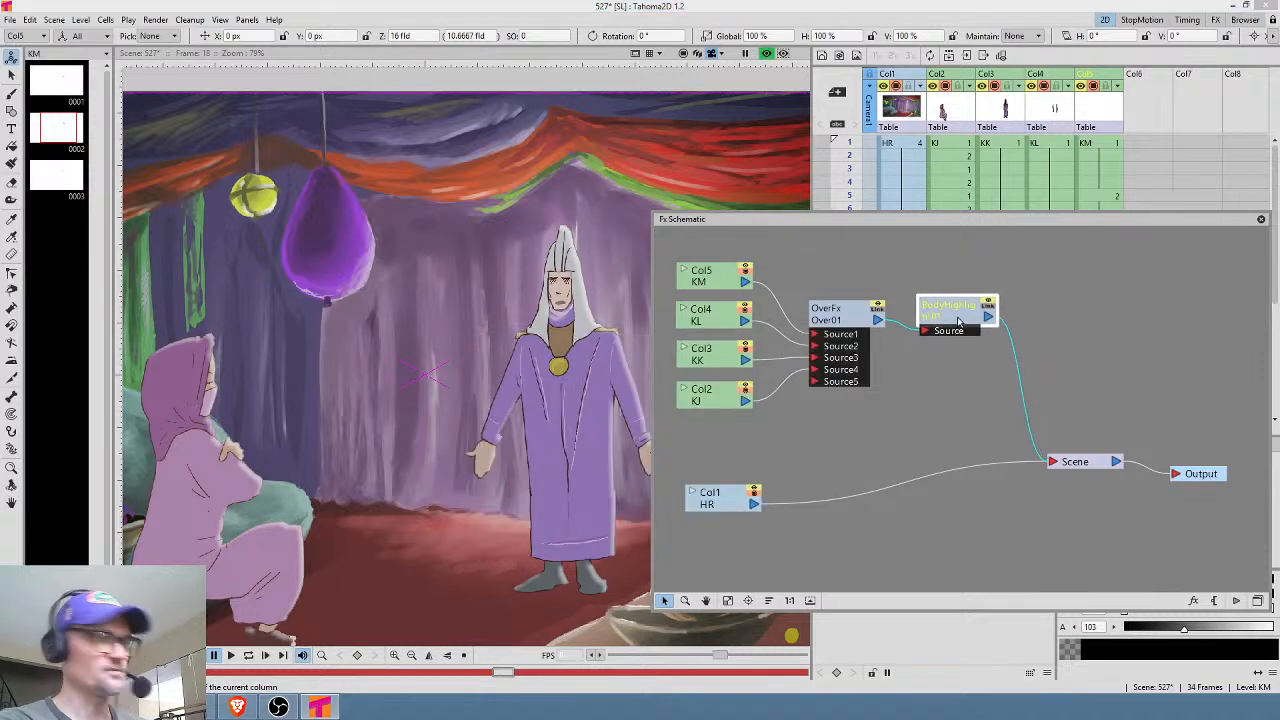
Duplicate the Body Highlight node and connect the copy between the original and the Scene node.
{"action": "left_click", "coordinate": [987, 382]}
{"action": "key", "text": "ctrl+v"}
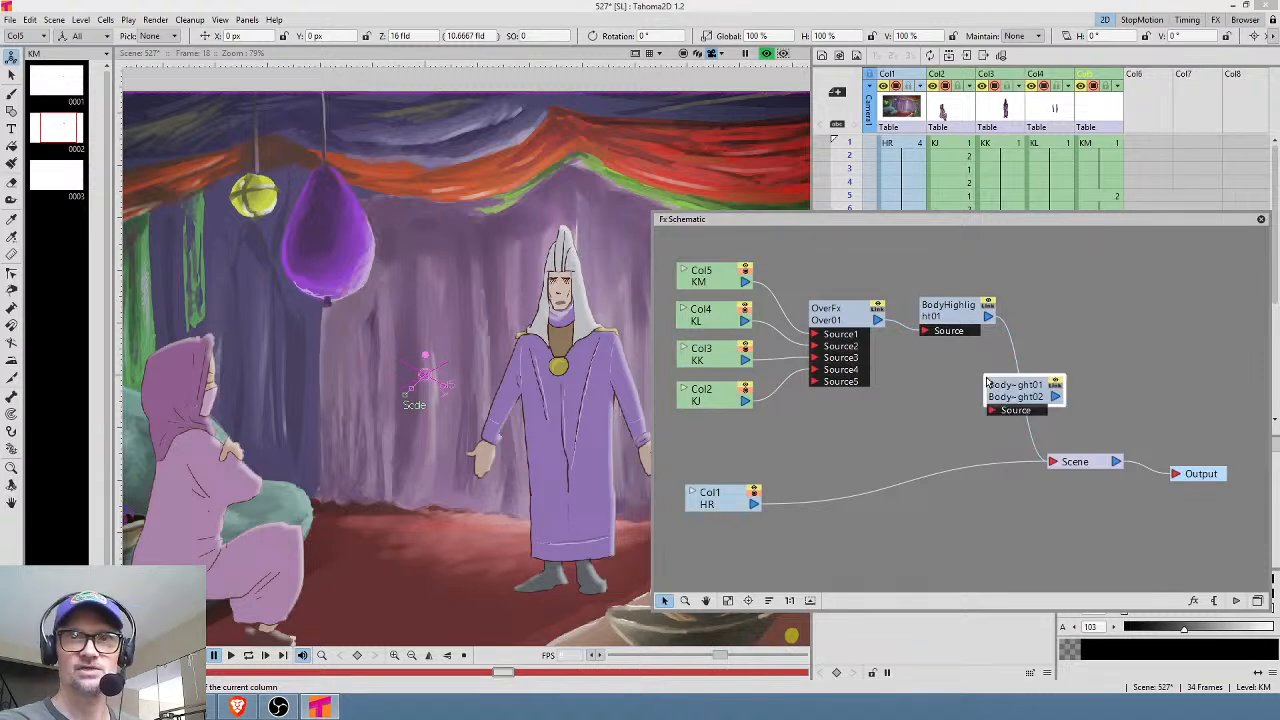
{"action": "left_click_drag", "start_coordinate": [1022, 395], "coordinate": [1054, 462]}
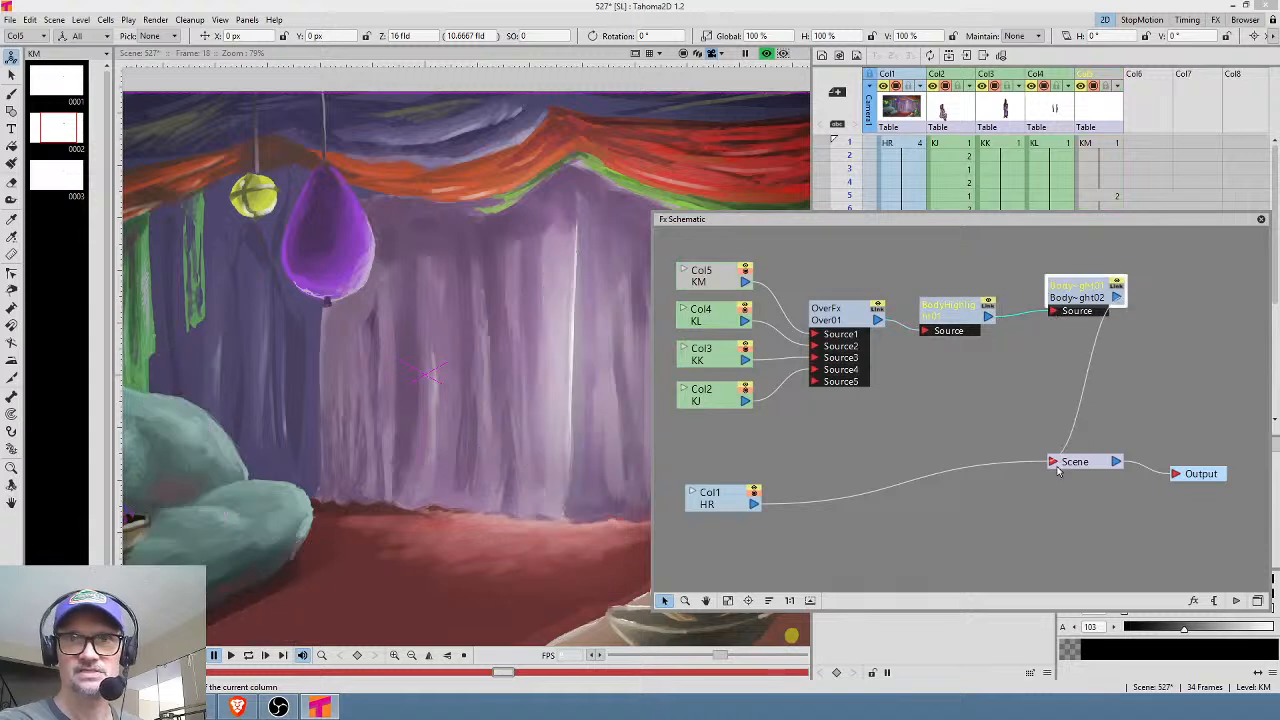
{"action": "left_click_drag", "start_coordinate": [1100, 297], "coordinate": [975, 372]}
In the duplicate Body Highlight's settings, turn on Invert, set the mode to Subtract and raise the transparency to 0.907.
{"action": "double_click", "coordinate": [975, 372]}
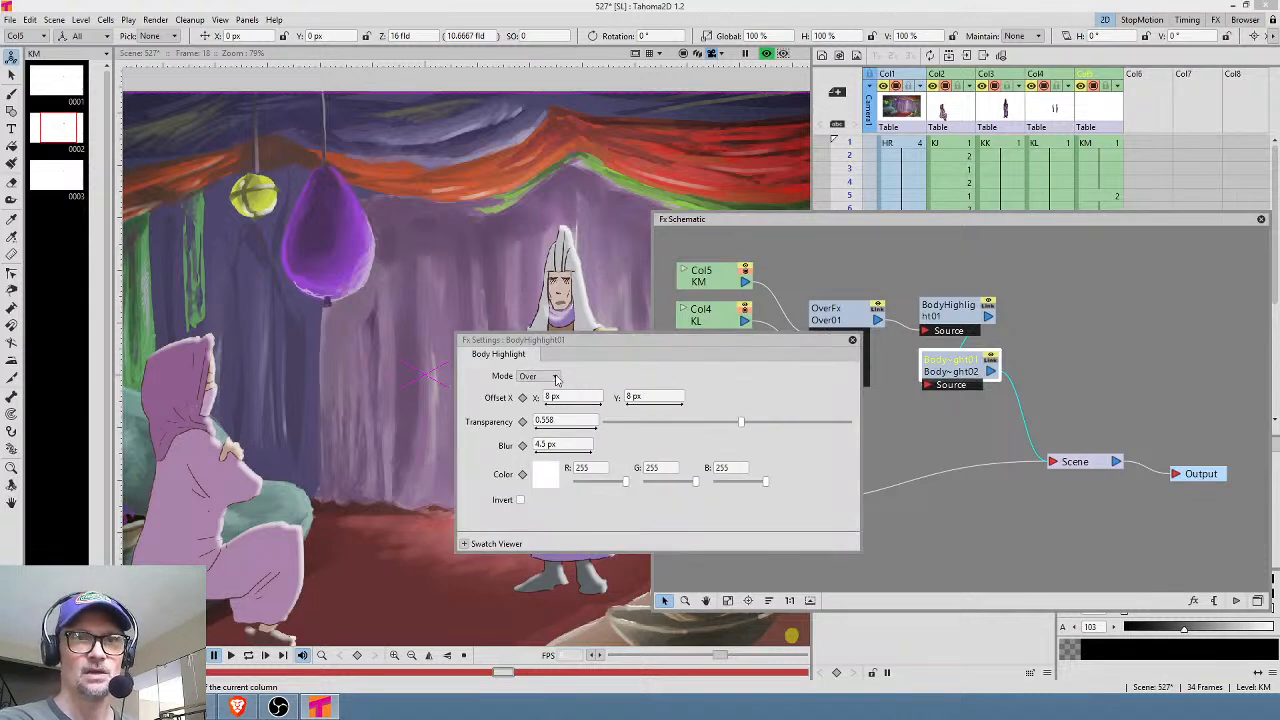
{"action": "left_click", "coordinate": [520, 500]}
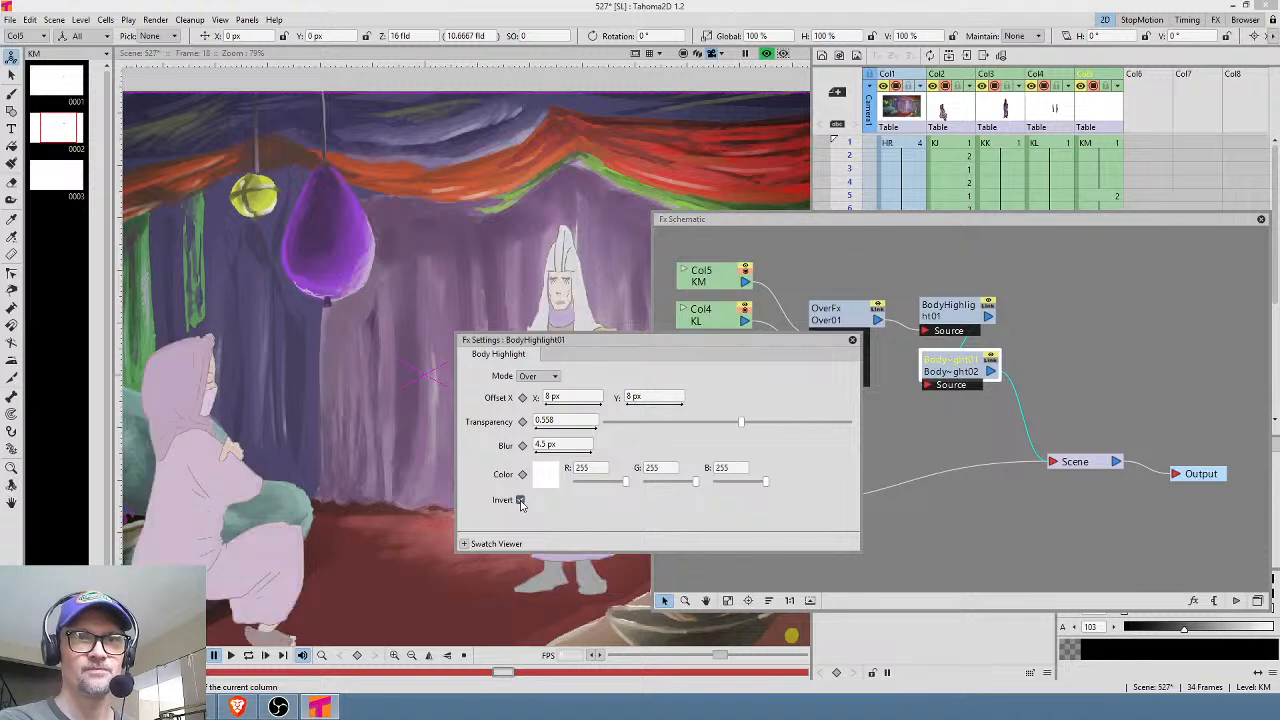
{"action": "left_click", "coordinate": [538, 376]}
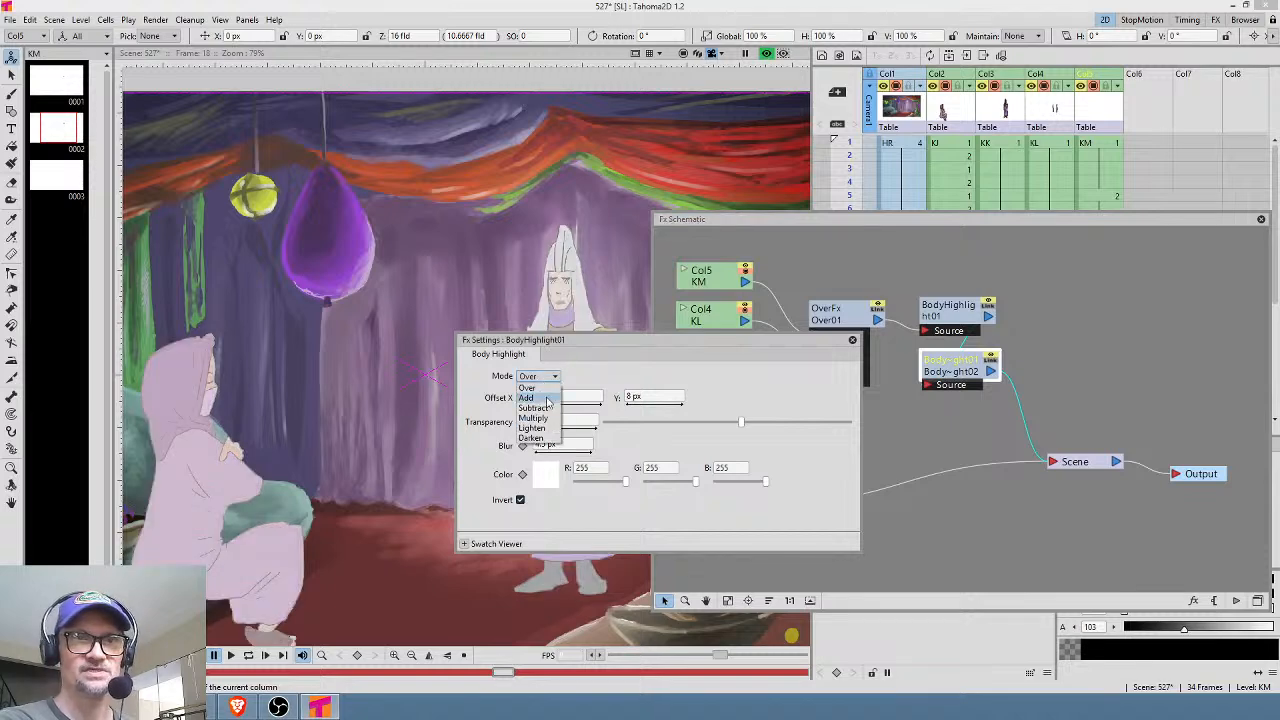
{"action": "left_click", "coordinate": [534, 408]}
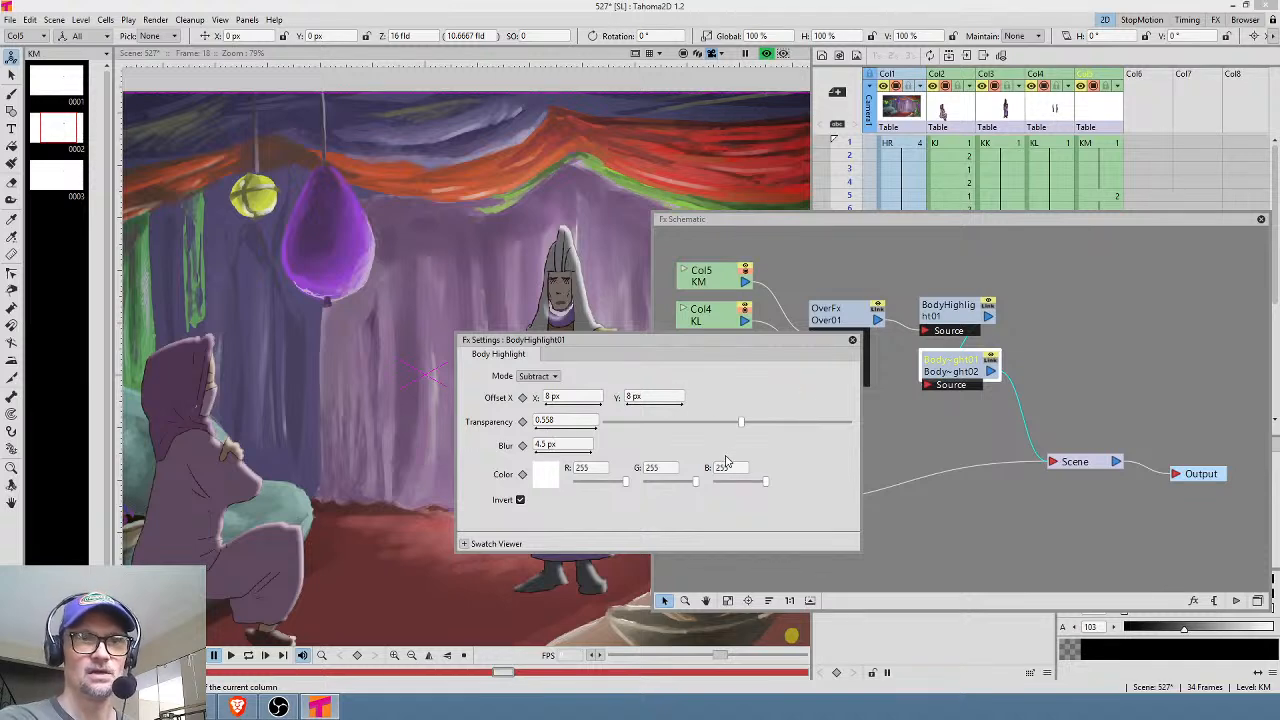
{"action": "left_click_drag", "start_coordinate": [740, 422], "coordinate": [826, 427]}
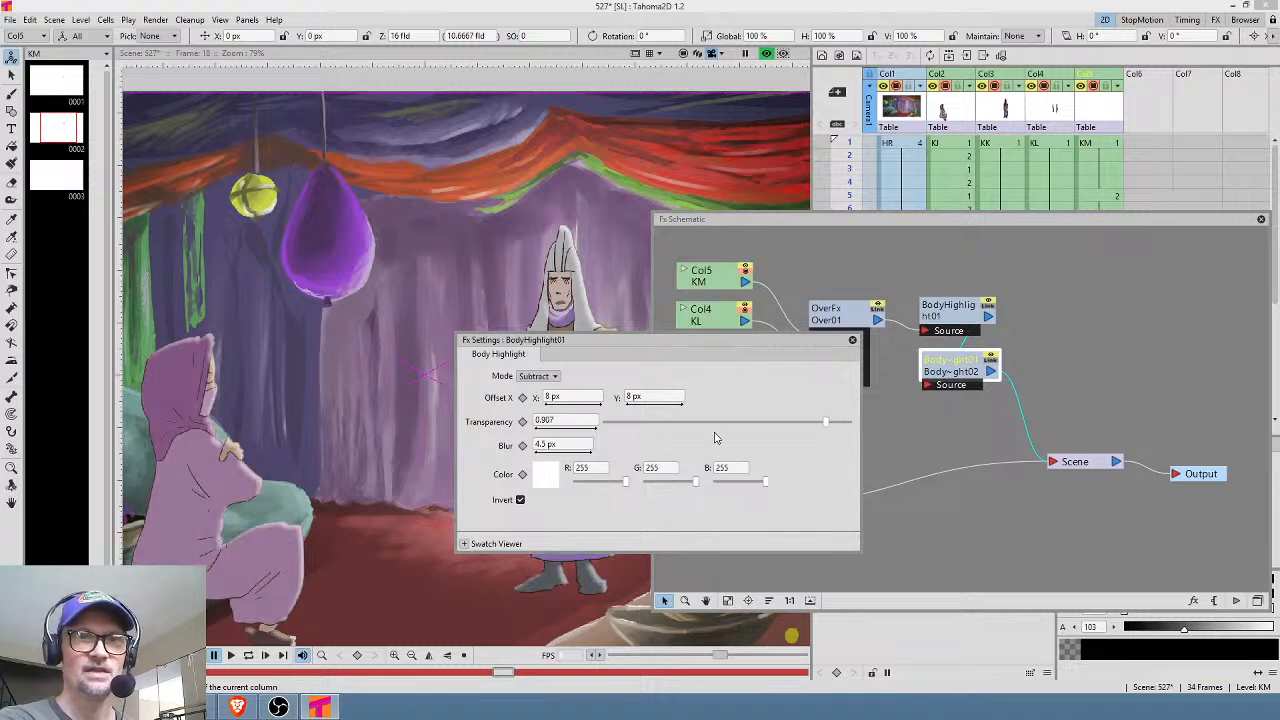
Set the duplicate Body Highlight's offset to 85 px in X and 60 px in Y.
{"action": "left_click", "coordinate": [580, 396]}
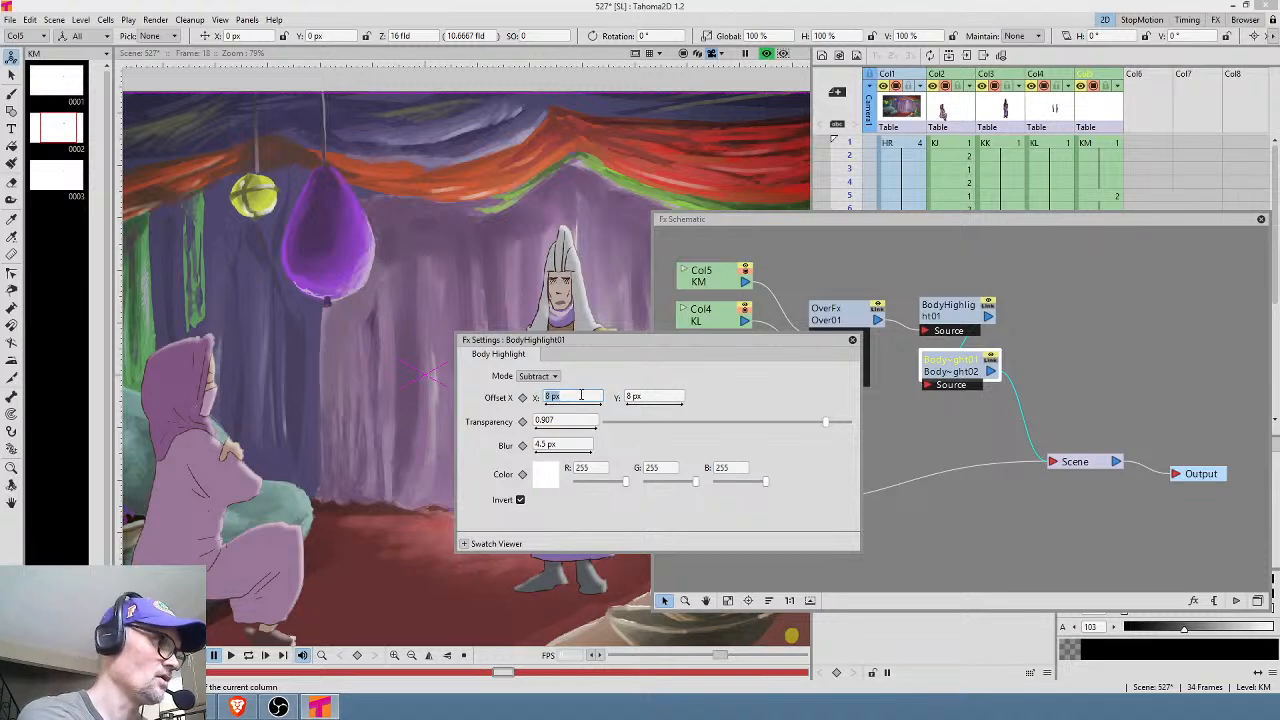
{"action": "type", "text": "30"}
{"action": "key", "text": "Tab"}
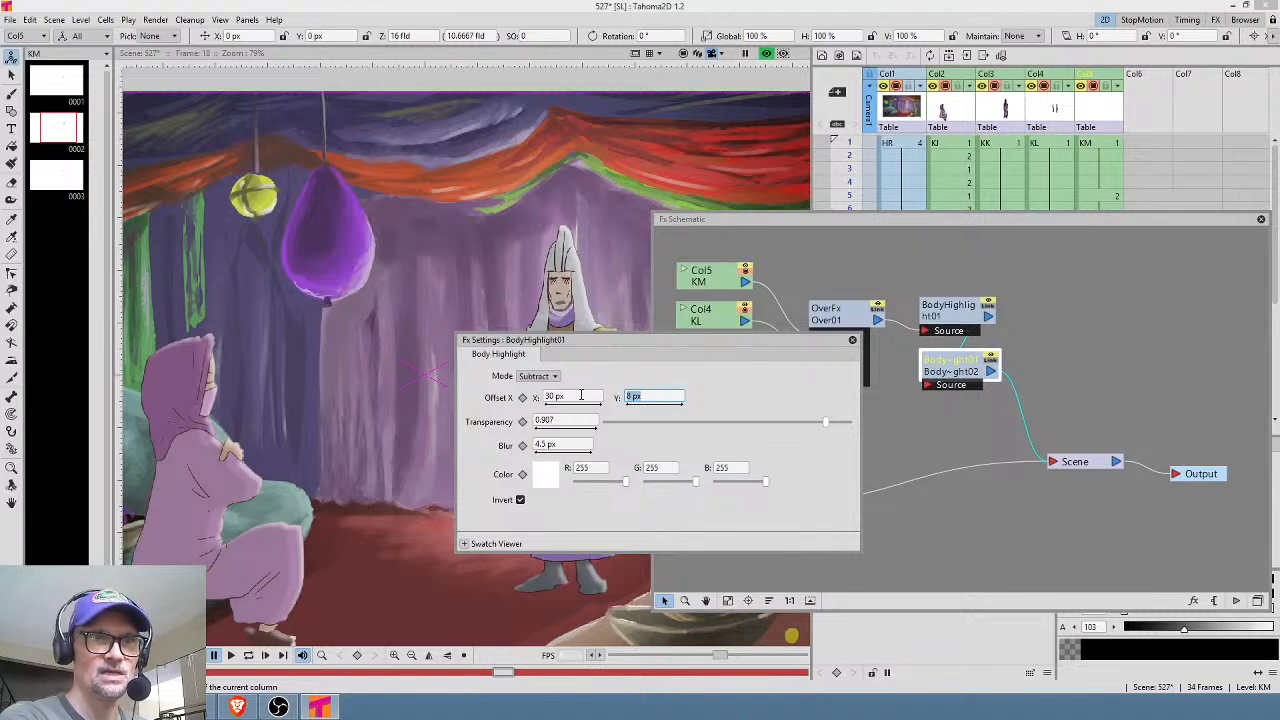
{"action": "left_click", "coordinate": [571, 397]}
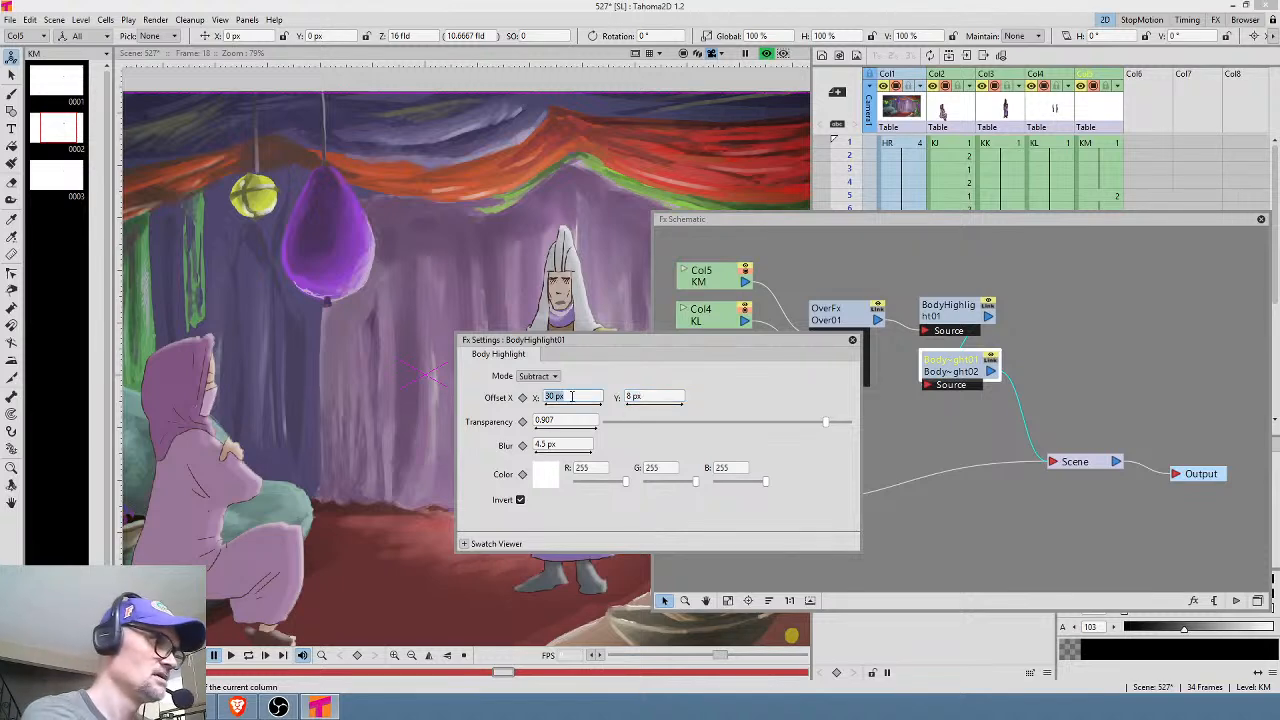
{"action": "type", "text": "85"}
{"action": "key", "text": "Return"}
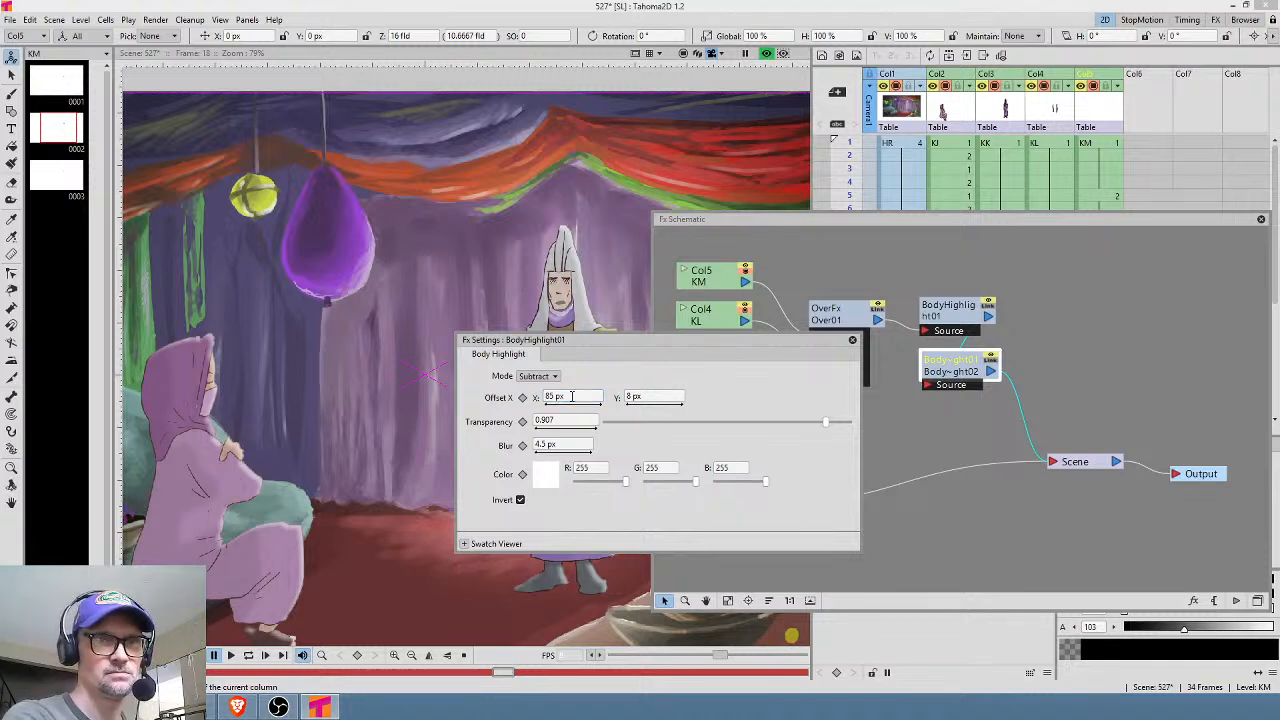
{"action": "left_click", "coordinate": [519, 499]}
{"action": "left_click", "coordinate": [658, 396]}
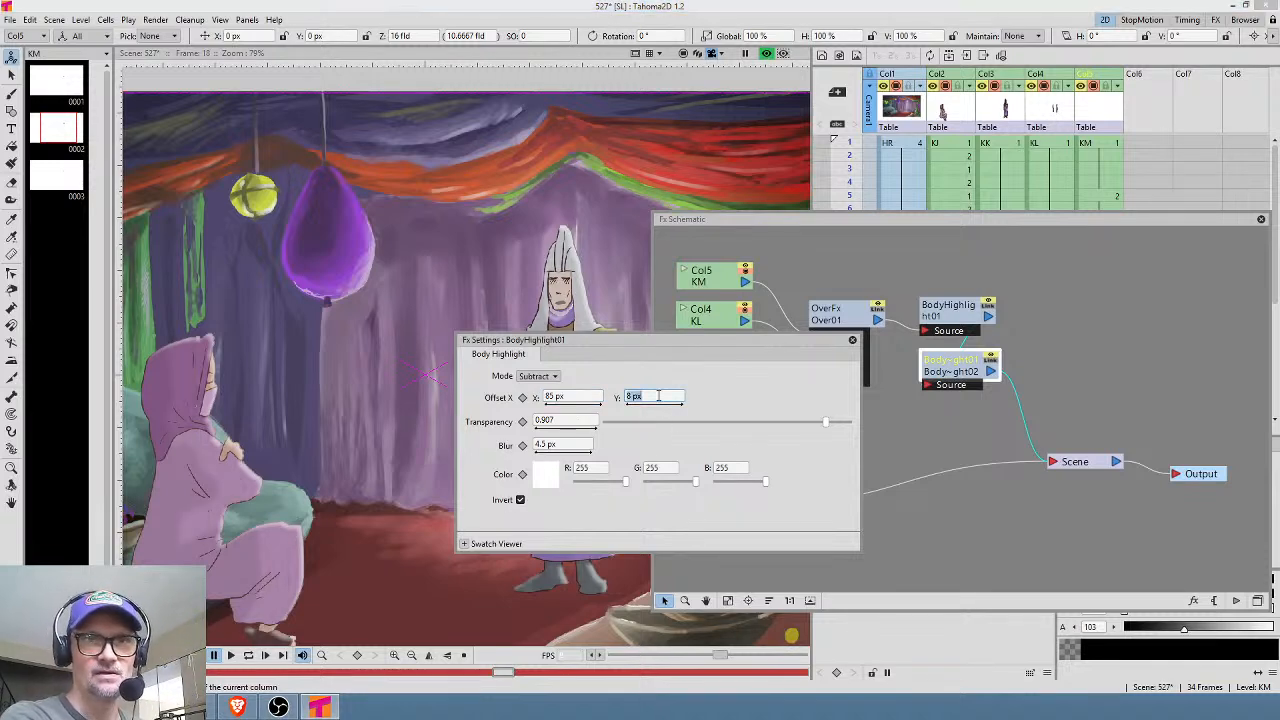
{"action": "type", "text": "60"}
{"action": "key", "text": "Return"}
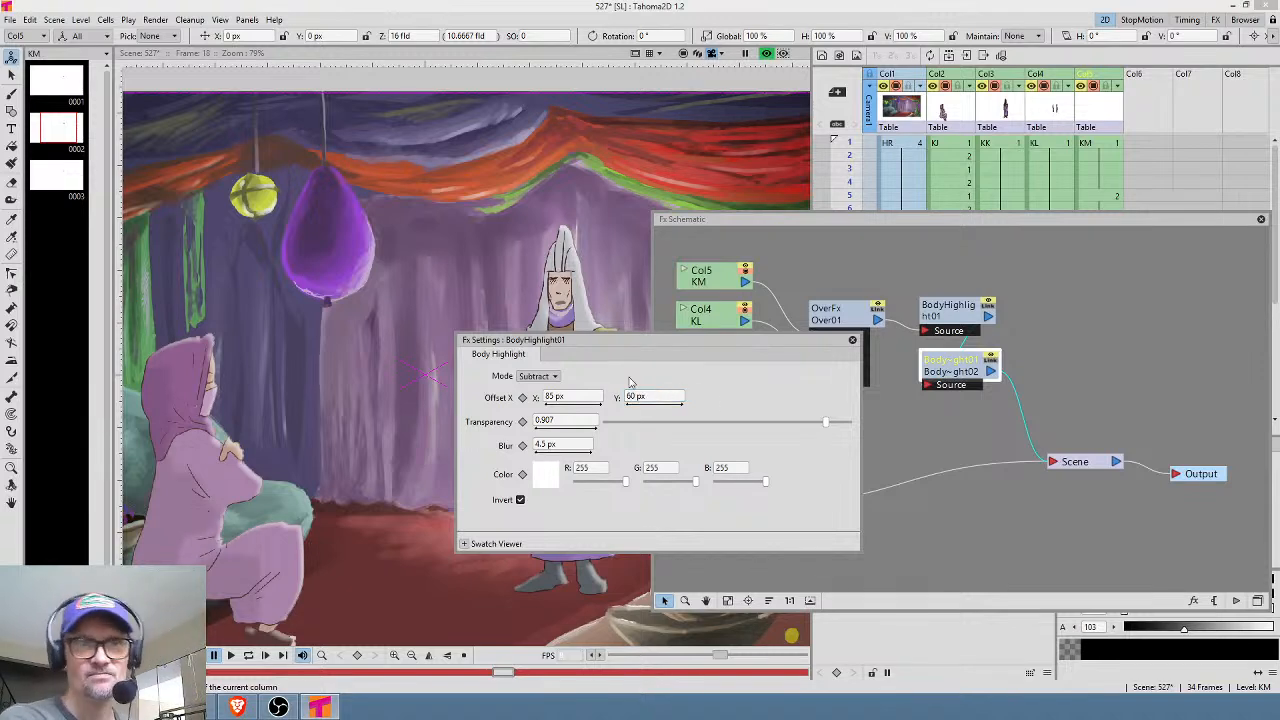
Close the duplicate Body Highlight's settings and delete its node.
{"action": "left_click_drag", "start_coordinate": [675, 349], "coordinate": [876, 373]}
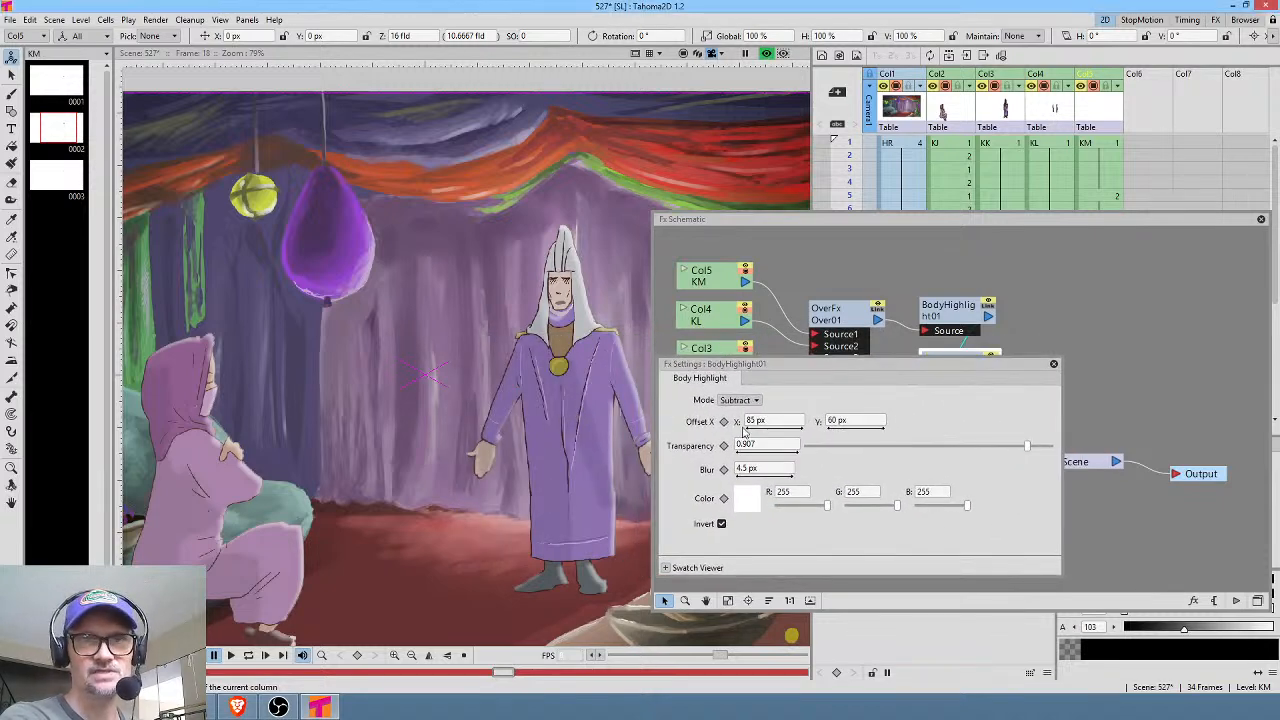
{"action": "left_click_drag", "start_coordinate": [845, 374], "coordinate": [831, 384]}
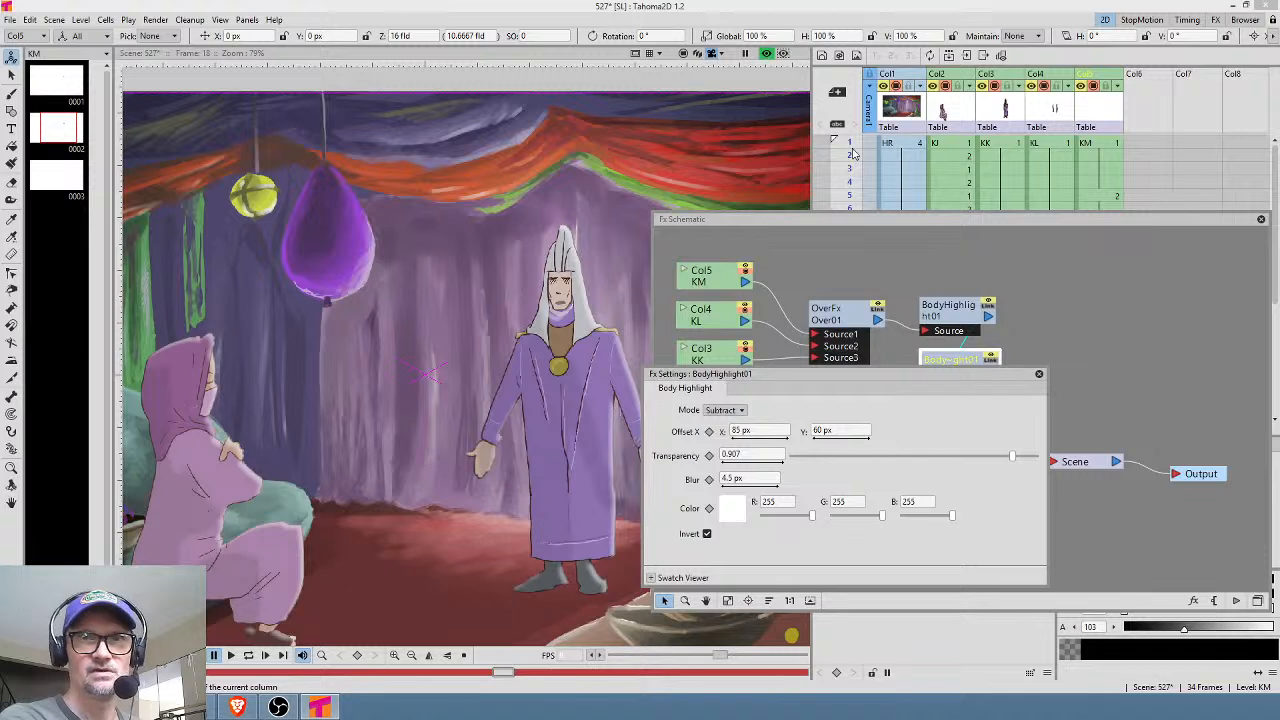
{"action": "left_click", "coordinate": [1039, 376]}
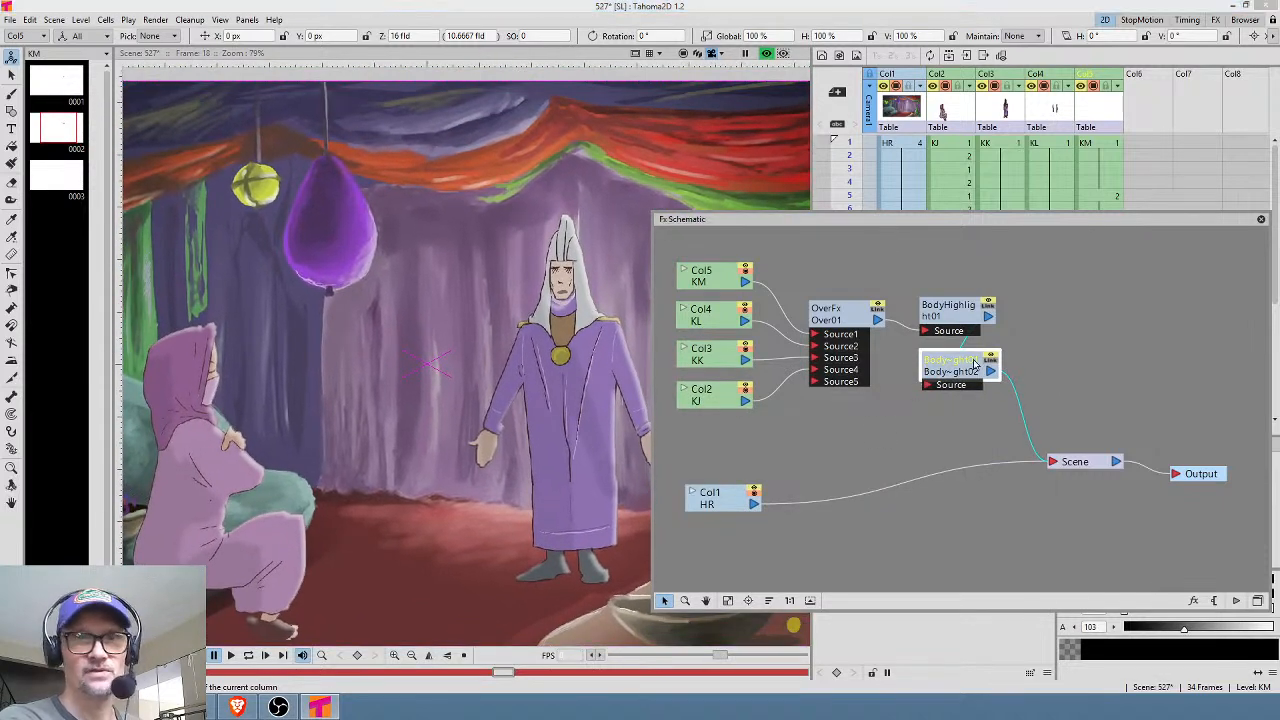
{"action": "key", "text": "Delete"}
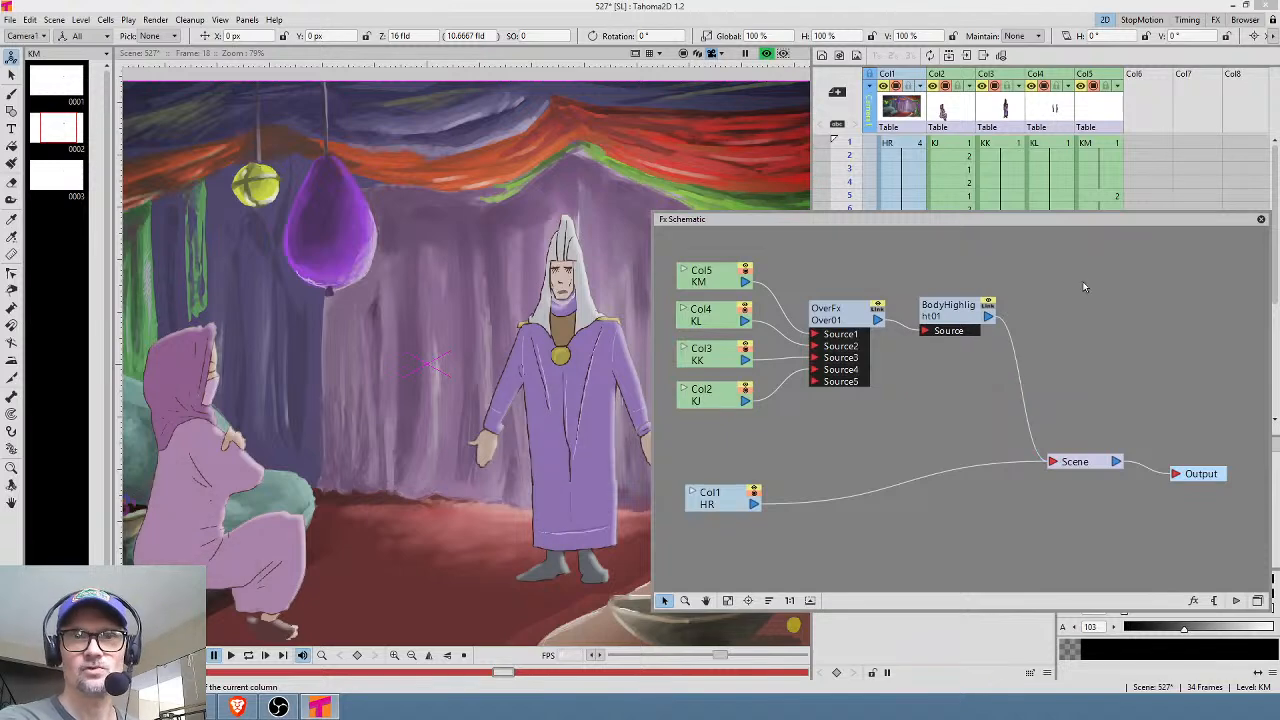
Close the Fx Schematic, create a new vector level in the empty column after KM and extend it to frame 4.
{"action": "left_click", "coordinate": [1261, 219]}
{"action": "left_click", "coordinate": [1147, 144]}
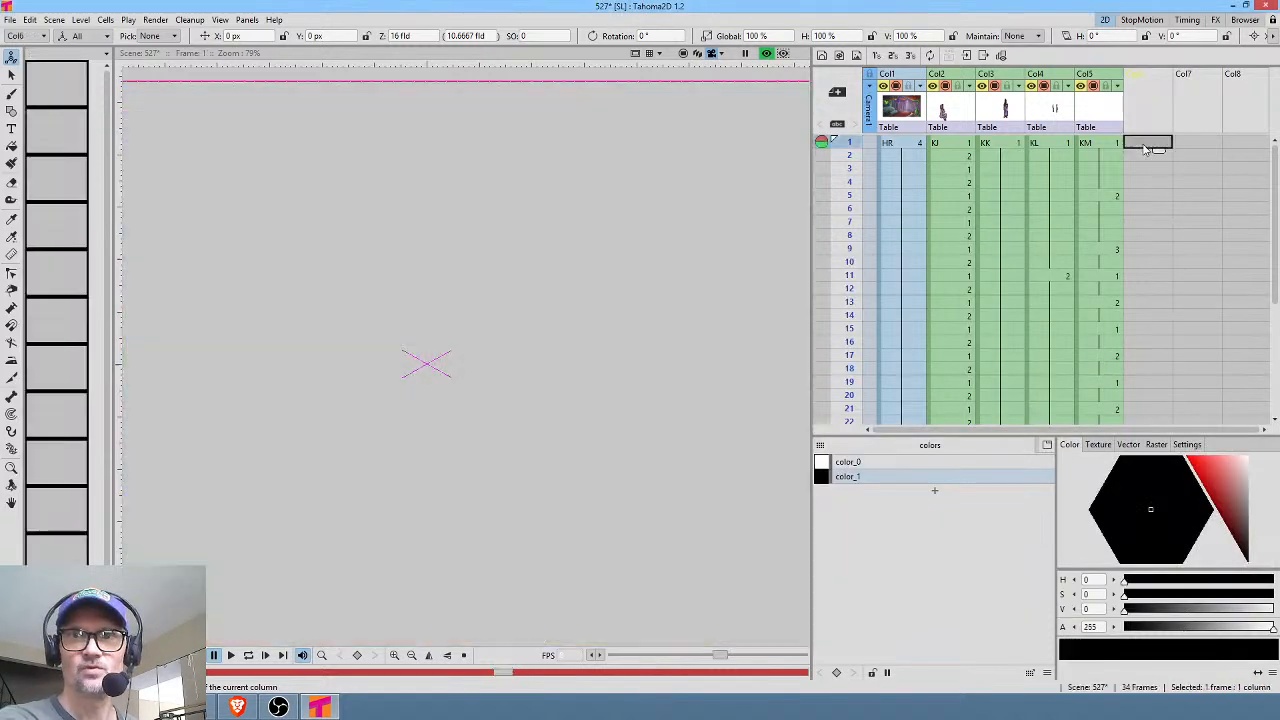
{"action": "key", "text": "alt+n"}
{"action": "left_click", "coordinate": [650, 484]}
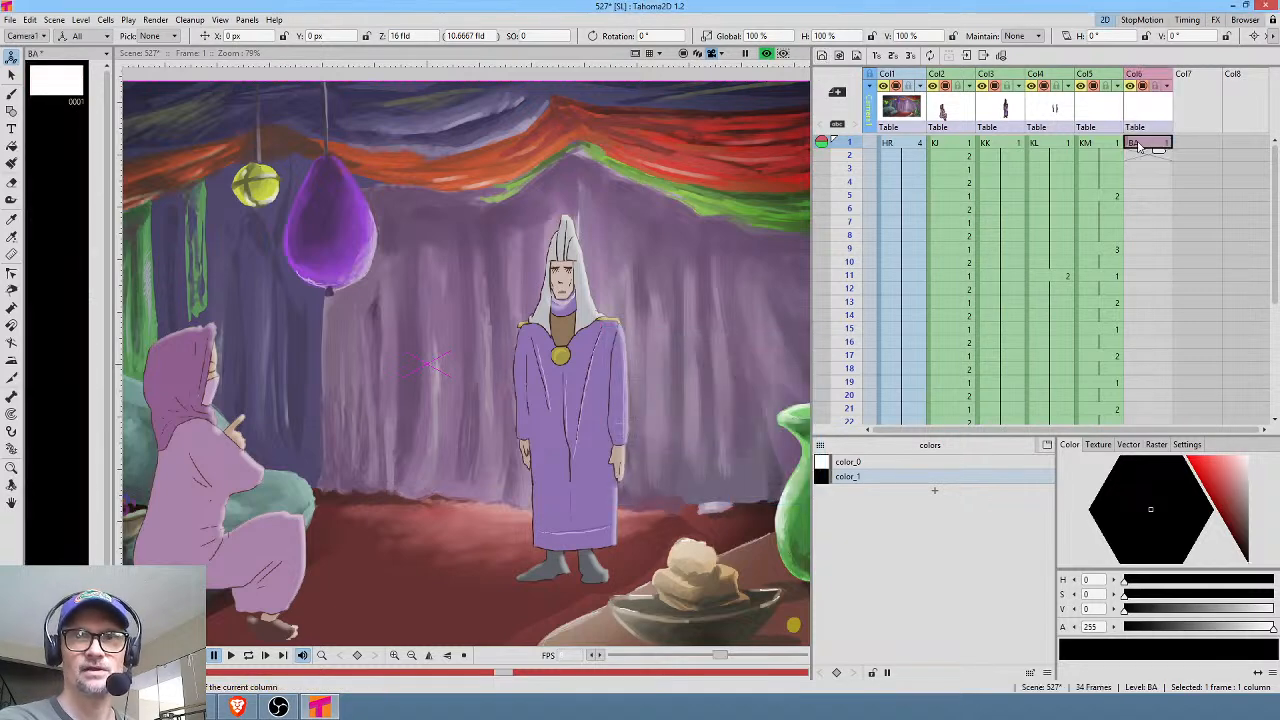
{"action": "left_click_drag", "start_coordinate": [1158, 153], "coordinate": [1158, 186]}
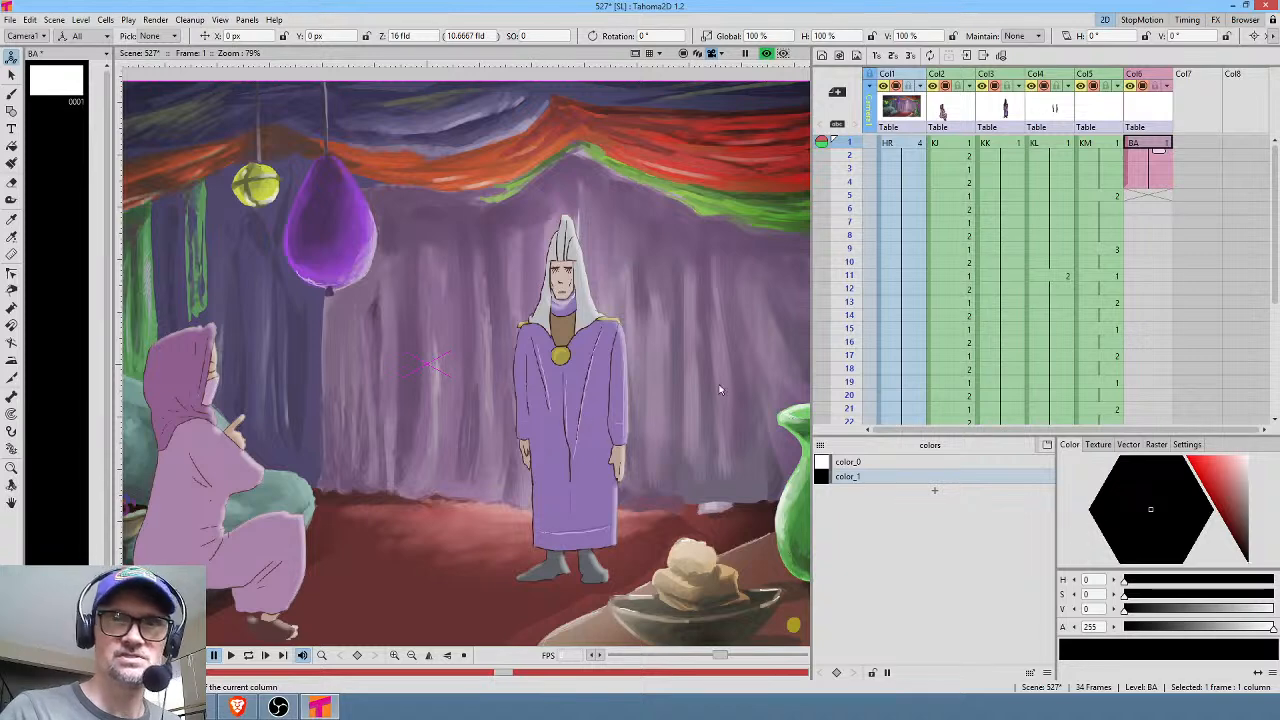
With the Brush, paint filled black shadow shapes beneath the standing man's robe hem and over his foot.
{"action": "key", "text": "b"}
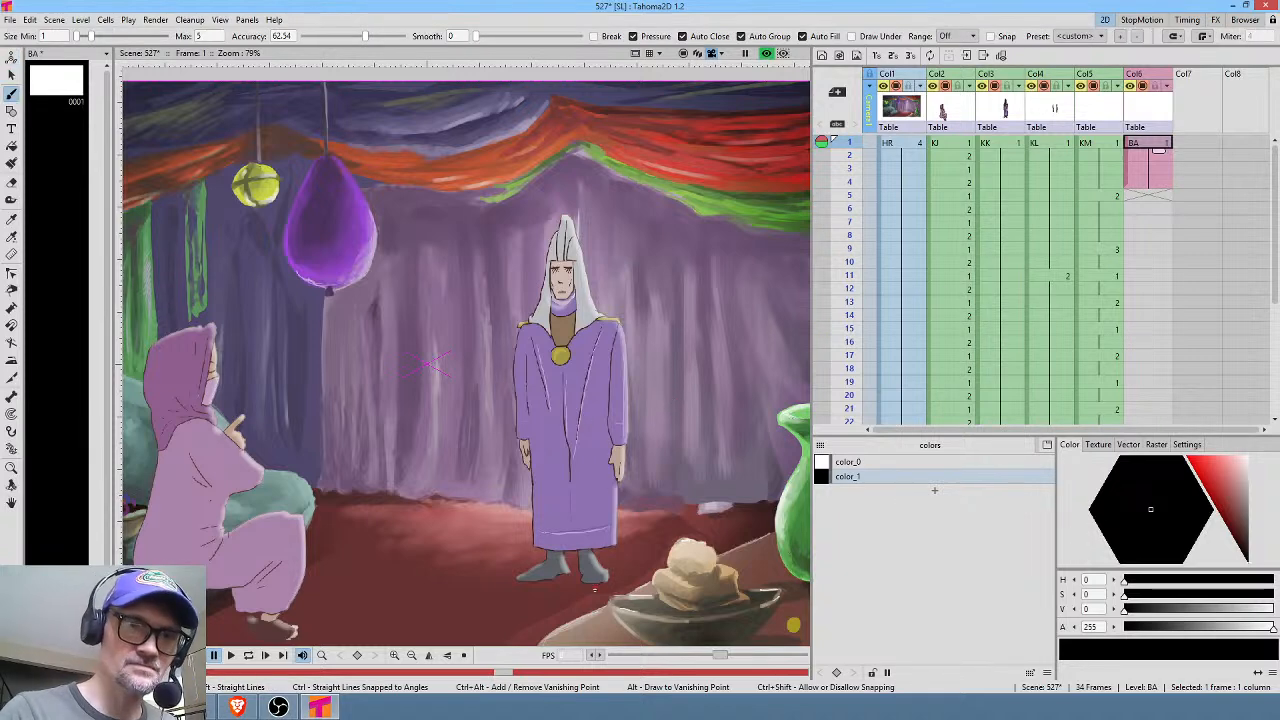
{"action": "mouse_move", "coordinate": [611, 545]}
{"action": "left_mouse_down"}
{"action": "mouse_move", "coordinate": [541, 553]}
{"action": "mouse_move", "coordinate": [561, 570]}
{"action": "mouse_move", "coordinate": [612, 548]}
{"action": "left_mouse_up"}
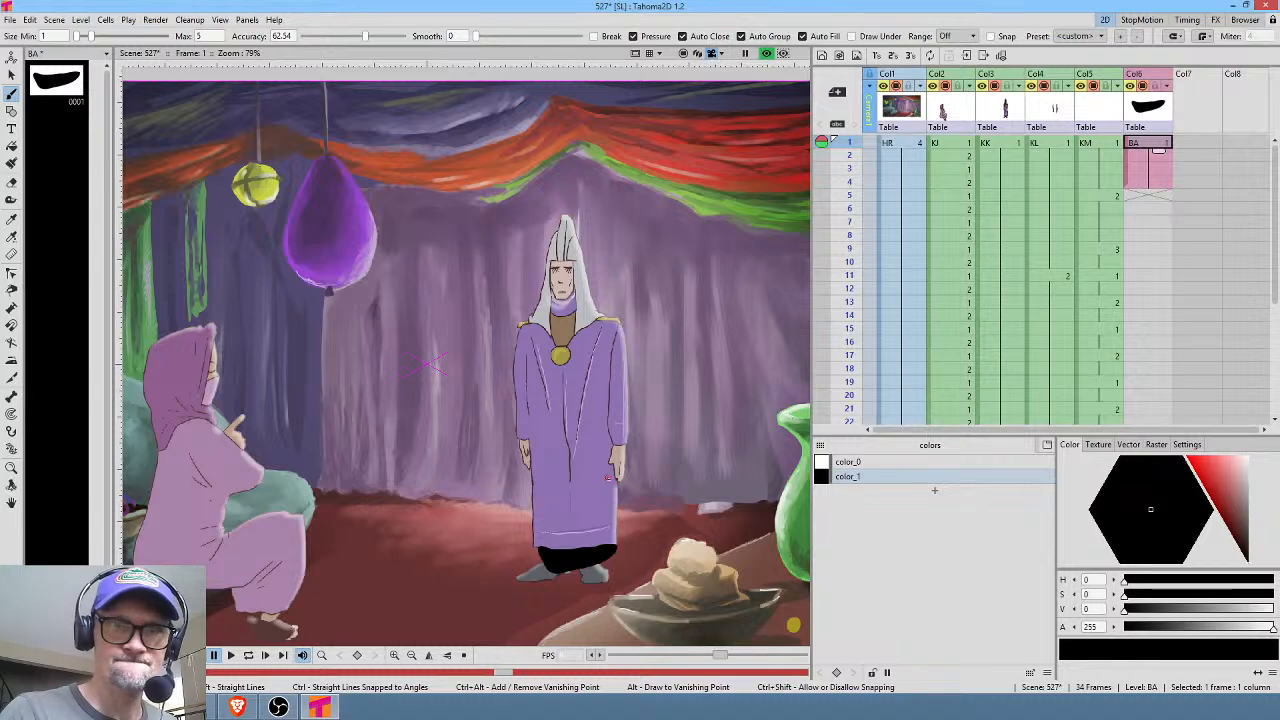
{"action": "left_click_drag", "start_coordinate": [550, 578], "coordinate": [565, 558]}
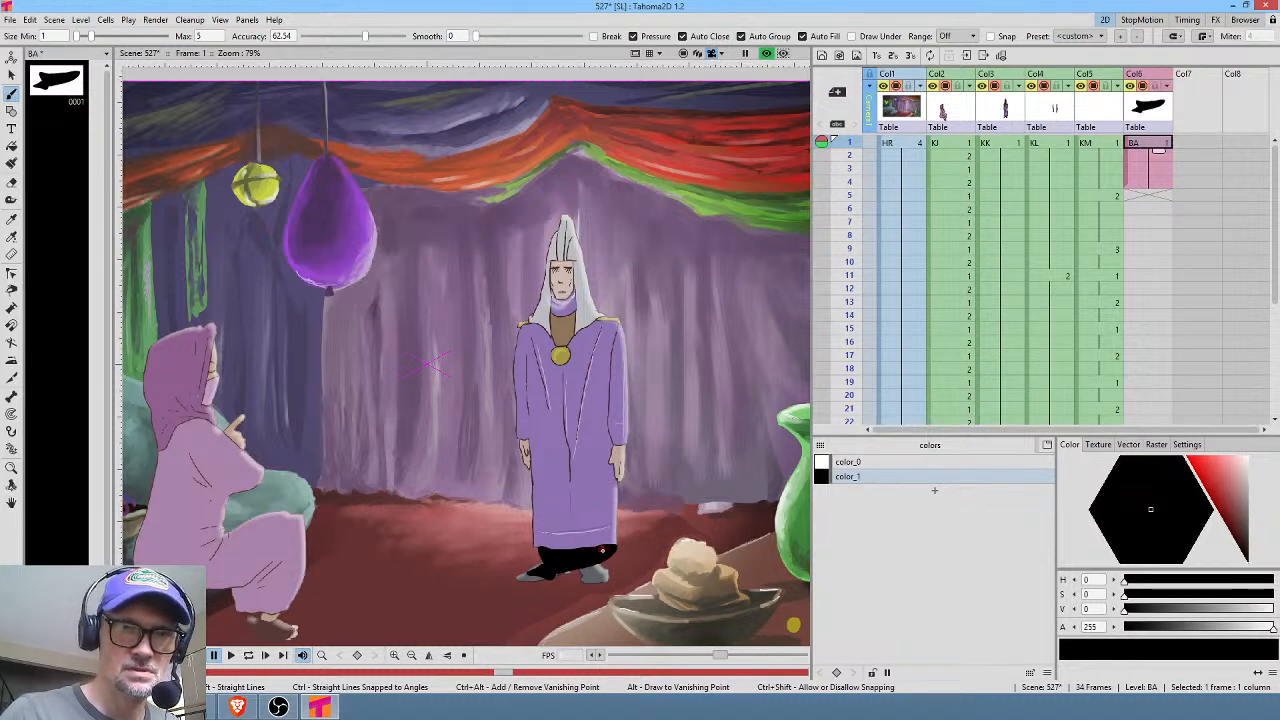
Try one large black shadow shape running from the standing man's face down the side of his robe.
{"action": "mouse_move", "coordinate": [598, 552]}
{"action": "left_mouse_down"}
{"action": "mouse_move", "coordinate": [591, 472]}
{"action": "mouse_move", "coordinate": [608, 404]}
{"action": "left_mouse_up"}
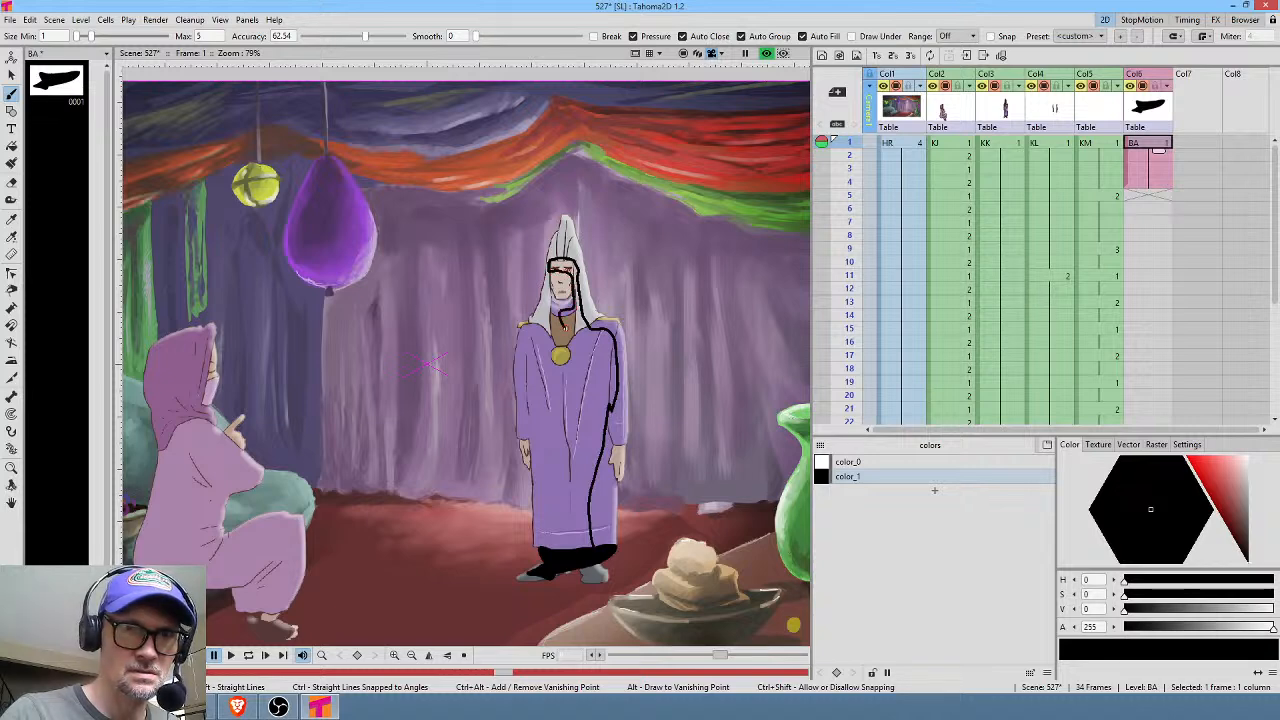
{"action": "left_click_drag", "start_coordinate": [567, 341], "coordinate": [566, 341]}
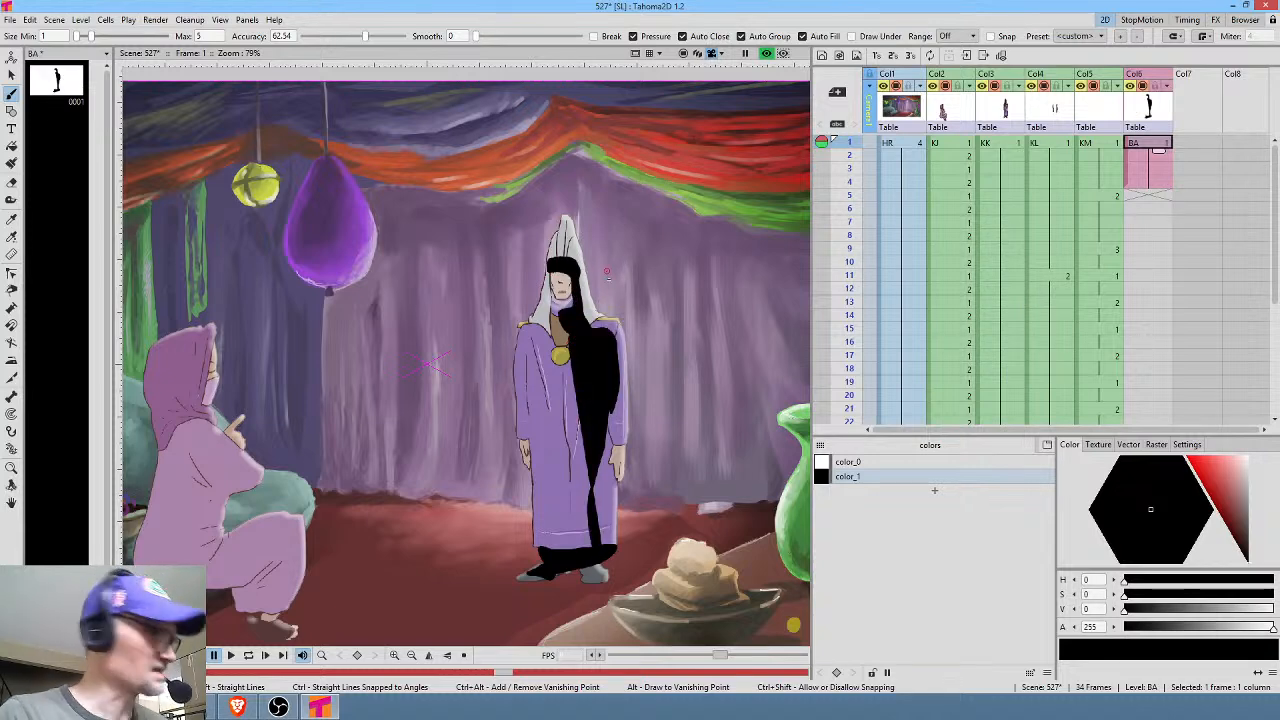
Turn off the viewer's preview and paint black shadows down both sides of the man's face and beneath his chin.
{"action": "left_click", "coordinate": [767, 57]}
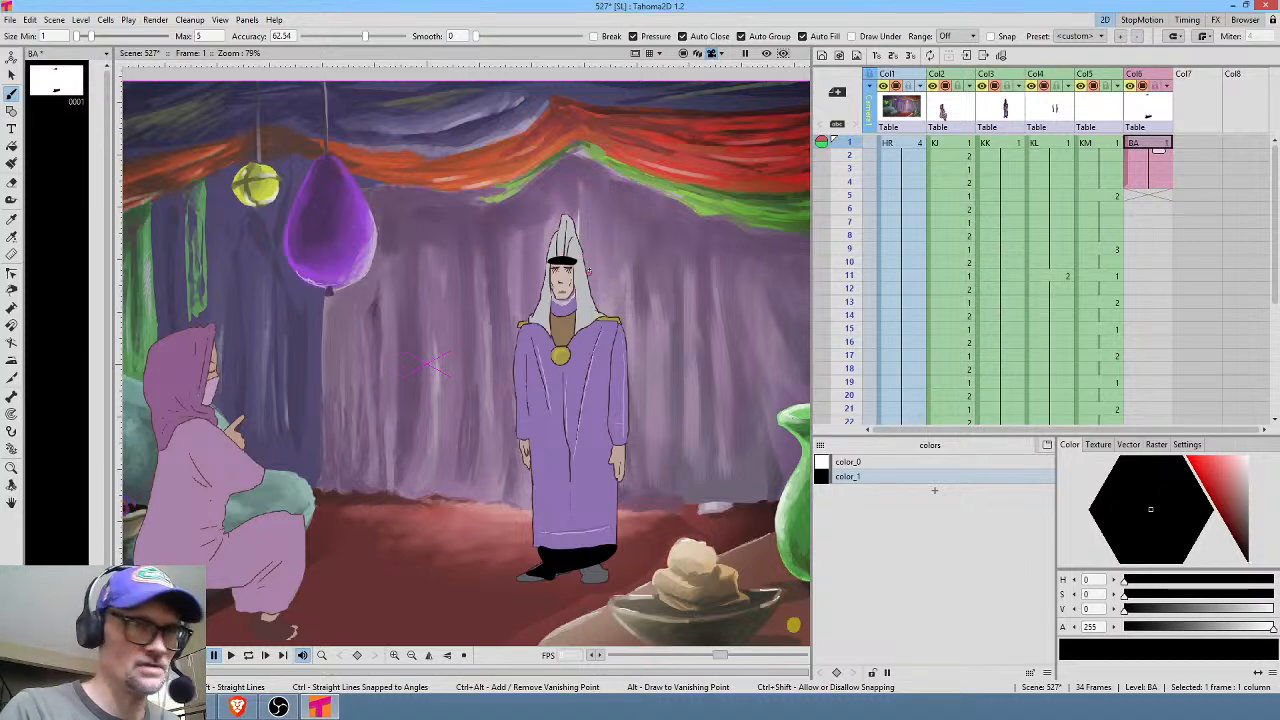
{"action": "scroll", "coordinate": [544, 360], "scroll_direction": "up", "scroll_amount": 11}
{"action": "left_click_drag", "start_coordinate": [630, 300], "coordinate": [584, 538]}
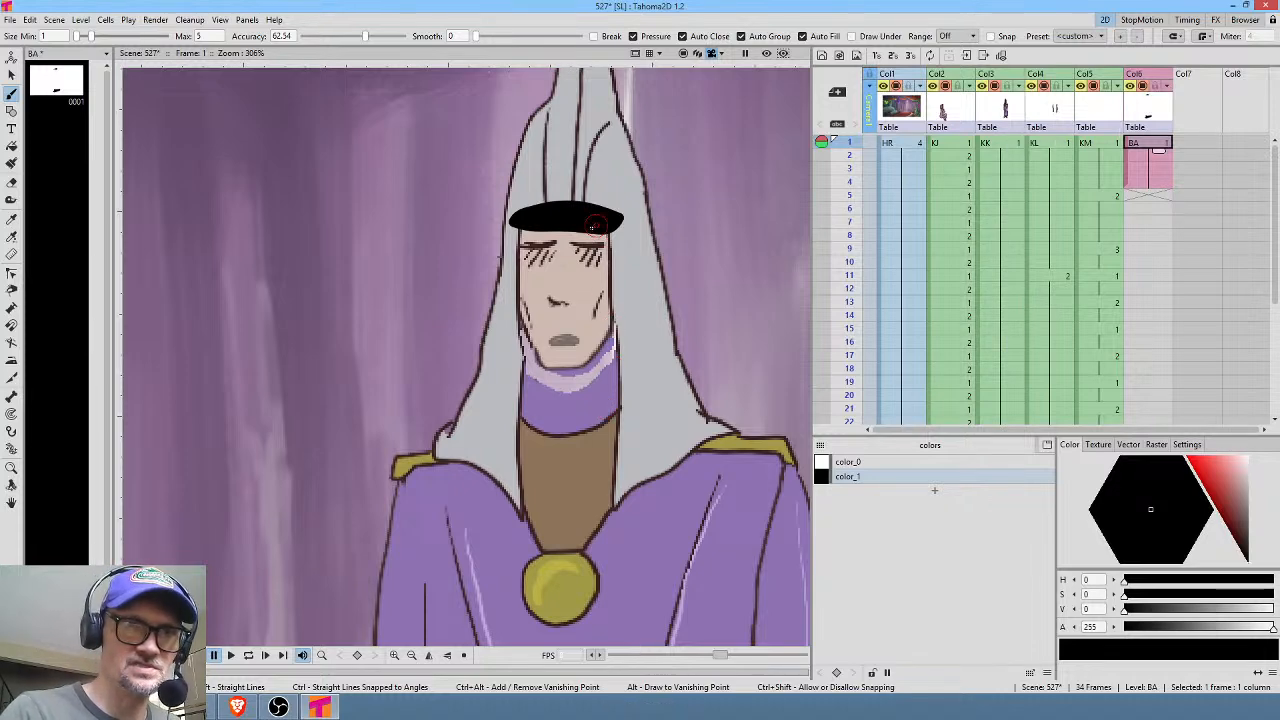
{"action": "mouse_move", "coordinate": [608, 237]}
{"action": "left_mouse_down"}
{"action": "mouse_move", "coordinate": [610, 457]}
{"action": "mouse_move", "coordinate": [618, 352]}
{"action": "mouse_move", "coordinate": [607, 220]}
{"action": "left_mouse_up"}
{"action": "mouse_move", "coordinate": [518, 216]}
{"action": "left_mouse_down"}
{"action": "mouse_move", "coordinate": [512, 412]}
{"action": "mouse_move", "coordinate": [530, 344]}
{"action": "mouse_move", "coordinate": [528, 232]}
{"action": "mouse_move", "coordinate": [530, 330]}
{"action": "mouse_move", "coordinate": [592, 345]}
{"action": "mouse_move", "coordinate": [565, 368]}
{"action": "mouse_move", "coordinate": [530, 370]}
{"action": "mouse_move", "coordinate": [612, 360]}
{"action": "left_mouse_up"}
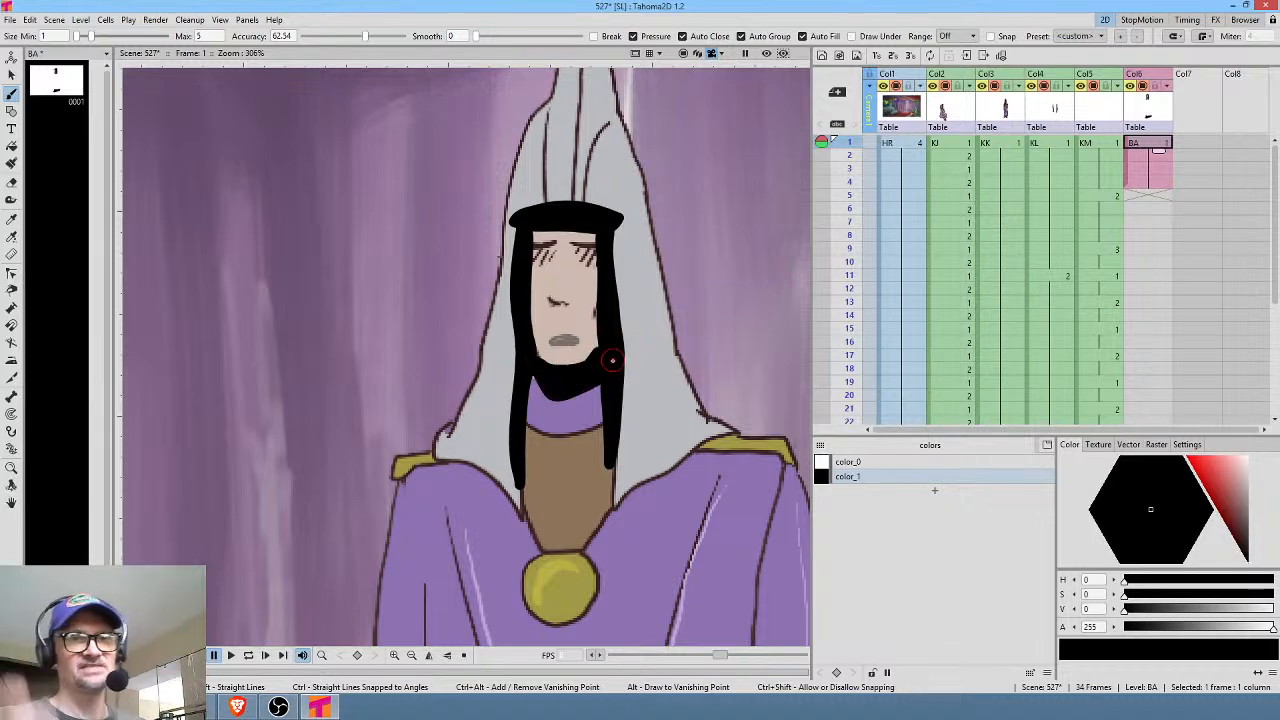
Paint black shadows beneath the man's gold medallion and along the fold line of the sleeve on the left.
{"action": "left_click_drag", "start_coordinate": [640, 400], "coordinate": [688, 281]}
{"action": "mouse_move", "coordinate": [573, 494]}
{"action": "left_mouse_down"}
{"action": "mouse_move", "coordinate": [583, 521]}
{"action": "mouse_move", "coordinate": [648, 498]}
{"action": "mouse_move", "coordinate": [622, 522]}
{"action": "mouse_move", "coordinate": [578, 500]}
{"action": "mouse_move", "coordinate": [589, 486]}
{"action": "left_mouse_up"}
{"action": "left_click_drag", "start_coordinate": [690, 466], "coordinate": [691, 386]}
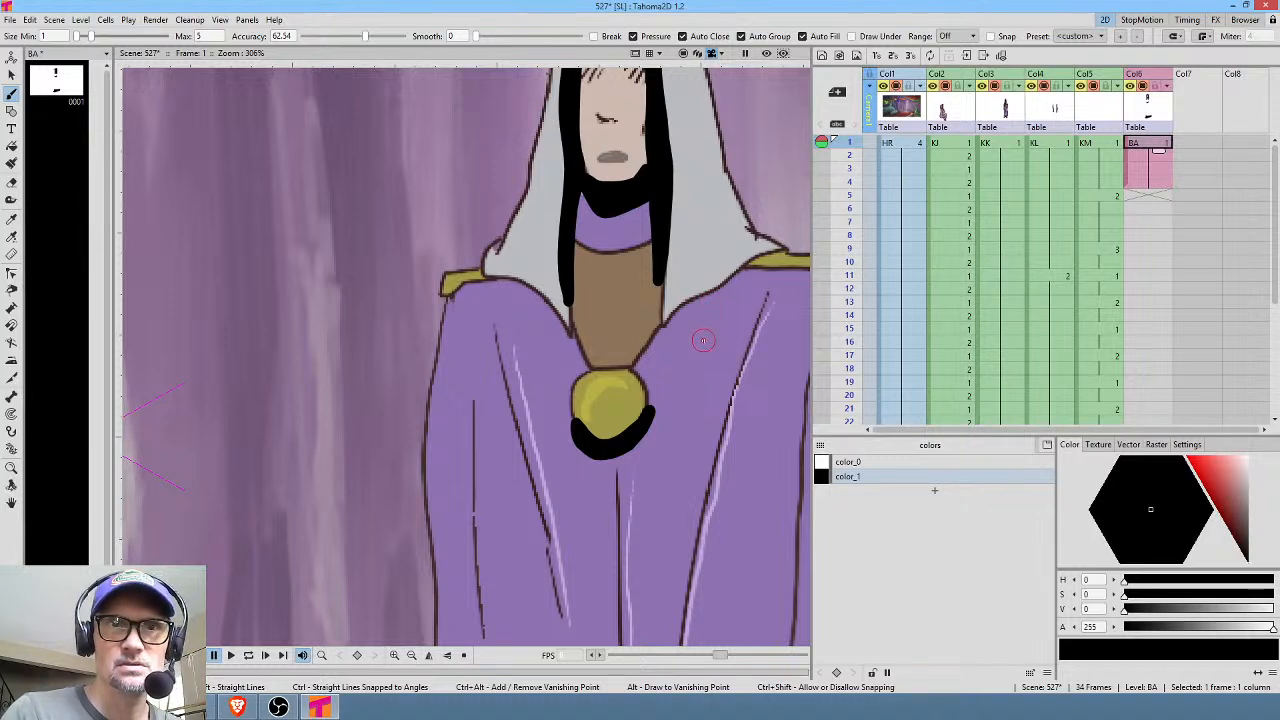
{"action": "left_click_drag", "start_coordinate": [685, 456], "coordinate": [655, 256]}
{"action": "mouse_move", "coordinate": [441, 202]}
{"action": "left_mouse_down"}
{"action": "mouse_move", "coordinate": [438, 340]}
{"action": "mouse_move", "coordinate": [452, 307]}
{"action": "mouse_move", "coordinate": [444, 212]}
{"action": "left_mouse_up"}
Paint a black shadow along the inner edge of the sleeve on the right and beneath its cuff.
{"action": "left_click_drag", "start_coordinate": [685, 351], "coordinate": [506, 424]}
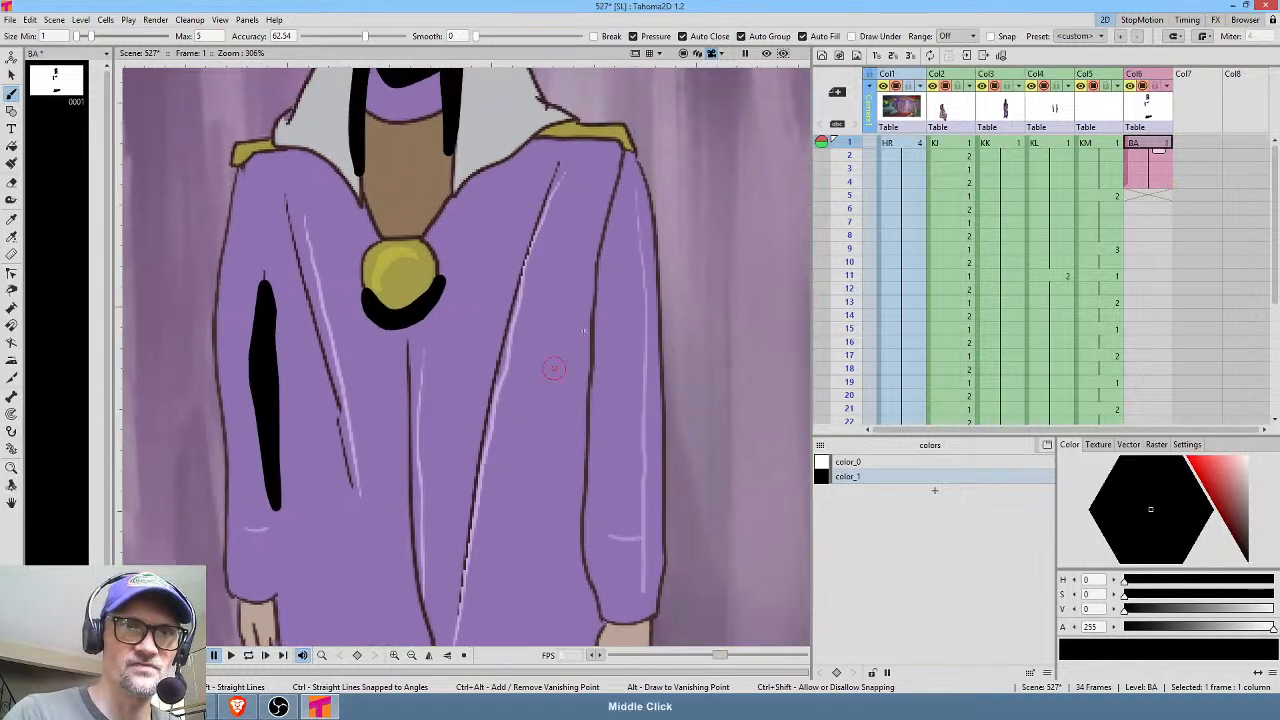
{"action": "mouse_move", "coordinate": [597, 260]}
{"action": "left_mouse_down"}
{"action": "mouse_move", "coordinate": [582, 495]}
{"action": "mouse_move", "coordinate": [600, 612]}
{"action": "mouse_move", "coordinate": [588, 470]}
{"action": "mouse_move", "coordinate": [596, 275]}
{"action": "left_mouse_up"}
{"action": "left_click_drag", "start_coordinate": [658, 436], "coordinate": [643, 271]}
{"action": "mouse_move", "coordinate": [636, 421]}
{"action": "left_mouse_down"}
{"action": "mouse_move", "coordinate": [591, 438]}
{"action": "mouse_move", "coordinate": [638, 440]}
{"action": "left_mouse_up"}
Lower the shadow column's opacity to 14% and paint a shadow on the left hand just below the cuff.
{"action": "left_click", "coordinate": [1166, 88]}
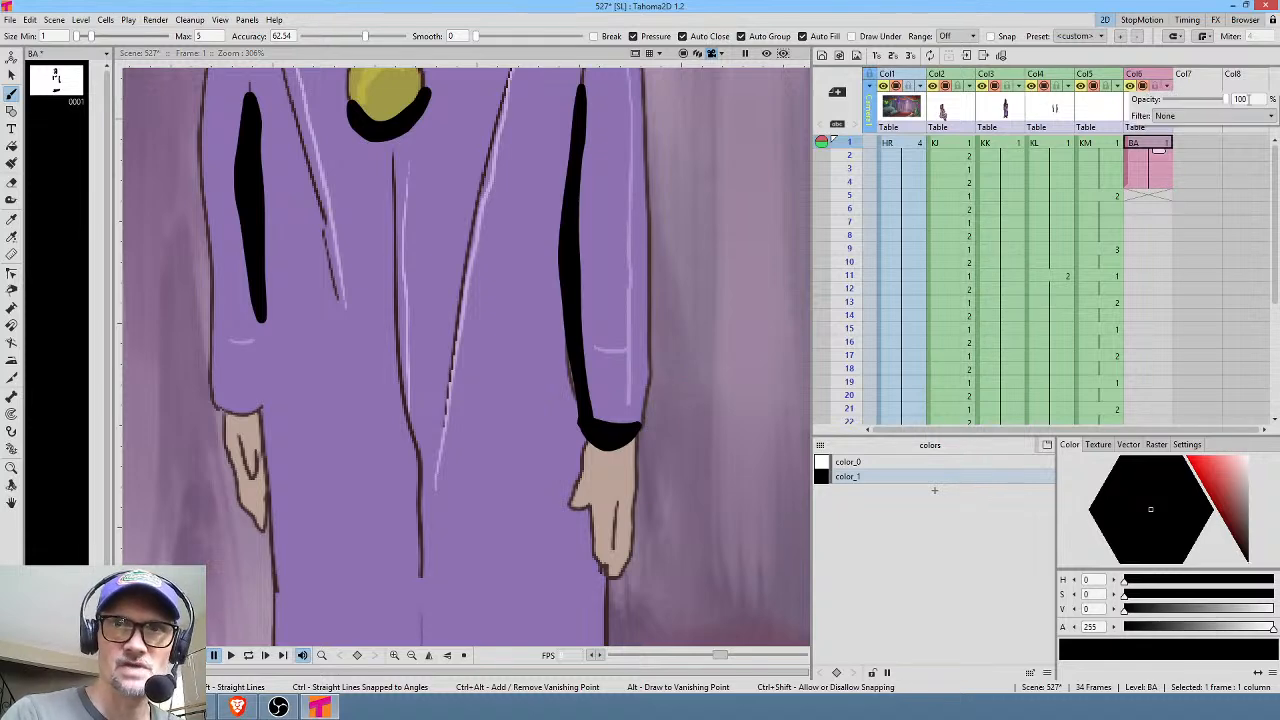
{"action": "left_click_drag", "start_coordinate": [1228, 103], "coordinate": [1176, 106]}
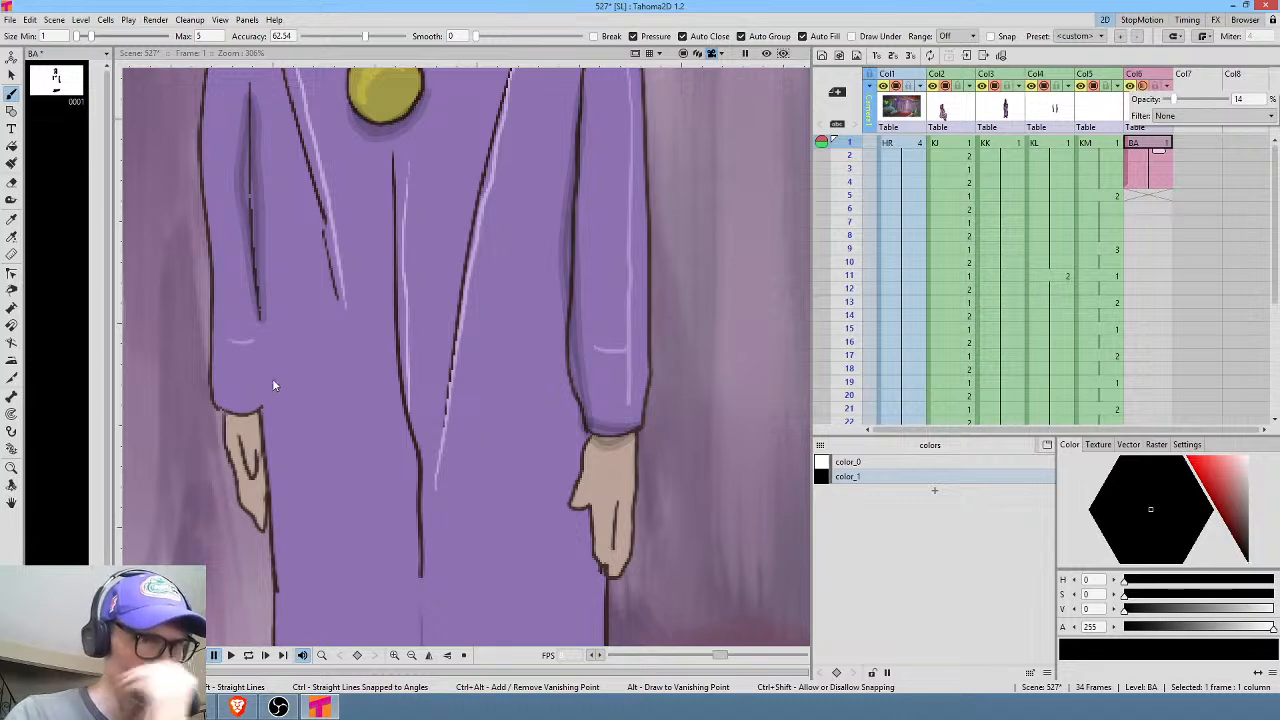
{"action": "left_click", "coordinate": [261, 402]}
{"action": "mouse_move", "coordinate": [261, 406]}
{"action": "left_mouse_down"}
{"action": "mouse_move", "coordinate": [227, 421]}
{"action": "mouse_move", "coordinate": [264, 408]}
{"action": "left_mouse_up"}
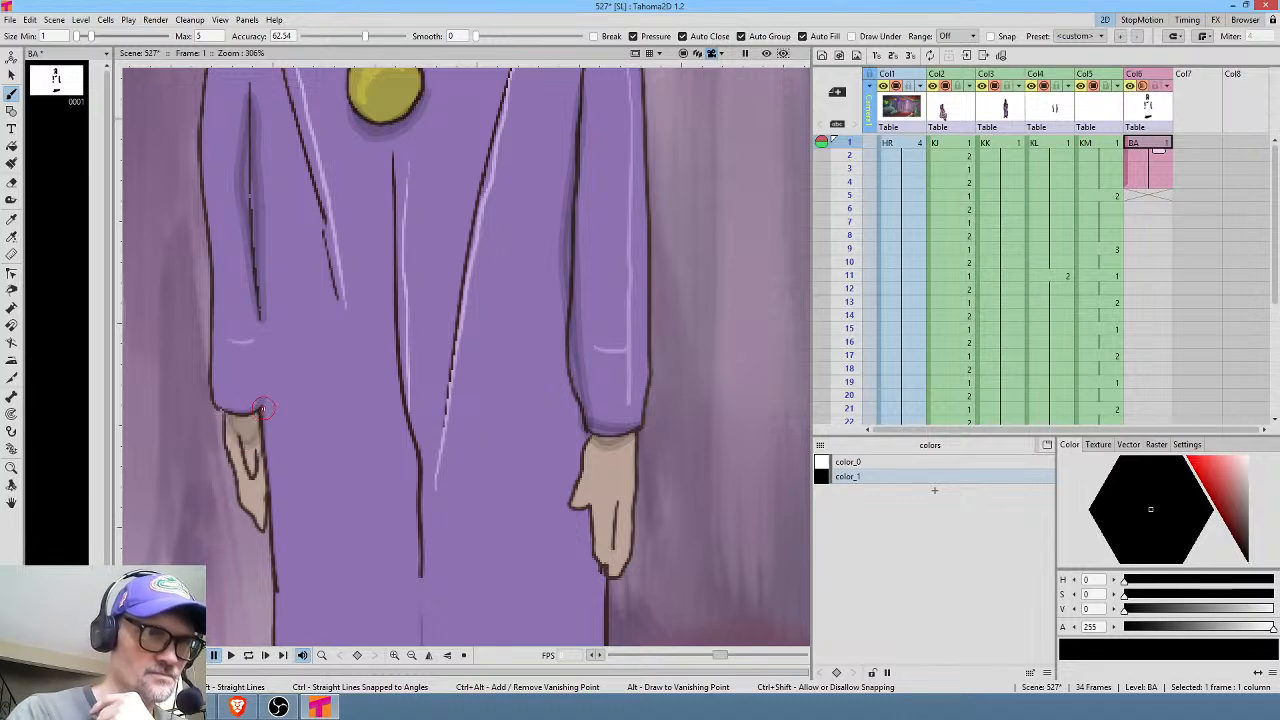
Paint a shadow on the man's hand on the right, just below the cuff.
{"action": "left_click_drag", "start_coordinate": [602, 453], "coordinate": [637, 438]}
{"action": "left_click_drag", "start_coordinate": [643, 436], "coordinate": [680, 400]}
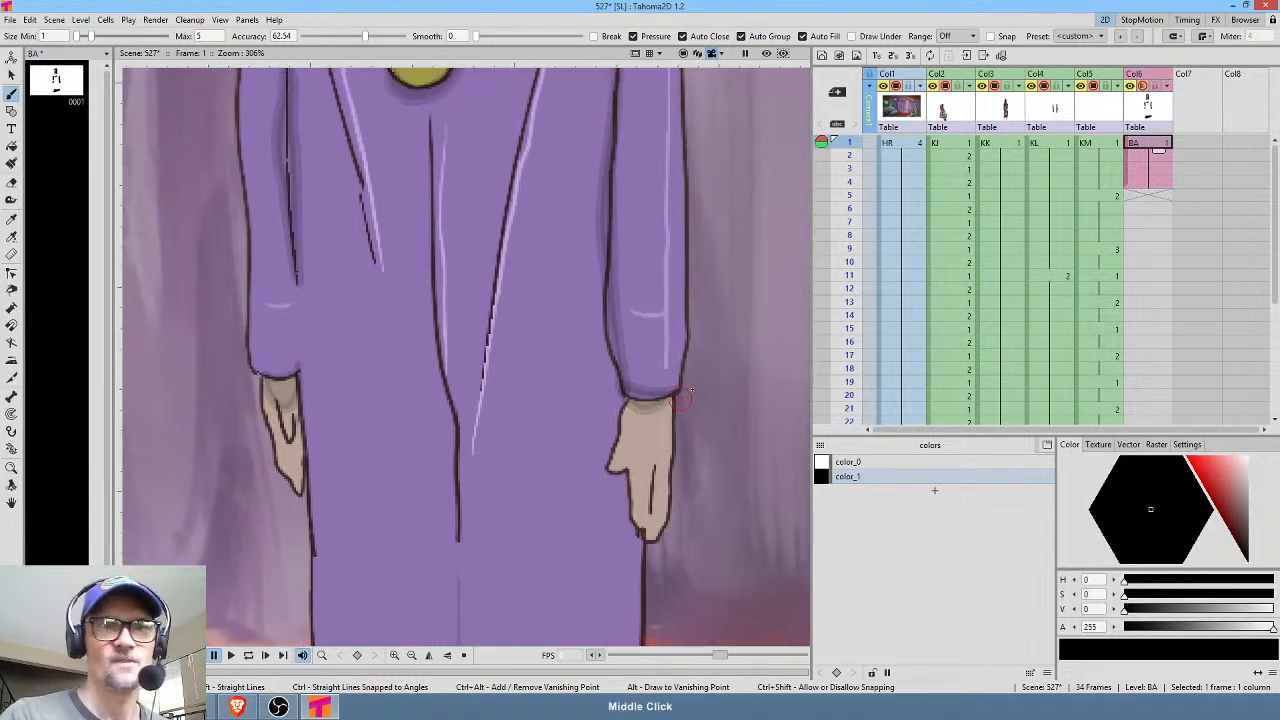
Turn on the viewer's preview and enable column color filter and transparency for rendering in the scene settings.
{"action": "left_click", "coordinate": [766, 53]}
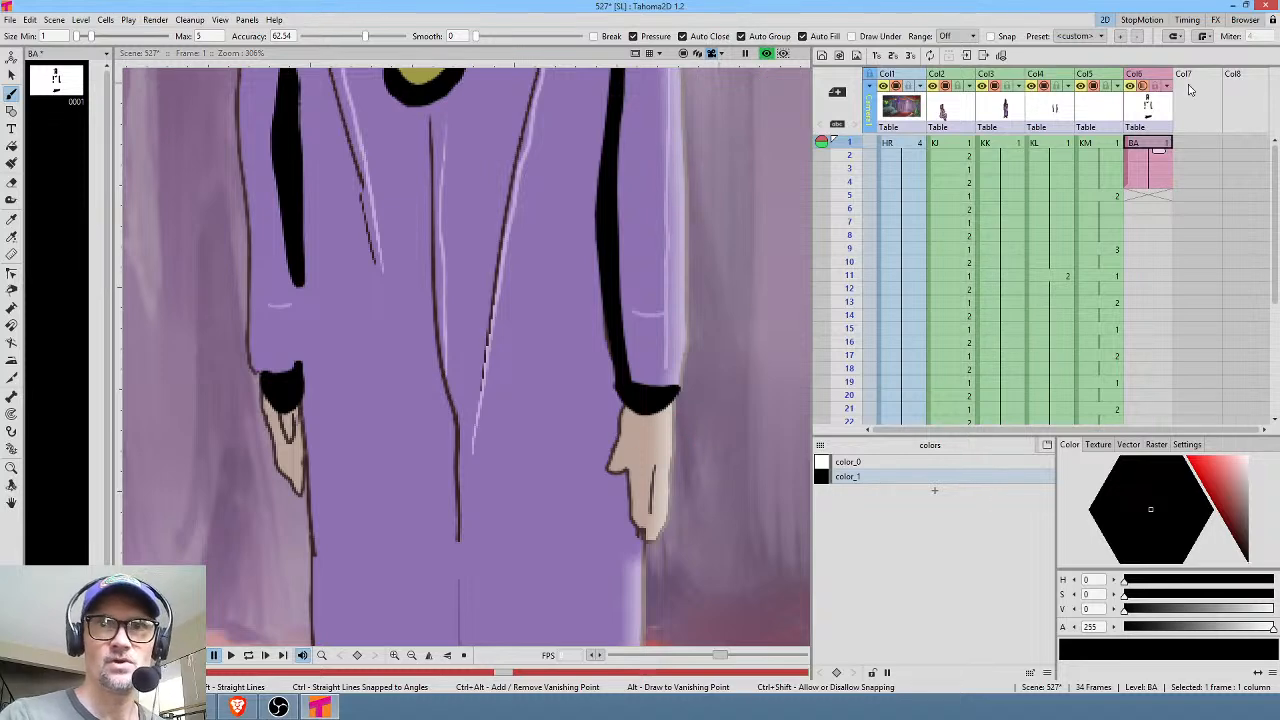
{"action": "left_click", "coordinate": [1166, 86]}
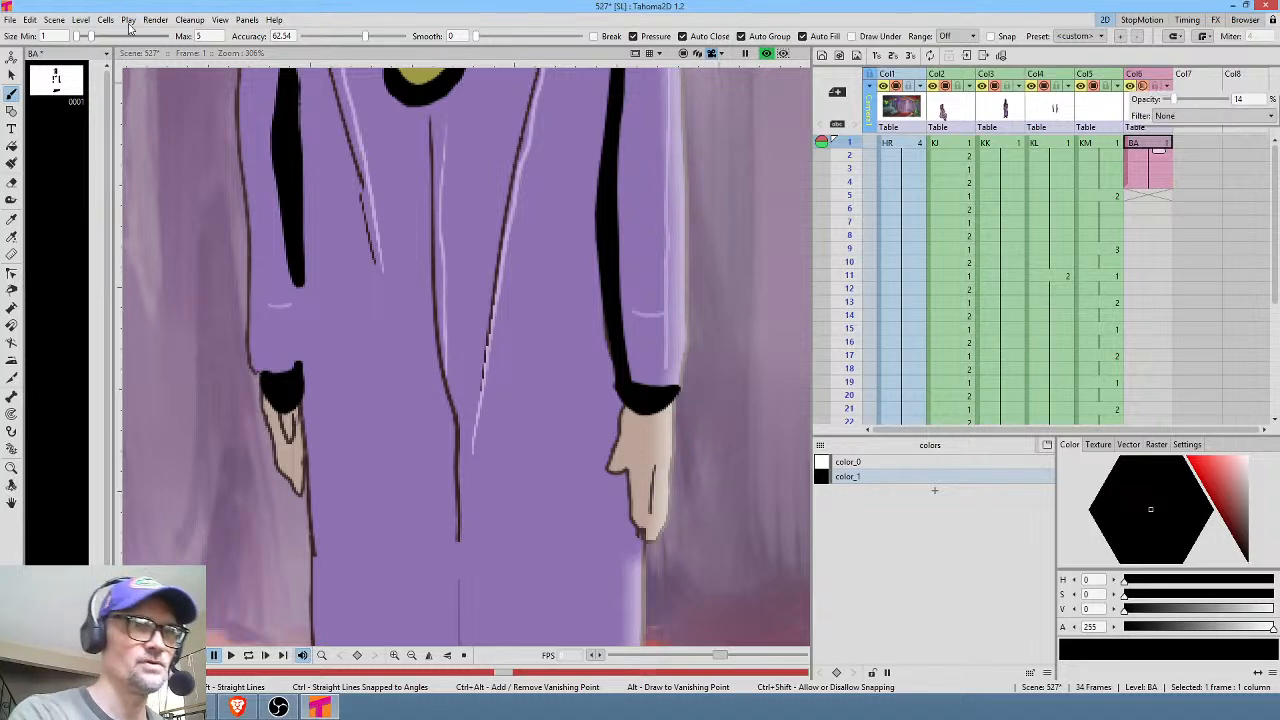
{"action": "left_click", "coordinate": [82, 24]}
{"action": "mouse_move", "coordinate": [54, 20]}
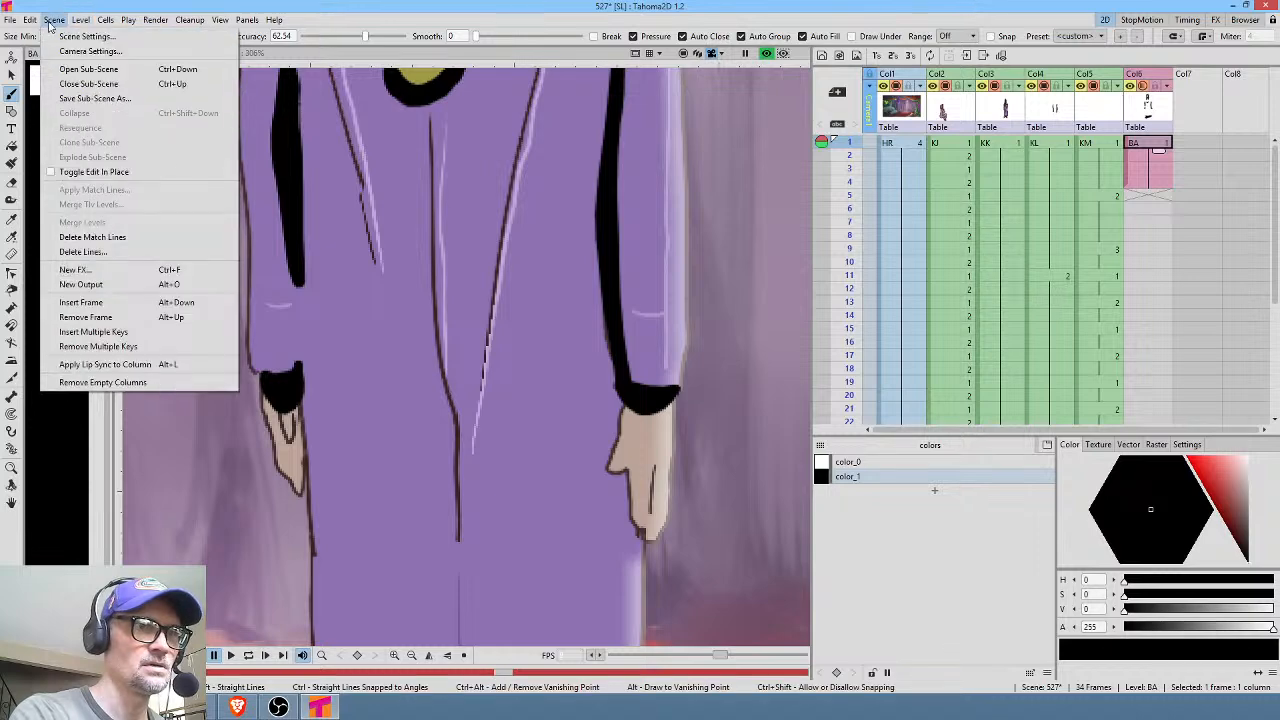
{"action": "left_click", "coordinate": [117, 37]}
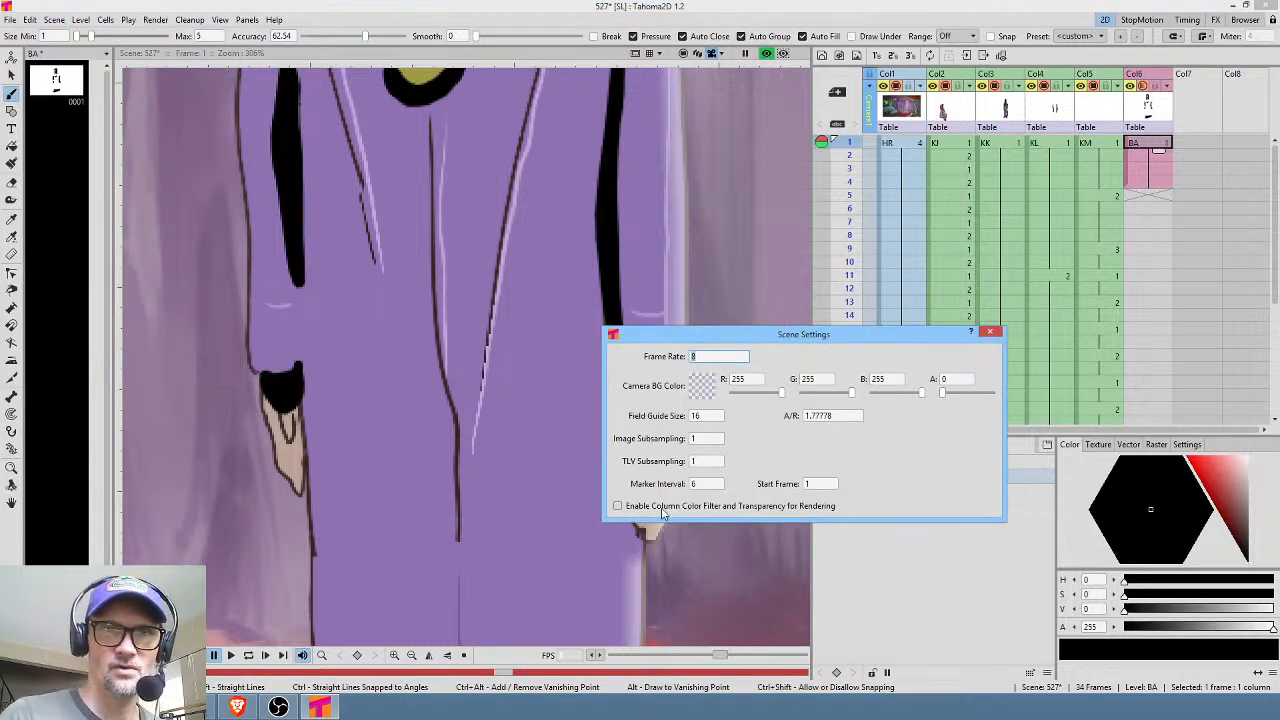
{"action": "left_click", "coordinate": [990, 331]}
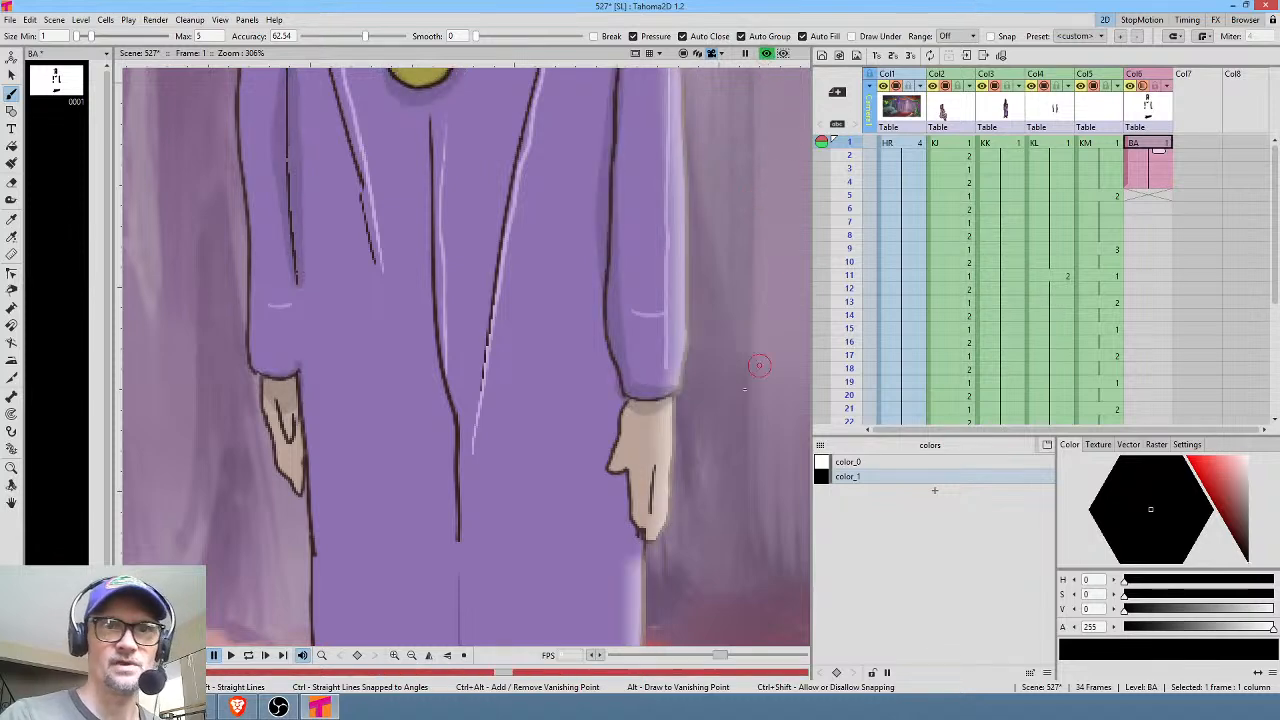
Paint shadows on the folds of the man's tall grey hood above his forehead.
{"action": "left_click_drag", "start_coordinate": [677, 354], "coordinate": [700, 610]}
{"action": "left_click_drag", "start_coordinate": [563, 257], "coordinate": [528, 524]}
{"action": "left_click_drag", "start_coordinate": [490, 241], "coordinate": [494, 400]}
{"action": "mouse_move", "coordinate": [495, 340]}
{"action": "left_mouse_down"}
{"action": "mouse_move", "coordinate": [501, 453]}
{"action": "mouse_move", "coordinate": [461, 336]}
{"action": "mouse_move", "coordinate": [464, 275]}
{"action": "mouse_move", "coordinate": [447, 272]}
{"action": "mouse_move", "coordinate": [430, 428]}
{"action": "left_mouse_up"}
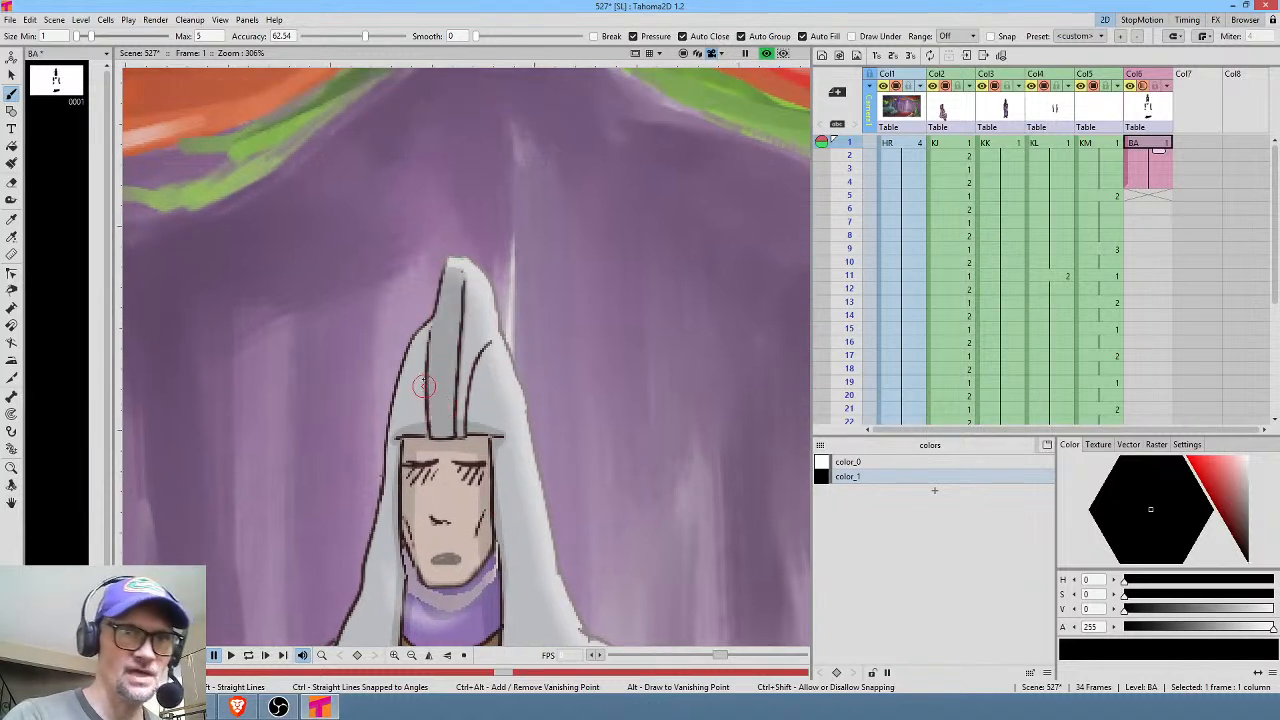
{"action": "left_click_drag", "start_coordinate": [431, 332], "coordinate": [406, 428]}
{"action": "mouse_move", "coordinate": [491, 344]}
{"action": "left_mouse_down"}
{"action": "mouse_move", "coordinate": [468, 395]}
{"action": "mouse_move", "coordinate": [493, 430]}
{"action": "left_mouse_up"}
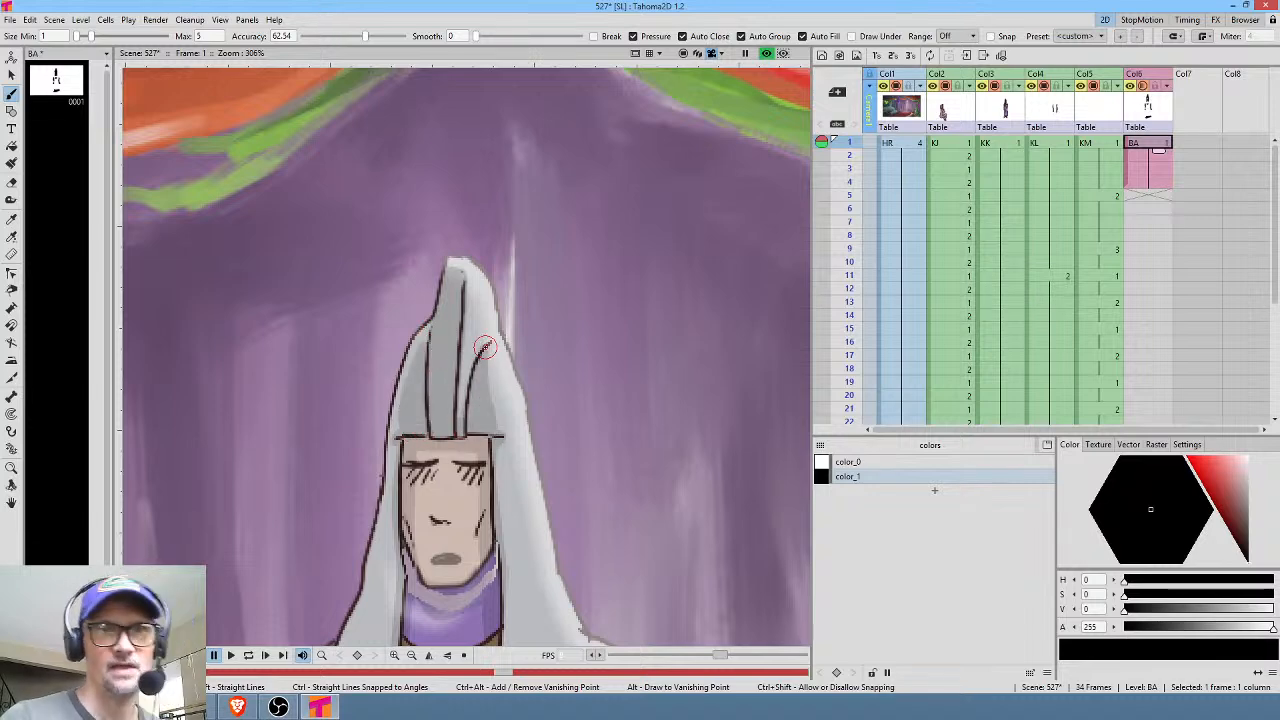
Paint shadows on the man's nose and across his legs beneath the robe's hem, comparing with frame 5.
{"action": "middle_click", "coordinate": [677, 400]}
{"action": "middle_click", "coordinate": [612, 429]}
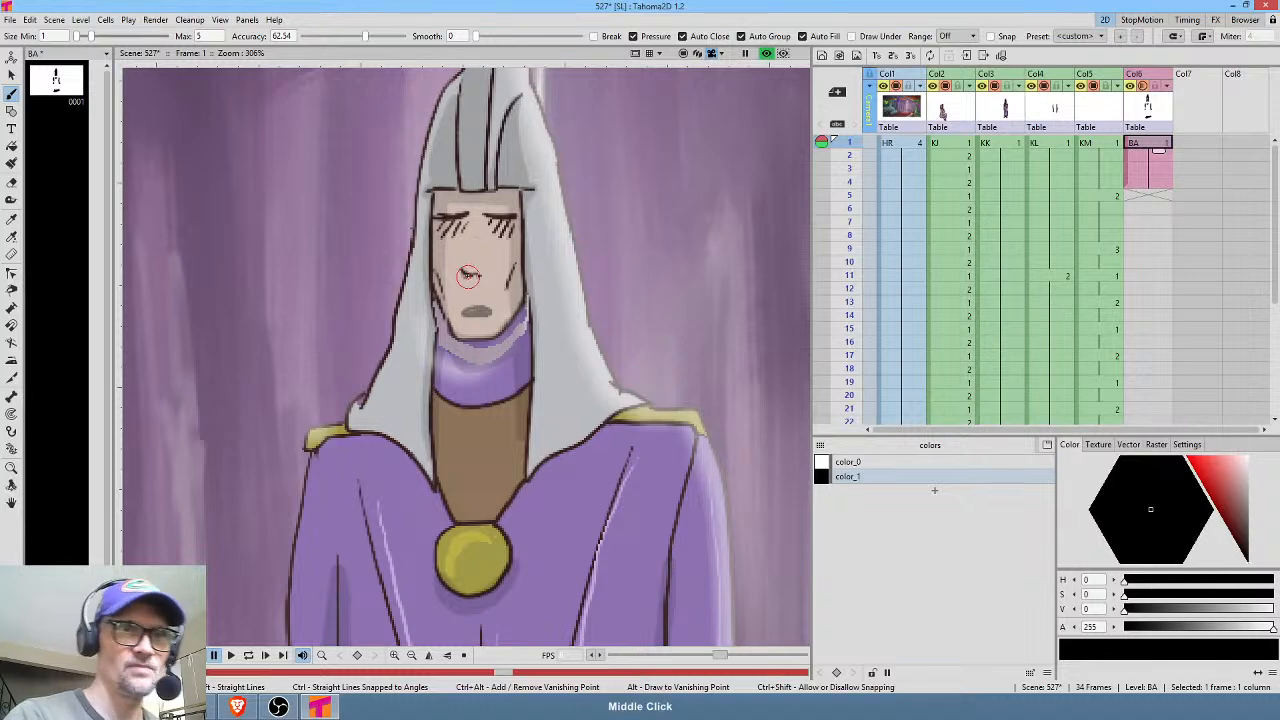
{"action": "middle_click", "coordinate": [479, 272]}
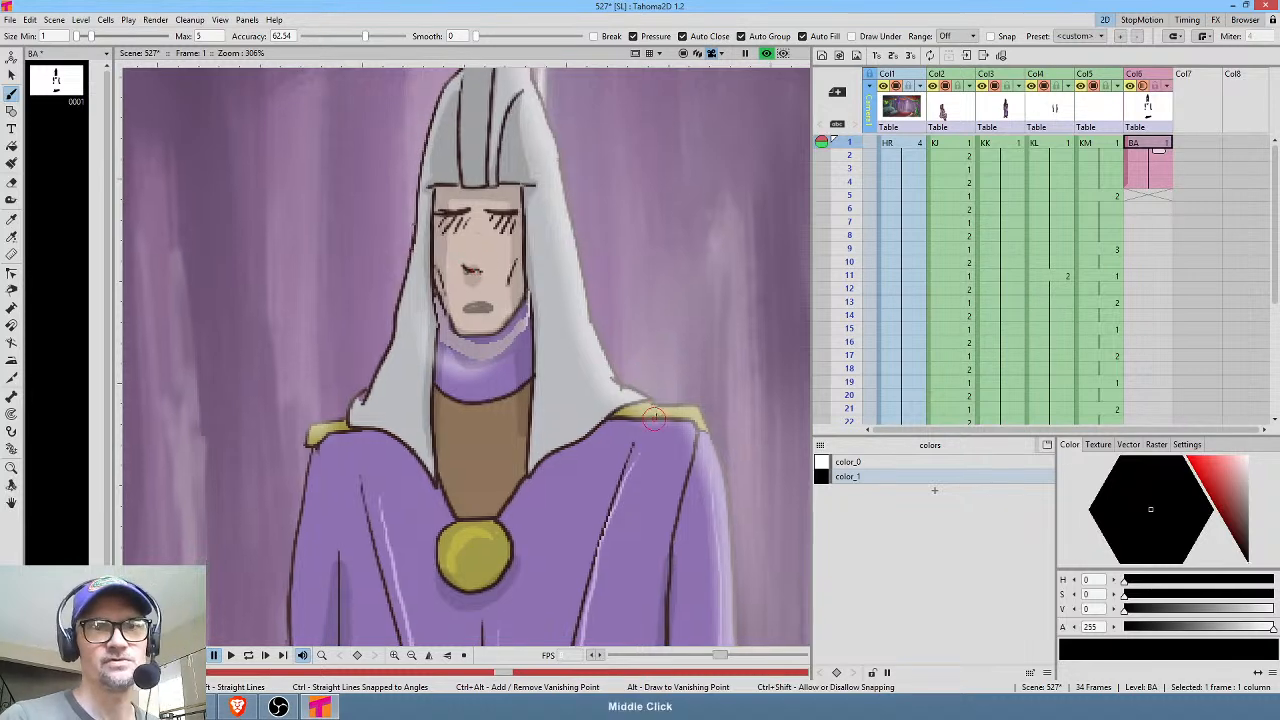
{"action": "mouse_move", "coordinate": [563, 270]}
{"action": "left_mouse_down"}
{"action": "mouse_move", "coordinate": [506, 284]}
{"action": "mouse_move", "coordinate": [489, 260]}
{"action": "mouse_move", "coordinate": [485, 272]}
{"action": "mouse_move", "coordinate": [516, 316]}
{"action": "mouse_move", "coordinate": [553, 299]}
{"action": "mouse_move", "coordinate": [574, 243]}
{"action": "left_mouse_up"}
{"action": "middle_click", "coordinate": [711, 450]}
{"action": "middle_click", "coordinate": [636, 350]}
{"action": "middle_click", "coordinate": [641, 364]}
{"action": "middle_click", "coordinate": [642, 377]}
{"action": "middle_click", "coordinate": [645, 361]}
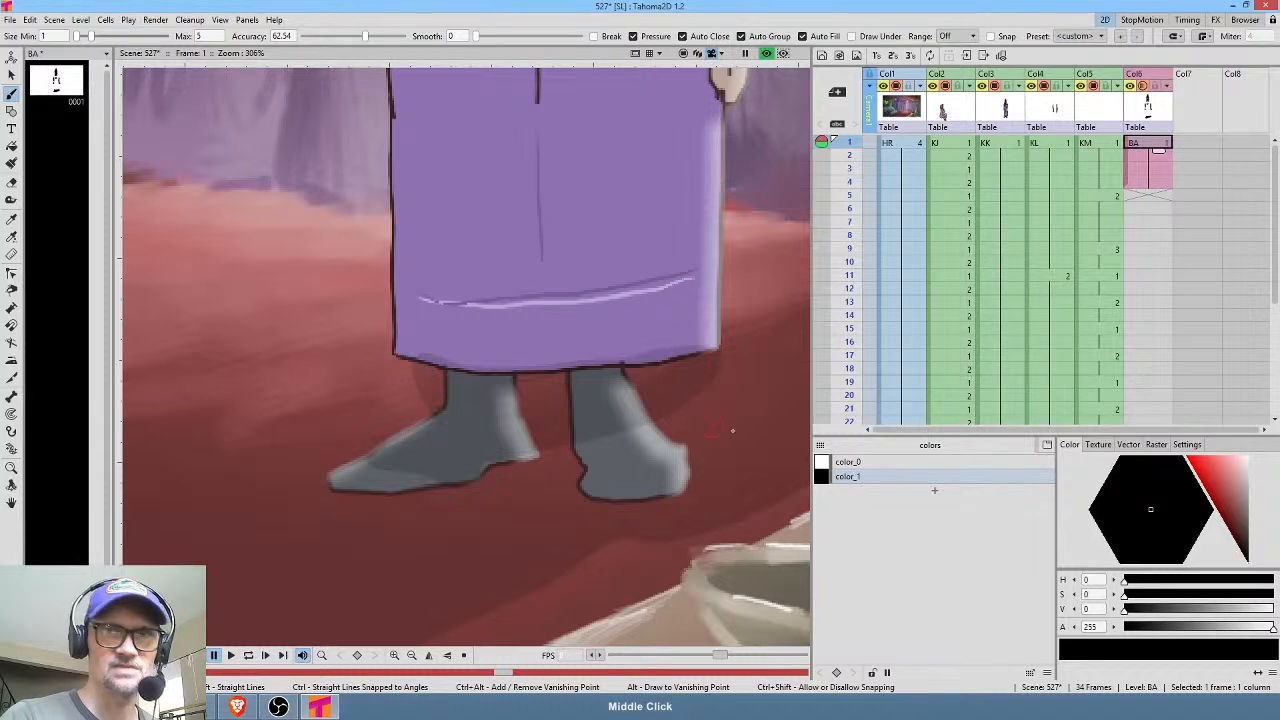
{"action": "left_click", "coordinate": [1150, 195]}
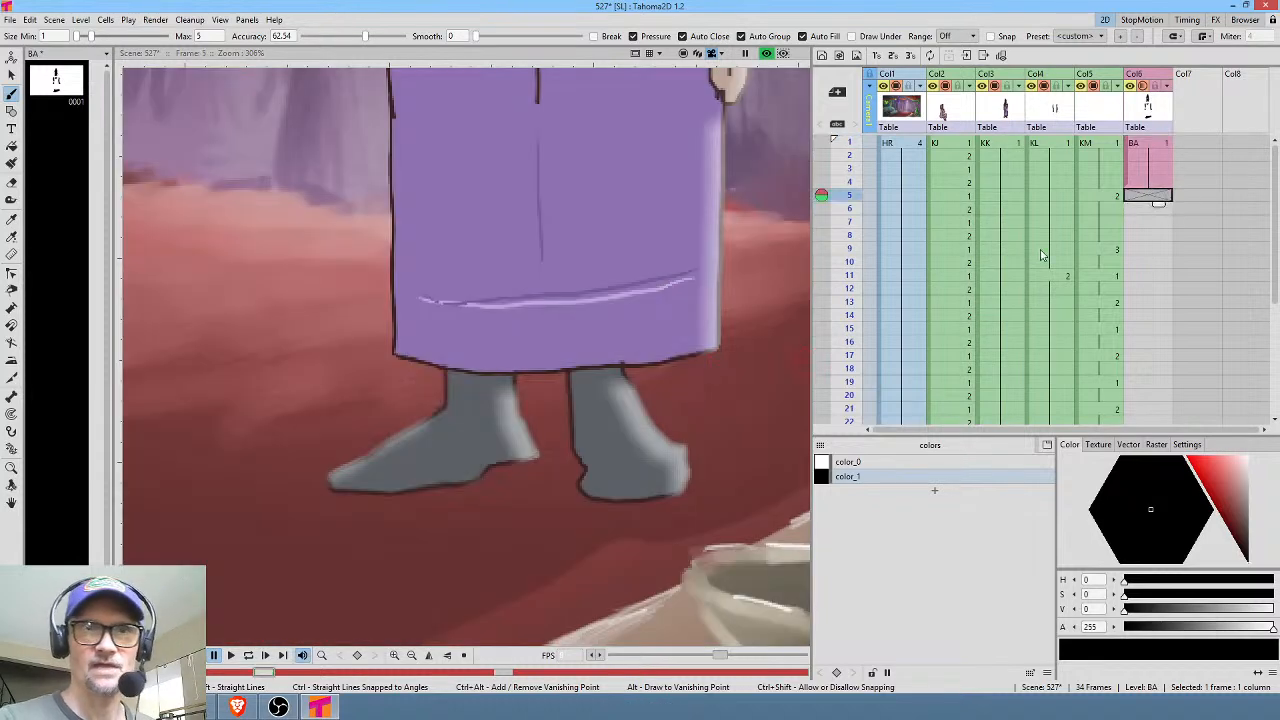
{"action": "left_click", "coordinate": [1165, 144]}
Paint shadows on the seated figure's foot, lower trouser leg and the underside of the thigh.
{"action": "middle_click", "coordinate": [590, 378]}
{"action": "middle_click", "coordinate": [590, 378]}
{"action": "middle_click", "coordinate": [590, 378]}
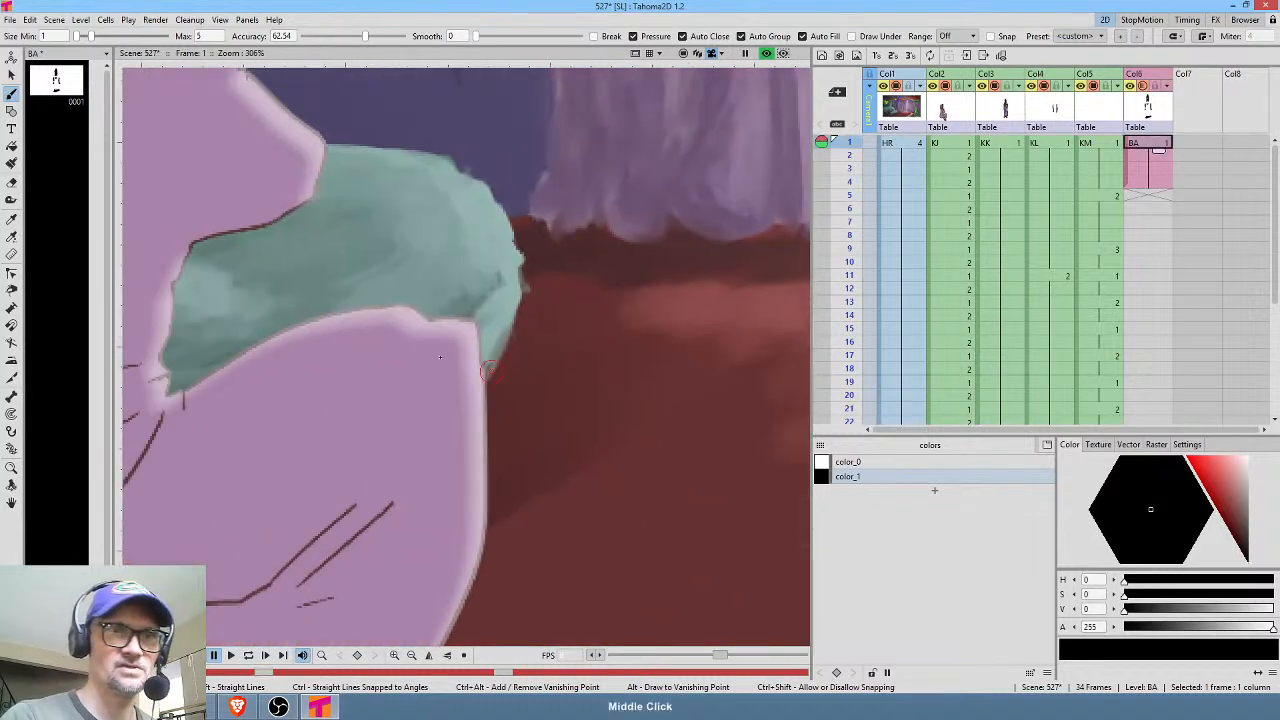
{"action": "middle_click", "coordinate": [594, 380]}
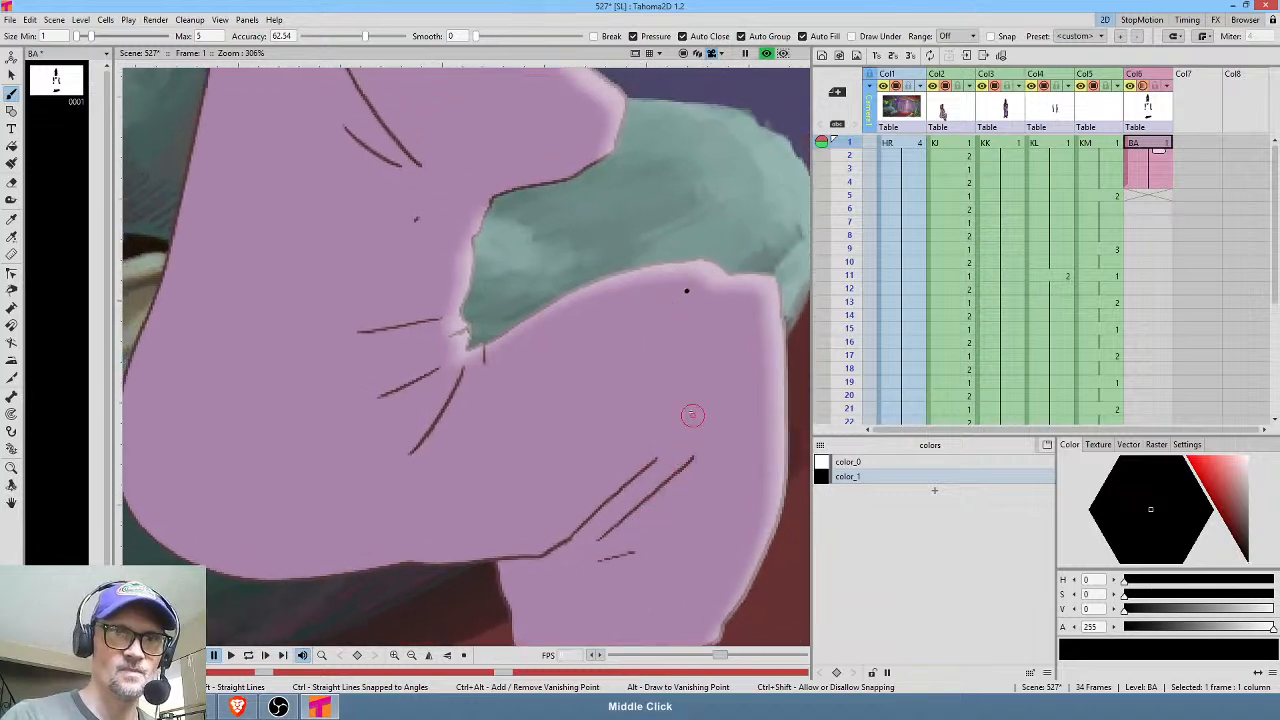
{"action": "left_click_drag", "start_coordinate": [689, 435], "coordinate": [677, 206]}
{"action": "mouse_move", "coordinate": [677, 467]}
{"action": "left_mouse_down"}
{"action": "mouse_move", "coordinate": [621, 467]}
{"action": "mouse_move", "coordinate": [617, 507]}
{"action": "mouse_move", "coordinate": [676, 472]}
{"action": "left_mouse_up"}
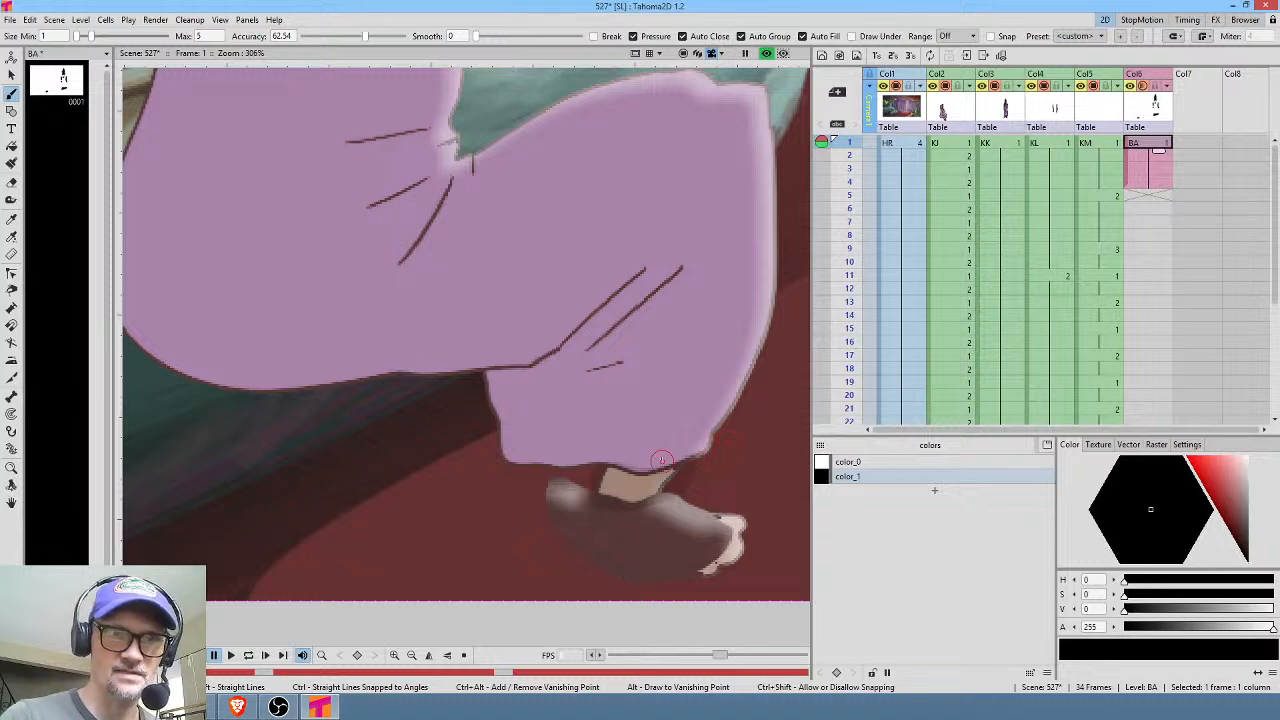
{"action": "mouse_move", "coordinate": [668, 480]}
{"action": "left_mouse_down"}
{"action": "mouse_move", "coordinate": [674, 443]}
{"action": "mouse_move", "coordinate": [603, 430]}
{"action": "mouse_move", "coordinate": [674, 345]}
{"action": "mouse_move", "coordinate": [656, 339]}
{"action": "mouse_move", "coordinate": [684, 226]}
{"action": "mouse_move", "coordinate": [534, 339]}
{"action": "mouse_move", "coordinate": [593, 281]}
{"action": "mouse_move", "coordinate": [494, 307]}
{"action": "mouse_move", "coordinate": [516, 290]}
{"action": "mouse_move", "coordinate": [291, 299]}
{"action": "mouse_move", "coordinate": [182, 275]}
{"action": "mouse_move", "coordinate": [330, 449]}
{"action": "mouse_move", "coordinate": [450, 480]}
{"action": "left_mouse_up"}
{"action": "middle_click", "coordinate": [494, 509]}
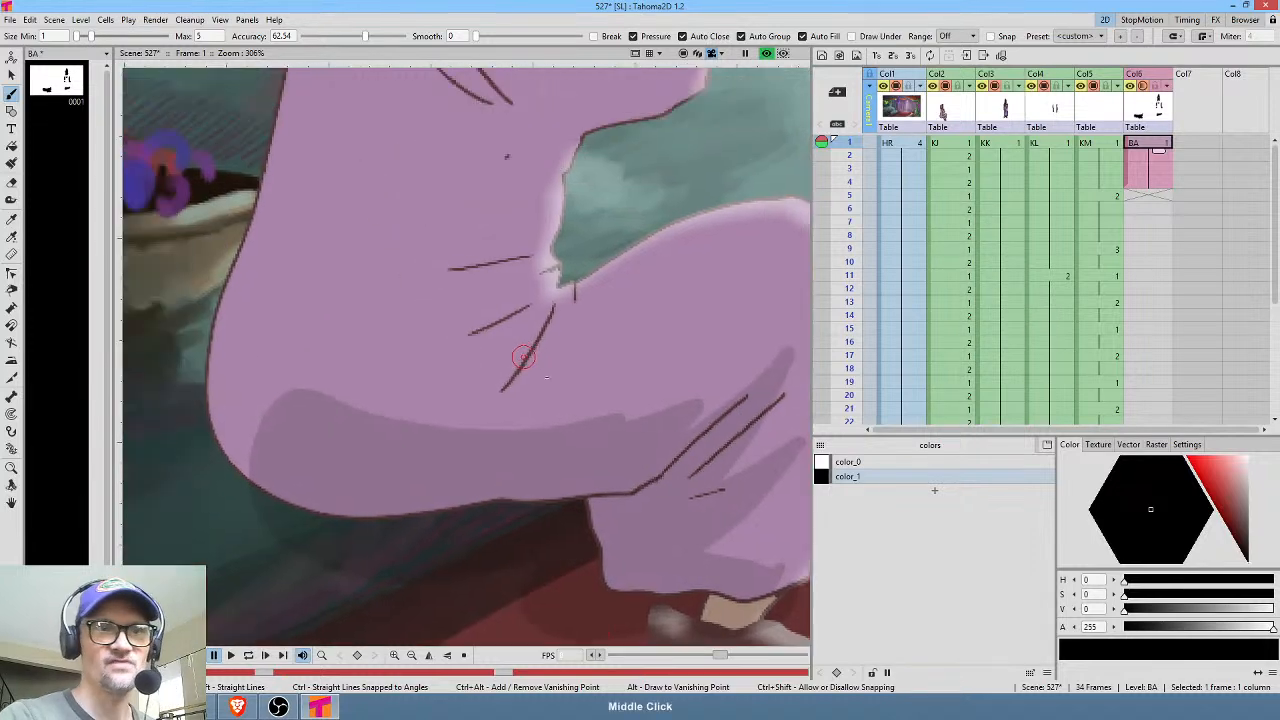
Paint shadows down the seated figure's back and along the underside and folds of the sleeve.
{"action": "mouse_move", "coordinate": [474, 531]}
{"action": "left_mouse_down"}
{"action": "mouse_move", "coordinate": [447, 510]}
{"action": "mouse_move", "coordinate": [480, 186]}
{"action": "mouse_move", "coordinate": [440, 95]}
{"action": "mouse_move", "coordinate": [330, 540]}
{"action": "left_mouse_up"}
{"action": "middle_click", "coordinate": [592, 316]}
{"action": "mouse_move", "coordinate": [708, 438]}
{"action": "left_mouse_down"}
{"action": "mouse_move", "coordinate": [690, 458]}
{"action": "mouse_move", "coordinate": [482, 366]}
{"action": "mouse_move", "coordinate": [420, 410]}
{"action": "mouse_move", "coordinate": [400, 470]}
{"action": "mouse_move", "coordinate": [655, 525]}
{"action": "left_mouse_up"}
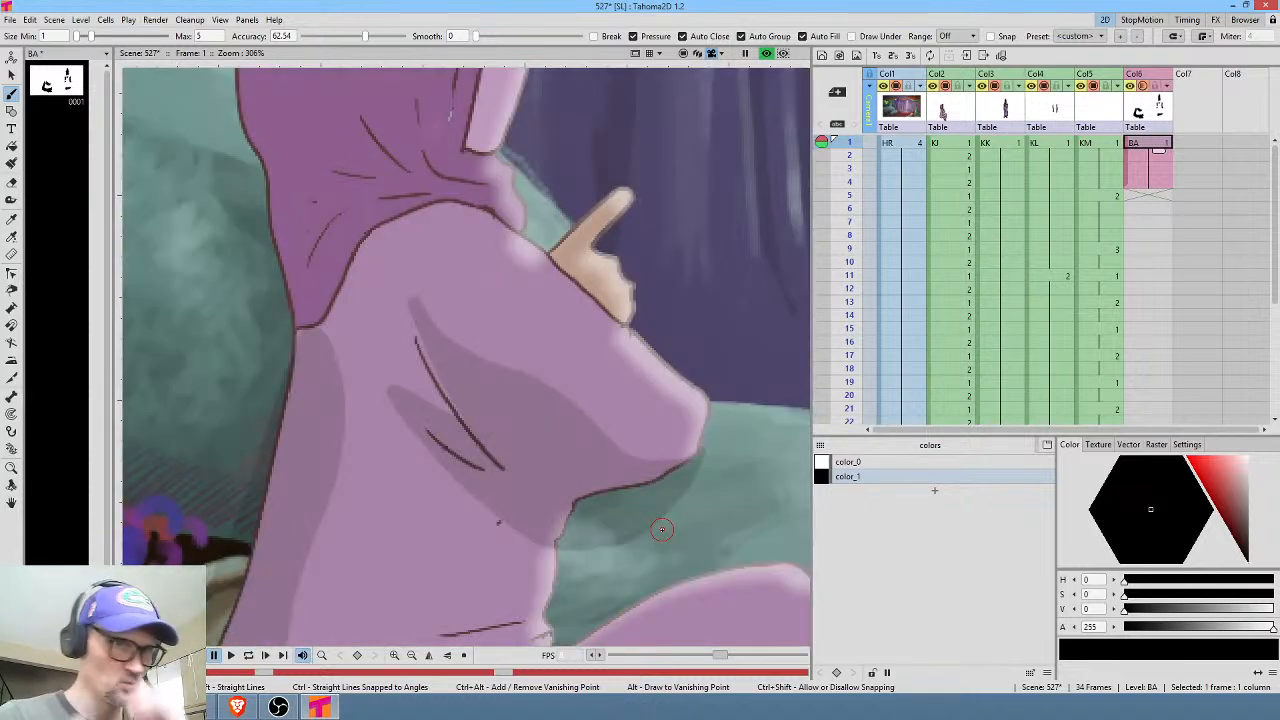
Paint a shadow over the back of the seated figure's hood and onto the shoulder beneath it.
{"action": "middle_click", "coordinate": [466, 277]}
{"action": "mouse_move", "coordinate": [404, 524]}
{"action": "left_mouse_down"}
{"action": "mouse_move", "coordinate": [454, 496]}
{"action": "mouse_move", "coordinate": [536, 397]}
{"action": "mouse_move", "coordinate": [573, 393]}
{"action": "mouse_move", "coordinate": [545, 381]}
{"action": "mouse_move", "coordinate": [445, 426]}
{"action": "mouse_move", "coordinate": [488, 349]}
{"action": "mouse_move", "coordinate": [459, 315]}
{"action": "mouse_move", "coordinate": [477, 322]}
{"action": "mouse_move", "coordinate": [458, 262]}
{"action": "mouse_move", "coordinate": [423, 222]}
{"action": "mouse_move", "coordinate": [404, 127]}
{"action": "mouse_move", "coordinate": [343, 230]}
{"action": "mouse_move", "coordinate": [334, 348]}
{"action": "left_mouse_up"}
{"action": "mouse_move", "coordinate": [597, 181]}
{"action": "left_mouse_down"}
{"action": "mouse_move", "coordinate": [569, 328]}
{"action": "mouse_move", "coordinate": [601, 131]}
{"action": "left_mouse_up"}
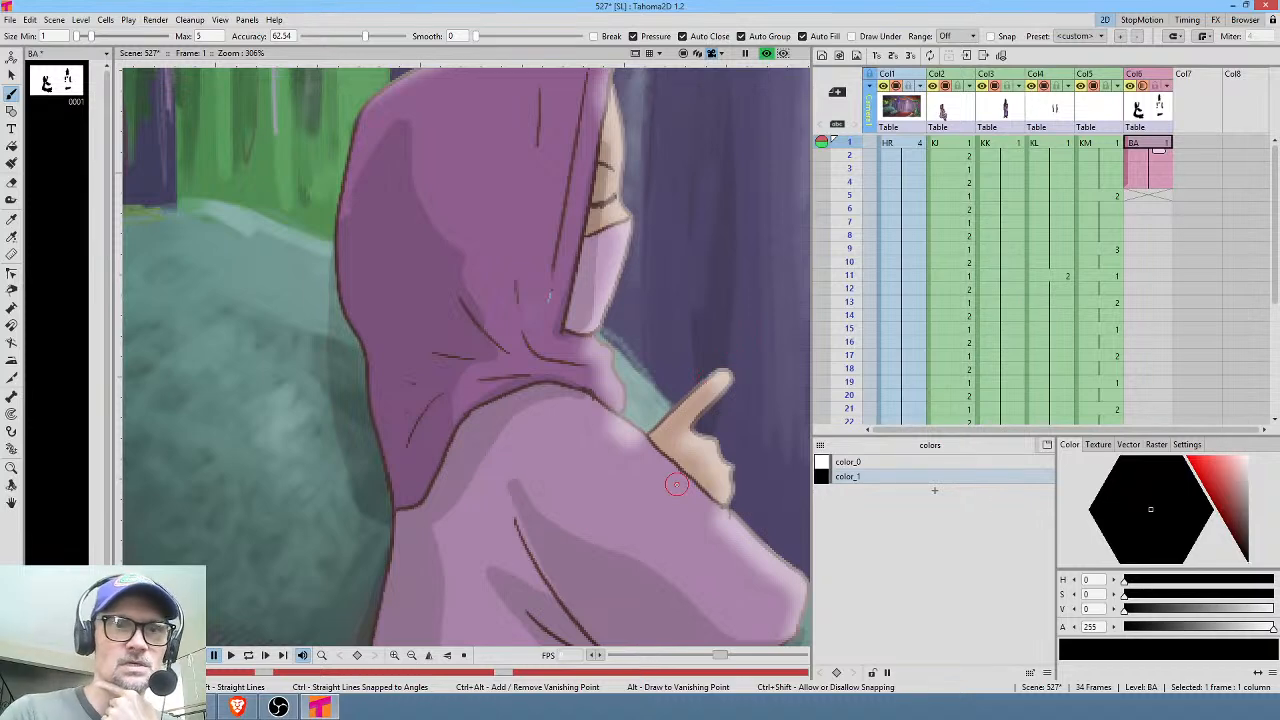
{"action": "left_click_drag", "start_coordinate": [511, 485], "coordinate": [512, 493]}
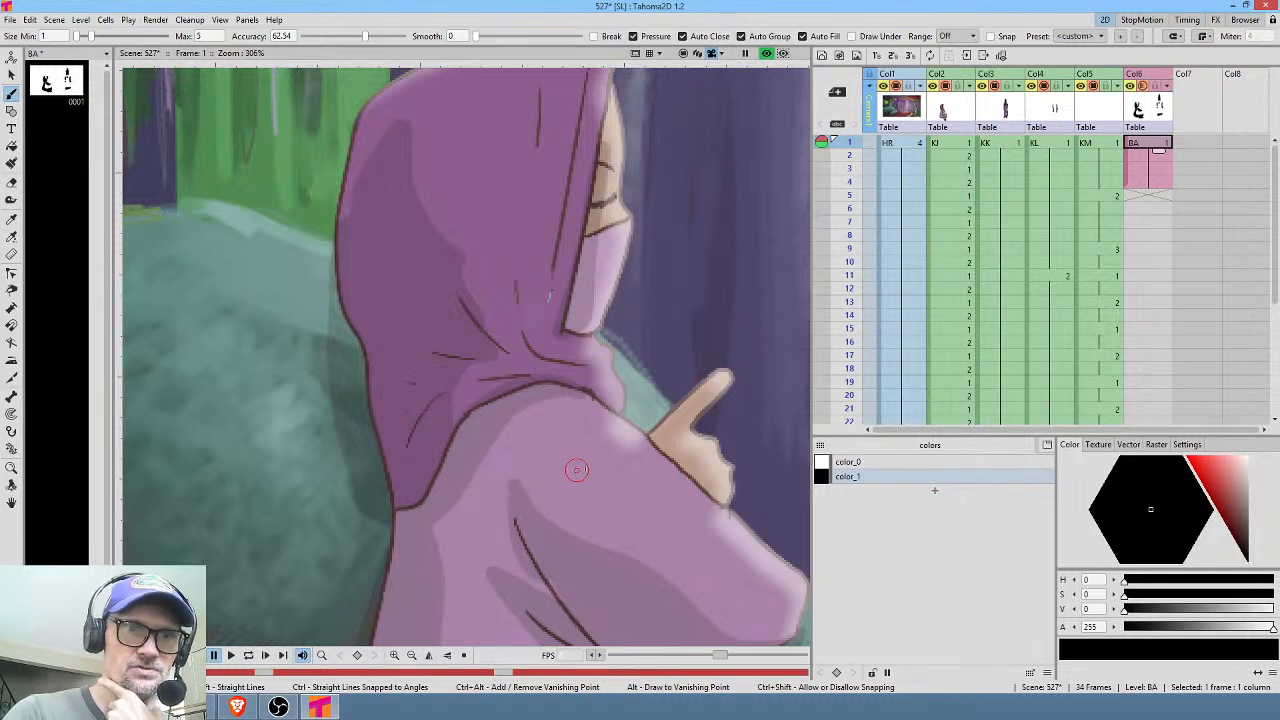
{"action": "left_click_drag", "start_coordinate": [641, 470], "coordinate": [370, 453]}
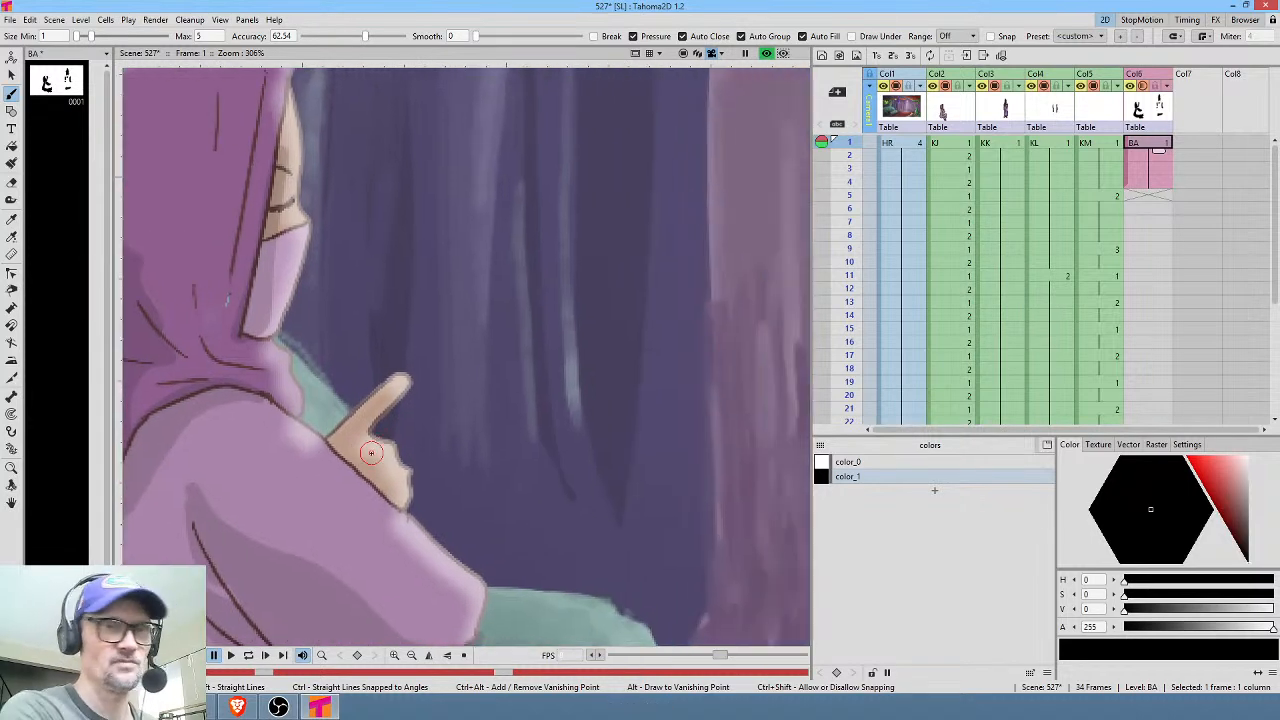
{"action": "scroll", "coordinate": [370, 453], "scroll_direction": "down", "scroll_amount": 4}
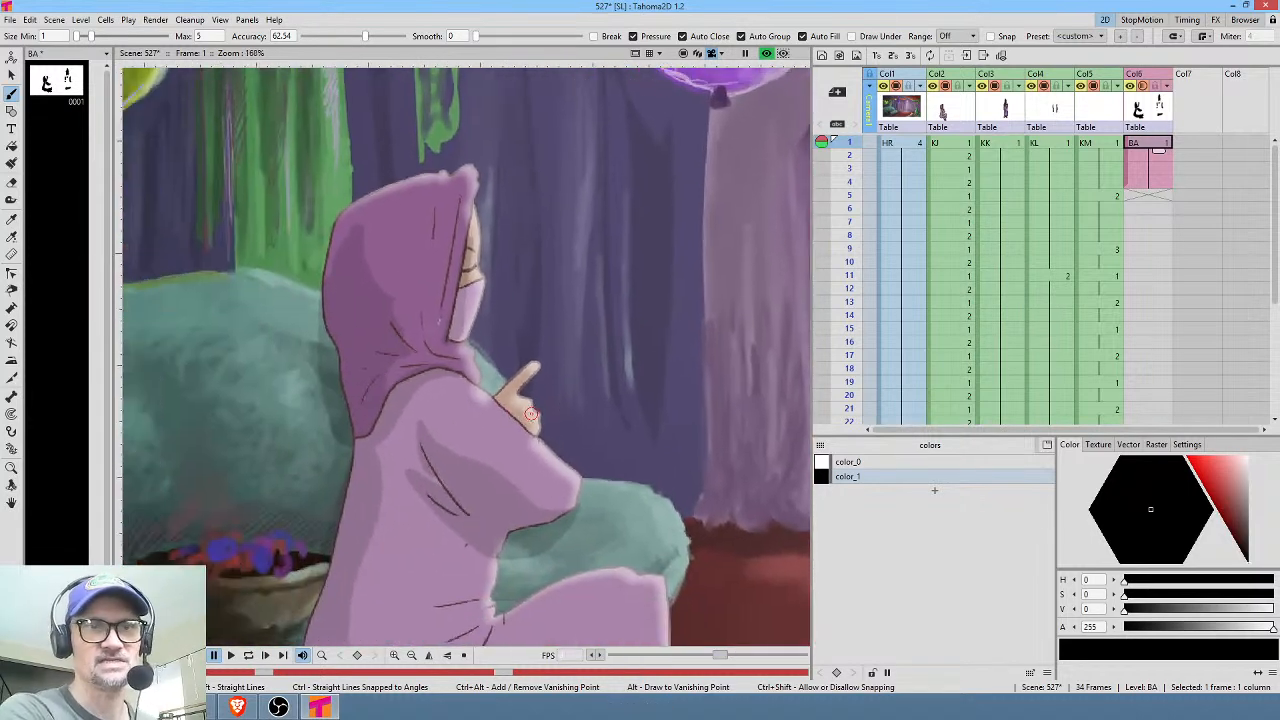
{"action": "left_click_drag", "start_coordinate": [531, 414], "coordinate": [528, 449]}
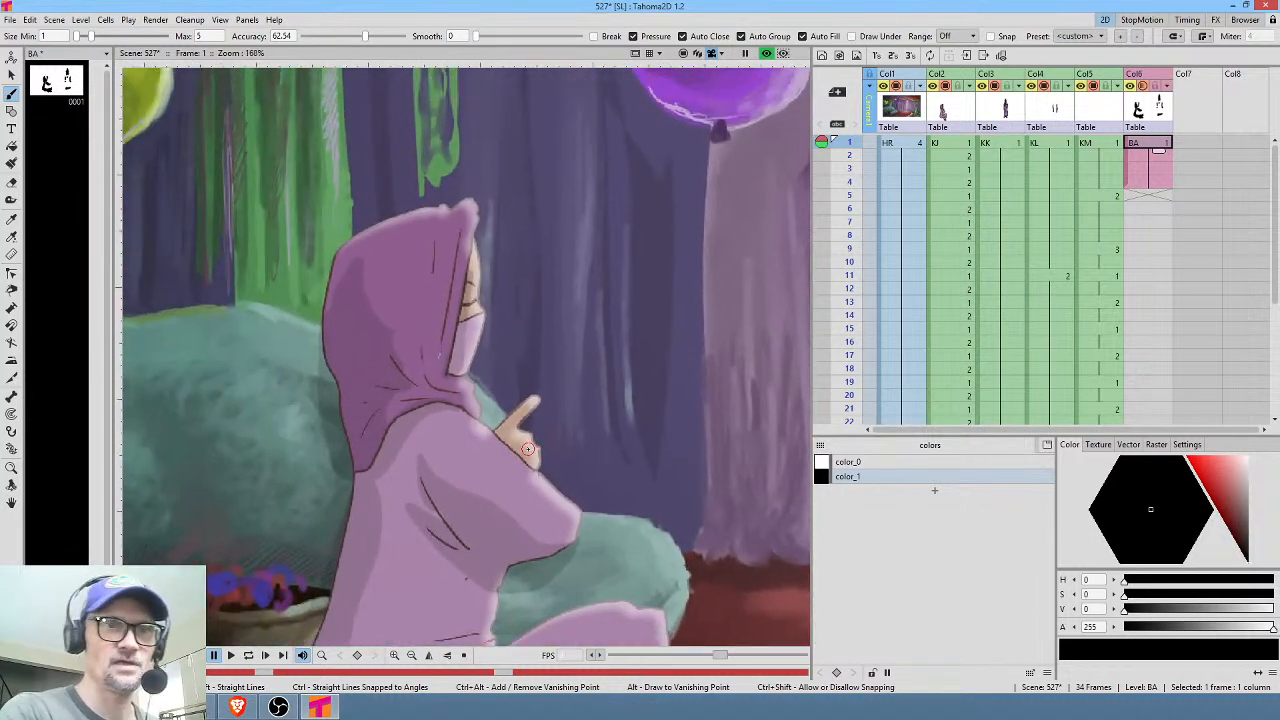
{"action": "left_click_drag", "start_coordinate": [359, 266], "coordinate": [333, 316]}
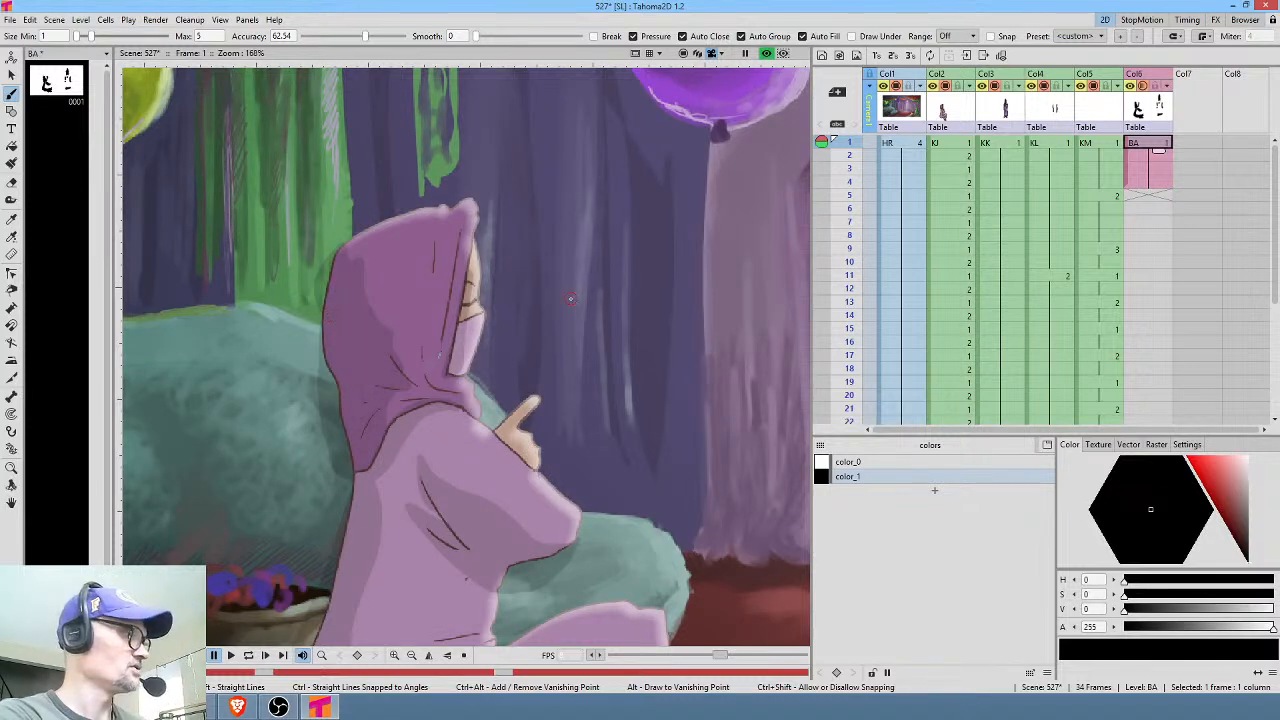
Rename the shadow column to shd and move its node beside the body highlight effect in the FX schematic.
{"action": "key", "text": "ctrl+shift+f"}
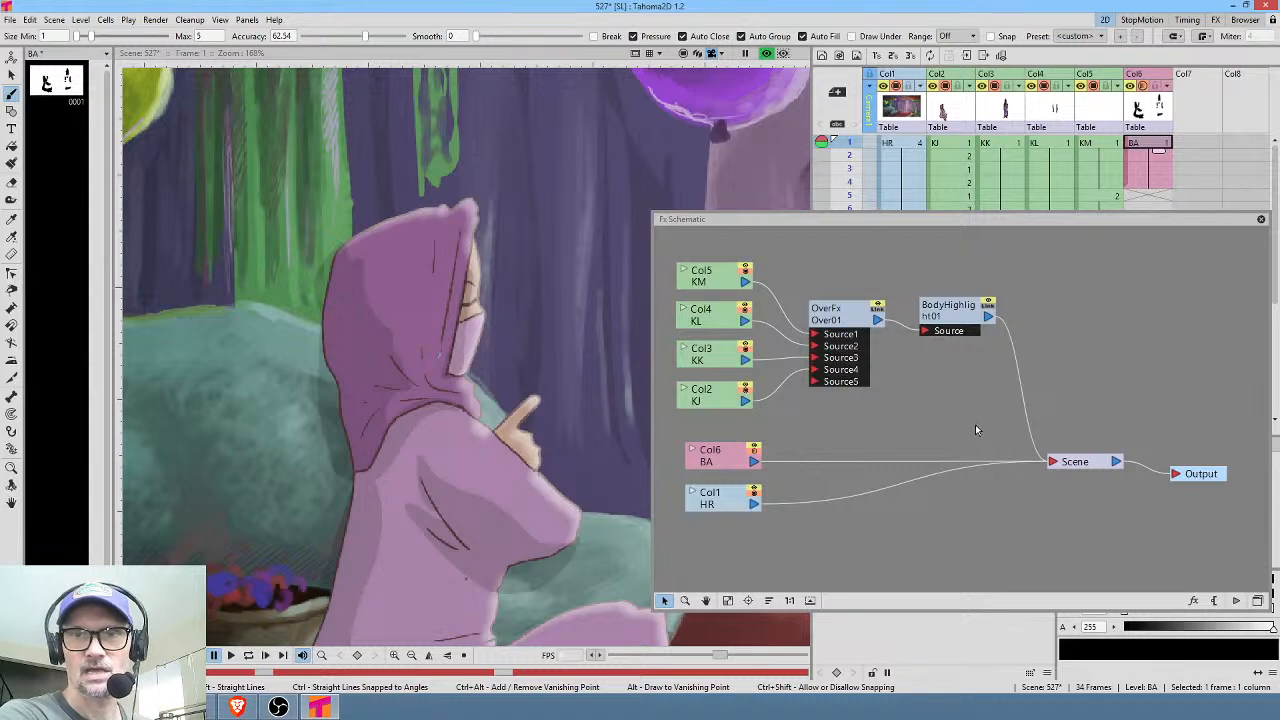
{"action": "double_click", "coordinate": [713, 454]}
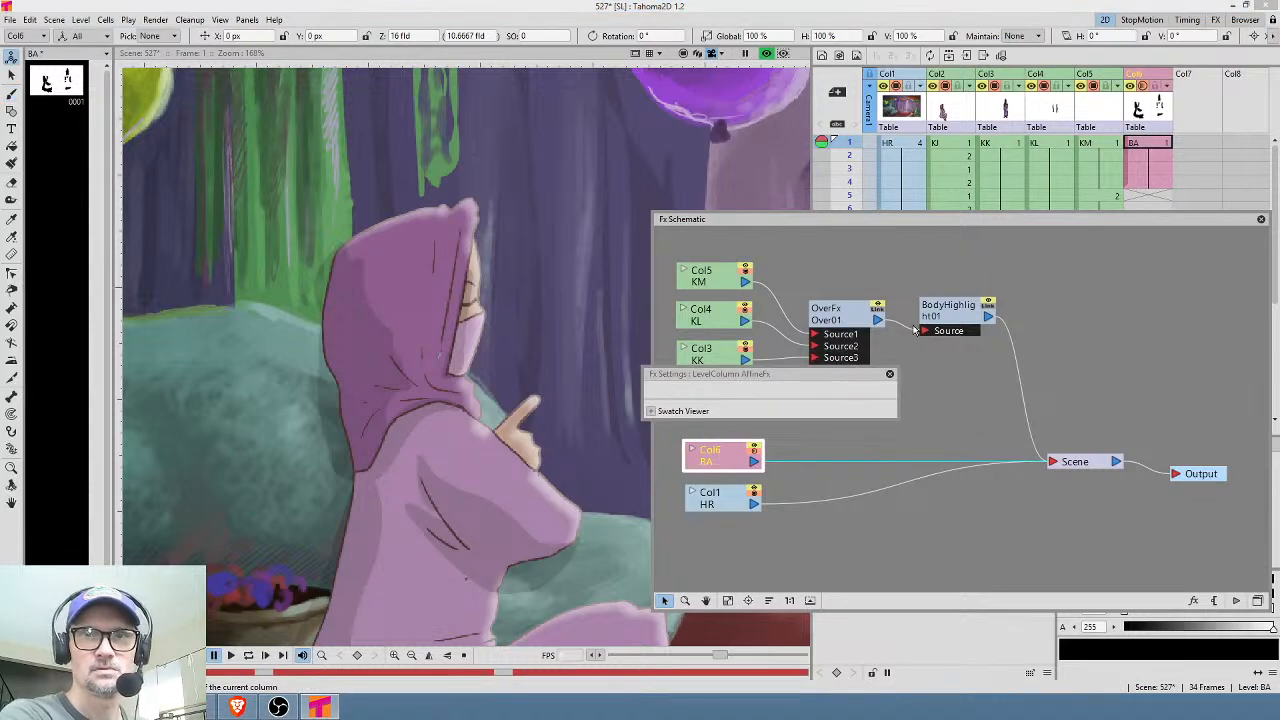
{"action": "left_click", "coordinate": [889, 374]}
{"action": "double_click", "coordinate": [1136, 74]}
{"action": "type", "text": "shd"}
{"action": "key", "text": "Return"}
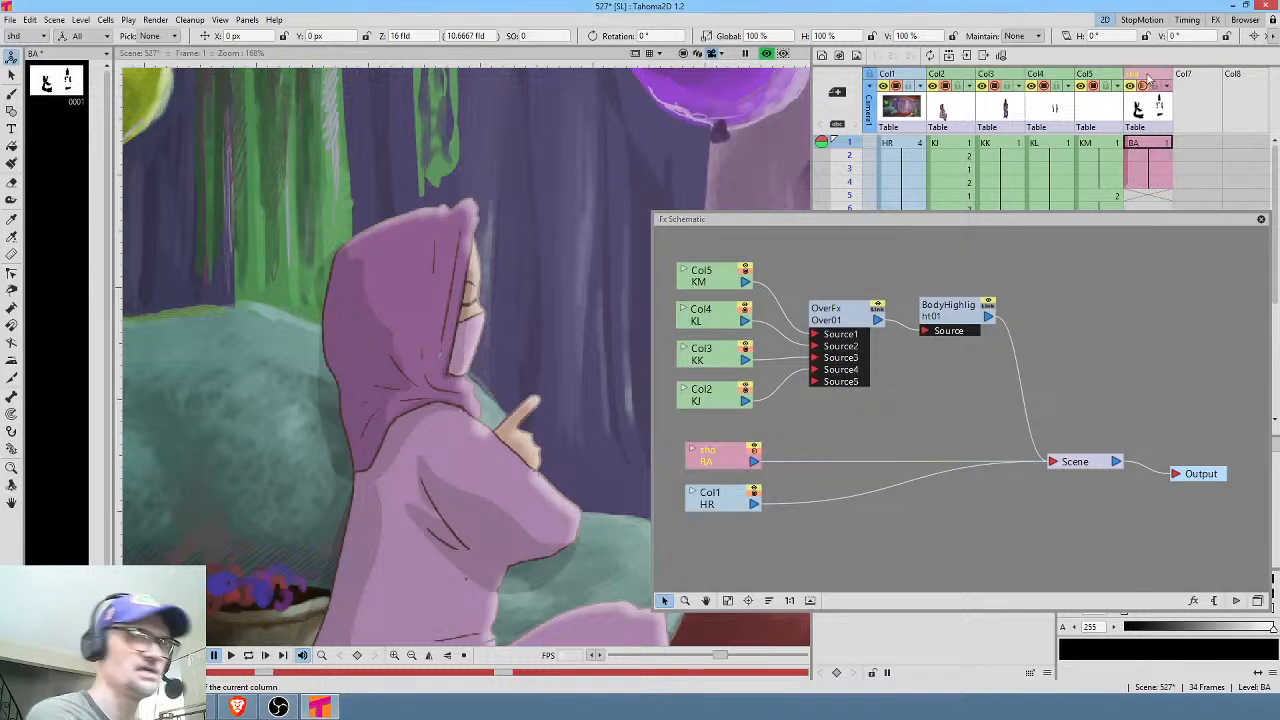
{"action": "left_click_drag", "start_coordinate": [738, 456], "coordinate": [1004, 262]}
{"action": "left_click_drag", "start_coordinate": [1146, 335], "coordinate": [1016, 394]}
{"action": "right_click", "coordinate": [918, 397]}
{"action": "mouse_move", "coordinate": [952, 406]}
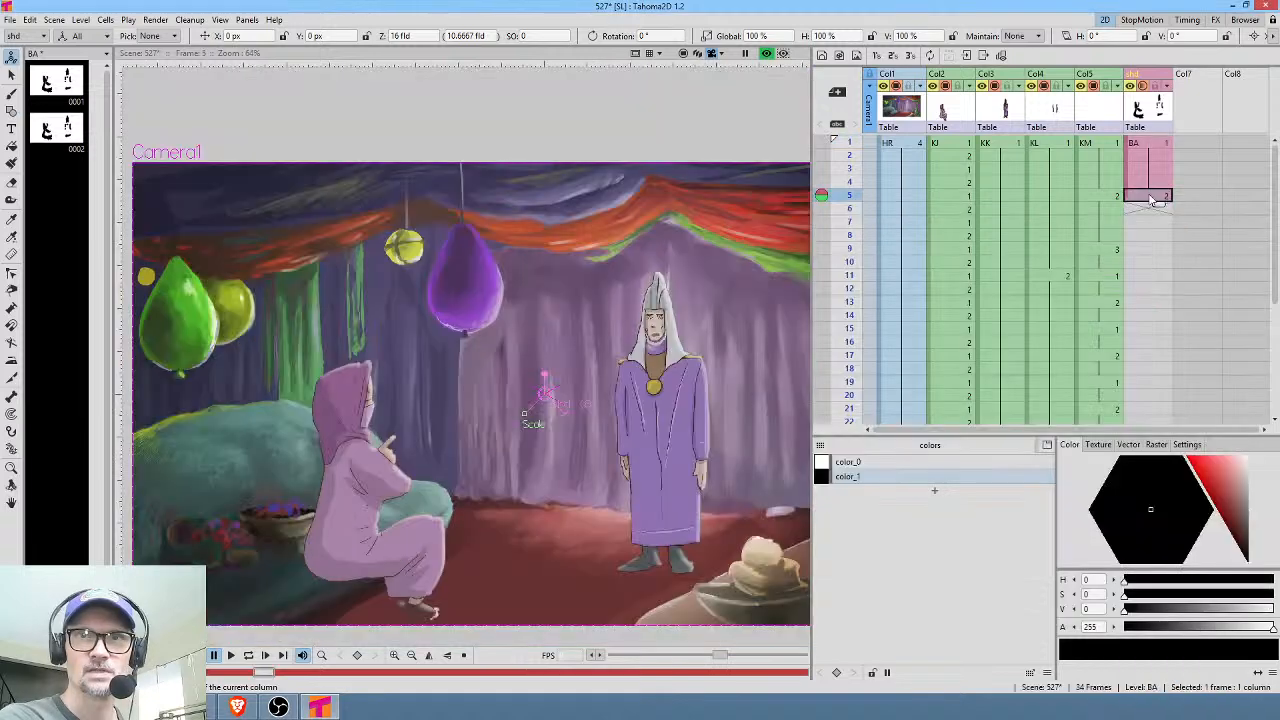
Extend the first shadow drawing through frame 10 so the second shadow drawing starts at frame 11.
{"action": "left_click", "coordinate": [1155, 185]}
{"action": "mouse_move", "coordinate": [1160, 197]}
{"action": "left_mouse_down"}
{"action": "mouse_move", "coordinate": [1155, 300]}
{"action": "mouse_move", "coordinate": [1152, 280]}
{"action": "left_mouse_up"}
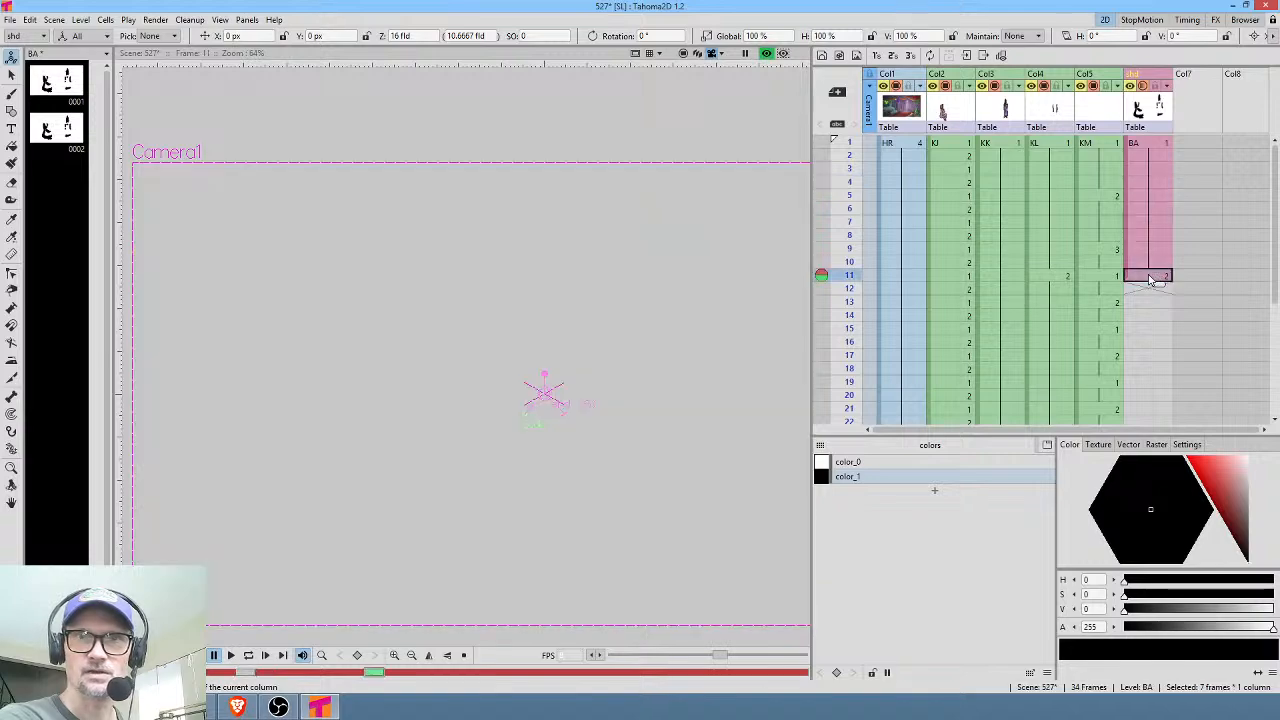
Paint shadows along the inner edges of the man's two outstretched sleeves and on his hands at frame 11.
{"action": "scroll", "coordinate": [714, 370], "scroll_direction": "up", "scroll_amount": 6}
{"action": "left_click_drag", "start_coordinate": [720, 402], "coordinate": [621, 330]}
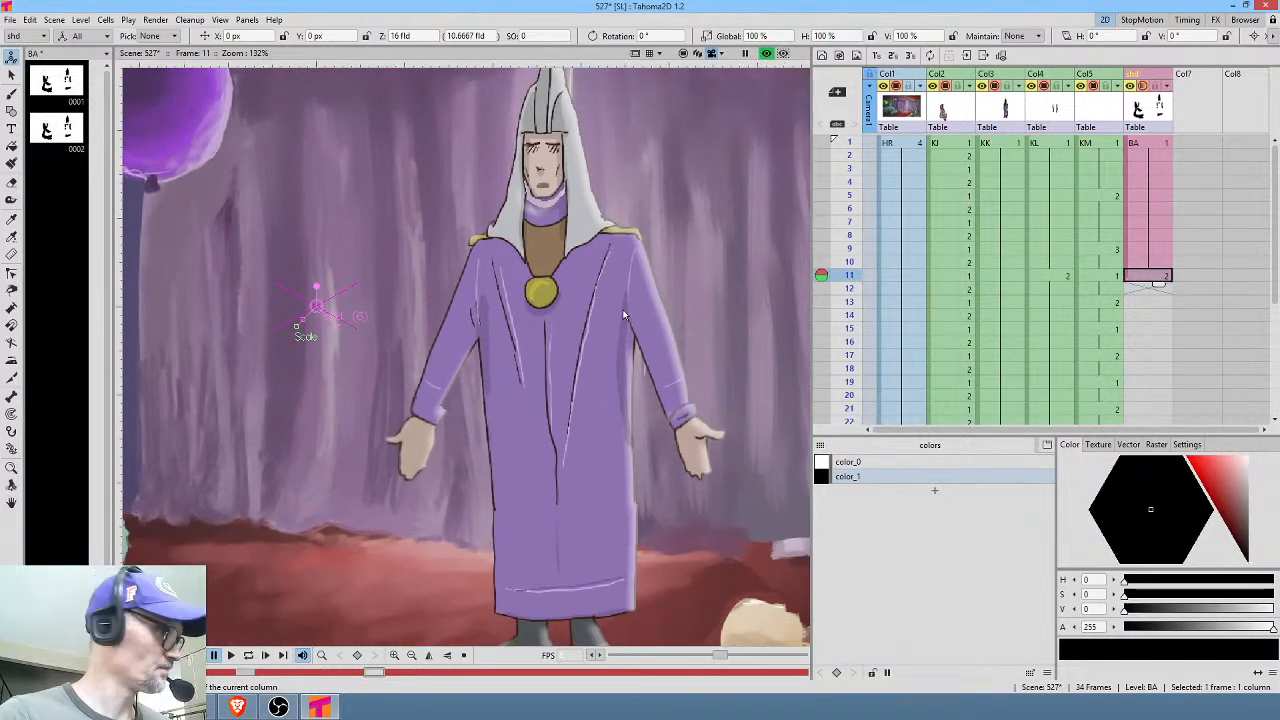
{"action": "key", "text": "b"}
{"action": "left_click_drag", "start_coordinate": [628, 283], "coordinate": [678, 408]}
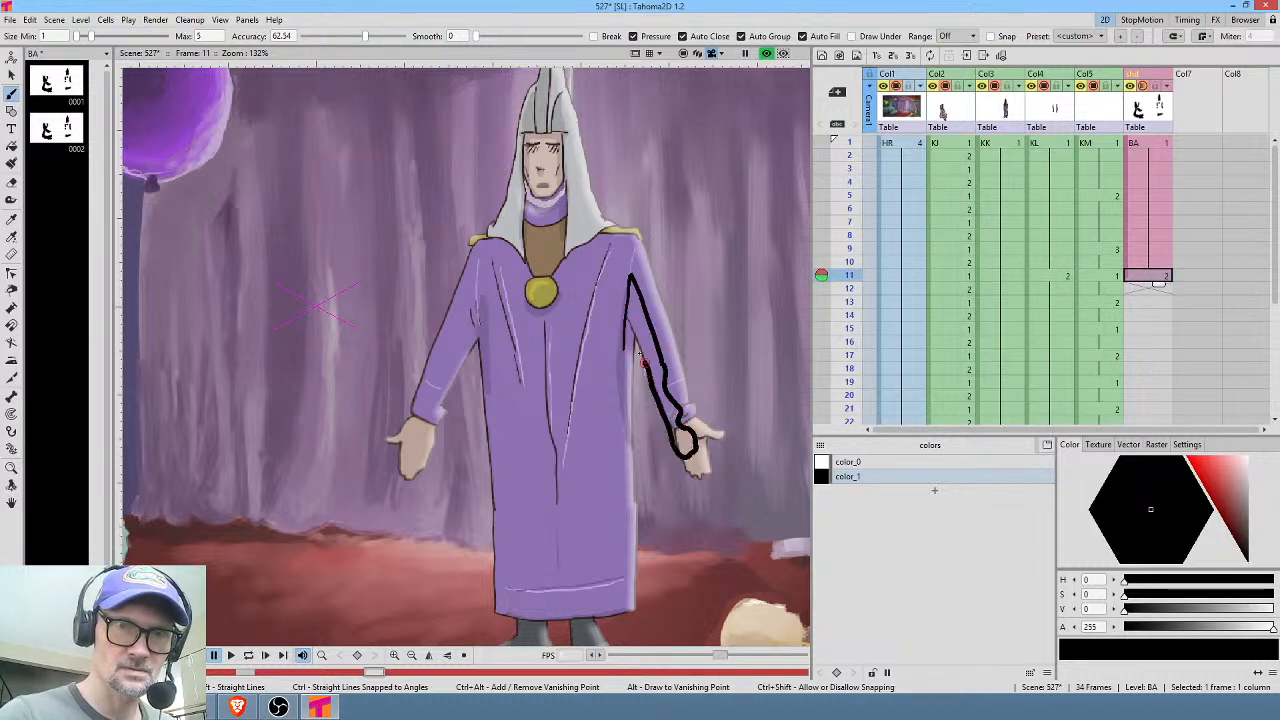
{"action": "key", "text": "ctrl+z"}
{"action": "mouse_move", "coordinate": [480, 380]}
{"action": "left_mouse_down"}
{"action": "mouse_move", "coordinate": [476, 300]}
{"action": "mouse_move", "coordinate": [420, 424]}
{"action": "mouse_move", "coordinate": [445, 427]}
{"action": "mouse_move", "coordinate": [484, 342]}
{"action": "left_mouse_up"}
{"action": "middle_click", "coordinate": [485, 341]}
{"action": "left_click_drag", "start_coordinate": [697, 482], "coordinate": [712, 261]}
{"action": "left_click_drag", "start_coordinate": [624, 288], "coordinate": [588, 542]}
{"action": "left_click_drag", "start_coordinate": [589, 303], "coordinate": [609, 386]}
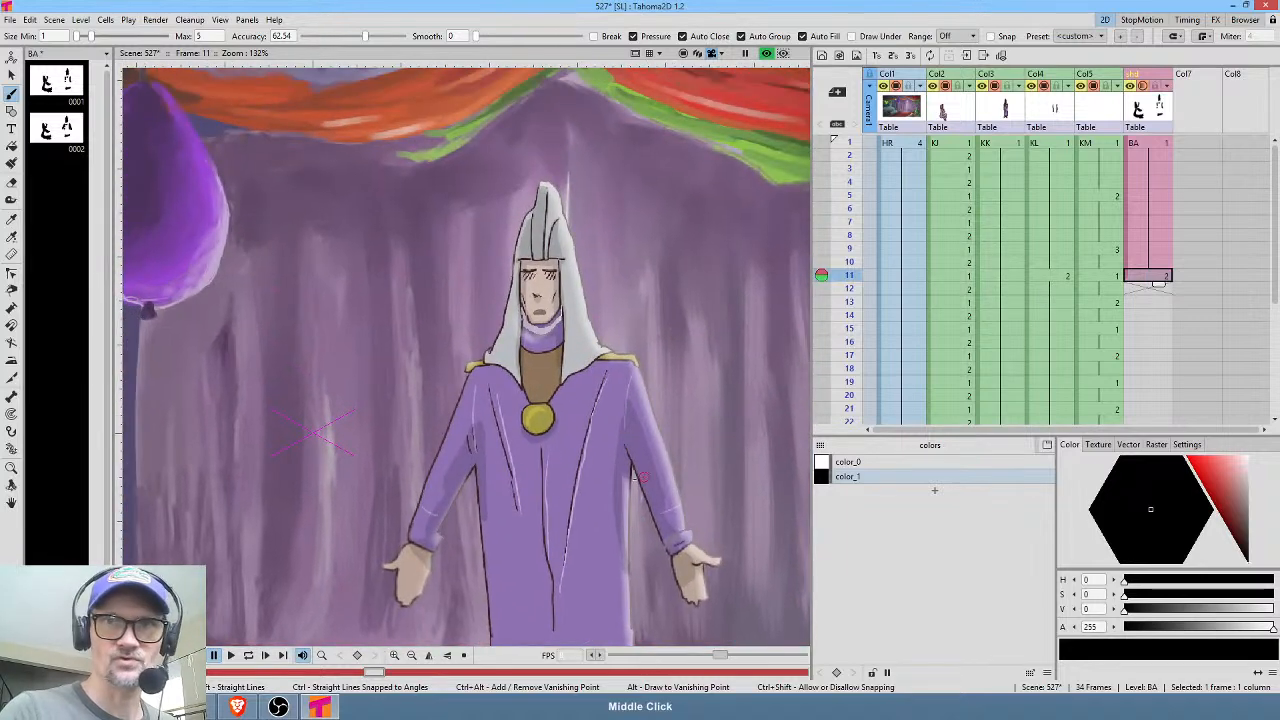
{"action": "left_click_drag", "start_coordinate": [647, 473], "coordinate": [631, 362]}
Extend the second shadow drawing through frame 34 in the shd column.
{"action": "scroll", "coordinate": [1154, 363], "scroll_direction": "down", "scroll_amount": 3}
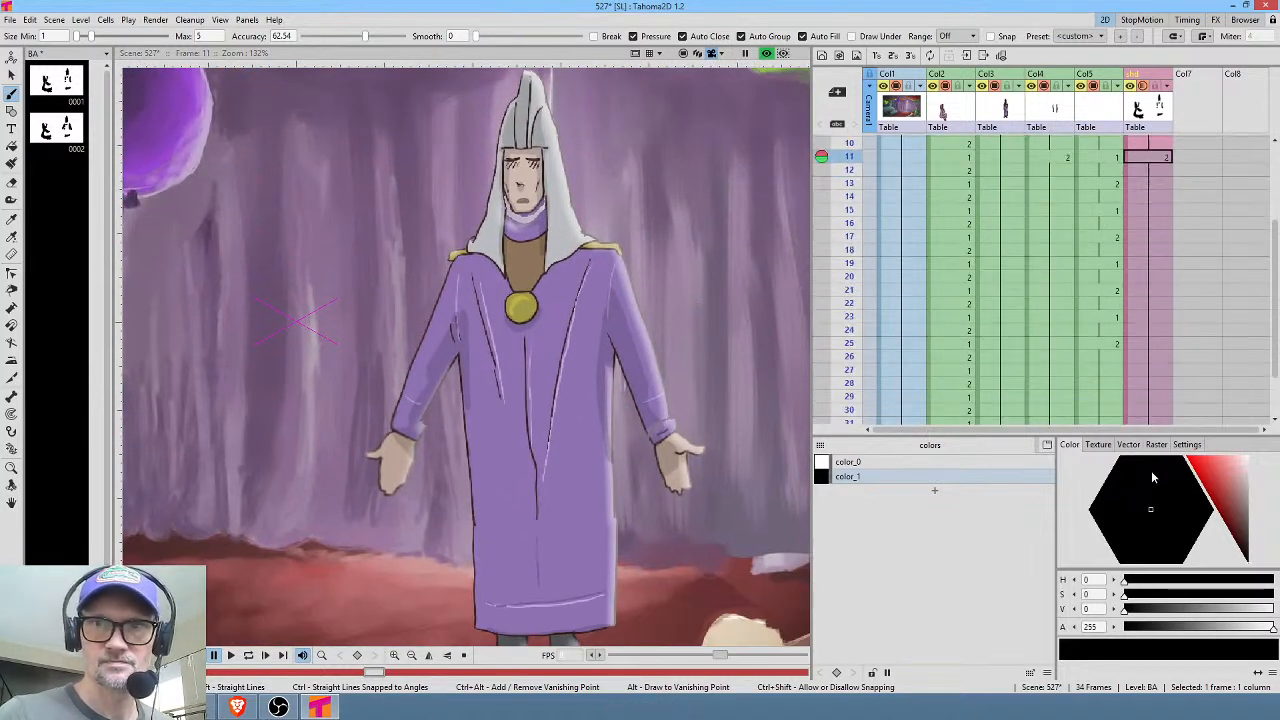
{"action": "scroll", "coordinate": [1156, 300], "scroll_direction": "down", "scroll_amount": 5}
{"action": "left_click_drag", "start_coordinate": [1158, 345], "coordinate": [1158, 279]}
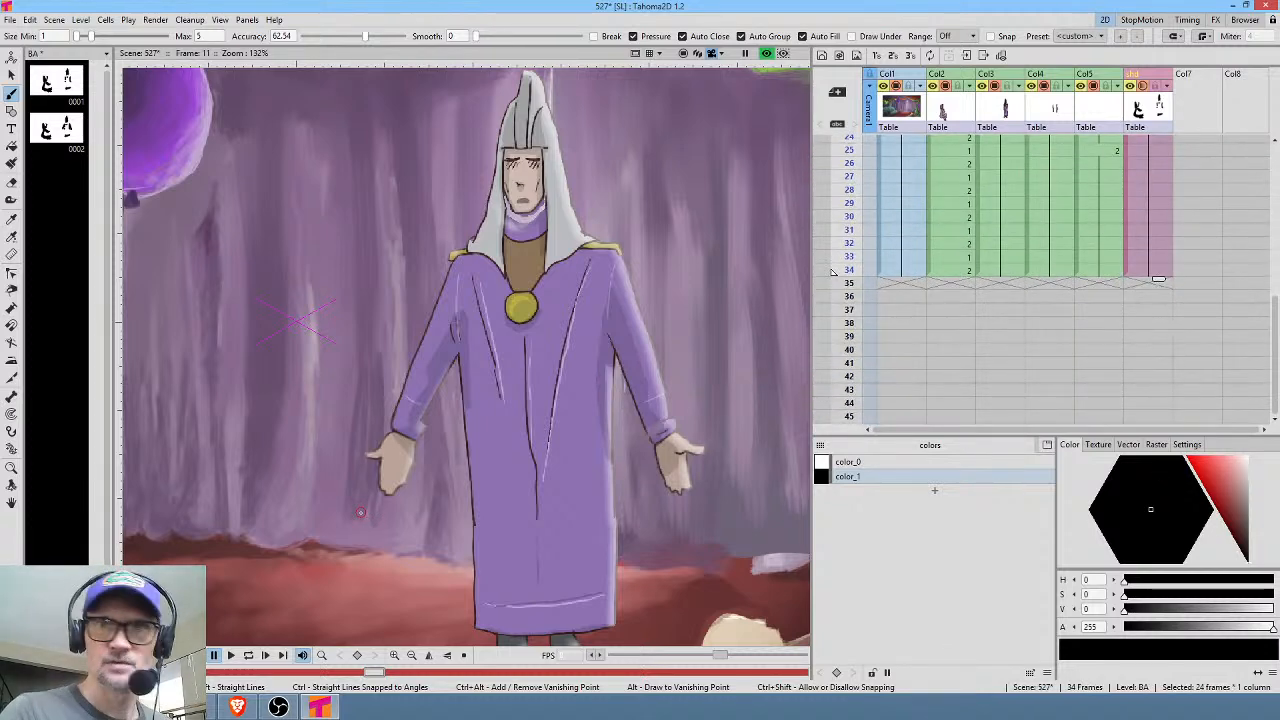
Turn off the viewer's preview and open drawing 1 of the KK level on its own for editing.
{"action": "left_click_drag", "start_coordinate": [1010, 193], "coordinate": [998, 303]}
{"action": "left_click", "coordinate": [767, 55]}
{"action": "left_click", "coordinate": [997, 147]}
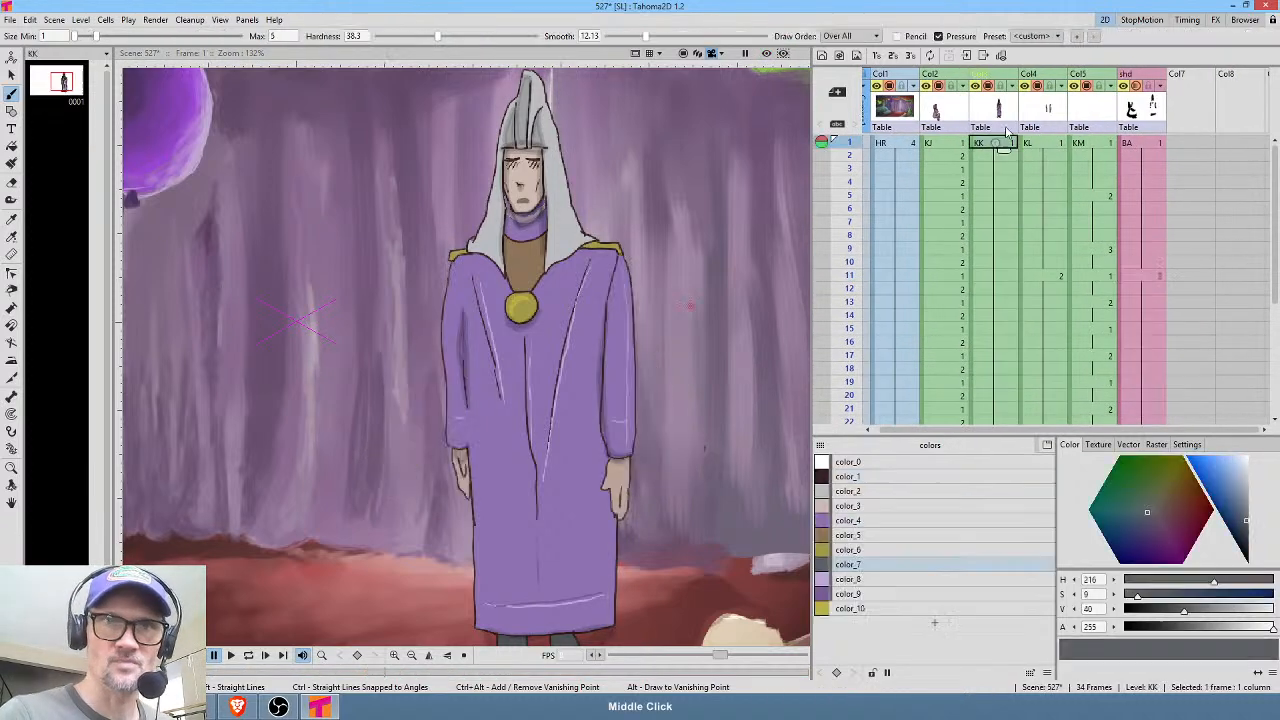
{"action": "left_click", "coordinate": [65, 86]}
{"action": "left_click_drag", "start_coordinate": [727, 448], "coordinate": [577, 357]}
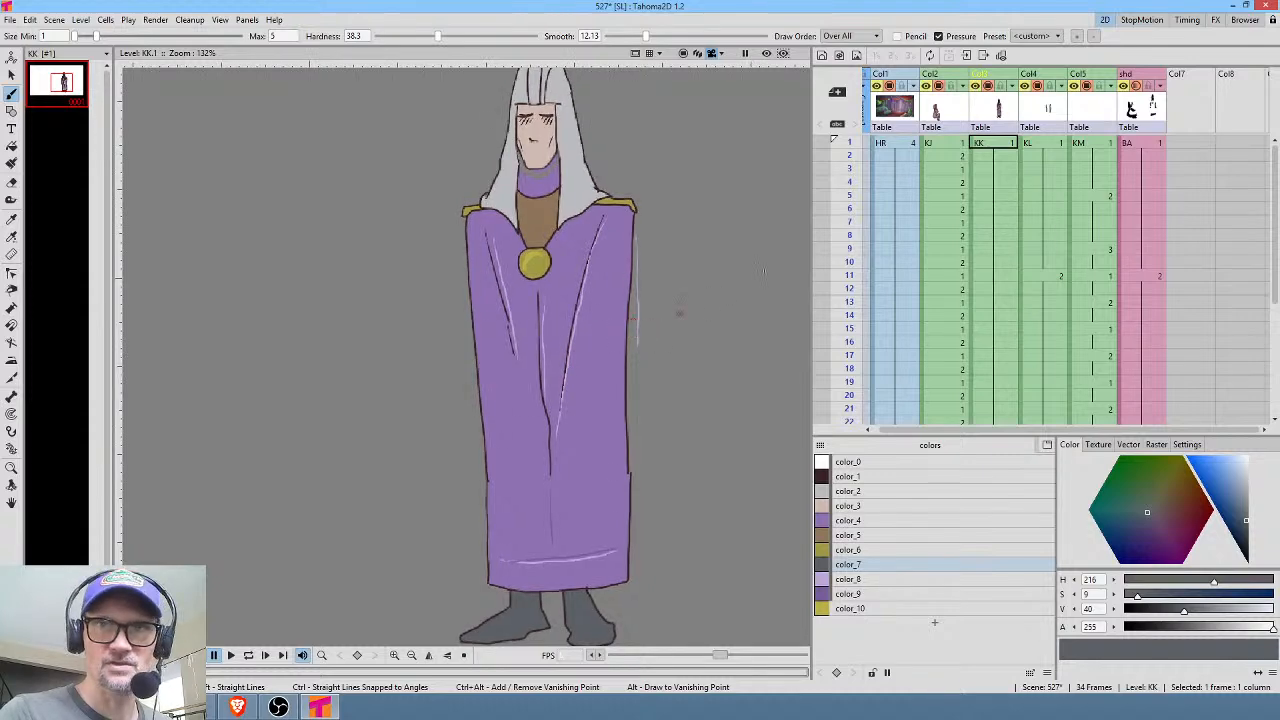
Add a curved lower chin line in dark color_1 beneath the man's jaw in KK drawing 1.
{"action": "left_click", "coordinate": [1063, 143]}
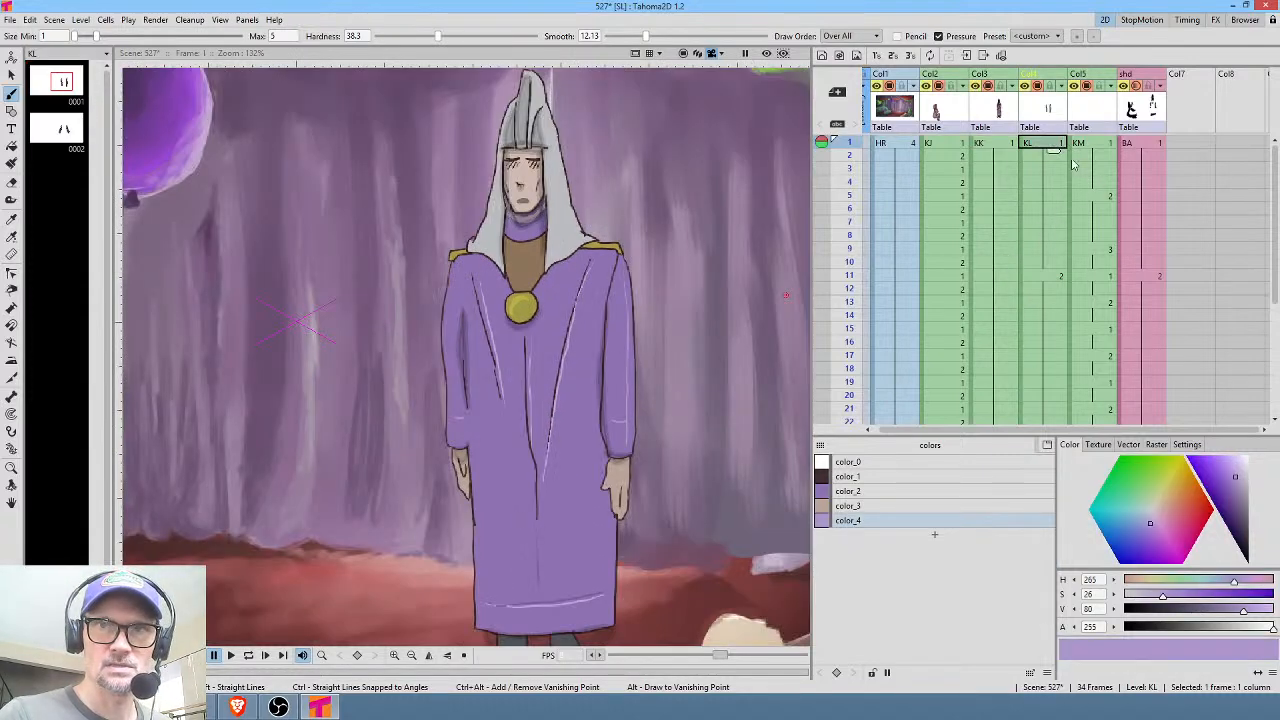
{"action": "left_click_drag", "start_coordinate": [656, 378], "coordinate": [682, 283]}
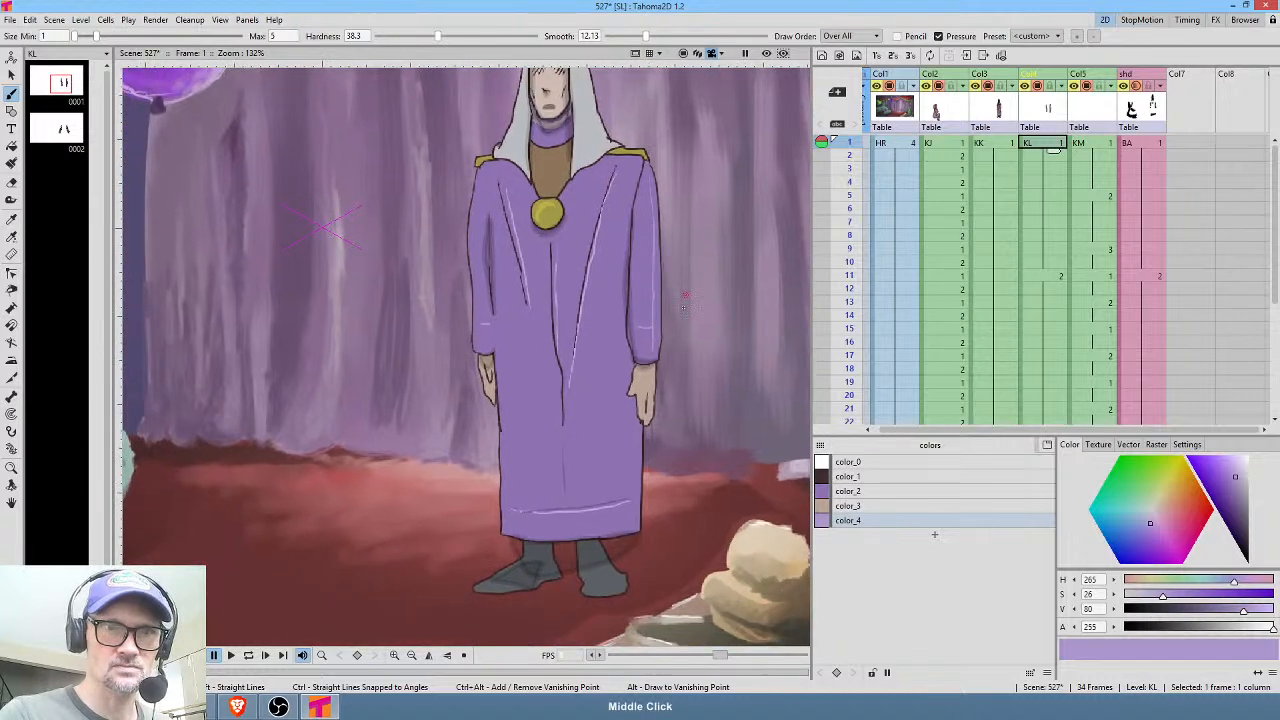
{"action": "left_click_drag", "start_coordinate": [649, 213], "coordinate": [649, 355]}
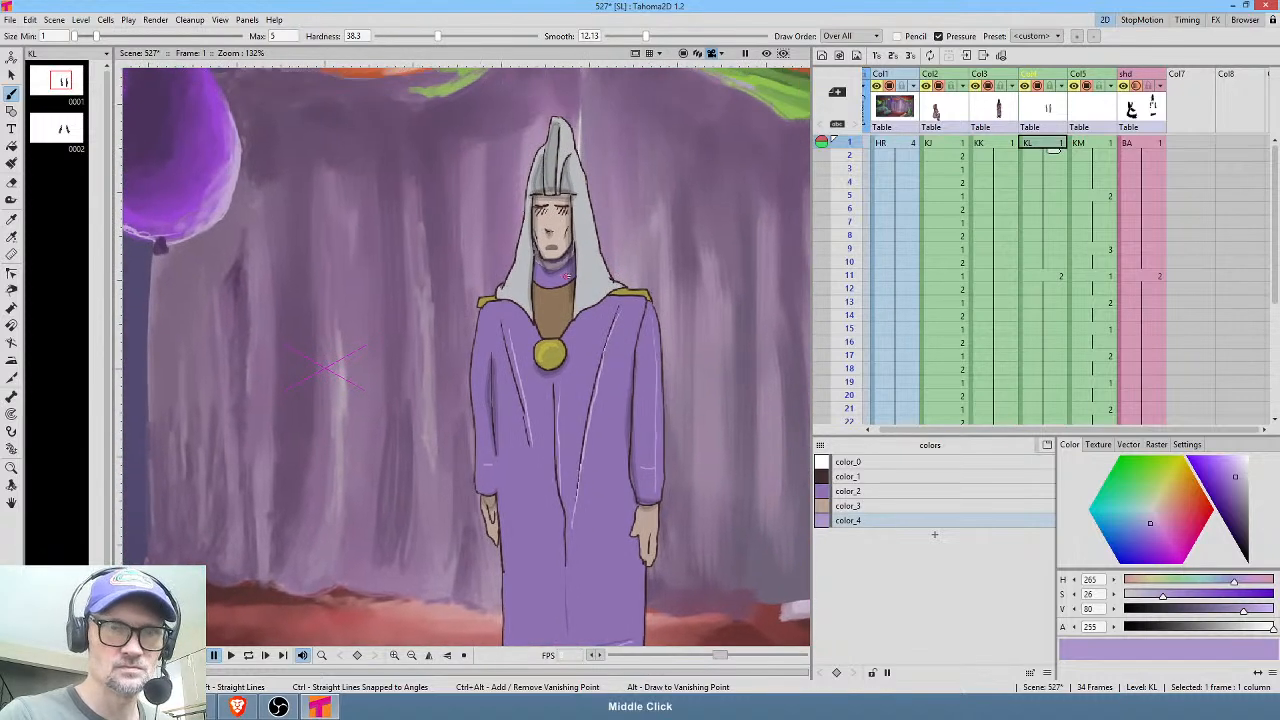
{"action": "scroll", "coordinate": [570, 296], "scroll_direction": "up", "scroll_amount": 5}
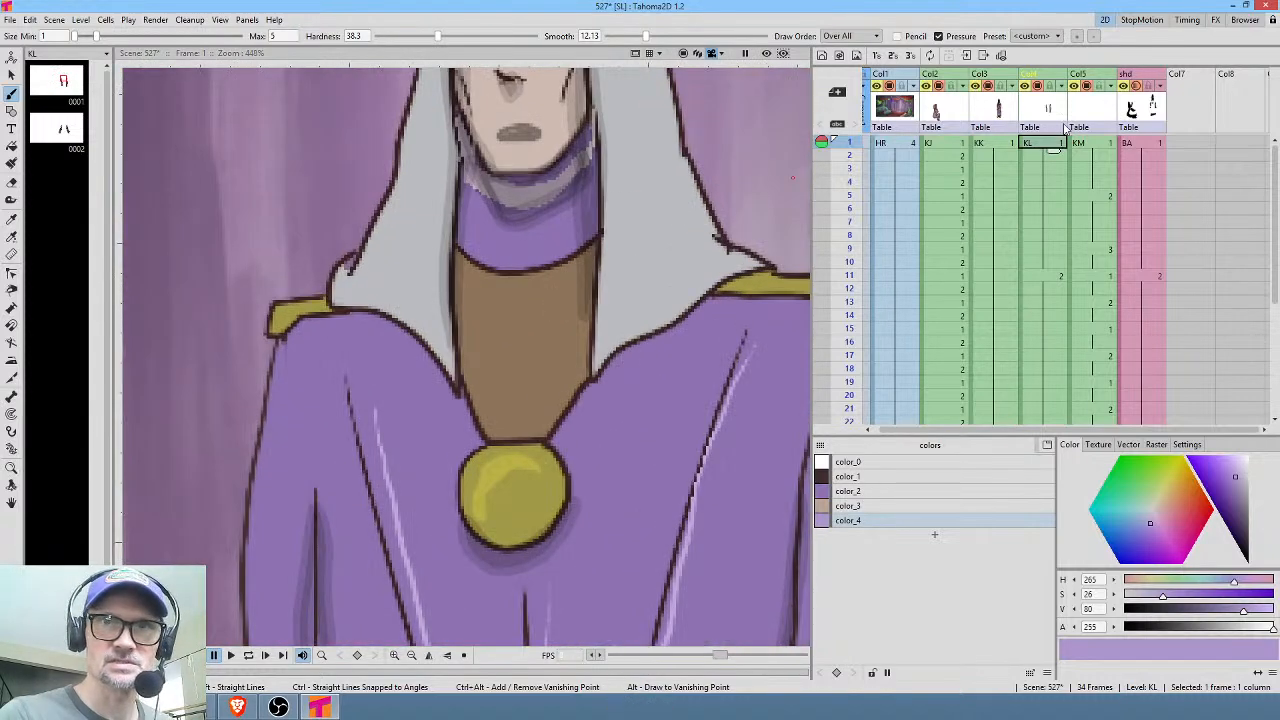
{"action": "left_click", "coordinate": [1001, 143]}
{"action": "left_click", "coordinate": [58, 85]}
{"action": "left_click_drag", "start_coordinate": [657, 189], "coordinate": [365, 615]}
{"action": "left_click_drag", "start_coordinate": [456, 327], "coordinate": [484, 517]}
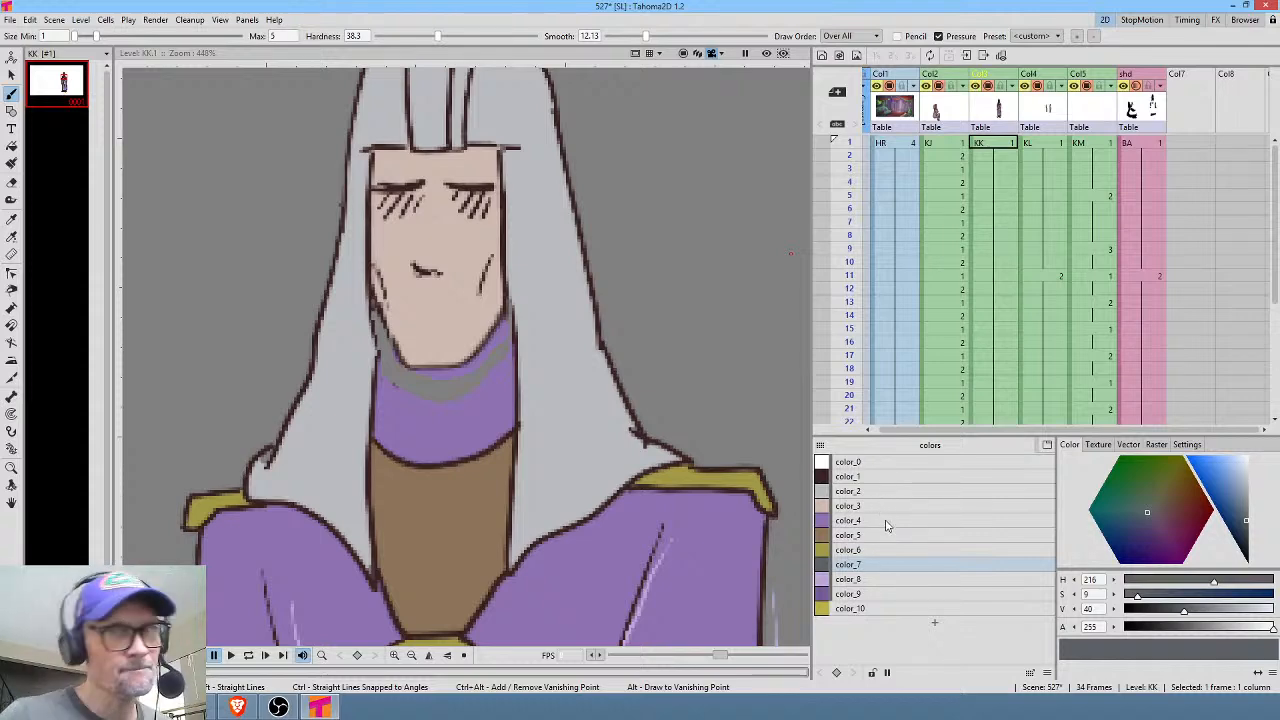
{"action": "left_click", "coordinate": [880, 477]}
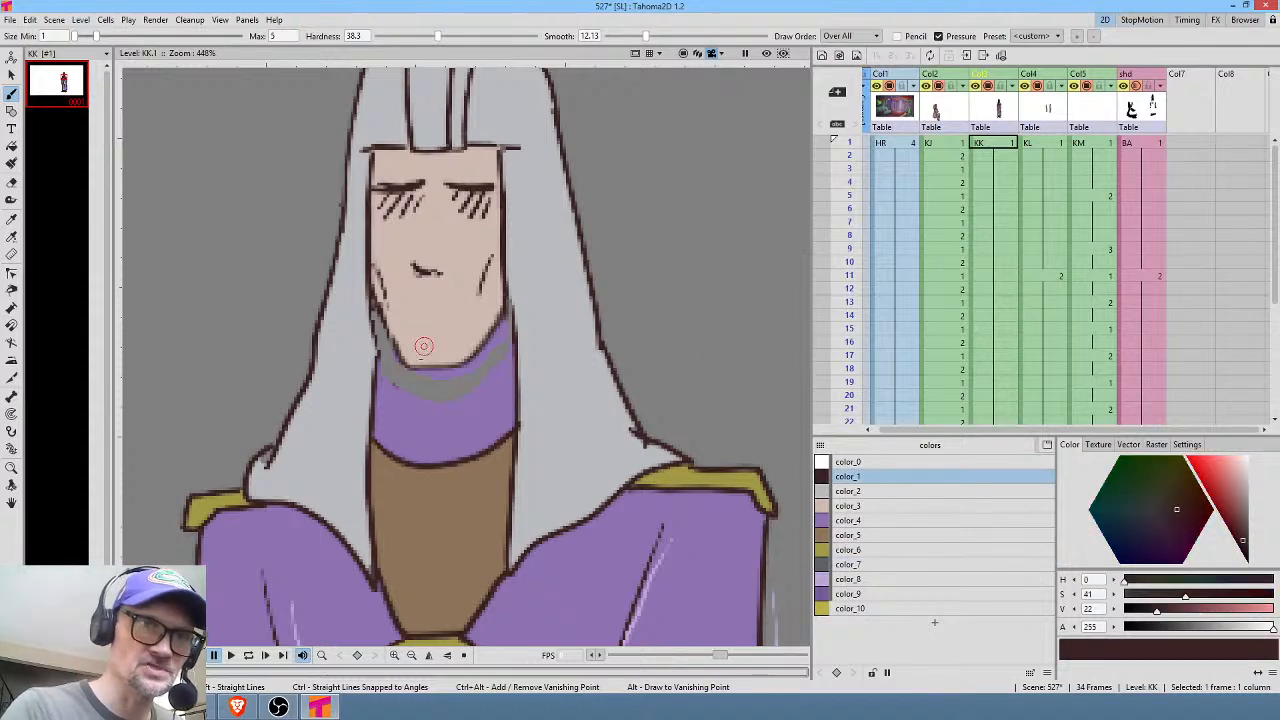
{"action": "mouse_move", "coordinate": [399, 375]}
{"action": "left_mouse_down"}
{"action": "mouse_move", "coordinate": [440, 389]}
{"action": "mouse_move", "coordinate": [486, 366]}
{"action": "mouse_move", "coordinate": [502, 313]}
{"action": "left_mouse_up"}
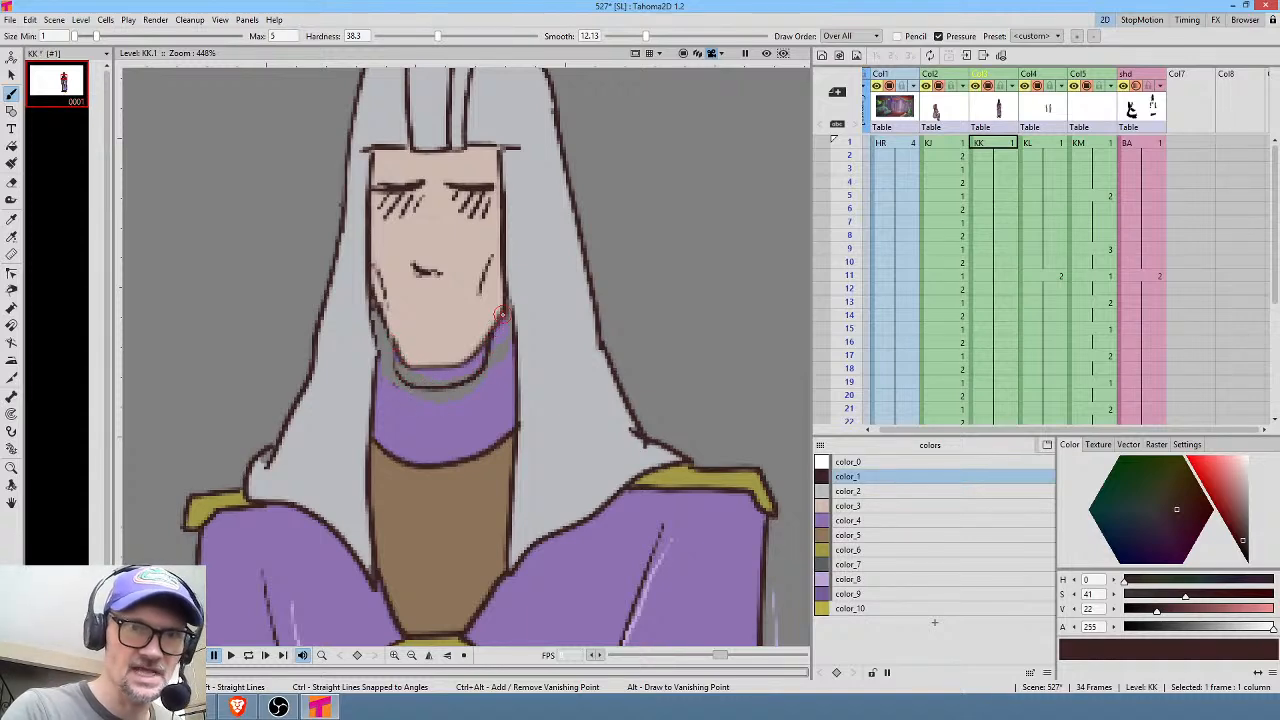
Fill the strip under the man's jaw with skin color_3 and the grey collar areas with purple color_4.
{"action": "left_click", "coordinate": [868, 506]}
{"action": "key", "text": "f"}
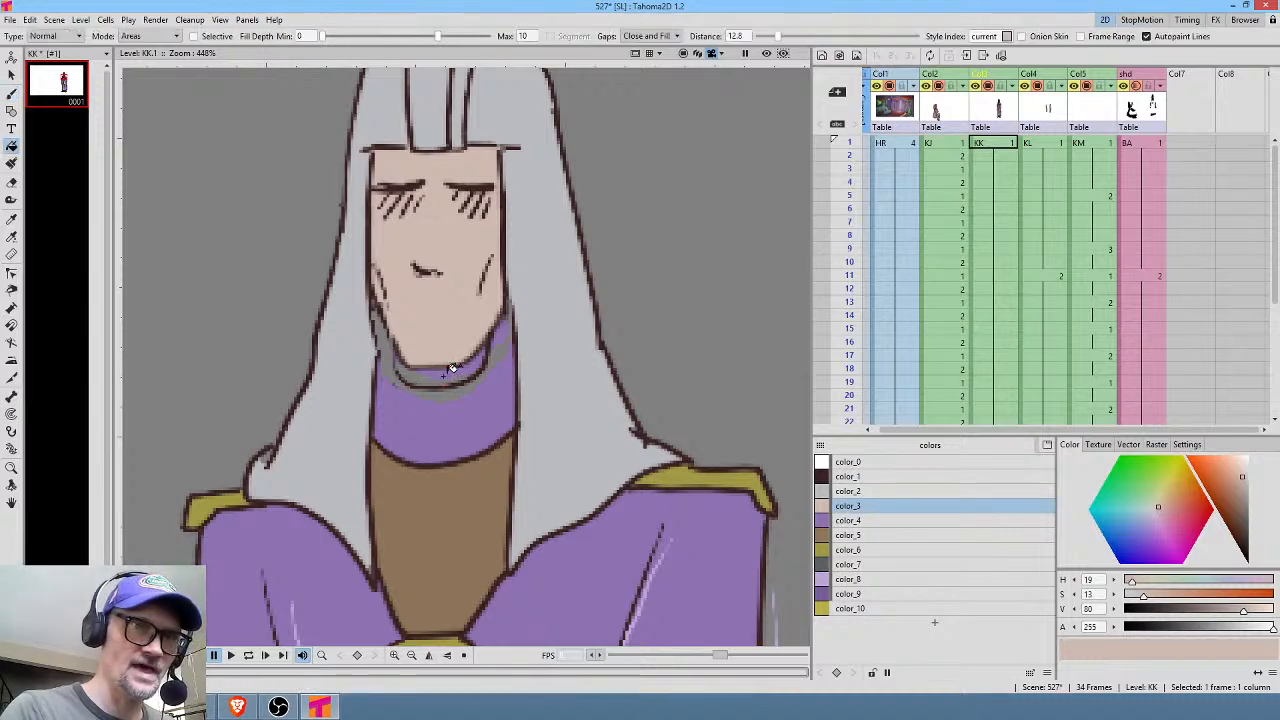
{"action": "left_click", "coordinate": [444, 372]}
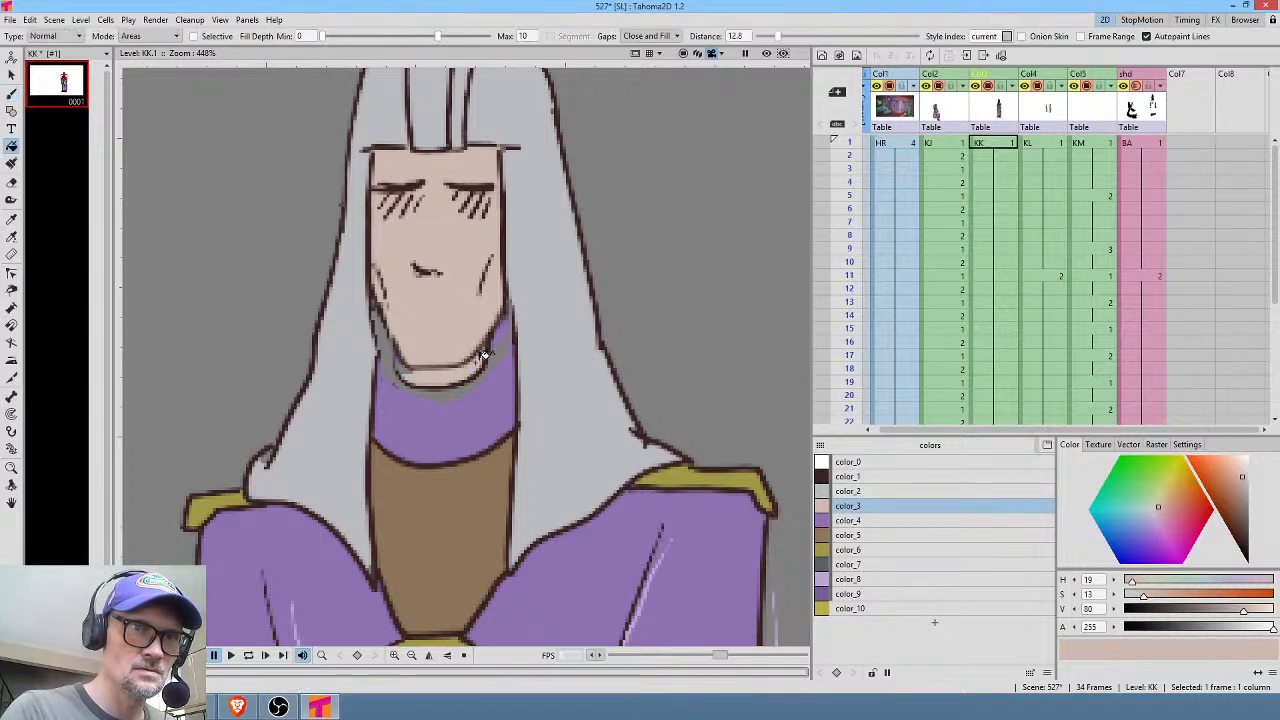
{"action": "left_click", "coordinate": [862, 521]}
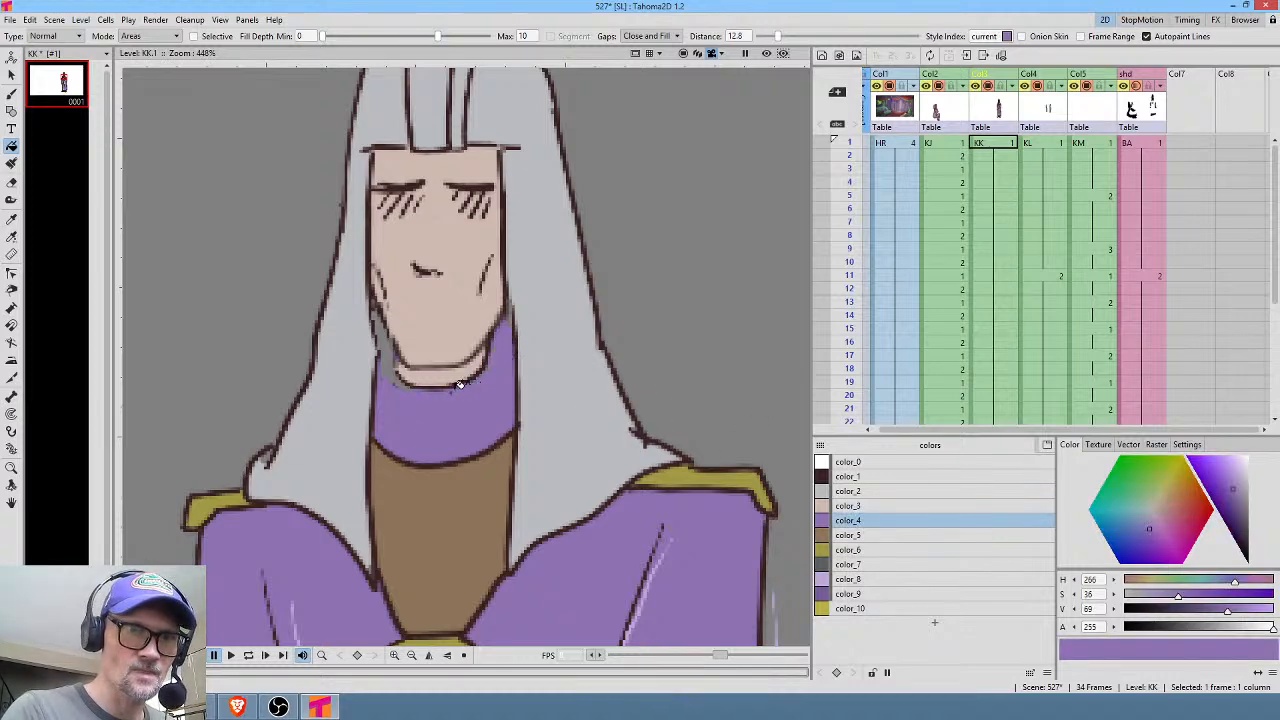
{"action": "left_click", "coordinate": [390, 328]}
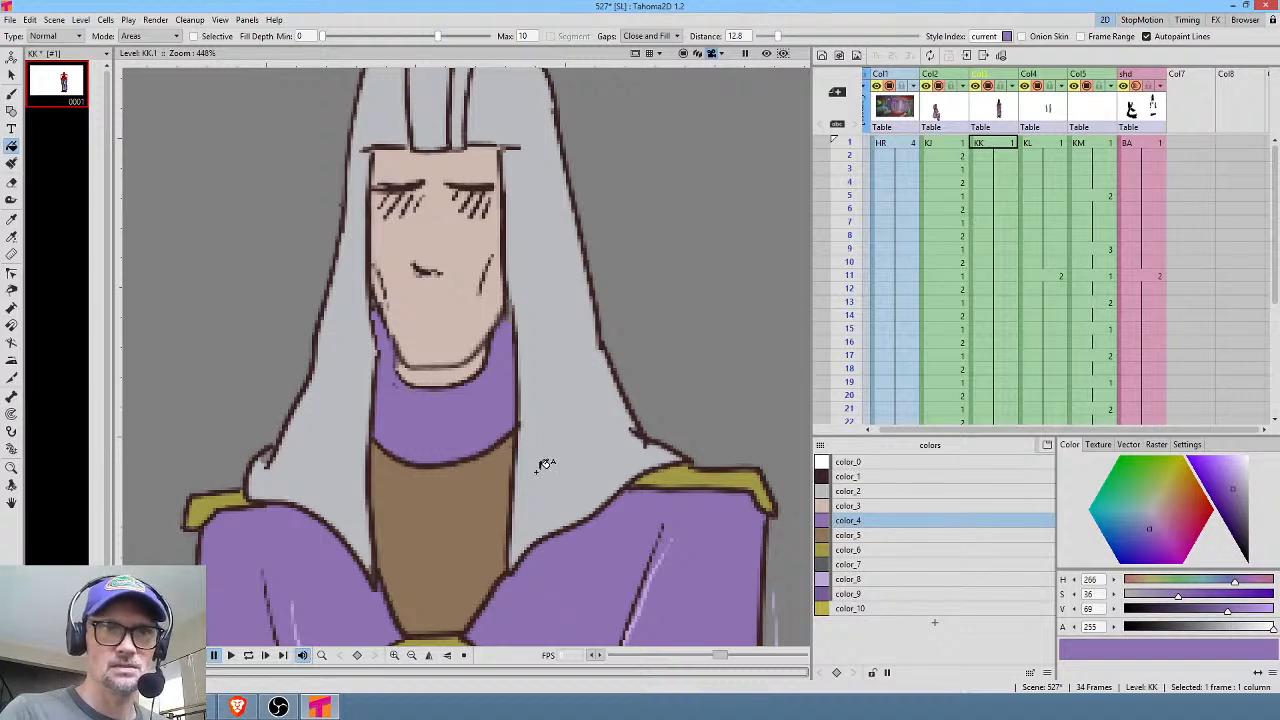
{"action": "scroll", "coordinate": [490, 440], "scroll_direction": "down", "scroll_amount": 6}
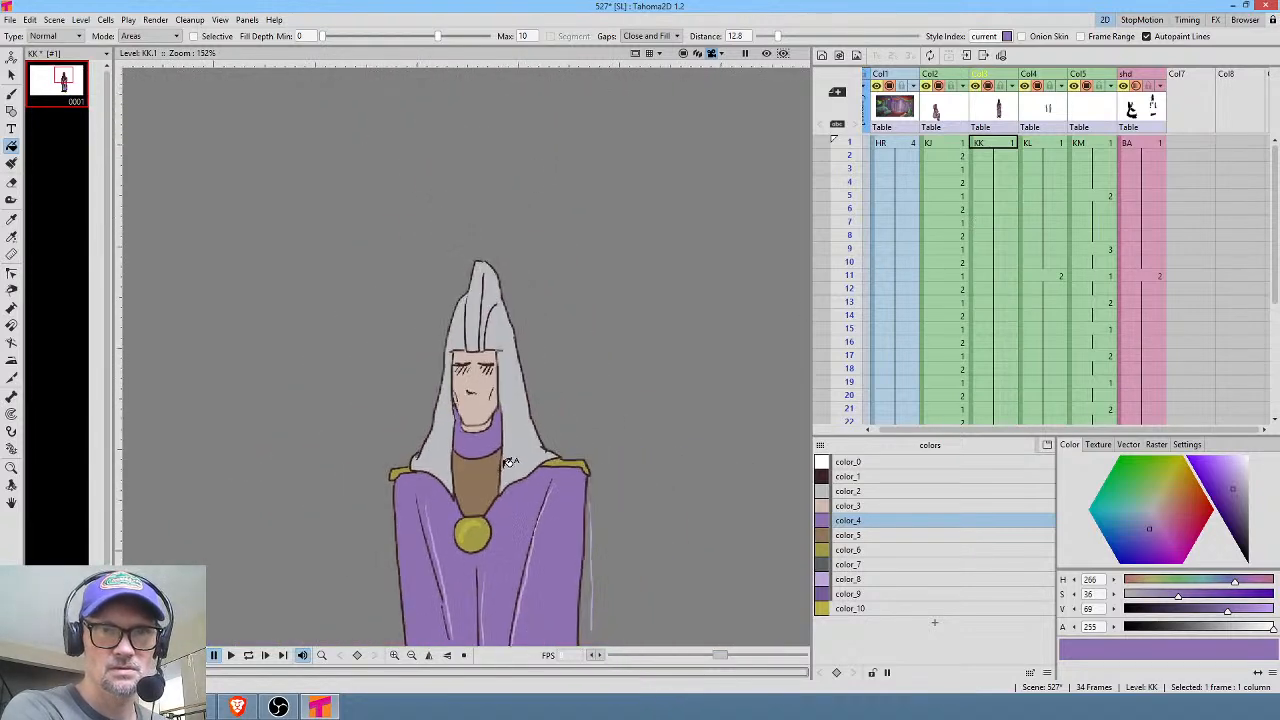
In KL drawing 2 at frame 11, paint the inner edge of the picture-left sleeve with purple color_2 from shoulder to elbow.
{"action": "left_click", "coordinate": [1050, 145]}
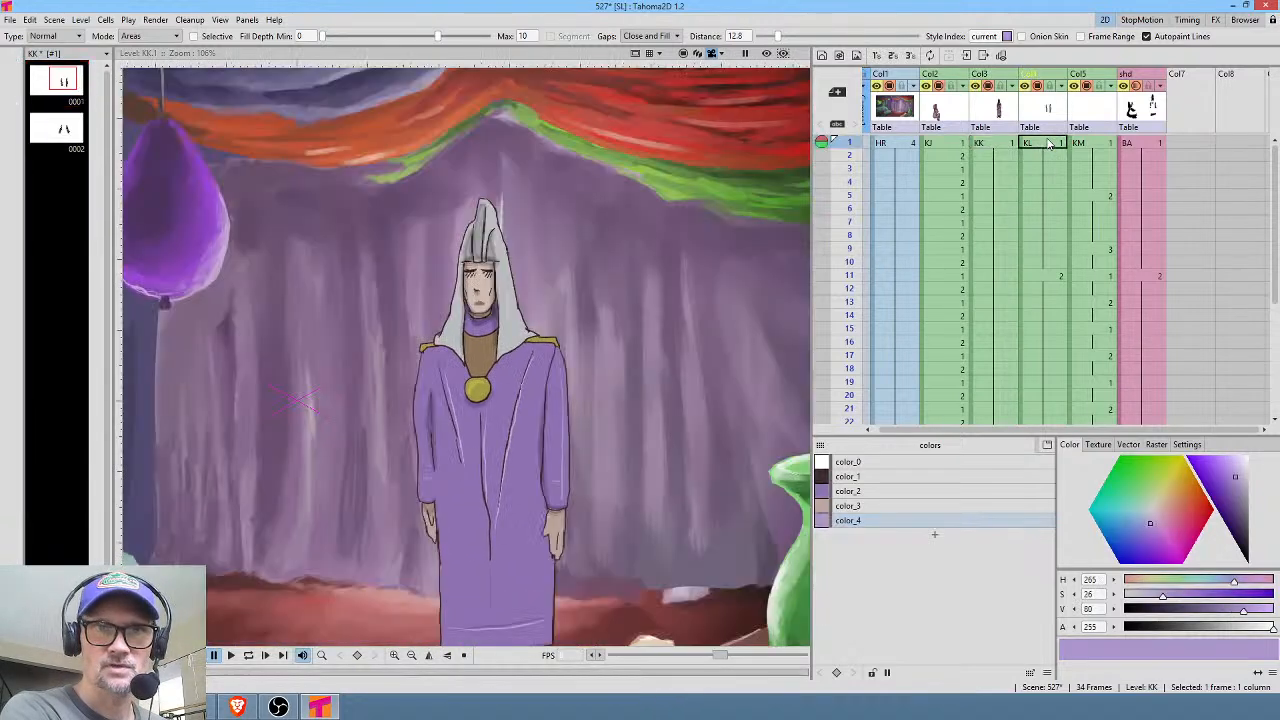
{"action": "left_click", "coordinate": [1047, 278]}
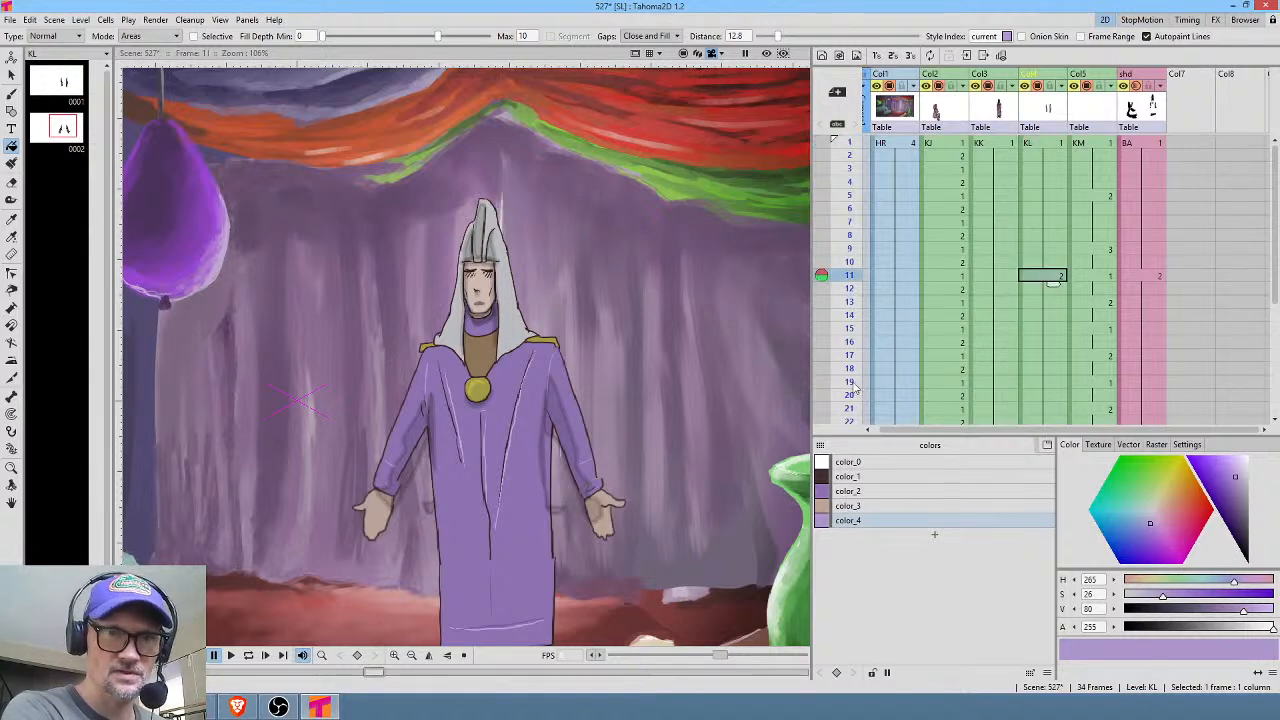
{"action": "scroll", "coordinate": [380, 506], "scroll_direction": "up", "scroll_amount": 4}
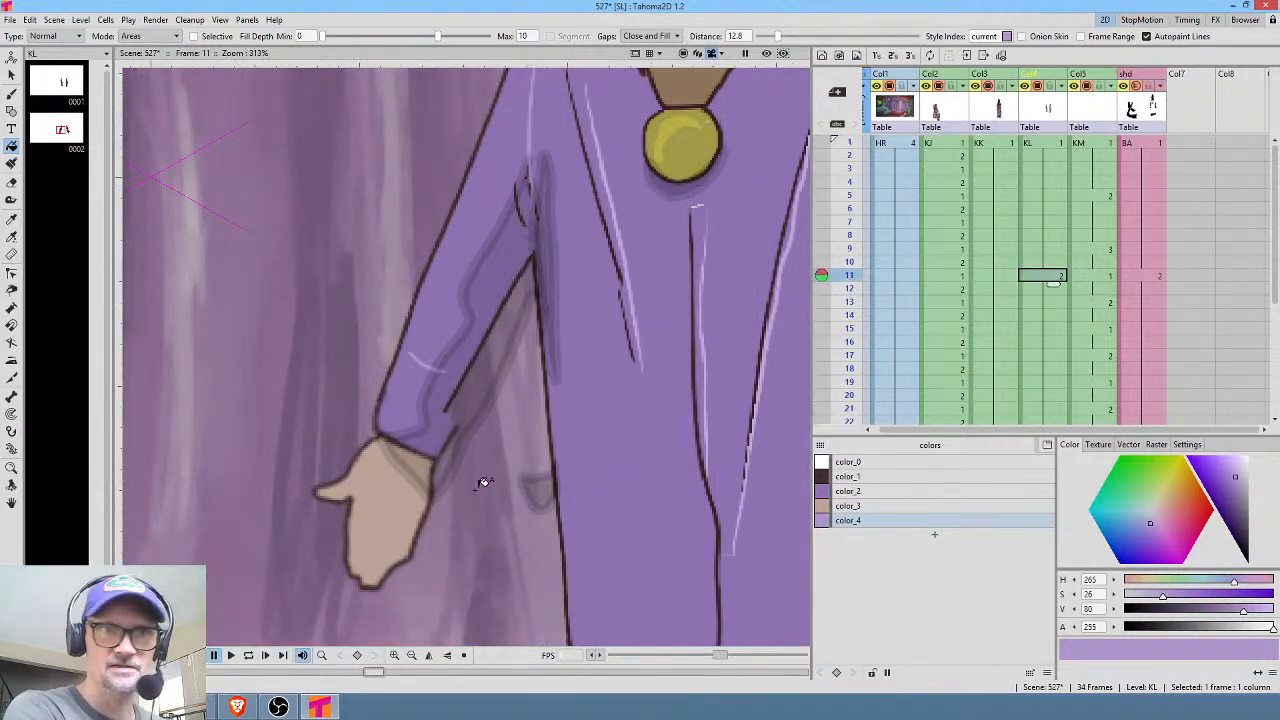
{"action": "left_click_drag", "start_coordinate": [484, 482], "coordinate": [430, 491]}
{"action": "left_click_drag", "start_coordinate": [634, 428], "coordinate": [598, 454]}
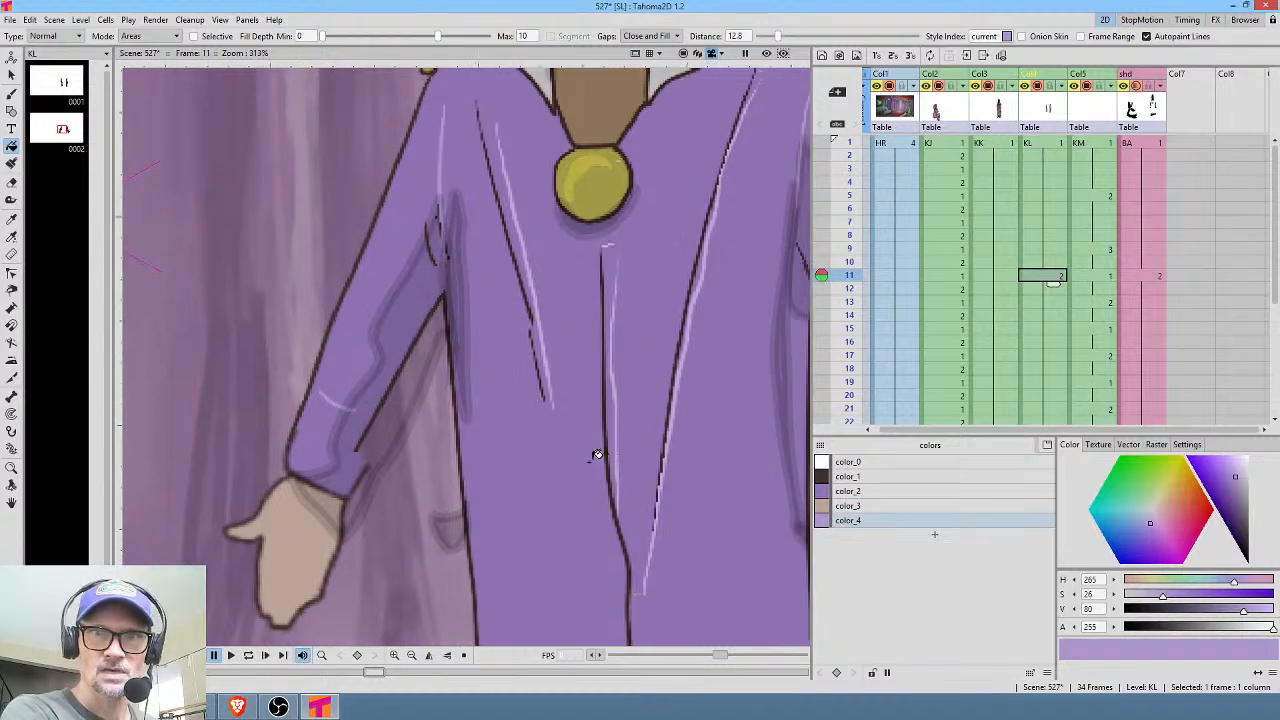
{"action": "left_click", "coordinate": [890, 476]}
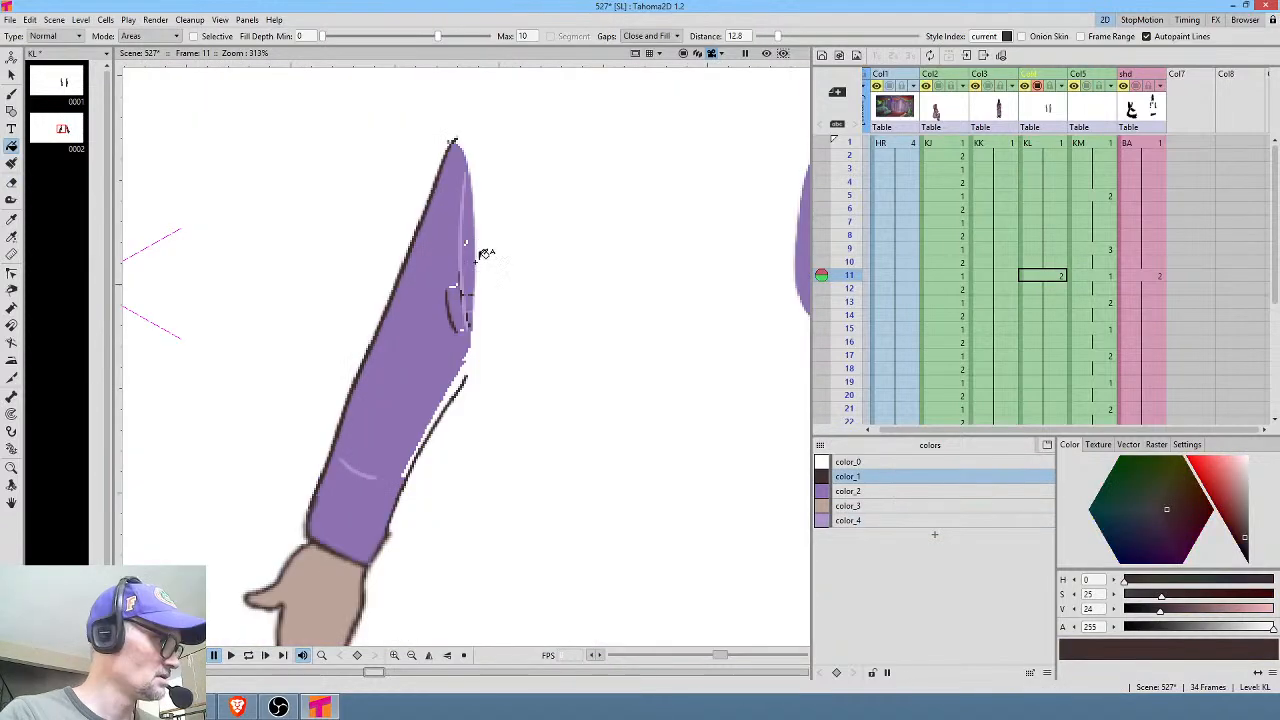
{"action": "key", "text": "b"}
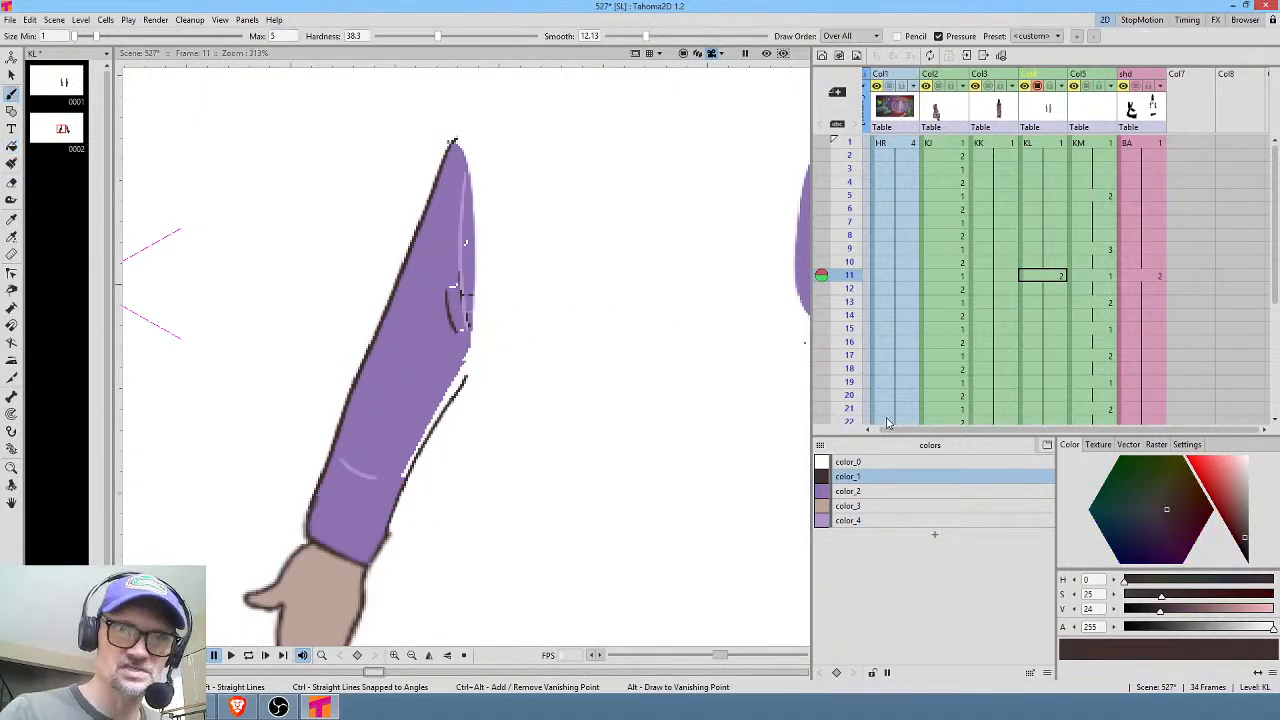
{"action": "left_click", "coordinate": [878, 492]}
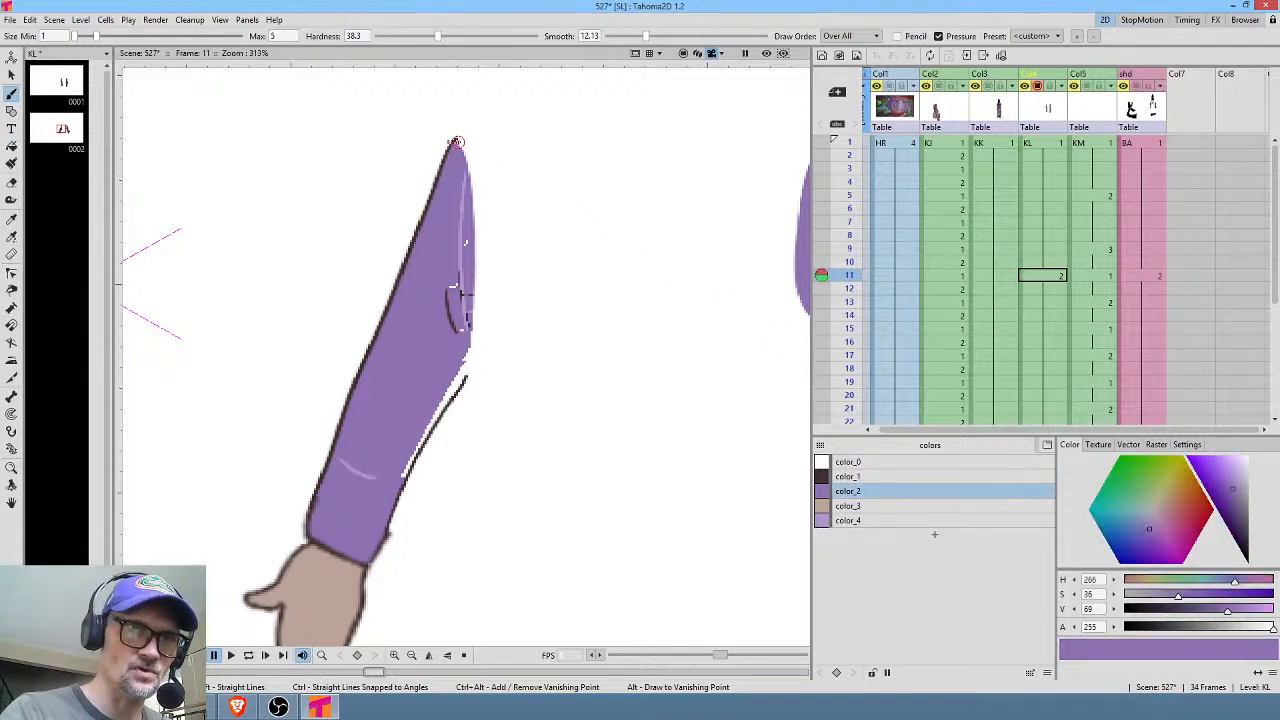
{"action": "mouse_move", "coordinate": [455, 140]}
{"action": "left_mouse_down"}
{"action": "mouse_move", "coordinate": [478, 212]}
{"action": "mouse_move", "coordinate": [468, 365]}
{"action": "left_mouse_up"}
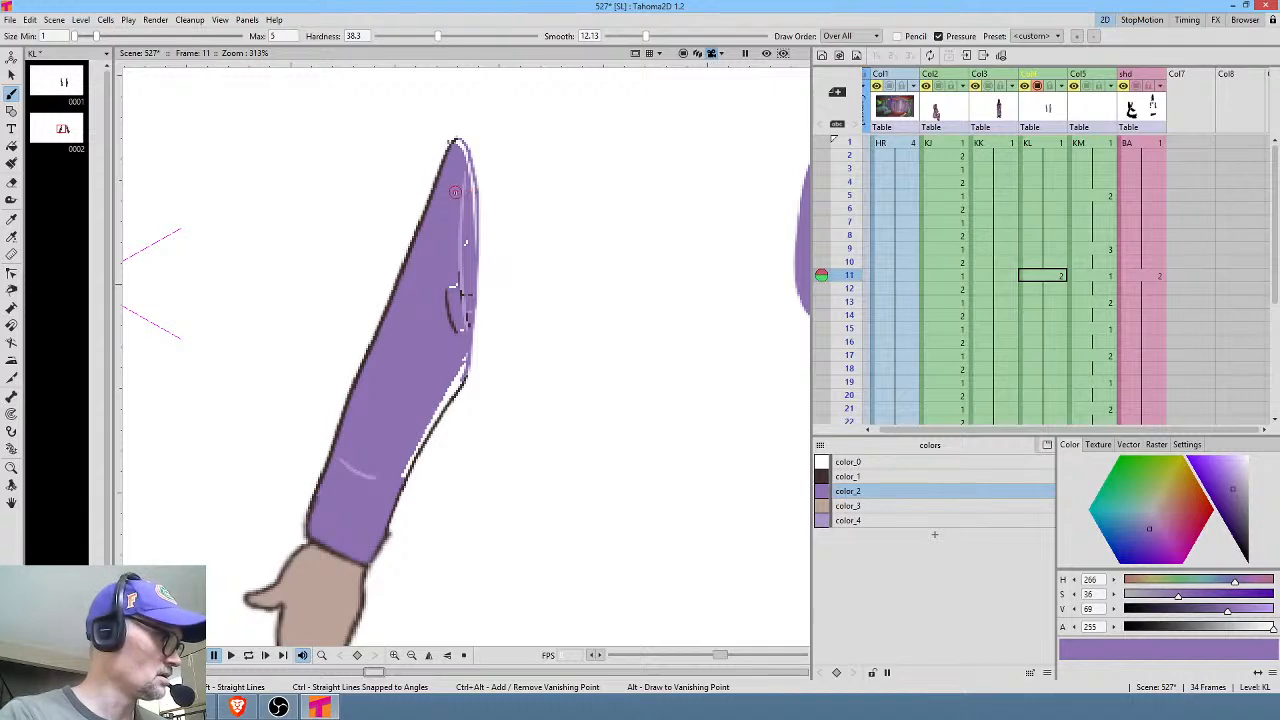
Erase the excess edge strokes and stray dark fold lines inside the picture-left sleeve with the segment eraser.
{"action": "key", "text": "a"}
{"action": "mouse_move", "coordinate": [459, 158]}
{"action": "left_mouse_down"}
{"action": "mouse_move", "coordinate": [441, 205]}
{"action": "mouse_move", "coordinate": [447, 348]}
{"action": "mouse_move", "coordinate": [480, 147]}
{"action": "left_mouse_up"}
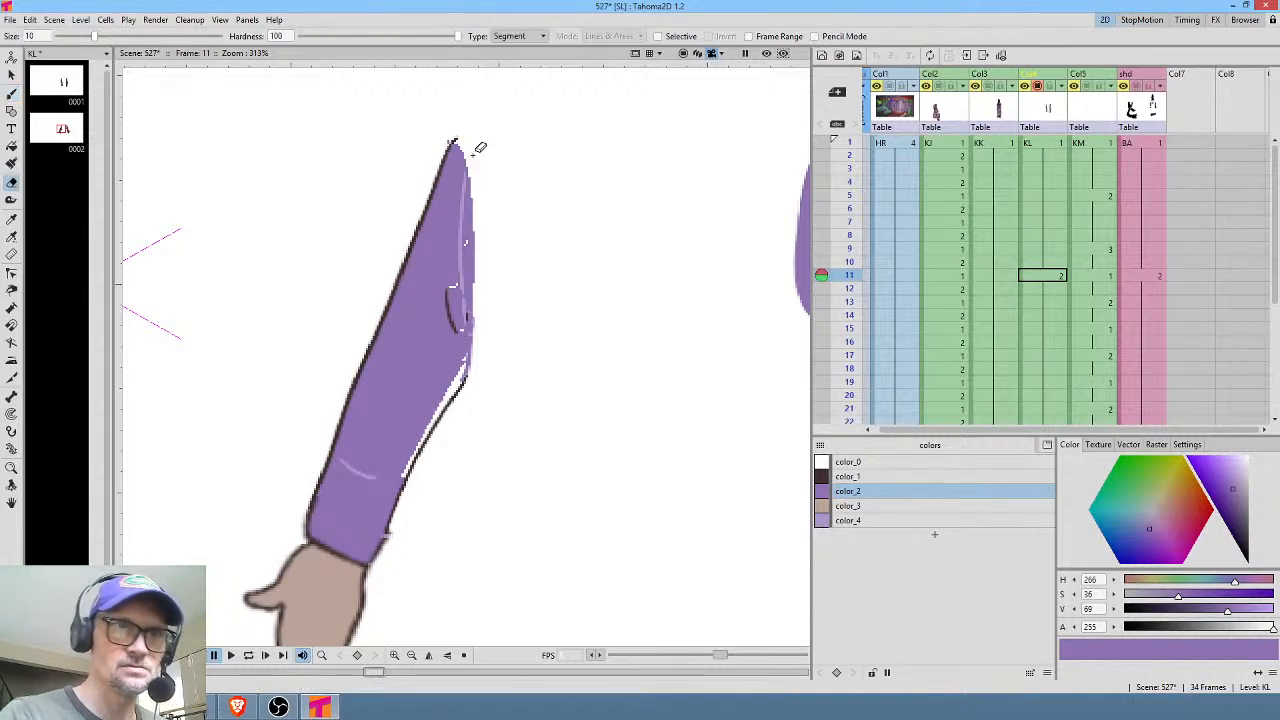
{"action": "mouse_move", "coordinate": [457, 247]}
{"action": "left_mouse_down"}
{"action": "mouse_move", "coordinate": [442, 329]}
{"action": "mouse_move", "coordinate": [465, 256]}
{"action": "left_mouse_up"}
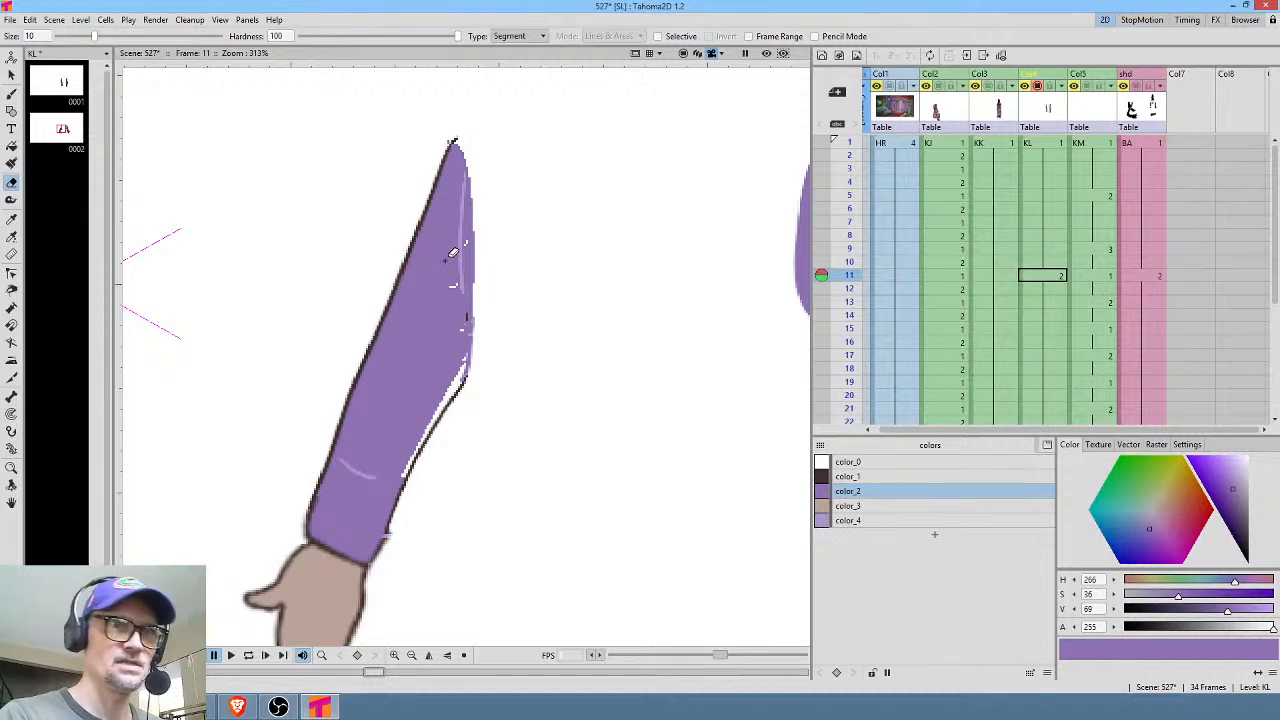
Set the eraser to Freehand and cut away the patchy inner section of the sleeve between shoulder and elbow.
{"action": "left_click", "coordinate": [523, 35]}
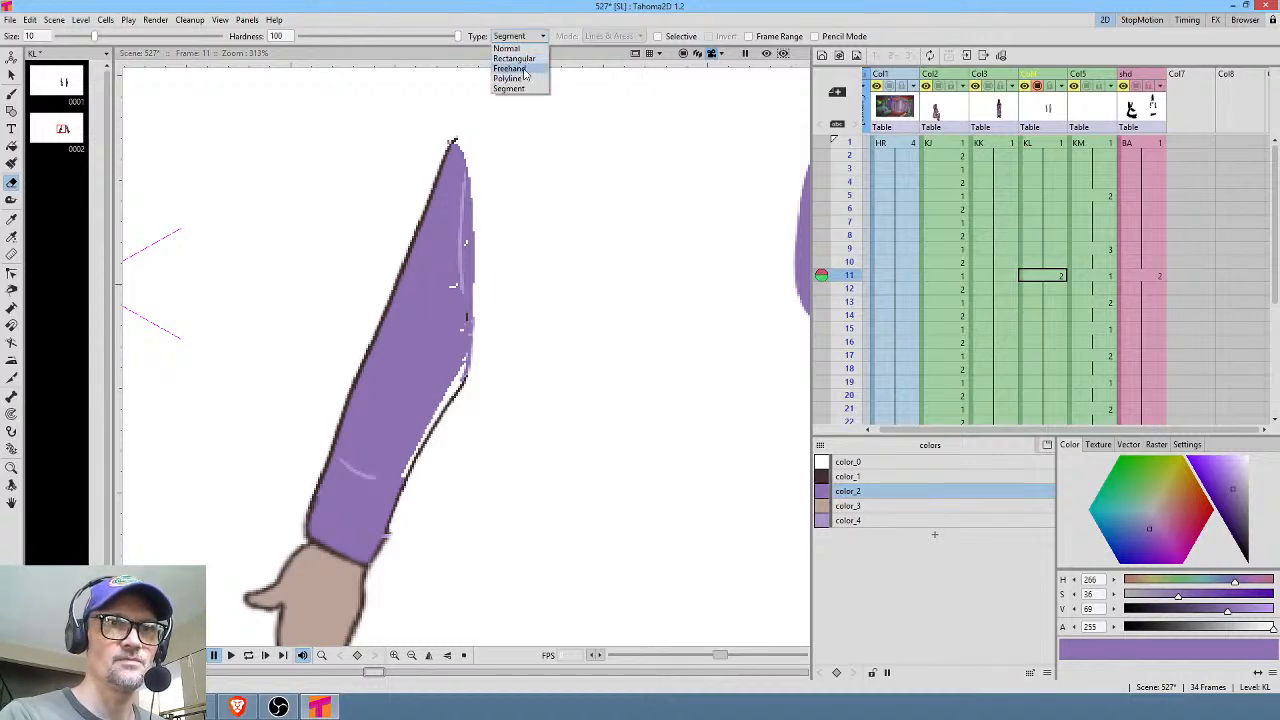
{"action": "left_click", "coordinate": [524, 70]}
{"action": "mouse_move", "coordinate": [468, 182]}
{"action": "left_mouse_down"}
{"action": "mouse_move", "coordinate": [434, 283]}
{"action": "mouse_move", "coordinate": [444, 345]}
{"action": "mouse_move", "coordinate": [466, 323]}
{"action": "mouse_move", "coordinate": [478, 222]}
{"action": "left_mouse_up"}
{"action": "left_click_drag", "start_coordinate": [466, 314], "coordinate": [481, 280]}
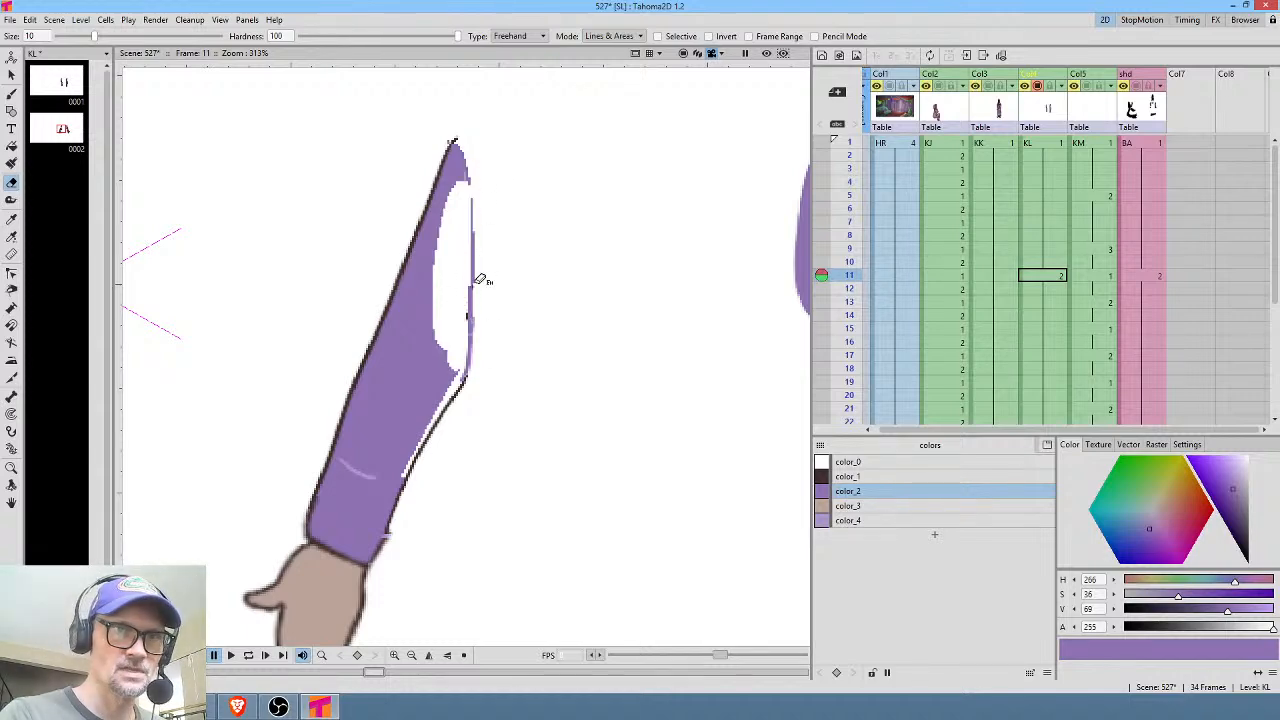
{"action": "mouse_move", "coordinate": [490, 198]}
{"action": "left_mouse_down"}
{"action": "mouse_move", "coordinate": [462, 300]}
{"action": "mouse_move", "coordinate": [497, 175]}
{"action": "left_mouse_up"}
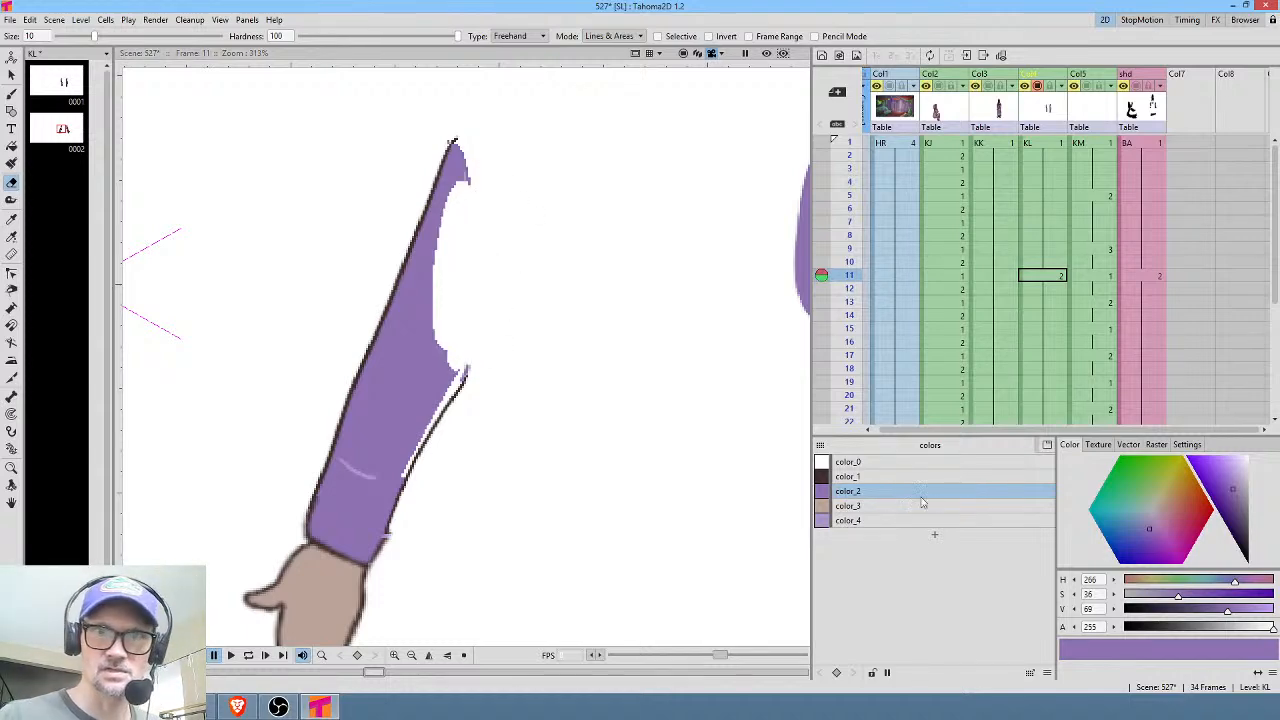
Redraw the sleeve's inner edge in color_2 and fill the erased section and the white gap along the forearm.
{"action": "key", "text": "b"}
{"action": "mouse_move", "coordinate": [456, 143]}
{"action": "left_mouse_down"}
{"action": "mouse_move", "coordinate": [476, 224]}
{"action": "mouse_move", "coordinate": [466, 372]}
{"action": "left_mouse_up"}
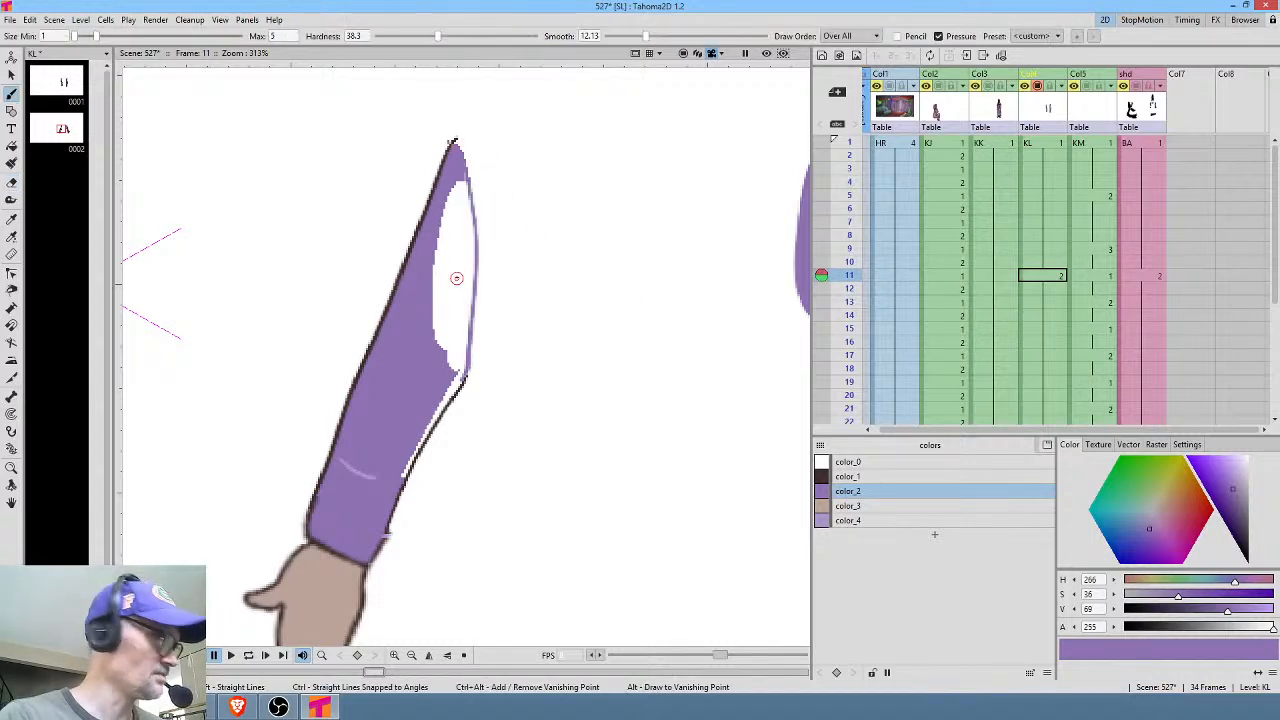
{"action": "key", "text": "f"}
{"action": "left_click", "coordinate": [457, 271]}
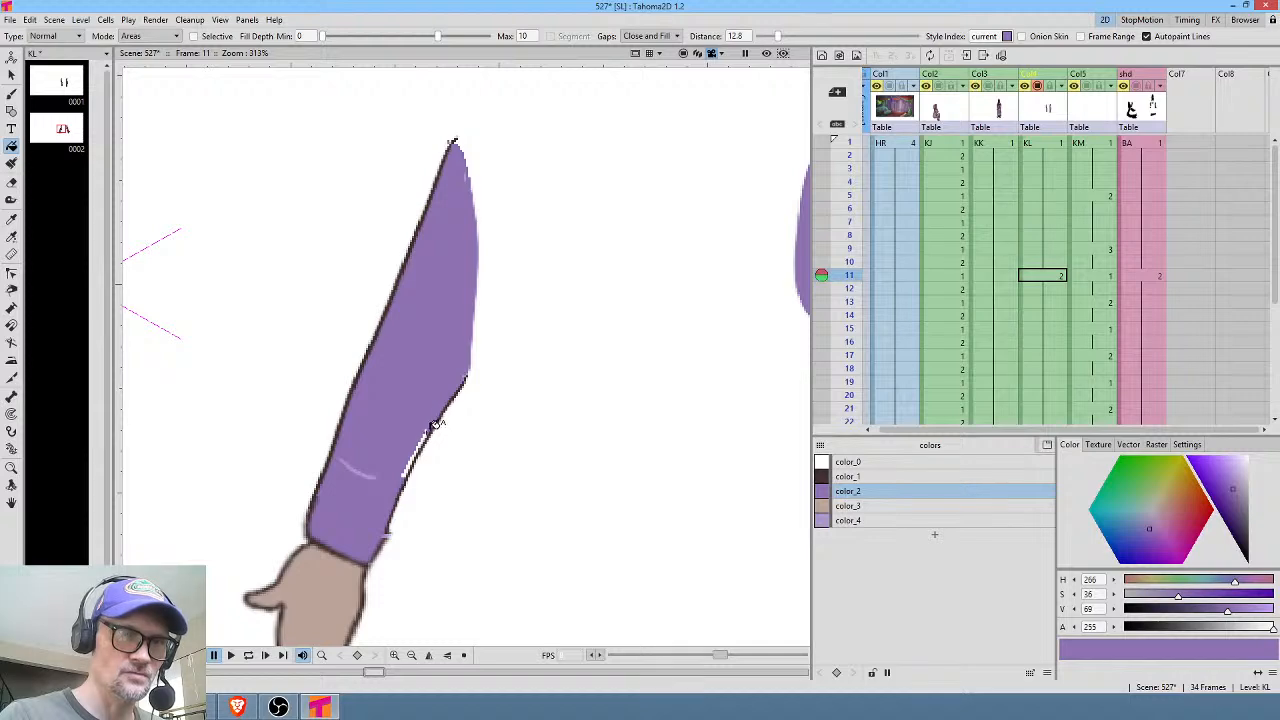
{"action": "left_click", "coordinate": [414, 459]}
{"action": "left_click", "coordinate": [404, 475]}
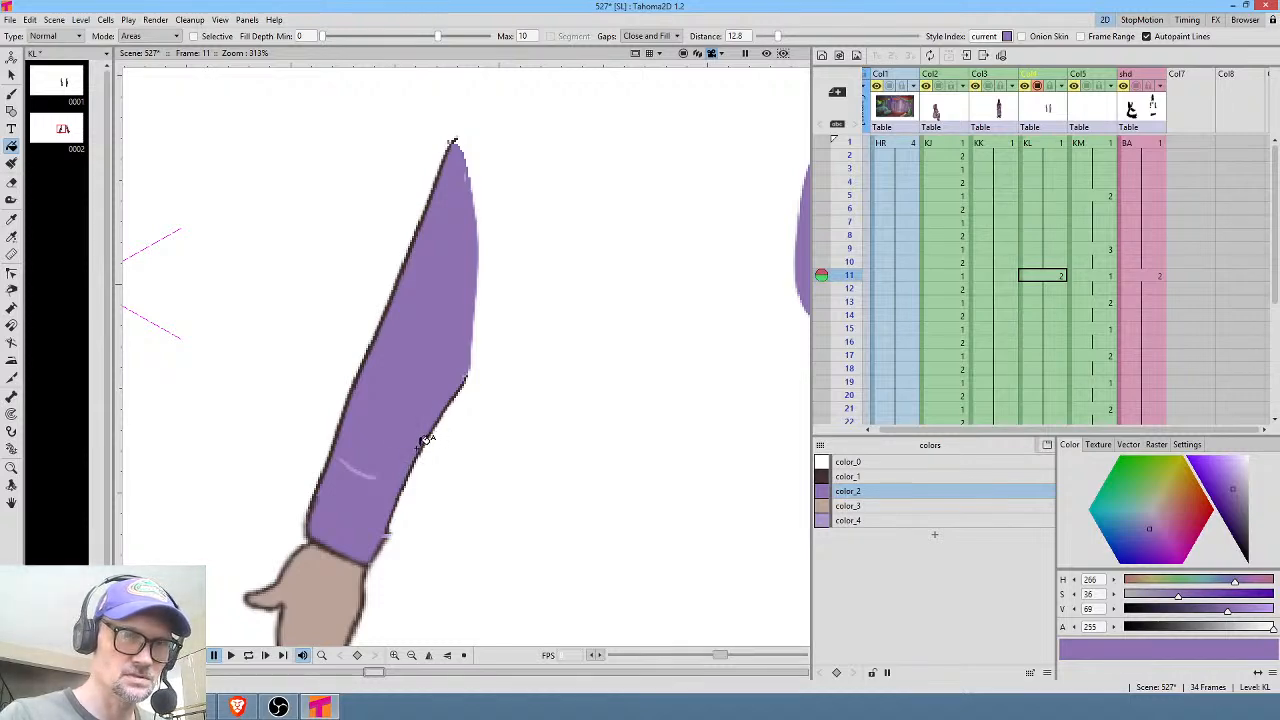
Erase the flawed band just above the cuff on the picture-right sleeve of KL drawing 2.
{"action": "left_click_drag", "start_coordinate": [658, 397], "coordinate": [292, 403]}
{"action": "left_click_drag", "start_coordinate": [664, 440], "coordinate": [672, 285]}
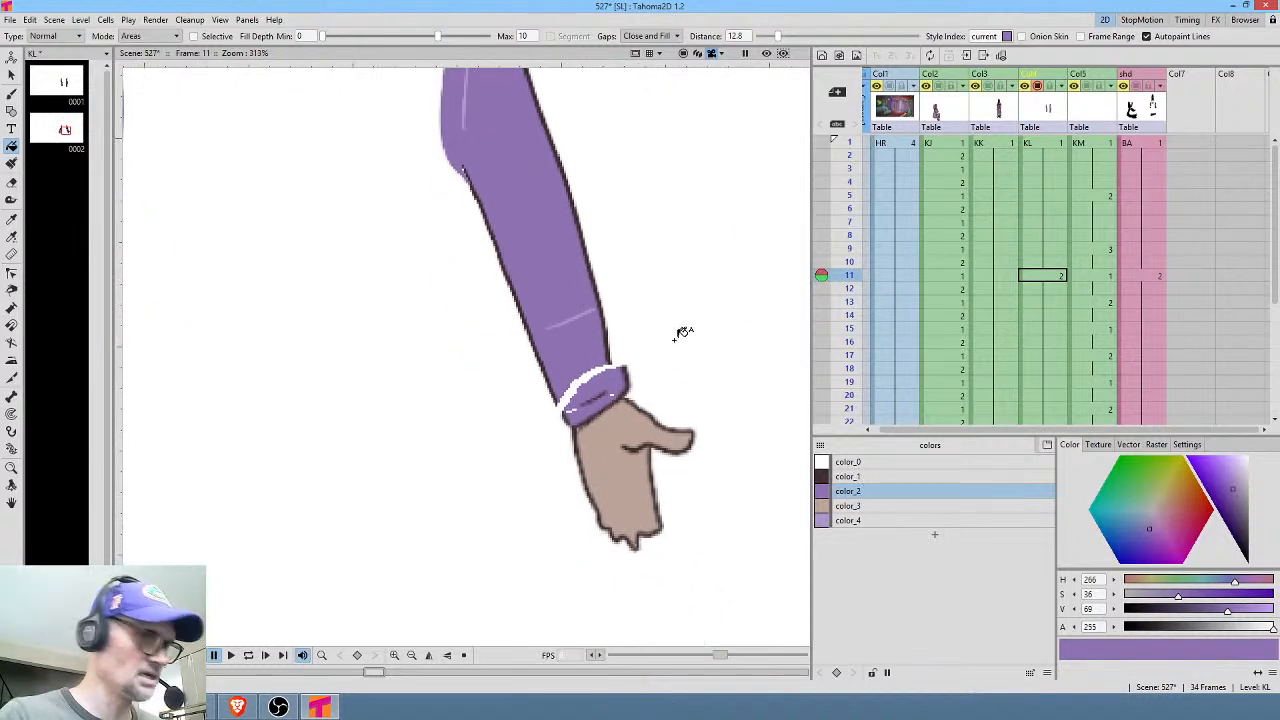
{"action": "key", "text": "a"}
{"action": "mouse_move", "coordinate": [643, 337]}
{"action": "left_mouse_down"}
{"action": "mouse_move", "coordinate": [543, 419]}
{"action": "mouse_move", "coordinate": [658, 352]}
{"action": "left_mouse_up"}
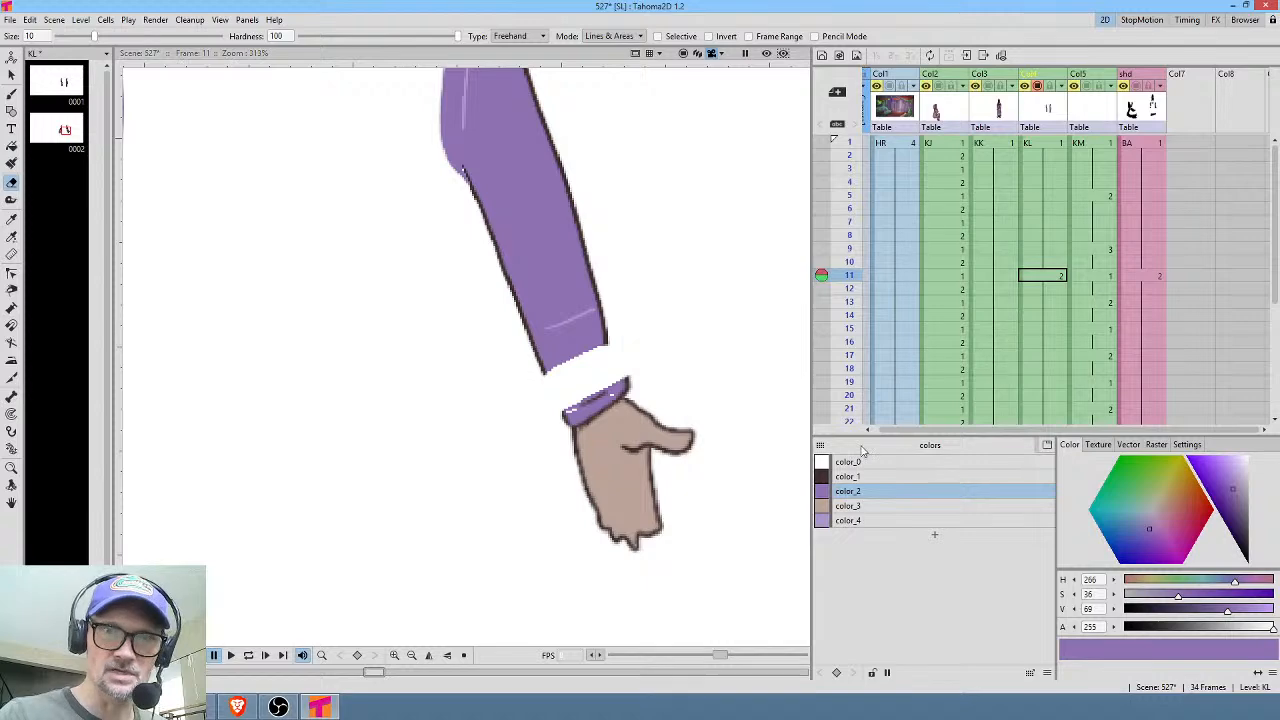
Redraw both side outlines of the erased cuff section in dark color_1, joining the sleeve to the wrist.
{"action": "left_click", "coordinate": [856, 478]}
{"action": "key", "text": "b"}
{"action": "left_click_drag", "start_coordinate": [608, 346], "coordinate": [626, 382]}
{"action": "left_click_drag", "start_coordinate": [541, 370], "coordinate": [566, 420]}
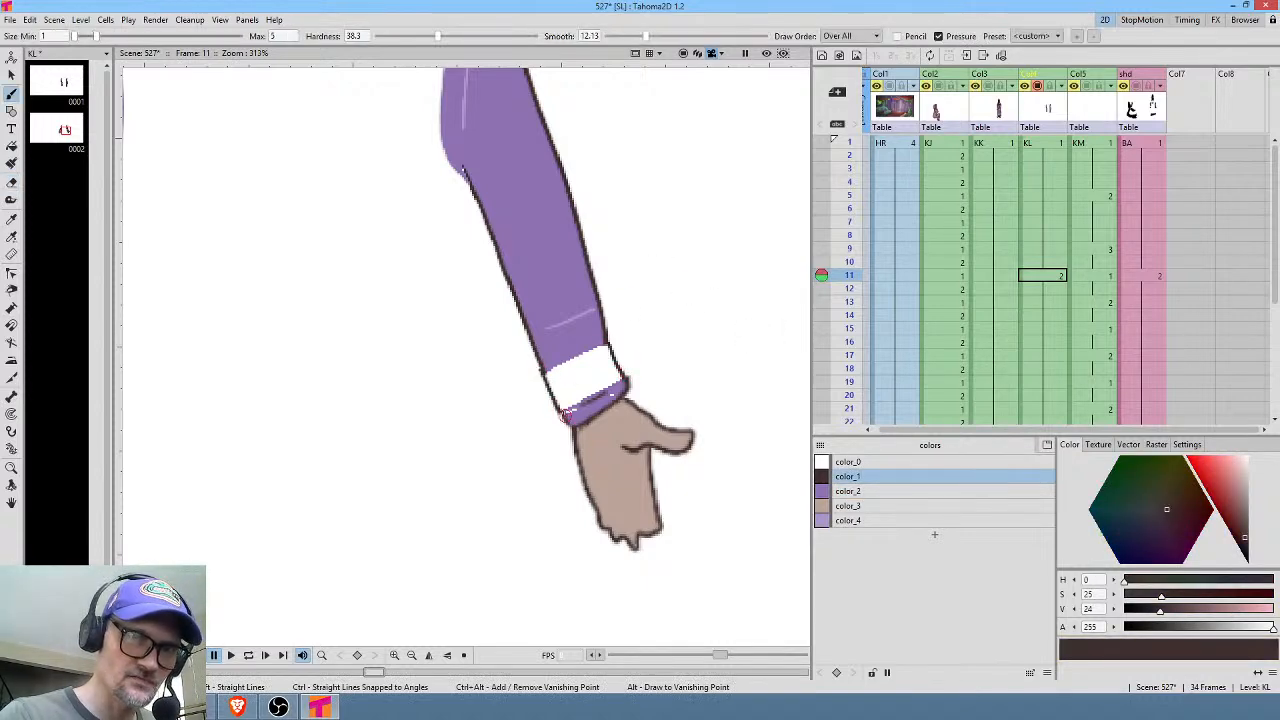
Fill the cuff section and its leftover white gaps with purple color_2, and show the full scene again at frame 11.
{"action": "left_click", "coordinate": [872, 492]}
{"action": "key", "text": "f"}
{"action": "left_click", "coordinate": [597, 372]}
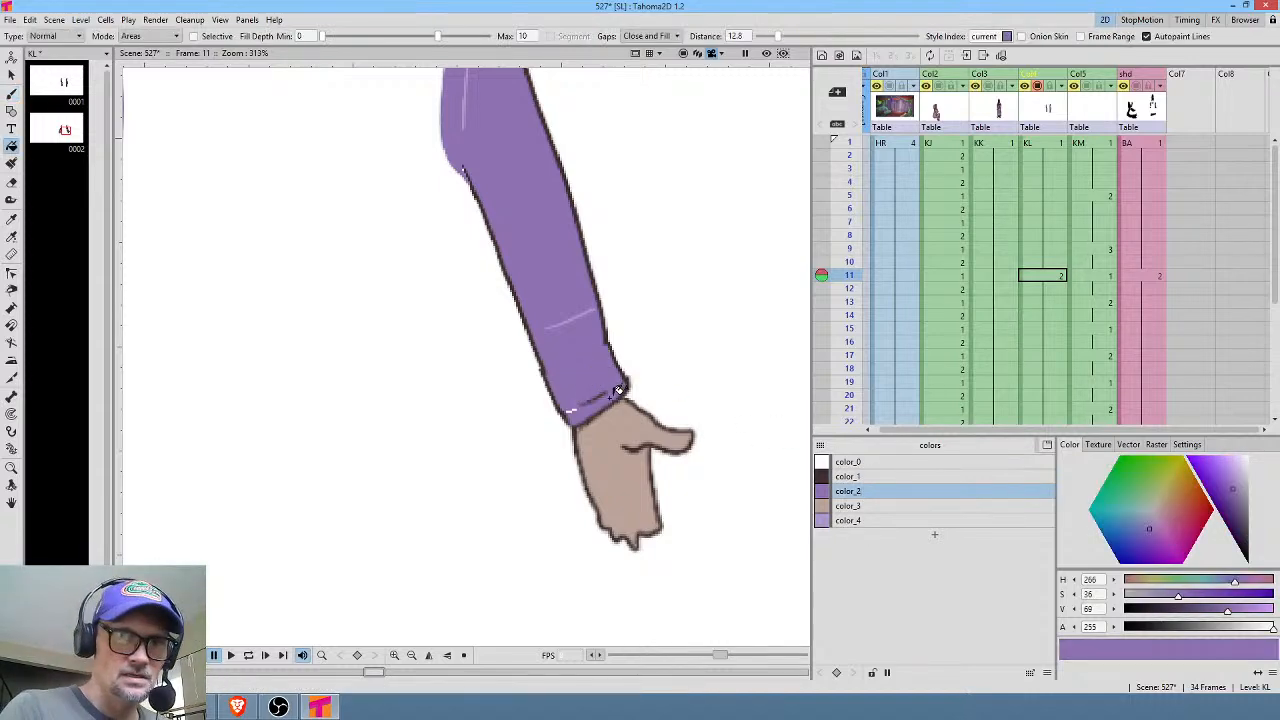
{"action": "left_click", "coordinate": [612, 395]}
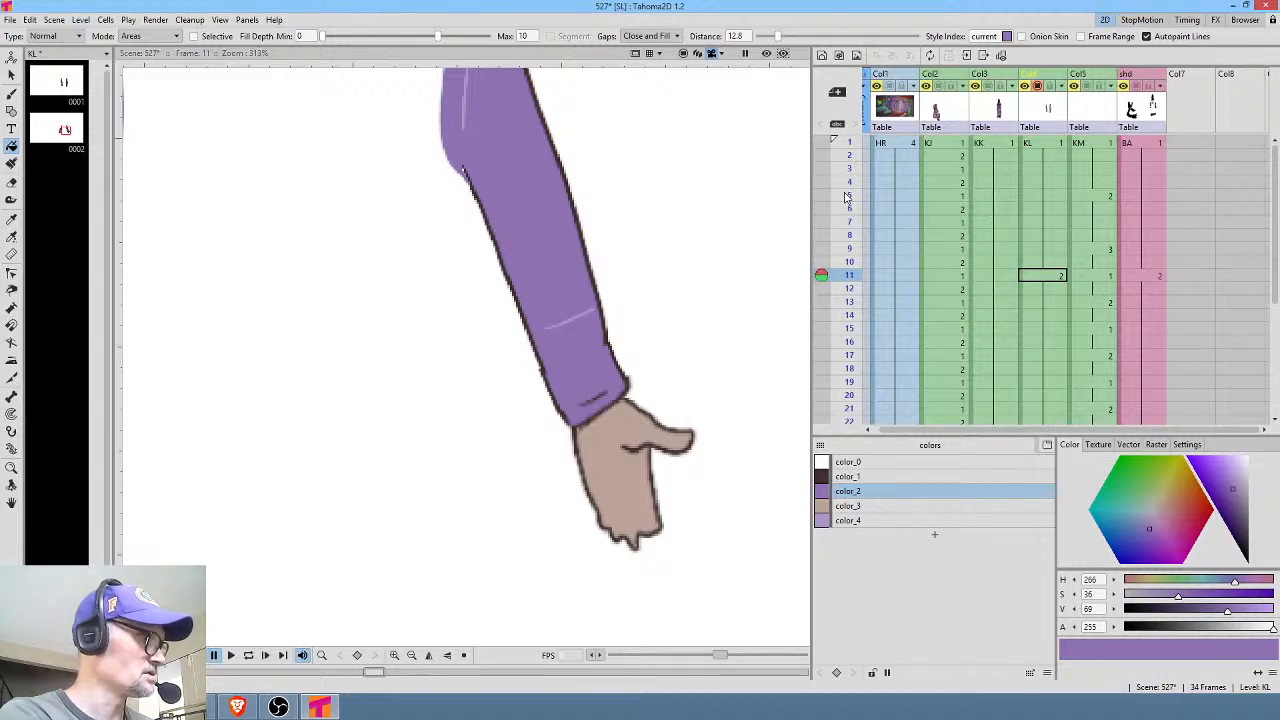
{"action": "key", "text": "ctrl+shift+a"}
{"action": "scroll", "coordinate": [652, 281], "scroll_direction": "down", "scroll_amount": 7}
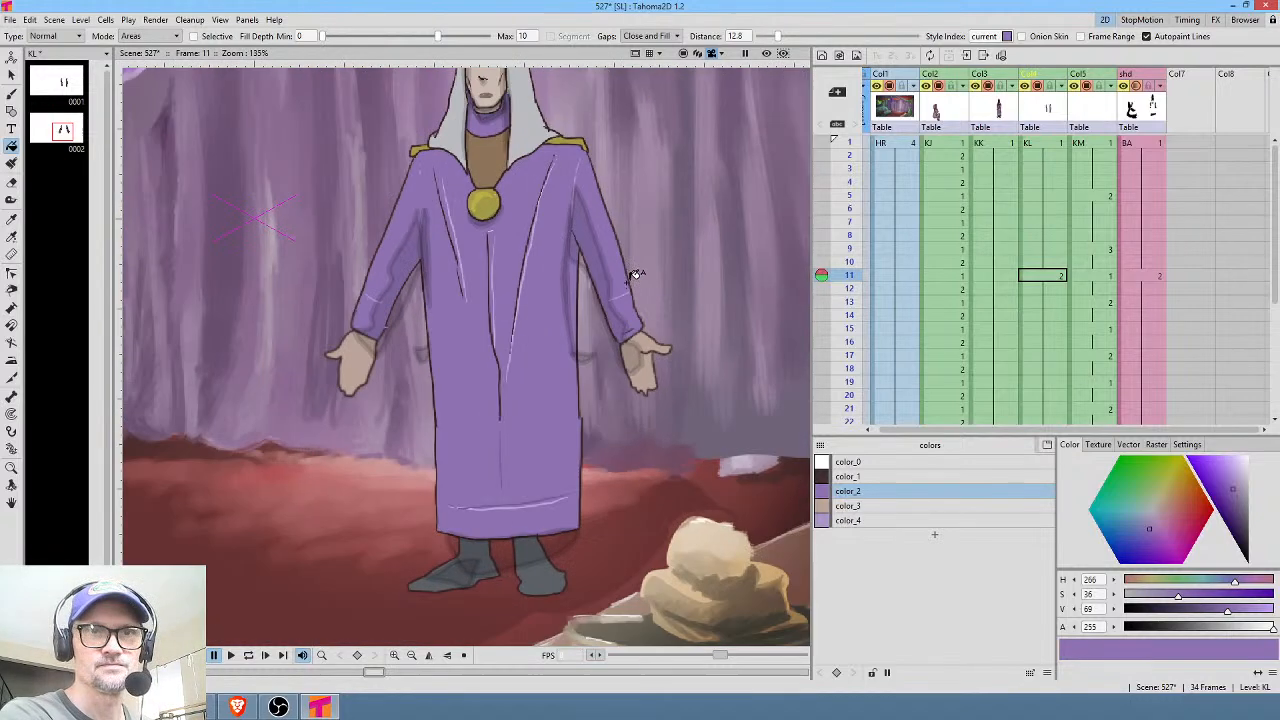
{"action": "scroll", "coordinate": [606, 252], "scroll_direction": "up", "scroll_amount": 5}
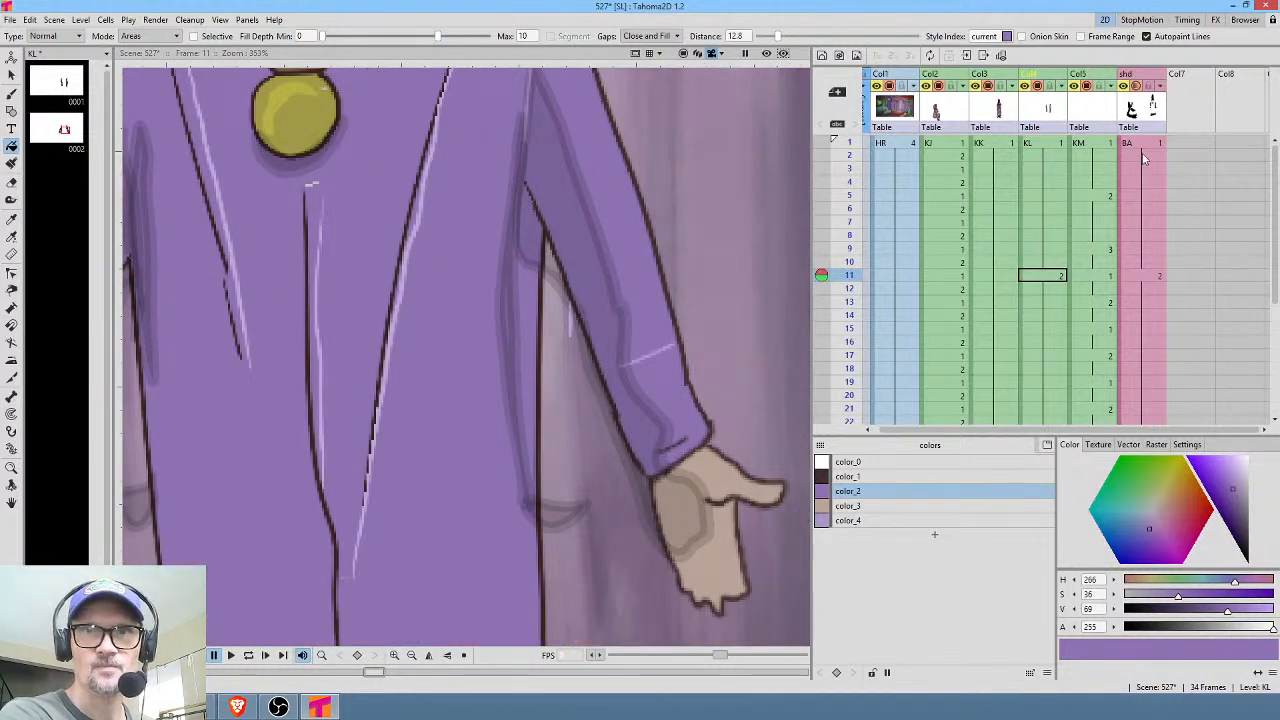
Erase the stray light-purple line beside the picture-right edge of the robe on KK drawing 1.
{"action": "left_click", "coordinate": [993, 142]}
{"action": "left_click_drag", "start_coordinate": [757, 209], "coordinate": [700, 348]}
{"action": "key", "text": "ctrl+shift+a"}
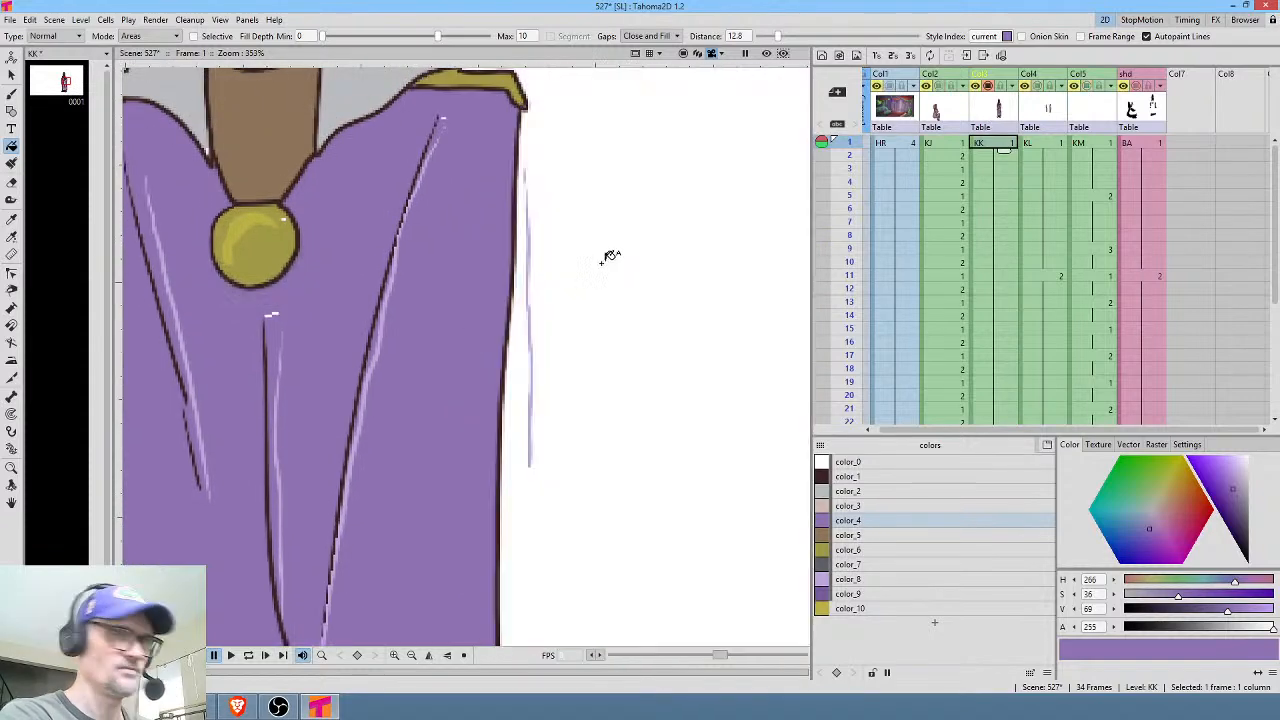
{"action": "key", "text": "a"}
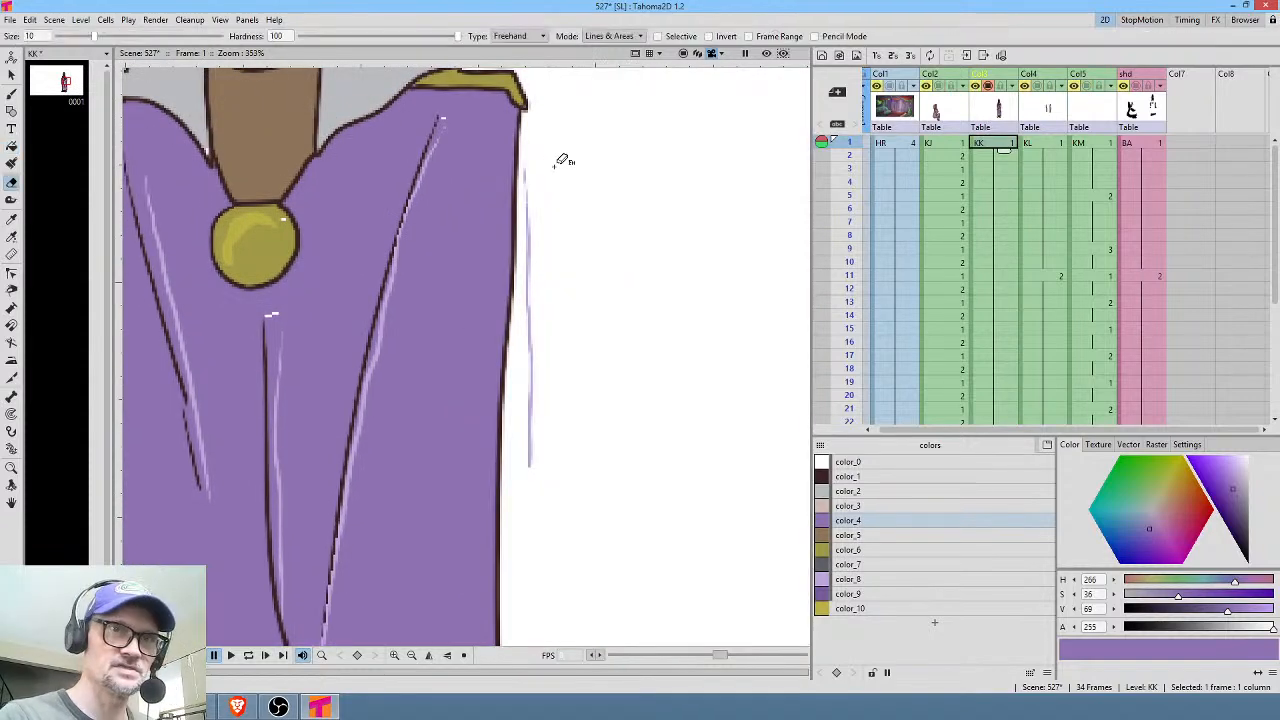
{"action": "mouse_move", "coordinate": [541, 150]}
{"action": "left_mouse_down"}
{"action": "mouse_move", "coordinate": [522, 177]}
{"action": "mouse_move", "coordinate": [526, 366]}
{"action": "mouse_move", "coordinate": [574, 480]}
{"action": "mouse_move", "coordinate": [620, 148]}
{"action": "left_mouse_up"}
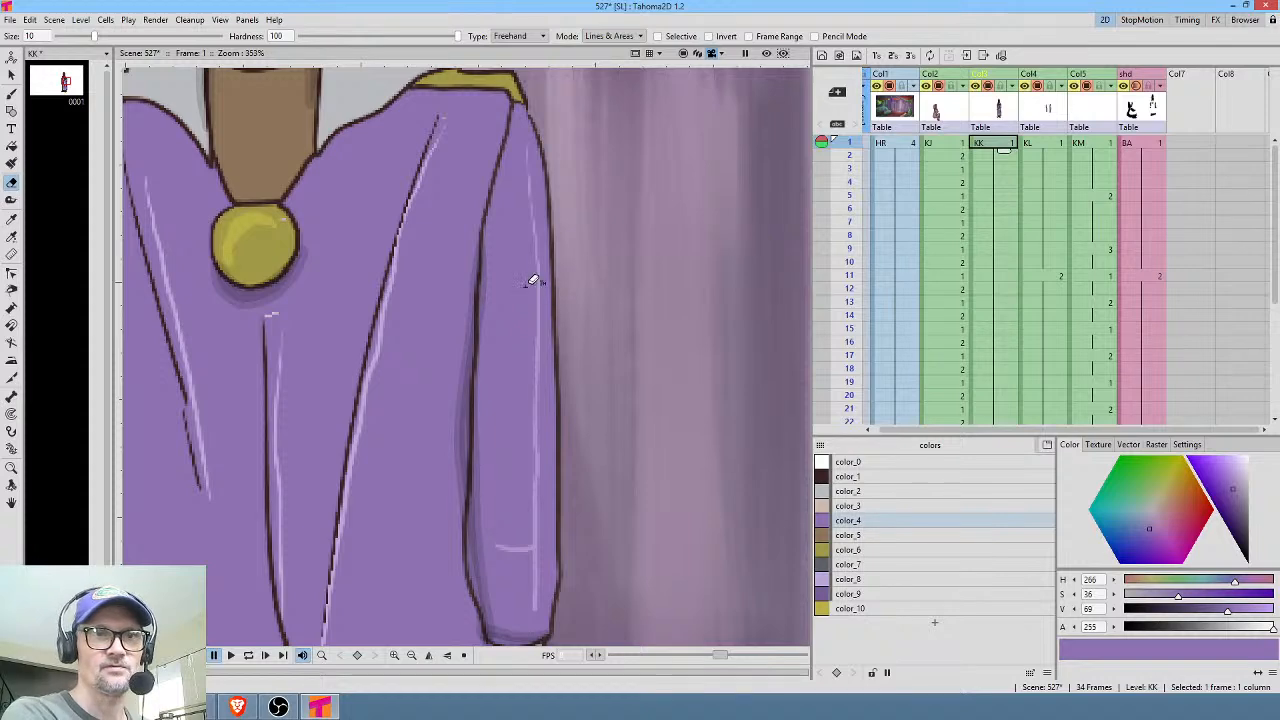
Preview the full scene with its effects at frame 1 and examine the highlights on both characters.
{"action": "scroll", "coordinate": [533, 277], "scroll_direction": "down", "scroll_amount": 3}
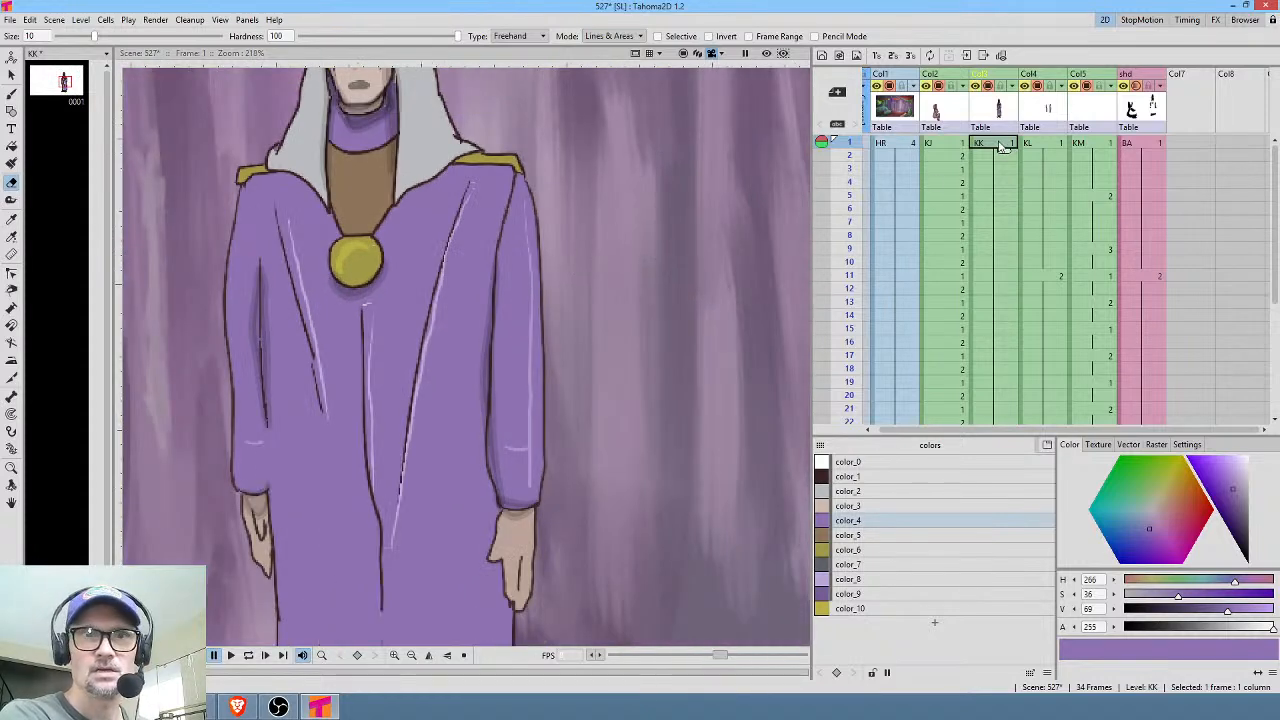
{"action": "scroll", "coordinate": [563, 286], "scroll_direction": "down", "scroll_amount": 5}
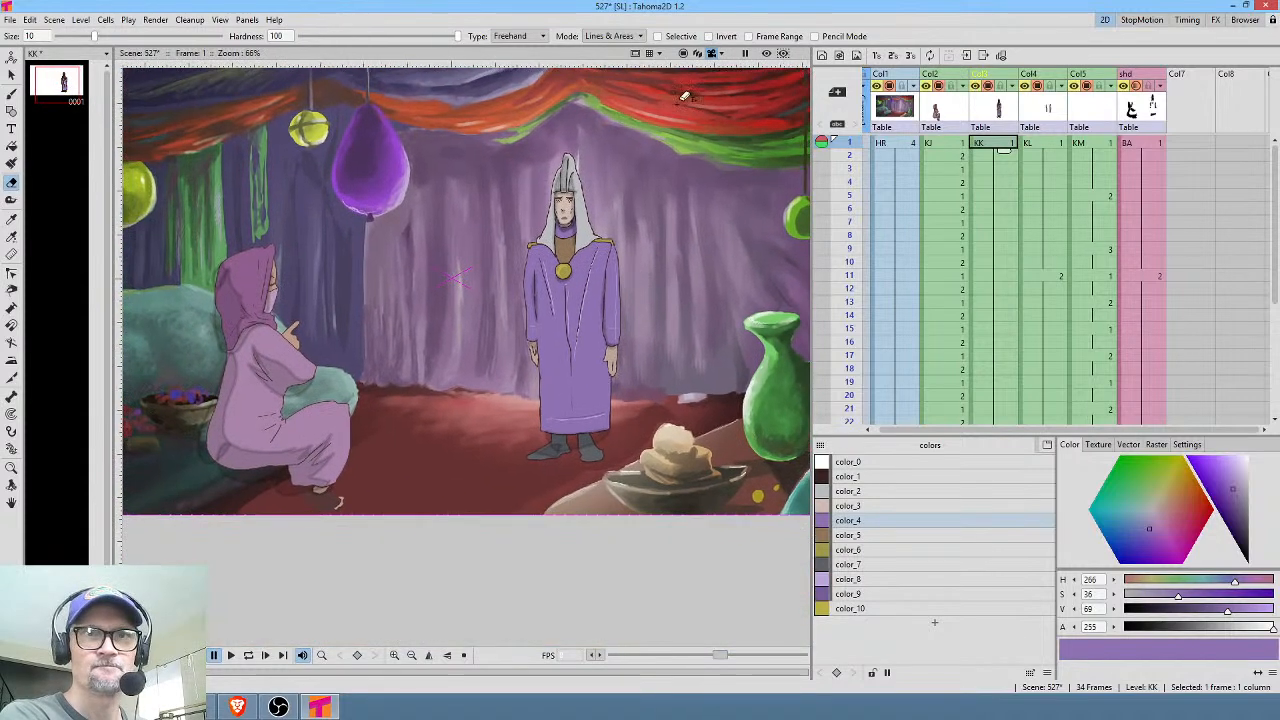
{"action": "left_click", "coordinate": [765, 55]}
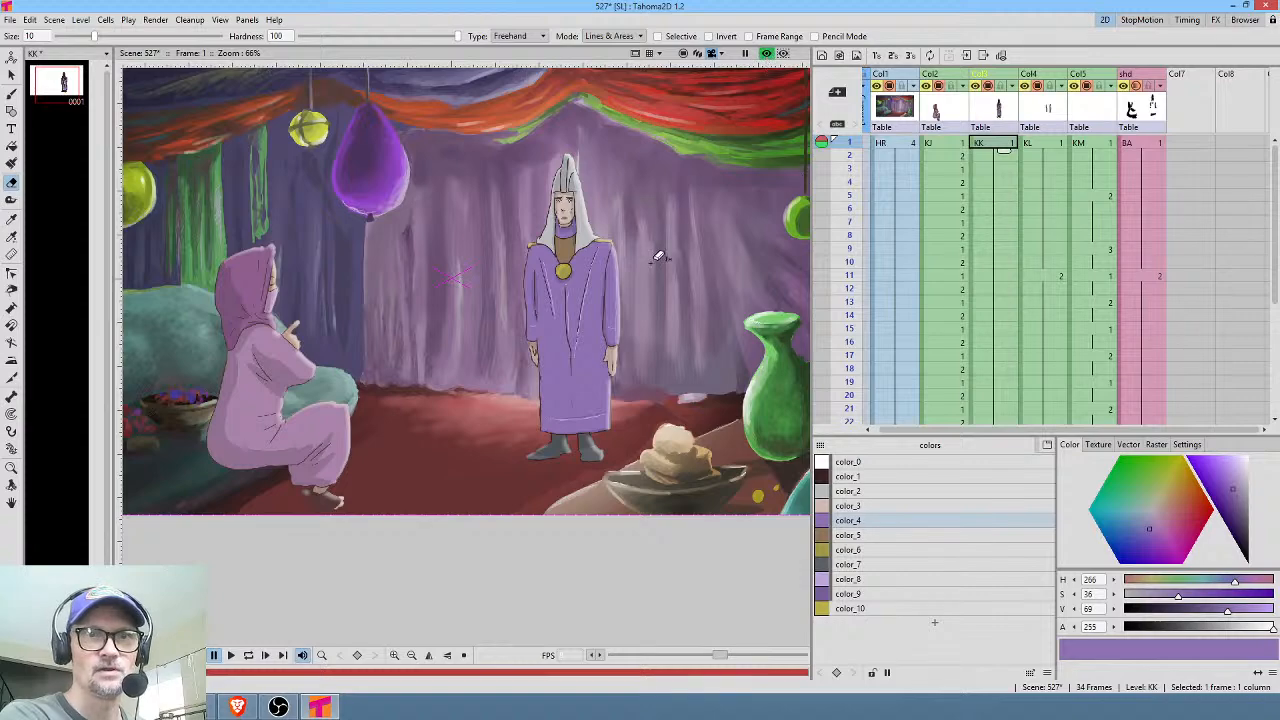
{"action": "scroll", "coordinate": [655, 256], "scroll_direction": "up", "scroll_amount": 2}
{"action": "scroll", "coordinate": [662, 255], "scroll_direction": "down", "scroll_amount": 2}
{"action": "scroll", "coordinate": [690, 250], "scroll_direction": "up", "scroll_amount": 1}
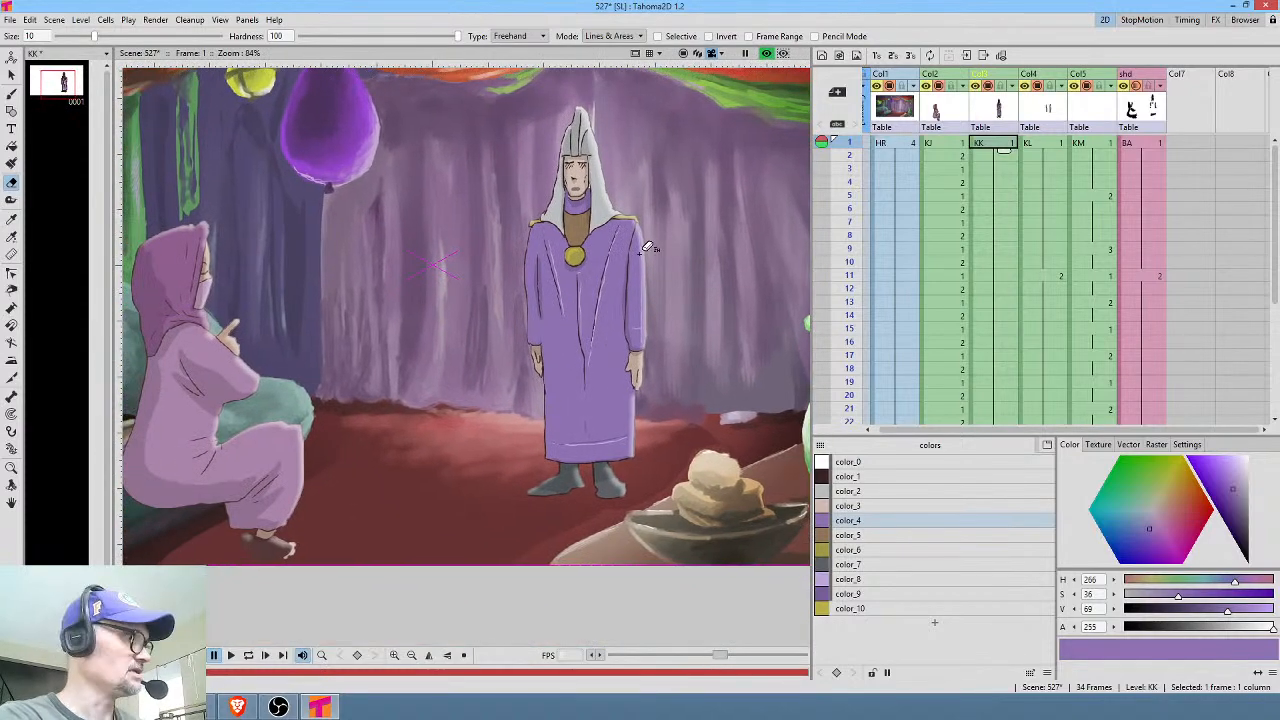
Set the transparency of the existing Body Highlight effect to about 0.418 in the FX schematic.
{"action": "key", "text": "ctrl+f"}
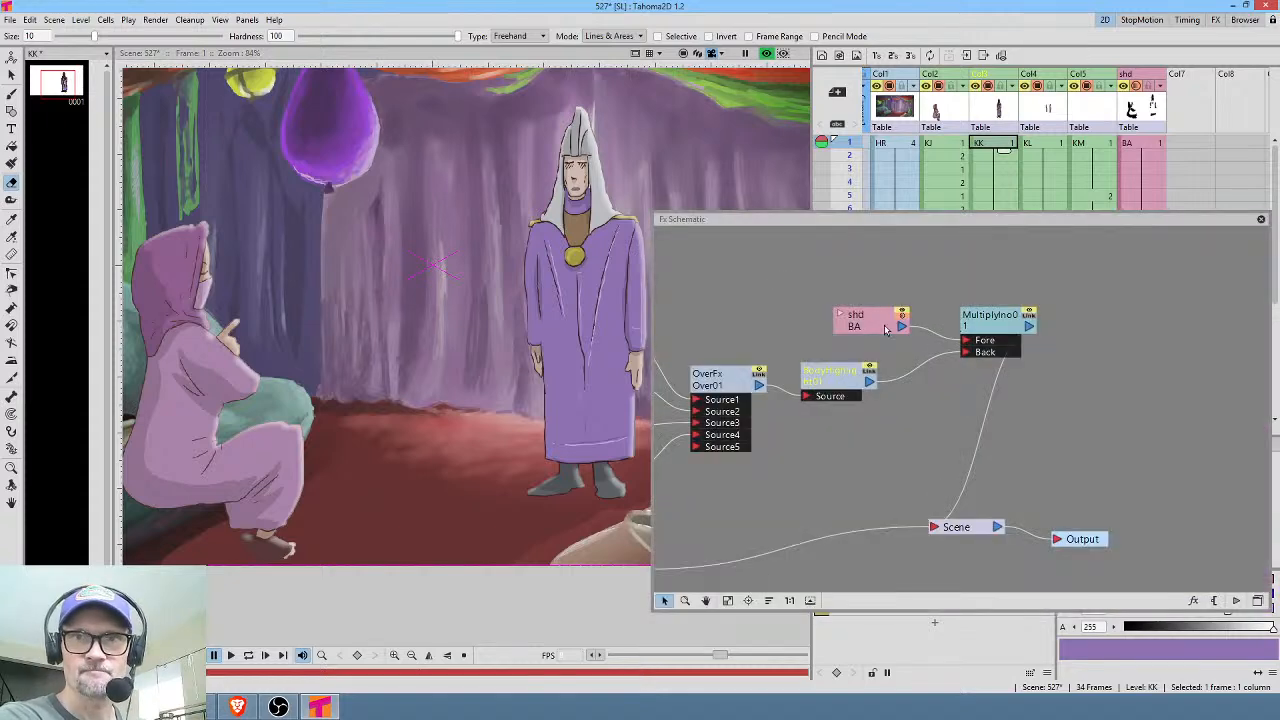
{"action": "double_click", "coordinate": [852, 372]}
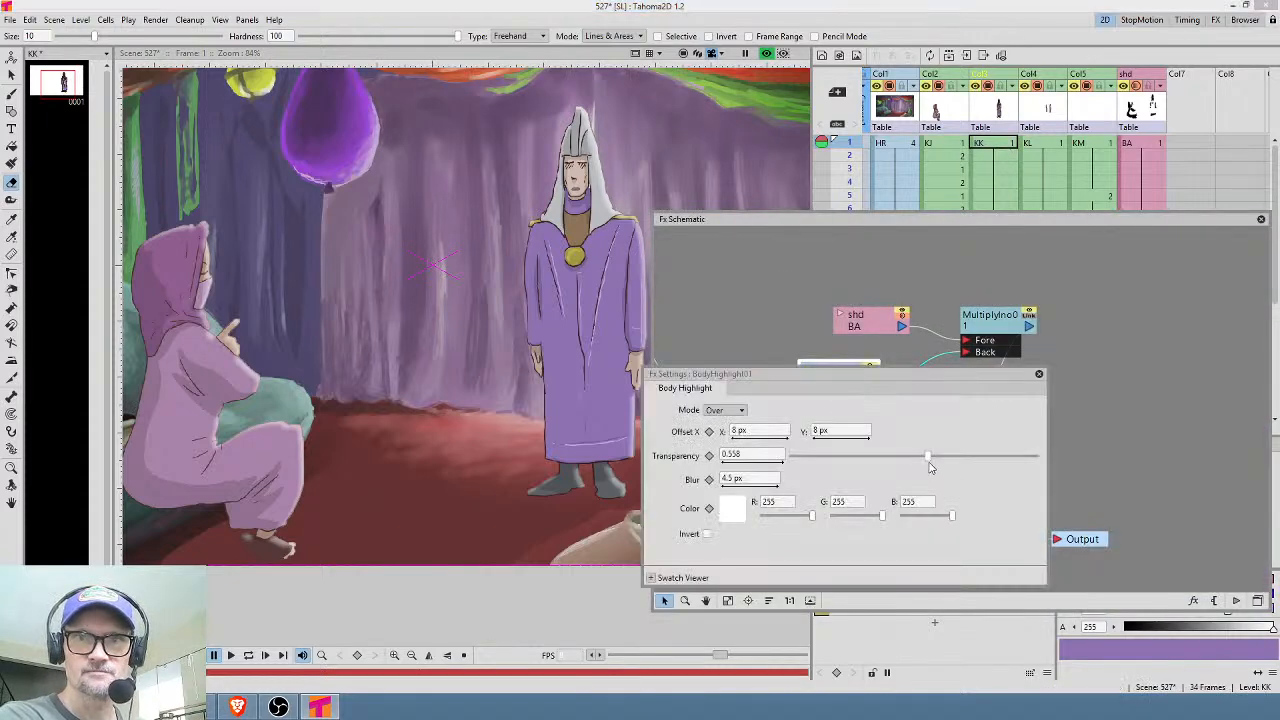
{"action": "left_click_drag", "start_coordinate": [928, 460], "coordinate": [895, 461]}
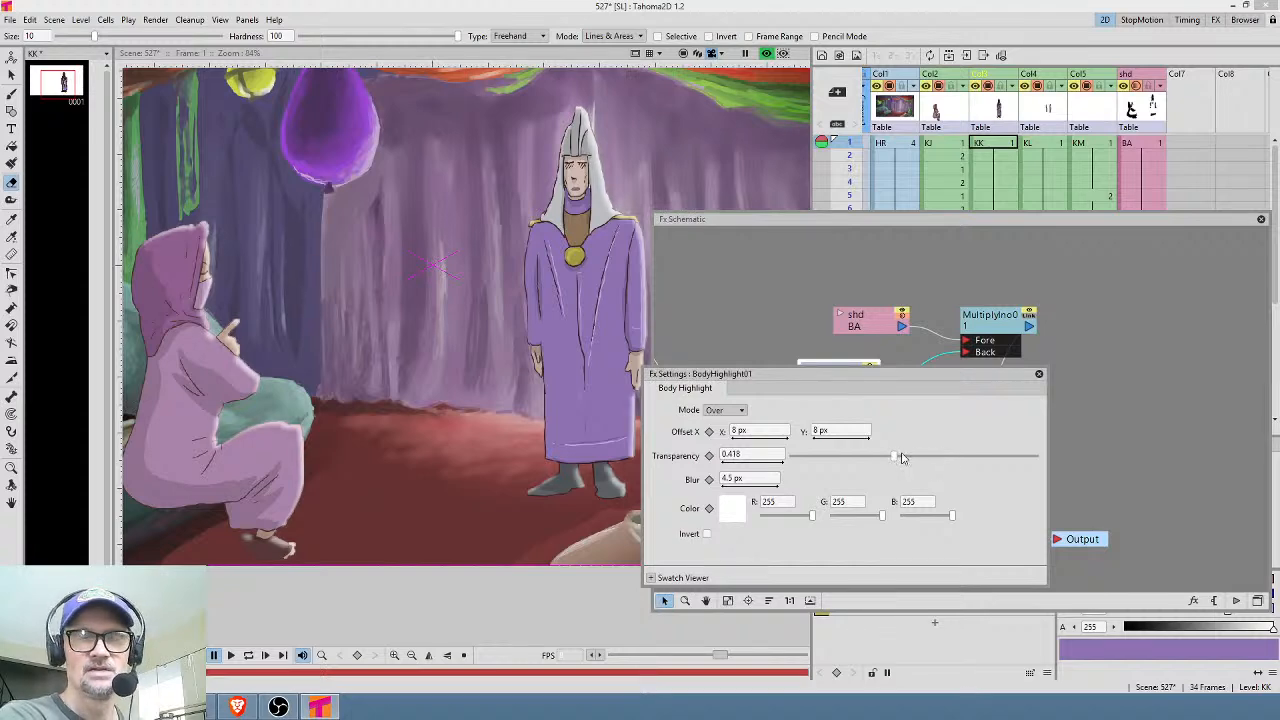
{"action": "left_click_drag", "start_coordinate": [834, 380], "coordinate": [953, 347]}
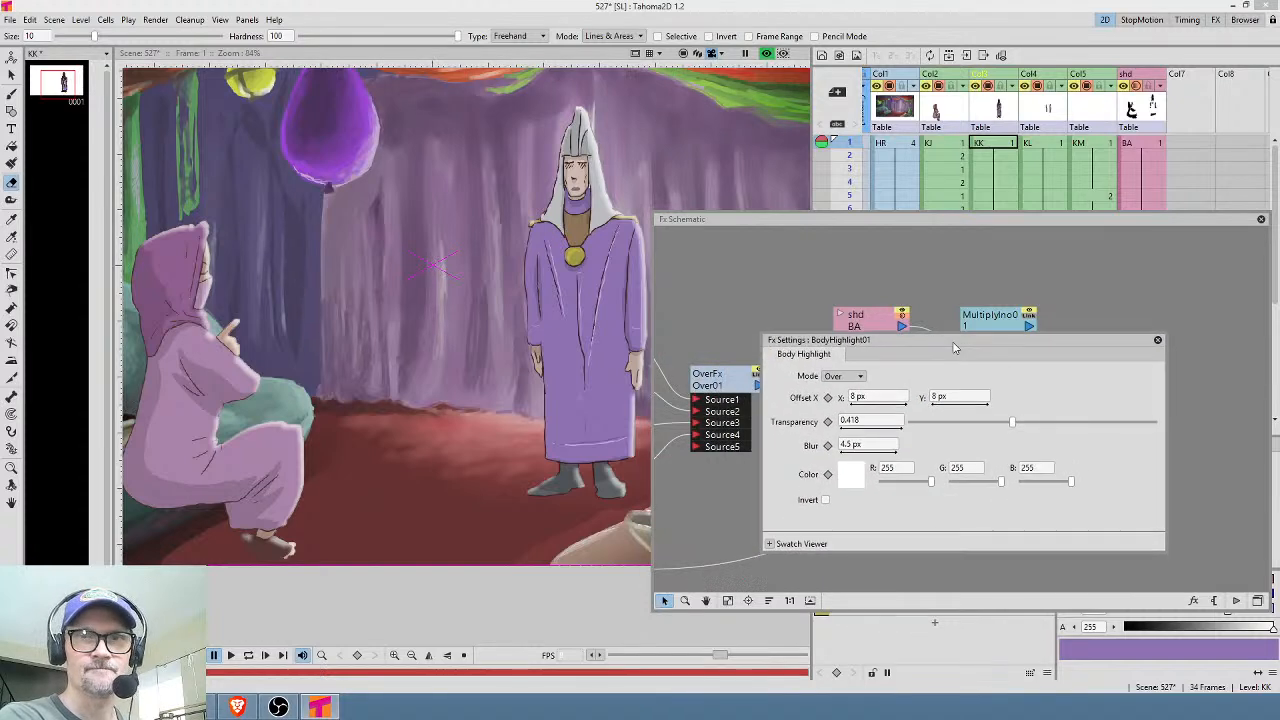
{"action": "left_click", "coordinate": [1158, 342]}
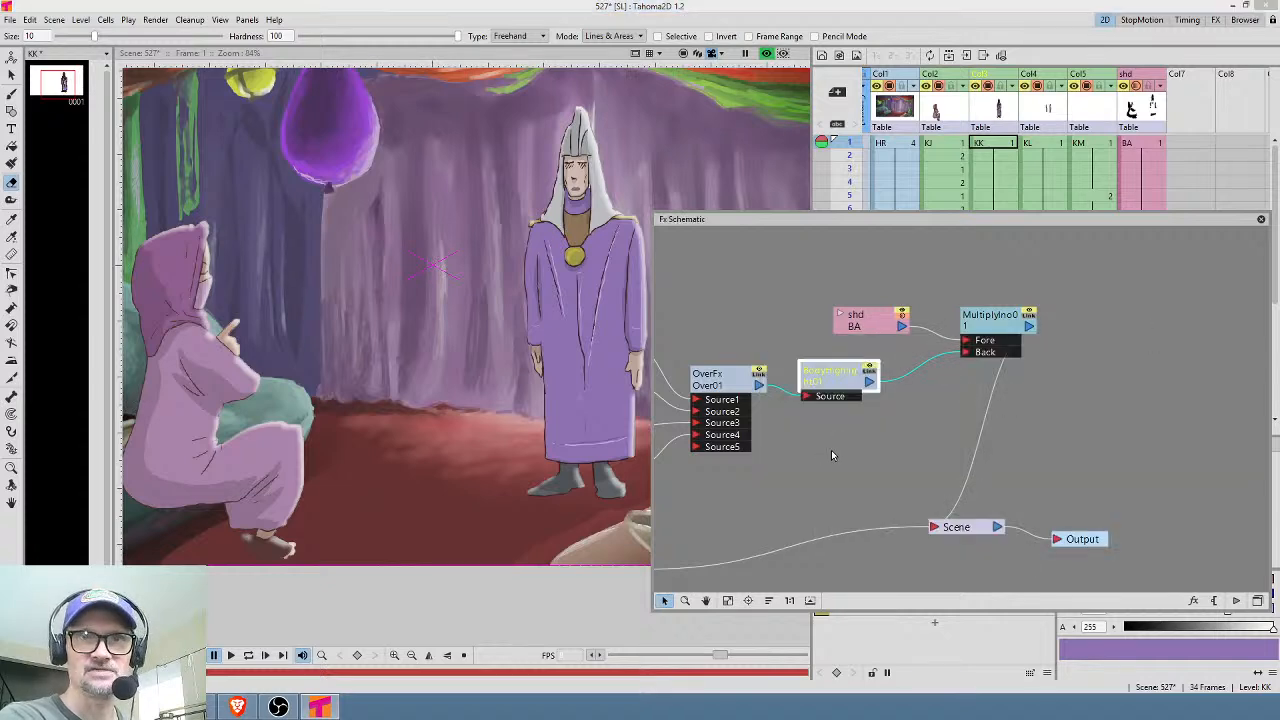
Rename the seated character's column, which holds level KJ, as TIA.
{"action": "left_click_drag", "start_coordinate": [821, 451], "coordinate": [964, 444]}
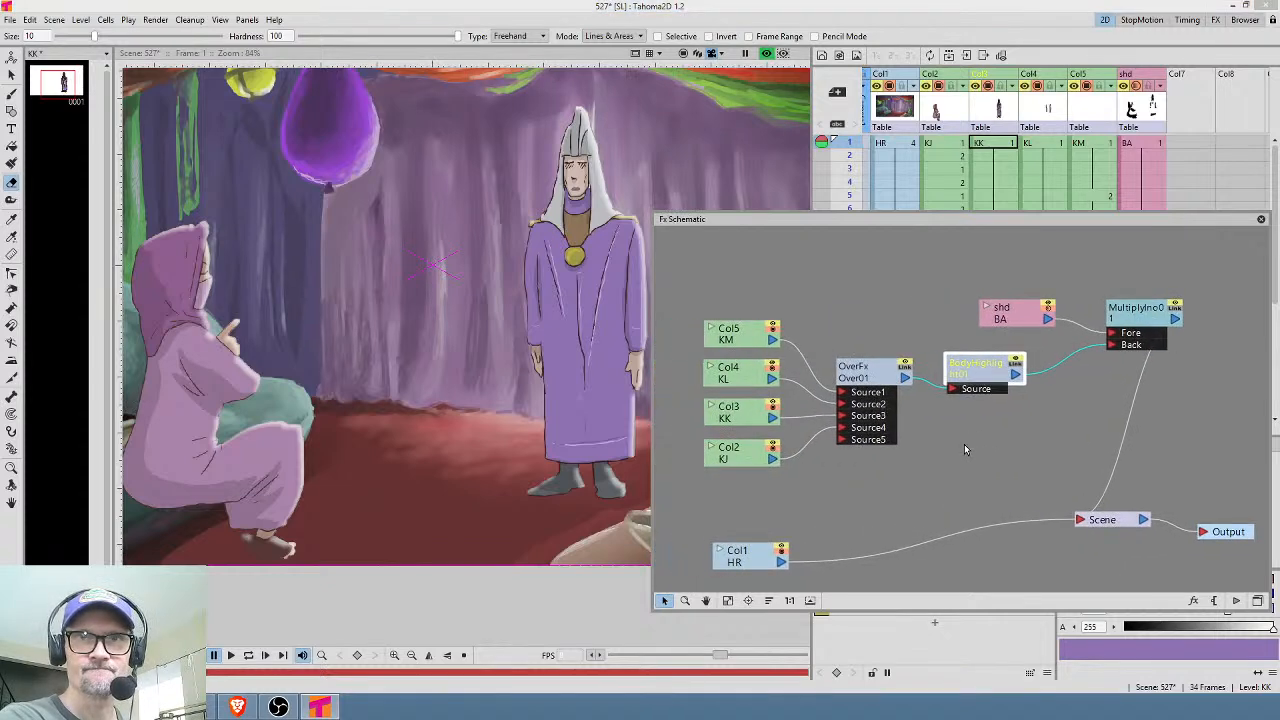
{"action": "left_click", "coordinate": [943, 74]}
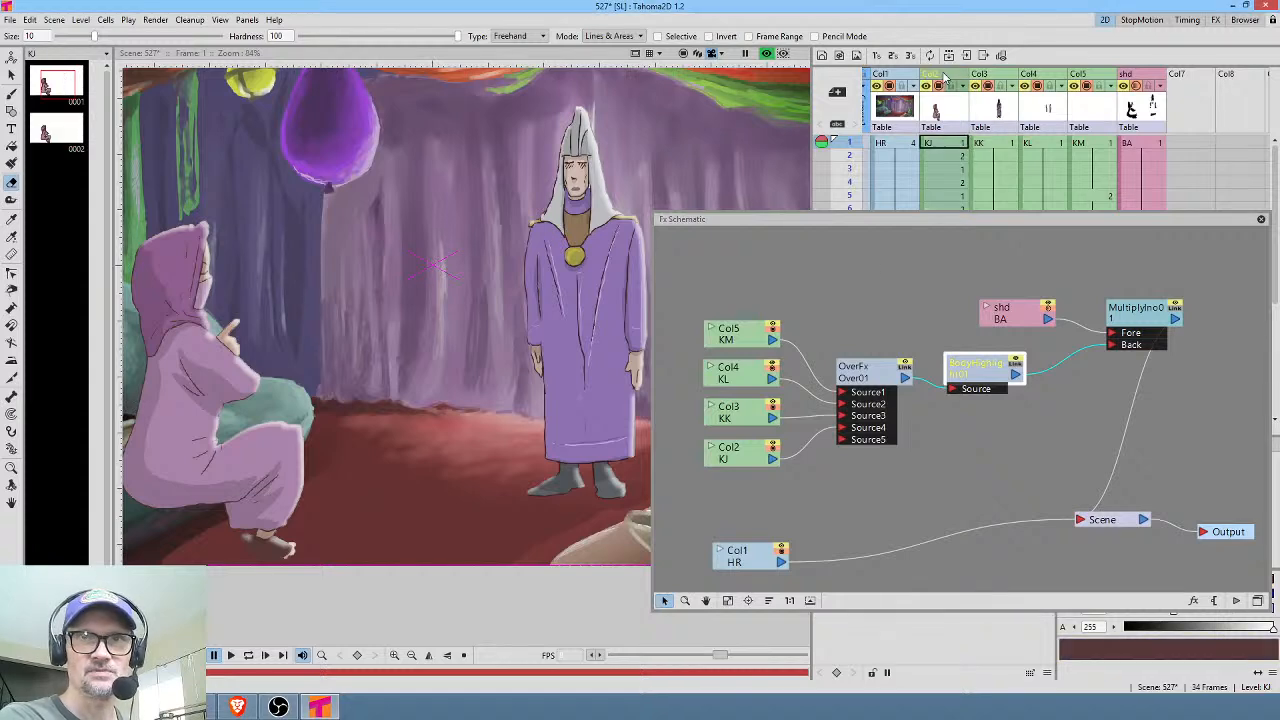
{"action": "double_click", "coordinate": [943, 74]}
{"action": "type", "text": "TIA"}
{"action": "key", "text": "Return"}
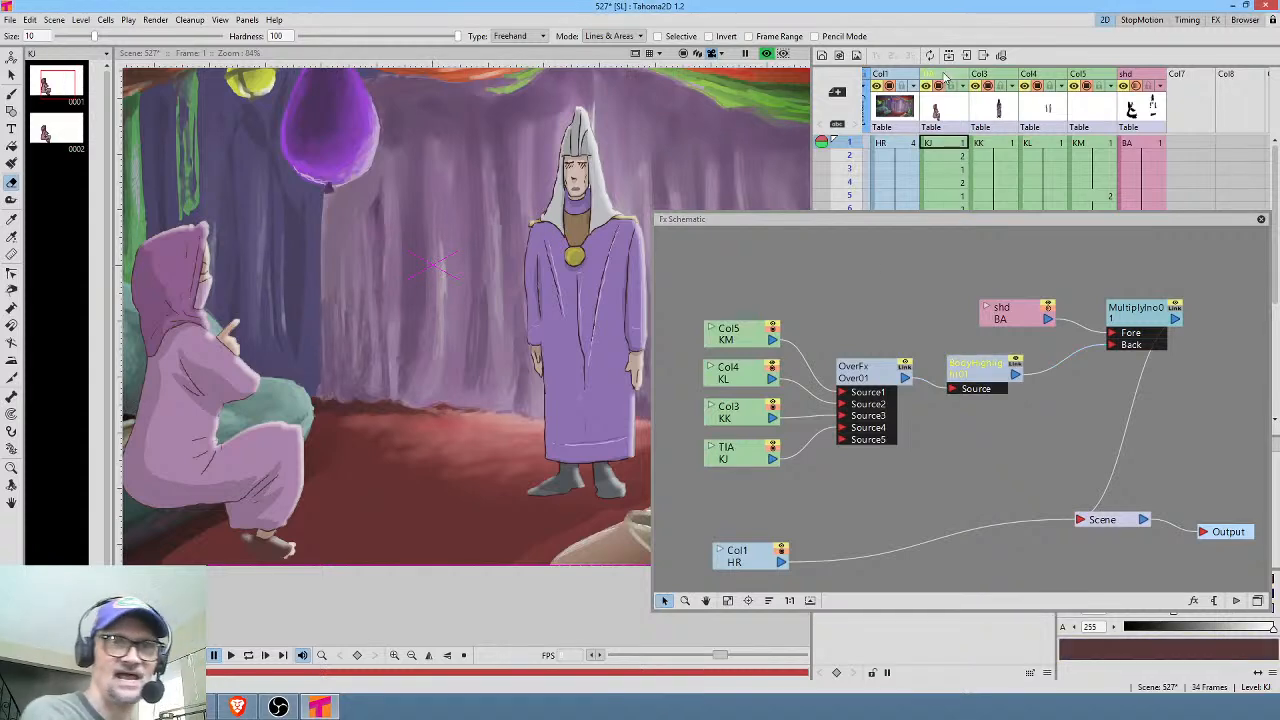
Duplicate the Body Highlight effect and connect the TIA column to the copy's source, placing the copy below the original.
{"action": "left_click_drag", "start_coordinate": [996, 383], "coordinate": [992, 388]}
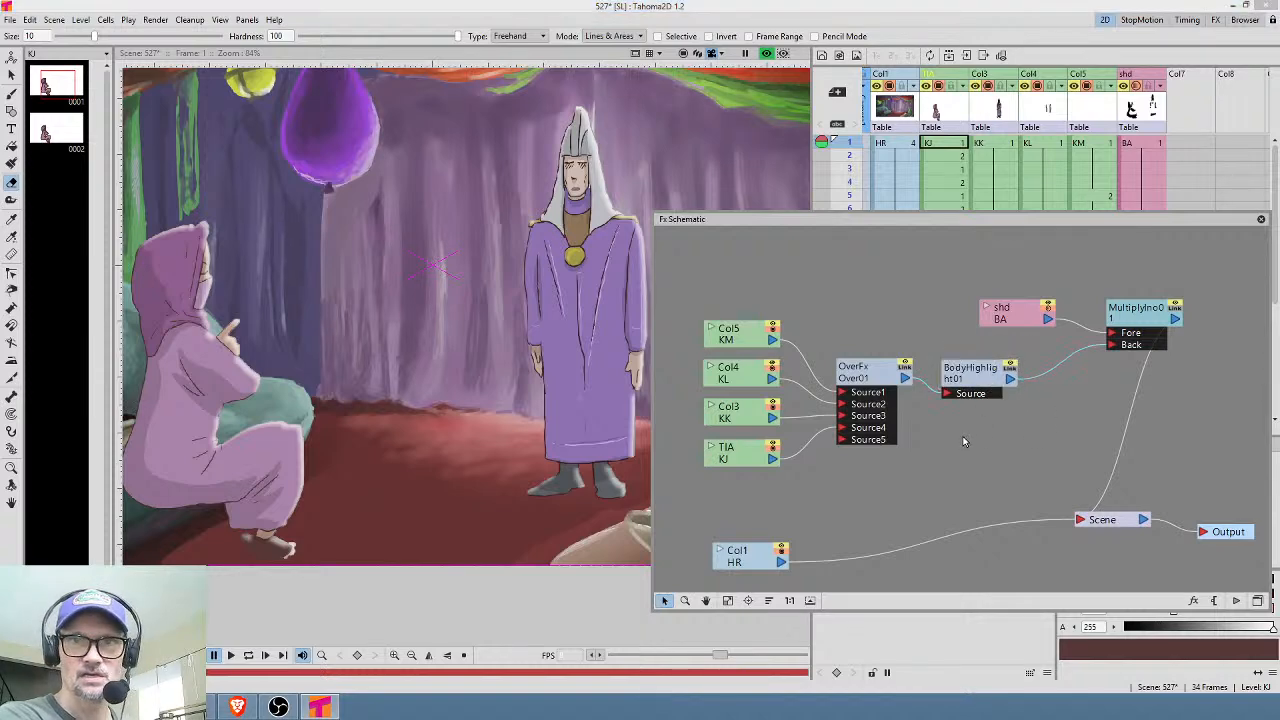
{"action": "key", "text": "ctrl+v"}
{"action": "left_click_drag", "start_coordinate": [776, 460], "coordinate": [968, 473]}
{"action": "left_click", "coordinate": [1035, 462]}
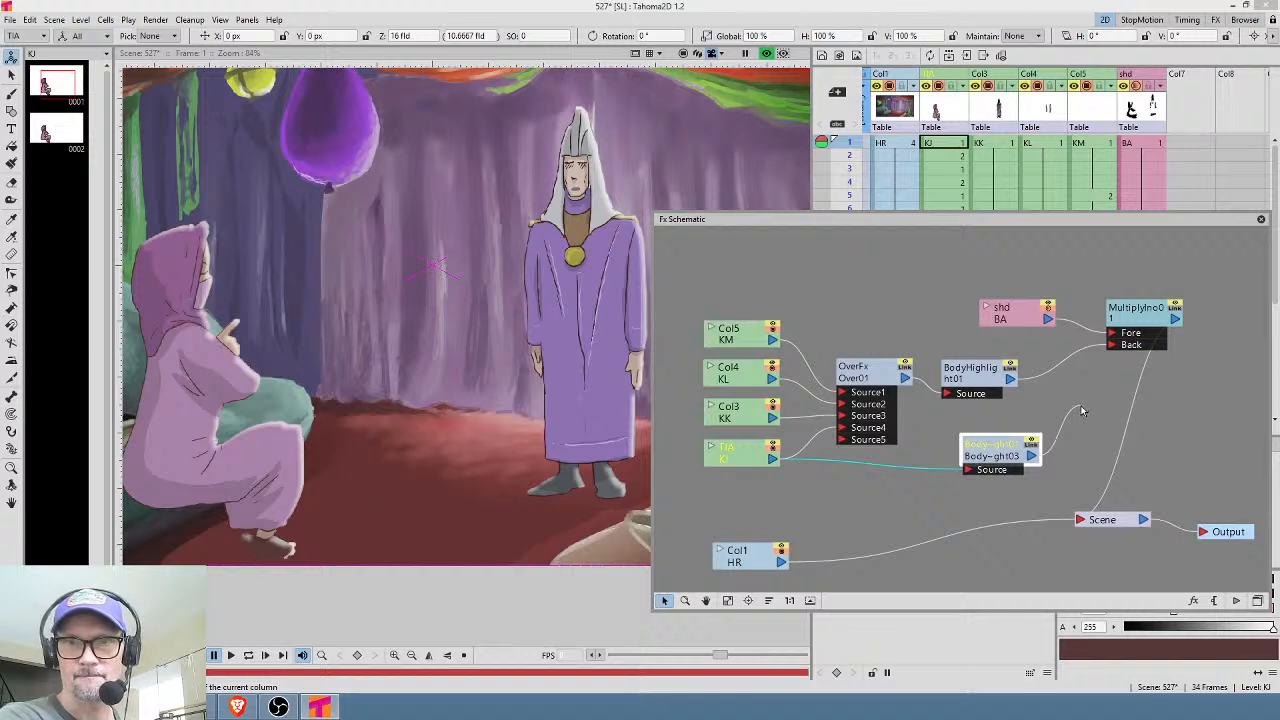
{"action": "left_click_drag", "start_coordinate": [1009, 451], "coordinate": [982, 455]}
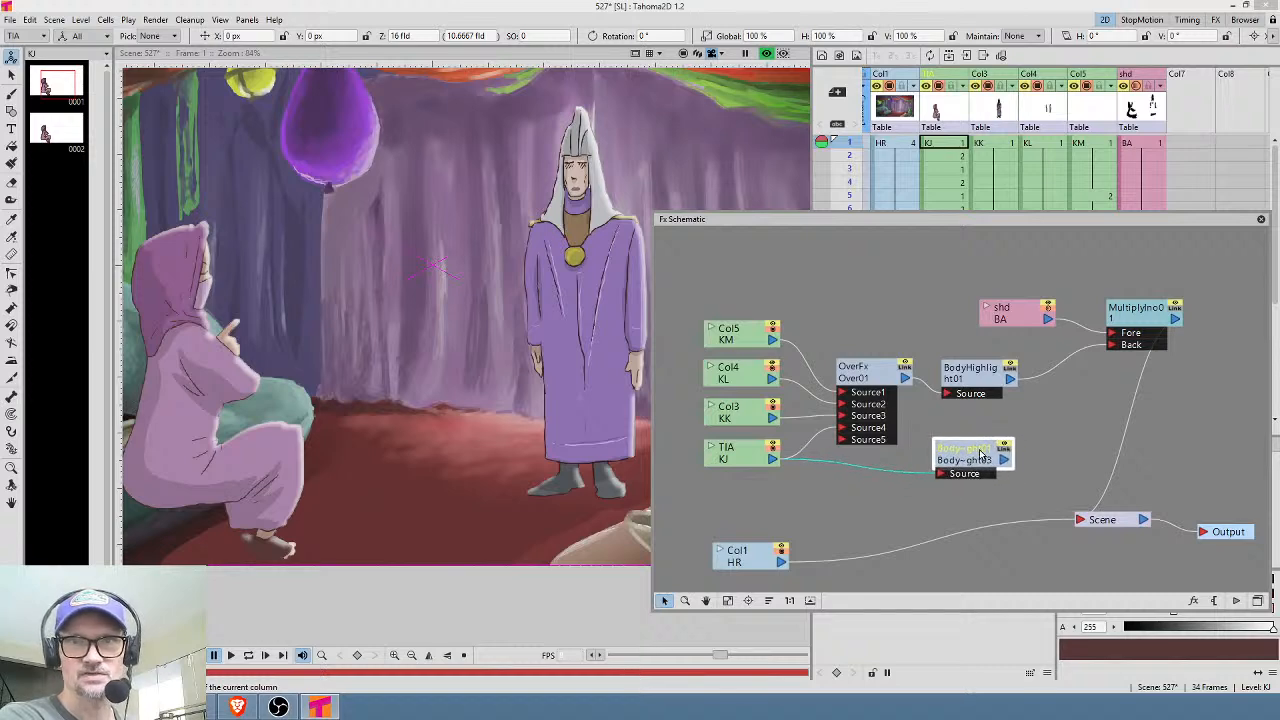
Insert an Over effect between the original Body Highlight and the Multiply node, and connect the highlight copy to its second source.
{"action": "left_click_drag", "start_coordinate": [1035, 316], "coordinate": [1035, 292]}
{"action": "left_click_drag", "start_coordinate": [1126, 326], "coordinate": [1140, 330]}
{"action": "left_click_drag", "start_coordinate": [979, 386], "coordinate": [976, 375]}
{"action": "left_click_drag", "start_coordinate": [978, 450], "coordinate": [984, 428]}
{"action": "right_click", "coordinate": [1052, 372]}
{"action": "mouse_move", "coordinate": [1080, 373]}
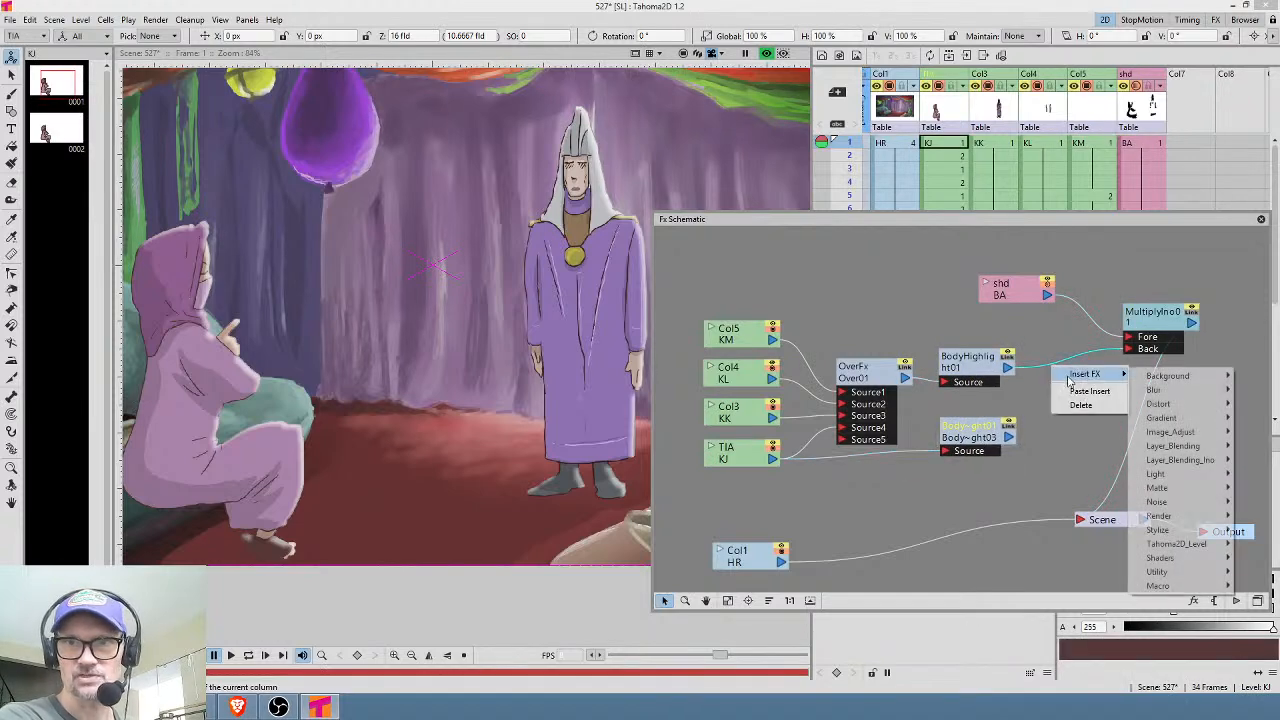
{"action": "mouse_move", "coordinate": [1192, 447]}
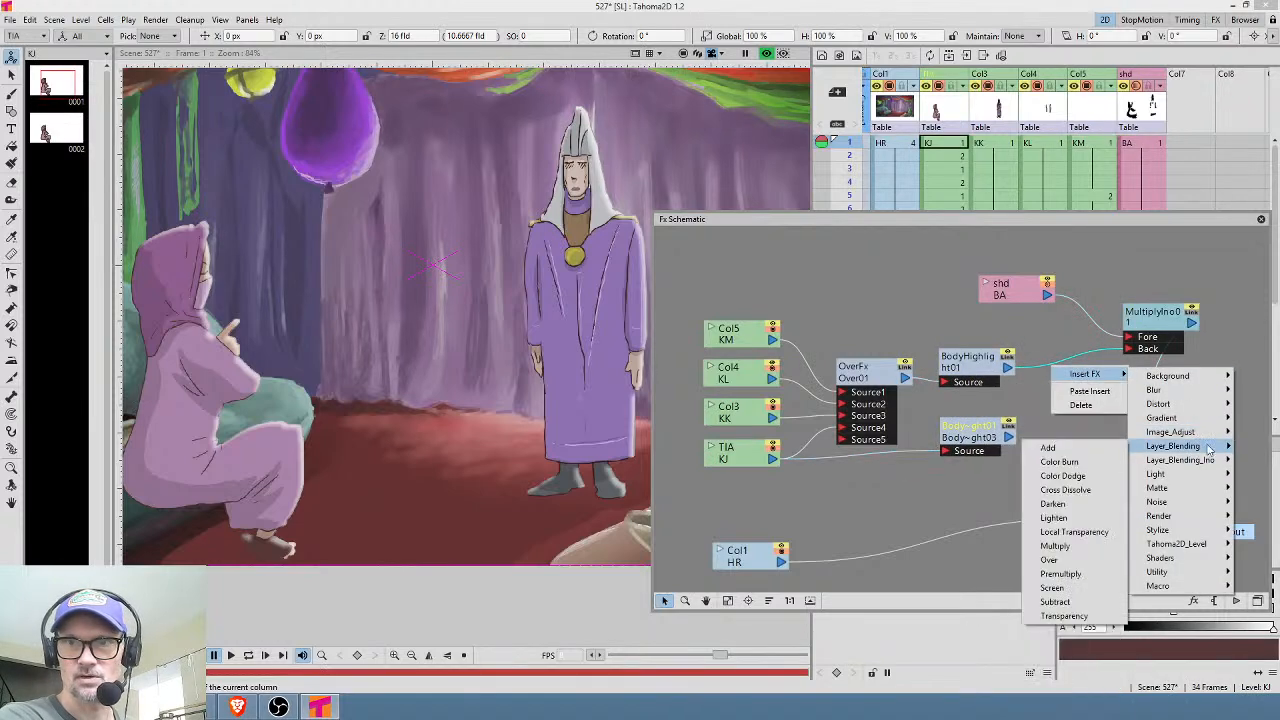
{"action": "left_click", "coordinate": [1098, 563]}
{"action": "left_click_drag", "start_coordinate": [1007, 444], "coordinate": [1072, 396]}
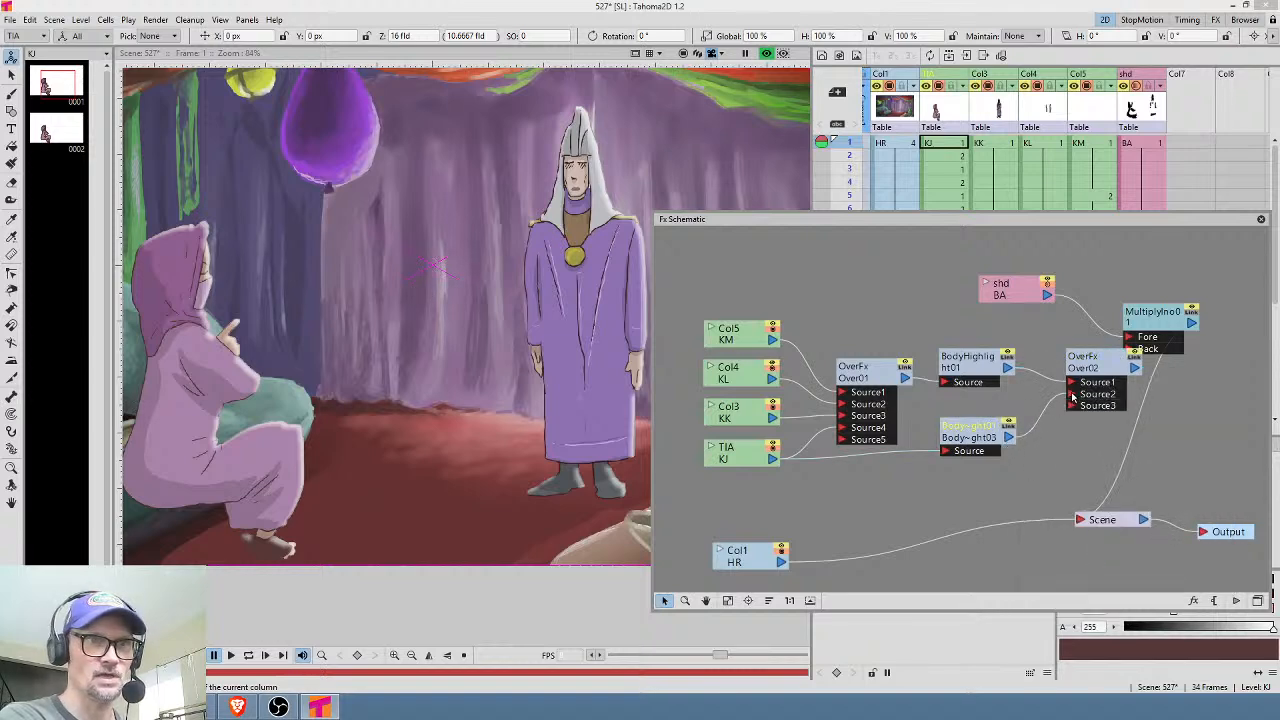
Try a transparency of about 0.728 on the TIA highlight copy and disconnect TIA from the first Over node.
{"action": "left_click", "coordinate": [987, 436]}
{"action": "double_click", "coordinate": [995, 444]}
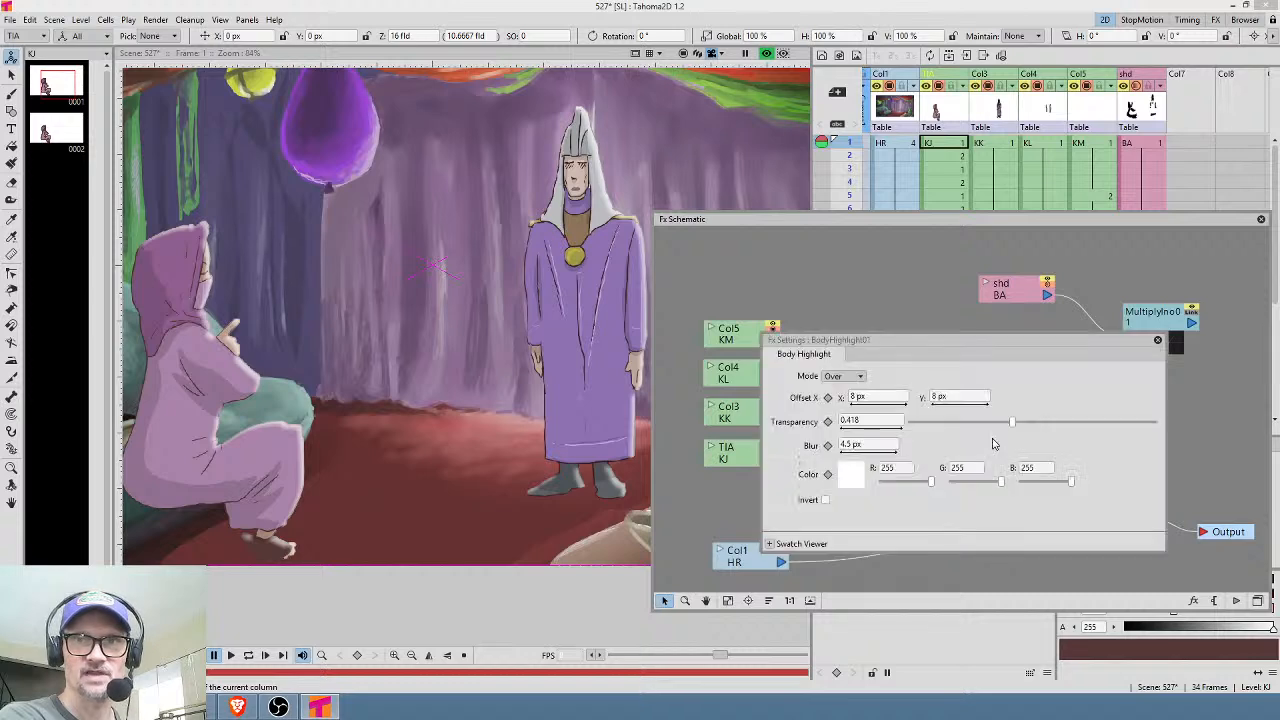
{"action": "left_click_drag", "start_coordinate": [1016, 427], "coordinate": [1090, 425]}
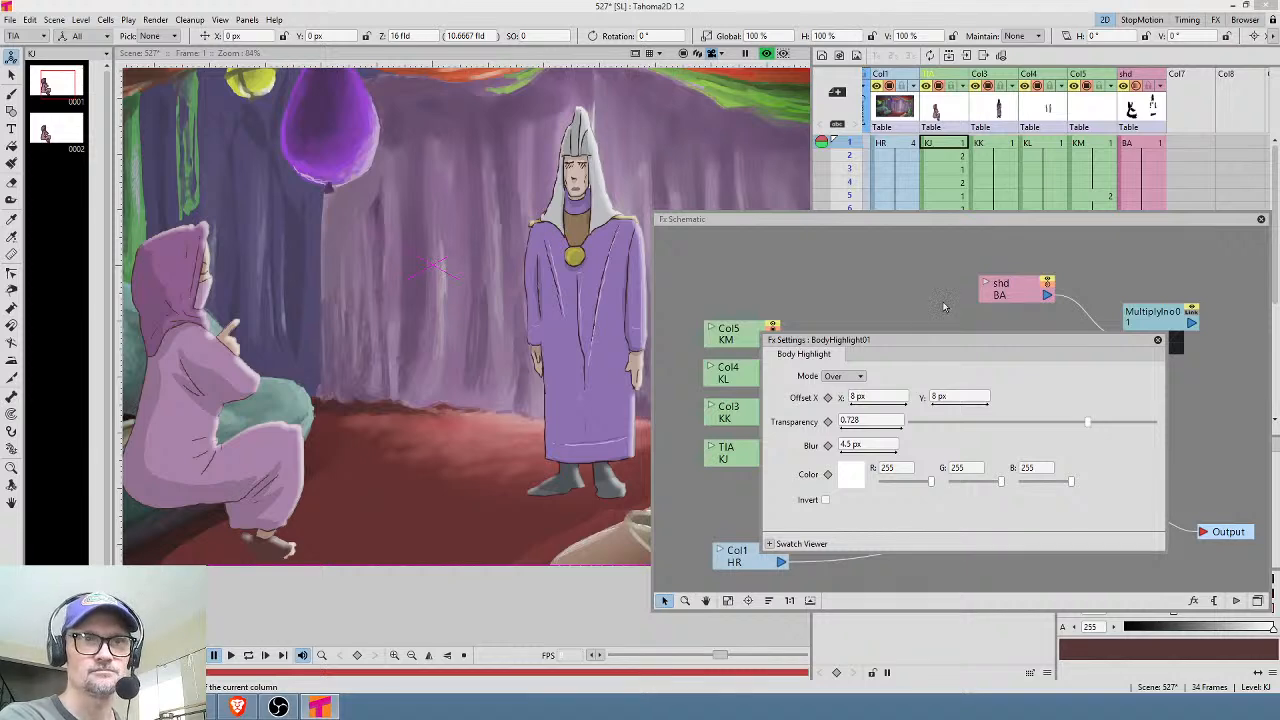
{"action": "left_click", "coordinate": [767, 54]}
{"action": "left_click", "coordinate": [767, 54]}
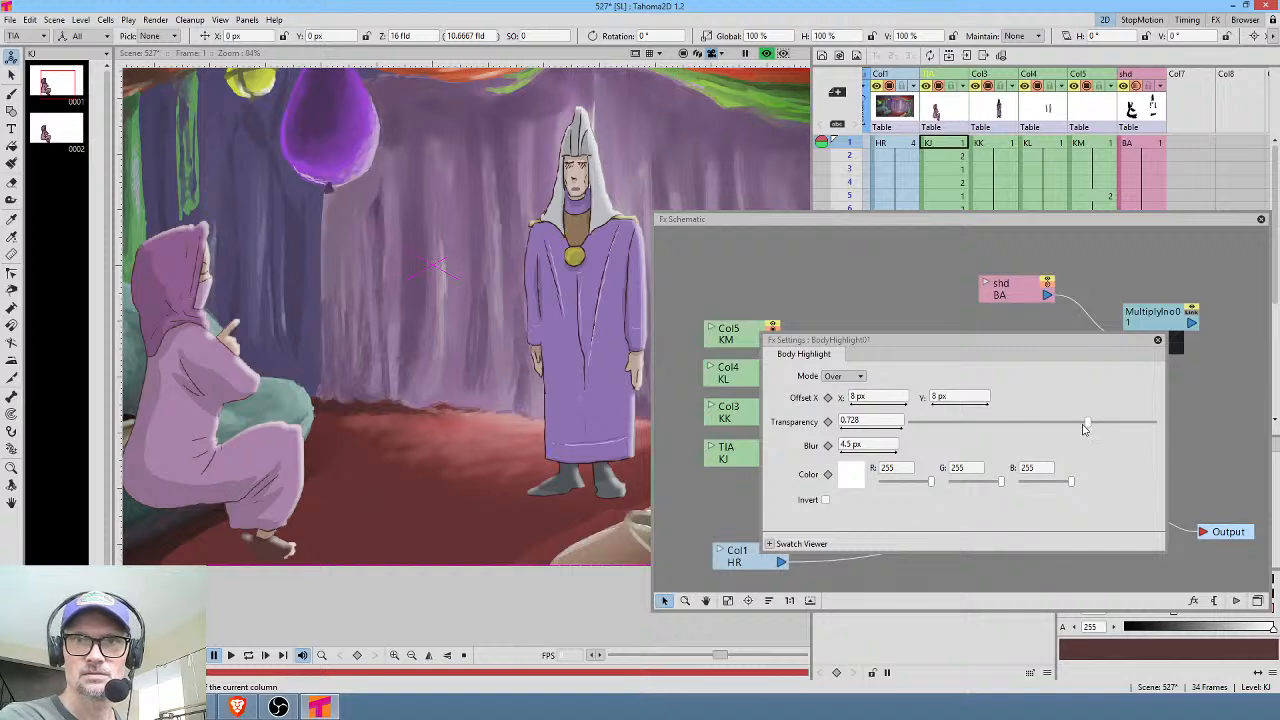
{"action": "left_click_drag", "start_coordinate": [1025, 352], "coordinate": [559, 278]}
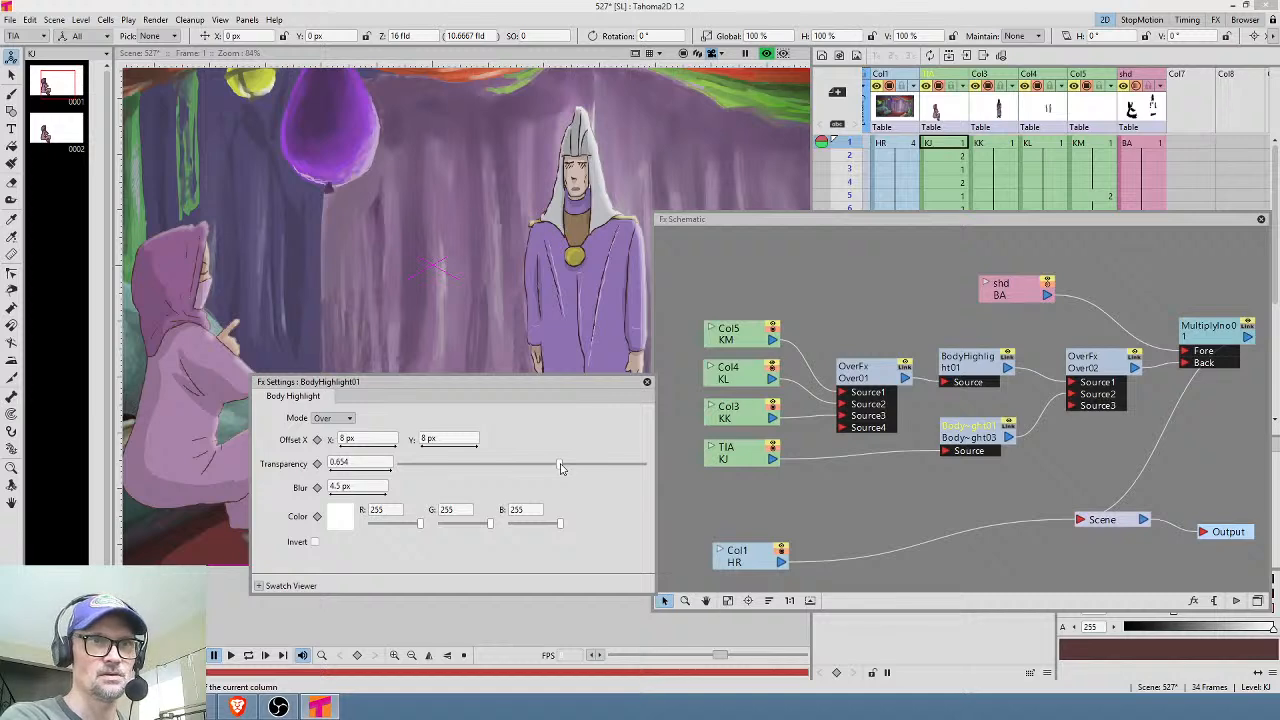
Set the TIA highlight copy's transparency to about 0.651 and its blur to 2 px.
{"action": "mouse_move", "coordinate": [560, 467]}
{"action": "left_mouse_down"}
{"action": "mouse_move", "coordinate": [498, 469]}
{"action": "mouse_move", "coordinate": [560, 473]}
{"action": "left_mouse_up"}
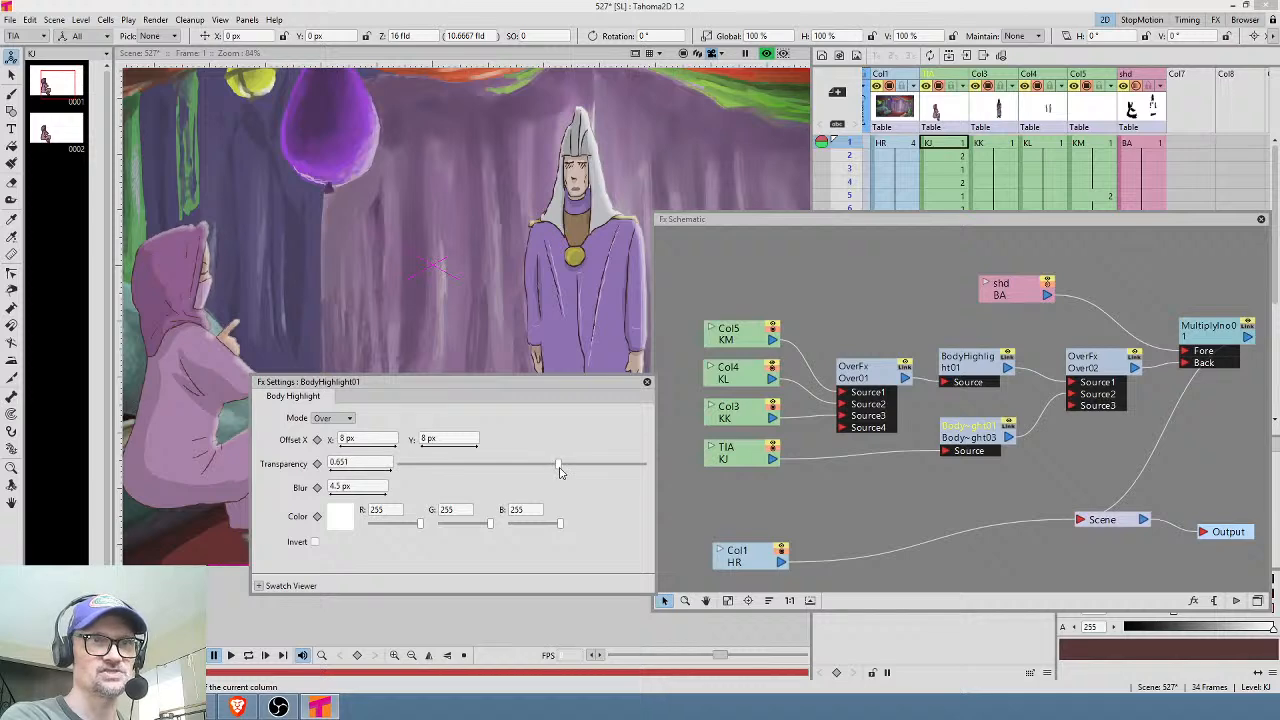
{"action": "left_click", "coordinate": [366, 486]}
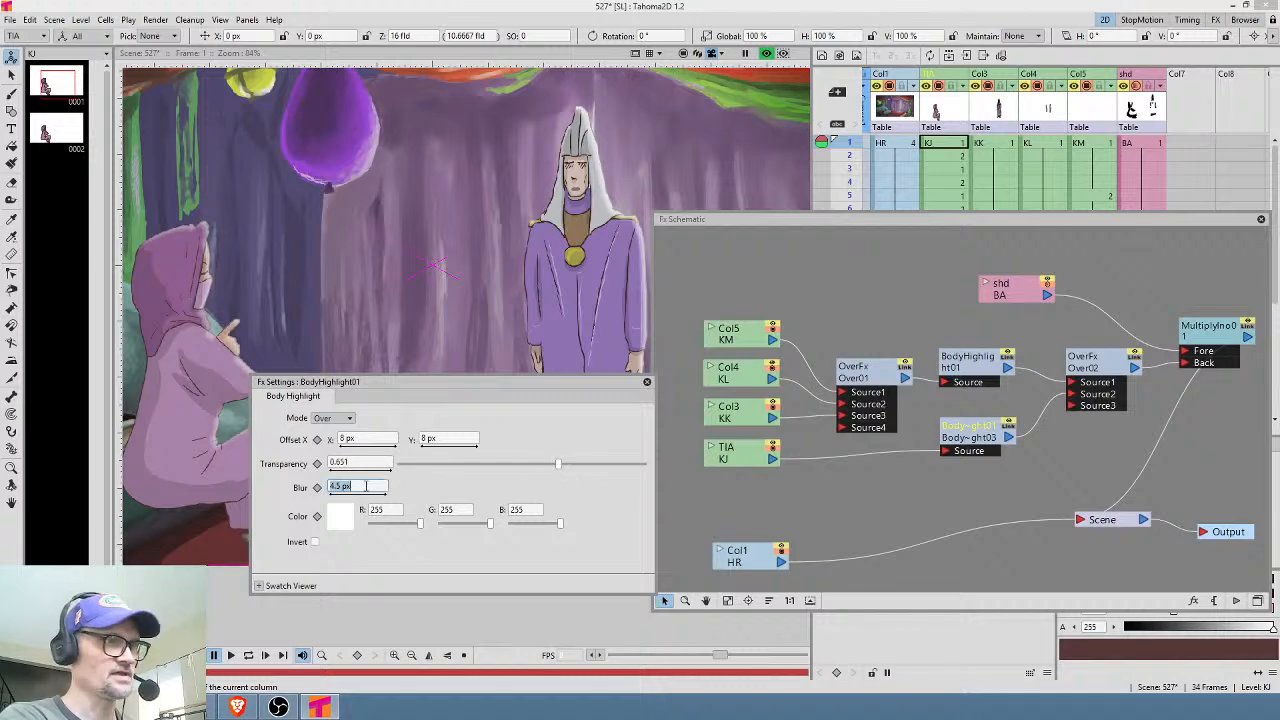
{"action": "type", "text": "2"}
{"action": "key", "text": "Return"}
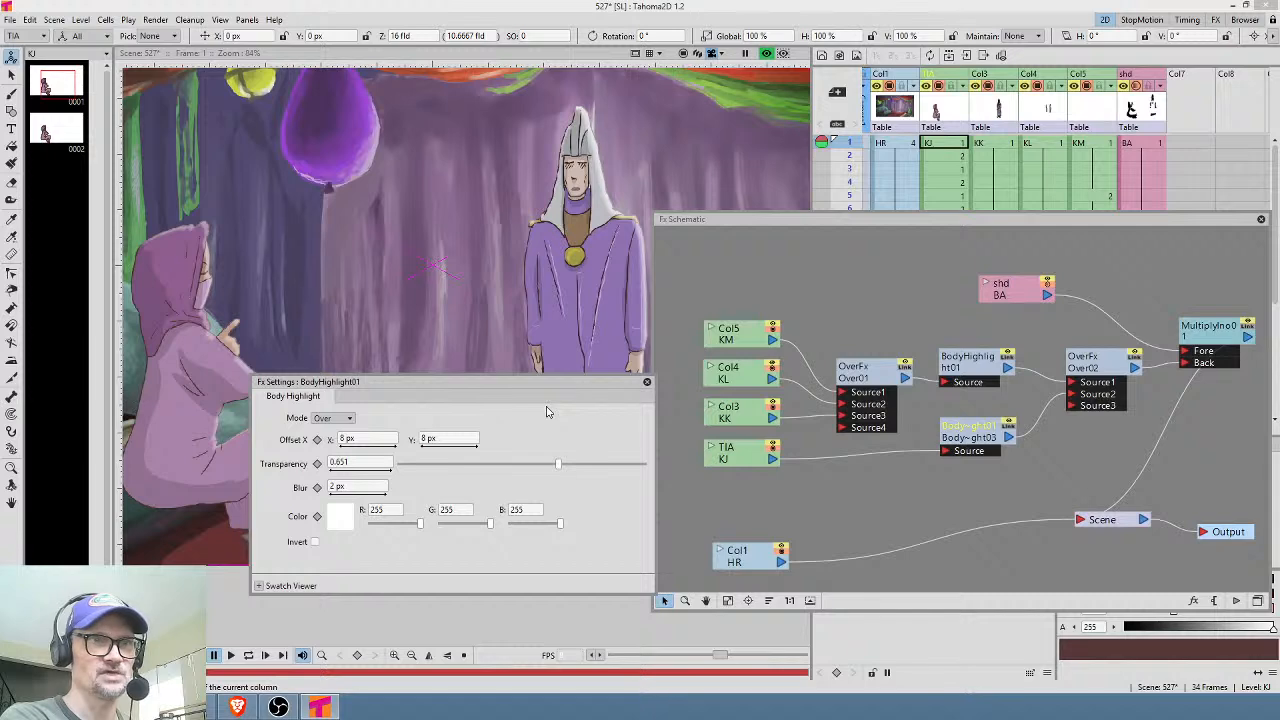
{"action": "left_click", "coordinate": [647, 381]}
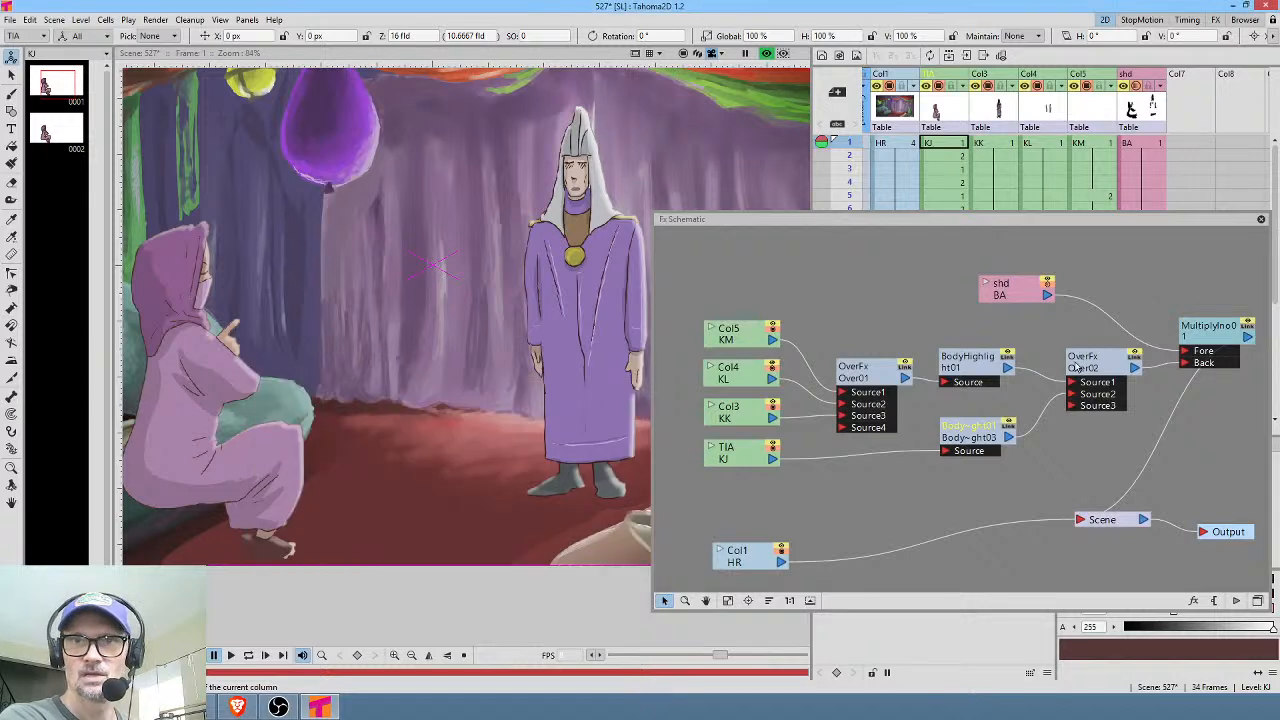
Set the standing character's original Body Highlight to a 3 px blur and a transparency of about 0.401.
{"action": "double_click", "coordinate": [993, 367]}
{"action": "left_click", "coordinate": [380, 487]}
{"action": "type", "text": "3"}
{"action": "key", "text": "Return"}
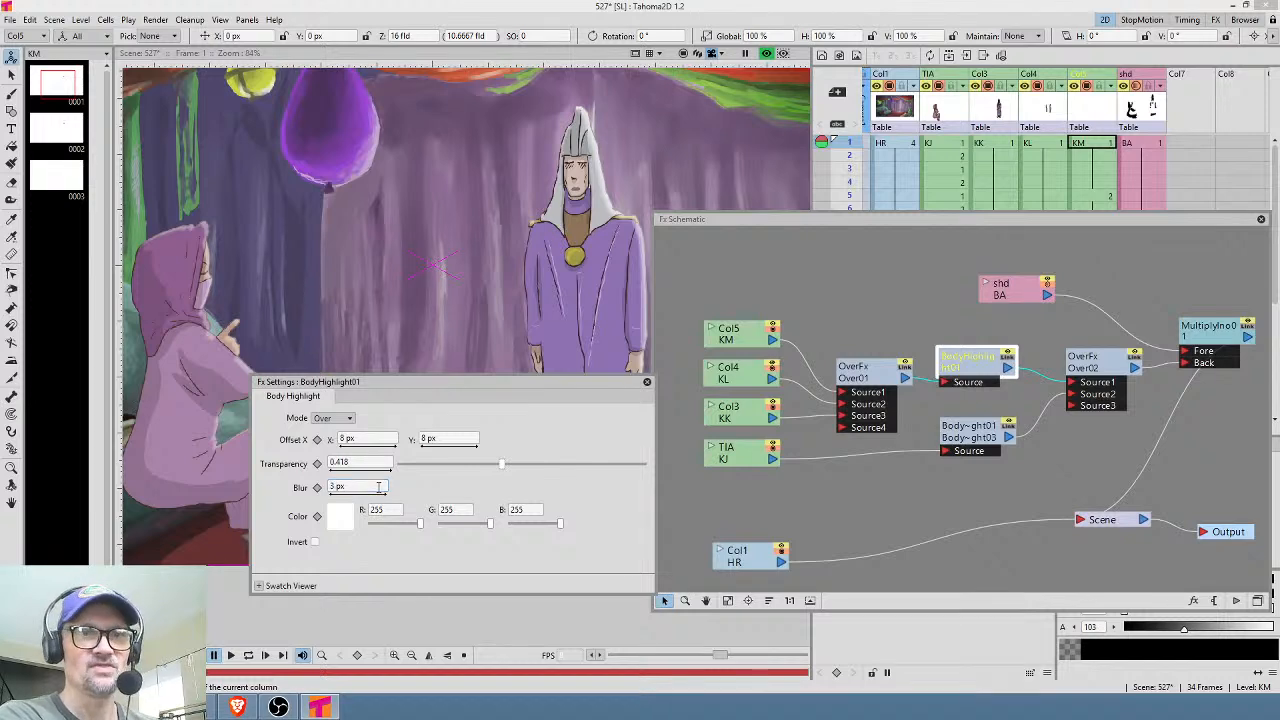
{"action": "left_click_drag", "start_coordinate": [503, 467], "coordinate": [499, 469]}
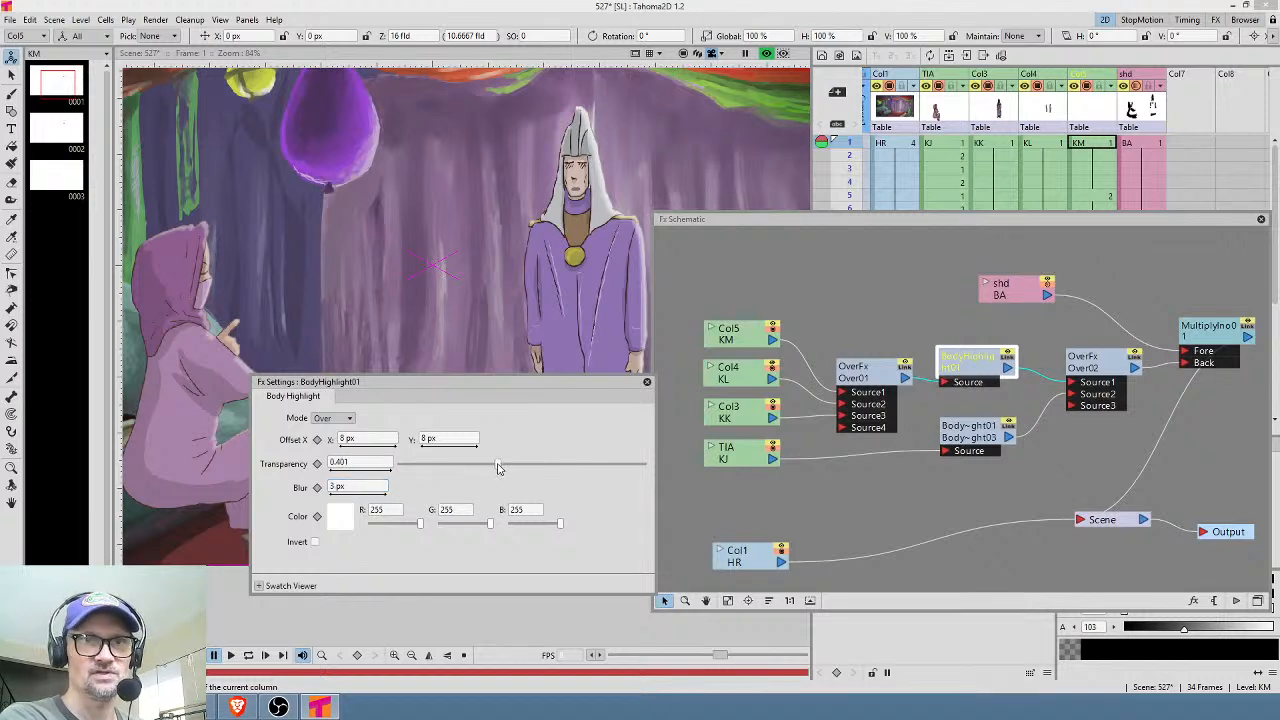
{"action": "left_click", "coordinate": [647, 382]}
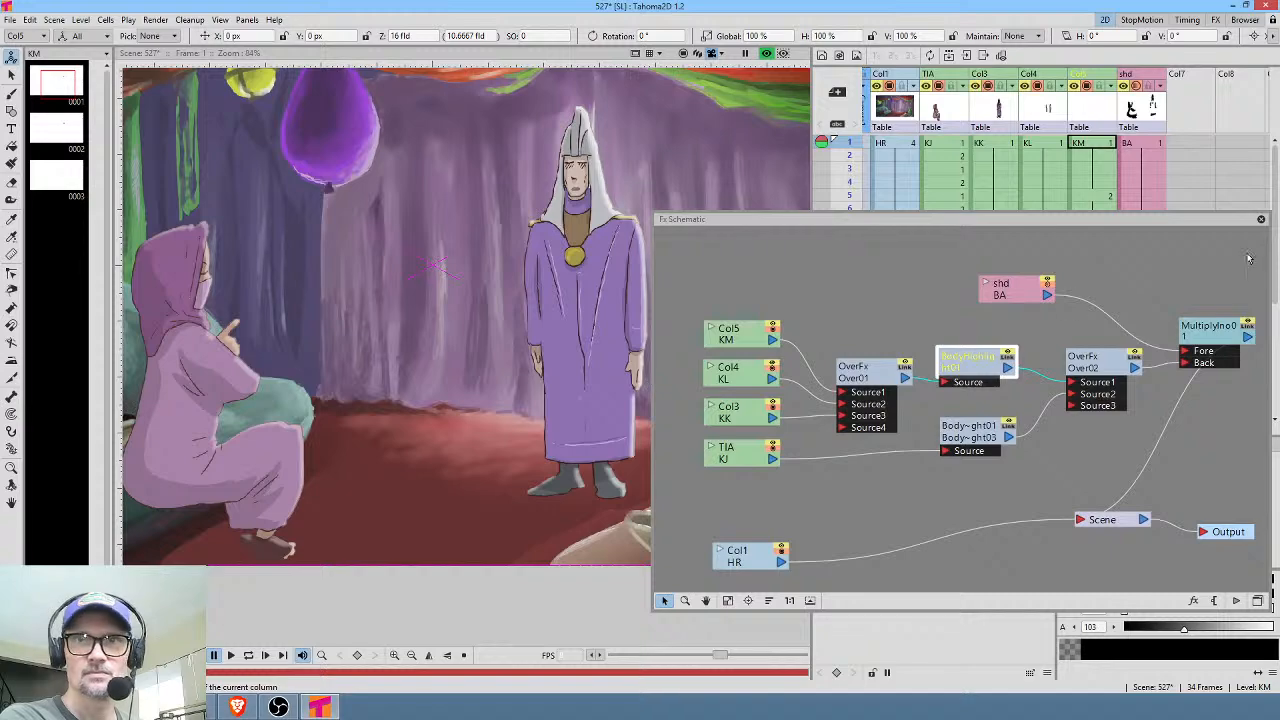
Close the Fx Schematic and bring the scene's whole camera frame into view.
{"action": "left_click", "coordinate": [1260, 220]}
{"action": "scroll", "coordinate": [520, 305], "scroll_direction": "down", "scroll_amount": 3}
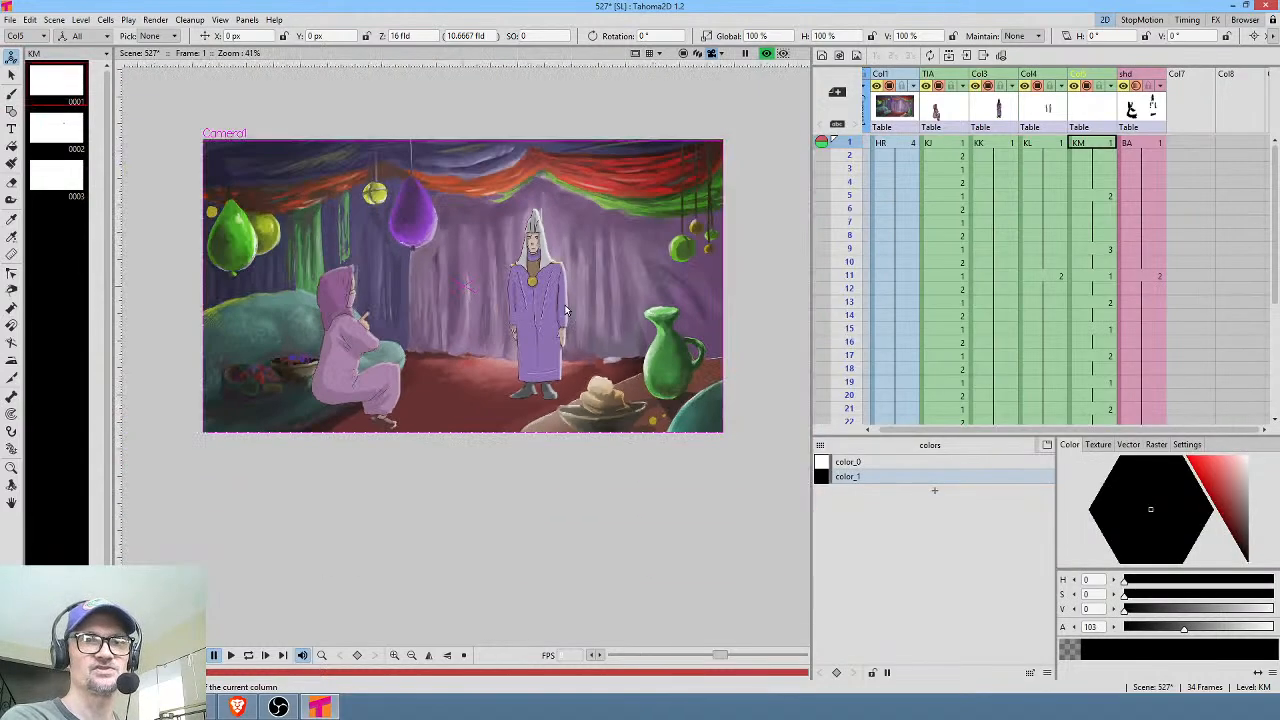
{"action": "left_click_drag", "start_coordinate": [565, 310], "coordinate": [641, 363]}
{"action": "scroll", "coordinate": [641, 363], "scroll_direction": "down", "scroll_amount": 1}
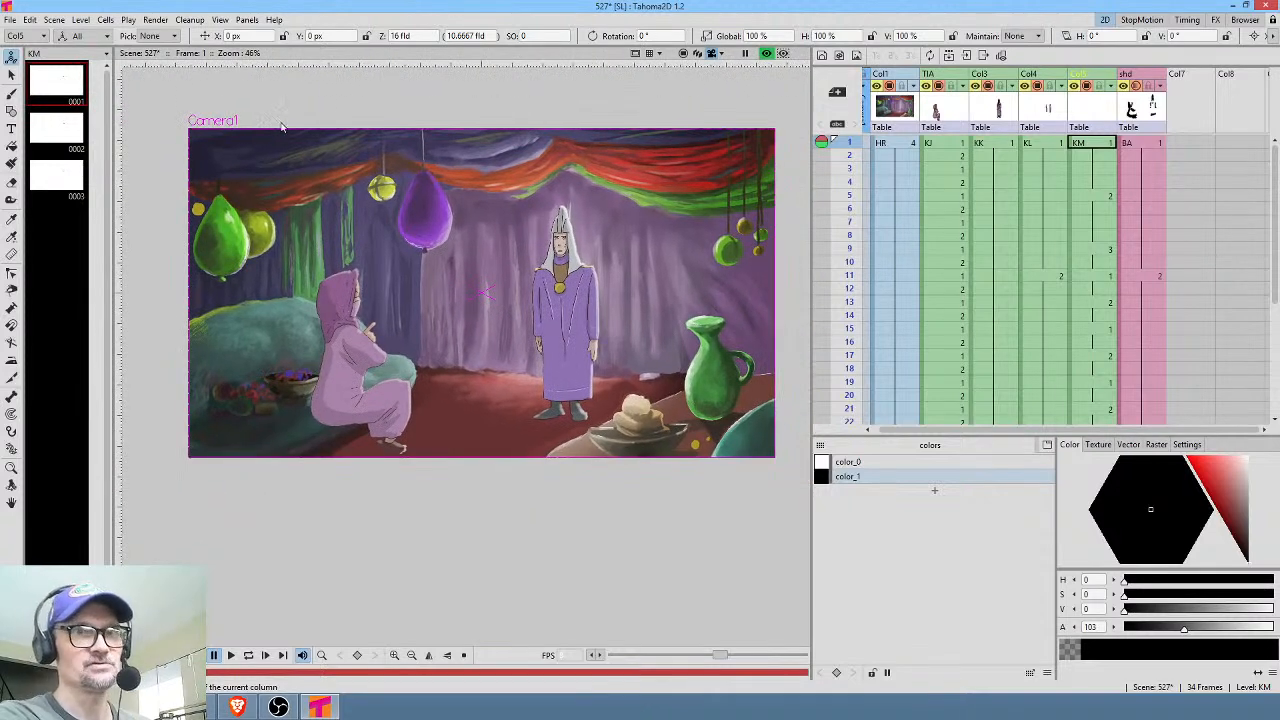
Review the scene's output settings, including frame range, save folder, file name and format, and leave them unchanged.
{"action": "left_click", "coordinate": [155, 20]}
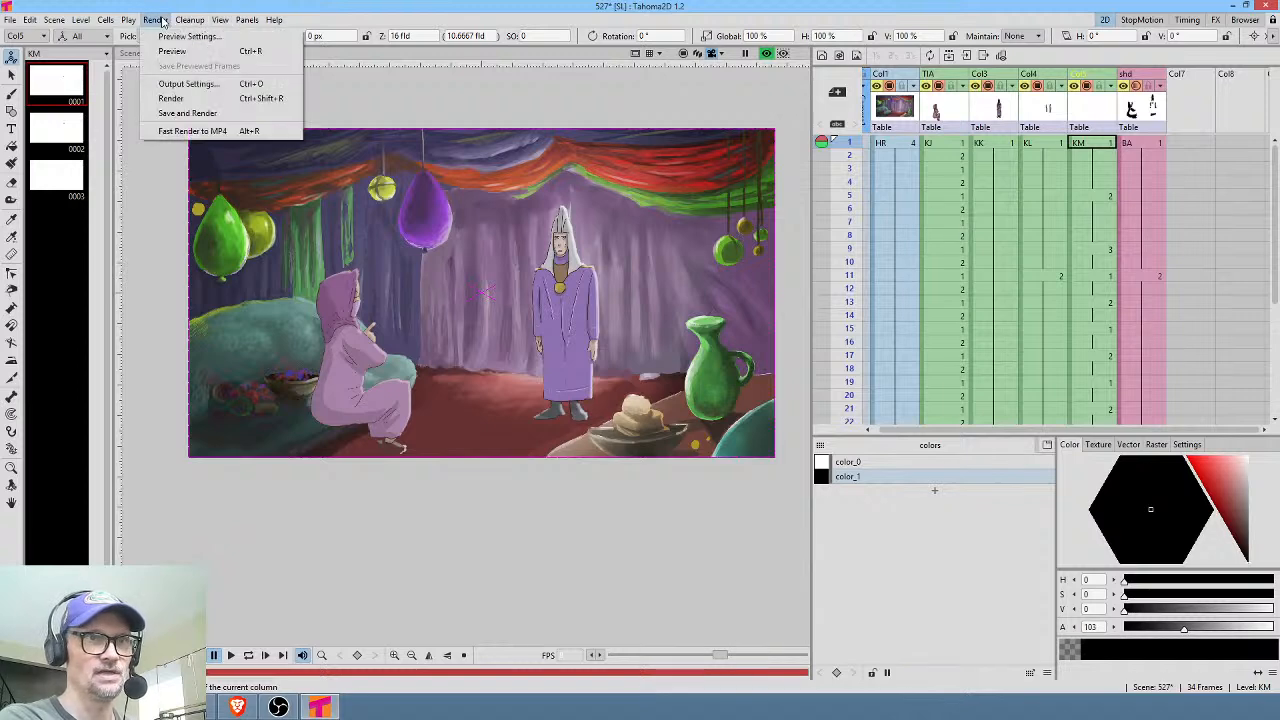
{"action": "left_click", "coordinate": [188, 84]}
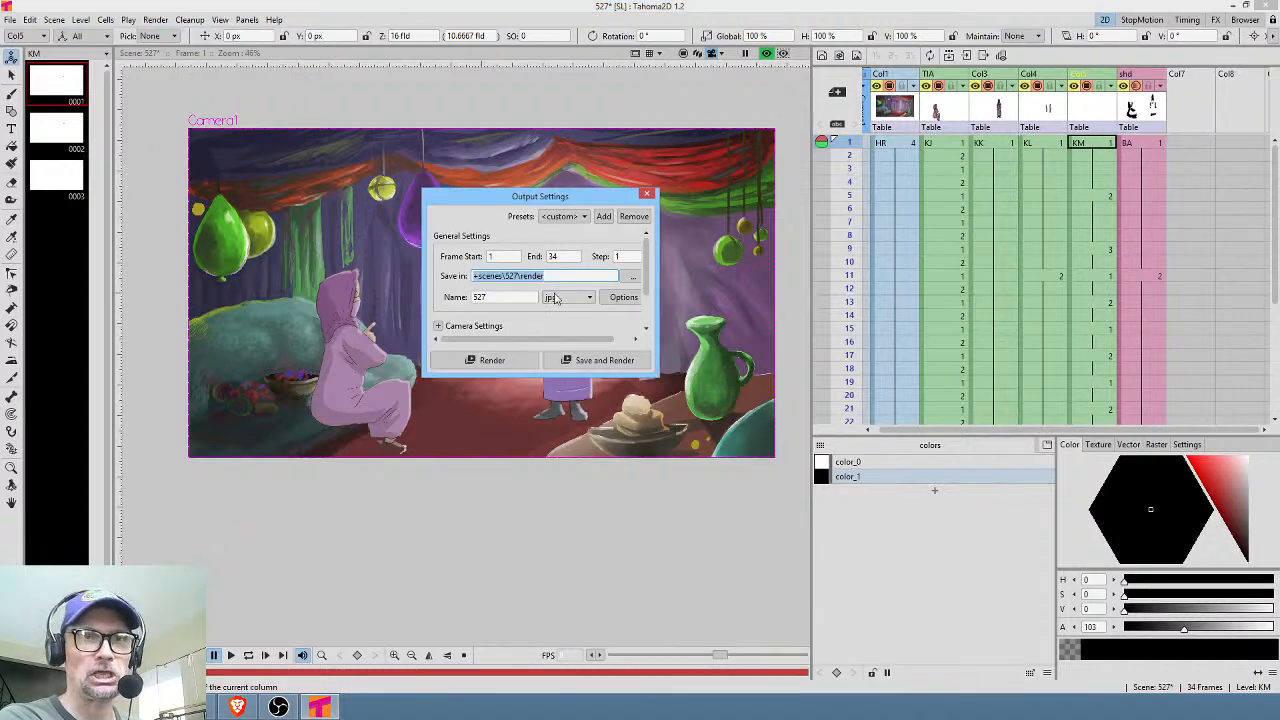
{"action": "left_click", "coordinate": [646, 193]}
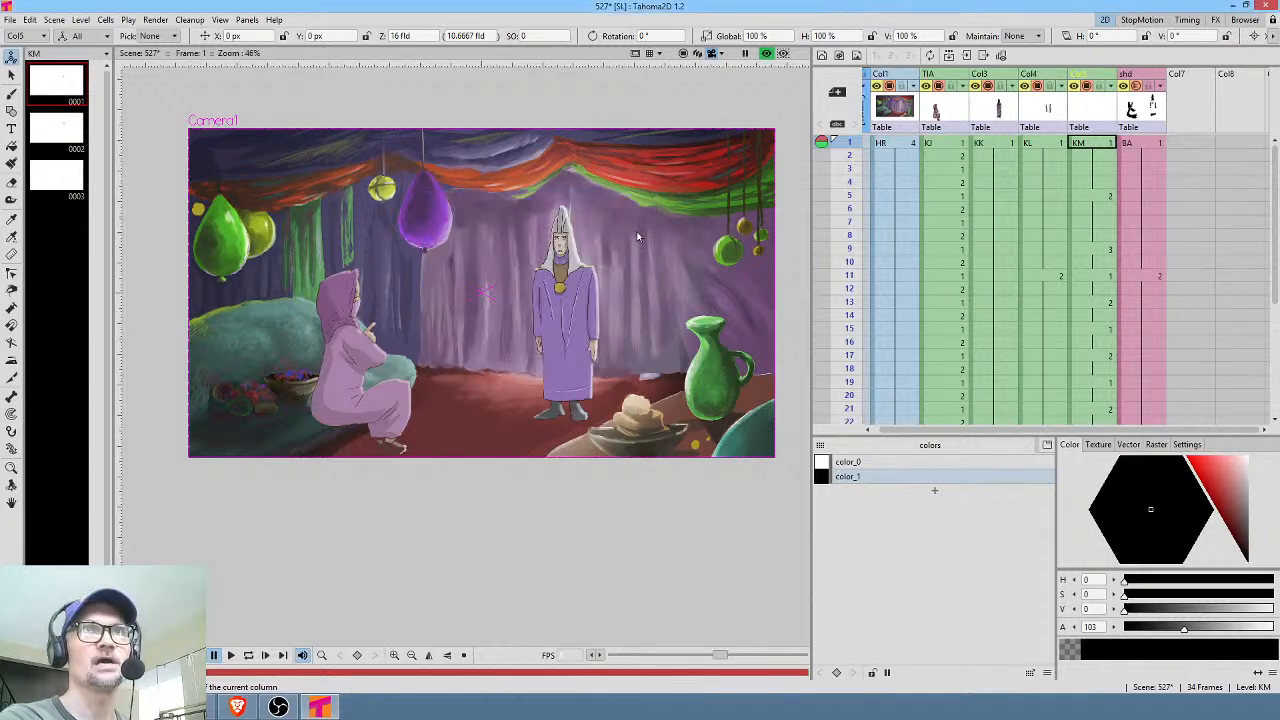
Play scene 527, turn off the rendered preview and return to the first frame.
{"action": "key", "text": "p"}
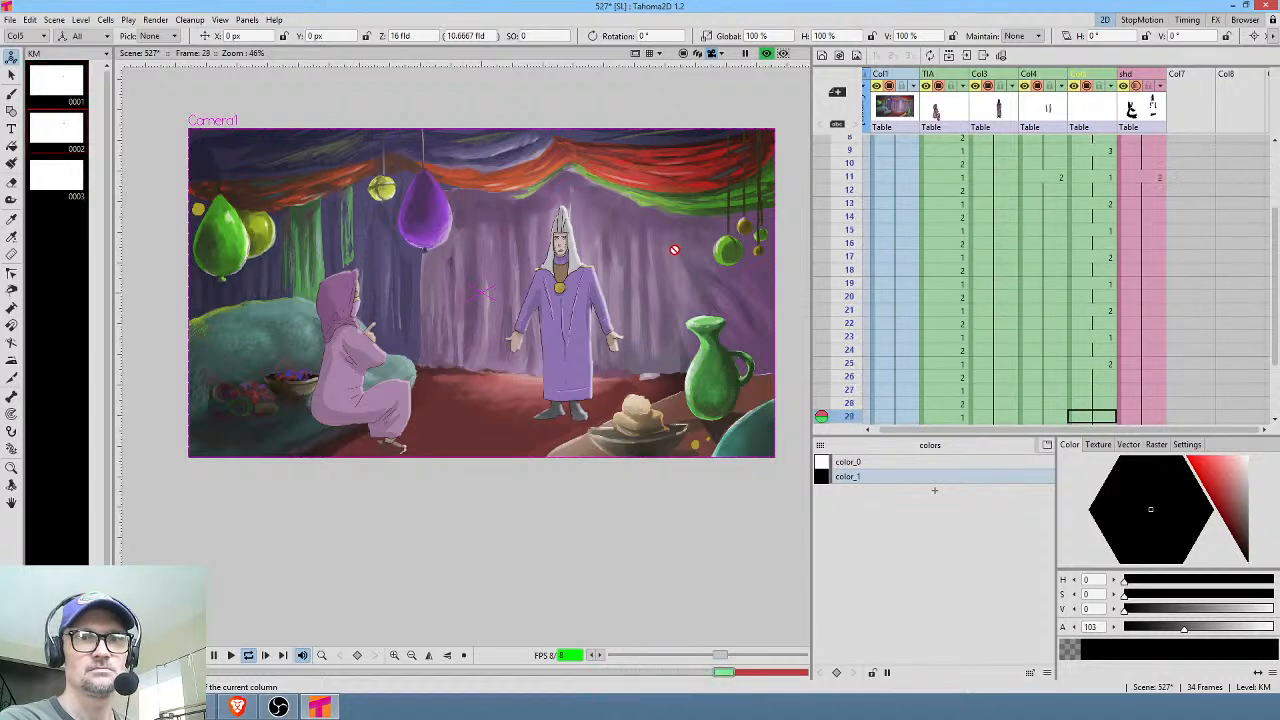
{"action": "key", "text": "l"}
{"action": "left_click", "coordinate": [767, 54]}
{"action": "key", "text": "alt+comma"}
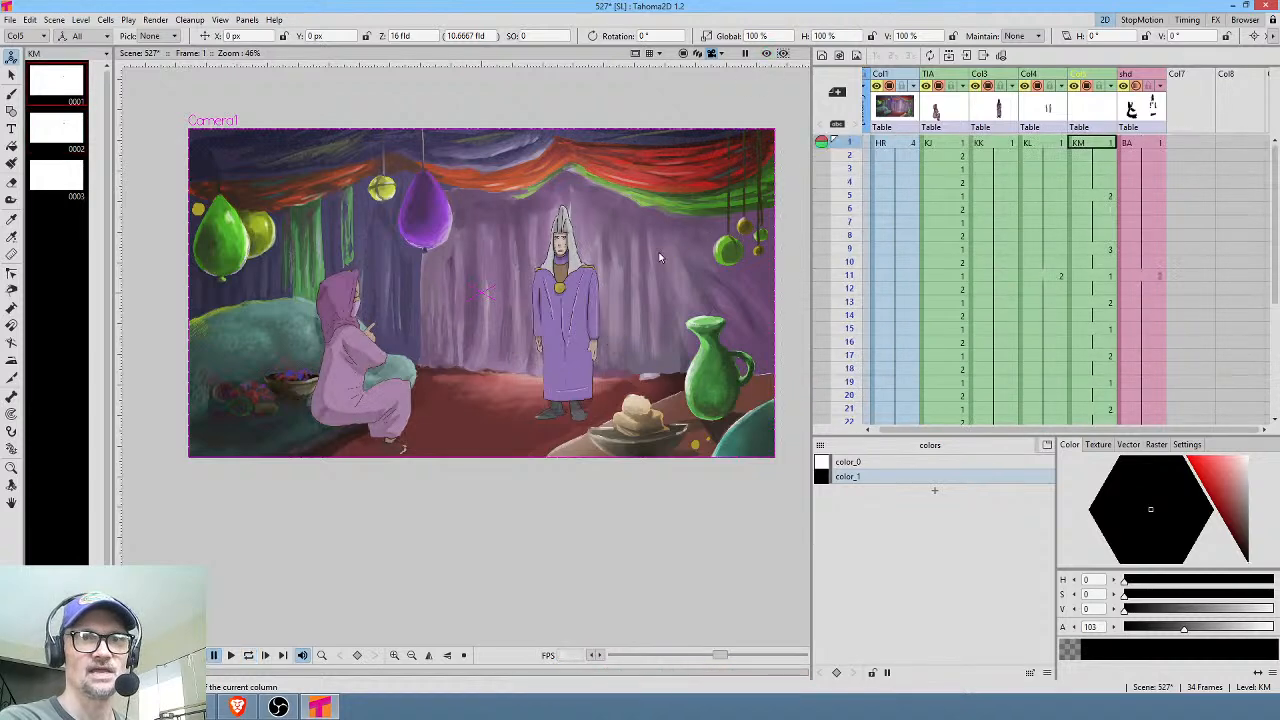
Check the looping animation of both characters up close without the rendered preview, and render the scene.
{"action": "scroll", "coordinate": [617, 293], "scroll_direction": "up", "scroll_amount": 3}
{"action": "key", "text": "l"}
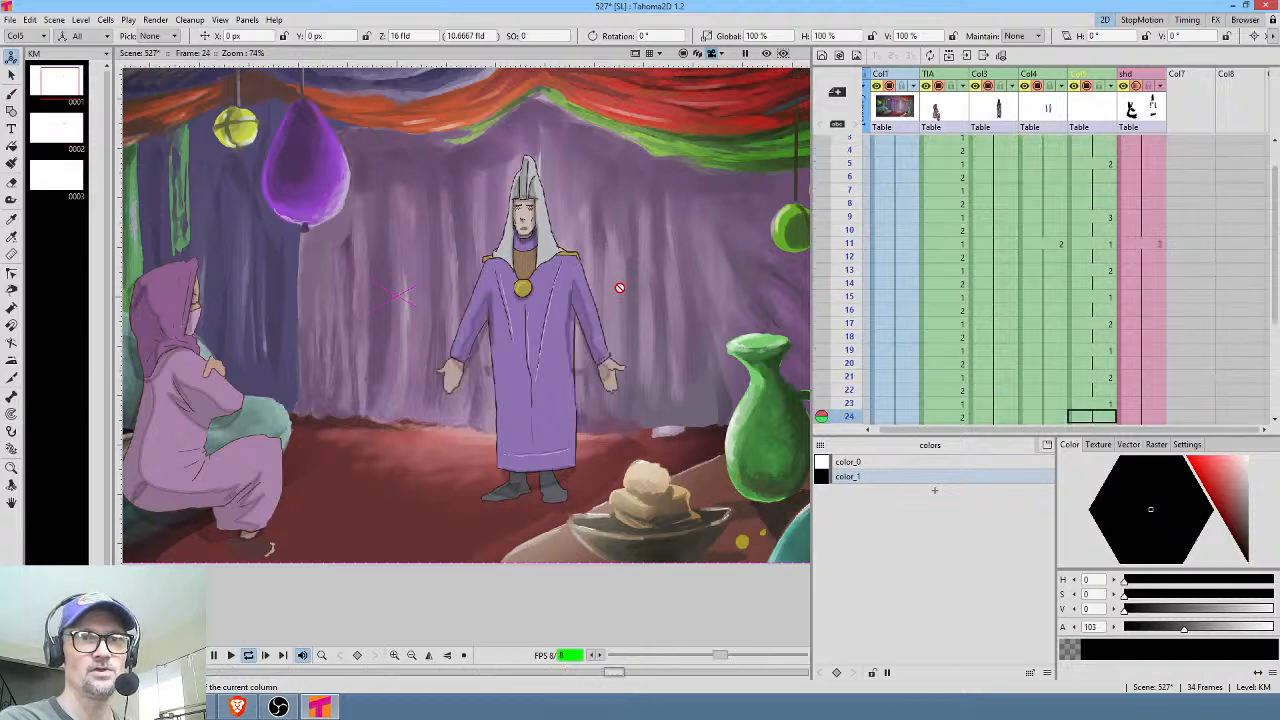
{"action": "key", "text": "l"}
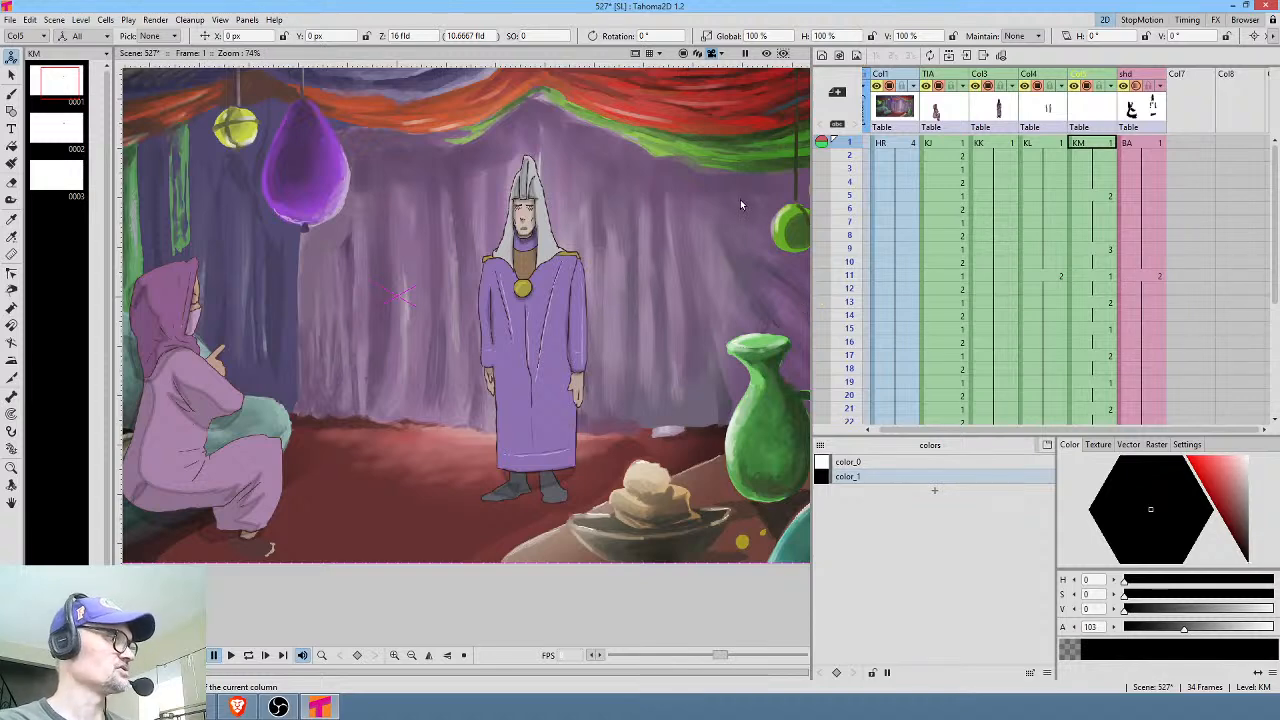
{"action": "key", "text": "ctrl+shift+r"}
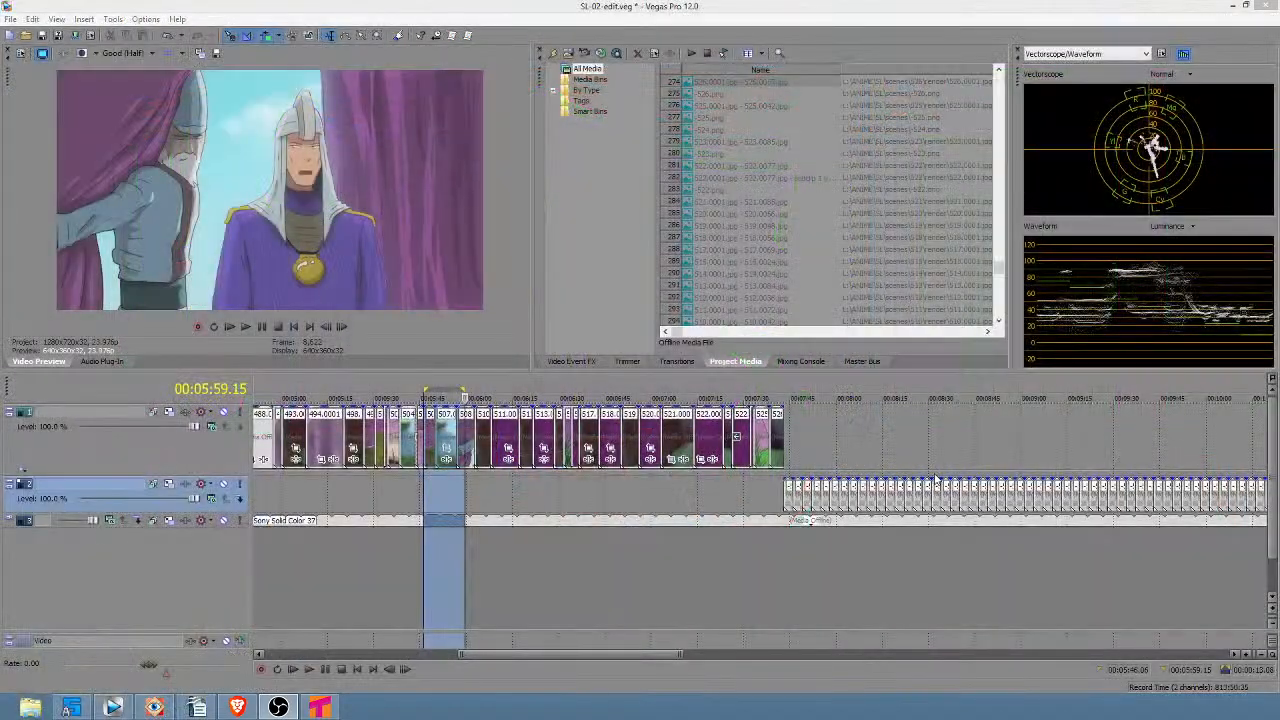
Switch to Vegas Pro, place the cursor at the end of the 526 clip, and import the rendered 527 JPEG sequence at 8 fps.
{"action": "left_click", "coordinate": [782, 442]}
{"action": "scroll", "coordinate": [782, 442], "scroll_direction": "up", "scroll_amount": 5}
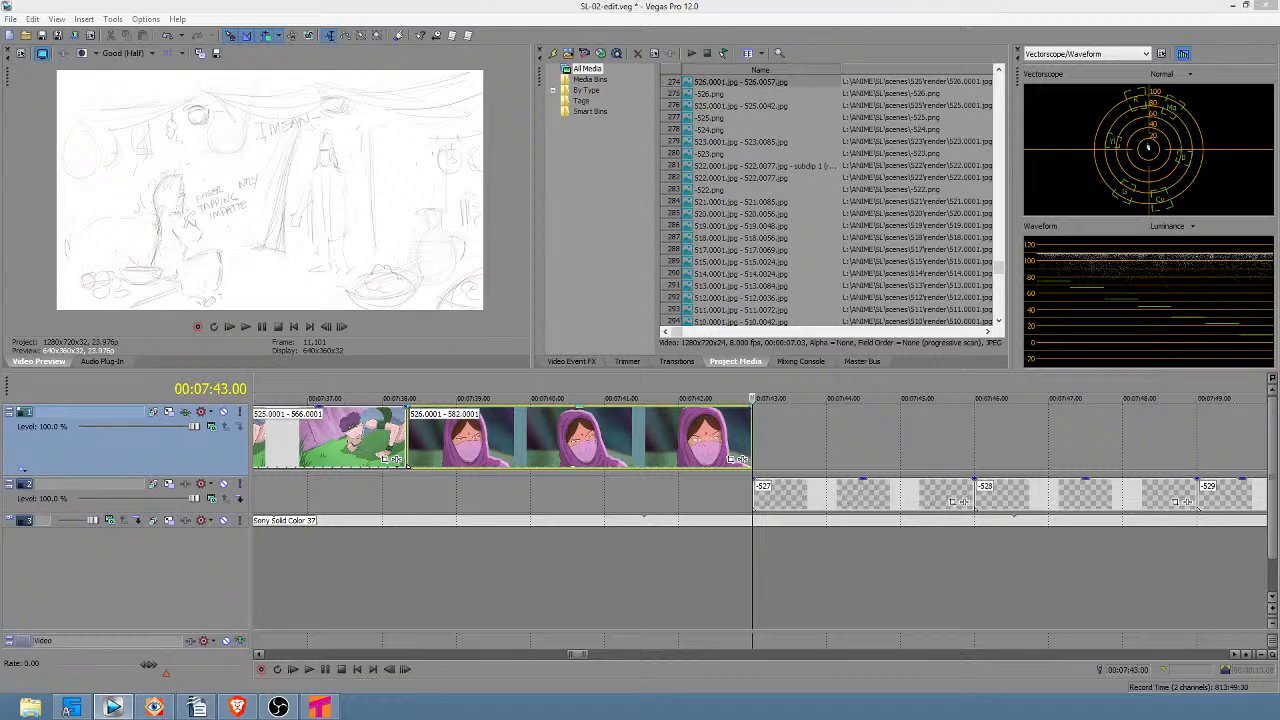
{"action": "left_click", "coordinate": [707, 311]}
{"action": "type", "text": "8"}
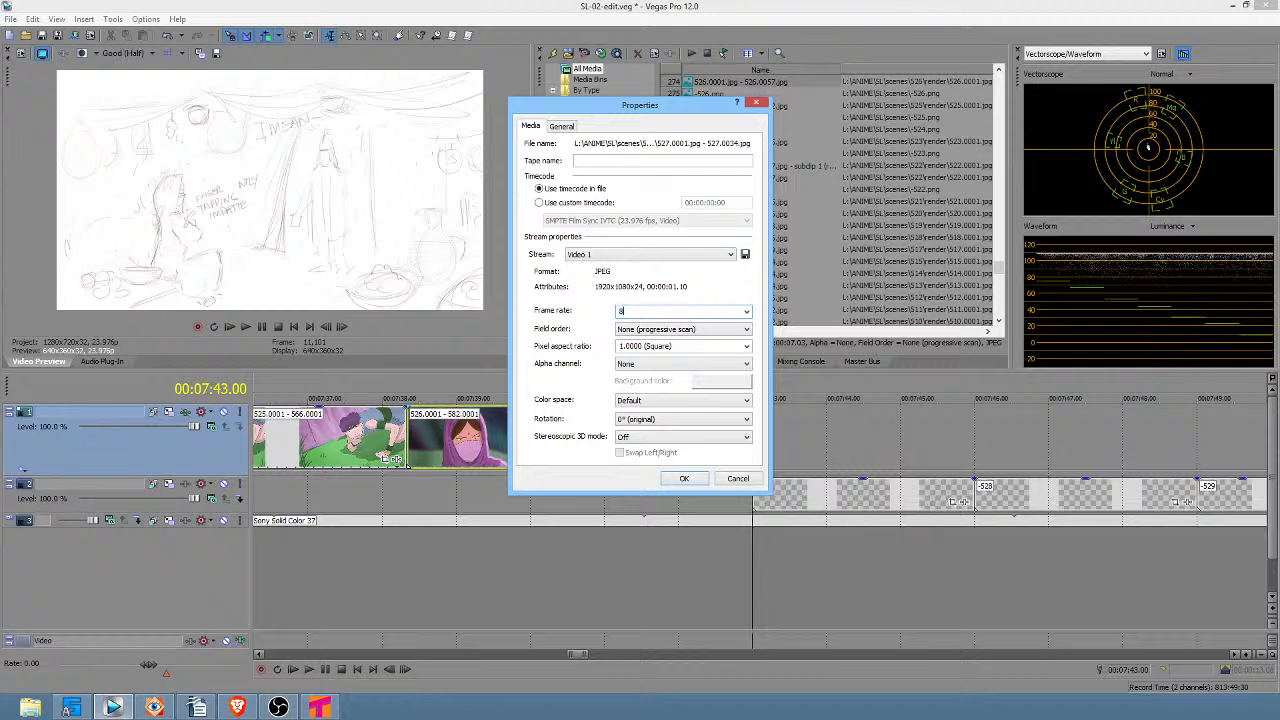
{"action": "left_click", "coordinate": [680, 478]}
Place the 527.0001.jpg - 527.0034.jpg sequence on the first video track directly after the 526 clip, and accept its event properties.
{"action": "scroll", "coordinate": [786, 92], "scroll_direction": "up", "scroll_amount": 2}
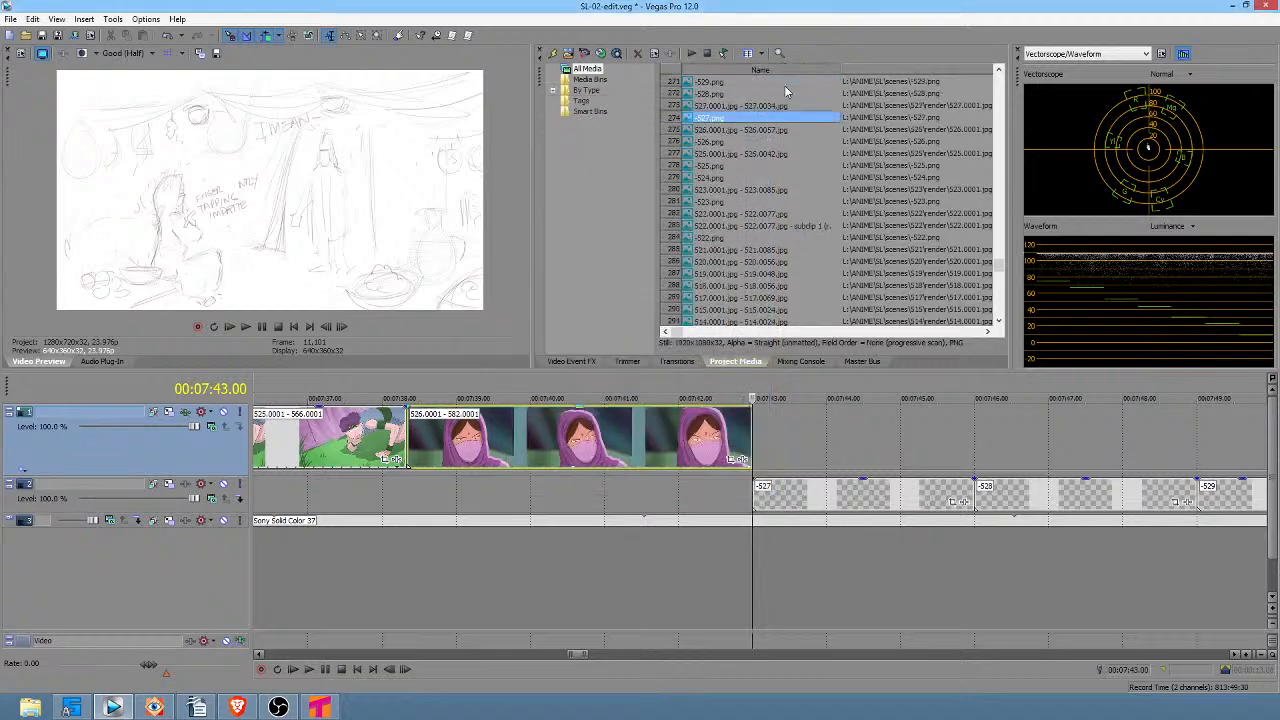
{"action": "scroll", "coordinate": [786, 92], "scroll_direction": "up", "scroll_amount": 1}
{"action": "left_click", "coordinate": [745, 141]}
{"action": "left_click_drag", "start_coordinate": [958, 430], "coordinate": [760, 443]}
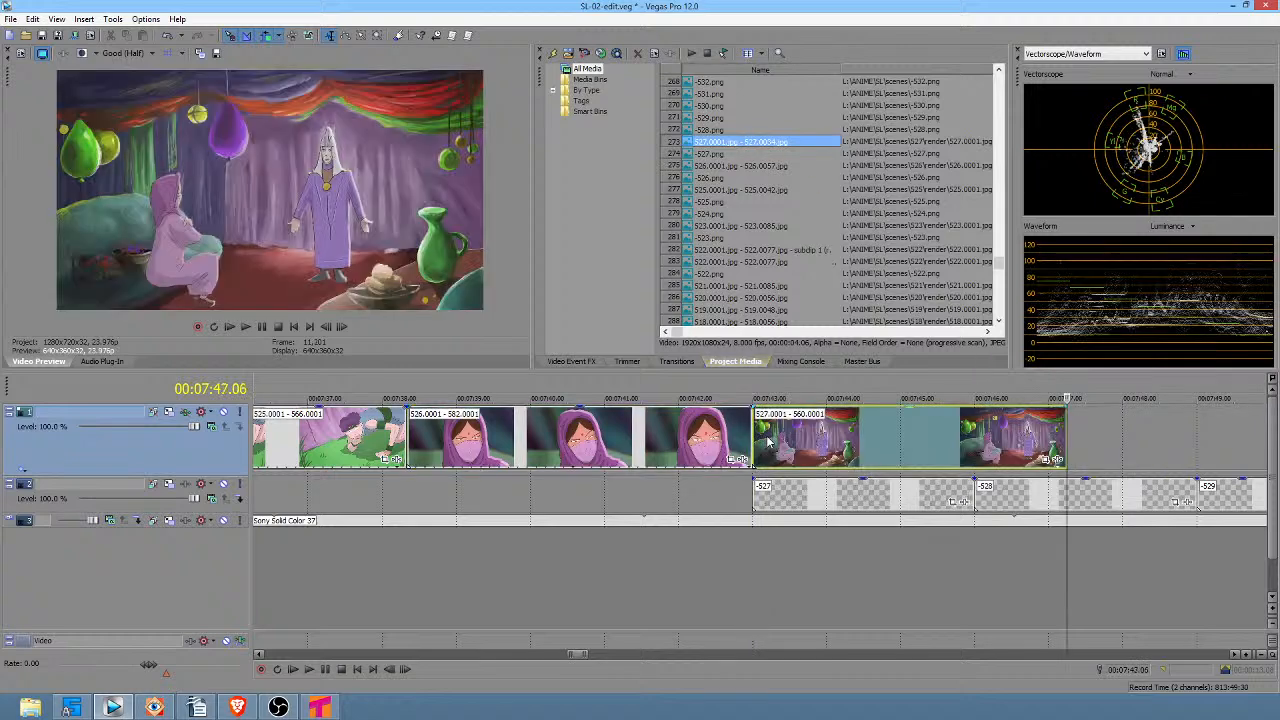
{"action": "right_click", "coordinate": [772, 442]}
{"action": "left_click", "coordinate": [815, 424]}
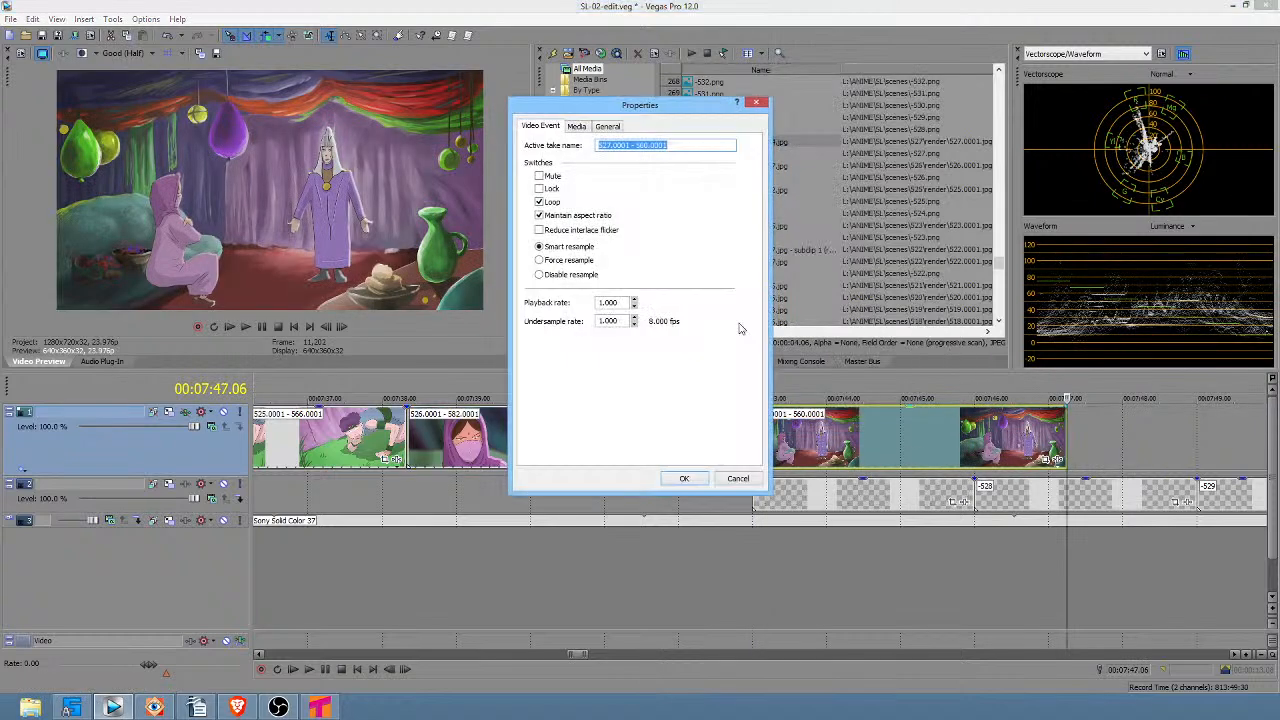
{"action": "left_click", "coordinate": [684, 477]}
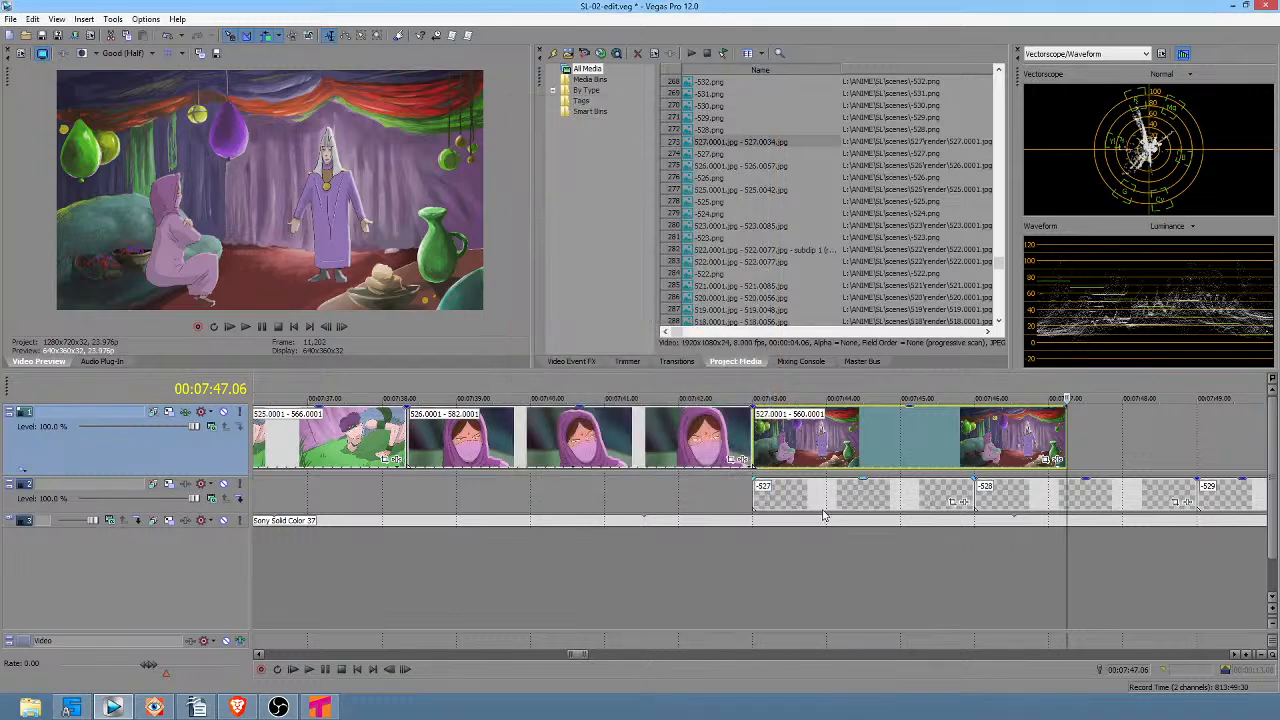
Delete the -527 storyboard placeholder and shift the following storyboards so -528 starts at the end of the 527 clip.
{"action": "left_click_drag", "start_coordinate": [792, 505], "coordinate": [866, 502]}
{"action": "mouse_move", "coordinate": [890, 502]}
{"action": "left_mouse_down"}
{"action": "mouse_move", "coordinate": [1179, 502]}
{"action": "mouse_move", "coordinate": [1117, 502]}
{"action": "left_mouse_up"}
{"action": "key", "text": "Delete"}
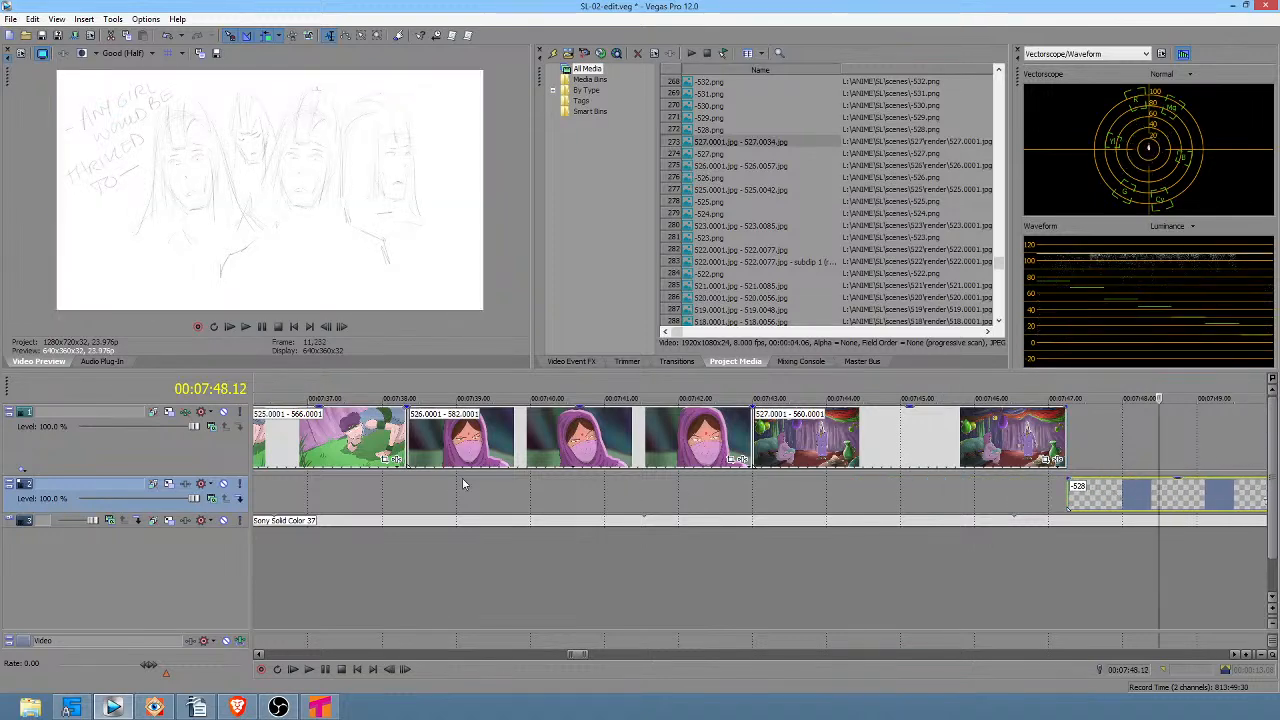
Select the time range from about 00:07:33.06 to 00:07:40.01, covering the 525 clip and the first part of the 526 clip.
{"action": "left_click", "coordinate": [408, 485]}
{"action": "scroll", "coordinate": [406, 494], "scroll_direction": "down", "scroll_amount": 2}
{"action": "scroll", "coordinate": [406, 496], "scroll_direction": "down", "scroll_amount": 2}
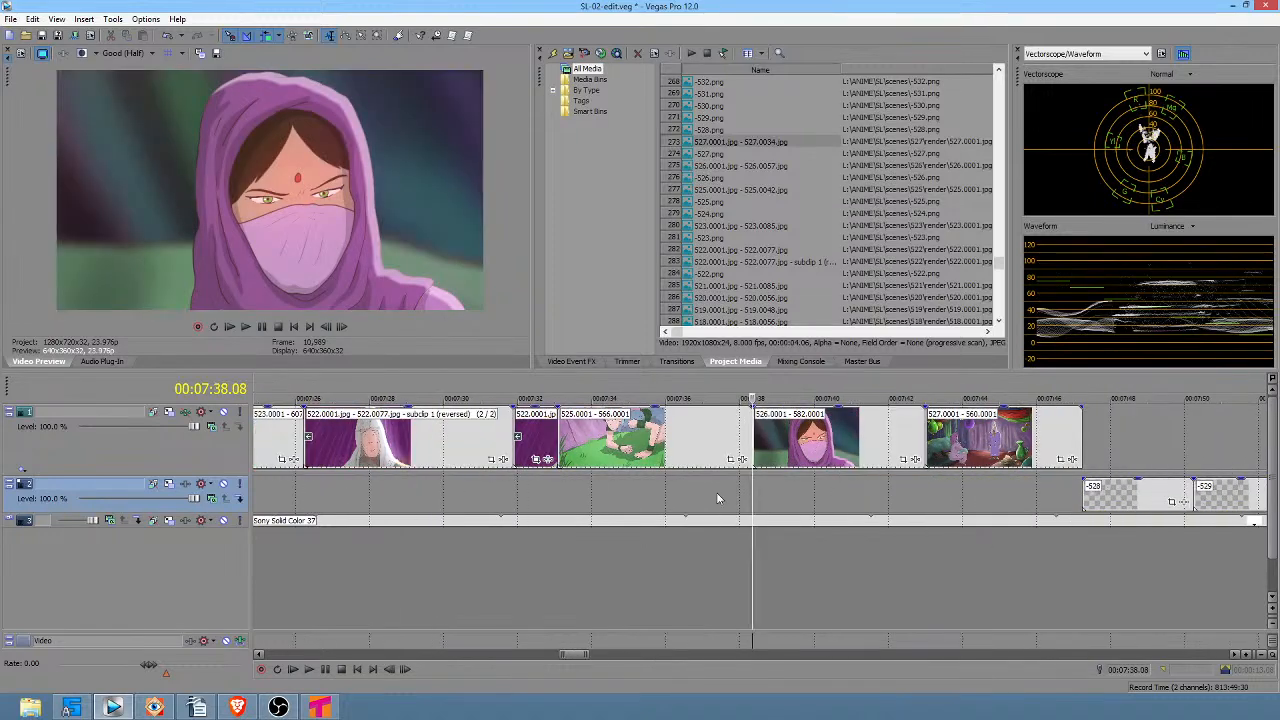
{"action": "left_click_drag", "start_coordinate": [566, 492], "coordinate": [815, 487]}
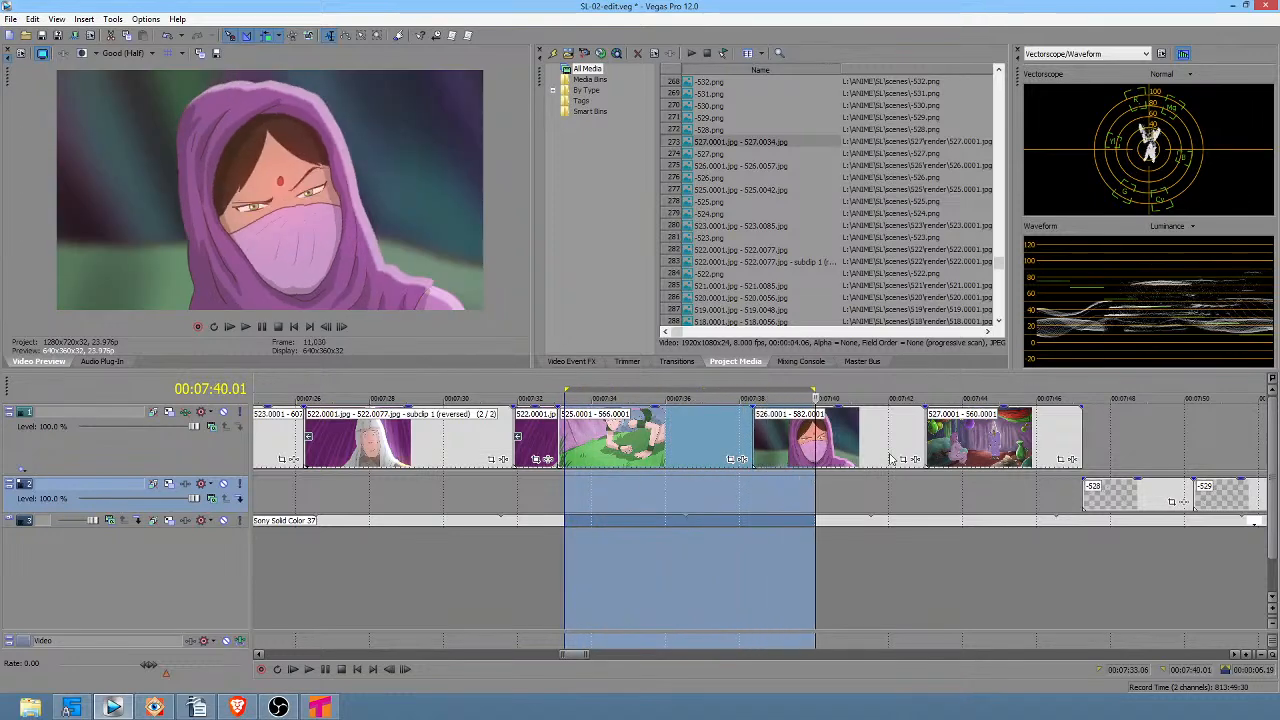